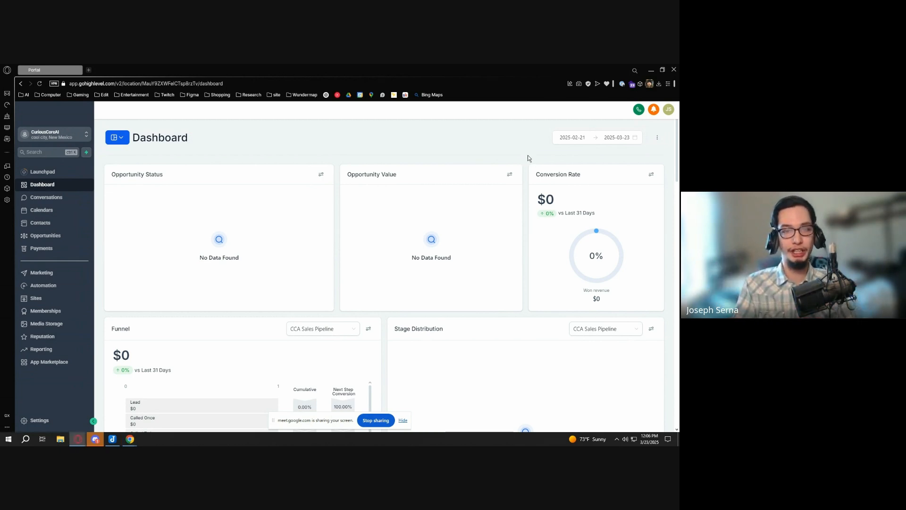
Close the extra bookmarks page and hide the browser's bookmarks bar
key("ctrl+shift+b")
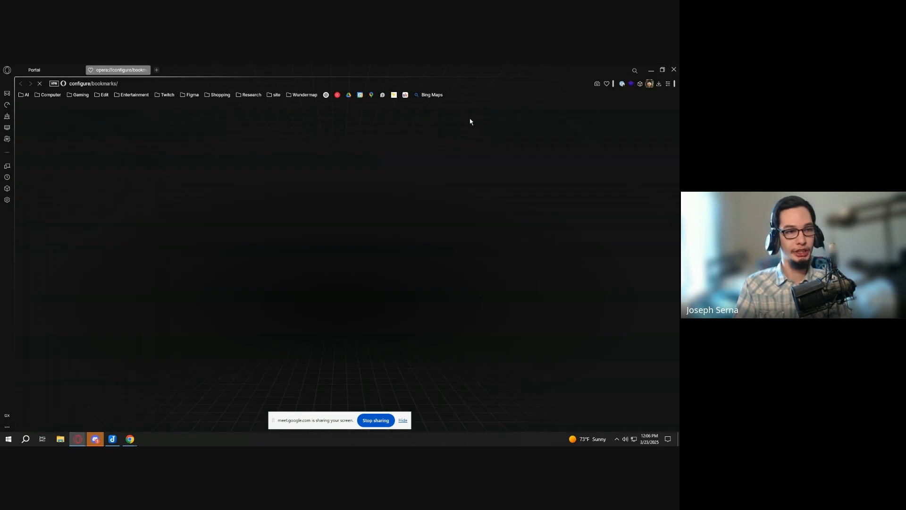
left_click(145, 70)
right_click(571, 96)
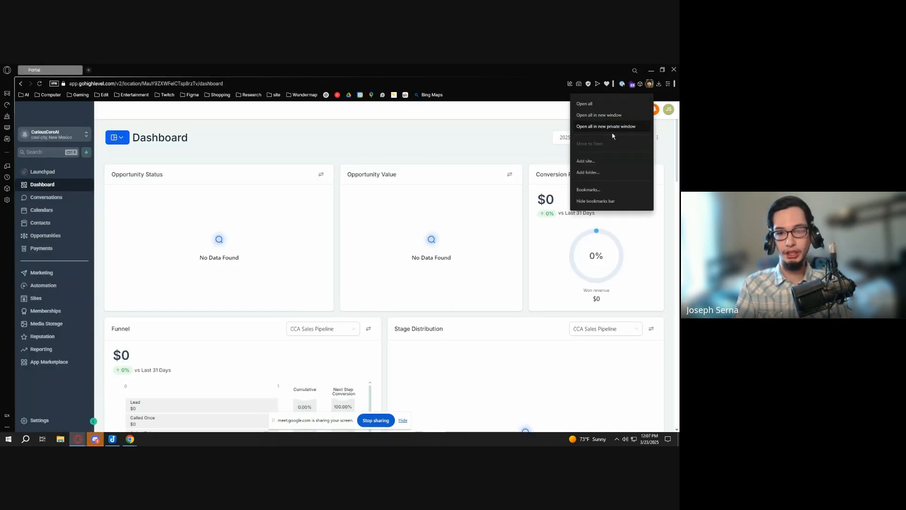
left_click(587, 201)
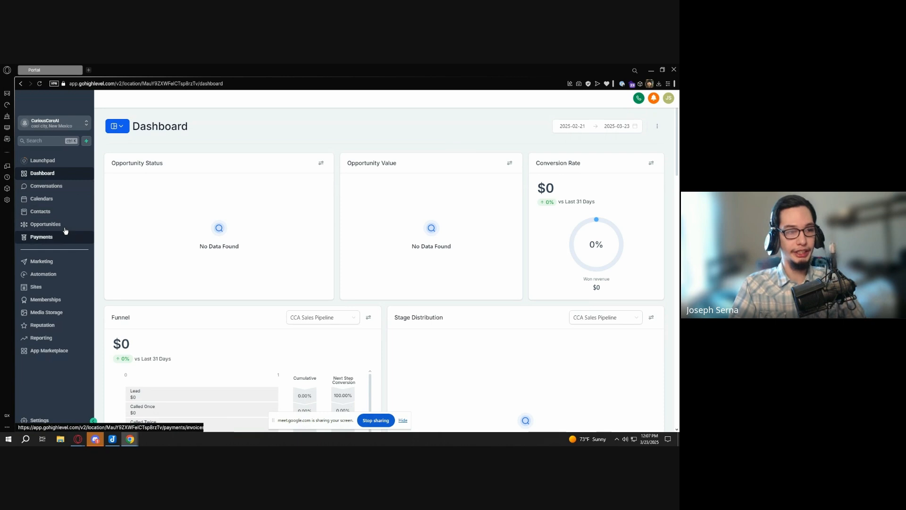
Look through the Calendars, Marketing, Automation and Sites sections of the account
left_click(59, 199)
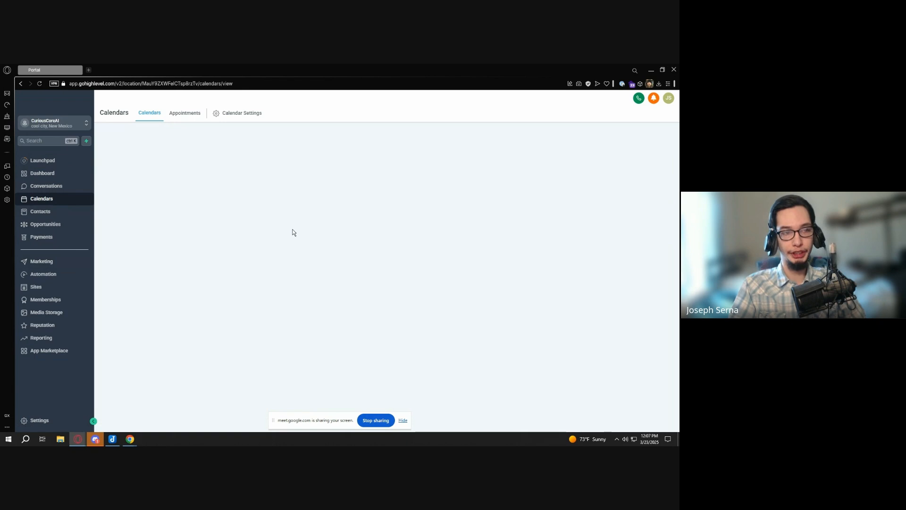
left_click(44, 266)
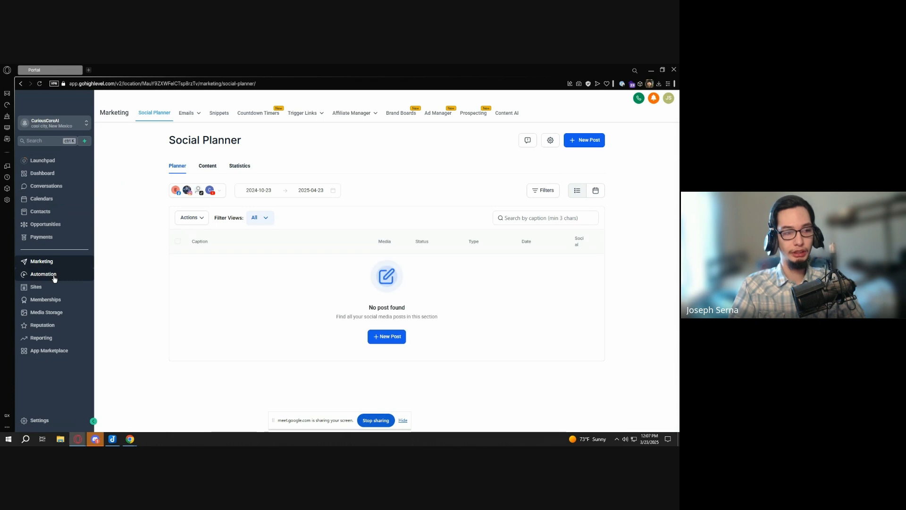
left_click(55, 277)
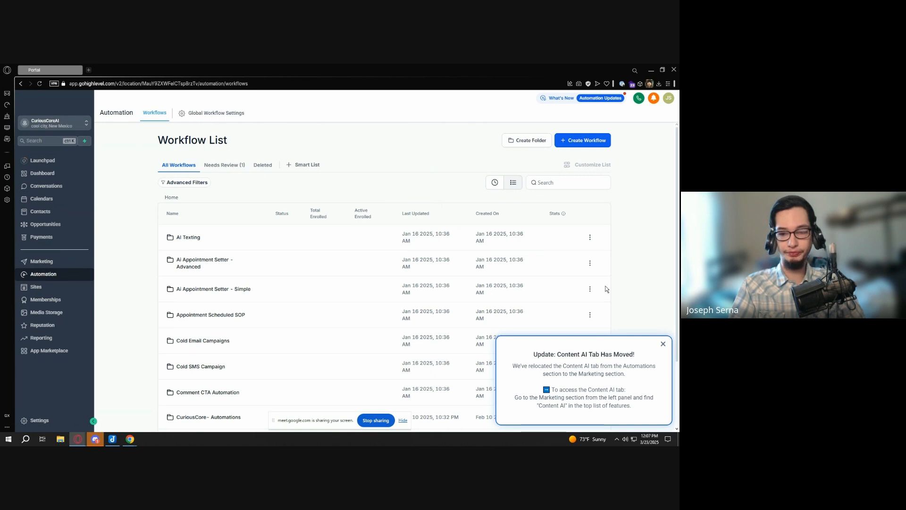
left_click(37, 287)
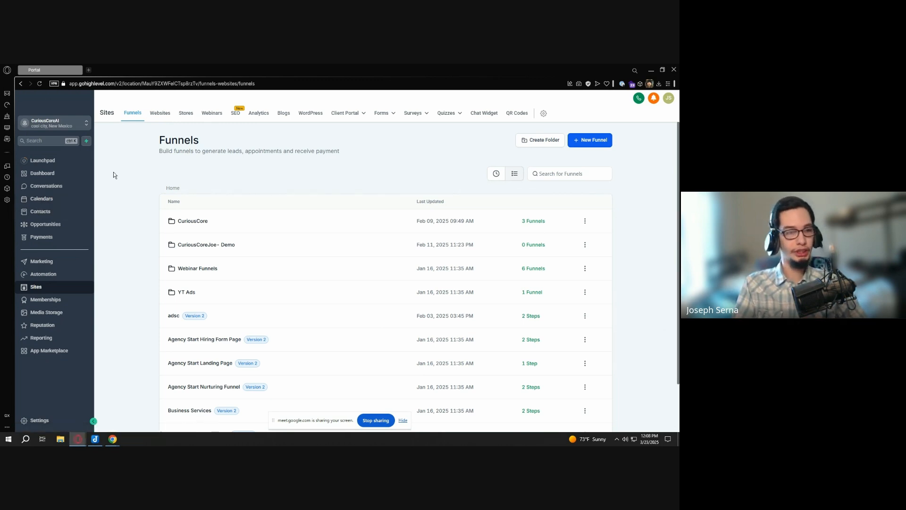
Open the Calendars section and view the list of calendars and the list of users next to the weekly schedule
left_click(59, 203)
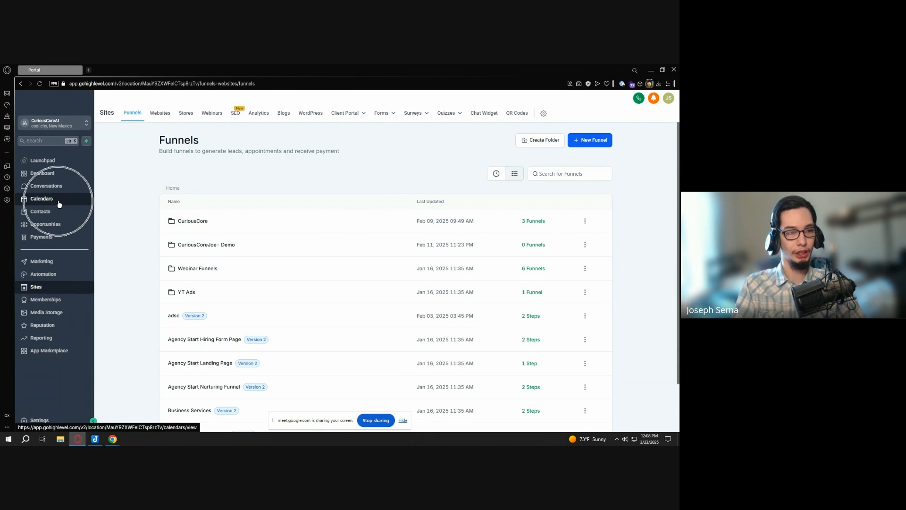
key("ctrl")
key("ctrl")
key("ctrl")
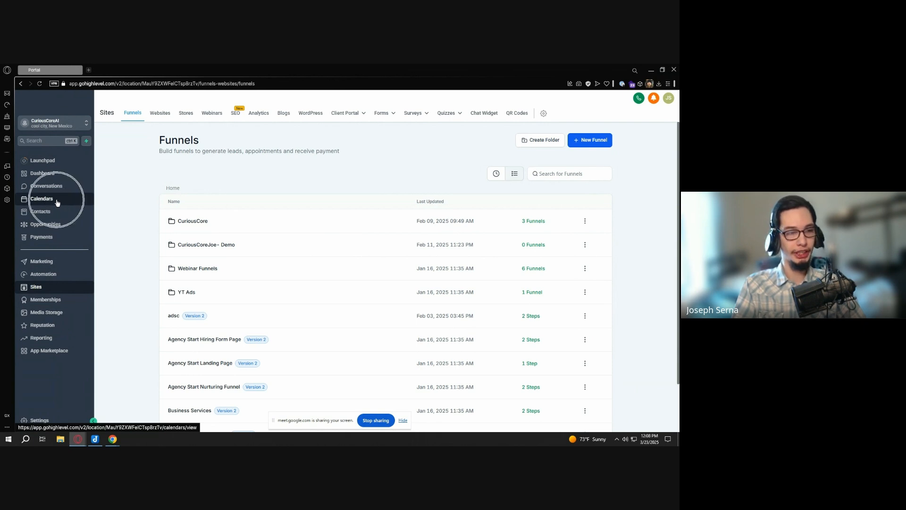
left_click(57, 202)
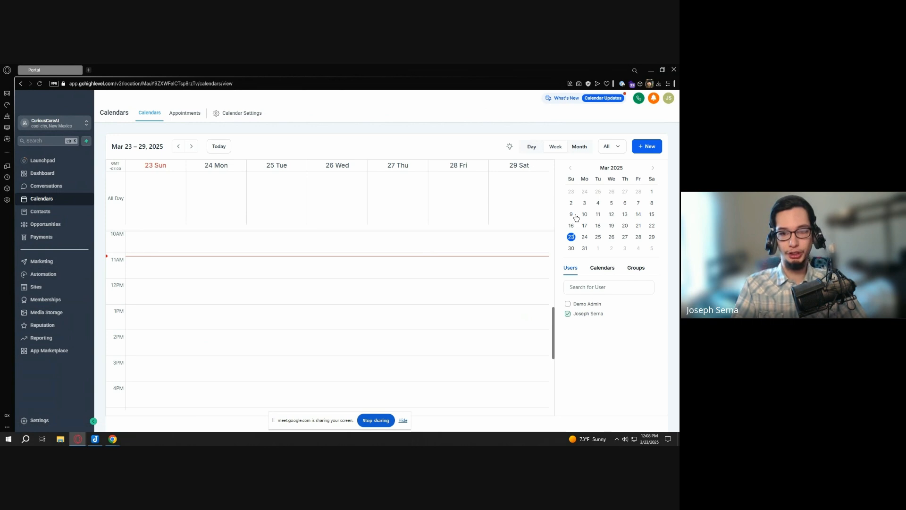
left_click(600, 271)
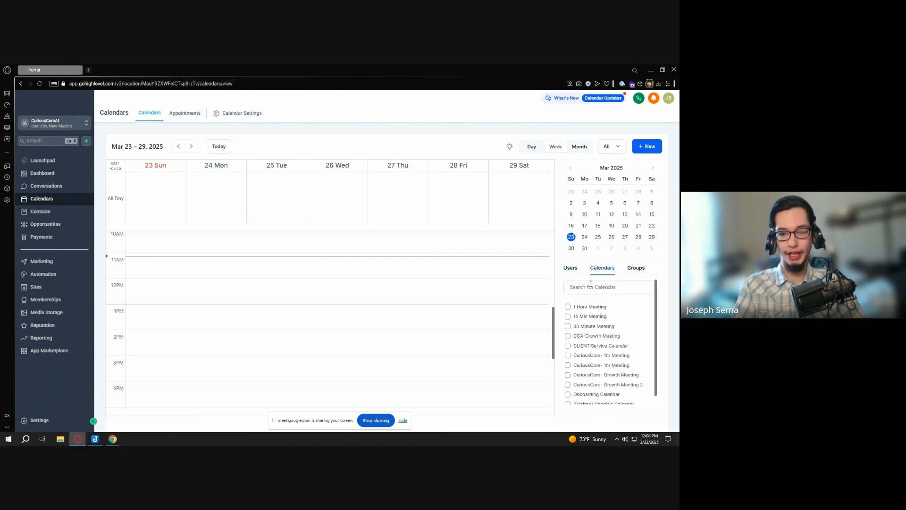
left_click(571, 270)
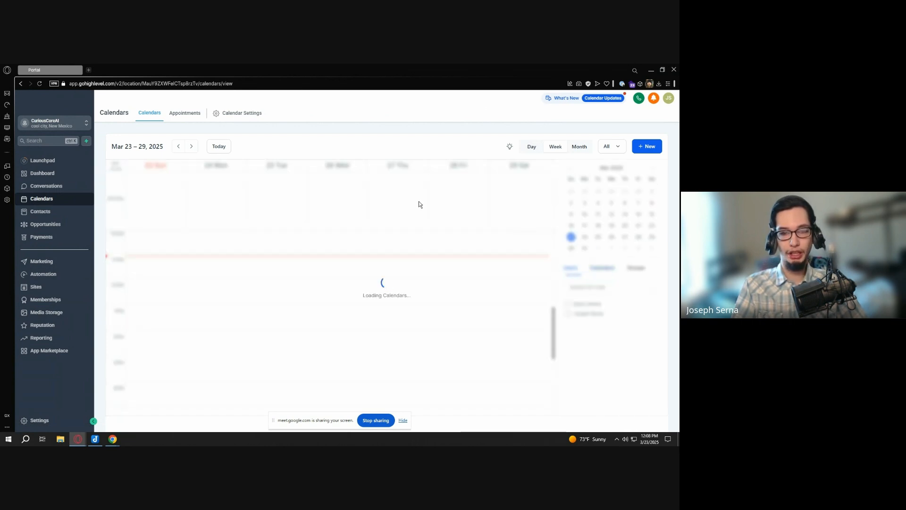
Start a new calendar from the calendar settings using the Service Booking scheduling type
left_click(236, 115)
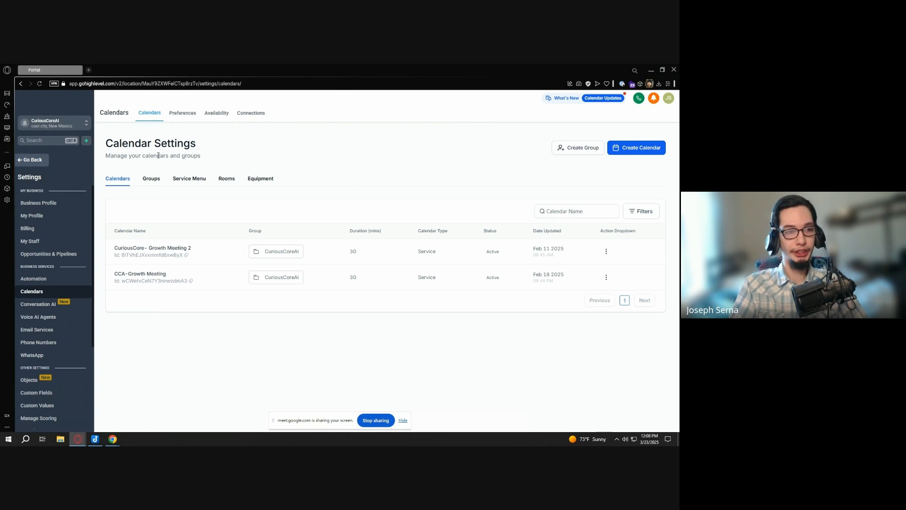
left_click(637, 151)
key("ctrl")
key("ctrl")
key("ctrl")
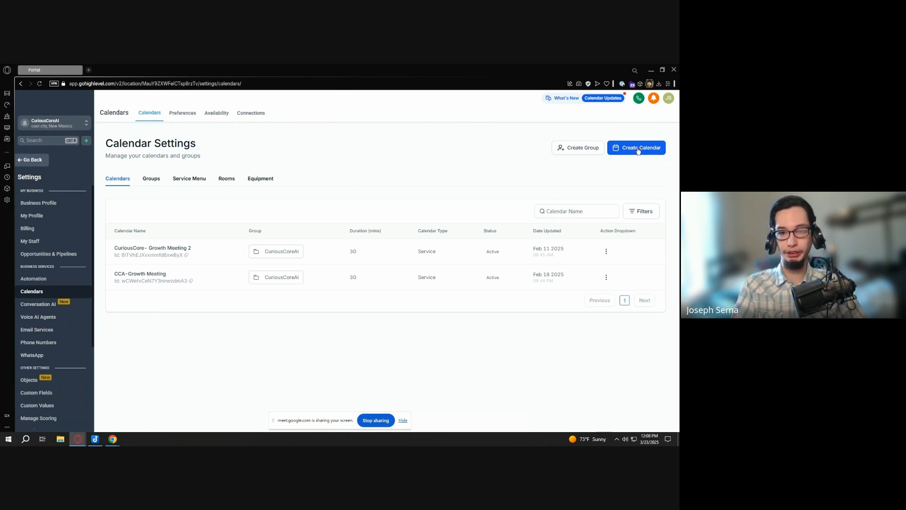
left_click(637, 150)
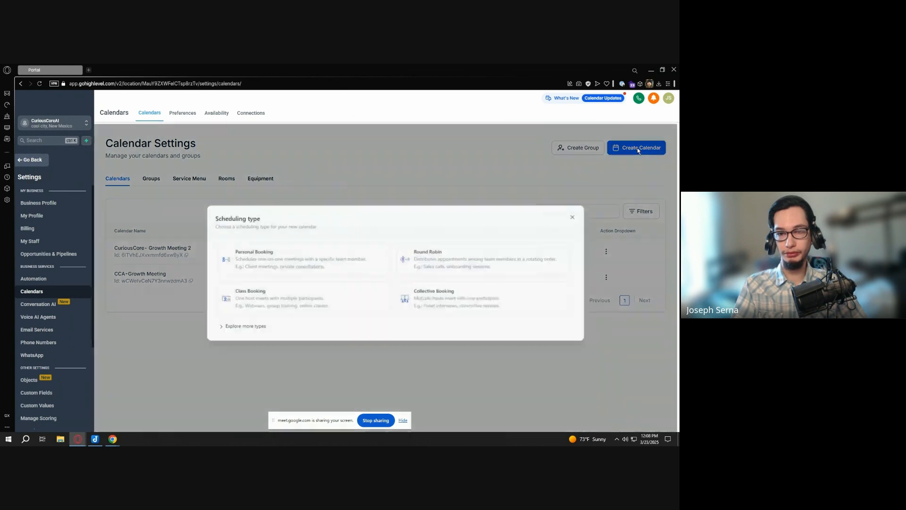
left_click(212, 332)
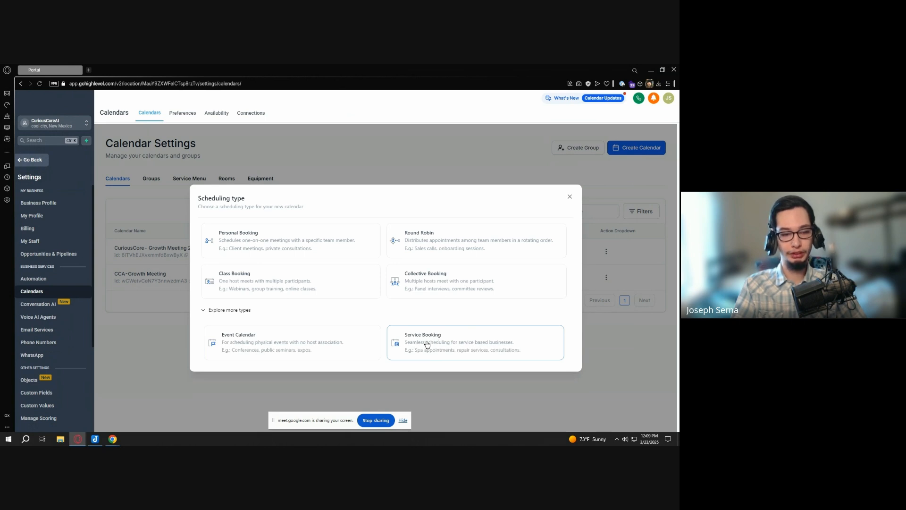
left_click(426, 344)
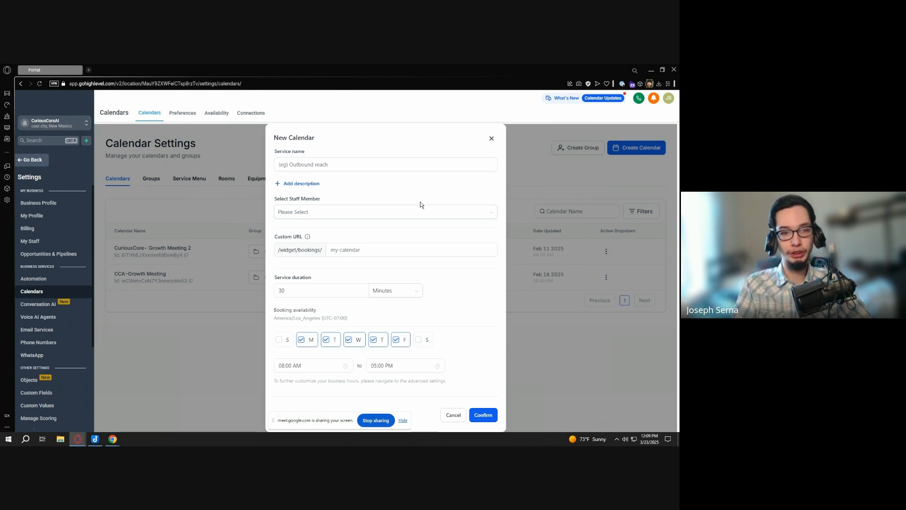
Name the new calendar's service "CuriousCoreJoe - Growth Booking"
left_click(400, 167)
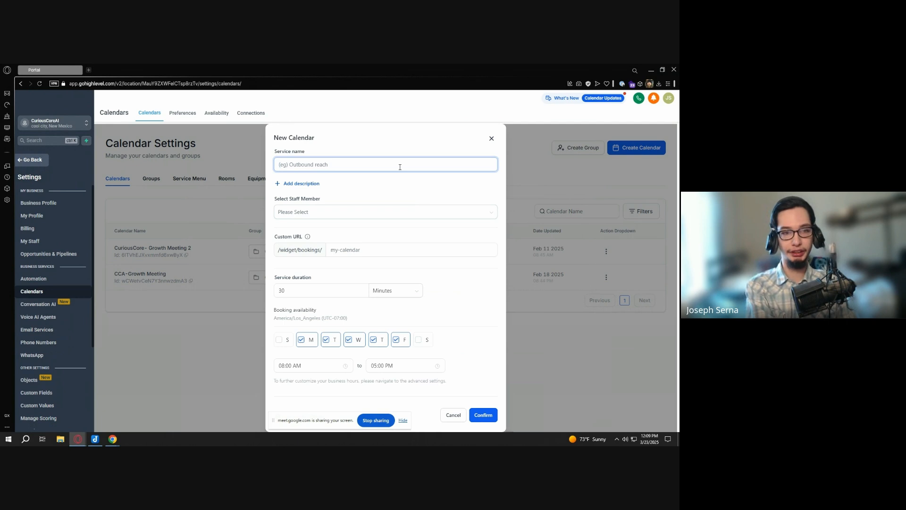
type("CuriousCoreU")
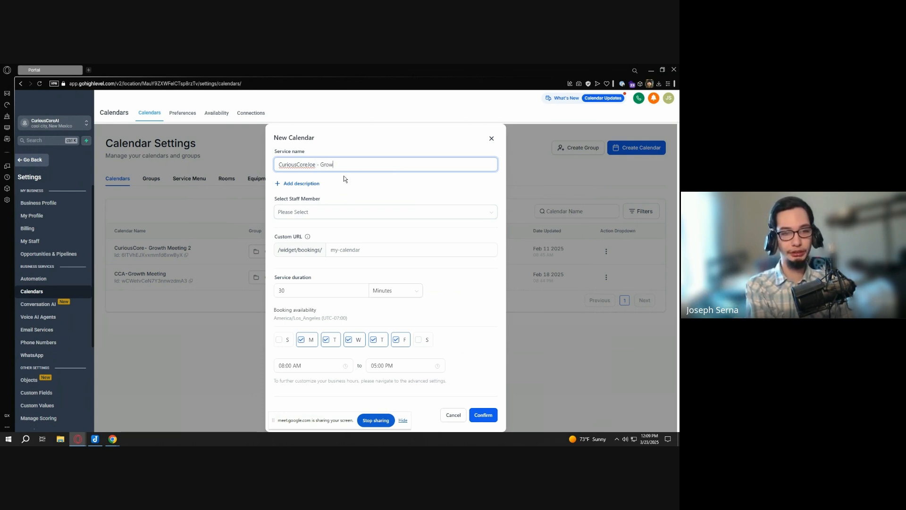
type("ing")
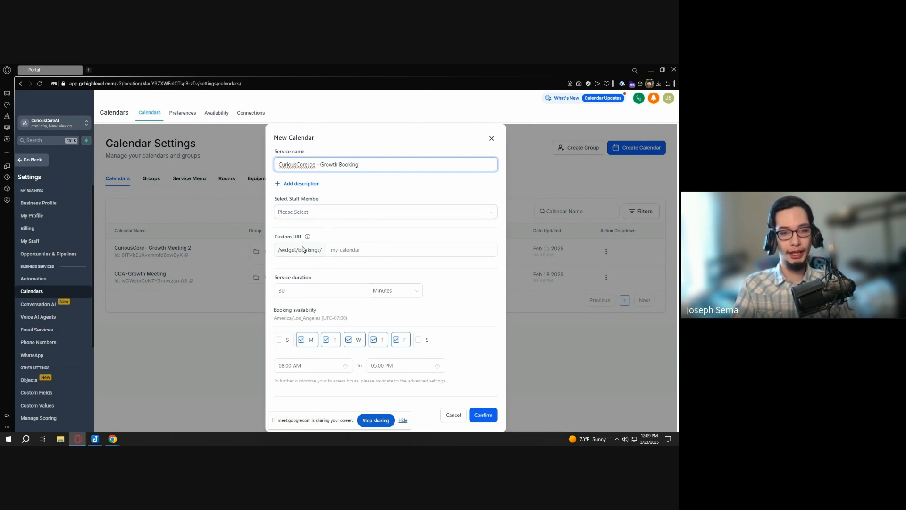
Set the new calendar's custom booking URL to ccj-growth-meeting
left_click(339, 251)
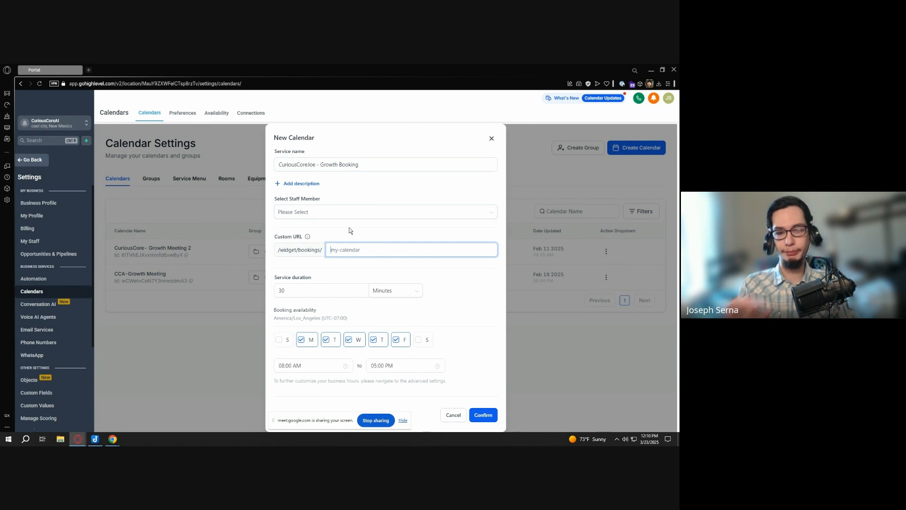
type("ccj")
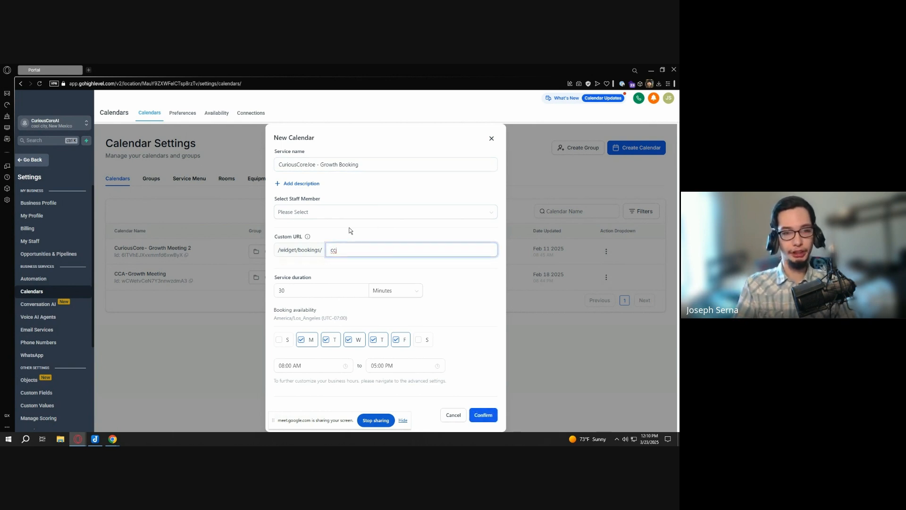
key("BackSpace")
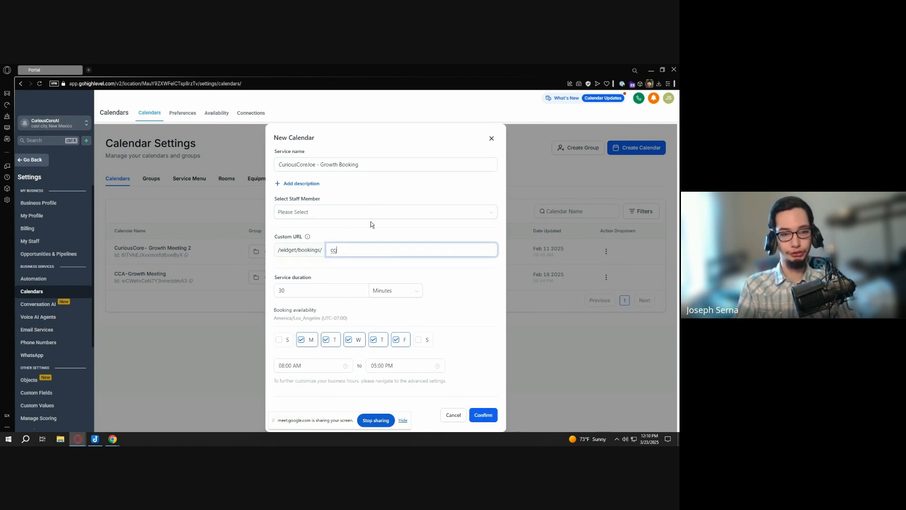
type("j-")
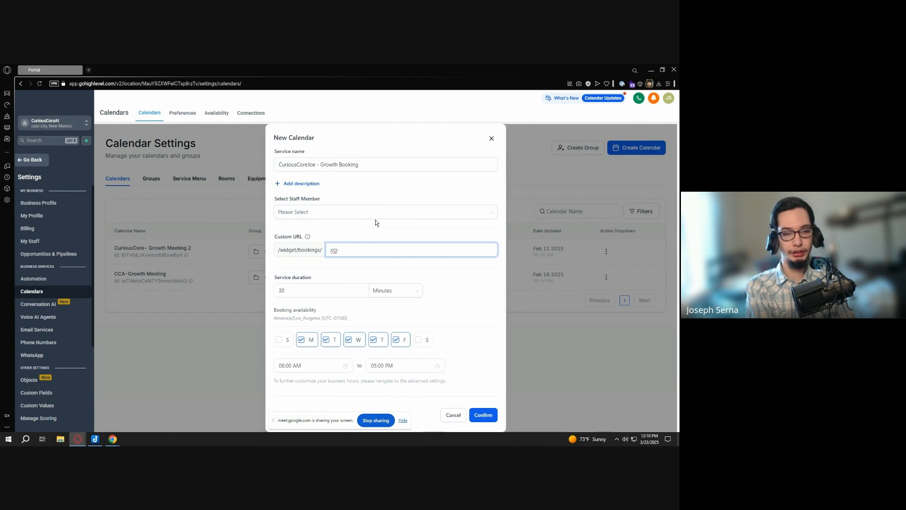
type("growthb")
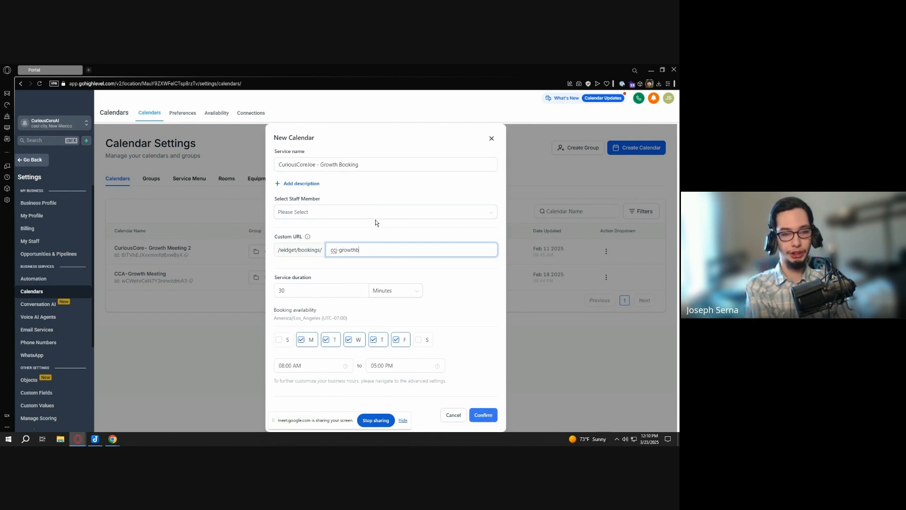
type("oo")
key("BackSpace")
key("BackSpace")
key("BackSpace")
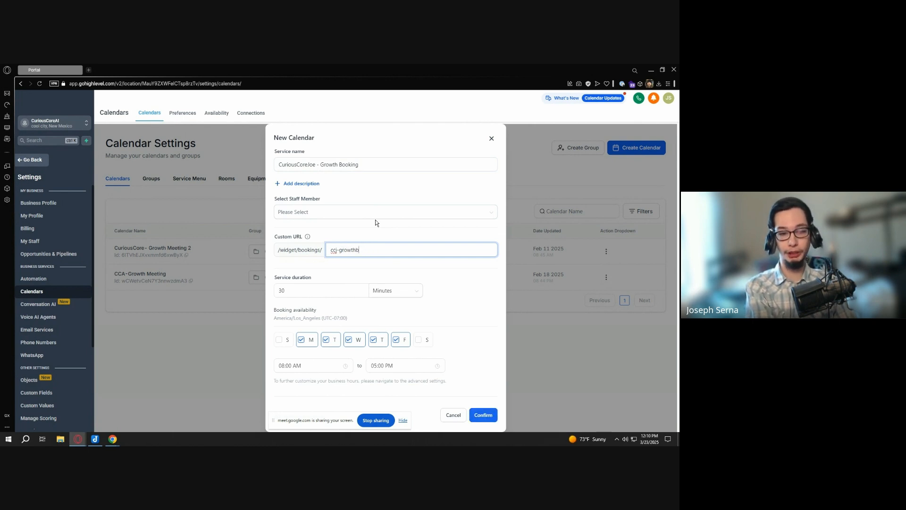
type("-meet")
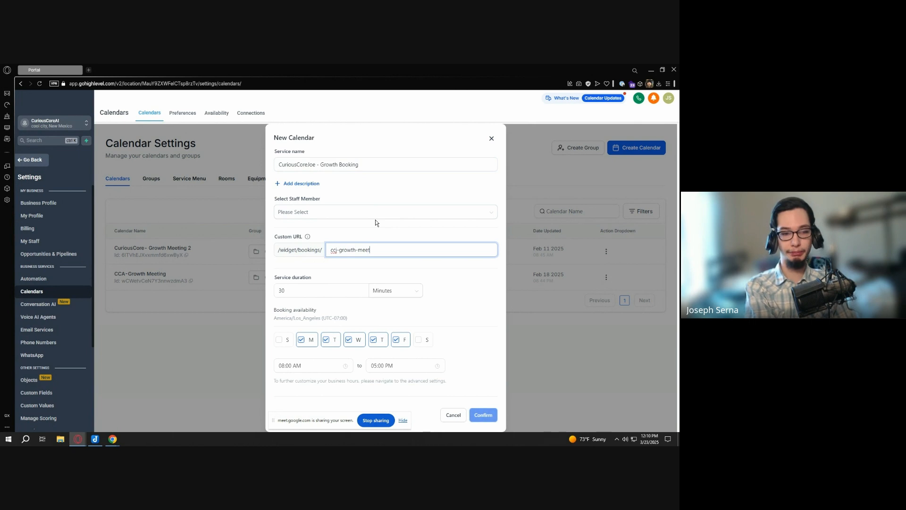
type("ing")
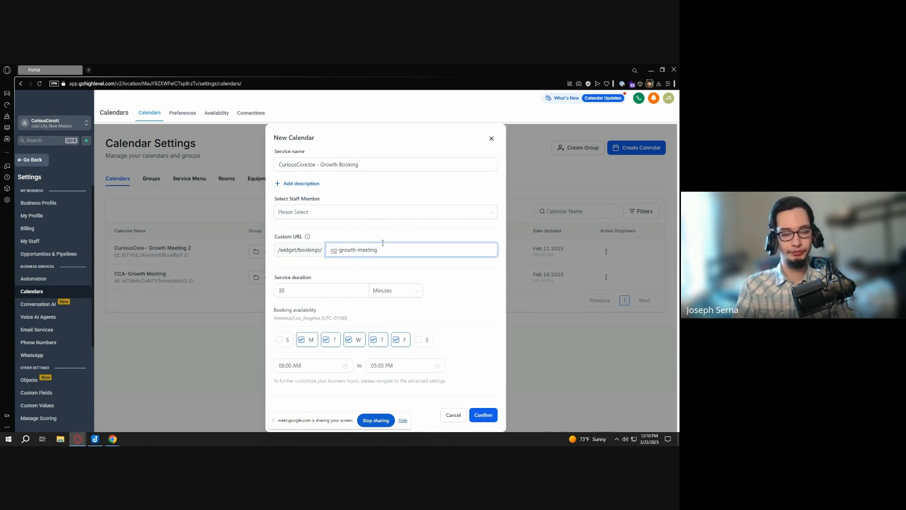
Add Sunday and Saturday to the booking availability of the new calendar
left_click(340, 286)
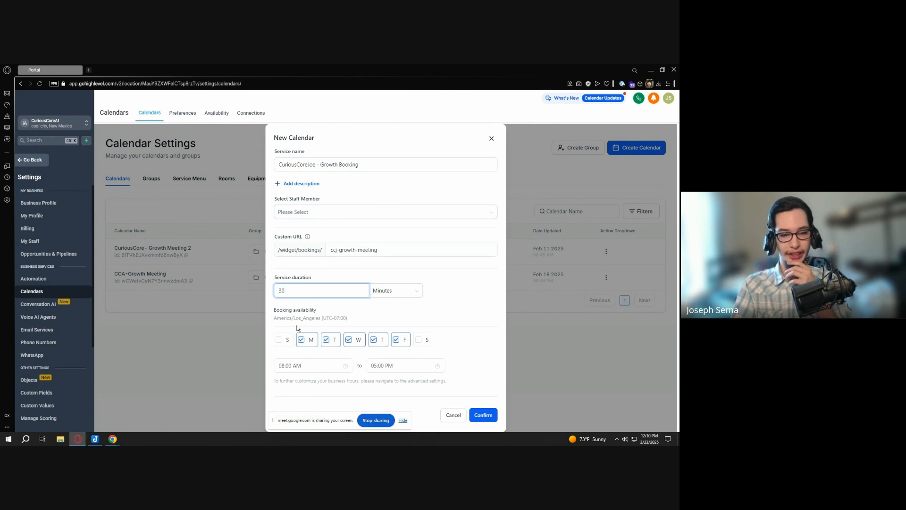
left_click(278, 339)
left_click(424, 340)
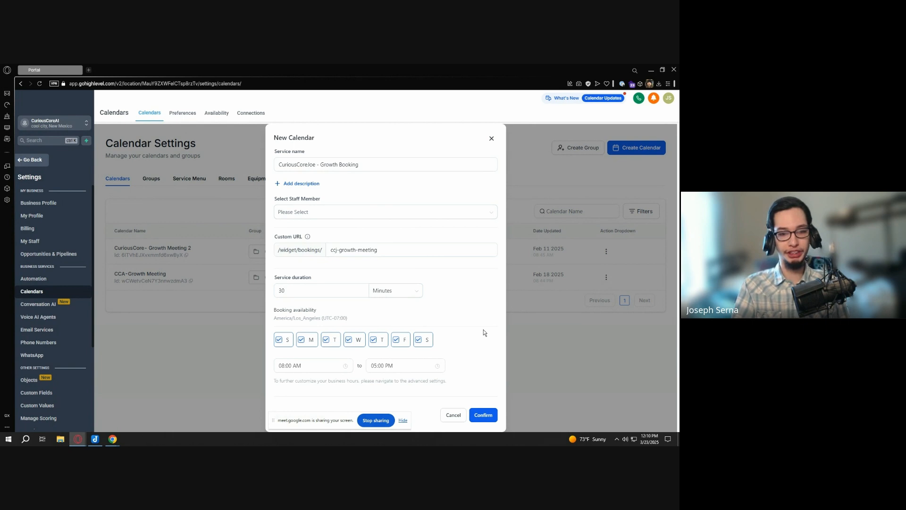
left_click(308, 366)
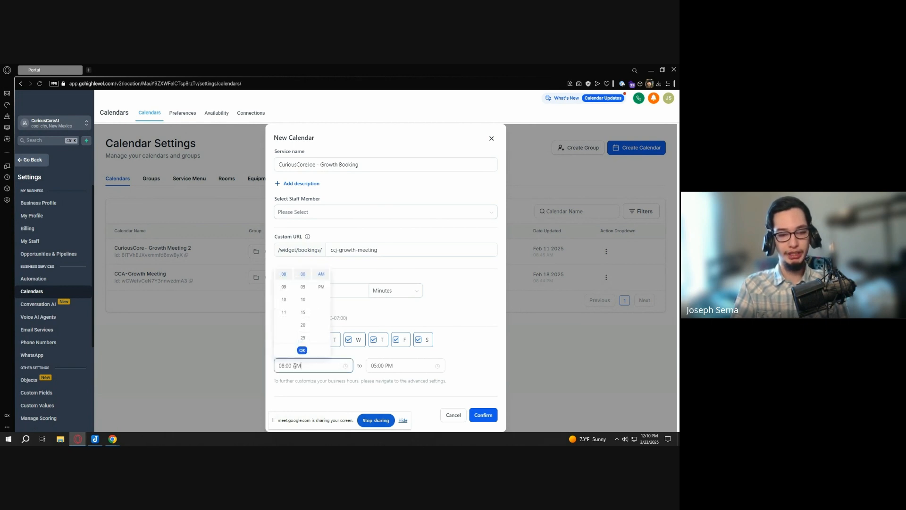
left_click(390, 368)
left_click(323, 369)
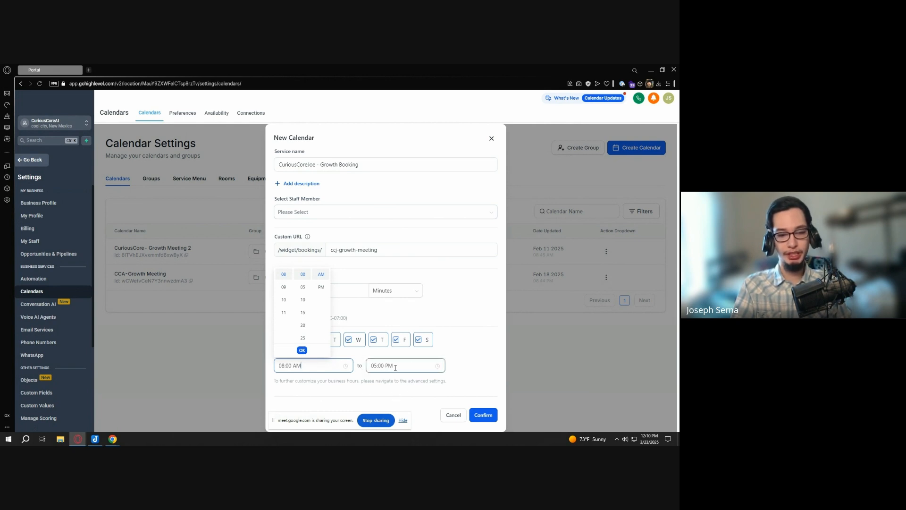
left_click(483, 360)
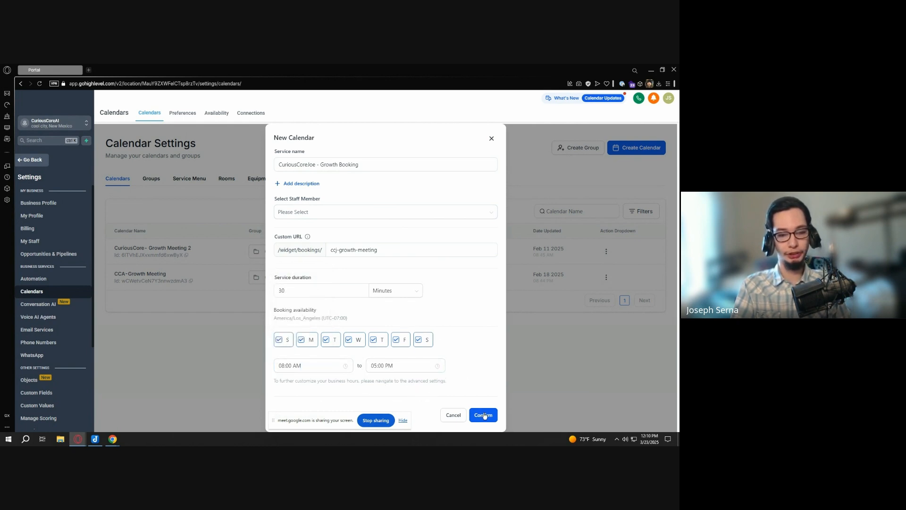
Try to confirm the new calendar, and assign the first listed staff member, not Demo Admin, to it
left_click(484, 416)
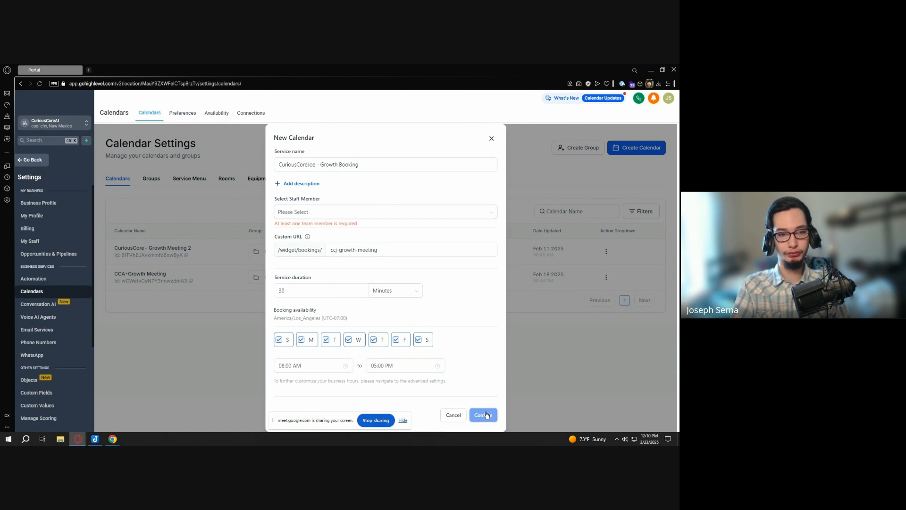
left_click(350, 215)
left_click(325, 231)
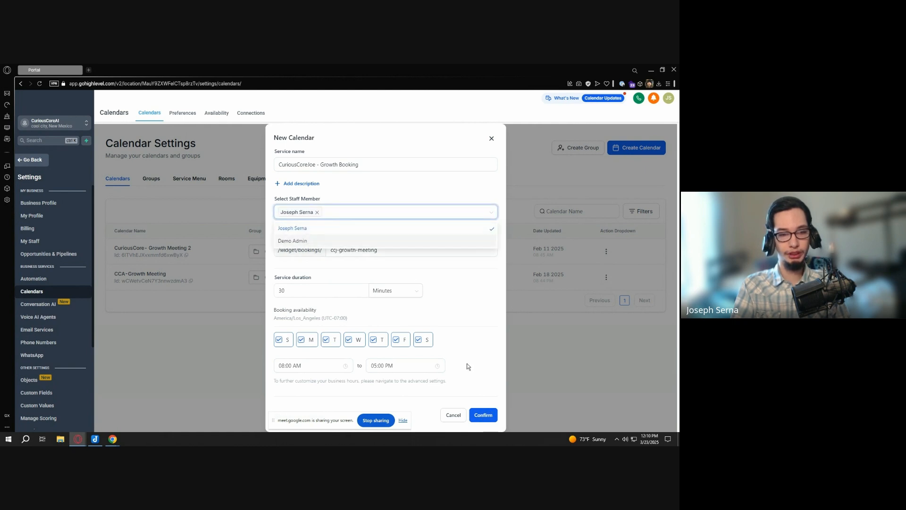
Confirm the creation of the new calendar with its selected staff member and close the success dialog without previewing it
left_click(466, 364)
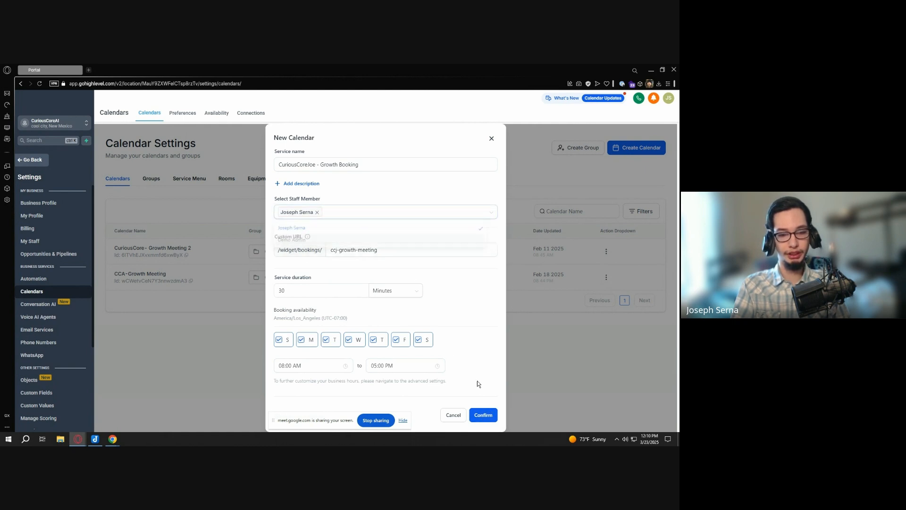
left_click(292, 210)
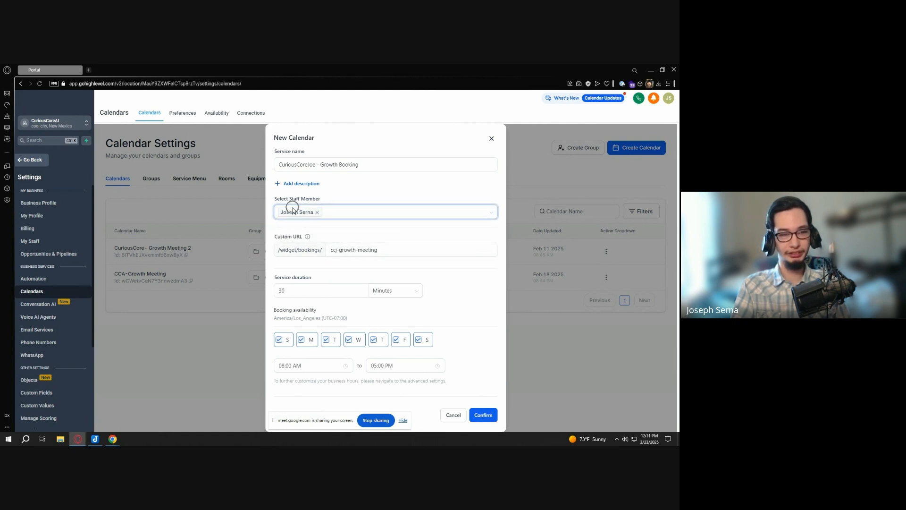
left_click(491, 417)
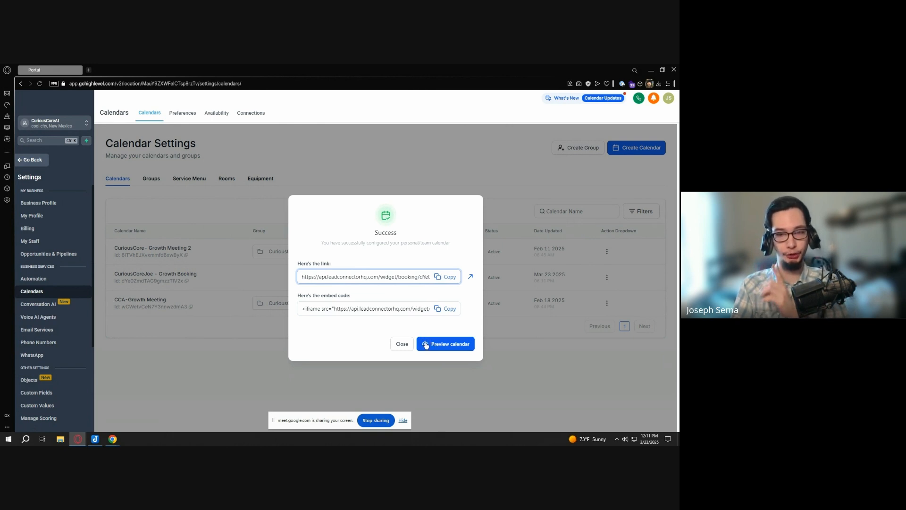
left_click(403, 345)
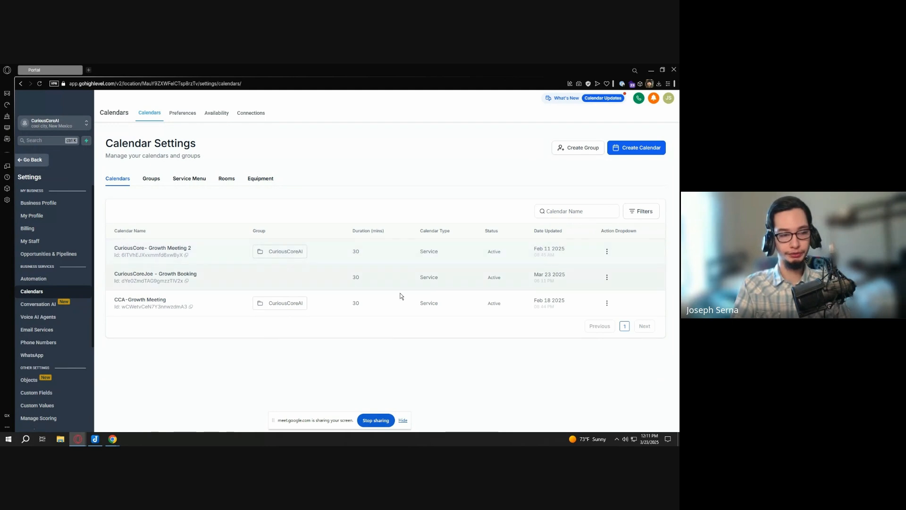
Open the "CuriousCoreJoe - Growth Booking" calendar for editing from the calendar list
left_click(607, 277)
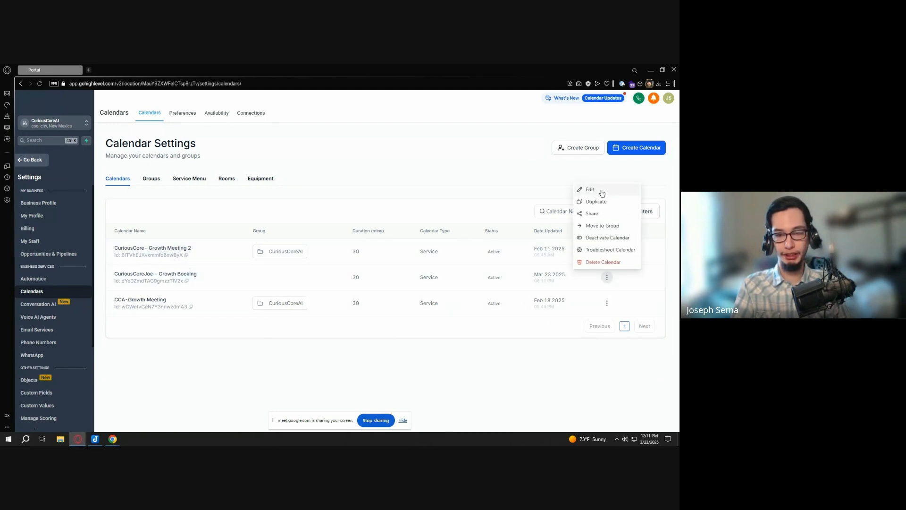
left_click(602, 193)
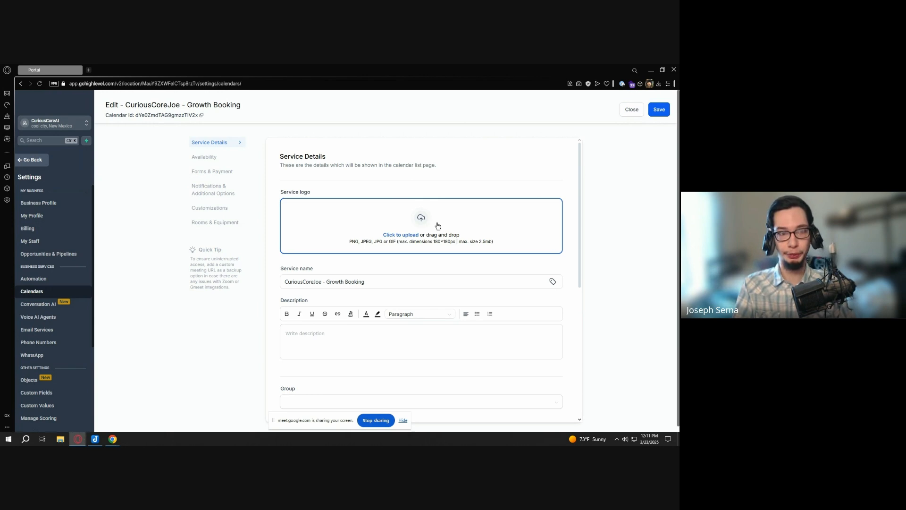
scroll(472, 234, "down", 1)
scroll(496, 238, "up", 1)
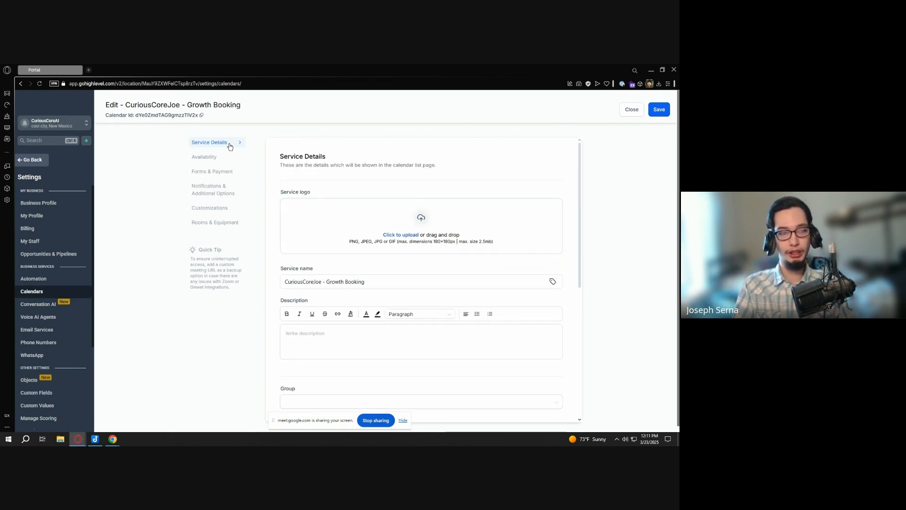
key("ctrl")
key("ctrl")
key("ctrl")
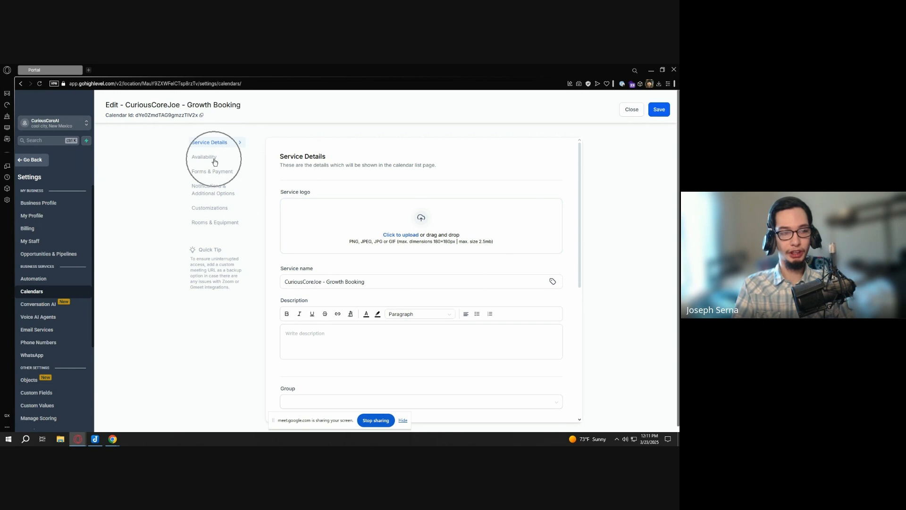
key("ctrl")
key("ctrl")
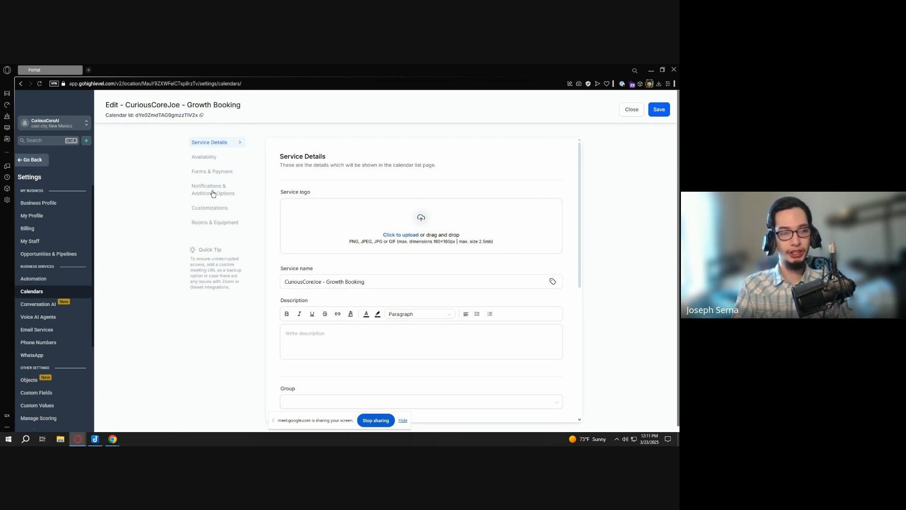
key("ctrl")
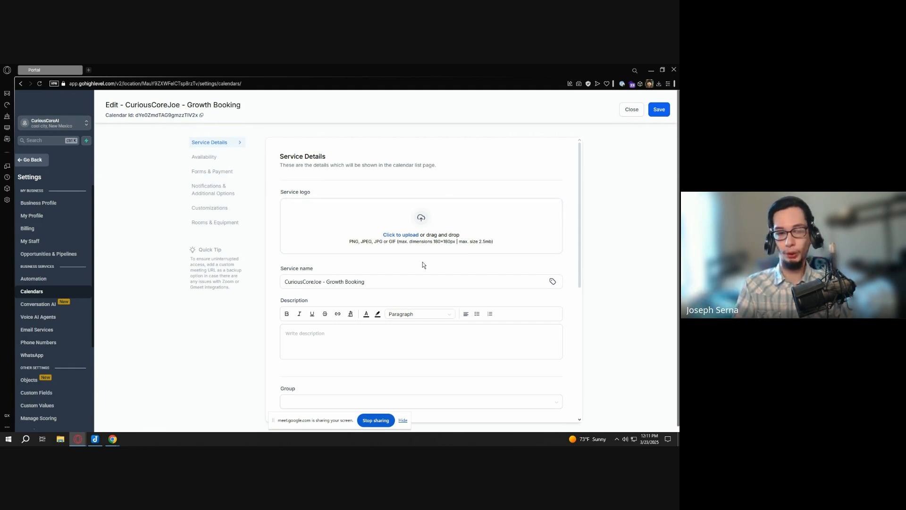
Enter "Growth call for the webinar" as the calendar's description in the service details
scroll(378, 314, "down", 1)
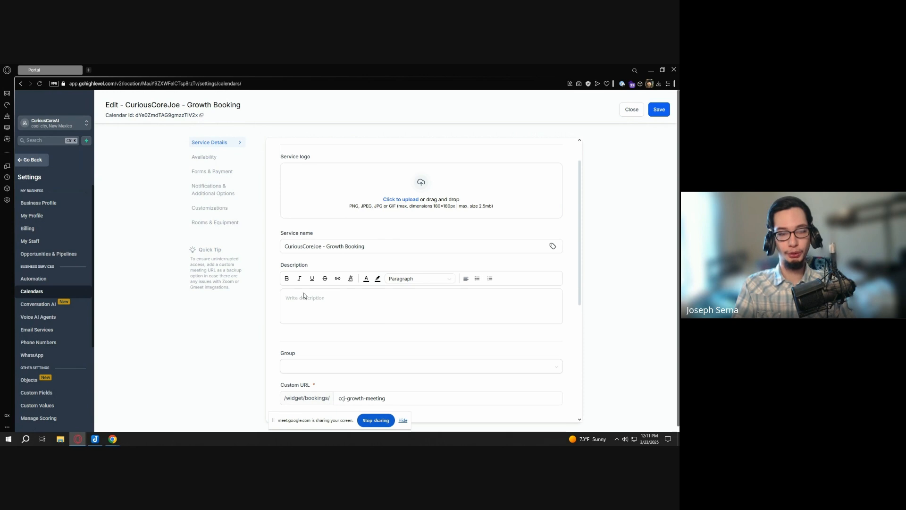
type("Growth ca")
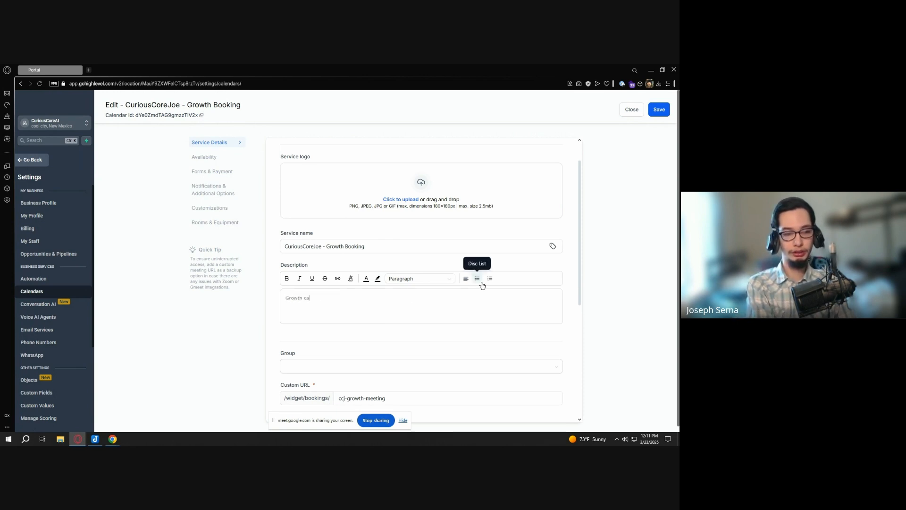
type("ll for h")
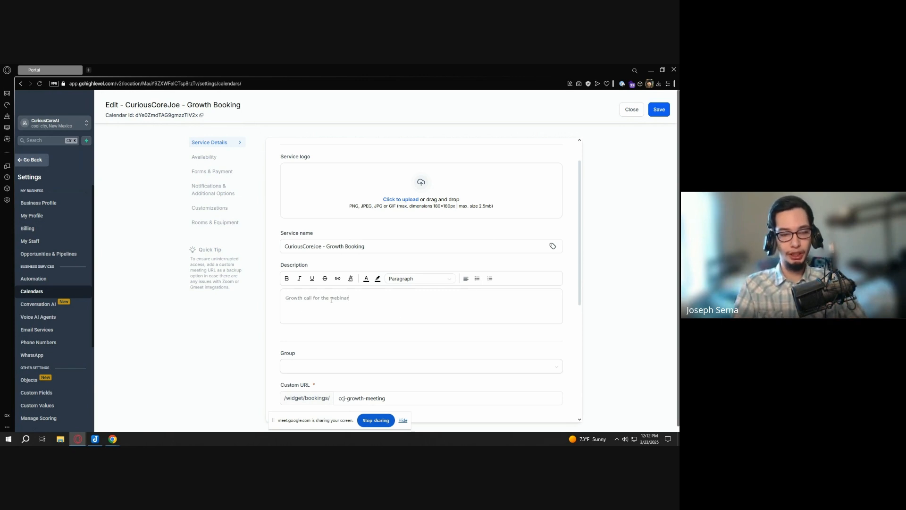
Review the calendar's group options, custom URL, appointment invite title and assigned team member without changing them
scroll(362, 301, "down", 2)
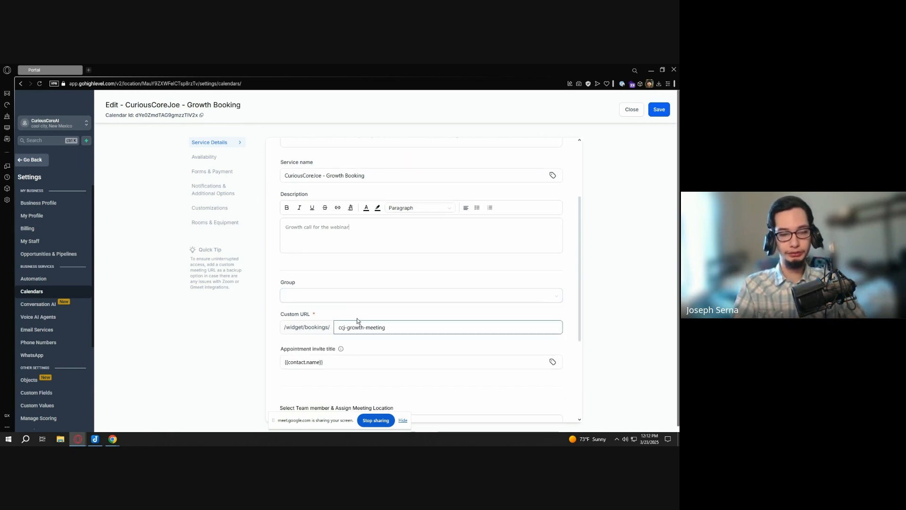
left_click(347, 298)
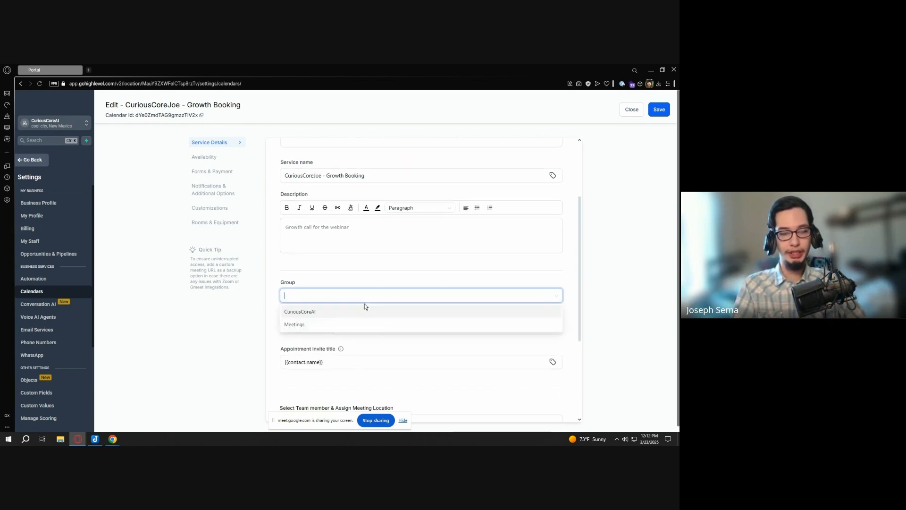
left_click(577, 276)
scroll(405, 321, "down", 1)
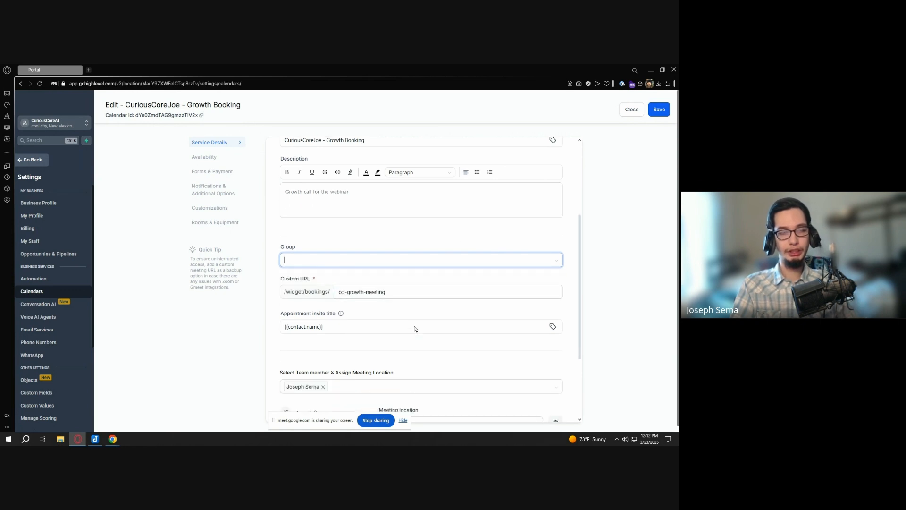
left_click(344, 290)
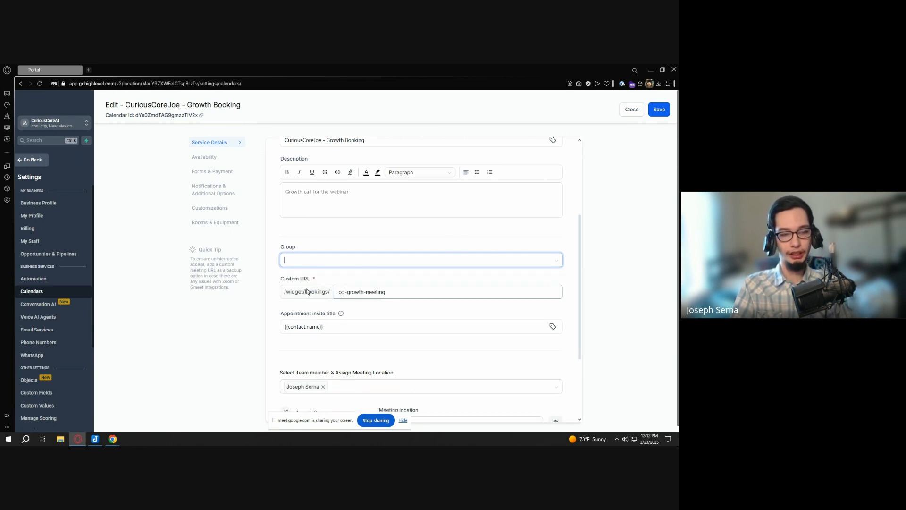
left_click_drag(383, 291, 331, 293)
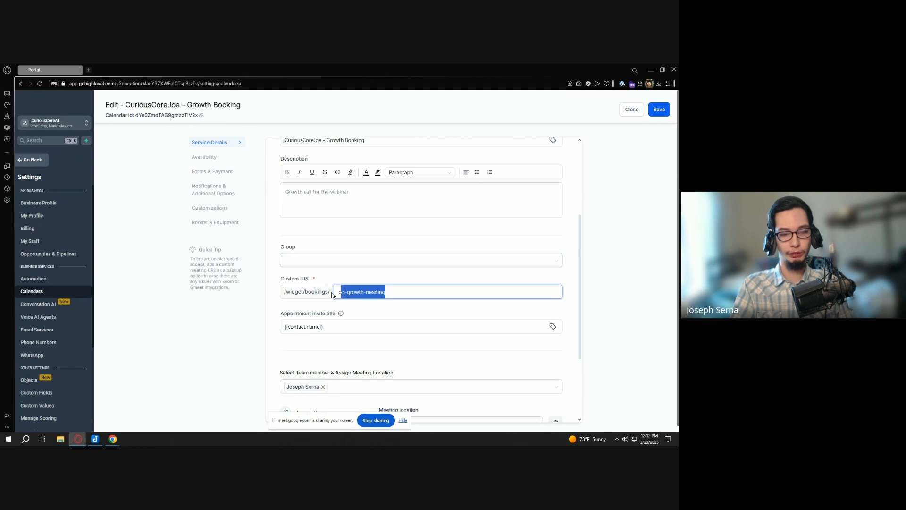
left_click(409, 305)
scroll(409, 305, "down", 2)
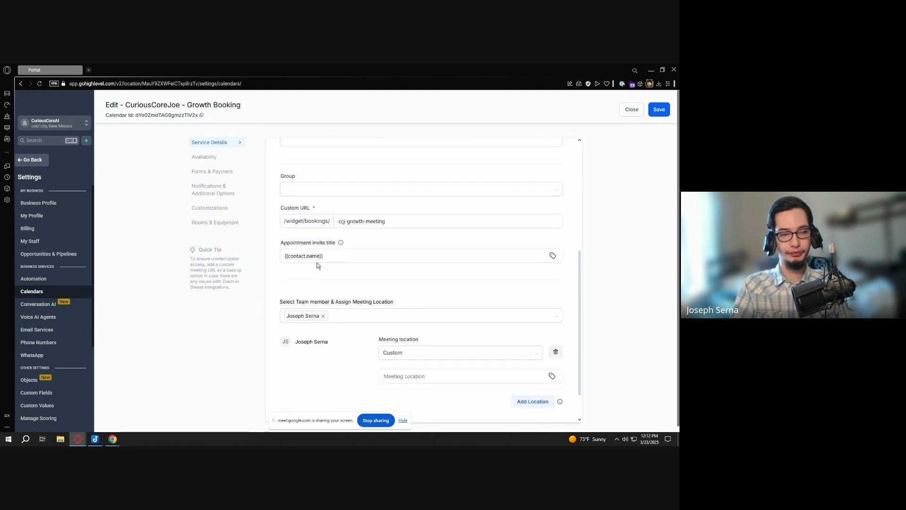
left_click(346, 255)
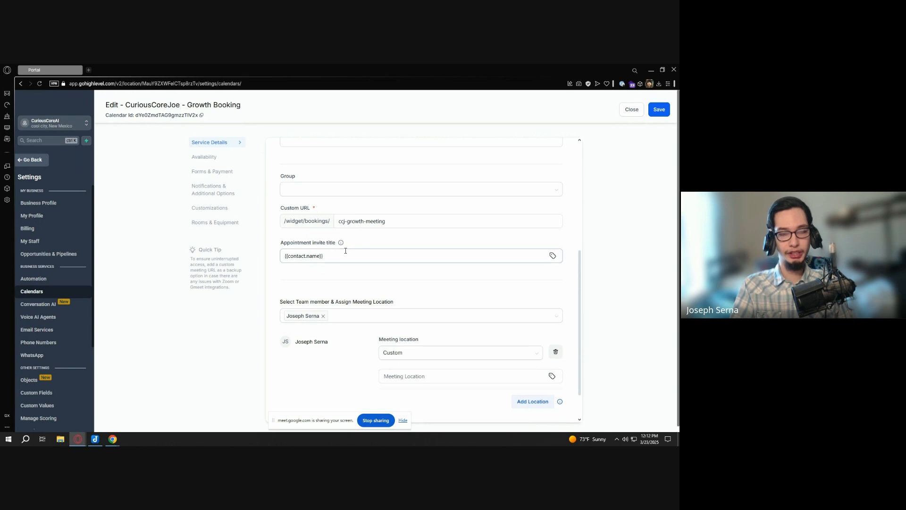
left_click(311, 256)
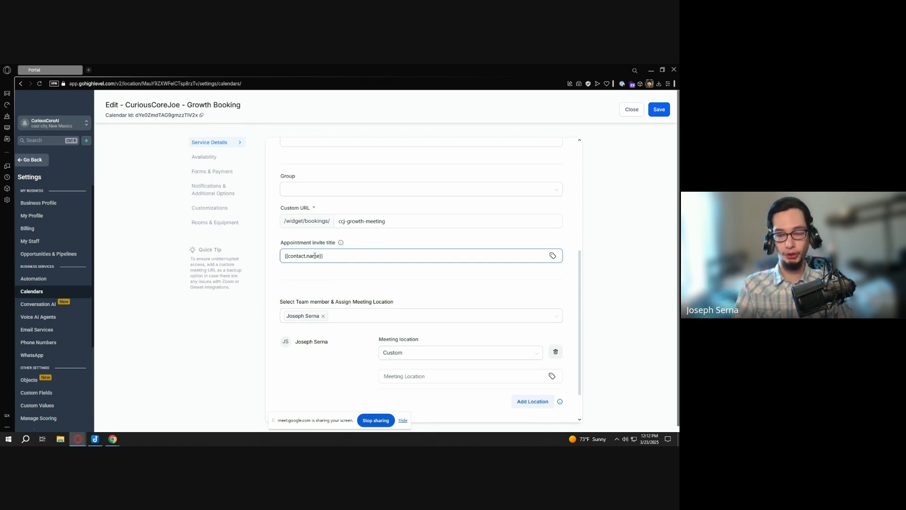
scroll(376, 268, "down", 1)
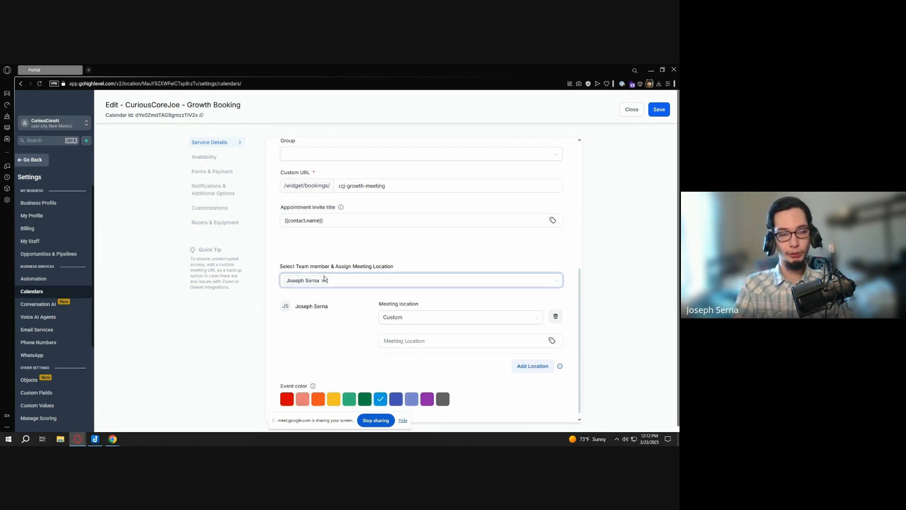
key("ctrl")
key("ctrl")
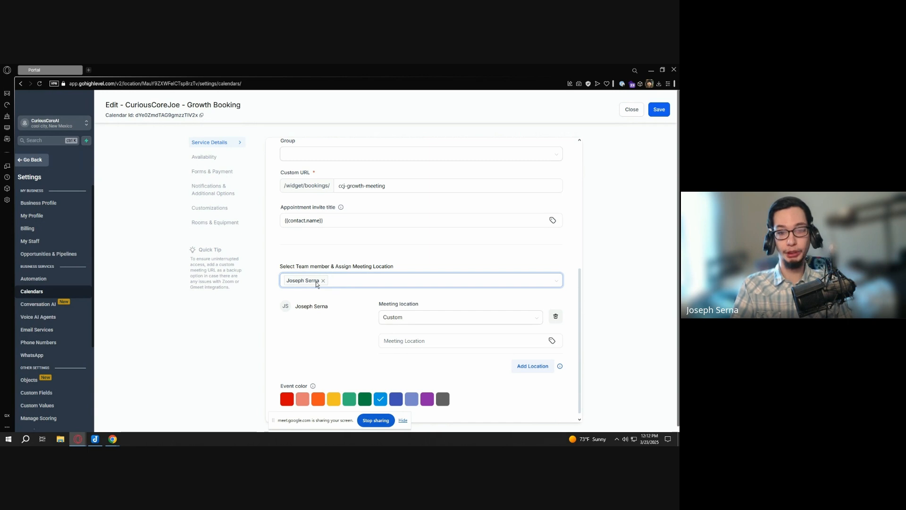
key("ctrl")
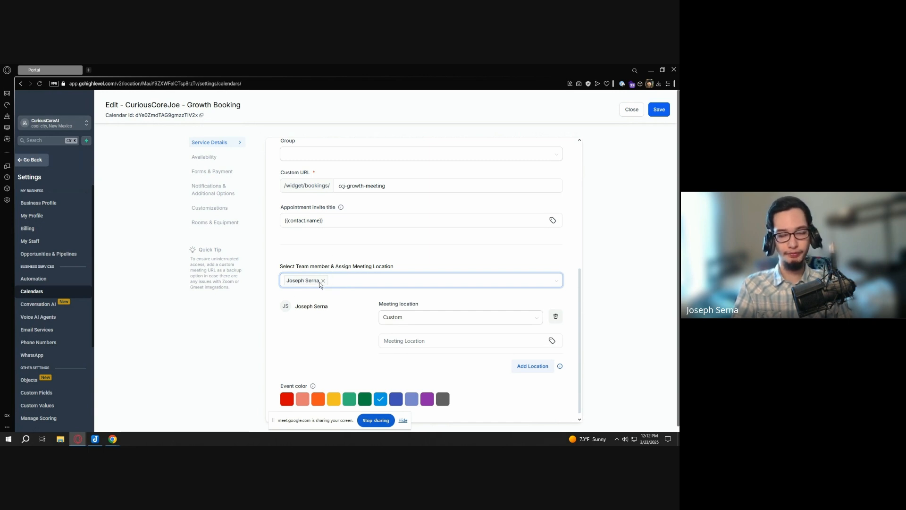
Set the assigned team member's meeting location to Google Meet
scroll(318, 285, "down", 1)
left_click(452, 313)
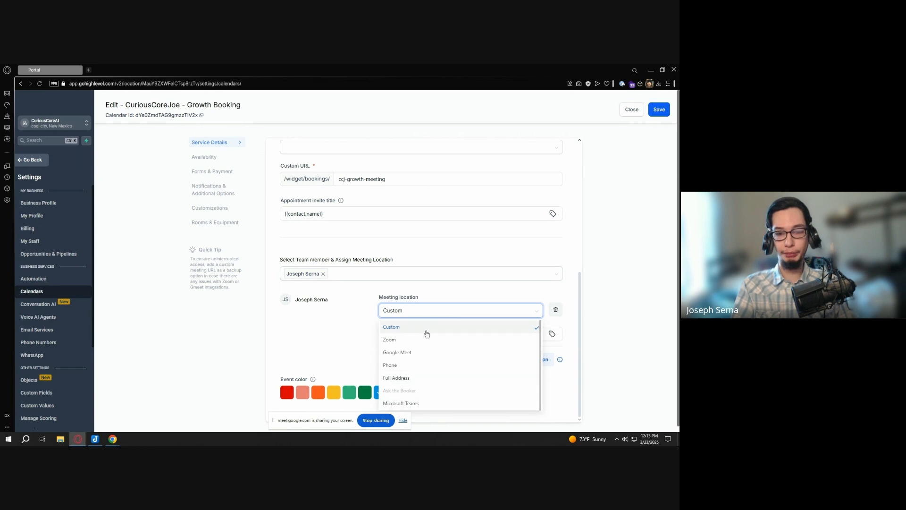
left_click(425, 356)
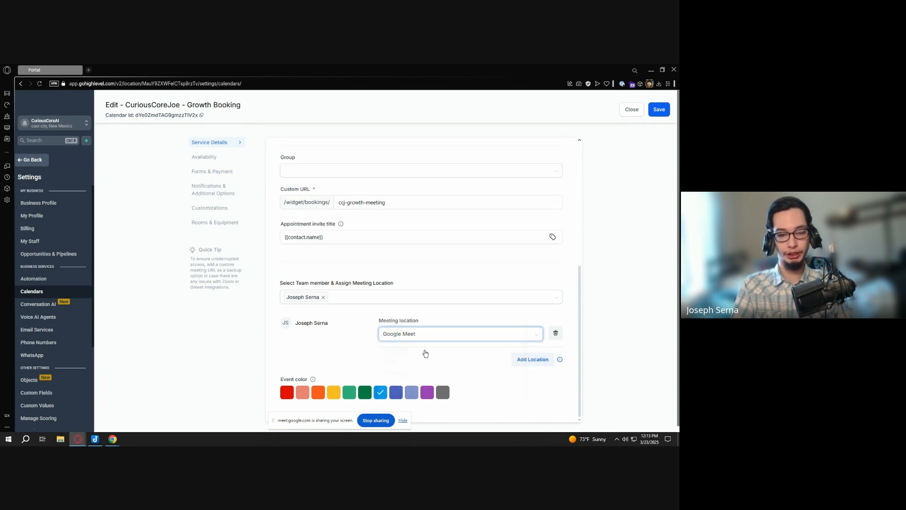
left_click(439, 334)
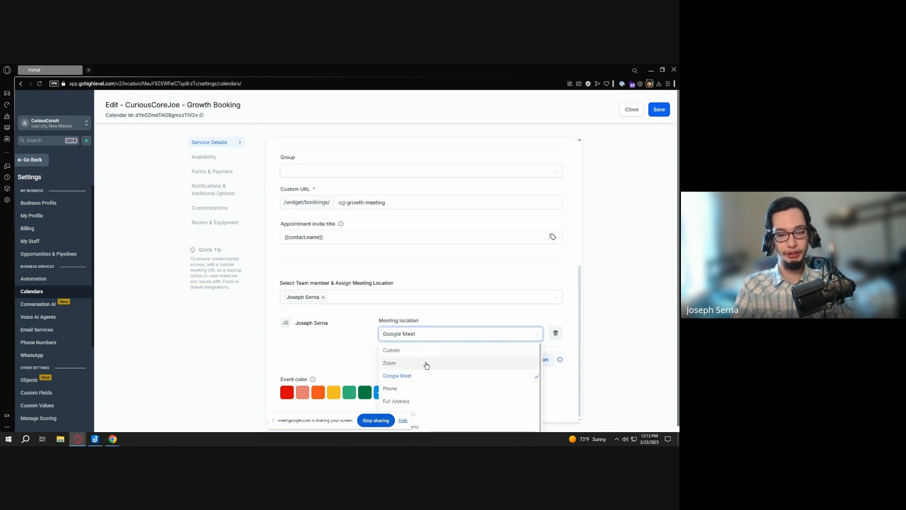
scroll(427, 395, "down", 1)
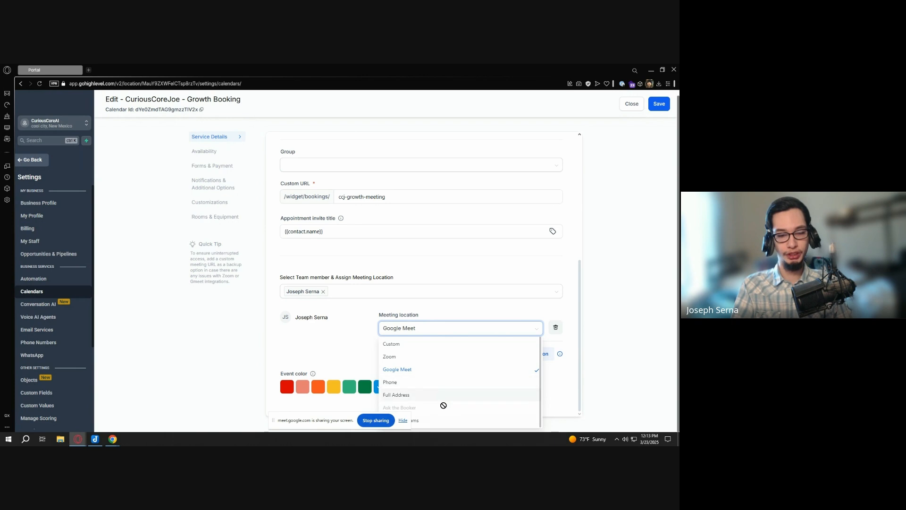
left_click(399, 369)
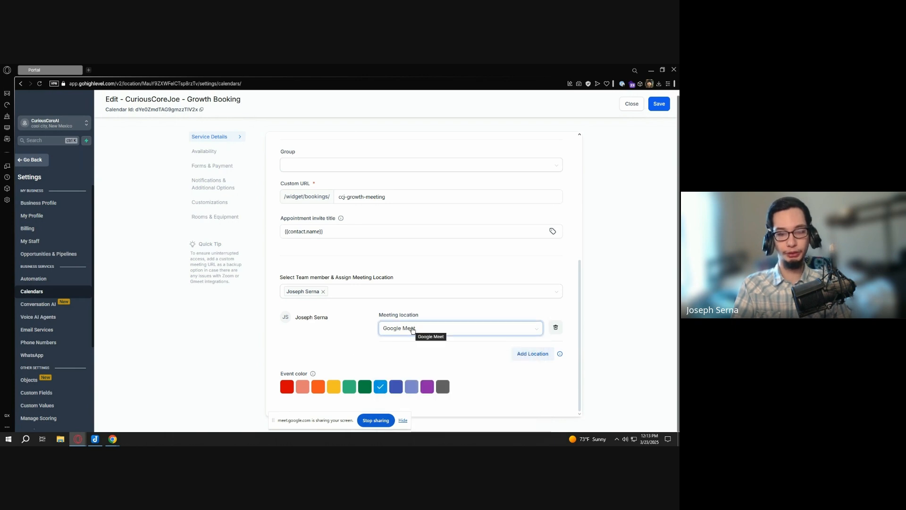
left_click(584, 335)
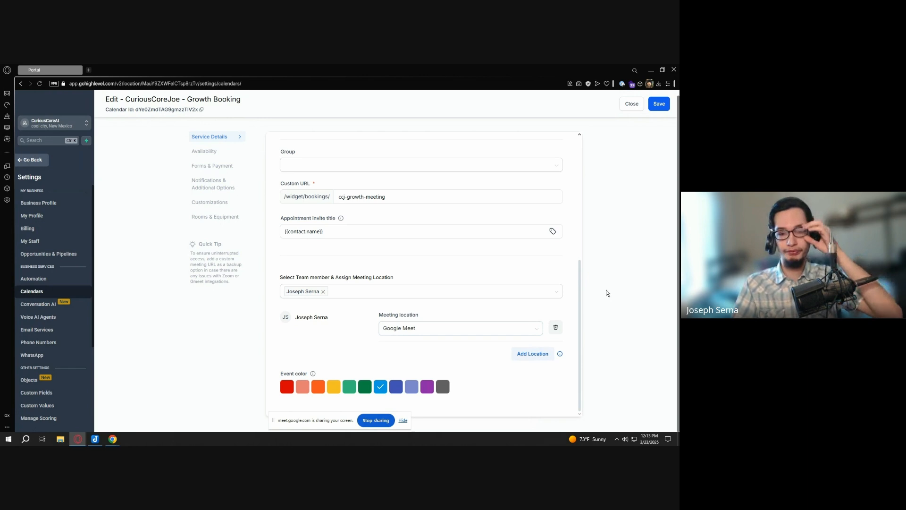
Save the calendar's service details and look over the weekly hours in its availability settings
scroll(445, 324, "up", 1)
scroll(446, 321, "up", 4)
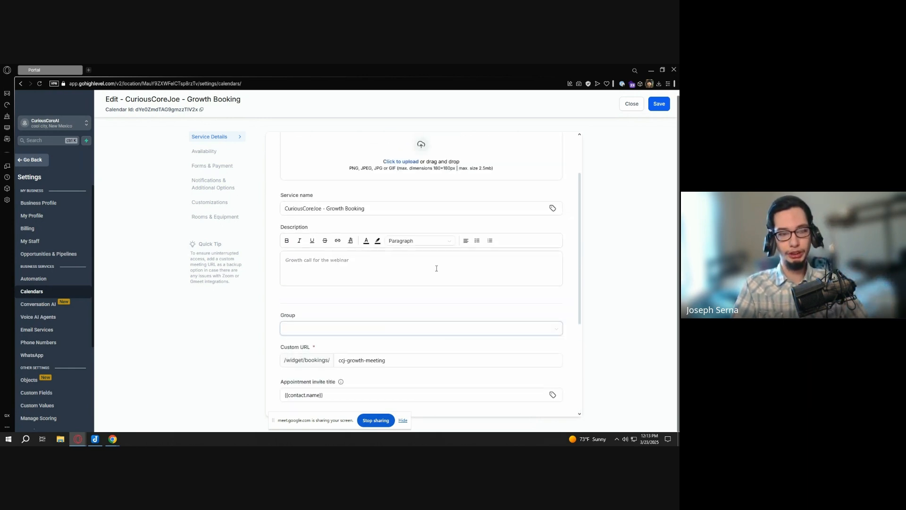
scroll(501, 264, "down", 4)
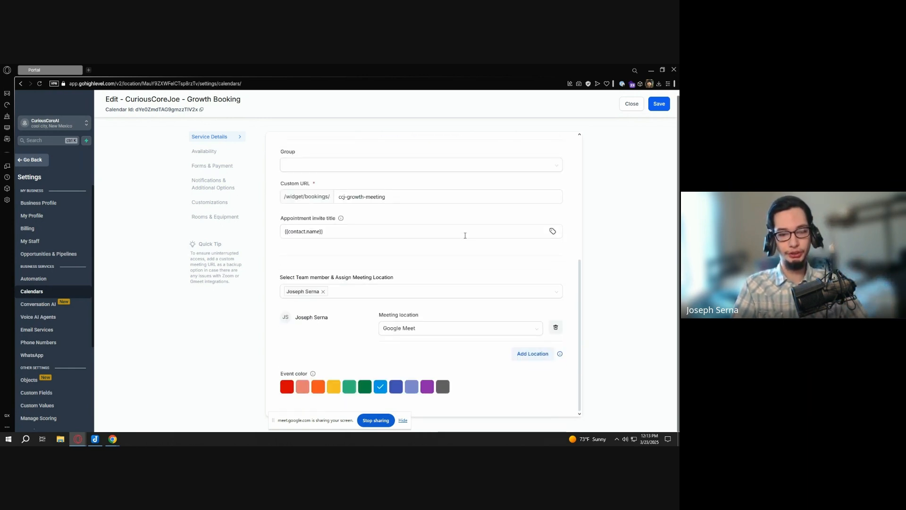
left_click(661, 110)
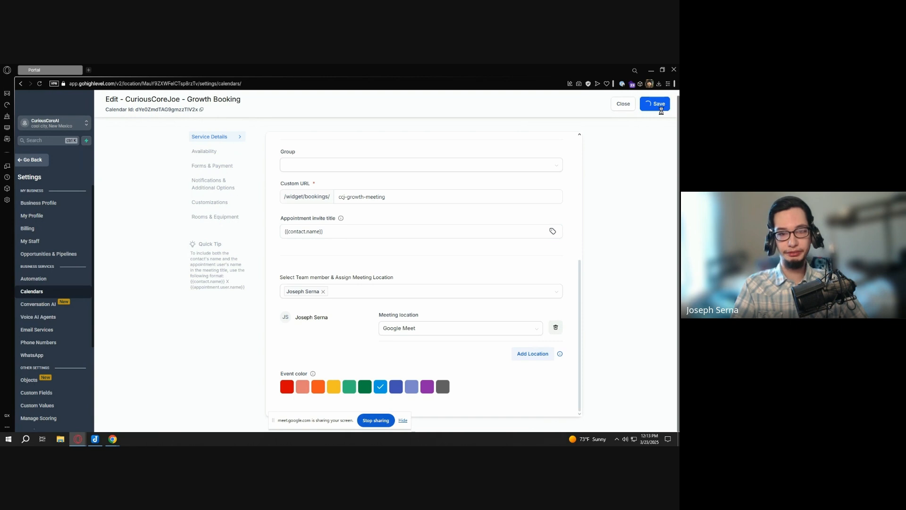
left_click(430, 196)
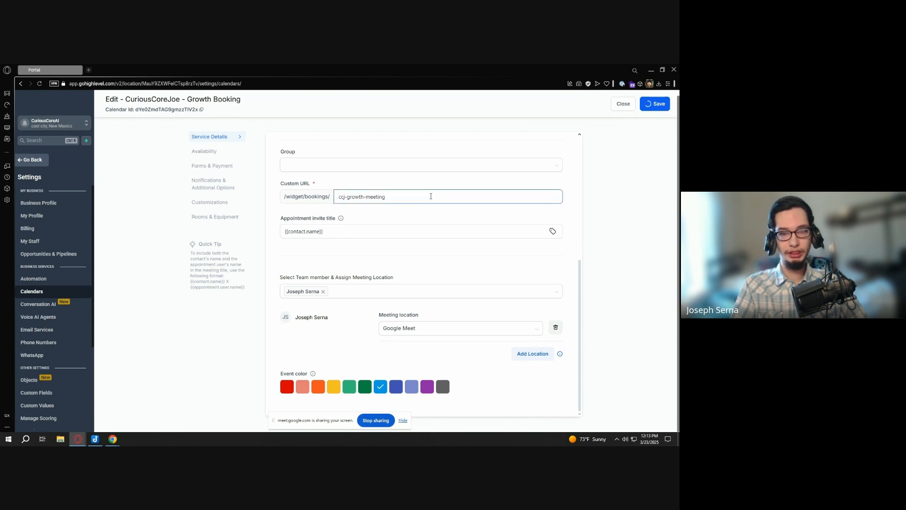
scroll(440, 216, "down", 1)
scroll(368, 216, "up", 5)
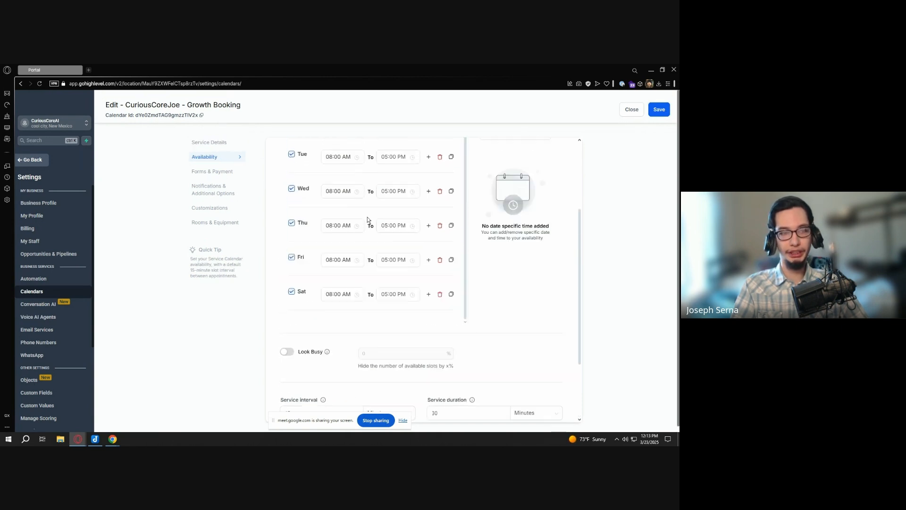
Set the calendar's service interval to 30 minutes in the availability settings
scroll(279, 178, "up", 3)
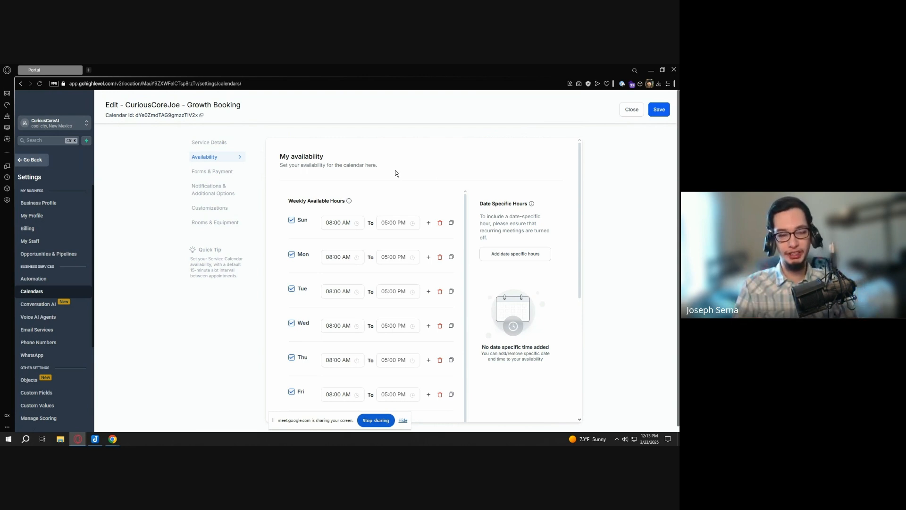
left_click(403, 419)
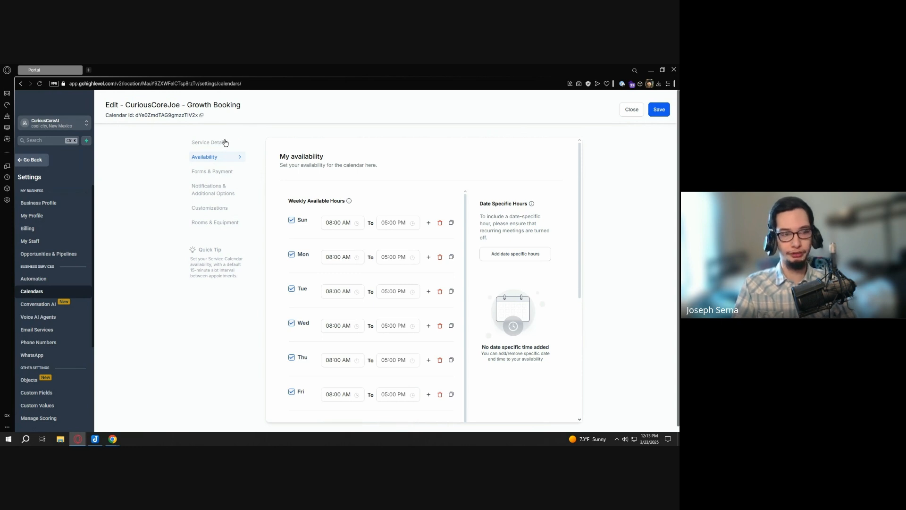
scroll(405, 194, "down", 1)
scroll(405, 194, "down", 5)
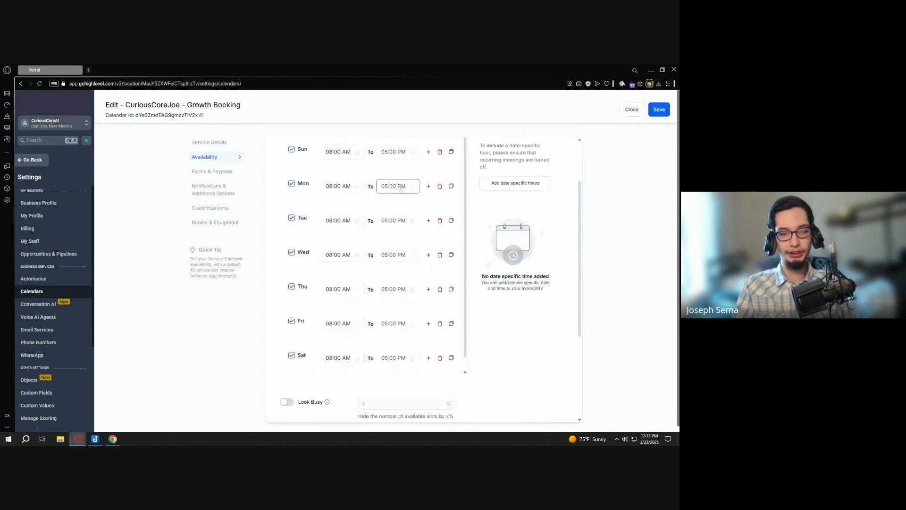
scroll(472, 263, "down", 1)
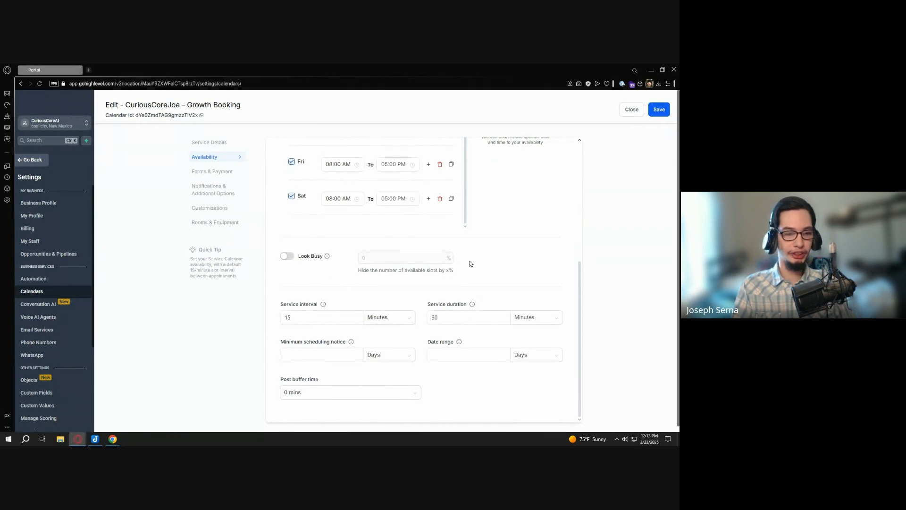
scroll(298, 277, "up", 3)
scroll(304, 273, "down", 3)
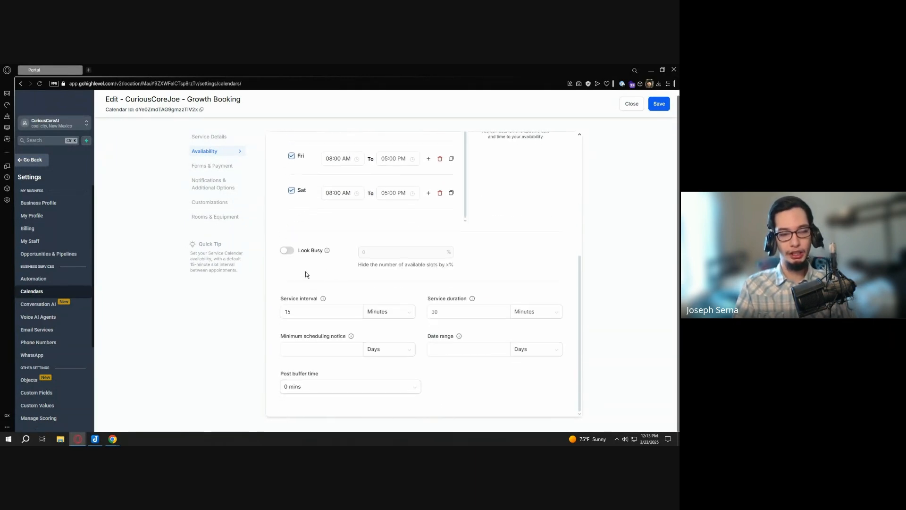
left_click_drag(309, 313, 282, 312)
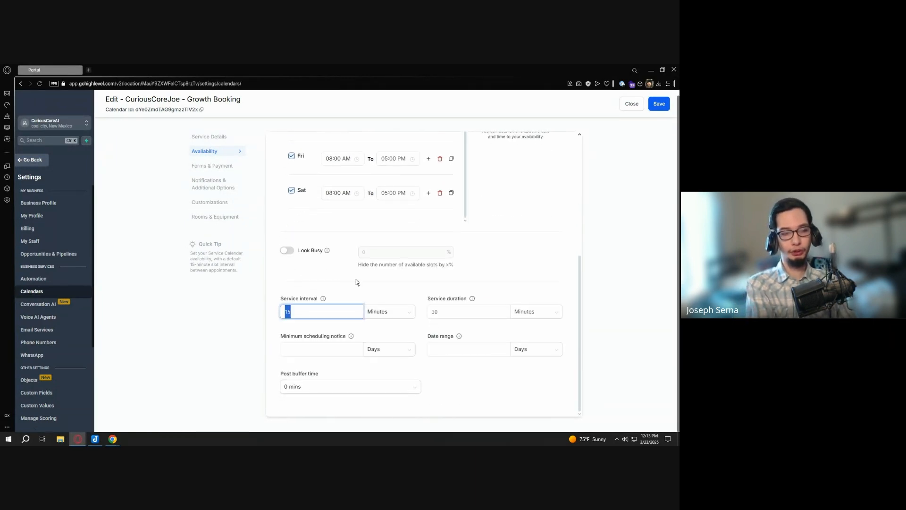
type("30")
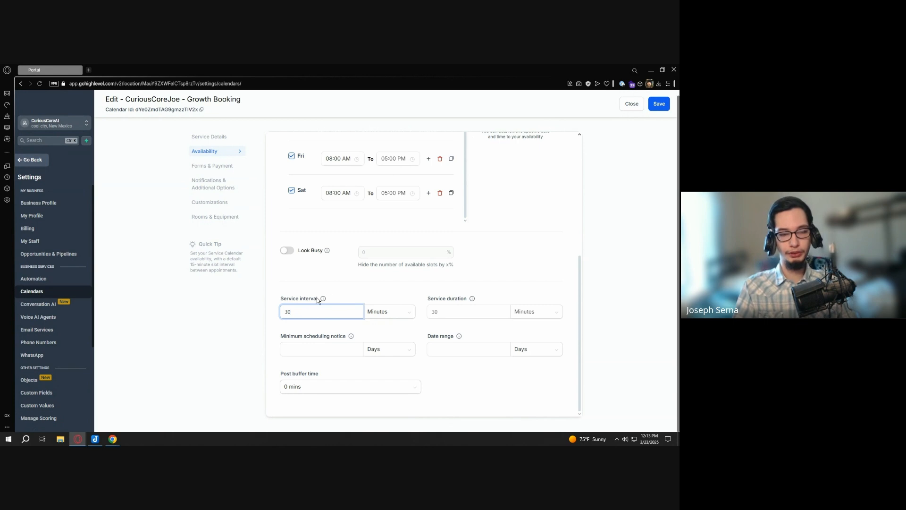
left_click(447, 306)
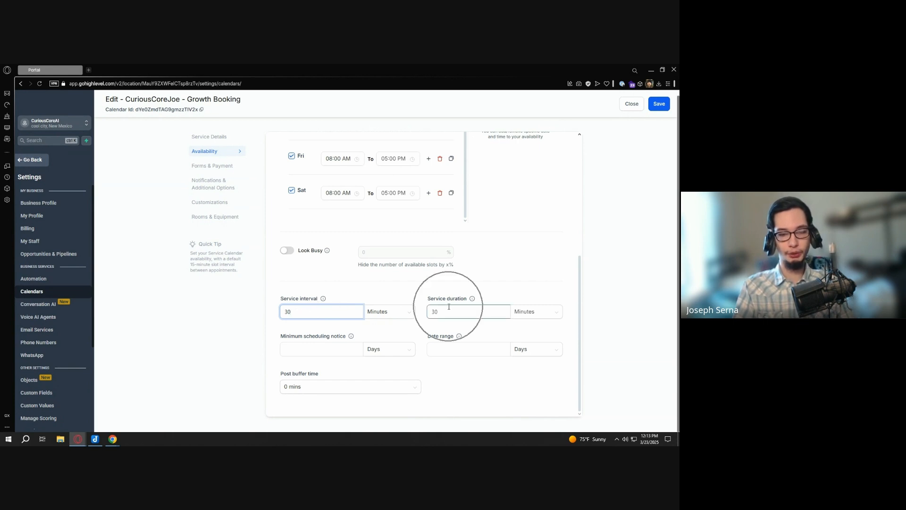
left_click(442, 309)
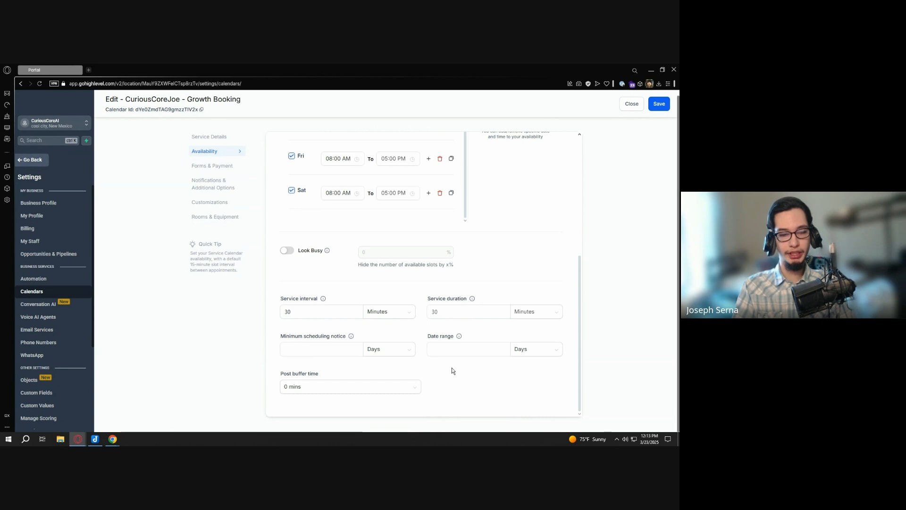
Set the post buffer time to 60 mins and save the availability settings
left_click(383, 386)
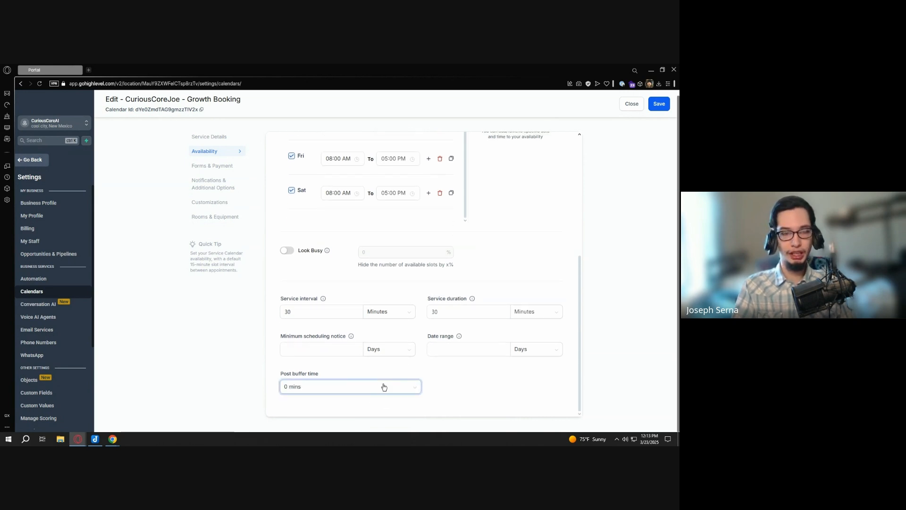
left_click(383, 386)
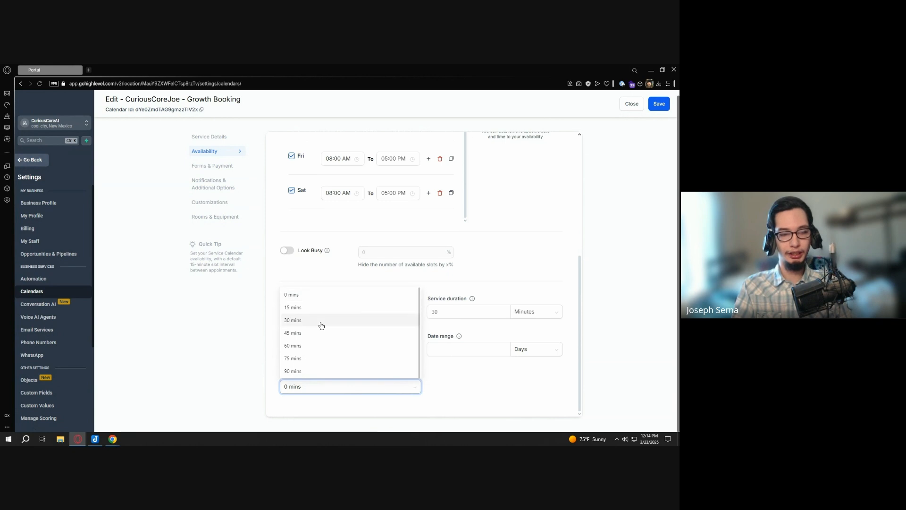
left_click(324, 346)
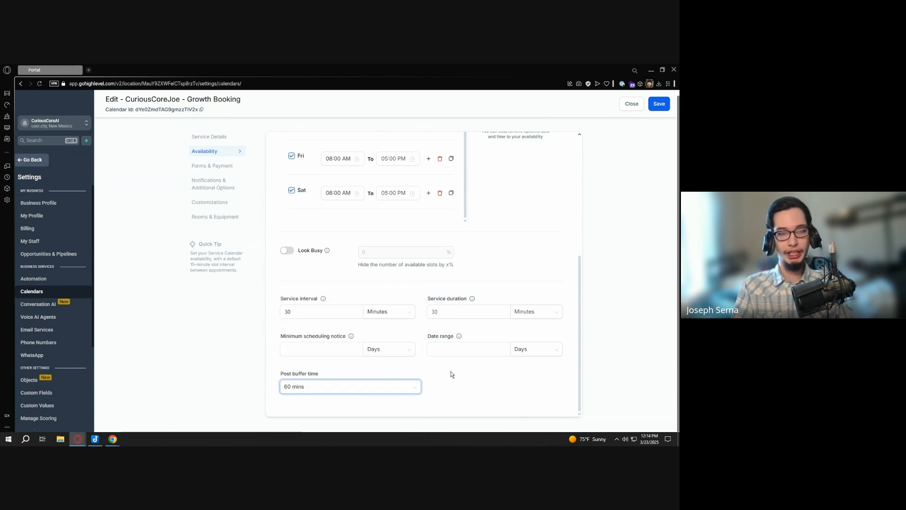
scroll(451, 373, "up", 3)
scroll(452, 375, "down", 3)
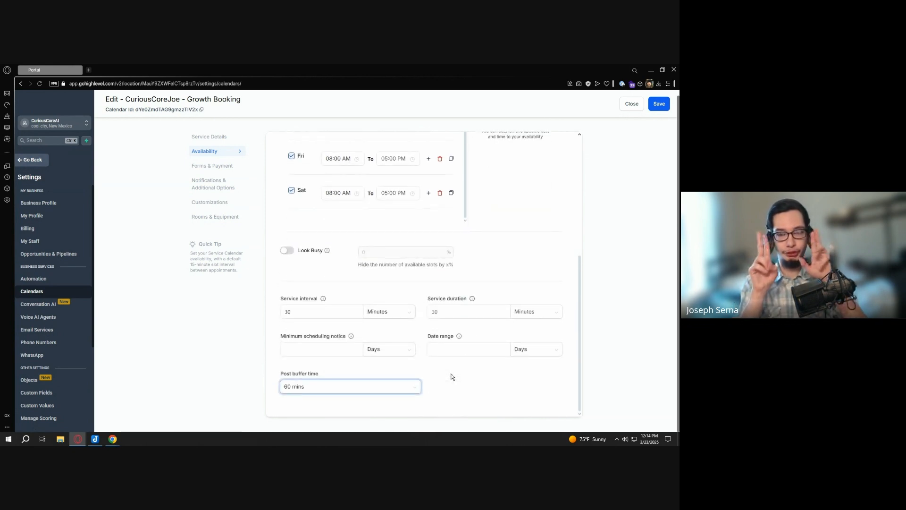
scroll(449, 358, "up", 1)
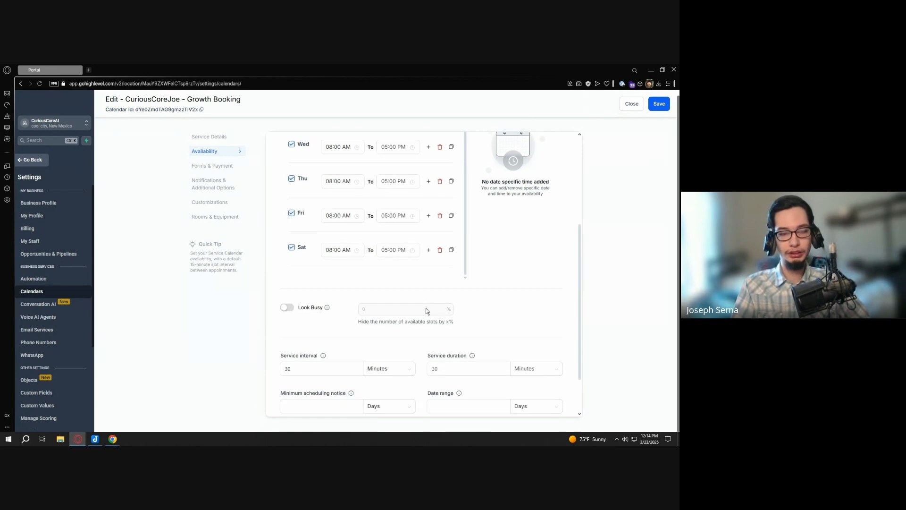
scroll(426, 308, "down", 1)
left_click(430, 311)
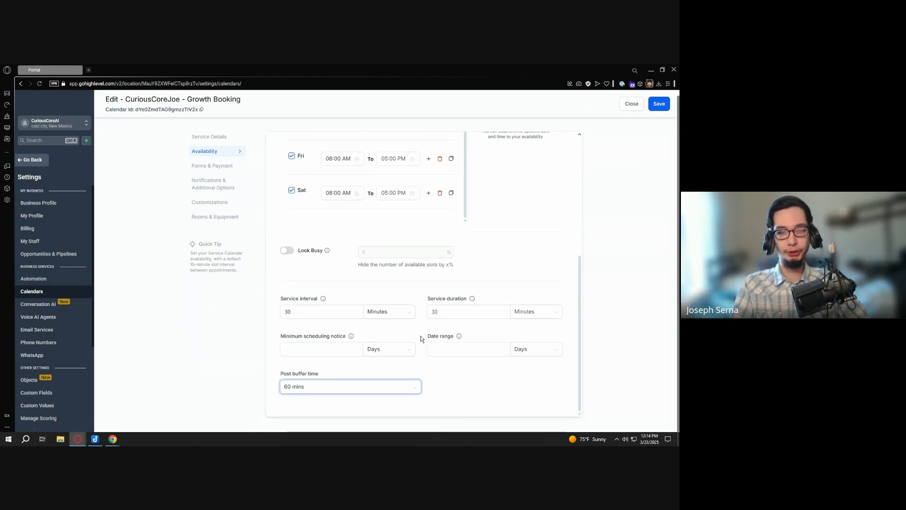
scroll(402, 339, "up", 1)
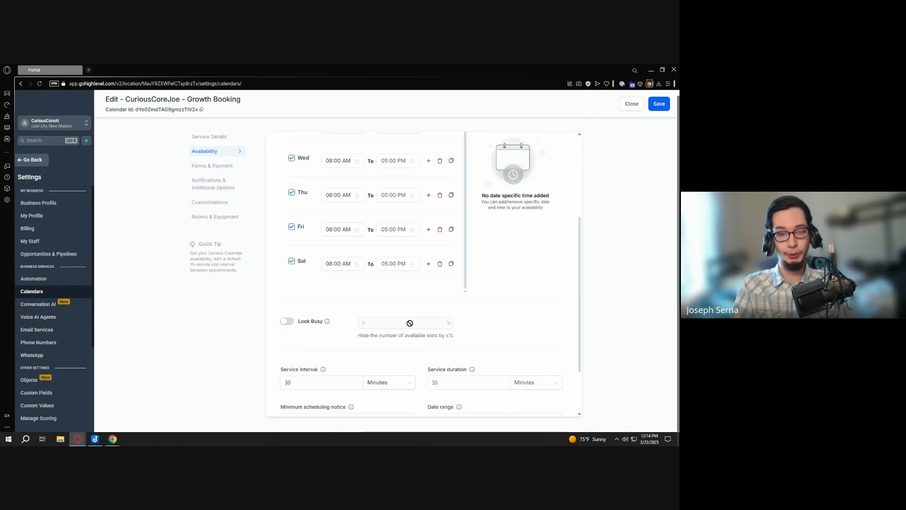
scroll(402, 339, "down", 1)
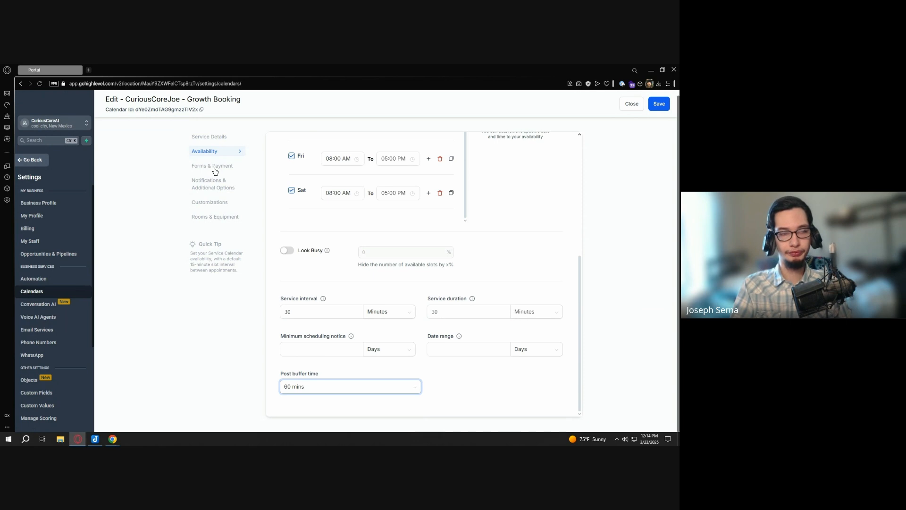
left_click(660, 103)
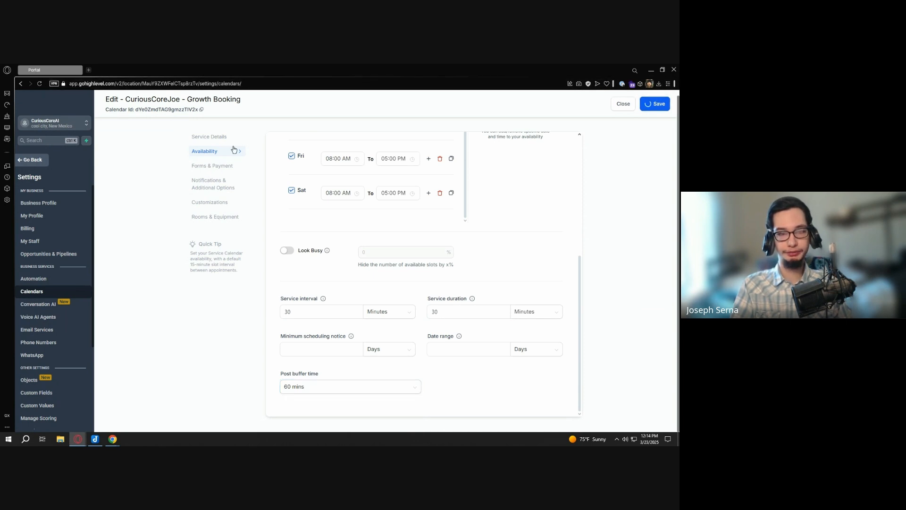
Open the calendar's forms and payment settings and look over the available booking forms, leaving the default form selected
left_click(208, 167)
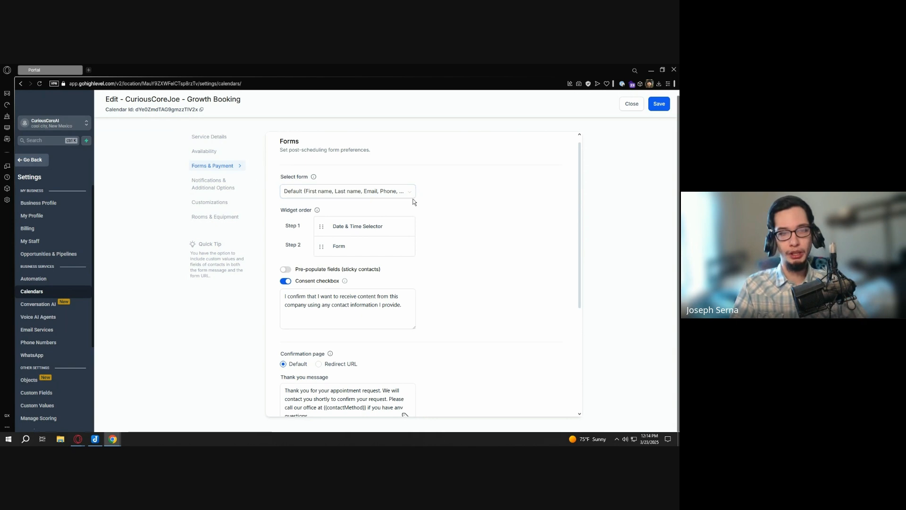
left_click_drag(283, 178, 324, 177)
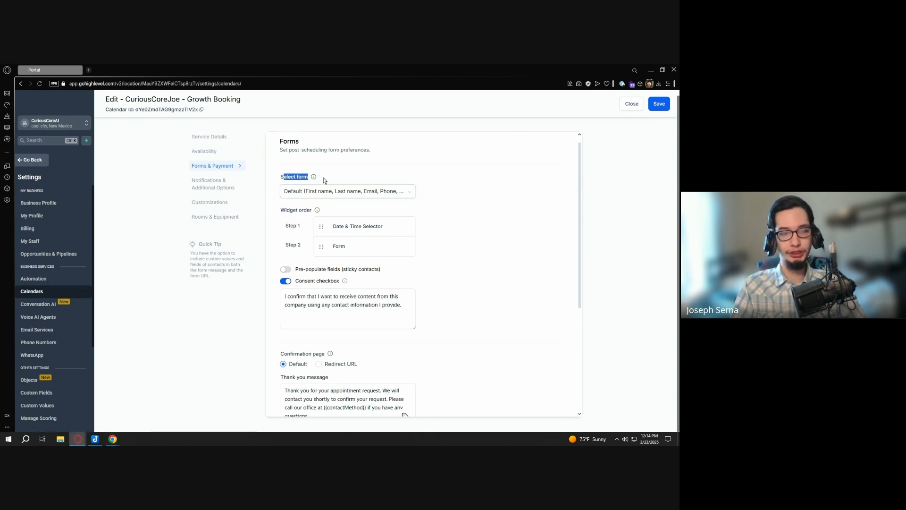
left_click(422, 177)
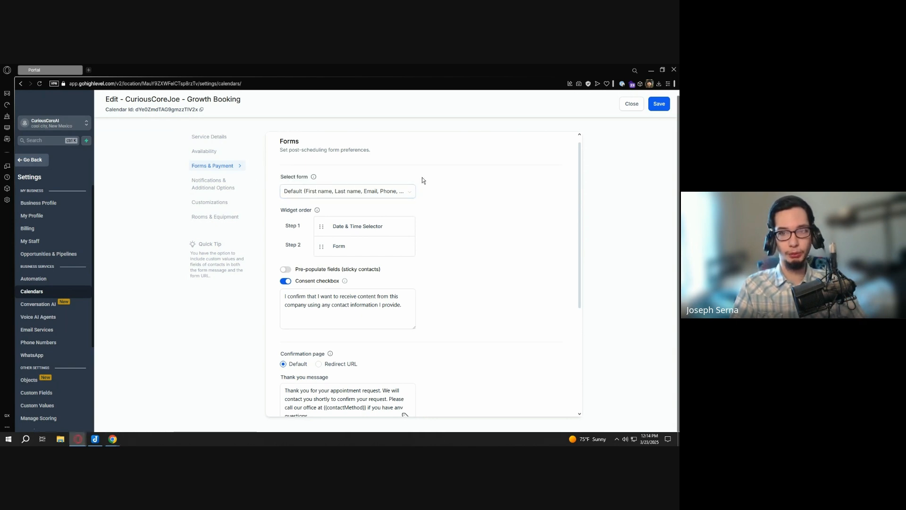
left_click(392, 192)
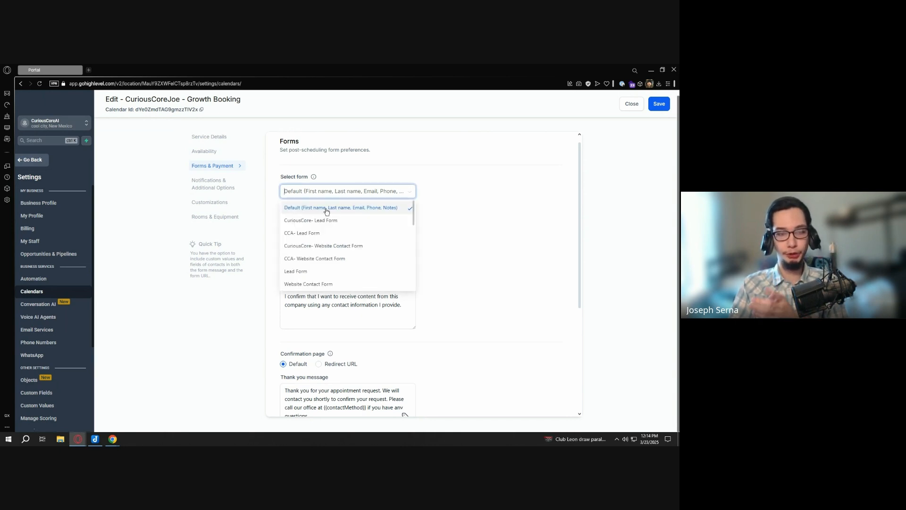
left_click(425, 209)
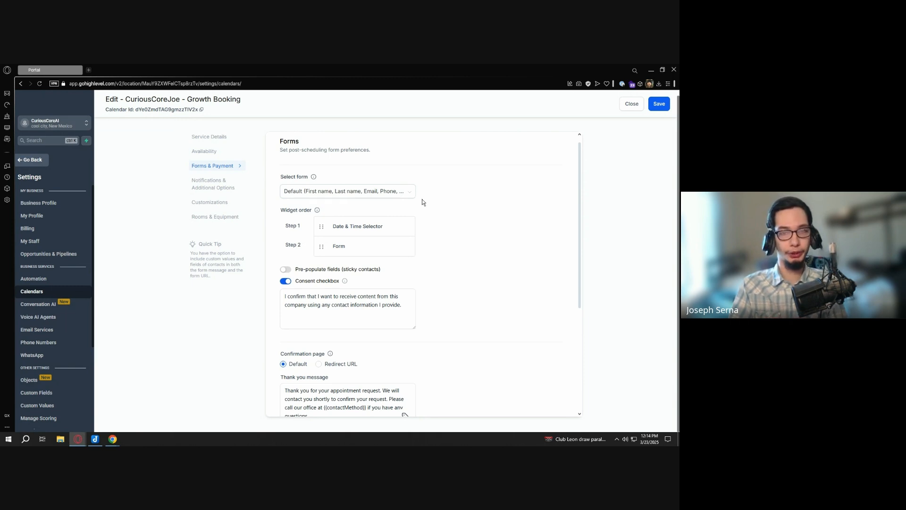
left_click(370, 192)
left_click(477, 217)
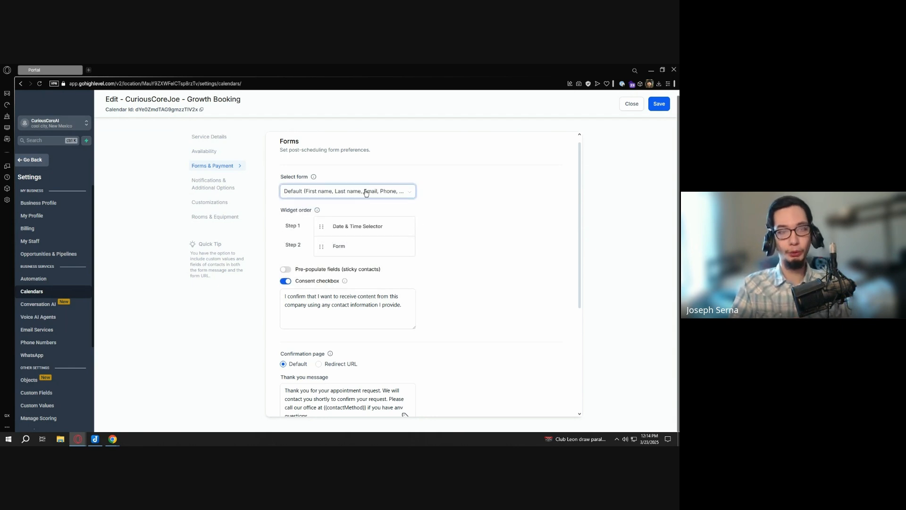
Enable pre-populated fields (sticky contacts) for the booking form
scroll(452, 203, "down", 1)
scroll(456, 214, "down", 1)
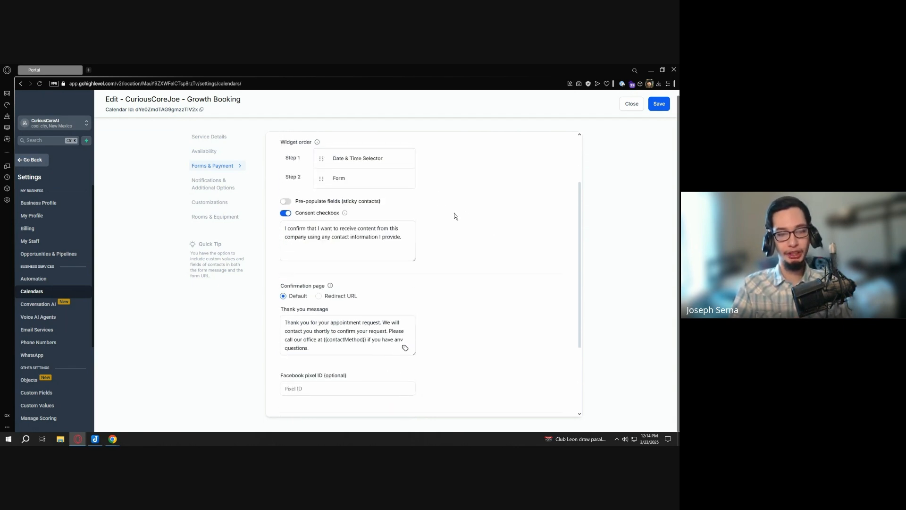
scroll(441, 218, "up", 1)
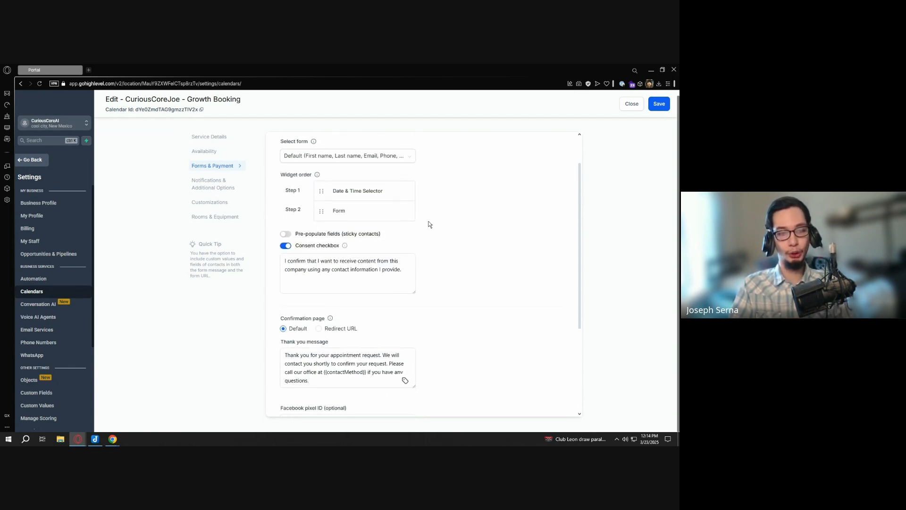
left_click(286, 234)
scroll(460, 238, "up", 1)
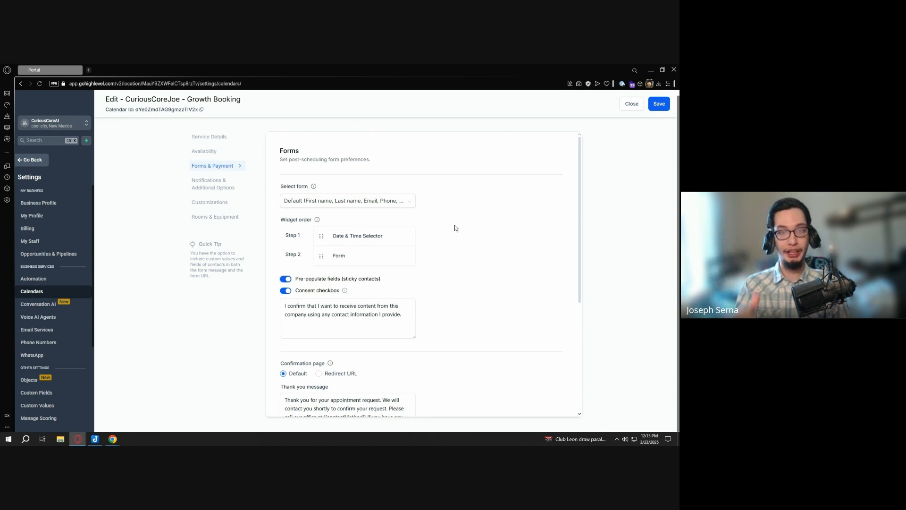
Review the consent checkbox, confirmation page, thank you message and payment options in the form settings
scroll(455, 225, "down", 2)
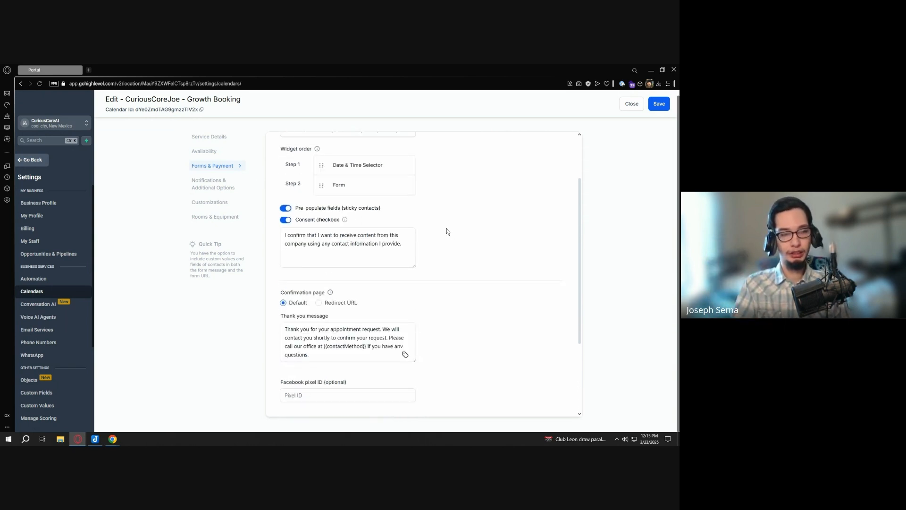
scroll(445, 217, "down", 1)
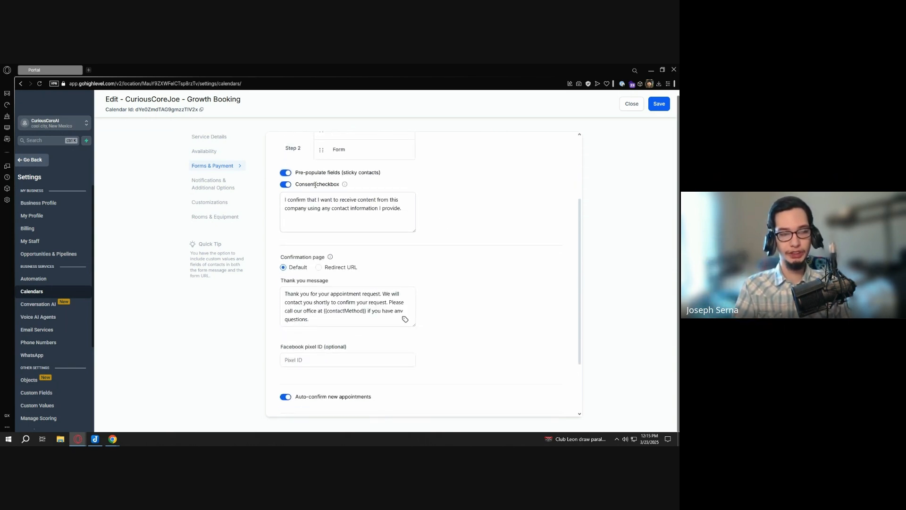
left_click_drag(294, 184, 362, 189)
left_click(474, 199)
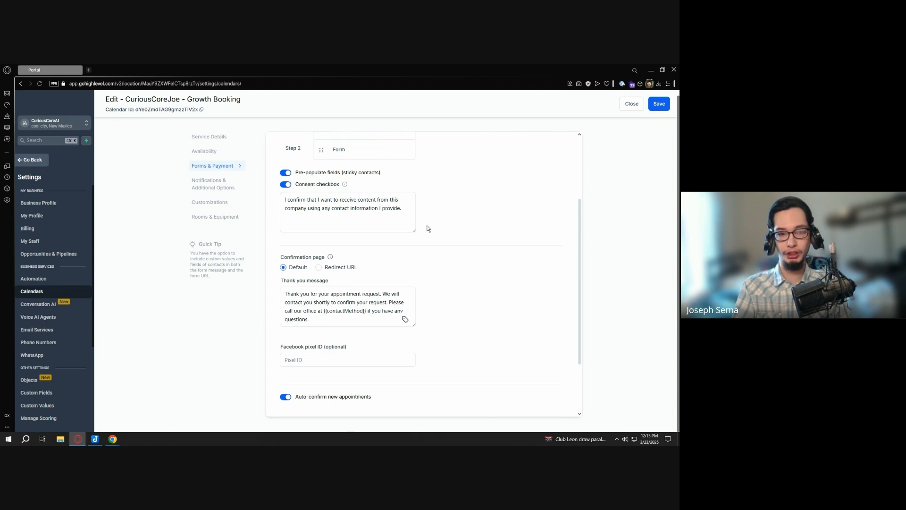
scroll(443, 219, "down", 1)
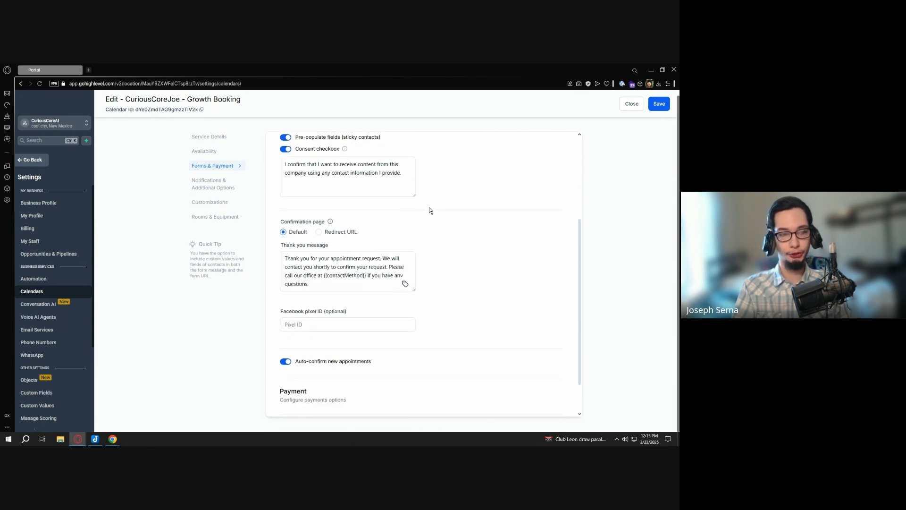
scroll(426, 210, "down", 1)
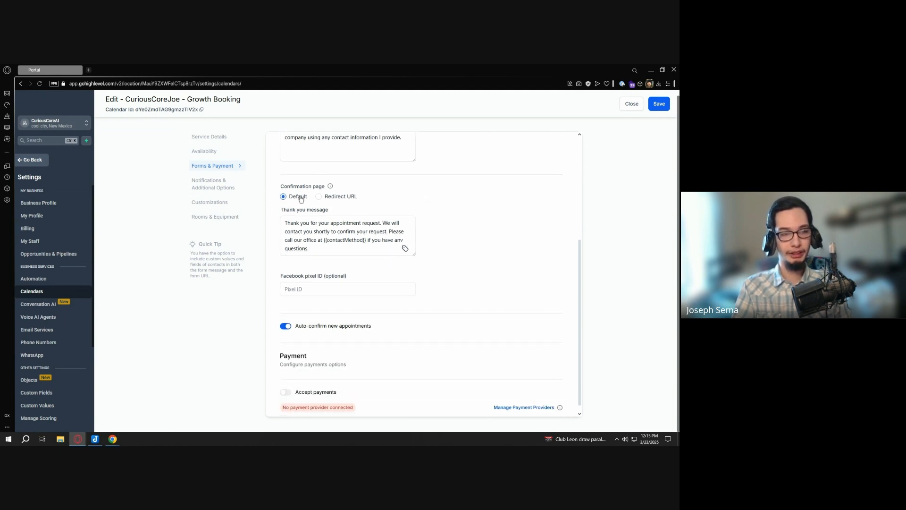
scroll(383, 208, "down", 1)
scroll(383, 208, "up", 1)
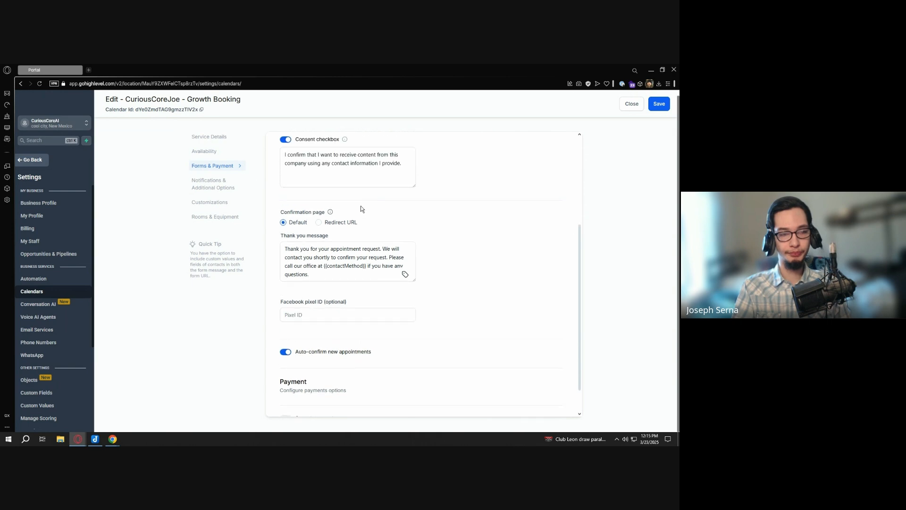
left_click_drag(285, 212, 378, 211)
left_click(319, 216)
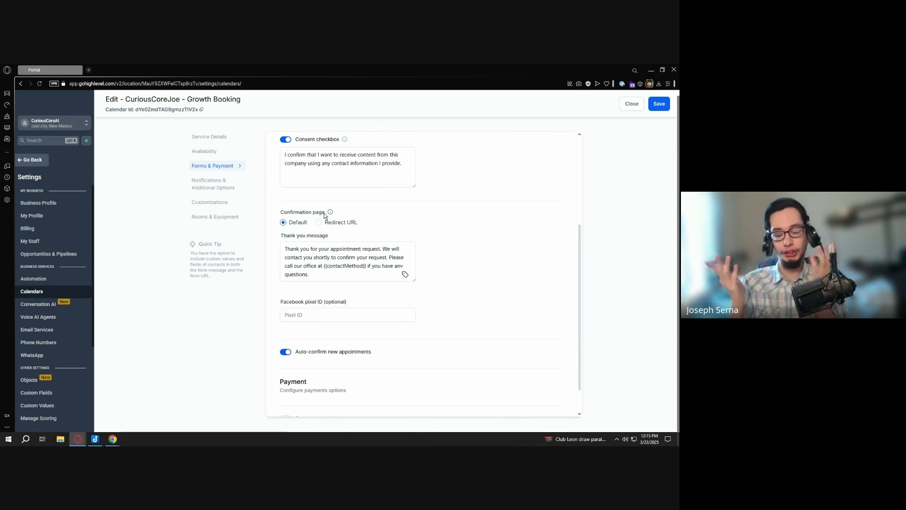
left_click_drag(317, 276, 277, 251)
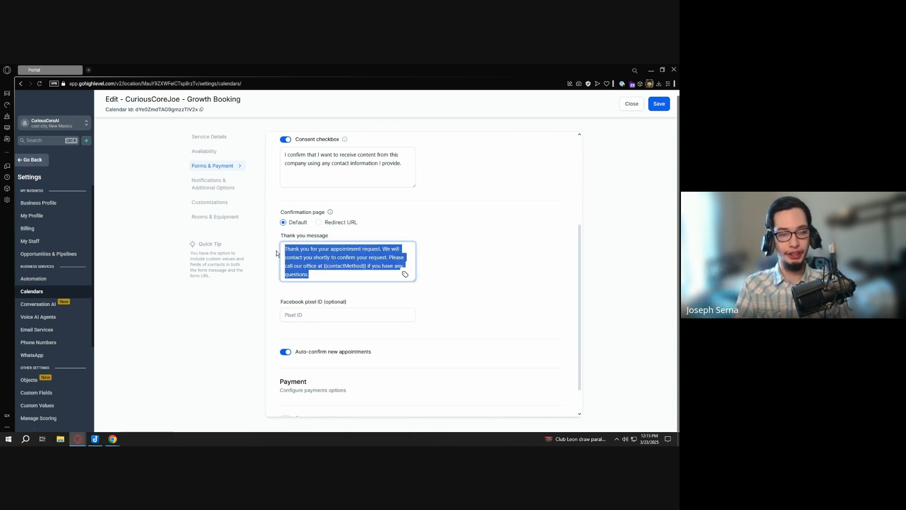
Review the thank you message, Facebook pixel ID, auto-confirm and payment options in the calendar's form settings
left_click(446, 262)
left_click_drag(330, 273, 278, 242)
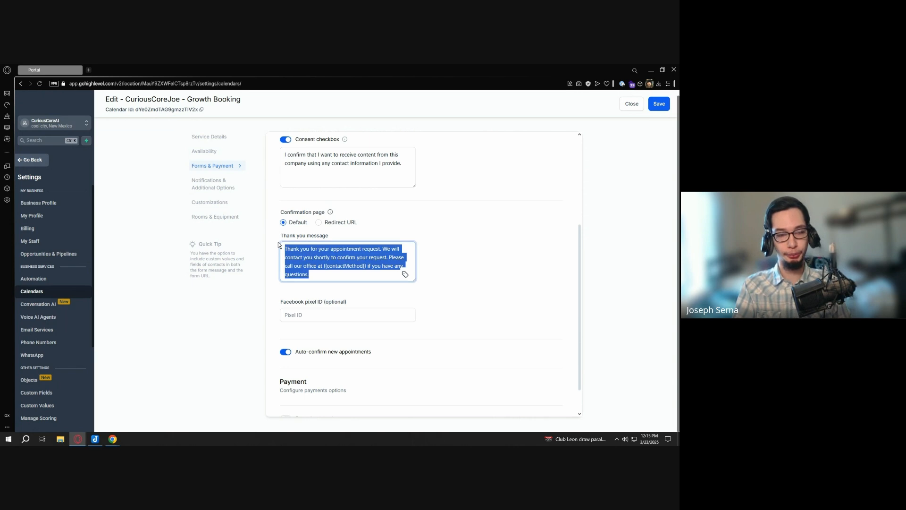
left_click(454, 233)
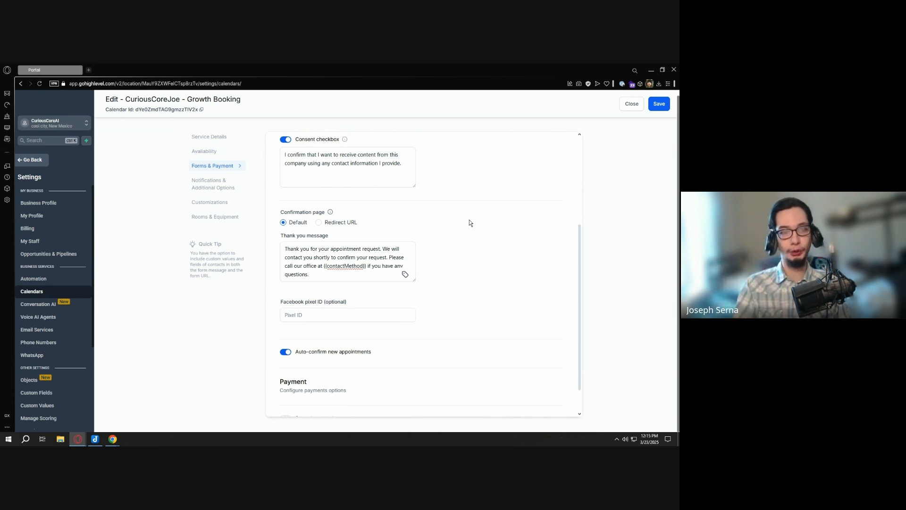
scroll(448, 218, "down", 2)
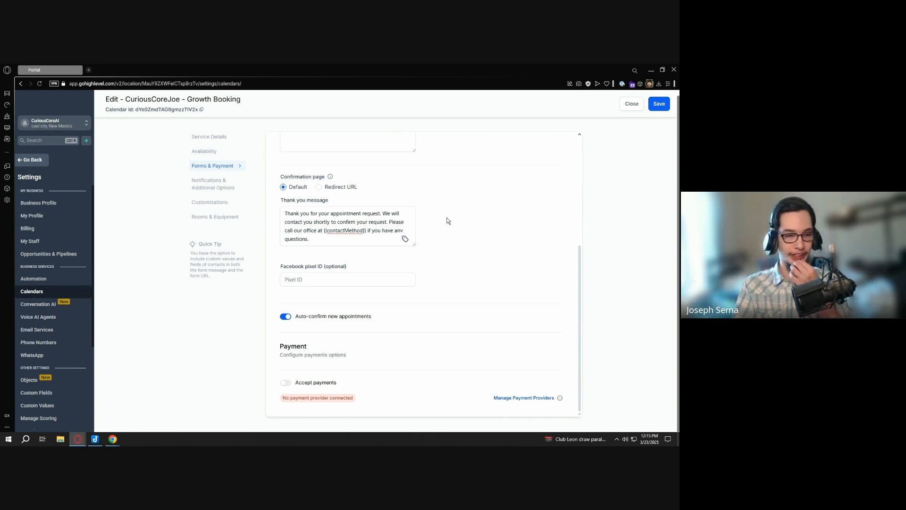
left_click(361, 279)
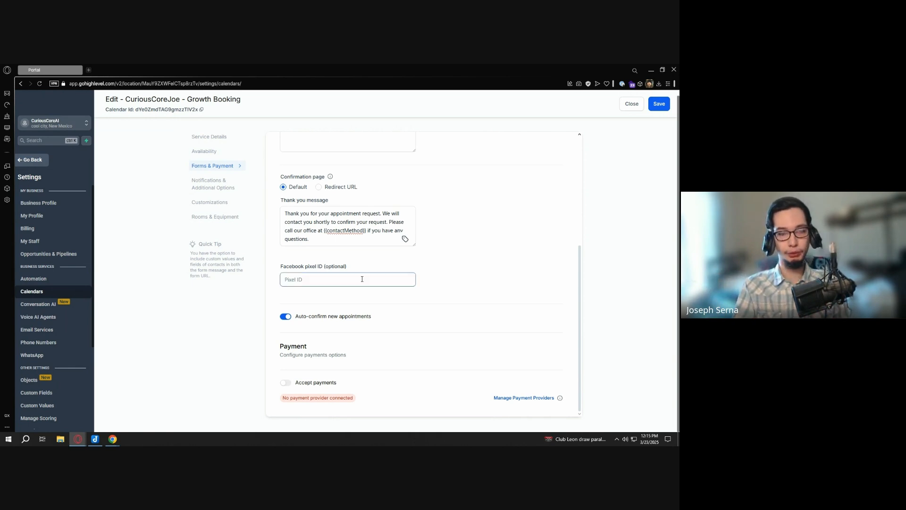
left_click_drag(292, 266, 353, 268)
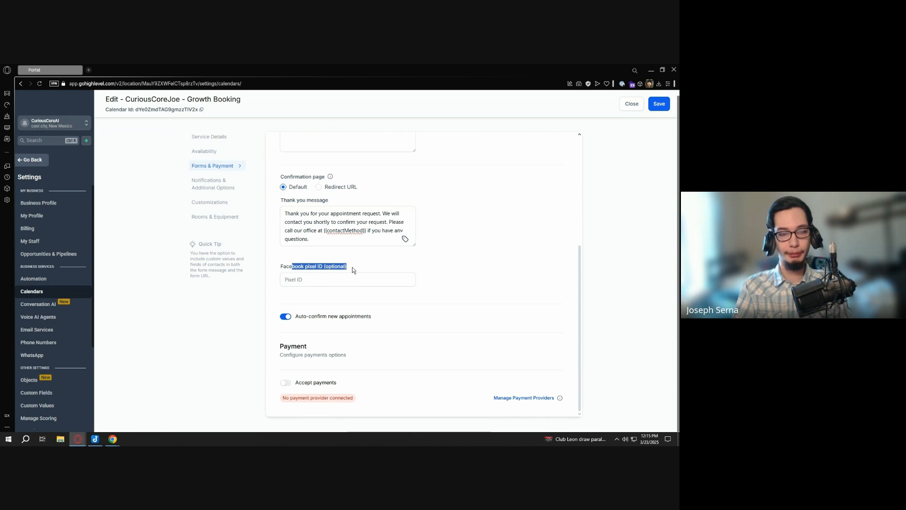
left_click(355, 270)
left_click(289, 279)
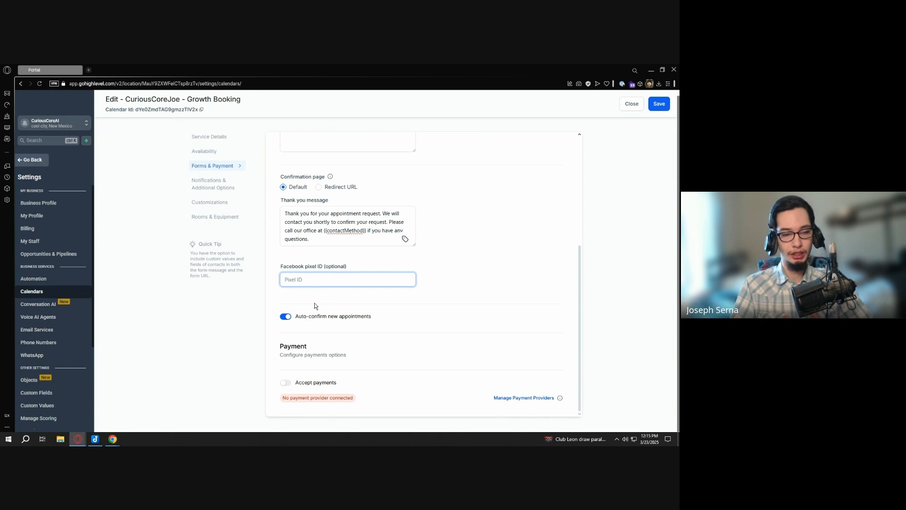
left_click(329, 307)
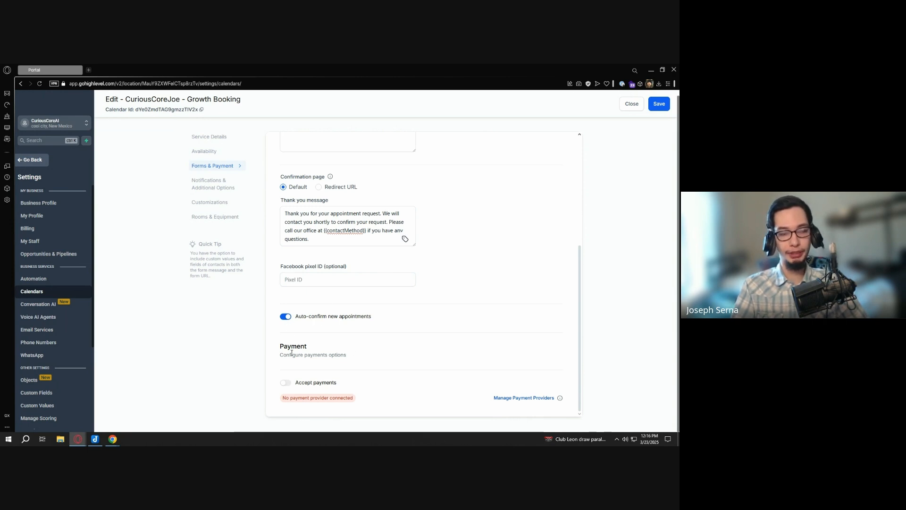
left_click_drag(284, 355, 361, 357)
left_click(333, 375)
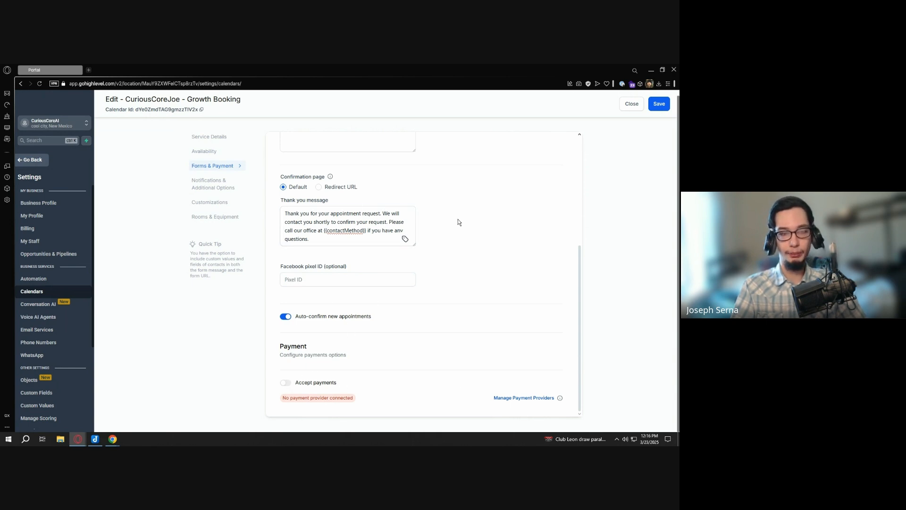
Save the forms and payment settings and open the calendar's Notifications & Additional Options
scroll(457, 223, "up", 5)
left_click(662, 104)
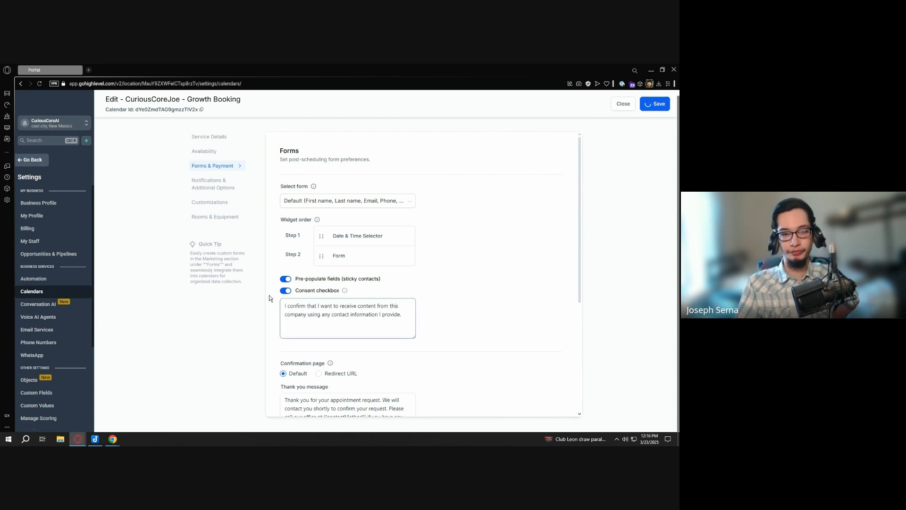
left_click(237, 186)
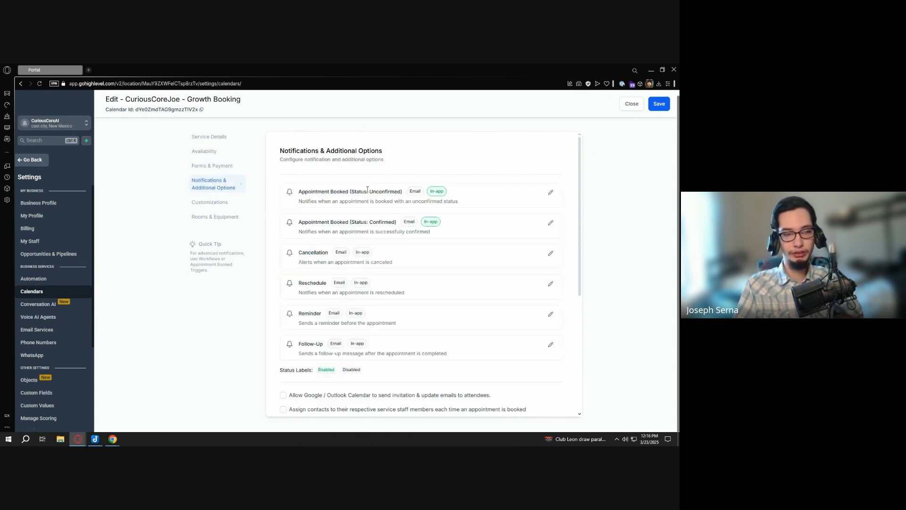
Look over the appointment notification types, attendee email and contact assignment options, and the cancellation and reschedule policy
scroll(330, 205, "down", 1)
scroll(378, 208, "up", 1)
scroll(406, 206, "down", 1)
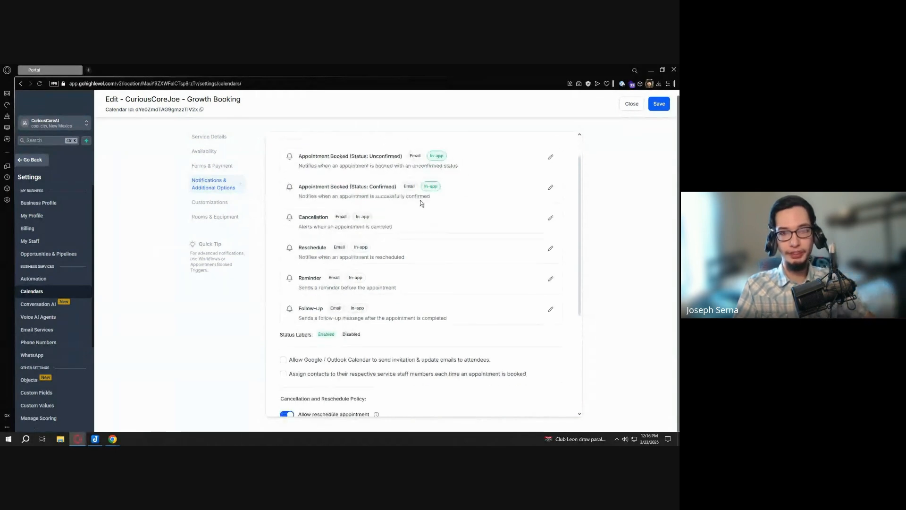
scroll(467, 207, "up", 1)
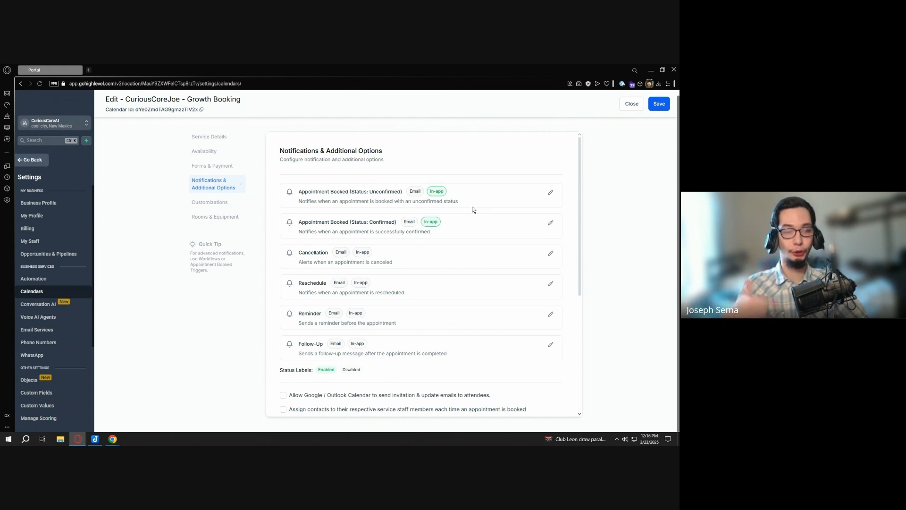
scroll(439, 203, "down", 2)
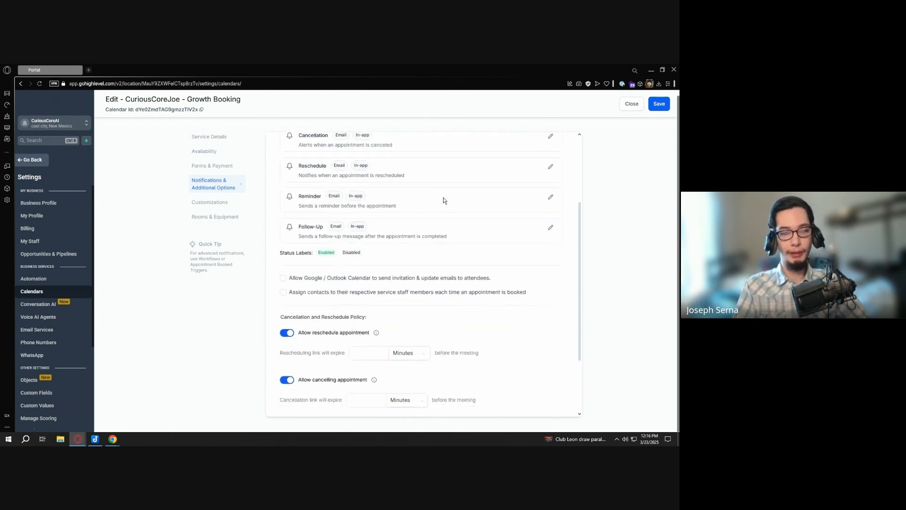
scroll(443, 199, "up", 3)
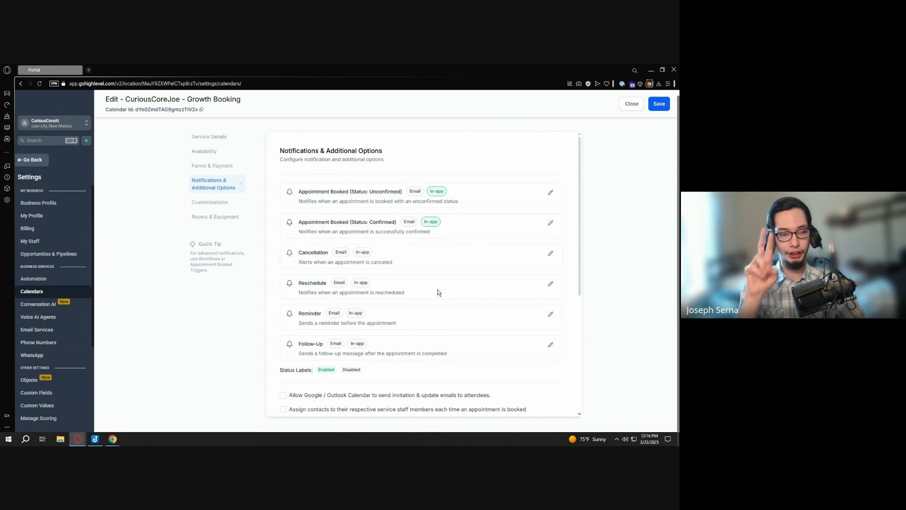
scroll(455, 302, "down", 3)
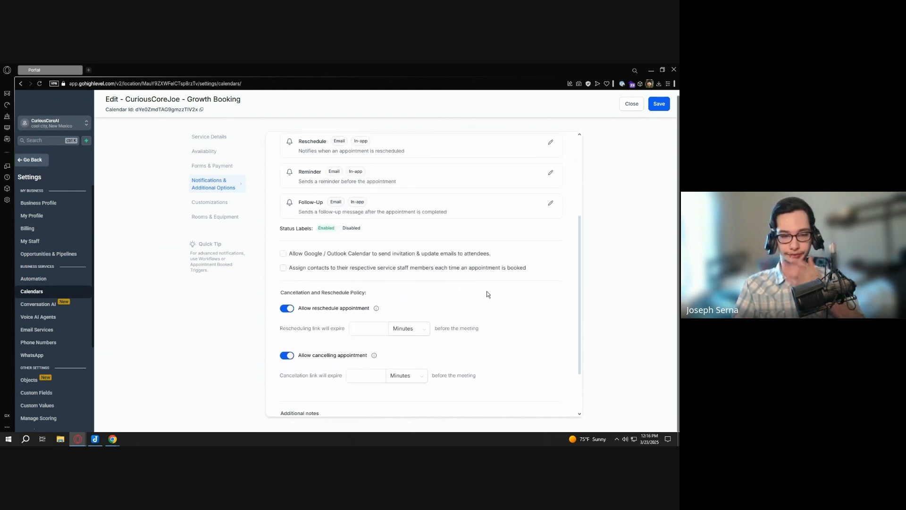
scroll(487, 292, "down", 1)
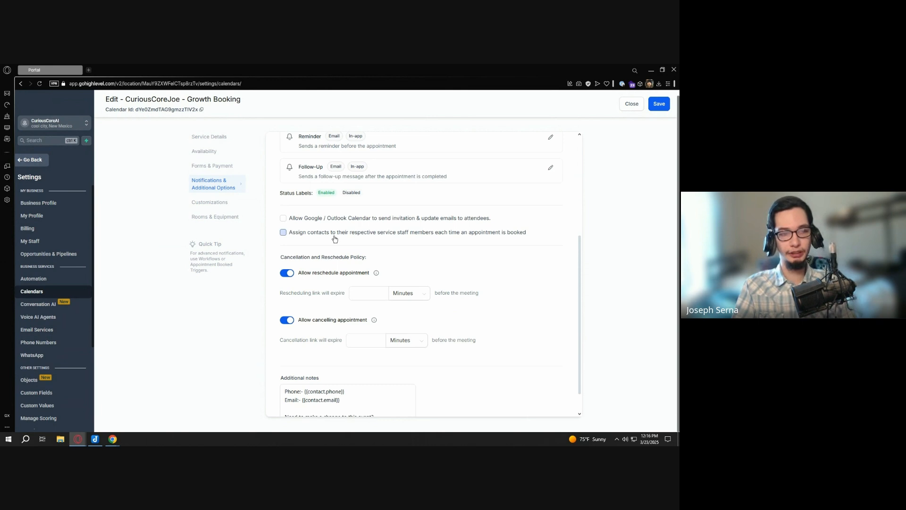
scroll(350, 256, "down", 1)
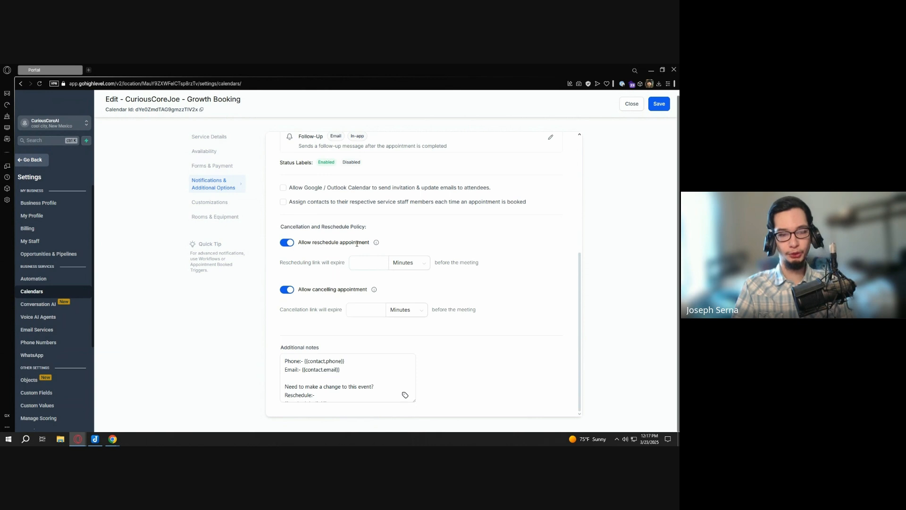
Disable appointment rescheduling in the cancellation and reschedule policy while leaving appointment cancelling allowed
left_click(288, 245)
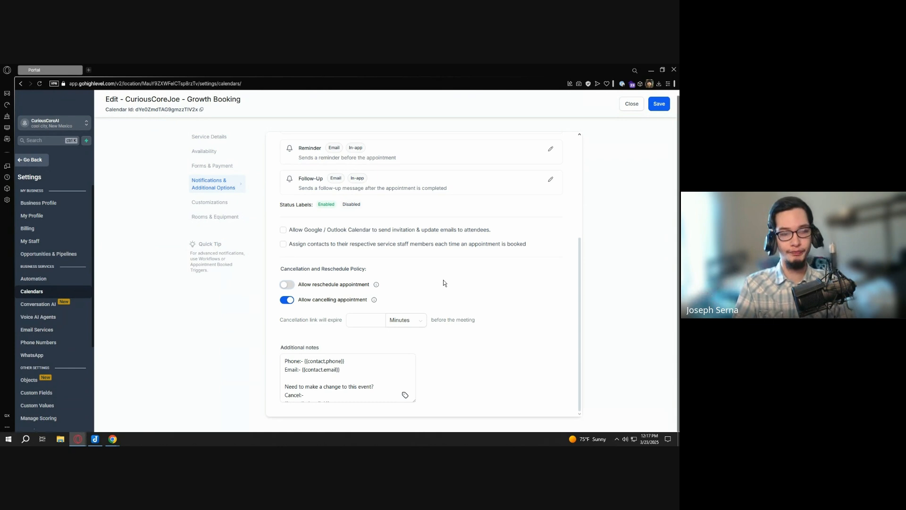
left_click_drag(298, 300, 370, 297)
left_click(409, 290)
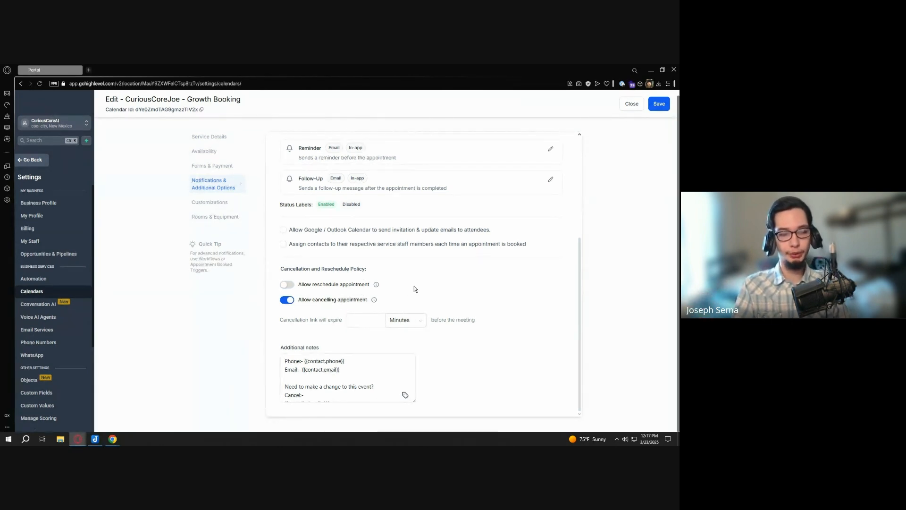
Read through the additional notes template, including its contact phone, contact email and cancellation link placeholders
left_click(282, 360)
scroll(282, 360, "down", 1)
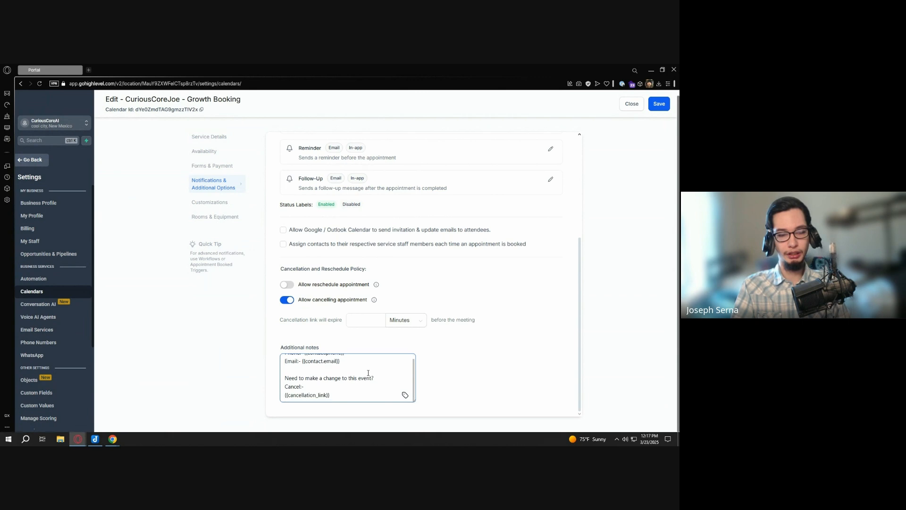
scroll(283, 360, "up", 1)
scroll(330, 384, "down", 1)
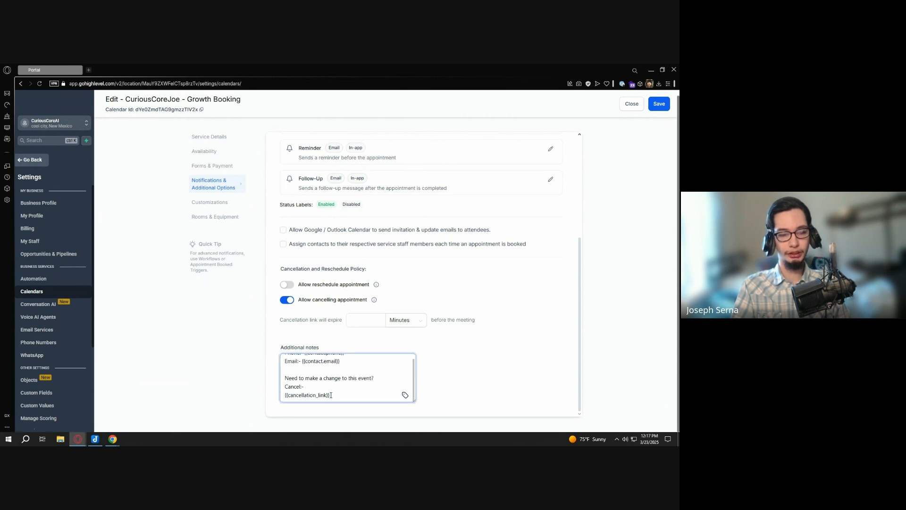
left_click_drag(331, 395, 282, 357)
left_click(326, 370)
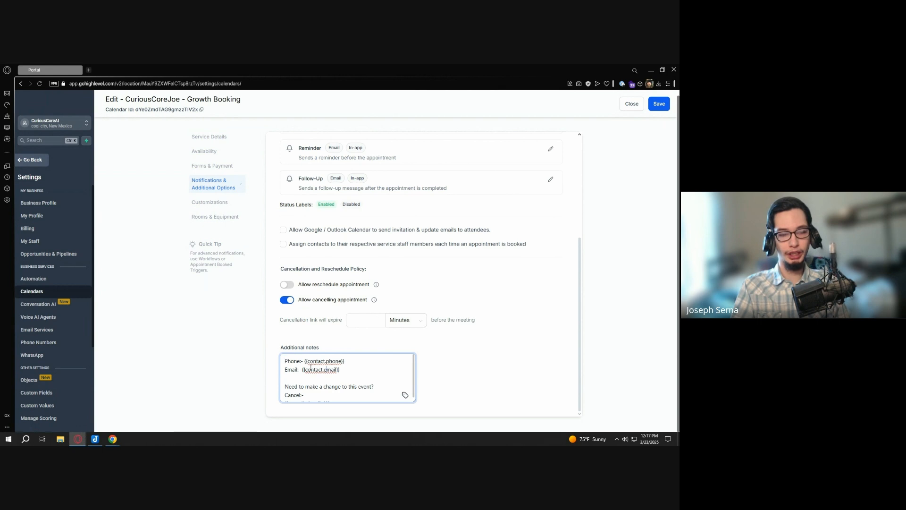
scroll(357, 372, "down", 1)
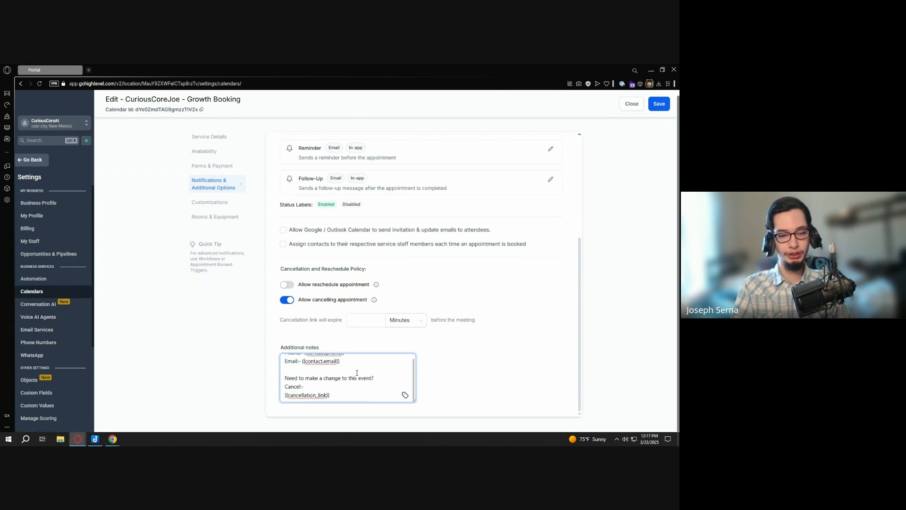
scroll(364, 369, "up", 1)
scroll(366, 368, "down", 1)
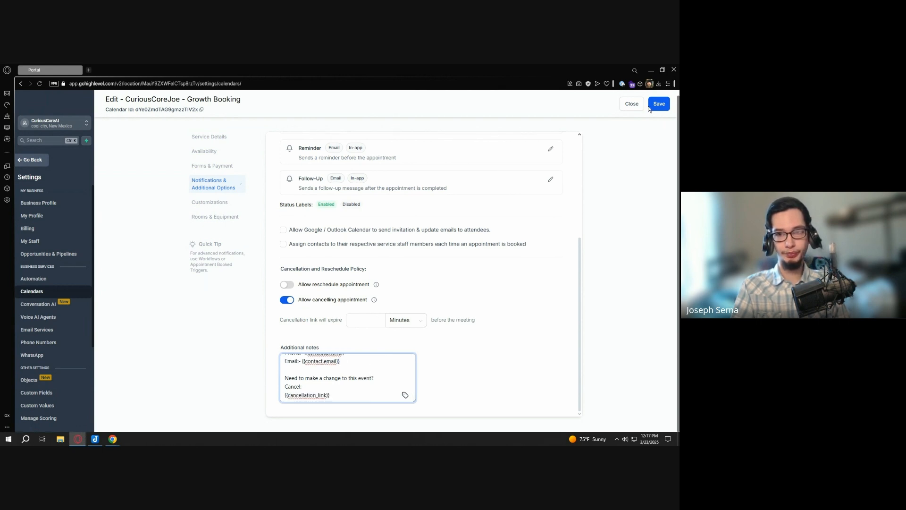
Save the notification settings and open the calendar's customization settings
left_click(660, 105)
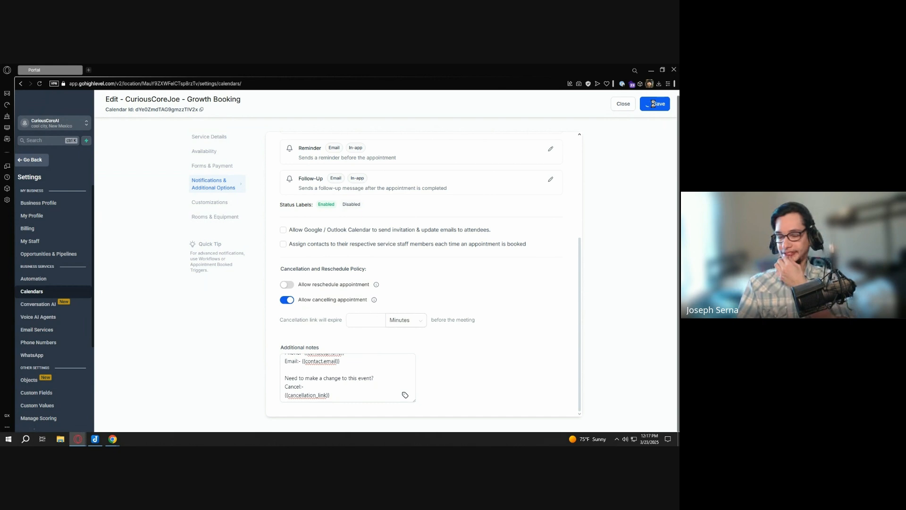
left_click(231, 206)
left_click(228, 217)
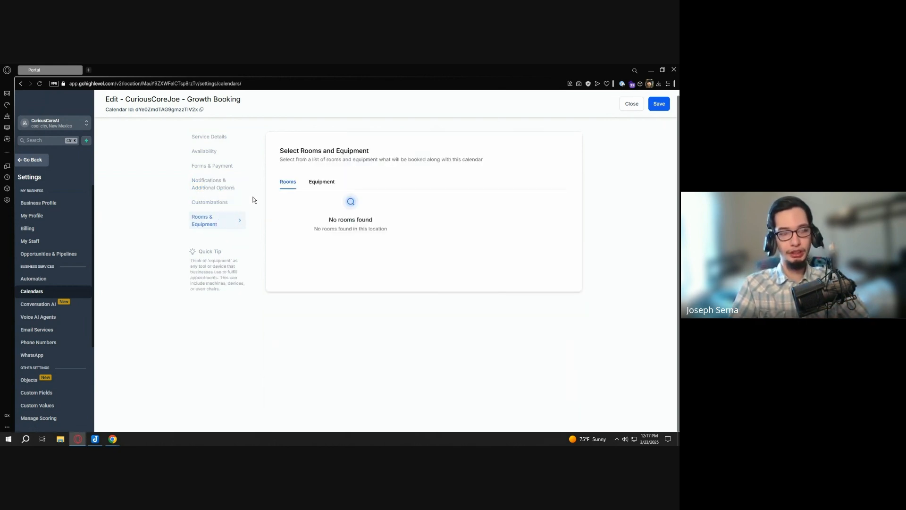
left_click(220, 202)
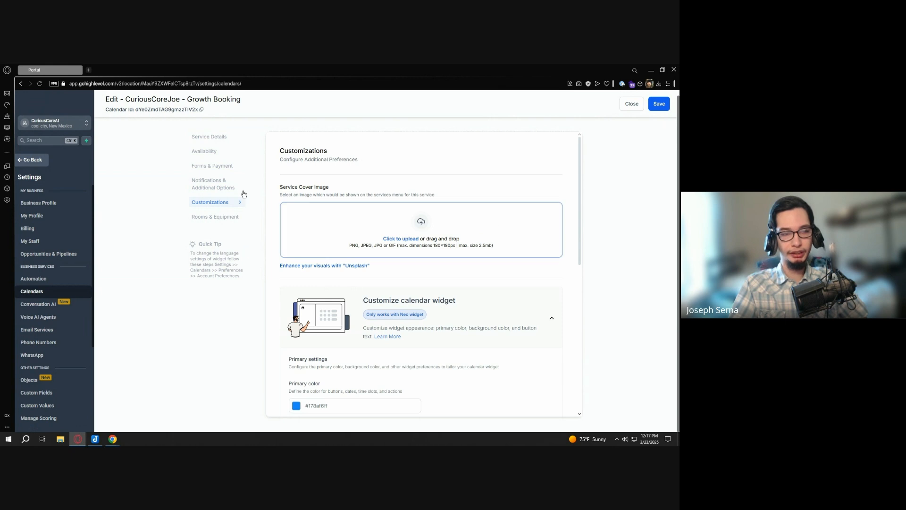
Review the service cover image and the calendar widget's color, button text and display options
scroll(454, 235, "down", 3)
scroll(455, 234, "up", 3)
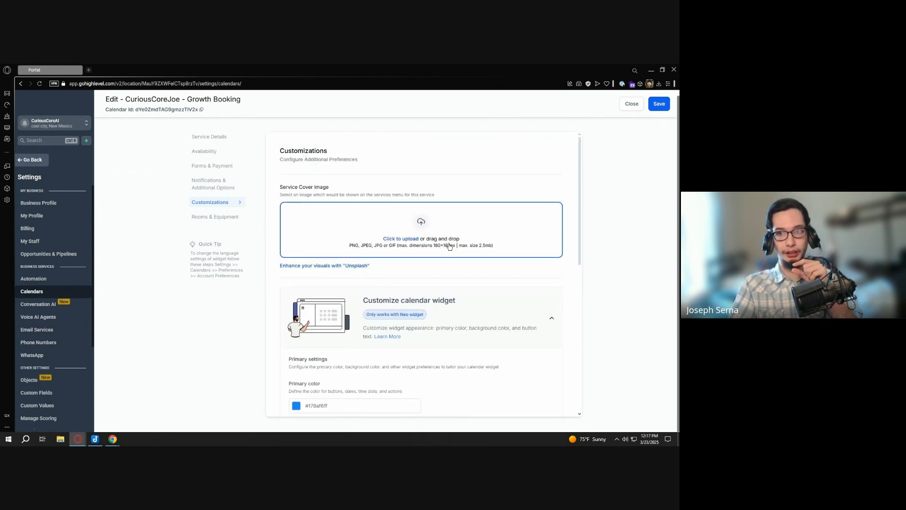
scroll(450, 244, "down", 3)
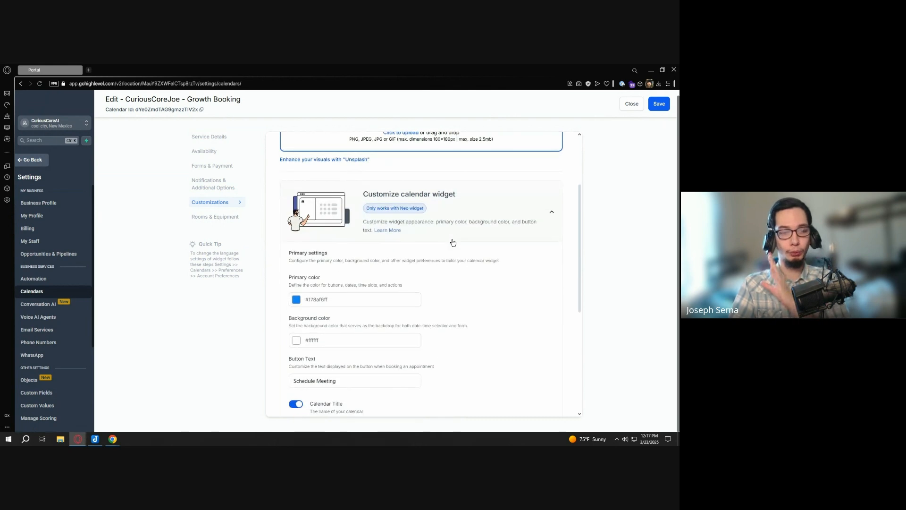
scroll(453, 243, "down", 1)
scroll(453, 241, "down", 2)
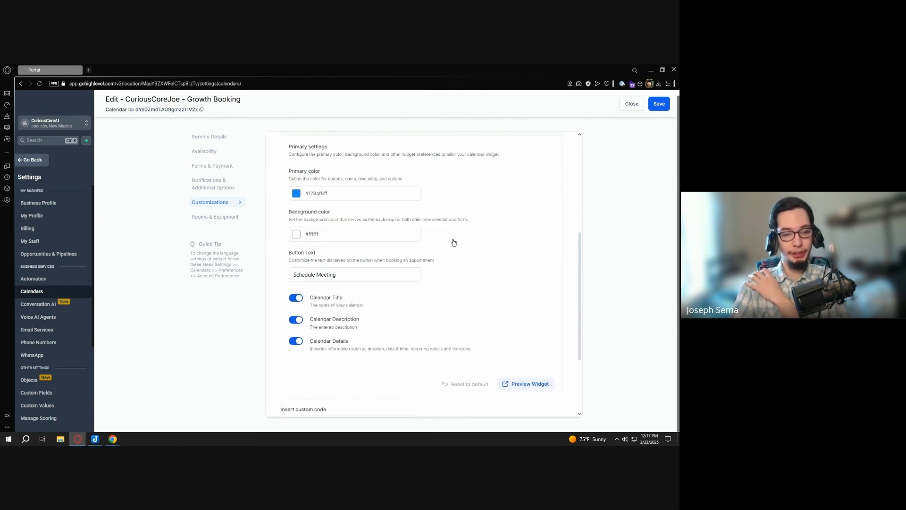
scroll(451, 236, "up", 1)
scroll(449, 230, "down", 1)
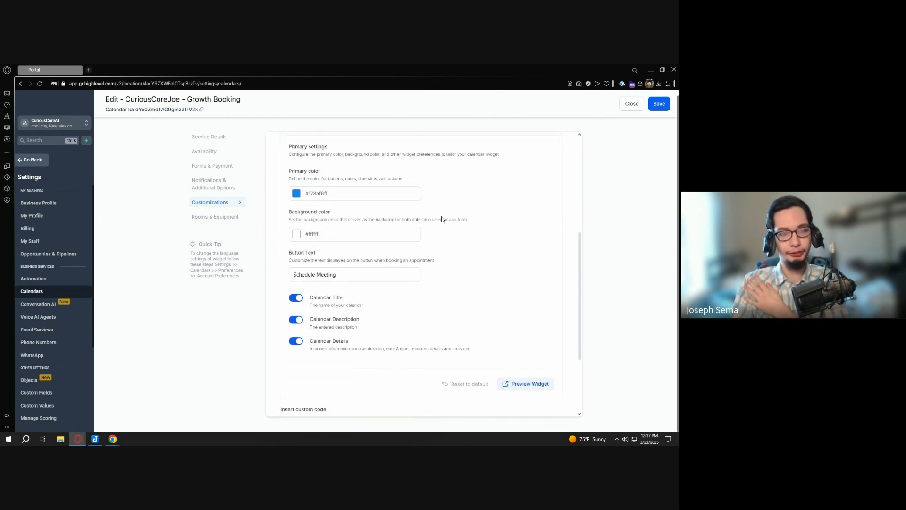
scroll(442, 220, "up", 4)
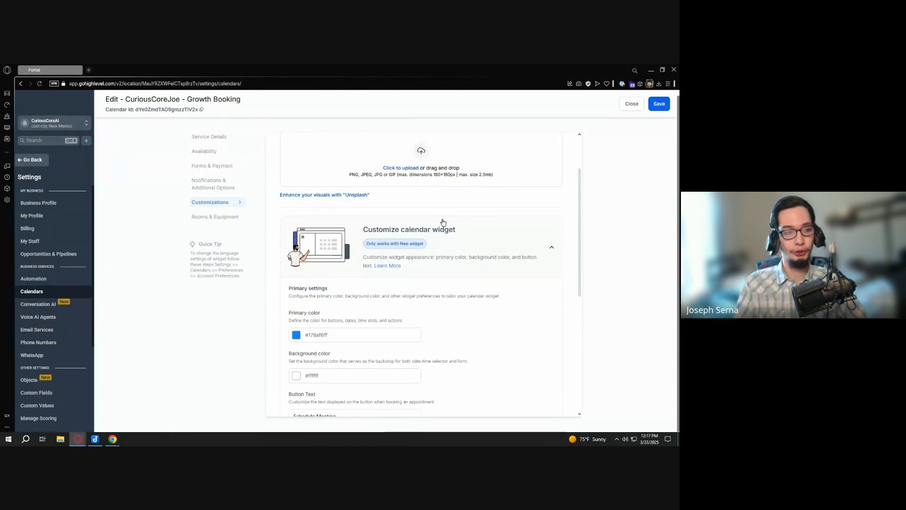
scroll(441, 236, "up", 2)
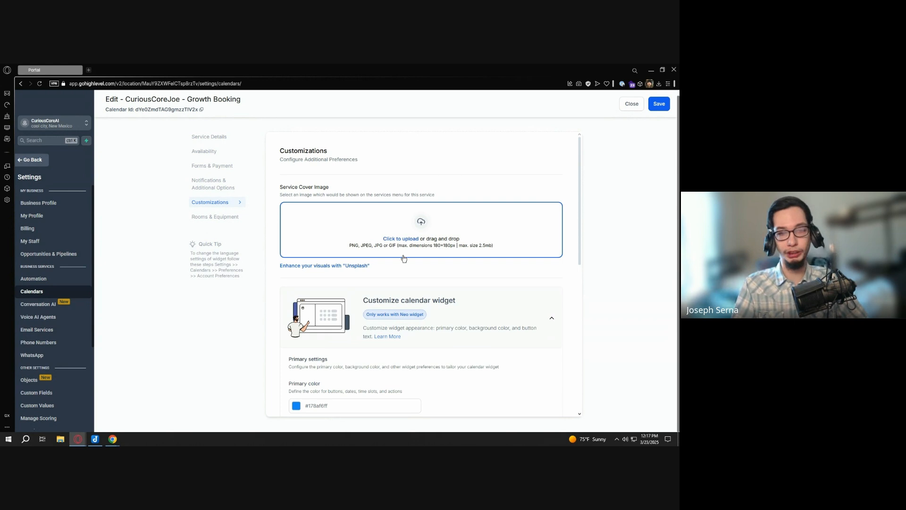
Check the rooms and equipment settings, save the calendar and return to the calendar list
left_click(233, 219)
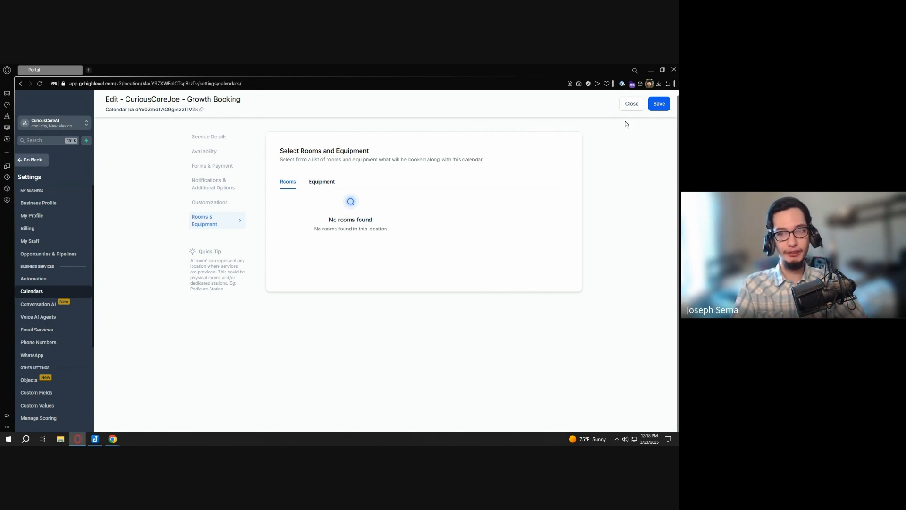
left_click(655, 106)
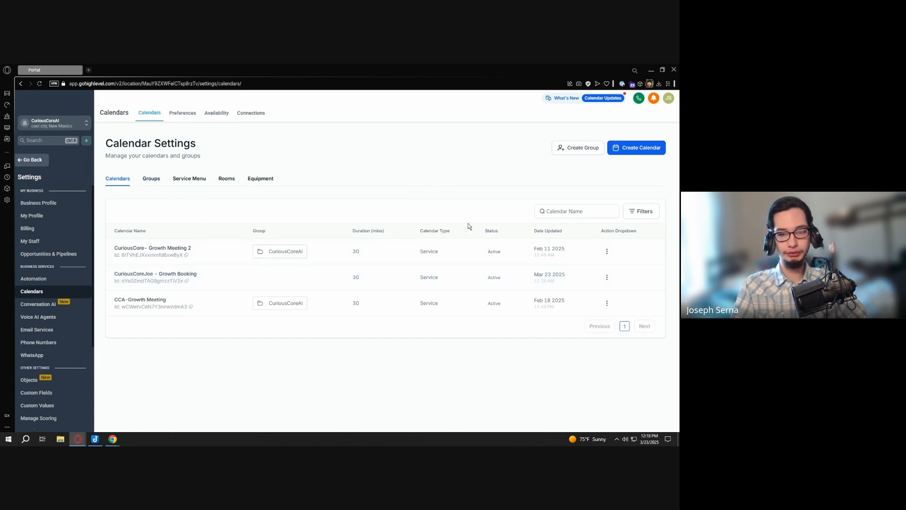
Check the existing calendar groups and return to the calendar list
left_click(150, 184)
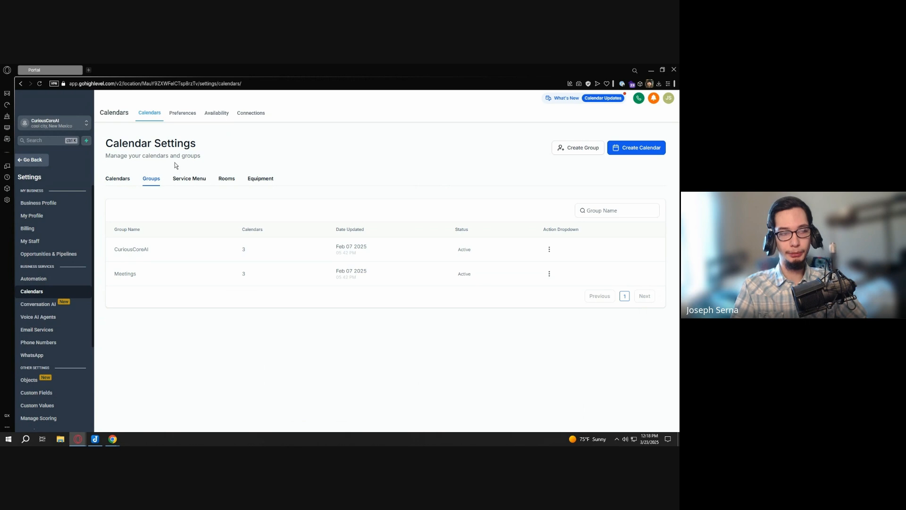
left_click(126, 181)
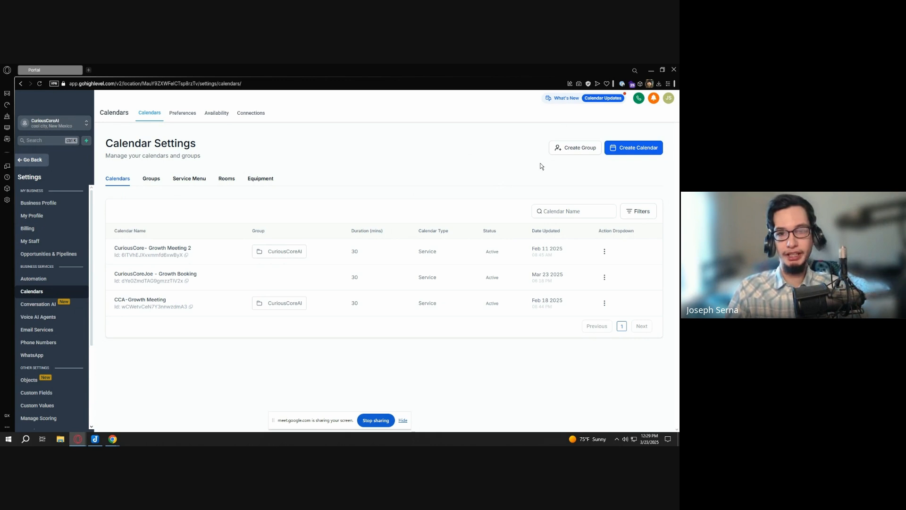
key("ctrl")
key("ctrl")
key("ctrl")
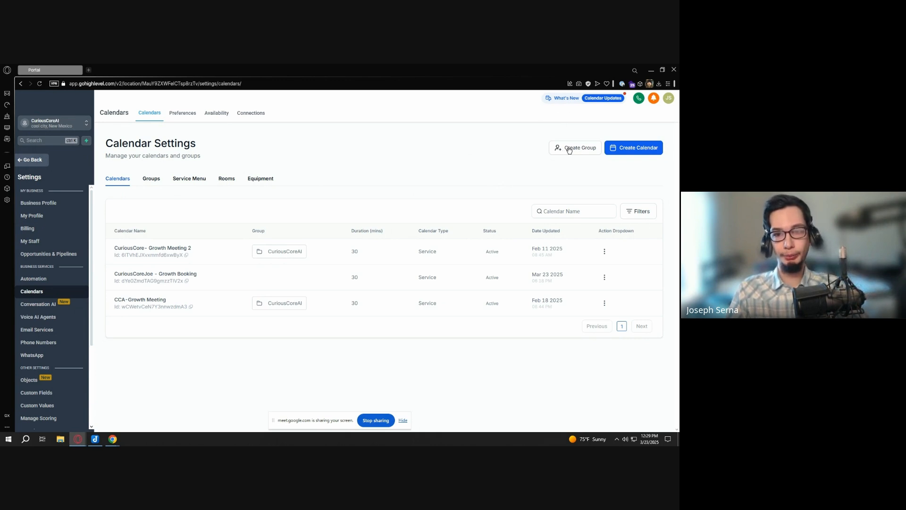
key("ctrl")
key("ctrl")
key("ctrl")
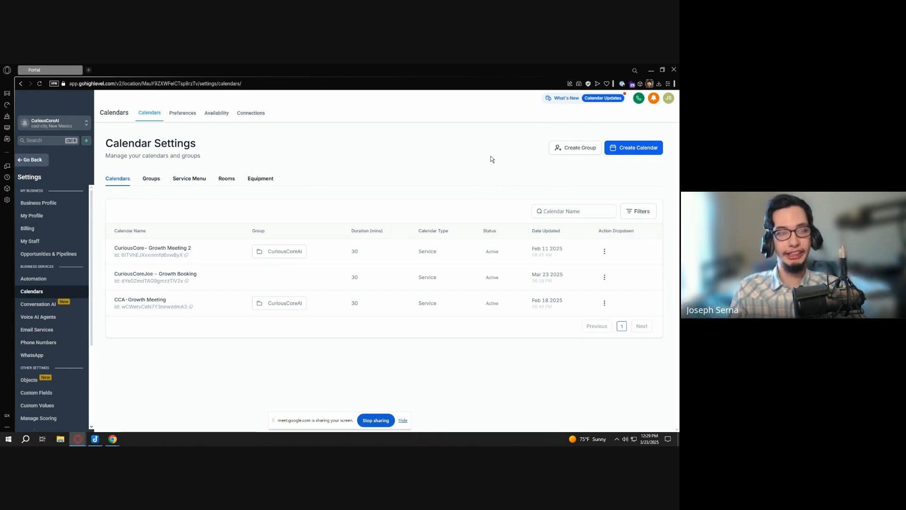
key("ctrl")
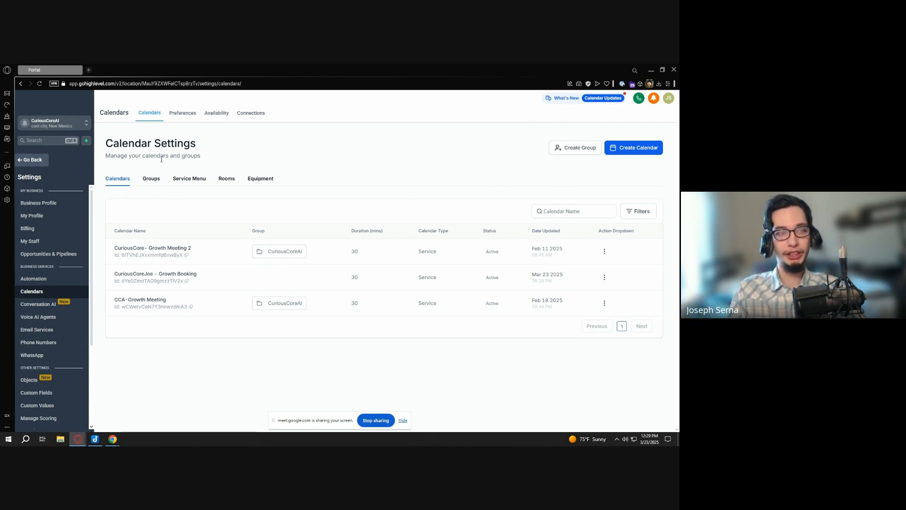
key("ctrl")
key("ctrl")
key("ctrl")
key("ctrl")
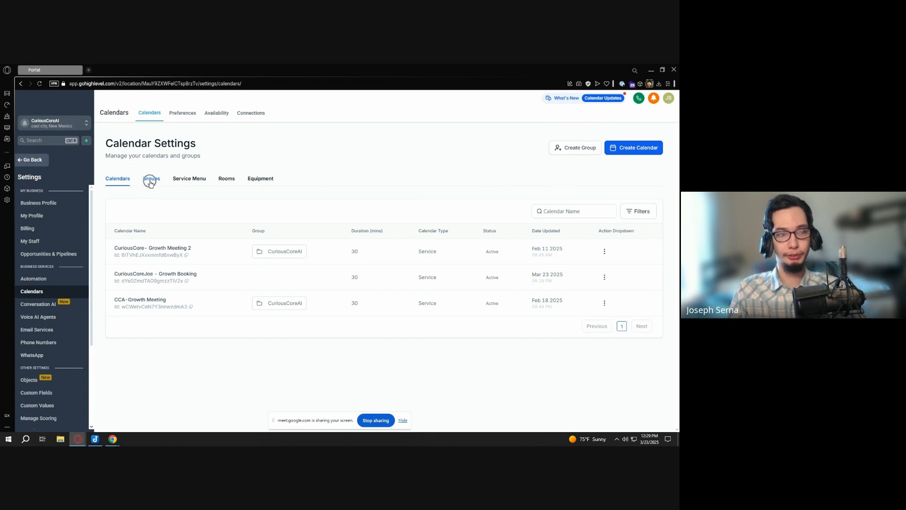
key("ctrl")
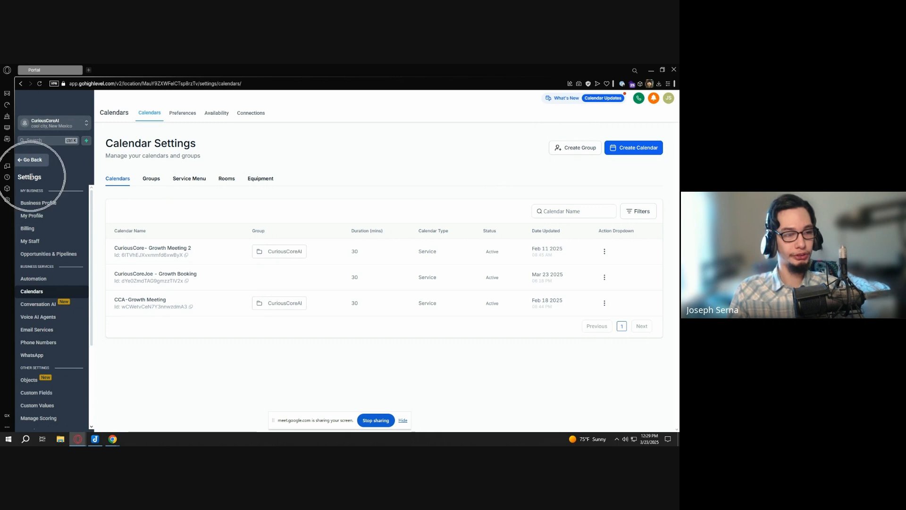
key("ctrl")
key("ctrl")
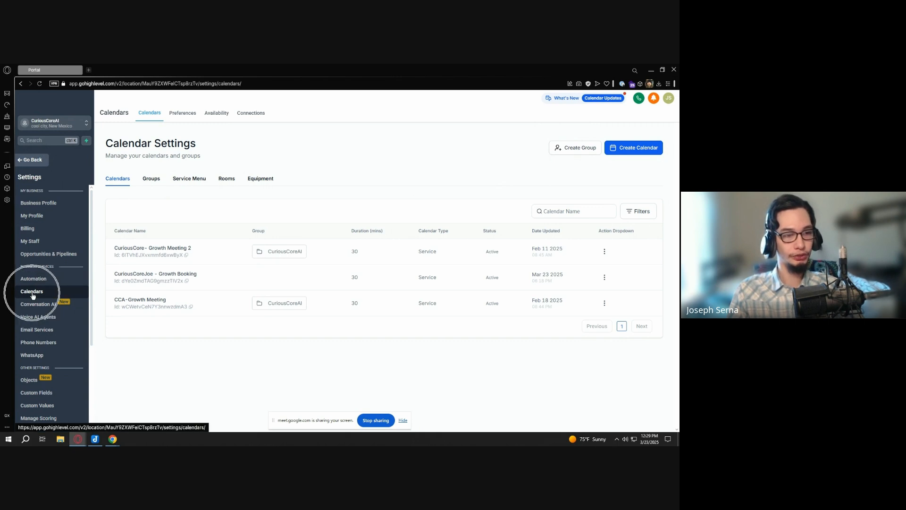
key("ctrl")
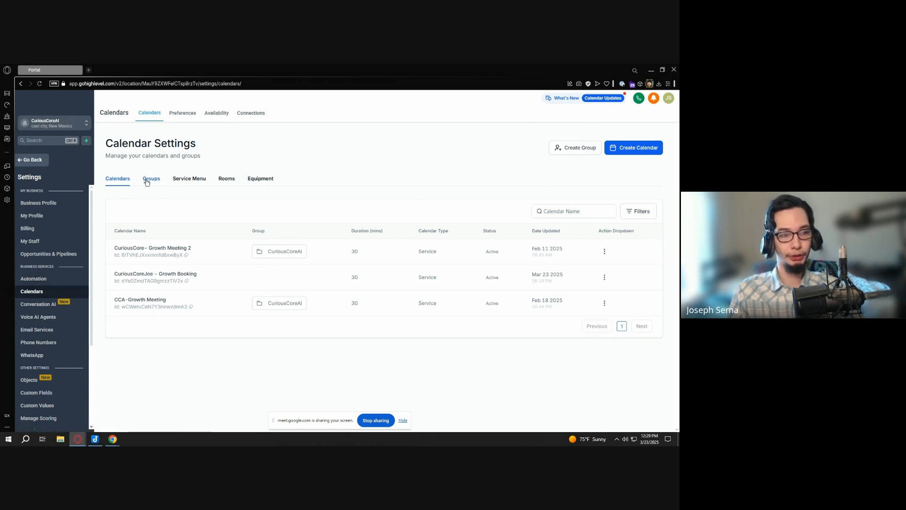
key("ctrl")
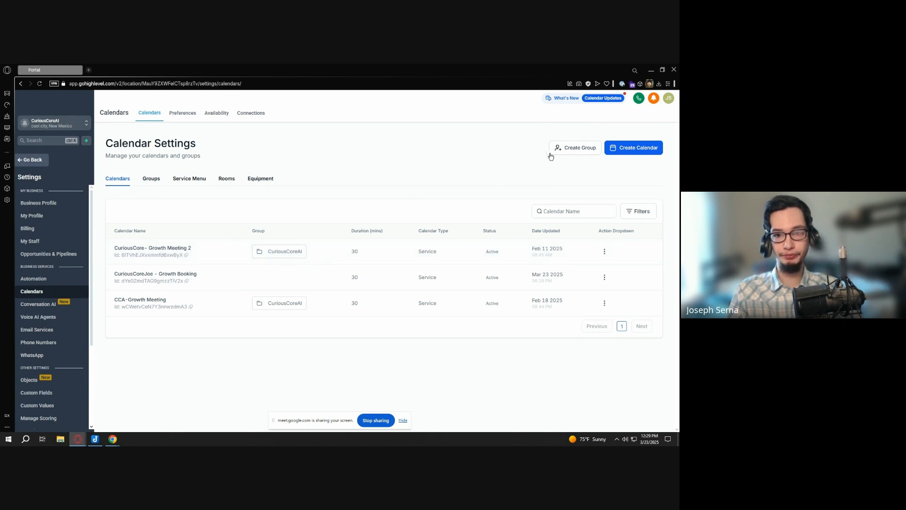
Create a calendar group named "CuriousCoreJoe" with the group URL "ccj-30mins", leaving its description empty
left_click(566, 150)
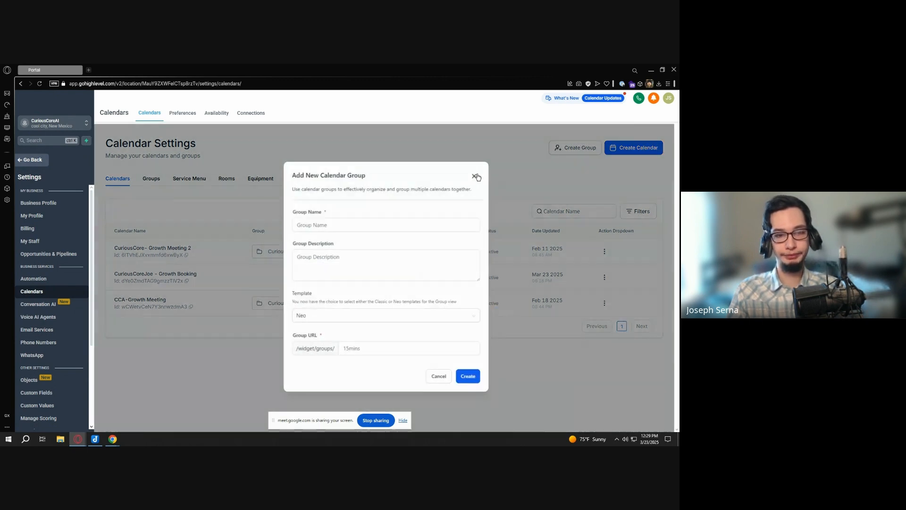
left_click(353, 227)
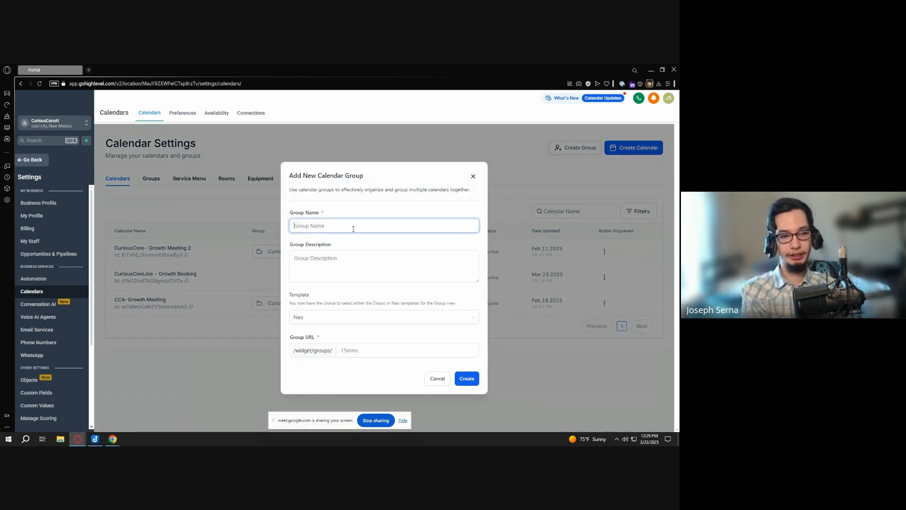
type("Curious")
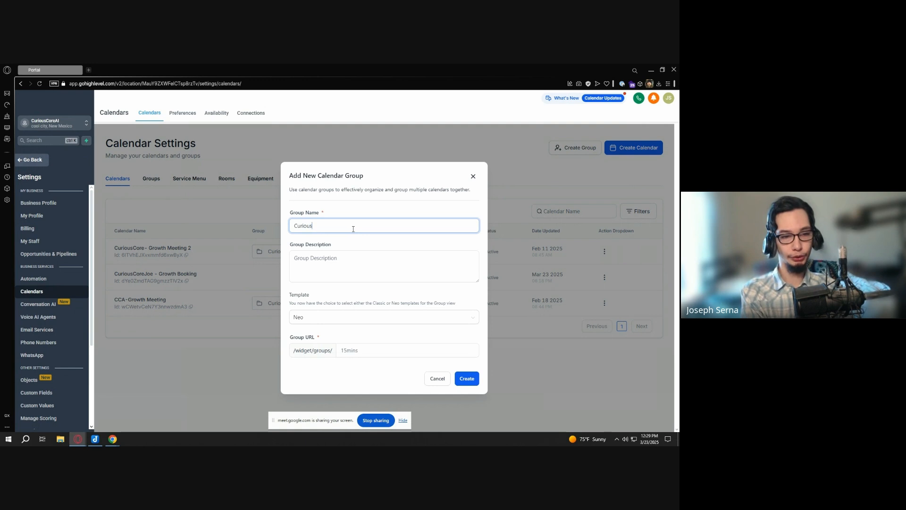
type("CoreJoe")
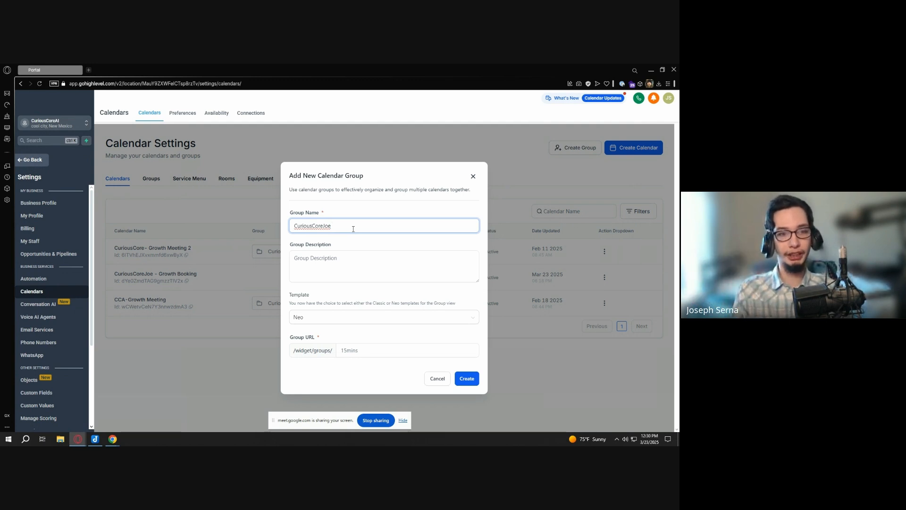
left_click(382, 261)
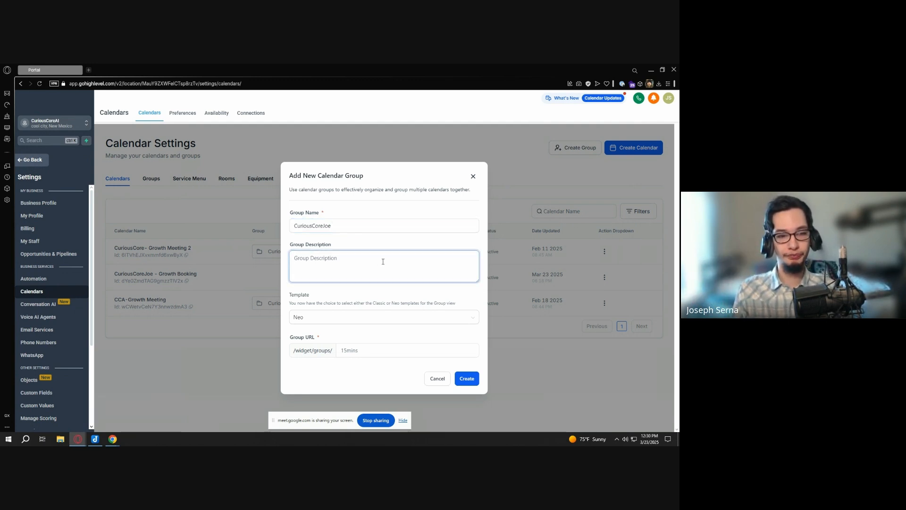
key("Tab")
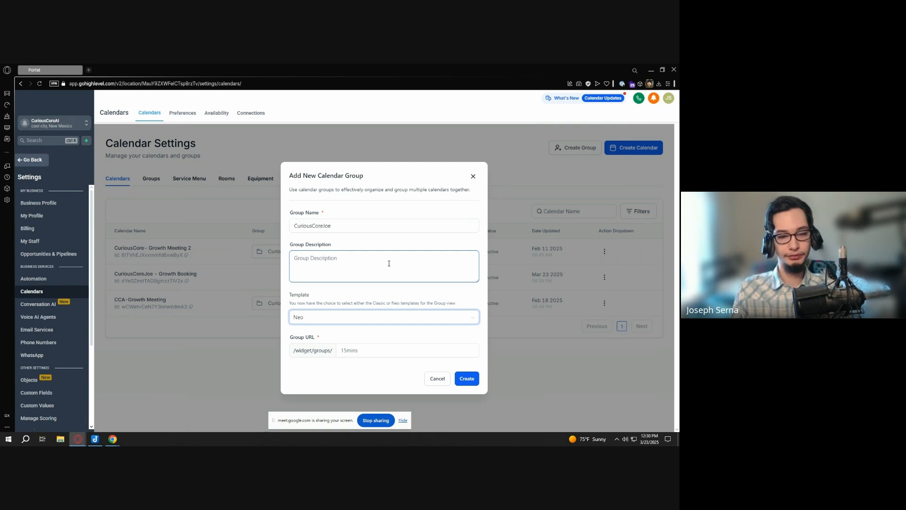
left_click(361, 351)
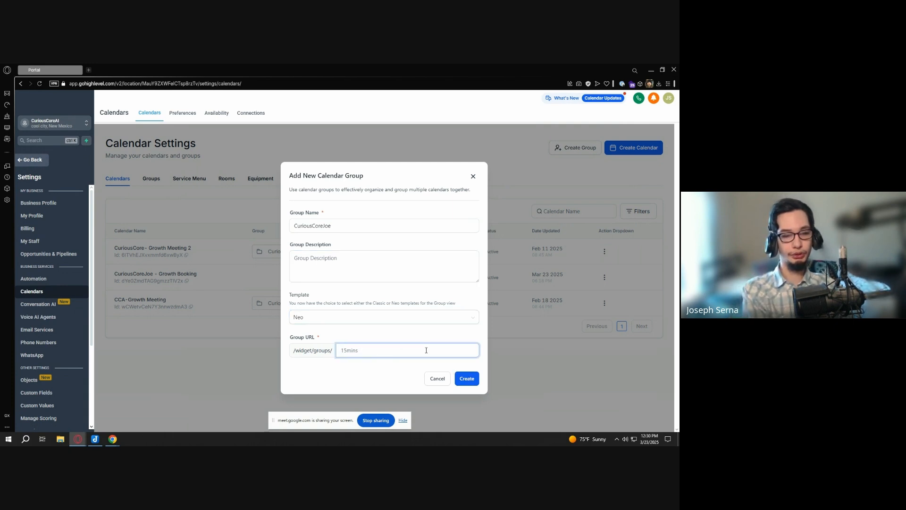
type("ccj-30mins")
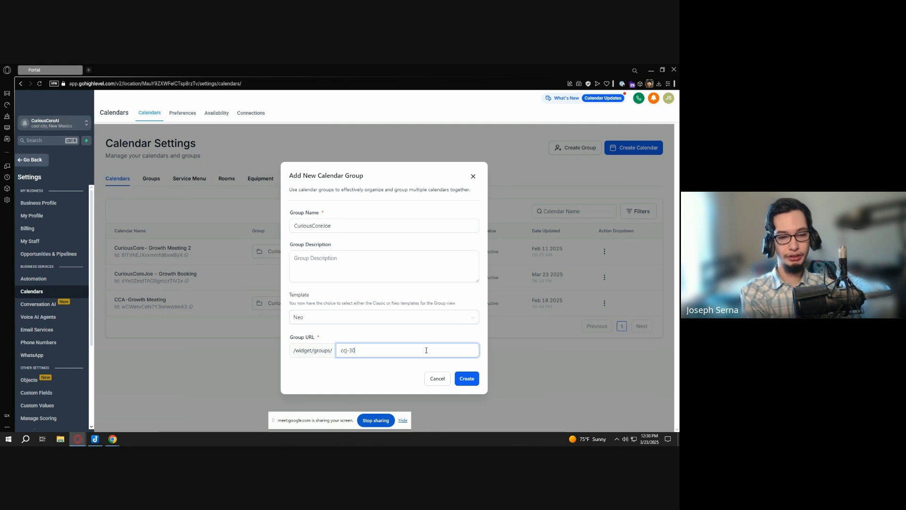
left_click(468, 379)
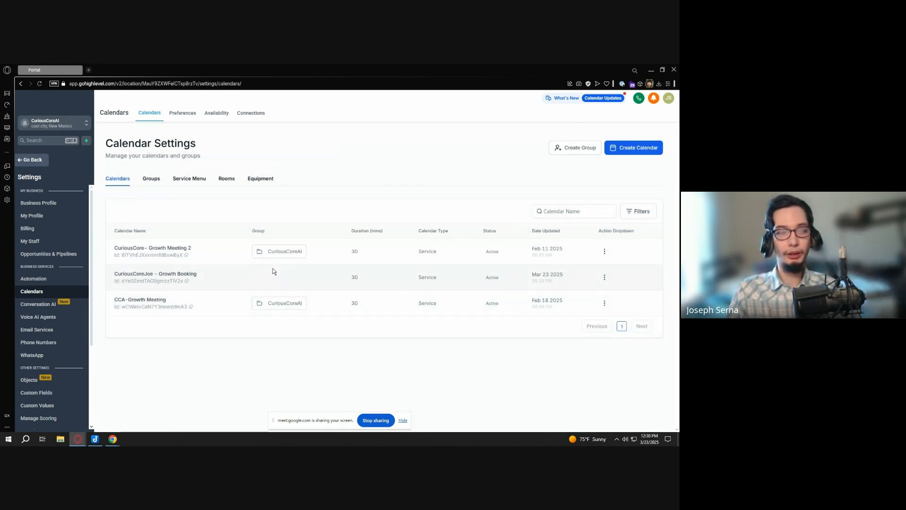
Open the CuriousCoreJoe calendar group for editing from the list of groups
left_click(151, 179)
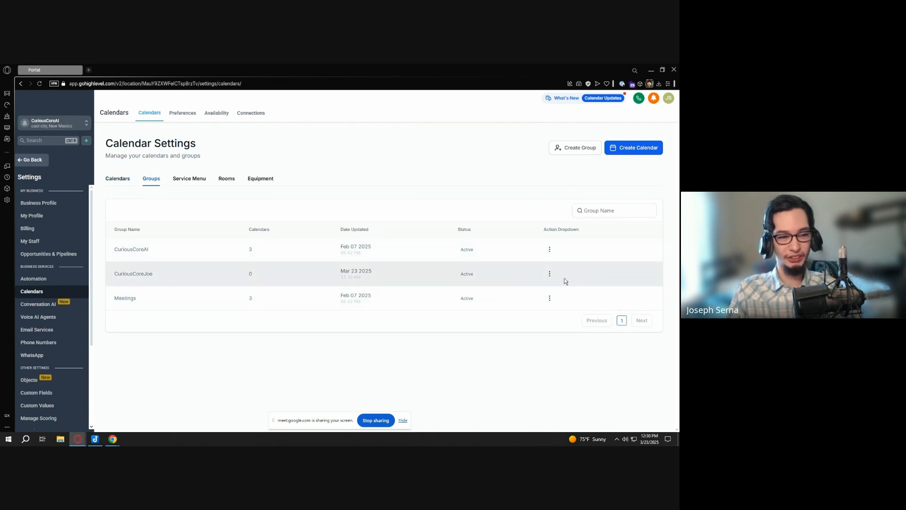
left_click(551, 273)
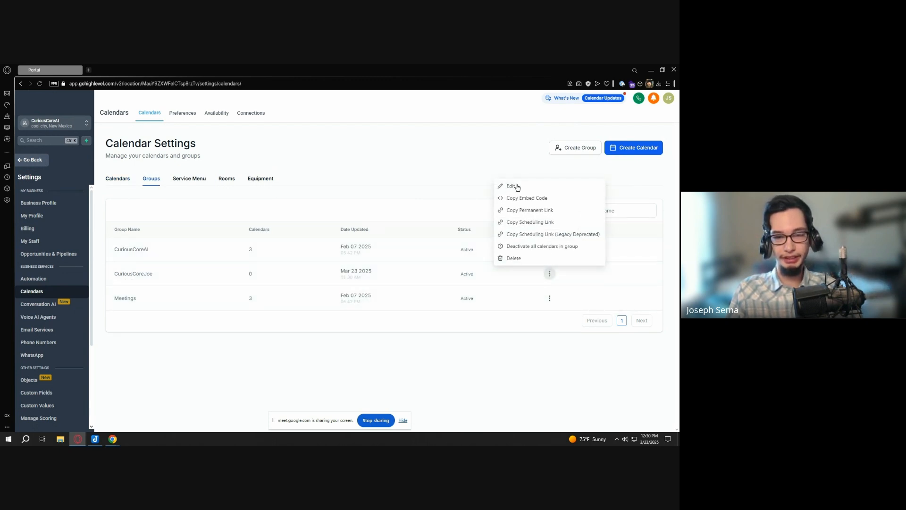
left_click(519, 191)
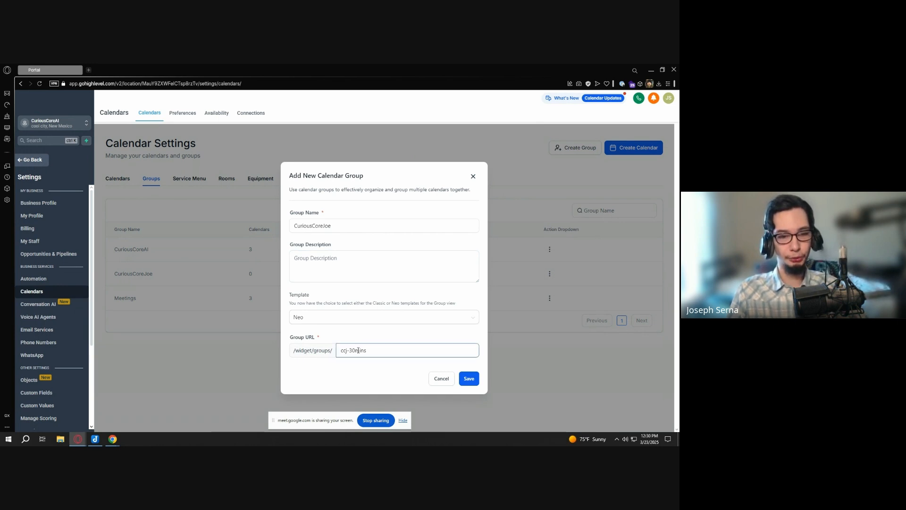
left_click(371, 352)
left_click(362, 352)
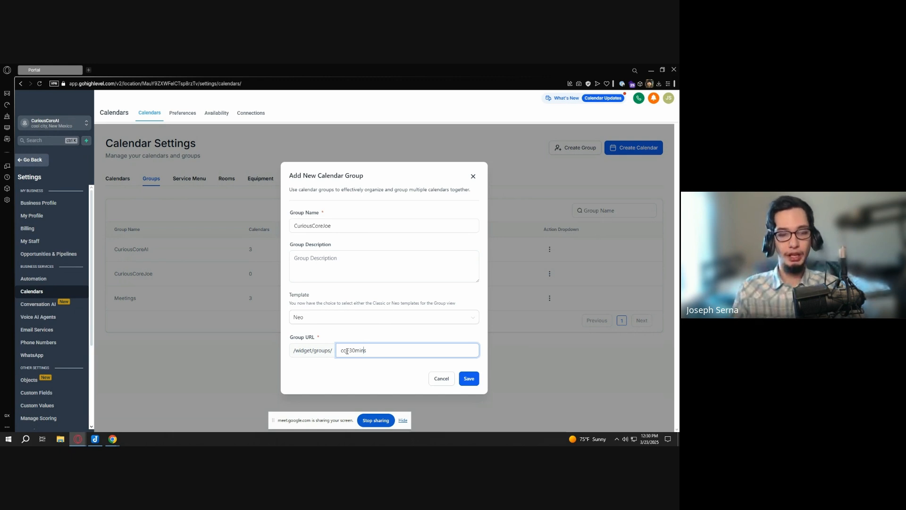
left_click_drag(349, 351, 377, 352)
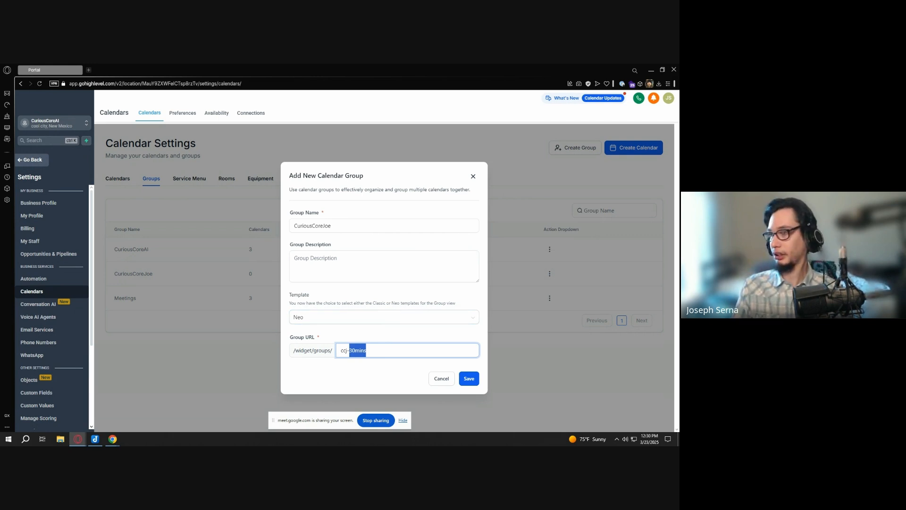
key("alt+Tab")
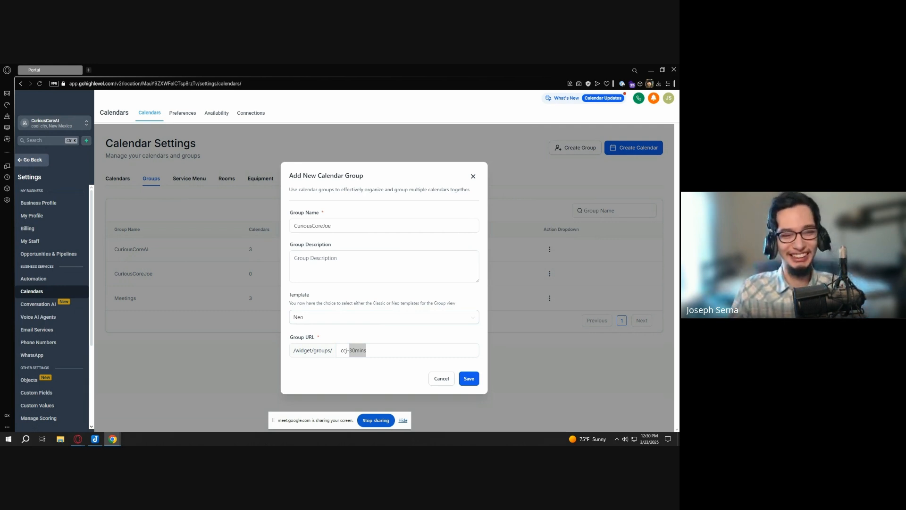
left_click(351, 351)
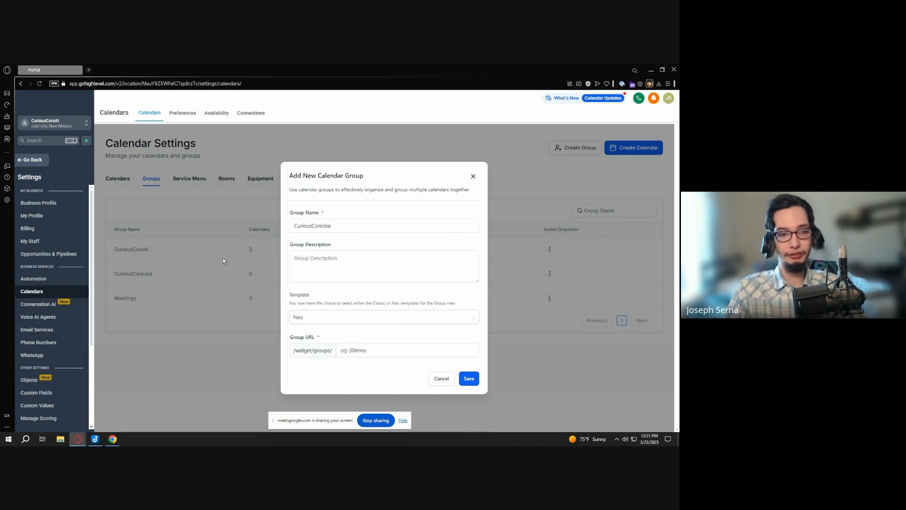
left_click(296, 230)
left_click(363, 330)
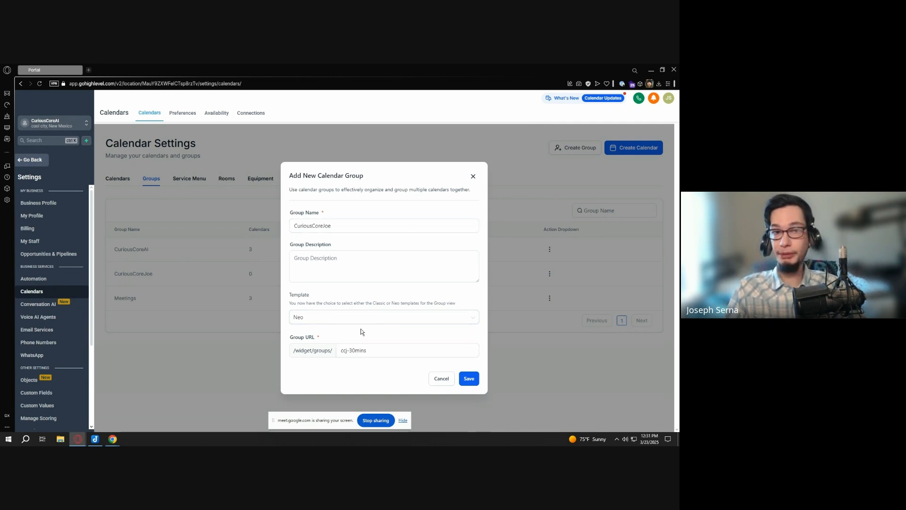
Try "30min-call" as the URL of the CuriousCoreJoe group
left_click(348, 348)
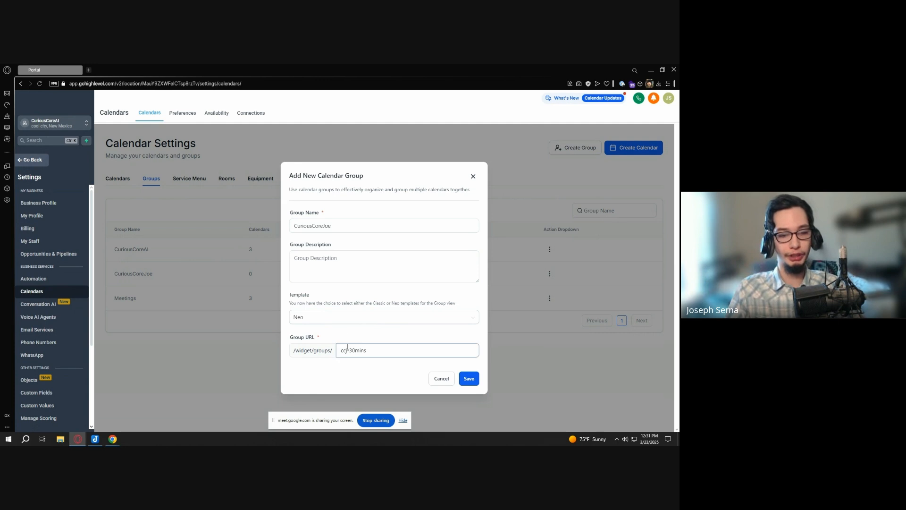
left_click(347, 348)
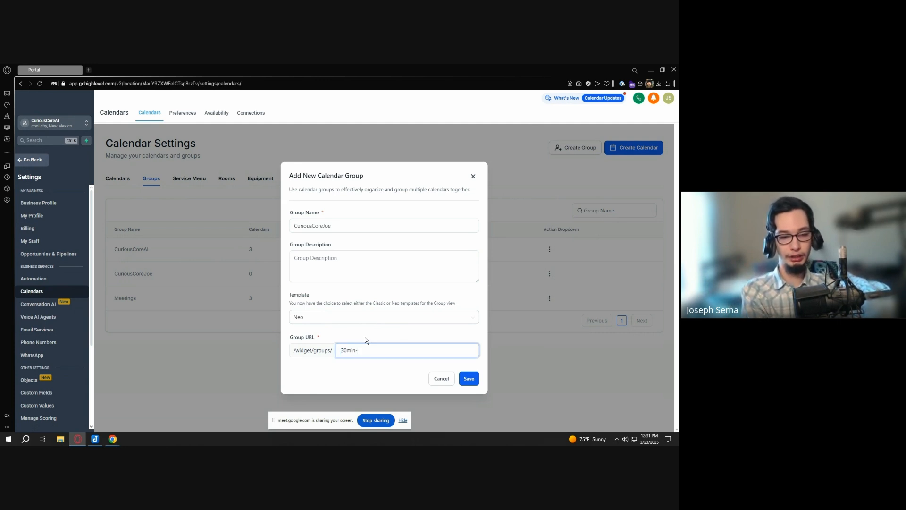
type("ng")
key("ctrl+shift+Left")
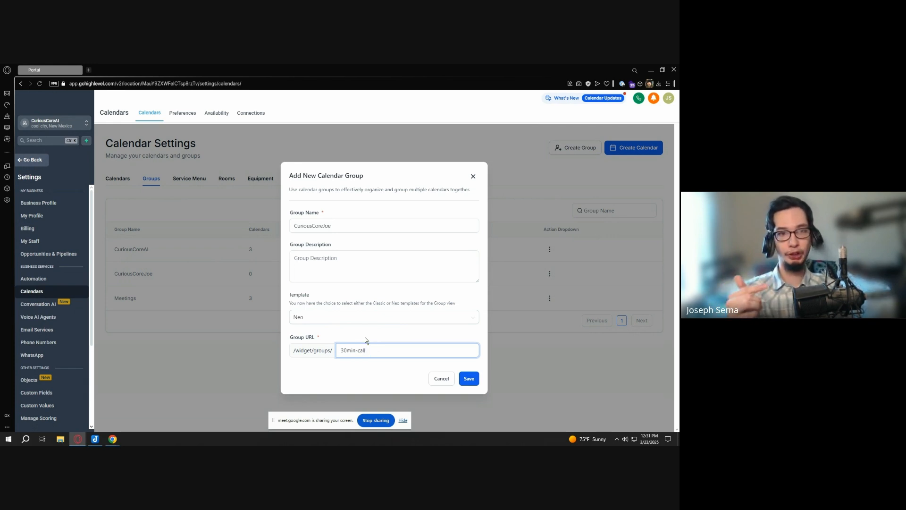
Undo the URL edits back to "ccj-30min" and save the CuriousCoreJoe group
key("ctrl+z")
key("ctrl+z")
key("ctrl+z")
key("ctrl+z")
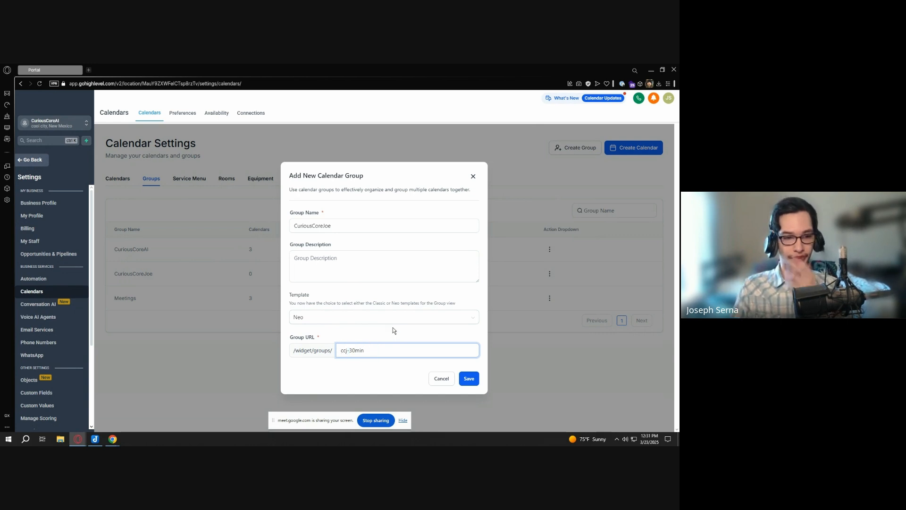
left_click(473, 383)
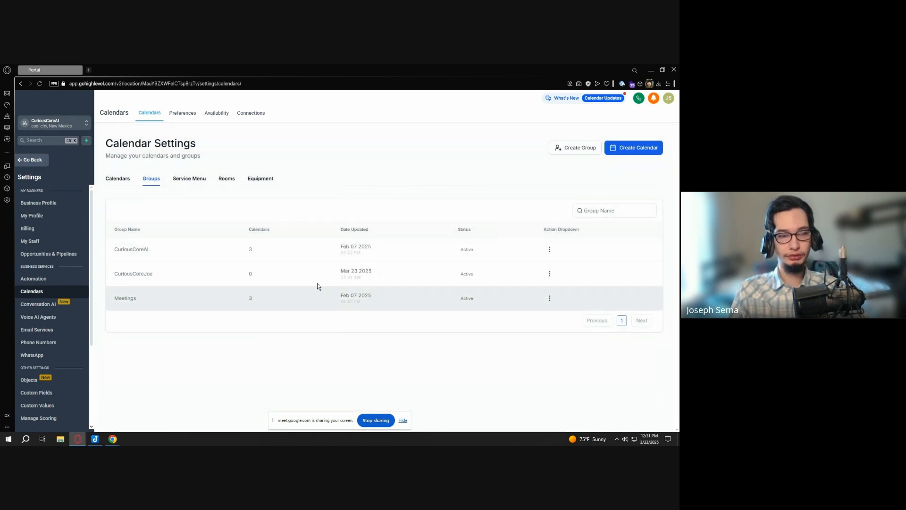
Check the service menu list and return to the calendar groups
left_click(189, 180)
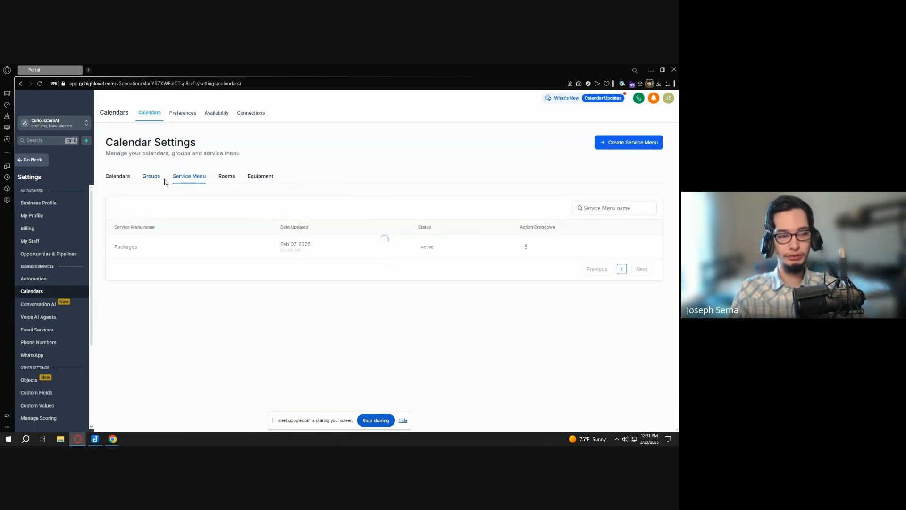
left_click(153, 179)
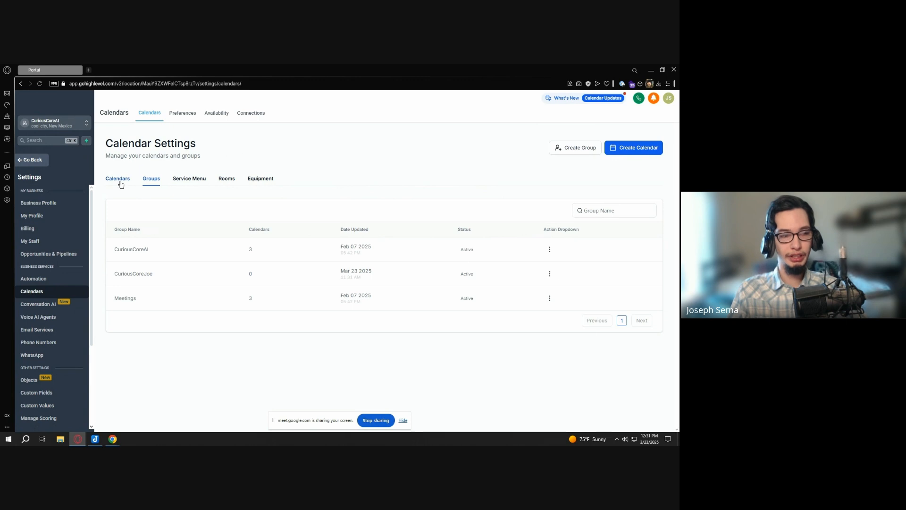
key("ctrl")
key("ctrl")
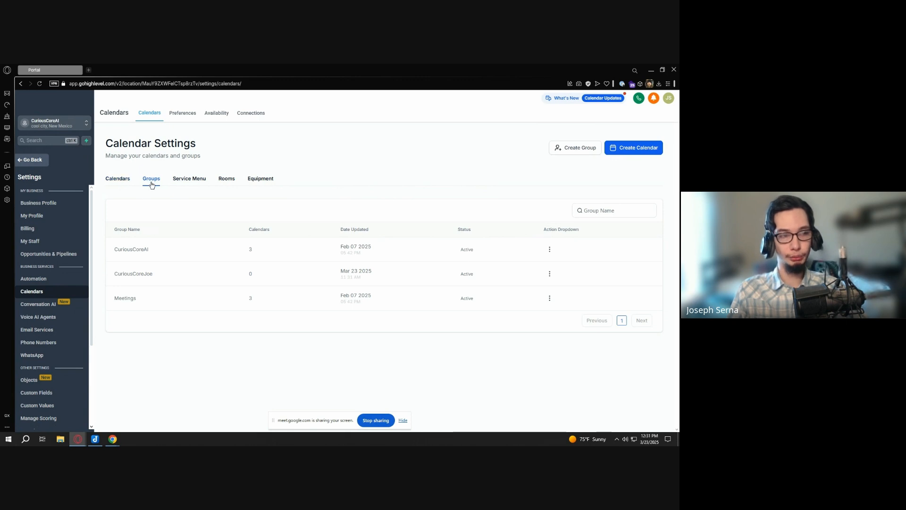
Open the "CuriousCoreJoe - Growth Booking" calendar for editing and assign it to the CuriousCoreJoe group in its service details
left_click(126, 183)
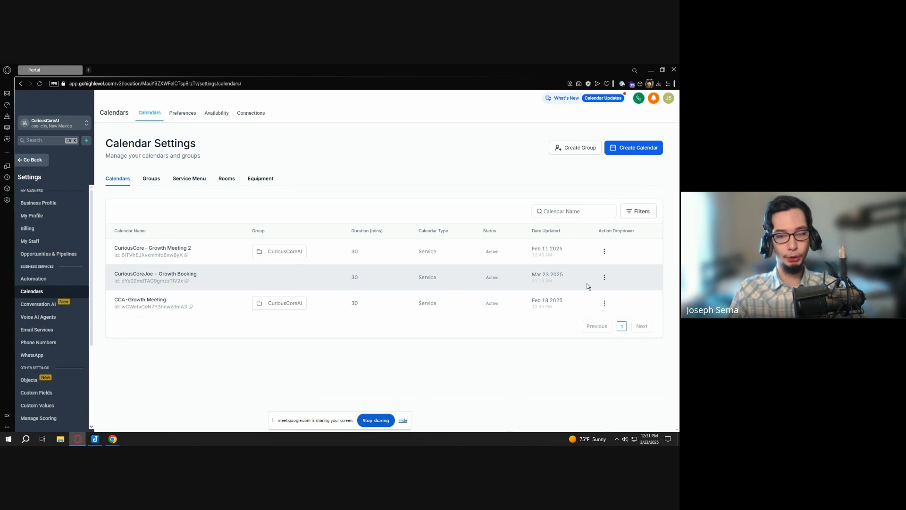
left_click(604, 279)
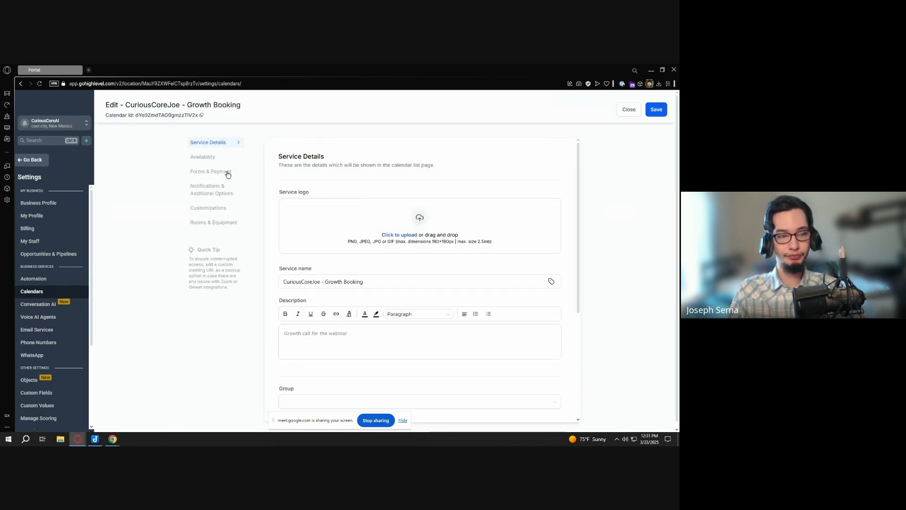
scroll(398, 255, "down", 5)
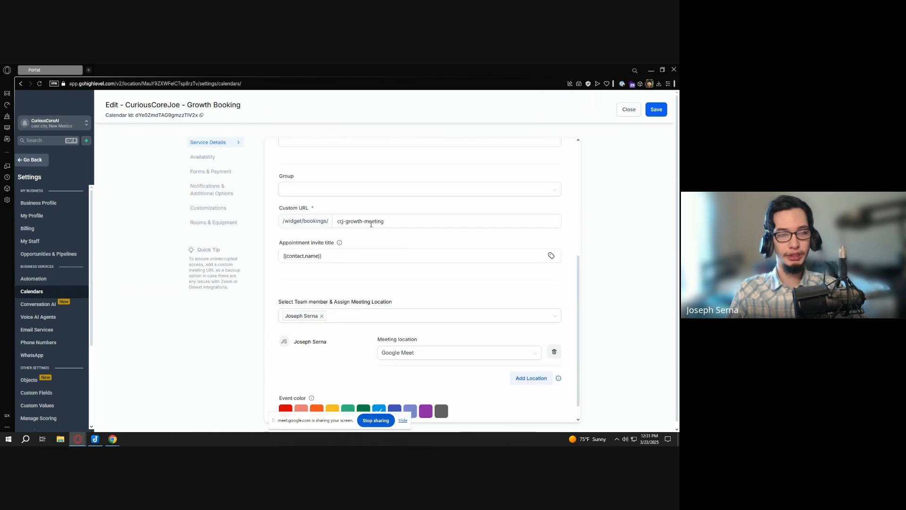
left_click(350, 190)
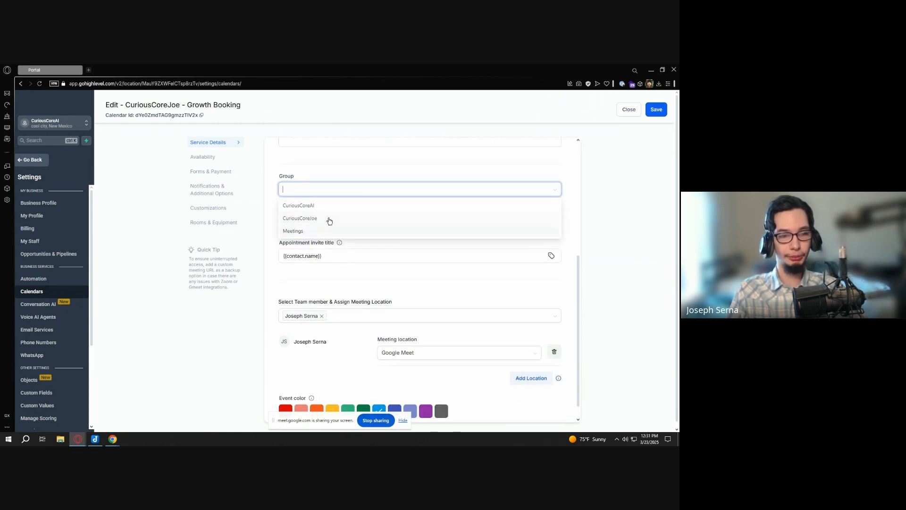
key("ctrl")
scroll(305, 212, "up", 1)
key("ctrl")
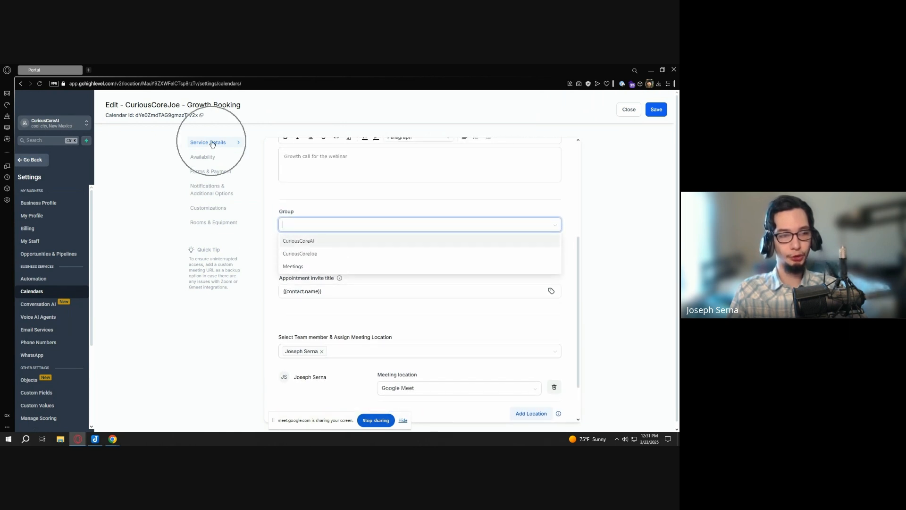
left_click(304, 254)
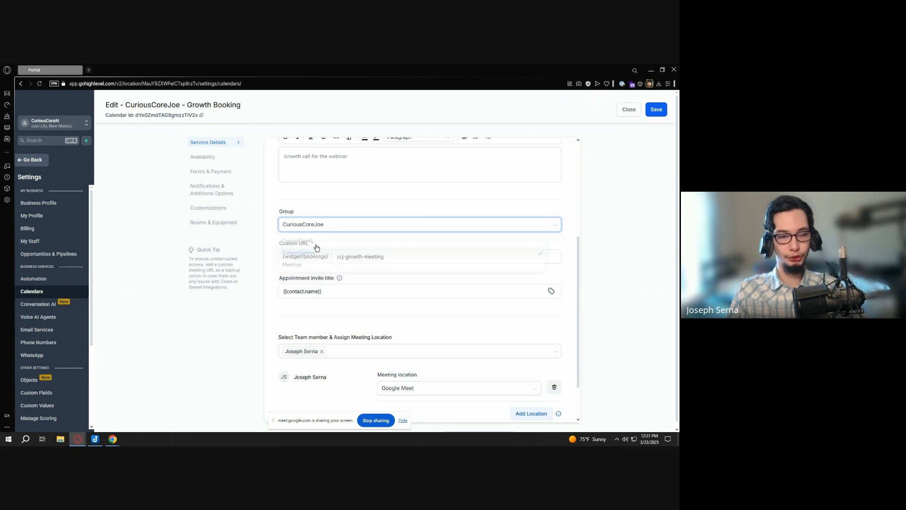
Save the group assignment of the Growth Booking calendar and close its editor to return to the calendar list
scroll(419, 254, "down", 1)
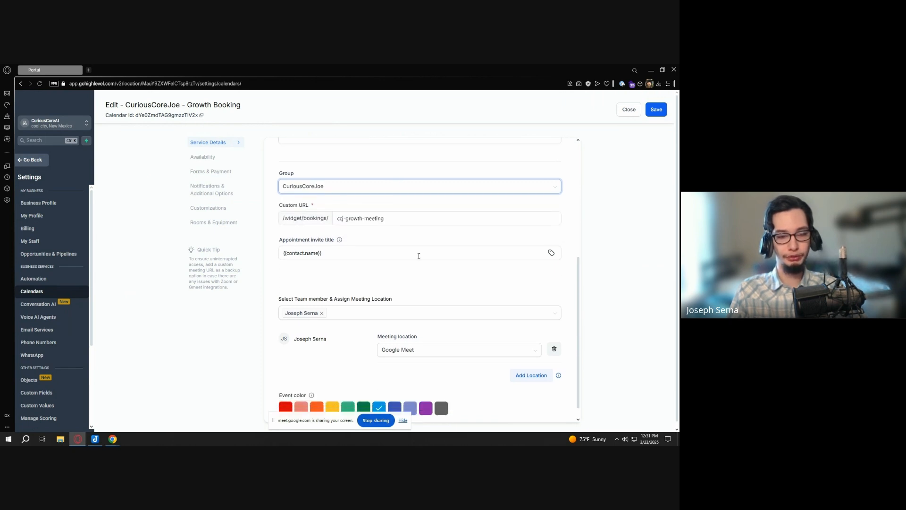
left_click(653, 110)
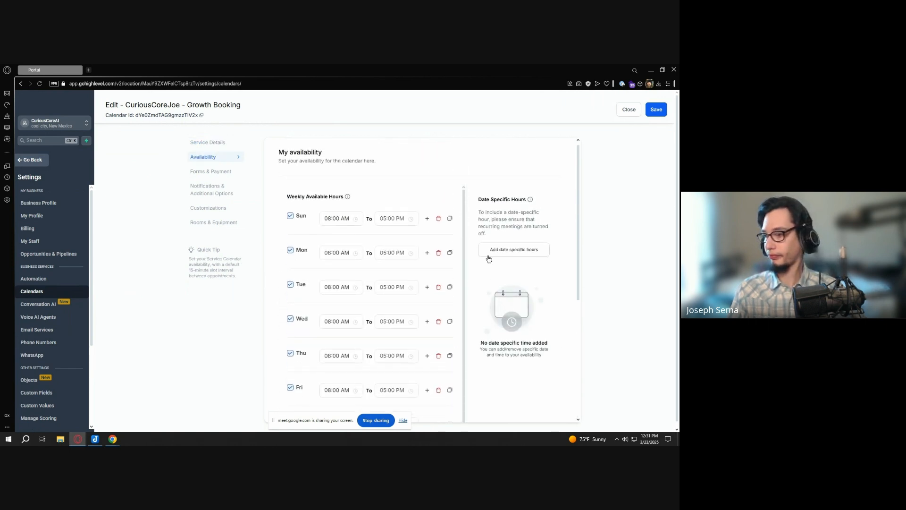
left_click(630, 113)
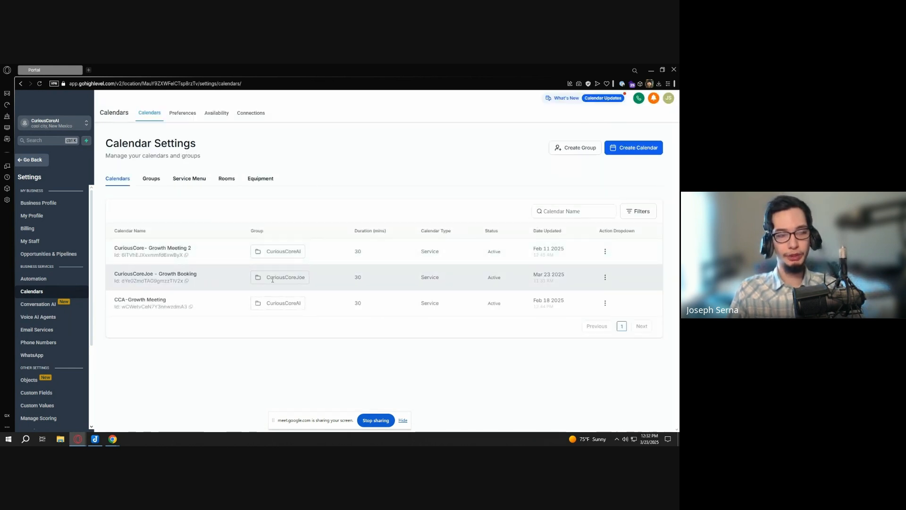
key("ctrl")
key("ctrl")
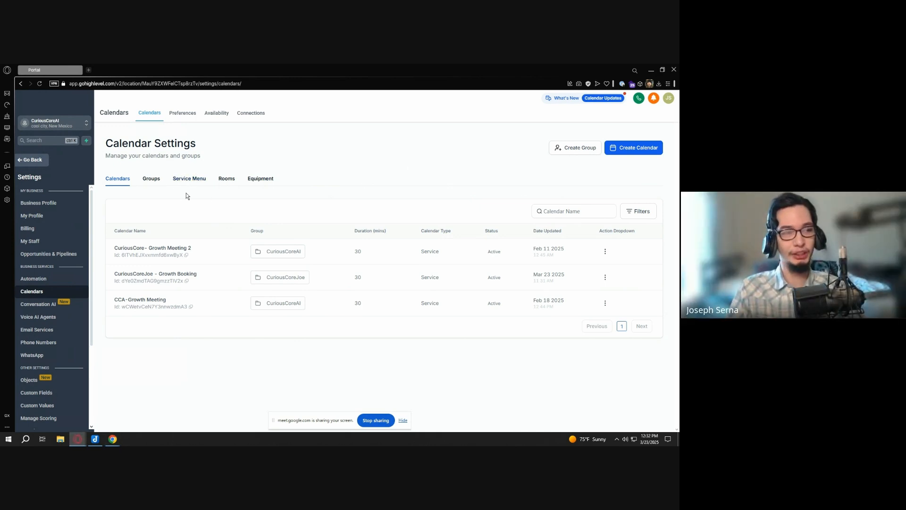
Reopen the "CuriousCoreJoe - Growth Booking" service details, review the available group choices, and close the editor without saving
left_click(121, 181)
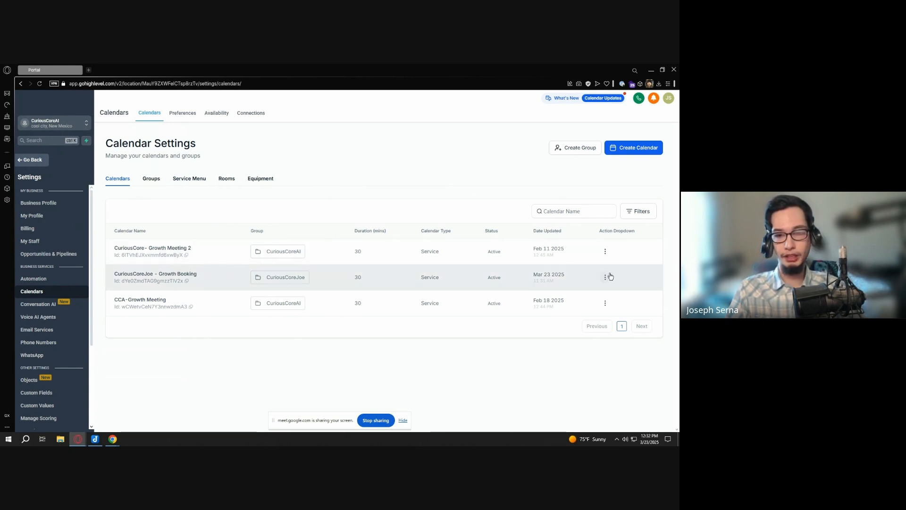
left_click(607, 280)
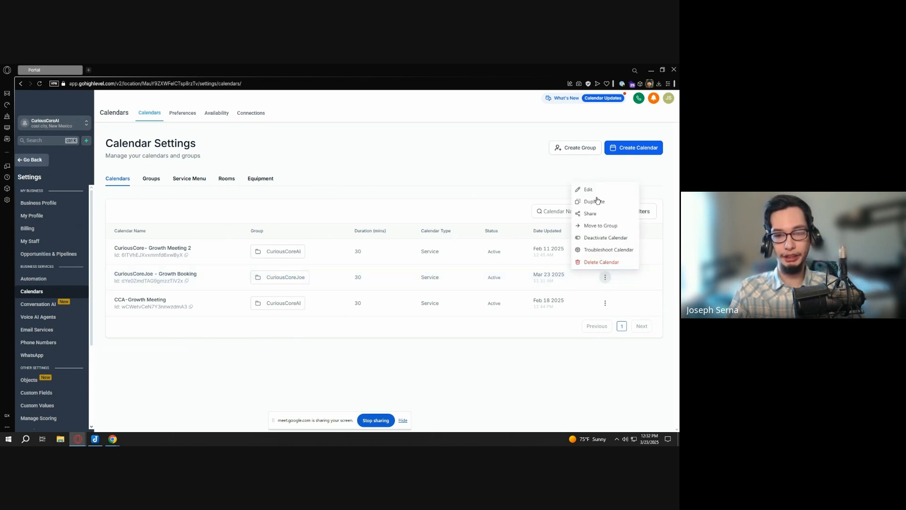
left_click(597, 192)
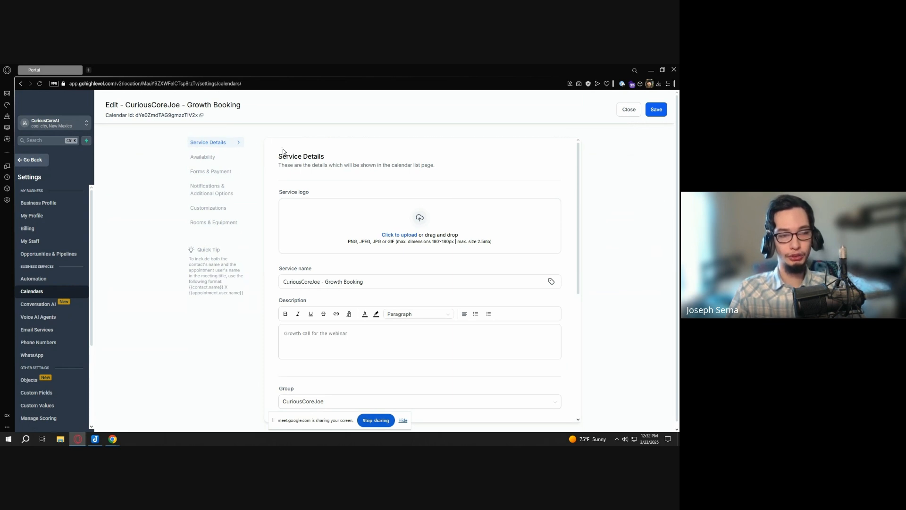
scroll(285, 151, "down", 2)
scroll(296, 156, "down", 1)
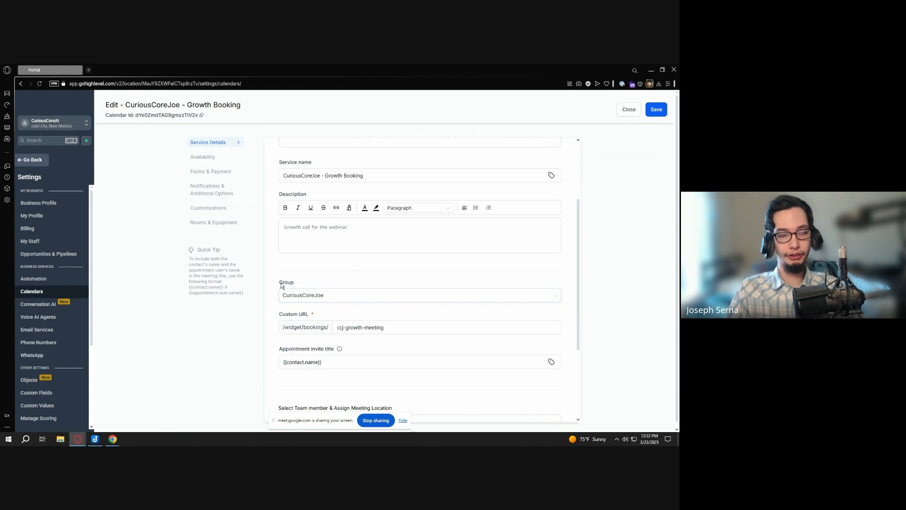
left_click(555, 298)
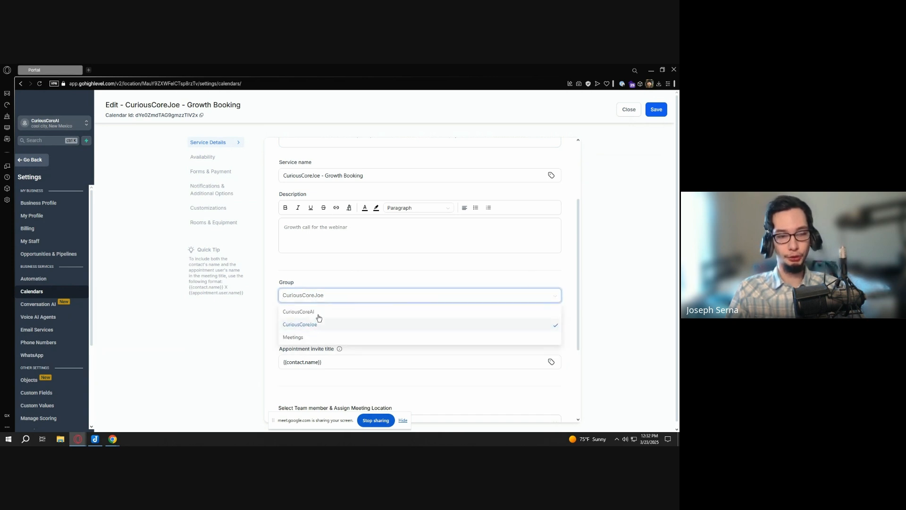
left_click(322, 330)
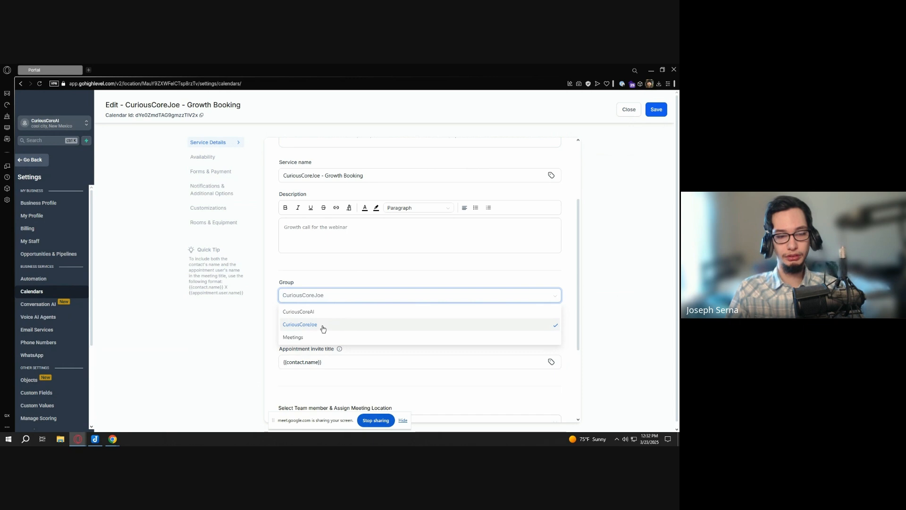
key("ctrl")
key("ctrl")
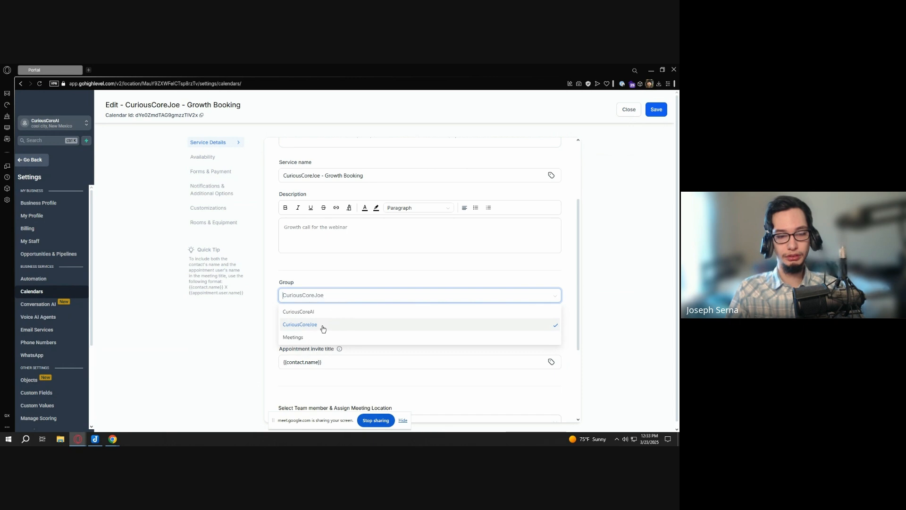
left_click(601, 269)
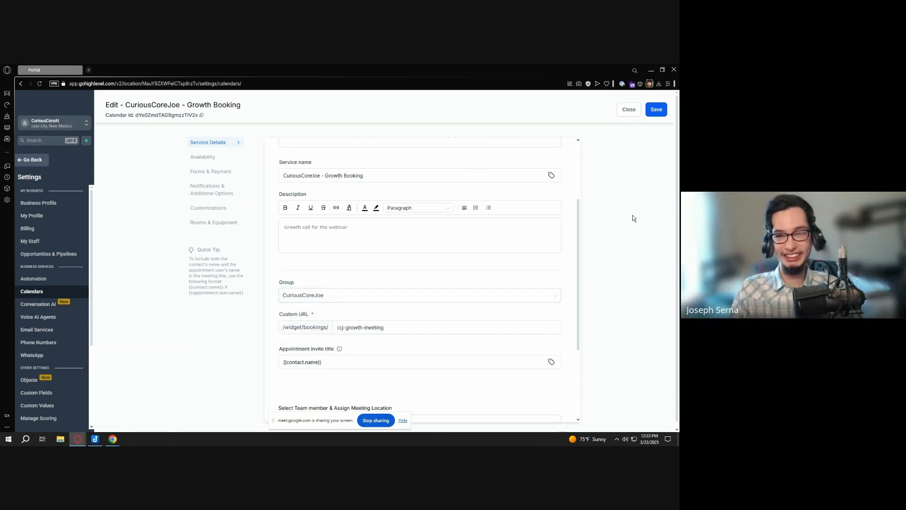
left_click(626, 111)
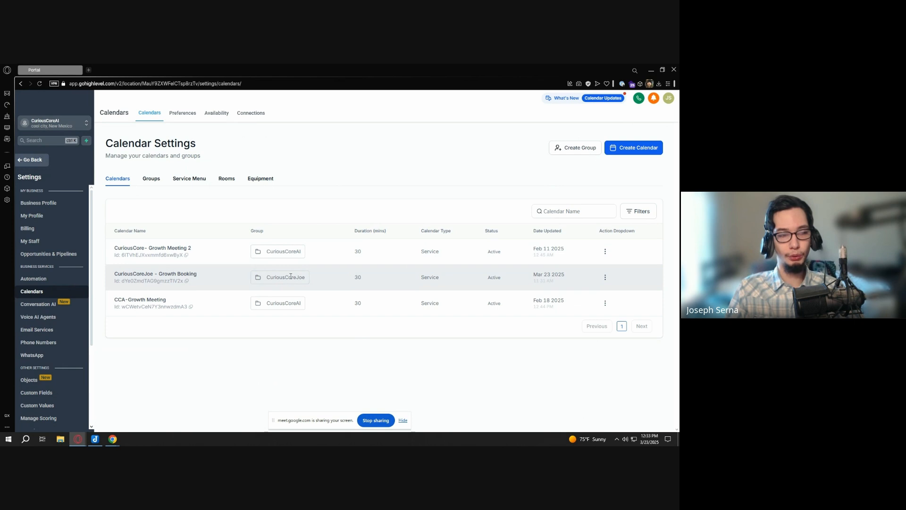
Open the sharing links of "CuriousCoreJoe - Growth Booking", copy its permanent link, and close the sharing dialog
left_click(606, 279)
left_click(606, 279)
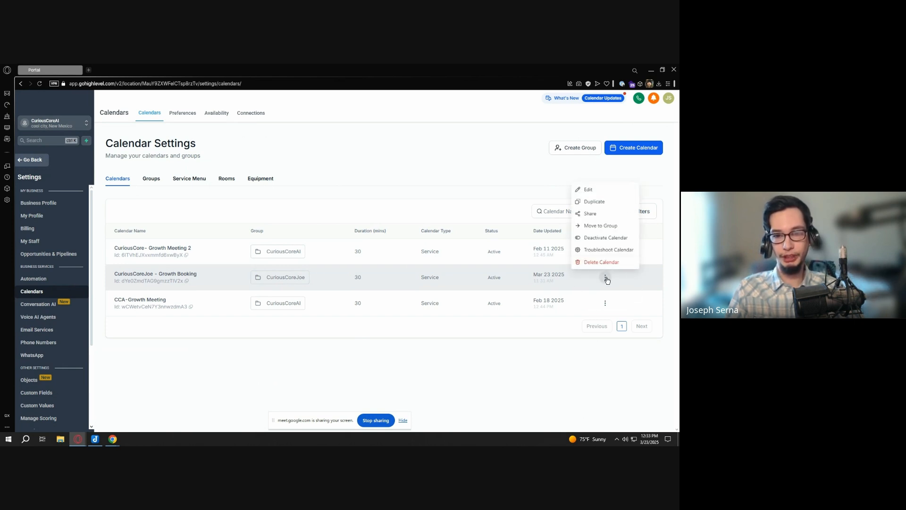
left_click(596, 215)
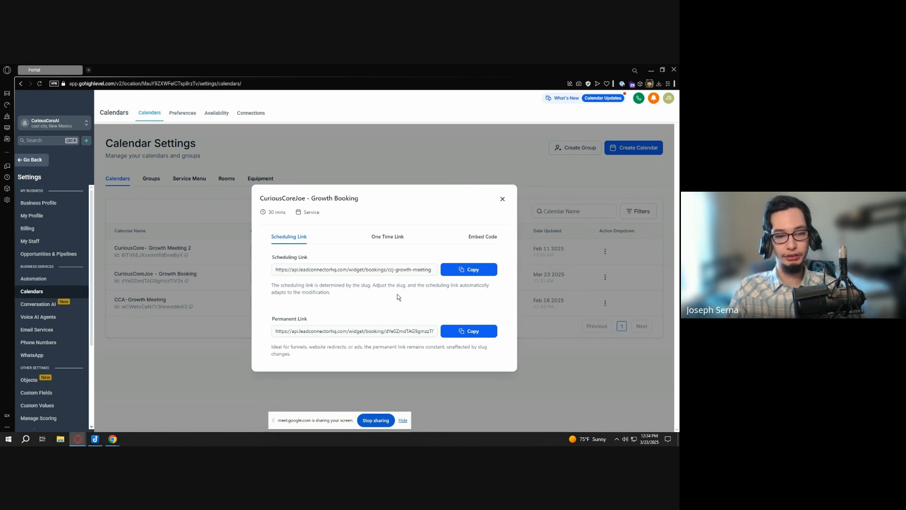
left_click_drag(274, 319, 315, 321)
left_click(315, 322)
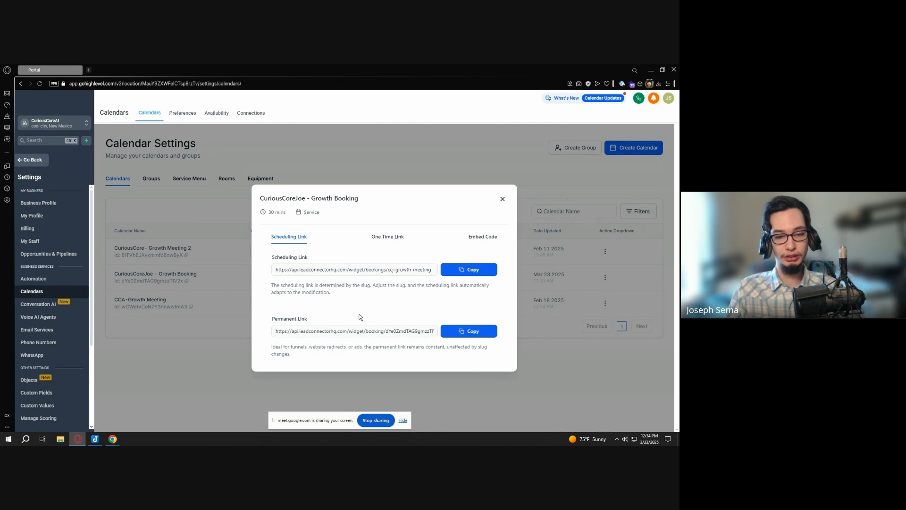
left_click(457, 336)
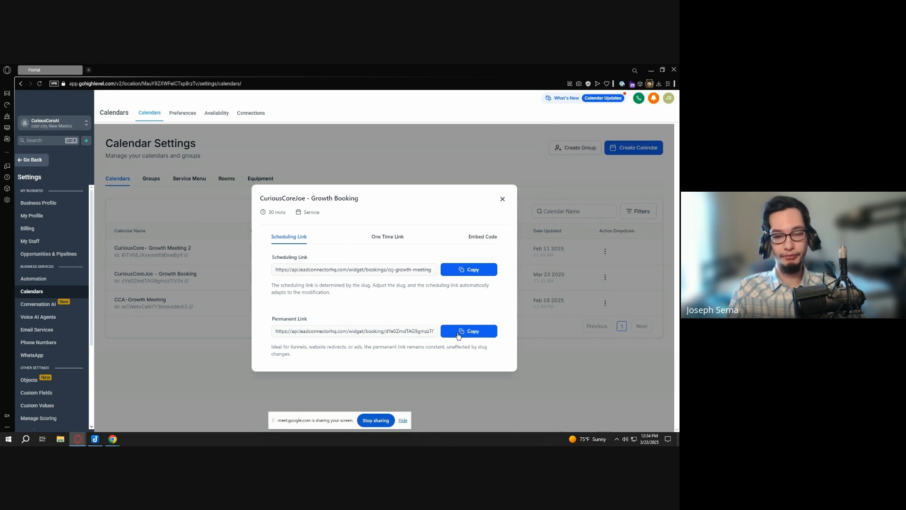
left_click(458, 336)
left_click(458, 335)
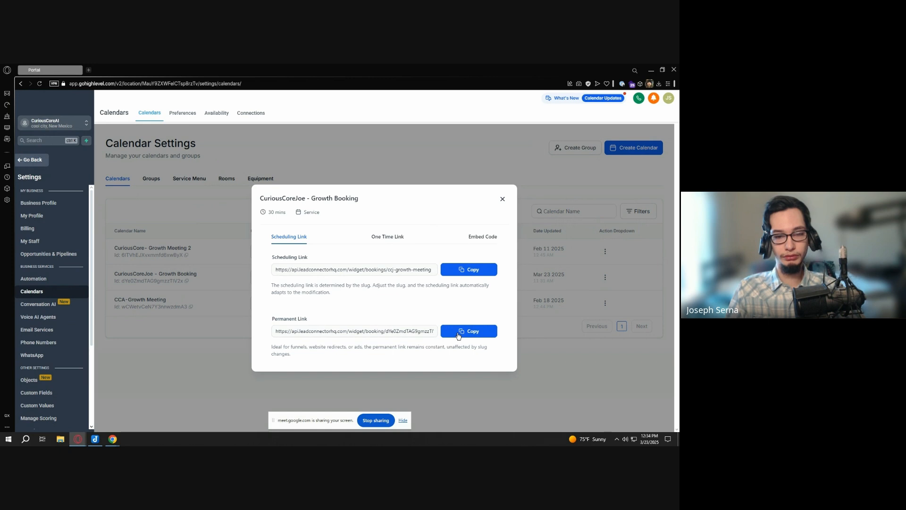
left_click(458, 335)
left_click(458, 336)
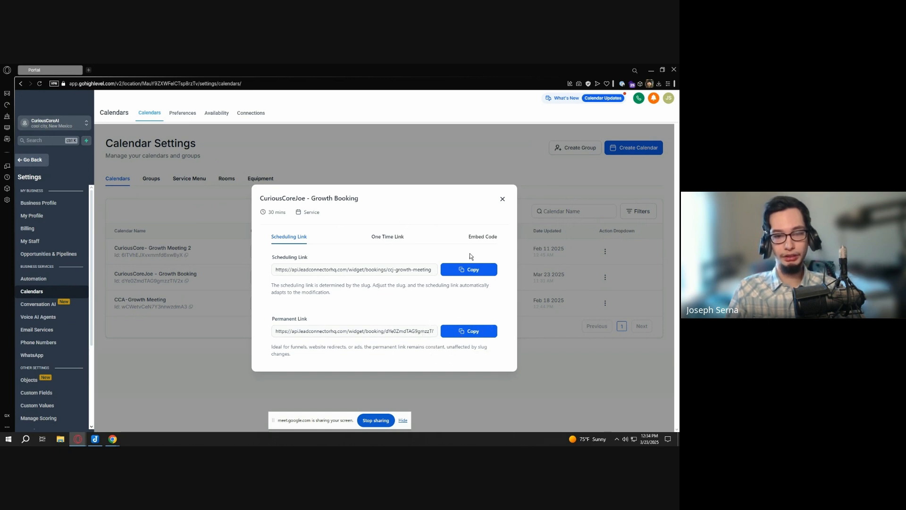
left_click(468, 330)
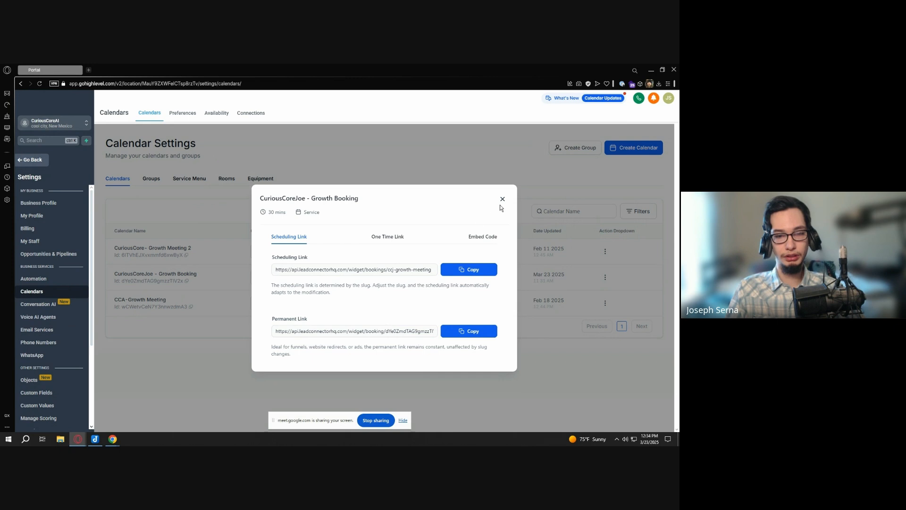
left_click(478, 333)
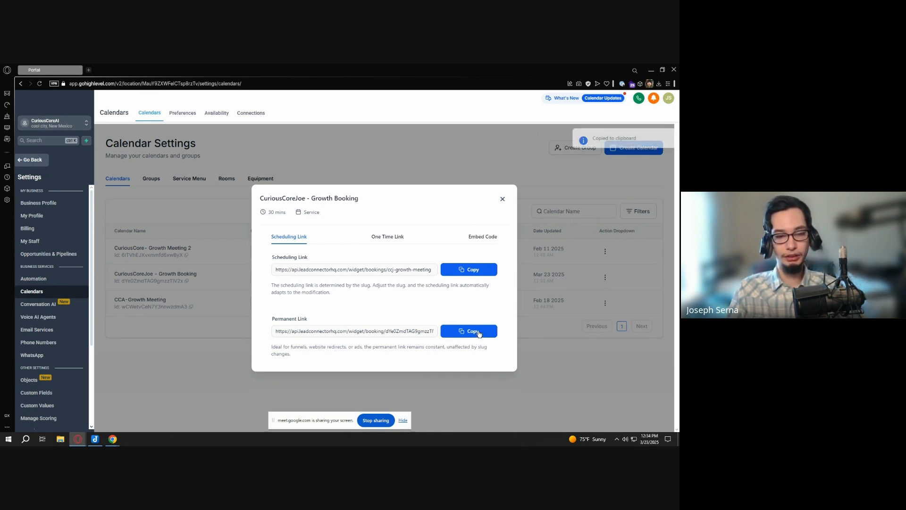
left_click(504, 201)
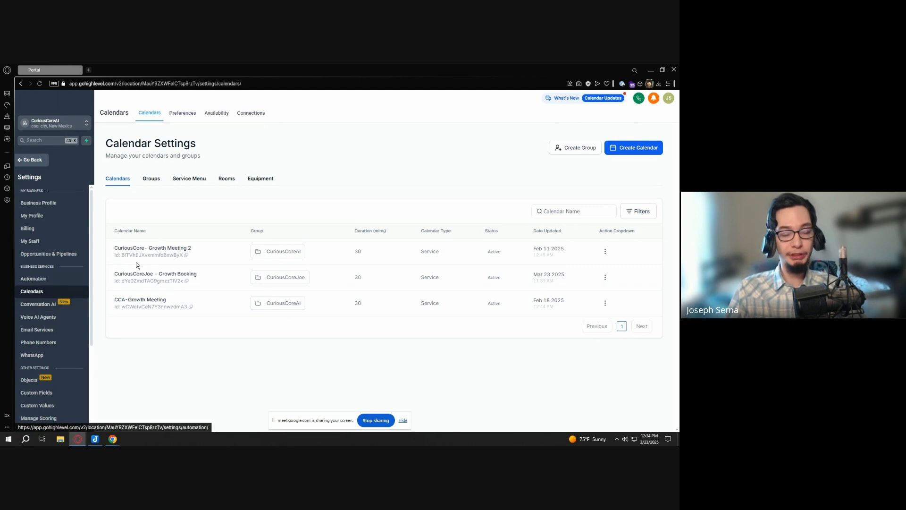
Go from the calendar settings to the Custom Values settings page
key("ctrl")
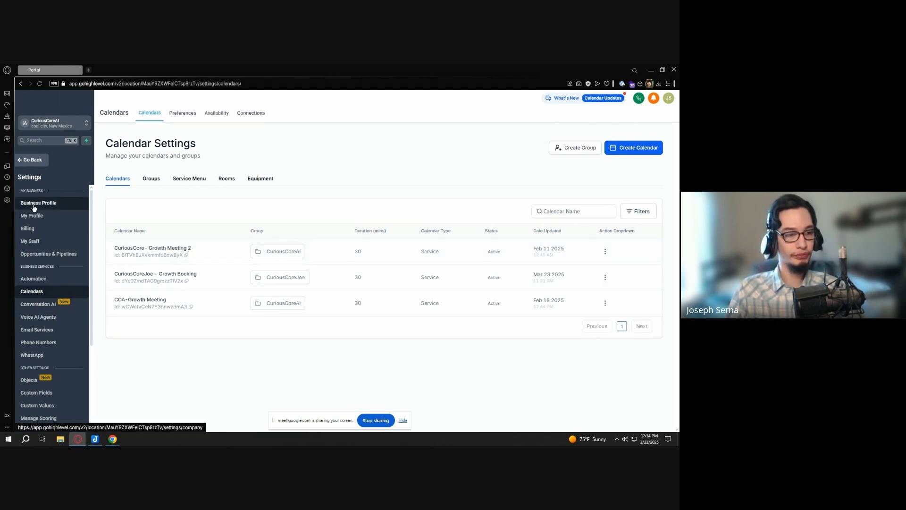
scroll(50, 254, "down", 1)
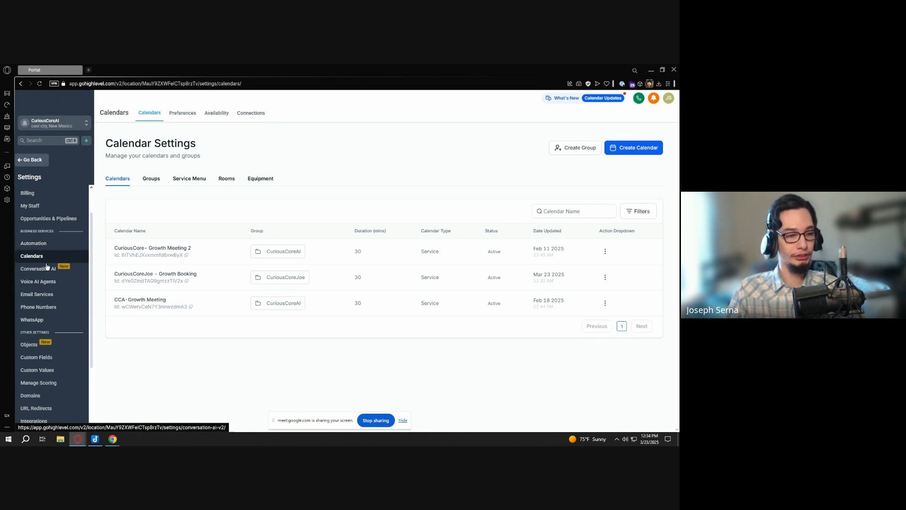
scroll(50, 278, "down", 2)
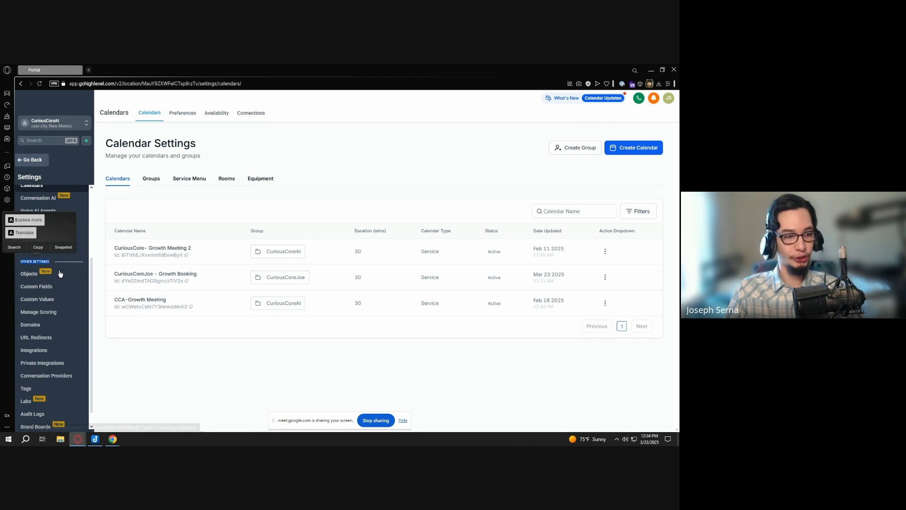
left_click(57, 300)
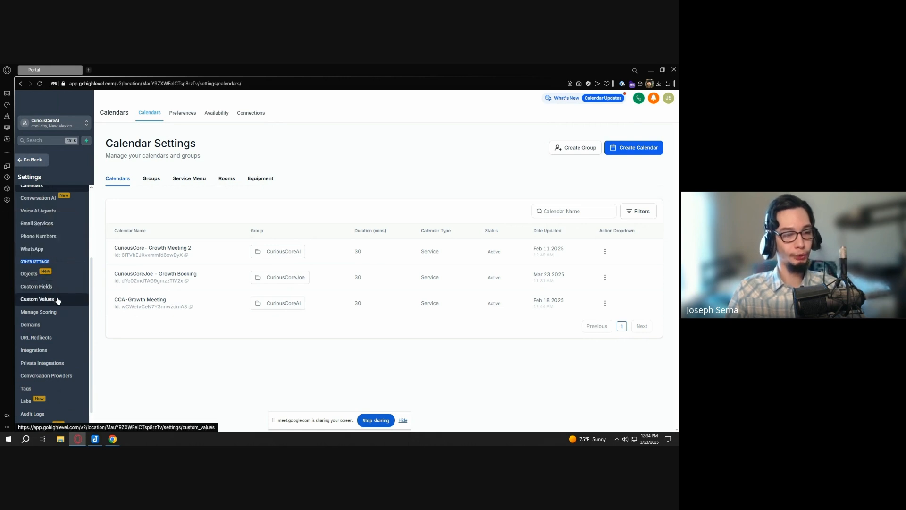
key("ctrl")
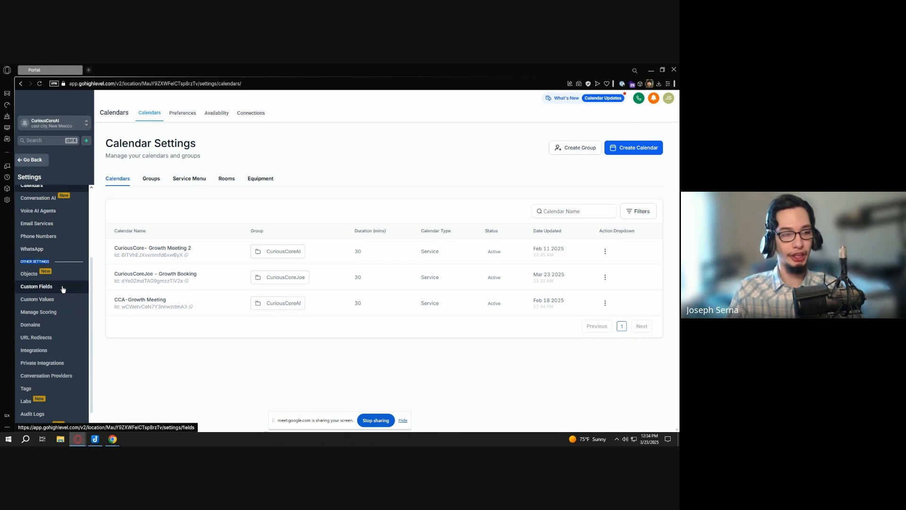
key("ctrl")
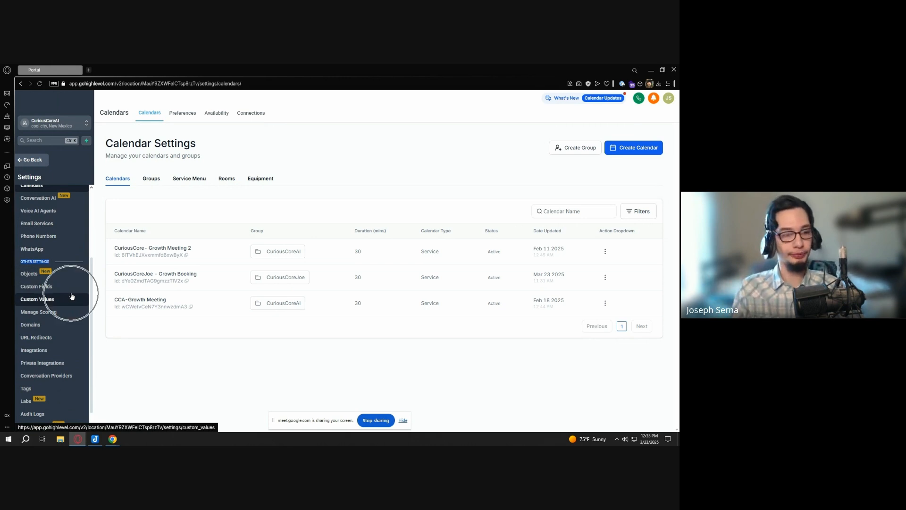
left_click(42, 300)
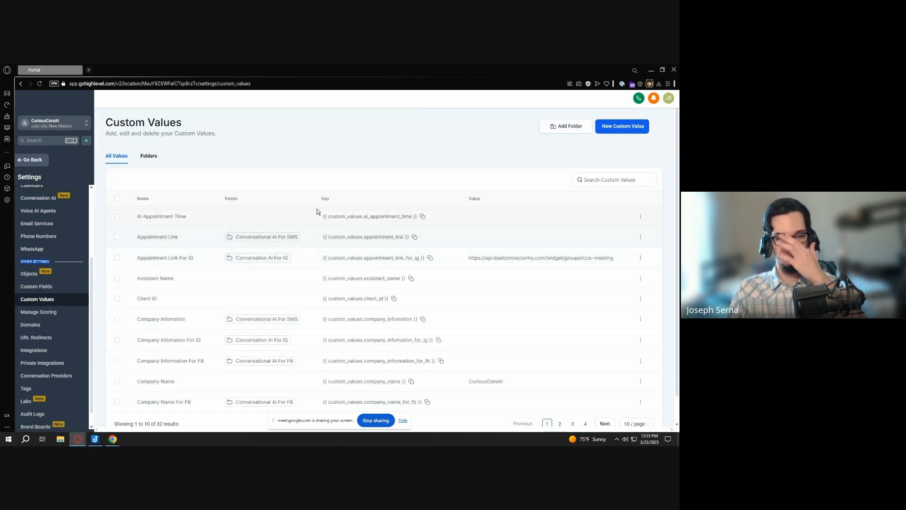
Examine the list of existing custom values with their folders, keys and values
left_click(342, 149)
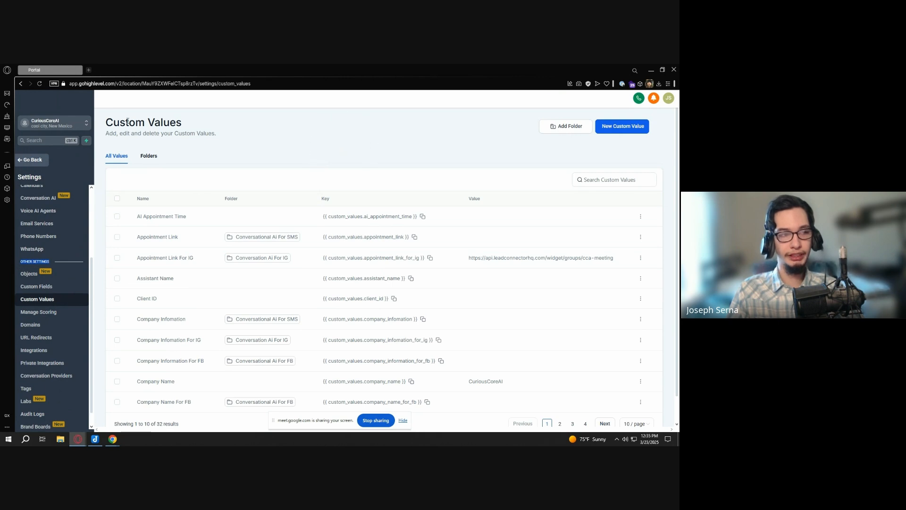
left_click_drag(105, 125, 197, 128)
left_click(179, 123)
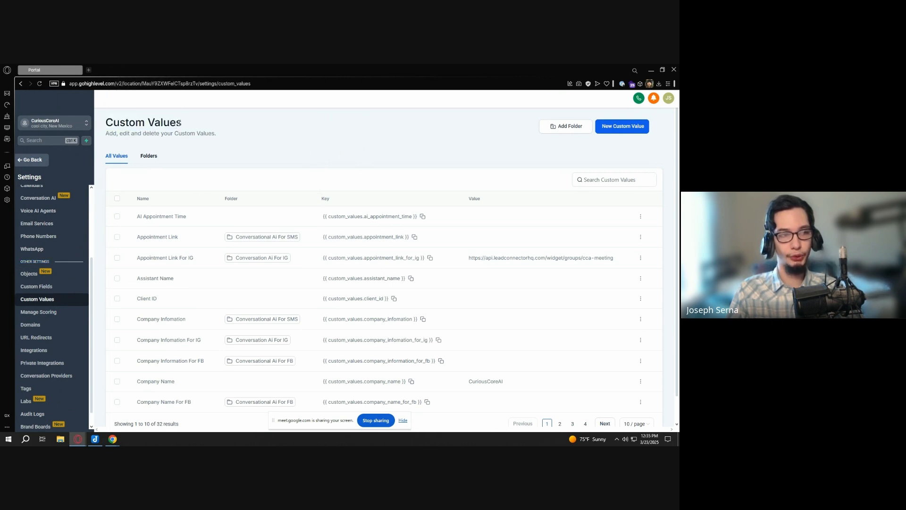
double_click(171, 122)
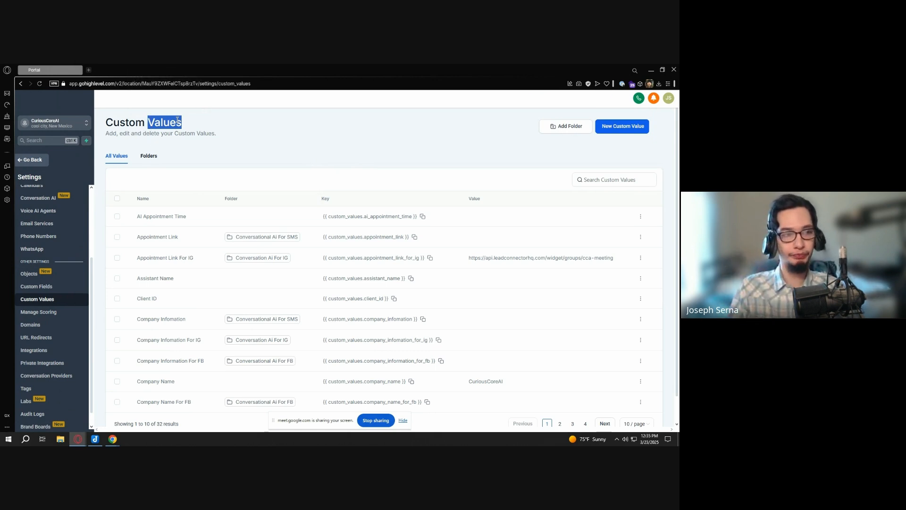
left_click(239, 131)
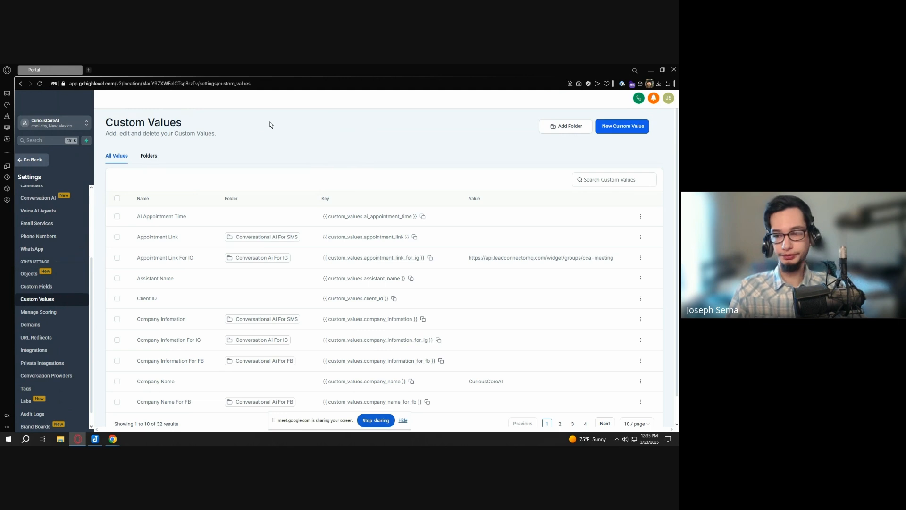
scroll(373, 137, "down", 1)
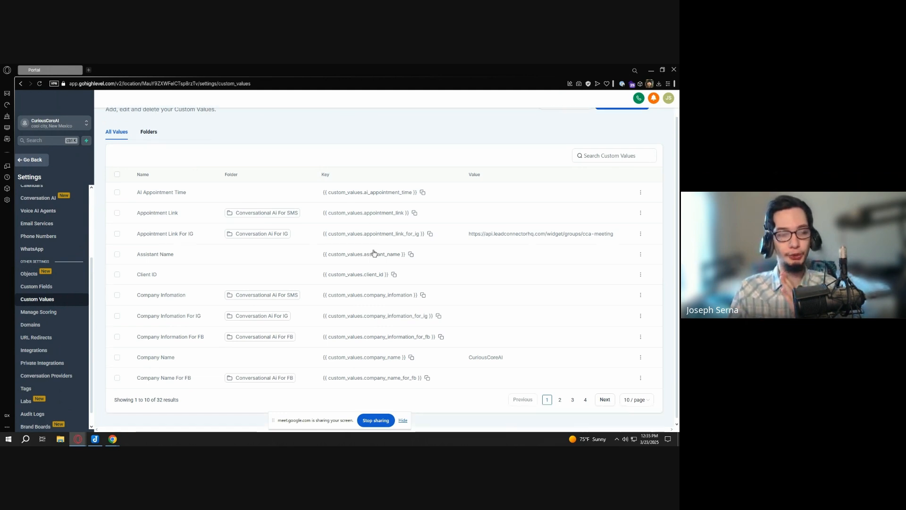
scroll(562, 378, "up", 1)
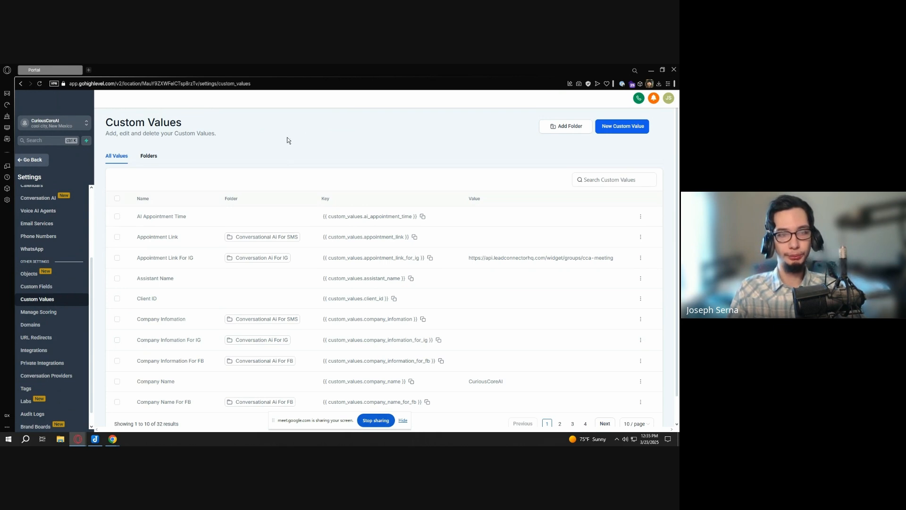
scroll(385, 189, "down", 1)
scroll(393, 187, "up", 1)
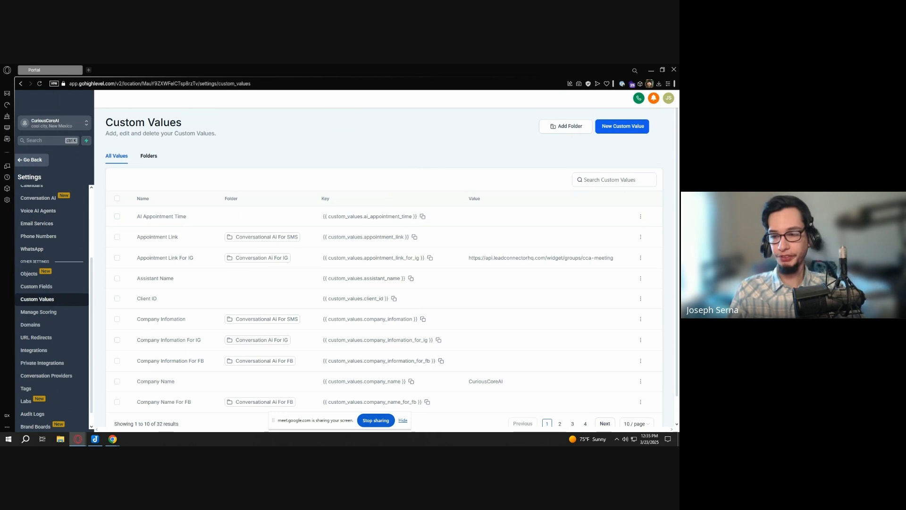
key("alt+Tab")
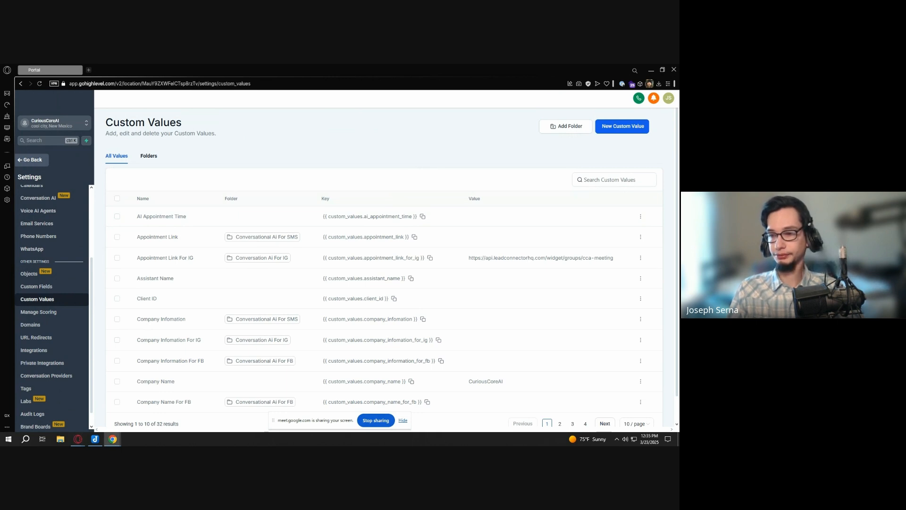
left_click(303, 149)
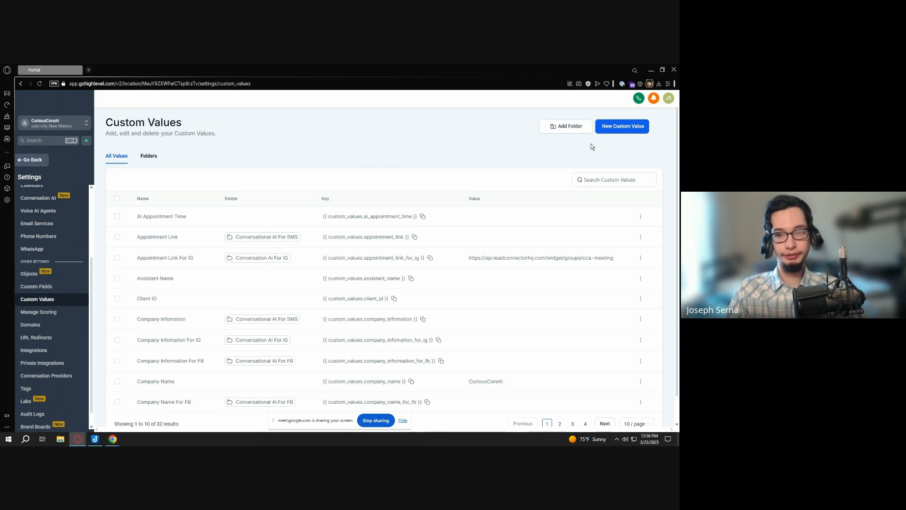
left_click(568, 130)
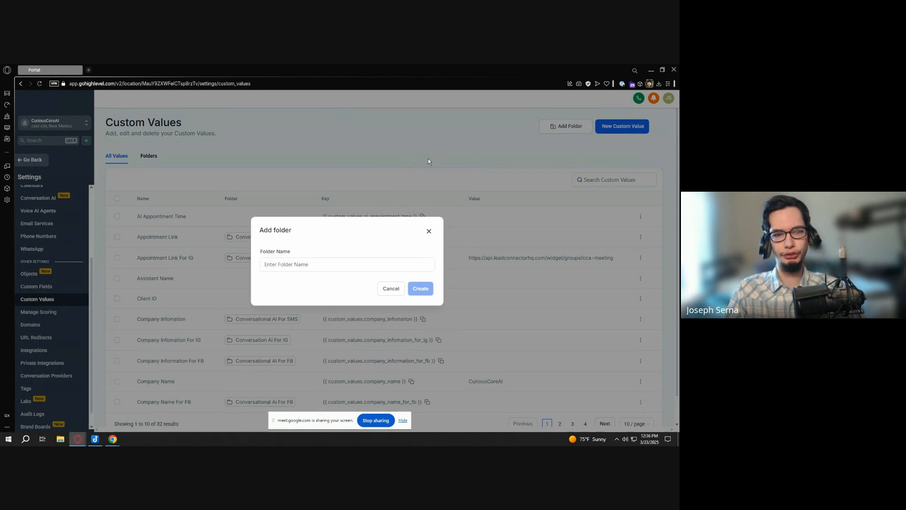
left_click(346, 266)
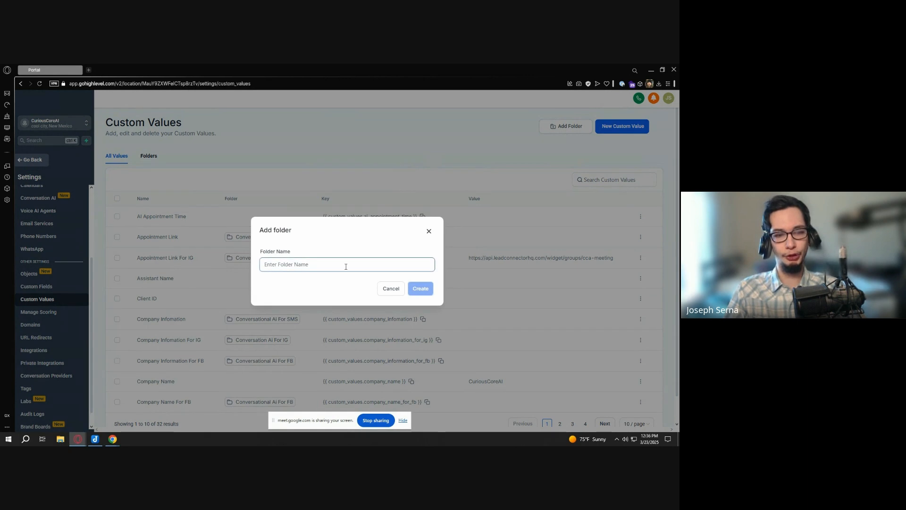
left_click(429, 231)
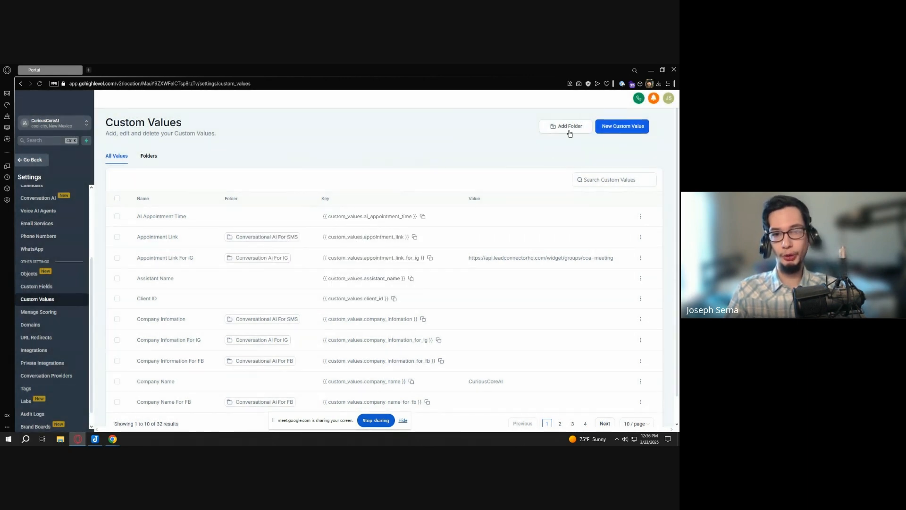
key("ctrl")
key("ctrl")
key("ctrl")
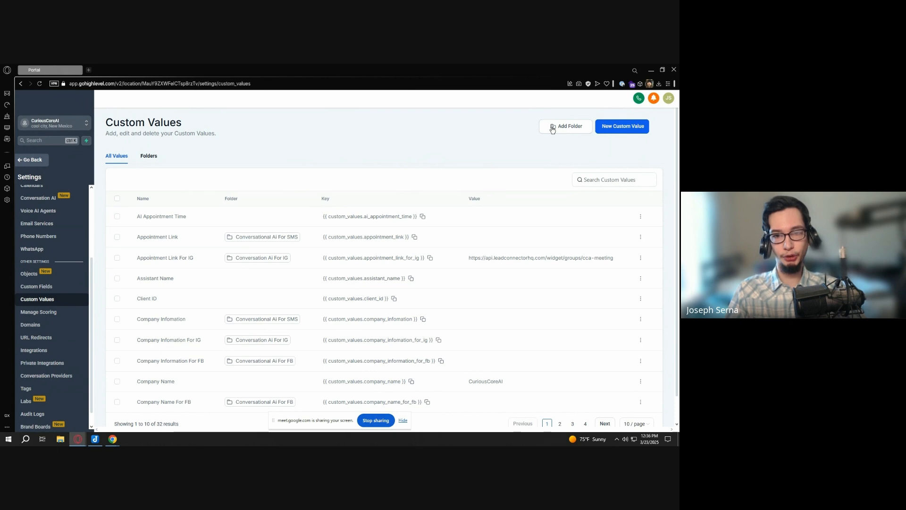
Create a custom values folder named "CuriousCoreJoe" and hide the screen-sharing notice
left_click(570, 126)
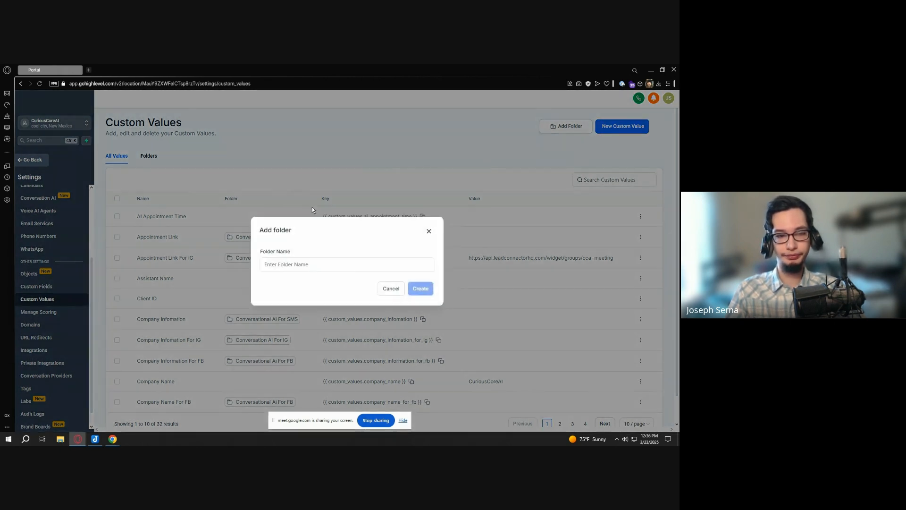
left_click(304, 263)
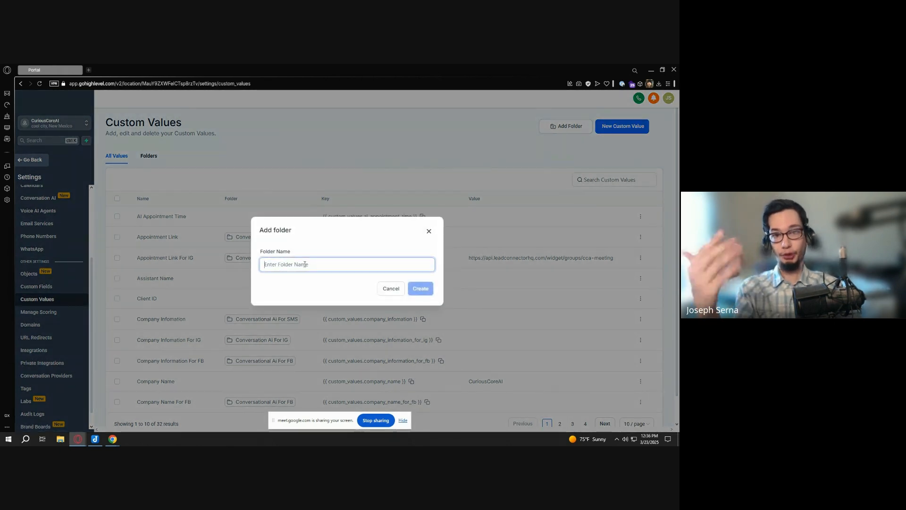
type("Curious")
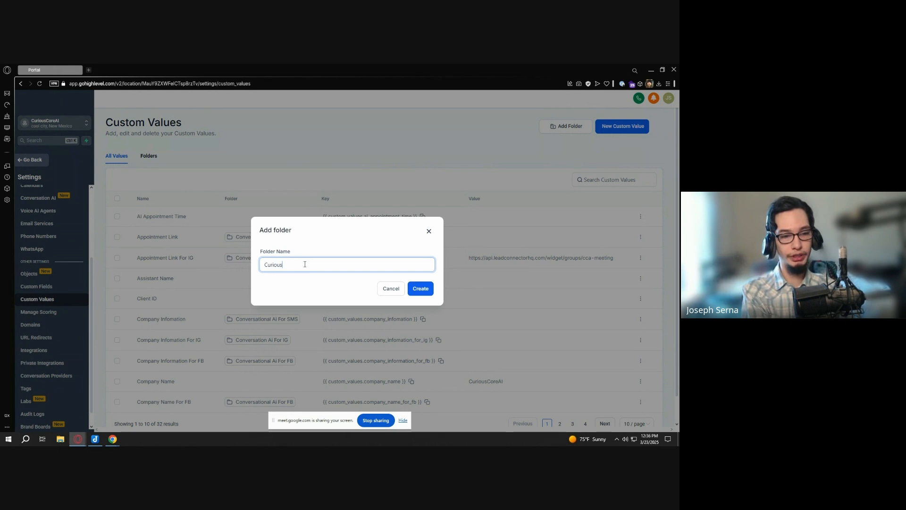
type("CoreJoe")
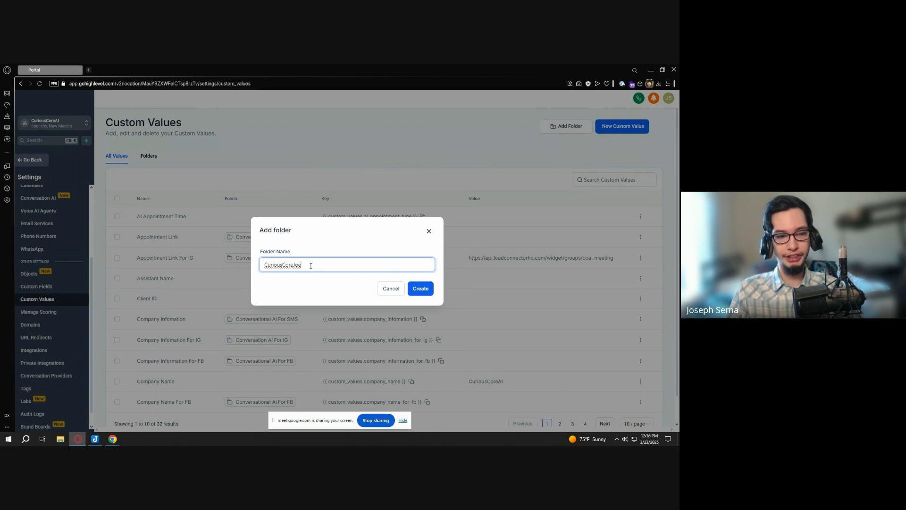
left_click(420, 289)
left_click(402, 420)
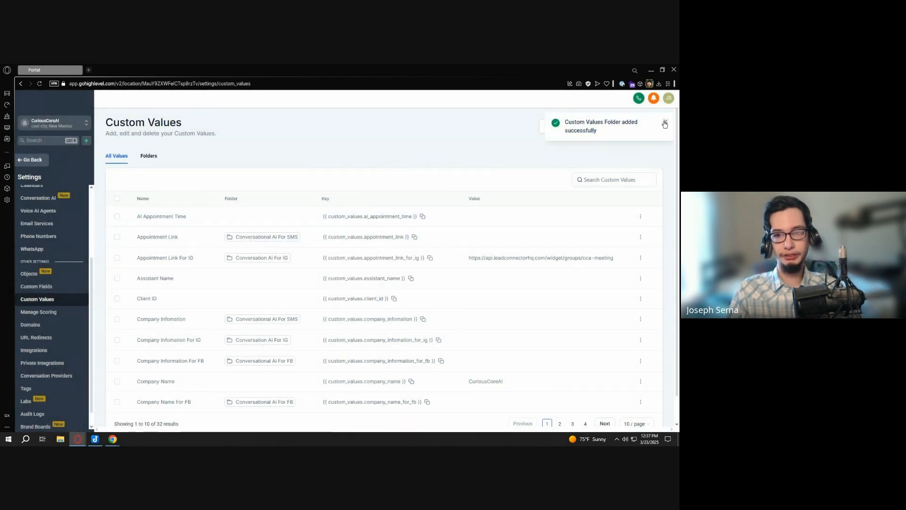
Look through the custom value folders and the full values list, and open the new CuriousCoreJoe folder
left_click(154, 159)
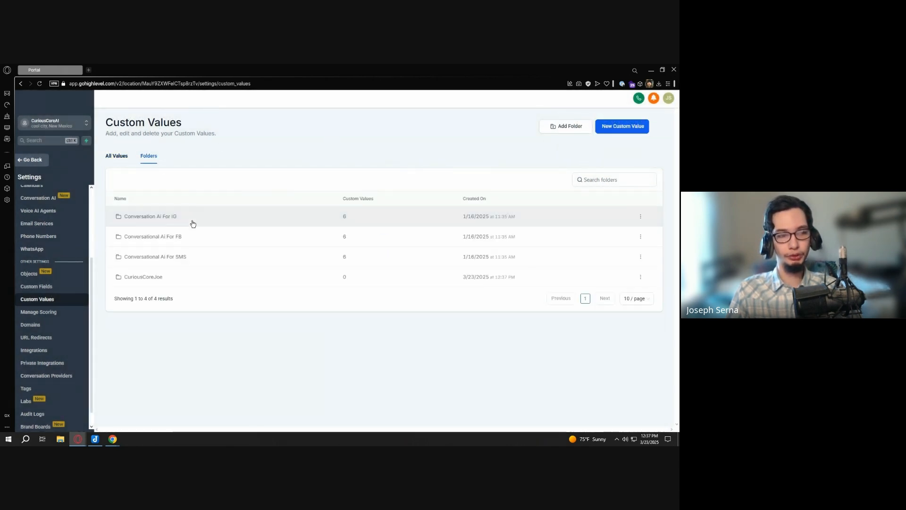
left_click(155, 279)
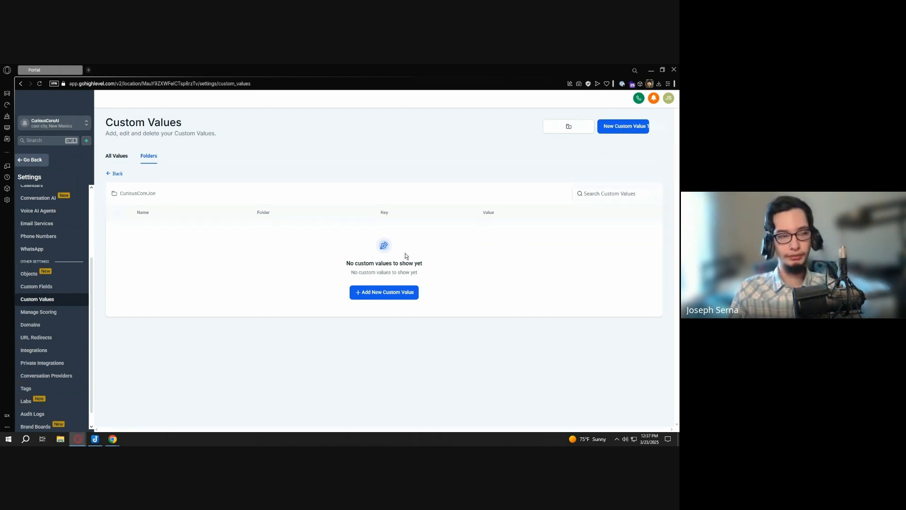
left_click(117, 161)
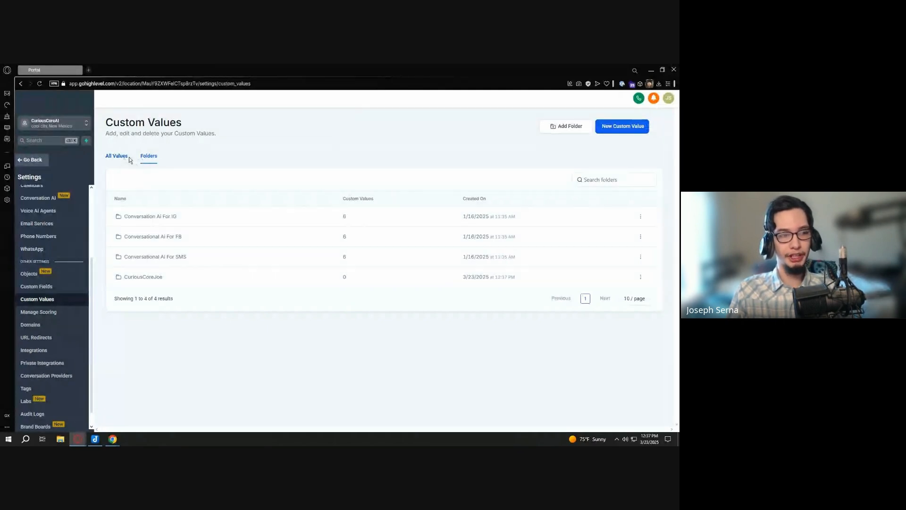
left_click(124, 157)
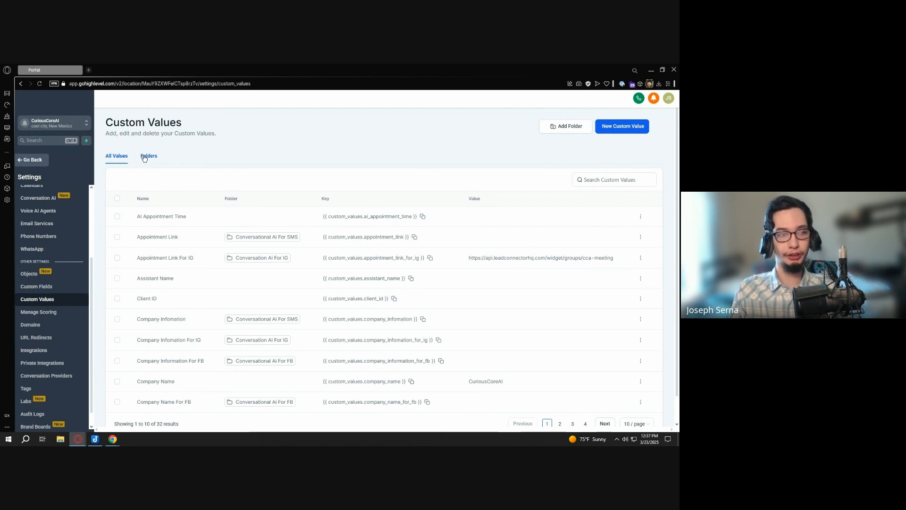
left_click(152, 159)
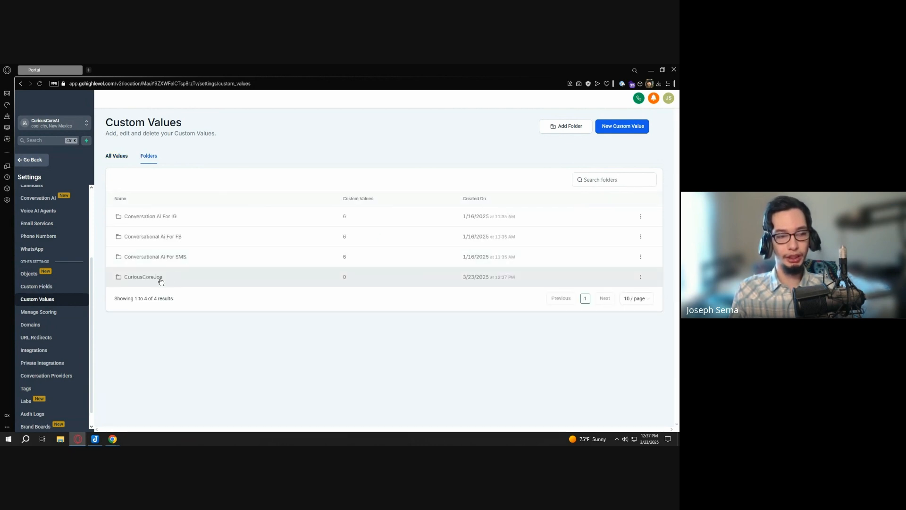
left_click(177, 278)
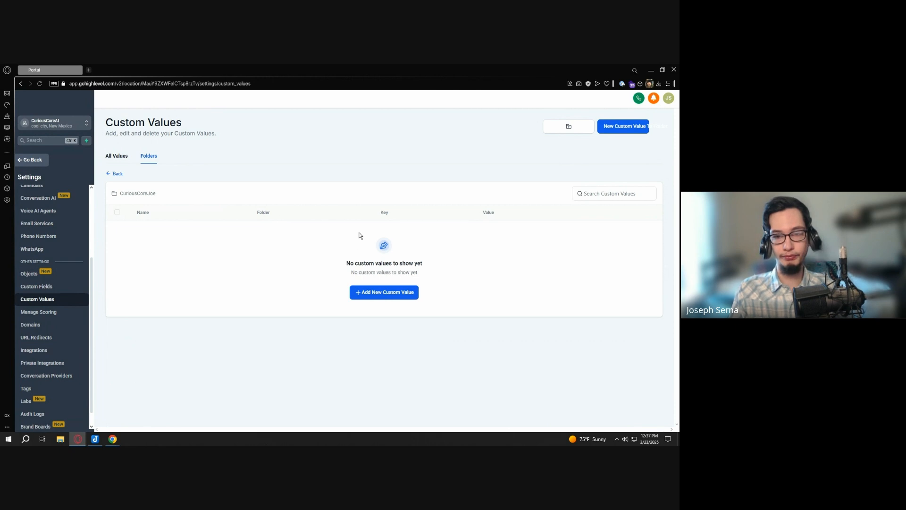
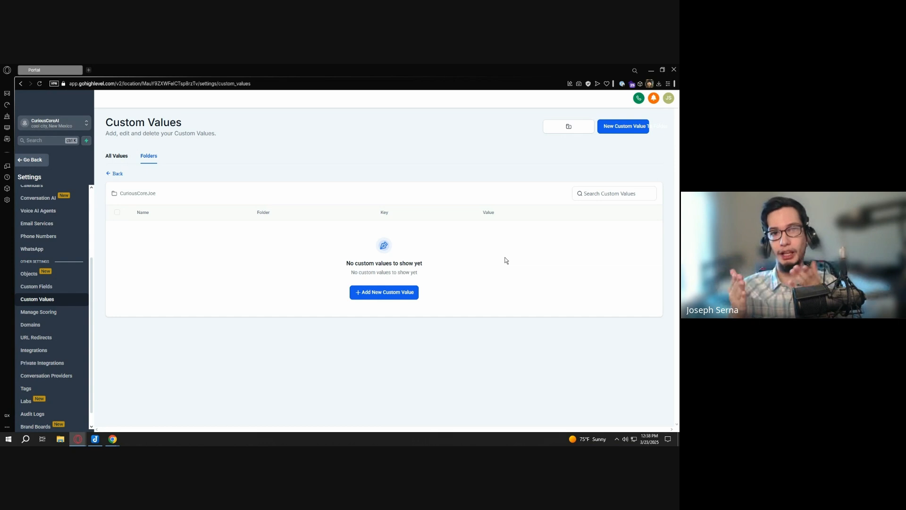
Start a new custom value inside the CuriousCoreJoe folder and name it "Appointment Link"
left_click(398, 293)
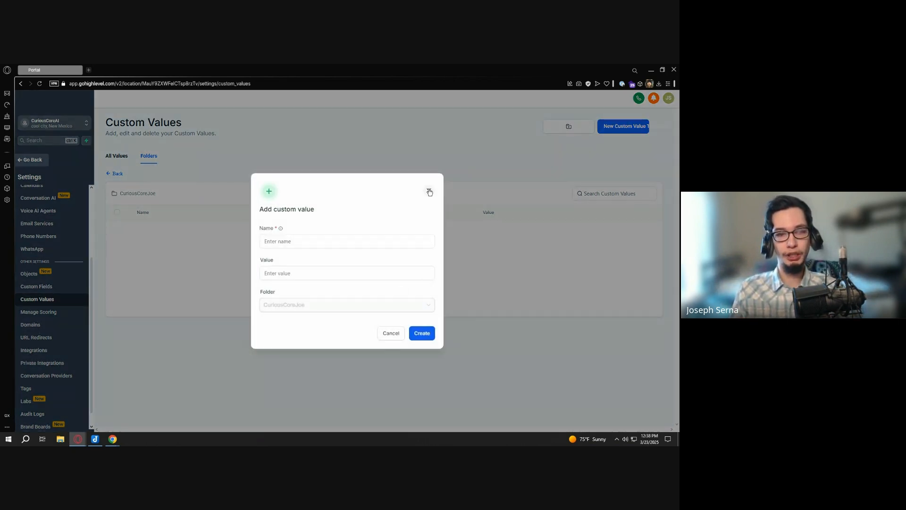
left_click(331, 238)
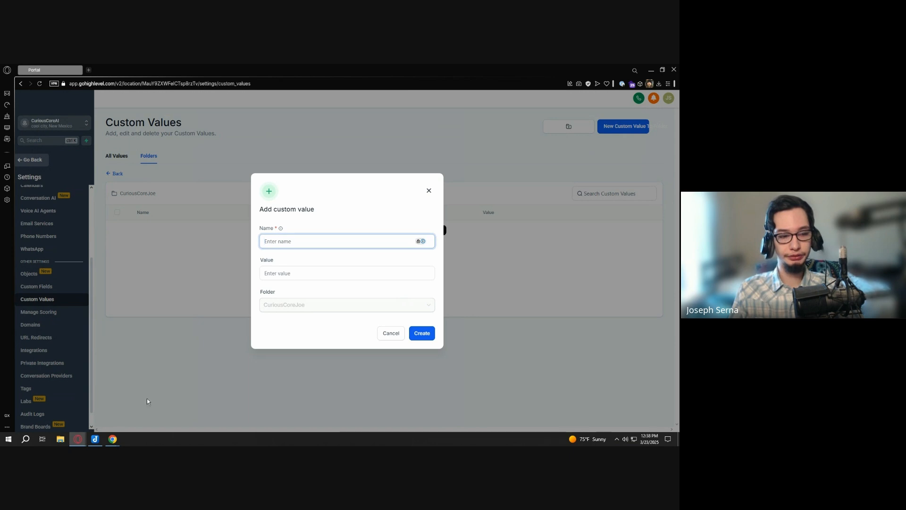
left_click(100, 440)
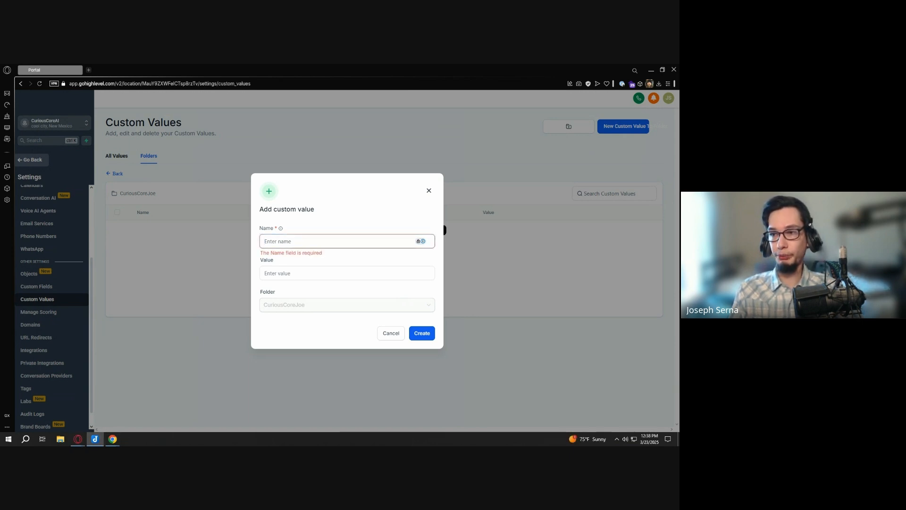
left_click(395, 238)
type("Ap")
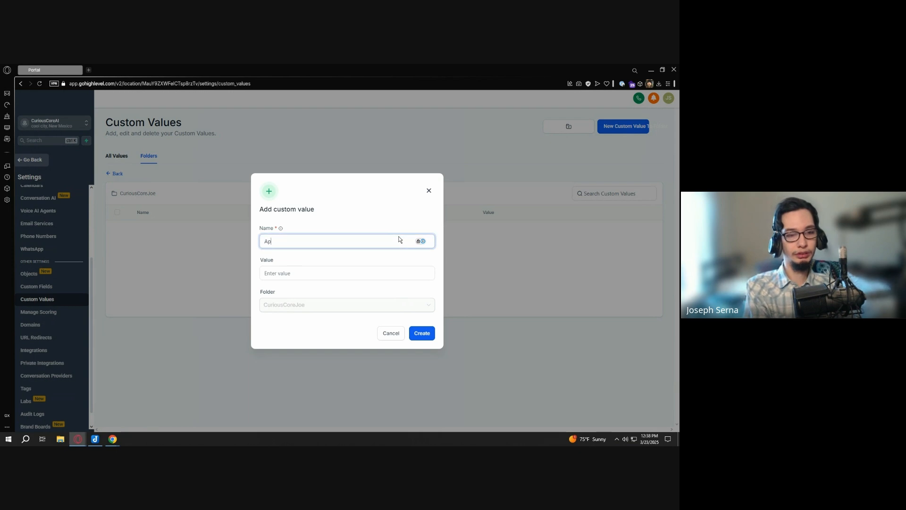
type("pointment Link")
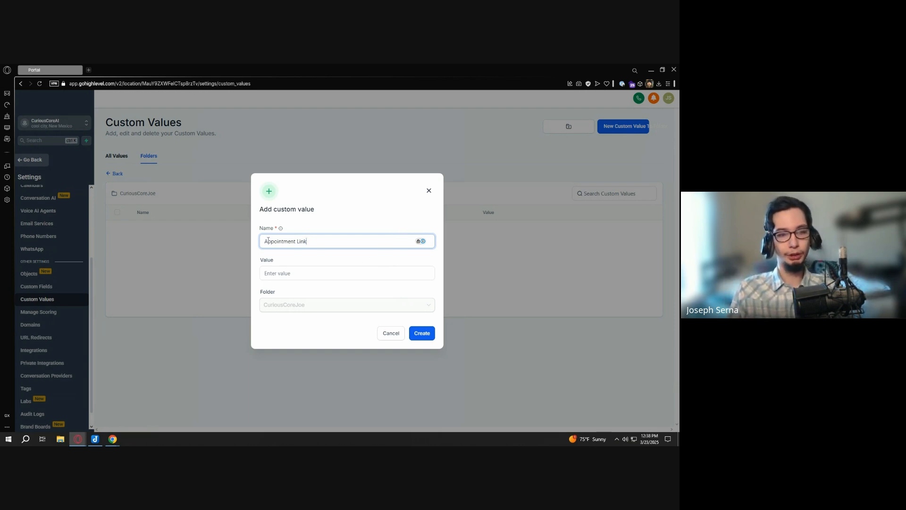
left_click(317, 263)
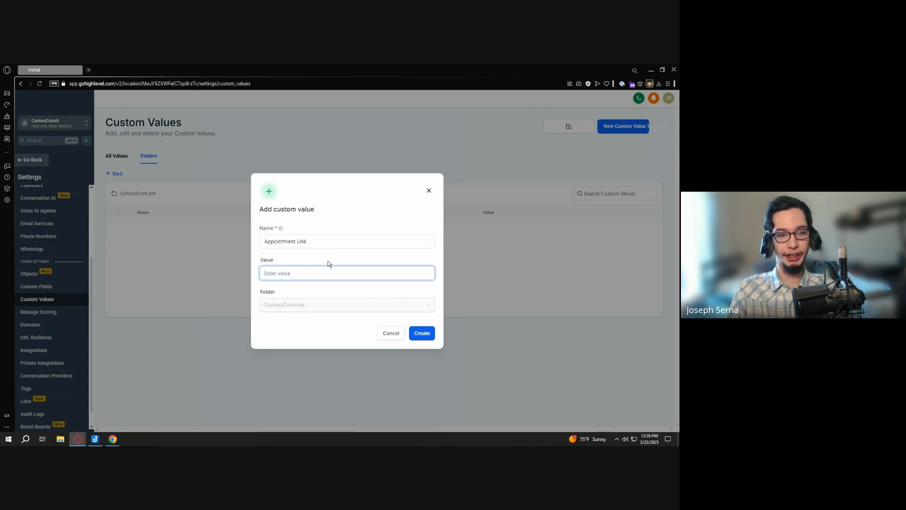
type("https://api.leadconnectorhq.com/widget/booking/dYe0ZmdTAG9gmzzTIV2x")
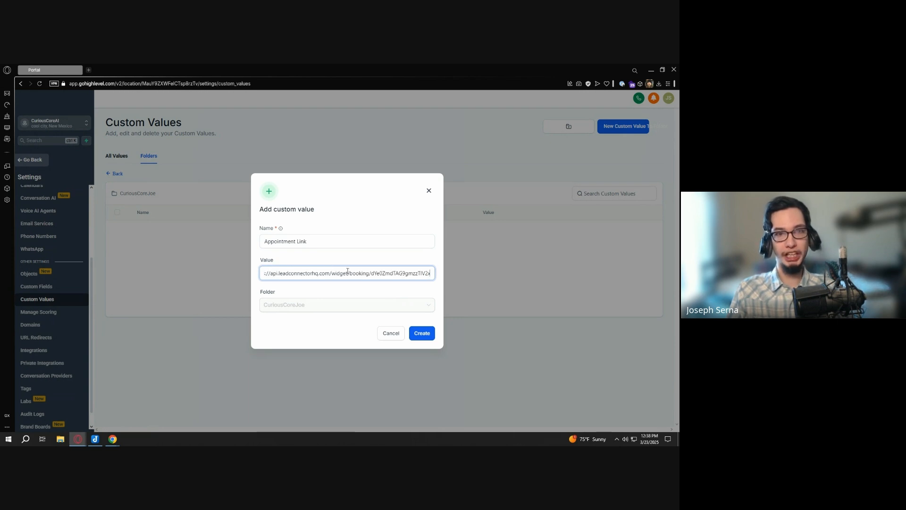
key("ctrl+a")
key("ctrl+c")
key("BackSpace")
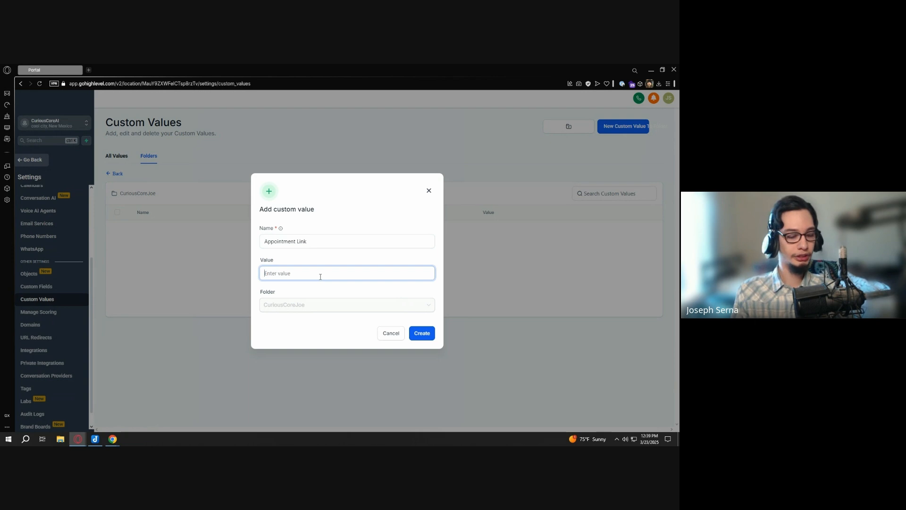
key("ctrl+v")
key("ctrl+z")
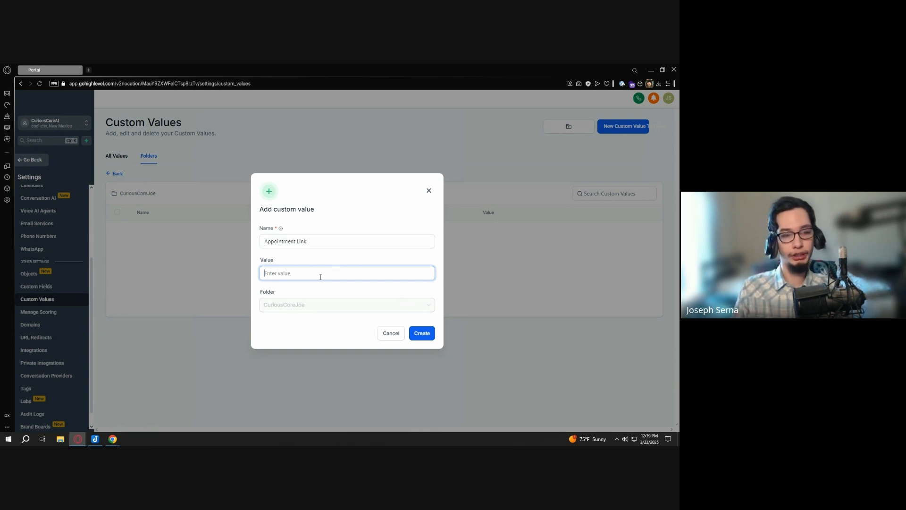
right_click(321, 275)
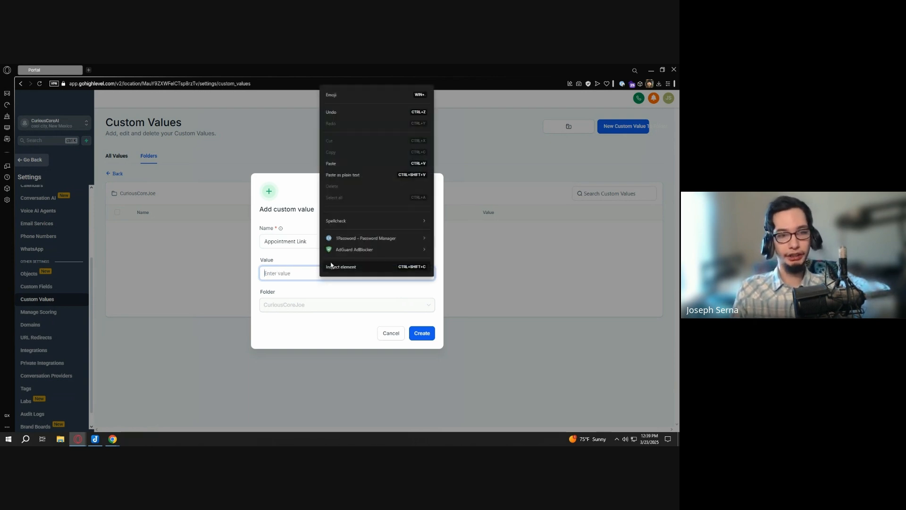
left_click(352, 163)
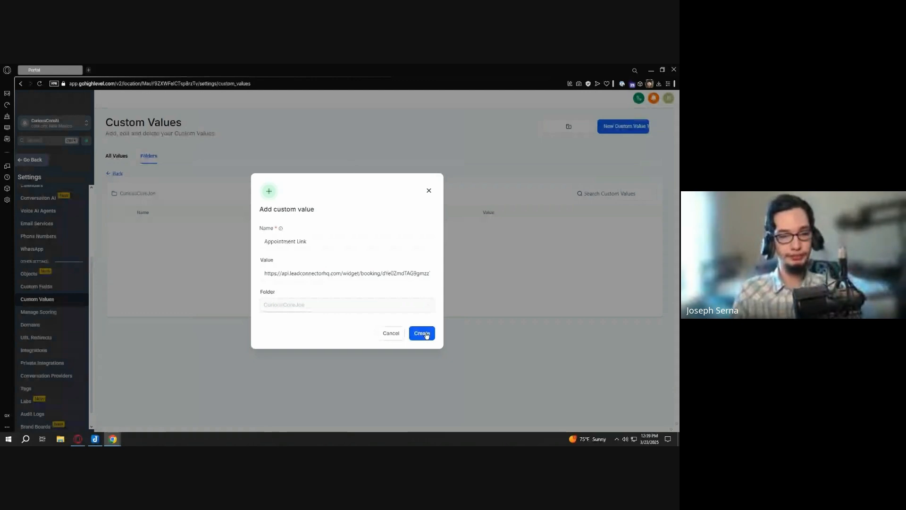
Change the custom value's name to "CCJ - Appointment Link" and create it in the CuriousCoreJoe folder
left_click(343, 240)
type("CCJ")
key("BackSpace")
key("BackSpace")
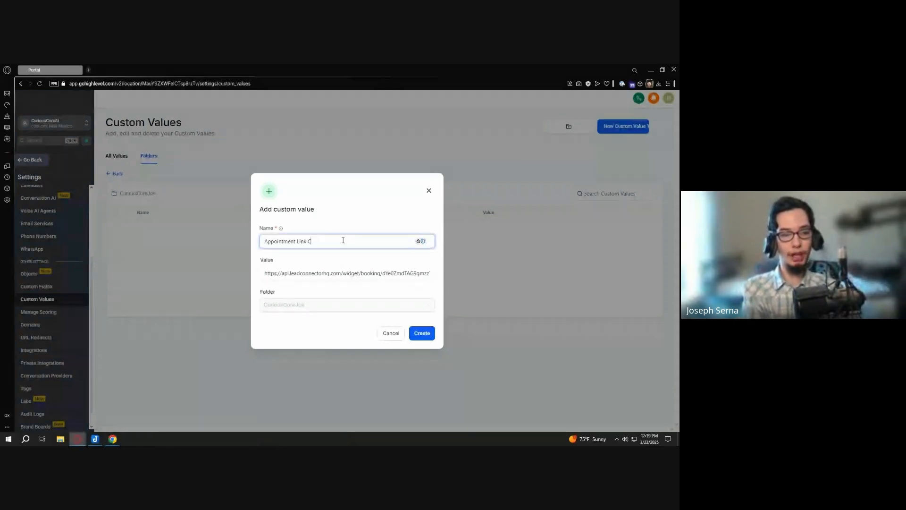
key("BackSpace")
key("BackSpace")
key("Home")
type("CCJ")
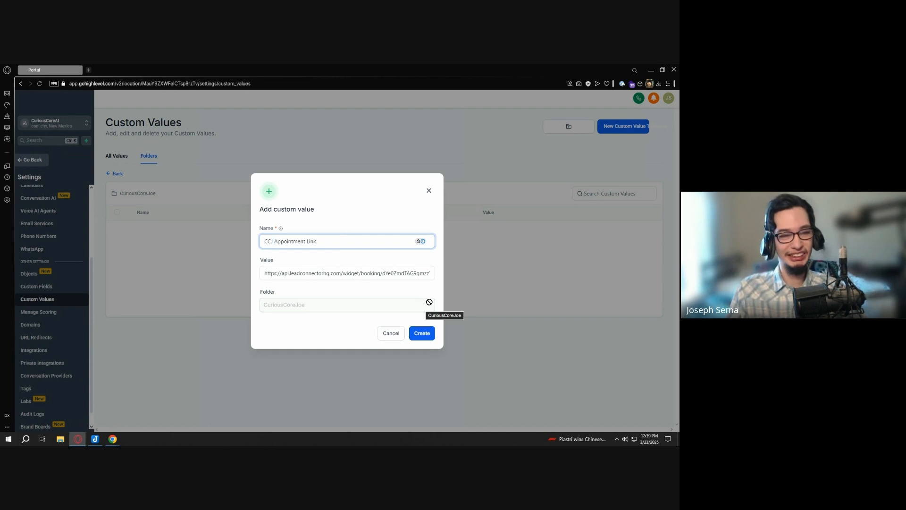
type("-")
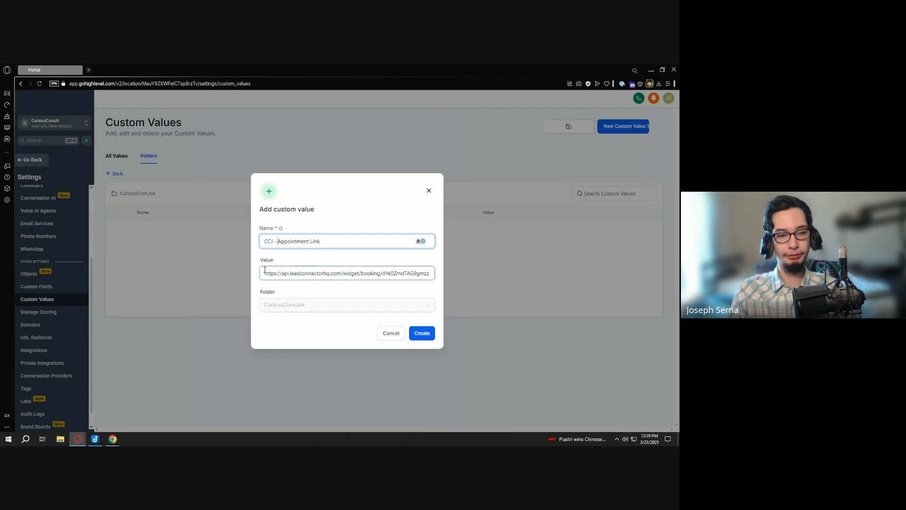
left_click(427, 335)
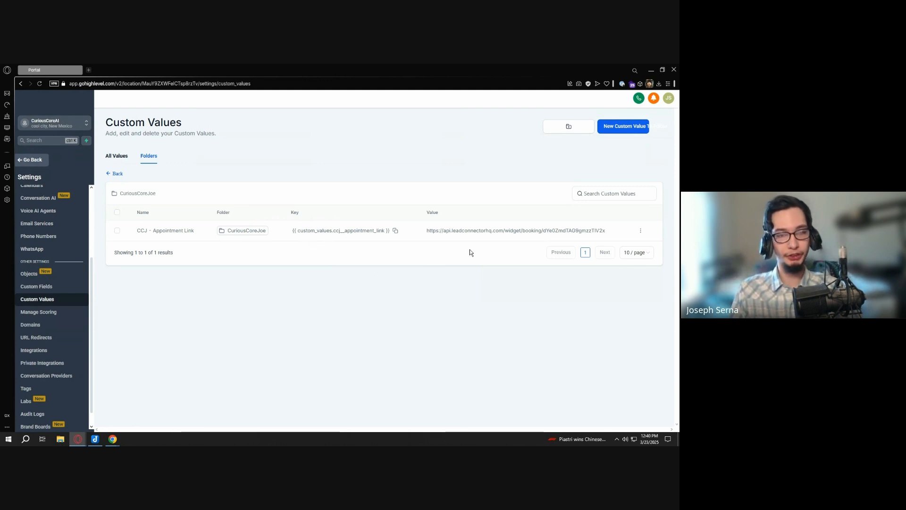
Start another custom value in the CuriousCoreJoe folder, named "Company Name" with the value "CuriousCoreJoe"
left_click(603, 131)
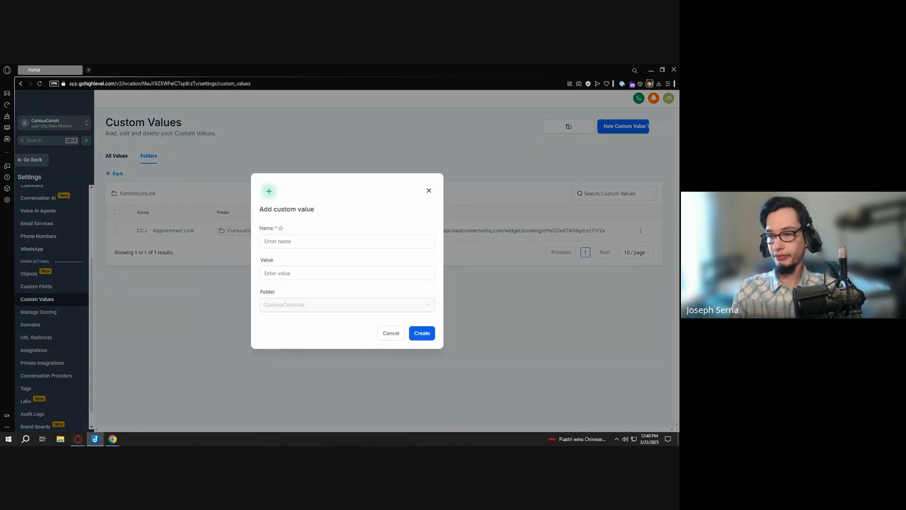
left_click(284, 236)
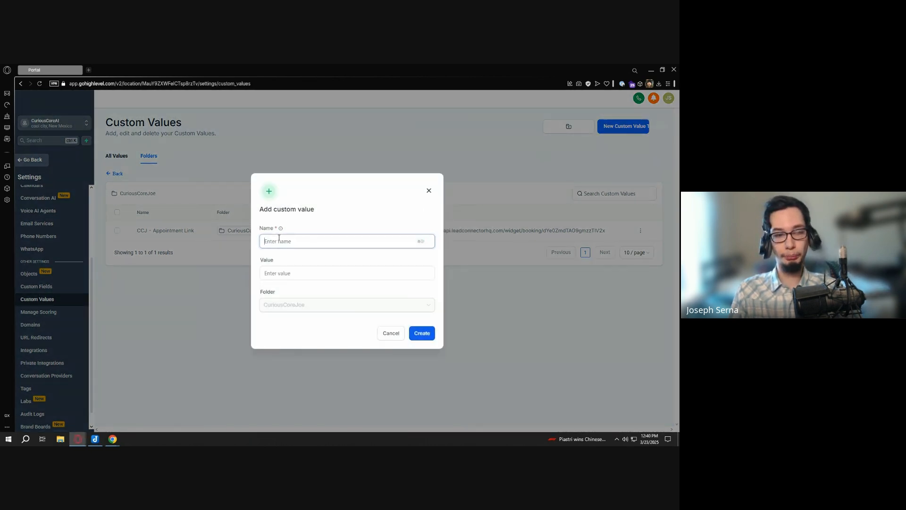
type("Company Name")
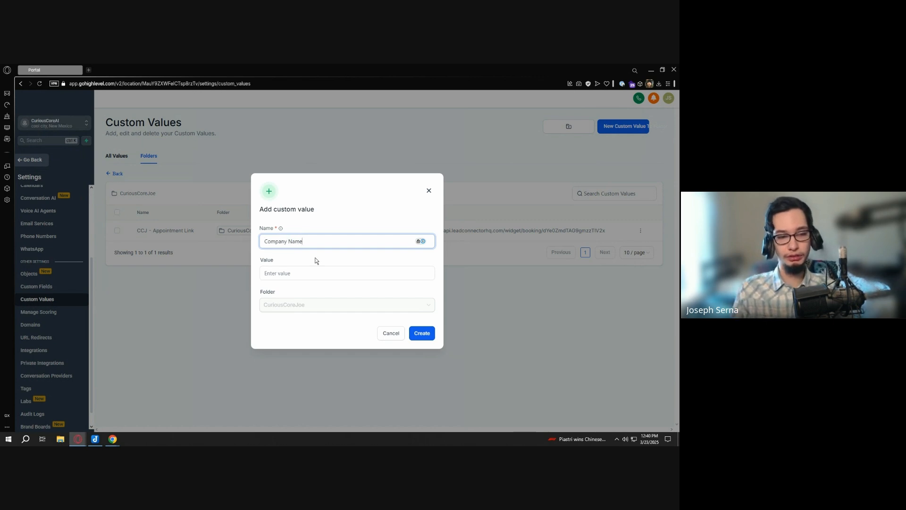
left_click(315, 273)
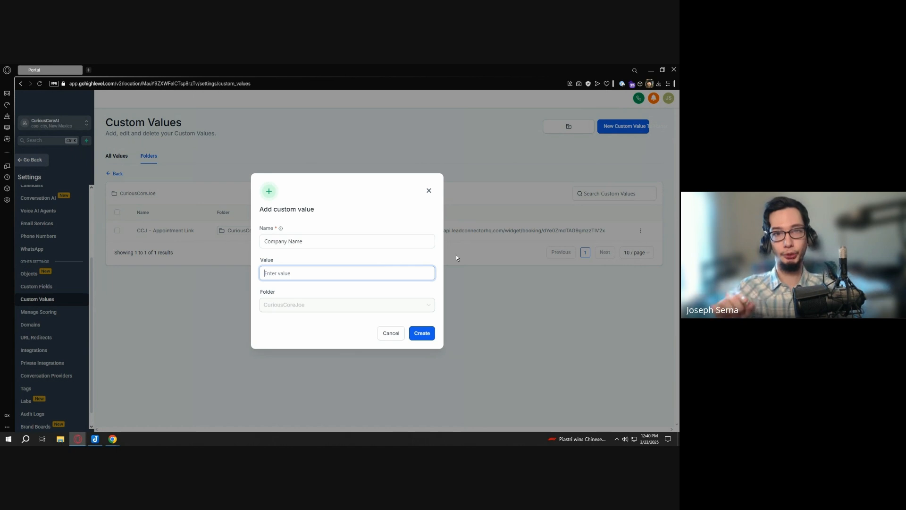
type("Curiou")
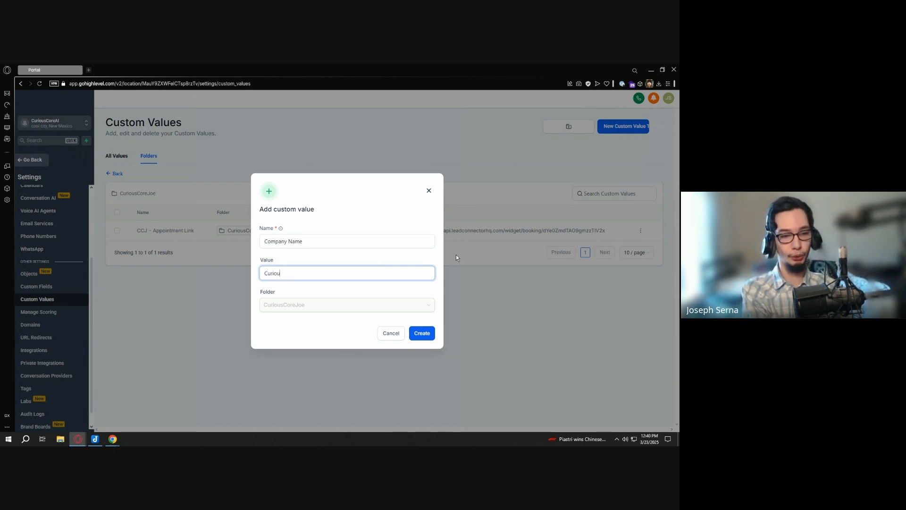
type("sCoreJoe")
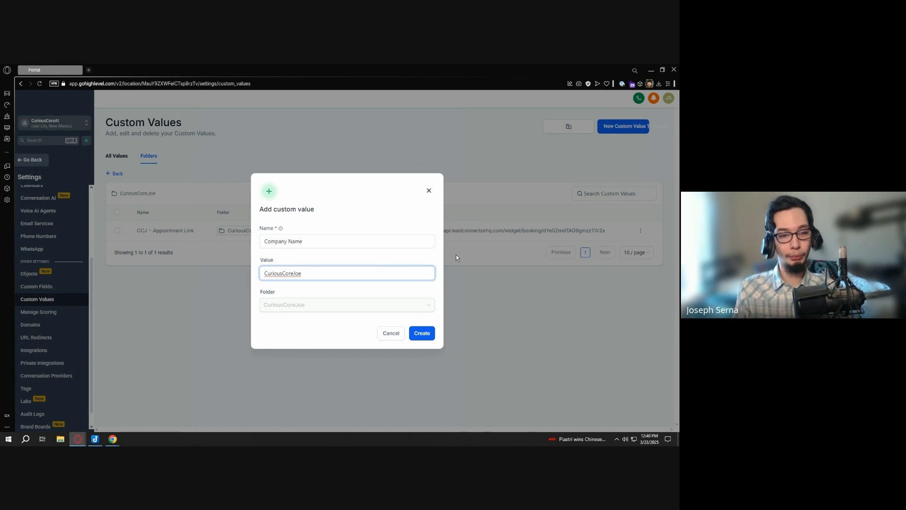
key("BackSpace")
key("BackSpace")
key("BackSpace")
type("A")
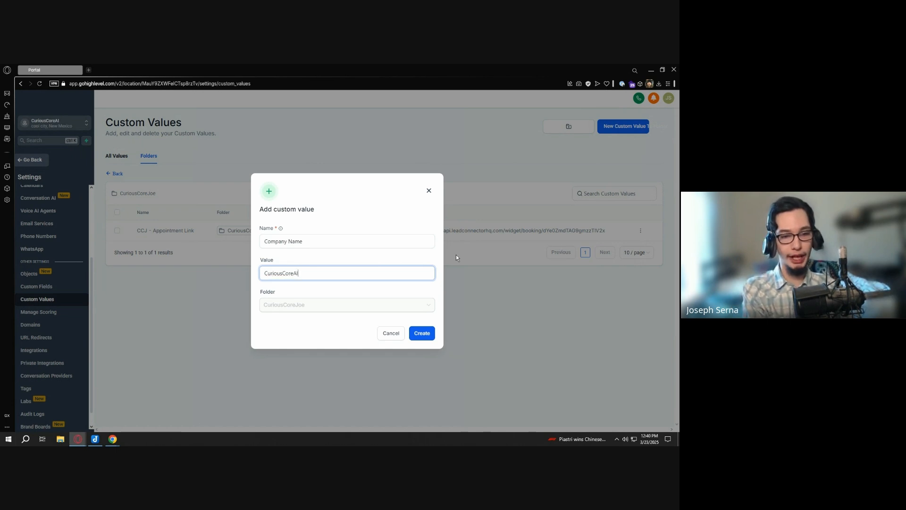
type("I")
key("BackSpace")
key("BackSpace")
type("Joe")
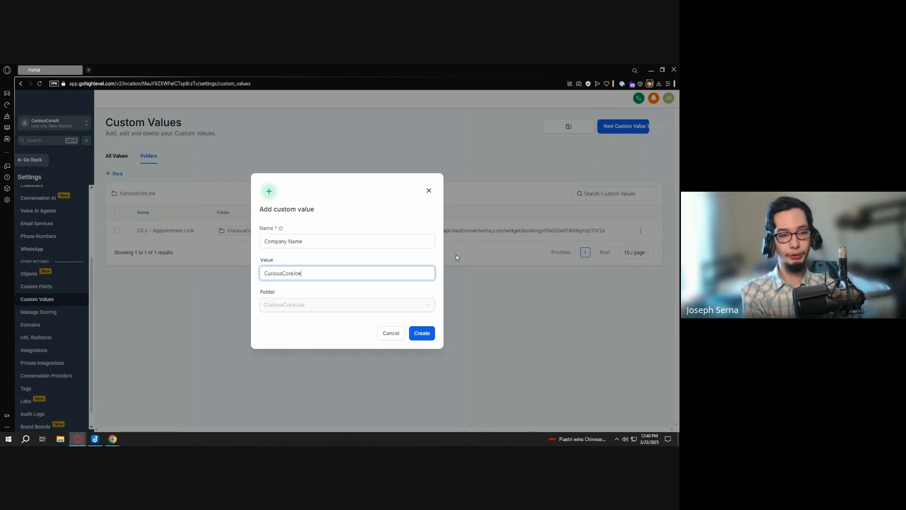
Extend the name to "CCJ - Company Name" and create the custom value
left_click(358, 245)
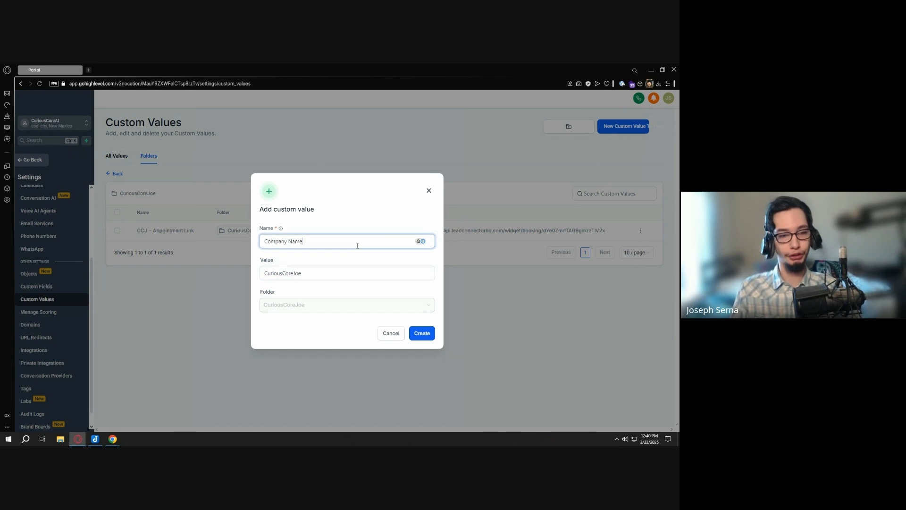
type("CCJ -")
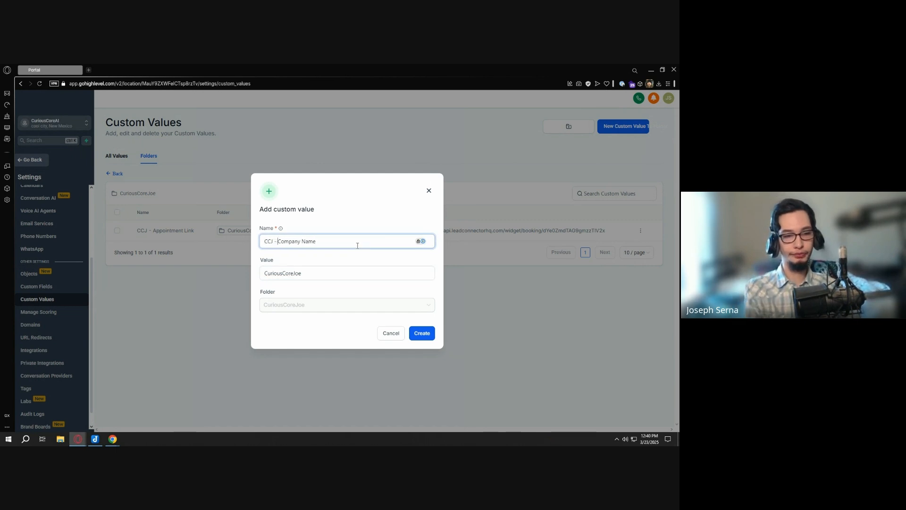
left_click(366, 271)
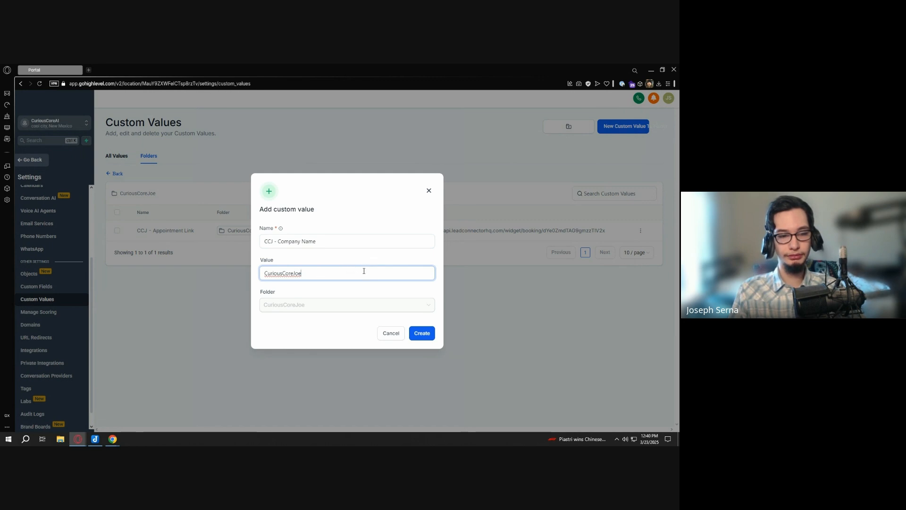
left_click(419, 335)
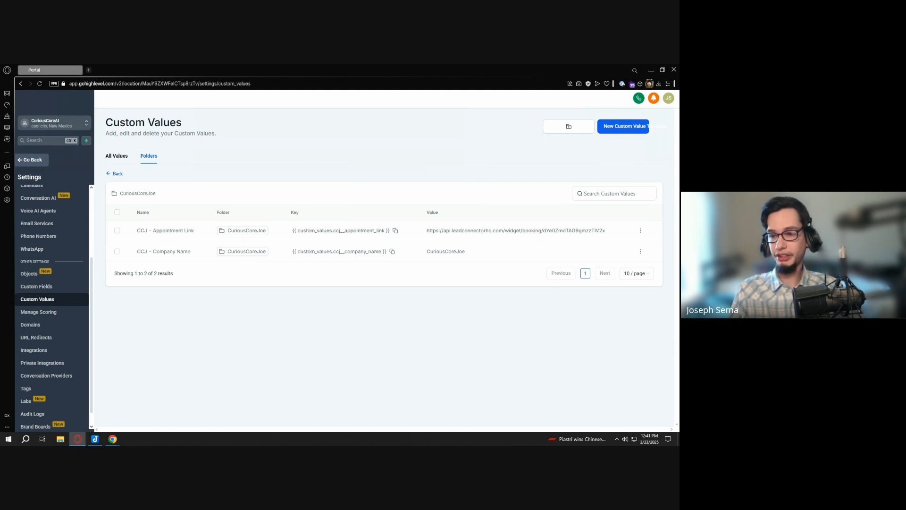
Open a File Explorer window, move it off this screen, and return to the custom values page
key("super+e")
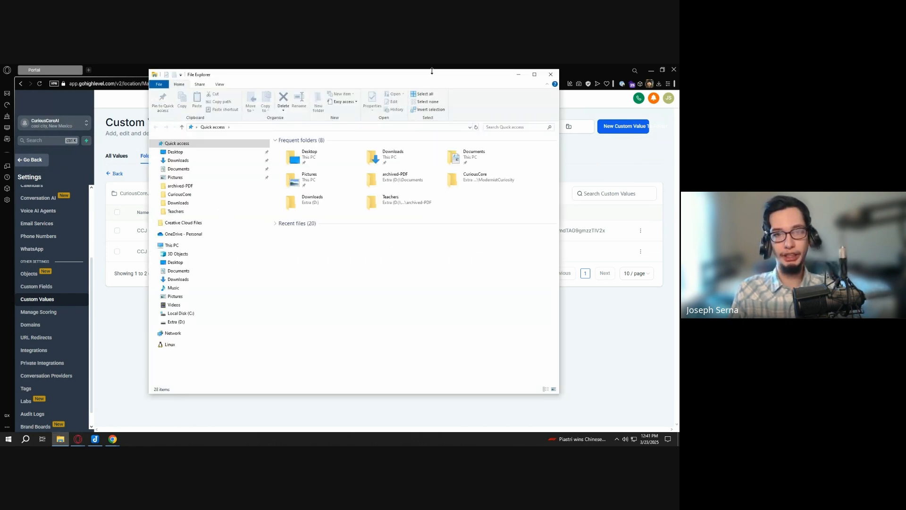
left_click_drag(431, 73, 905, 102)
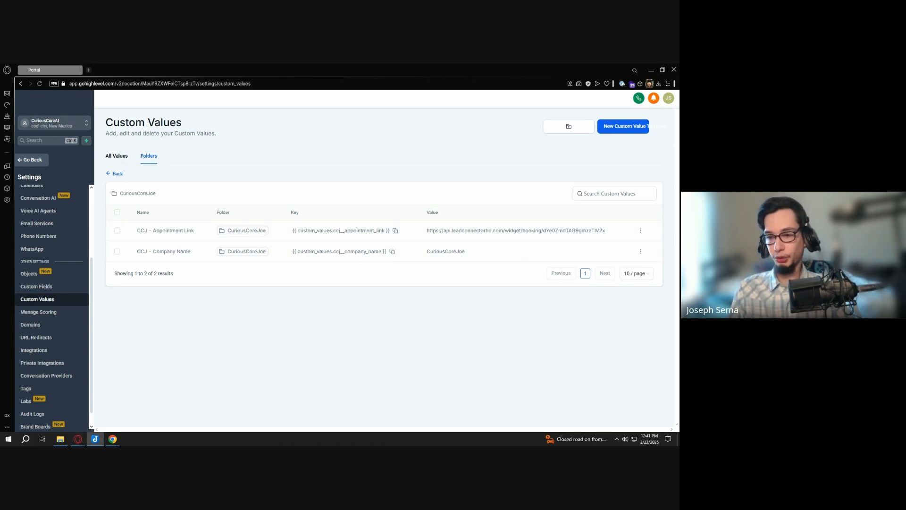
key("alt+Tab")
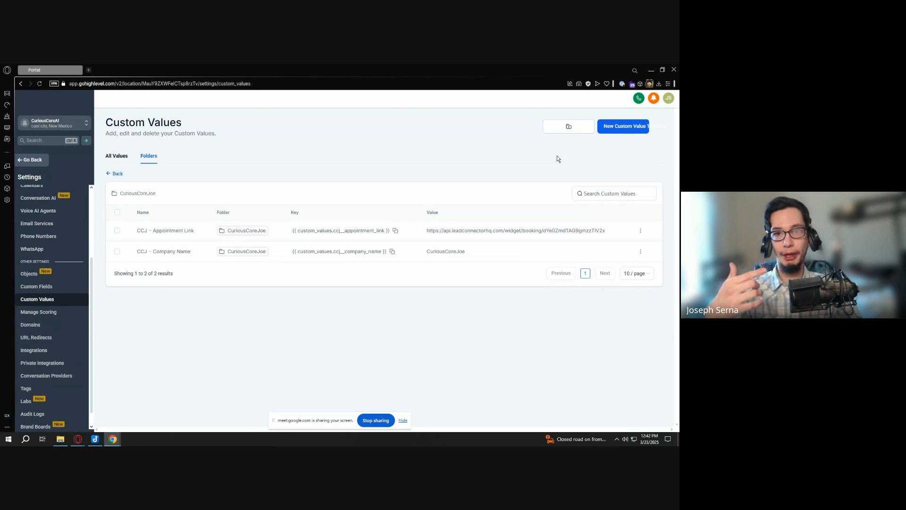
Start a third custom value in the CuriousCoreJoe folder and name it "CCJ - Knowledge Base"
left_click(627, 134)
left_click(387, 236)
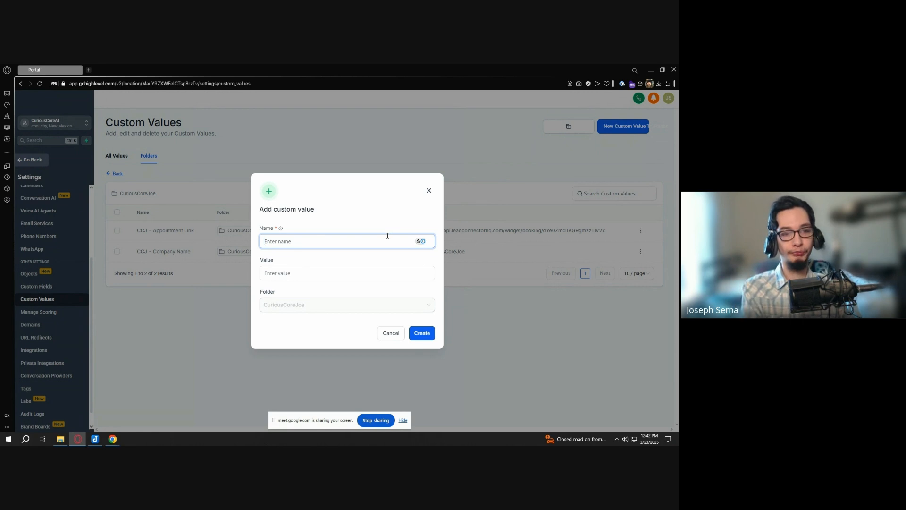
type("CCJ - Knowle")
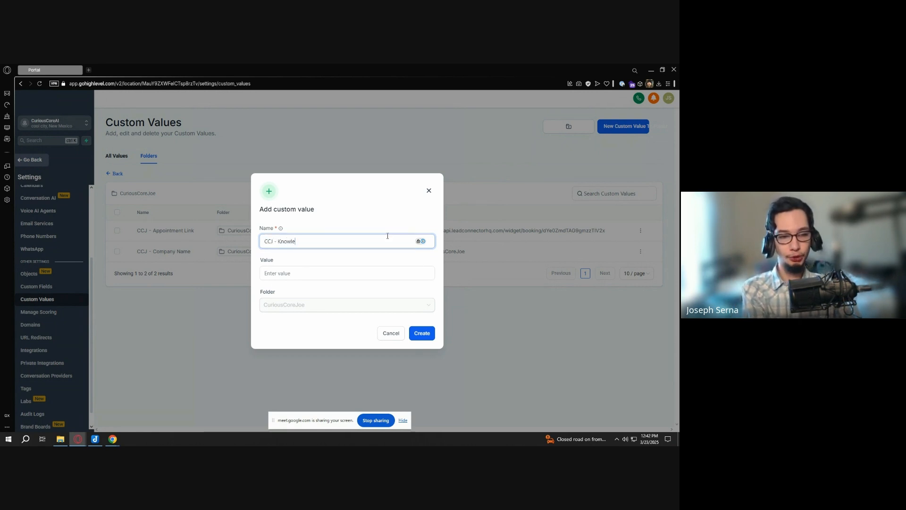
type("dge Base")
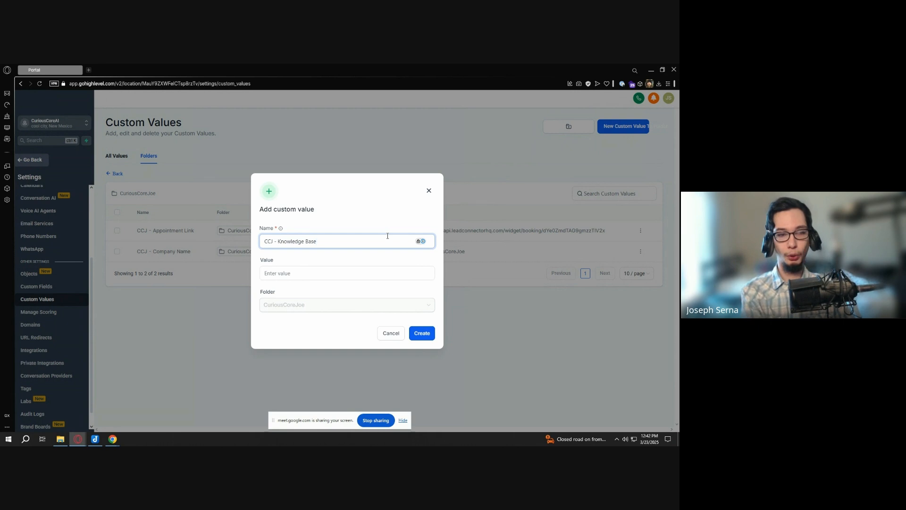
left_click(387, 236)
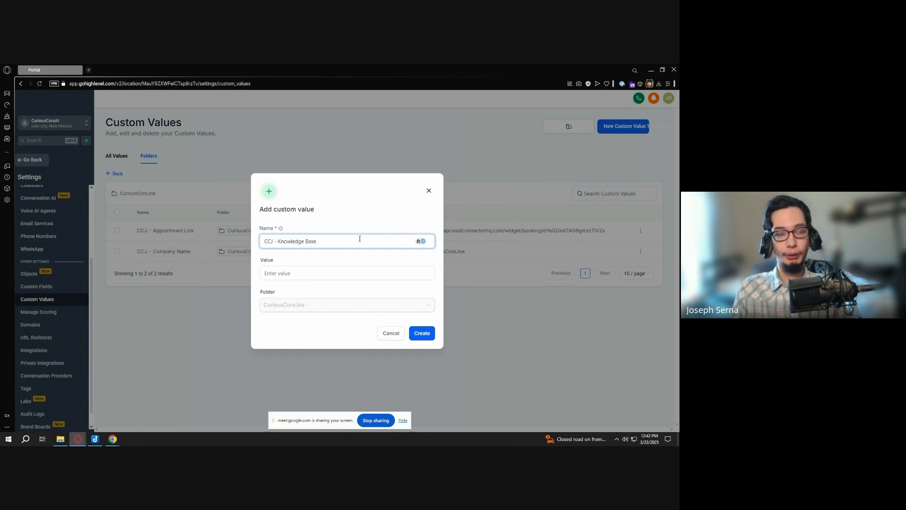
Set the Knowledge Base custom value's placeholder text to "Insert Company Info (for AI bot)"
left_click(363, 275)
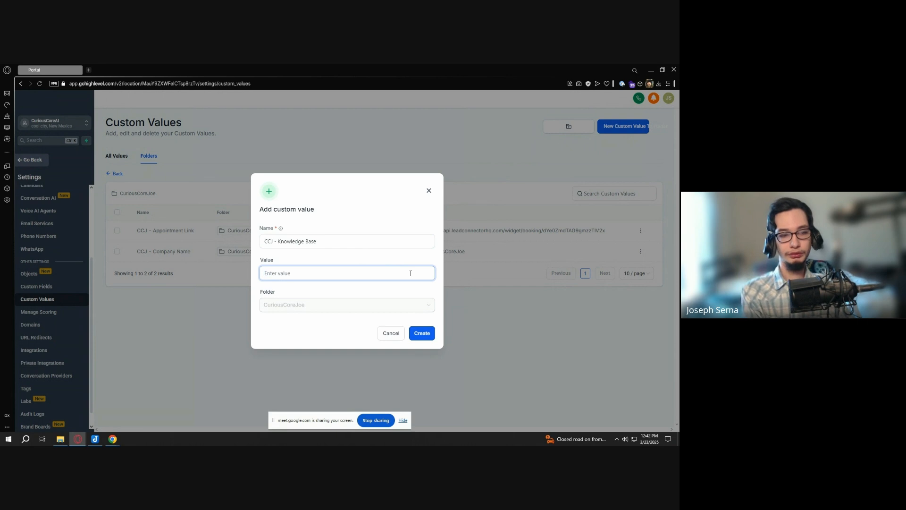
type("Inset")
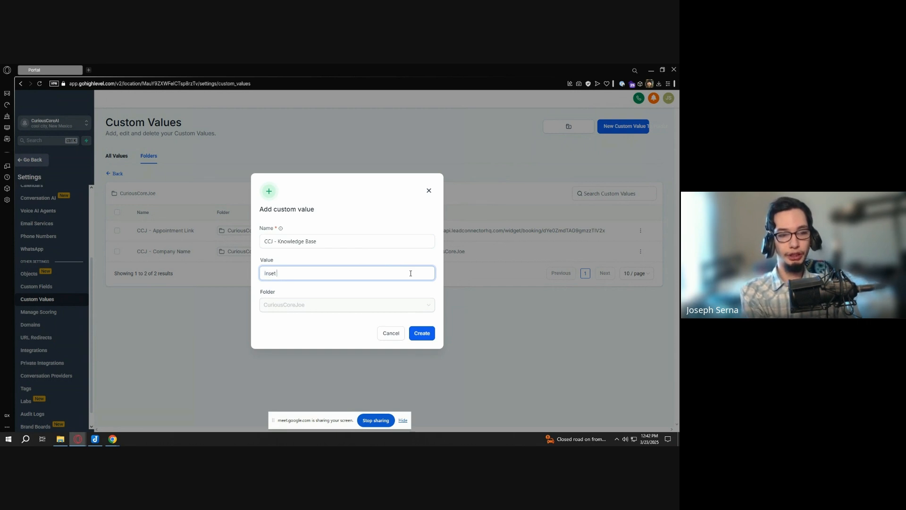
key("BackSpace")
key("BackSpace")
type("rt Compan")
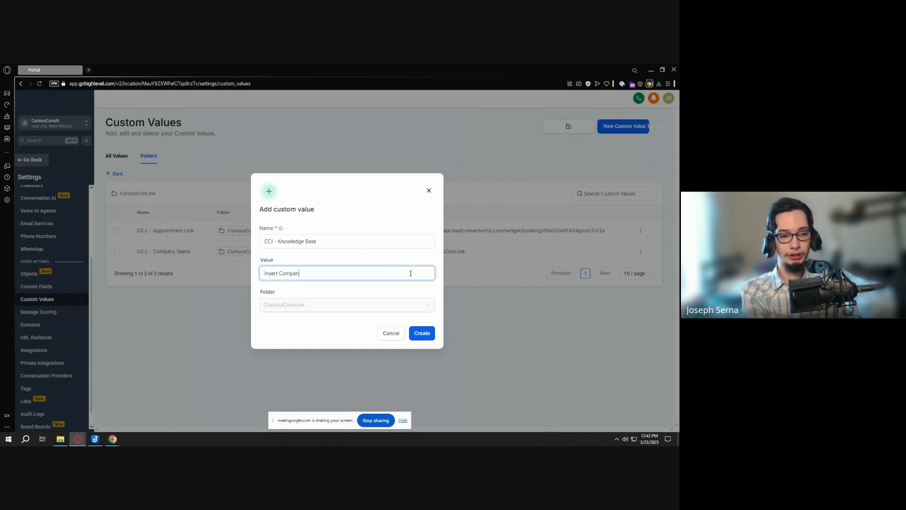
type("y Info (")
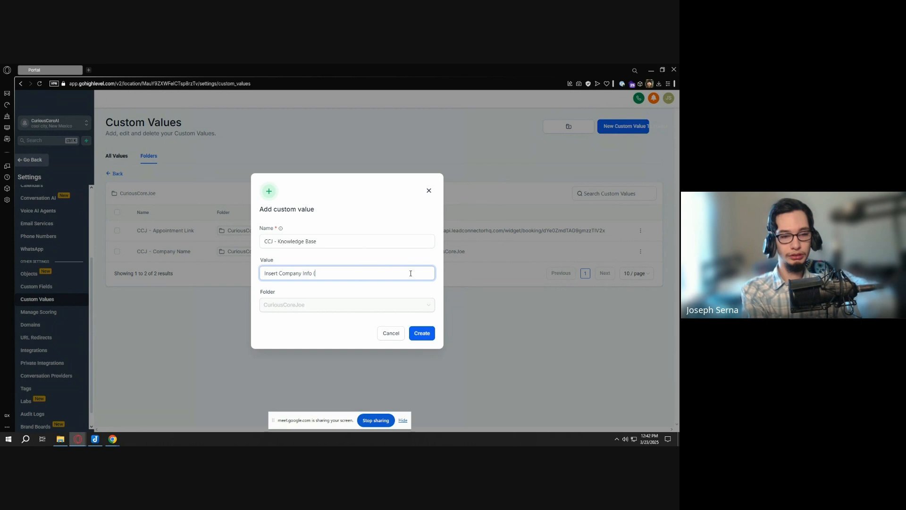
type("for AI bot)")
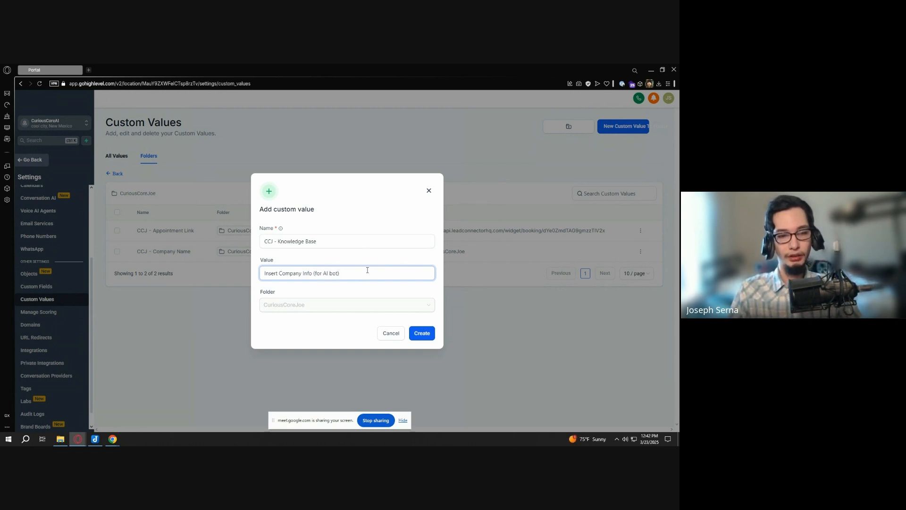
left_click_drag(367, 270, 247, 272)
left_click(347, 274)
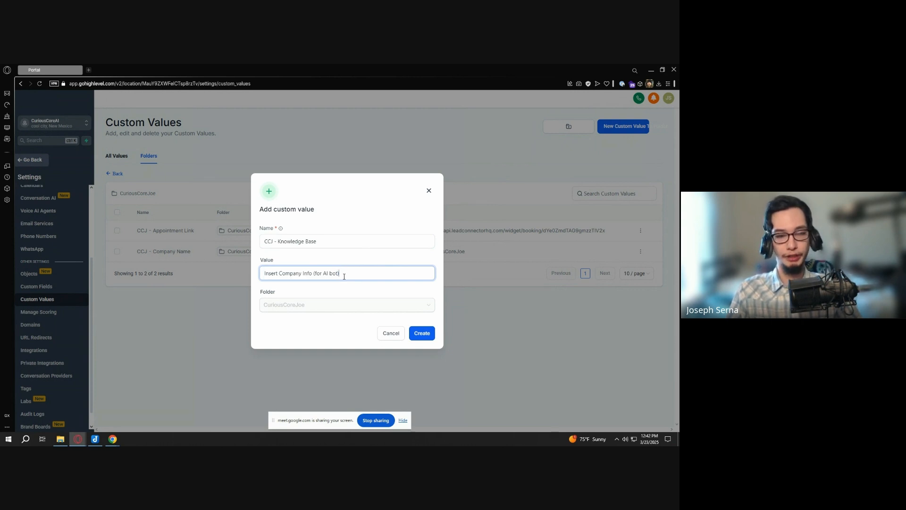
Replace the Knowledge Base placeholder with the copied CuriousCoreAI company description and create the custom value
left_click_drag(340, 275, 248, 276)
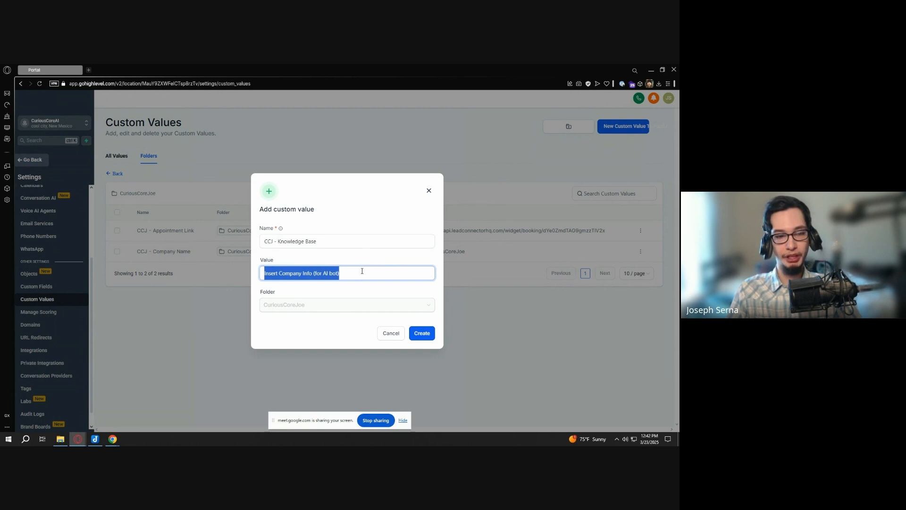
left_click_drag(356, 272, 255, 275)
triple_click(305, 272)
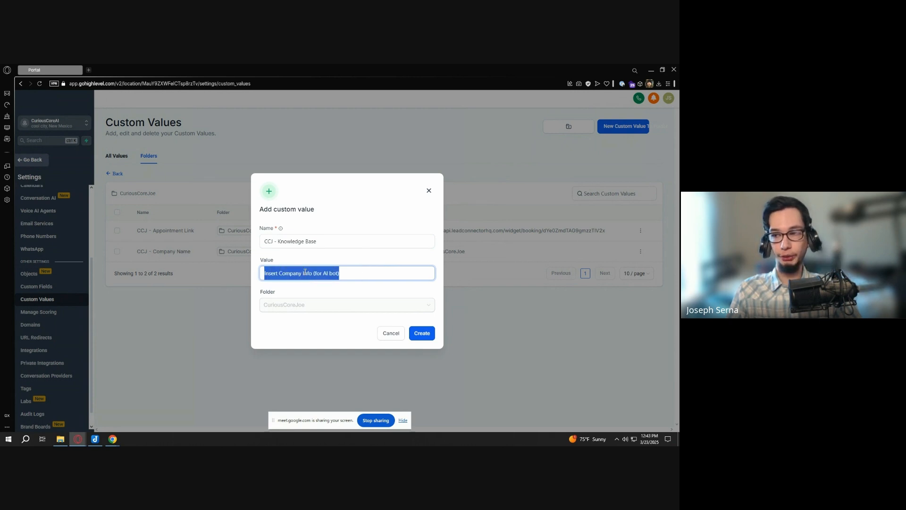
left_click_drag(382, 276, 238, 284)
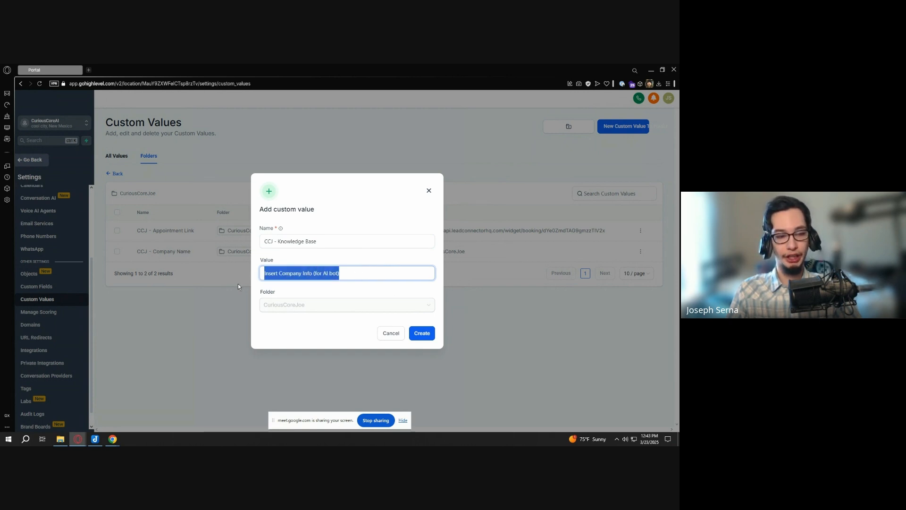
key("ctrl+v")
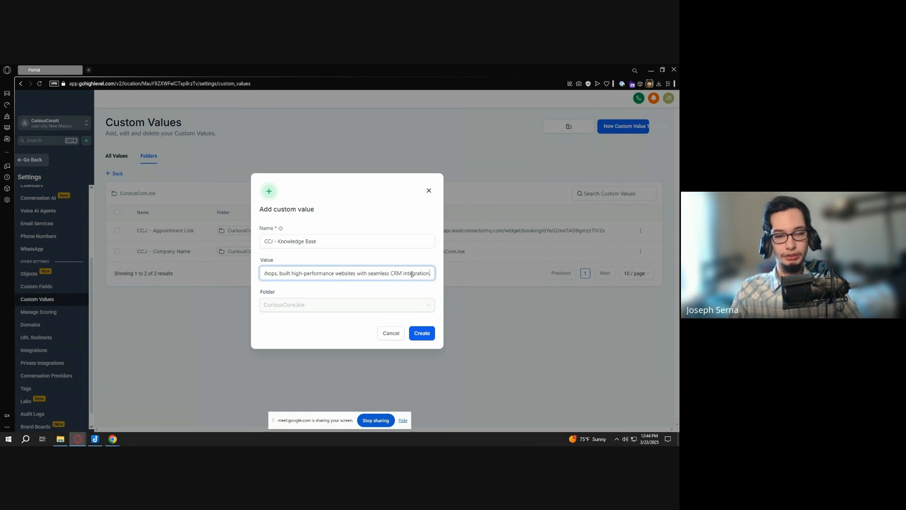
left_click_drag(412, 274, 251, 273)
left_click(426, 335)
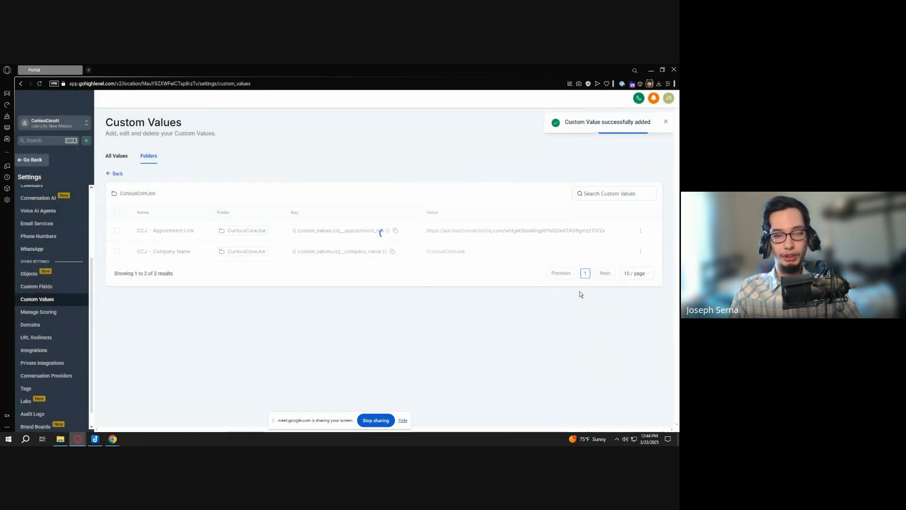
Review the full company description stored in the CCJ - Knowledge Base custom value
scroll(547, 282, "down", 2)
left_click_drag(424, 201, 577, 375)
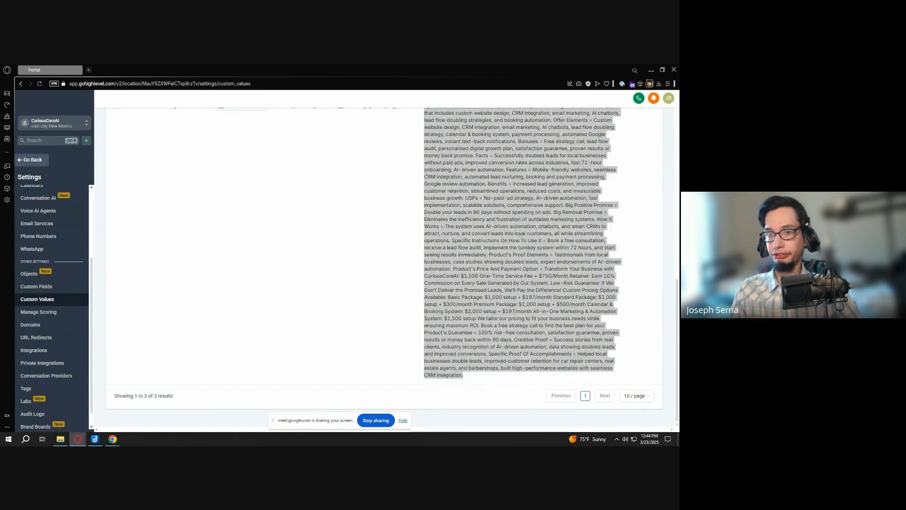
scroll(595, 222, "up", 10)
scroll(595, 222, "down", 3)
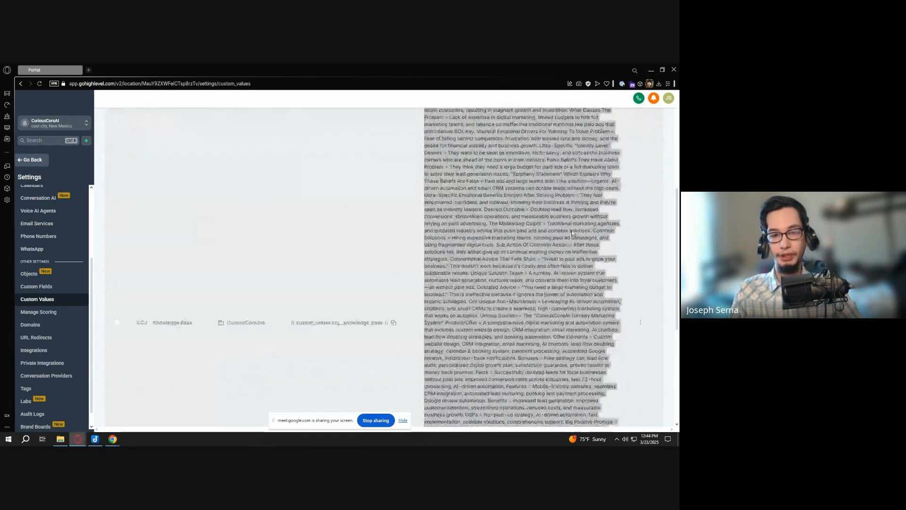
left_click(375, 255)
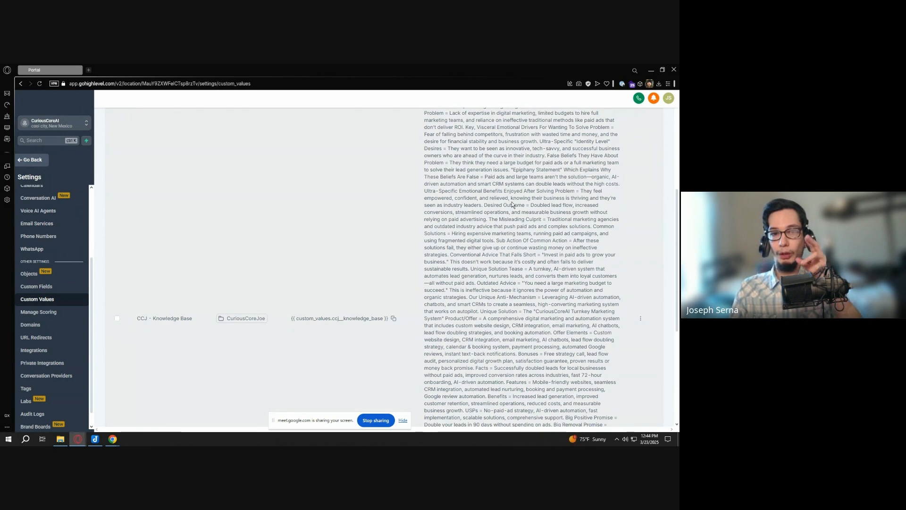
scroll(537, 176, "down", 1)
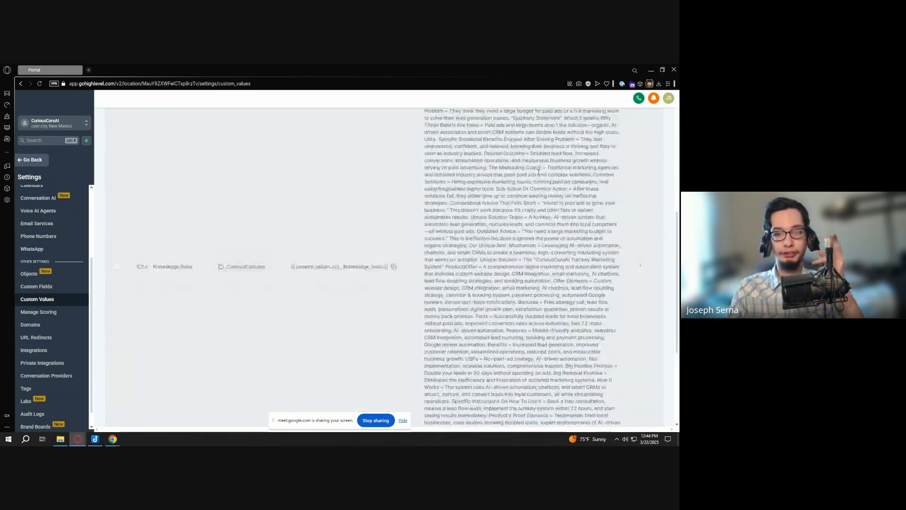
scroll(538, 172, "up", 3)
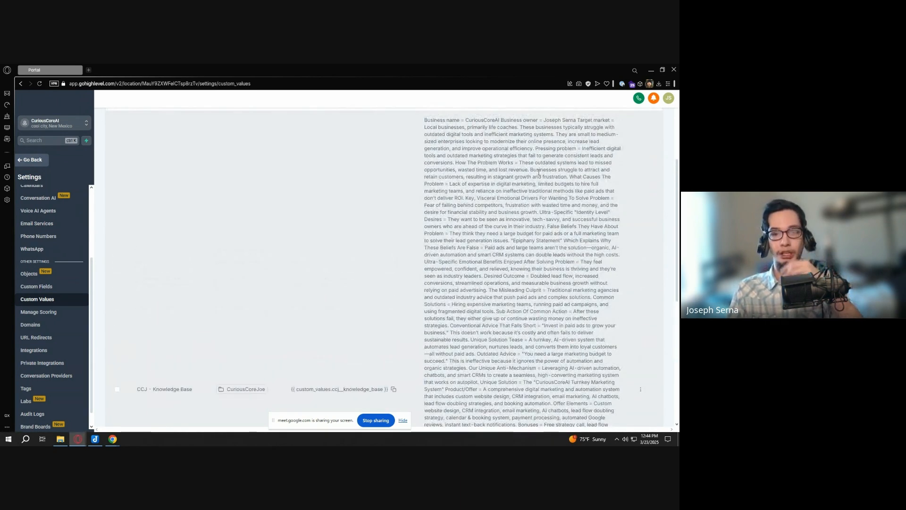
scroll(531, 175, "down", 1)
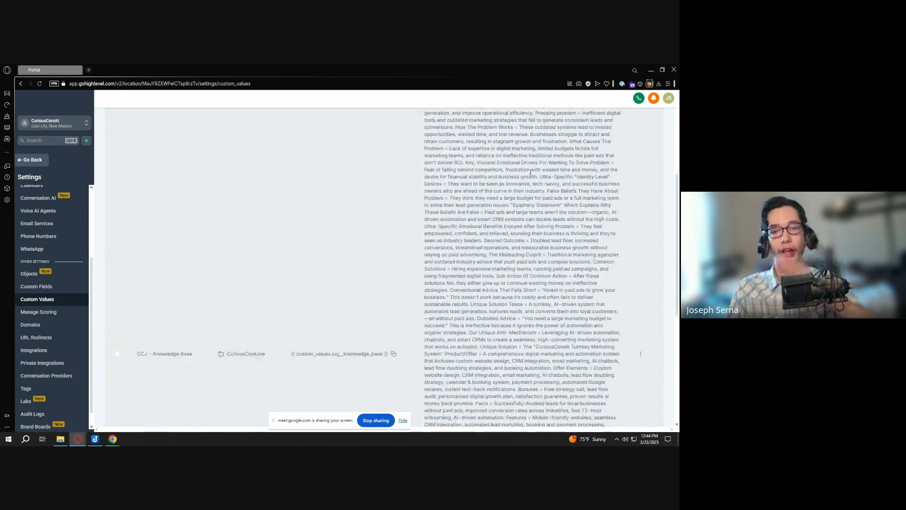
scroll(532, 175, "down", 1)
scroll(519, 174, "up", 2)
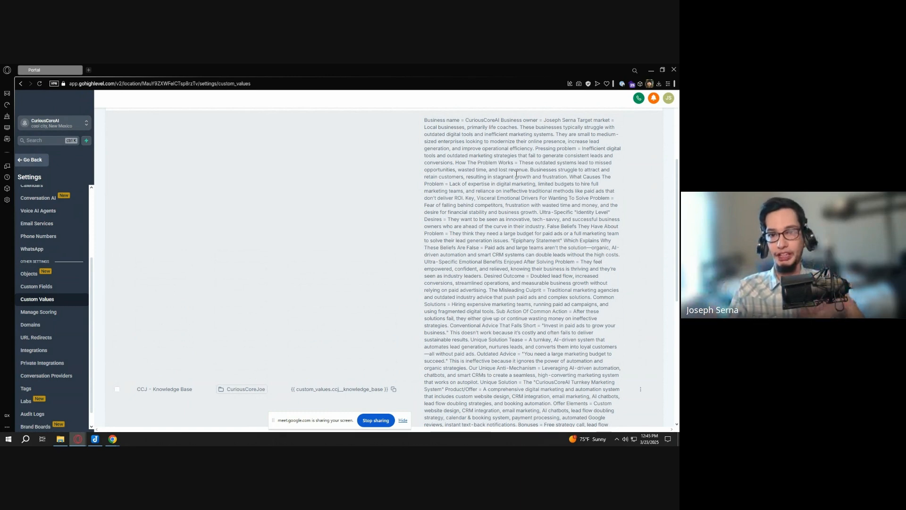
scroll(512, 192, "up", 3)
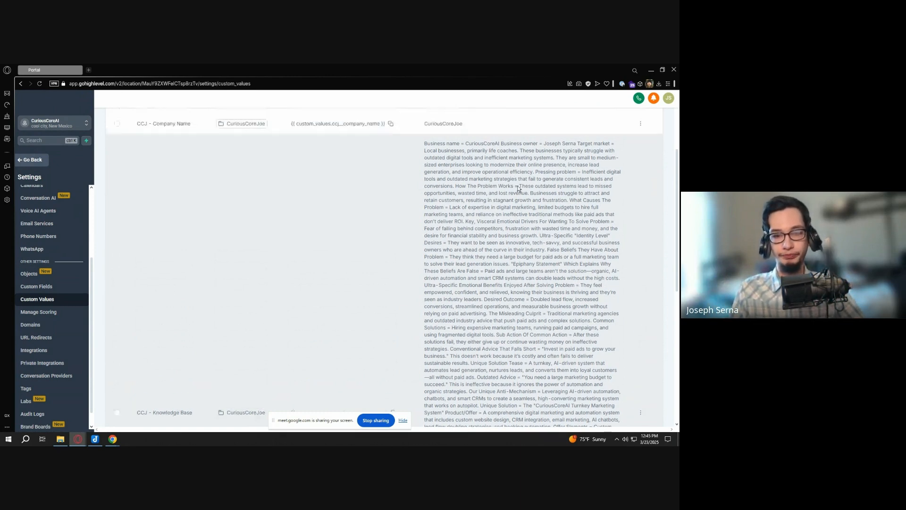
scroll(511, 191, "down", 5)
scroll(470, 236, "up", 3)
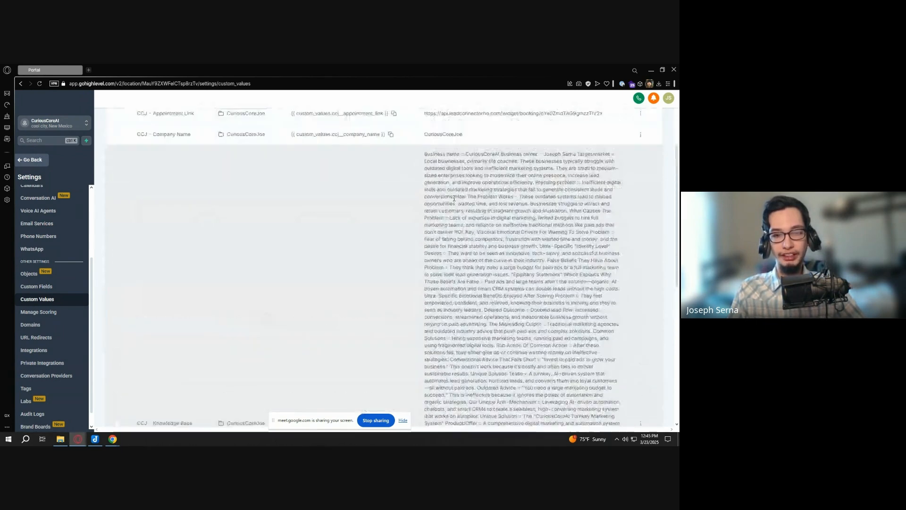
scroll(551, 271, "down", 4)
left_click_drag(425, 157, 614, 422)
scroll(447, 225, "up", 2)
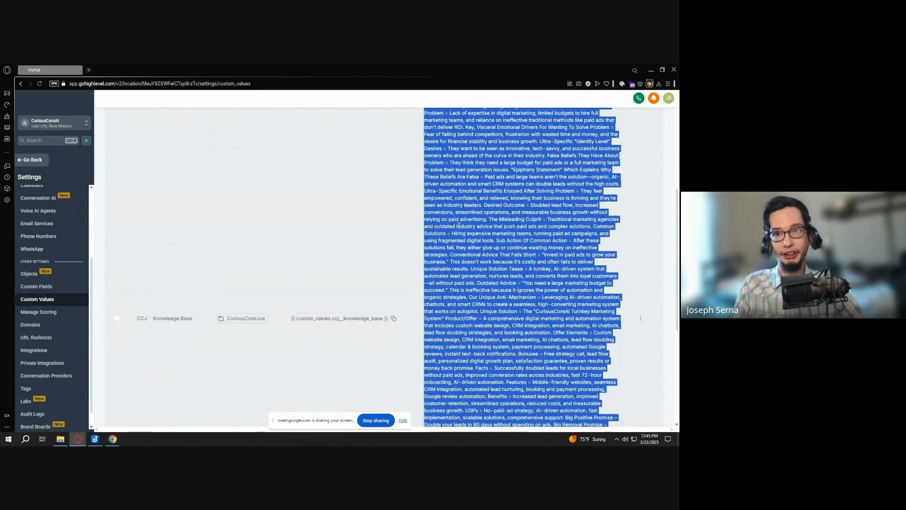
scroll(443, 222, "up", 2)
left_click(338, 186)
scroll(420, 206, "up", 3)
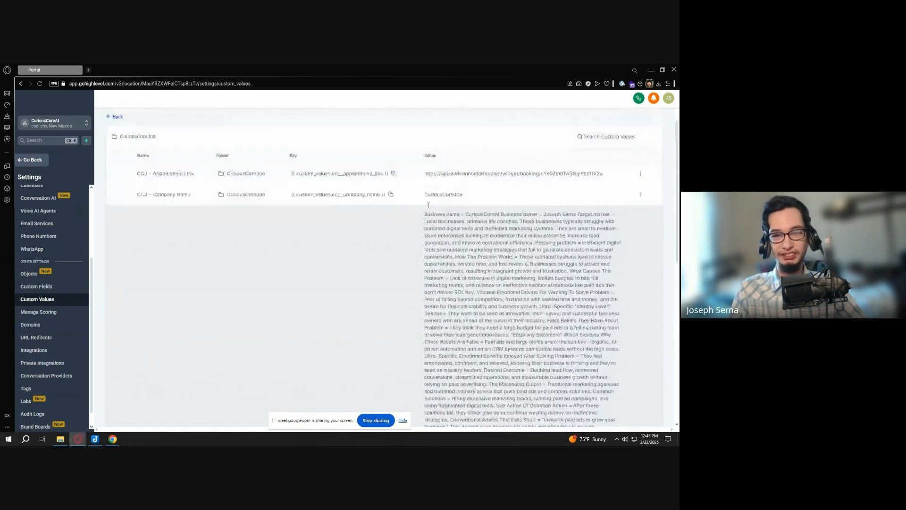
scroll(408, 226, "down", 7)
scroll(409, 228, "up", 1)
scroll(409, 228, "up", 6)
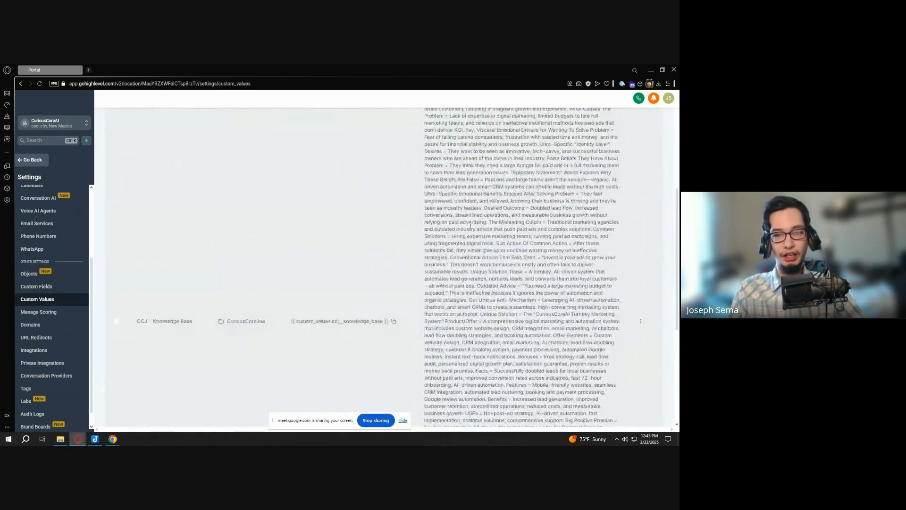
scroll(603, 168, "down", 5)
scroll(576, 231, "up", 5)
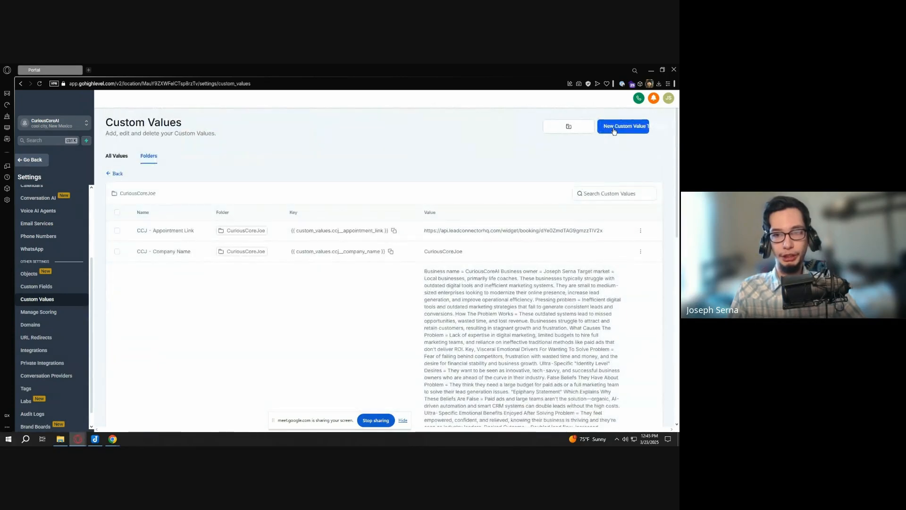
Start a fourth custom value in the CuriousCoreJoe folder and name it "CCJ - Phone Number"
left_click(614, 131)
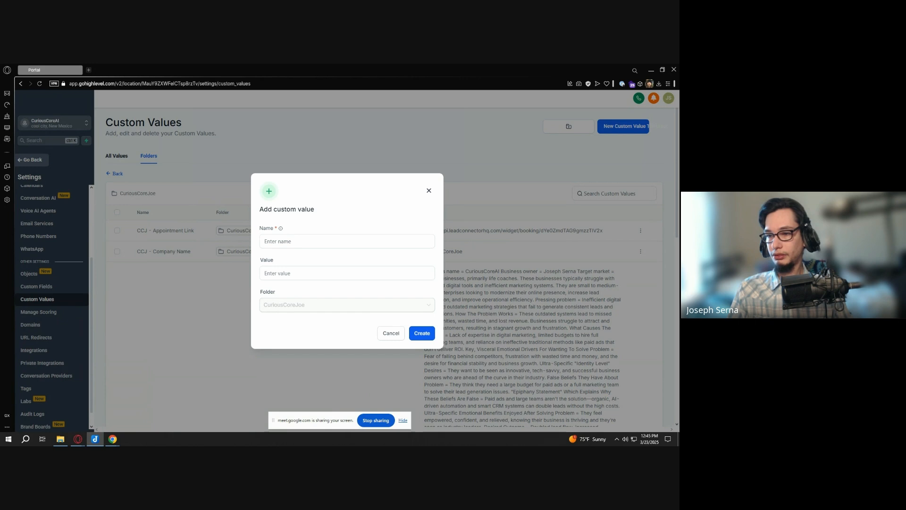
left_click(368, 236)
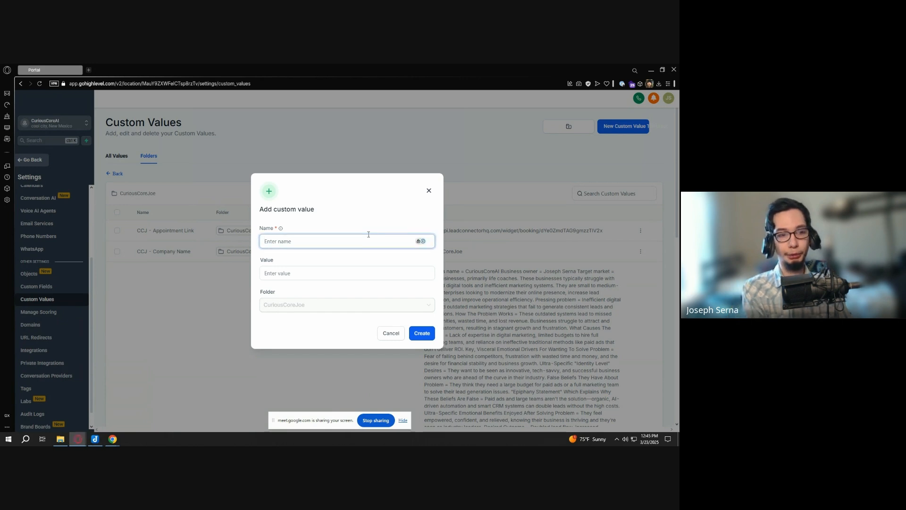
type("Phone Numb")
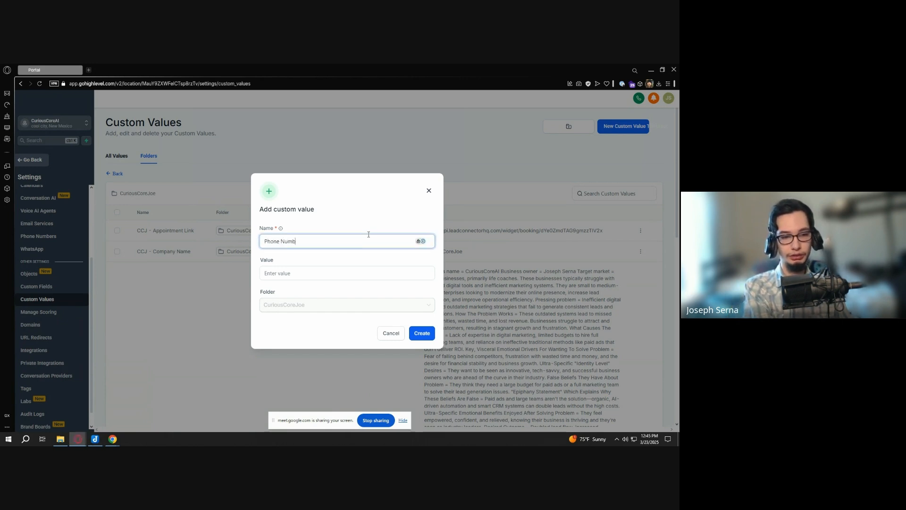
type("er")
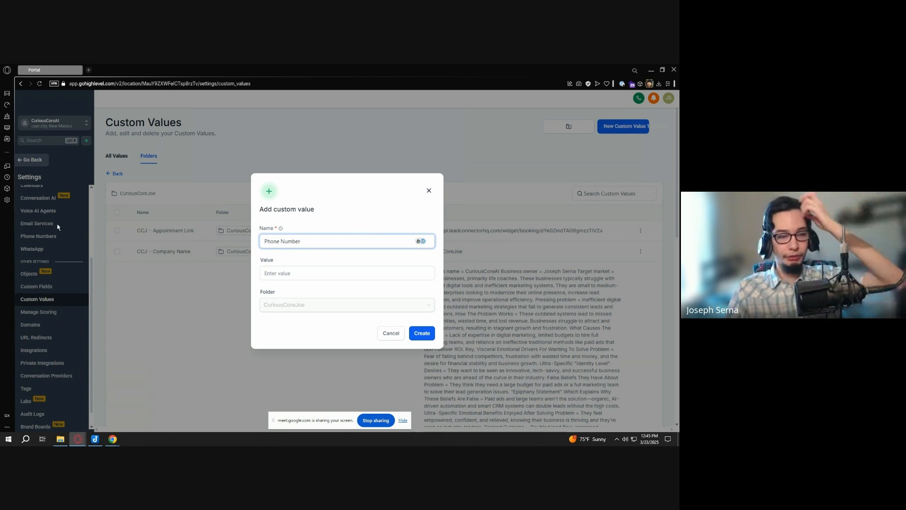
left_click(326, 274)
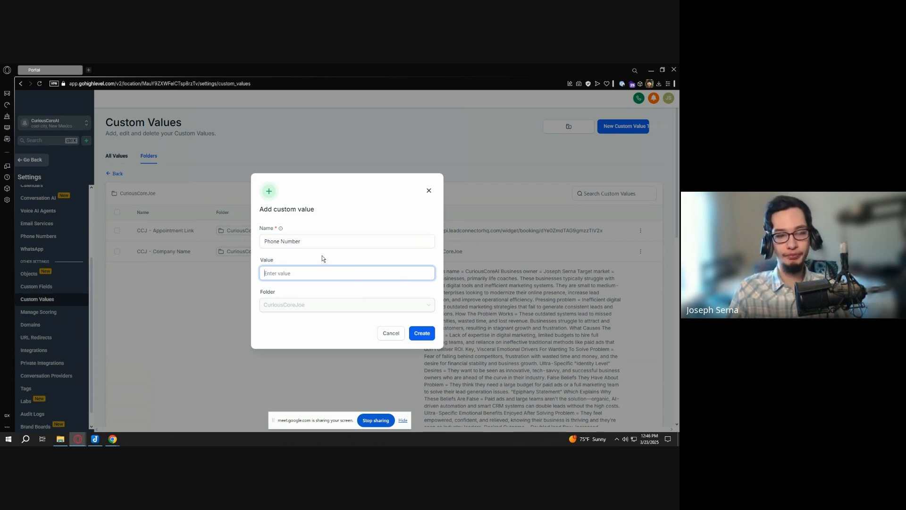
left_click(325, 240)
key("Home")
type("CCJ ")
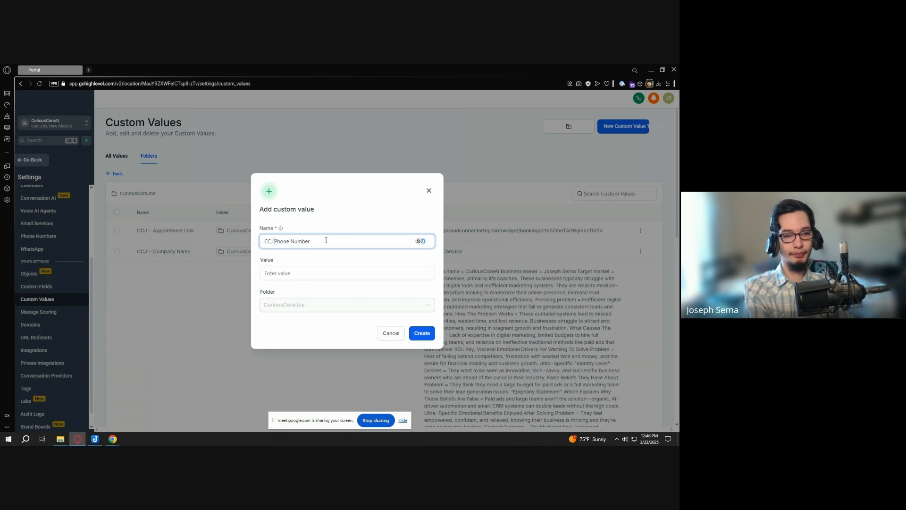
type("-")
Enter 11111 as the Phone Number custom value's placeholder and create it
left_click(367, 268)
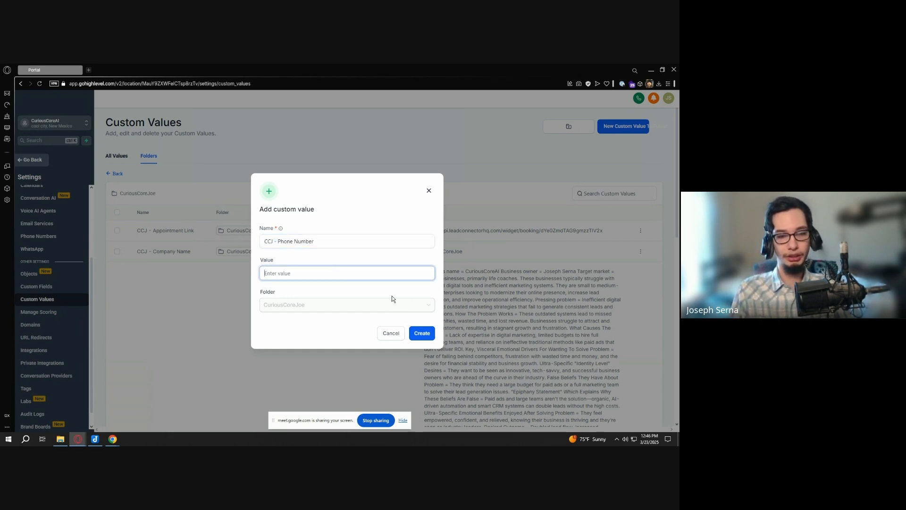
type("11111")
left_click(423, 330)
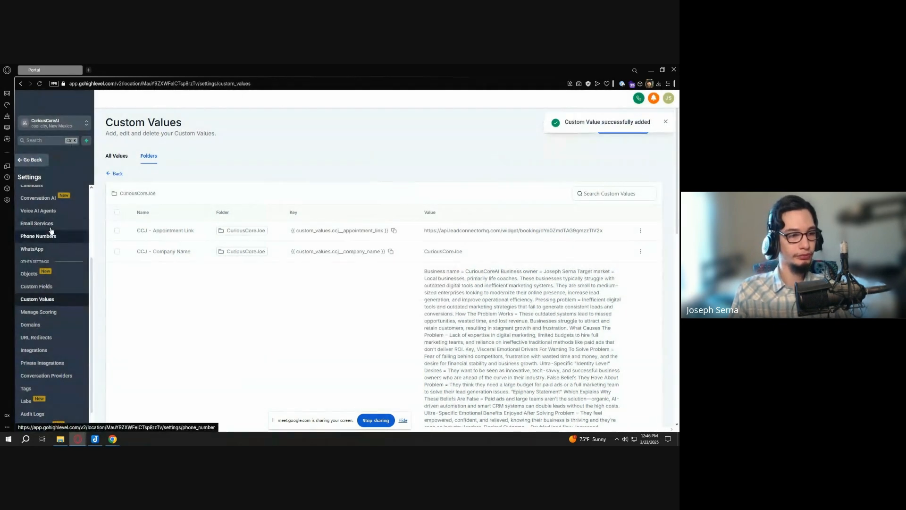
Open the Phone Numbers settings and check the verification status of the default toll-free number
left_click(52, 231)
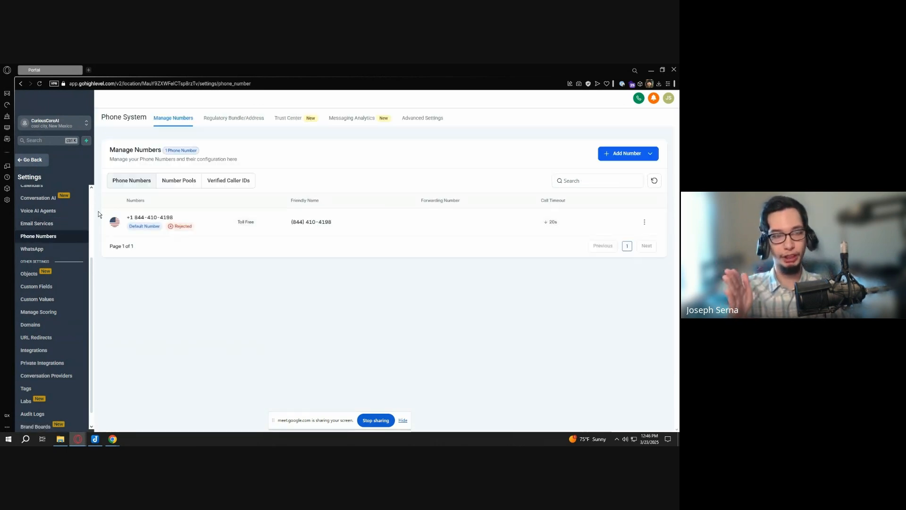
mouse_move(179, 231)
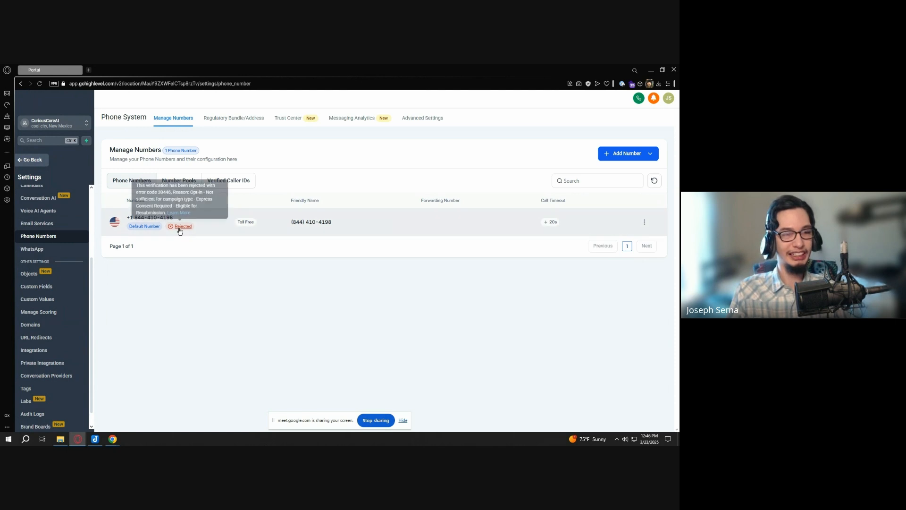
scroll(66, 241, "up", 1)
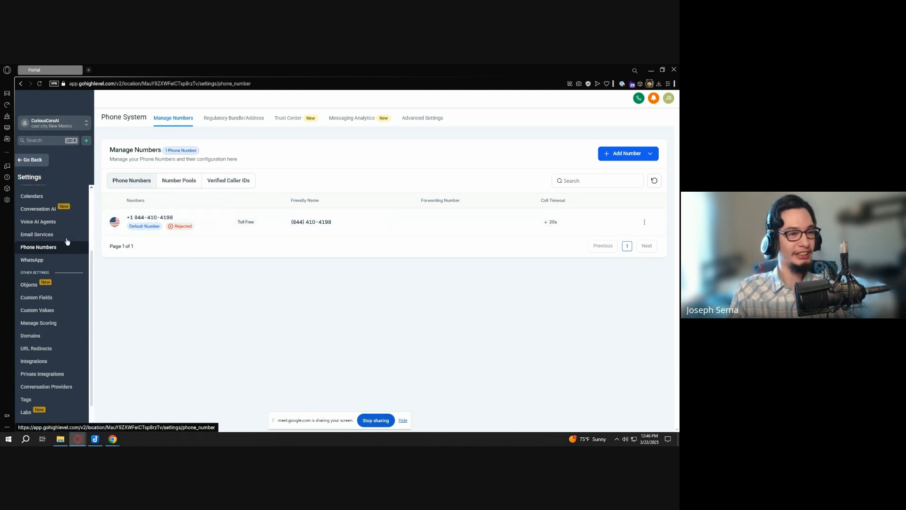
scroll(65, 250, "down", 1)
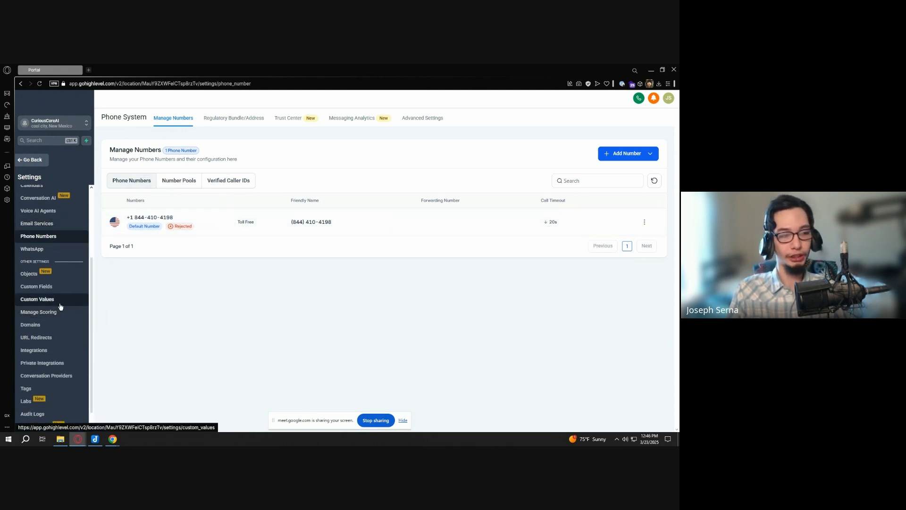
Select the friendly name of the toll-free number in the managed numbers list
left_click(60, 306)
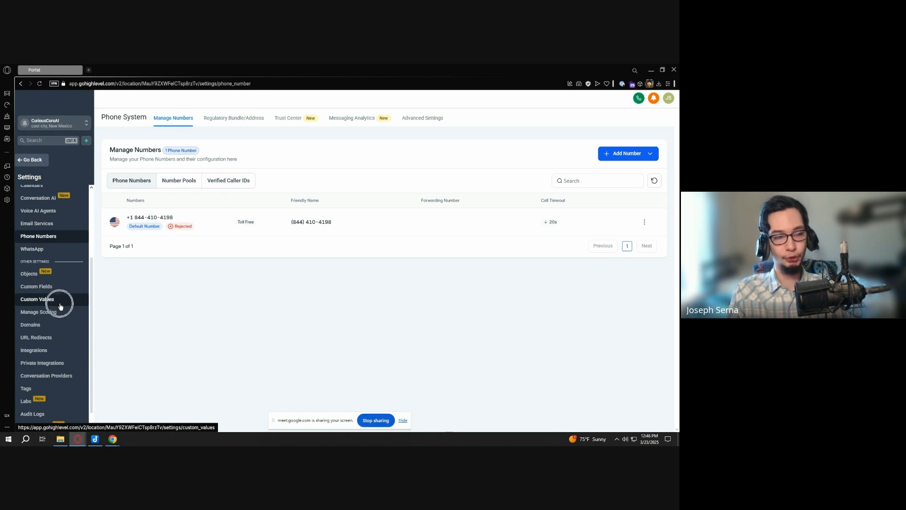
left_click(60, 237)
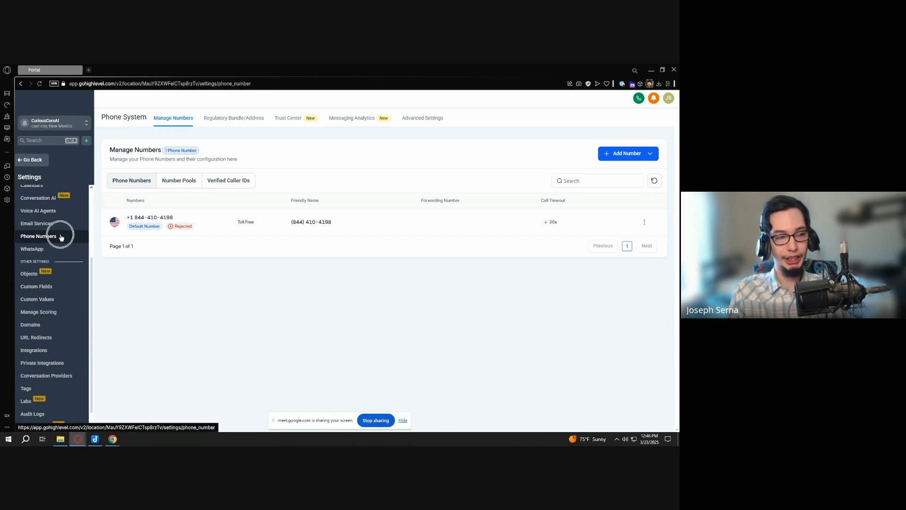
left_click(46, 238)
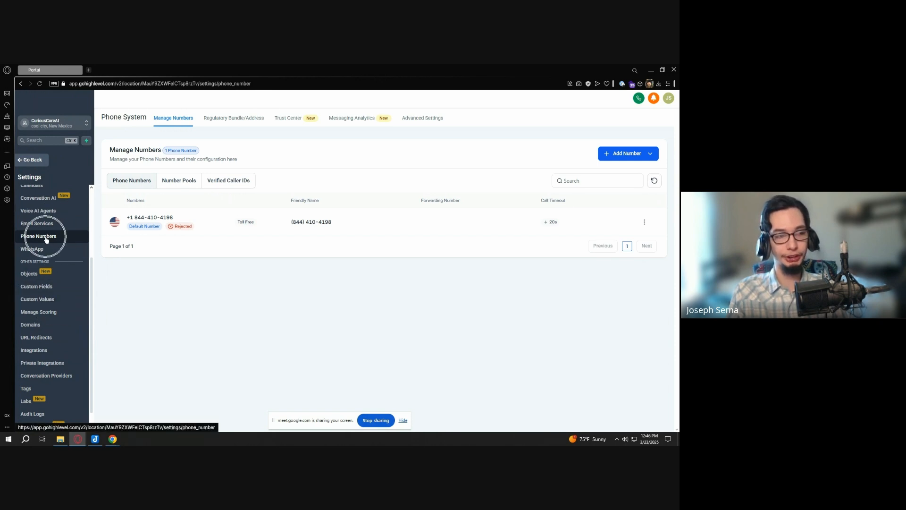
left_click(645, 222)
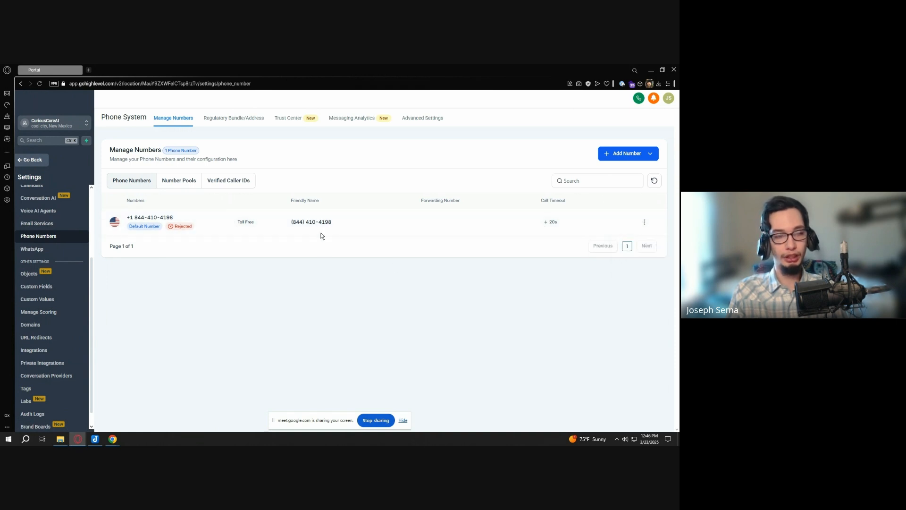
left_click_drag(332, 222, 302, 222)
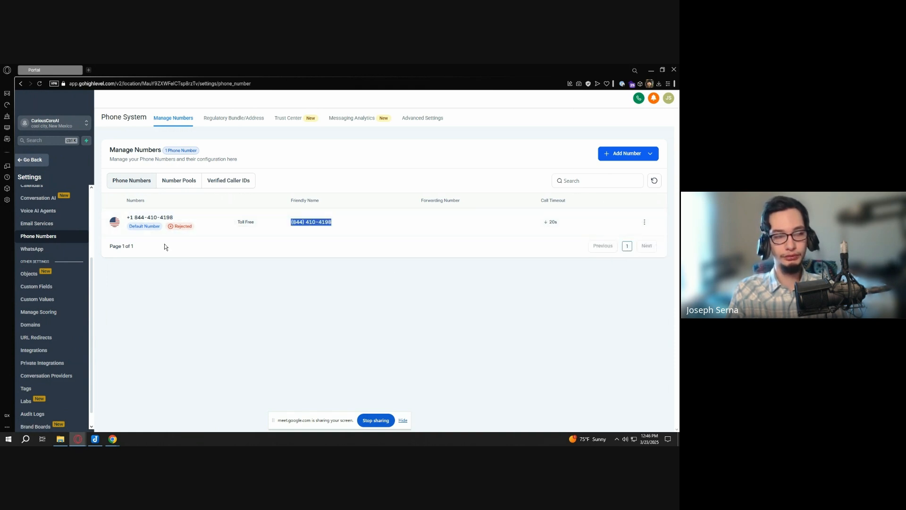
Copy the default toll-free number from the managed numbers list and open the Custom Values settings
left_click_drag(174, 218, 116, 220)
key("ctrl+c")
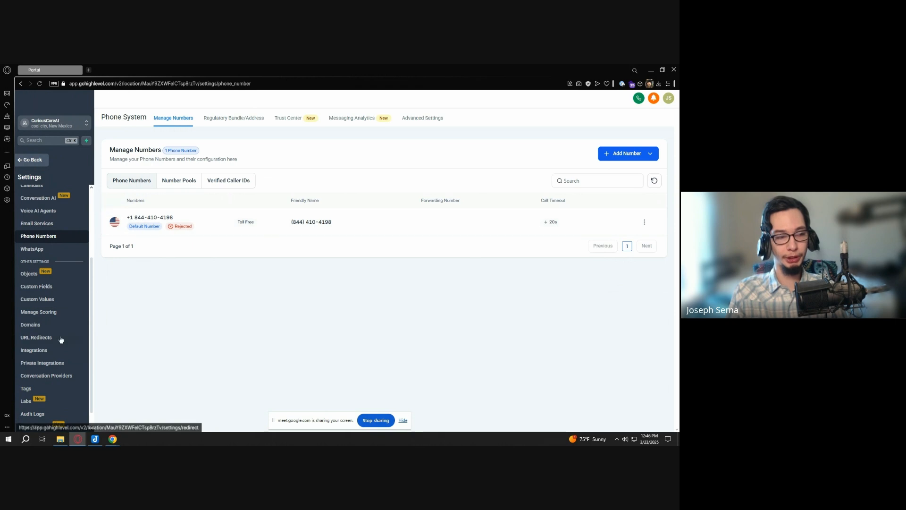
scroll(55, 297, "down", 1)
left_click(71, 282)
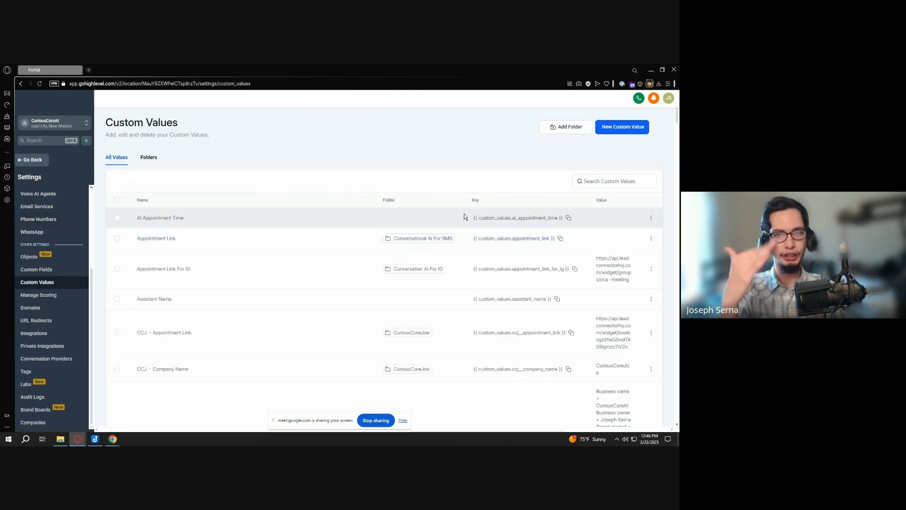
scroll(444, 209, "down", 2)
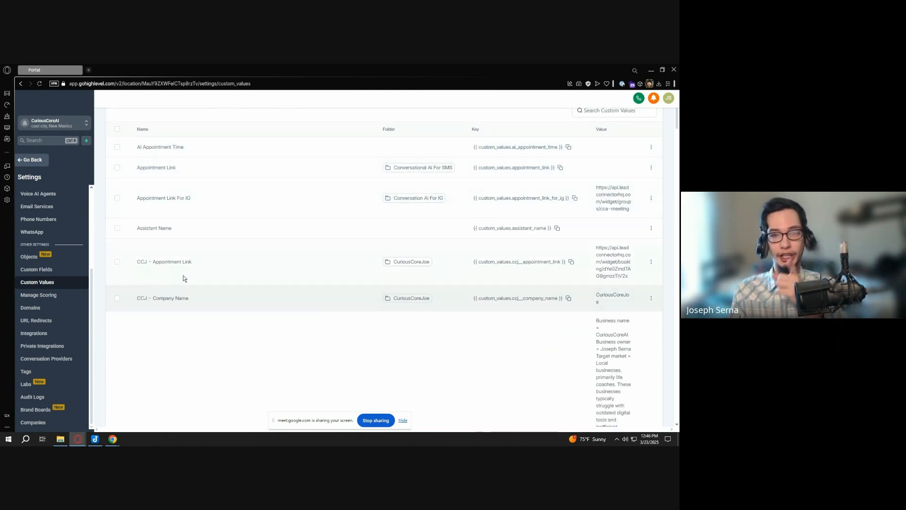
scroll(227, 268, "up", 2)
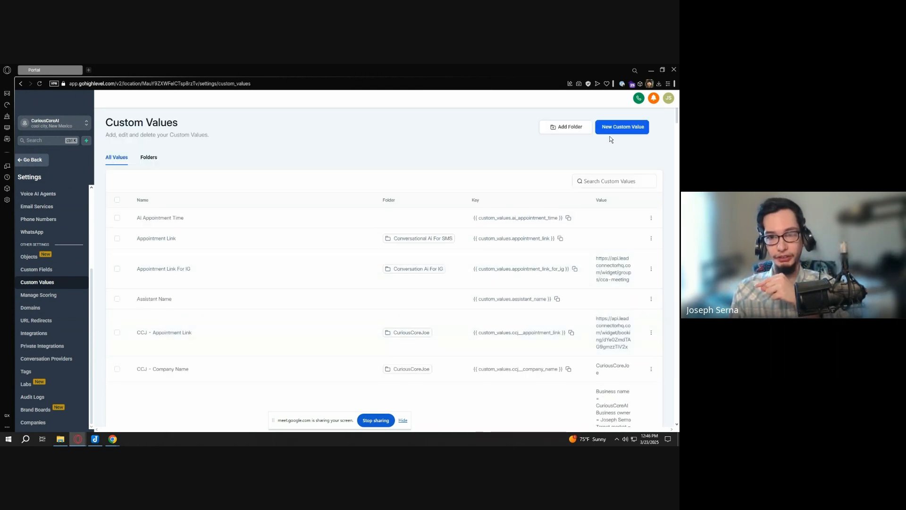
scroll(595, 184, "down", 2)
scroll(593, 189, "up", 2)
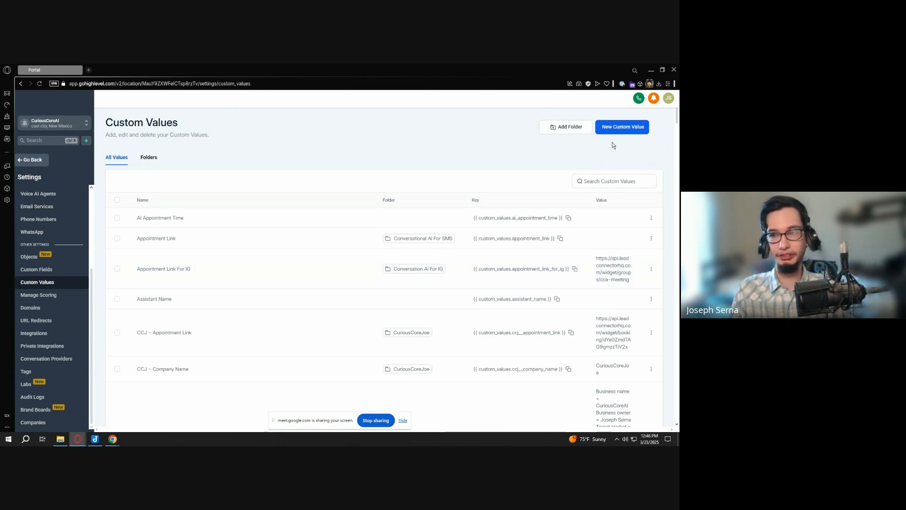
left_click(623, 127)
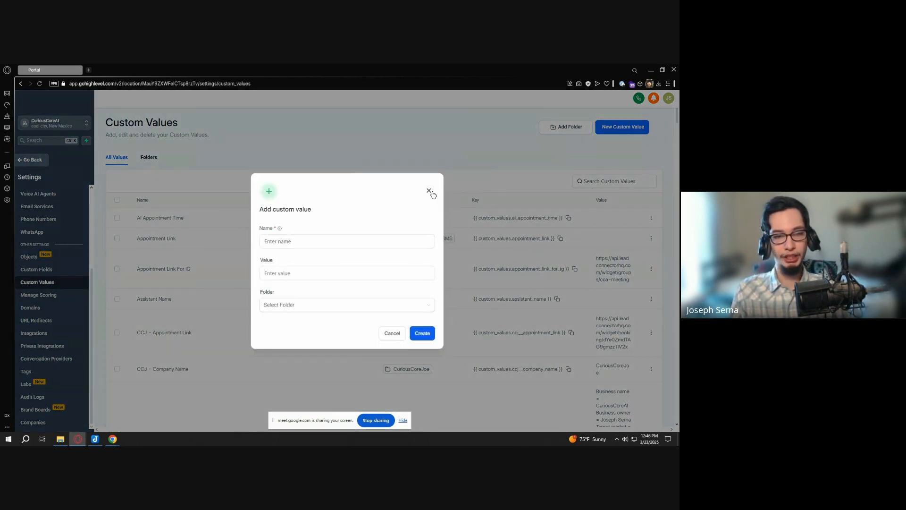
left_click(429, 191)
Replace the placeholder in the "CCJ - Phone Number" custom value with the copied toll-free number and save the update
scroll(565, 262, "down", 4)
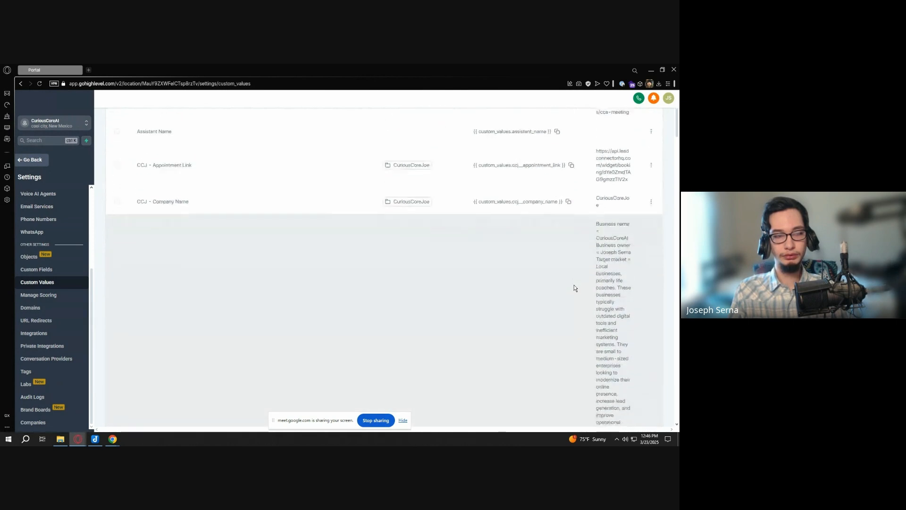
scroll(574, 288, "down", 5)
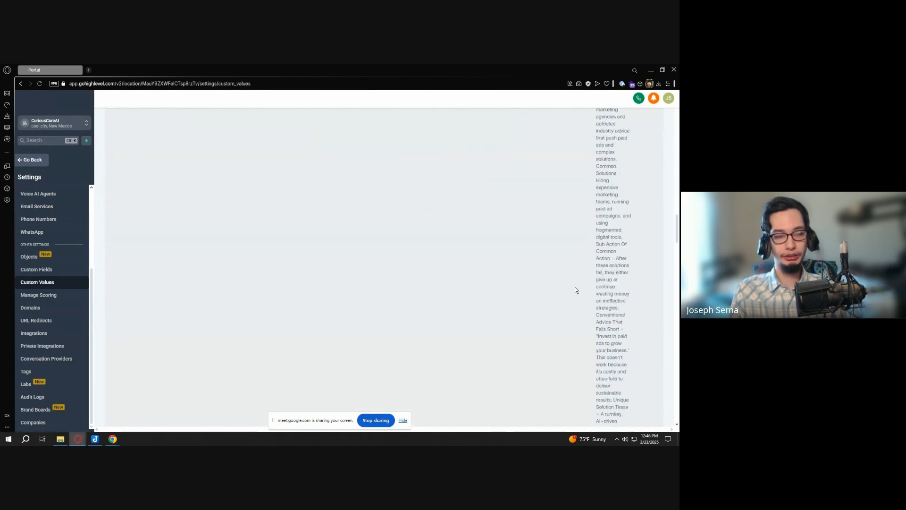
scroll(575, 287, "down", 5)
left_click_drag(676, 256, 667, 432)
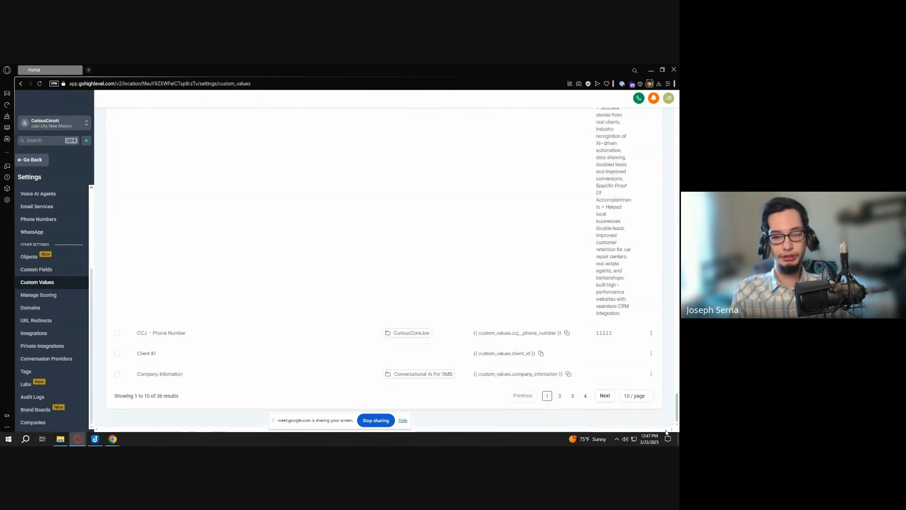
left_click(651, 333)
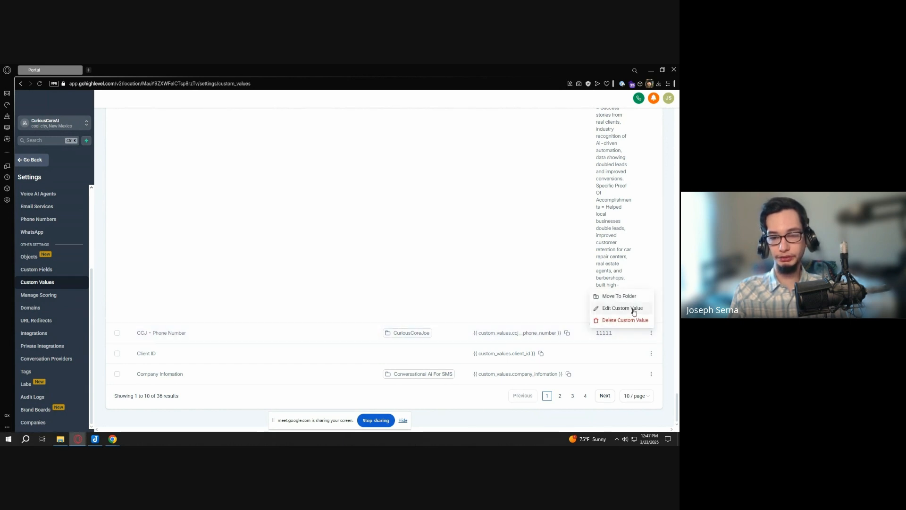
left_click(606, 309)
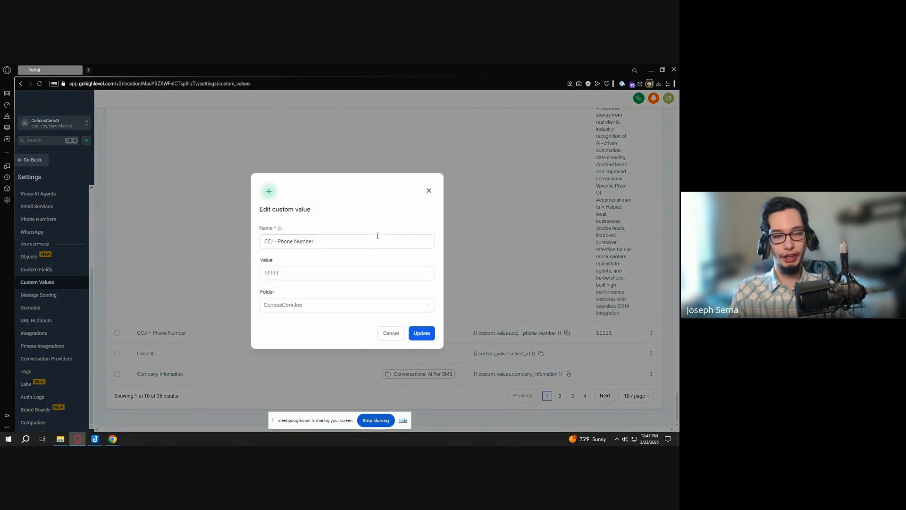
left_click(363, 270)
key("ctrl+a")
key("ctrl+v")
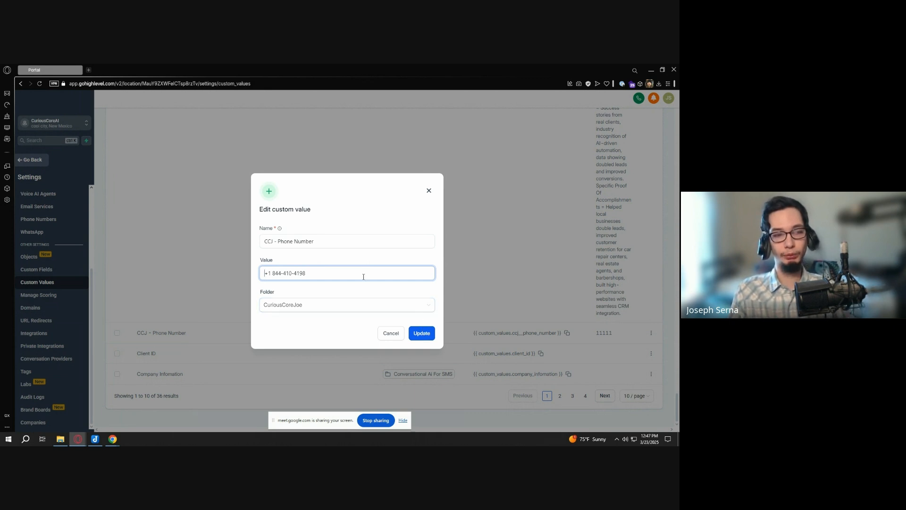
triple_click(329, 277)
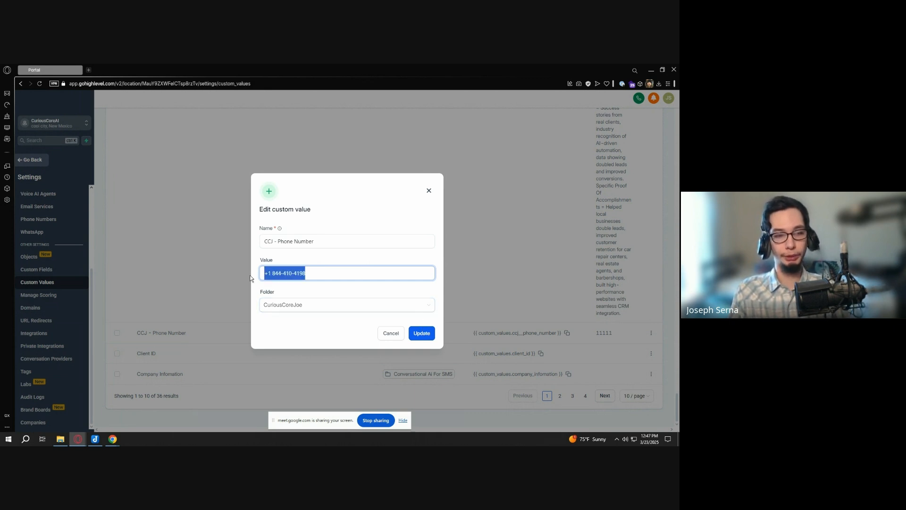
left_click(331, 243)
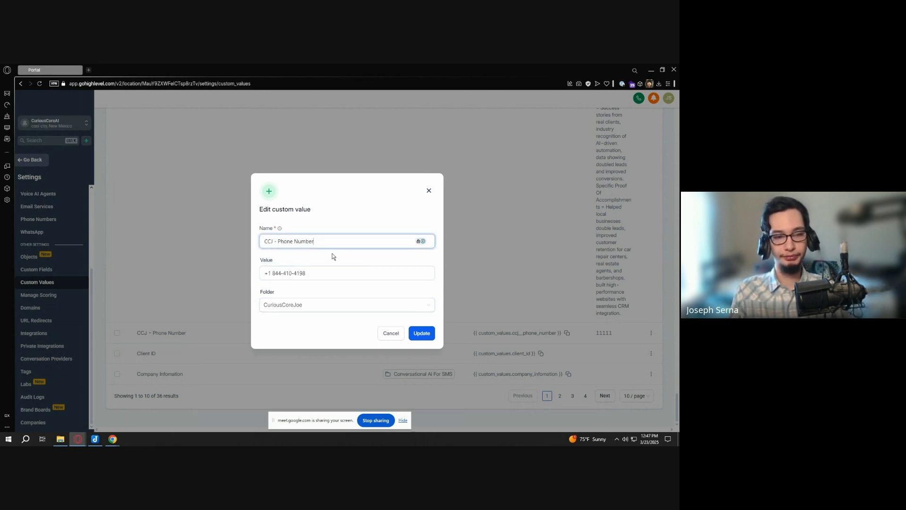
left_click(430, 334)
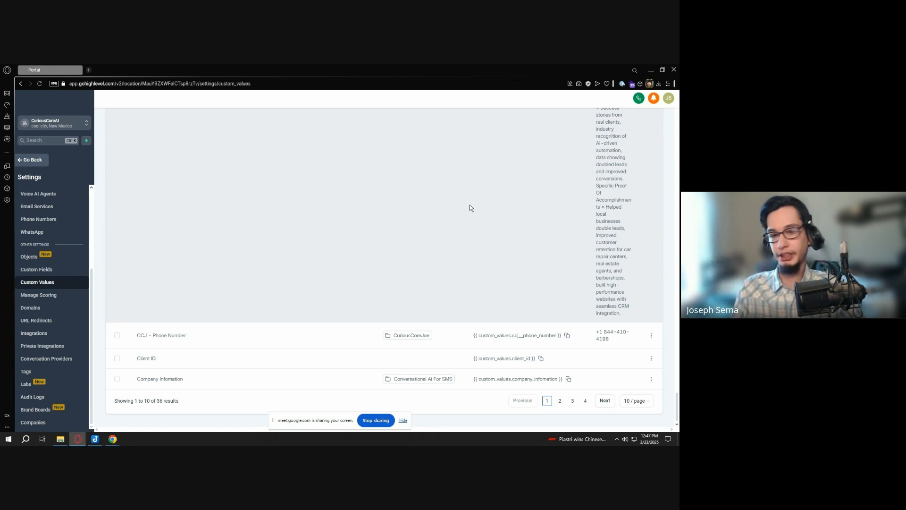
Review the CCJ entries in the custom values list from the phone number up to the appointment link
scroll(438, 231, "up", 3)
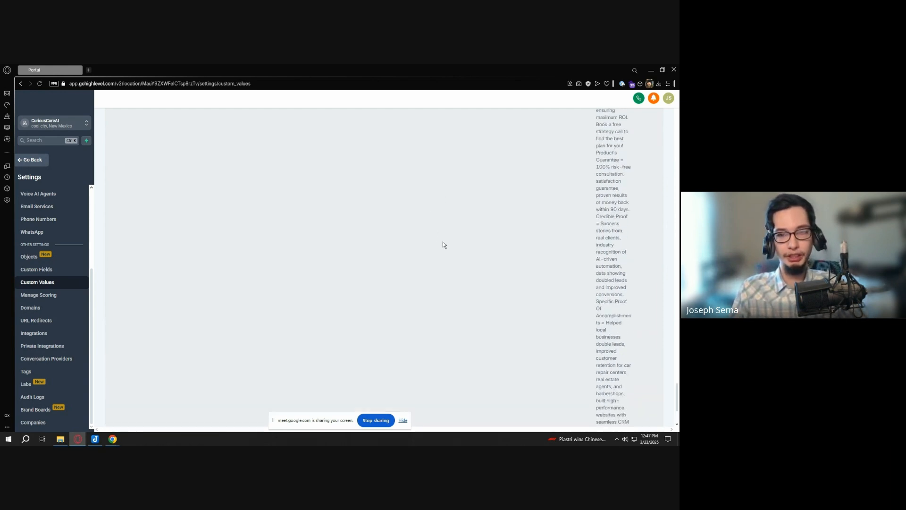
scroll(443, 244, "down", 3)
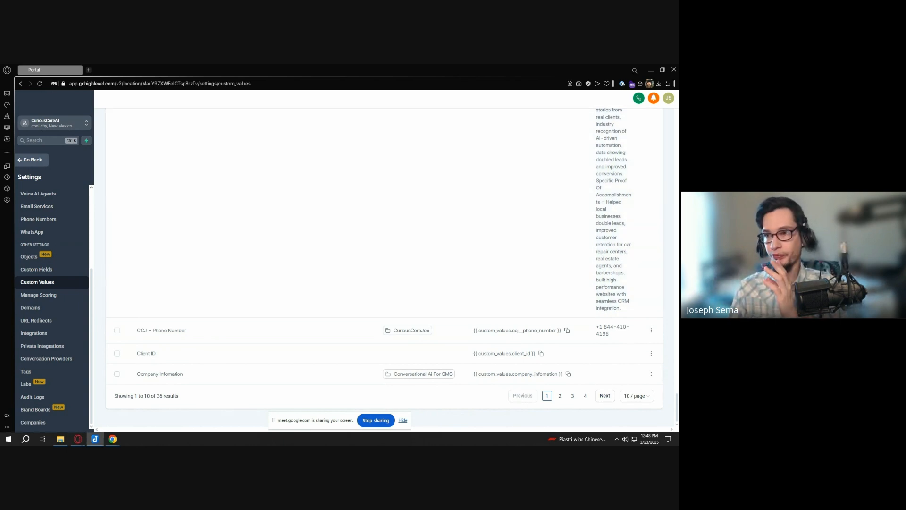
scroll(265, 225, "up", 8)
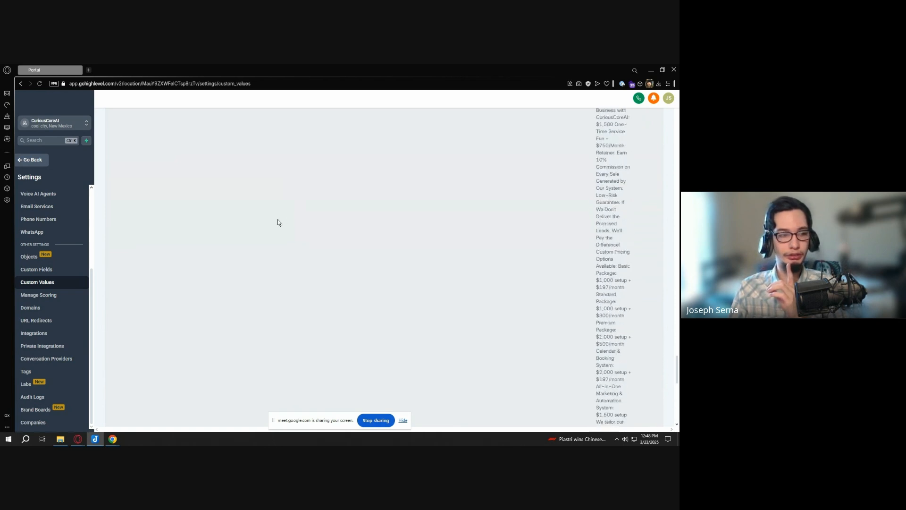
scroll(155, 236, "up", 10)
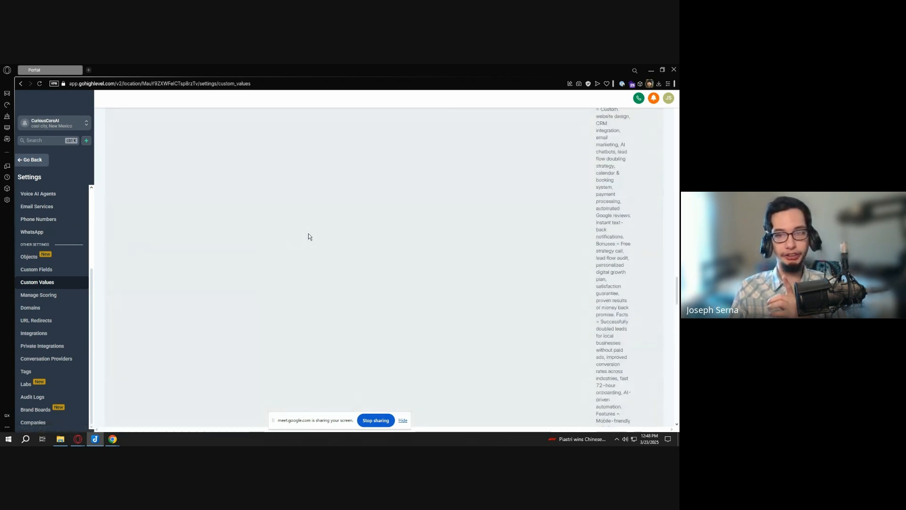
scroll(595, 302, "up", 6)
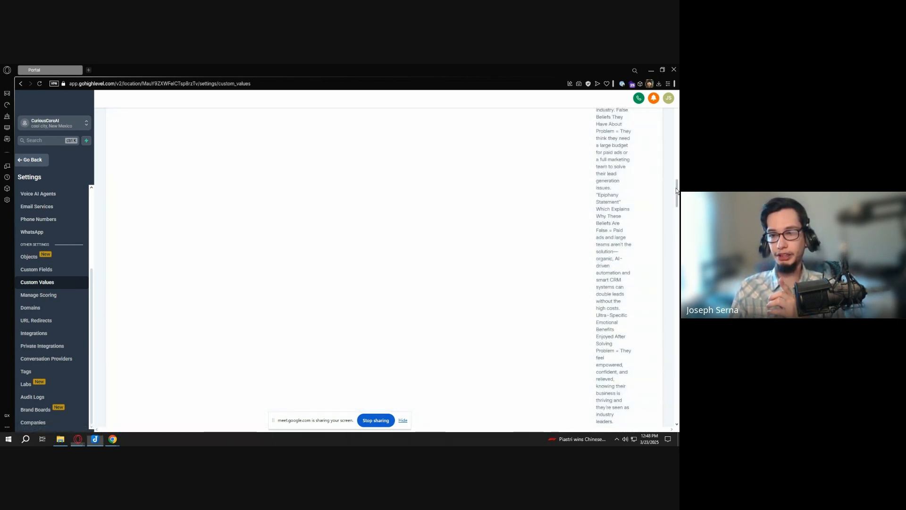
left_click_drag(676, 189, 672, 109)
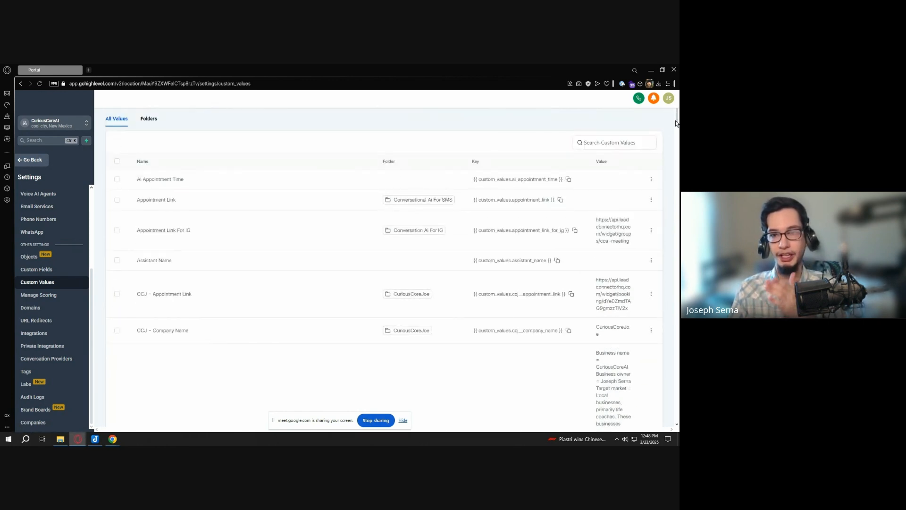
mouse_move(675, 120)
left_mouse_down()
mouse_move(676, 130)
mouse_move(674, 112)
left_mouse_up()
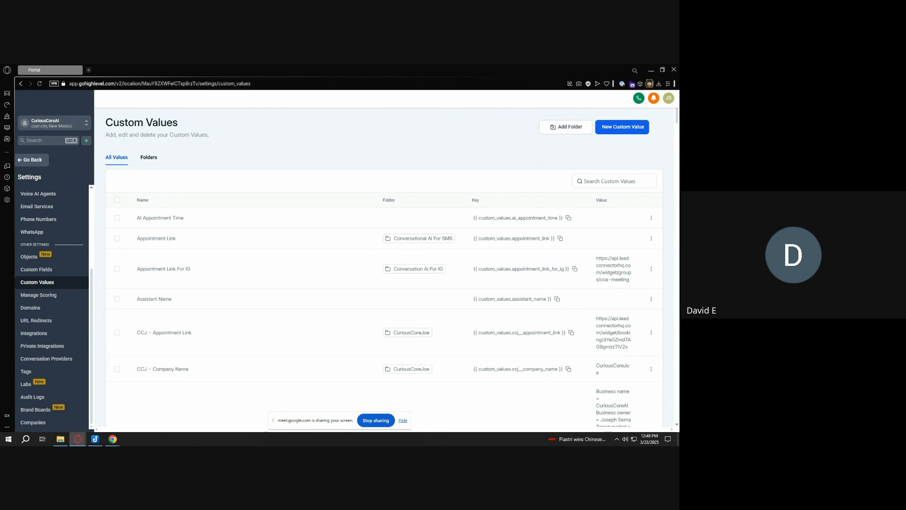
Open the "CCJ - Knowledge Base" custom value to inspect its stored text, and close it without changes
scroll(568, 205, "down", 5)
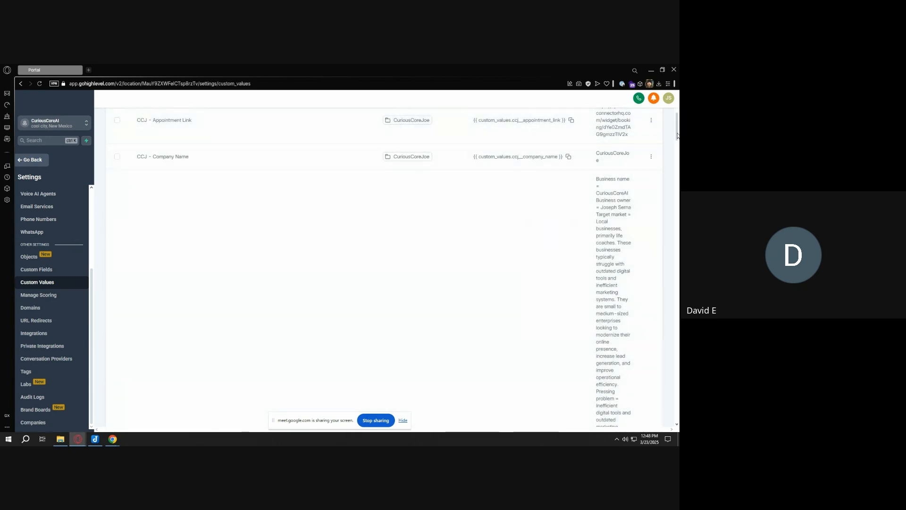
left_click_drag(677, 133, 661, 279)
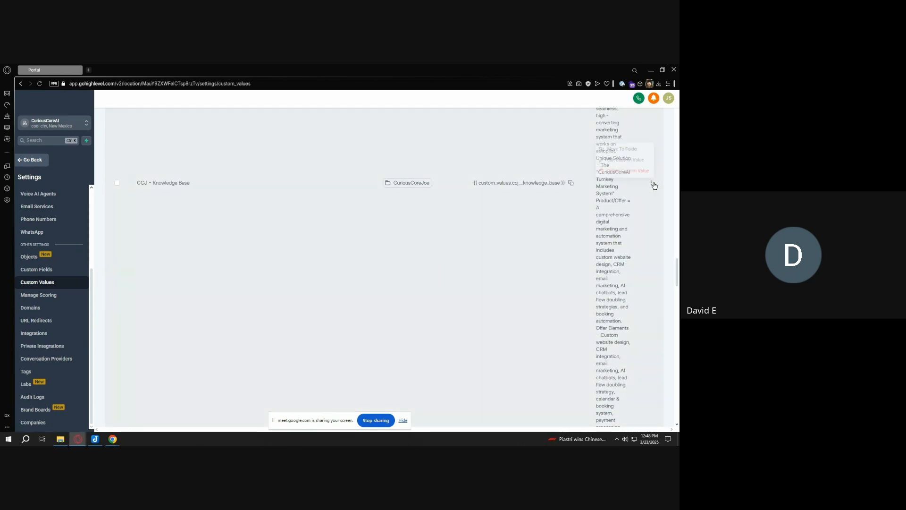
left_click(651, 182)
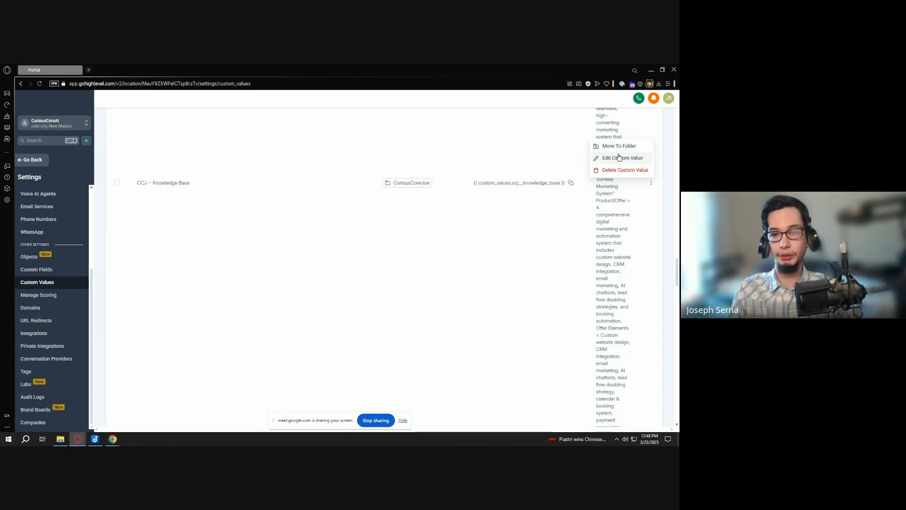
left_click(619, 158)
left_click_drag(264, 273, 430, 274)
left_click(329, 263)
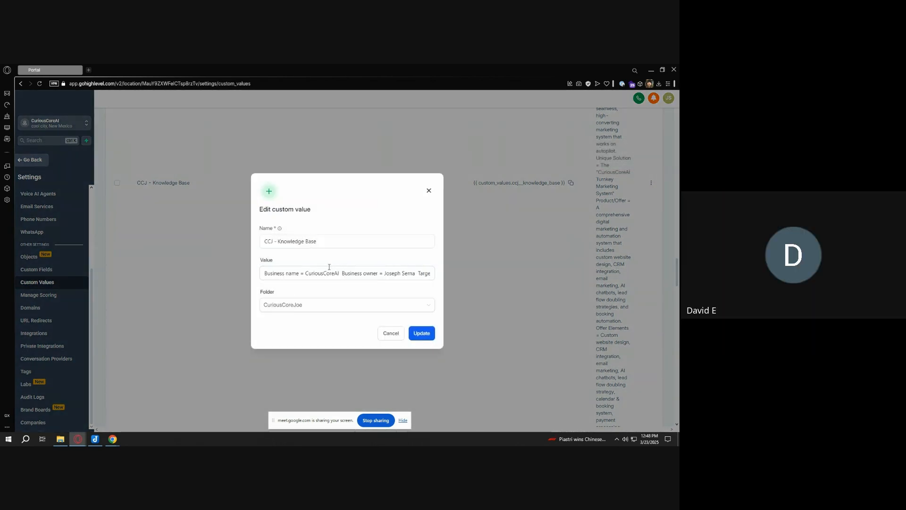
left_click(429, 191)
mouse_move(678, 278)
left_mouse_down()
mouse_move(677, 133)
mouse_move(676, 285)
mouse_move(673, 264)
left_mouse_up()
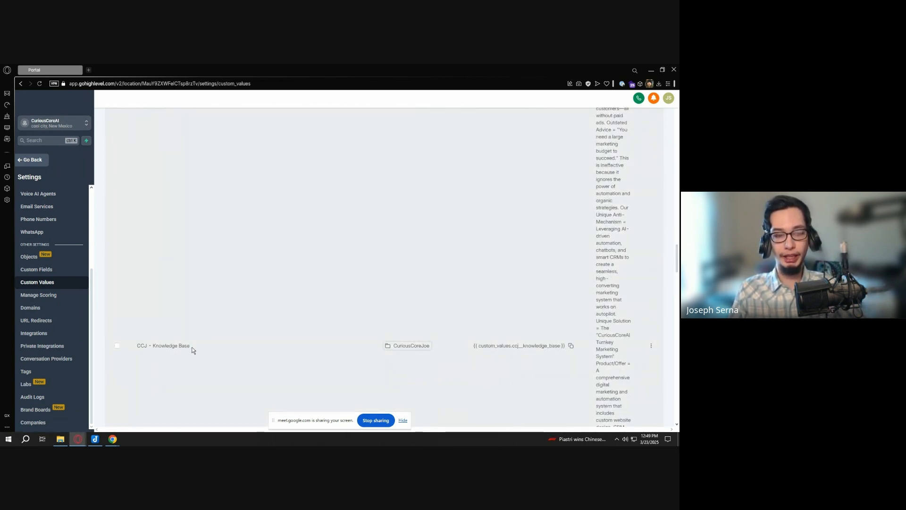
Highlight the name and key of the "CCJ - Knowledge Base" custom value in the list
left_click_drag(192, 347, 137, 350)
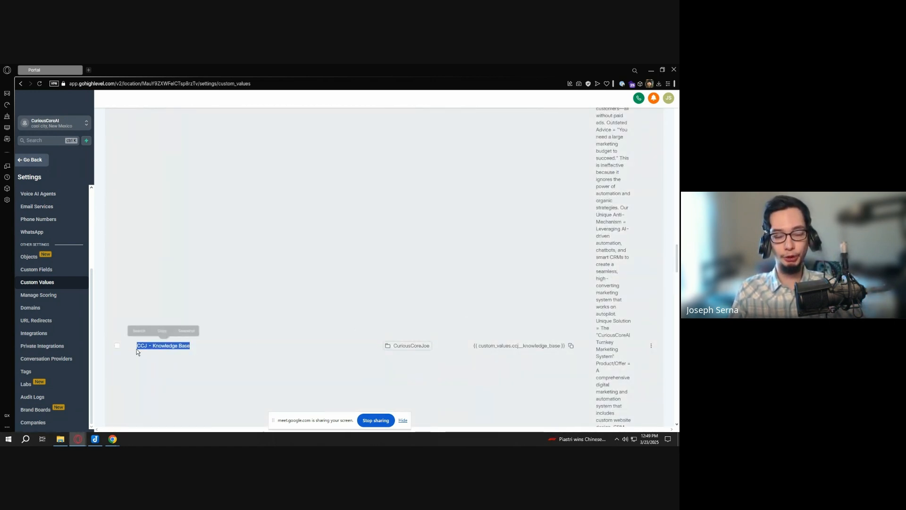
left_click(273, 336)
left_click_drag(472, 347, 562, 352)
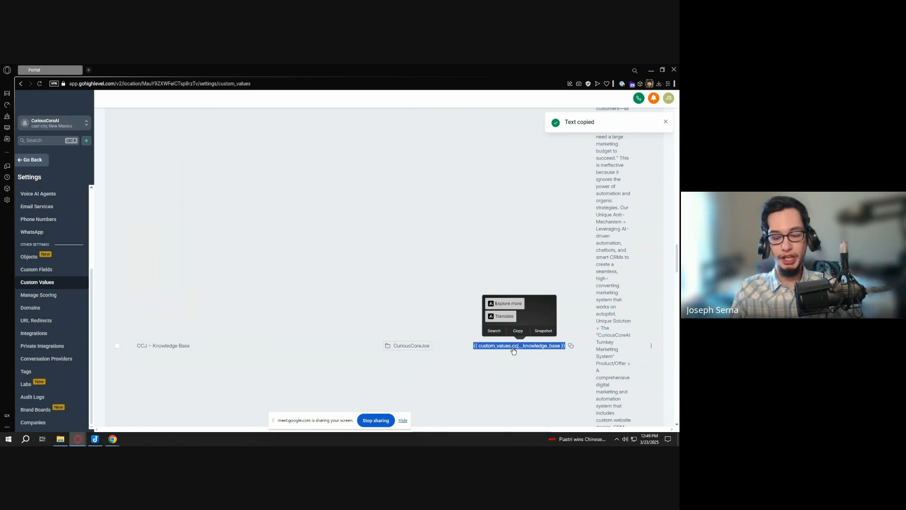
Examine the full knowledge base text and the remaining entries in the custom values list
scroll(586, 291, "up", 10)
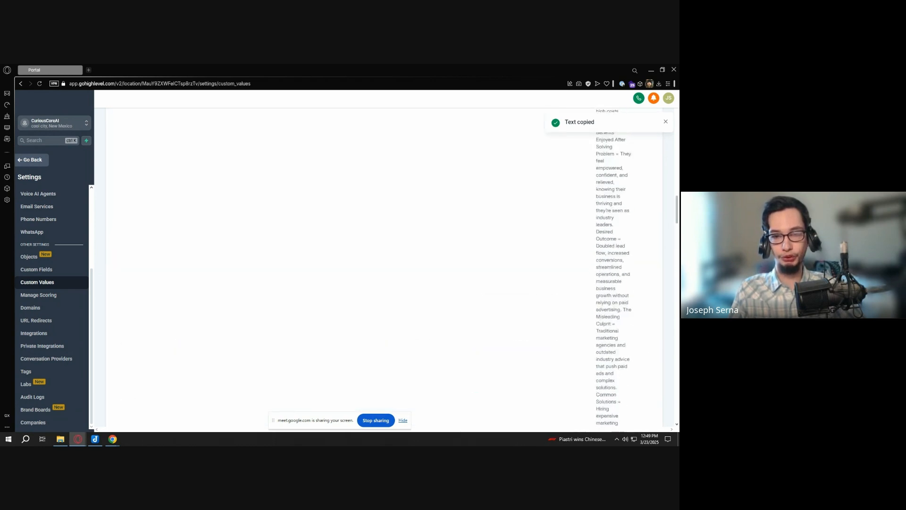
left_click_drag(596, 178, 638, 352)
scroll(638, 369, "down", 5)
scroll(640, 359, "down", 5)
left_click(669, 273)
scroll(659, 275, "down", 10)
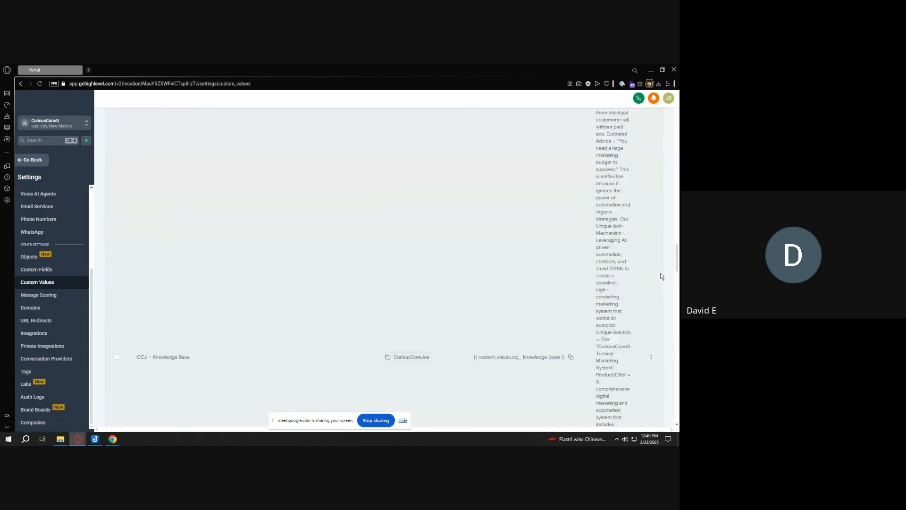
scroll(658, 278, "down", 15)
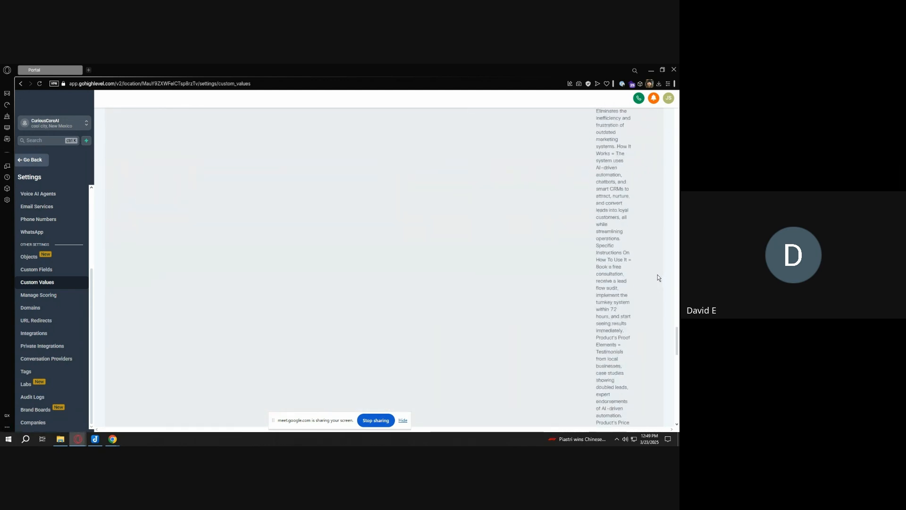
scroll(663, 343, "down", 10)
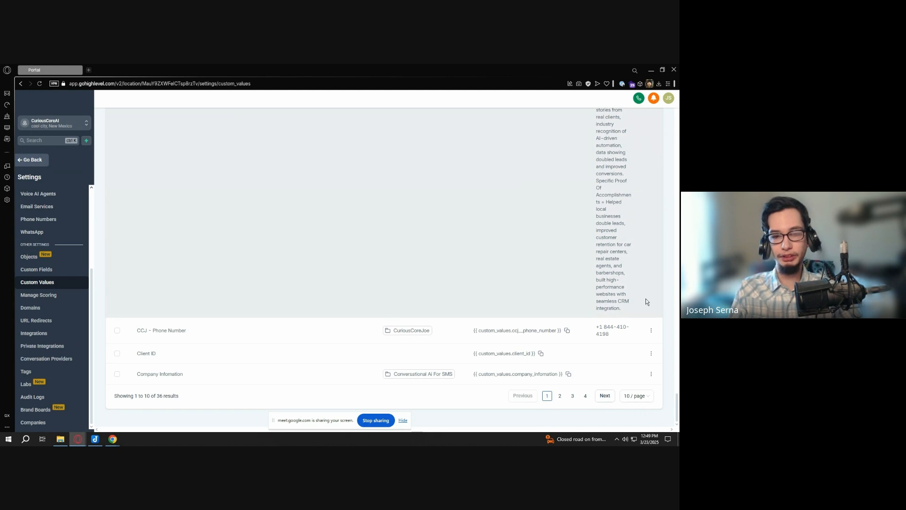
scroll(654, 304, "up", 10)
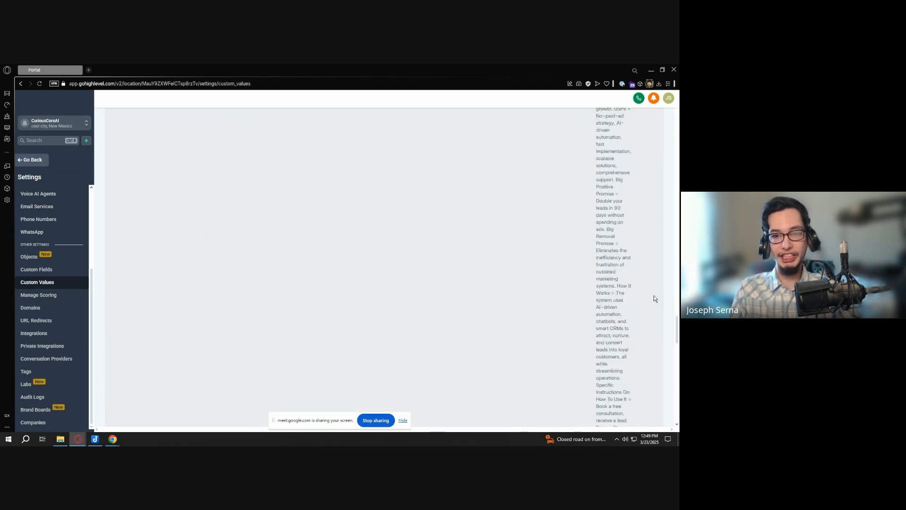
scroll(658, 277, "up", 10)
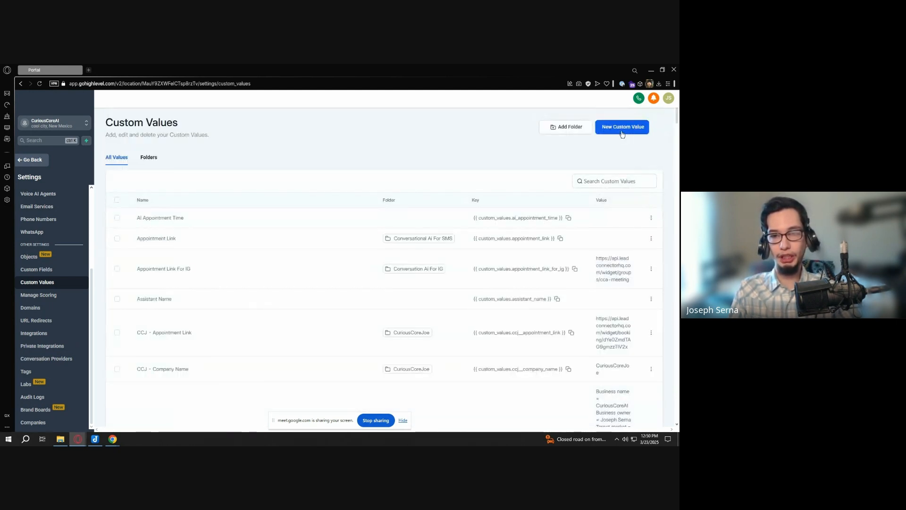
Start a new custom value named "Qualifying Question 1"
left_click(627, 128)
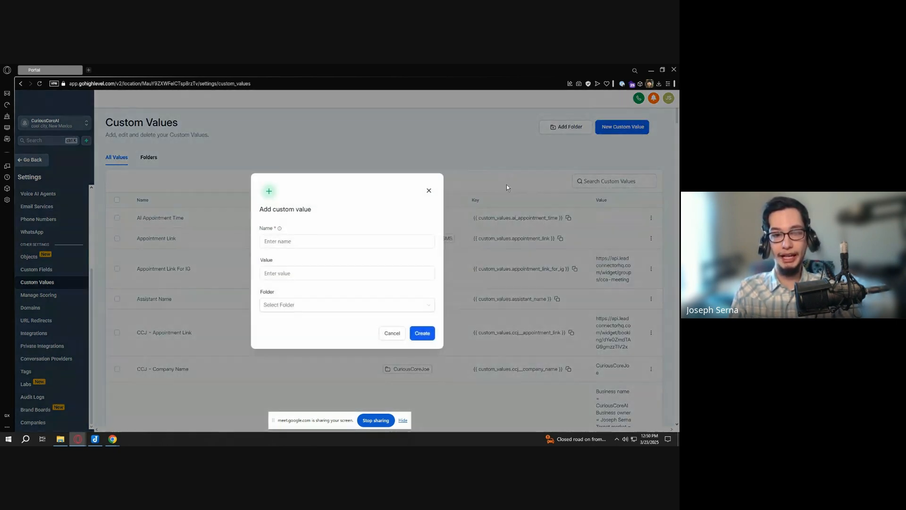
left_click(367, 240)
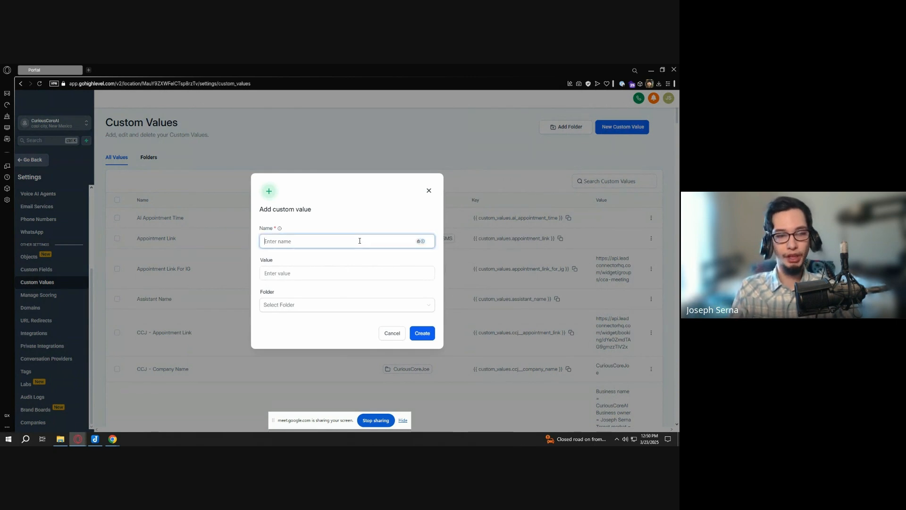
type("Qualifying Question 1")
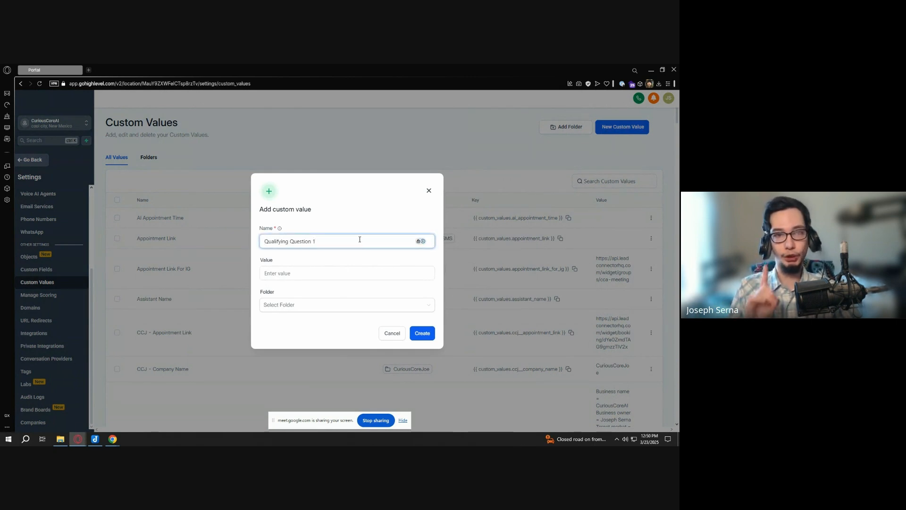
key("Tab")
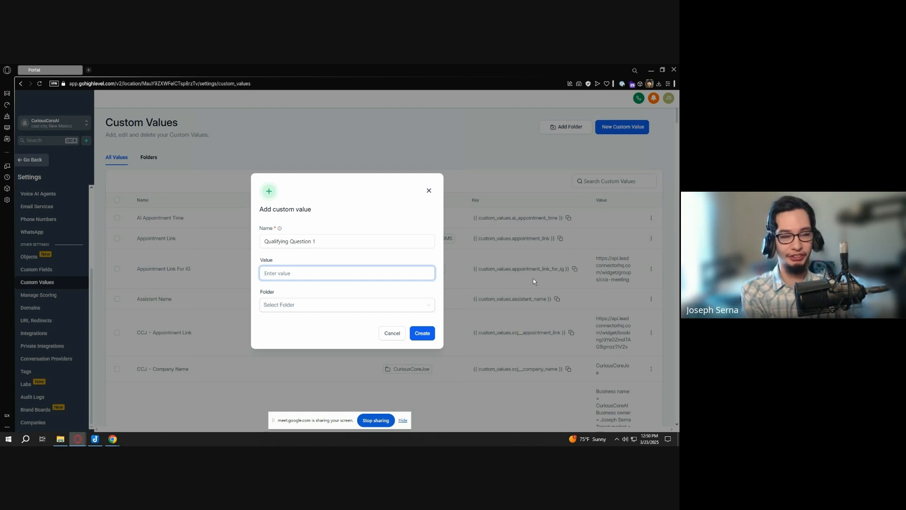
Enter "How many leads are you getting per month?" as the value of "Qualifying Question 1"
type("How ma")
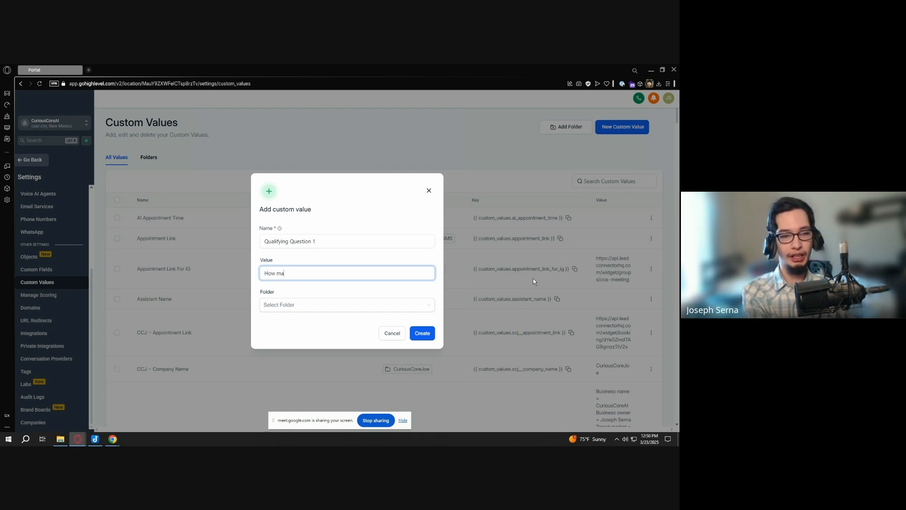
type("ny leads do ")
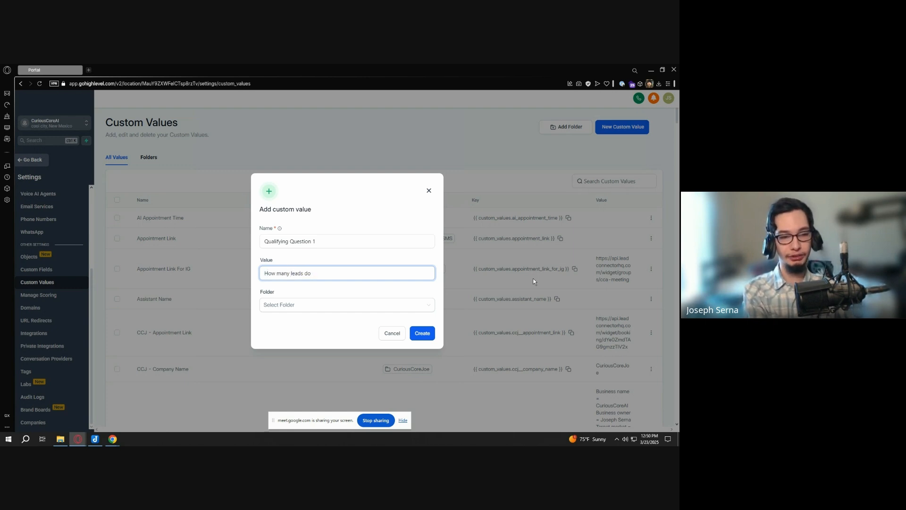
type("how")
key("BackSpace")
key("BackSpace")
key("BackSpace")
key("BackSpace")
key("BackSpace")
key("BackSpace")
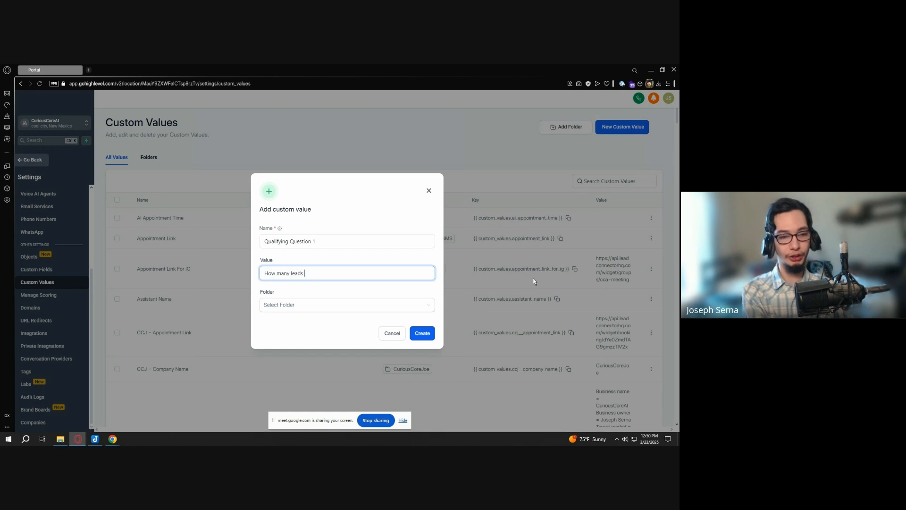
type("are you getting per ")
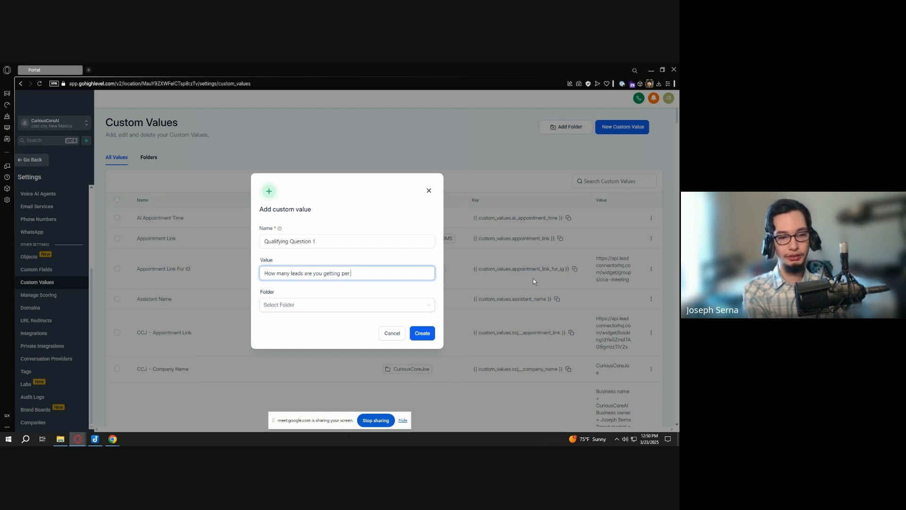
type("month?")
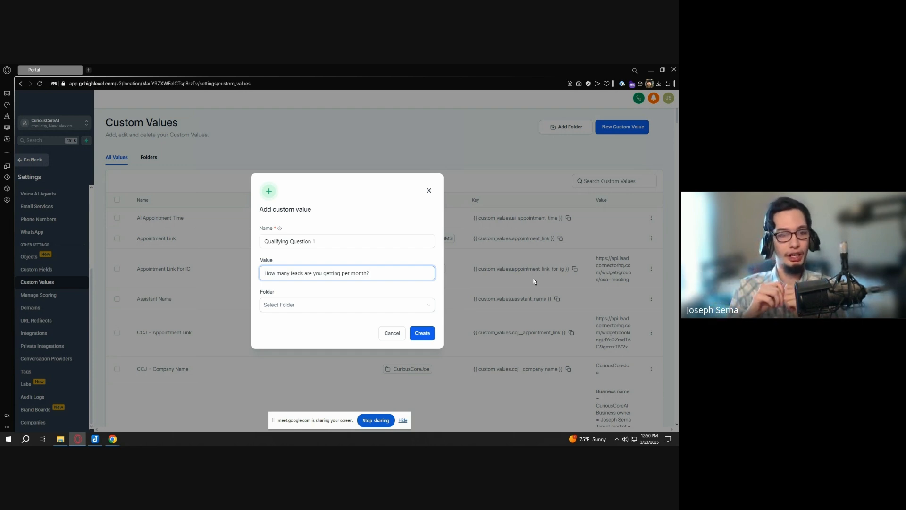
Reword the opening of the question so it reads "Are you happy with how many leads are you getting per month?"
key("Home")
key("ctrl+shift+Right")
type("Are yo")
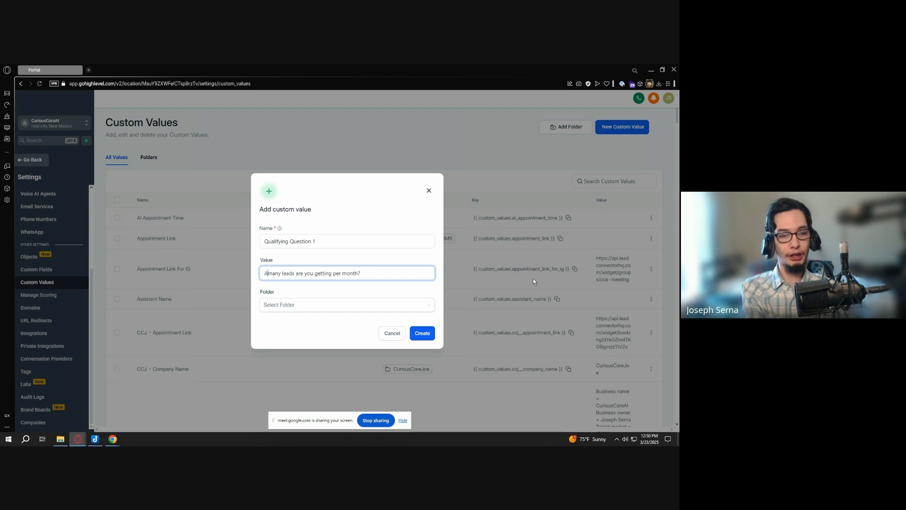
type("u happy with ho")
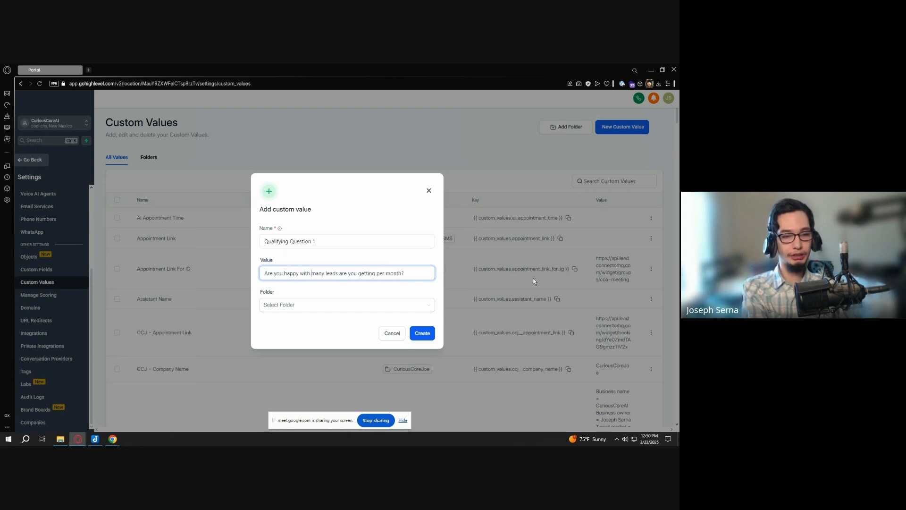
type("w")
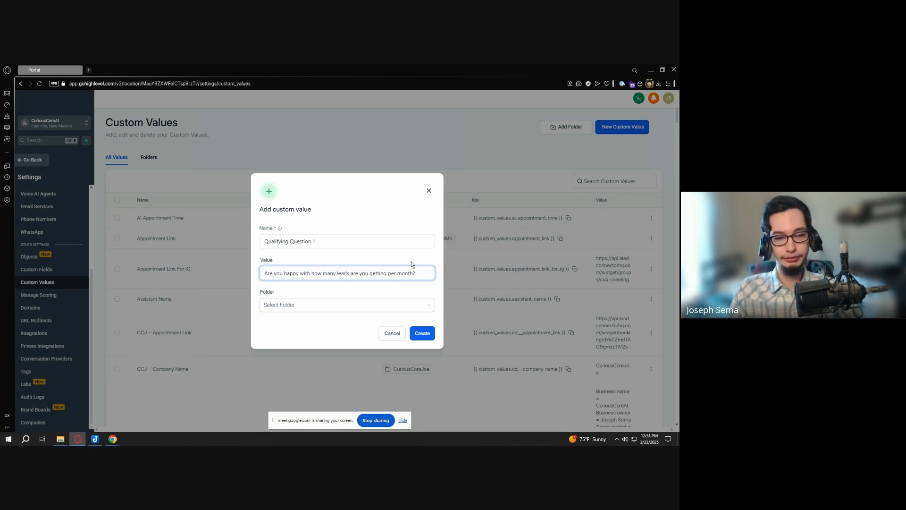
Assign the CuriousCoreJoe folder and try to create the "Qualifying Question 1" custom value
left_click(398, 300)
left_click(339, 372)
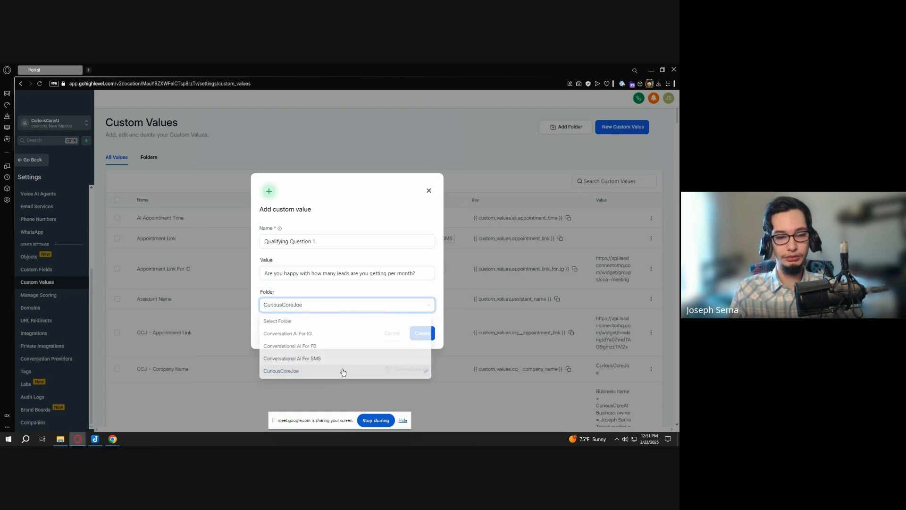
left_click(420, 335)
Open the CuriousCoreJoe folder of custom values and dismiss the error notification
left_click(149, 157)
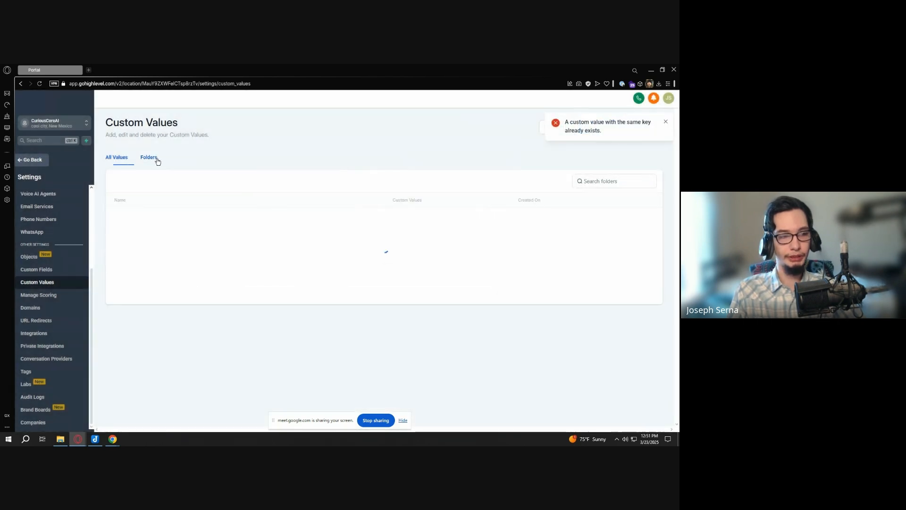
left_click(180, 280)
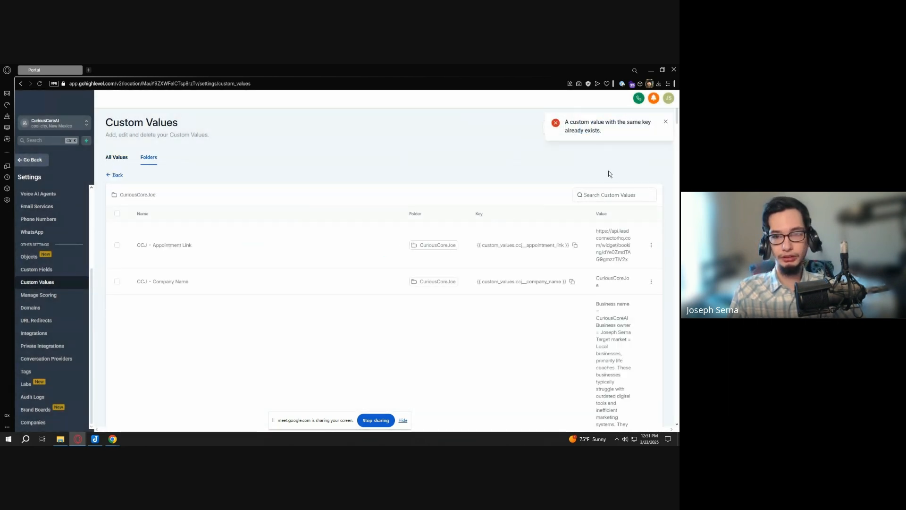
scroll(592, 208, "down", 1)
scroll(592, 208, "up", 1)
left_click(665, 122)
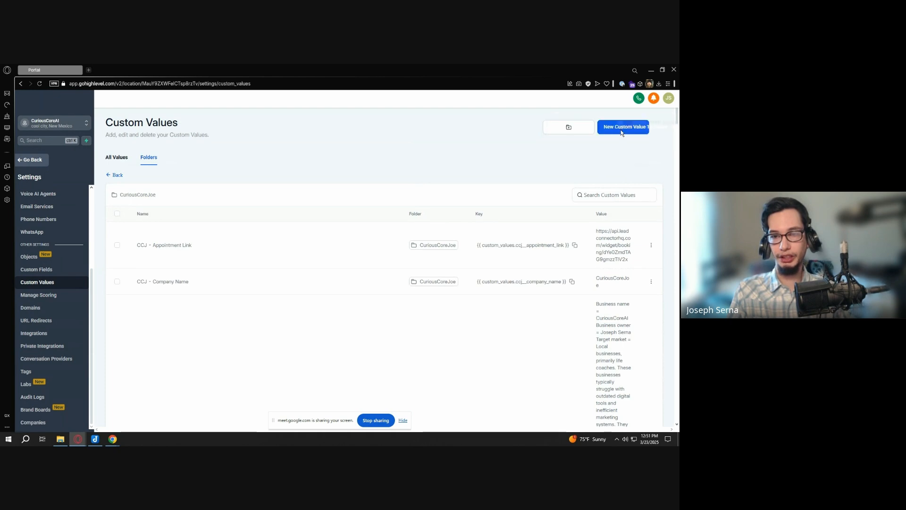
Start a new custom value named "CCJ - Qualifying Question 1" inside the CuriousCoreJoe folder
left_click(622, 130)
left_click(354, 240)
type("ccc")
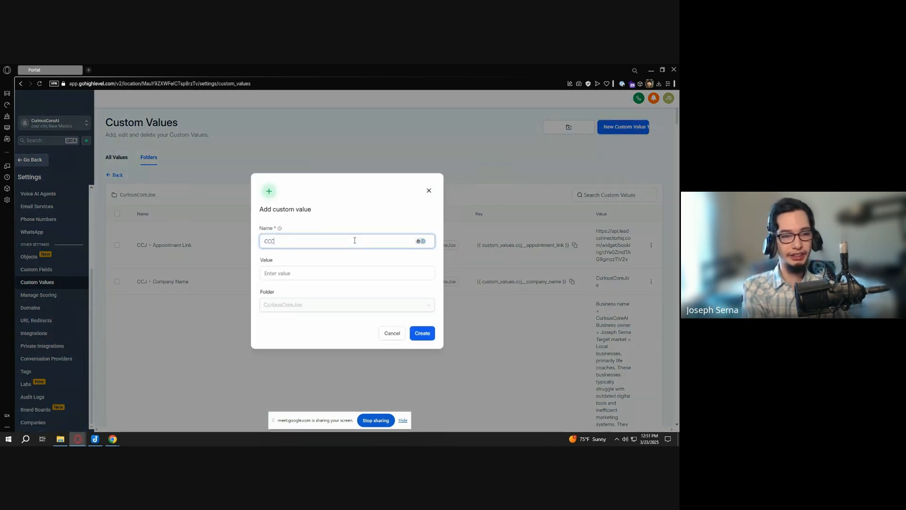
type(" - ")
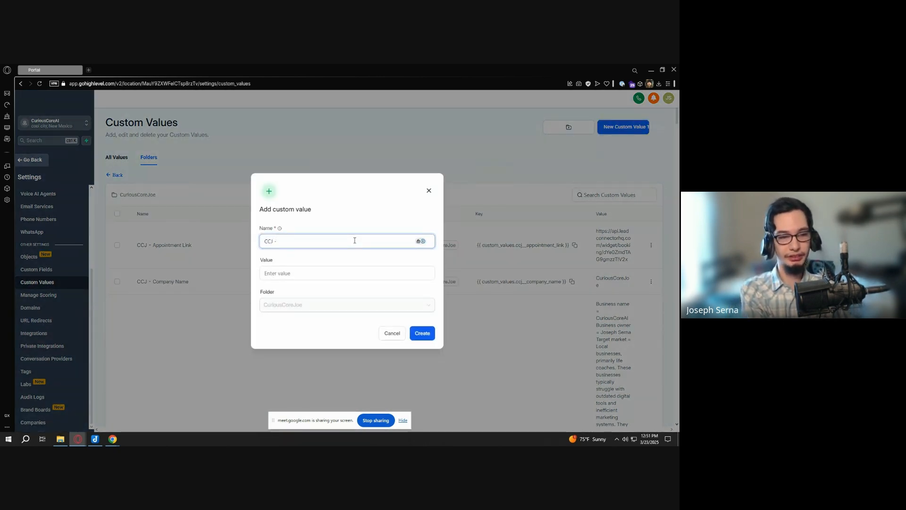
type("Qualifying Question 1")
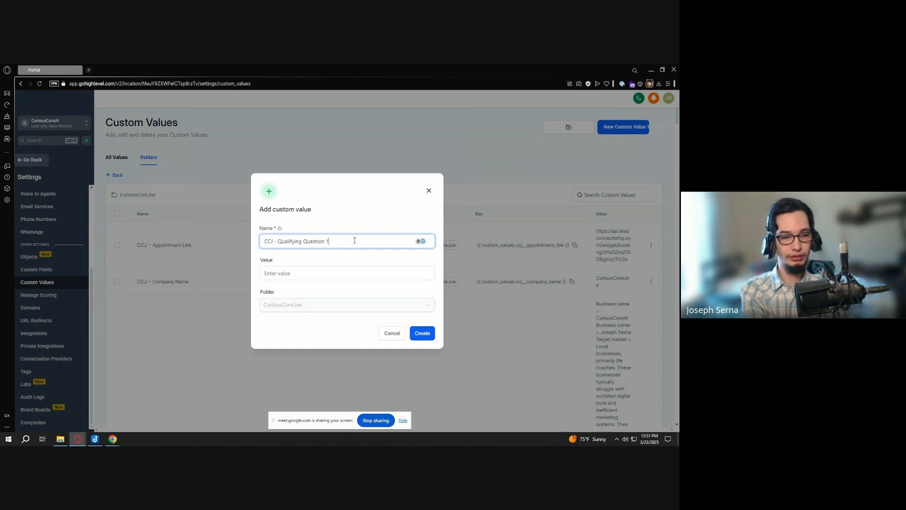
Set the value to "Are you happy with how many leads you're getting per month?" and create the "CCJ - Qualifying Question 1" custom value
key("Tab")
type("Are yo")
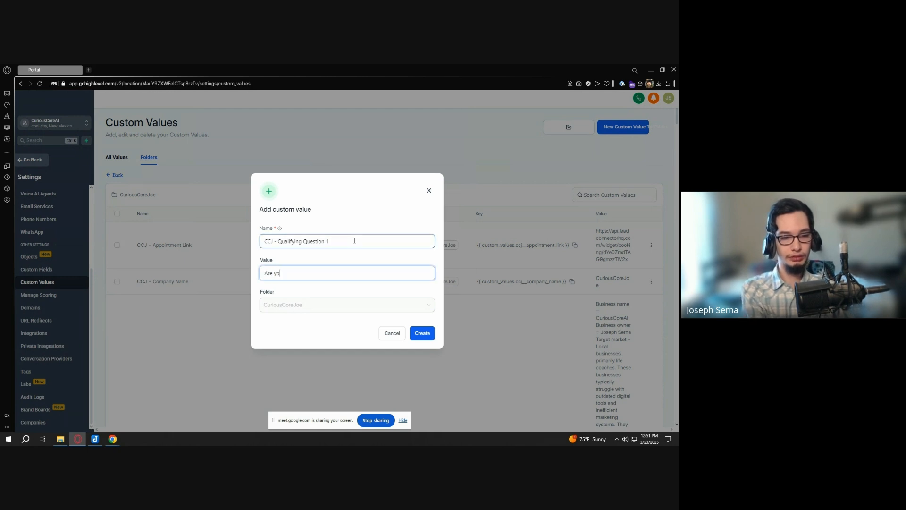
type("u happy")
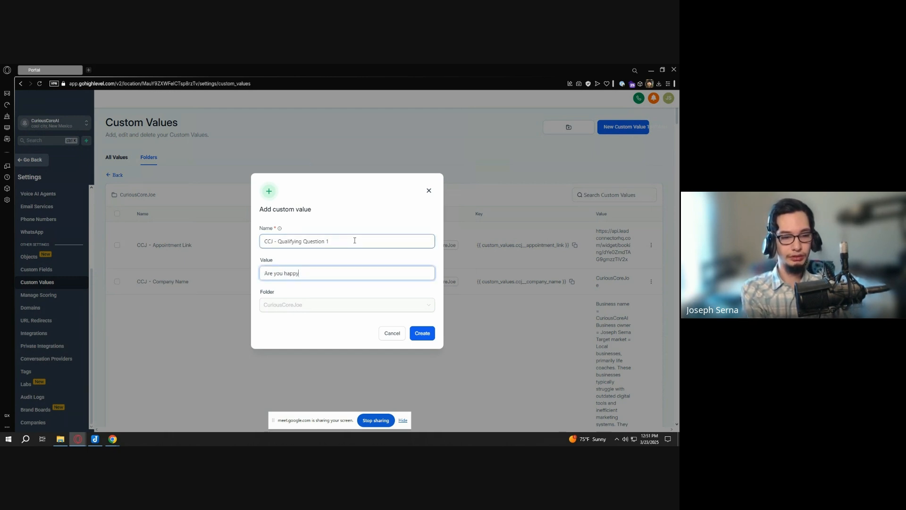
type(" with how many e")
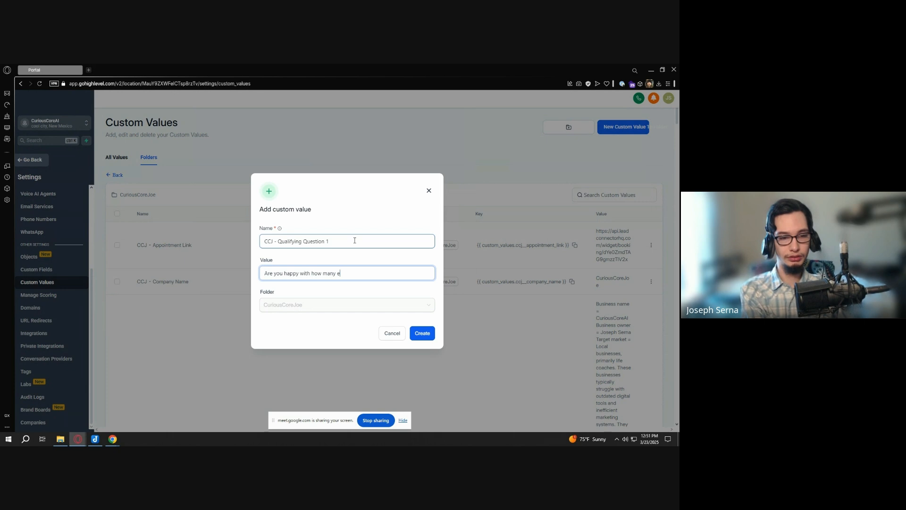
key("BackSpace")
type("leads you're g")
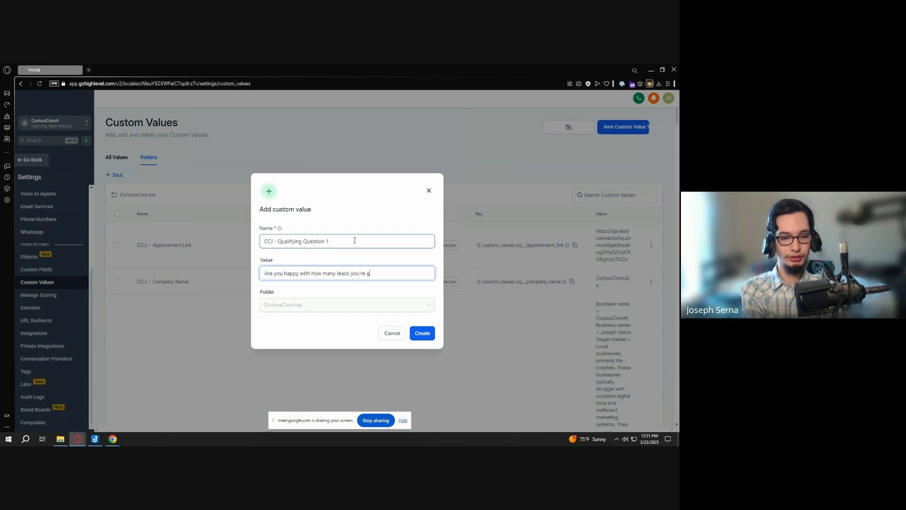
type("etting per month?")
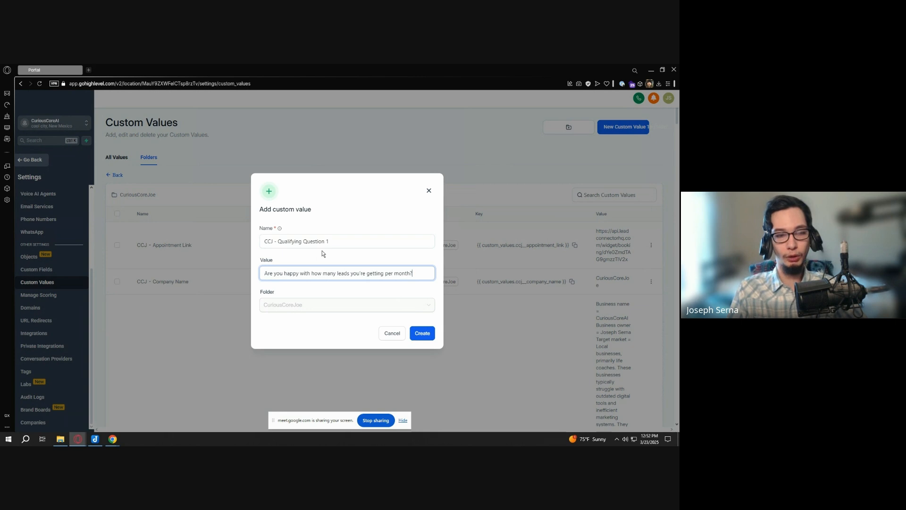
left_click_drag(330, 241, 265, 241)
left_click(345, 245)
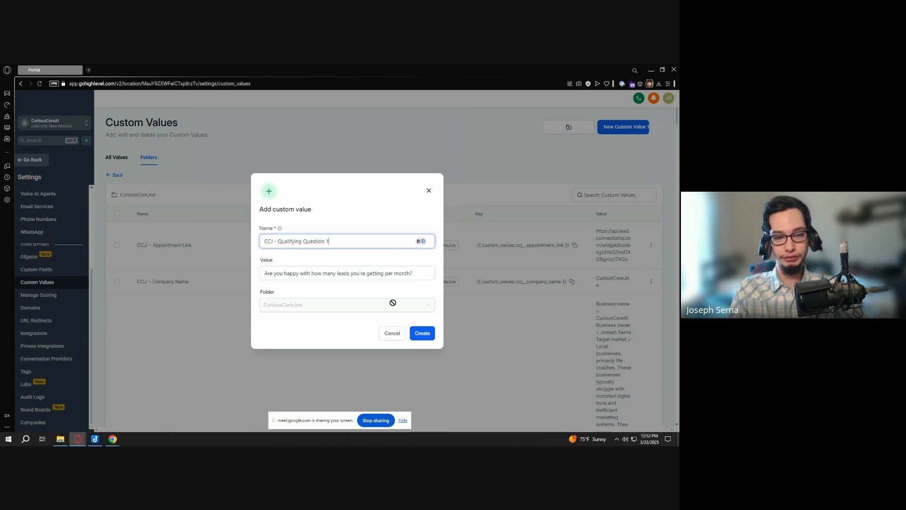
left_click(420, 333)
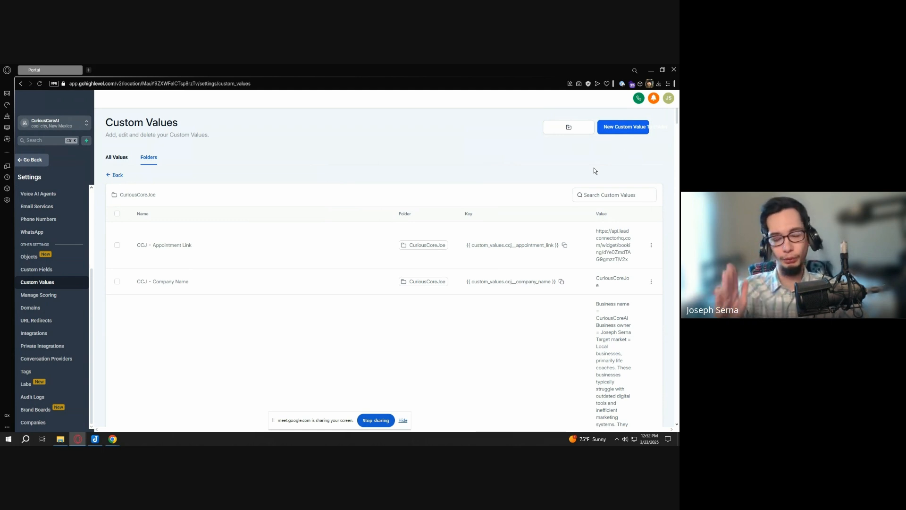
Start another custom value in the CuriousCoreJoe folder, named "CCJ - Qualifying Question 2"
left_click(625, 131)
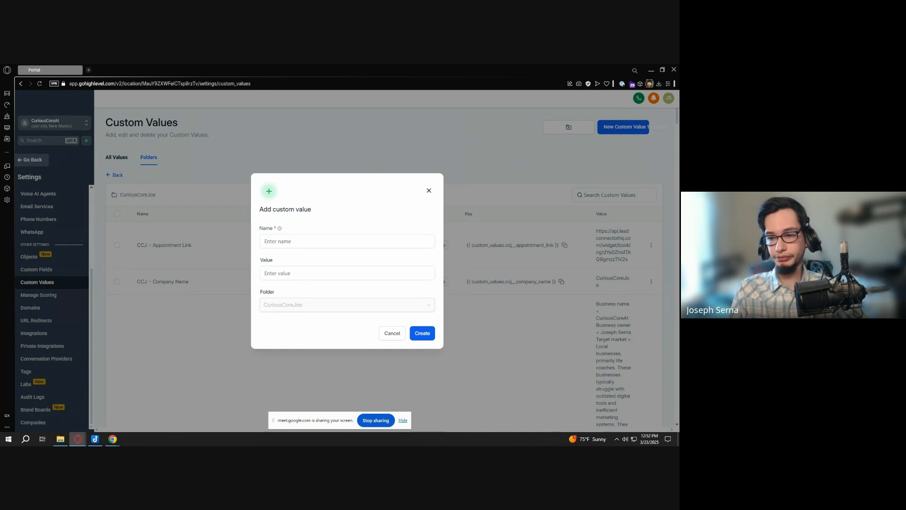
key("alt+Tab")
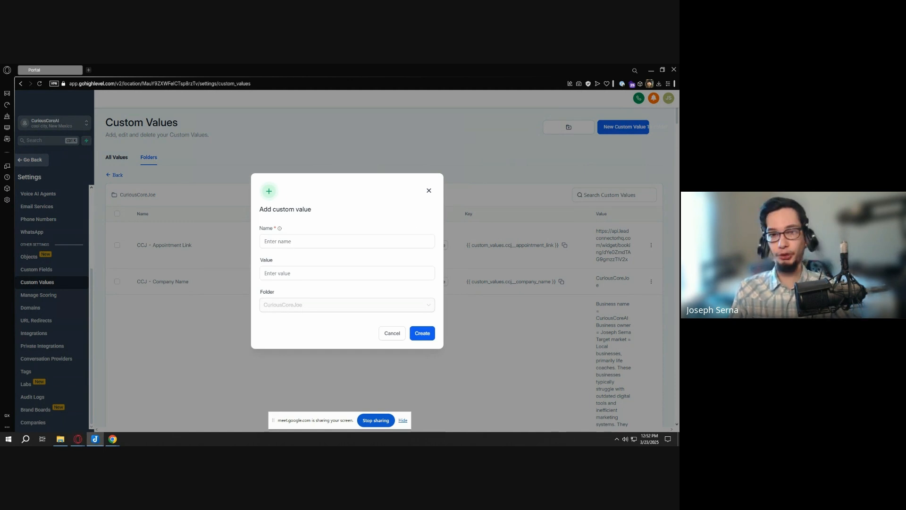
key("alt+Tab")
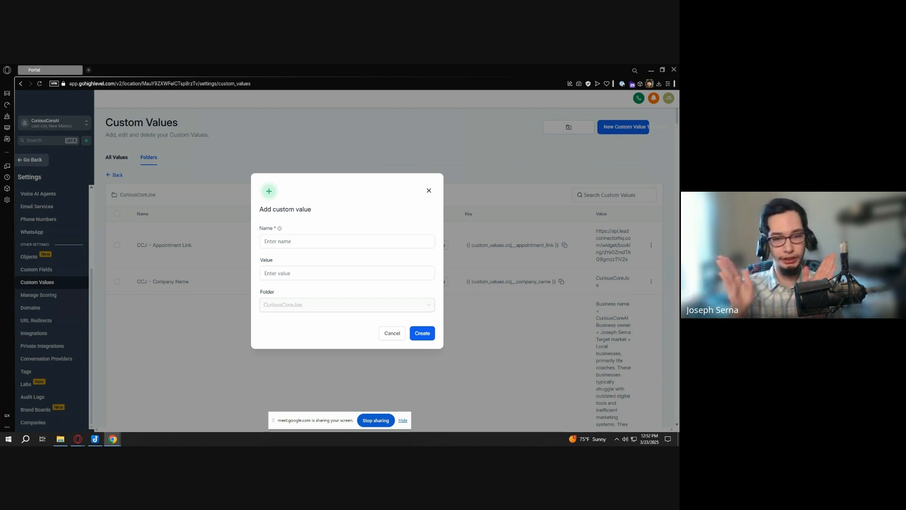
left_click(367, 239)
type("Qualifying Question 2")
type("CC")
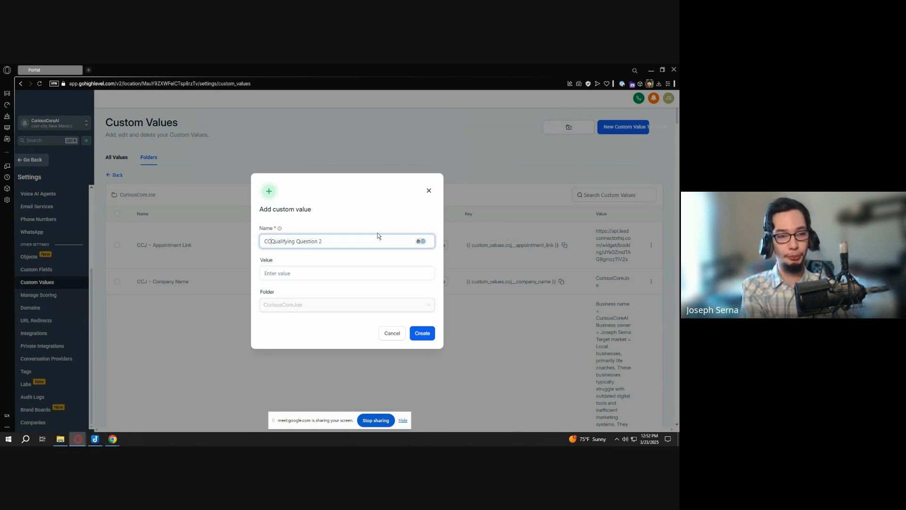
type("J -")
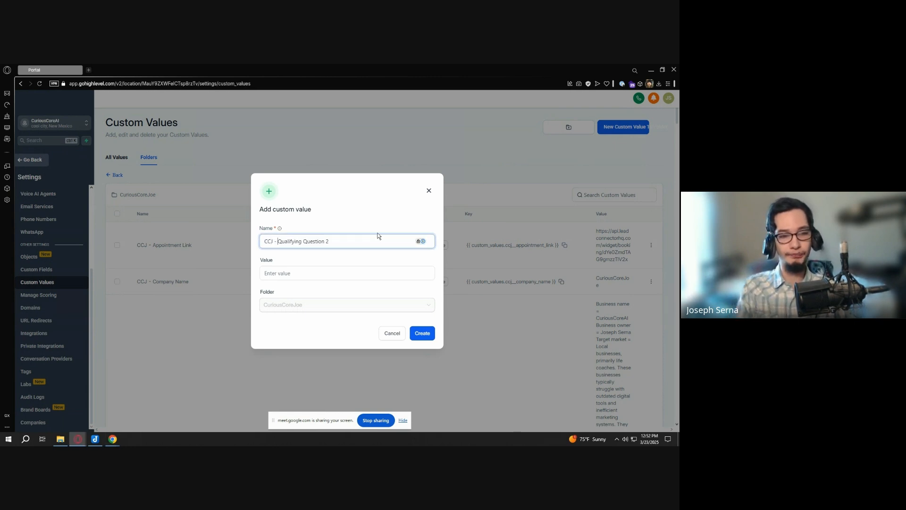
Set the value to "What is your monthly revenue from Ads?", create the "CCJ - Qualifying Question 2" custom value and dismiss the notification
left_click(334, 271)
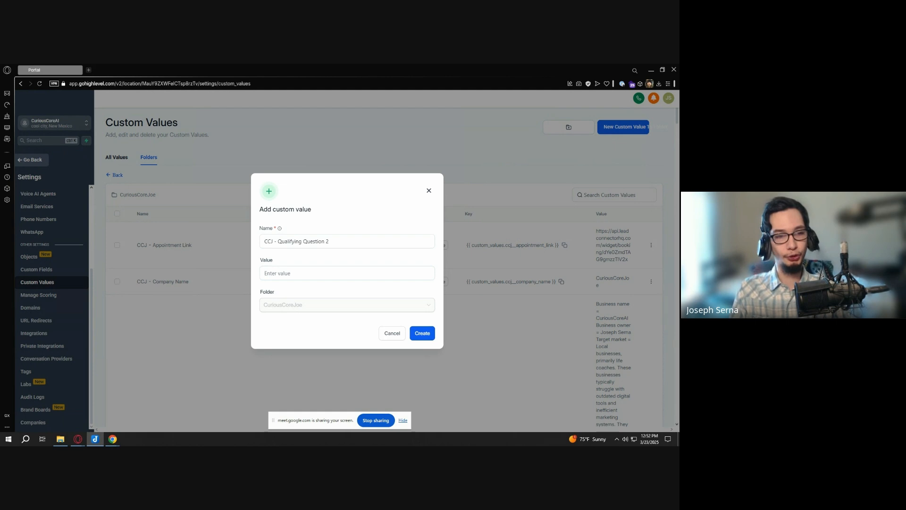
left_click(337, 271)
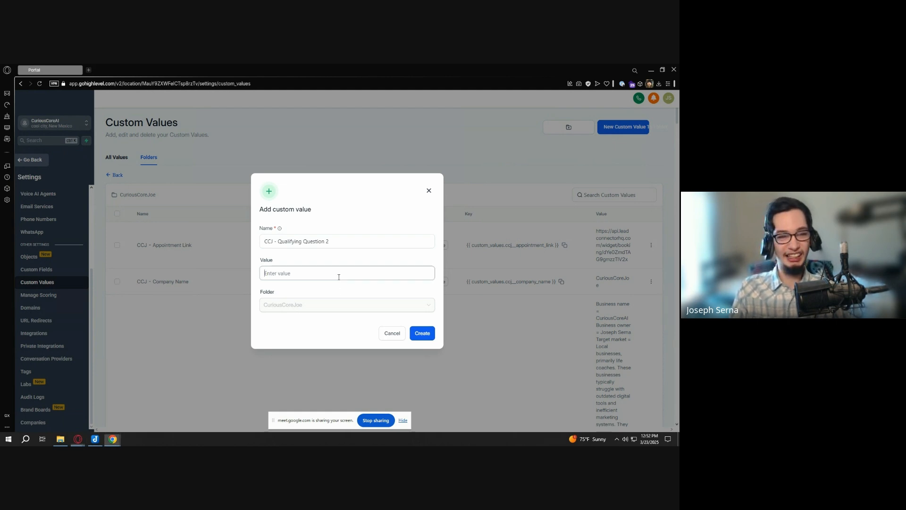
type("What is")
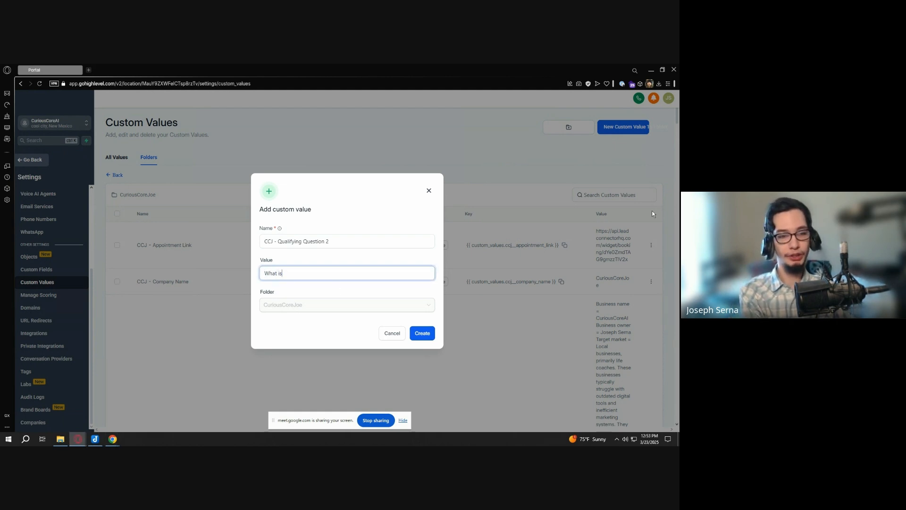
type(" you r monthy")
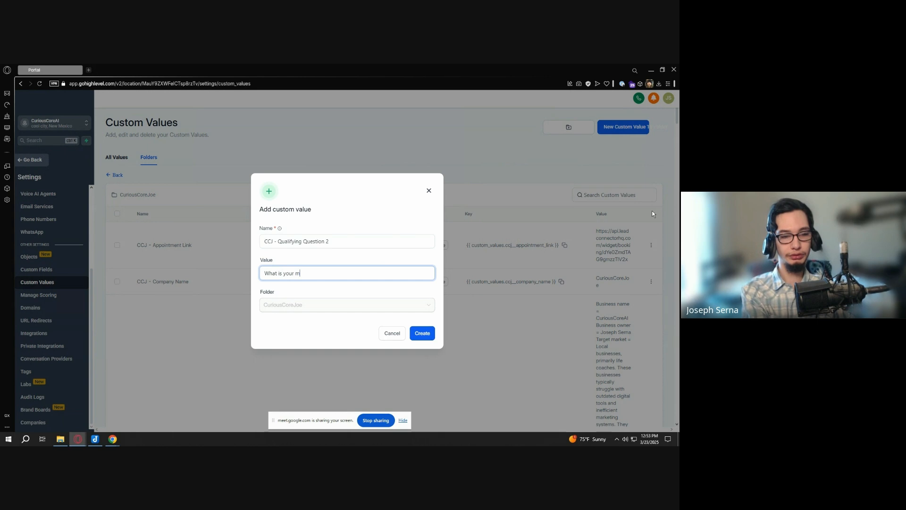
key("BackSpace")
type("ly revenu")
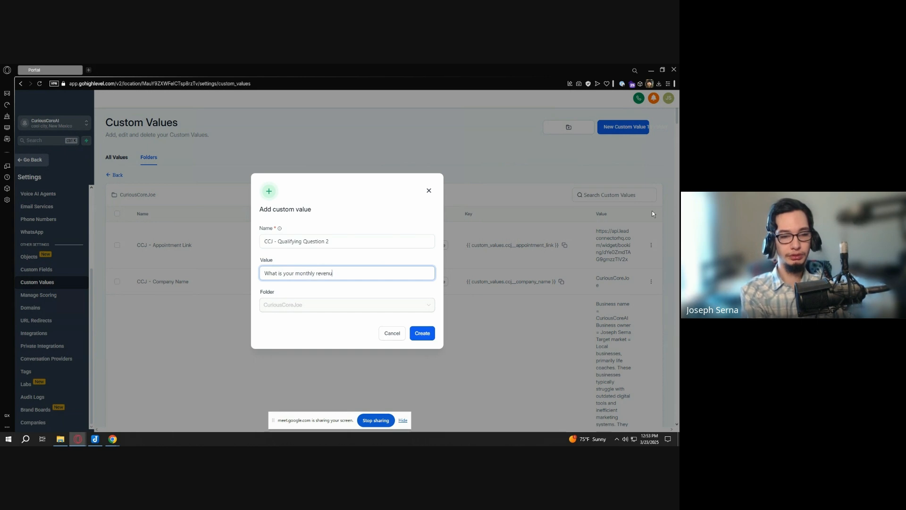
type("e from Ads?")
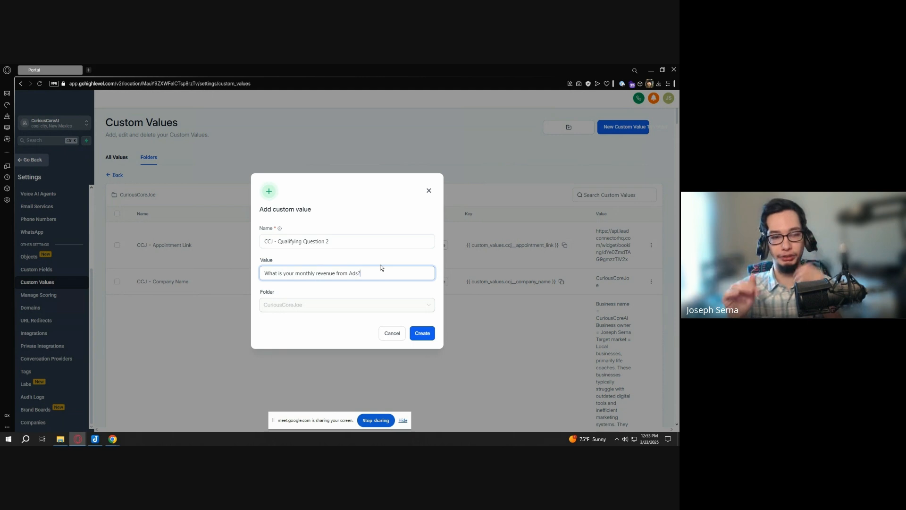
left_click(423, 334)
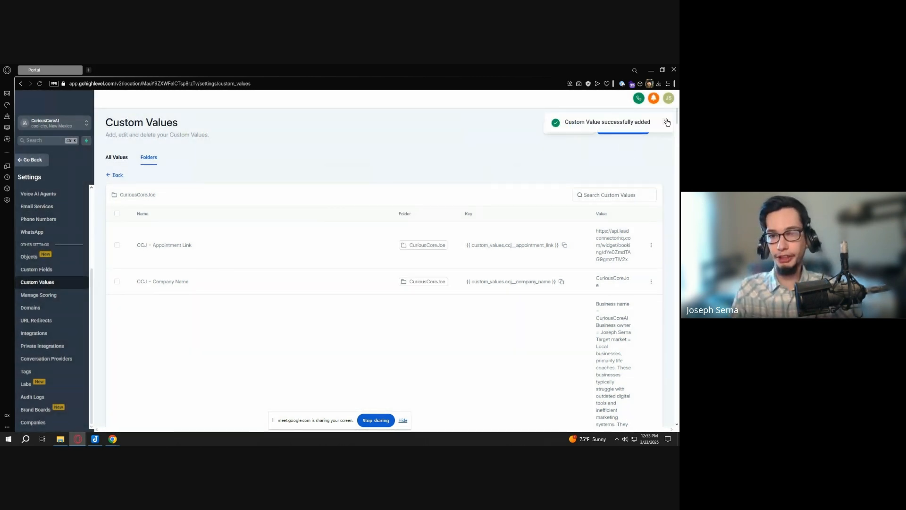
left_click(667, 123)
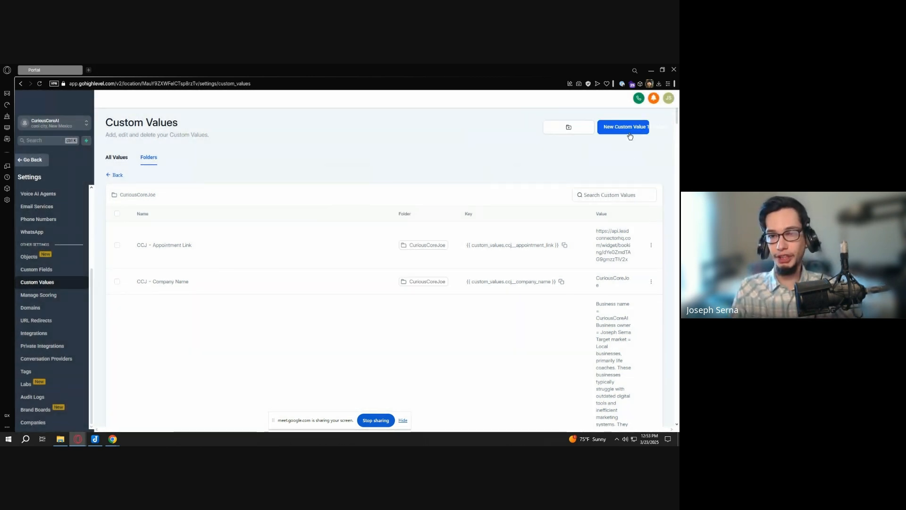
Start a third qualifying-question custom value in the CuriousCoreJoe folder, named "CCJ - Qualifying Question 3"
left_click(626, 129)
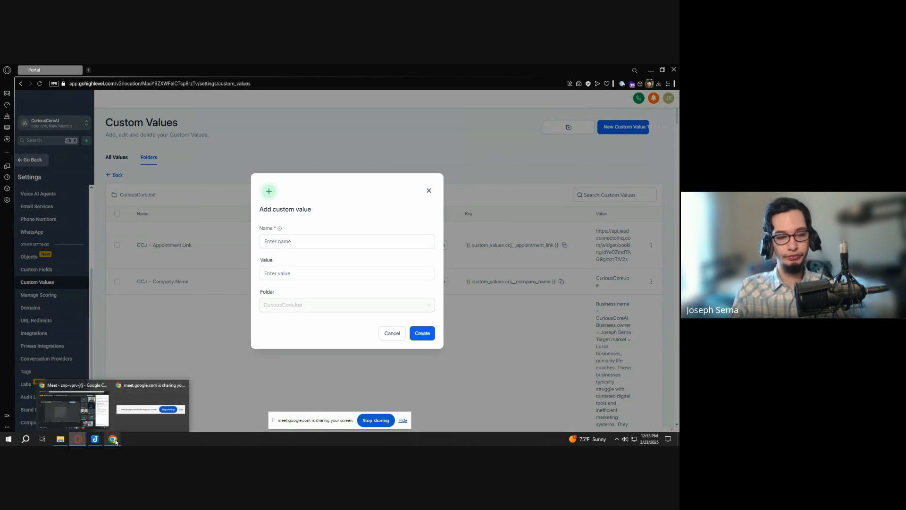
left_click(295, 239)
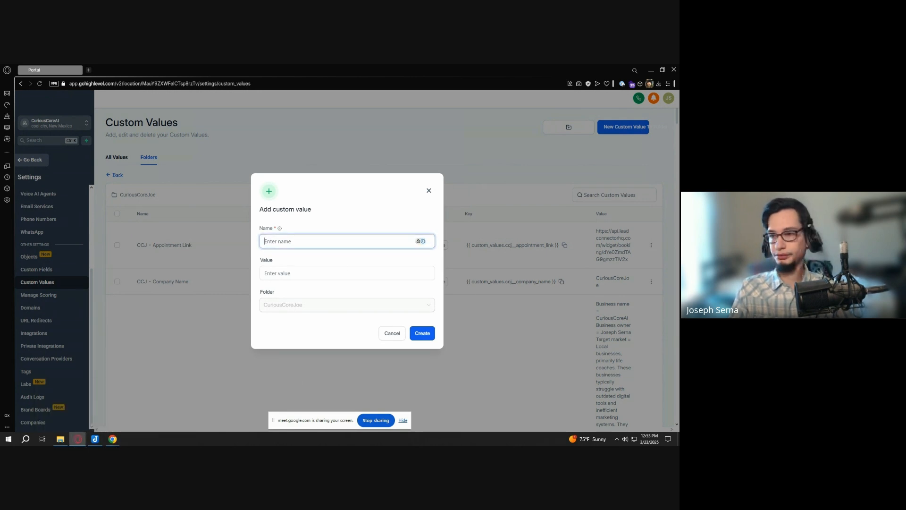
type("Qualifying Question 2")
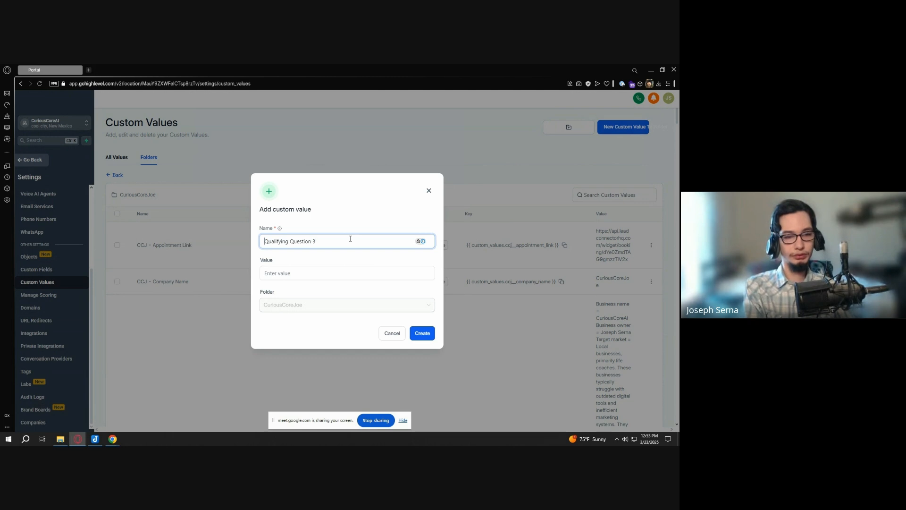
key("BackSpace")
type("3")
key("Home")
type("CCJ -")
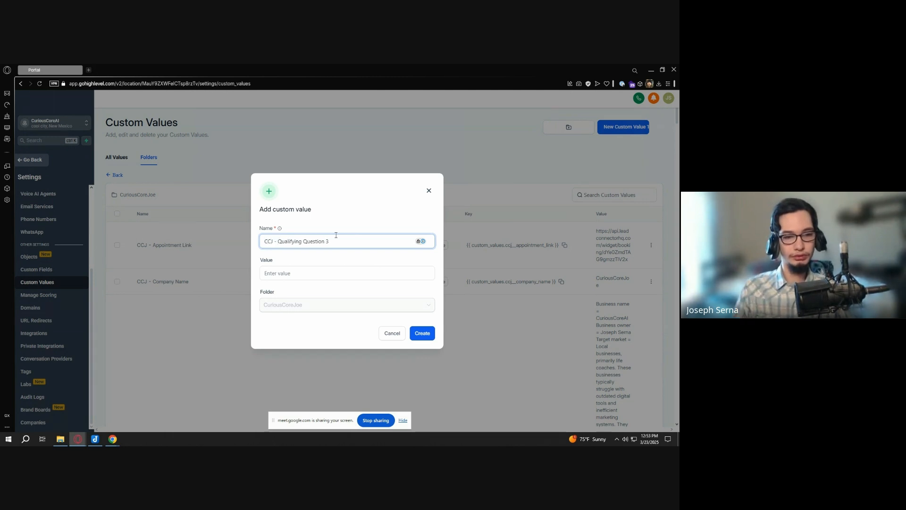
left_click(344, 271)
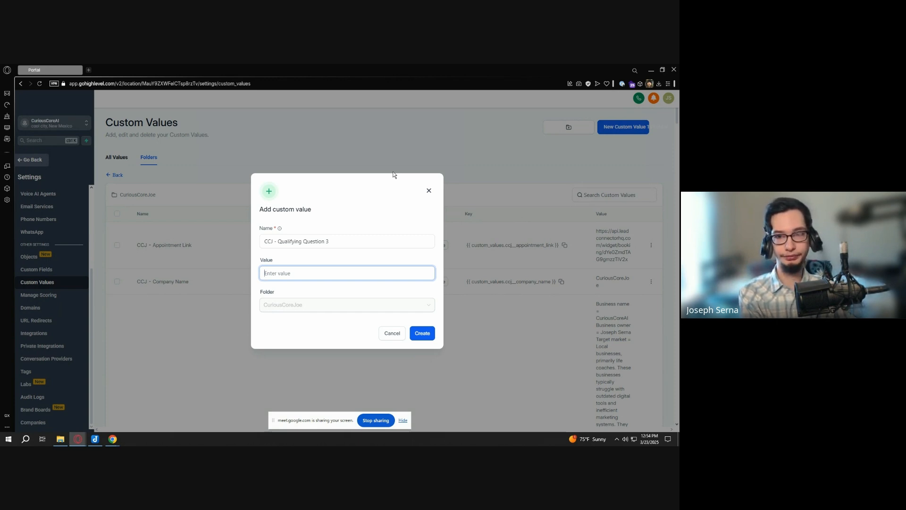
Create the custom value "CCJ - Qualifying Question 3" with the value "Do you have the budget for $500/mo Ad Spend"
type("C")
key("BackSpace")
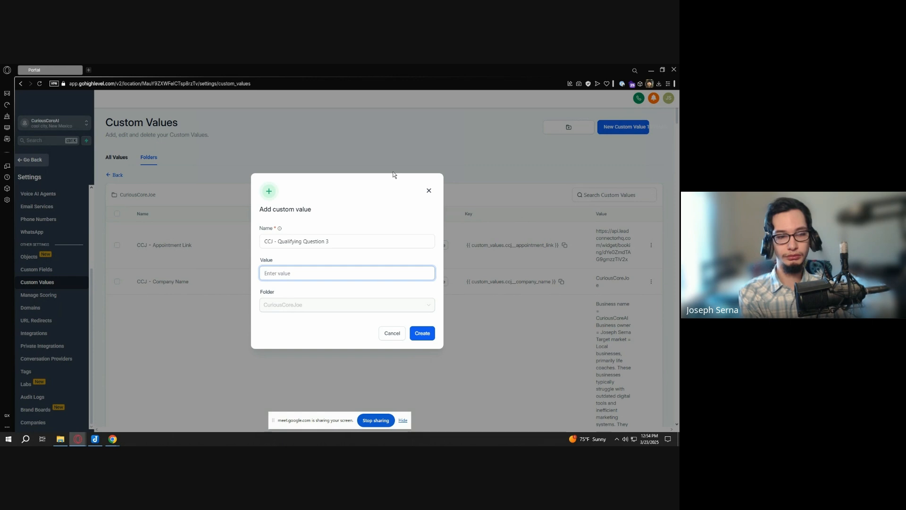
type("Can you")
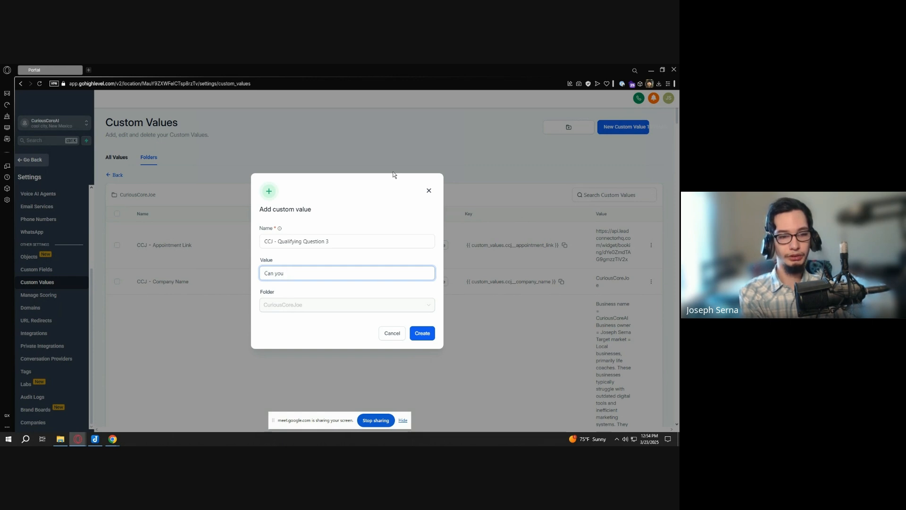
key("ctrl+a")
type("Do you h")
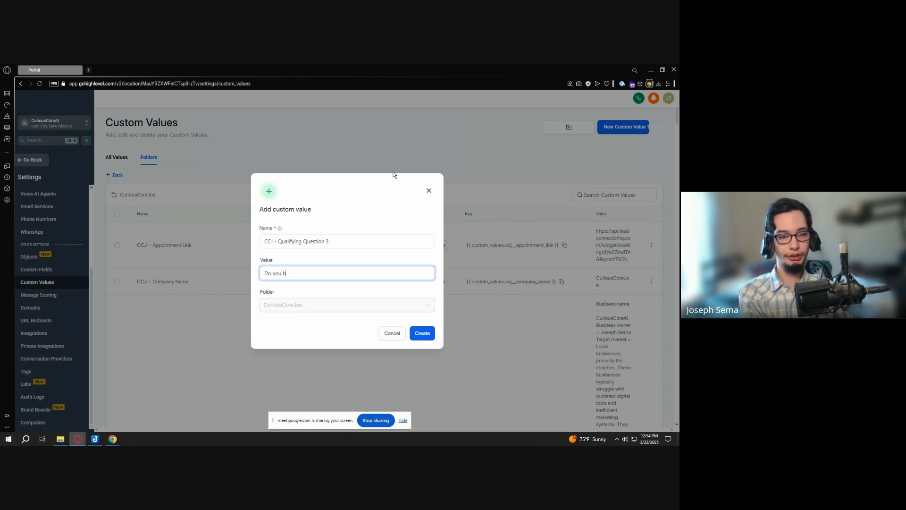
type("ave the budge")
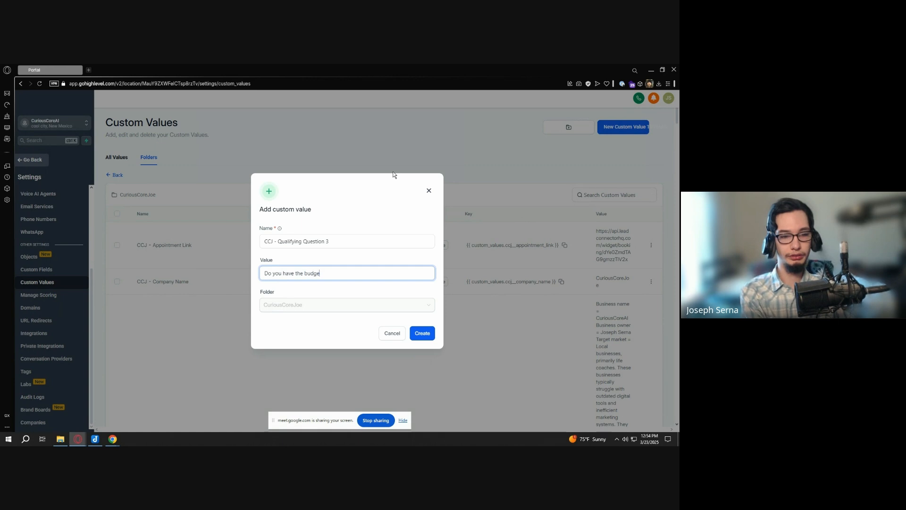
type("t for $50")
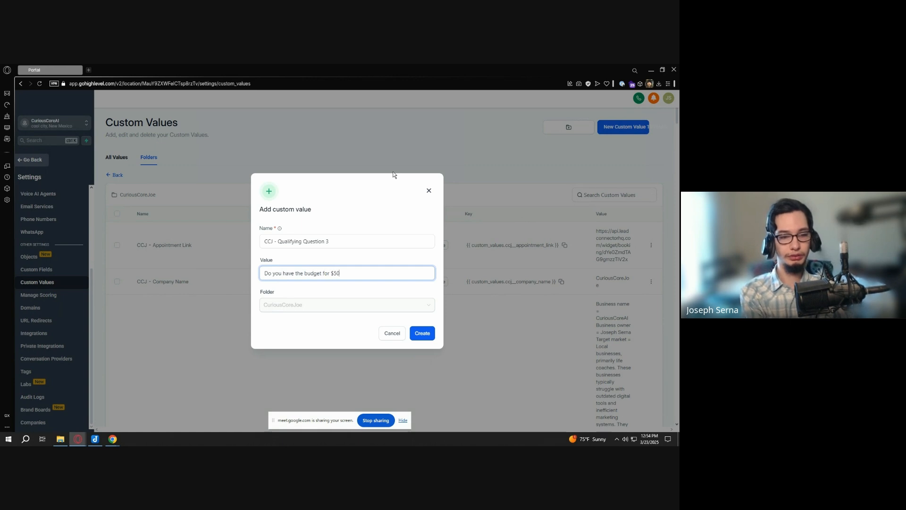
type("0/")
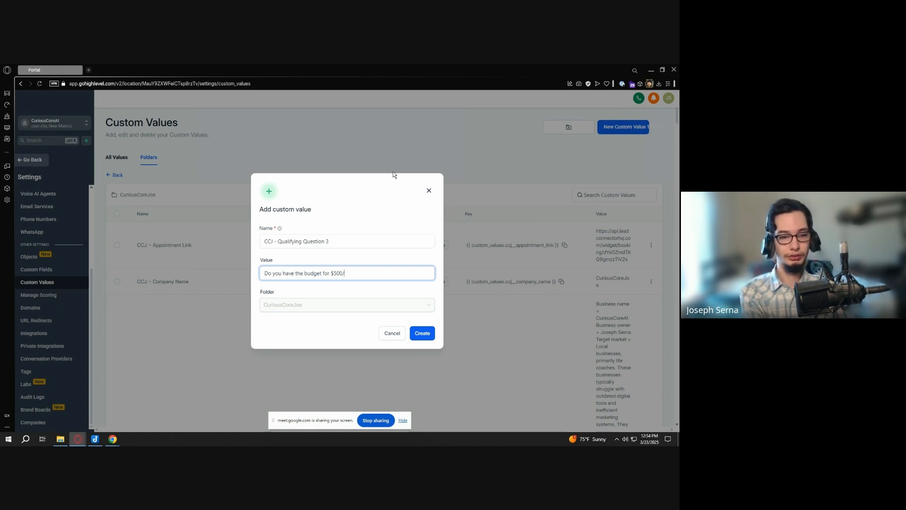
type("mo Ads")
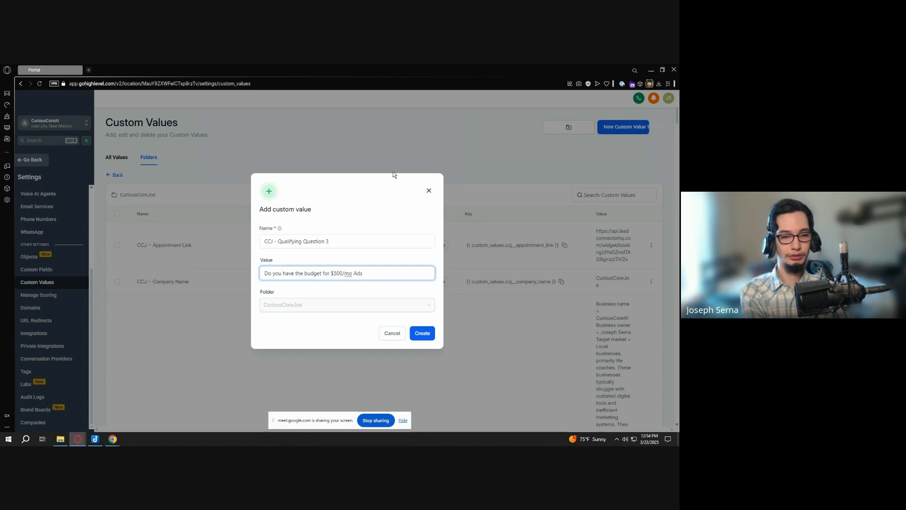
key("BackSpace")
type("Spend")
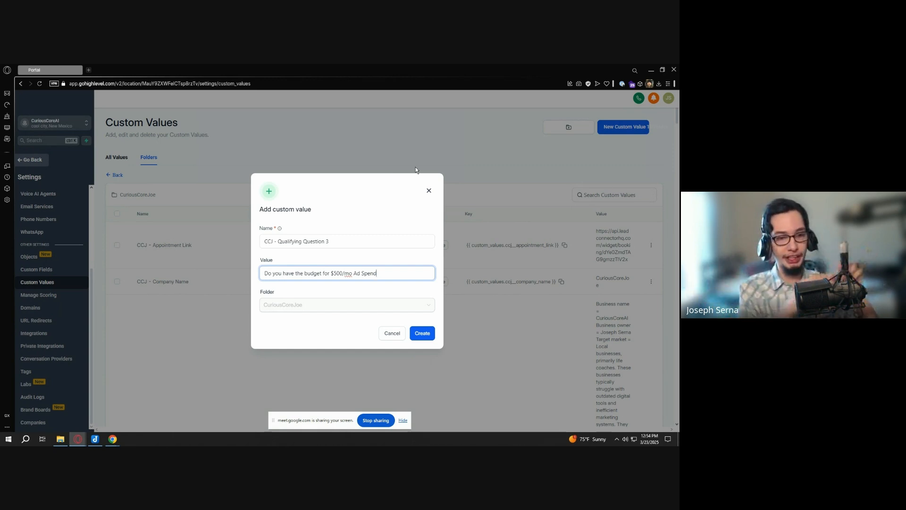
left_click(424, 331)
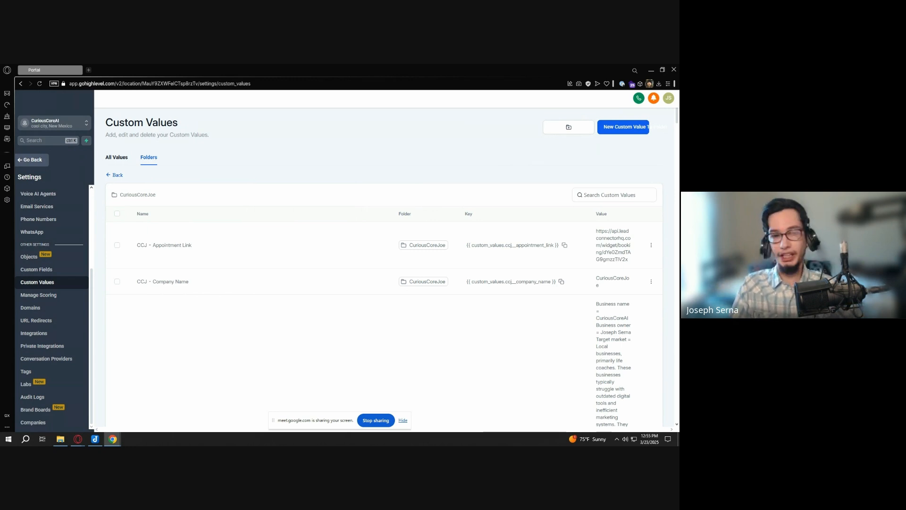
Review the custom values listed in the CuriousCoreJoe folder, from the appointment link through the qualifying questions
scroll(447, 159, "down", 1)
scroll(447, 159, "down", 2)
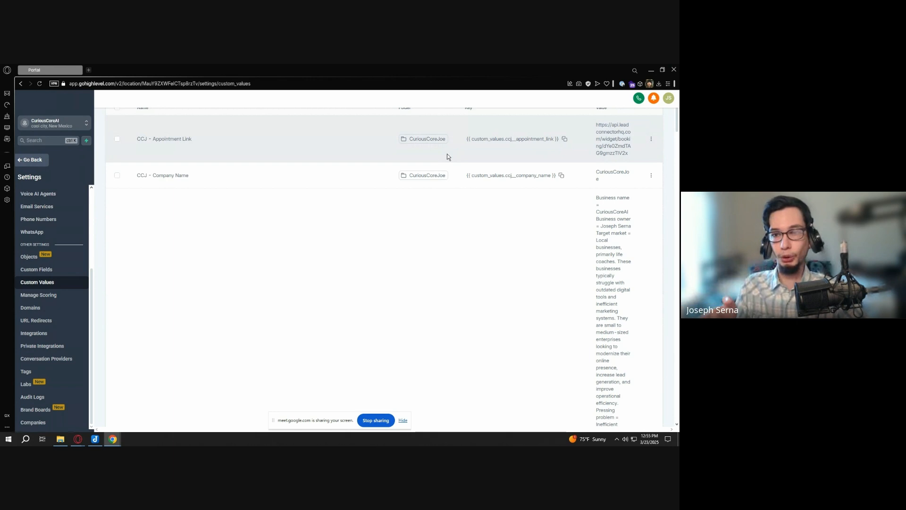
scroll(506, 208, "down", 8)
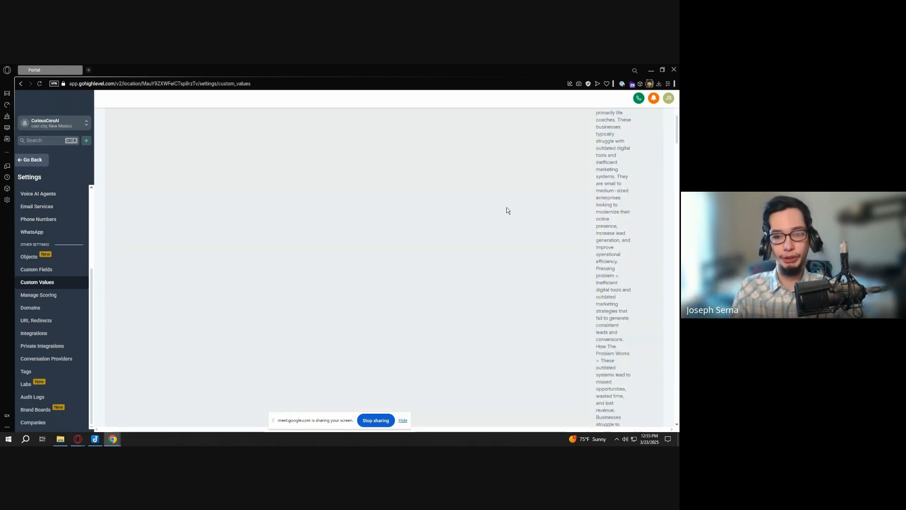
scroll(472, 237, "down", 2)
scroll(473, 237, "up", 12)
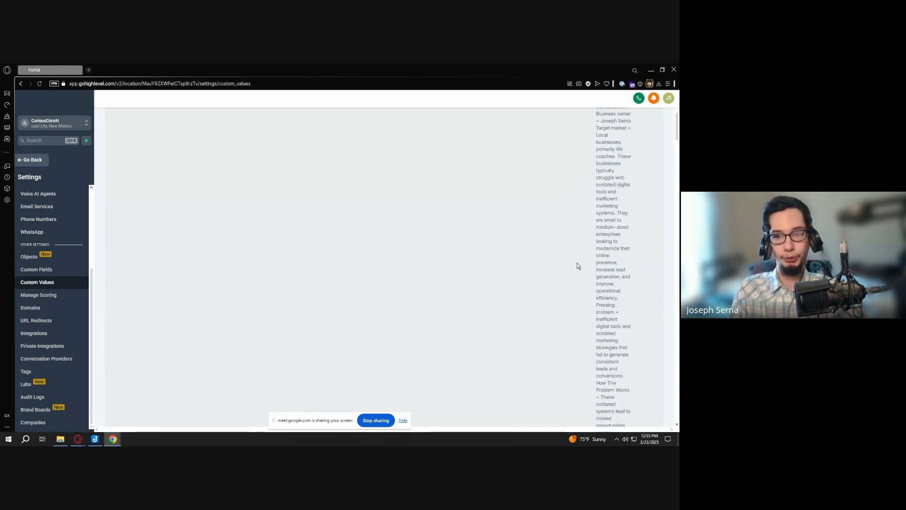
scroll(677, 118, "down", 1)
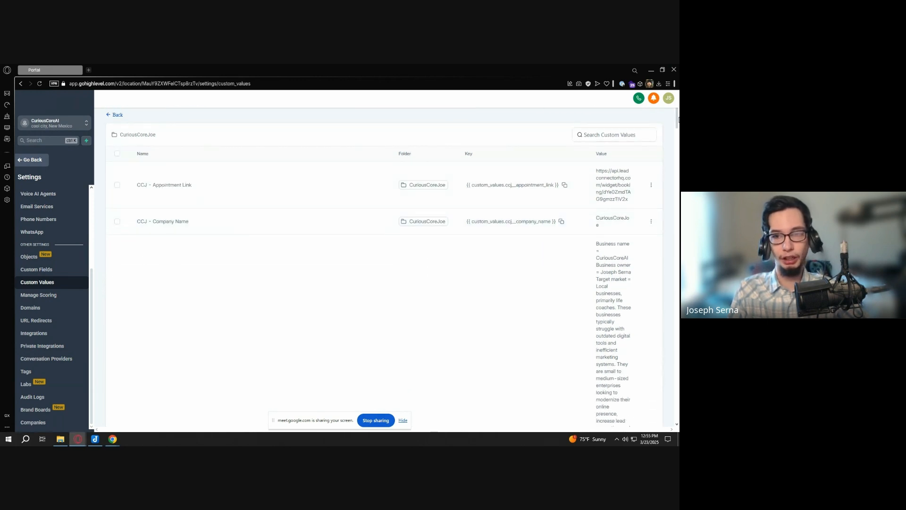
left_click_drag(676, 117, 661, 415)
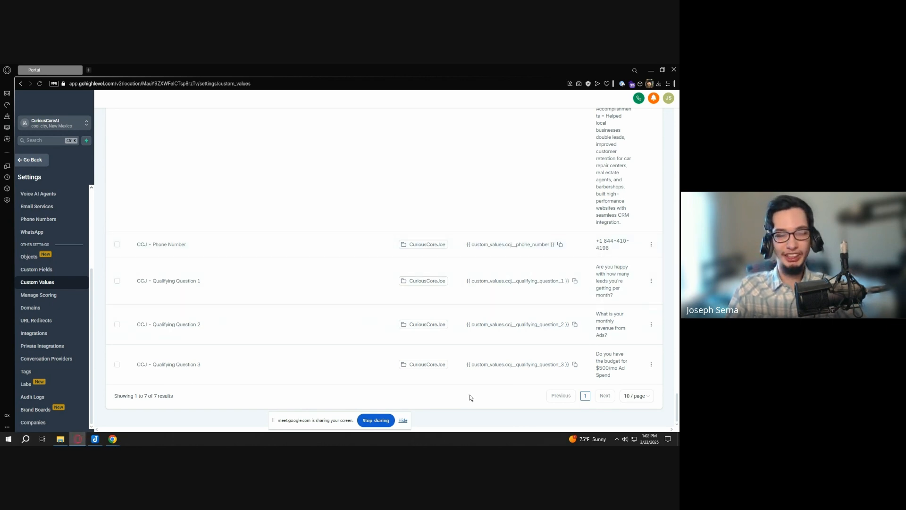
scroll(477, 372, "up", 5)
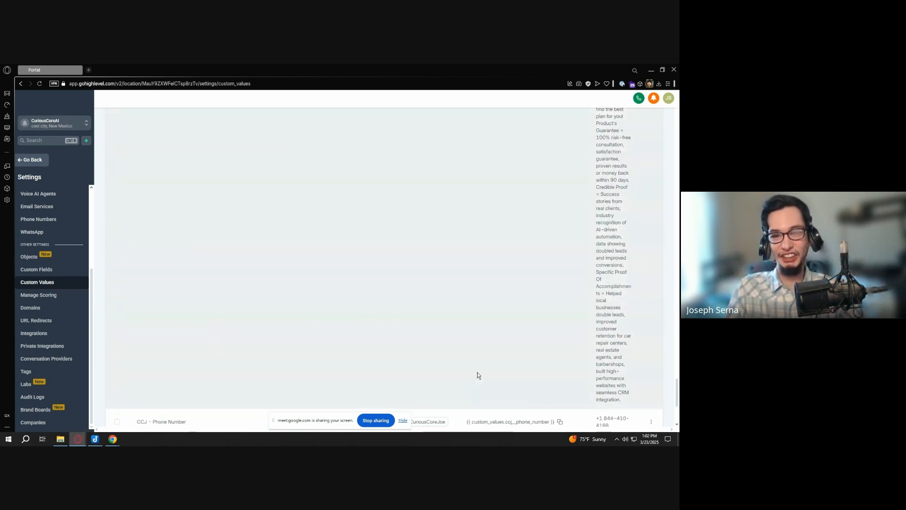
scroll(579, 251, "up", 10)
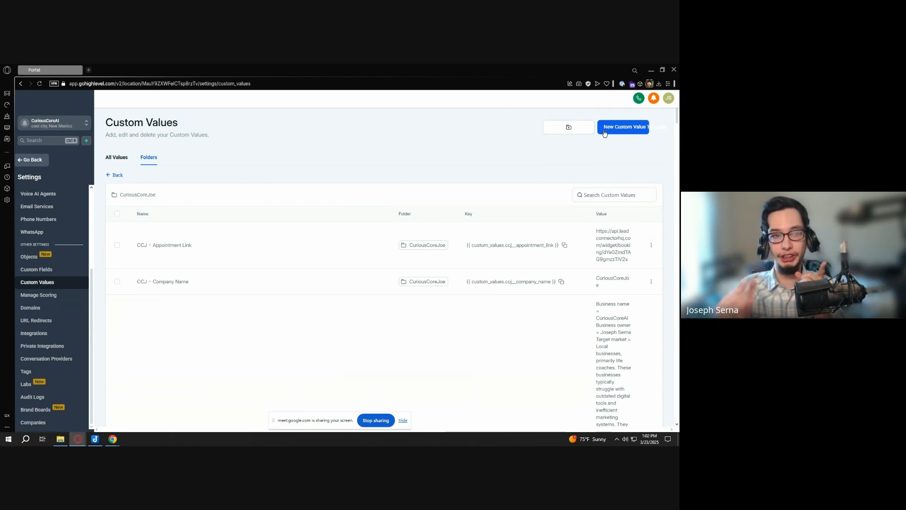
left_click_drag(113, 122, 191, 124)
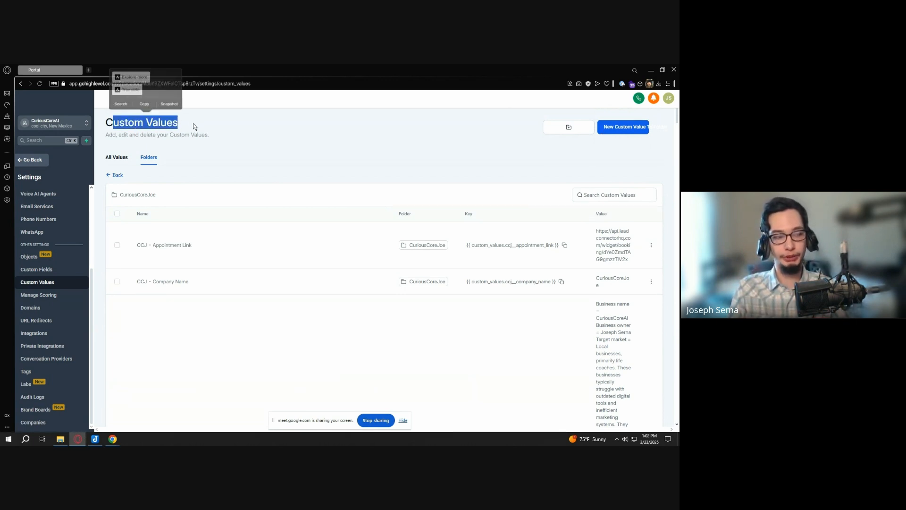
left_click(52, 282)
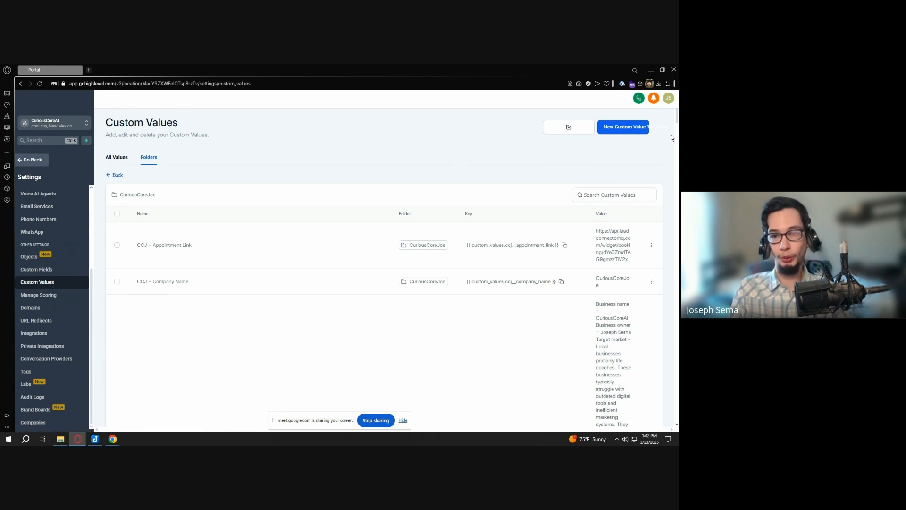
scroll(675, 118, "down", 1)
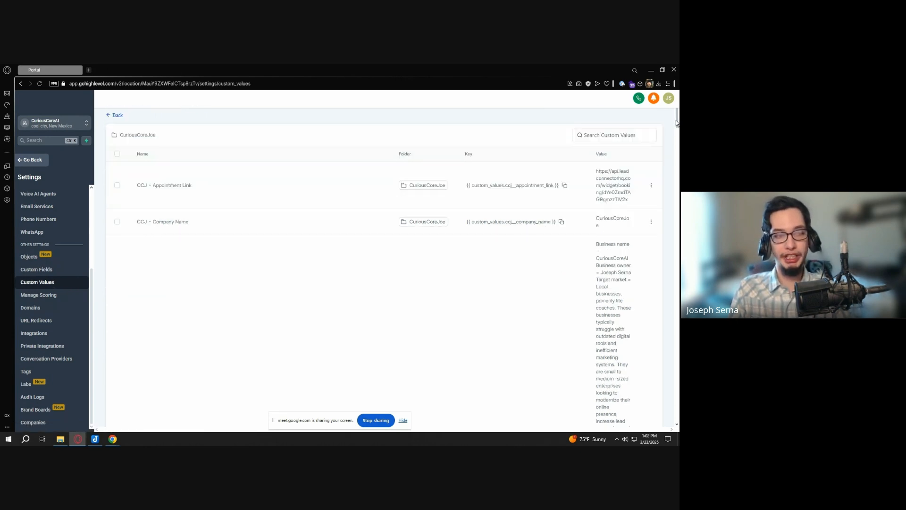
scroll(676, 125, "down", 1)
left_click_drag(676, 126, 662, 416)
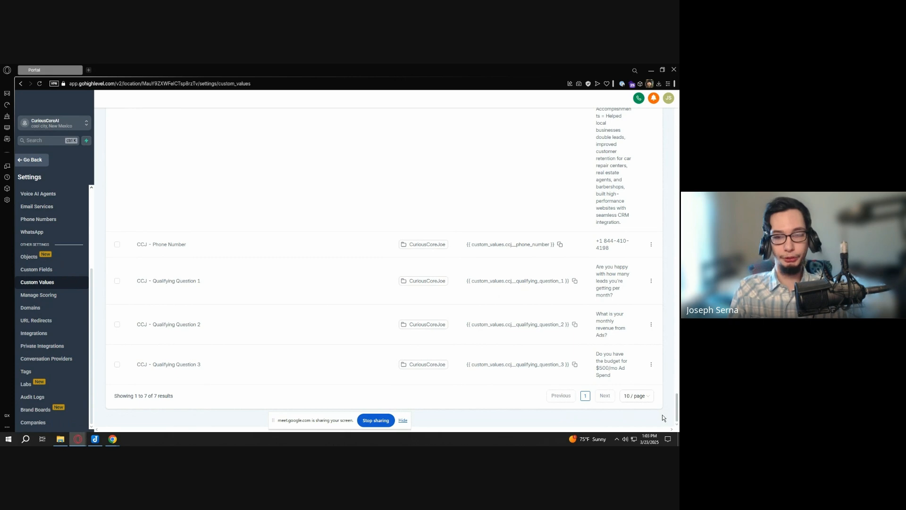
Add a custom value named "CCJ - Your Name" to the CuriousCoreJoe folder, with the owner's full name as its value
left_click_drag(662, 414, 641, 136)
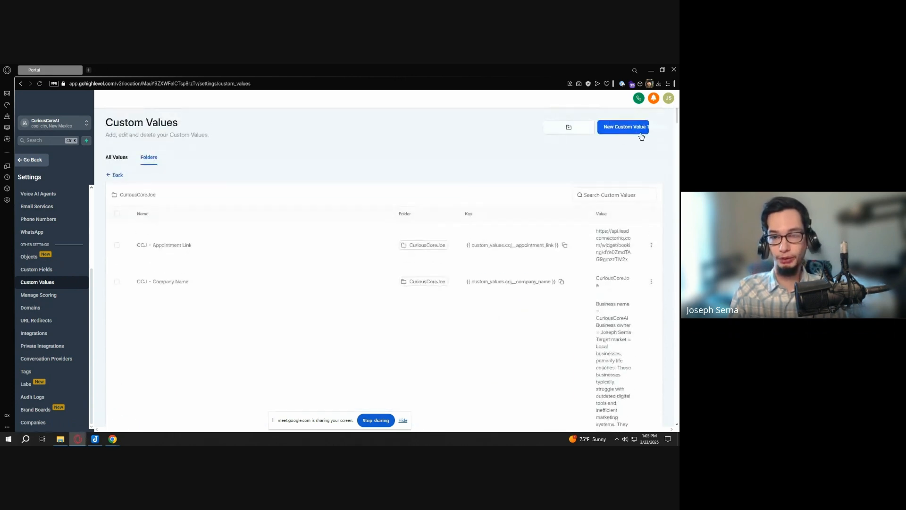
left_click(640, 133)
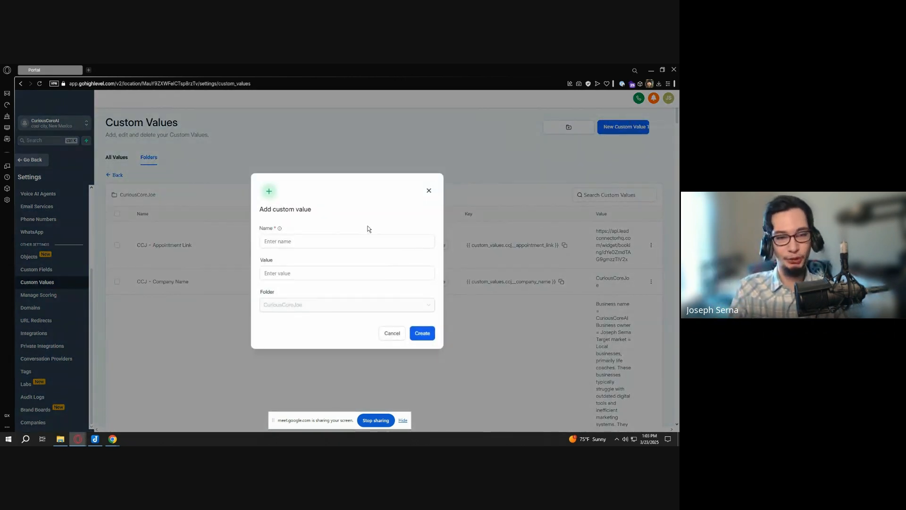
left_click(357, 243)
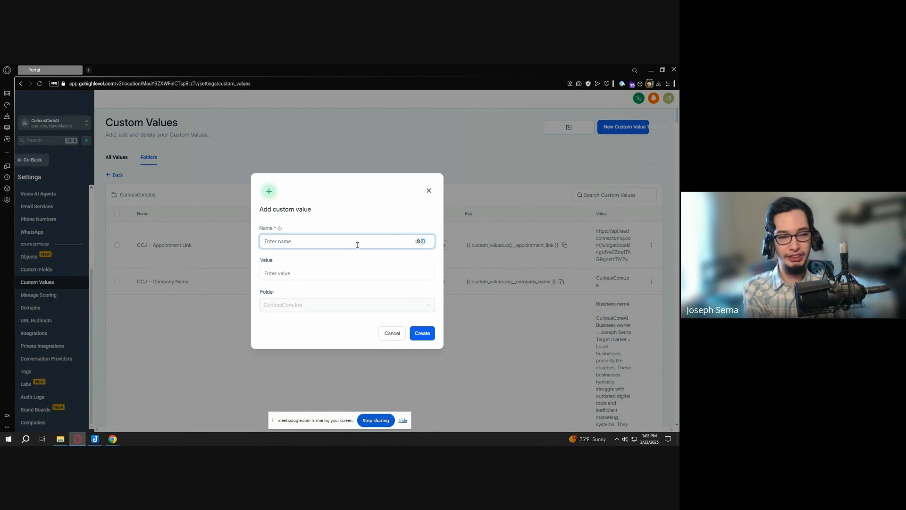
type("CCJ - ")
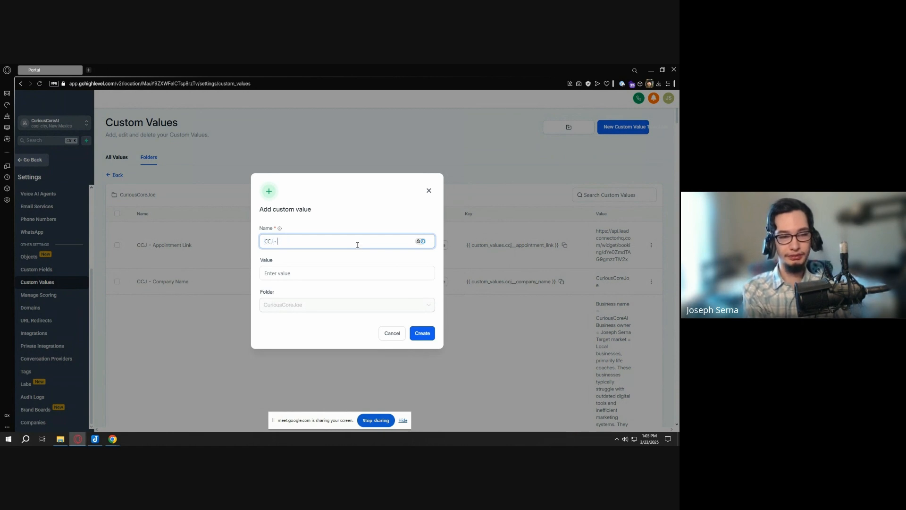
type("Your Name")
key("Tab")
type("J")
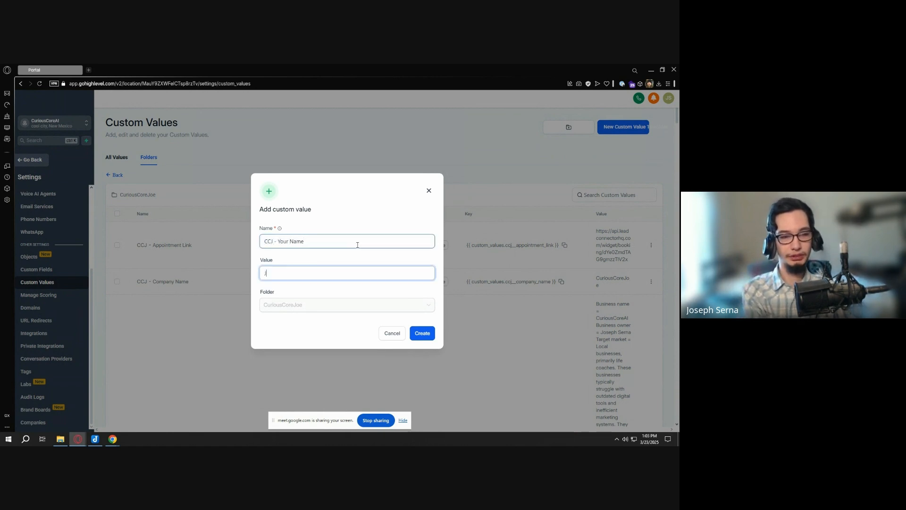
type("oseph Serna")
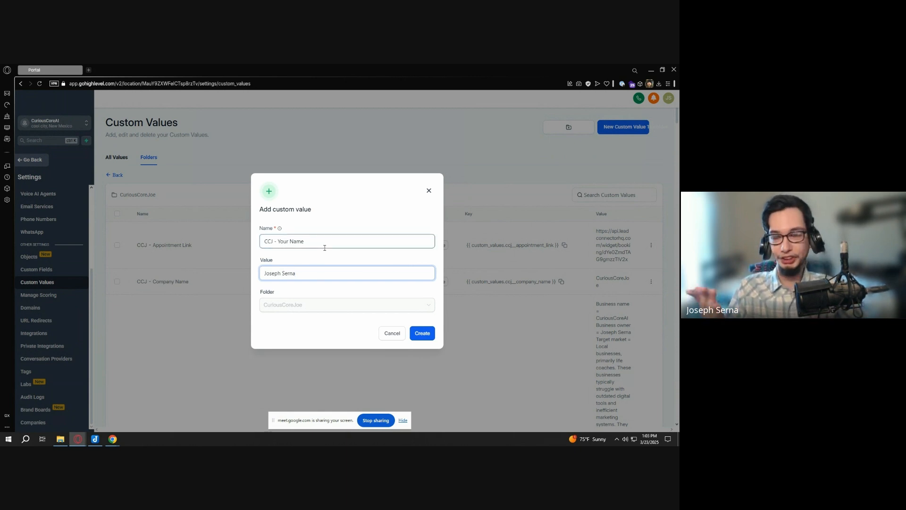
left_click(429, 338)
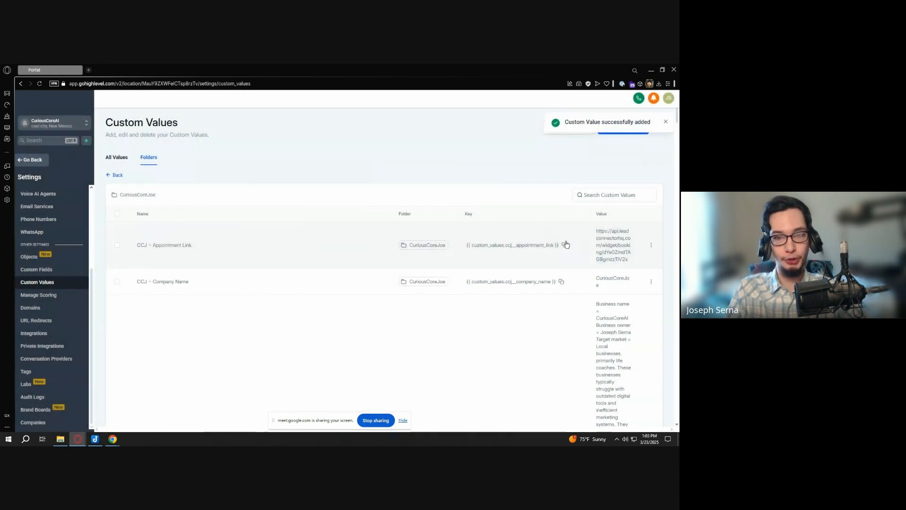
left_click(665, 123)
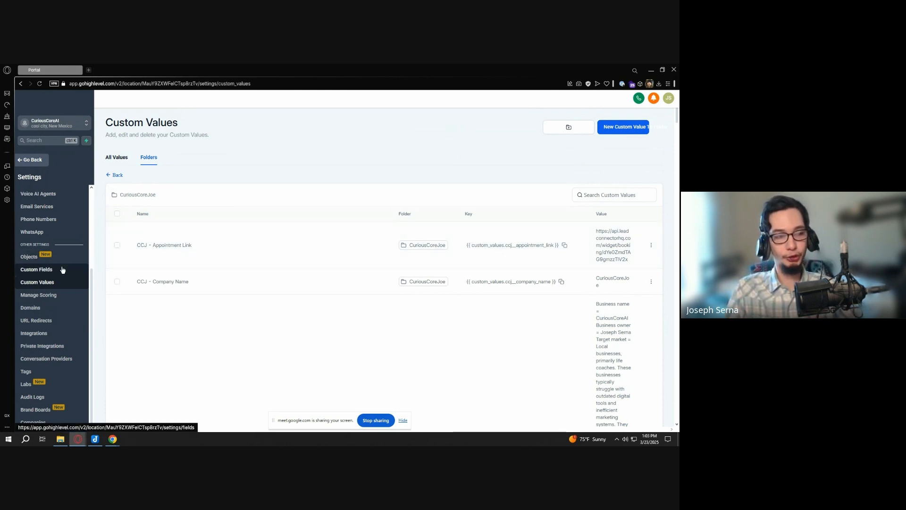
key("ctrl")
key("ctrl")
key("ctrl")
key("ctrl")
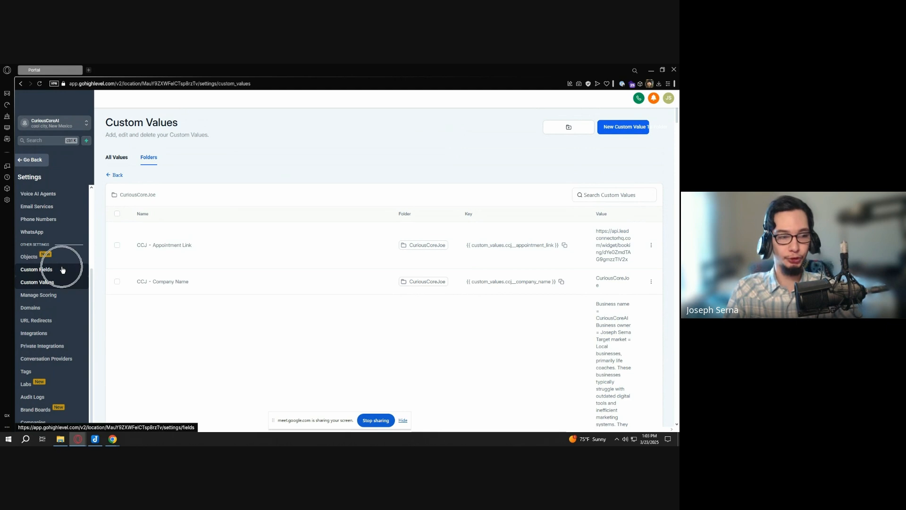
key("ctrl")
key("ctrl")
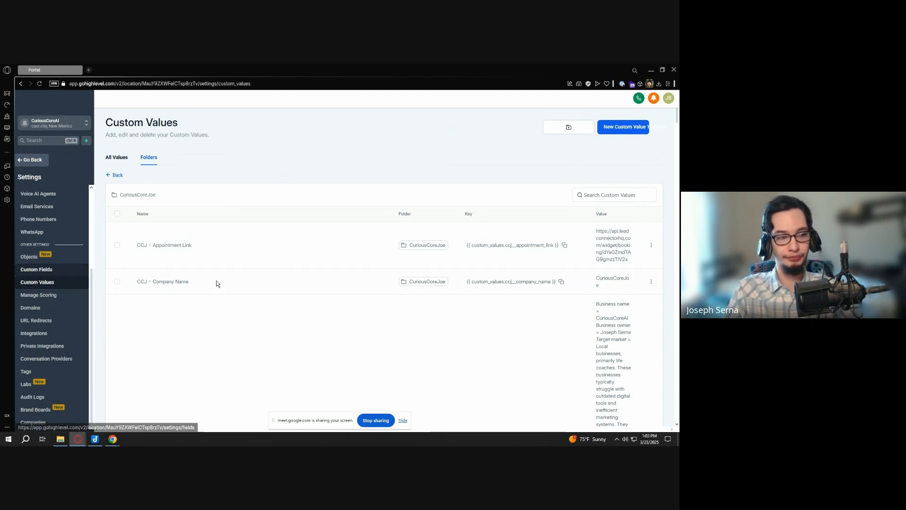
Open the Custom Fields section of the account settings and hide the screen-sharing notice
left_click(56, 271)
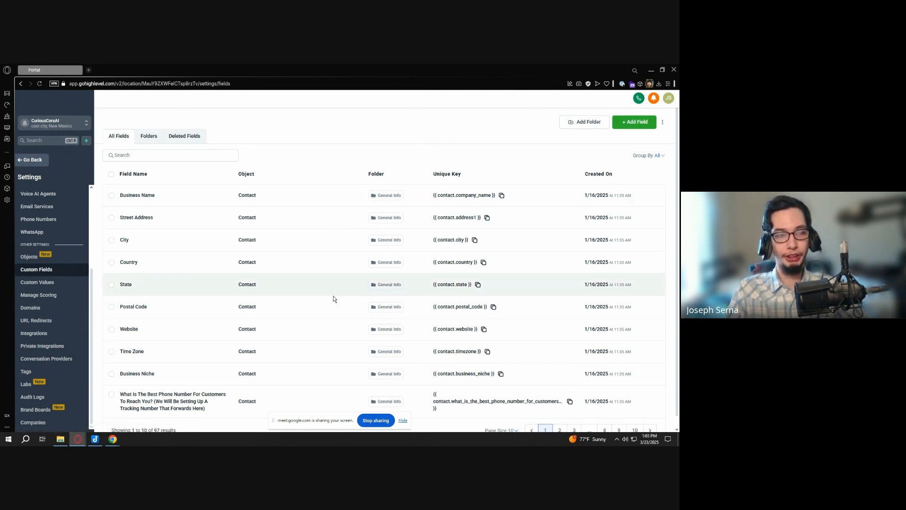
left_click(403, 421)
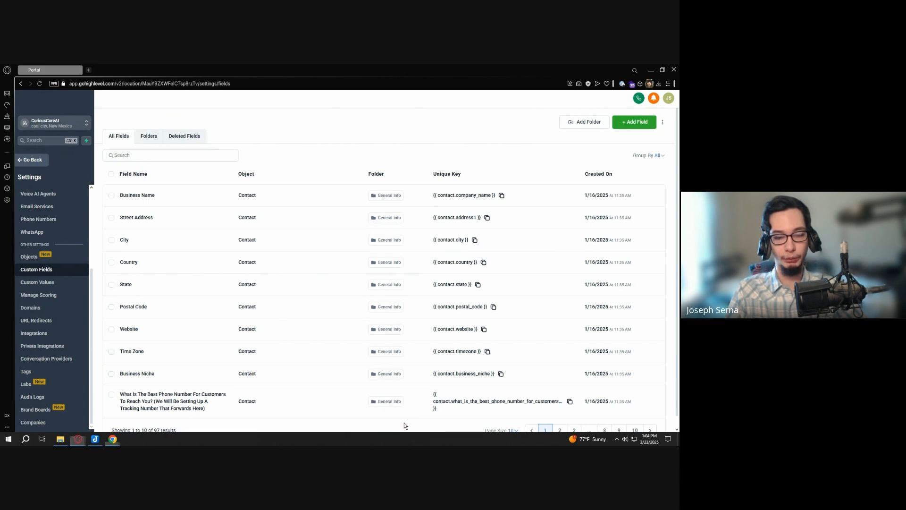
left_click(582, 123)
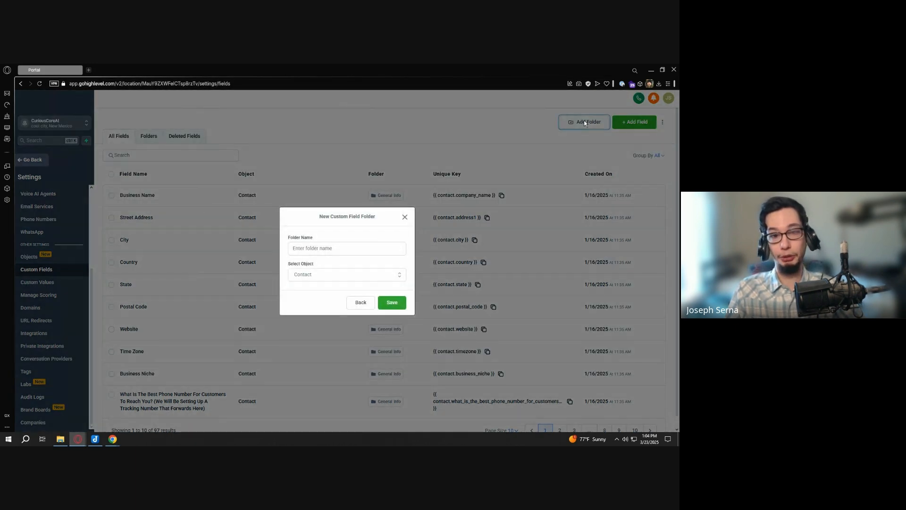
left_click(362, 246)
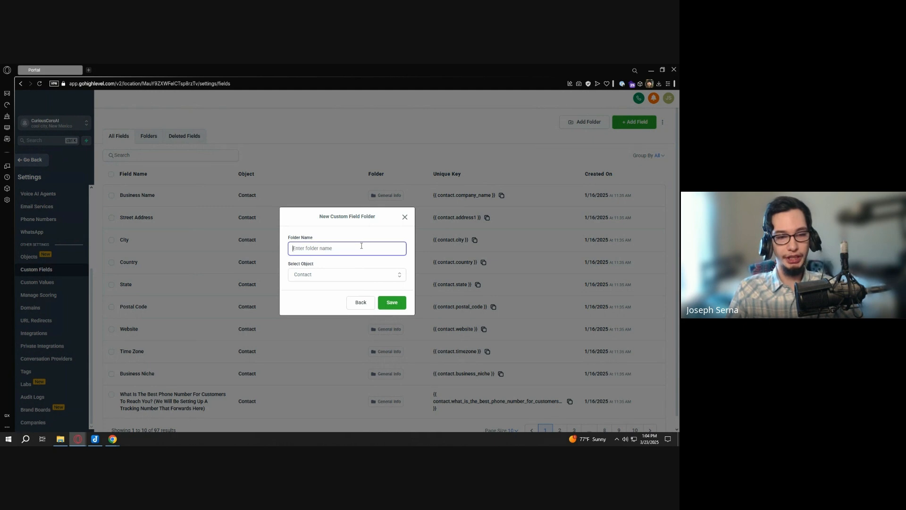
left_click(358, 275)
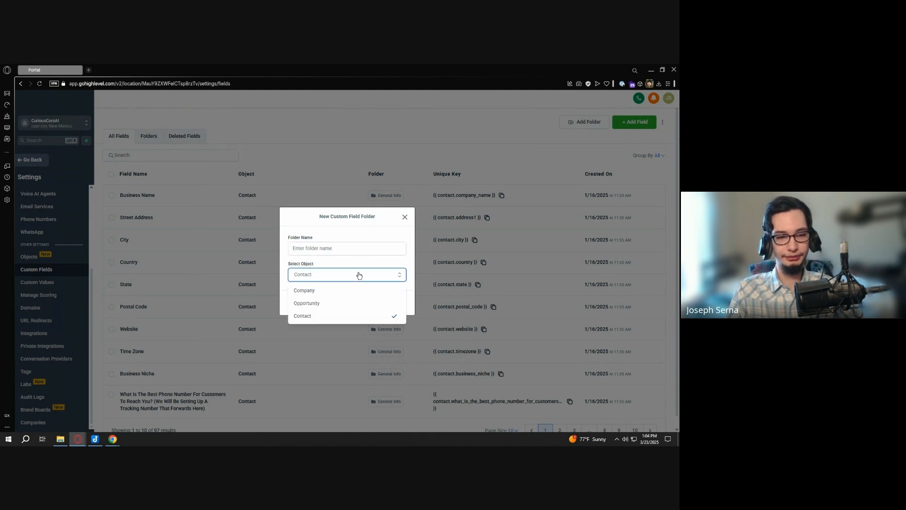
left_click(358, 275)
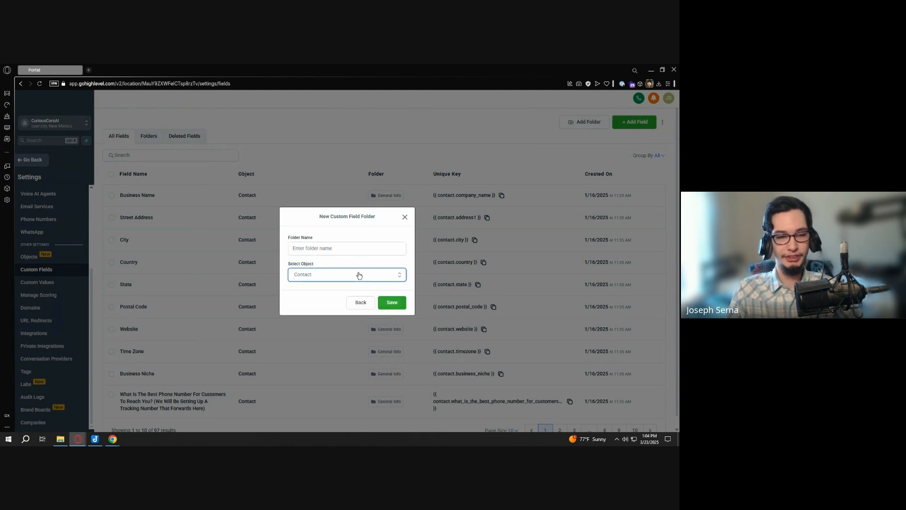
left_click(349, 247)
type("CC")
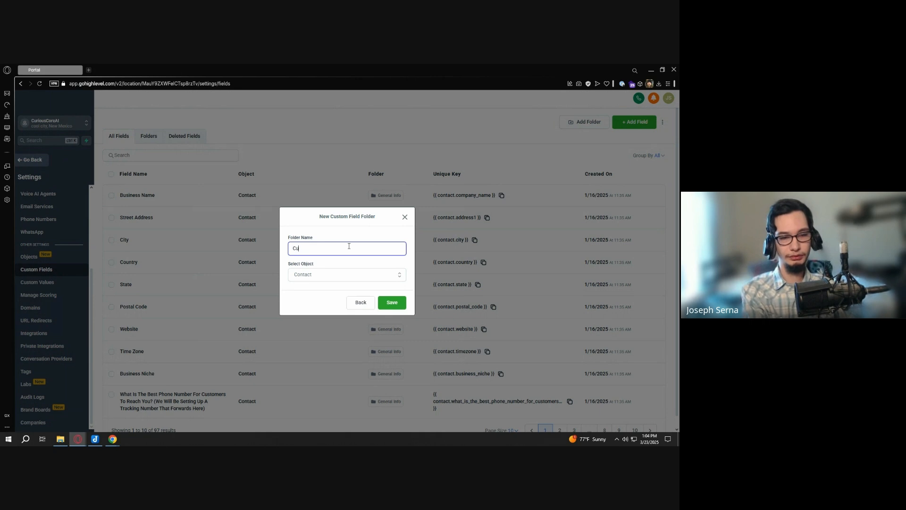
type("riousCoreJoe")
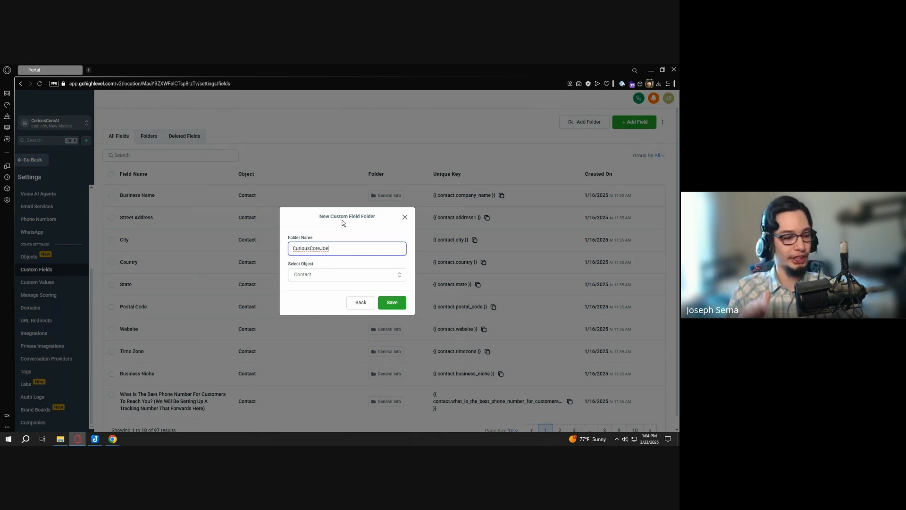
left_click(387, 219)
left_click(404, 217)
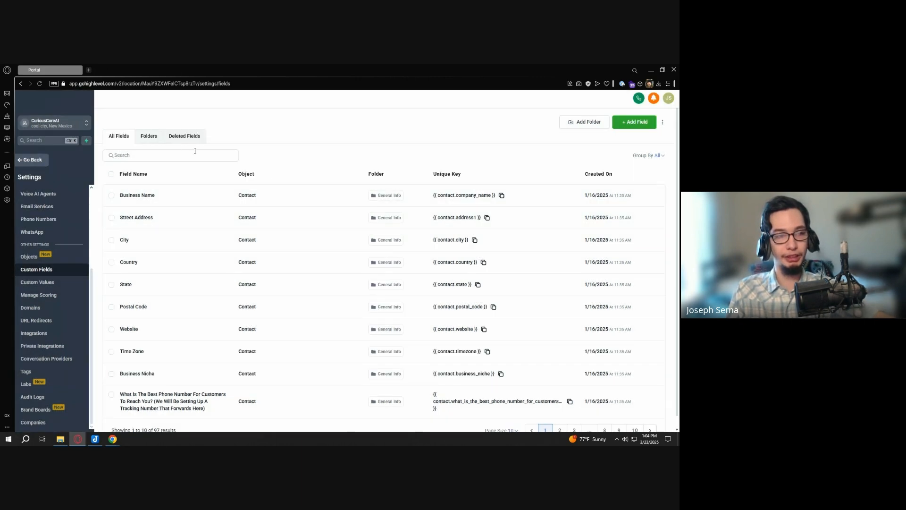
Start a new folder from the custom field folder list and name it "CCJ - Contact"
left_click(149, 136)
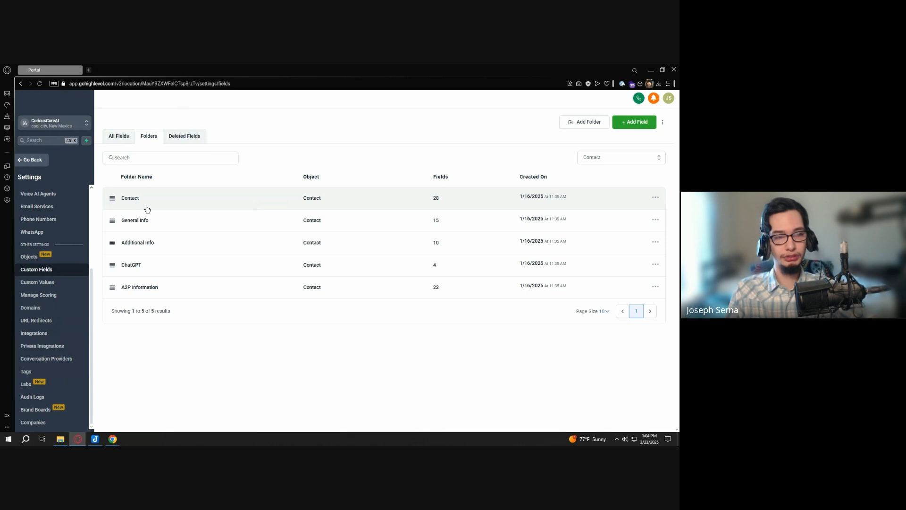
left_click(585, 121)
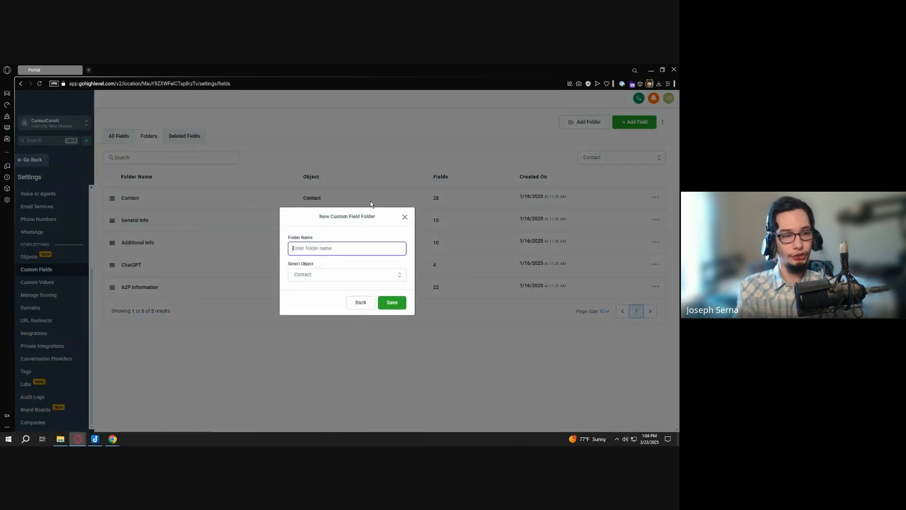
type("CuriousJoe")
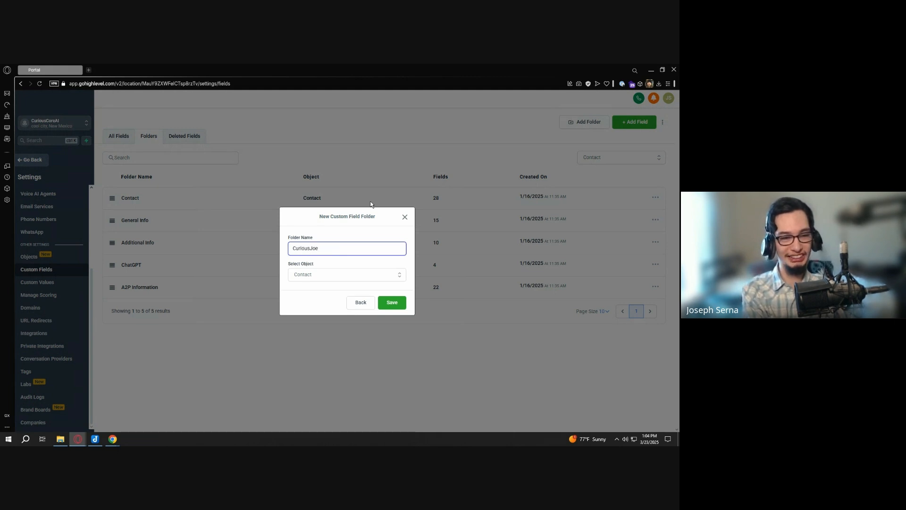
key("BackSpace")
key("BackSpace")
key("BackSpace")
type("CoreJoe 0")
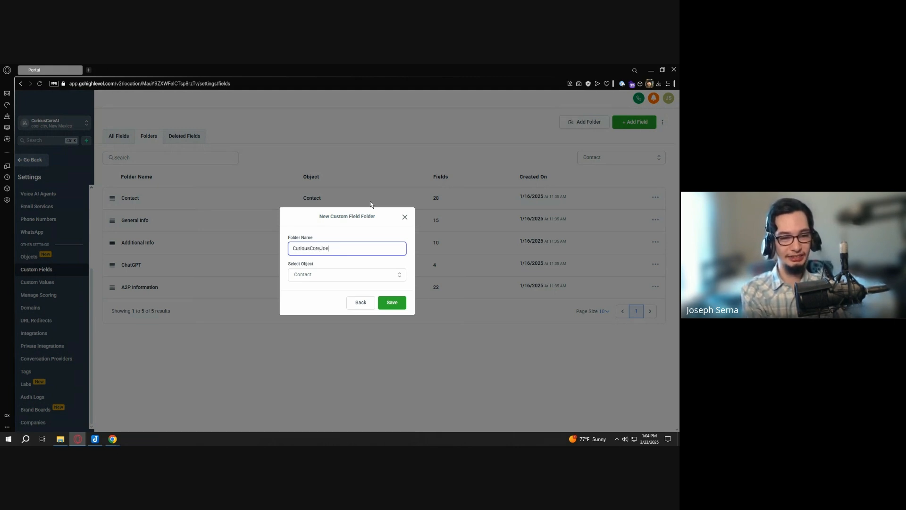
key("ctrl+a")
type("CCJ -")
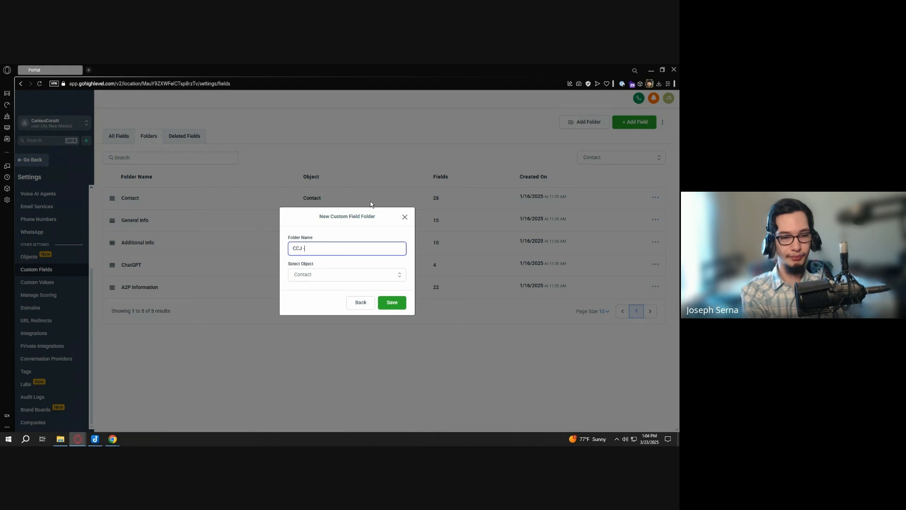
type(" Contact")
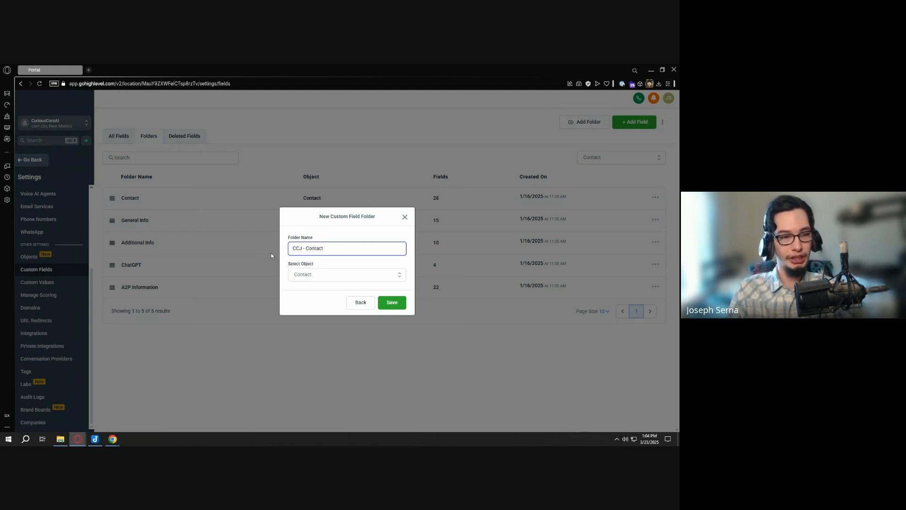
Keep Contact as the new folder's object and save the folder
left_click(318, 275)
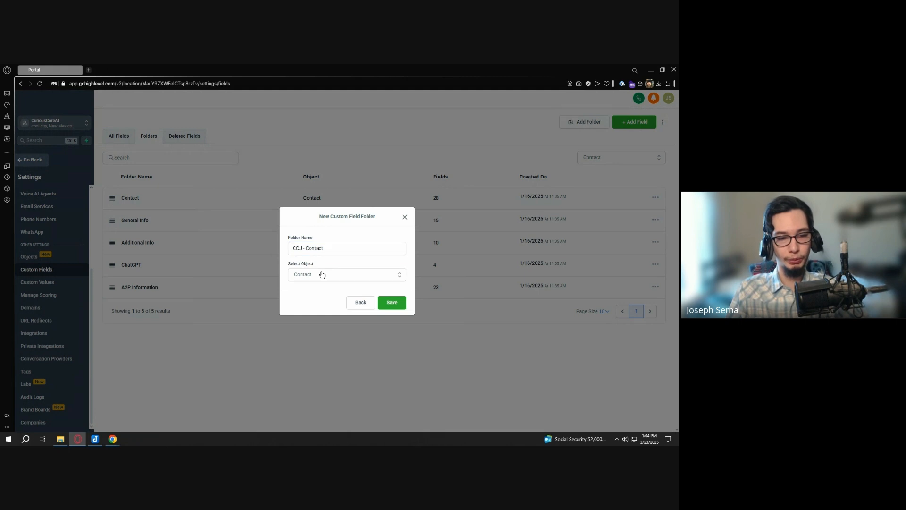
left_click(324, 276)
left_click(324, 277)
left_click(324, 276)
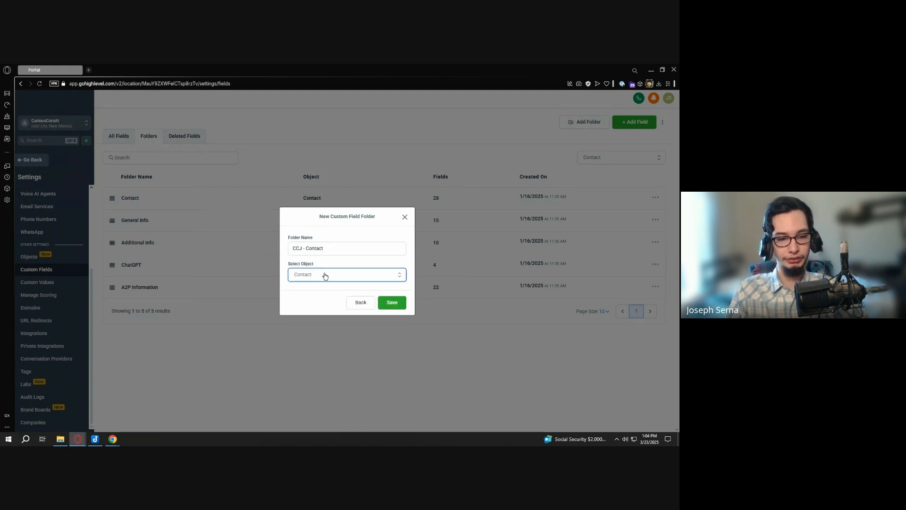
left_click(324, 275)
left_click(322, 273)
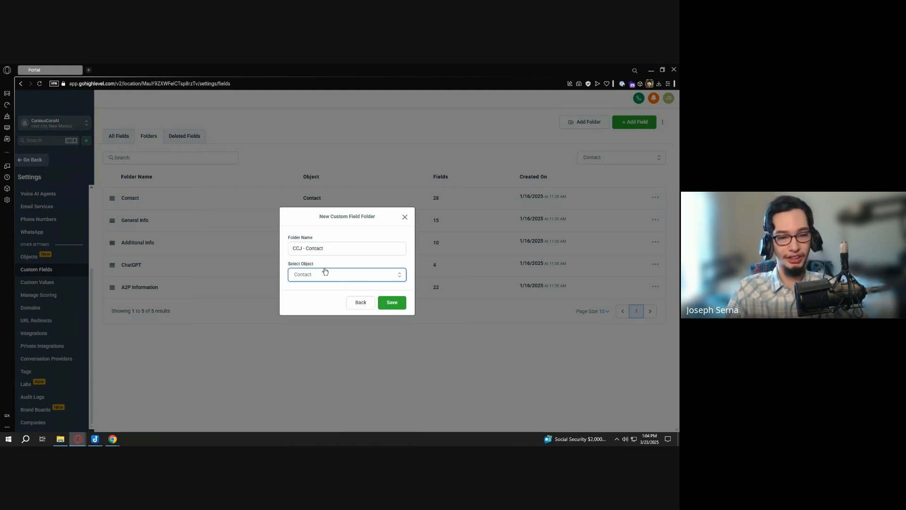
left_click(391, 304)
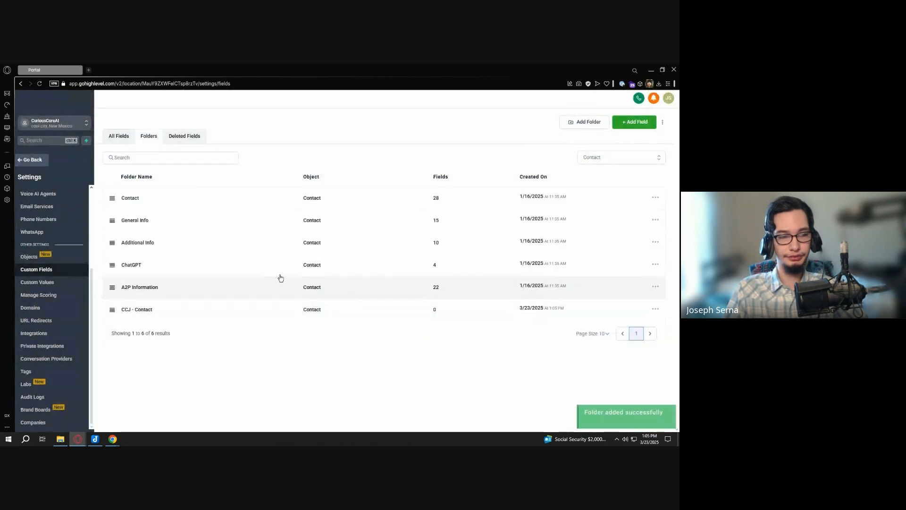
left_click(119, 136)
left_click(157, 137)
left_click(158, 202)
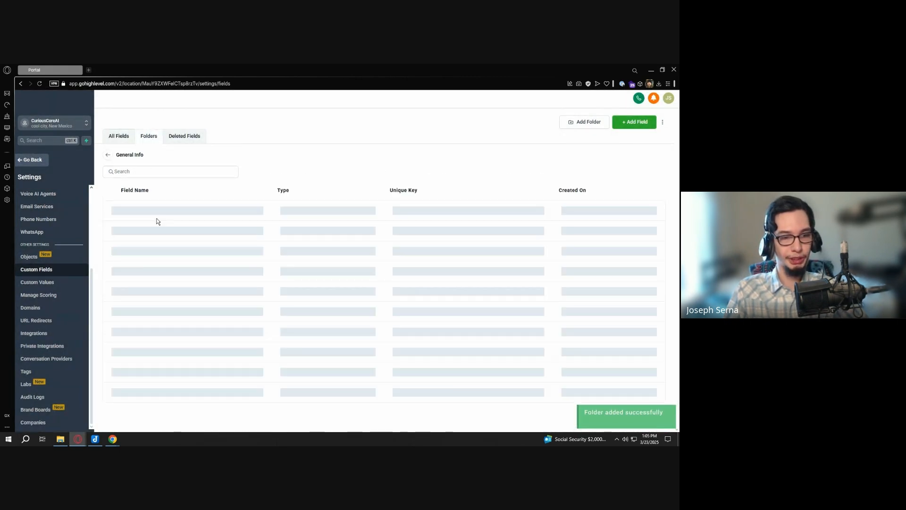
left_click(119, 136)
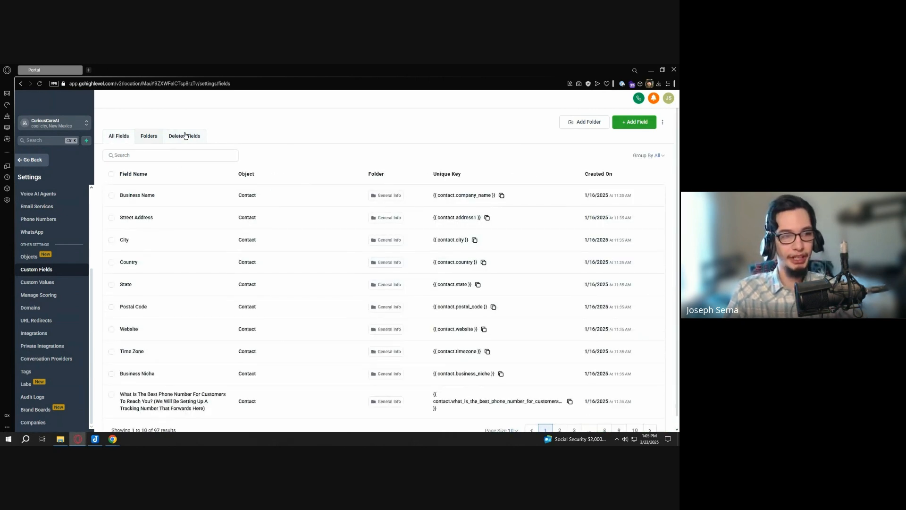
left_click(150, 137)
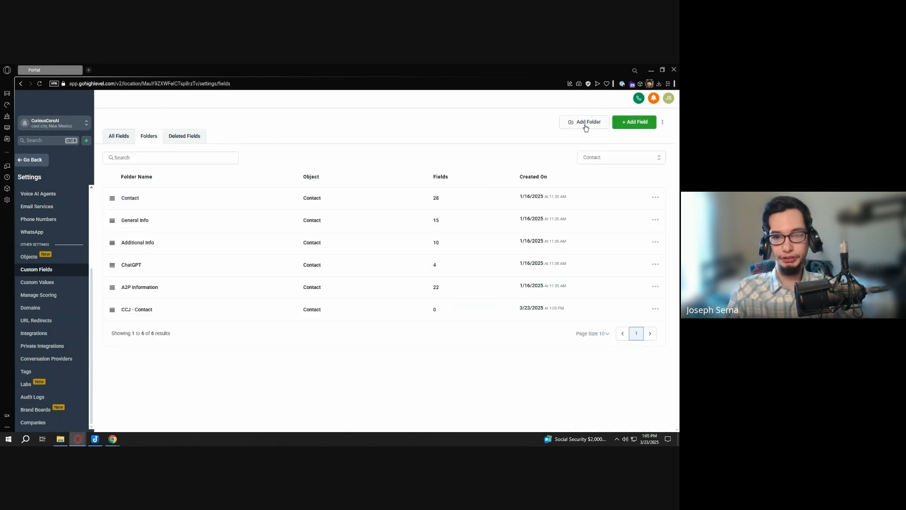
Create a custom field folder named "CCJ - General Info" for the Contact object
left_click(586, 123)
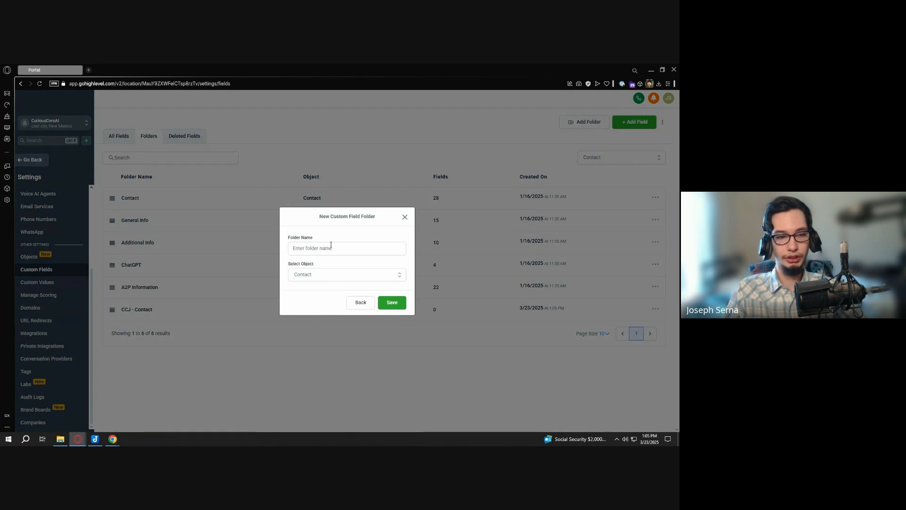
left_click(334, 249)
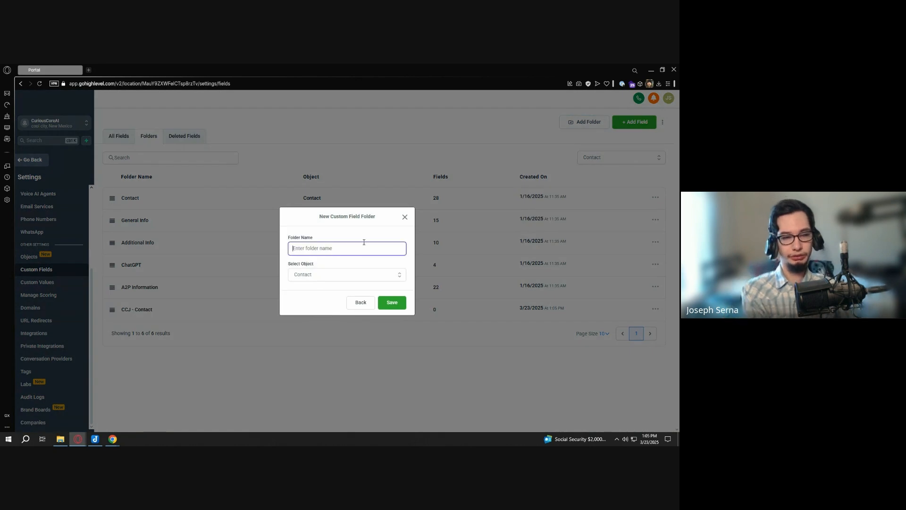
type("CCJ -")
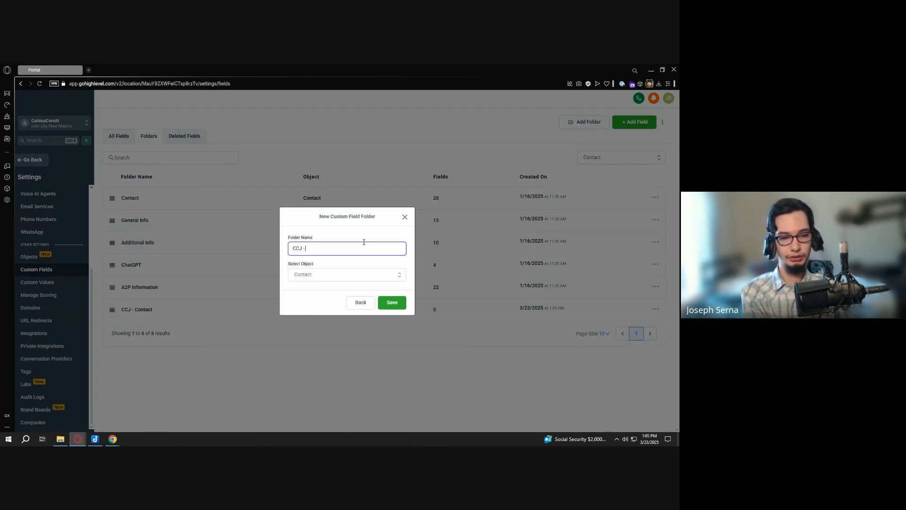
type(" General Info")
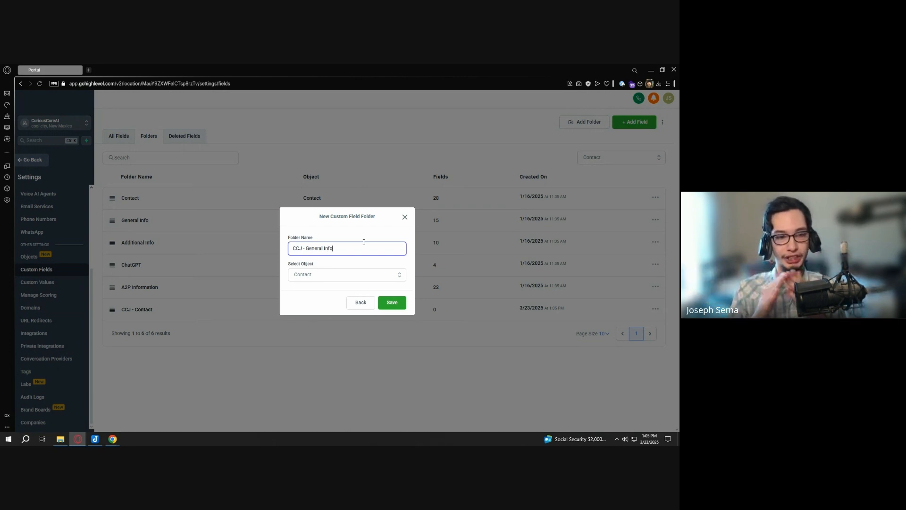
left_click_drag(303, 248, 286, 248)
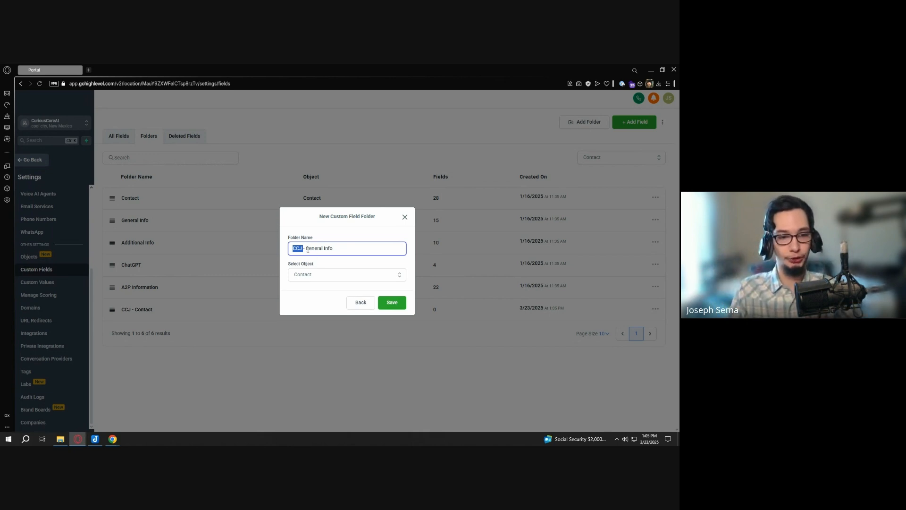
left_click_drag(306, 248, 335, 246)
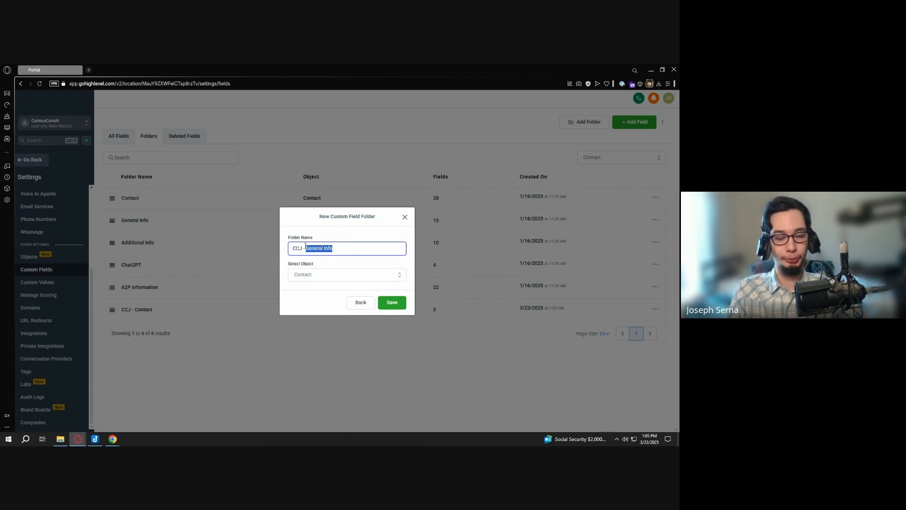
left_click(378, 247)
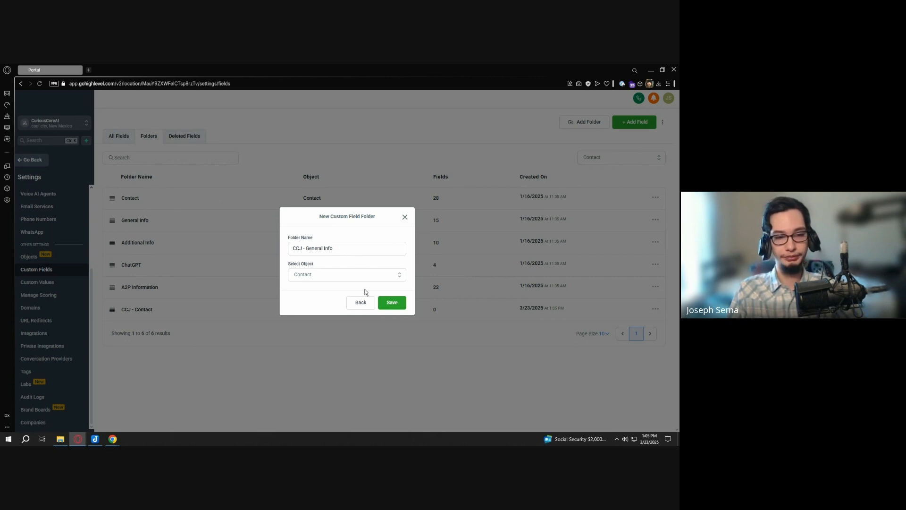
left_click(389, 302)
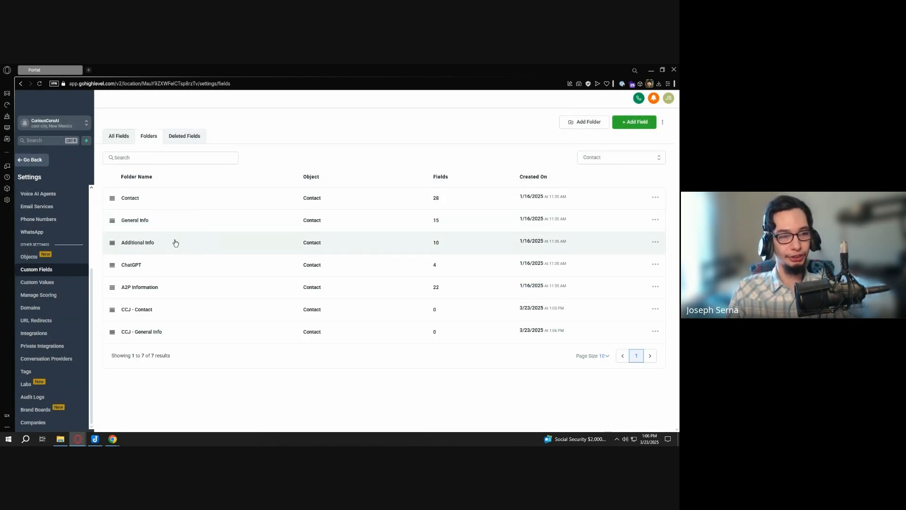
Create a custom field folder named "CCJ - Additional Info" for the Contact object
left_click(581, 121)
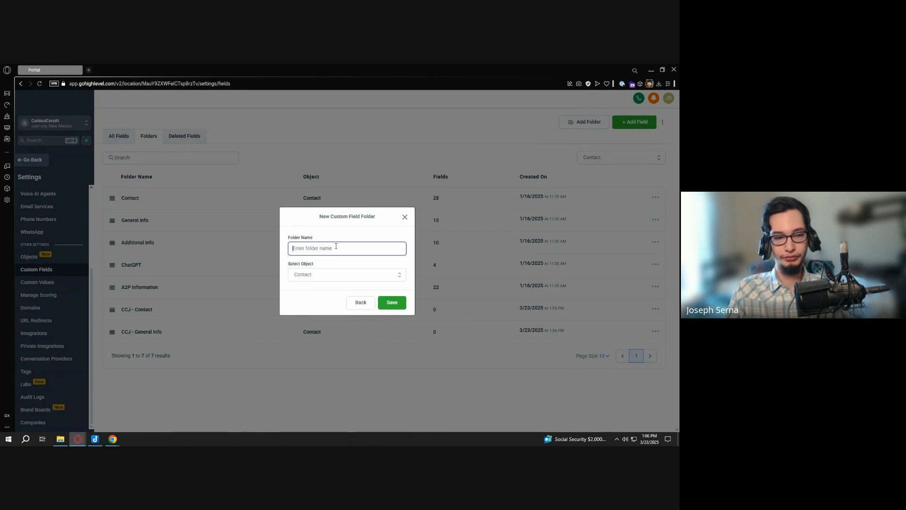
left_click(339, 274)
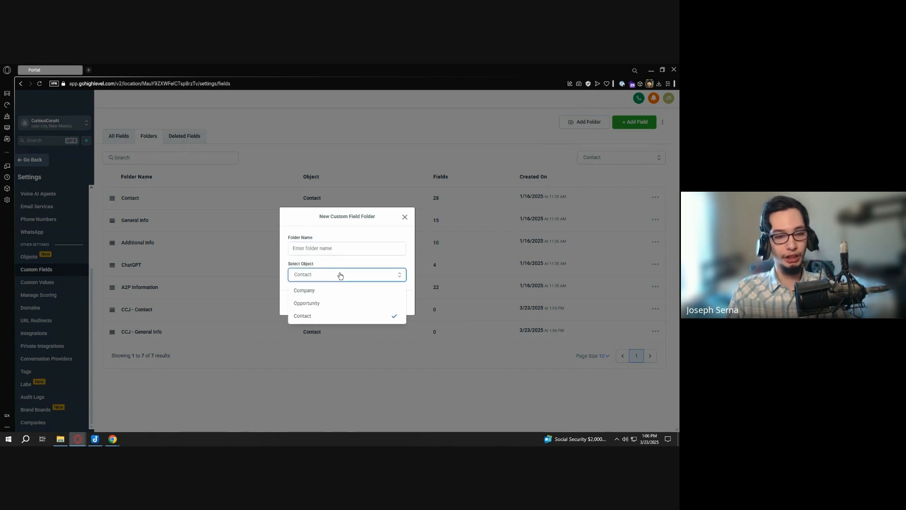
left_click(340, 275)
left_click(338, 249)
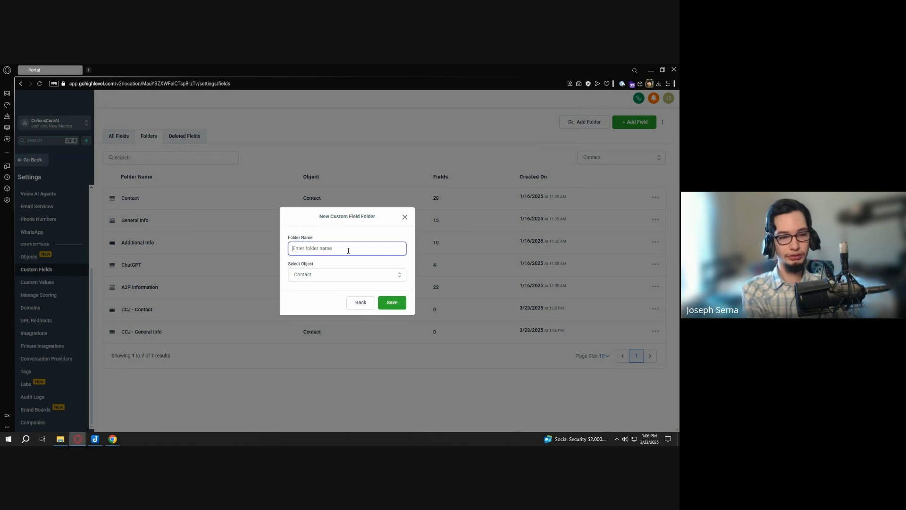
type("CC")
key("BackSpace")
key("BackSpace")
type("CCJ -")
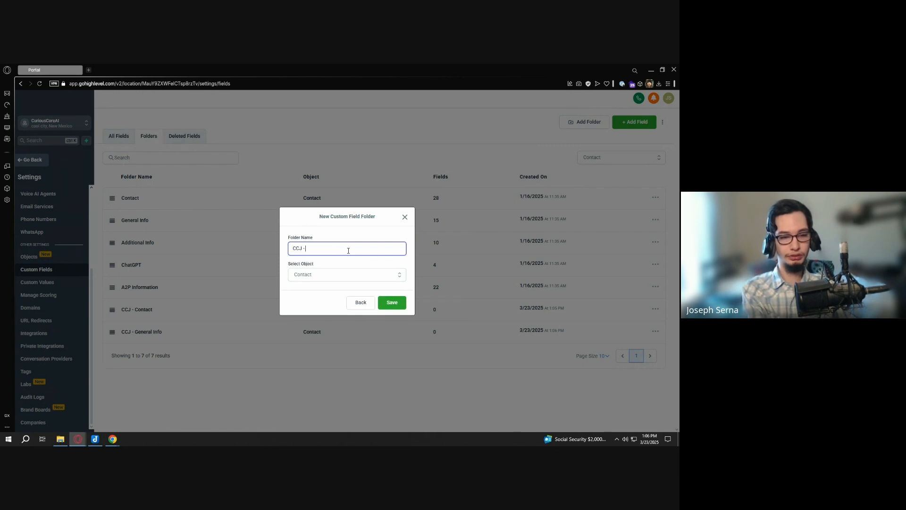
type(" Additional I")
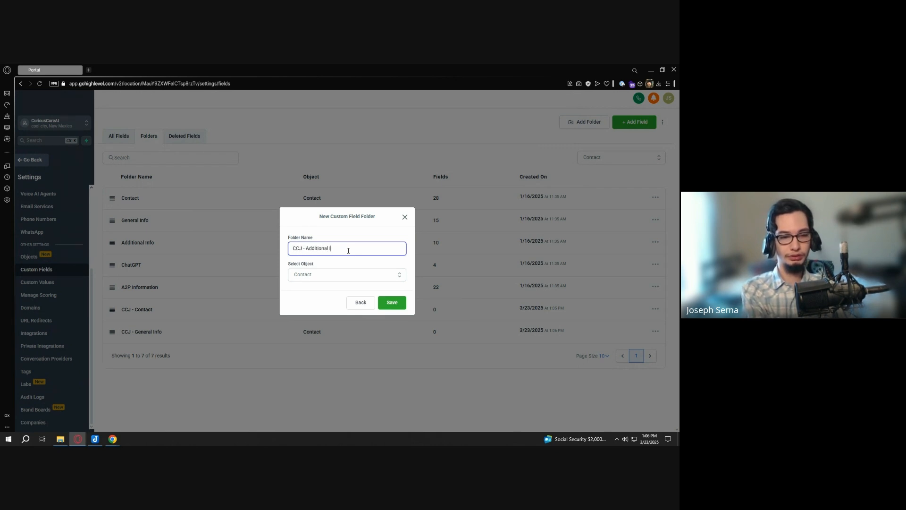
type("nf")
type("fo")
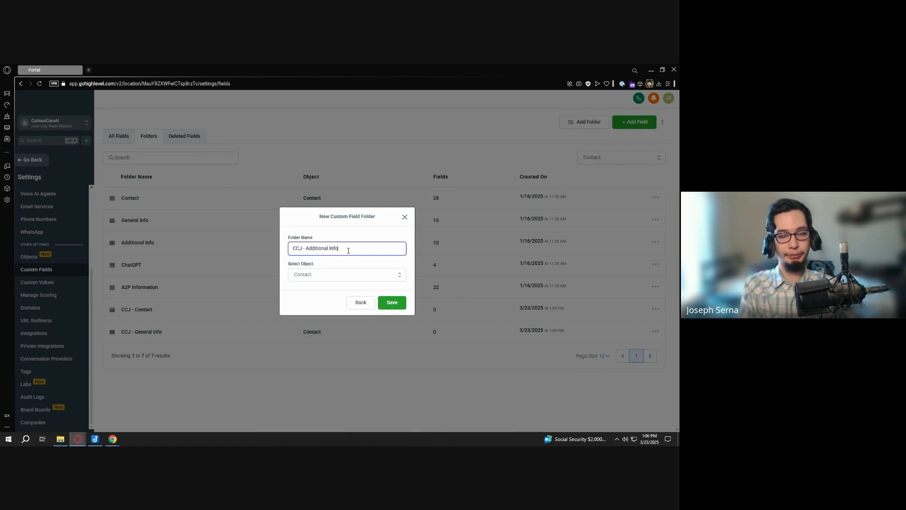
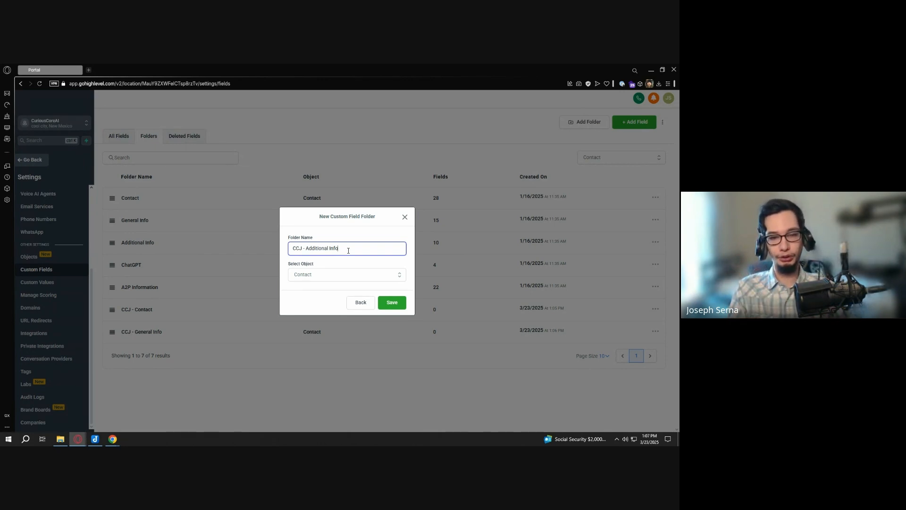
left_click(397, 303)
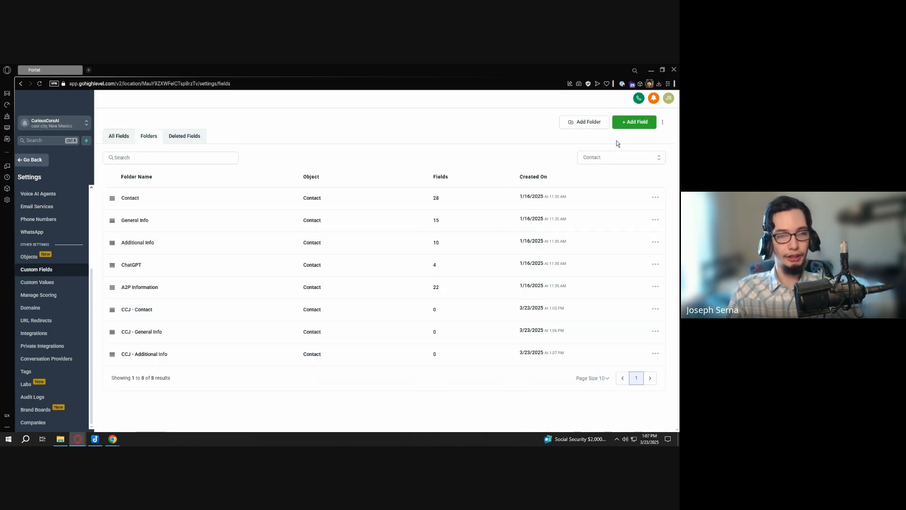
Try to create a custom field folder named "CCJ - AI Info" for the Contact object
left_click(588, 123)
left_click(364, 254)
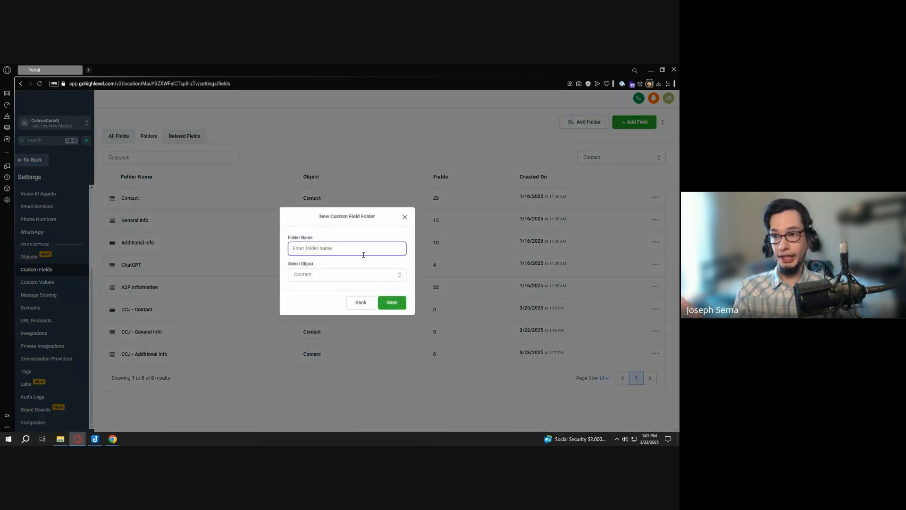
type("CCJ")
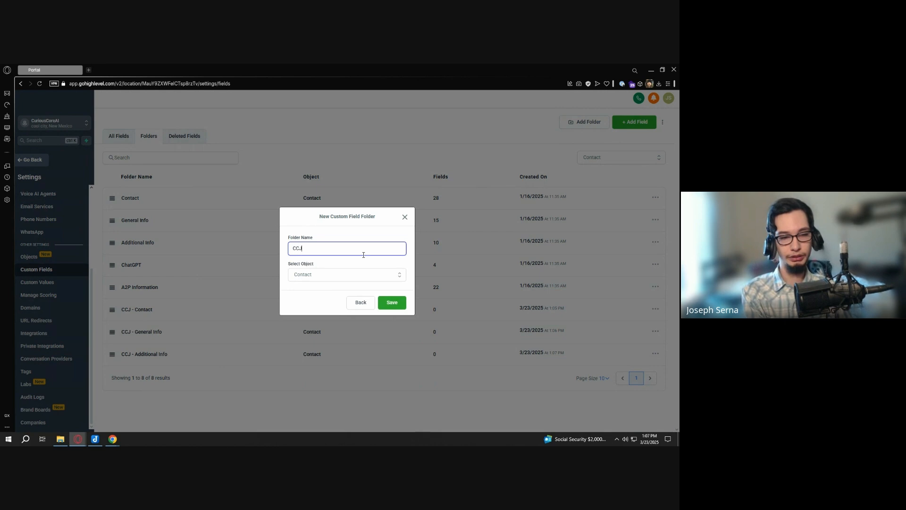
type(" - AI ")
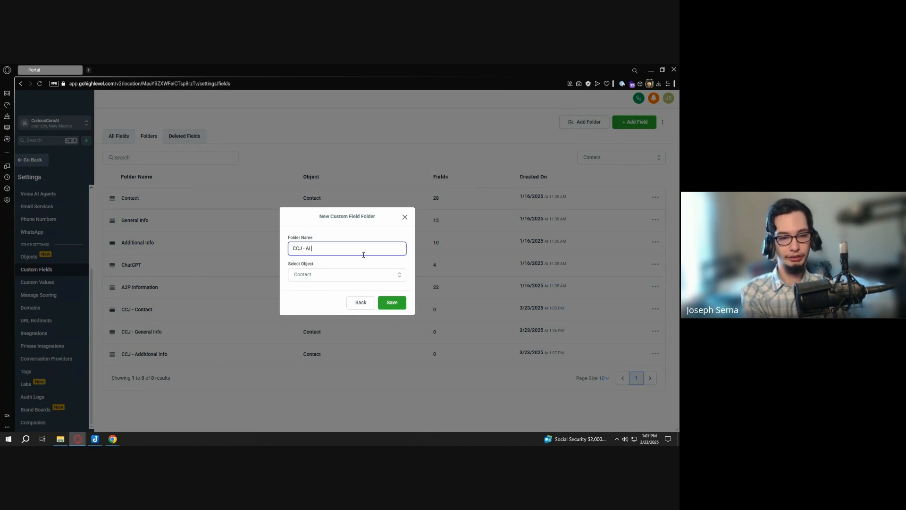
type("RInfo")
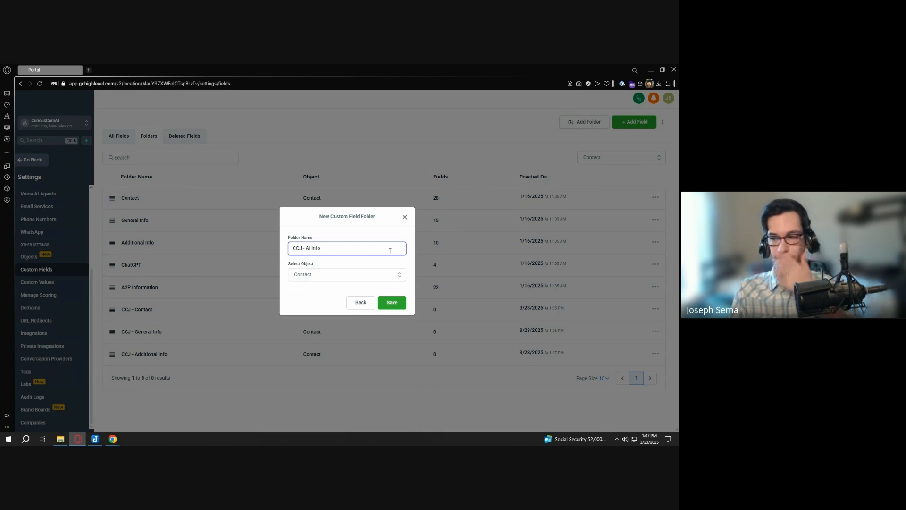
left_click(395, 307)
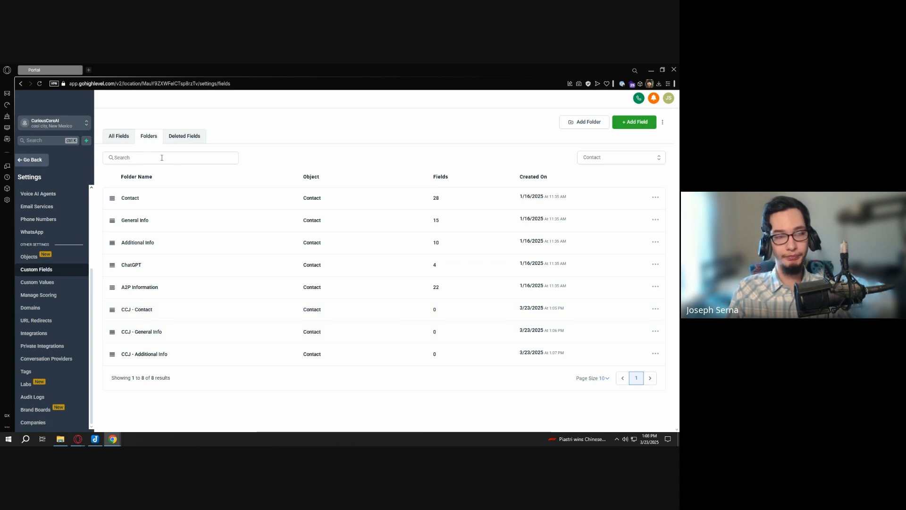
Open the "CCJ - Contact" folder and start a new custom field in it
left_click(154, 315)
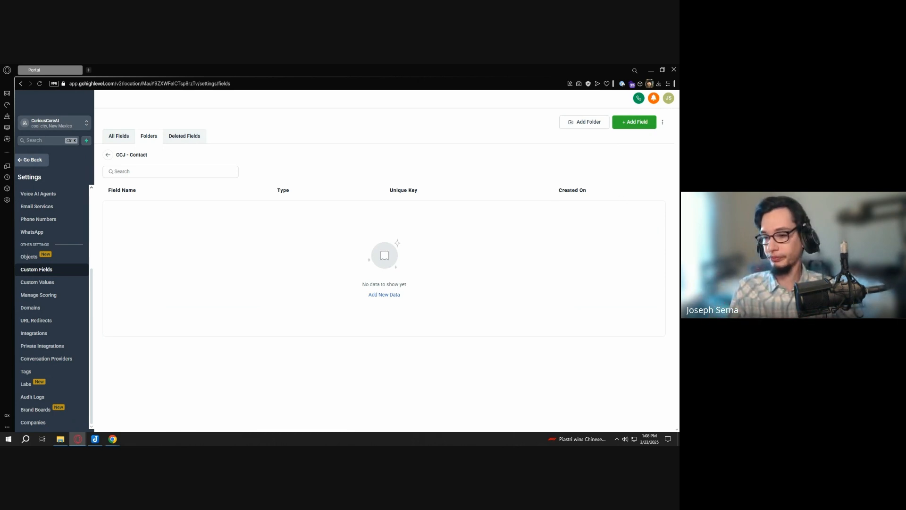
left_click_drag(148, 155, 129, 155)
left_click(197, 156)
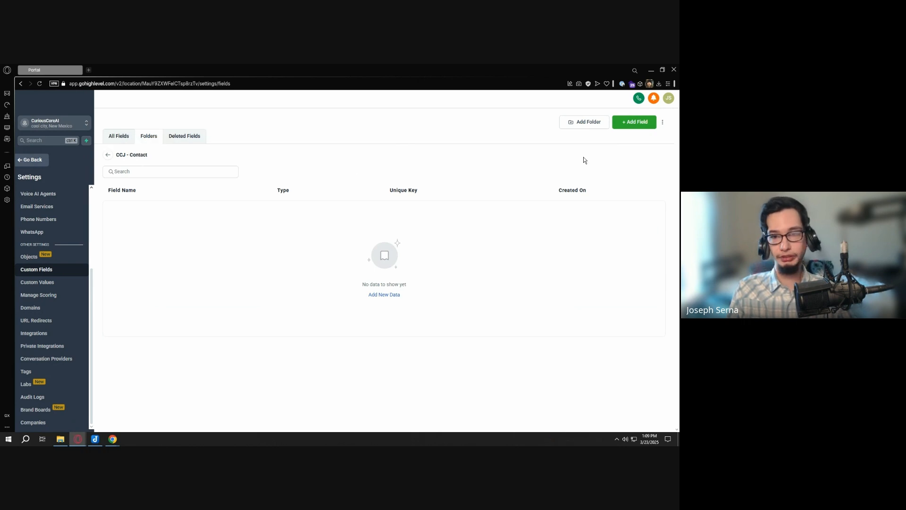
left_click(627, 124)
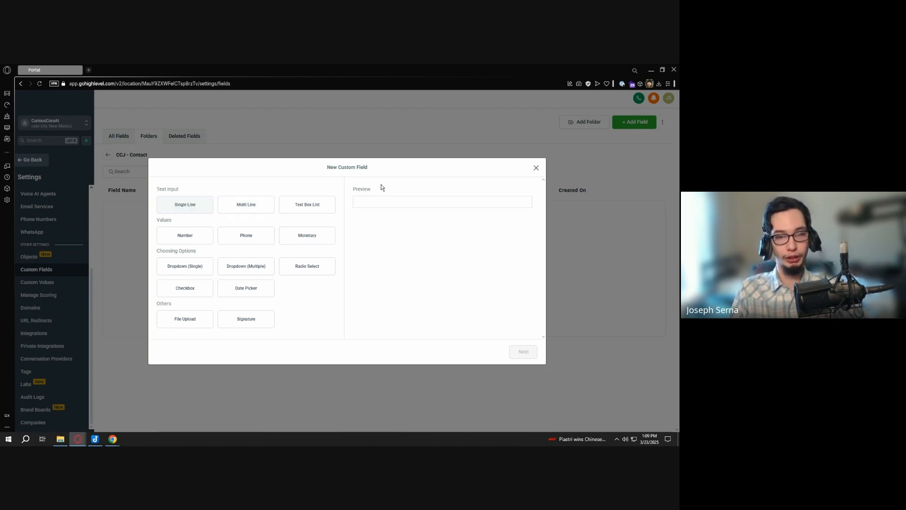
key("ctrl")
key("ctrl")
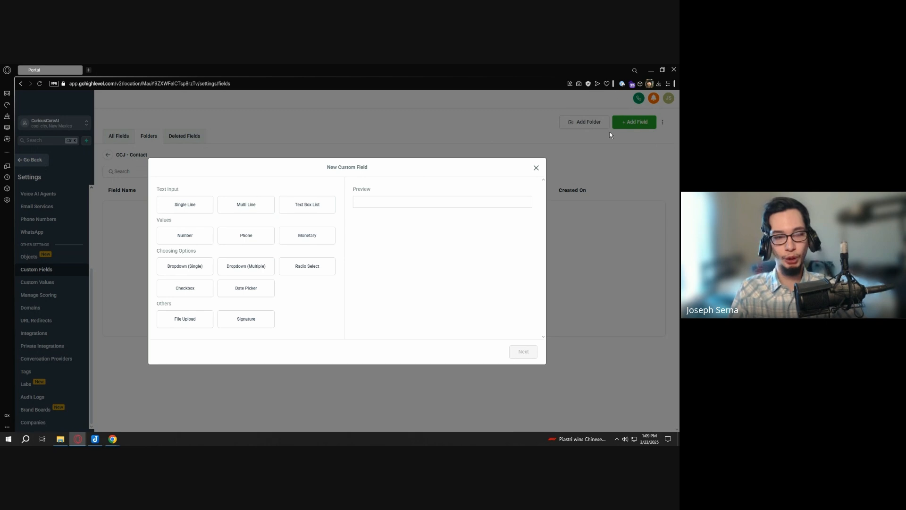
key("ctrl")
key("ctrl")
key("ctrl")
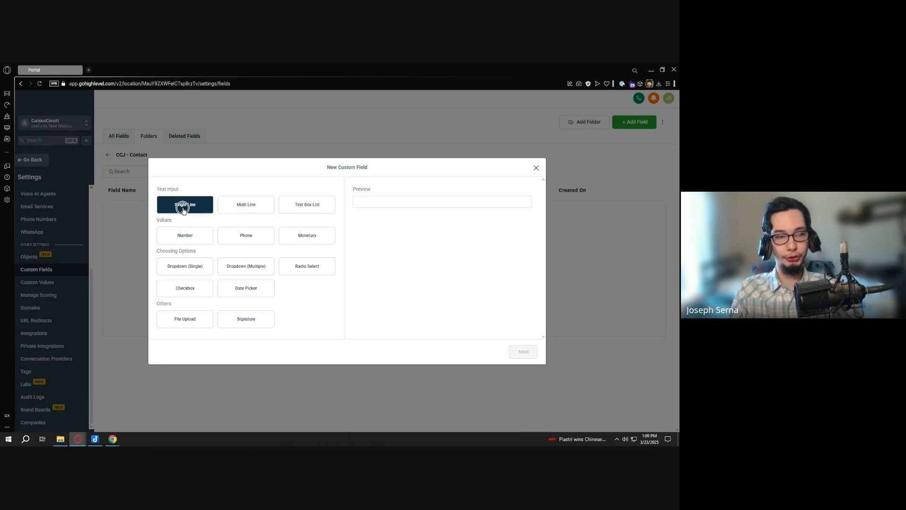
key("ctrl")
key("ctrl")
key("ctrl")
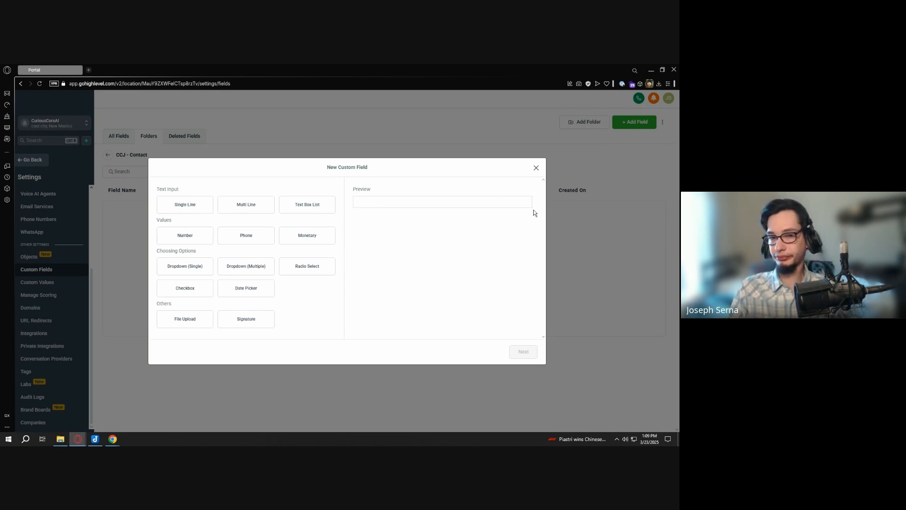
Choose the Single Line type for the new custom field and name it "CCJ - First Name"
left_click(202, 199)
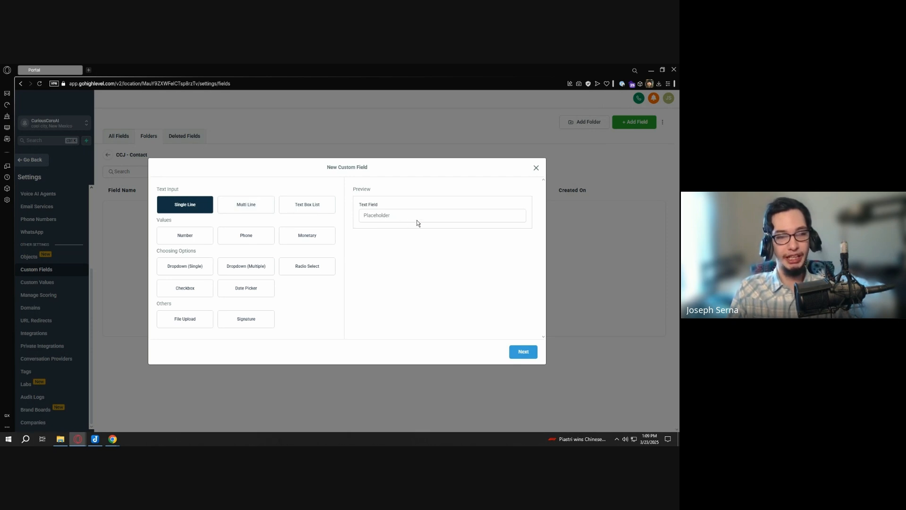
left_click(525, 355)
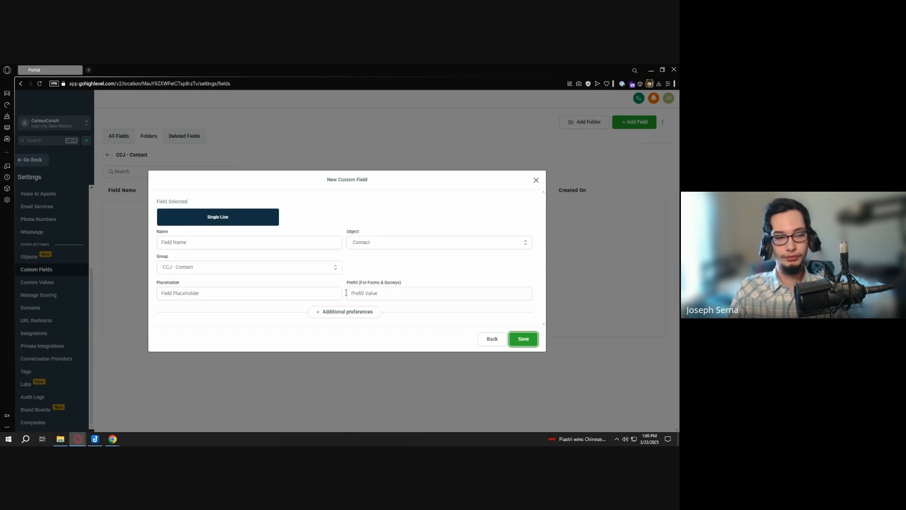
left_click(221, 244)
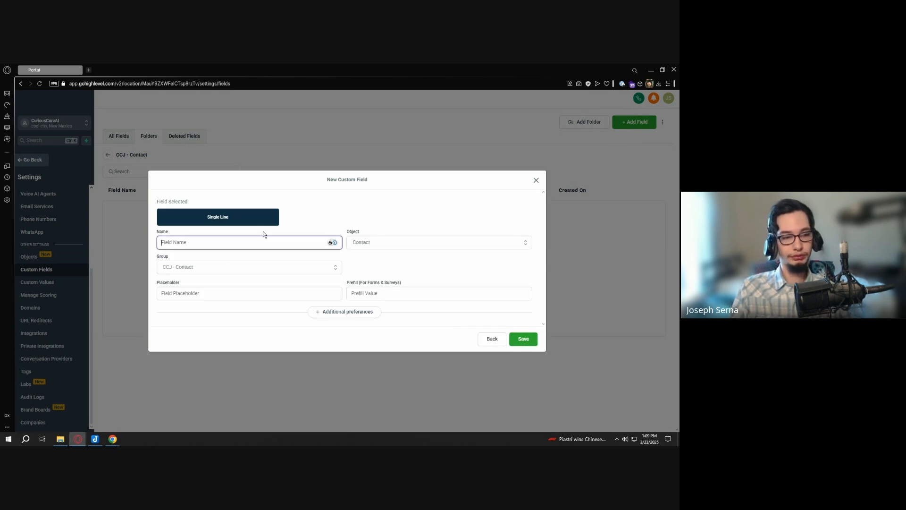
type("Firs")
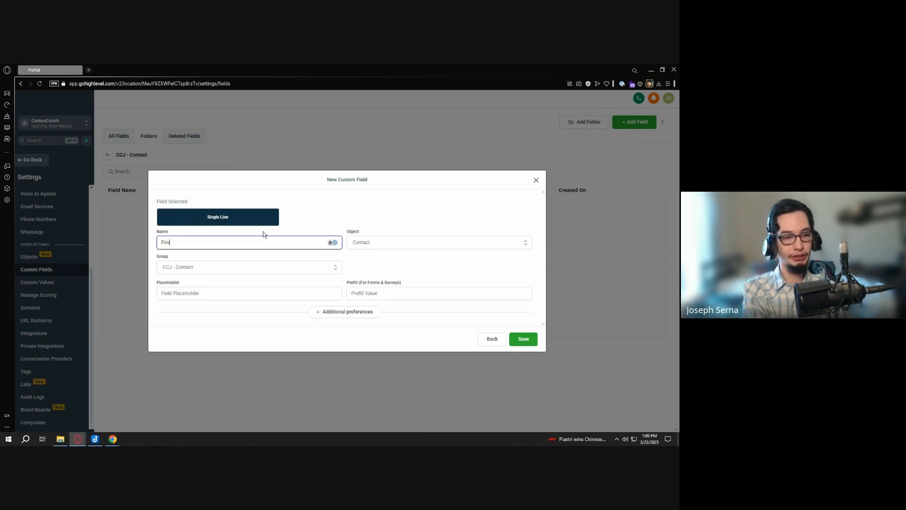
type("t Name")
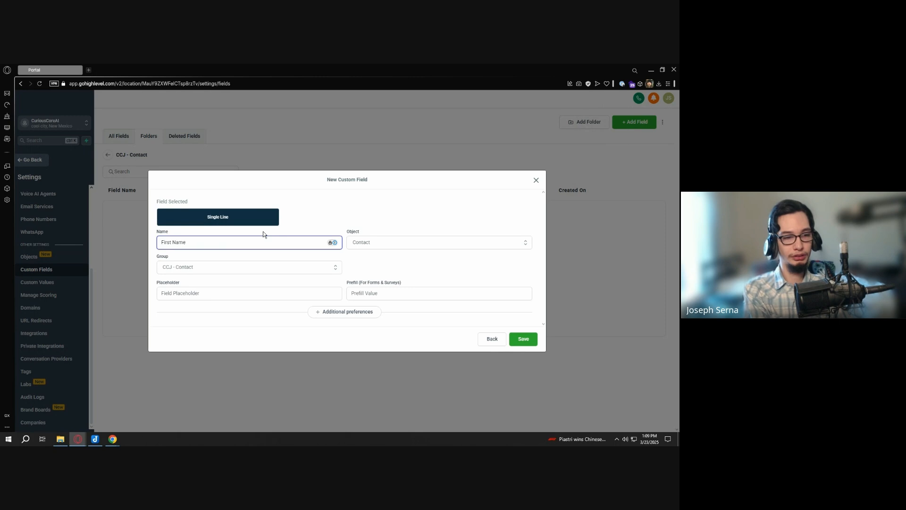
key("Home")
type("CCJ -")
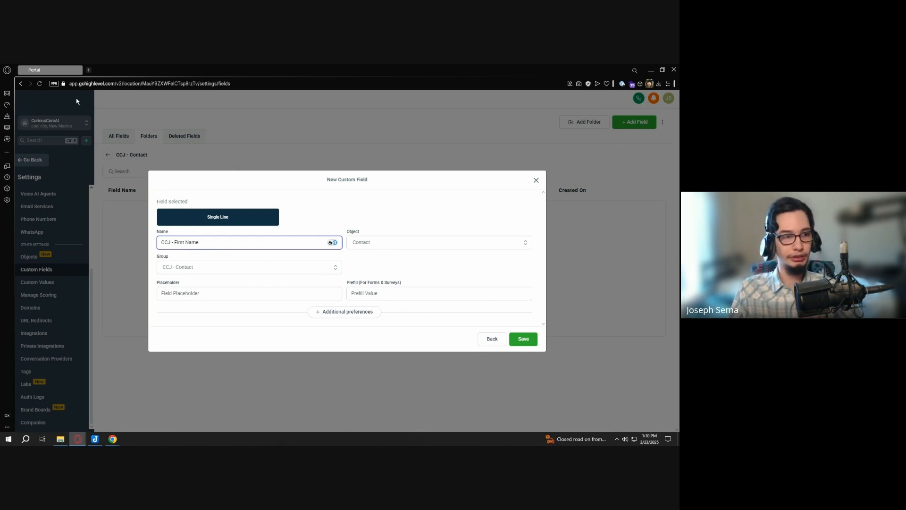
Duplicate the browser tab and open the first contact's record from the account's contact list in it
right_click(60, 68)
left_click(88, 134)
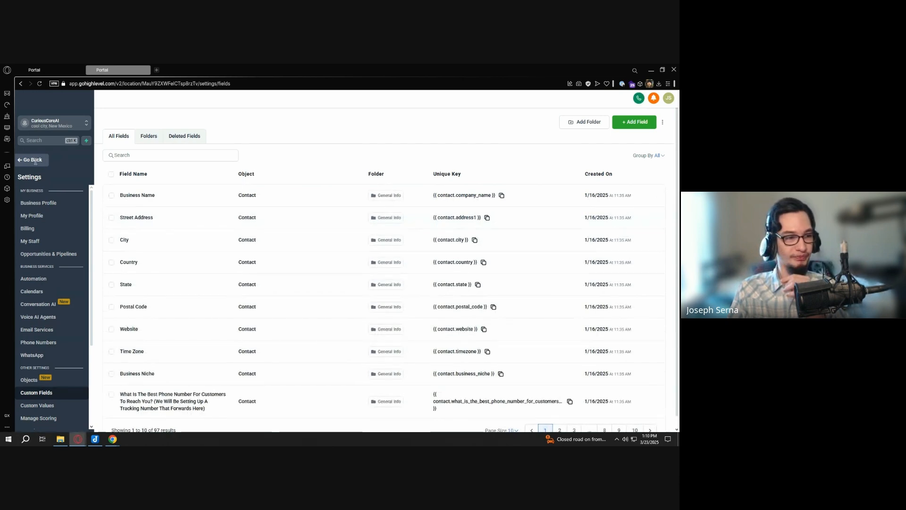
left_click(34, 161)
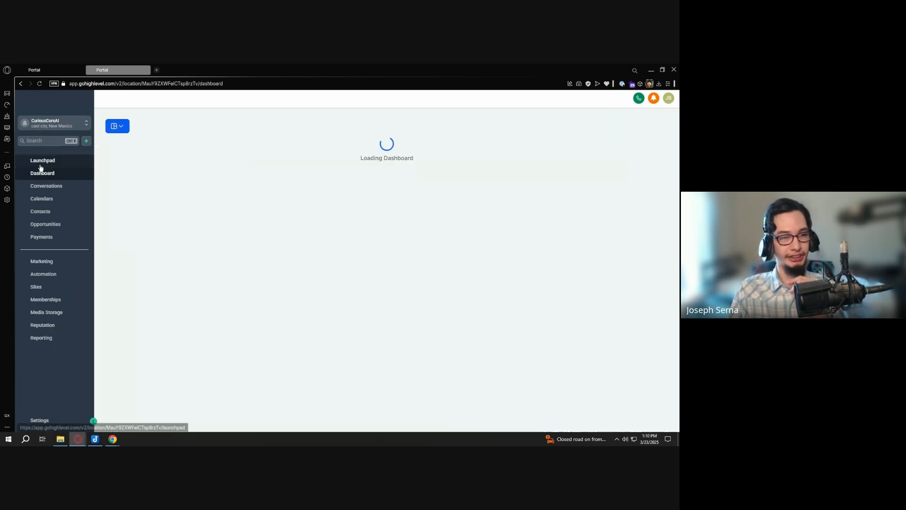
left_click(46, 213)
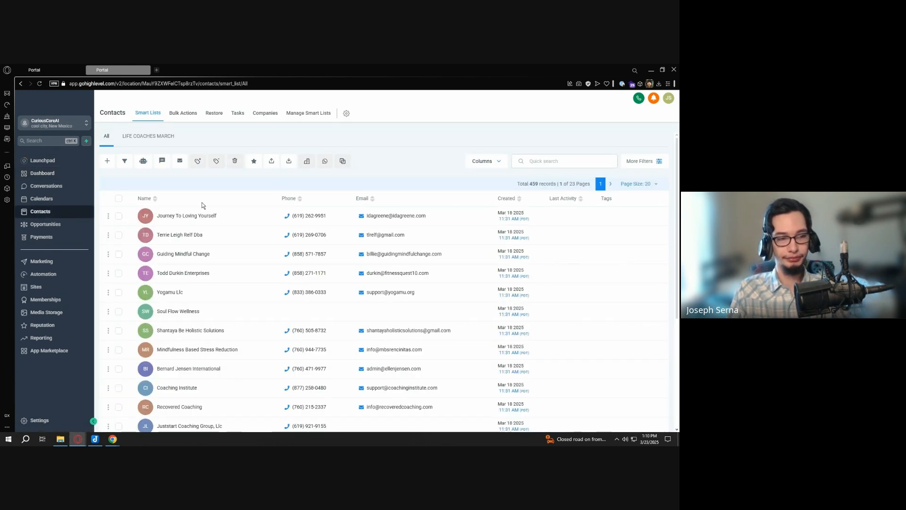
left_click(312, 230)
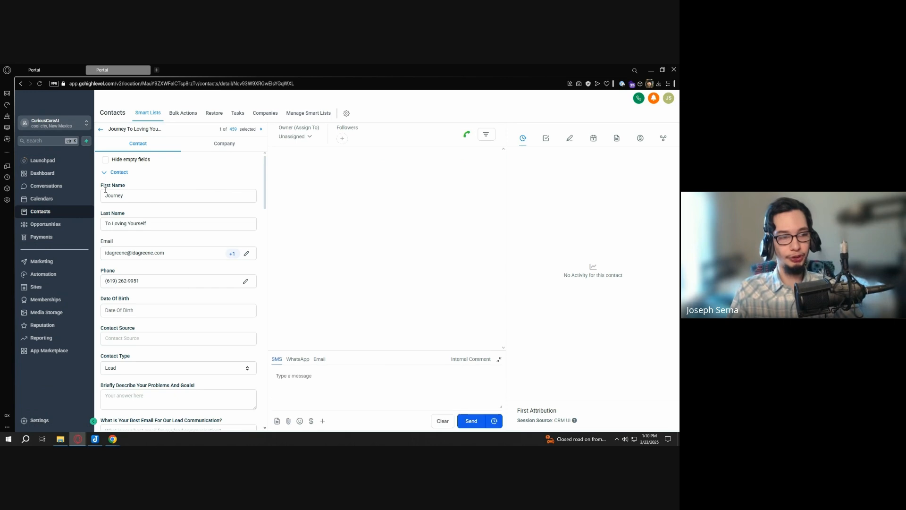
Examine the fields in the record's Contact section and return to the unfinished new custom field form
scroll(138, 202, "down", 3)
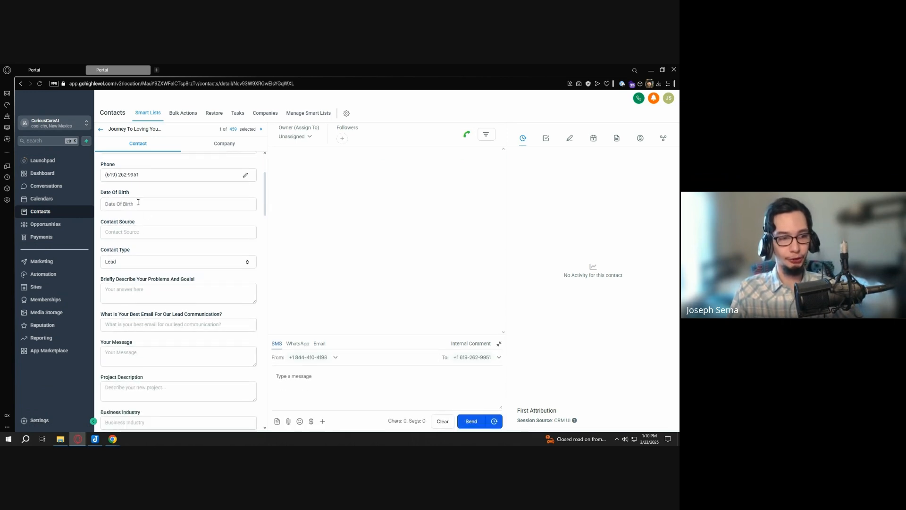
scroll(138, 202, "down", 2)
scroll(165, 216, "up", 5)
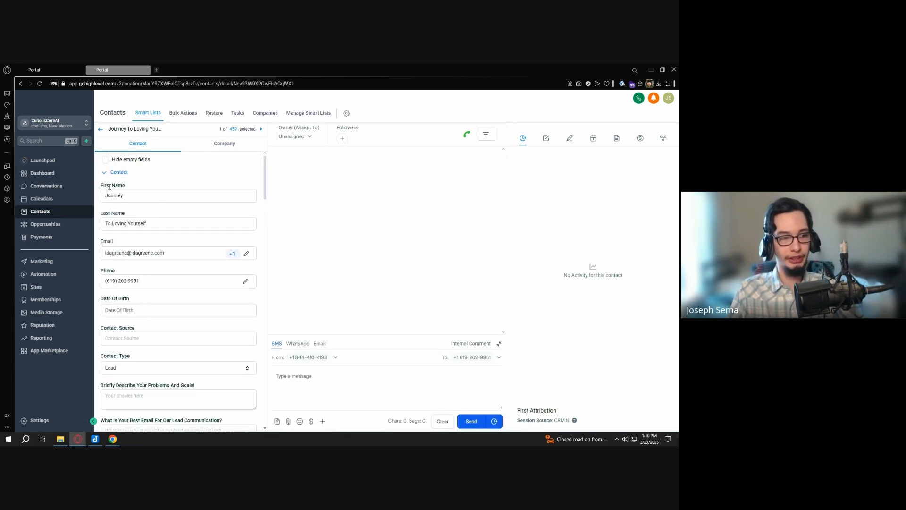
left_click(137, 211)
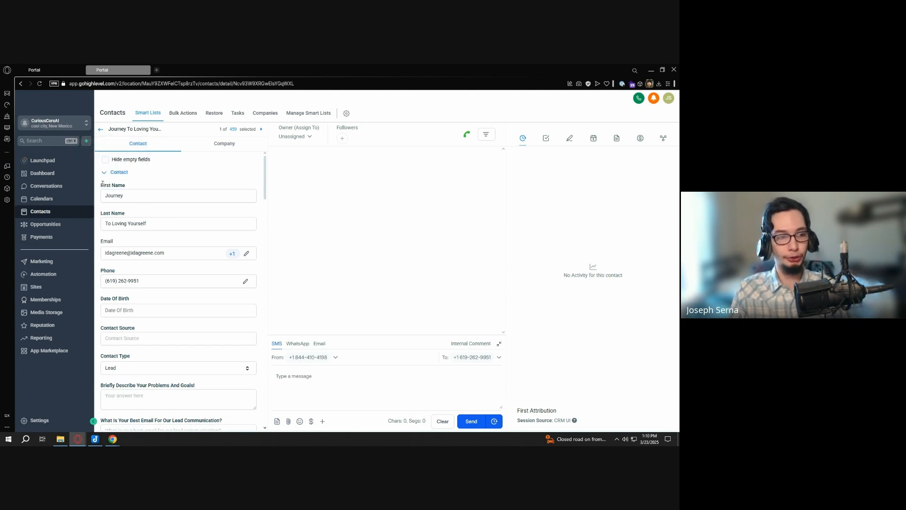
scroll(146, 220, "down", 1)
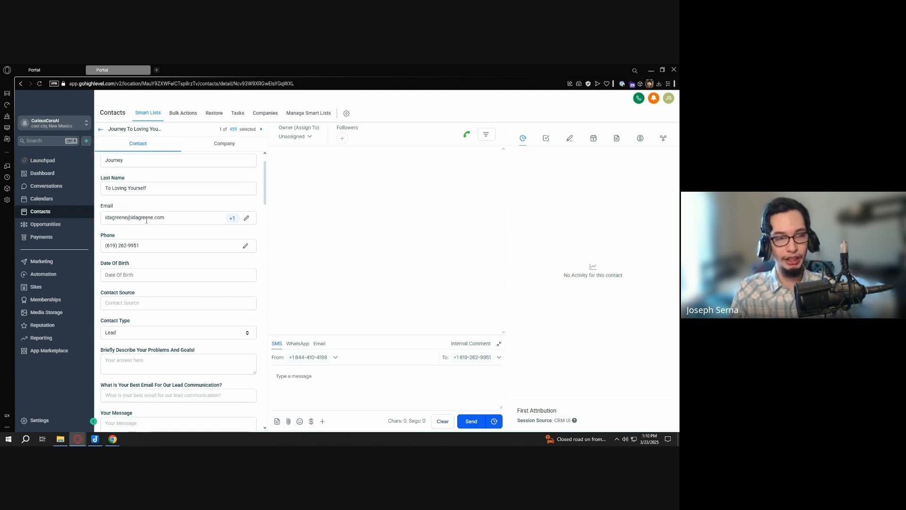
scroll(151, 217, "up", 1)
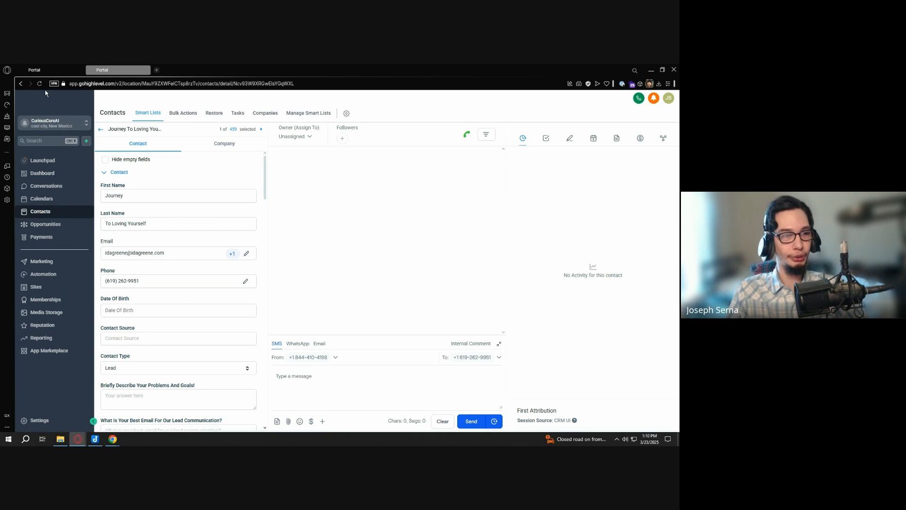
left_click(44, 69)
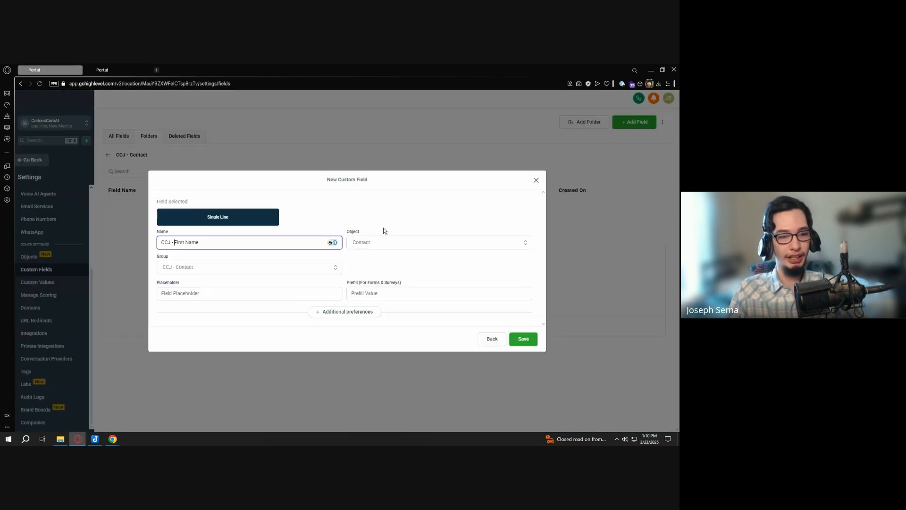
Discard the unfinished "CCJ - First Name" custom field without saving it
left_click(492, 339)
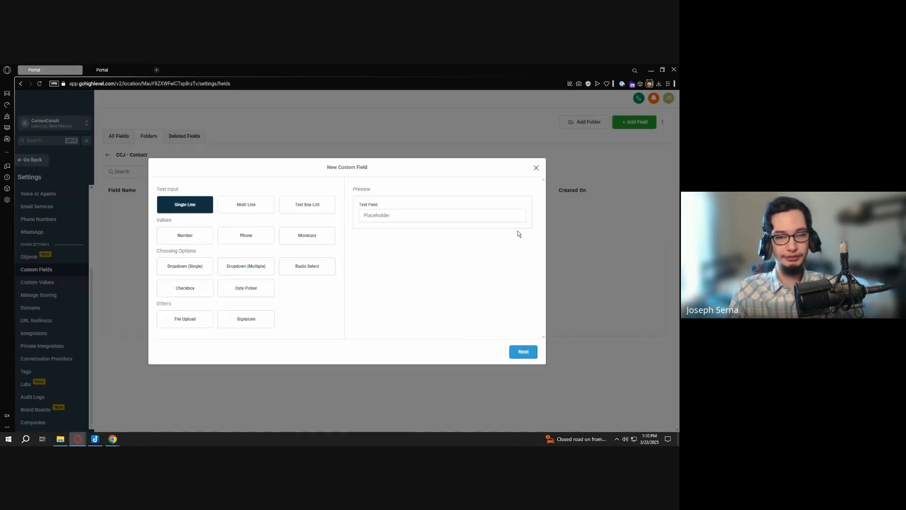
left_click(536, 168)
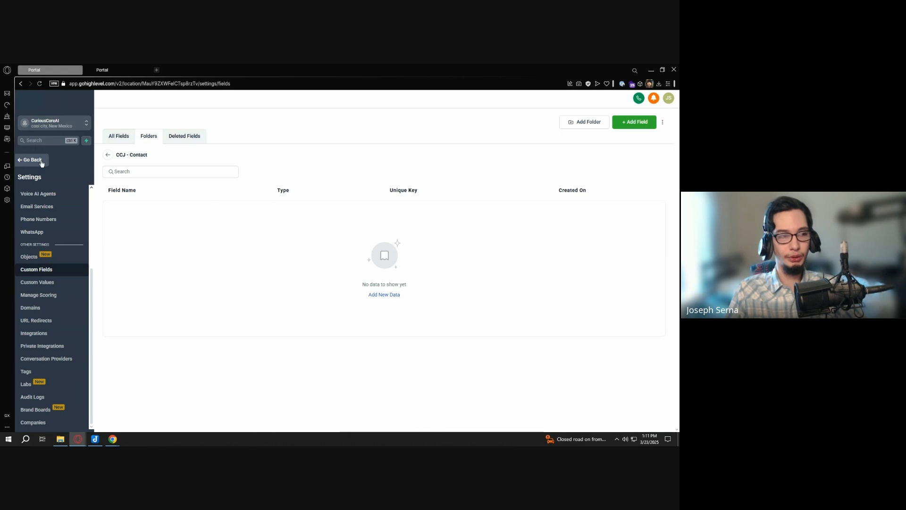
key("ctrl")
key("ctrl")
key("ctrl")
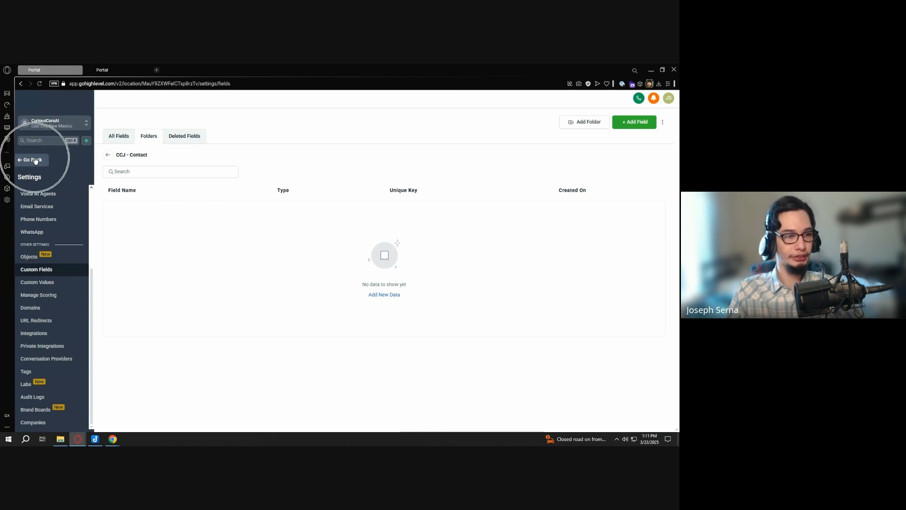
key("ctrl")
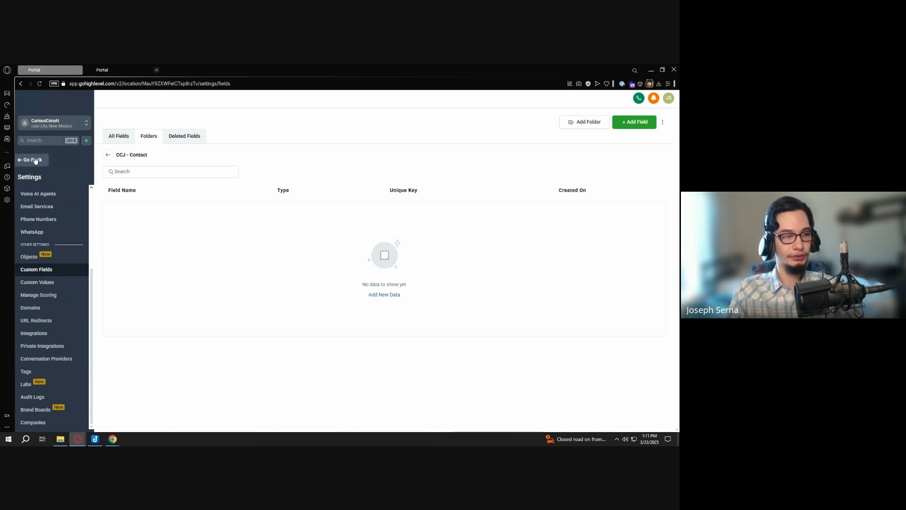
Leave the settings to view the account's contact list and return to the dashboard
left_click(35, 160)
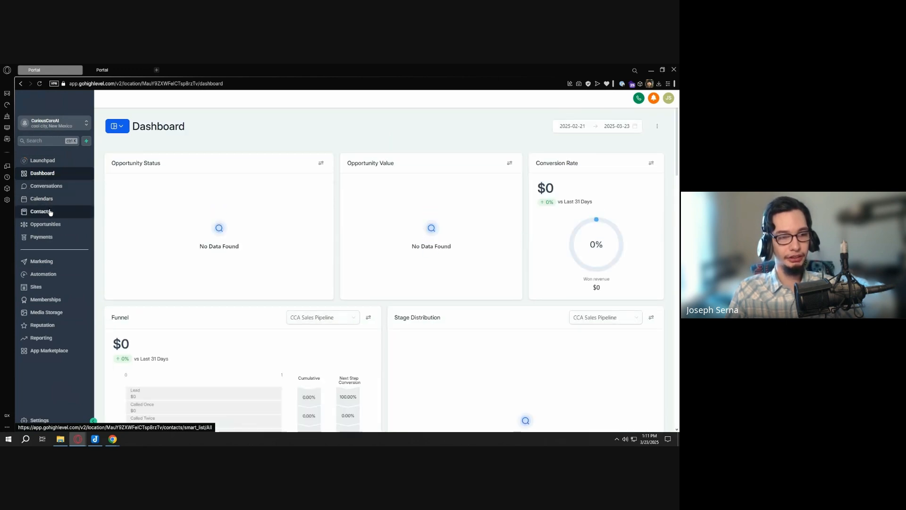
left_click(50, 212)
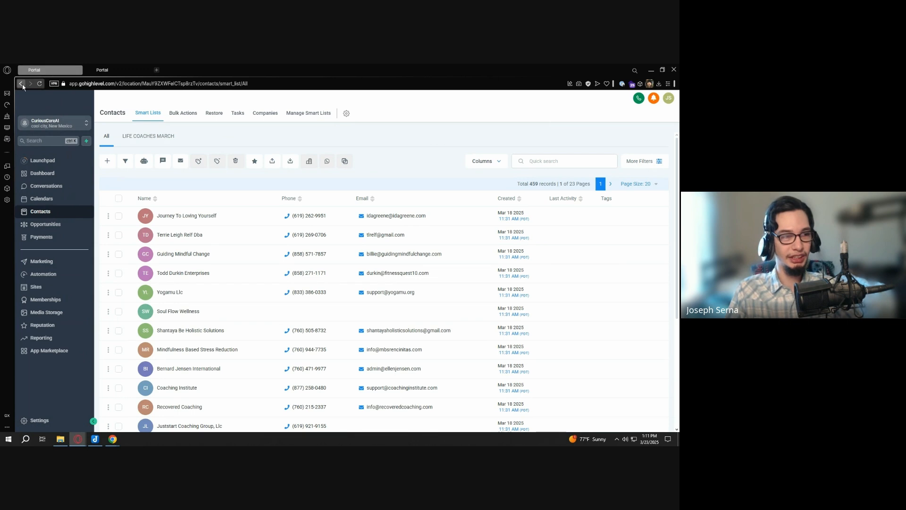
left_click(21, 84)
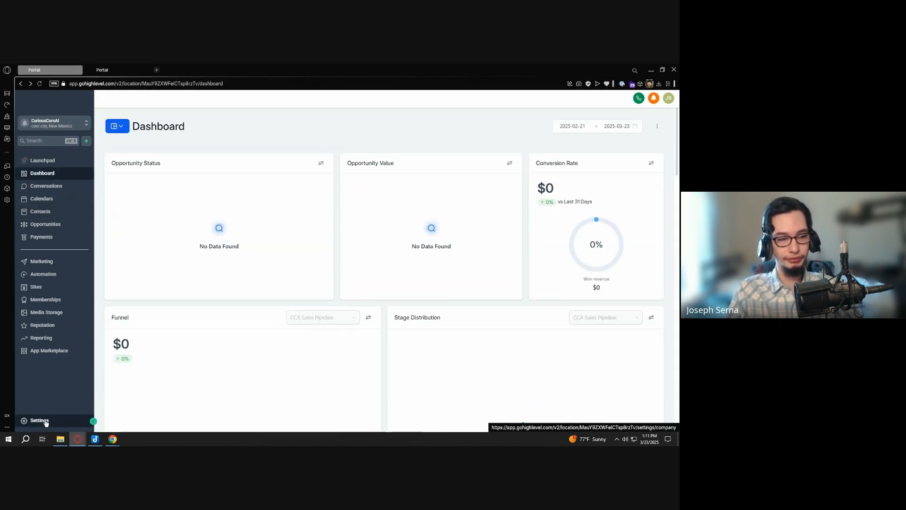
Reopen the account settings and display the list of custom field folders
left_click(39, 420)
left_click(35, 158)
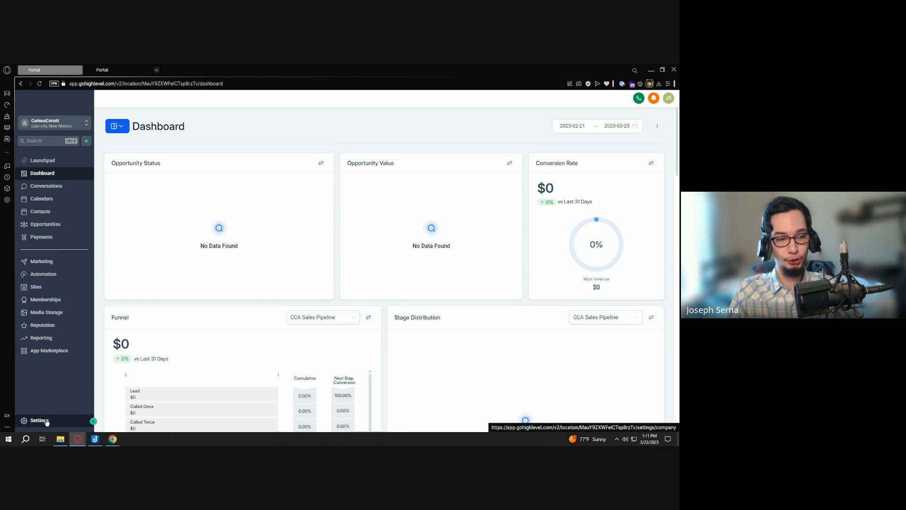
left_click(47, 421)
left_click(47, 421)
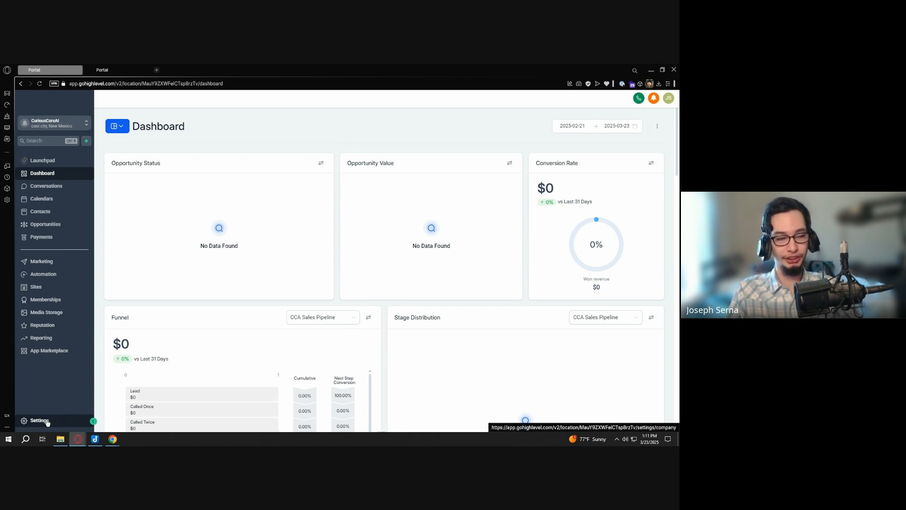
left_click(47, 421)
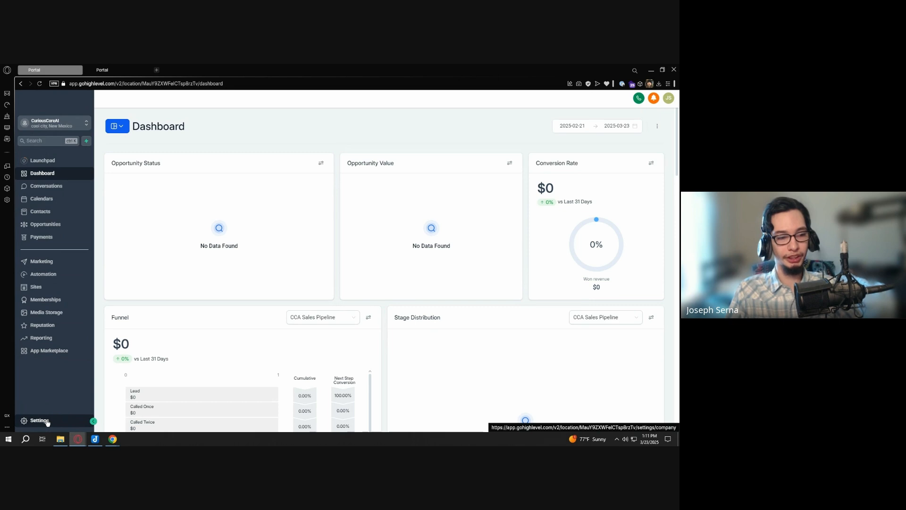
left_click(47, 422)
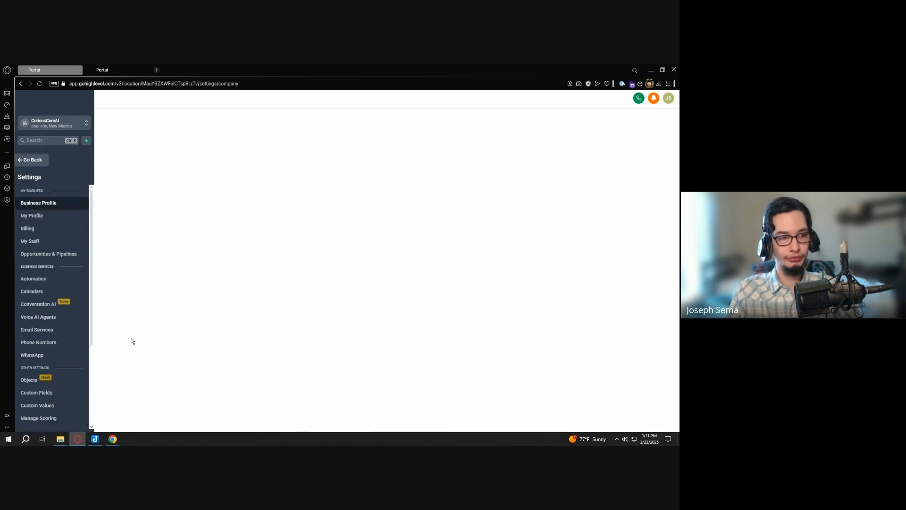
scroll(61, 305, "down", 2)
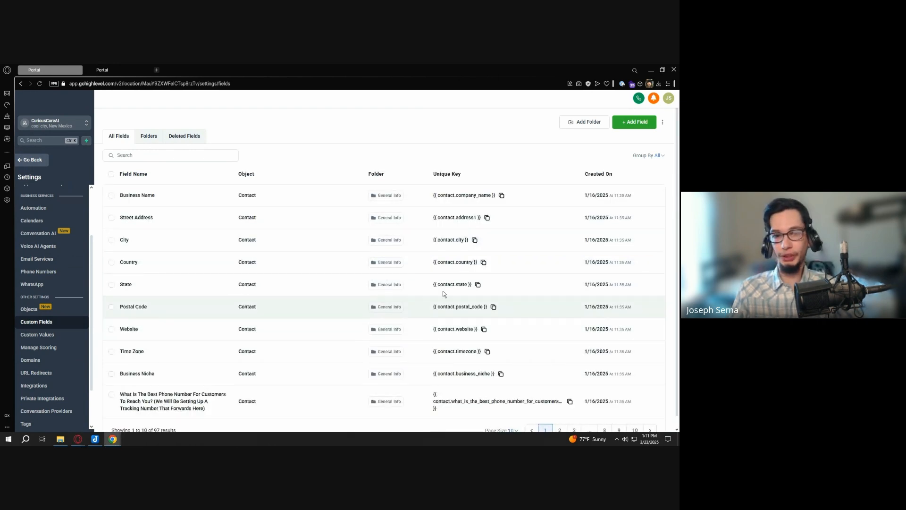
left_click(155, 138)
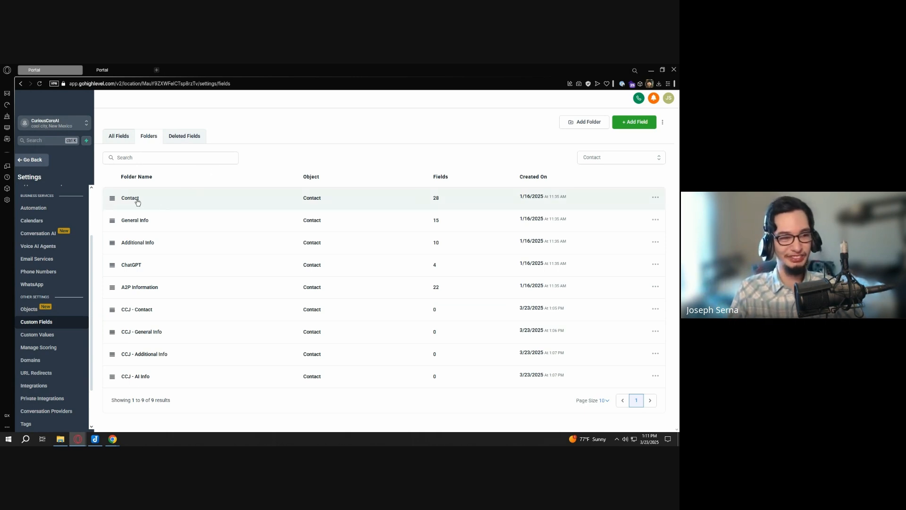
Check which actions are available for the "CCJ - Contact" folder and open the folder
key("ctrl")
key("ctrl")
key("ctrl")
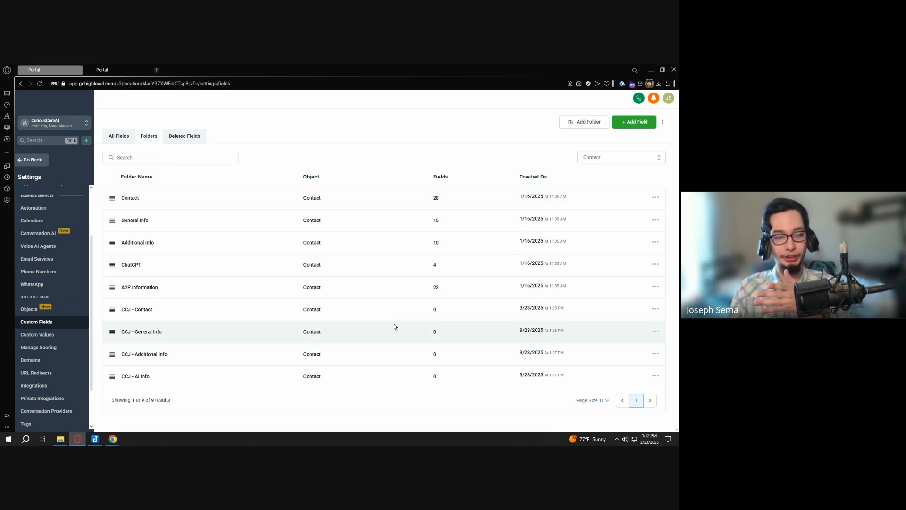
left_click(656, 310)
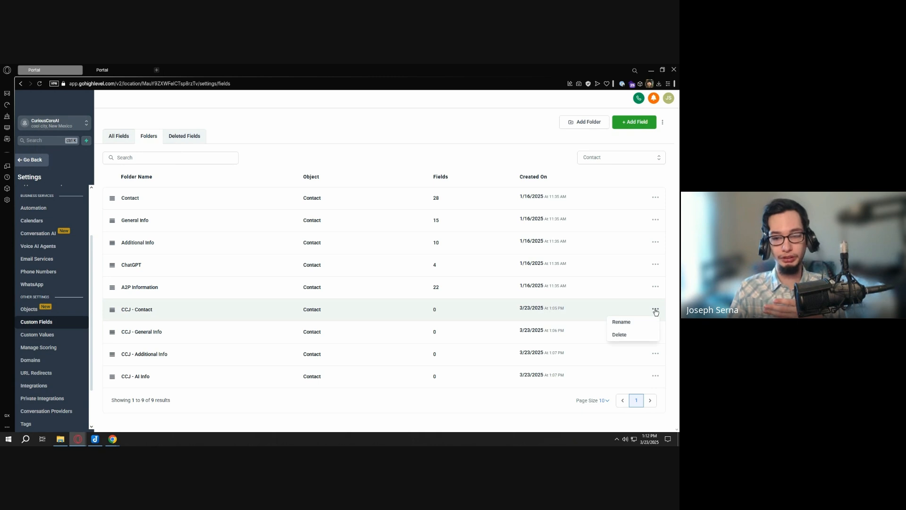
left_click(495, 308)
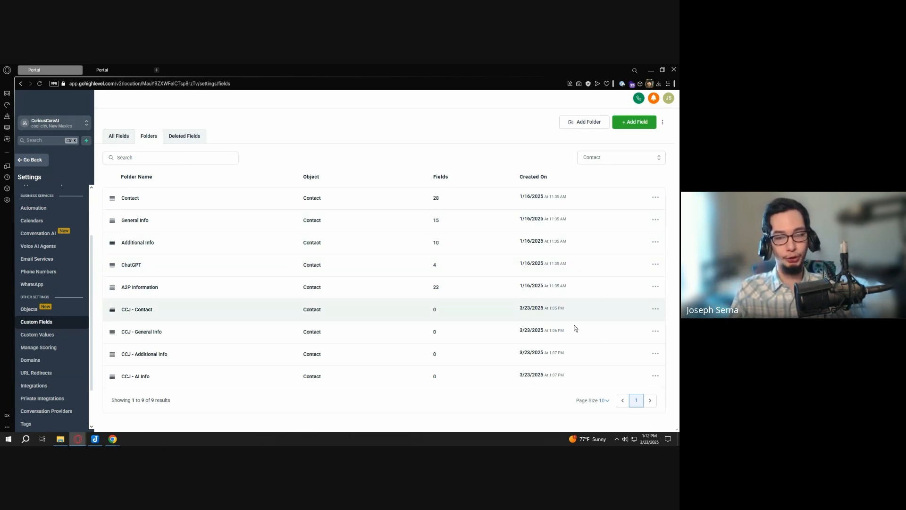
left_click(147, 310)
key("ctrl")
key("ctrl")
key("ctrl")
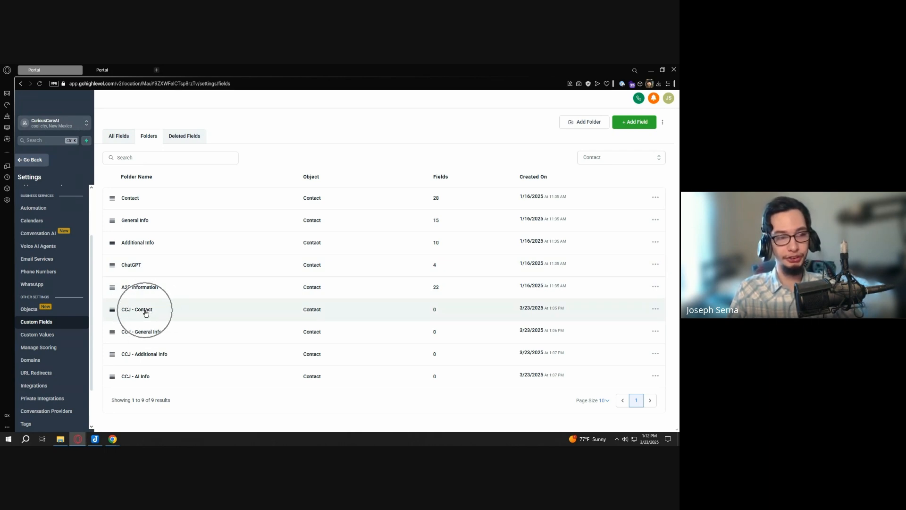
key("ctrl")
key("ctrl")
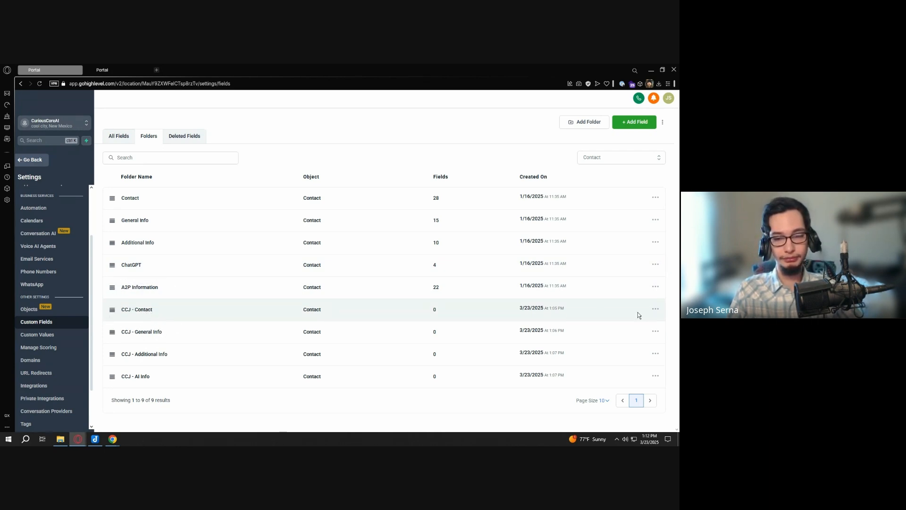
left_click(655, 310)
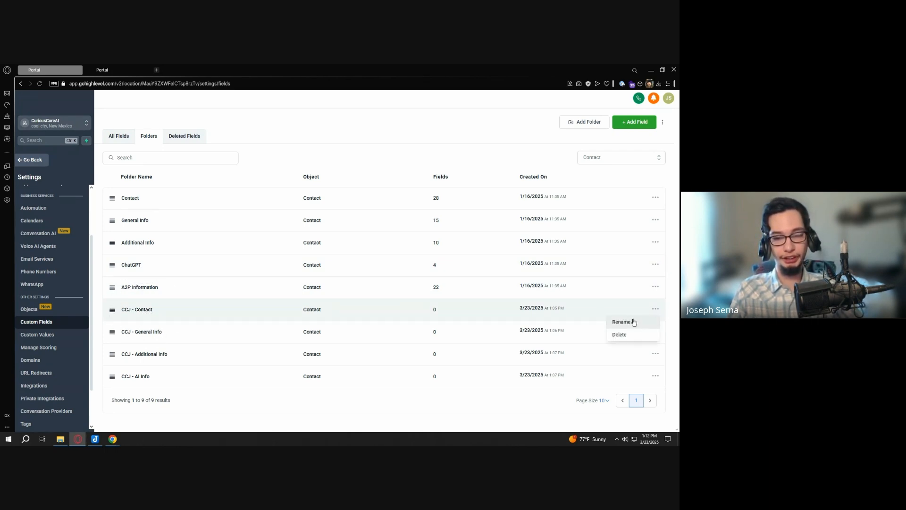
left_click(161, 305)
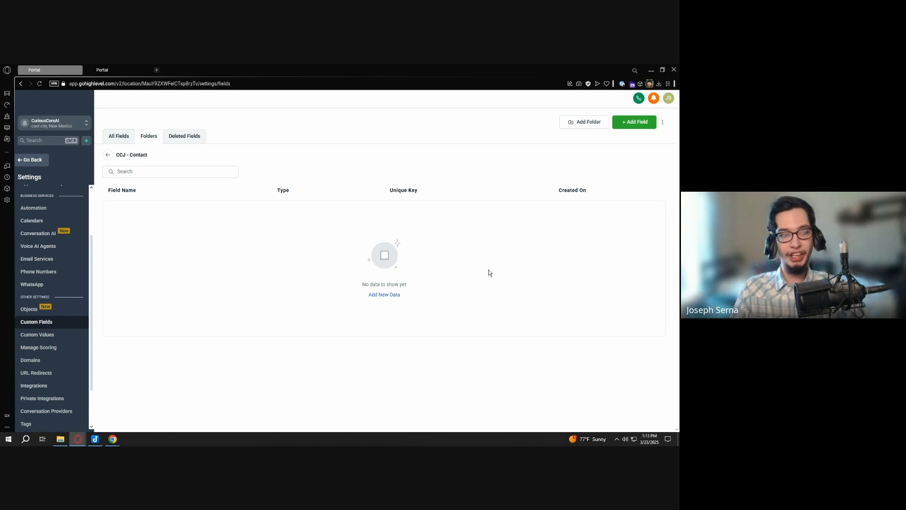
Switch to the contact record and examine the fields in its Contact and General Info sections
key("ctrl+Tab")
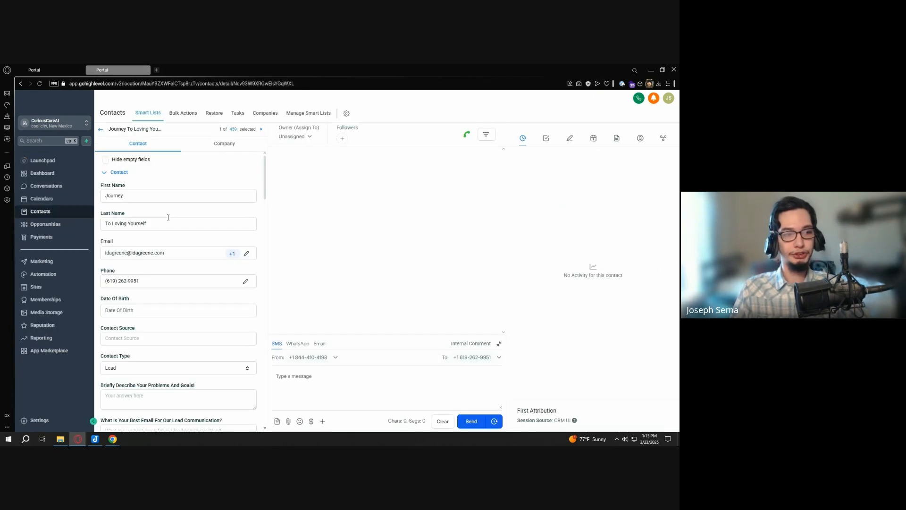
left_click_drag(103, 187, 111, 214)
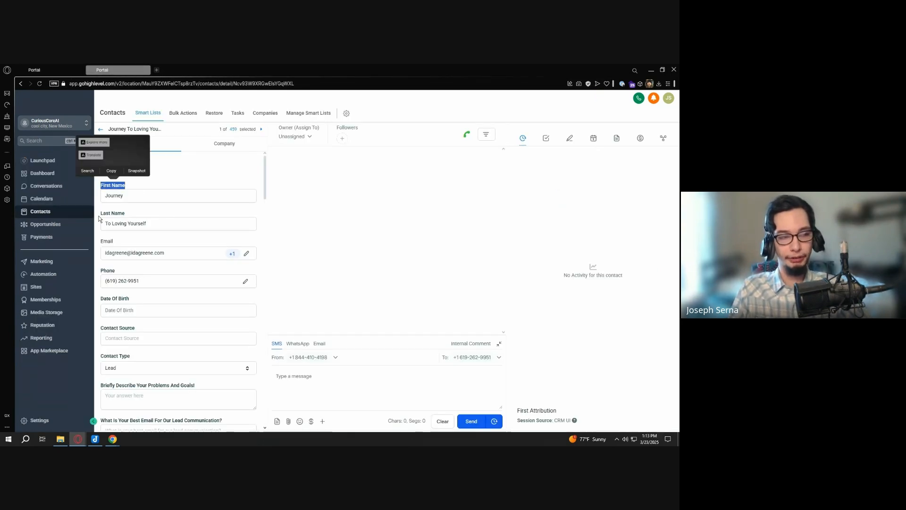
left_click(163, 176)
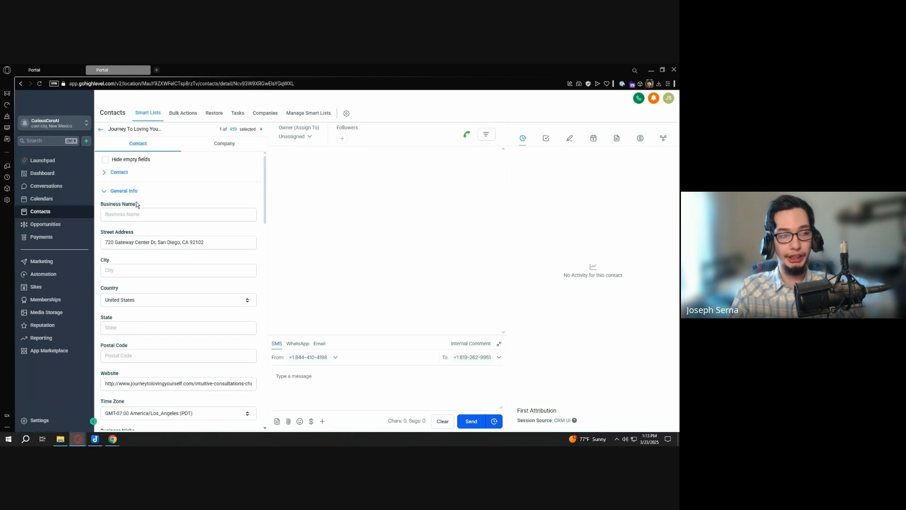
left_click(118, 173)
left_click_drag(130, 194, 99, 187)
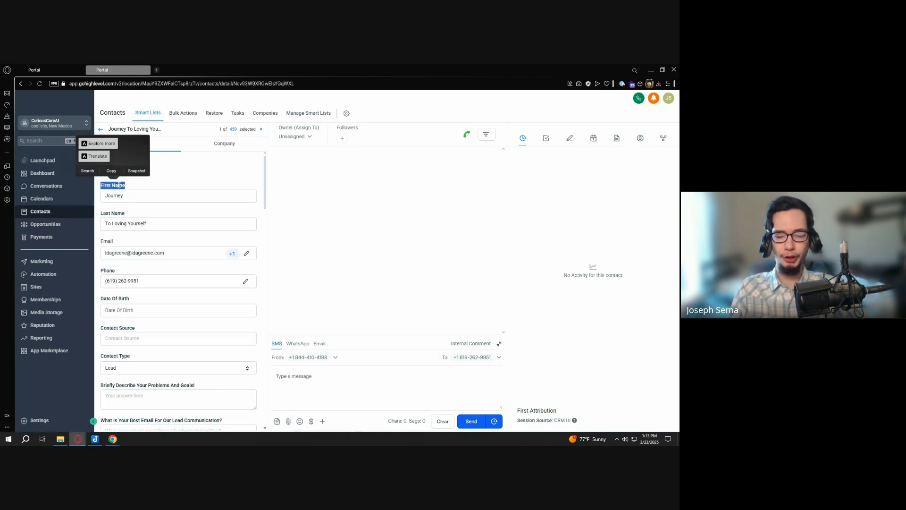
left_click(194, 190)
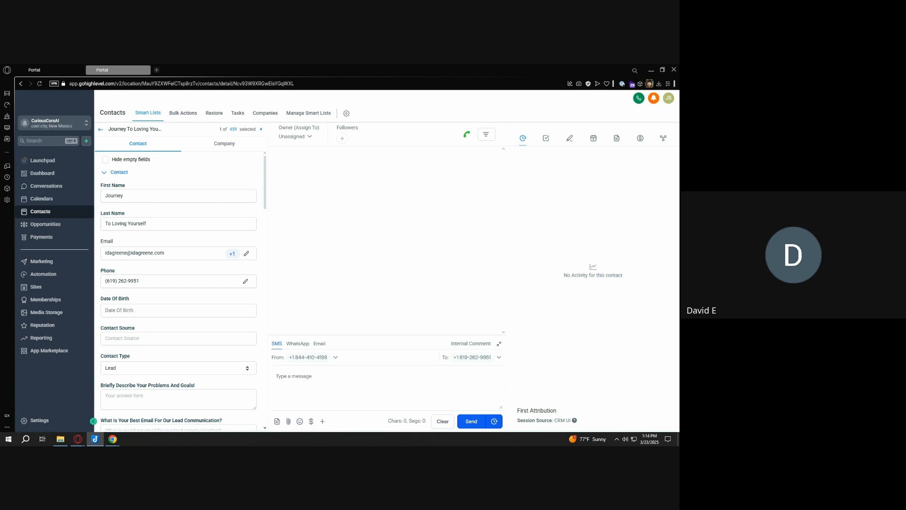
scroll(194, 273, "down", 4)
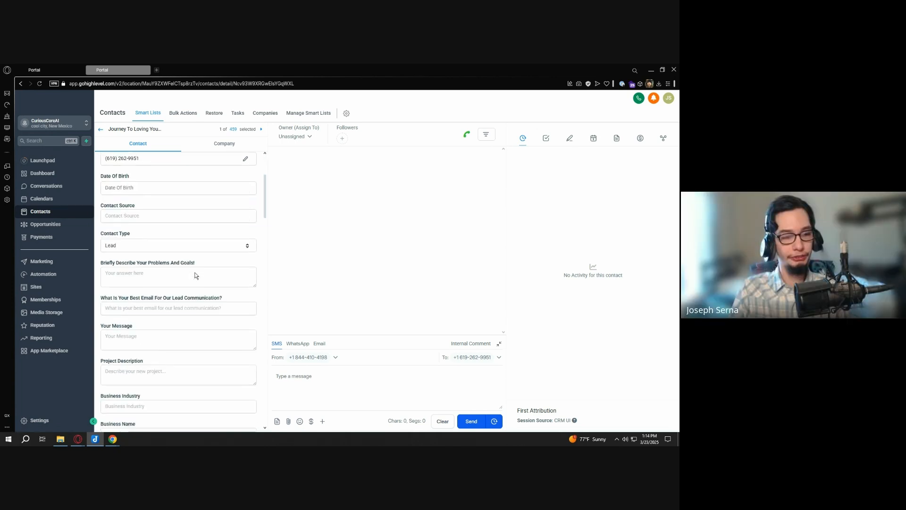
scroll(197, 272, "down", 15)
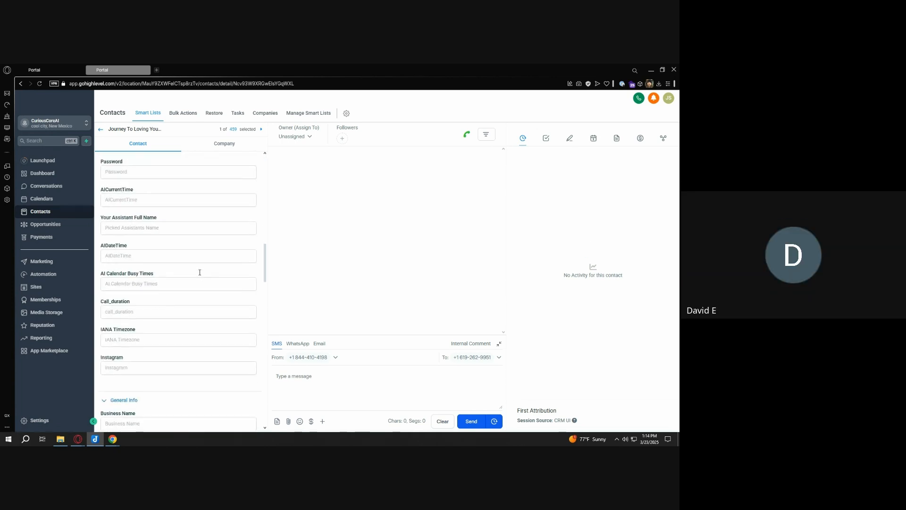
scroll(200, 272, "down", 1)
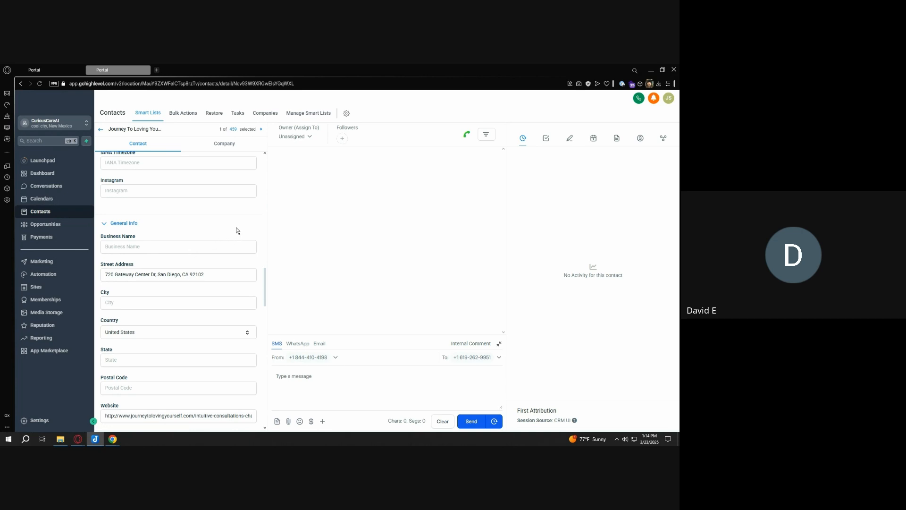
scroll(236, 231, "down", 2)
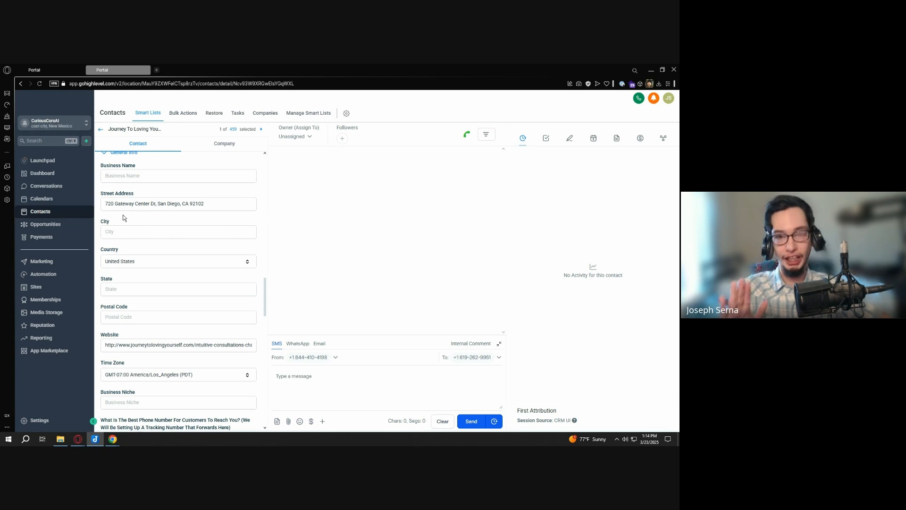
scroll(154, 217, "up", 4)
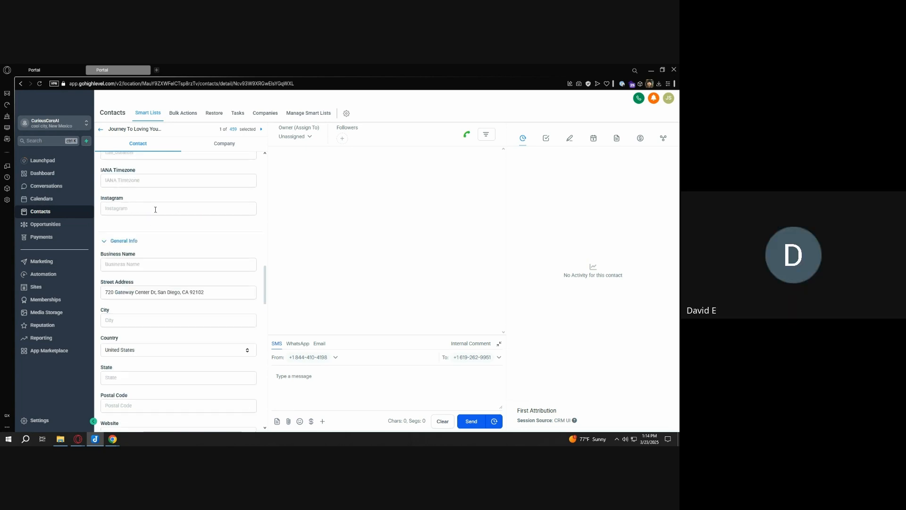
Return to the "CCJ - Contact" folder in the custom field settings and close the browser tab with the contact record
left_click(51, 70)
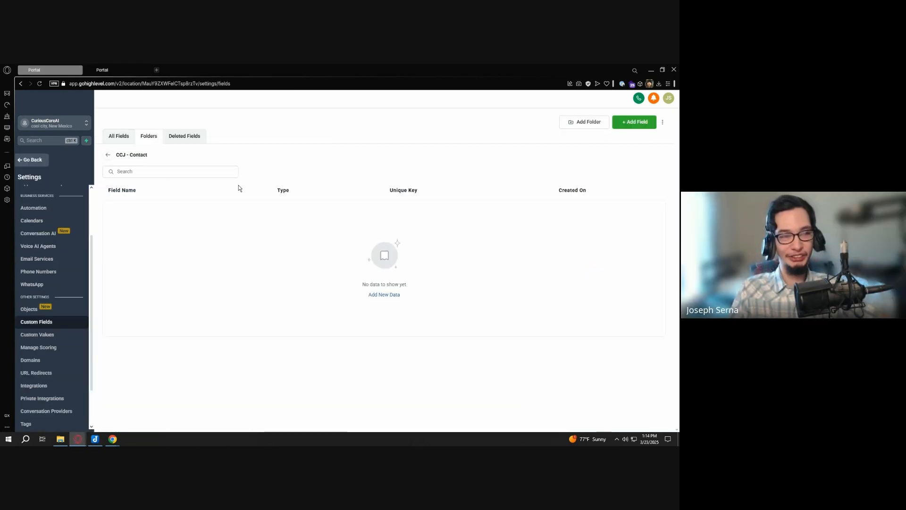
middle_click(124, 68)
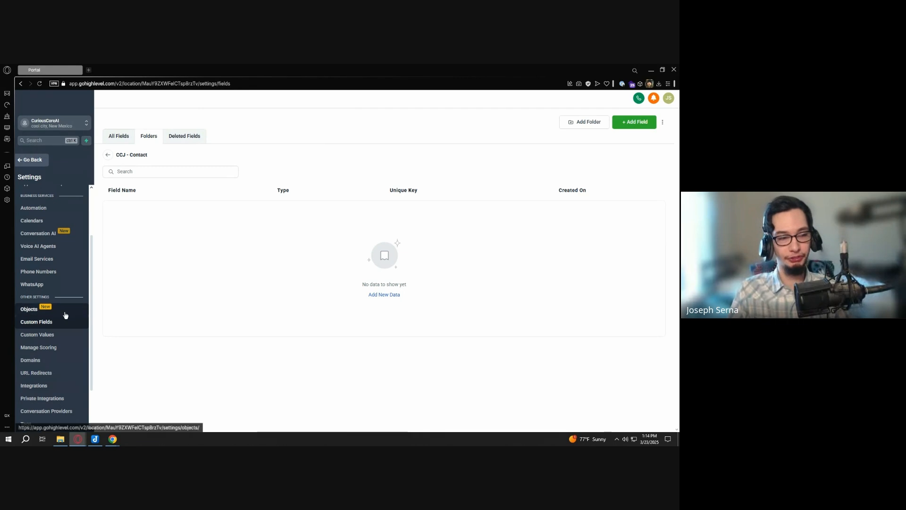
left_click(55, 325)
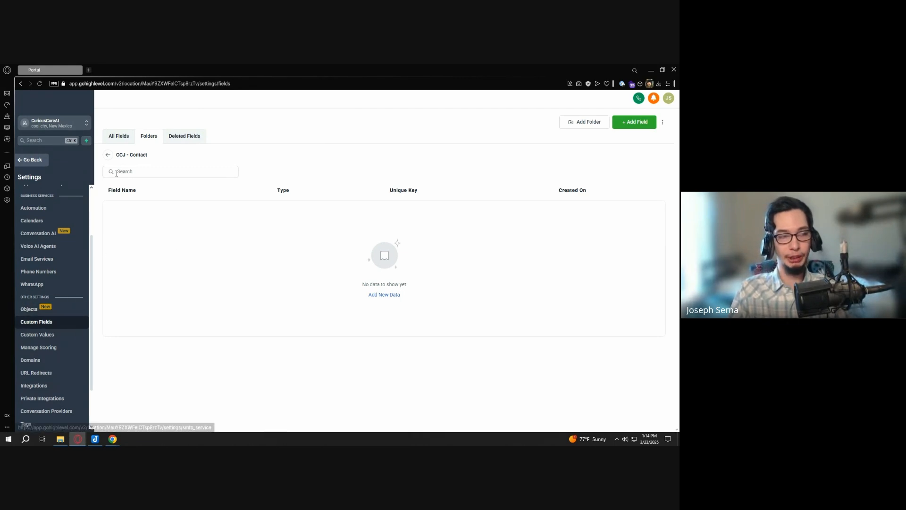
left_click_drag(148, 156, 130, 155)
left_click(152, 156)
left_click(131, 156)
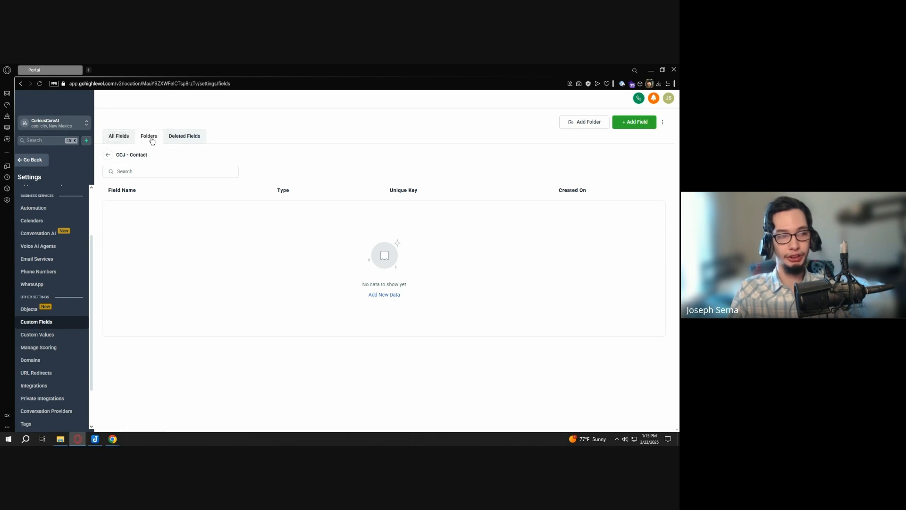
double_click(139, 155)
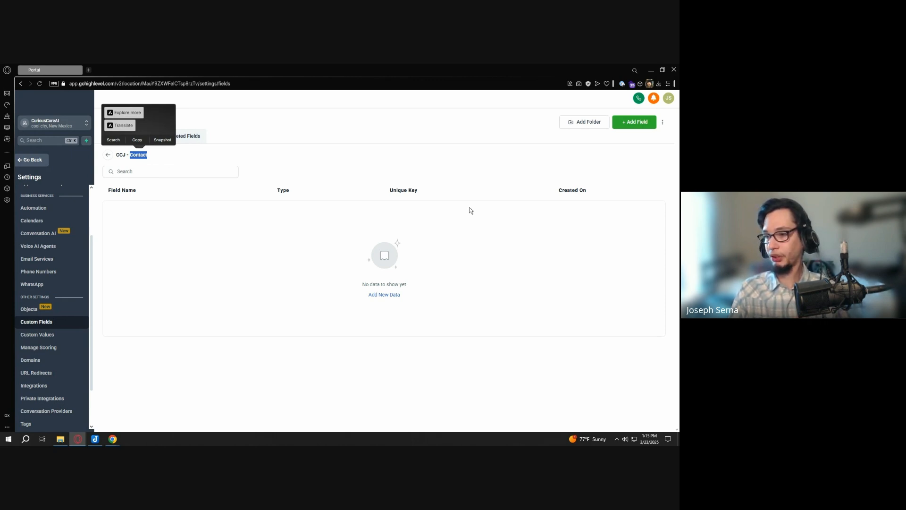
Start a new single-line custom field in the "CCJ - Contact" folder and name it "Your Message"
left_click(437, 206)
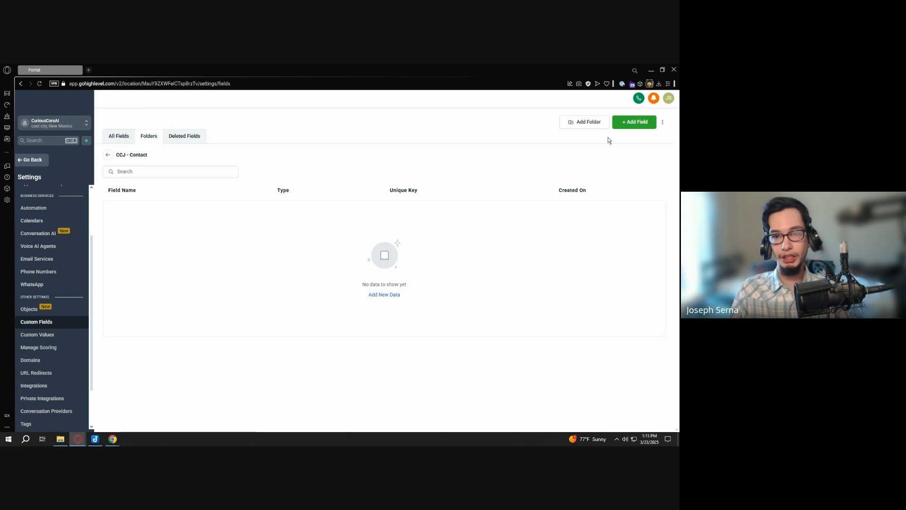
left_click(635, 124)
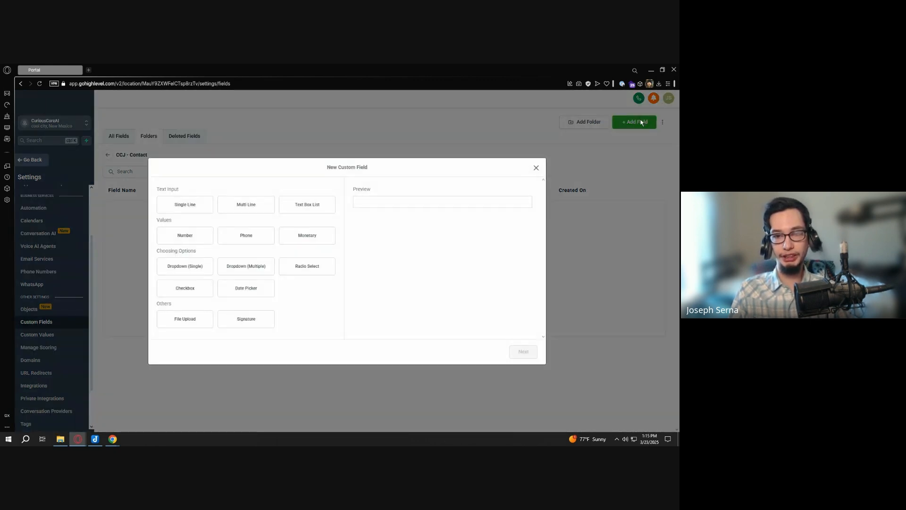
left_click(198, 203)
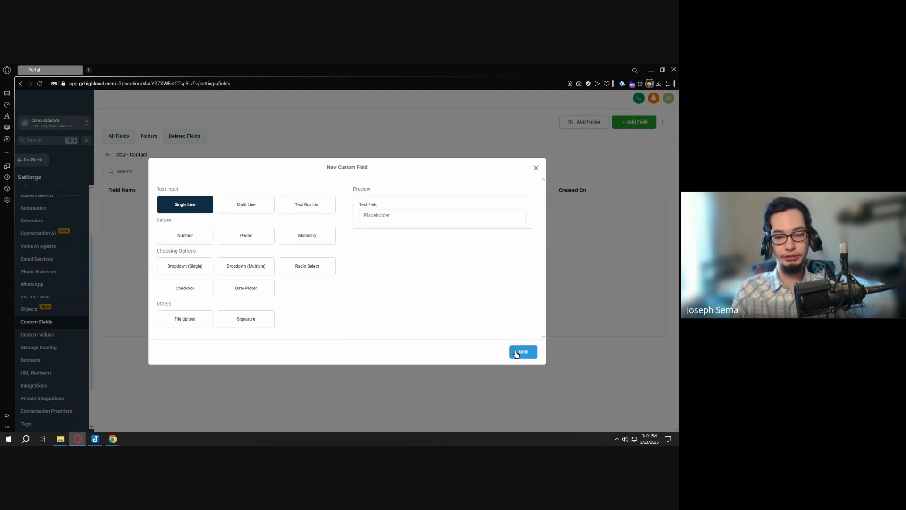
left_click(521, 358)
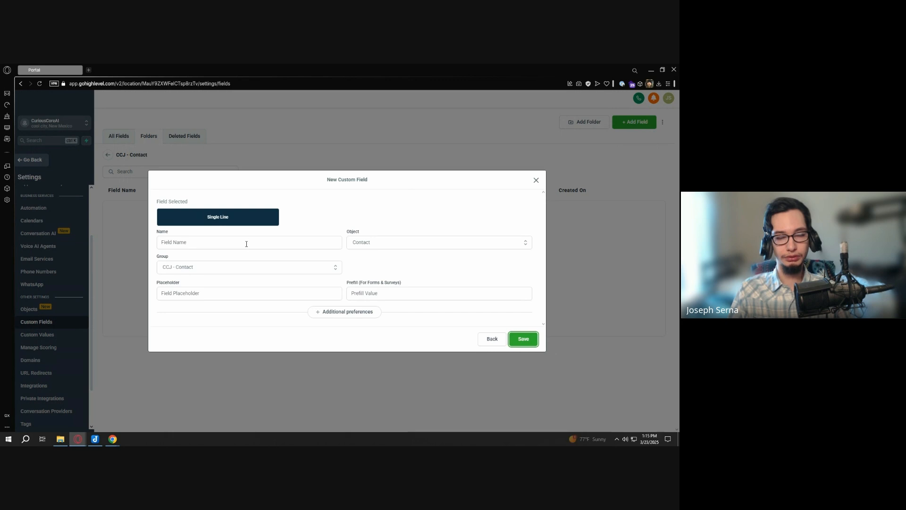
left_click(246, 243)
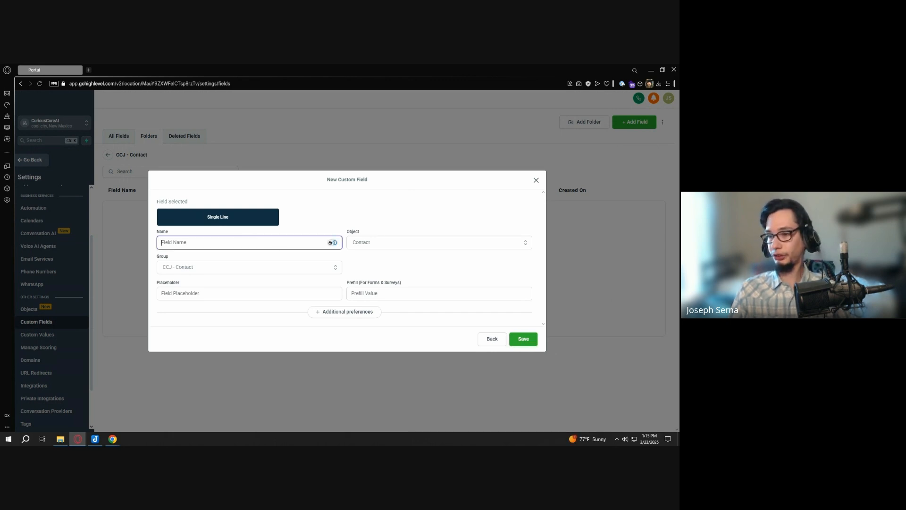
type("Your")
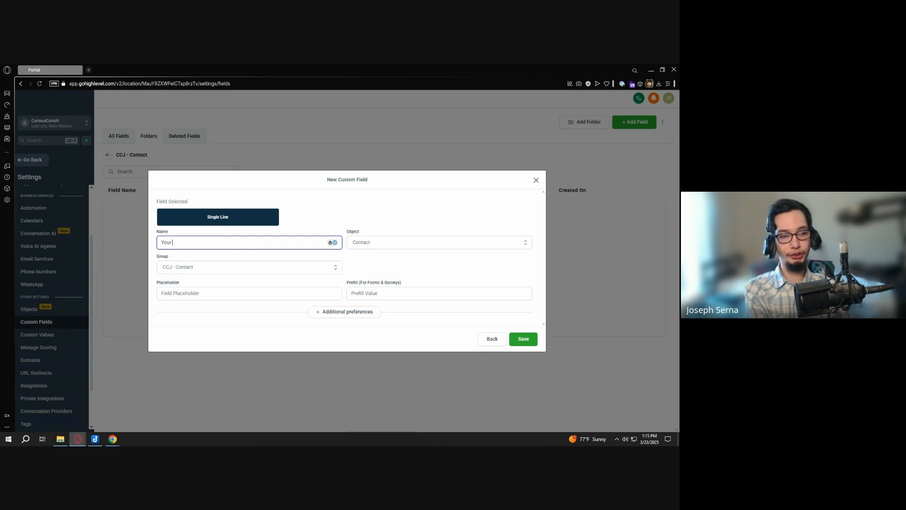
type(" Message")
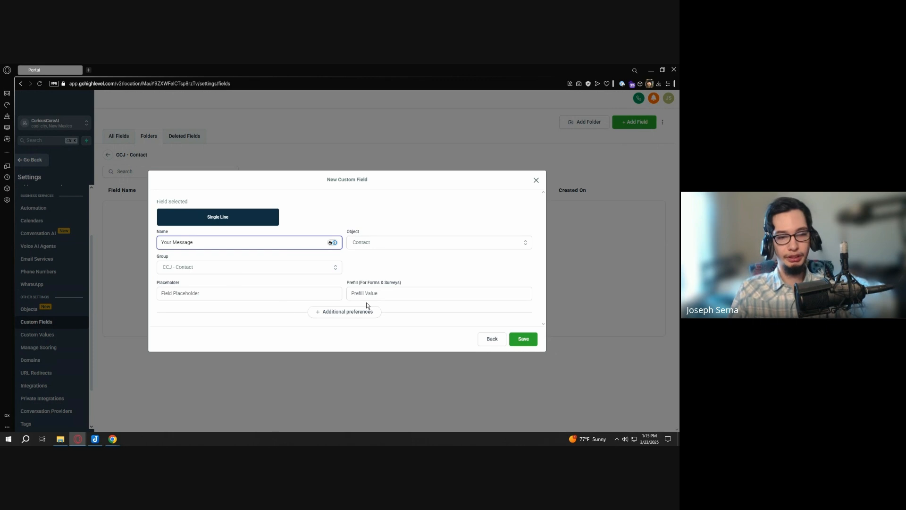
Check which objects and groups the new field can be assigned to, keeping Contact and "CCJ - Contact"
left_click(364, 246)
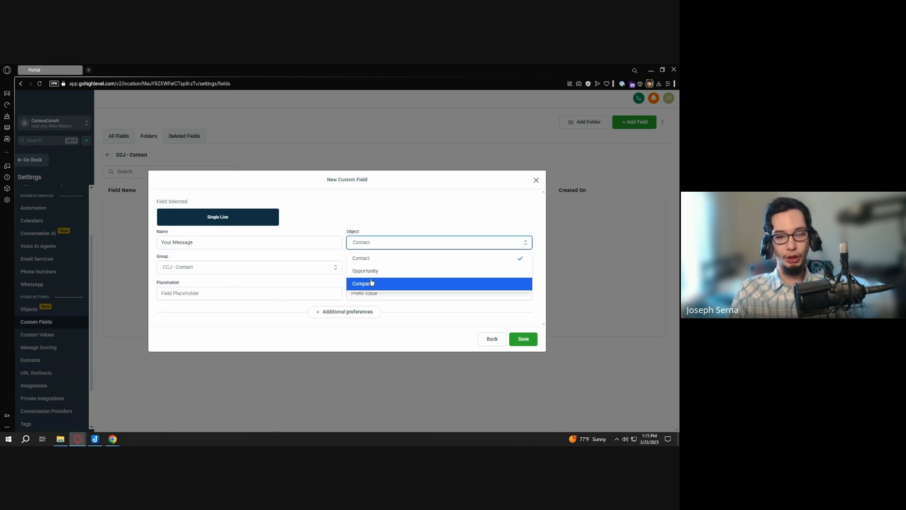
left_click(386, 219)
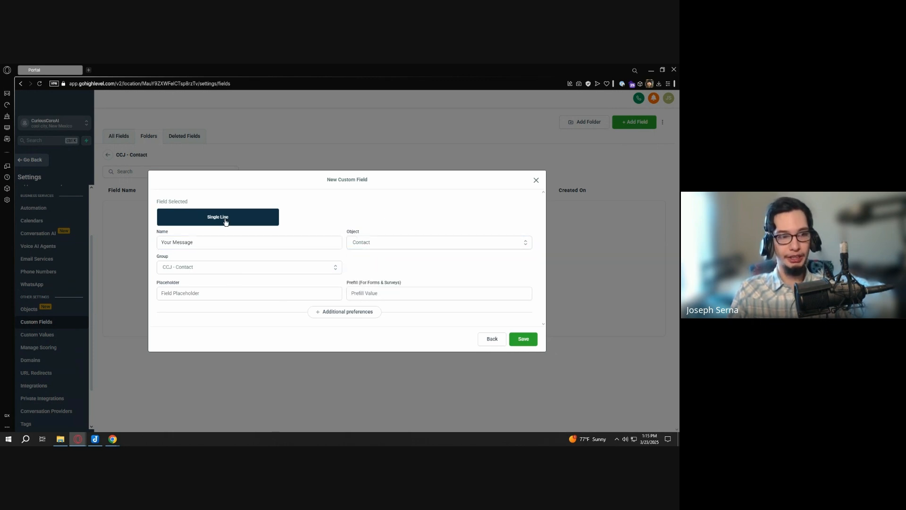
left_click(374, 242)
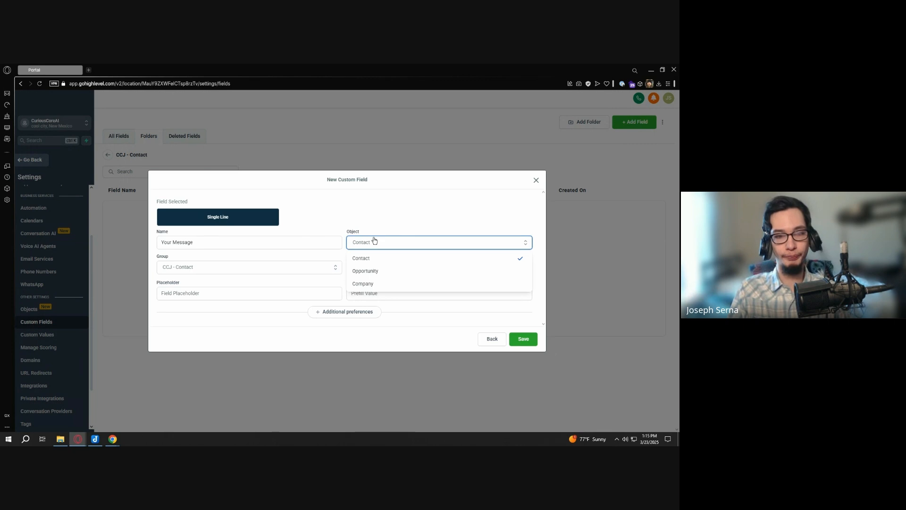
left_click(381, 243)
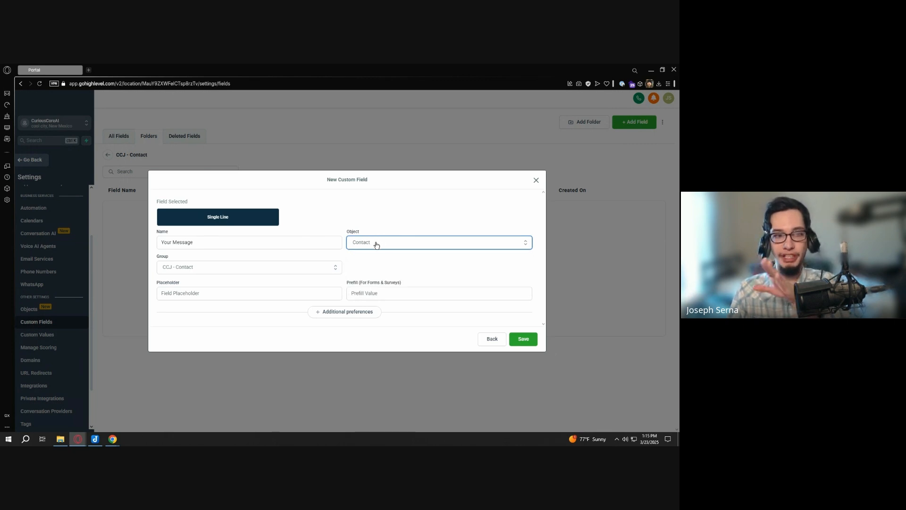
left_click(267, 269)
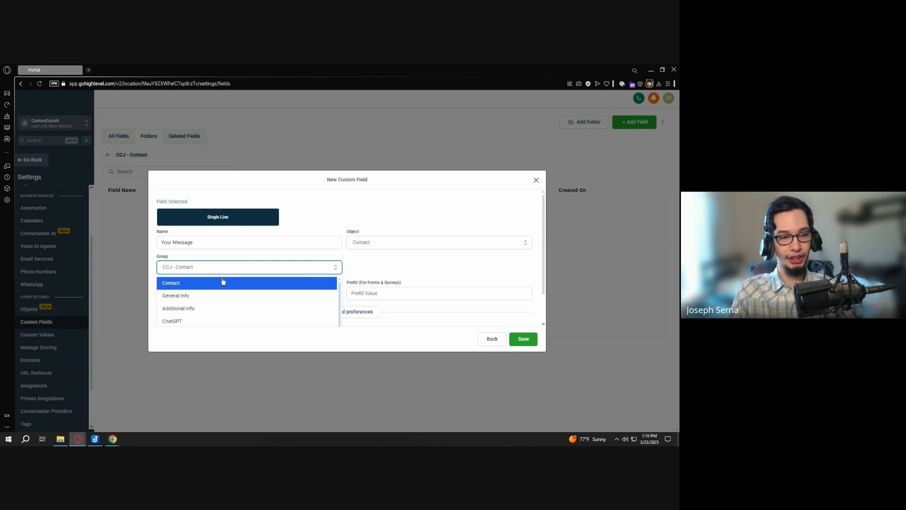
left_click(205, 267)
left_click(206, 267)
left_click(186, 272)
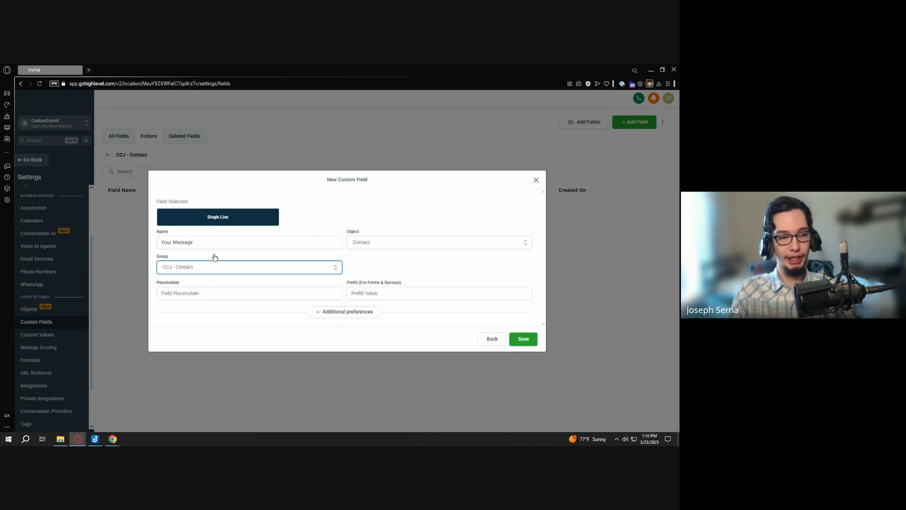
Set the field's placeholder to "Comments" and try to save the field
left_click(290, 294)
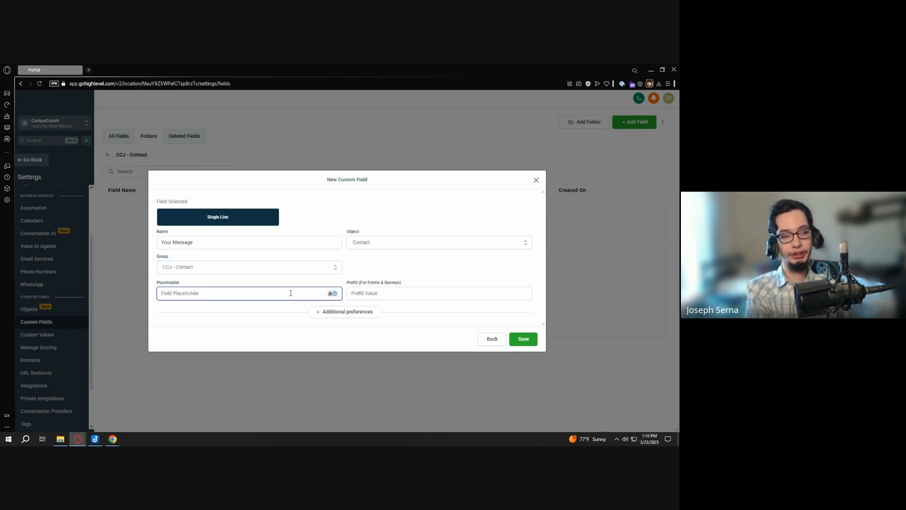
type("Comment")
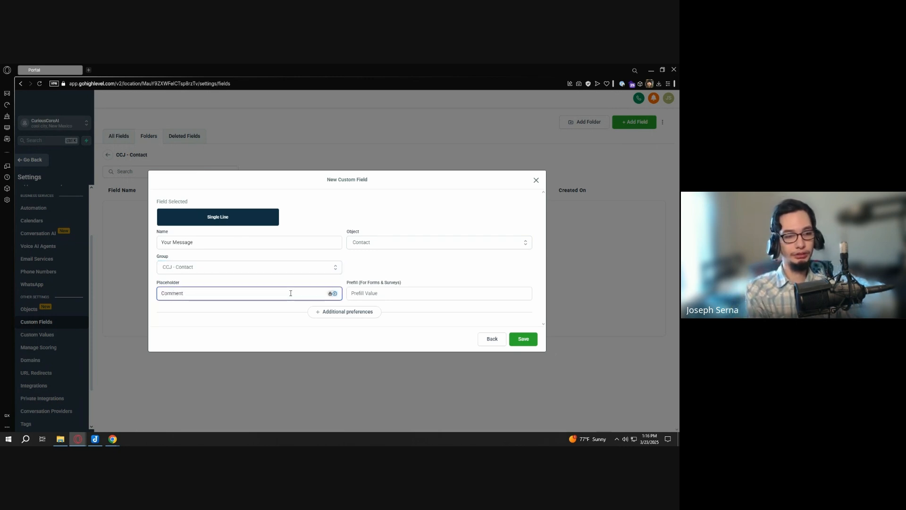
type("s")
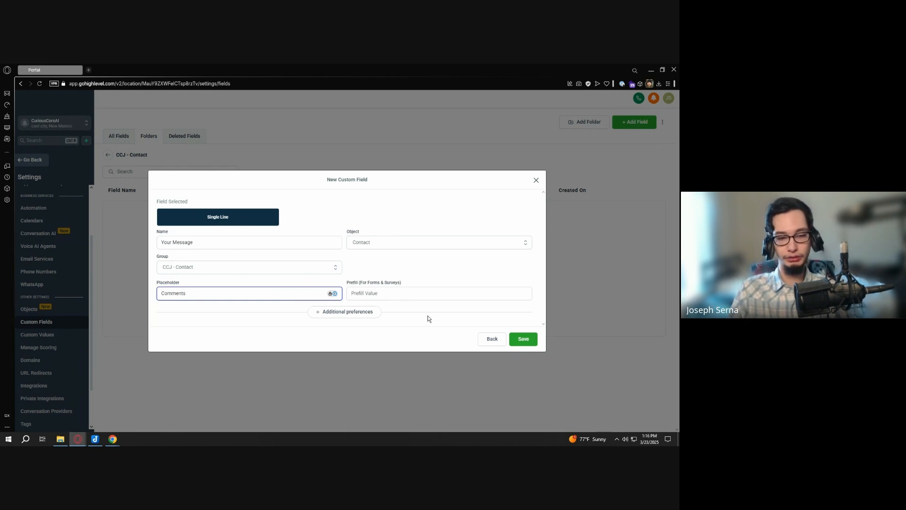
left_click(523, 341)
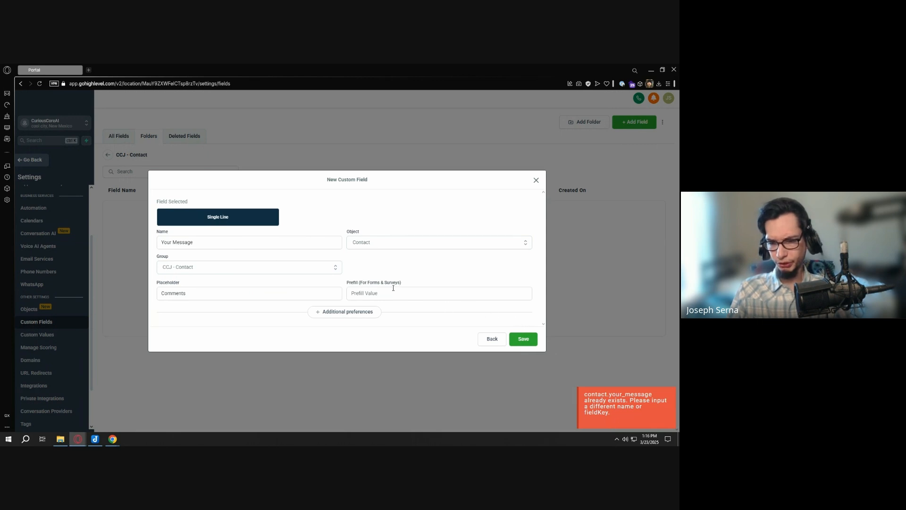
Rename the new field to "CCJ - Your Message" and save it
left_click(201, 292)
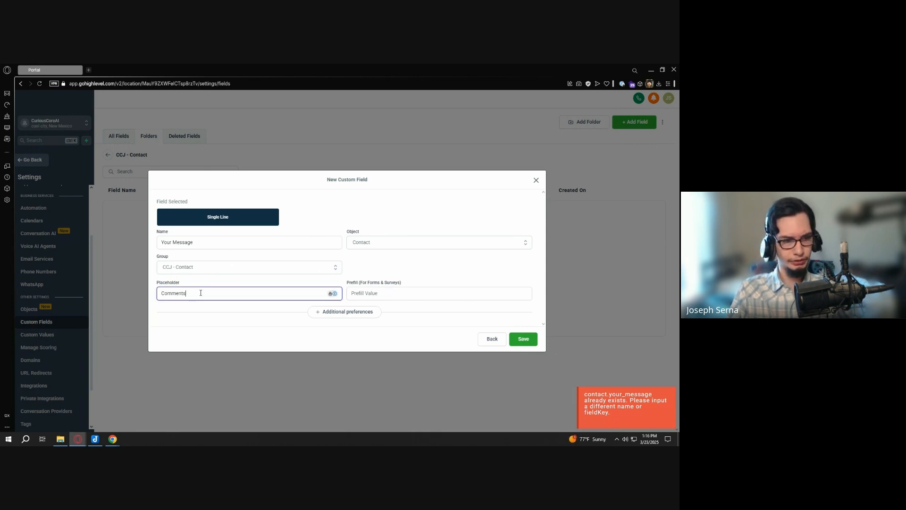
left_click(206, 243)
key("Home")
type("CCJ ")
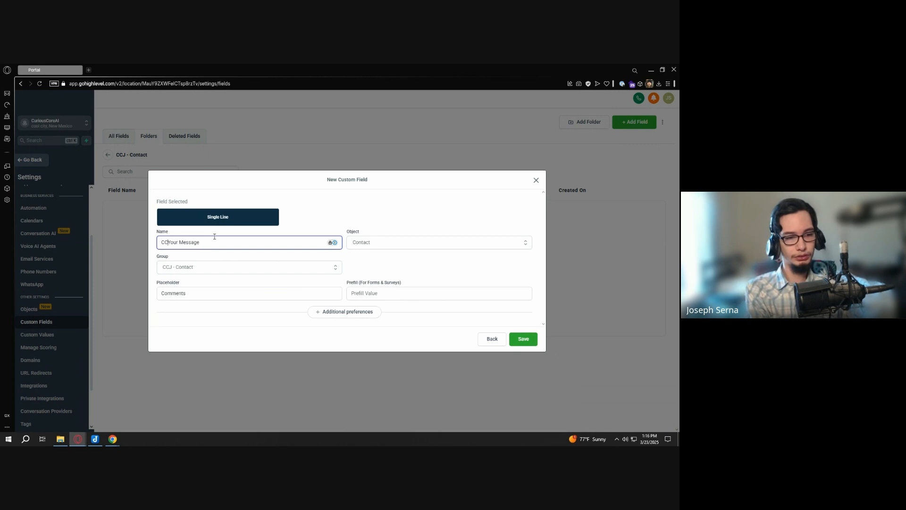
type("-")
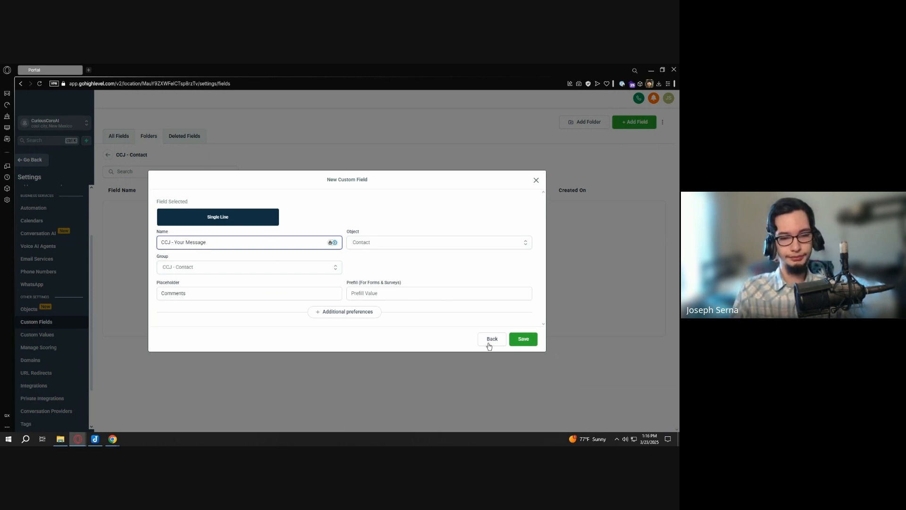
left_click(523, 340)
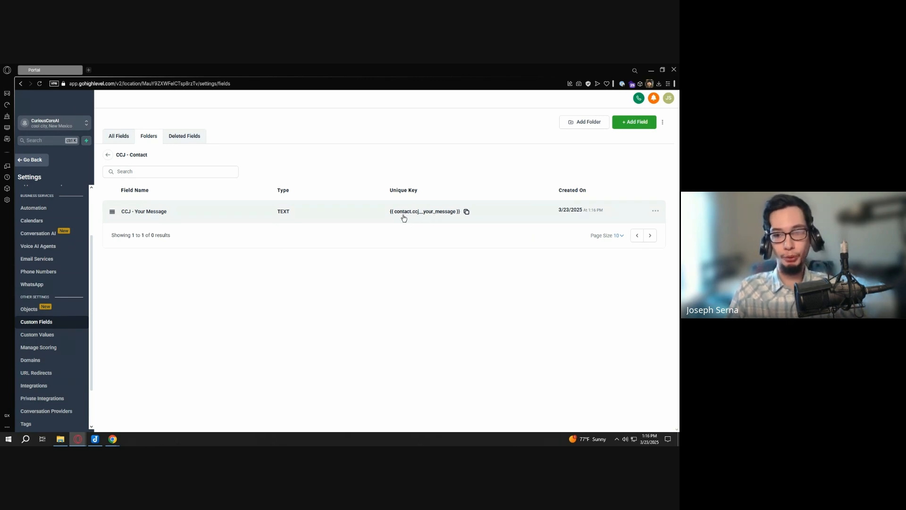
key("alt+Tab")
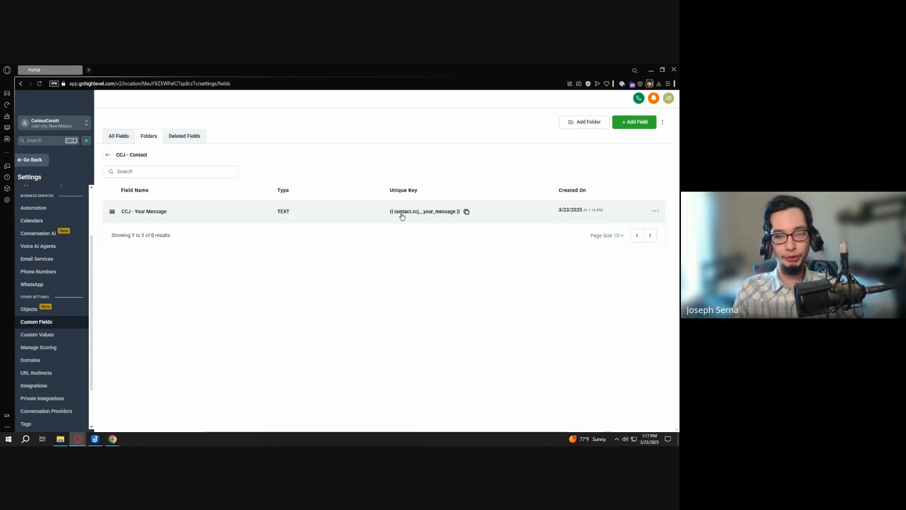
key("ctrl")
key("ctrl")
key("ctrl")
key("ctrl")
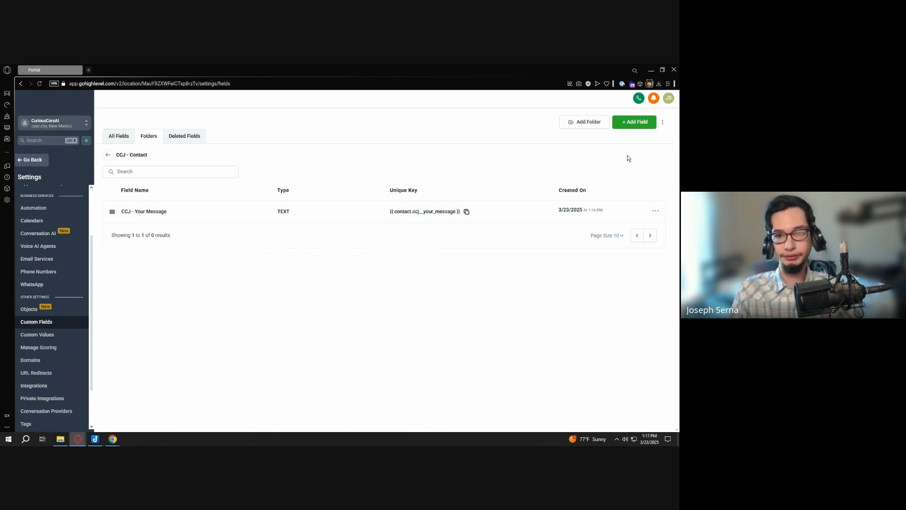
double_click(146, 154)
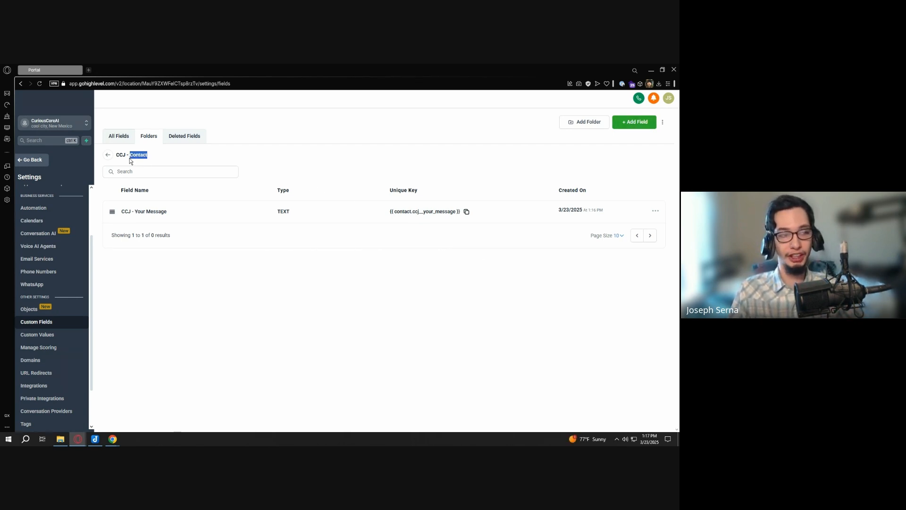
Start another single-line custom field in the "CCJ - Contact" folder and name it "CCJ - Business Industry"
left_click(634, 123)
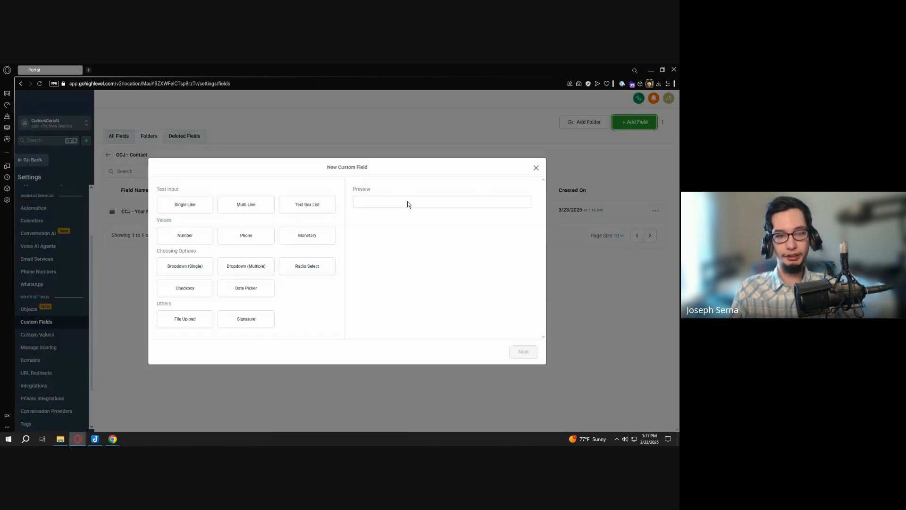
left_click(202, 206)
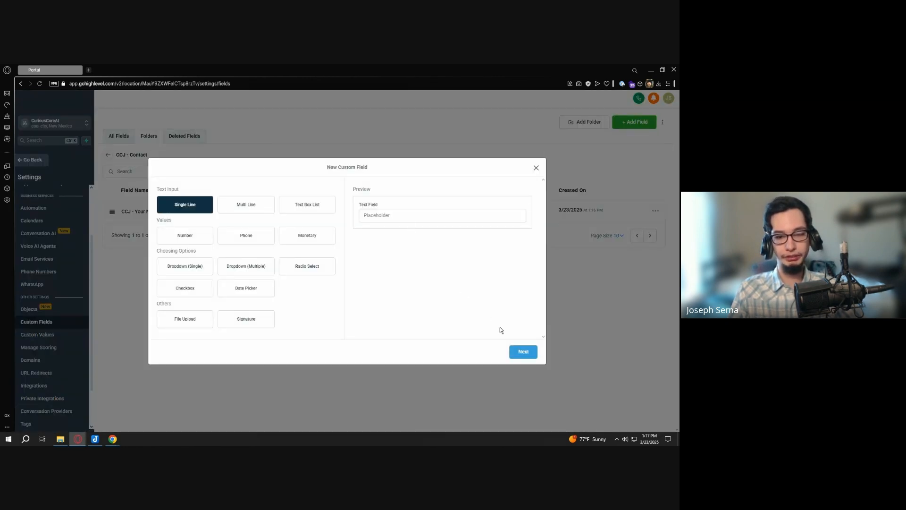
left_click(525, 352)
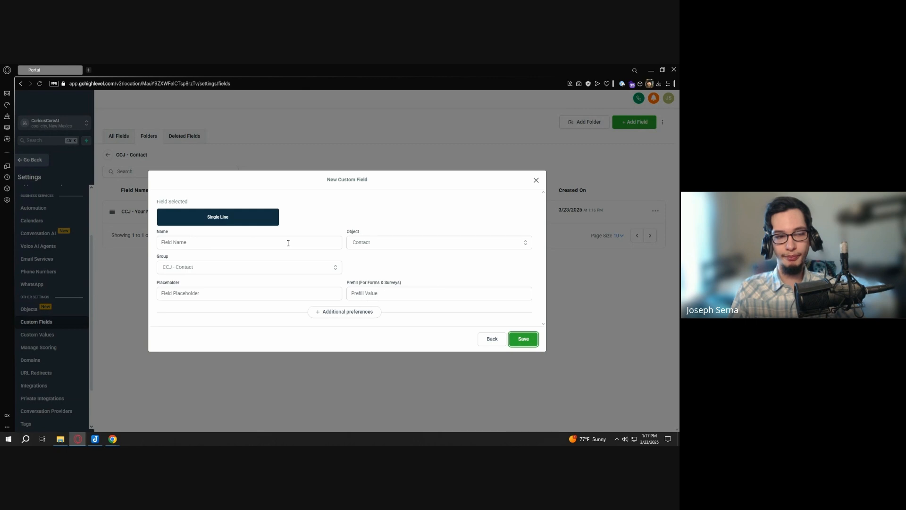
key("alt+Tab")
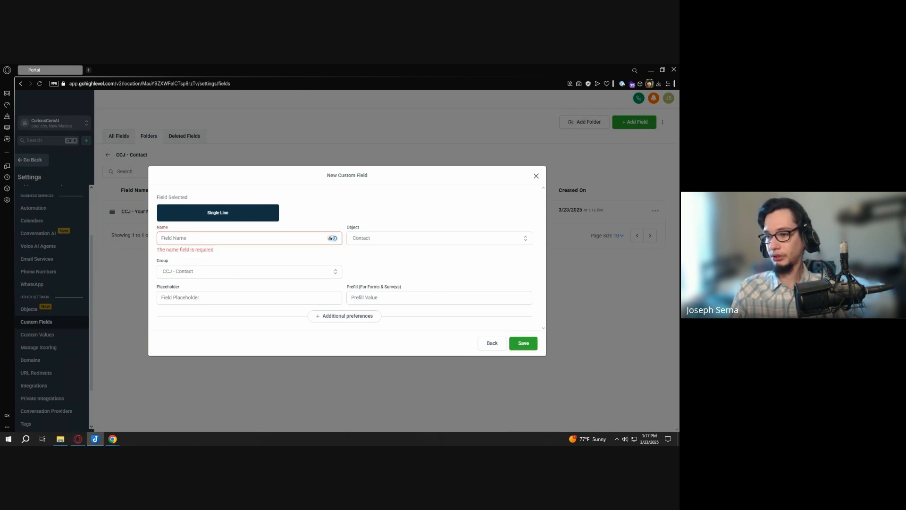
left_click(312, 238)
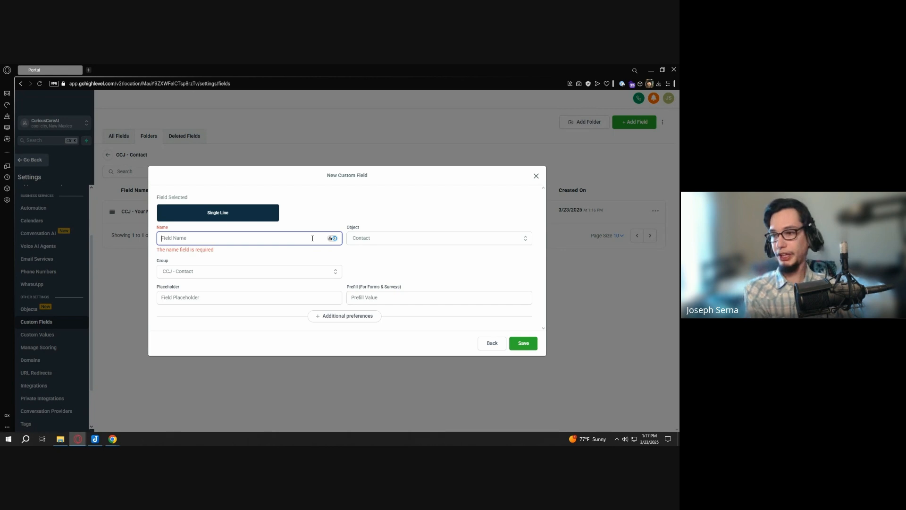
type("Business ")
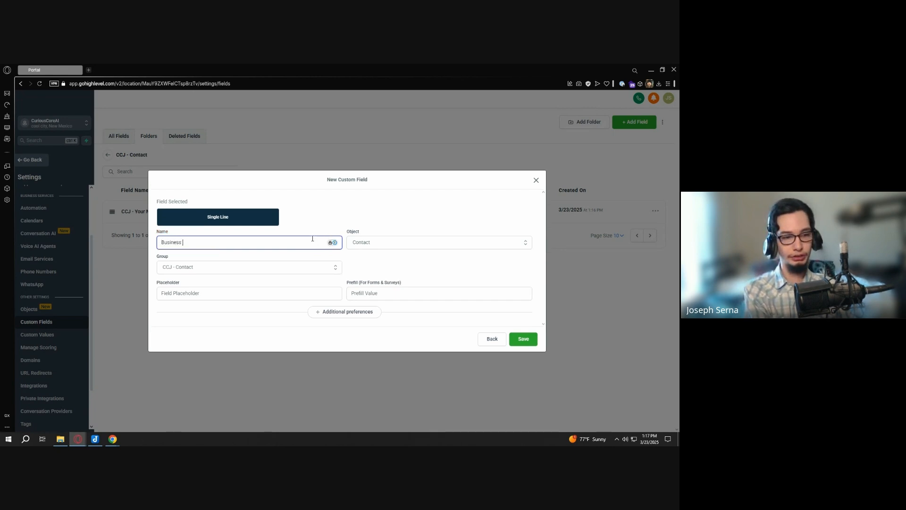
type("Industry")
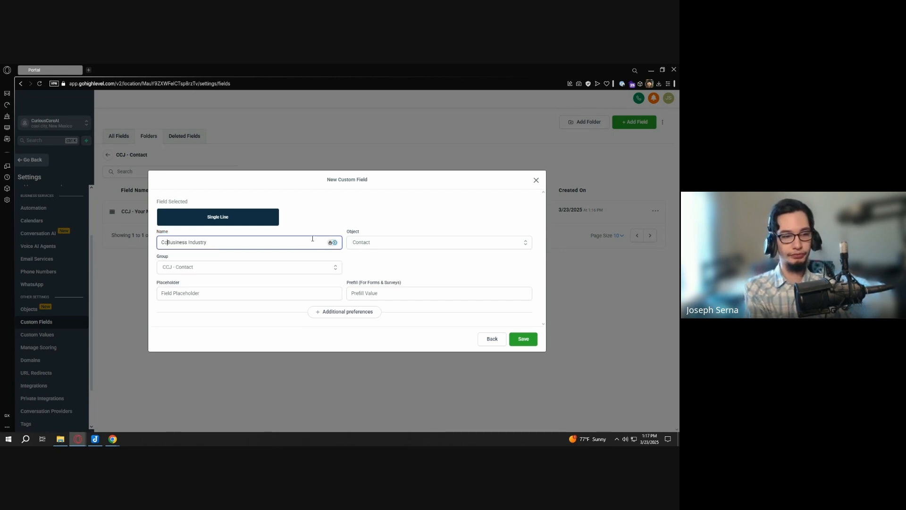
type("CC")
key("BackSpace")
type("J -")
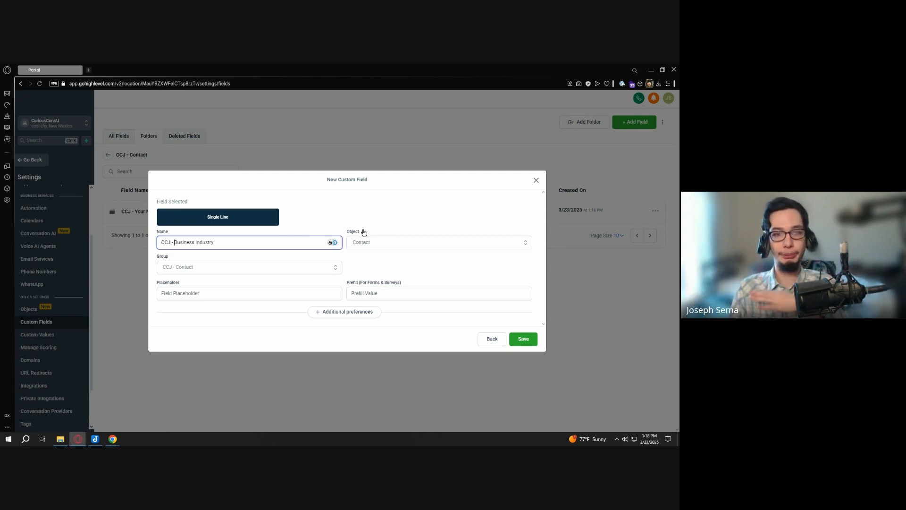
left_click(256, 291)
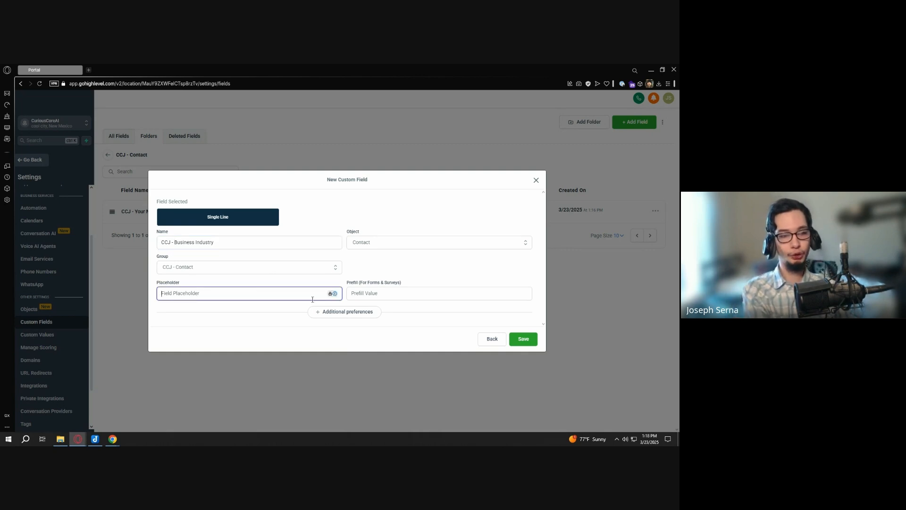
type("Bus")
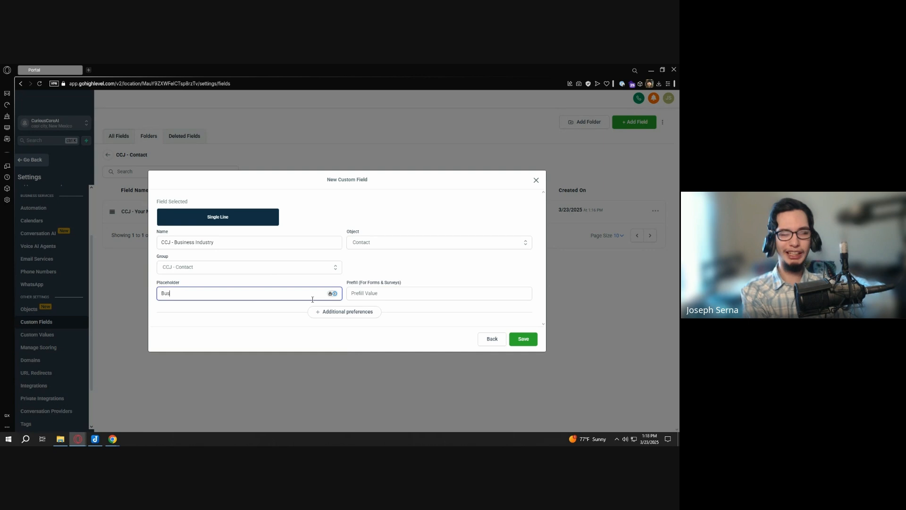
key("BackSpace")
key("BackSpace")
key("BackSpace")
left_click(419, 270)
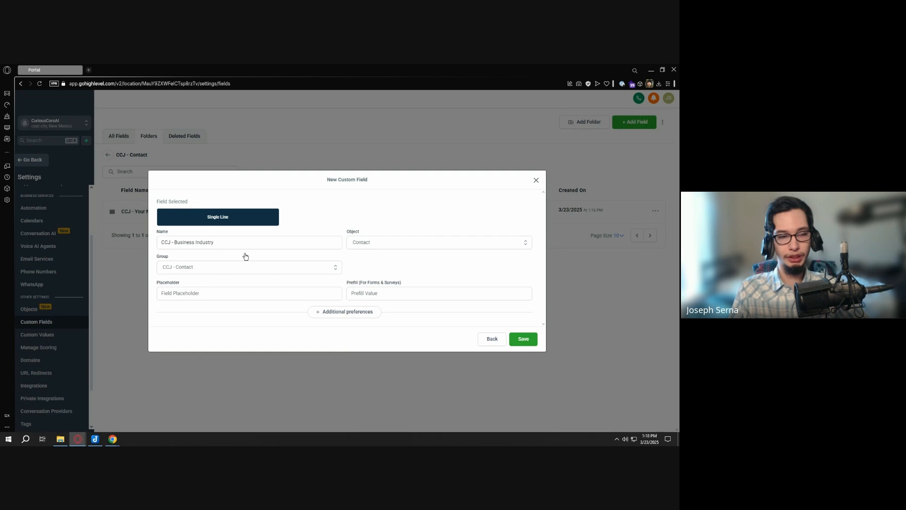
Check the object options for the "CCJ - Business Industry" field, keep Contact, and save the field
left_click_drag(214, 242, 175, 242)
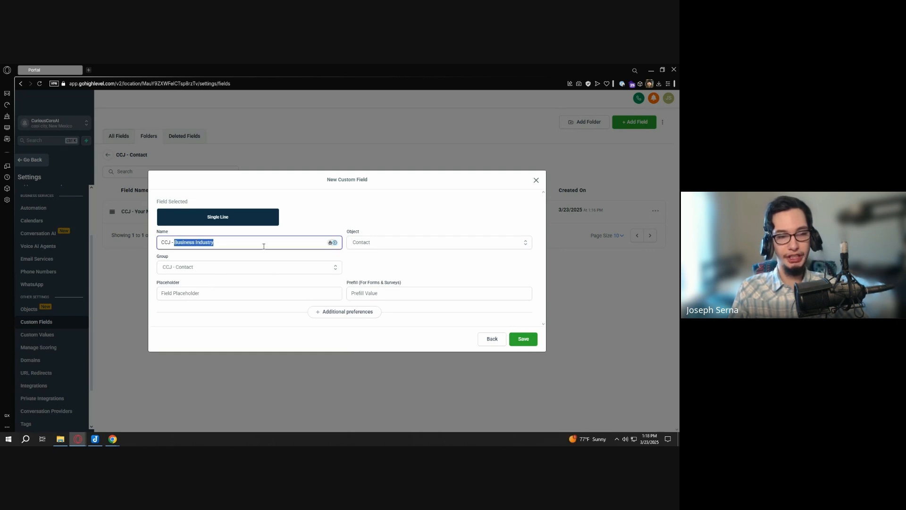
left_click(324, 235)
left_click(385, 245)
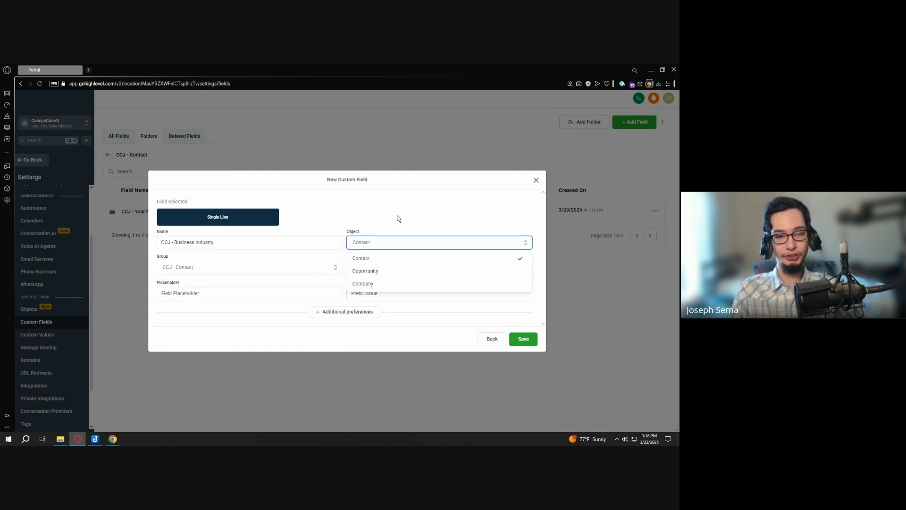
left_click(398, 219)
left_click(375, 244)
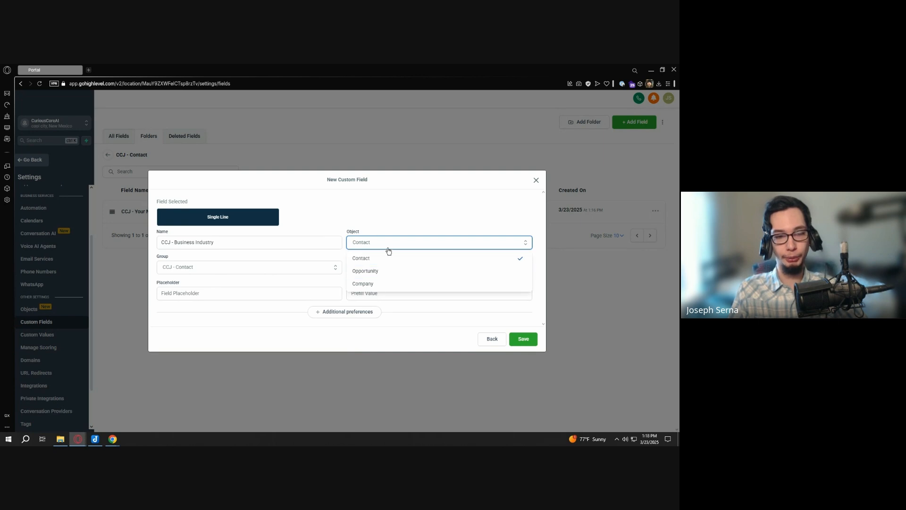
left_click(398, 219)
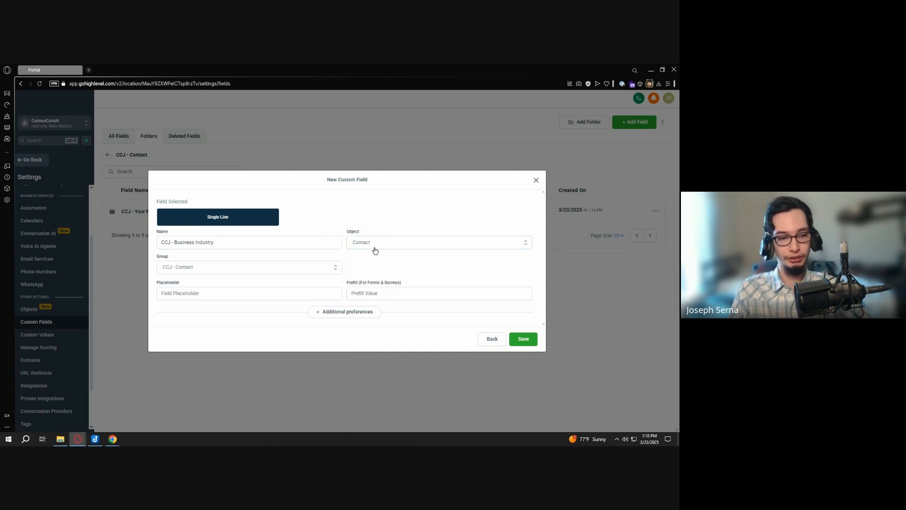
left_click(523, 339)
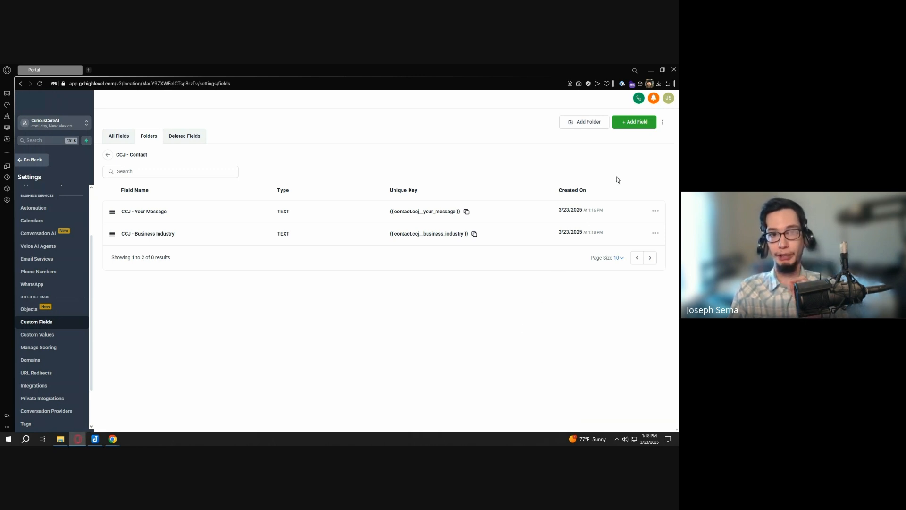
Add a single-line custom field named "CCJ - Instagram" for Contact in the "CCJ - Contact" group and save it
left_click(634, 124)
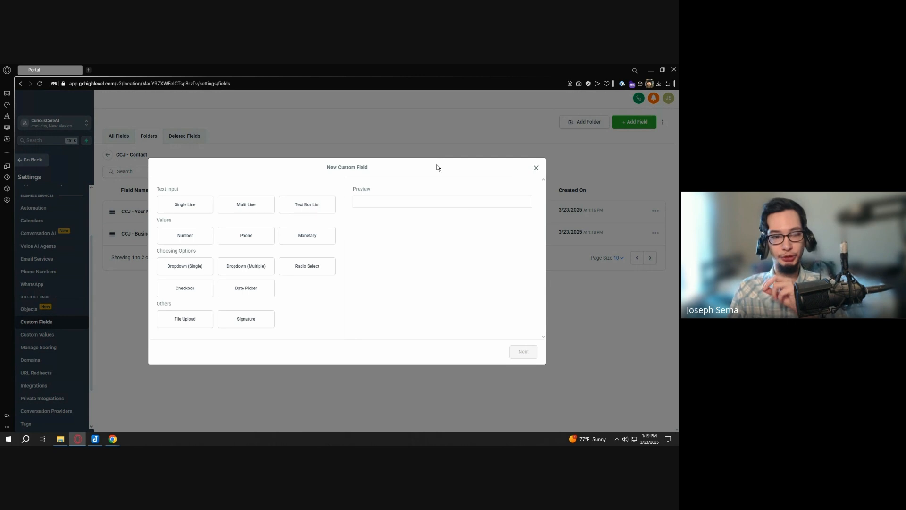
left_click(203, 204)
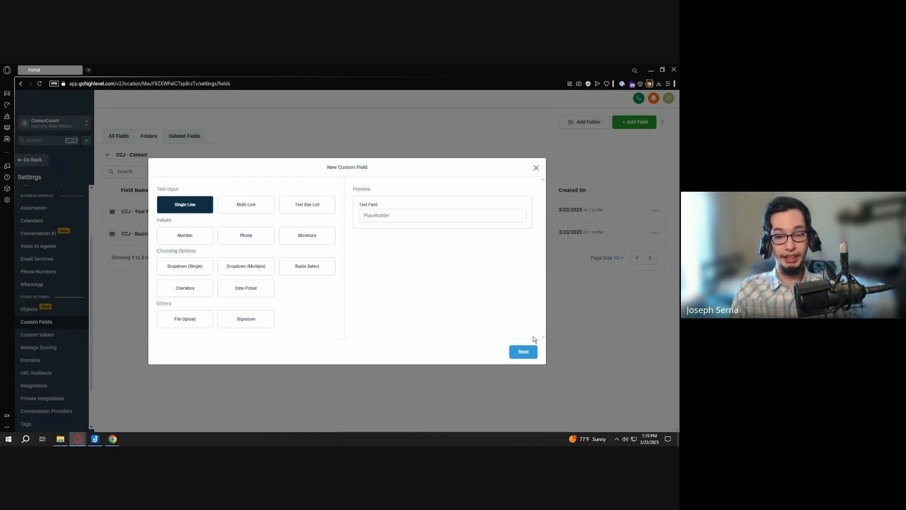
left_click(527, 351)
left_click(223, 240)
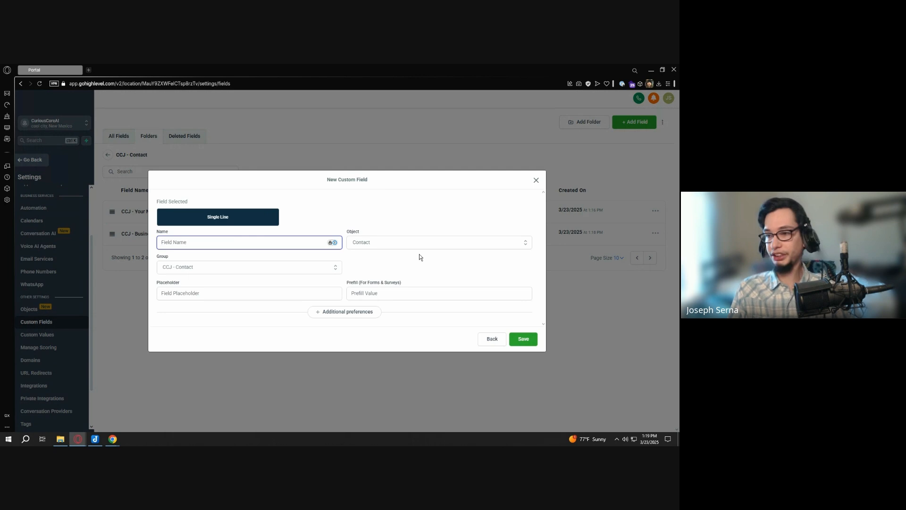
type("CCJ")
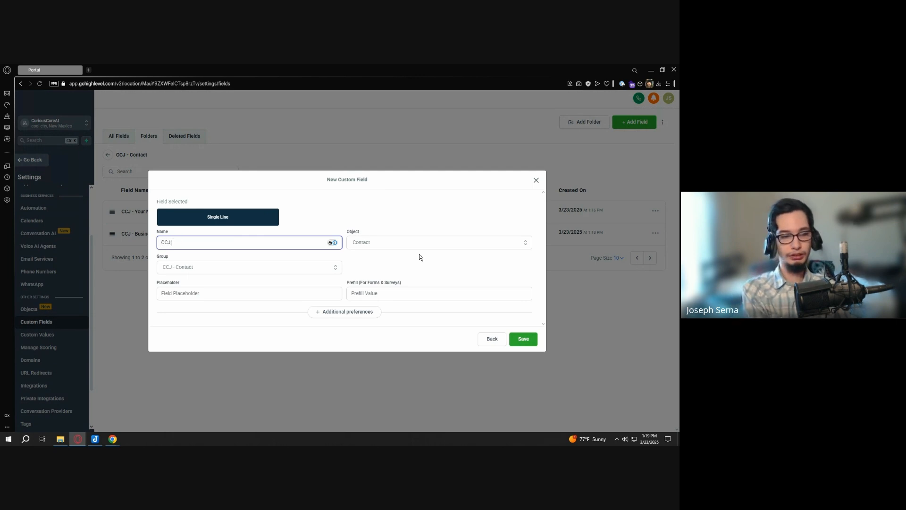
type(" - Instagram")
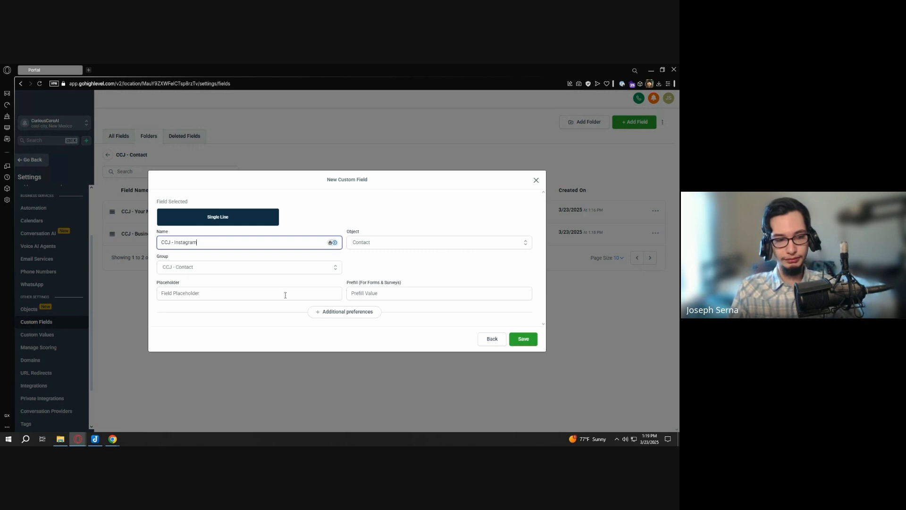
key("Tab")
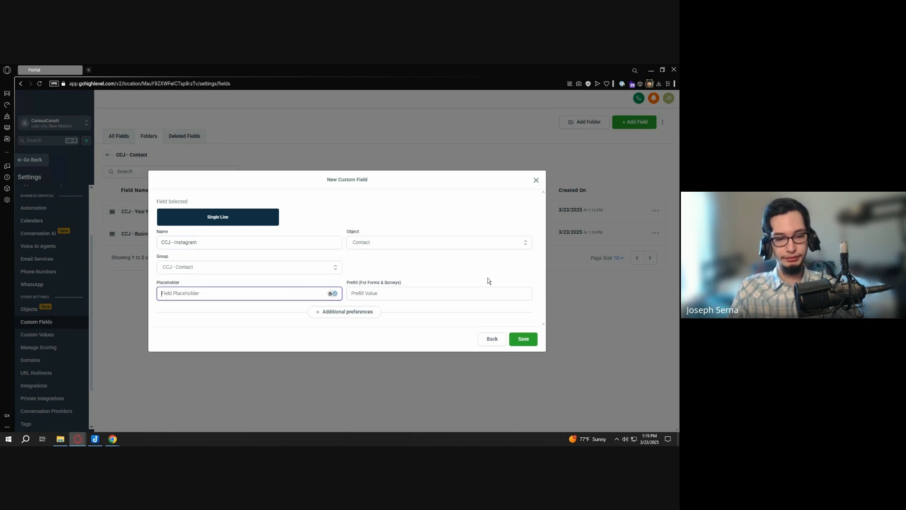
left_click(523, 341)
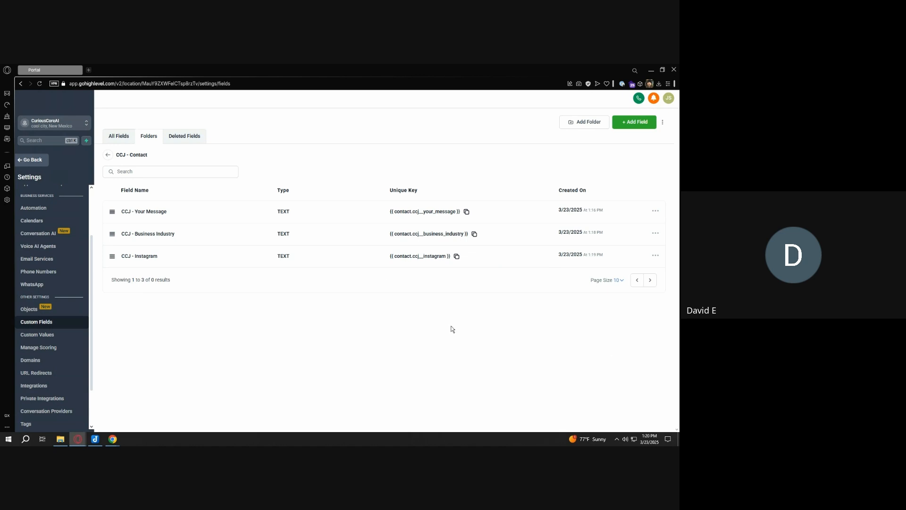
Duplicate the custom fields browser tab and open the Contacts list in the copy
right_click(57, 70)
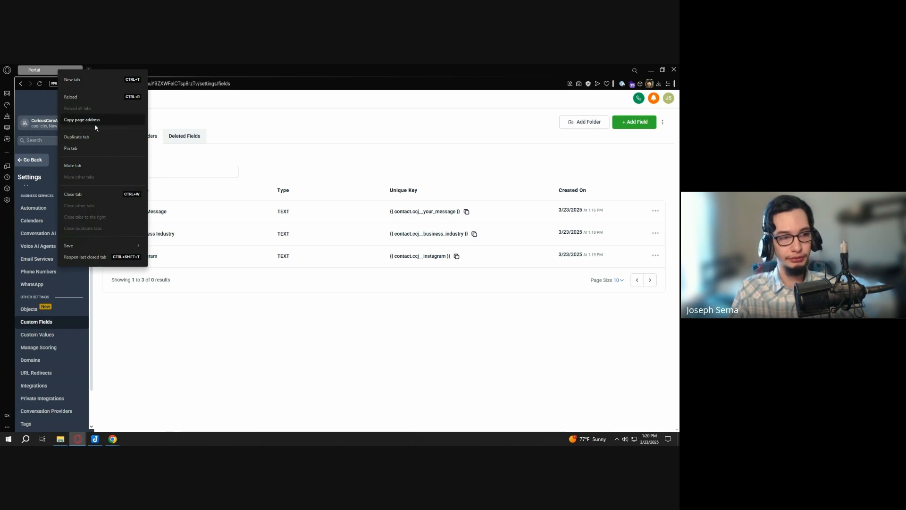
left_click(90, 137)
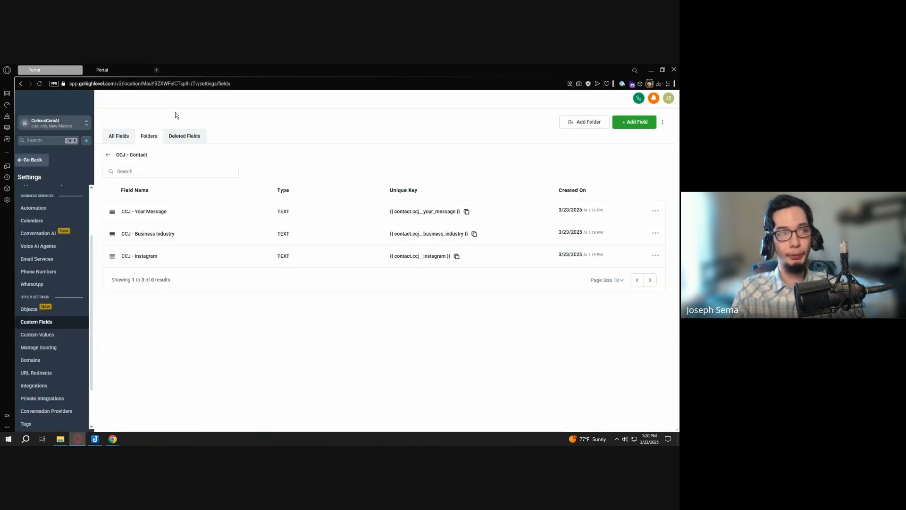
right_click(49, 70)
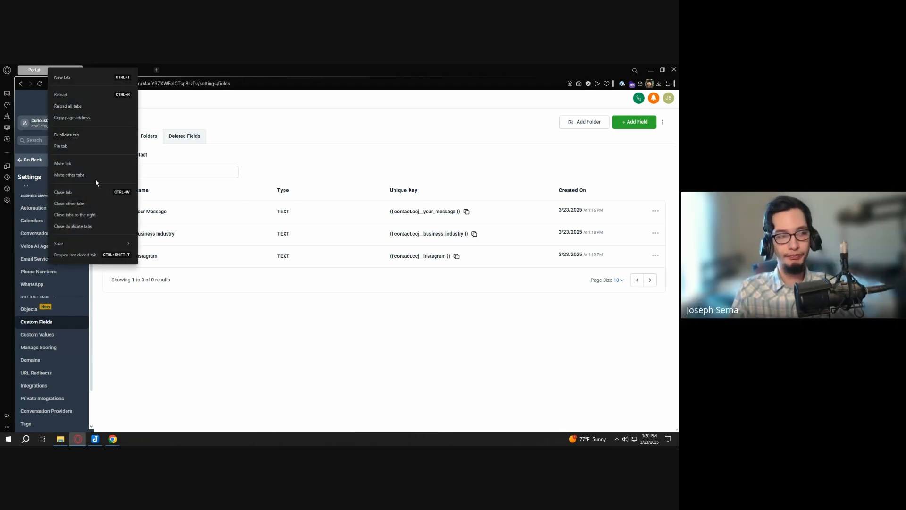
left_click(79, 136)
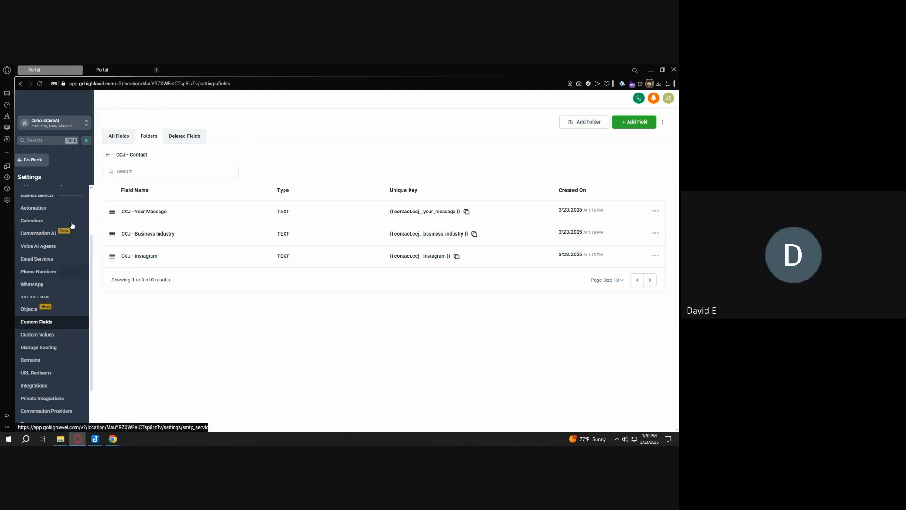
left_click(109, 67)
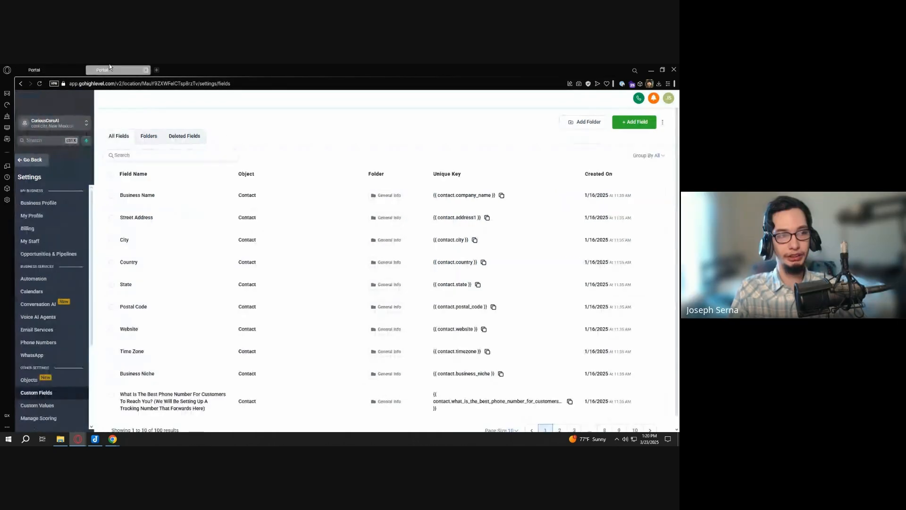
left_click(34, 161)
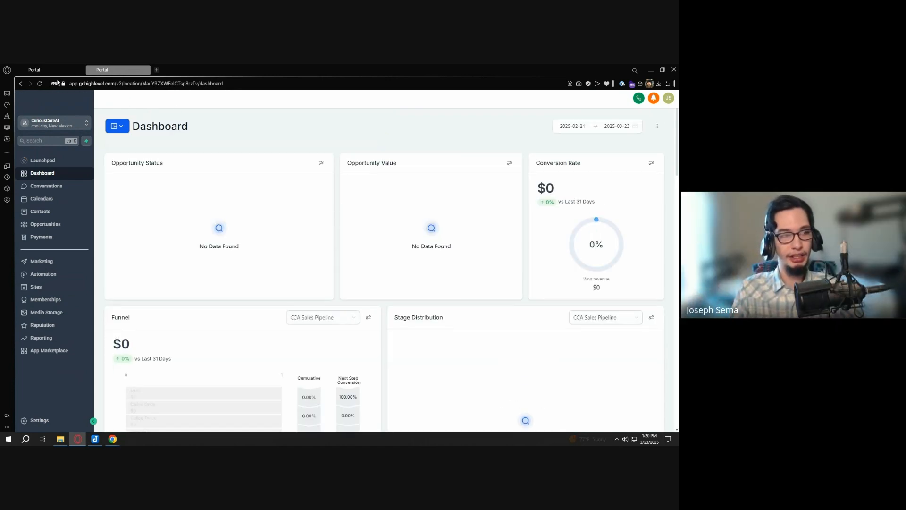
left_click(54, 70)
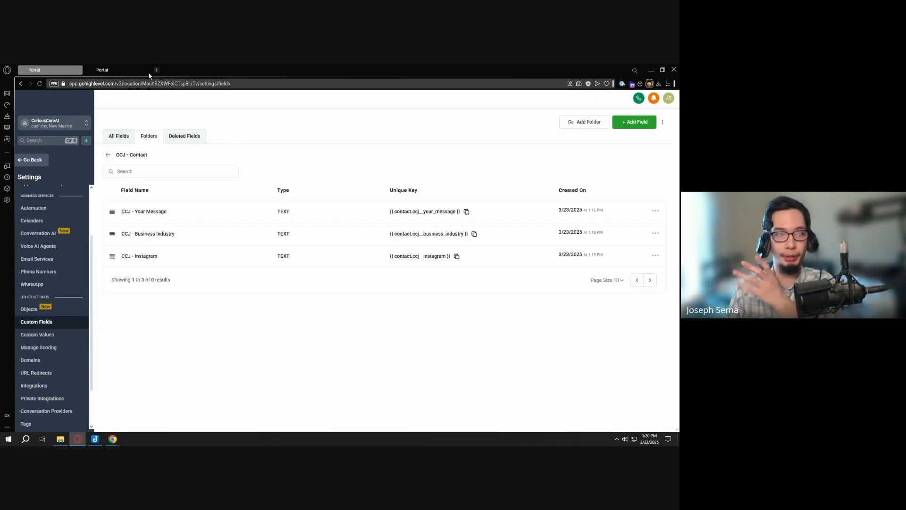
left_click(130, 69)
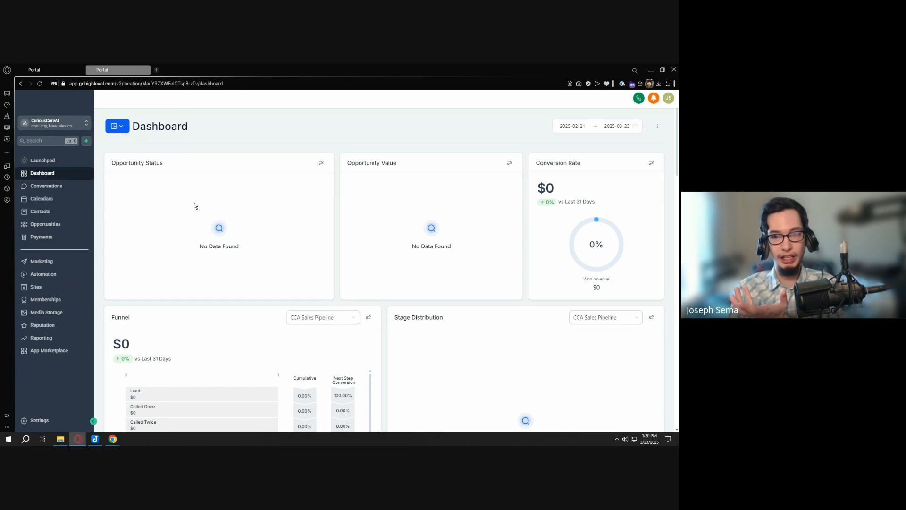
left_click(83, 212)
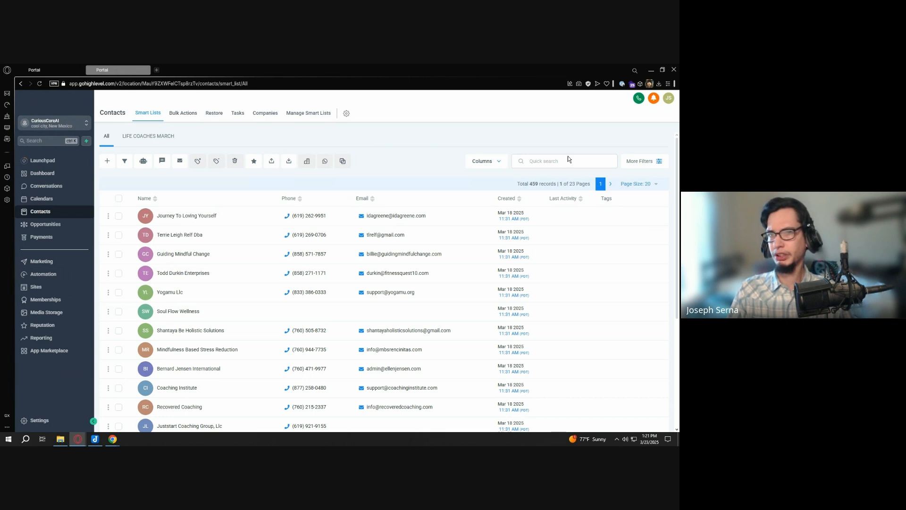
Switch to the "Maps-Leads Simplified March--GOOD-SHEET" spreadsheet and examine the lead columns, especially Facebook and Instagram, on the "Sorted Life Coaches March" sheet
left_click_drag(569, 158, 176, 70)
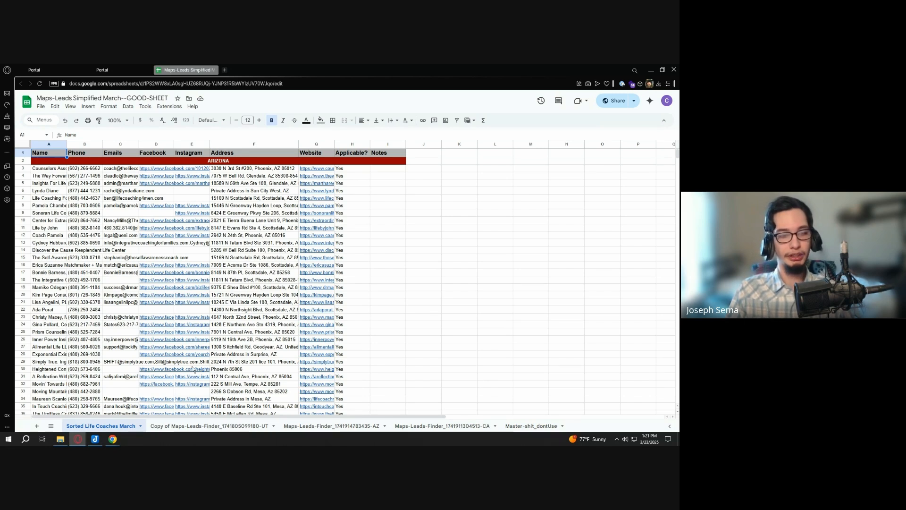
left_click(231, 425)
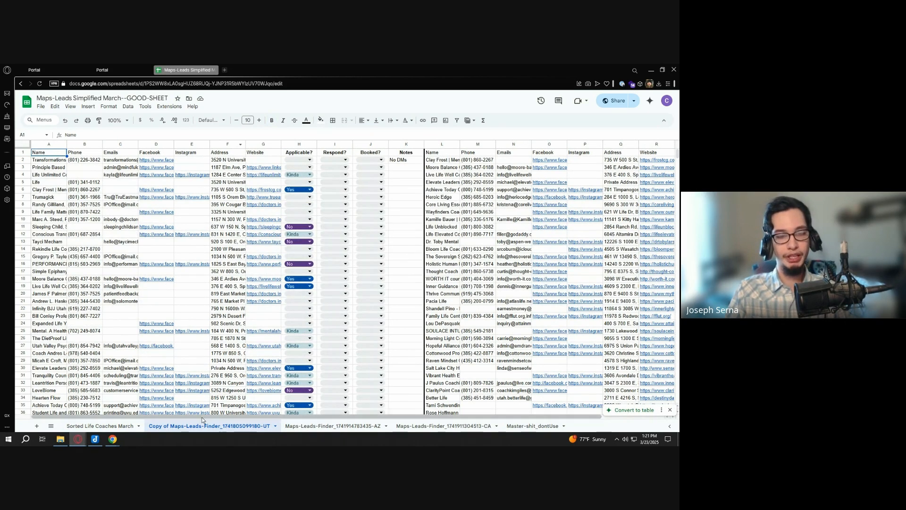
left_click(100, 426)
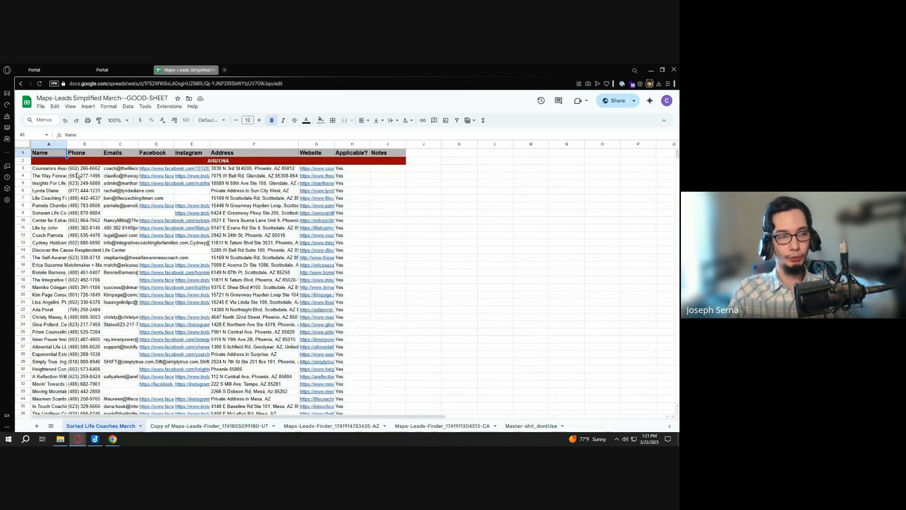
left_click(145, 156)
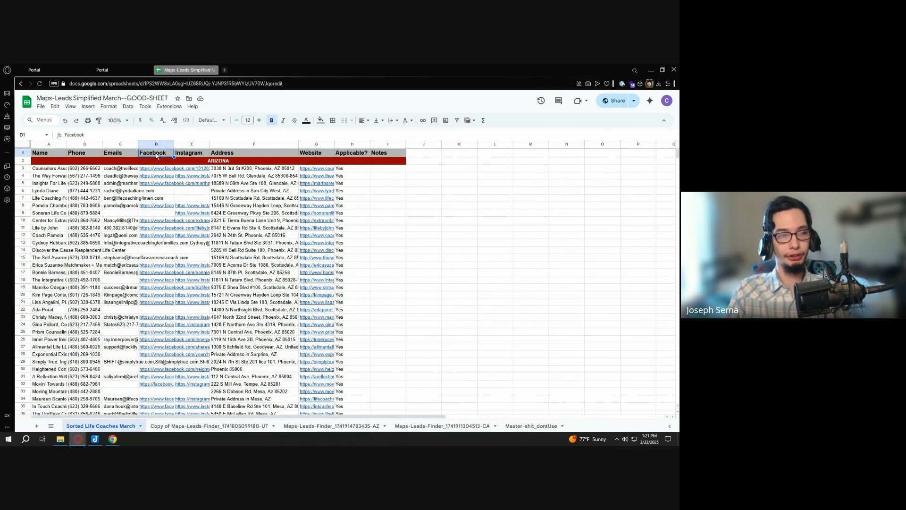
left_click(187, 154)
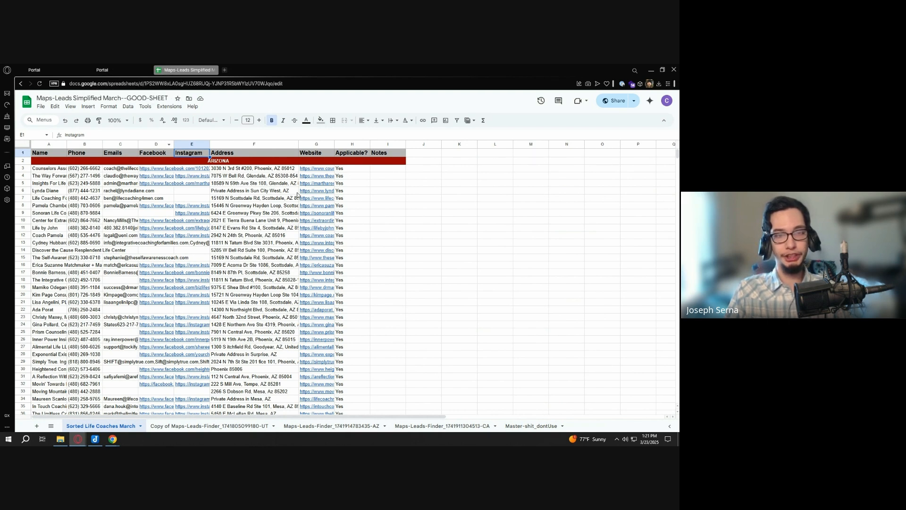
left_click_drag(47, 169, 349, 355)
scroll(358, 392, "up", 14)
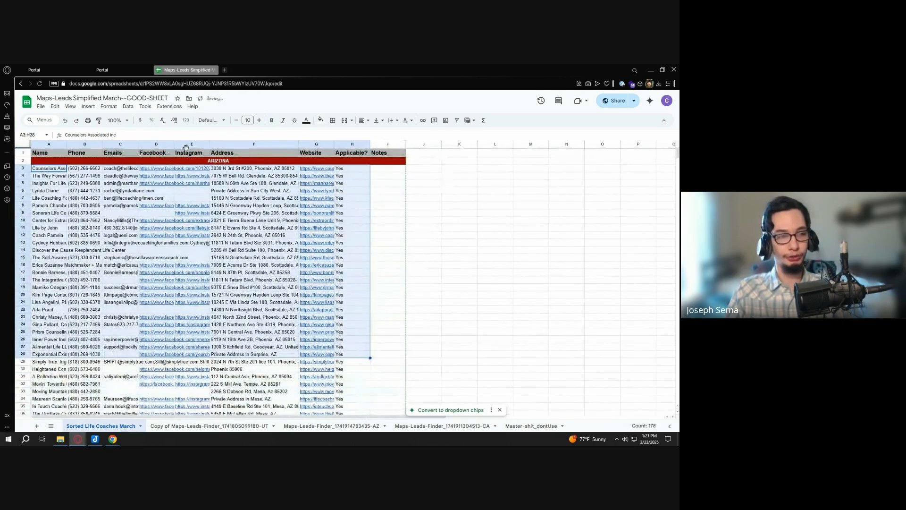
left_click(163, 152)
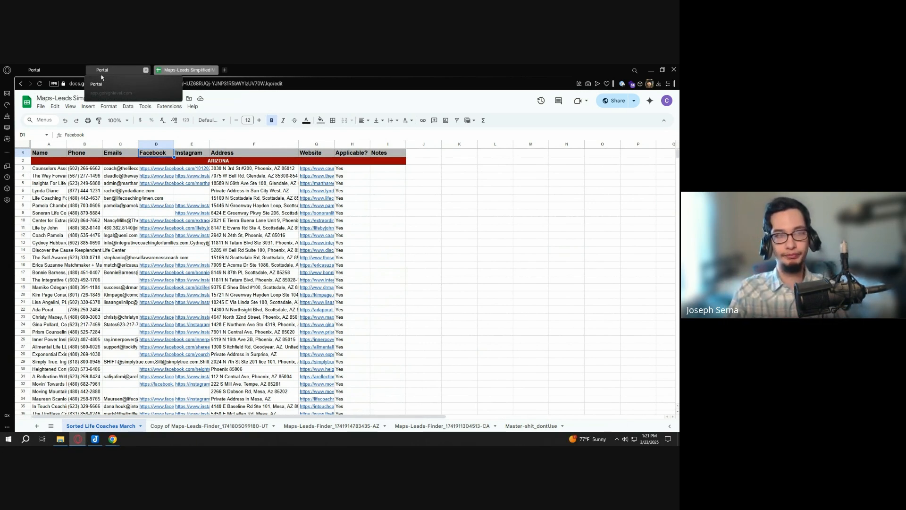
Return to the Contacts list, open the first contact, and look through its fields for the existing Instagram field
left_click(106, 72)
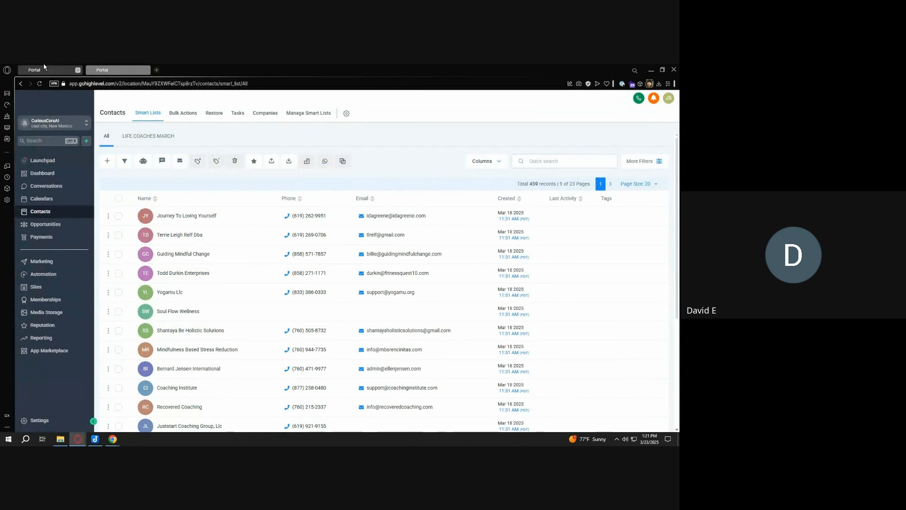
left_click(213, 215)
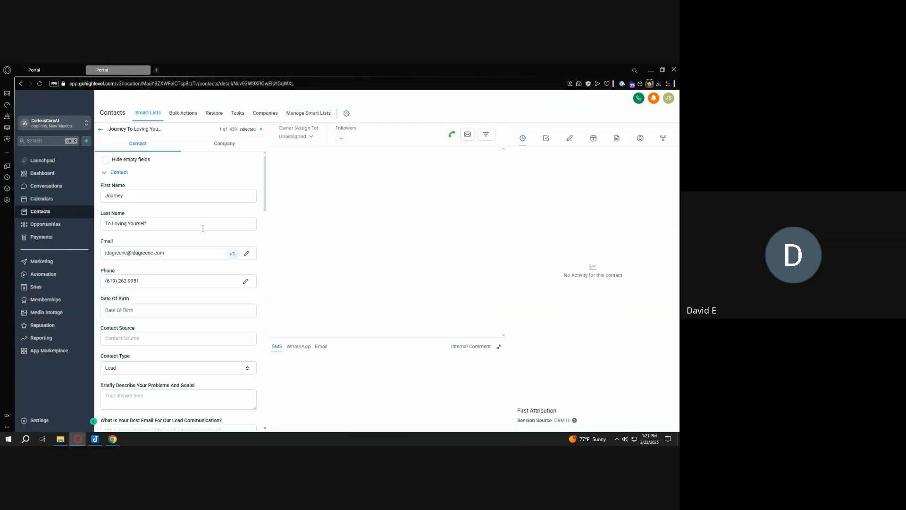
scroll(196, 243, "down", 6)
scroll(155, 251, "down", 10)
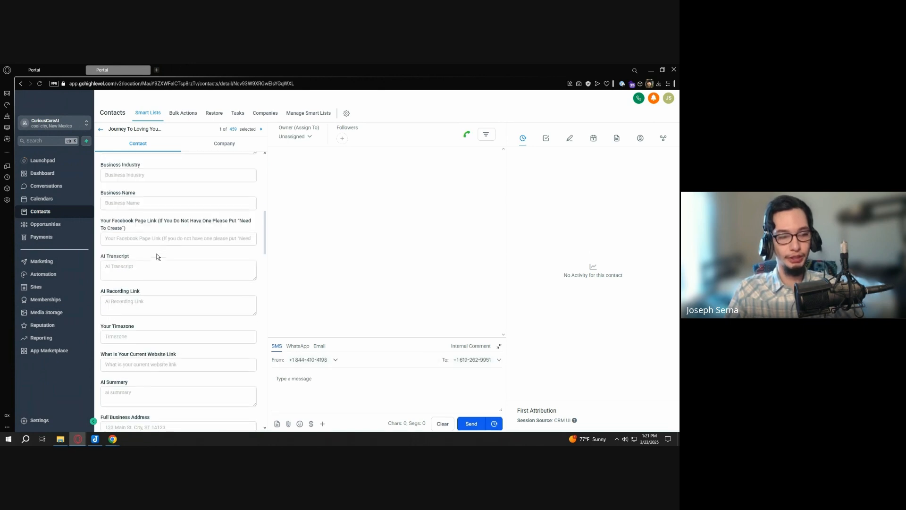
scroll(143, 262, "down", 4)
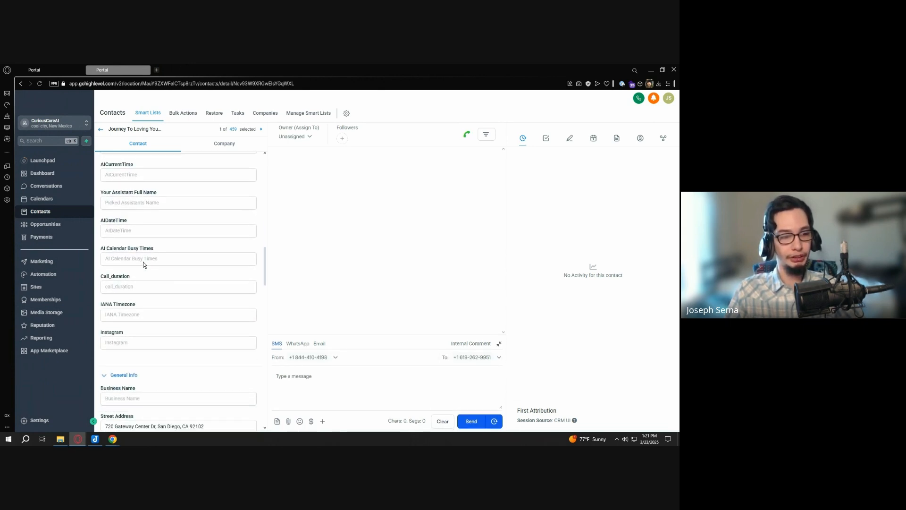
left_click_drag(125, 287, 100, 286)
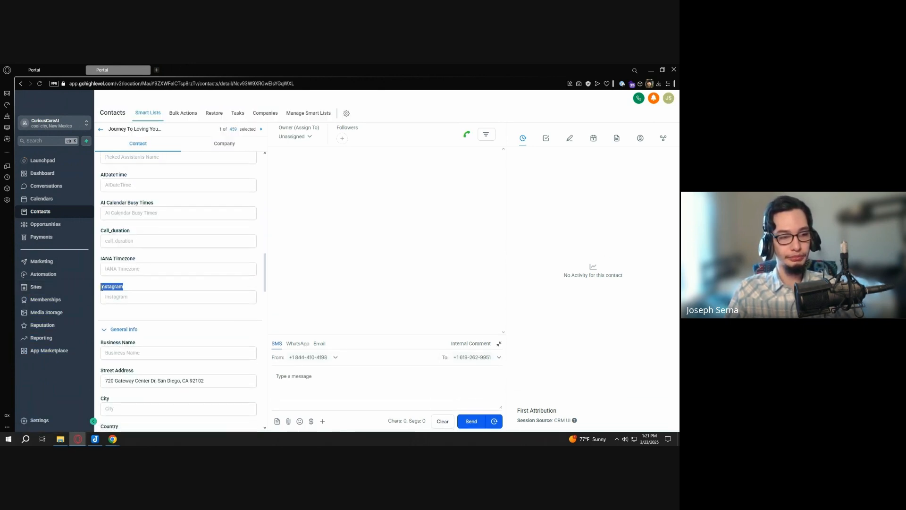
left_click(187, 283)
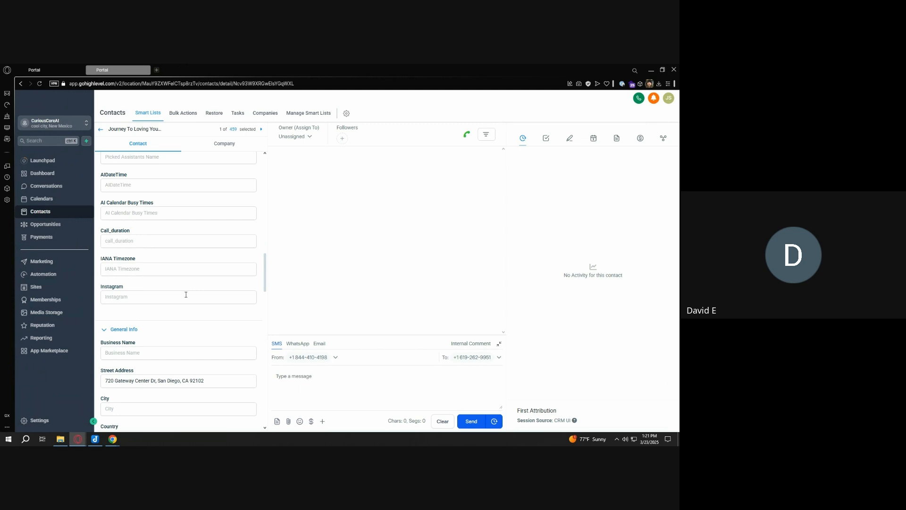
scroll(201, 283, "up", 5)
scroll(211, 280, "up", 8)
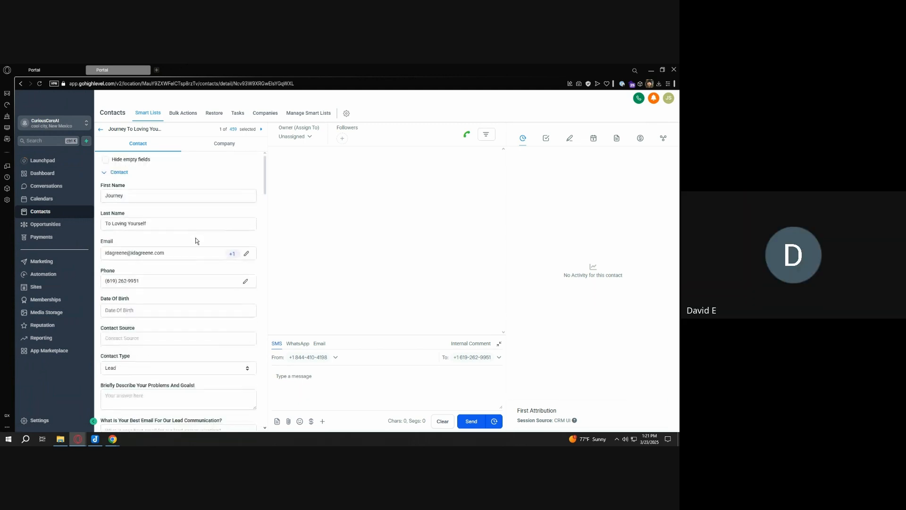
Start a new single-line custom field for Contact in the "CCJ - Contact" folder and name it "CCJ - Facebook"
key("ctrl+Tab")
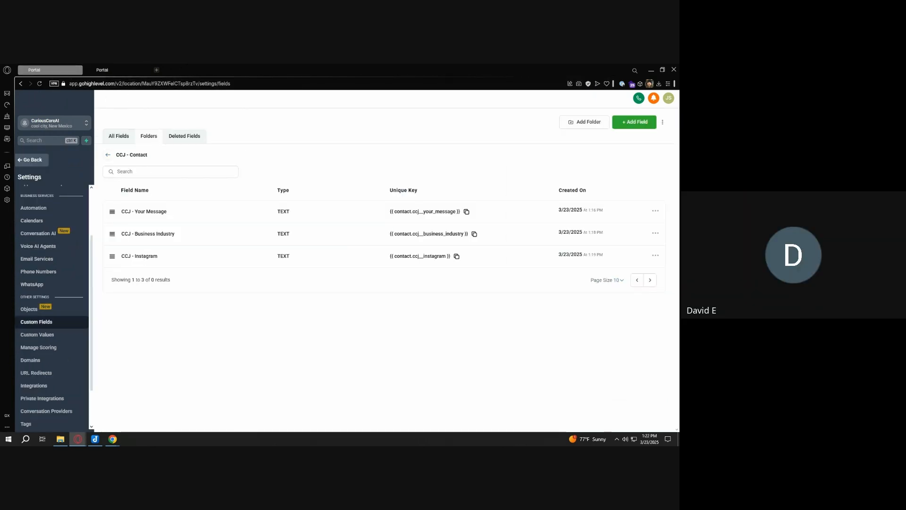
key("alt+Tab")
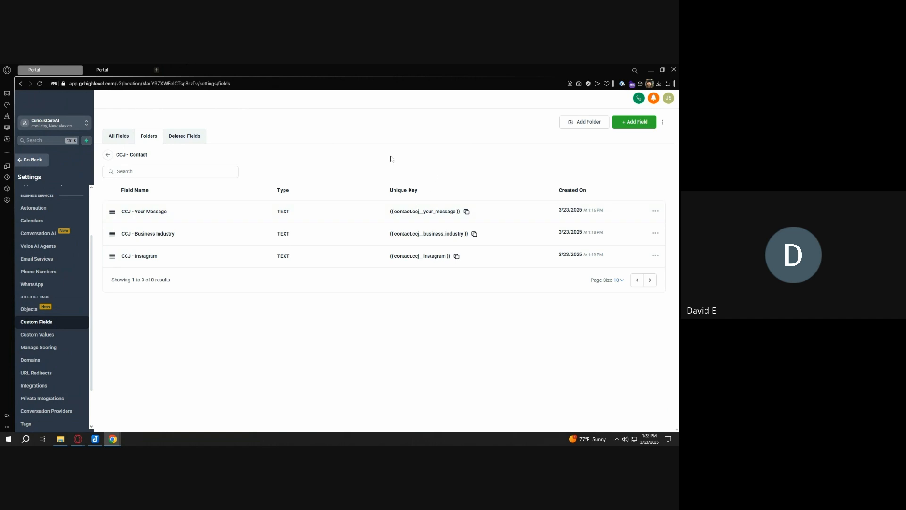
left_click(626, 124)
left_click(206, 212)
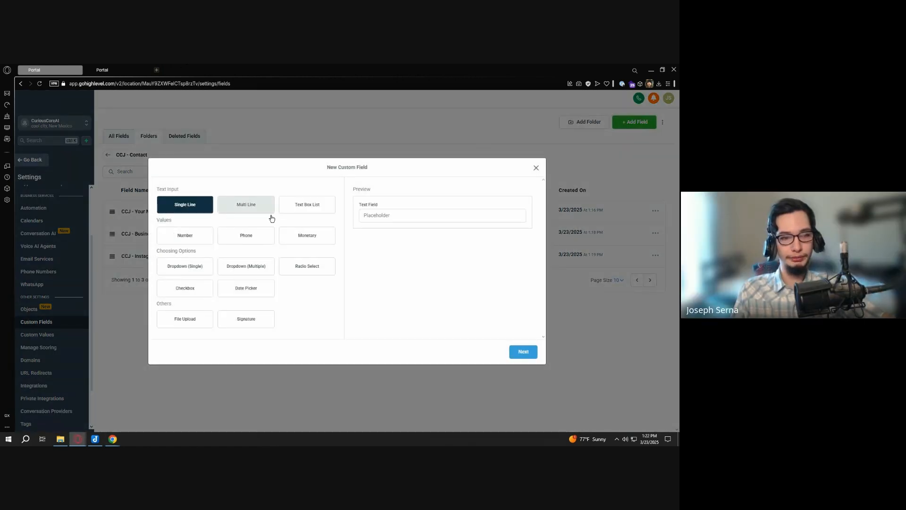
left_click(523, 353)
left_click(228, 243)
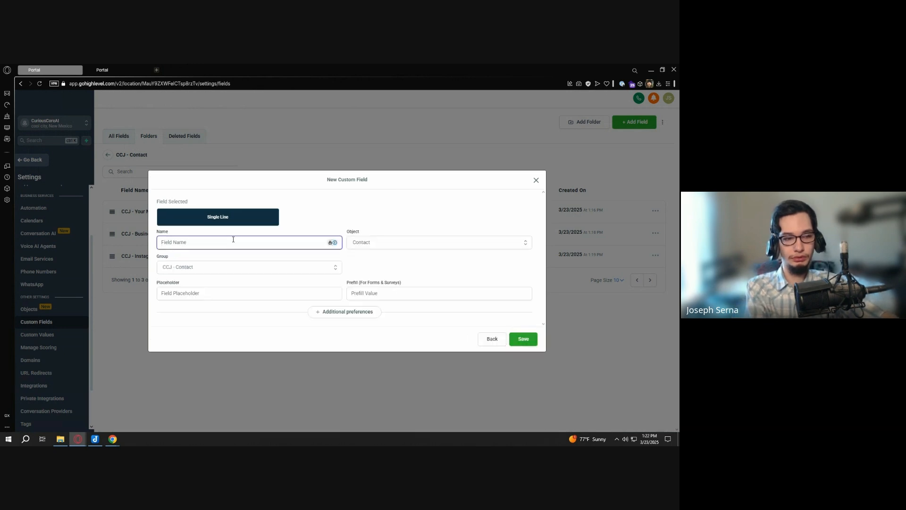
type("CCJ - Facebook")
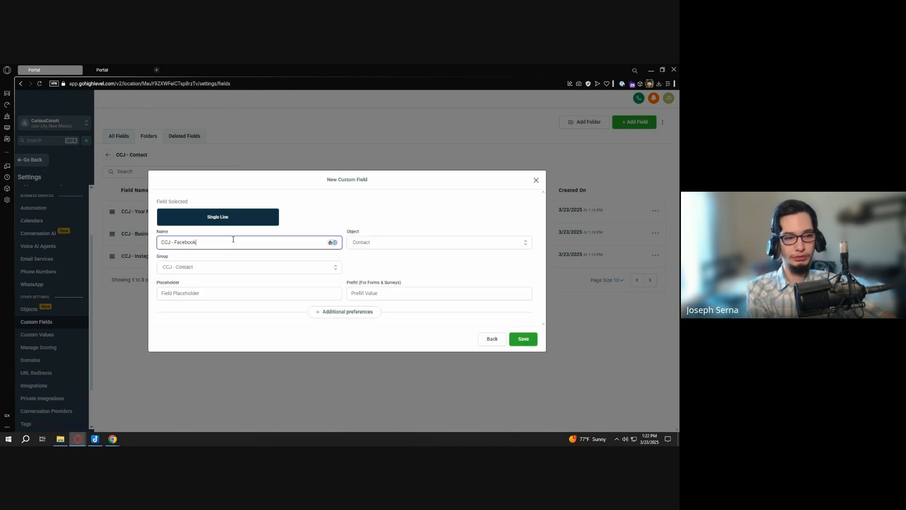
Check the open contact's fields for existing Facebook and Instagram entries, and save the new "CCJ - Facebook" field
key("ctrl+Tab")
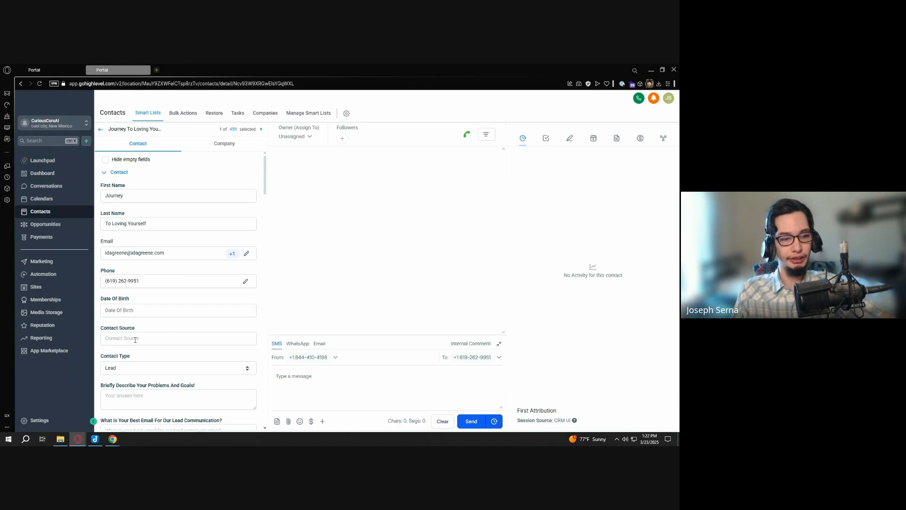
scroll(135, 340, "down", 10)
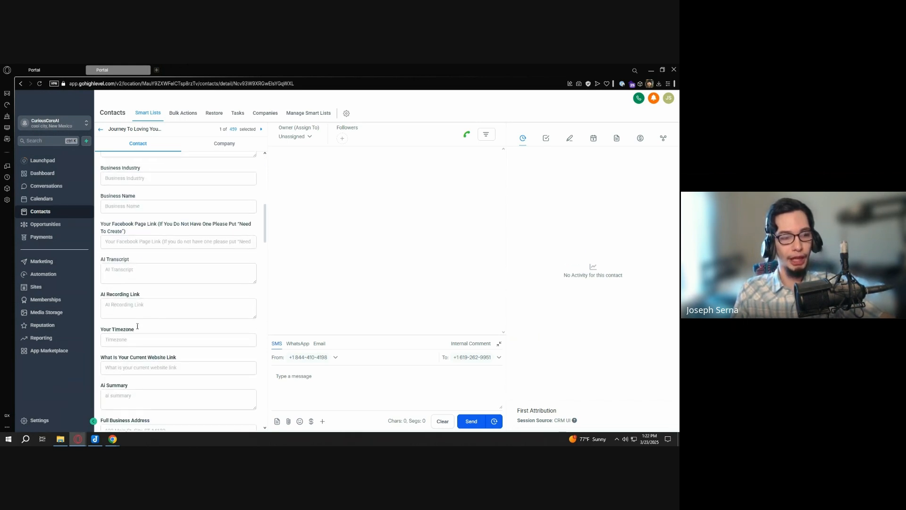
scroll(138, 326, "down", 10)
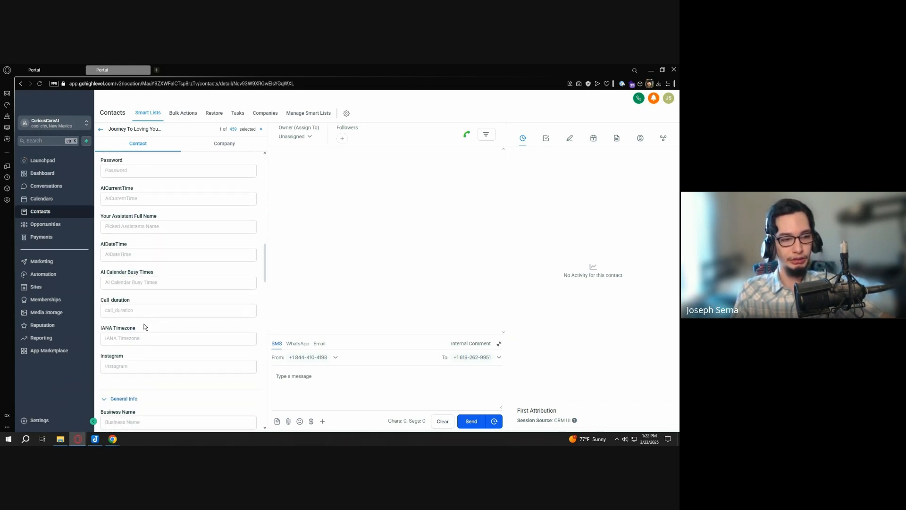
scroll(144, 326, "down", 1)
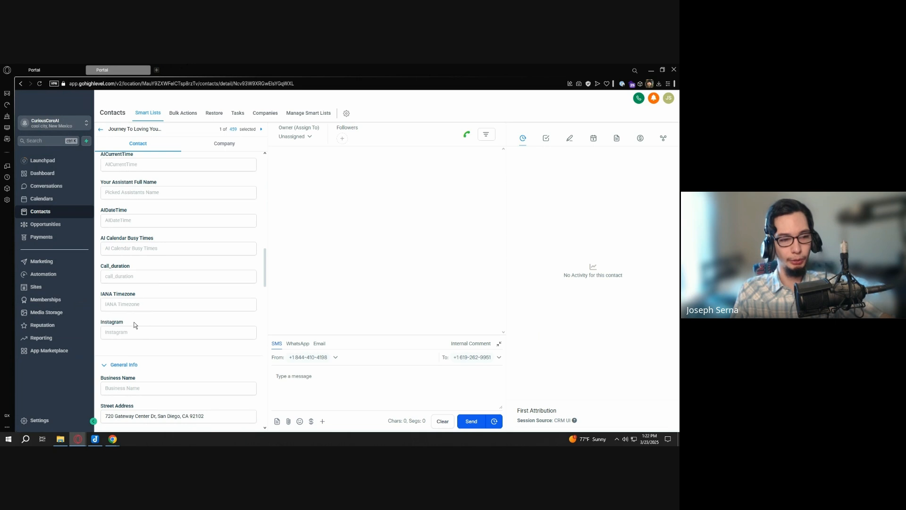
left_click(42, 70)
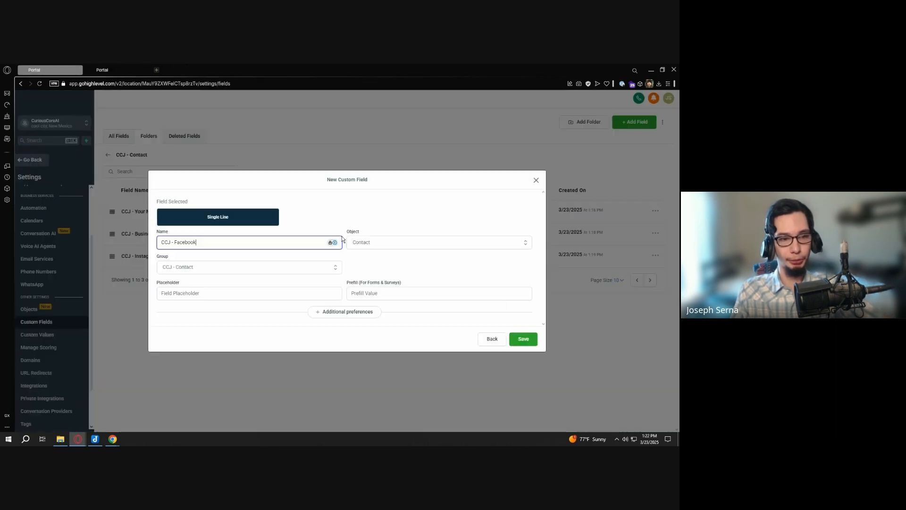
left_click(519, 340)
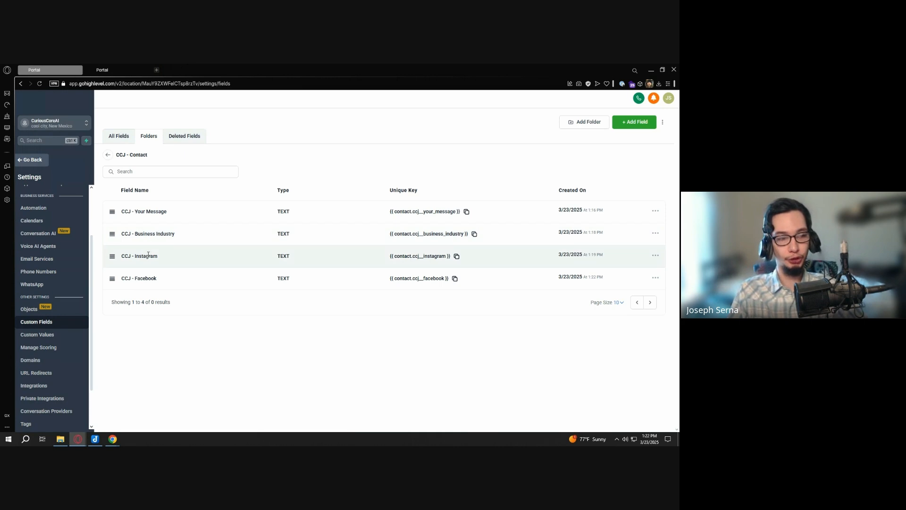
left_click_drag(158, 257, 136, 257)
left_click(194, 293)
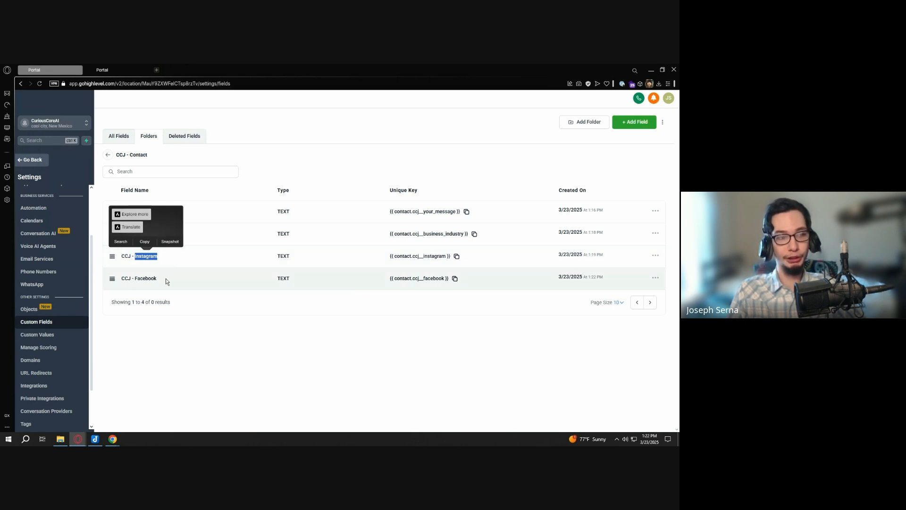
left_click_drag(158, 256, 138, 256)
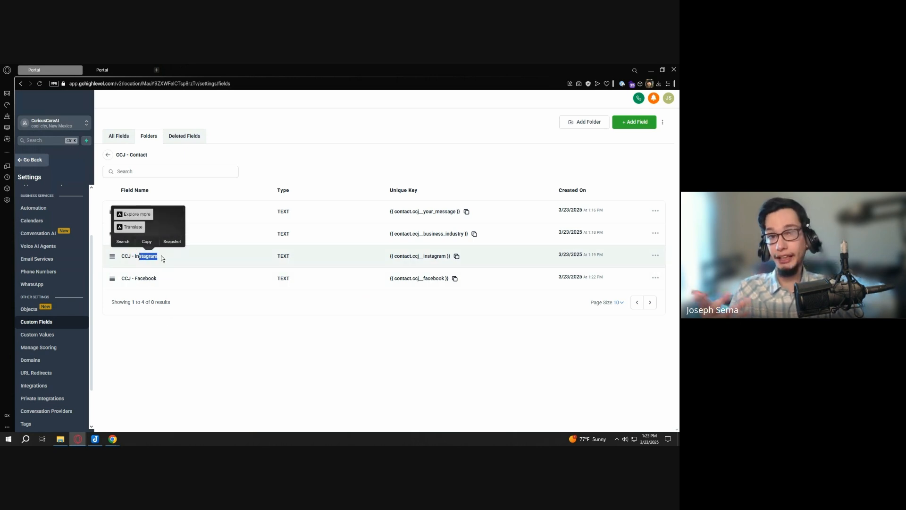
left_click(155, 337)
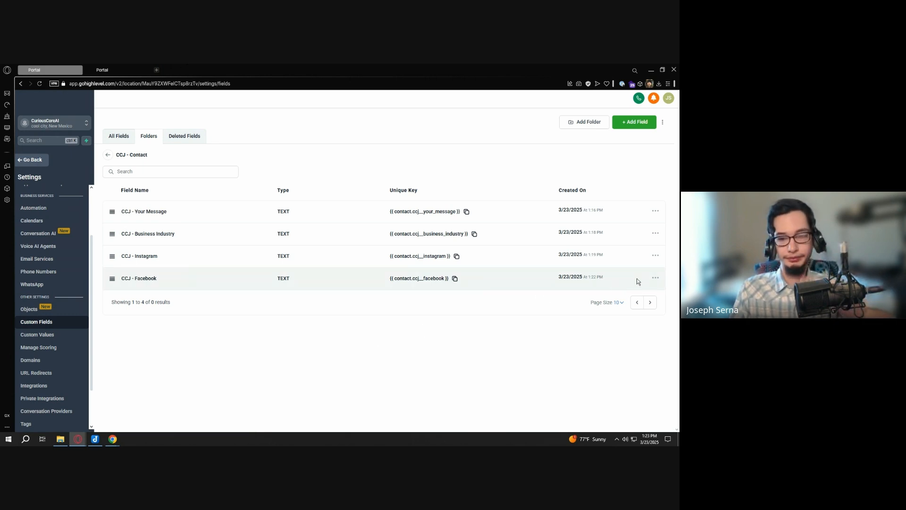
Delete the "CCJ - Facebook" custom field from the "CCJ - Contact" folder
left_click(655, 277)
left_click(628, 308)
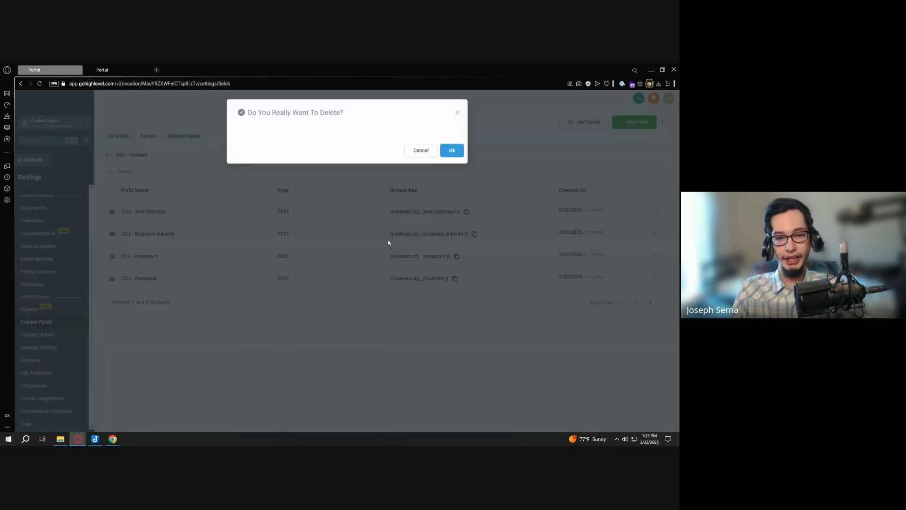
left_click(453, 150)
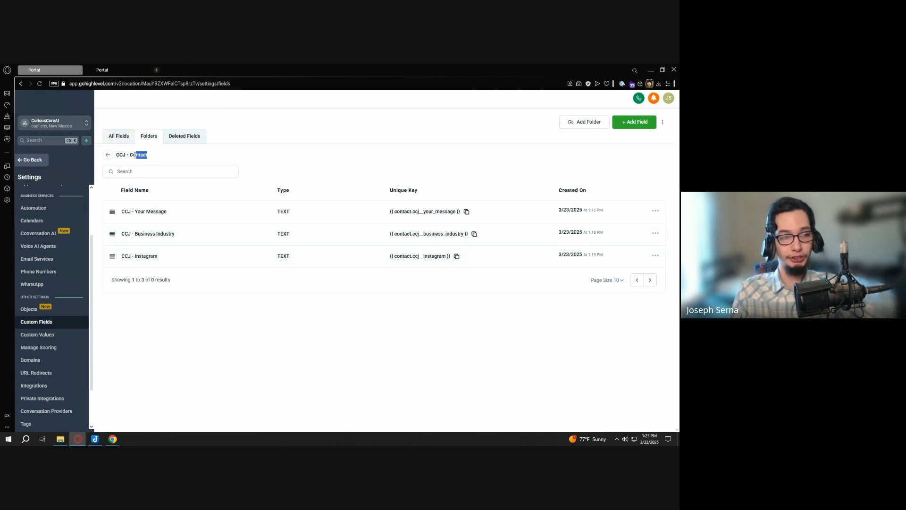
left_click(206, 160)
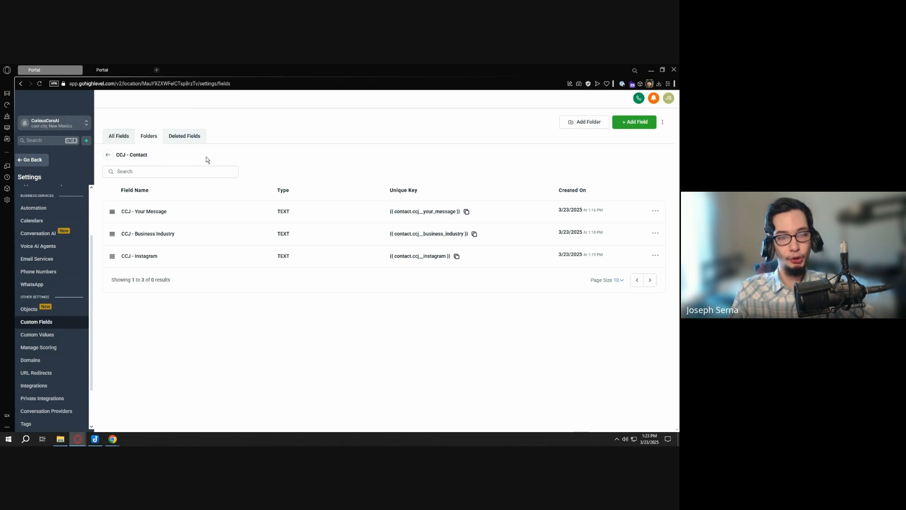
key("ctrl")
key("ctrl")
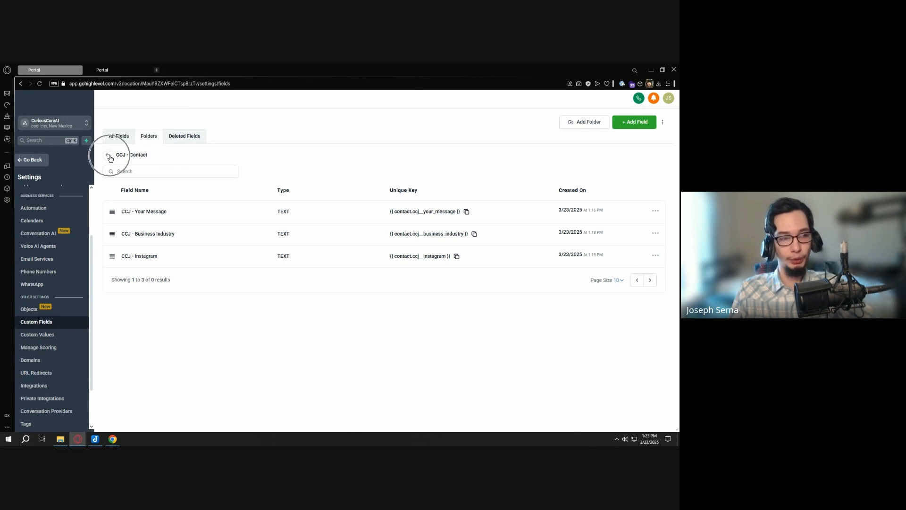
left_click_drag(147, 155, 116, 157)
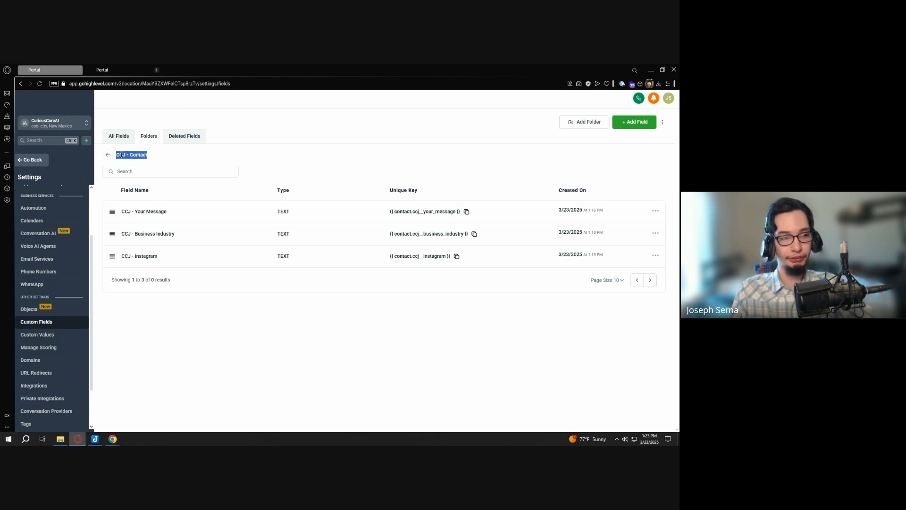
left_click(158, 156)
key("ctrl")
Return to the custom field folder list and open the "CCJ - General Info" folder
left_click(110, 157)
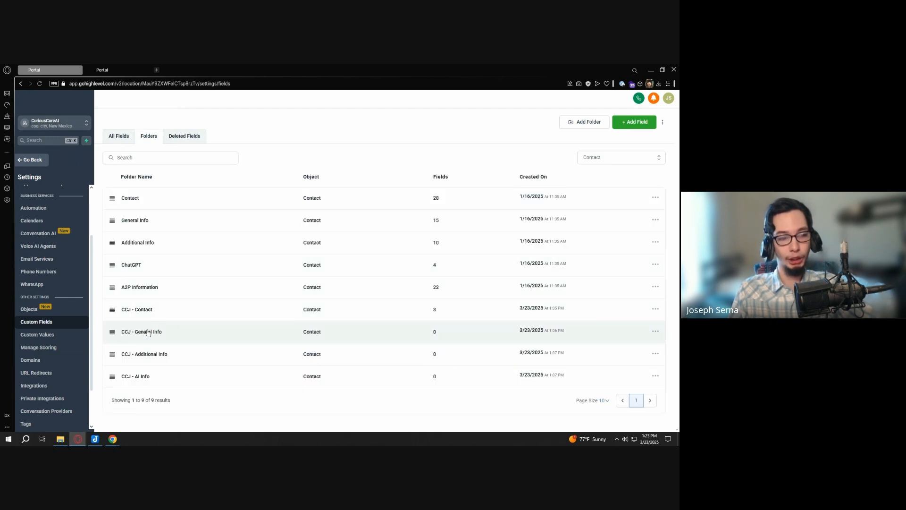
key("ctrl")
key("ctrl")
key("ctrl")
key("ctrl")
key("ctrl")
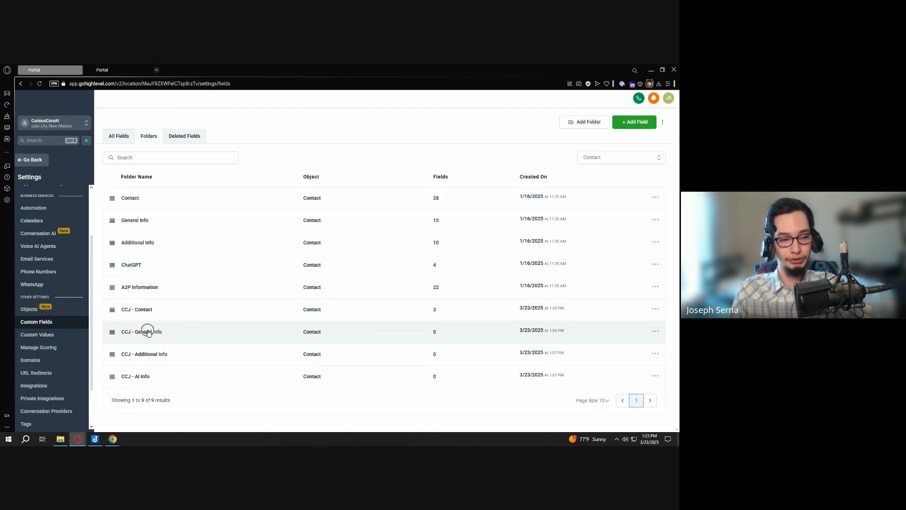
key("ctrl")
key("ctrl")
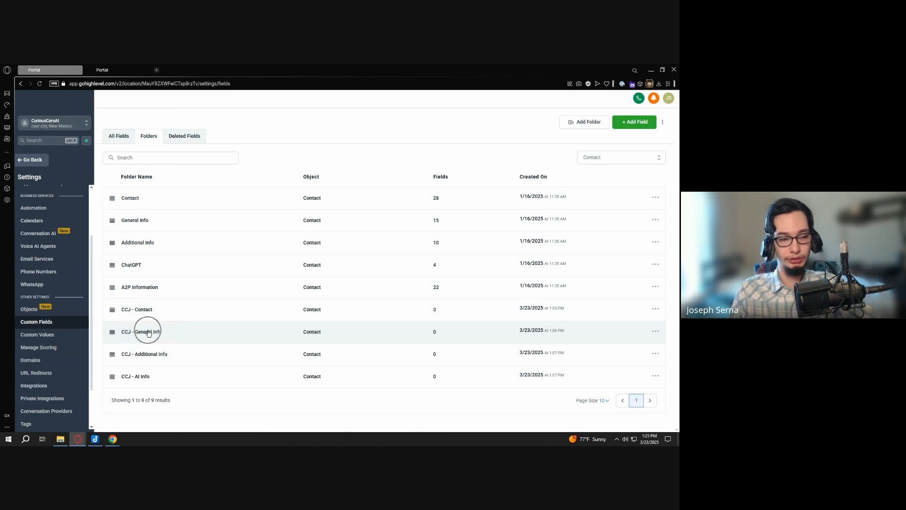
key("ctrl")
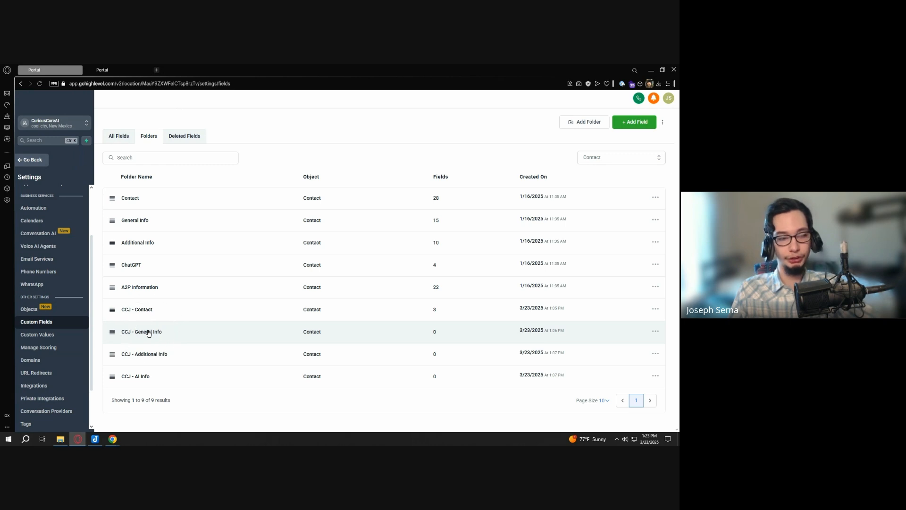
left_click(148, 331)
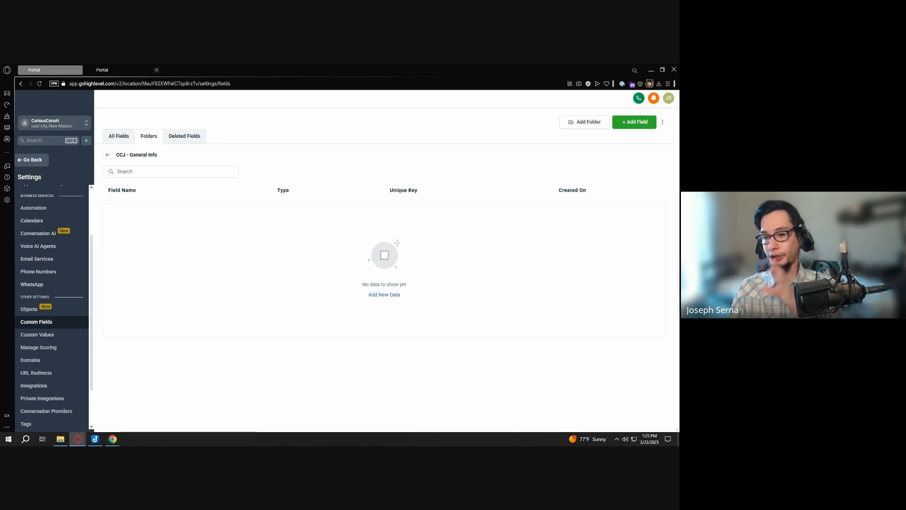
left_click(628, 127)
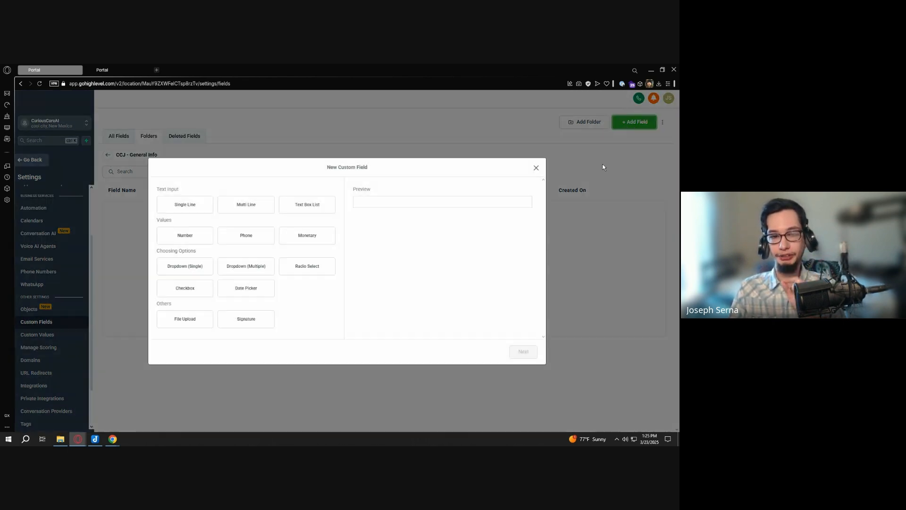
left_click(536, 168)
left_click_drag(156, 155, 129, 154)
left_click(167, 156)
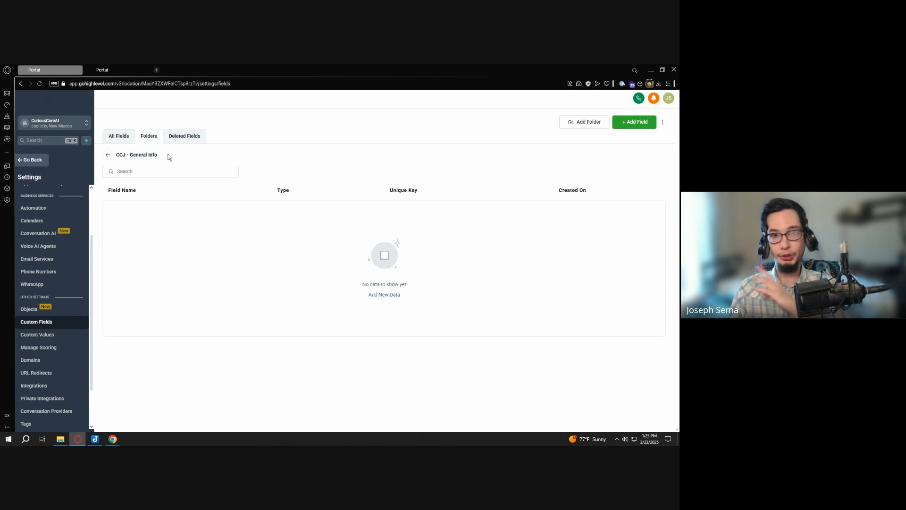
Add a single-line custom field named "CCJ - Business Name" for Contact in the "CCJ - General Info" group and save it
left_click(630, 122)
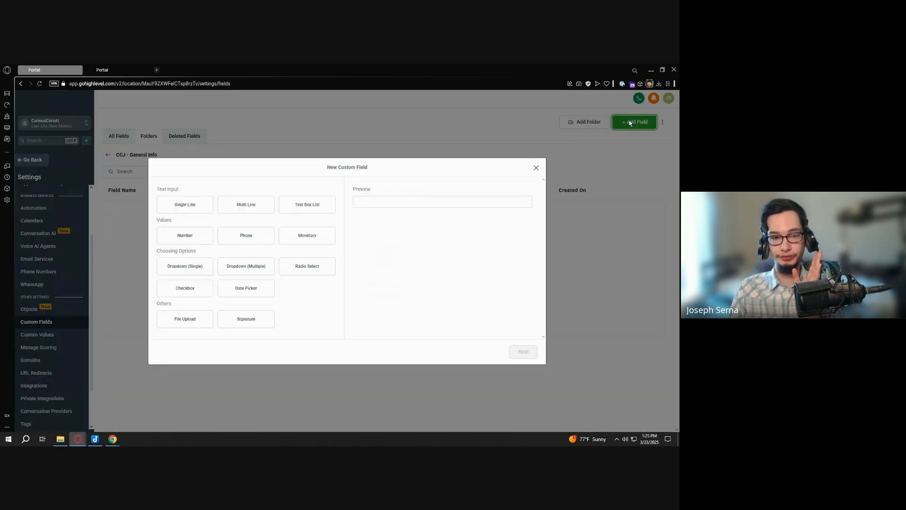
left_click(206, 210)
key("Return")
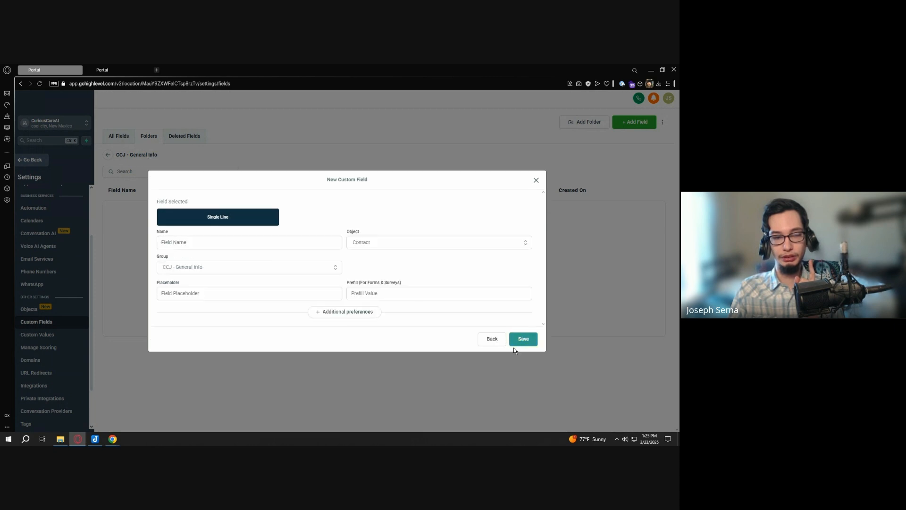
left_click(218, 240)
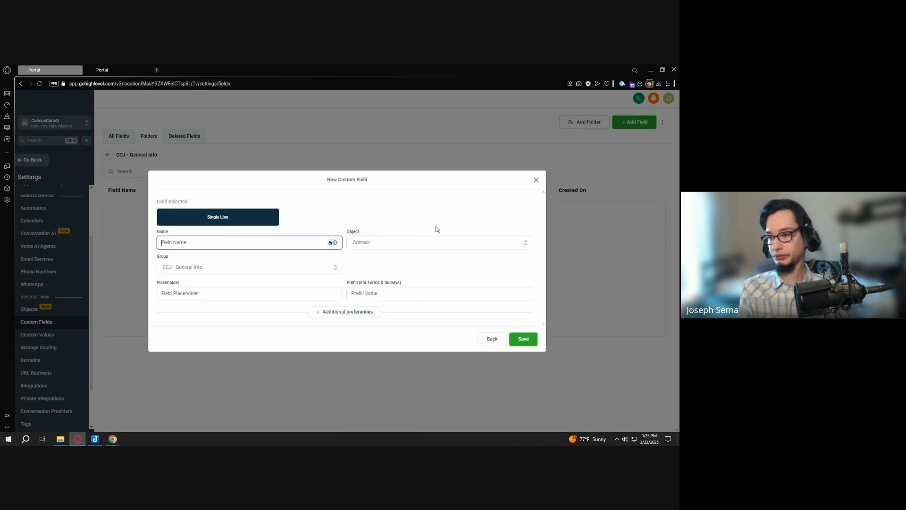
type("CCJ")
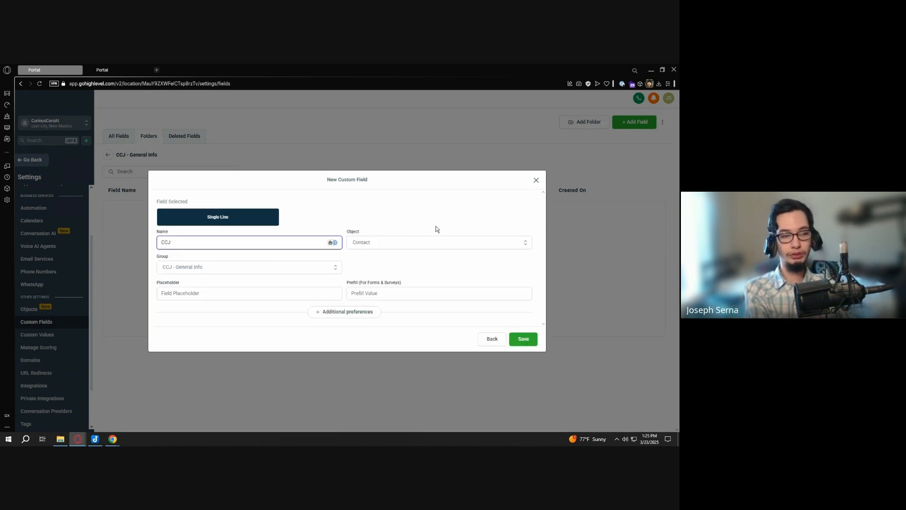
type(" = ")
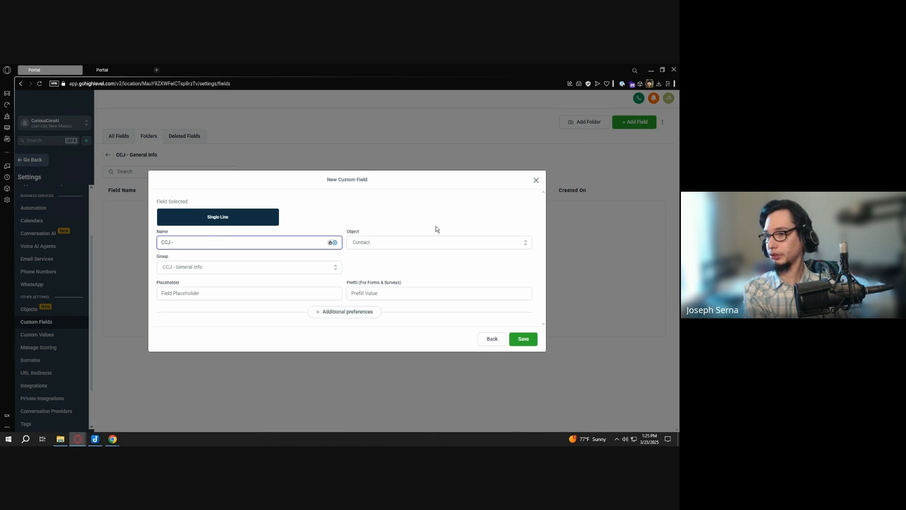
type(" Busine")
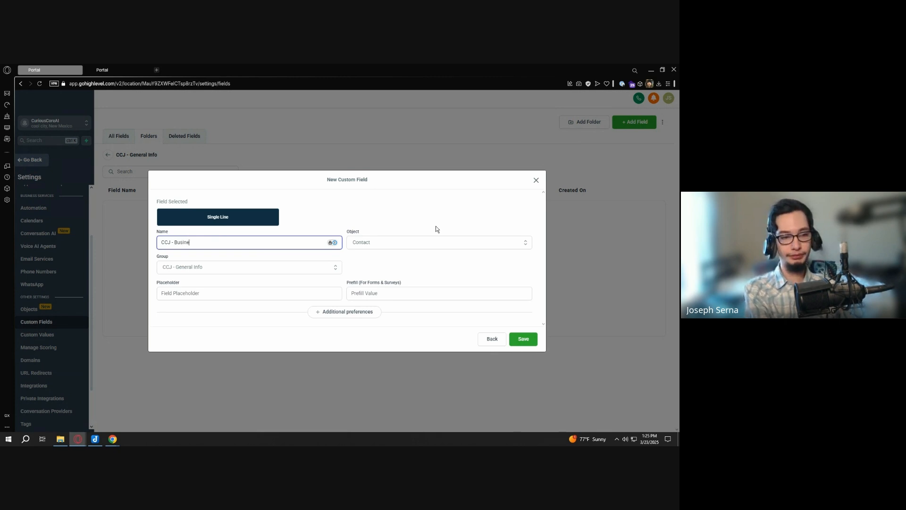
type("ss Name")
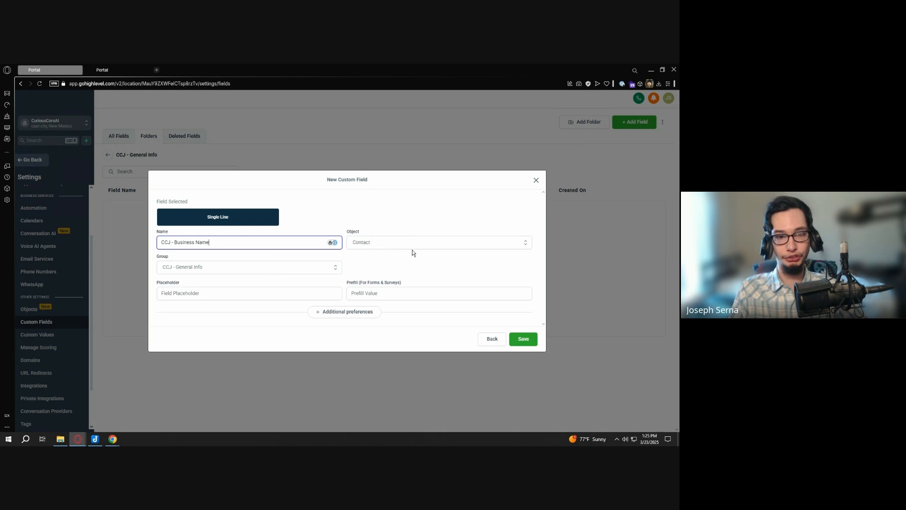
left_click(524, 339)
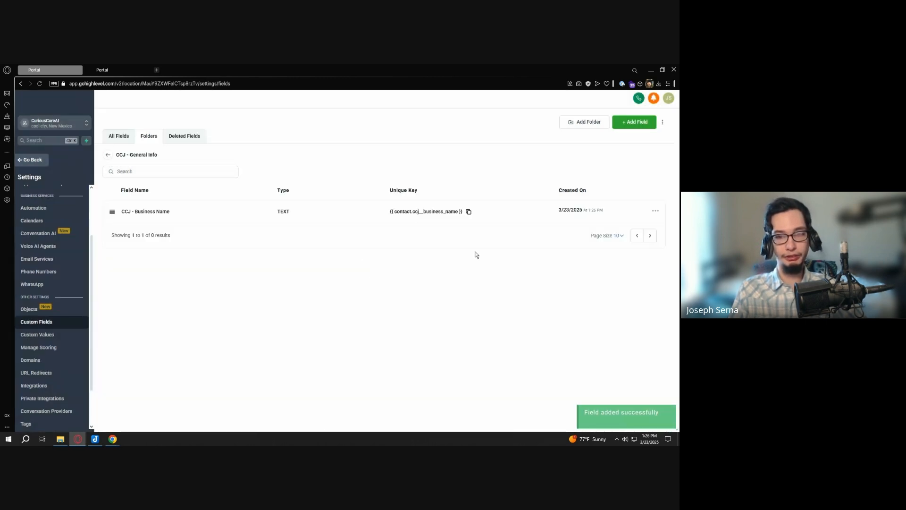
Switch to the open contact record and review its Contact and General Info sections through to the CCJ folders
left_click(102, 70)
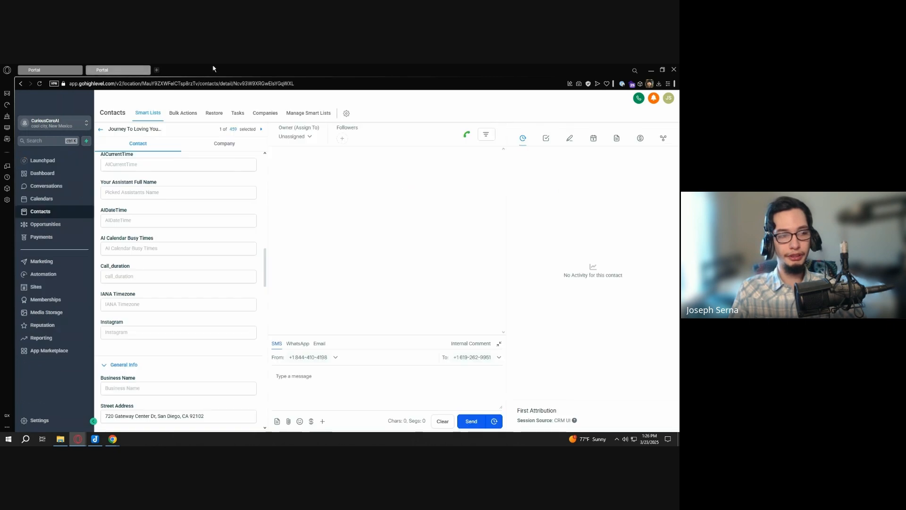
scroll(226, 245, "up", 10)
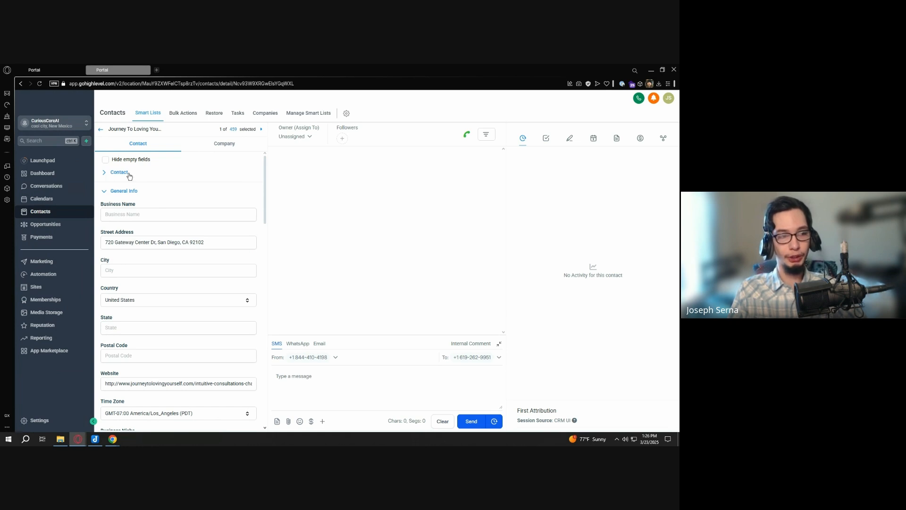
left_click_drag(128, 174, 107, 176)
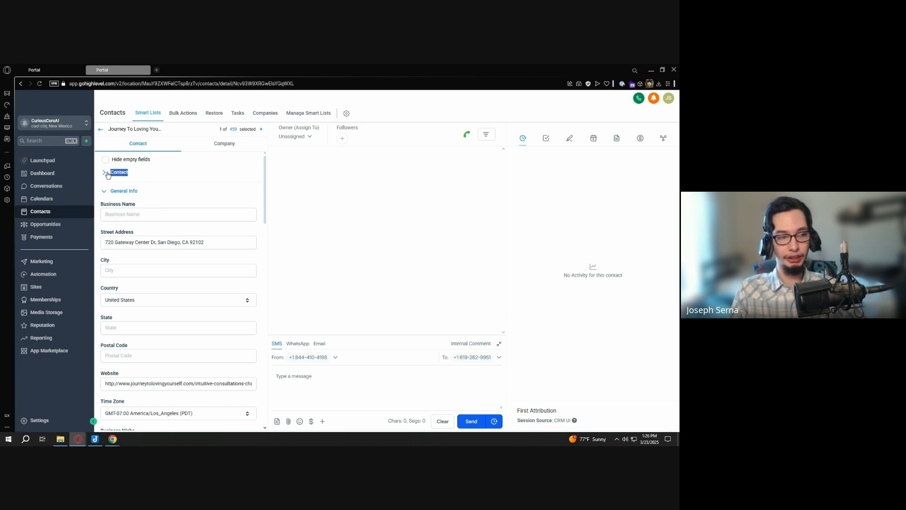
left_click(149, 177)
left_click_drag(263, 181, 253, 338)
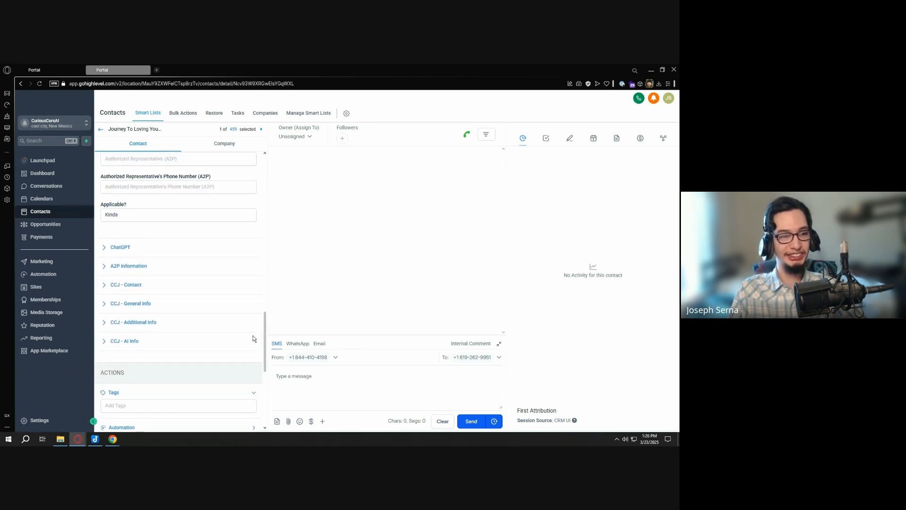
Inspect the fields in the contact's "CCJ - Contact" section, collapse it again and return to the start of the contact's fields
left_click(106, 285)
left_click(106, 286)
left_click(105, 287)
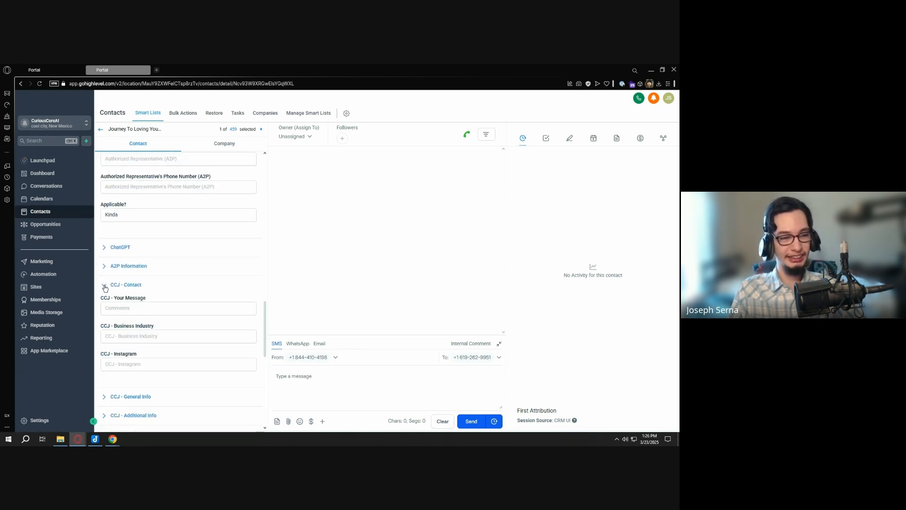
left_click(105, 288)
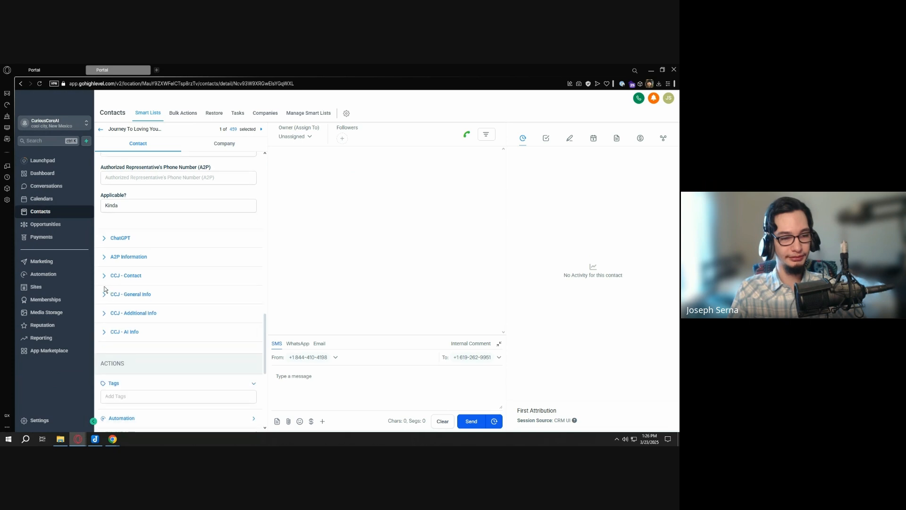
left_click(104, 268)
left_click(104, 269)
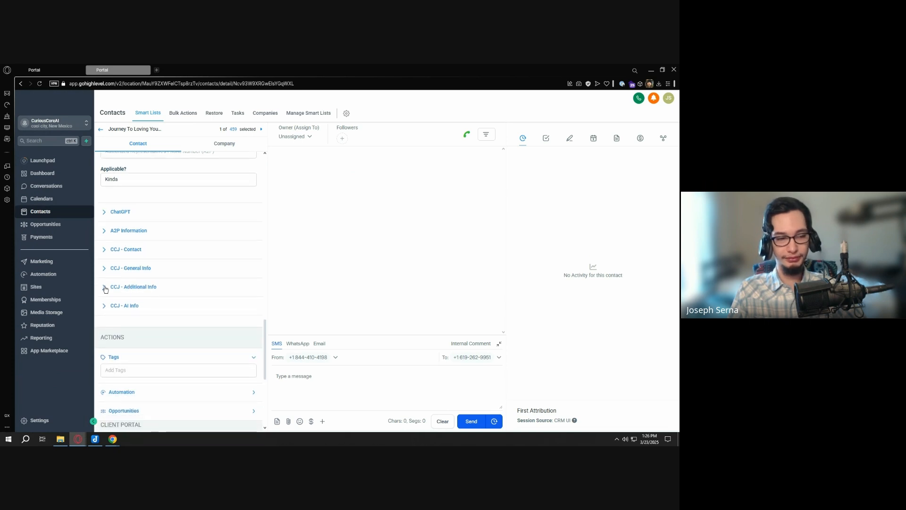
double_click(115, 287)
left_click_drag(264, 334, 239, 136)
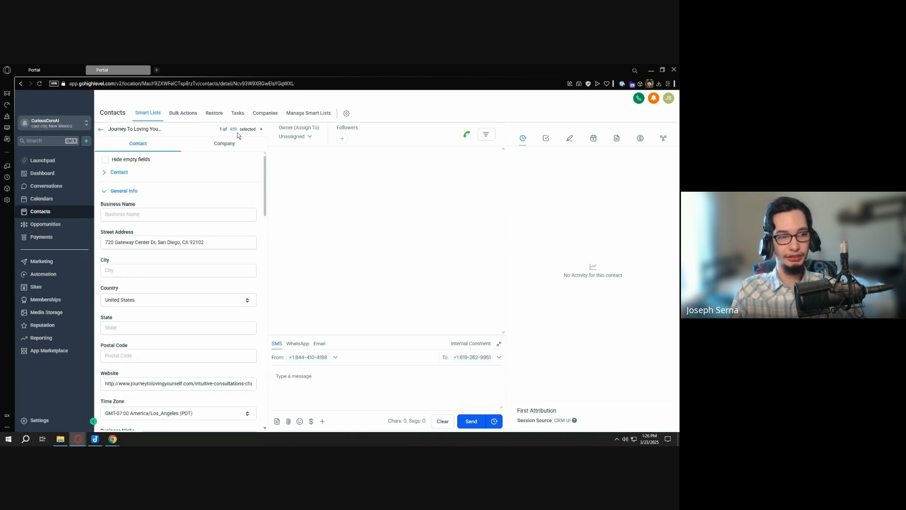
Compare the full custom field list with the open contact's General Info fields, and check its company information
left_click(36, 69)
left_click(120, 136)
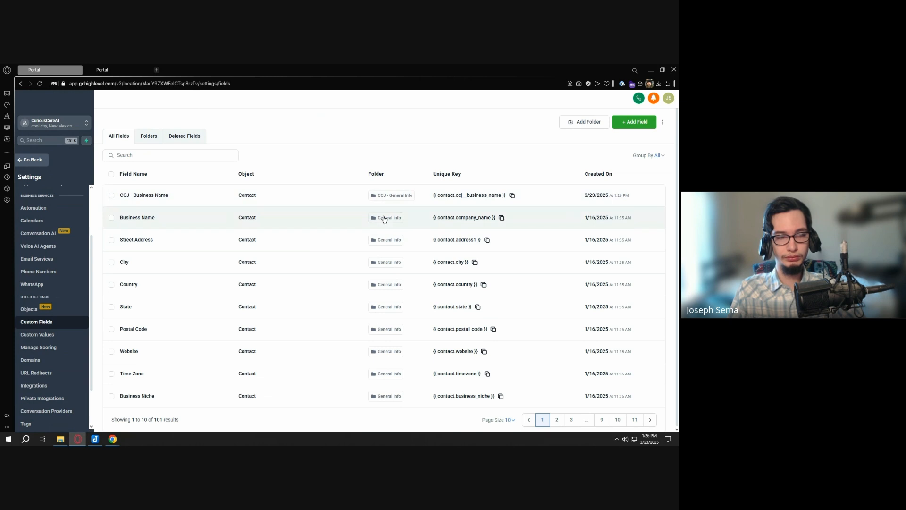
left_click(102, 69)
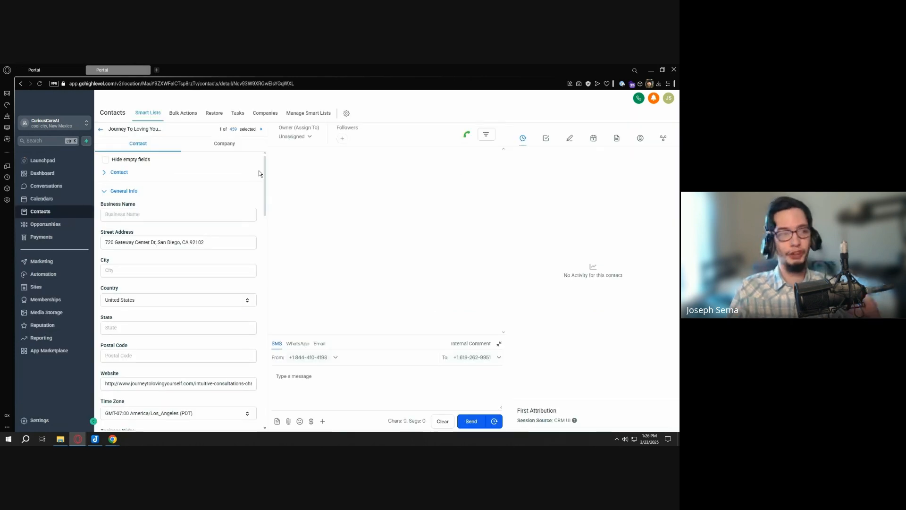
scroll(239, 188, "down", 3)
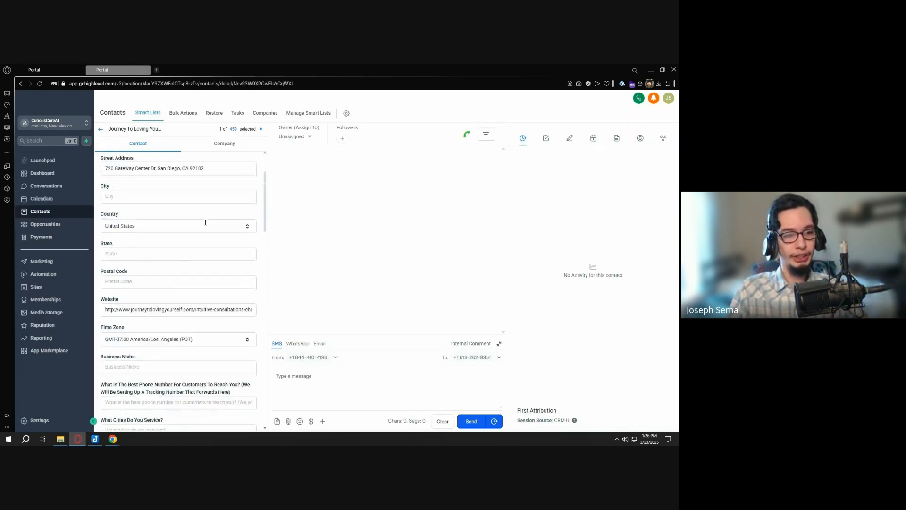
scroll(153, 214, "up", 3)
left_click_drag(265, 180, 269, 222)
left_click(224, 143)
left_click(141, 143)
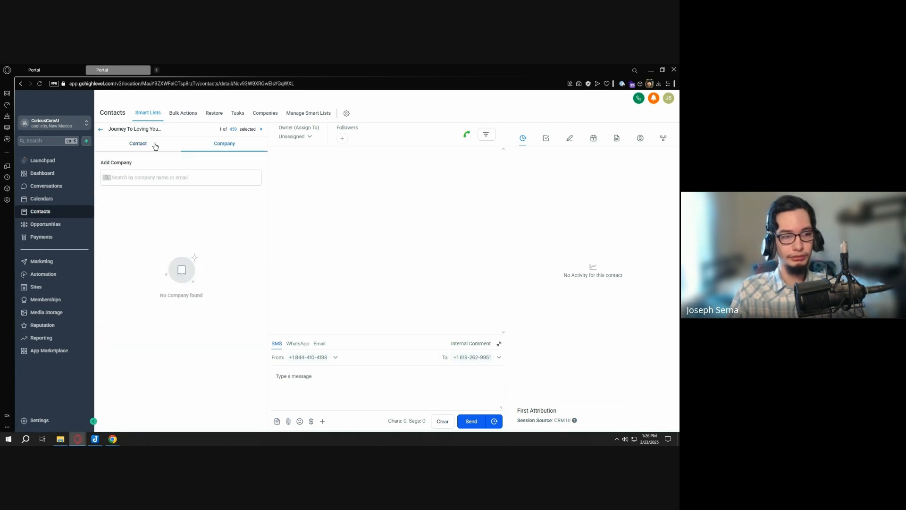
left_click_drag(264, 181, 250, 165)
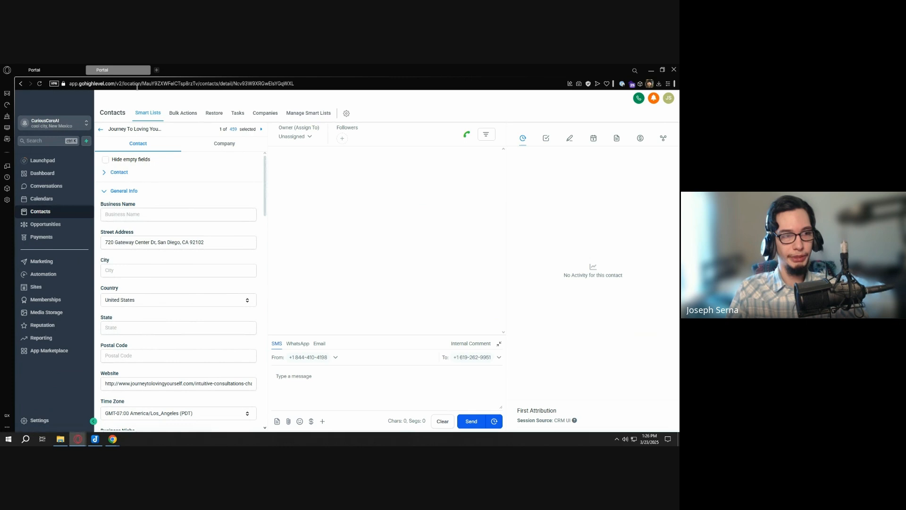
Review the fields in the original "General Info" folder and in the list of all custom fields
left_click(68, 70)
left_click(151, 138)
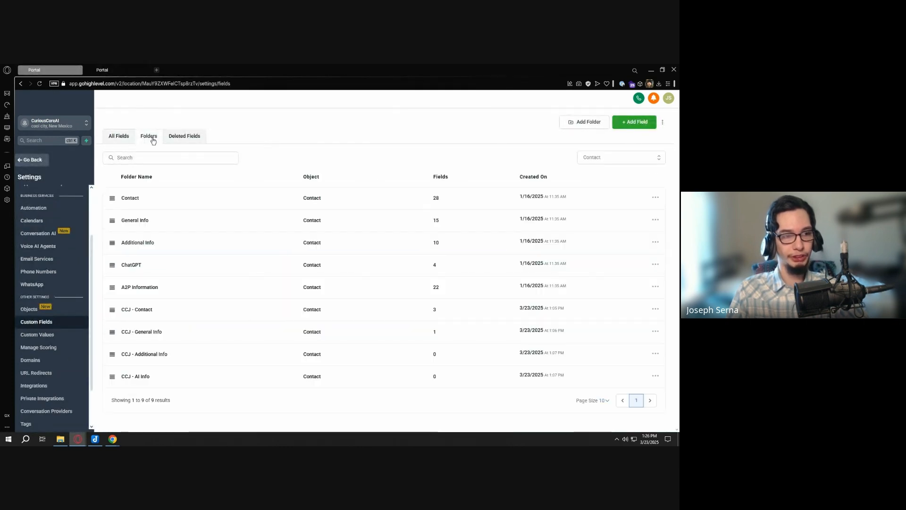
key("ctrl")
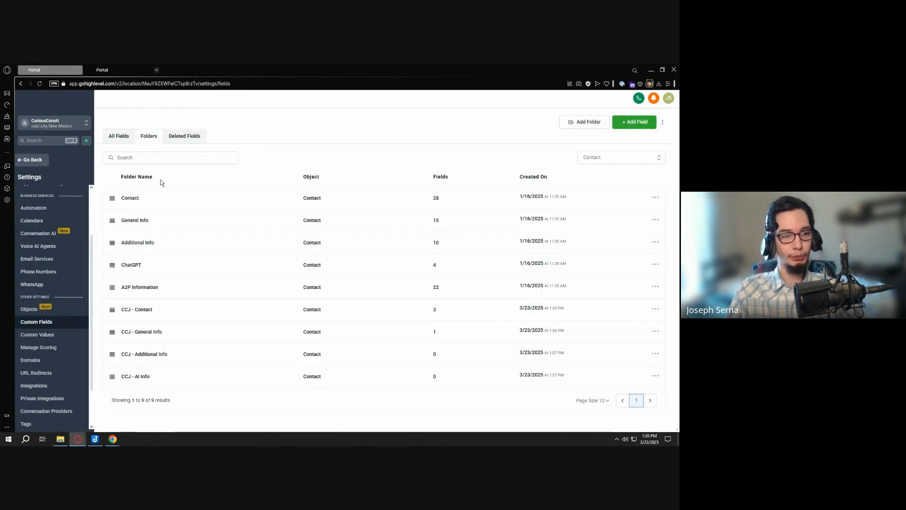
left_click(169, 226)
key("ctrl")
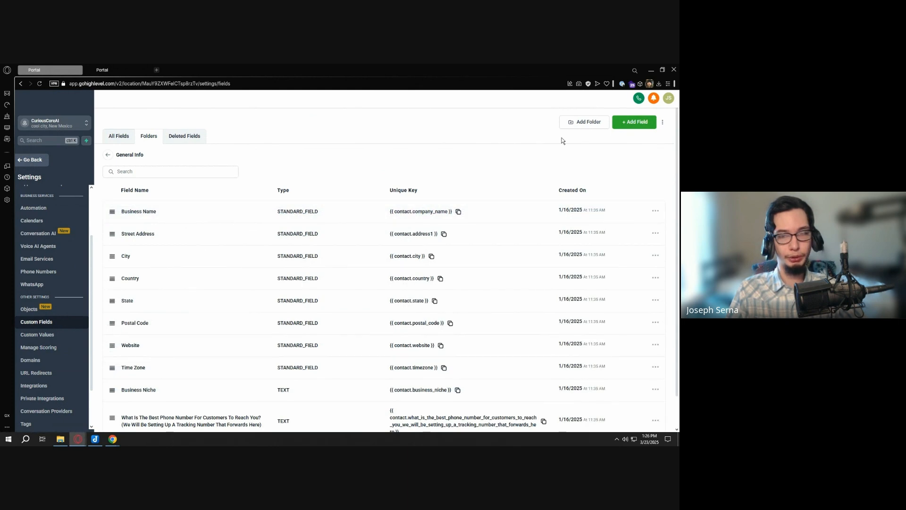
left_click(122, 136)
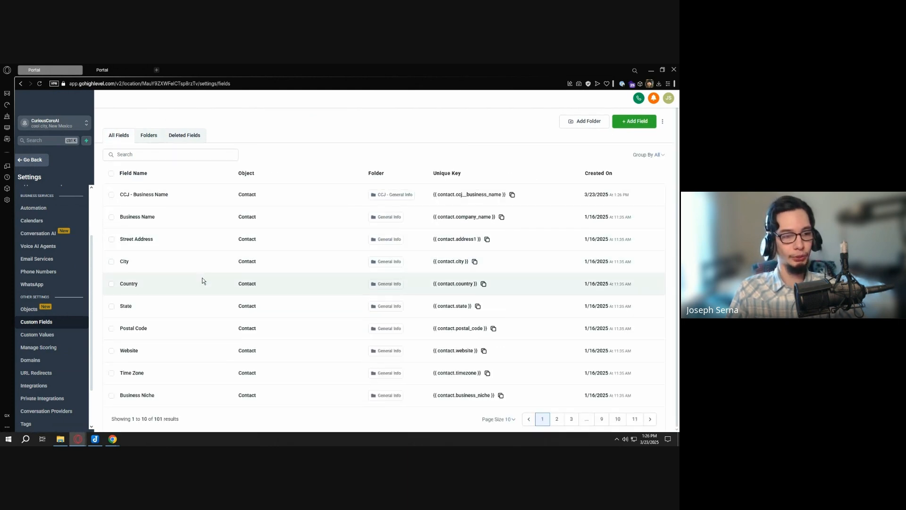
Return to the custom field folders and open the "CCJ - General Info" folder
left_click(148, 135)
left_click(156, 332)
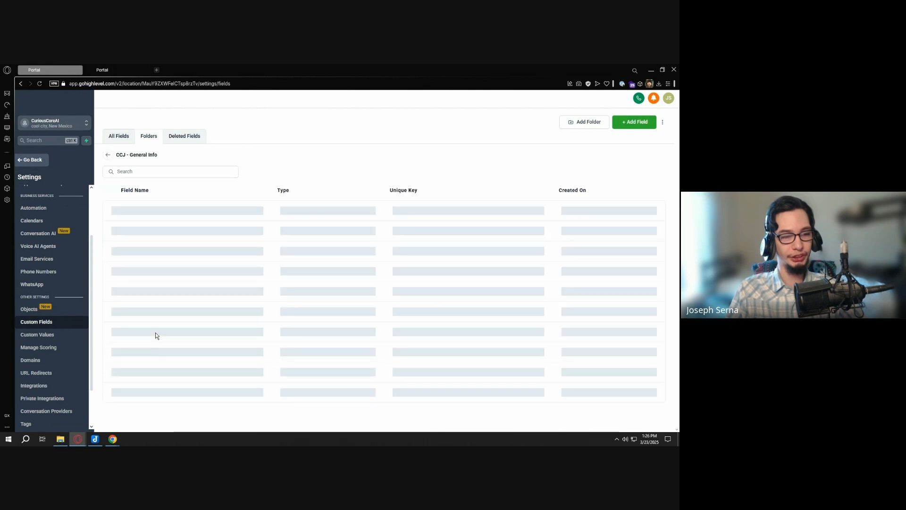
key("ctrl")
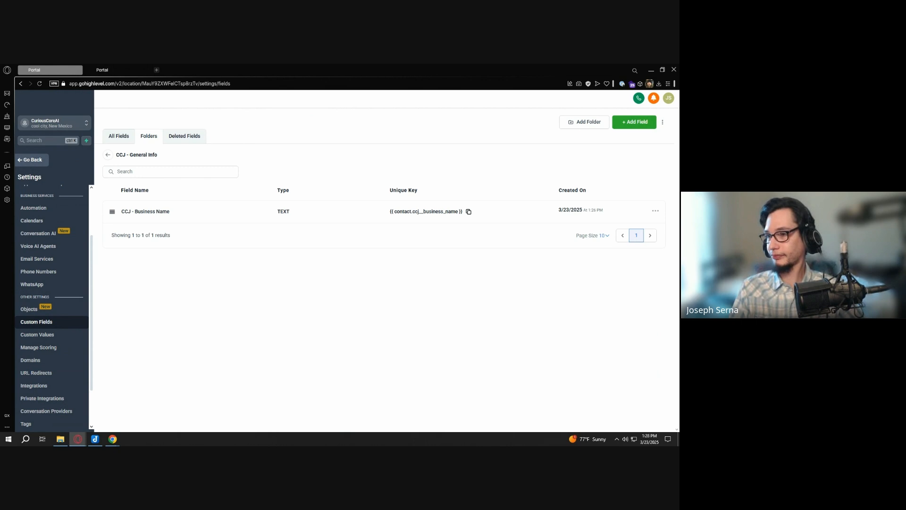
key("alt+Tab")
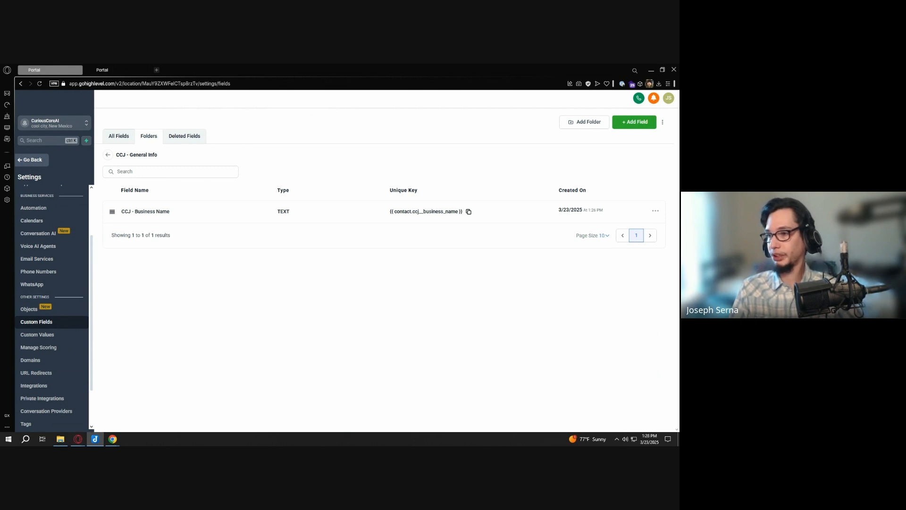
left_click(258, 270)
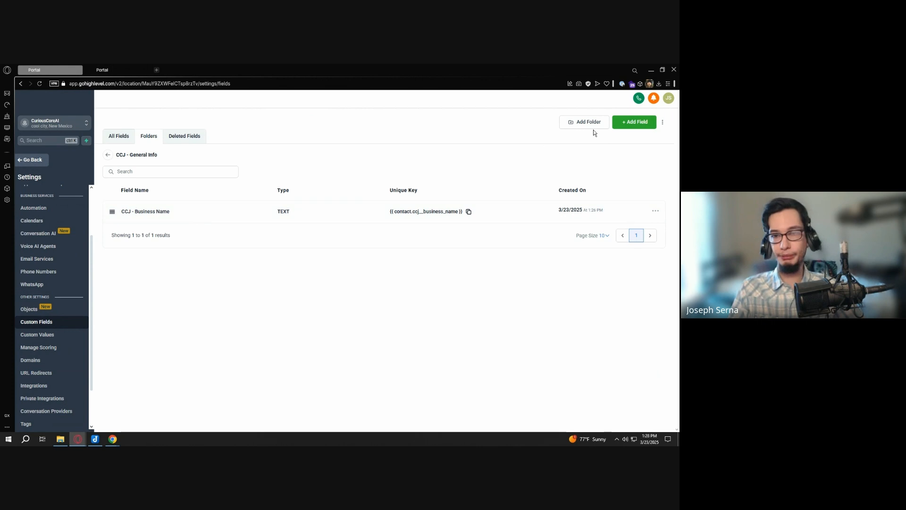
Add a single-line custom field named "Street Address" for Contact in the "CCJ - General Info" group and save it
left_click(634, 122)
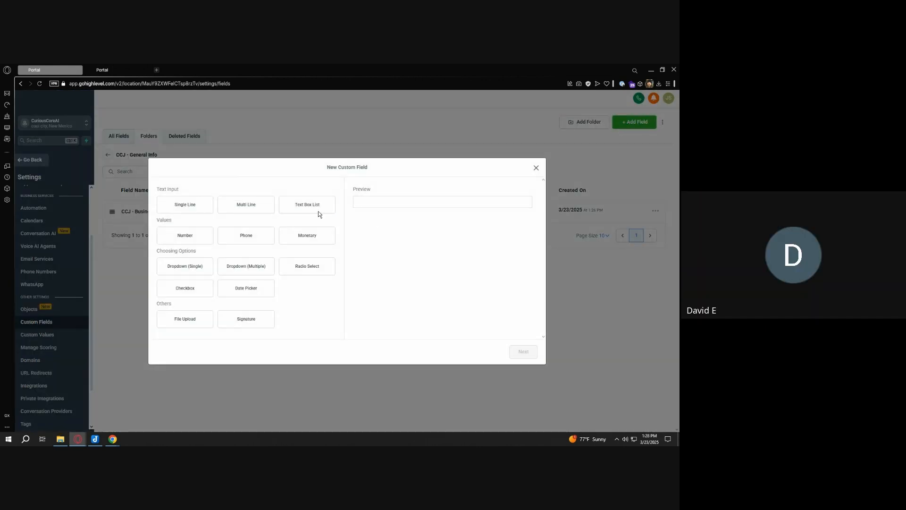
left_click(185, 204)
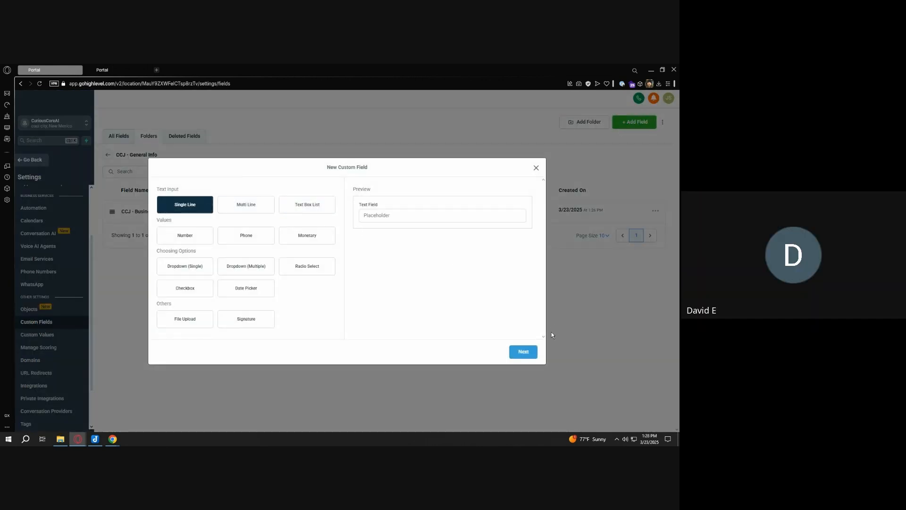
left_click(531, 349)
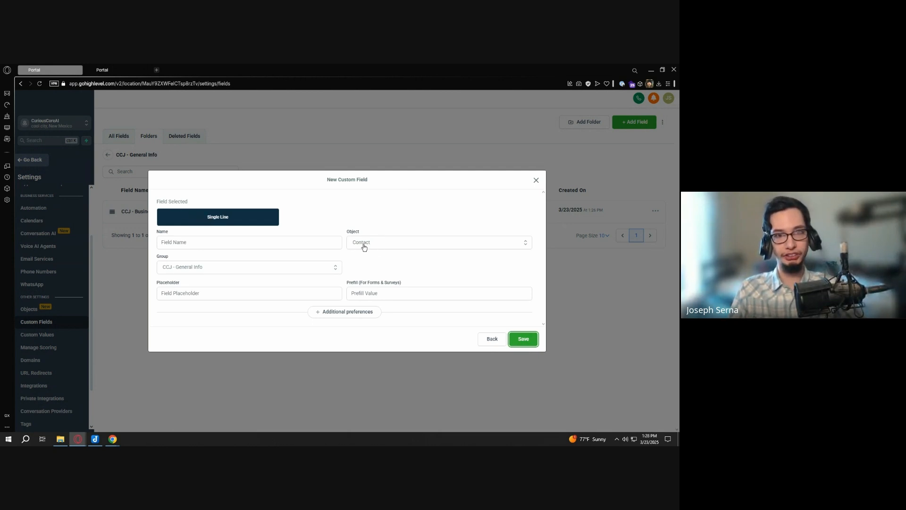
left_click(277, 246)
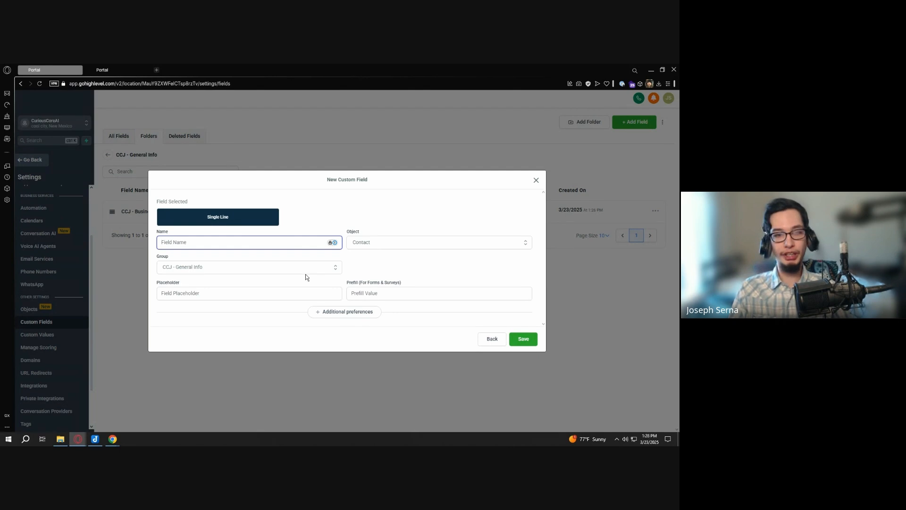
type("Stree")
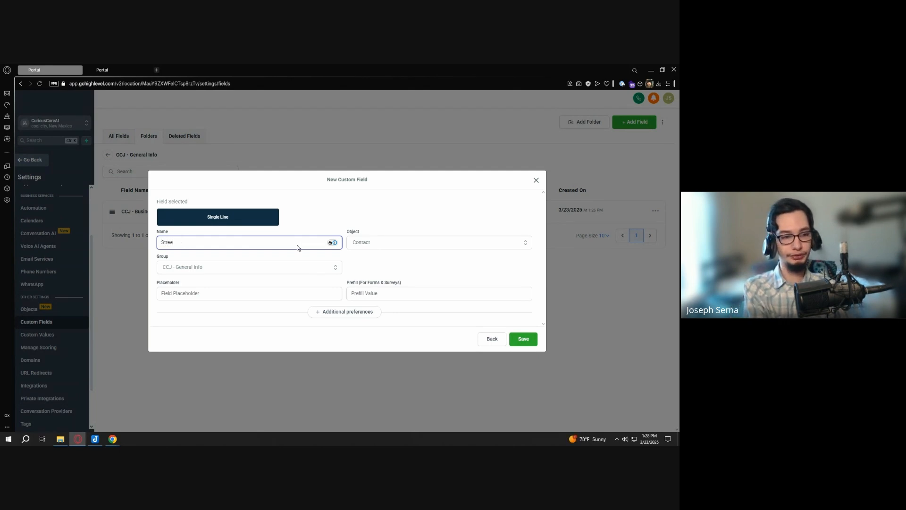
type("t Address")
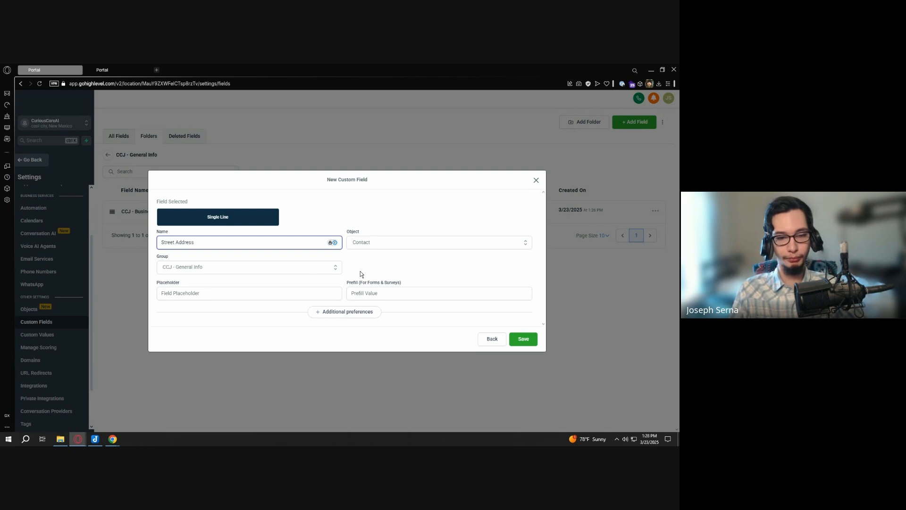
left_click(524, 340)
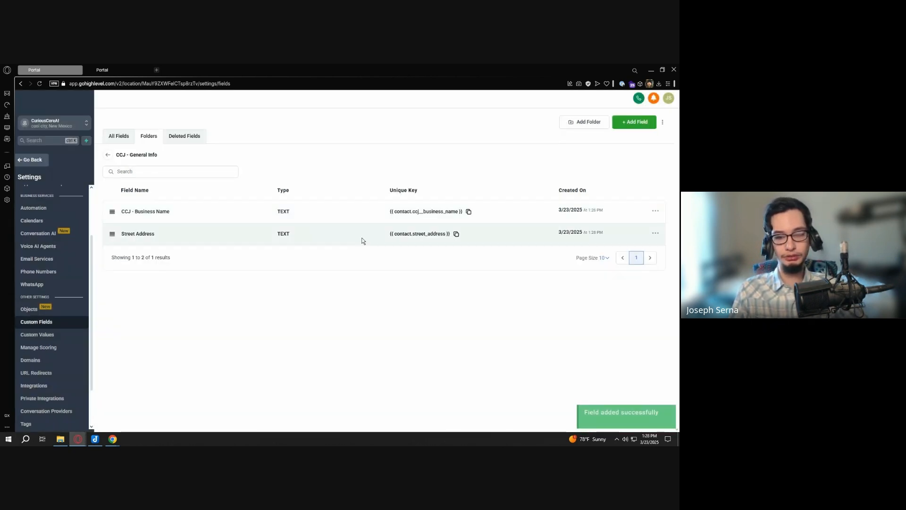
Rename the "Street Address" custom field as "CCJ - Street Address" and save the change
left_click(655, 233)
left_click(617, 244)
left_click(204, 236)
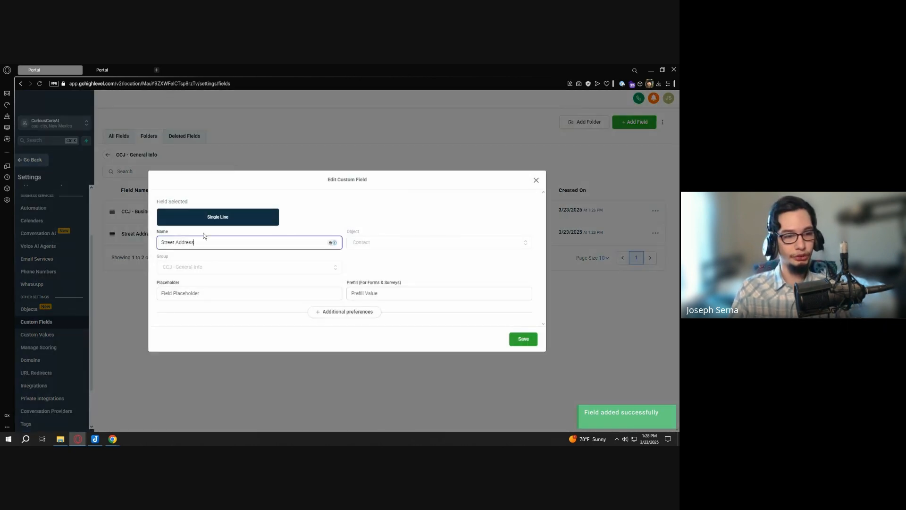
type("CCJ -")
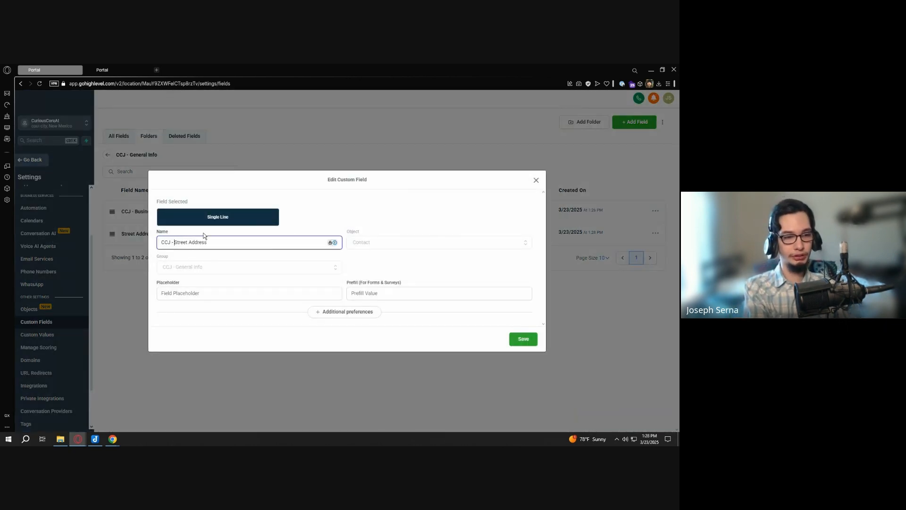
left_click(523, 339)
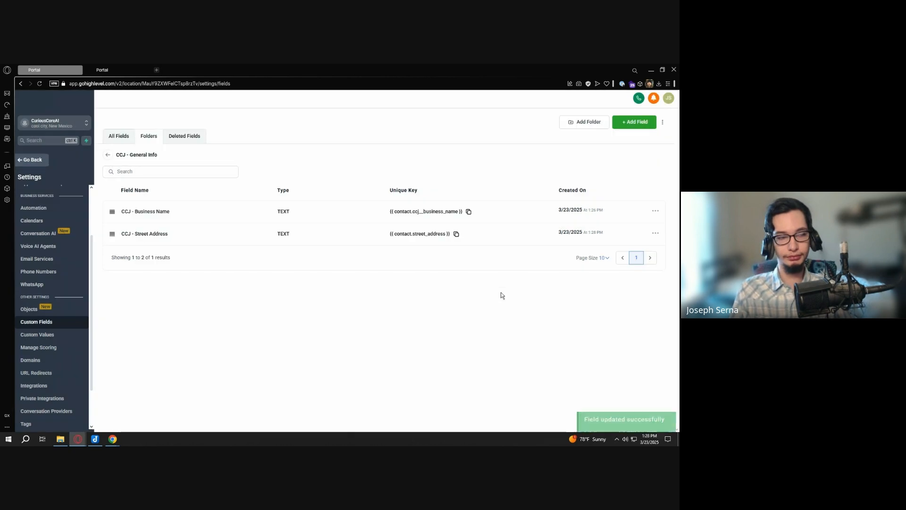
Try to save a new single-line custom field named "City" for Contact in the "CCJ - General Info" group
left_click(635, 124)
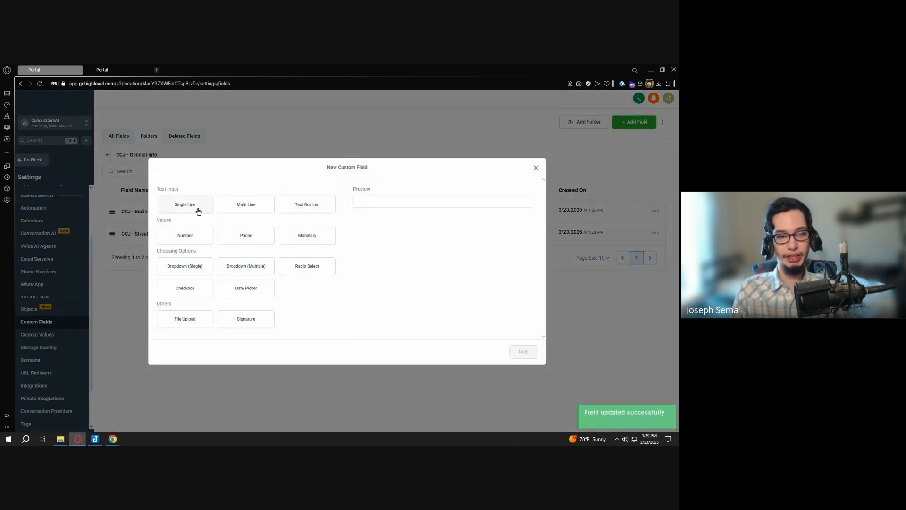
left_click(193, 208)
left_click(525, 352)
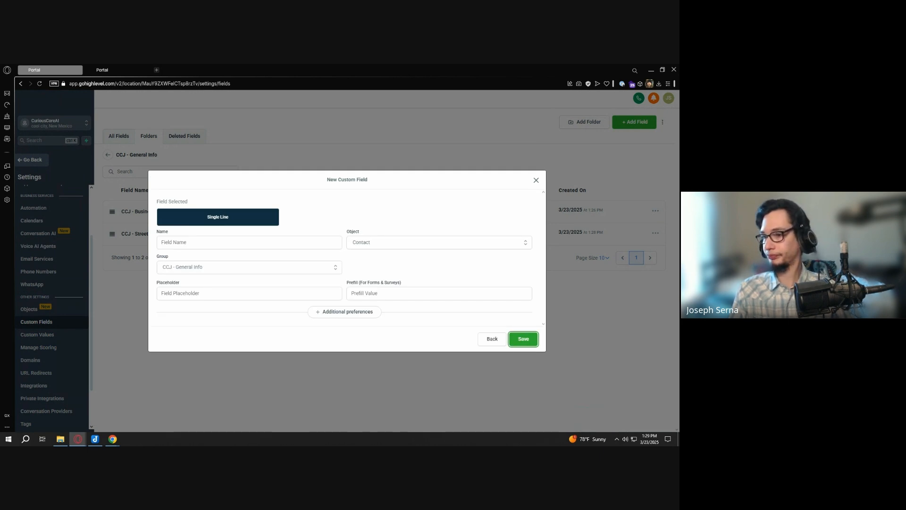
left_click(263, 243)
type("City")
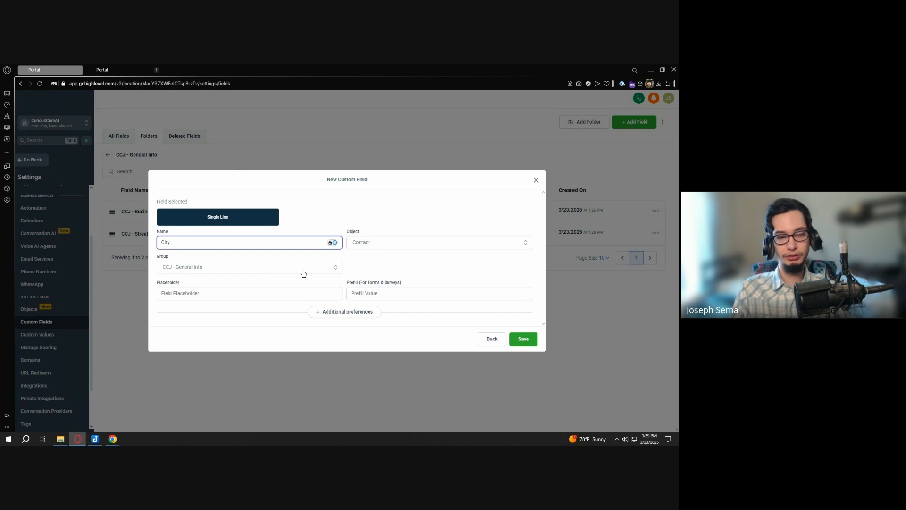
left_click(523, 340)
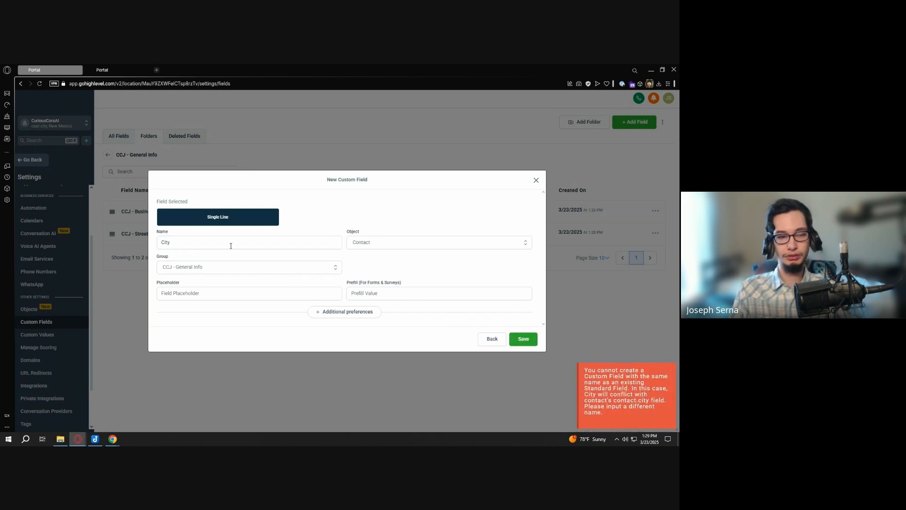
Change the new field's name to "CCJ - City" and save it
type("CCJ -")
key("BackSpace")
key("BackSpace")
key("BackSpace")
key("BackSpace")
key("BackSpace")
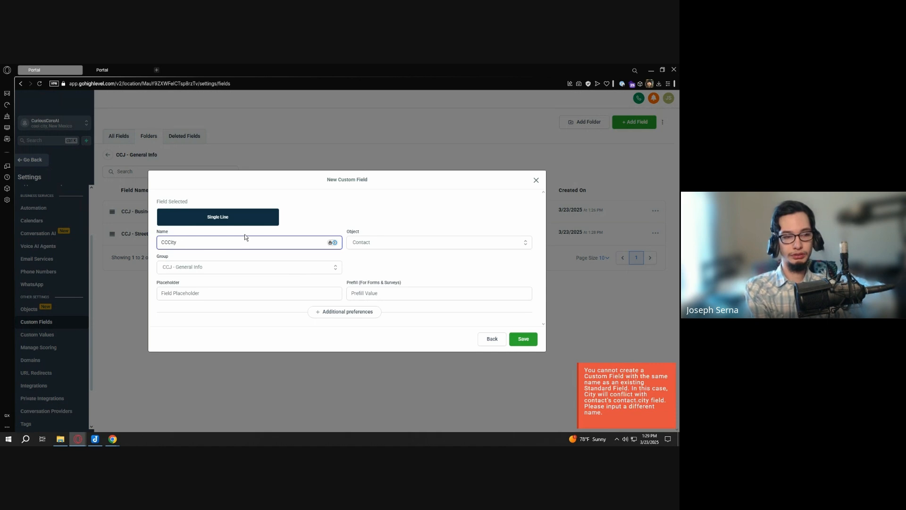
type("J")
key("BackSpace")
key("BackSpace")
type("CJ -")
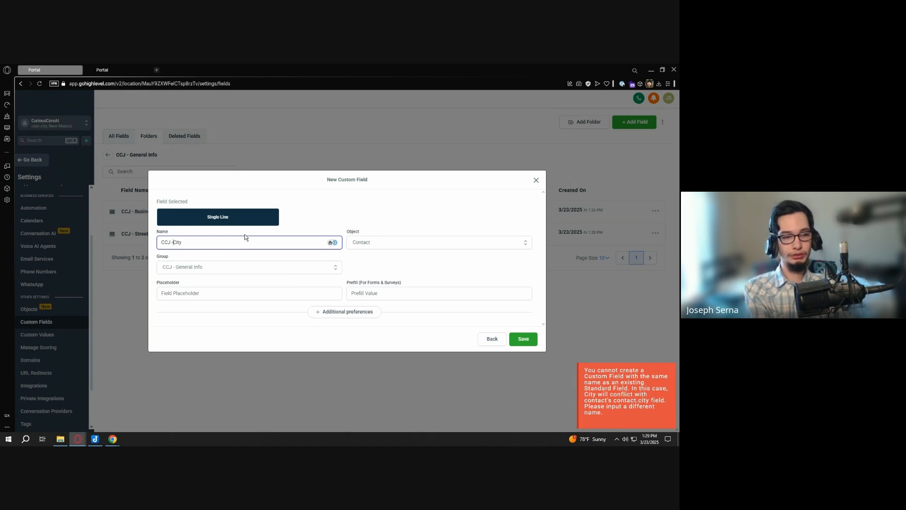
left_click(523, 339)
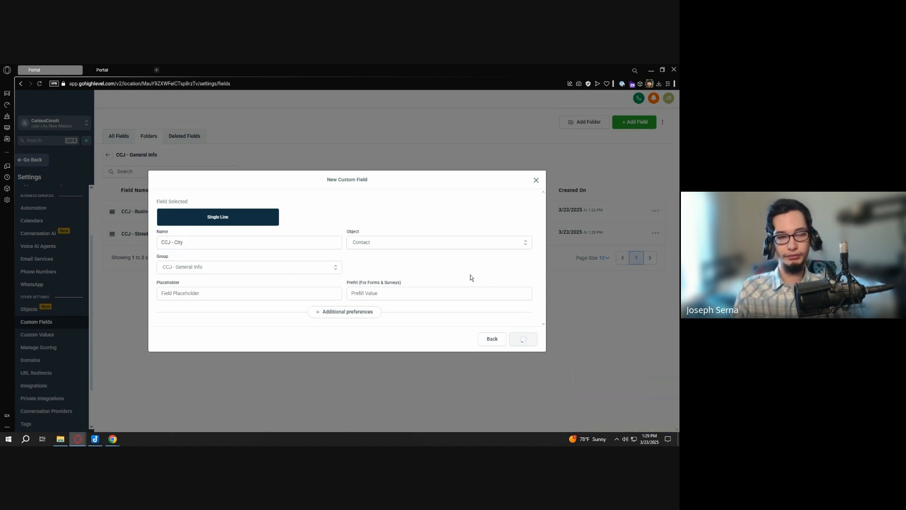
Add a single-line custom field named "CCJ - Country" for Contact in the "CCJ - General Info" group and save it
left_click(628, 124)
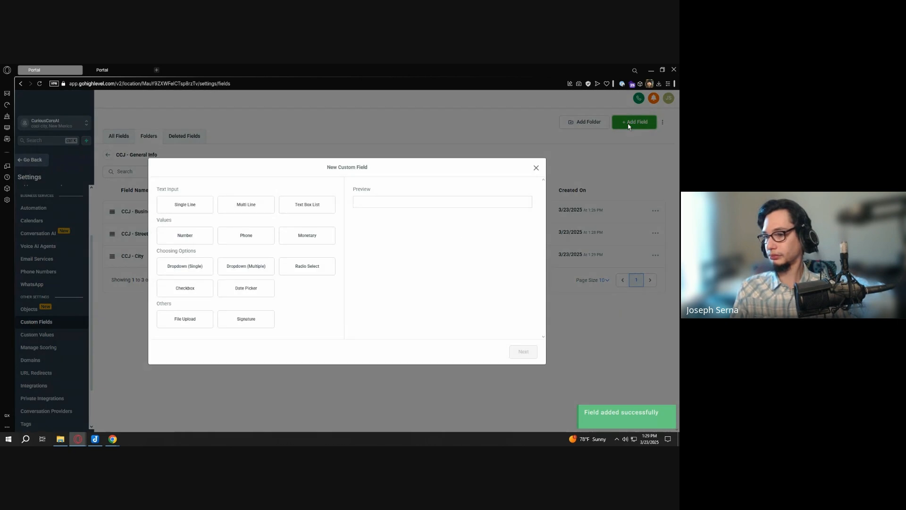
left_click(204, 204)
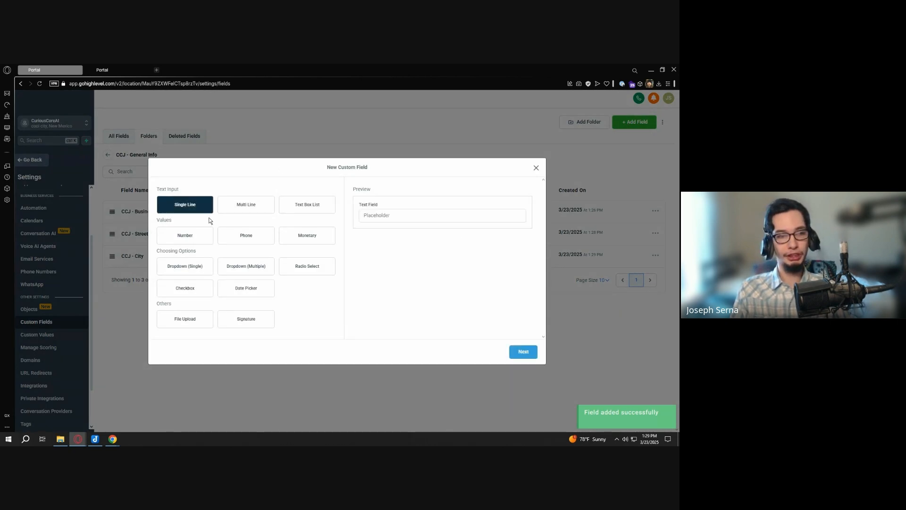
left_click(527, 358)
left_click(213, 245)
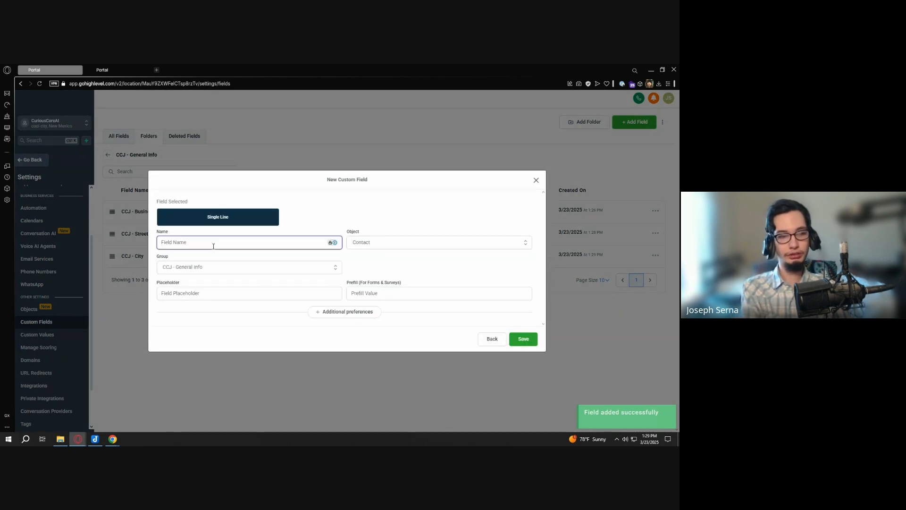
type("Country")
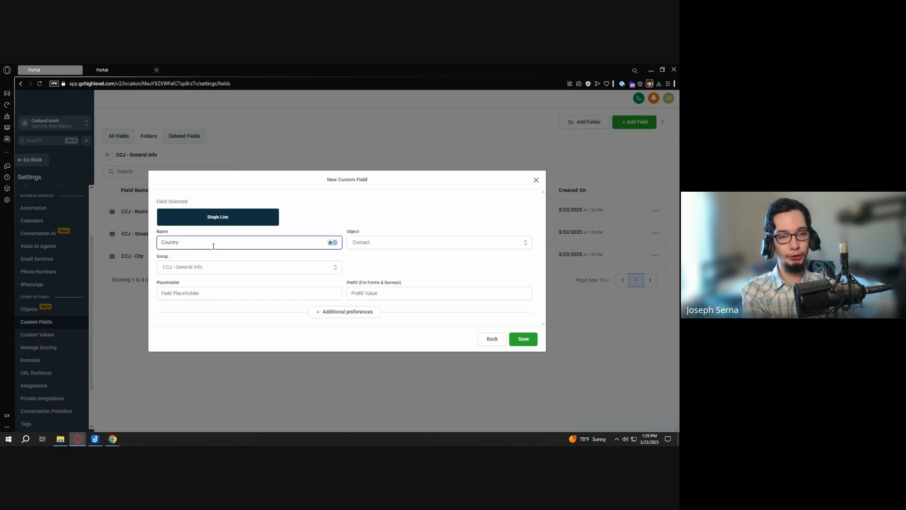
type(" -")
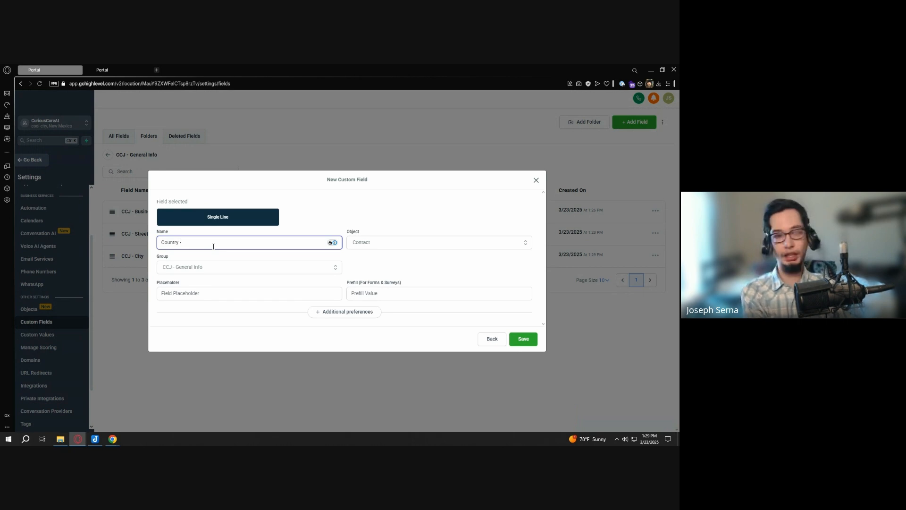
key("Home")
type("CCJ -")
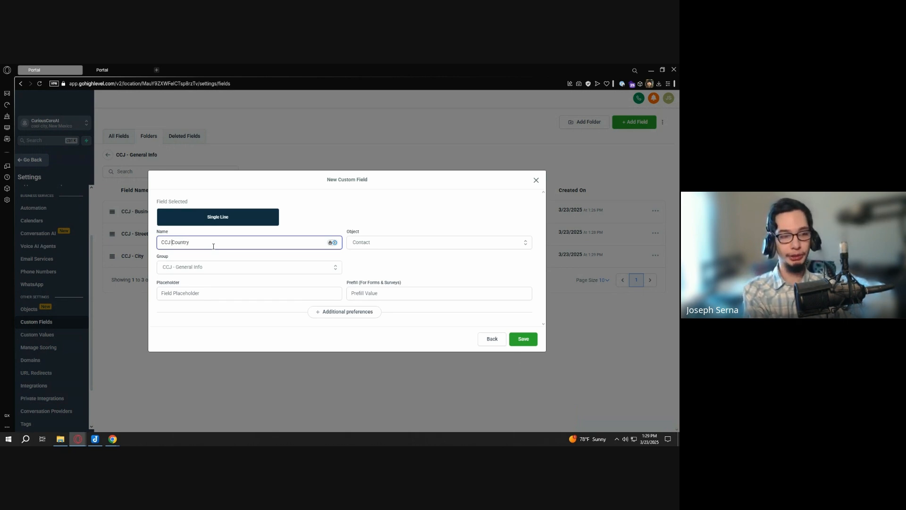
key("BackSpace")
key("BackSpace")
type("-")
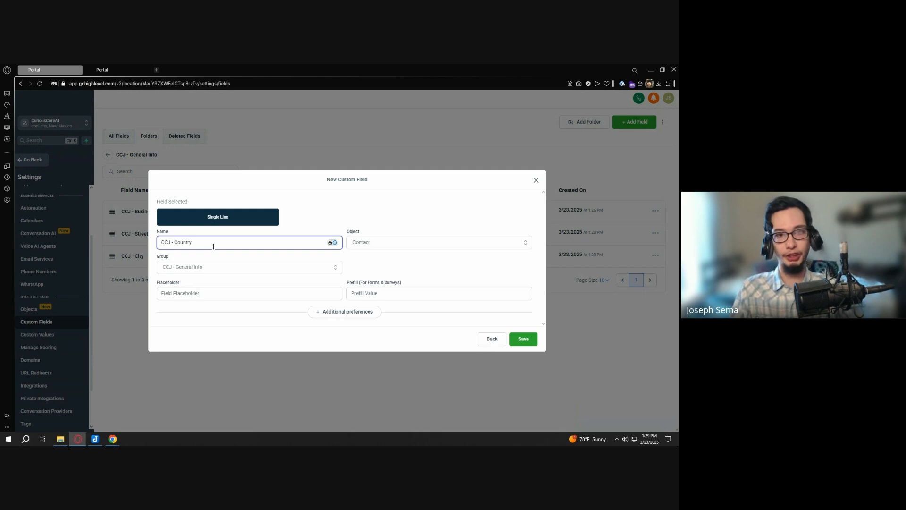
left_click(519, 341)
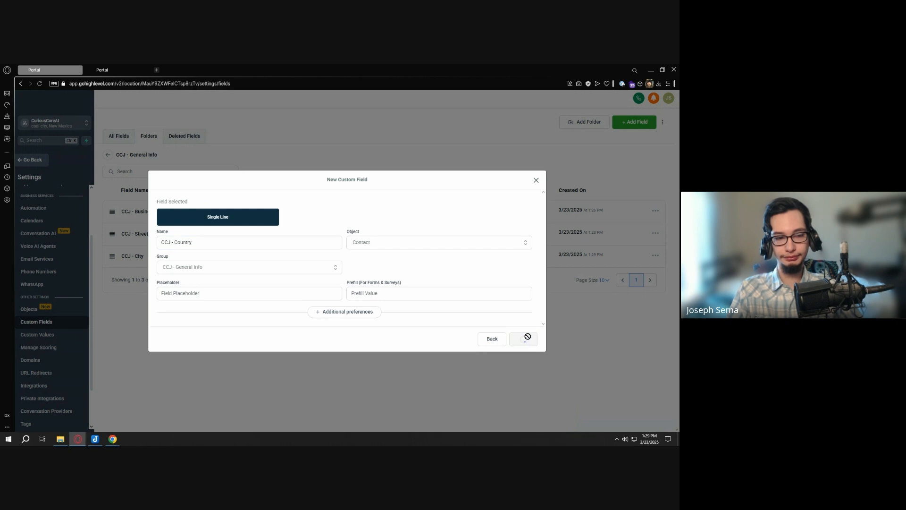
Add a single-line custom field named "CCJ - State" for Contact in the "CCJ - General Info" group and save it
left_click(625, 126)
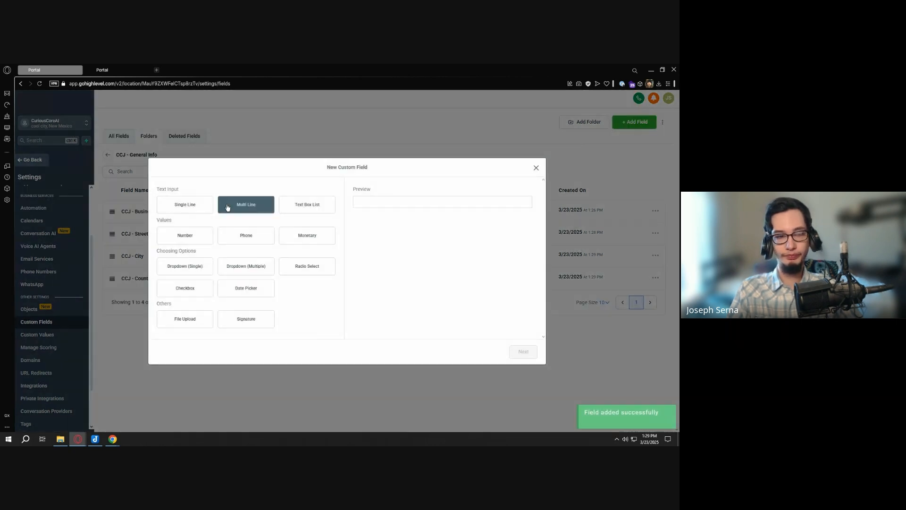
left_click(516, 355)
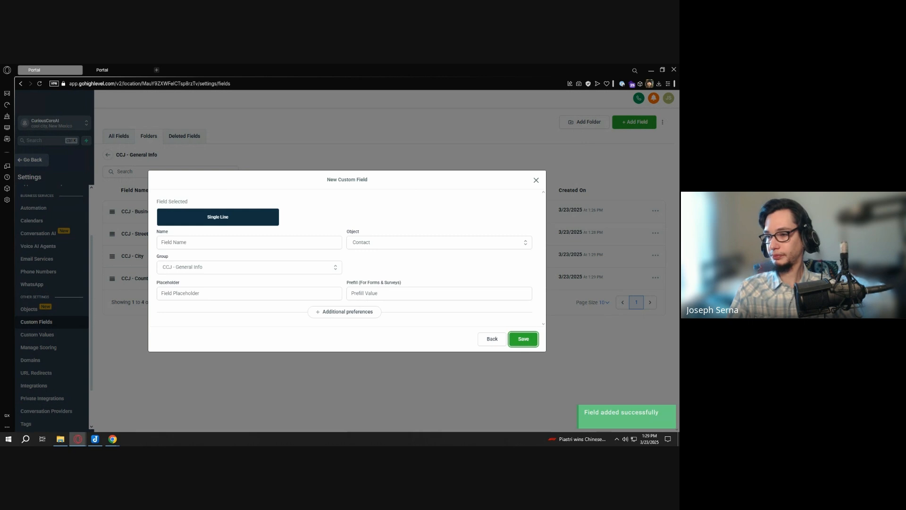
left_click(184, 242)
type("St")
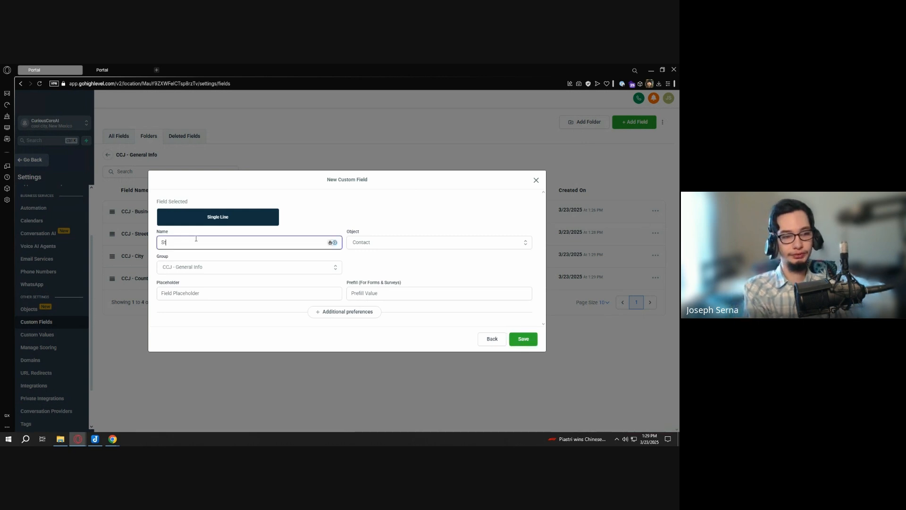
type("ate")
type("CCJ -")
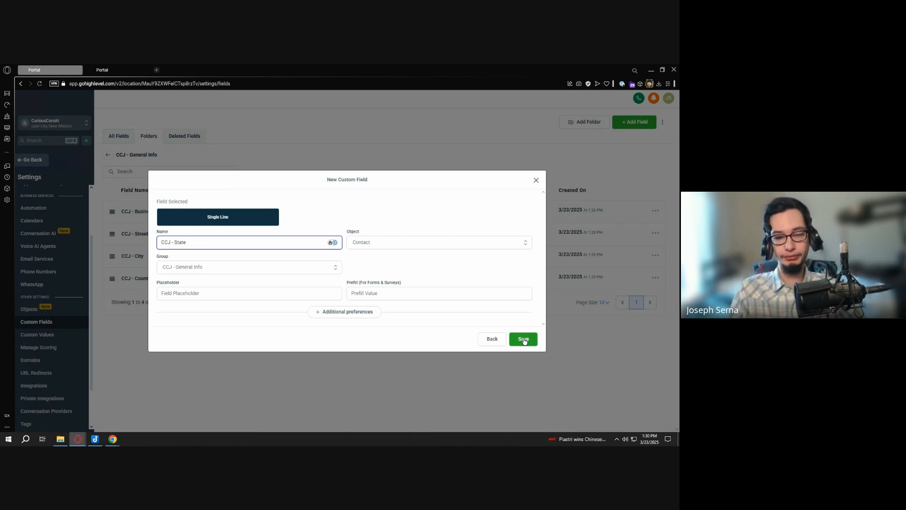
left_click_drag(193, 239, 173, 242)
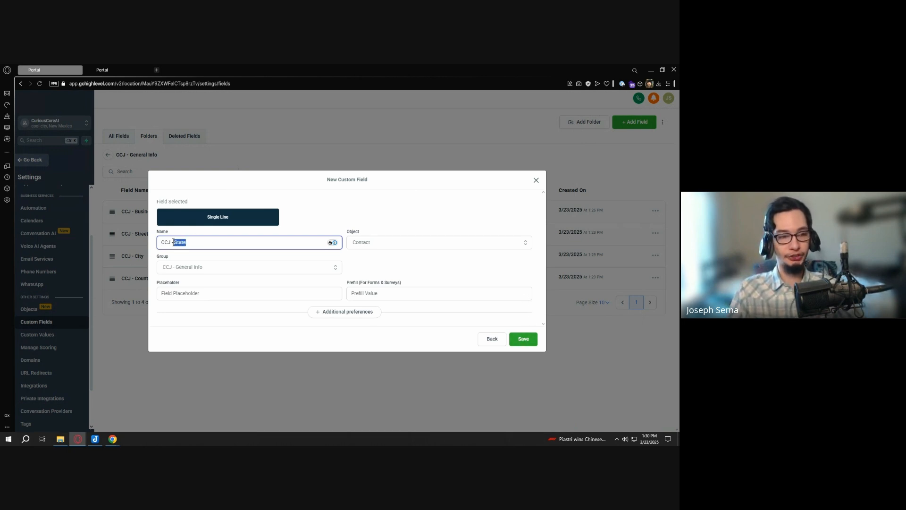
left_click(510, 340)
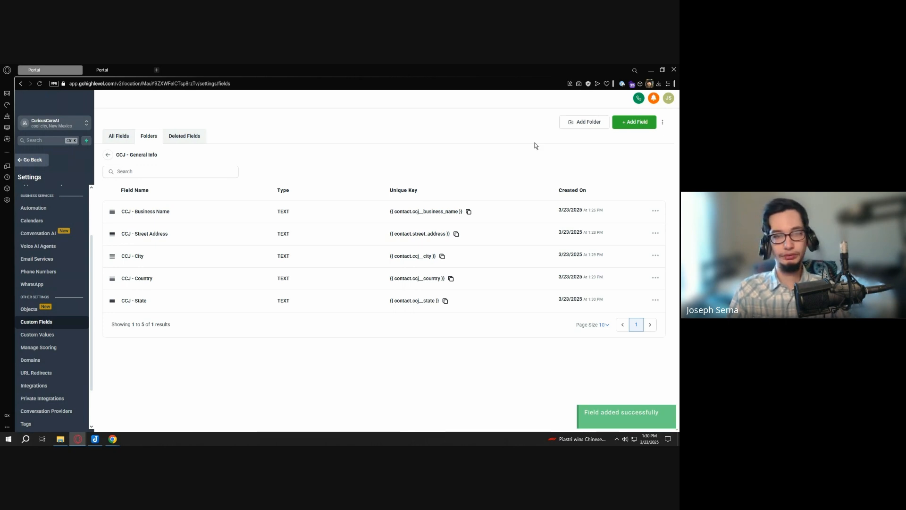
Set up a new single-line custom field for Contact in "CCJ - General Info" with the name "CCJ - Postal Code"
left_click(632, 125)
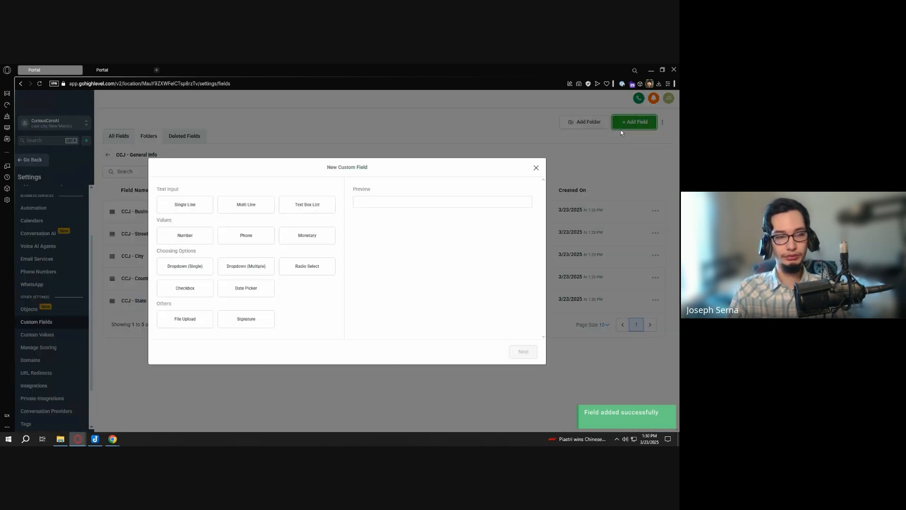
left_click(215, 200)
left_click(523, 350)
left_click(214, 242)
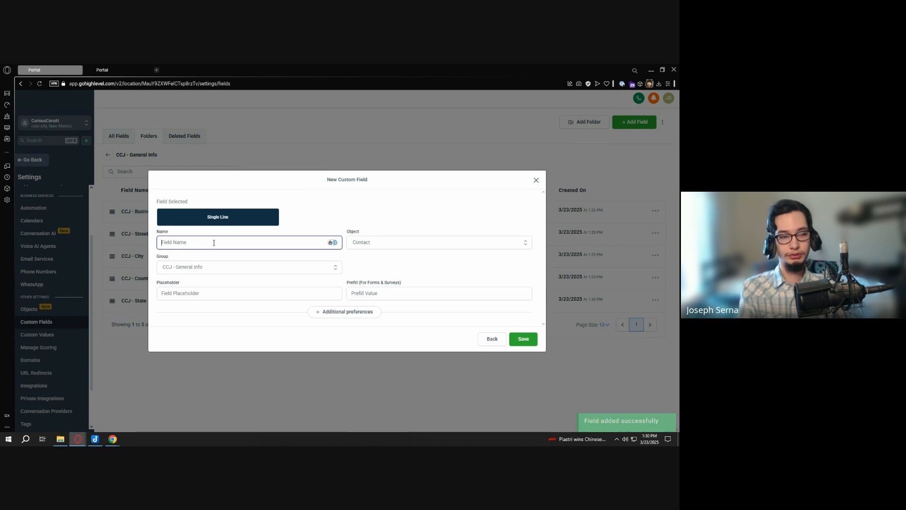
type("CCJ ")
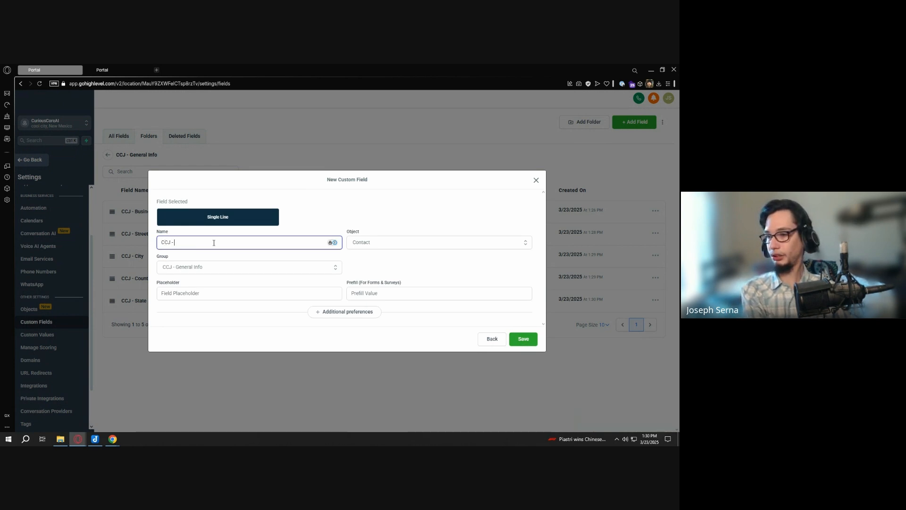
type("- Post")
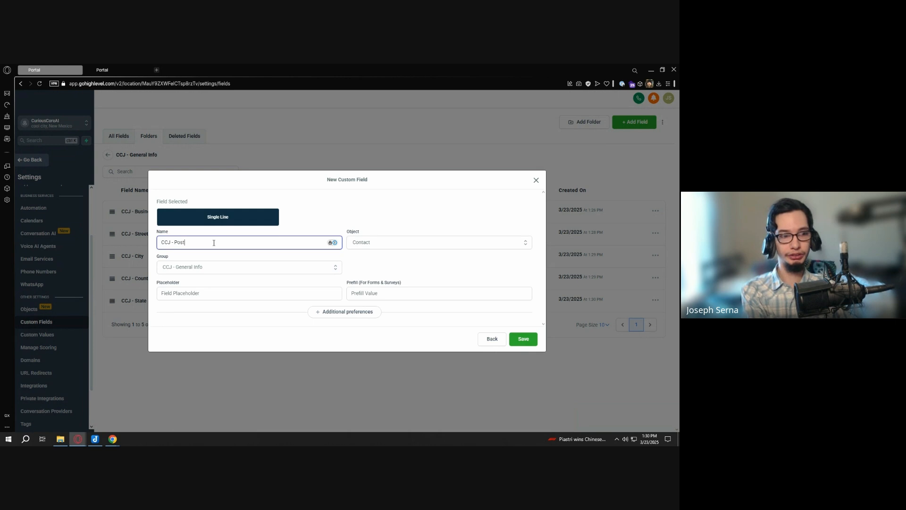
type("al Cod")
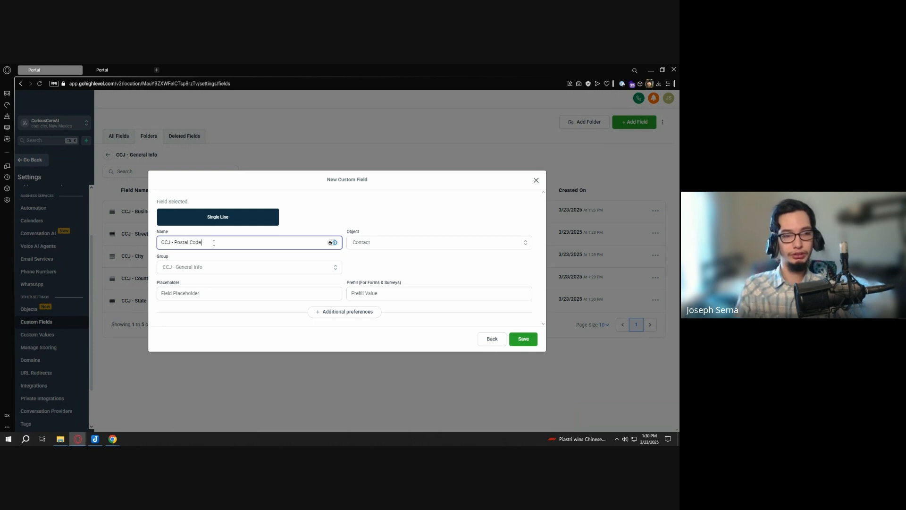
type("e")
Try "CCJ - Zip Code" as the new field's name and restore the name "CCJ - Postal Code"
key("ctrl+shift+Left")
key("ctrl+shift+Left")
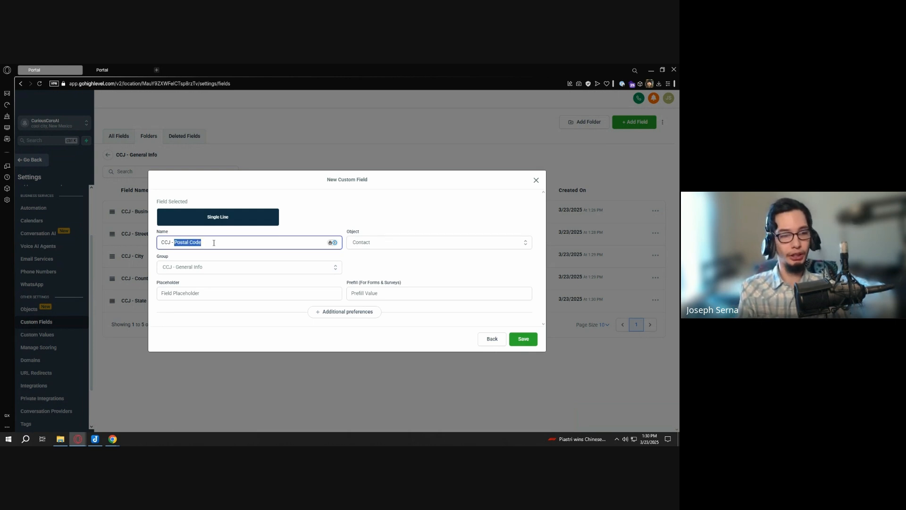
key("Left")
key("ctrl+shift+Left")
key("BackSpace")
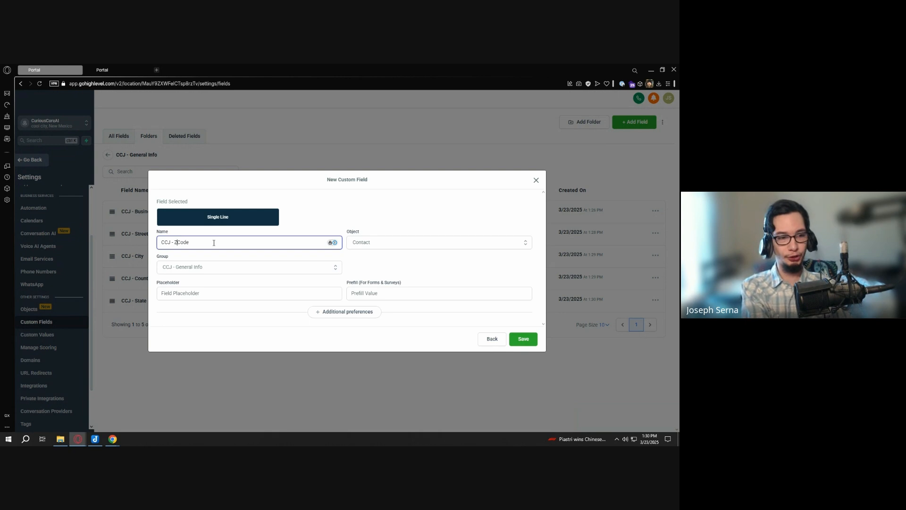
type("Zip")
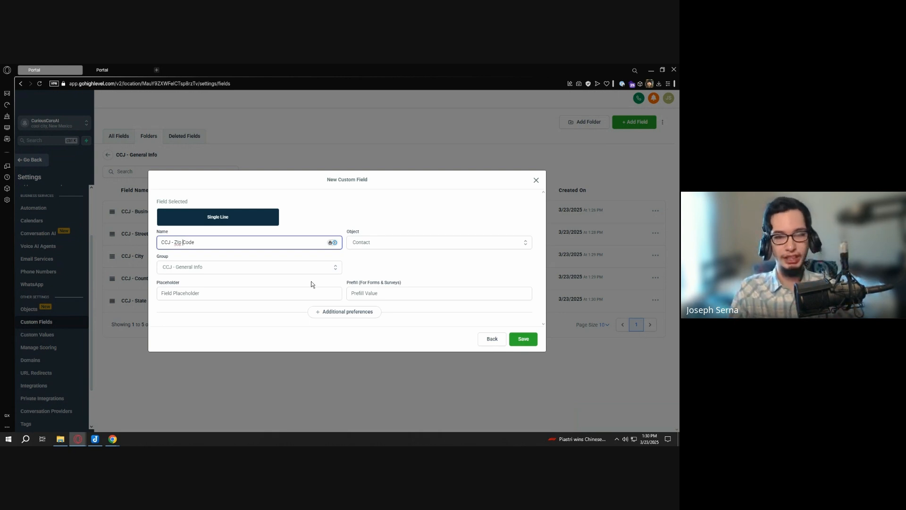
key("ctrl+shift+Left")
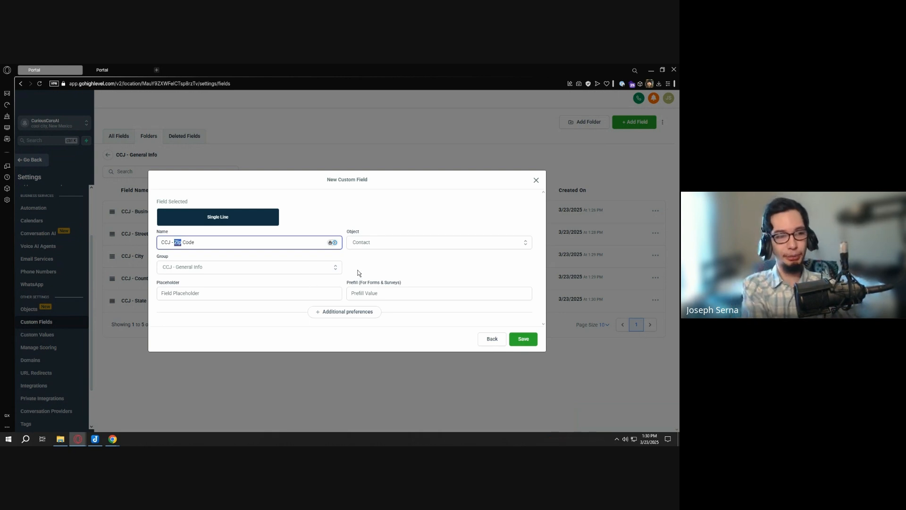
type("Postal")
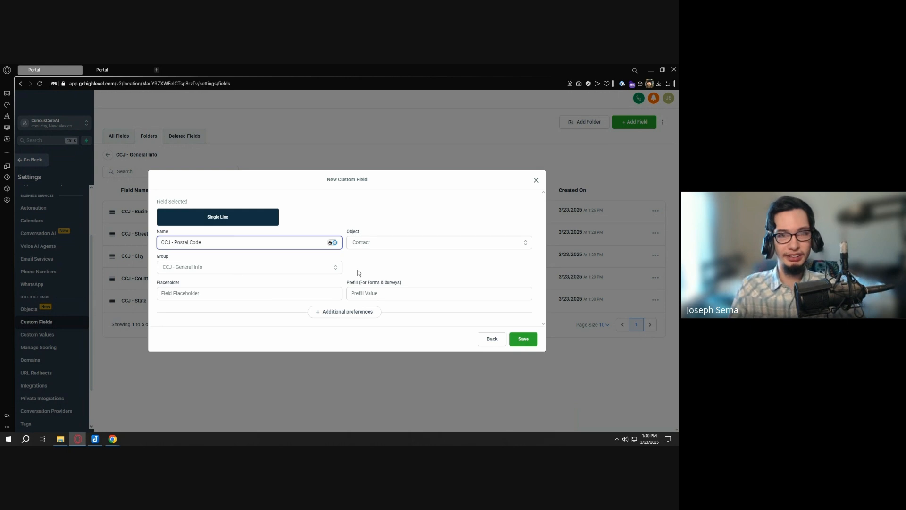
Save the new postal code field in the "CCJ - General Info" group
left_click(394, 272)
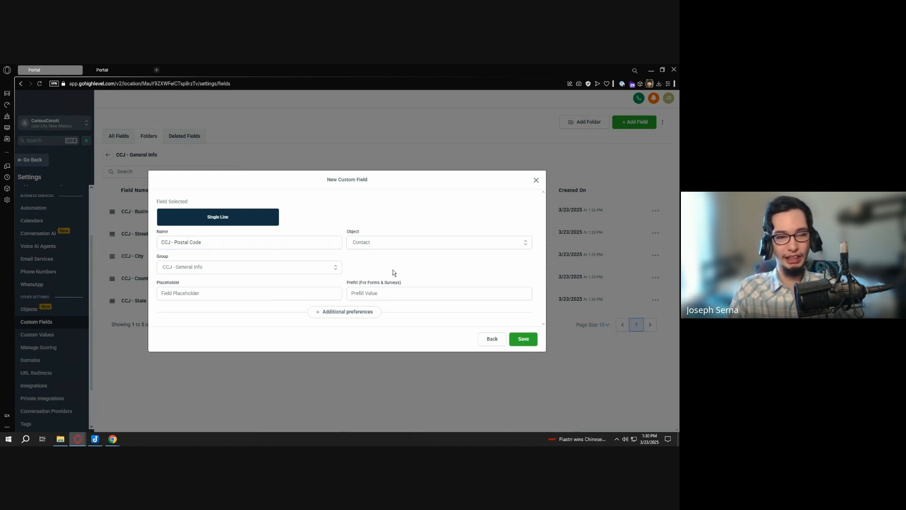
left_click(230, 241)
left_click(424, 273)
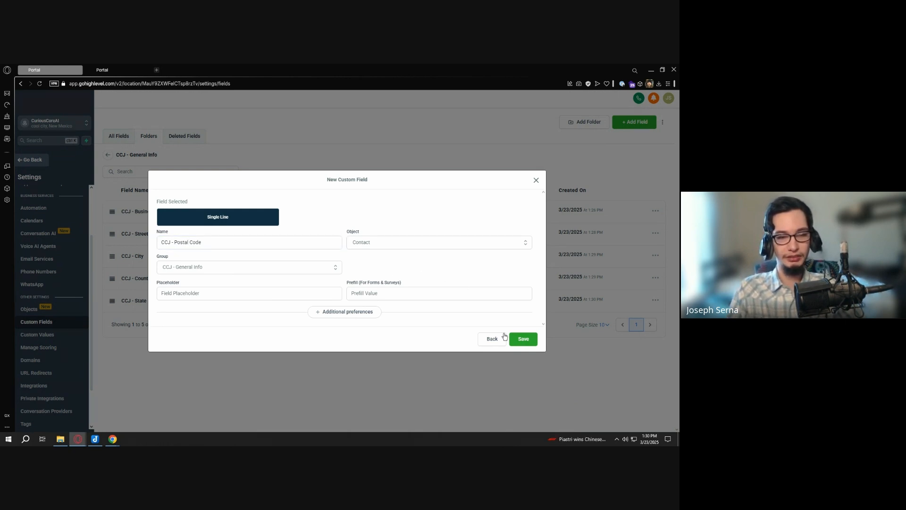
left_click(526, 339)
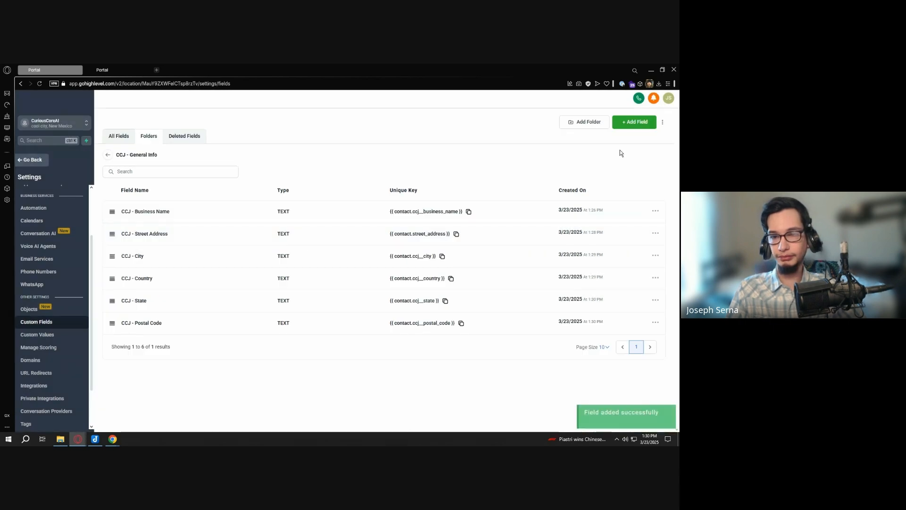
Add a single-line custom field named "CCJ - Website" for Contact in the "CCJ - General Info" group and save it
left_click(631, 124)
left_click(208, 206)
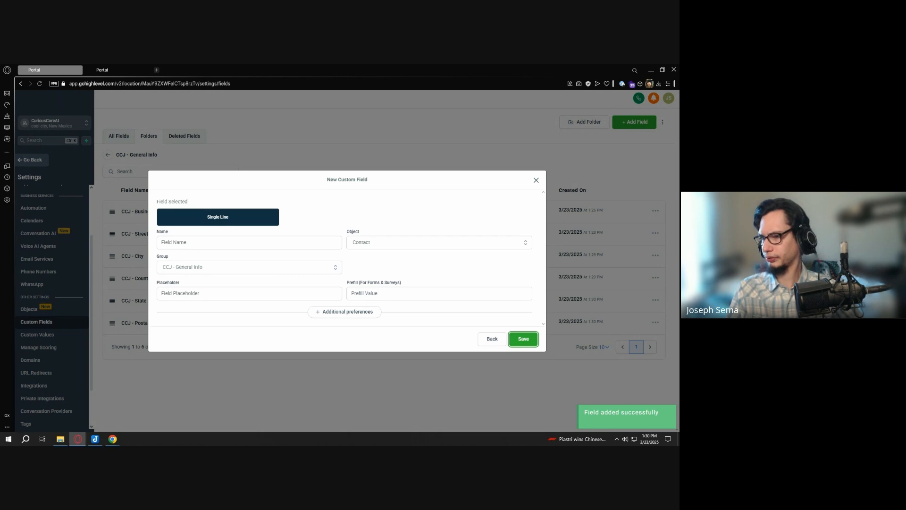
left_click(217, 243)
type("CCJ ")
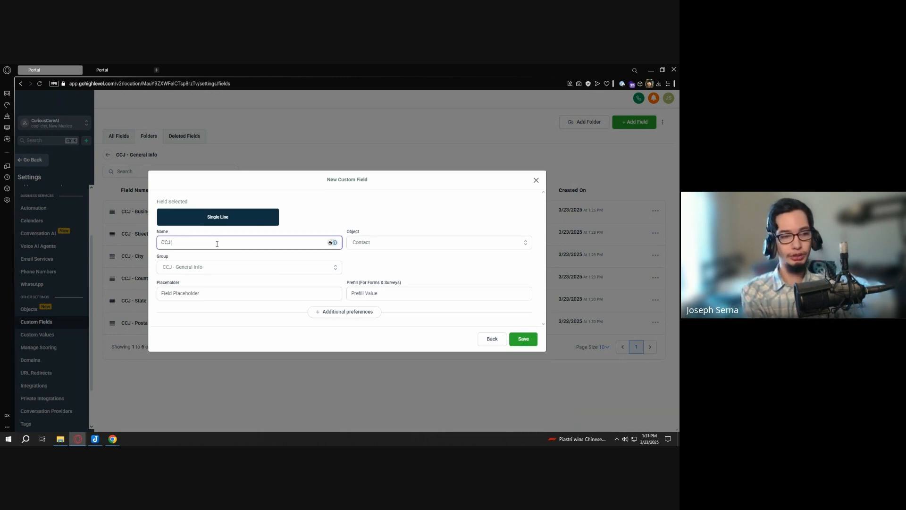
type("- Website")
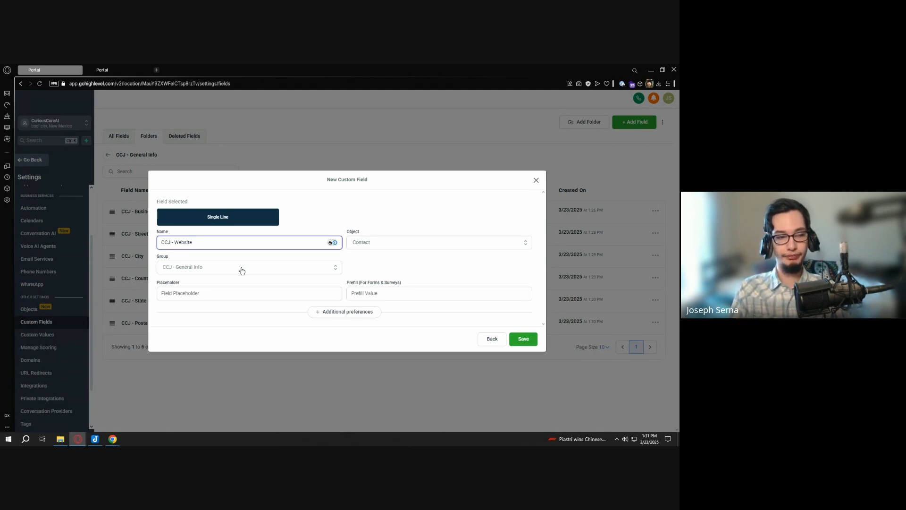
left_click(524, 340)
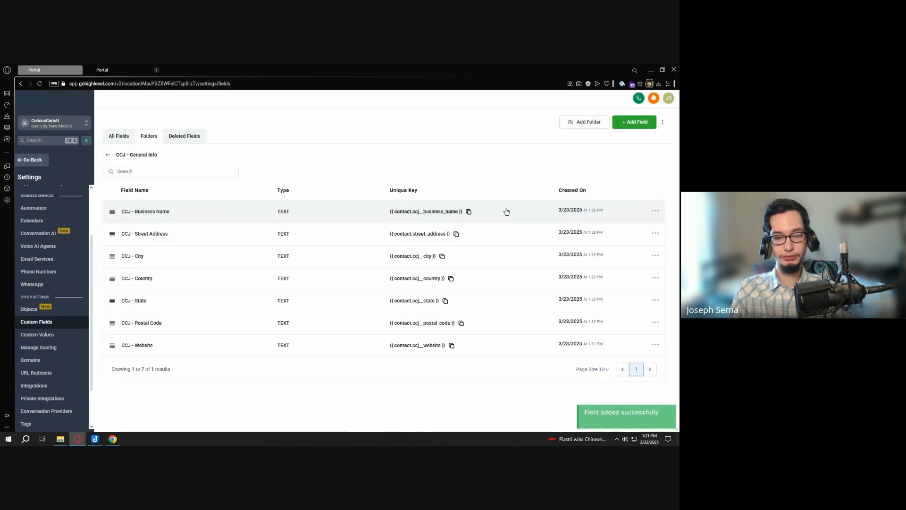
Add a single-line custom field named "CCJ - Timezone" for Contact in the "CCJ - General Info" group and save it
left_click(633, 123)
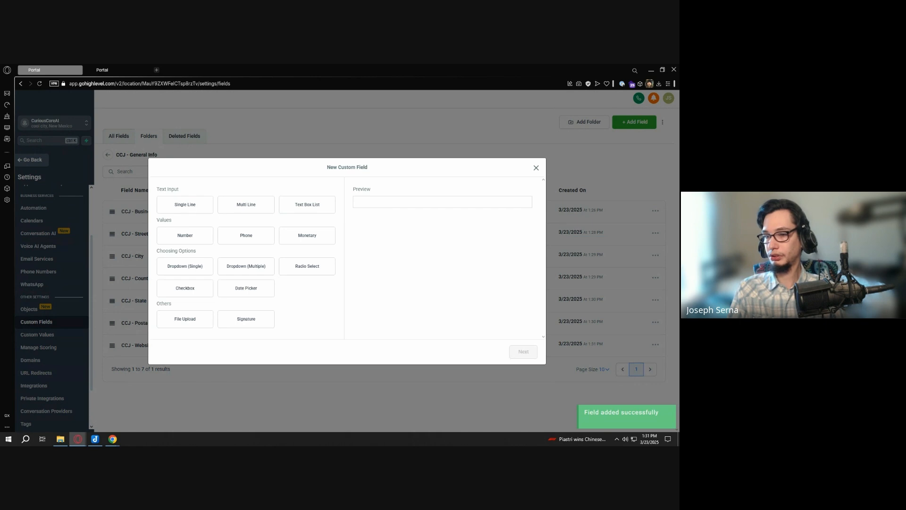
left_click(185, 204)
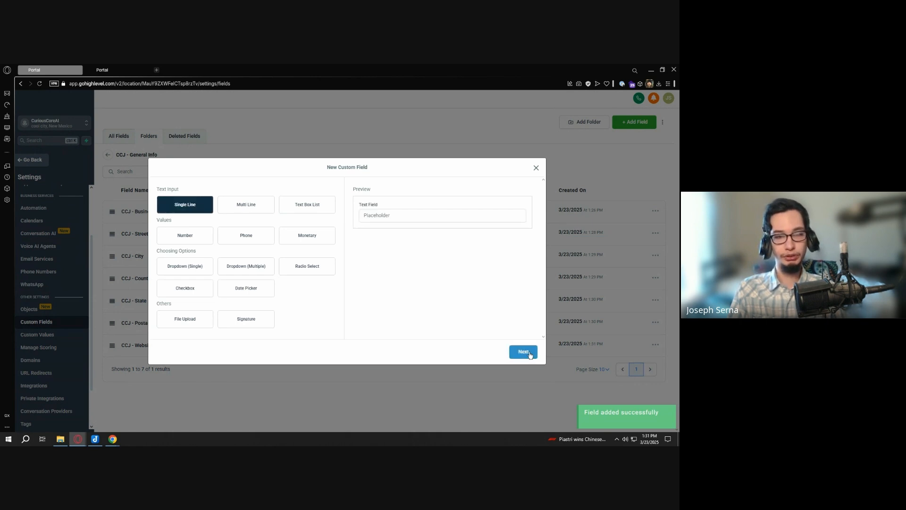
left_click(524, 351)
left_click(244, 242)
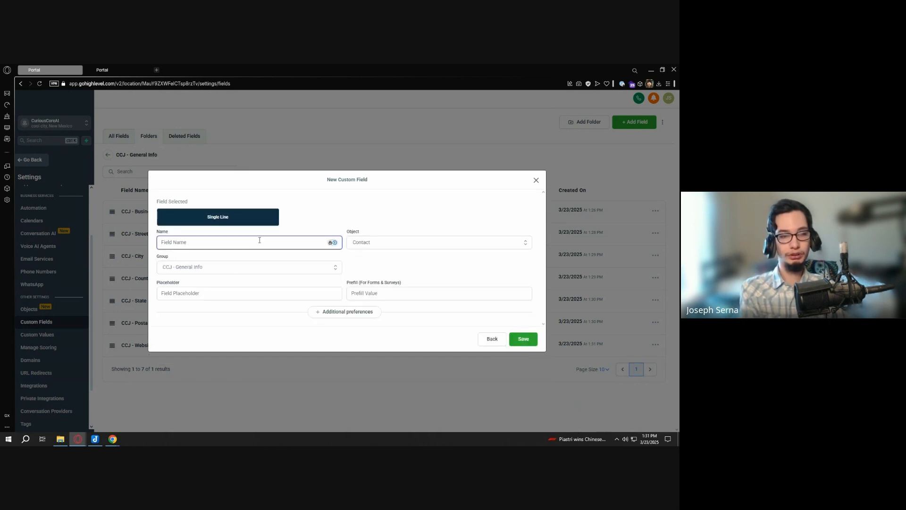
type("CCJ - Timezone")
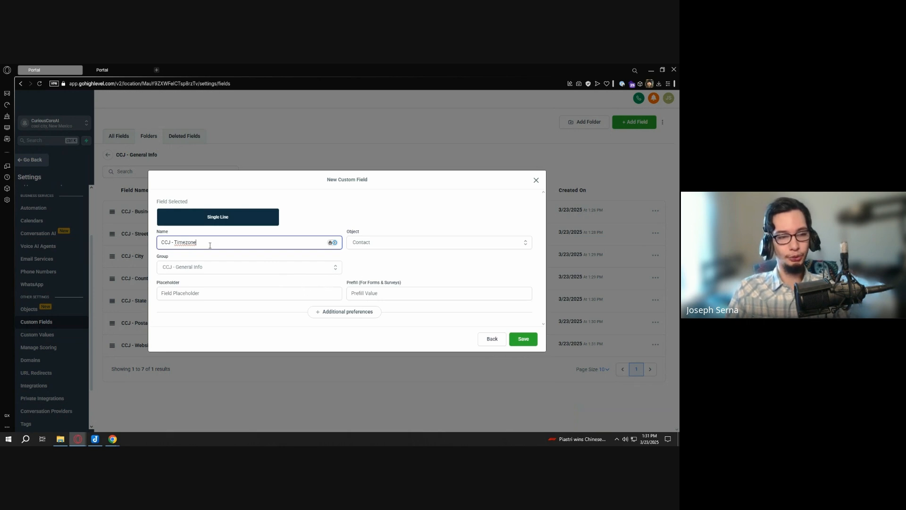
left_click_drag(210, 245, 174, 243)
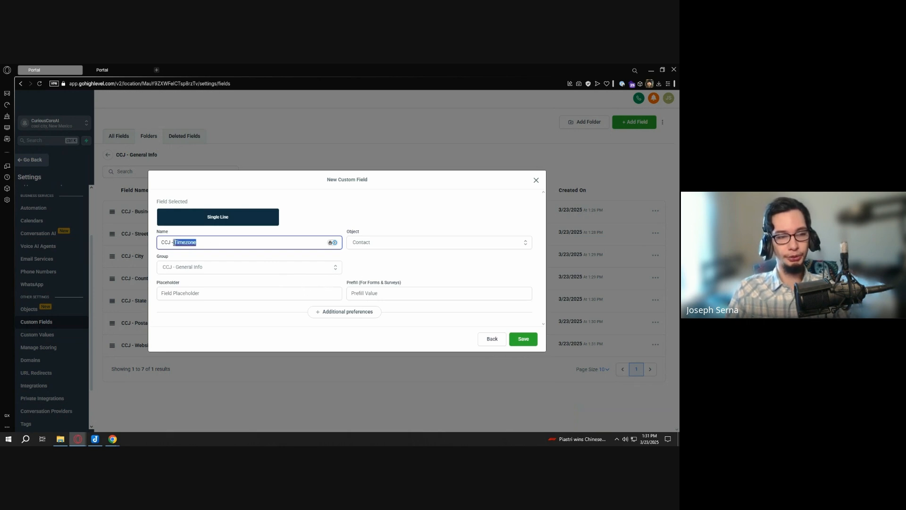
left_click(523, 339)
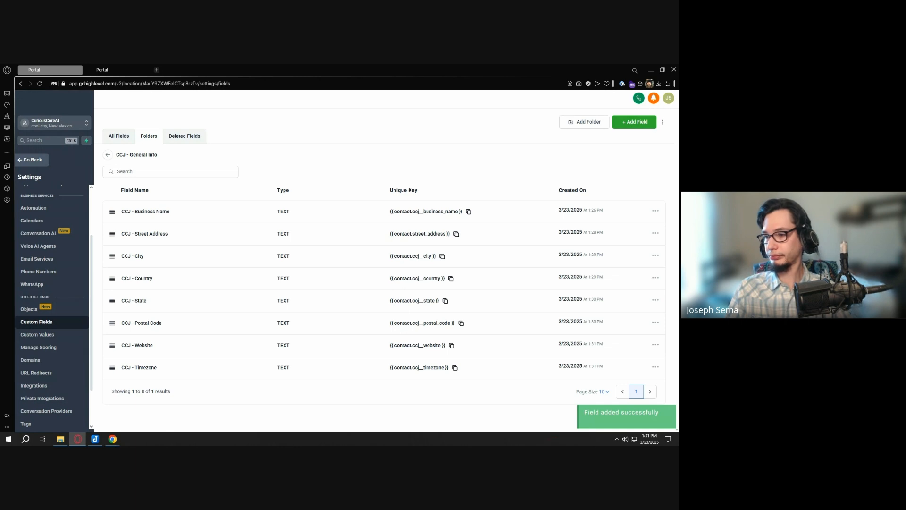
Add a single-line custom field named "CCJ - Additional Notes" for Contact in the "CCJ - General Info" group and save it
left_click(630, 125)
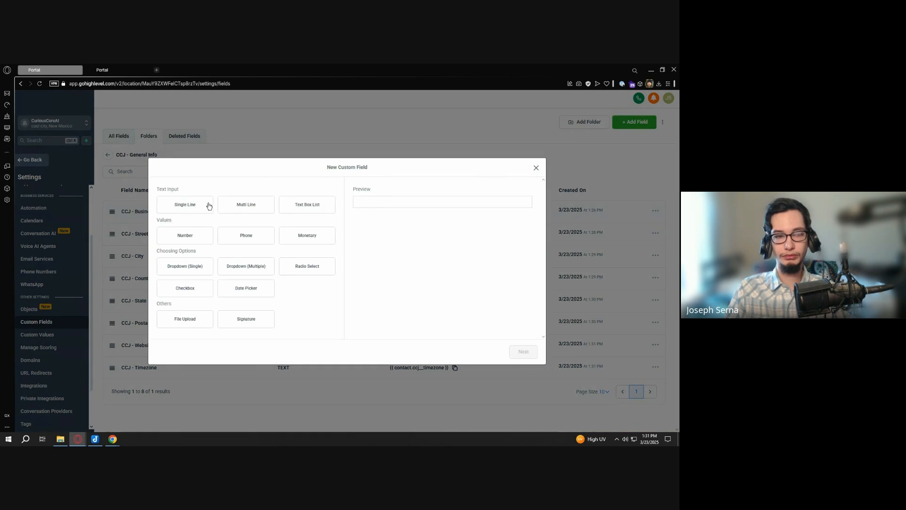
left_click(196, 207)
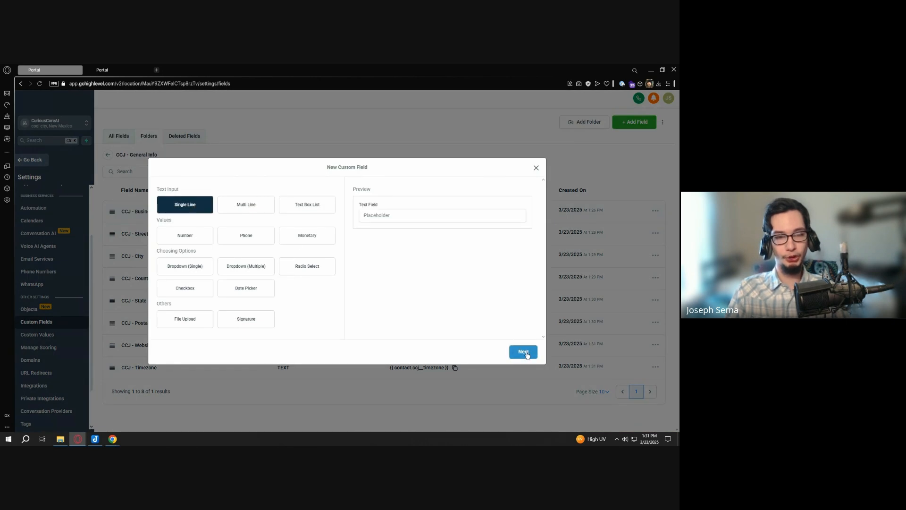
left_click(524, 352)
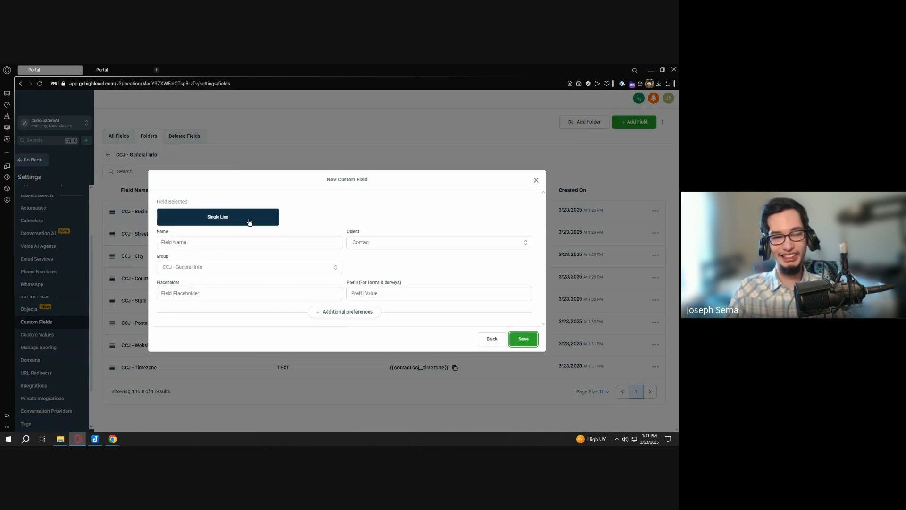
left_click(237, 241)
type("CCJ")
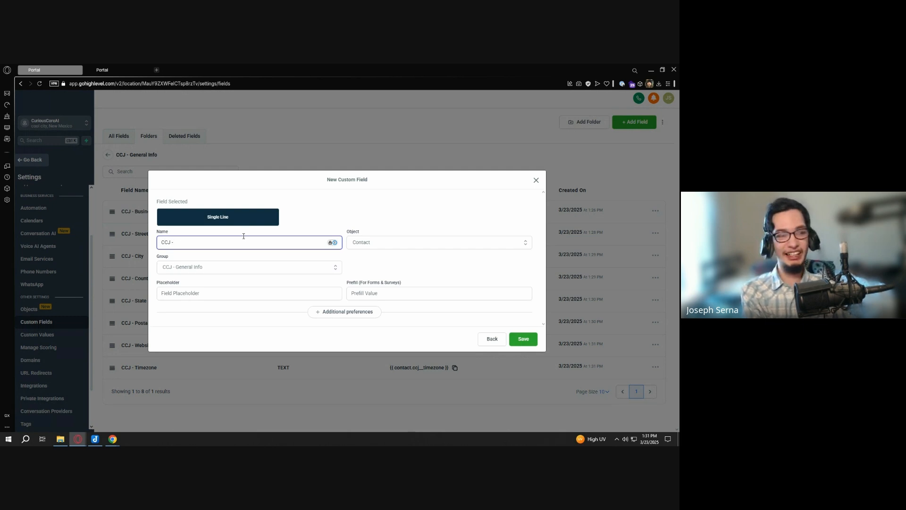
type(" - Addito")
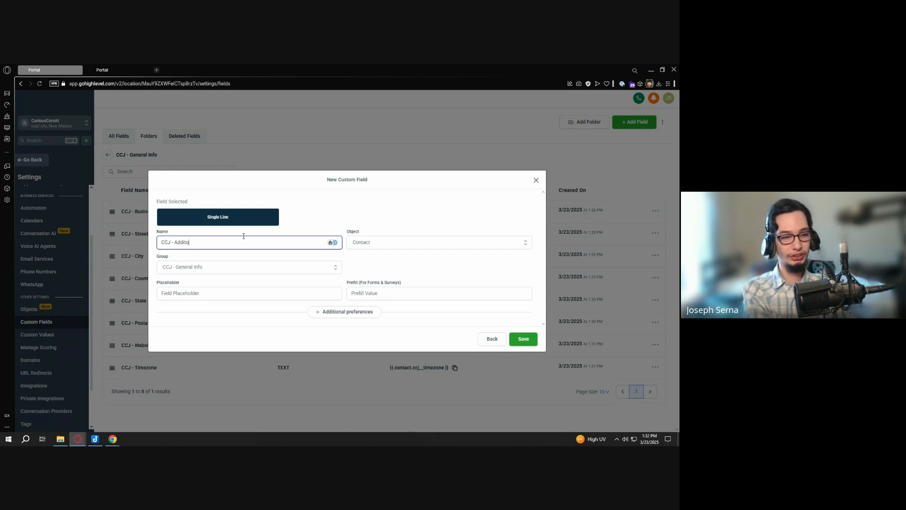
type("nal Notes")
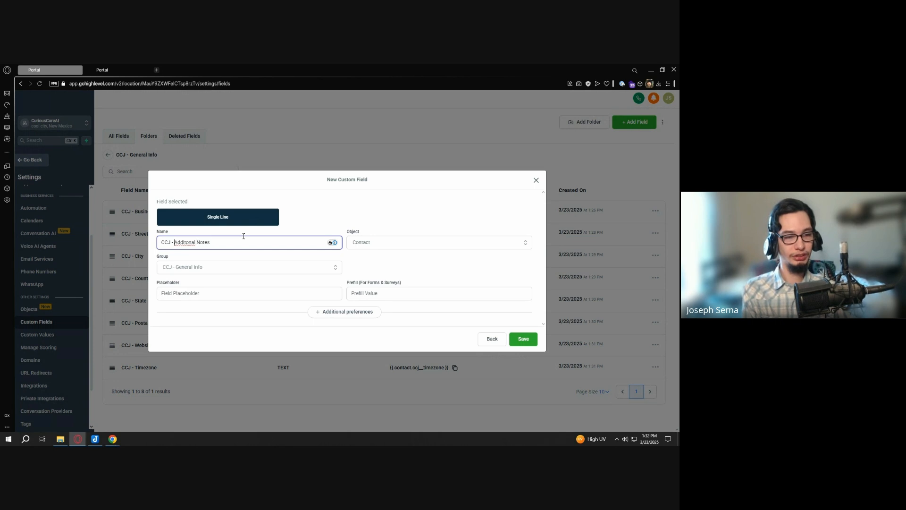
key("ctrl+shift+Left")
type("Additional")
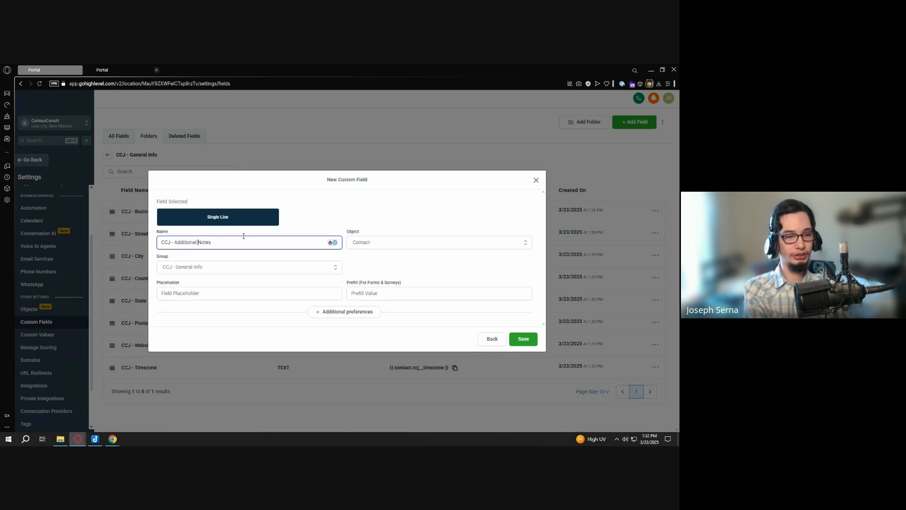
left_click(526, 342)
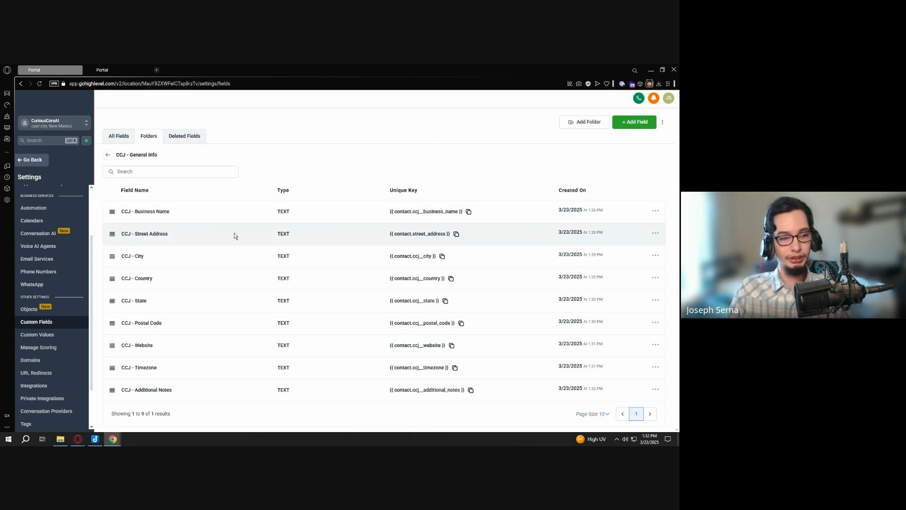
Check the contents of the "CCJ - Additional Info" folder and go back into the "CCJ - General Info" folder
left_click(109, 156)
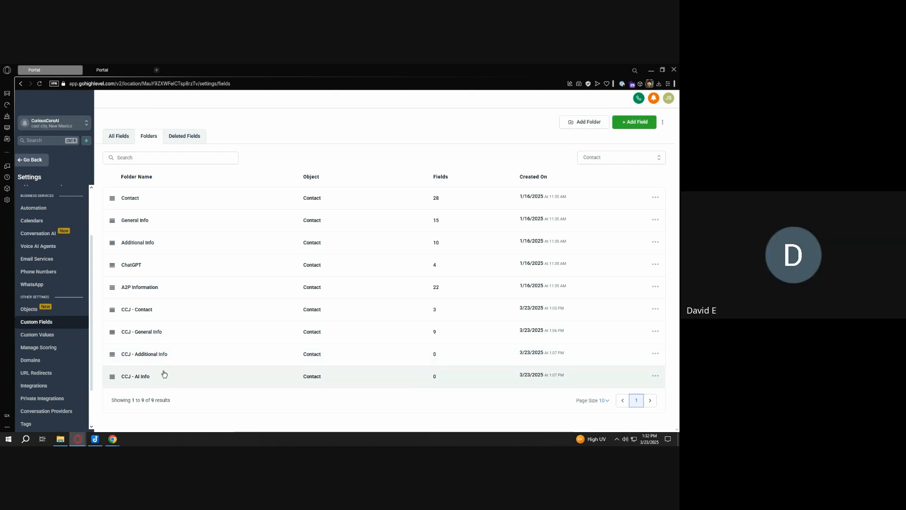
left_click(169, 357)
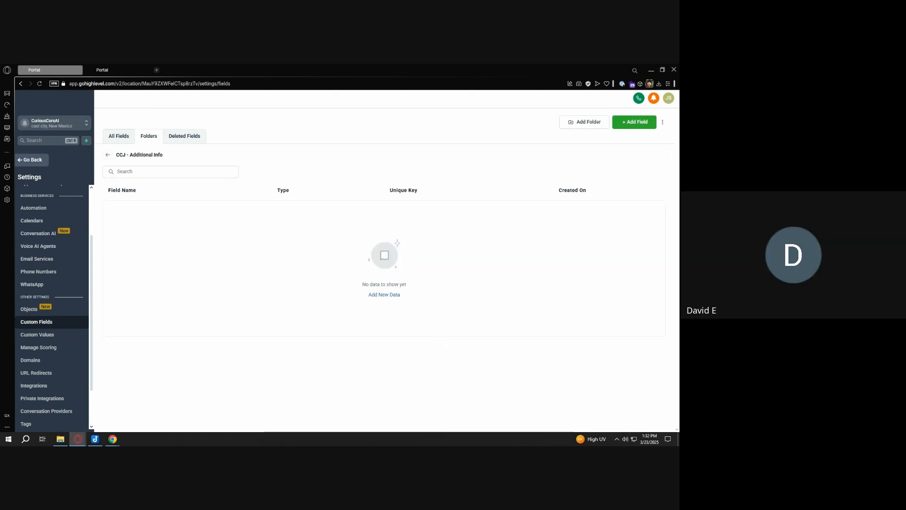
left_click(108, 153)
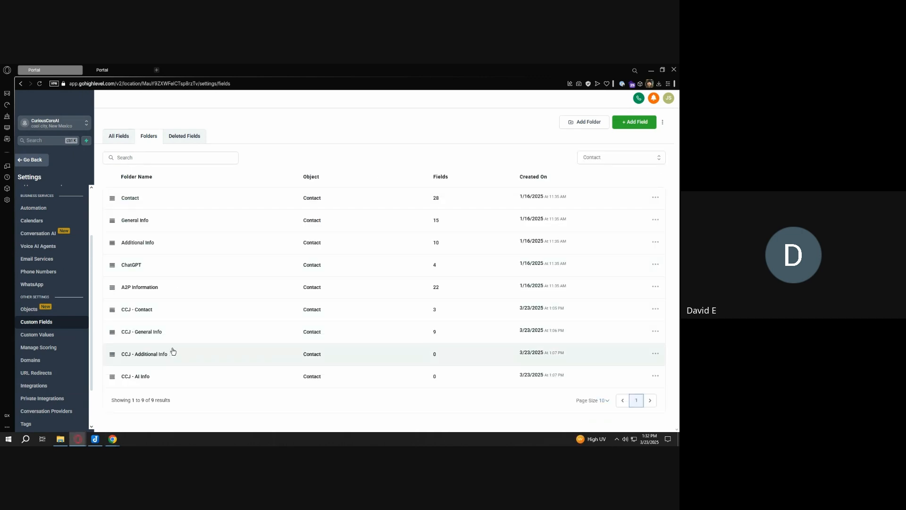
left_click(174, 331)
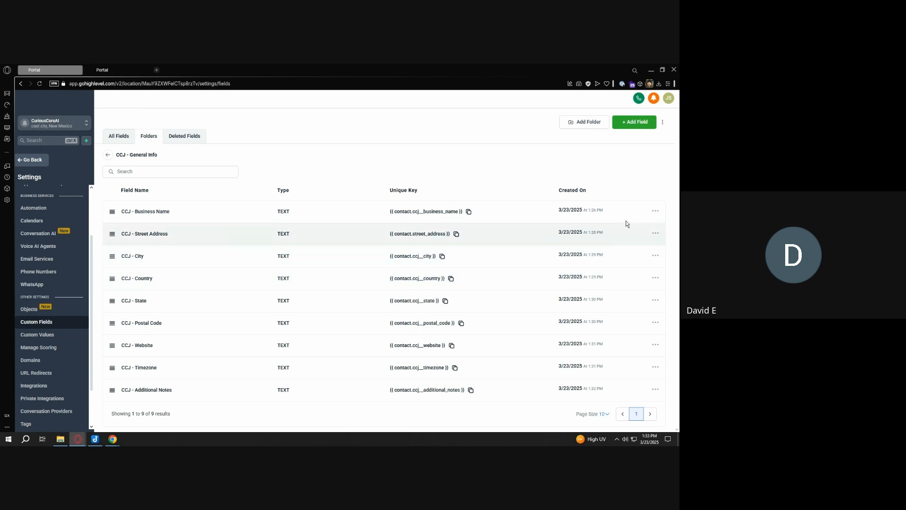
left_click(634, 122)
left_click(182, 208)
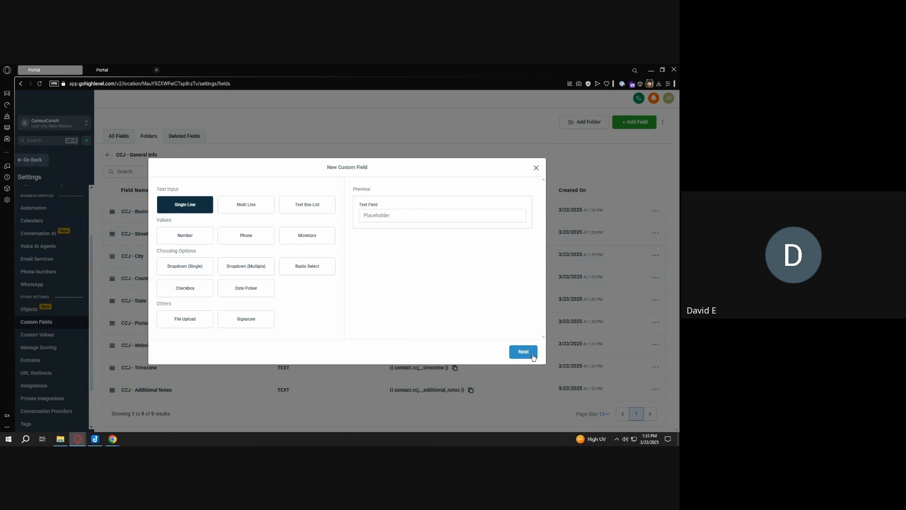
left_click(536, 167)
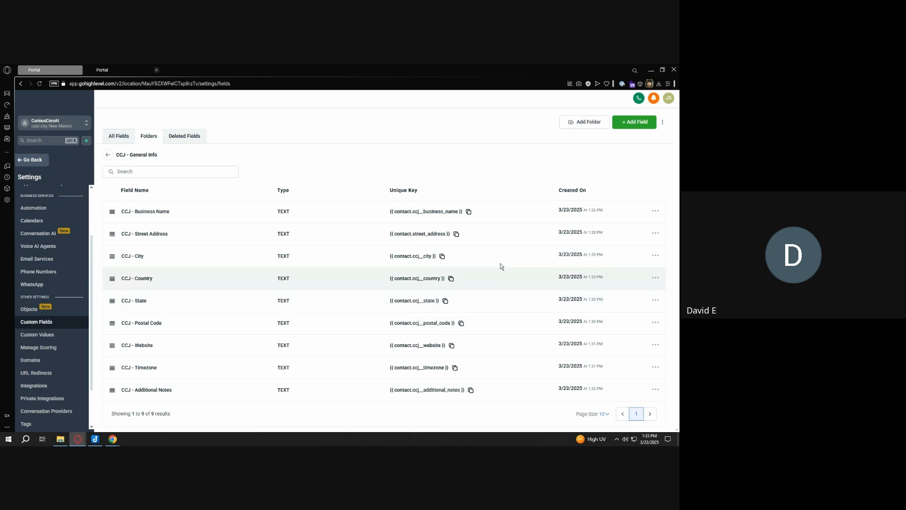
Inspect the field type and edit settings of "CCJ - Business Name" and close them without changes
left_click(296, 211)
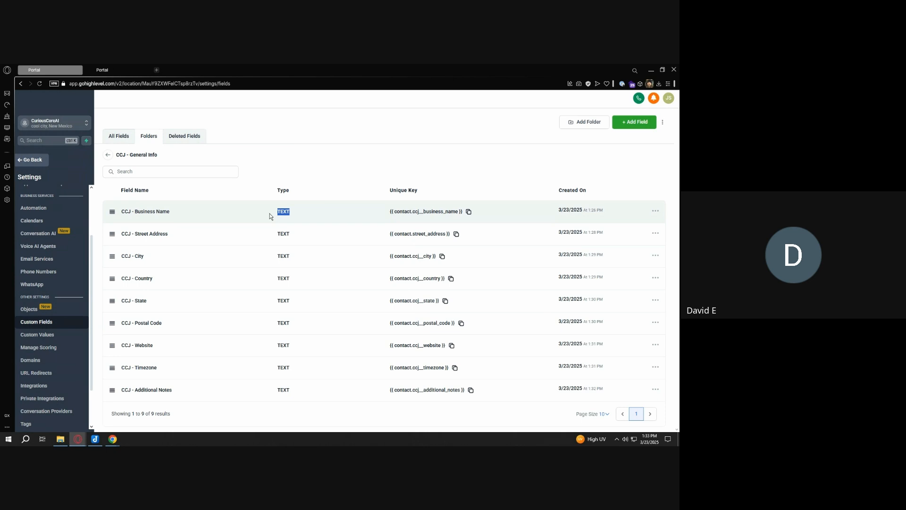
left_click(320, 181)
left_click(655, 212)
left_click(617, 224)
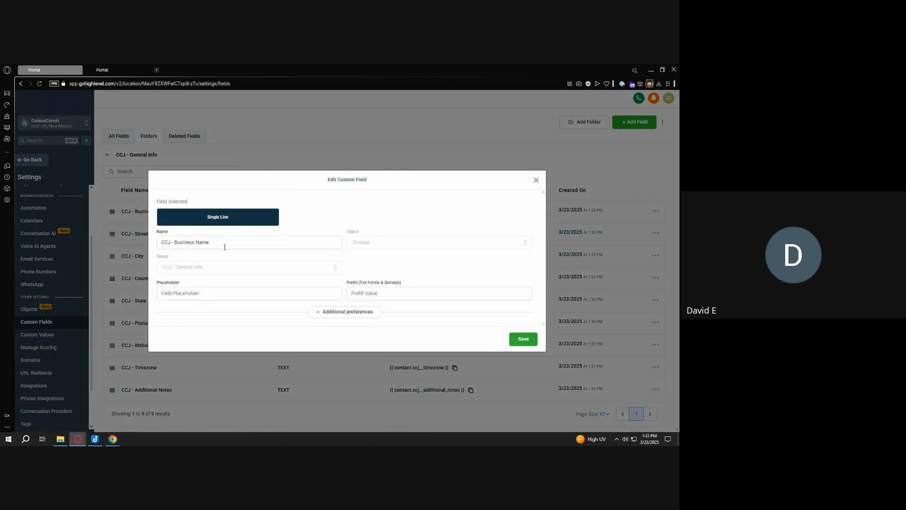
left_click(536, 182)
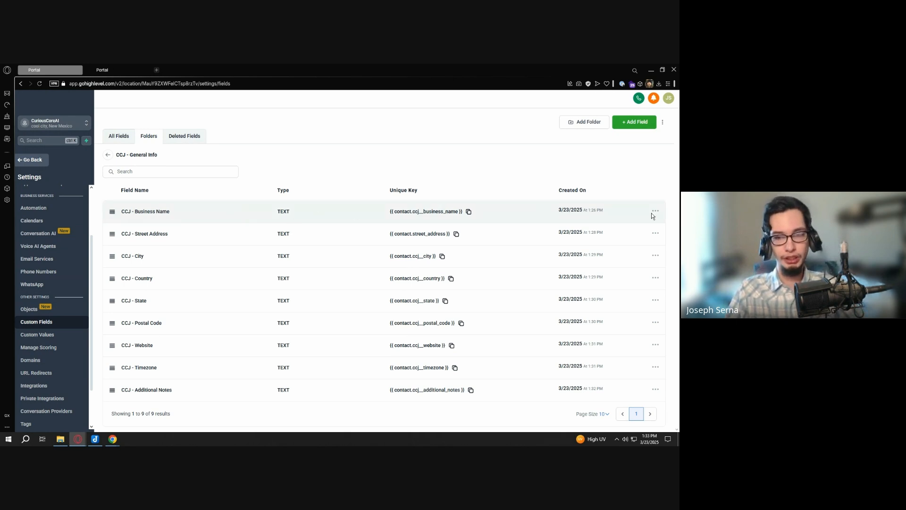
Examine the additional preferences offered for a new single-line field in "CCJ - General Info" and discard the new field
left_click(632, 122)
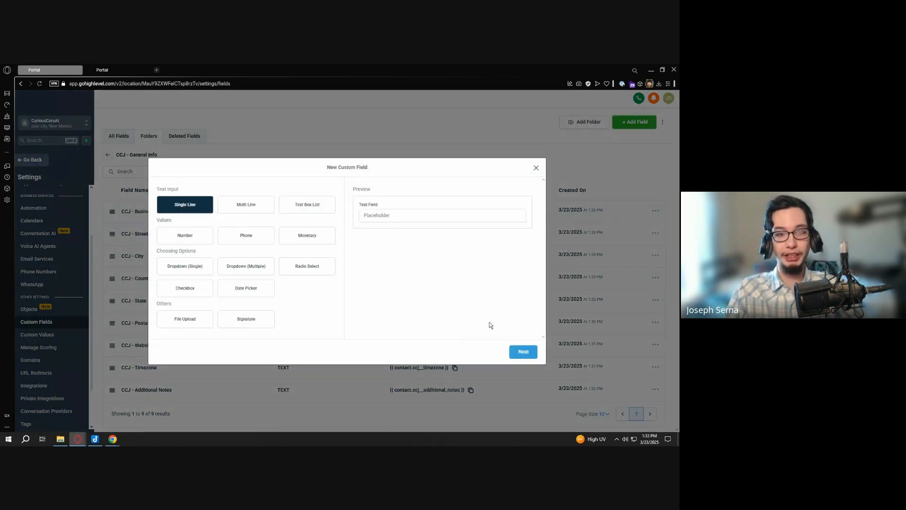
left_click(522, 351)
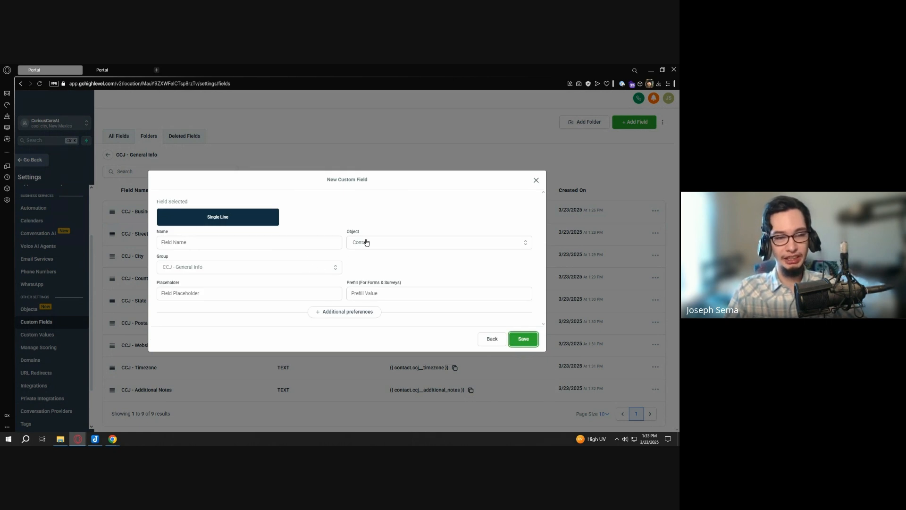
left_click(340, 312)
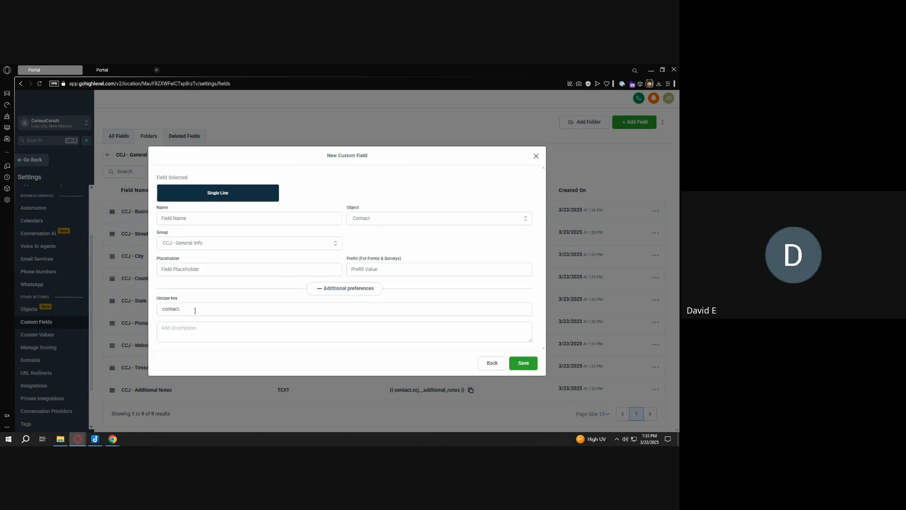
left_click(350, 291)
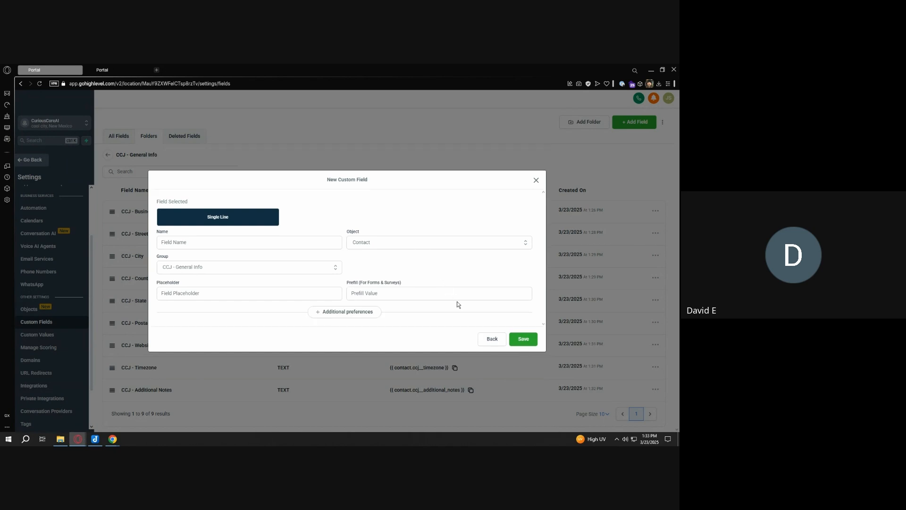
left_click(490, 339)
left_click(535, 168)
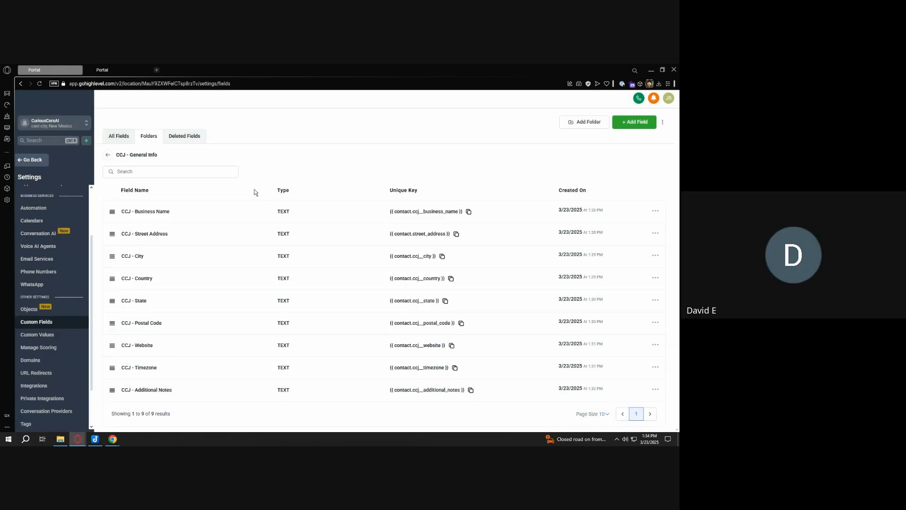
Compare the contact record's General Info fields with the "CCJ - General Info" field types and return to the custom field folder list
left_click(117, 69)
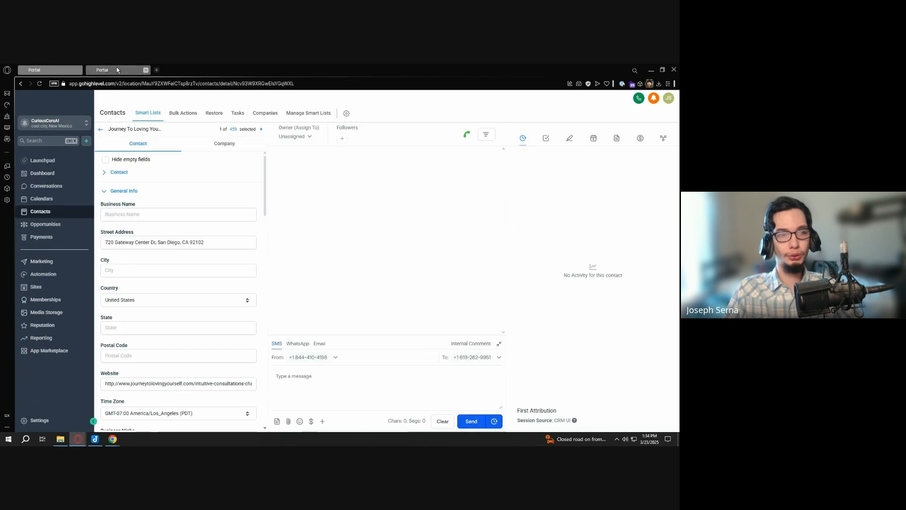
left_click(58, 69)
mouse_move(278, 210)
left_mouse_down()
mouse_move(298, 224)
mouse_move(294, 214)
left_mouse_up()
left_click(341, 161)
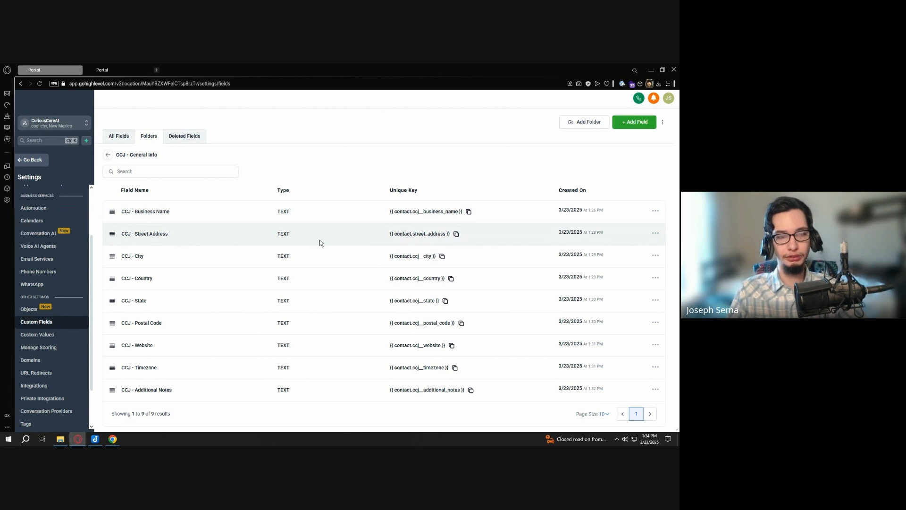
left_click(110, 154)
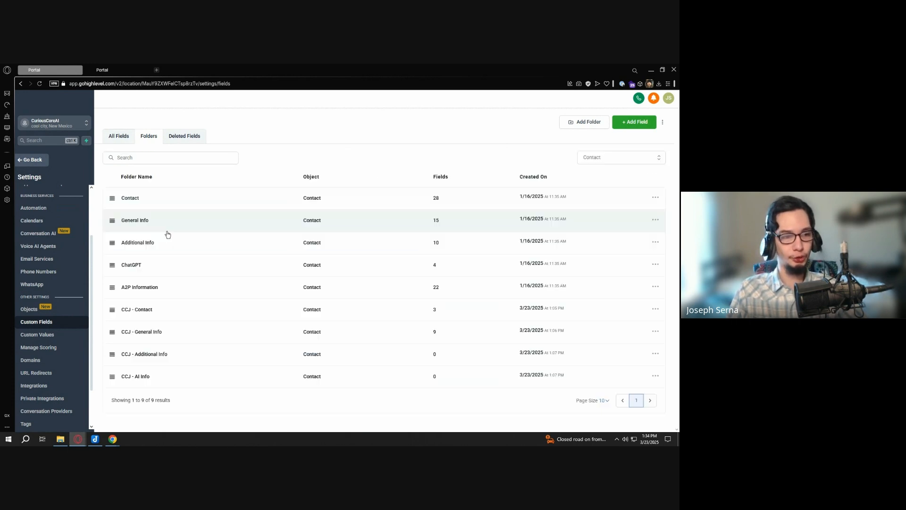
Examine the field types listed in the "General Info" folder, from Business Name to Country, and return to the folder list
left_click(186, 225)
left_click_drag(280, 212, 340, 333)
left_click(341, 333)
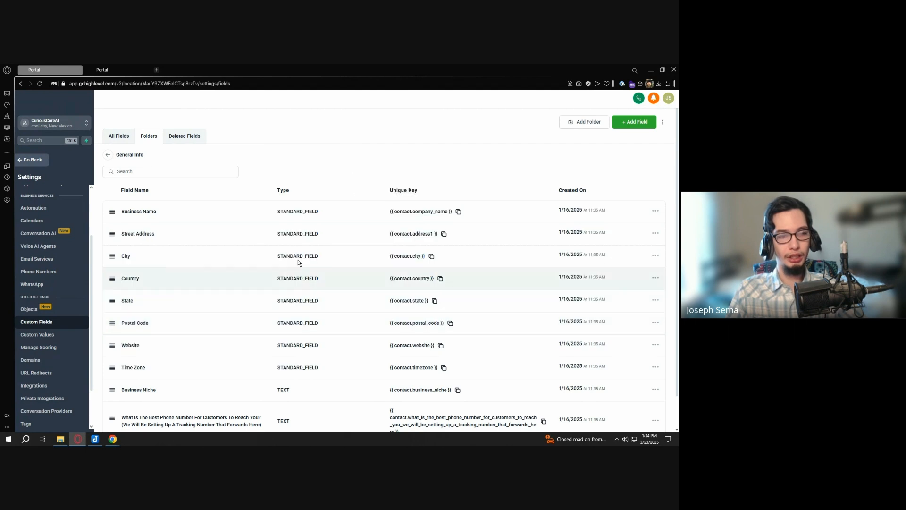
left_click_drag(277, 211, 316, 213)
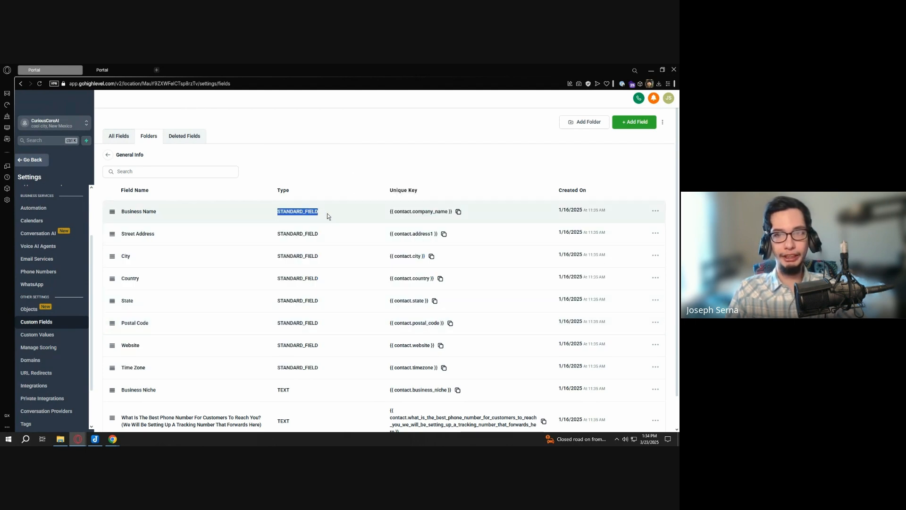
left_click(361, 169)
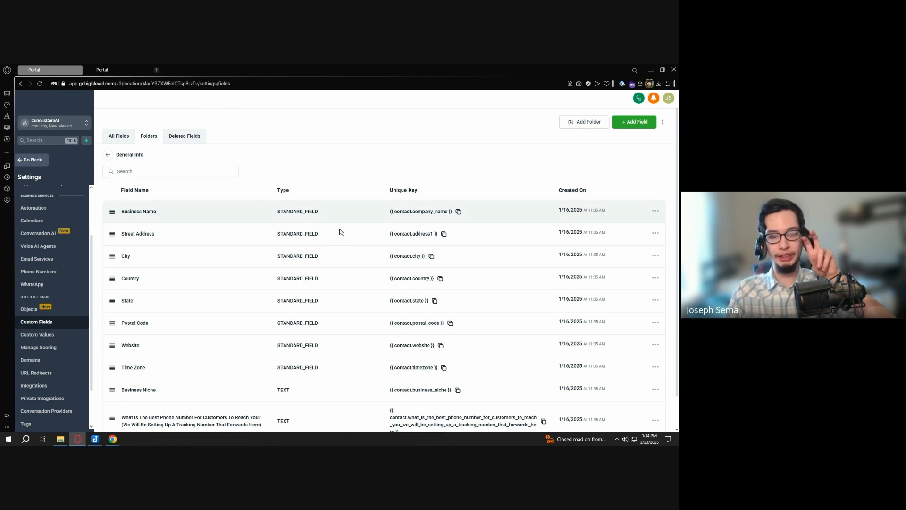
scroll(340, 300, "down", 2)
scroll(320, 305, "up", 2)
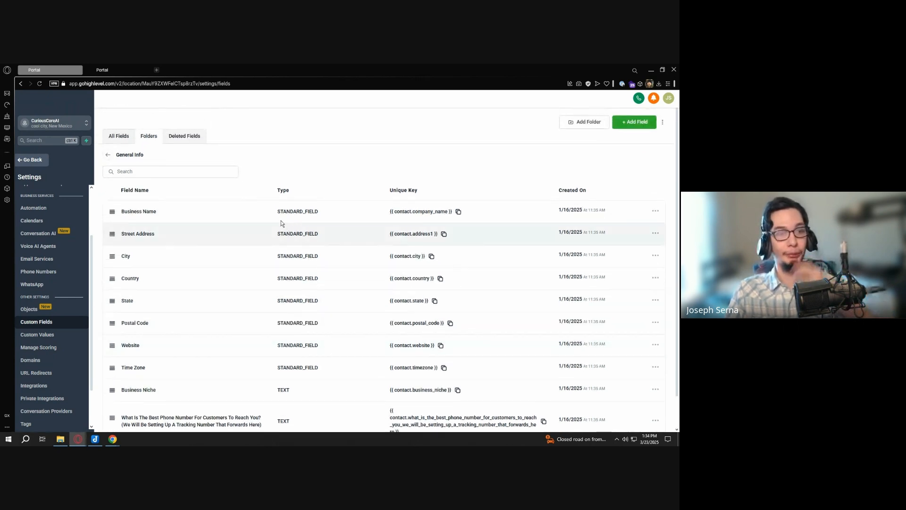
left_click_drag(277, 211, 338, 222)
left_click_drag(279, 233, 324, 239)
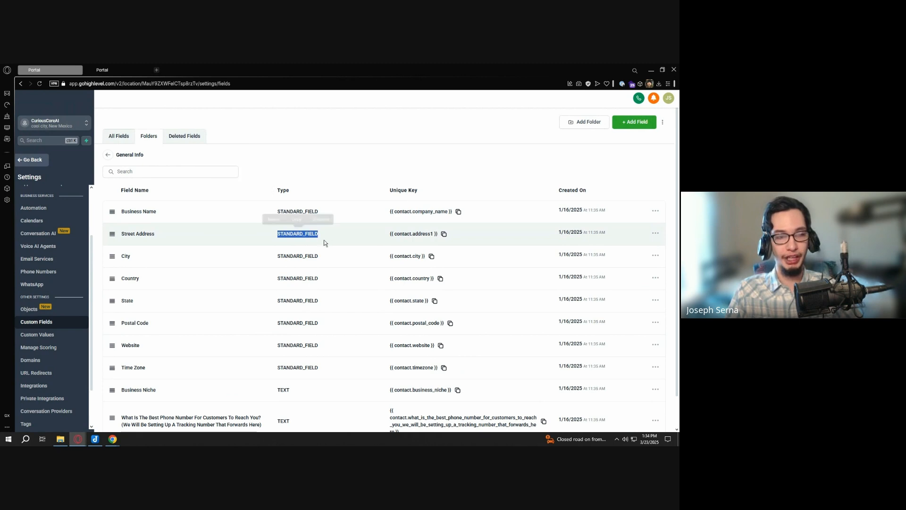
left_click_drag(278, 256, 323, 258)
left_click_drag(277, 278, 323, 283)
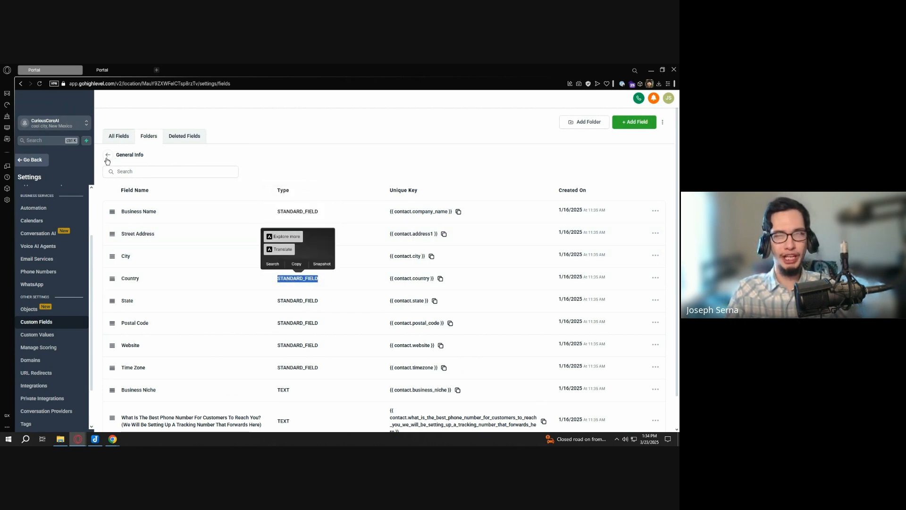
left_click_drag(280, 211, 330, 213)
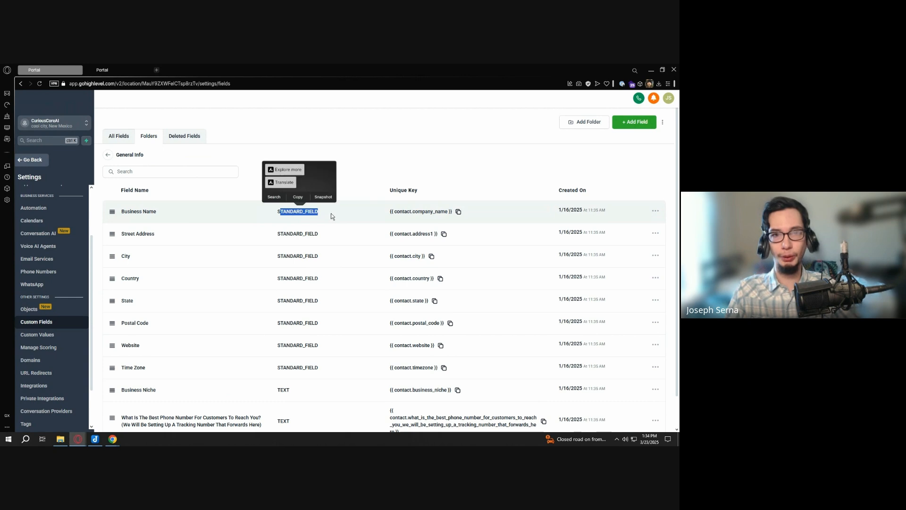
left_click(333, 213)
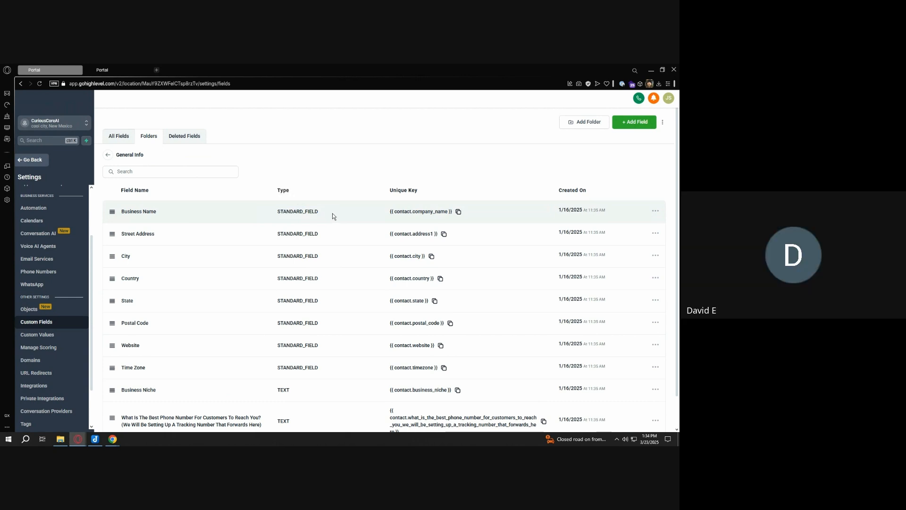
left_click(108, 155)
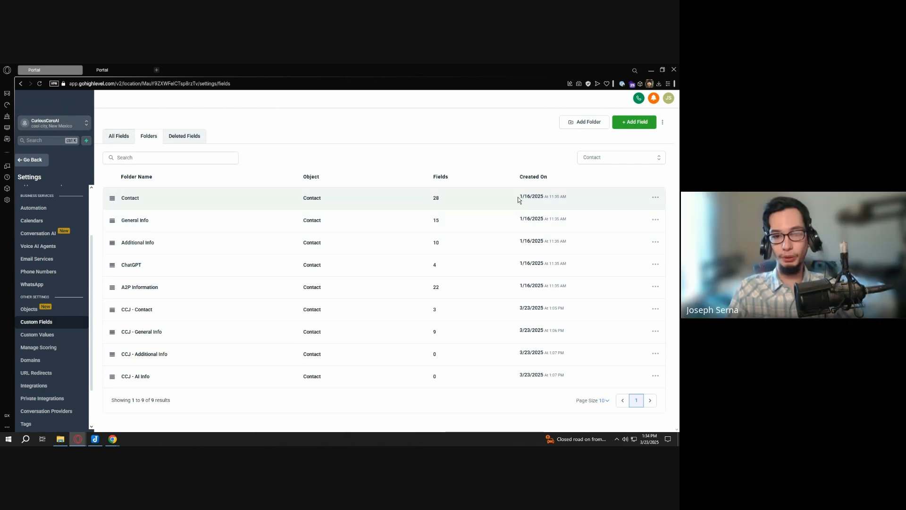
Check the "Contact" folder's creation date and object, and look over the fields in the "Additional Info" folder
left_click_drag(518, 199, 544, 196)
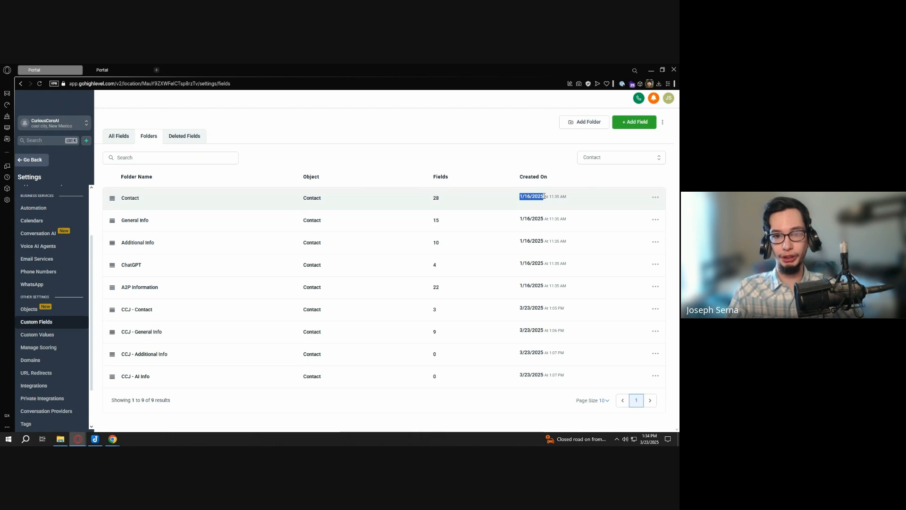
left_click(460, 155)
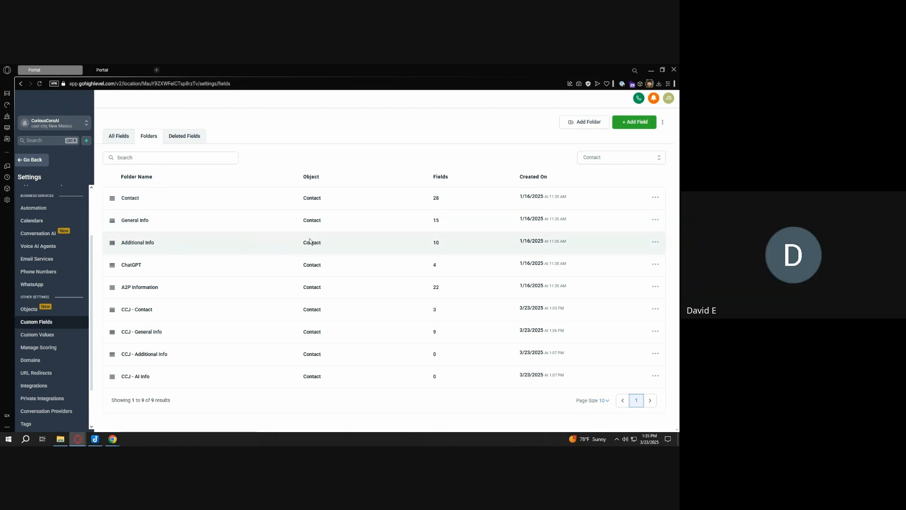
double_click(306, 197)
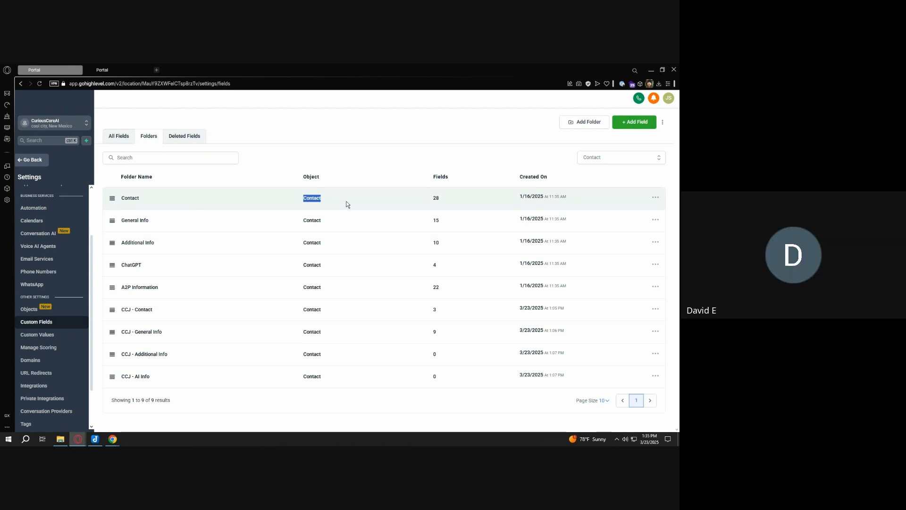
left_click(350, 179)
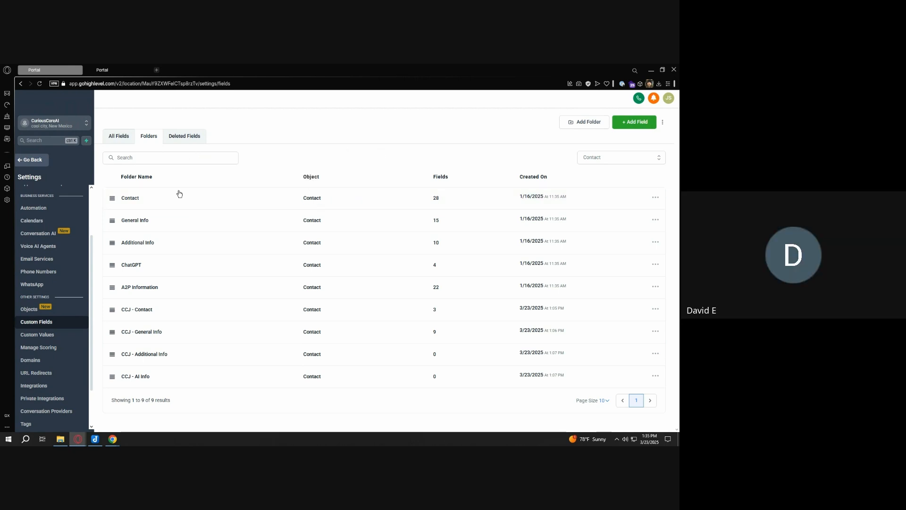
left_click(180, 239)
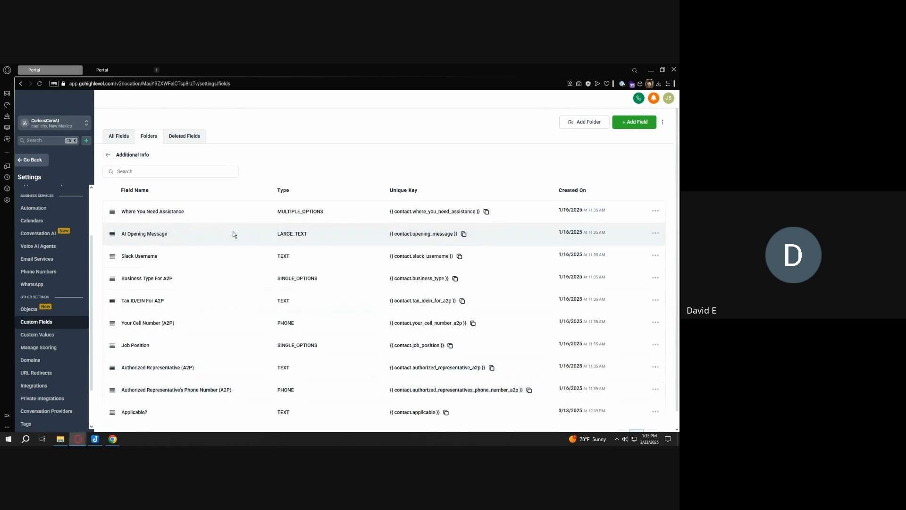
left_click(108, 154)
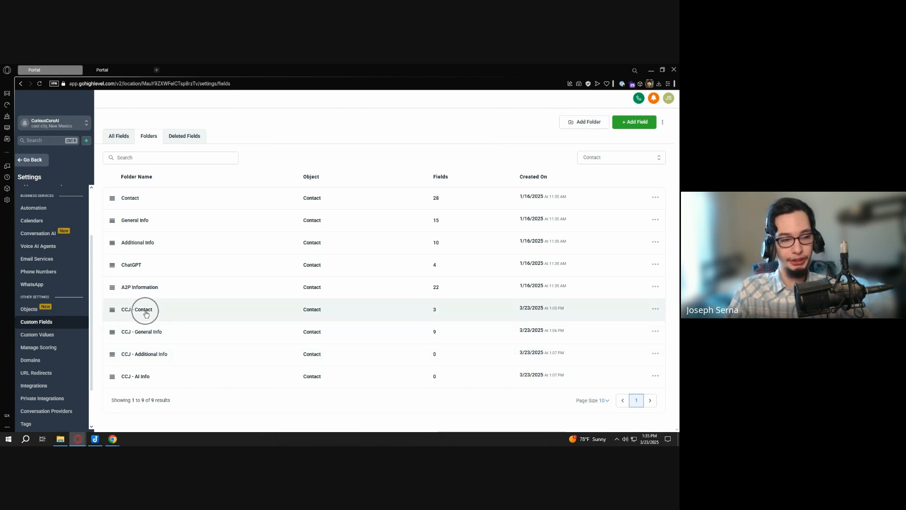
Go into the "CCJ - Additional Info" folder and check its contents
key("ctrl")
key("ctrl")
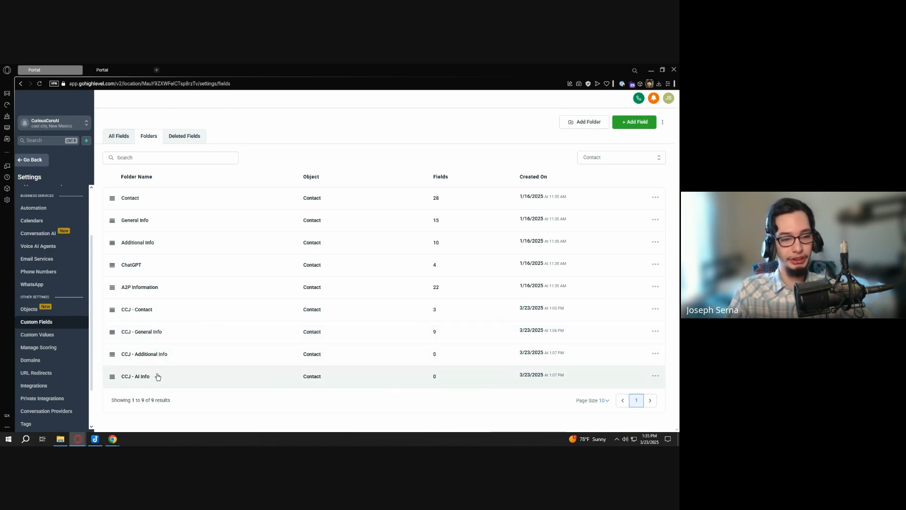
key("ctrl")
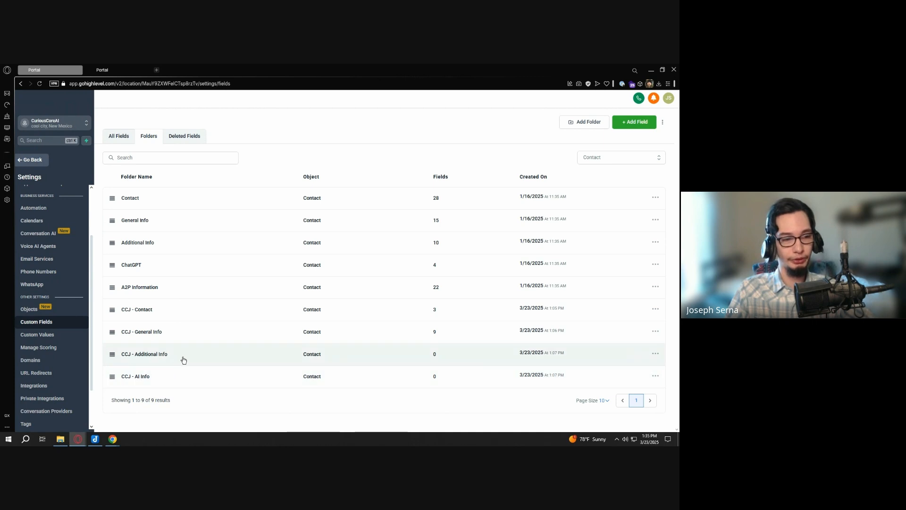
left_click(184, 360)
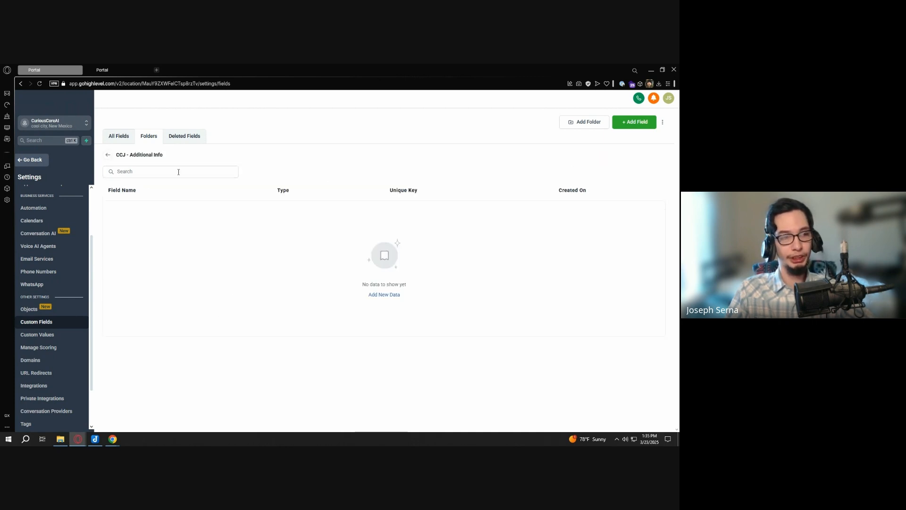
left_click_drag(163, 157, 130, 157)
left_click(291, 152)
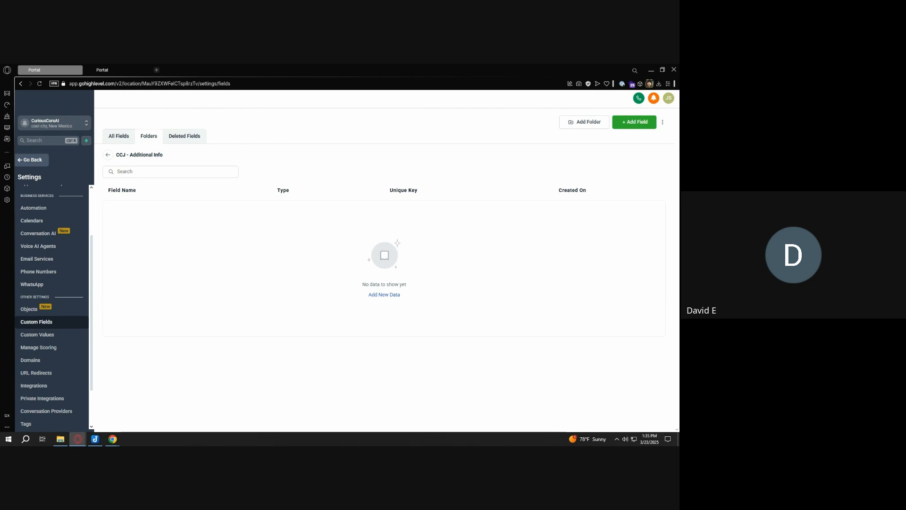
key("alt+Tab")
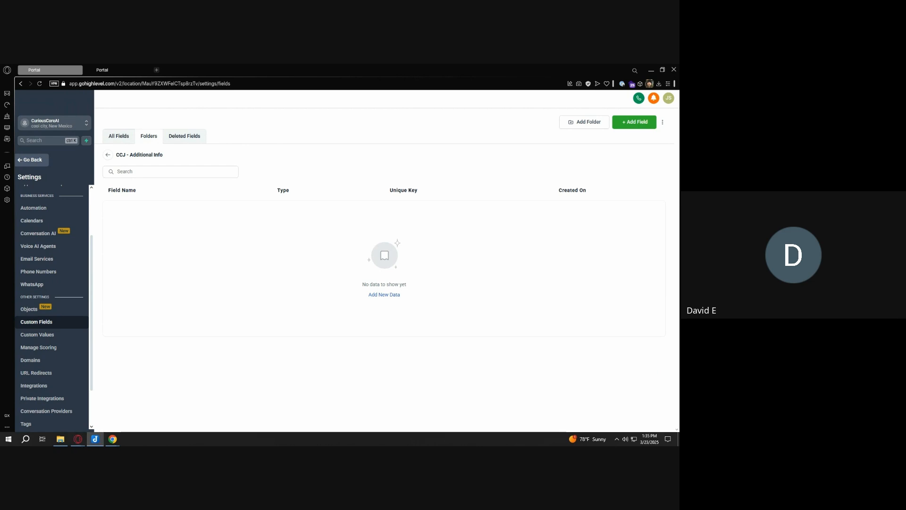
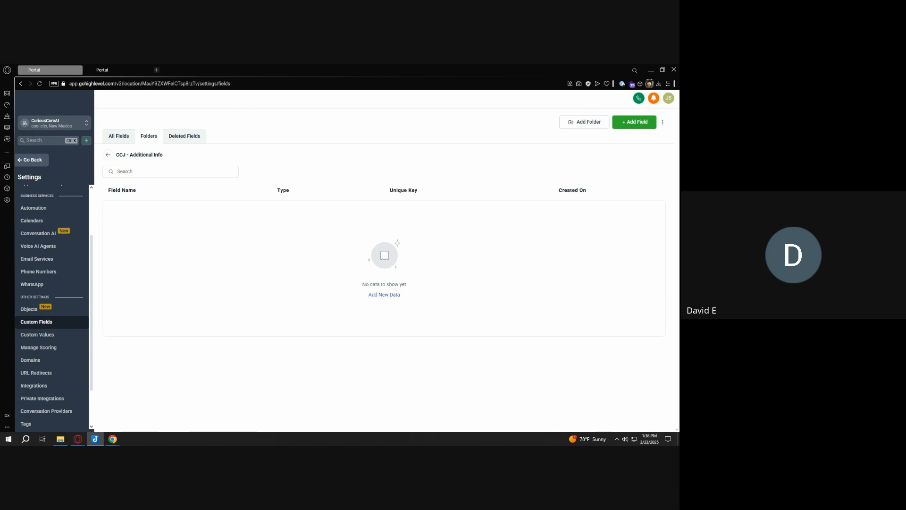
Review the contact record's General Info and Additional Info fields, from Business Name through Applicable?, as a model for the CCJ fields
left_click(113, 70)
scroll(223, 255, "down", 10)
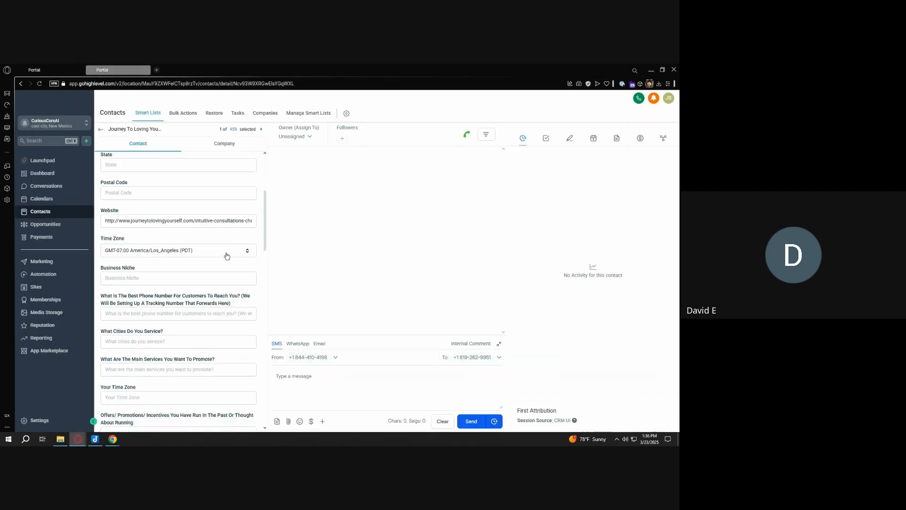
scroll(223, 257, "down", 4)
scroll(222, 257, "up", 1)
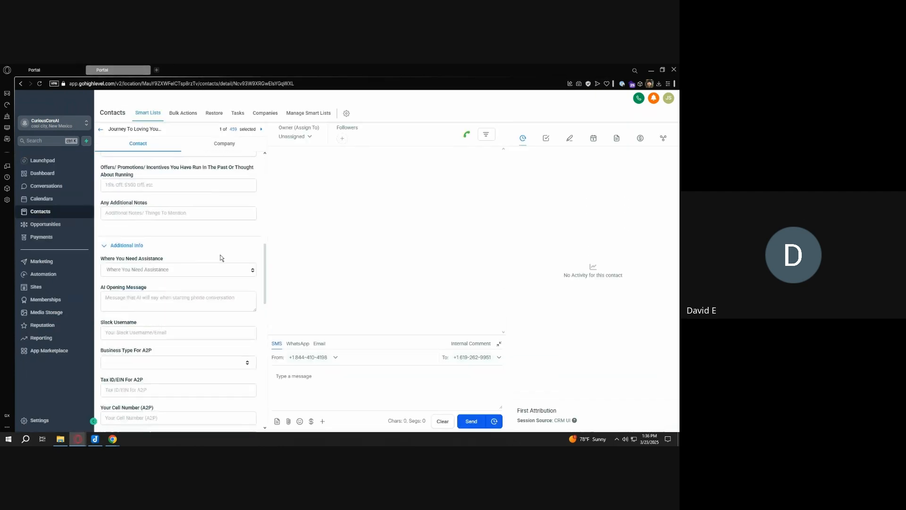
scroll(222, 257, "down", 1)
scroll(147, 248, "down", 5)
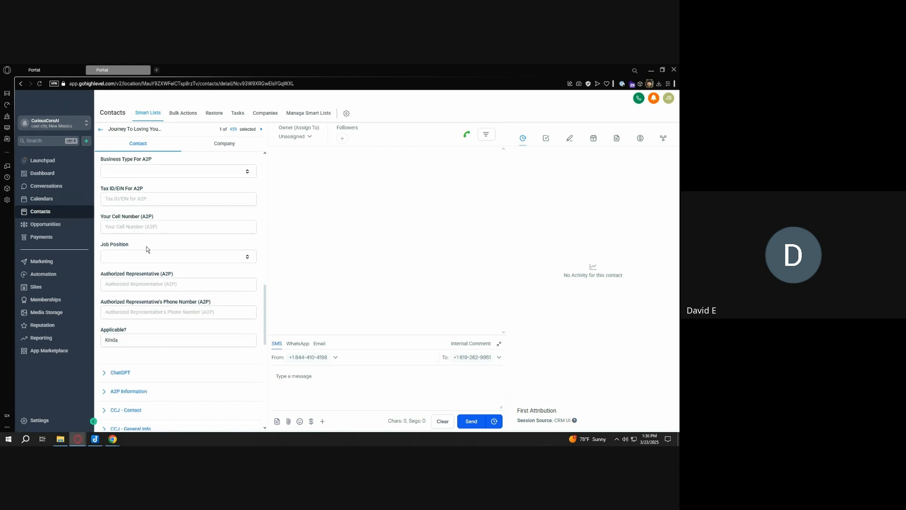
scroll(149, 250, "up", 5)
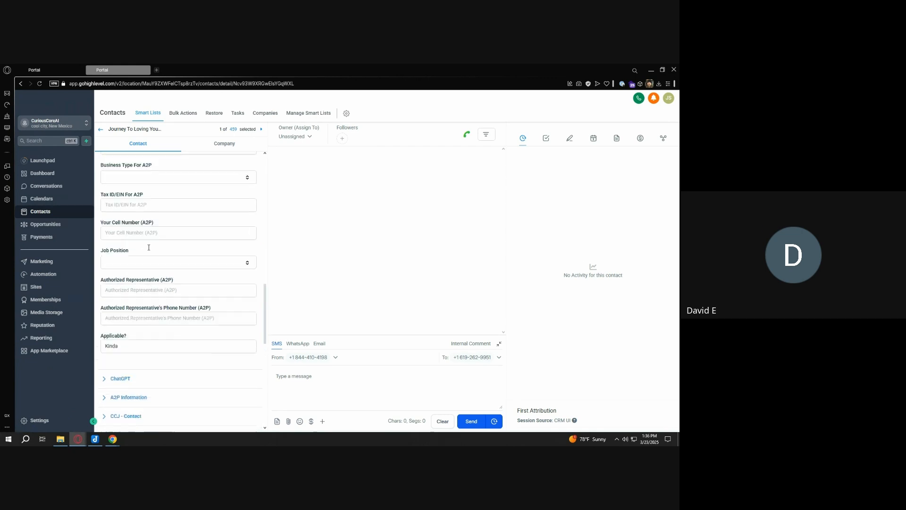
scroll(152, 247, "up", 6)
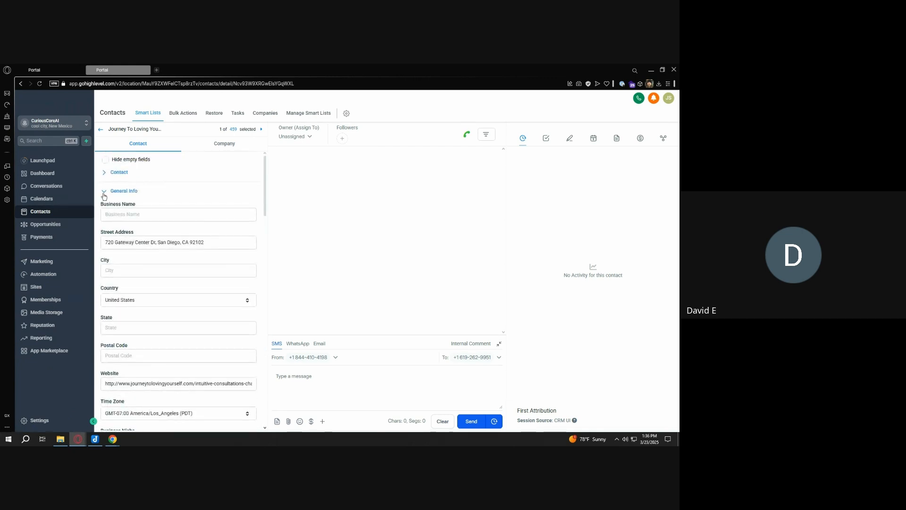
scroll(245, 228, "down", 6)
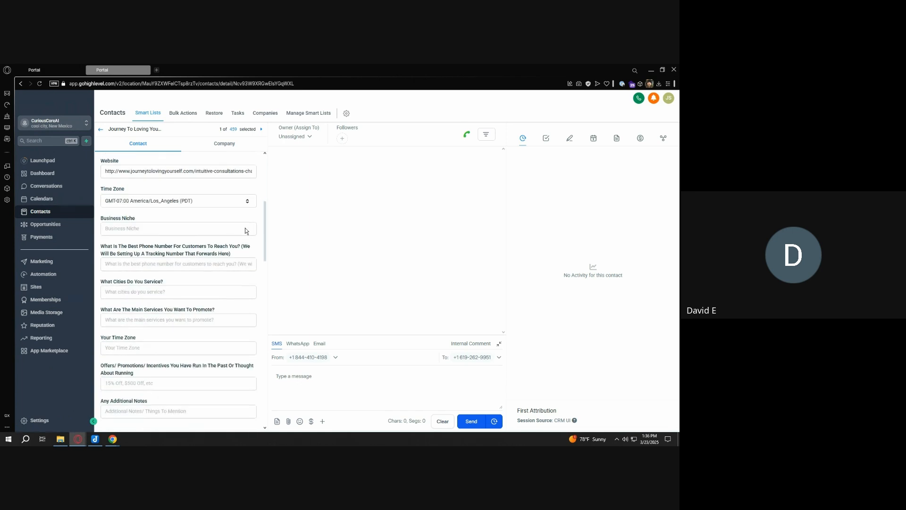
scroll(245, 228, "down", 5)
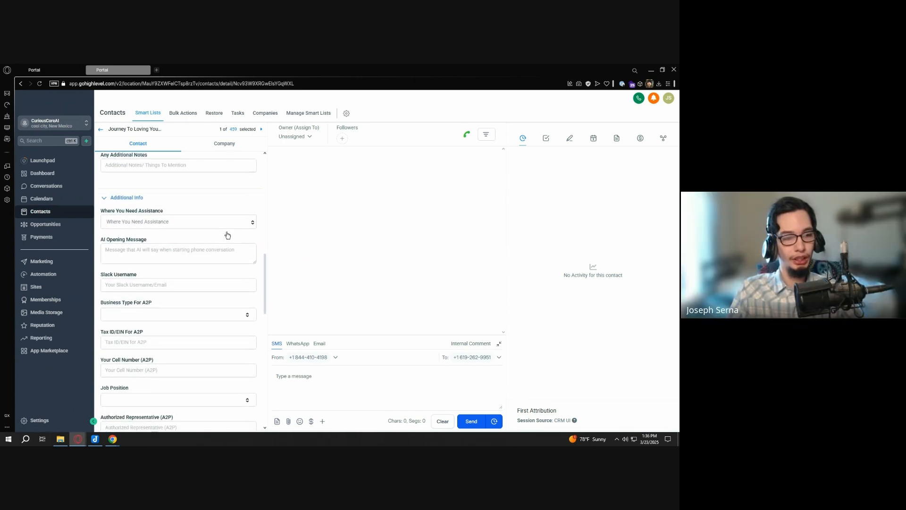
scroll(223, 236, "down", 4)
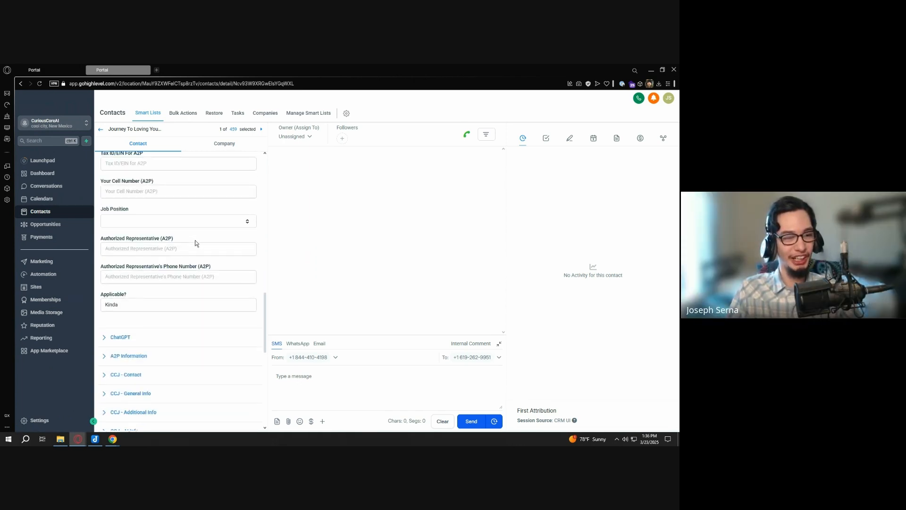
scroll(202, 233, "up", 3)
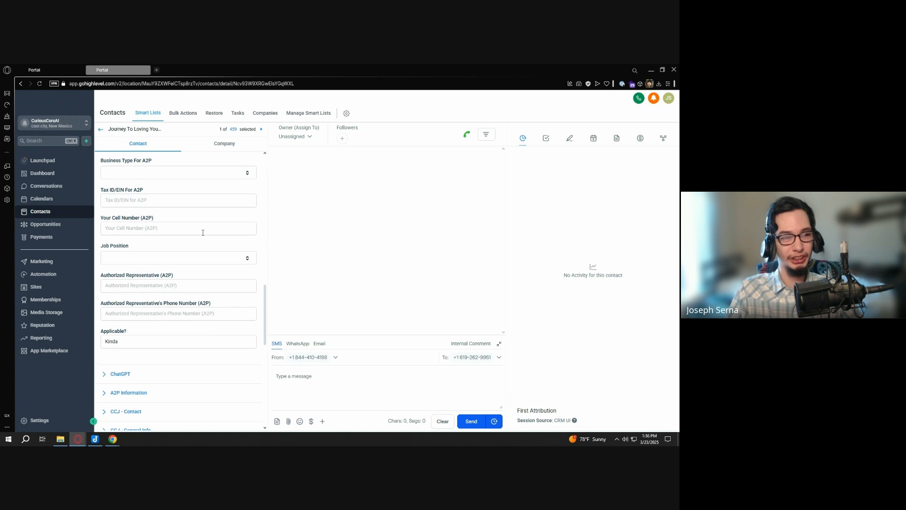
scroll(202, 233, "up", 3)
scroll(203, 232, "down", 3)
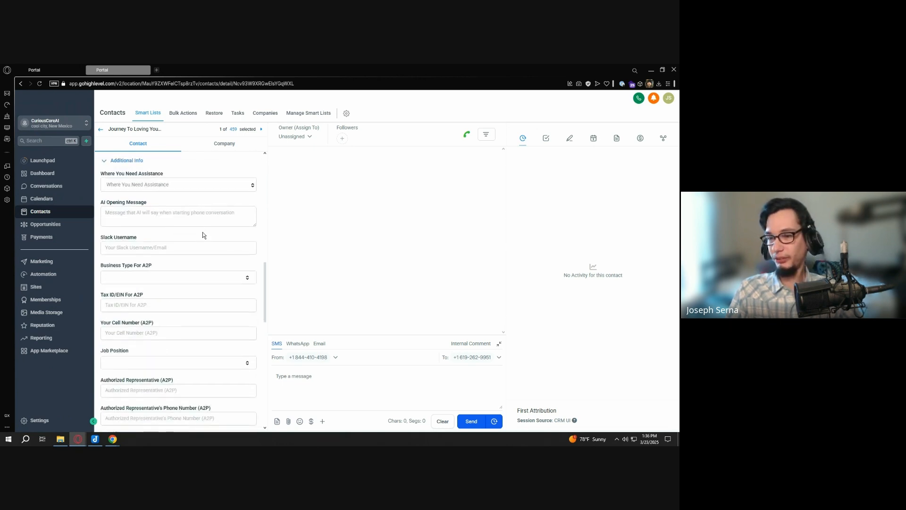
scroll(216, 241, "down", 3)
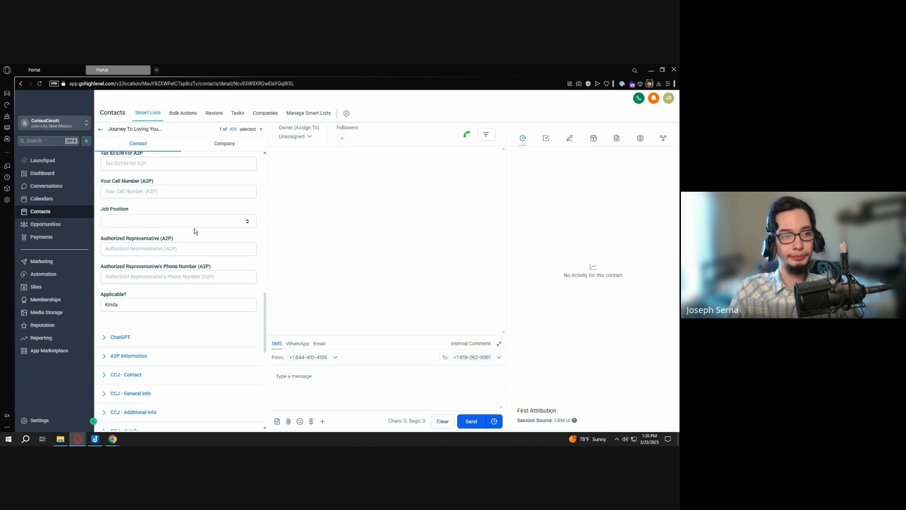
scroll(208, 233, "up", 5)
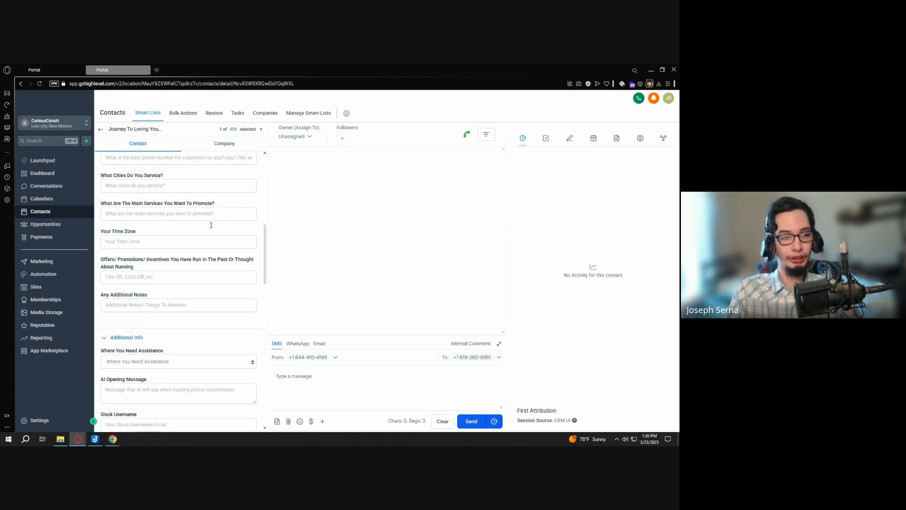
scroll(199, 244, "down", 1)
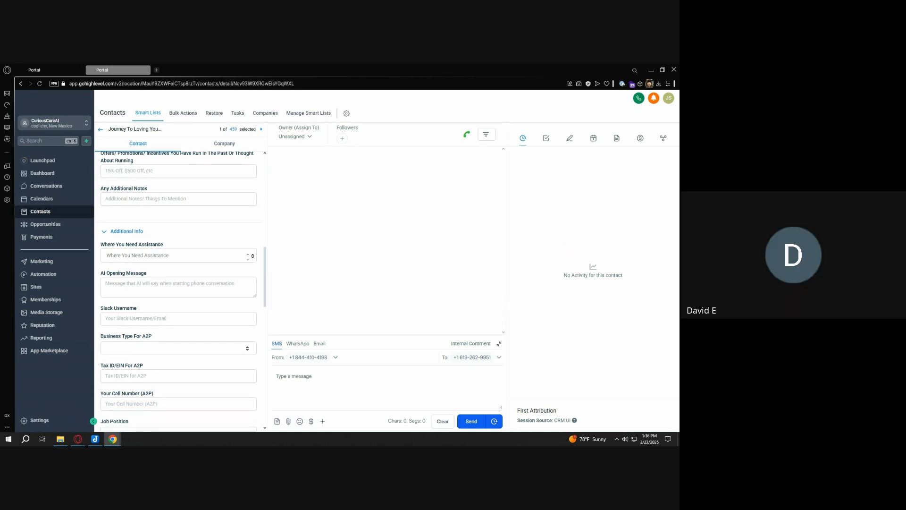
scroll(236, 267, "down", 3)
scroll(243, 269, "down", 1)
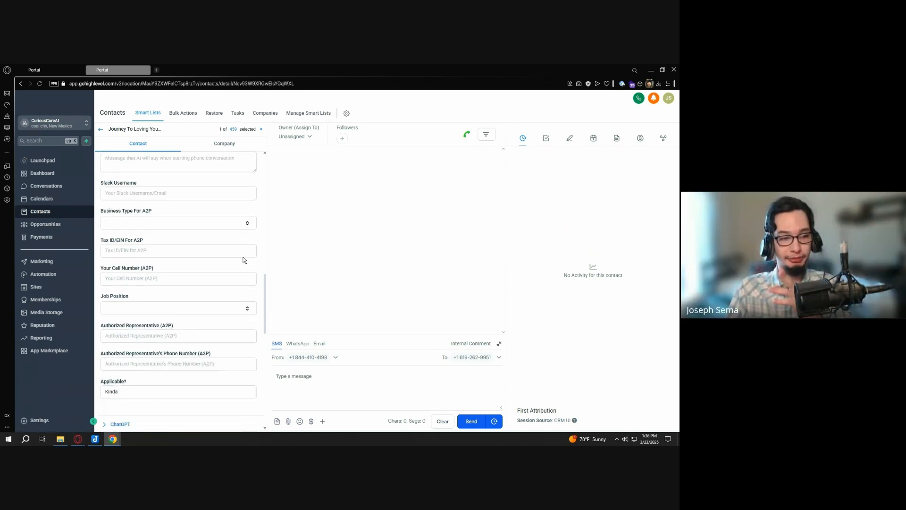
Highlight the contact record's "Applicable?" label and reopen the "Maps-Leads Simplified March--GOOD-SHEET" spreadsheet in Google Sheets
left_click_drag(132, 363, 100, 366)
left_click(132, 368)
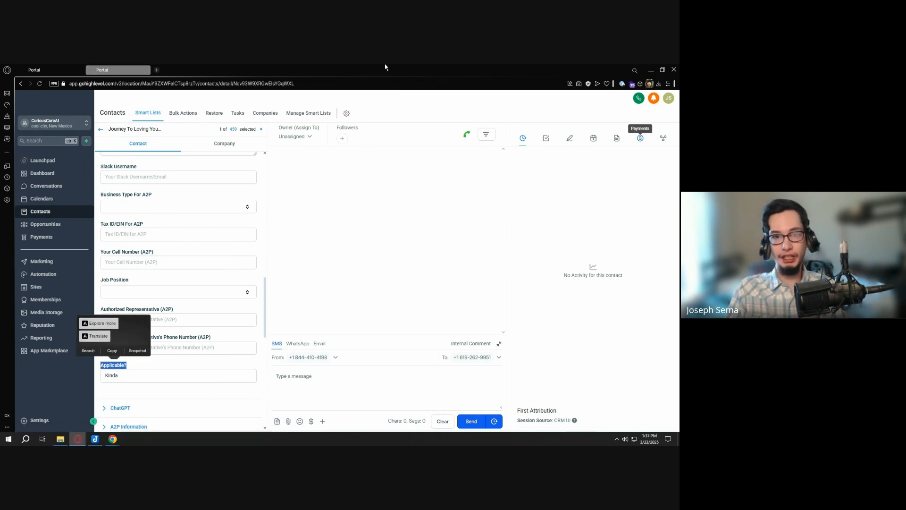
left_click(157, 70)
key("ctrl+w")
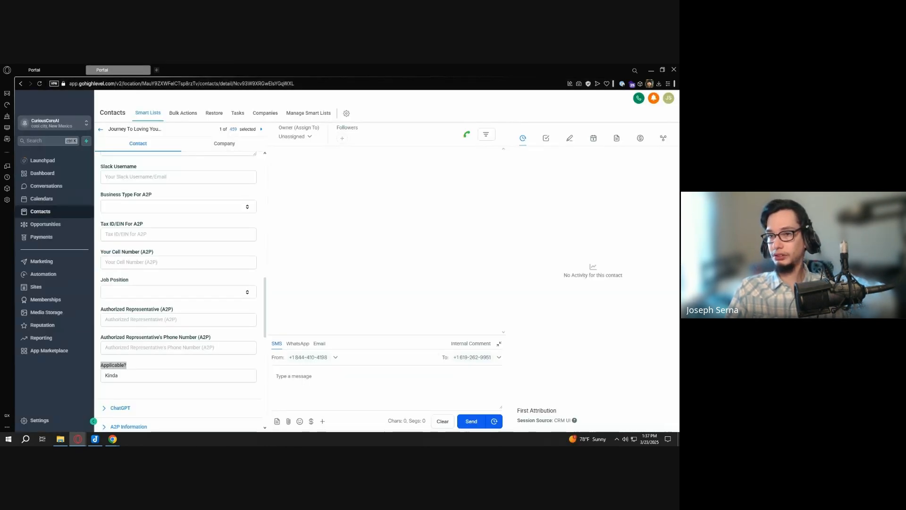
key("ctrl+shift+t")
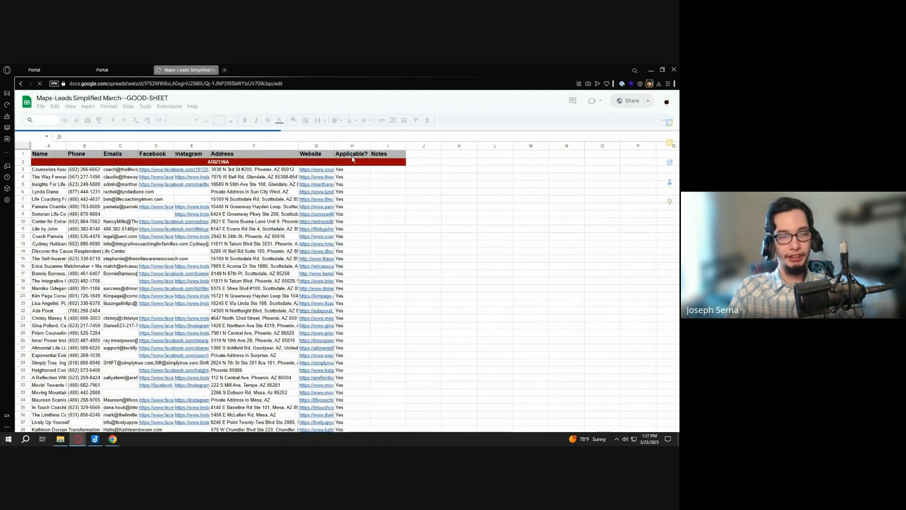
Examine the "Applicable?" column entries of the Arizona leads down to the start of the Utah section
left_click(353, 152)
left_click_drag(349, 169, 355, 369)
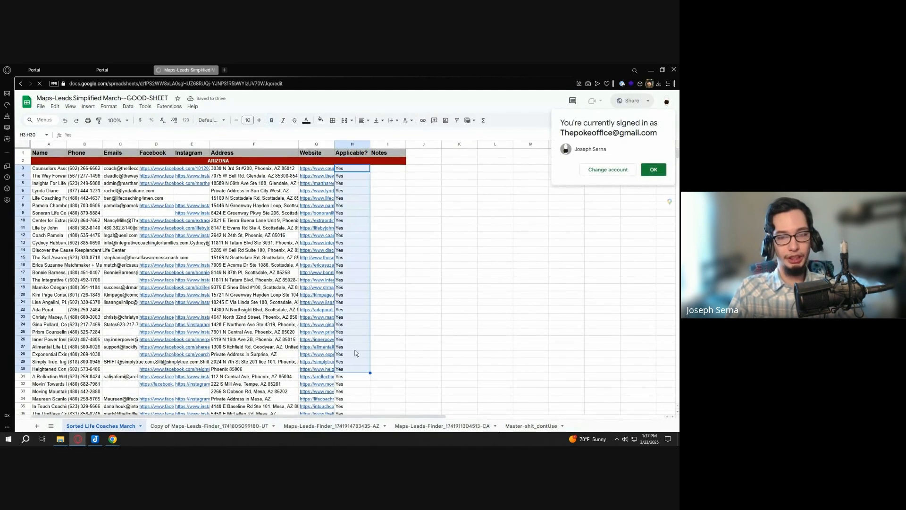
left_click(421, 264)
scroll(388, 179, "down", 2)
scroll(378, 184, "down", 10)
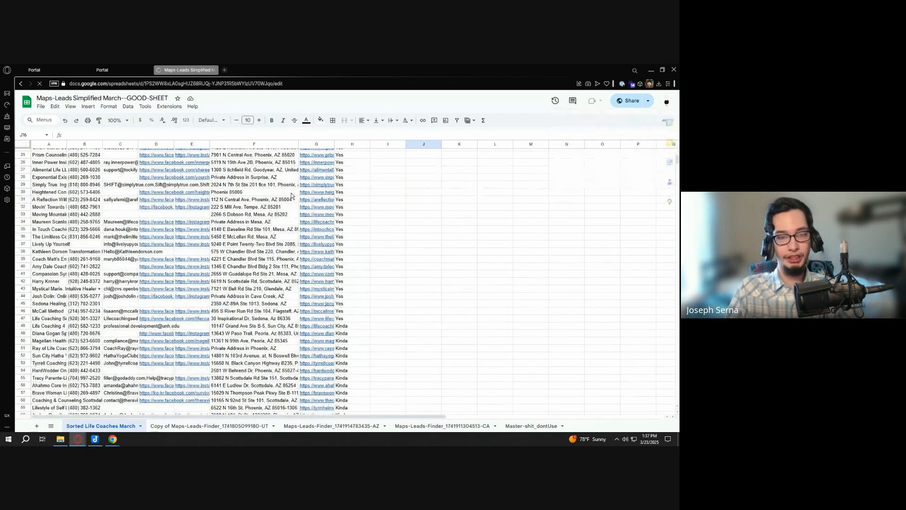
scroll(358, 189, "up", 15)
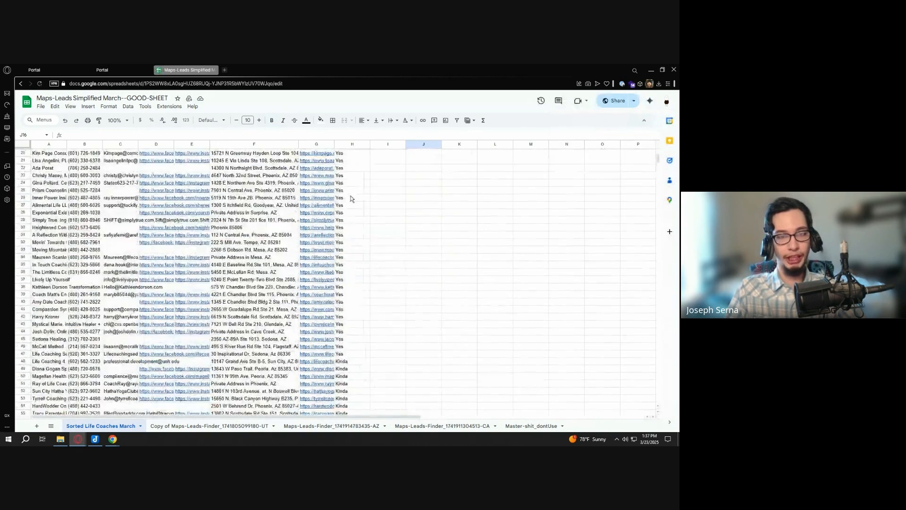
left_click_drag(352, 164, 357, 200)
left_click_drag(360, 167, 371, 387)
scroll(370, 387, "down", 3)
scroll(371, 391, "down", 3)
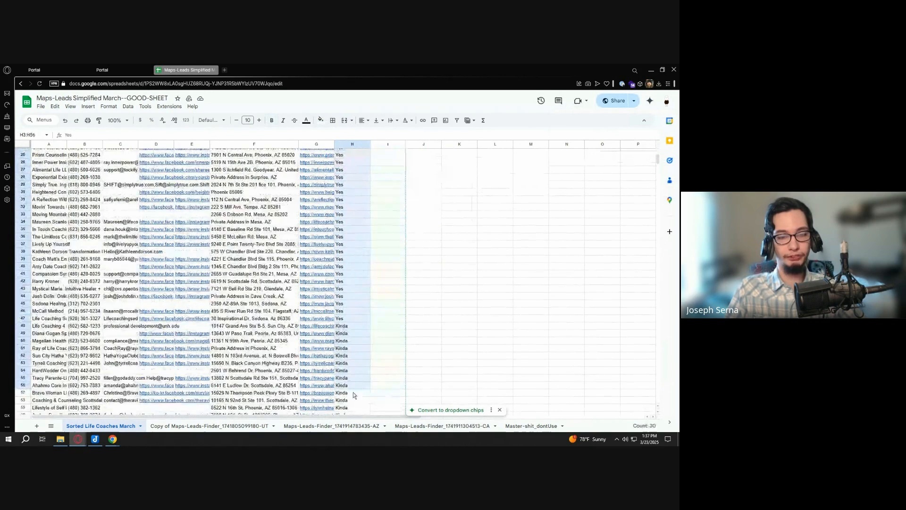
left_click(358, 329)
scroll(358, 327, "down", 5)
scroll(358, 335, "down", 5)
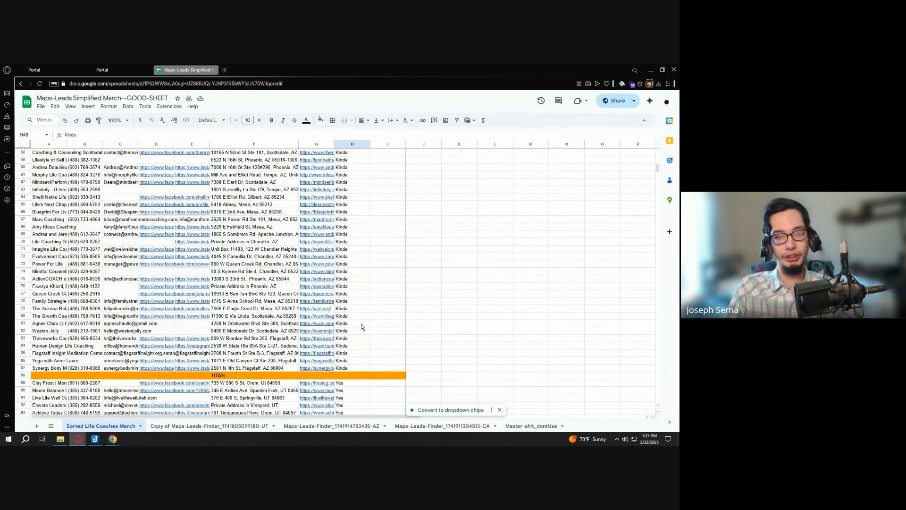
scroll(361, 326, "up", 19)
left_click_drag(361, 171, 356, 296)
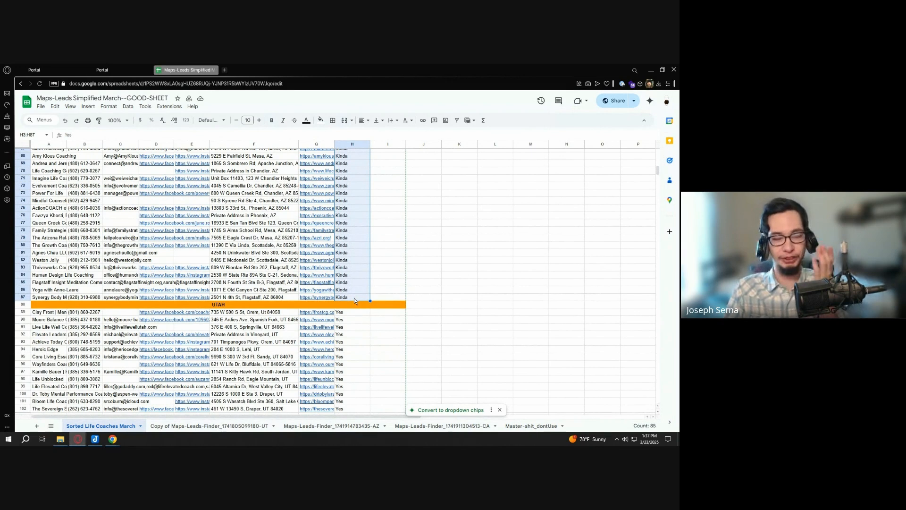
scroll(363, 299, "up", 15)
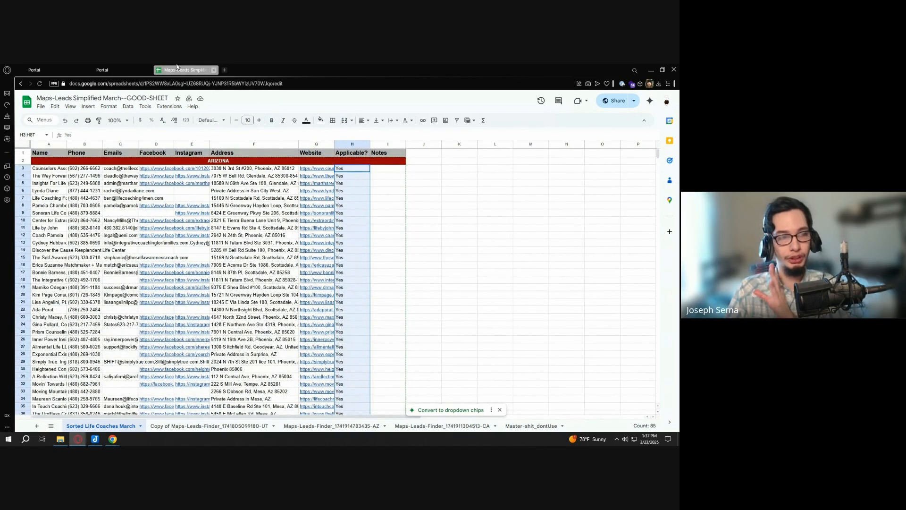
Back in the portal's "CCJ - Additional Info" folder, start a new Single Line custom field named "CCJ - Applicable?"
left_click(89, 69)
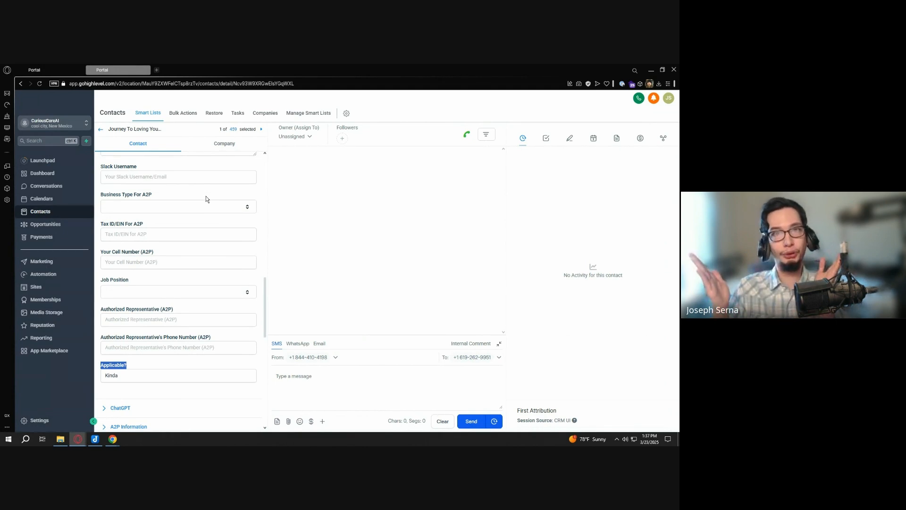
scroll(250, 222, "up", 15)
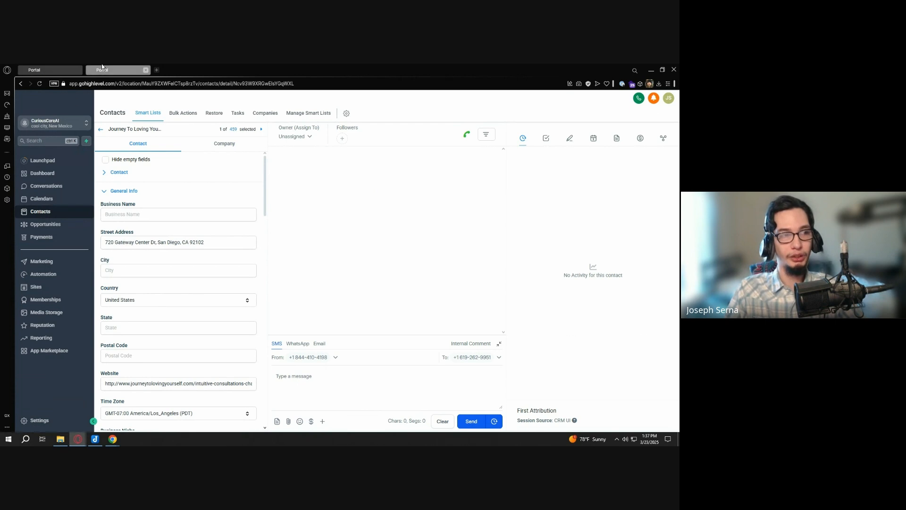
left_click(50, 70)
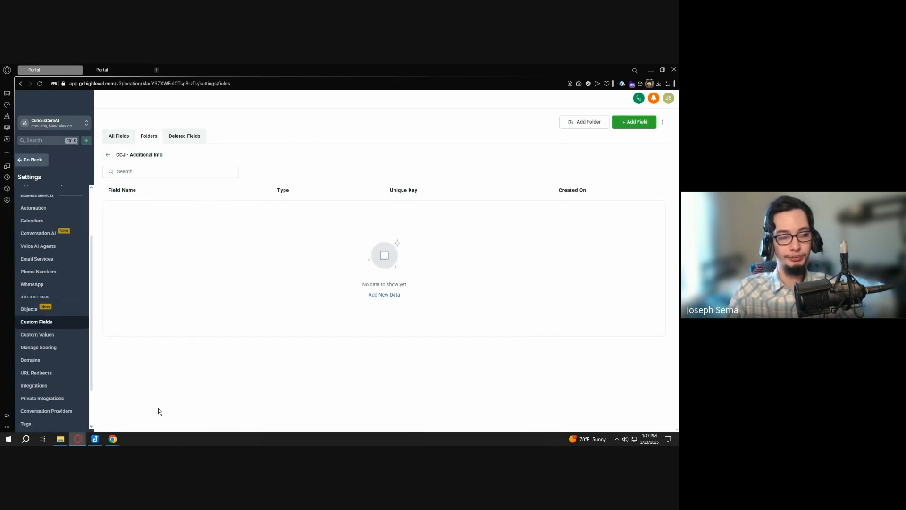
left_click(637, 122)
left_click(161, 207)
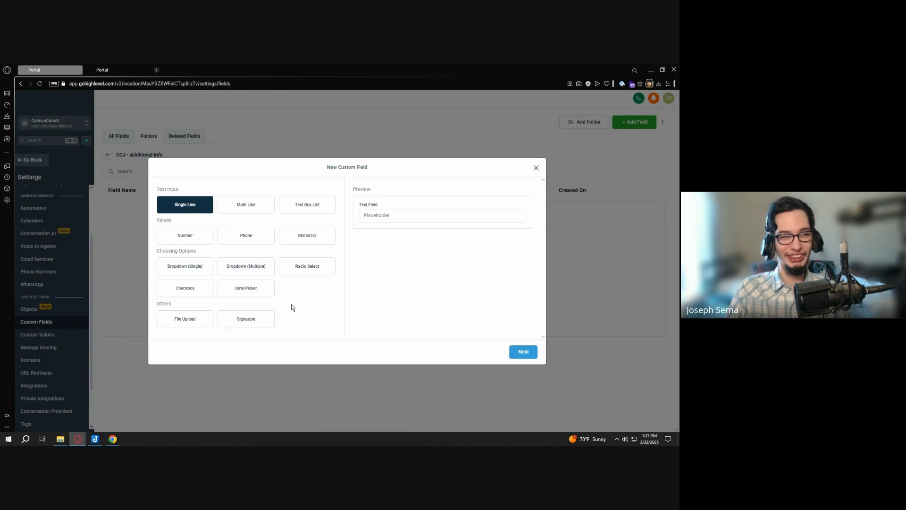
left_click(528, 351)
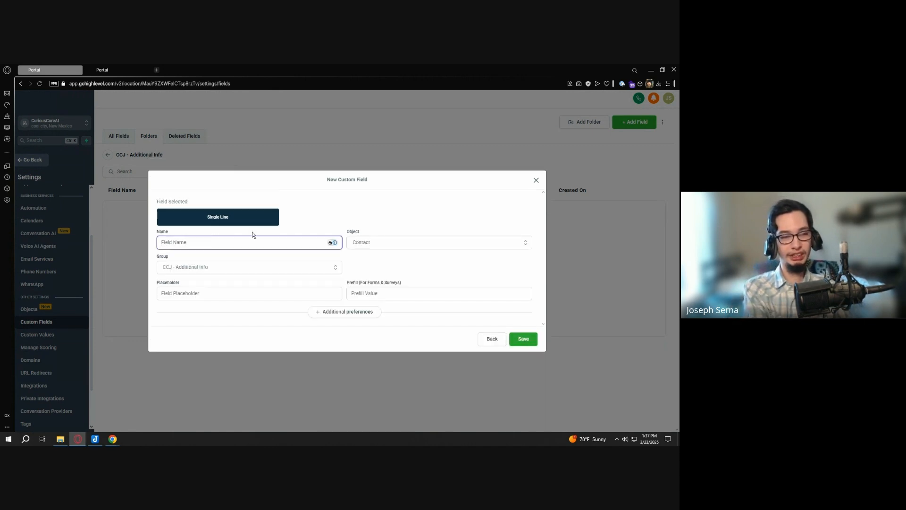
type("CCJ - Applica")
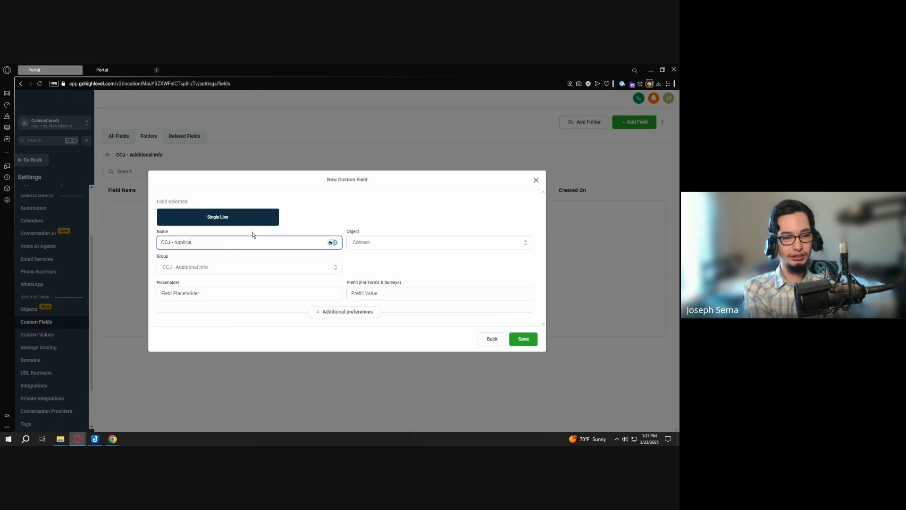
type("ble?")
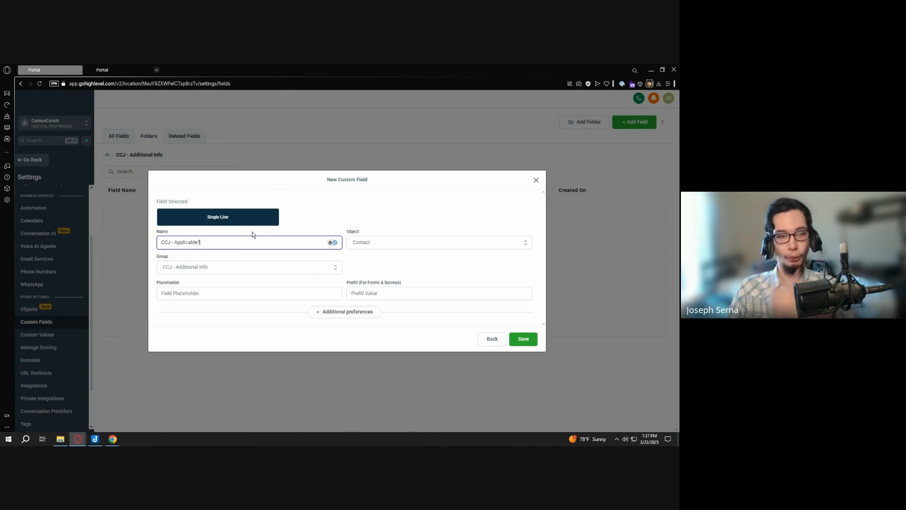
Try "CCJ - Qualify?" as the new field's name and undo the change
key("ctrl+shift+Left")
key("ctrl+shift+Left")
type("Qu")
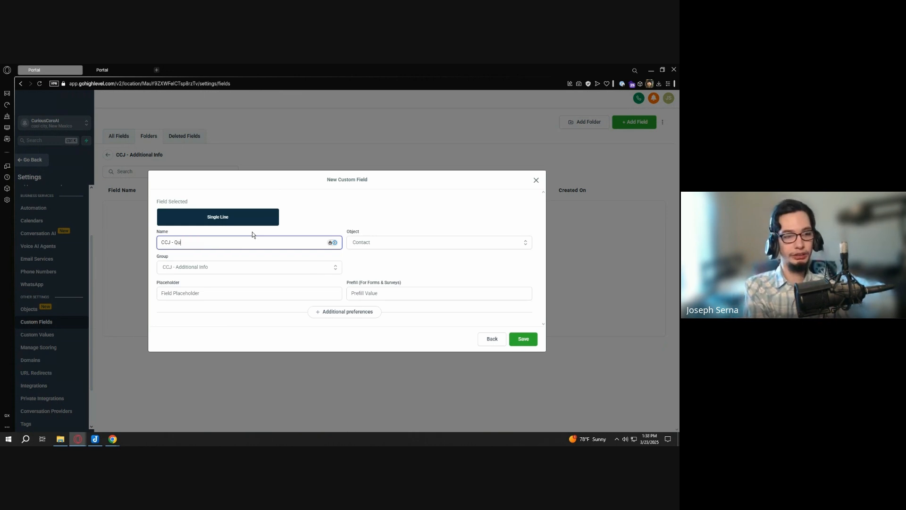
type("alify?")
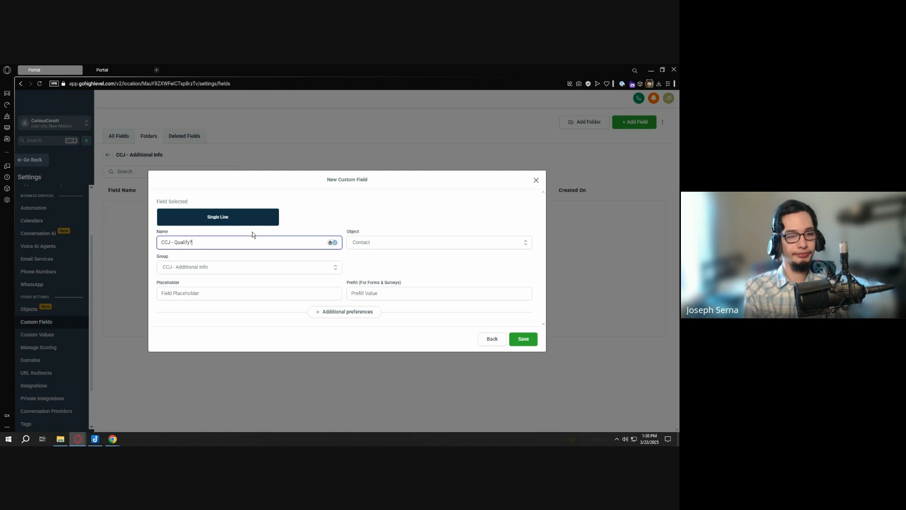
key("ctrl+z")
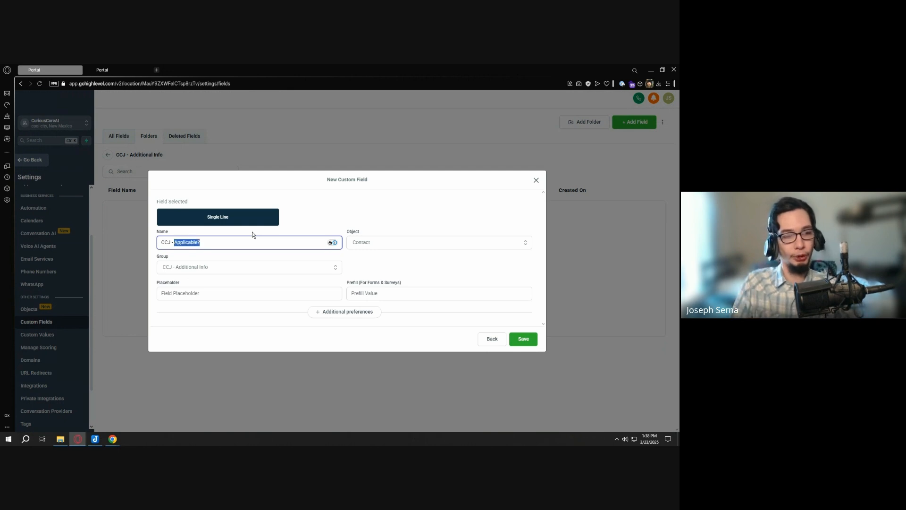
Save the single-line contact field "CCJ - Applicable?" in the CCJ - Additional Info group and return to the folder list
left_click(337, 190)
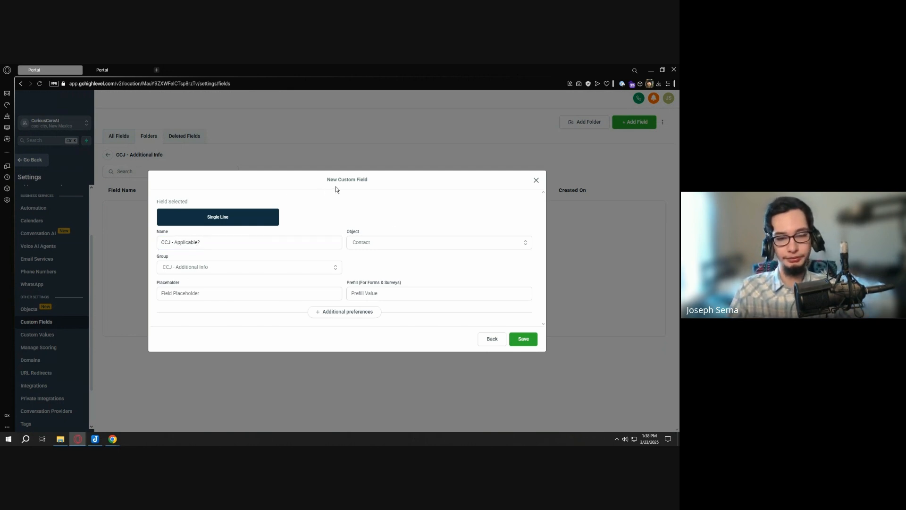
left_click(525, 339)
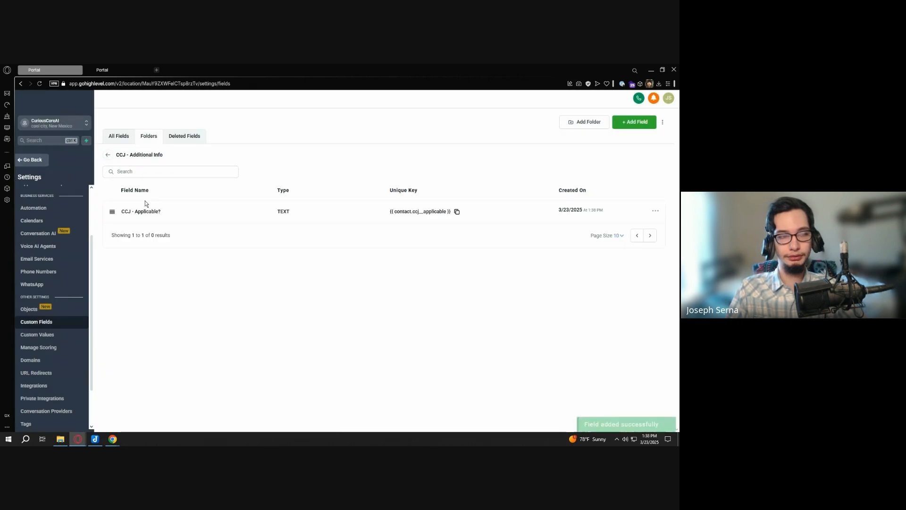
left_click(108, 155)
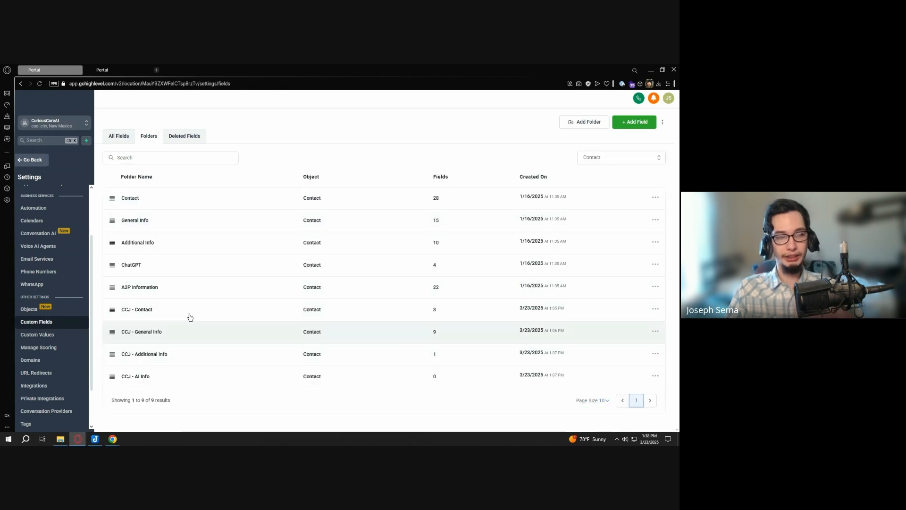
Create a single-line custom field named "CCJ - GPT Assistant Response" in the CCJ - AI Info folder
left_click(156, 379)
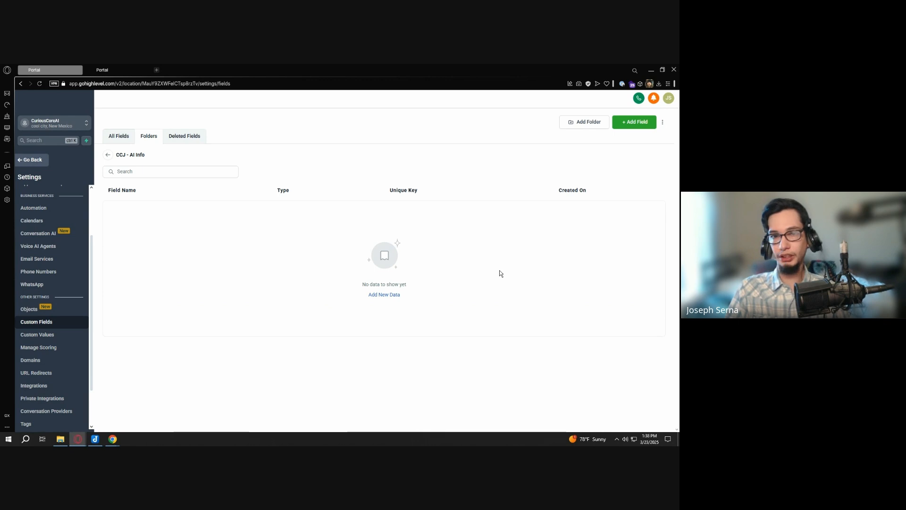
left_click(628, 123)
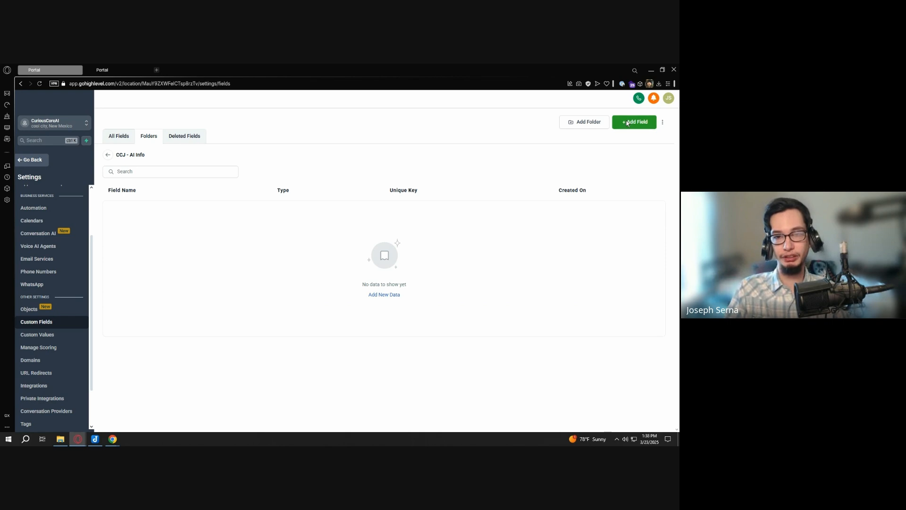
left_click(184, 207)
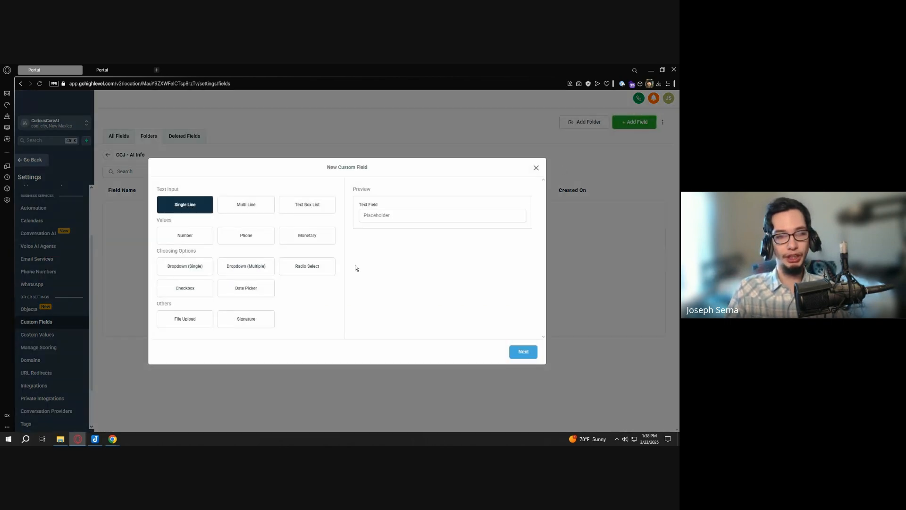
left_click(522, 352)
left_click(256, 242)
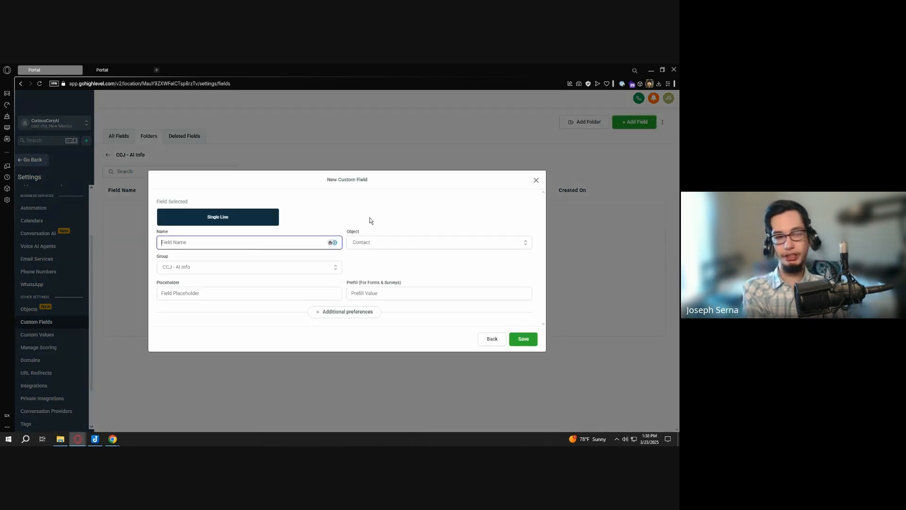
type("CCJ - GPT Assis")
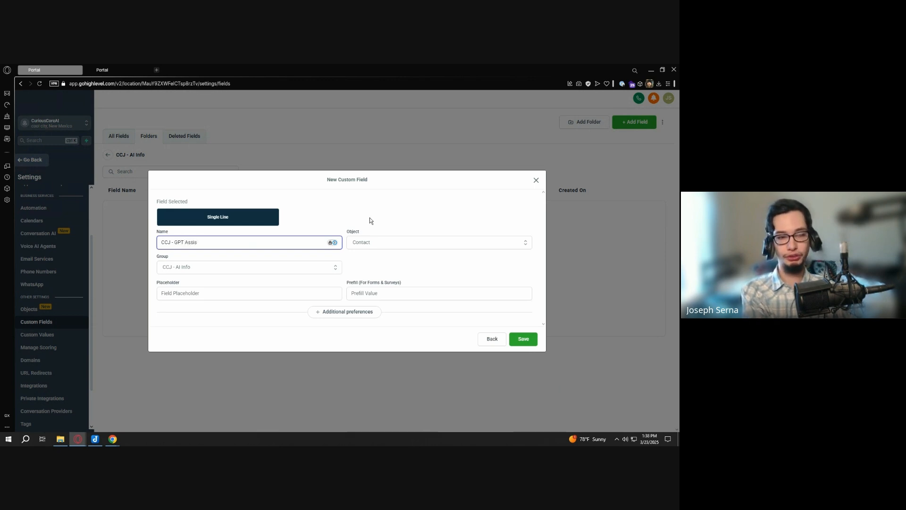
type("tant Response")
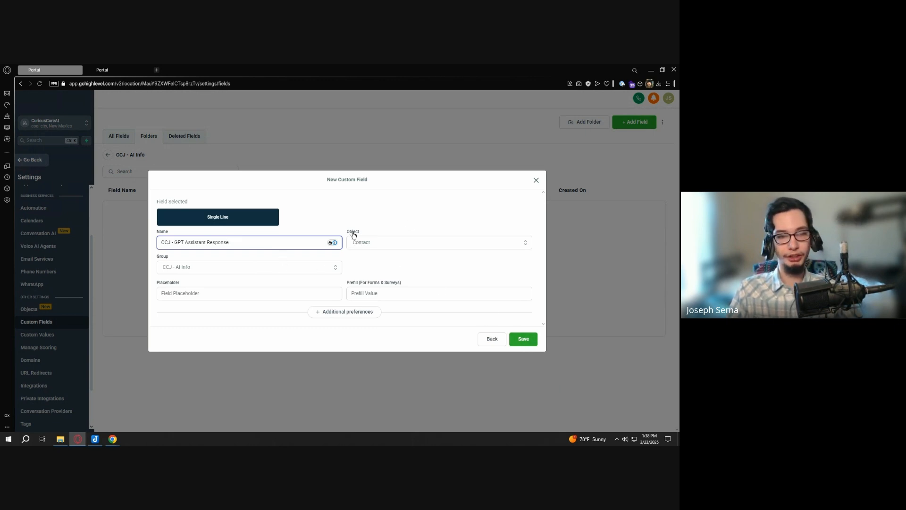
left_click(523, 345)
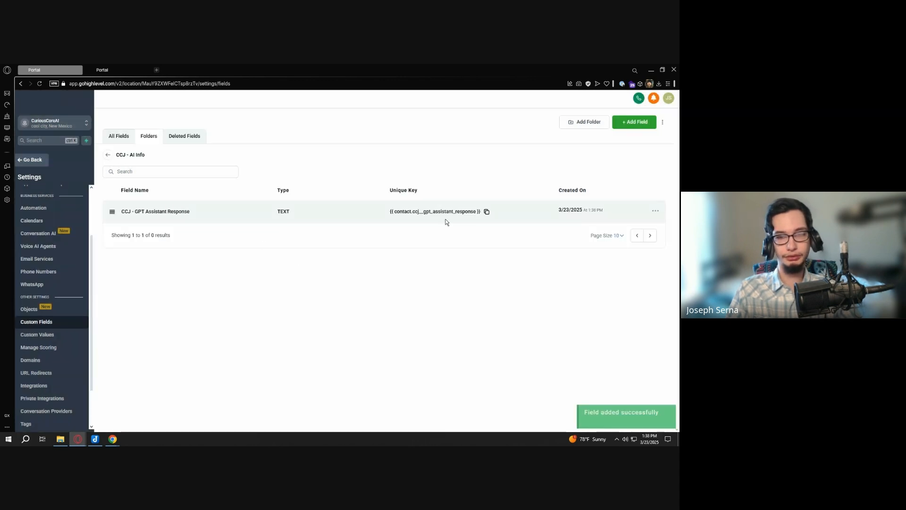
Add another single-line custom field named "CCJ - AI Opening Response" to the CCJ - AI Info folder
left_click(636, 124)
left_click(203, 202)
left_click(523, 352)
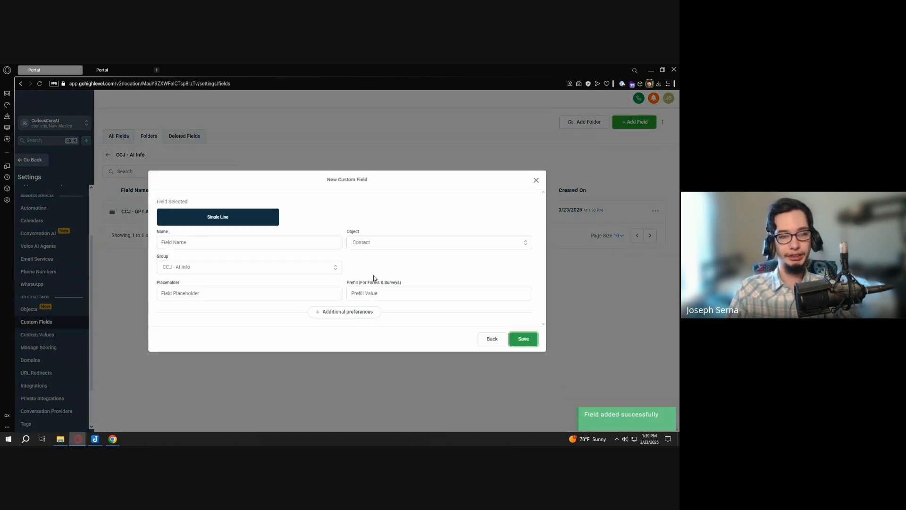
left_click(256, 241)
type("AI")
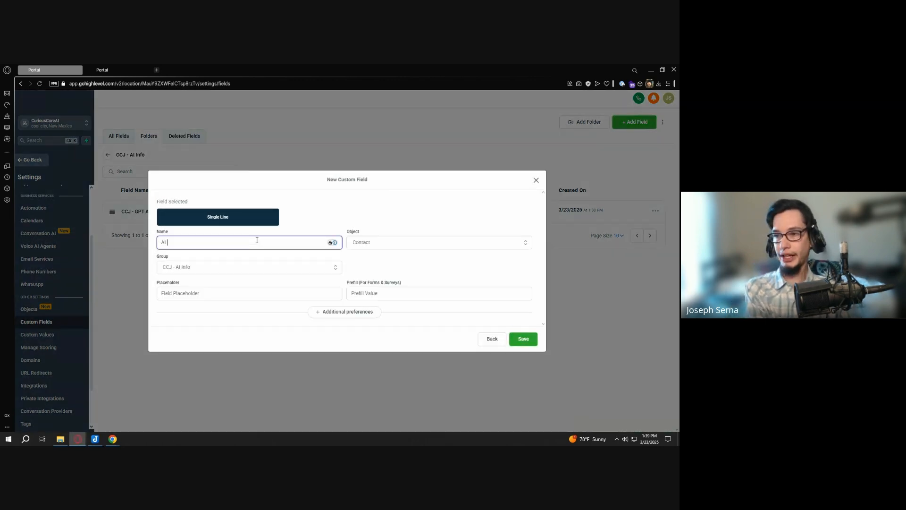
type(" Op")
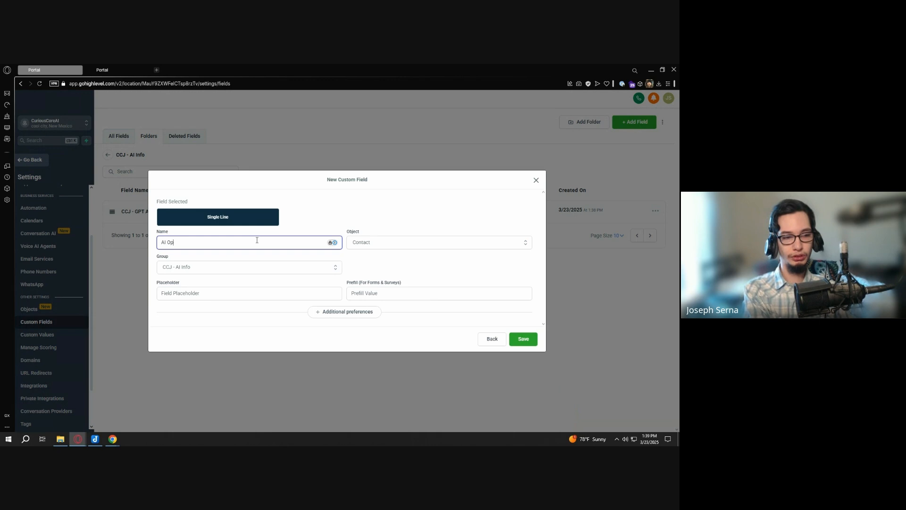
type("ening Response")
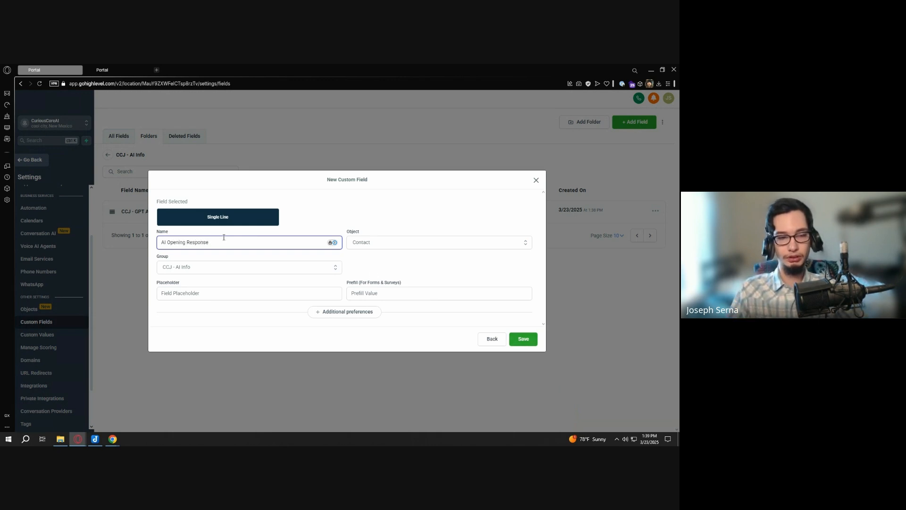
key("Home")
type("CCJ -")
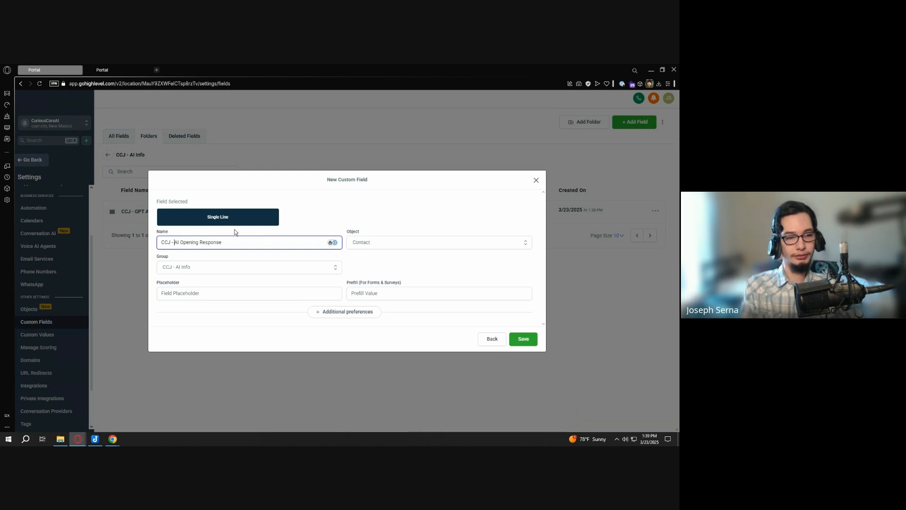
left_click(516, 335)
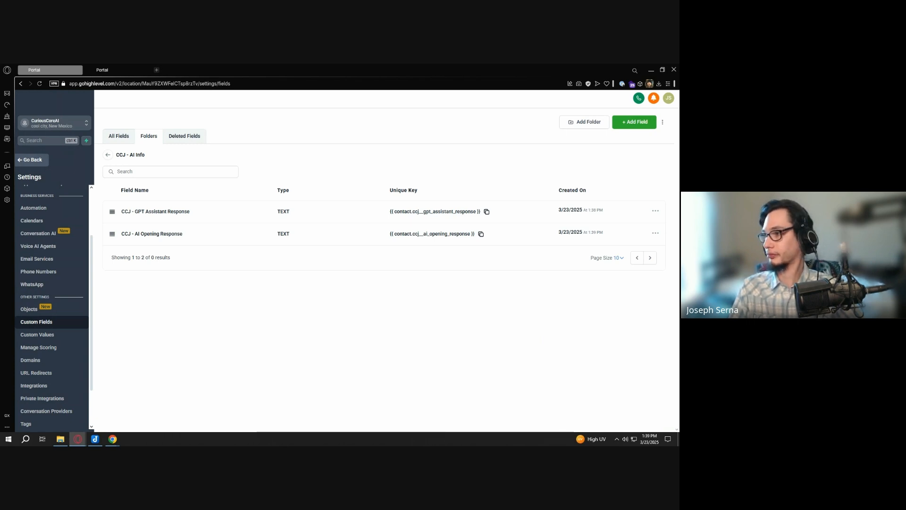
key("alt+Tab")
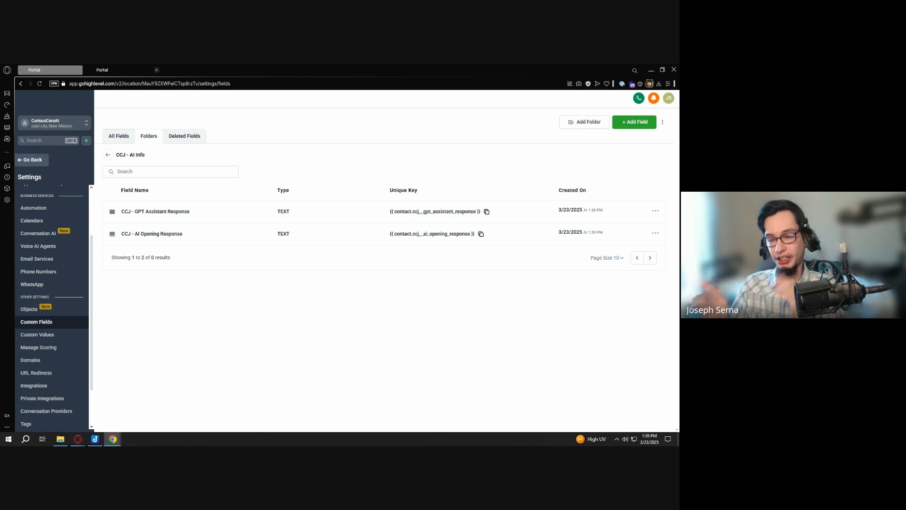
left_click(472, 288)
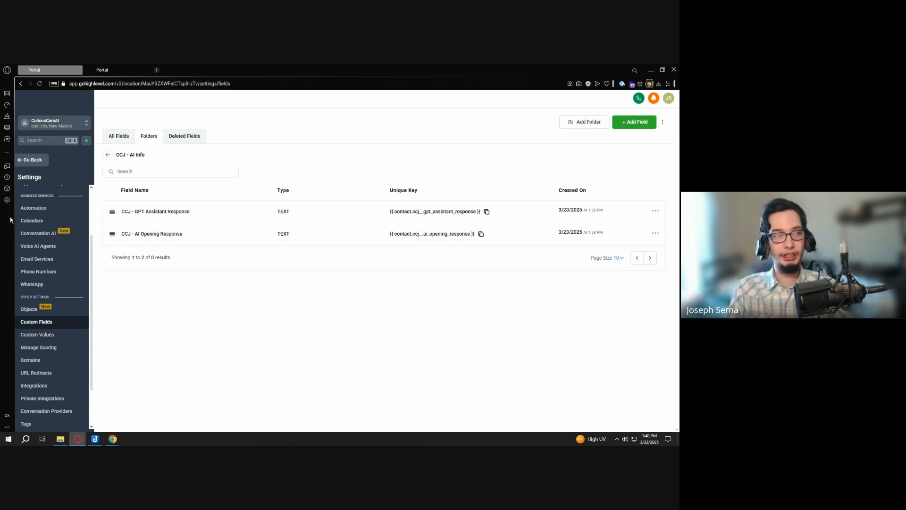
left_click(118, 70)
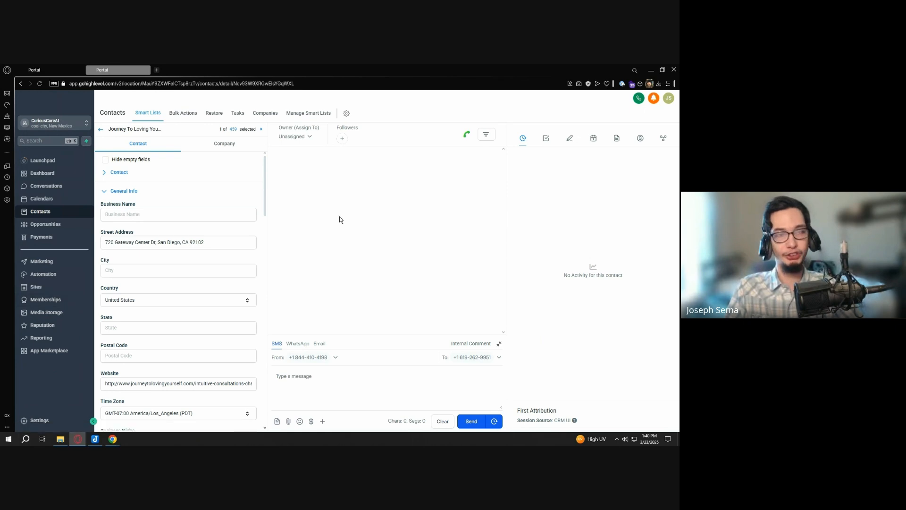
left_click(50, 70)
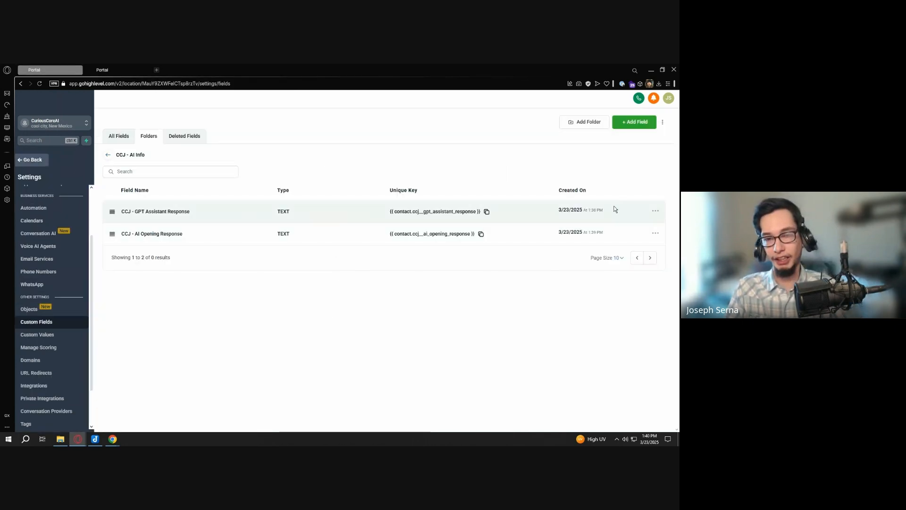
left_click(113, 69)
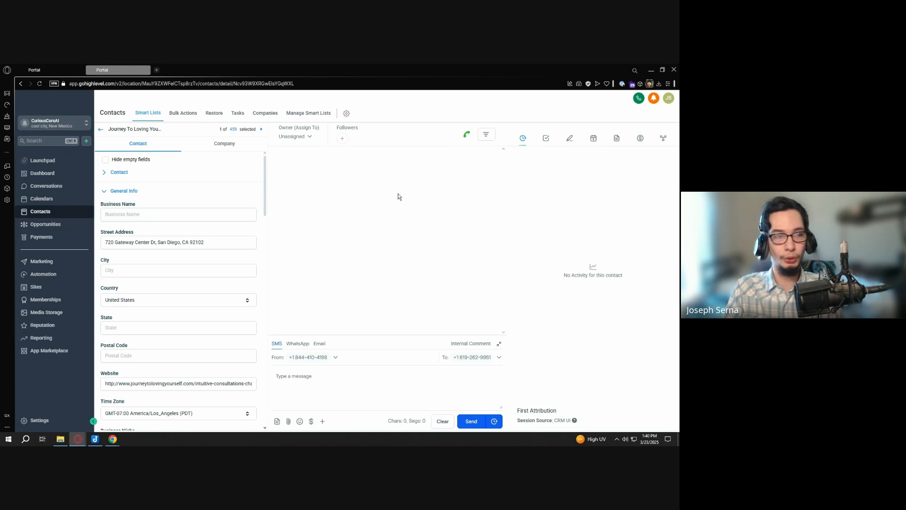
left_click(50, 69)
left_click(92, 69)
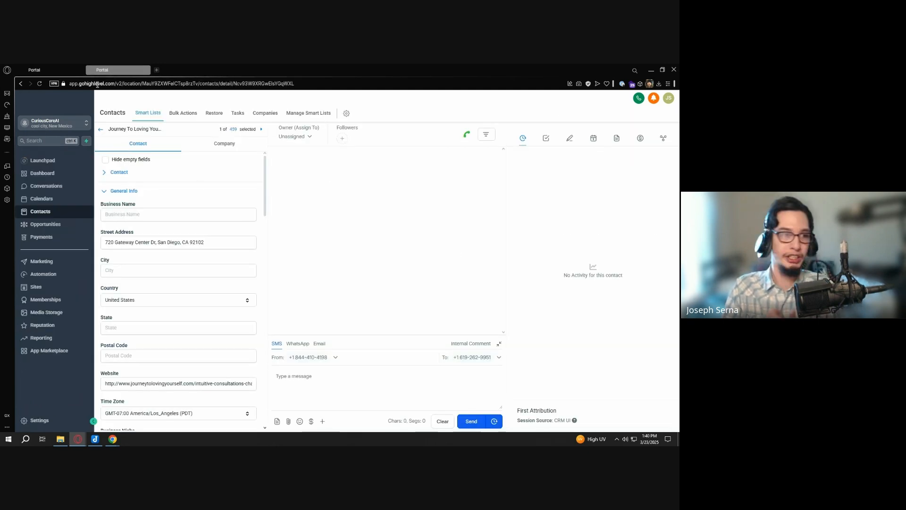
left_click(79, 70)
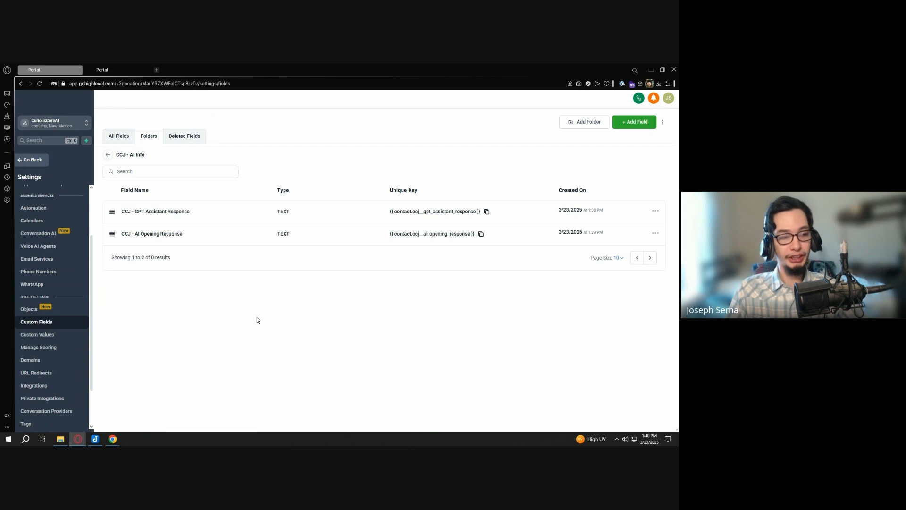
Open the Tags page in the account settings
left_click(56, 321)
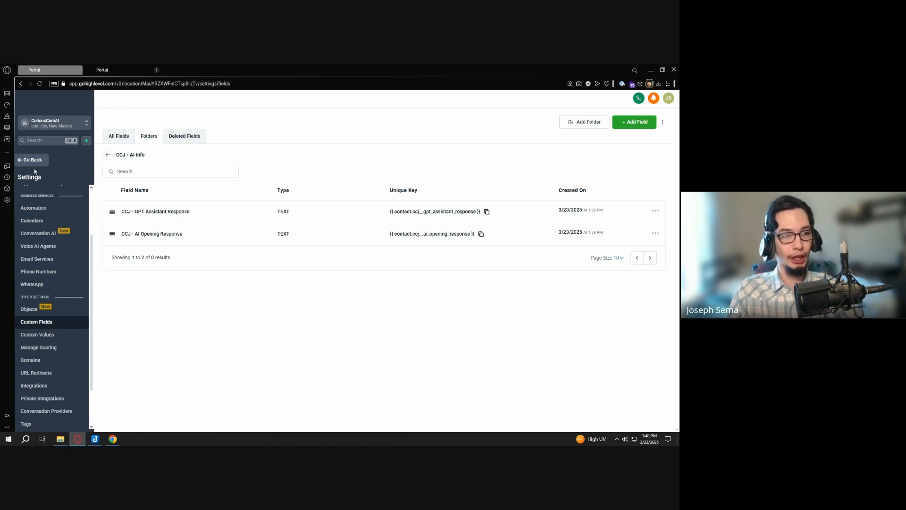
left_click_drag(35, 177, 23, 178)
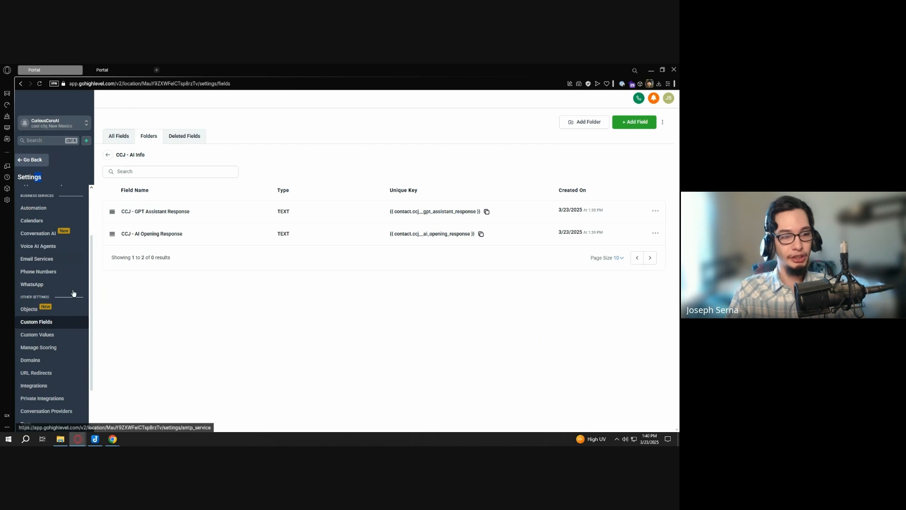
scroll(71, 327, "down", 1)
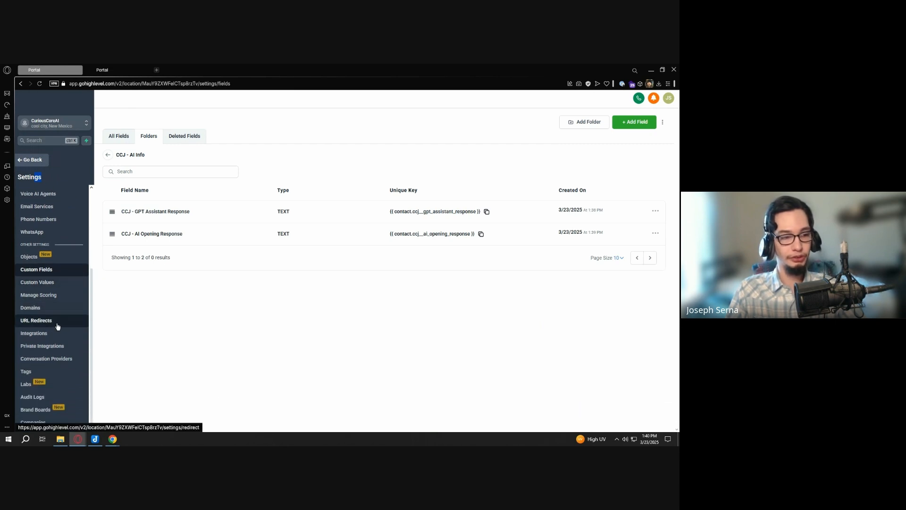
left_click(51, 373)
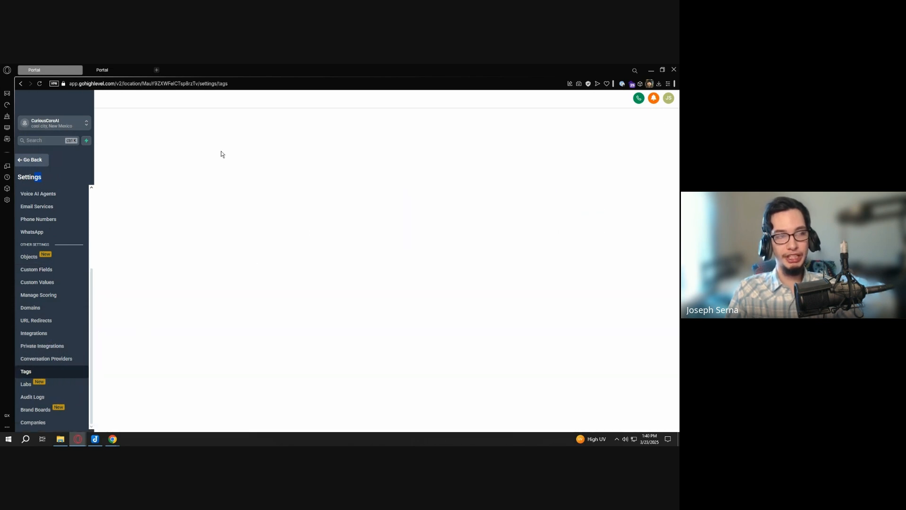
Examine the tags available for assignment in the Actions section of the open contact's record, without adding one
left_click(102, 70)
scroll(187, 267, "down", 10)
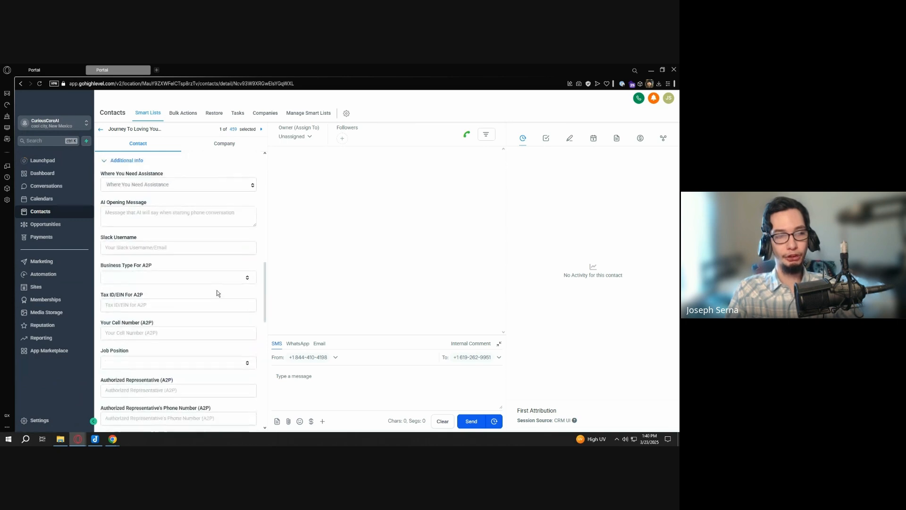
scroll(216, 293, "down", 10)
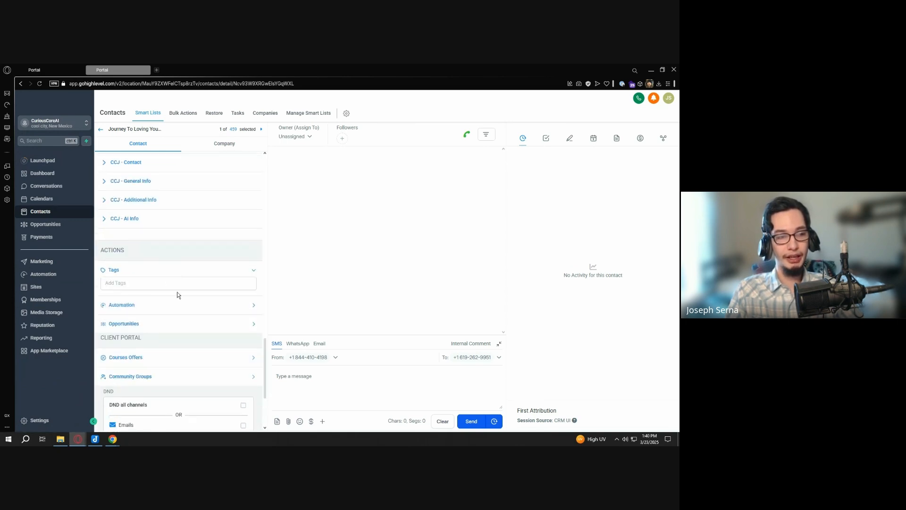
left_click(177, 283)
scroll(166, 314, "down", 2)
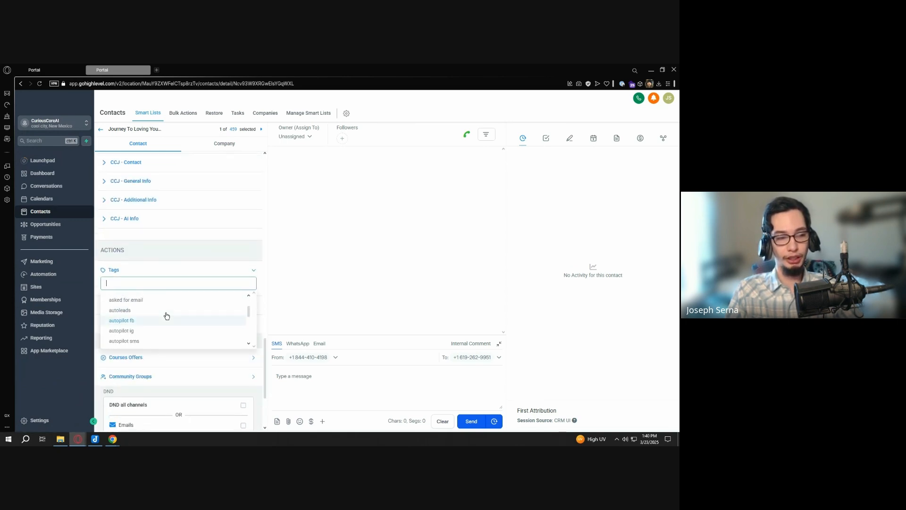
scroll(166, 315, "down", 15)
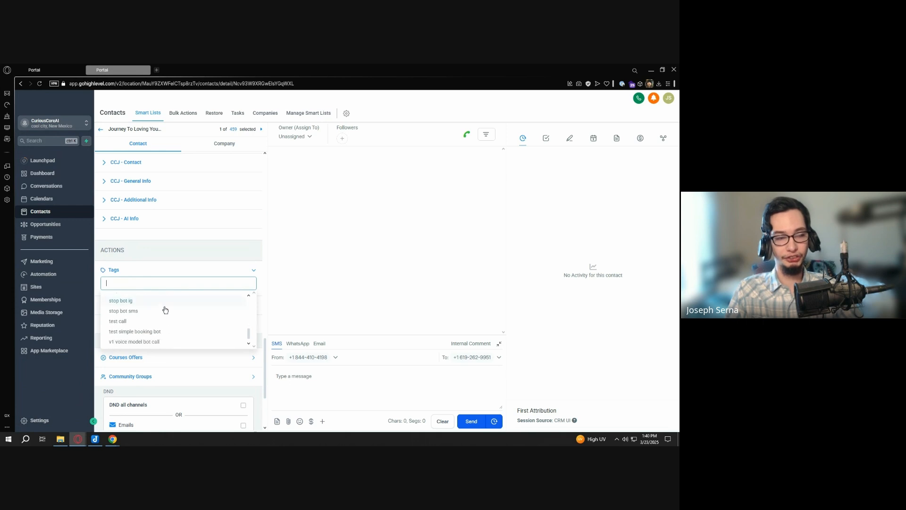
scroll(164, 310, "up", 18)
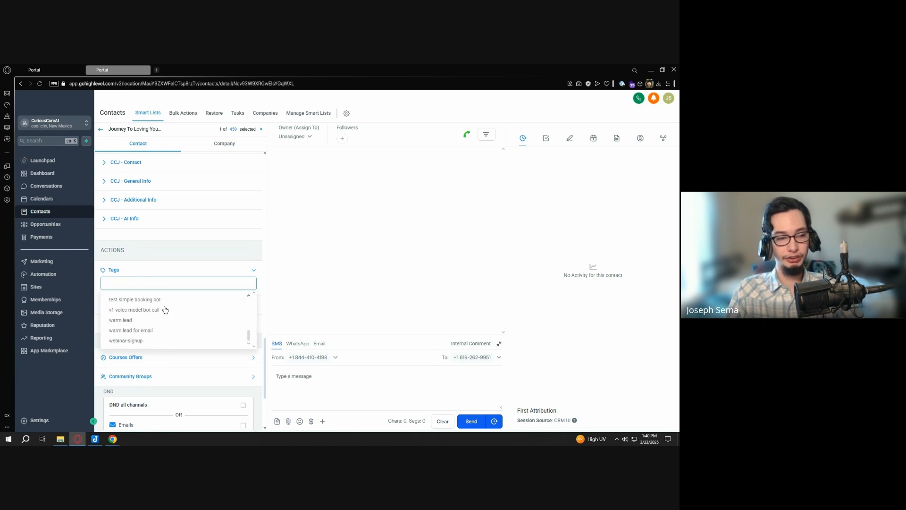
left_click(335, 260)
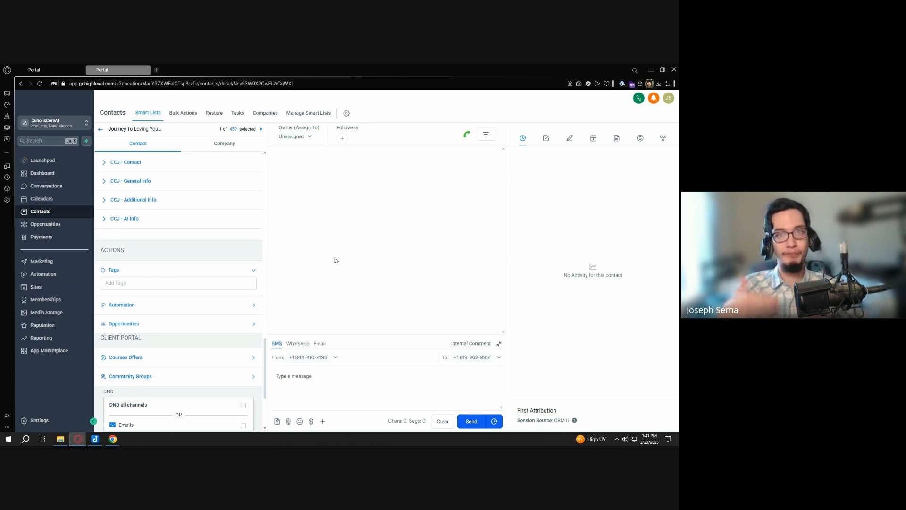
Return to the Tags settings page and look over the list of existing tags
left_click(51, 70)
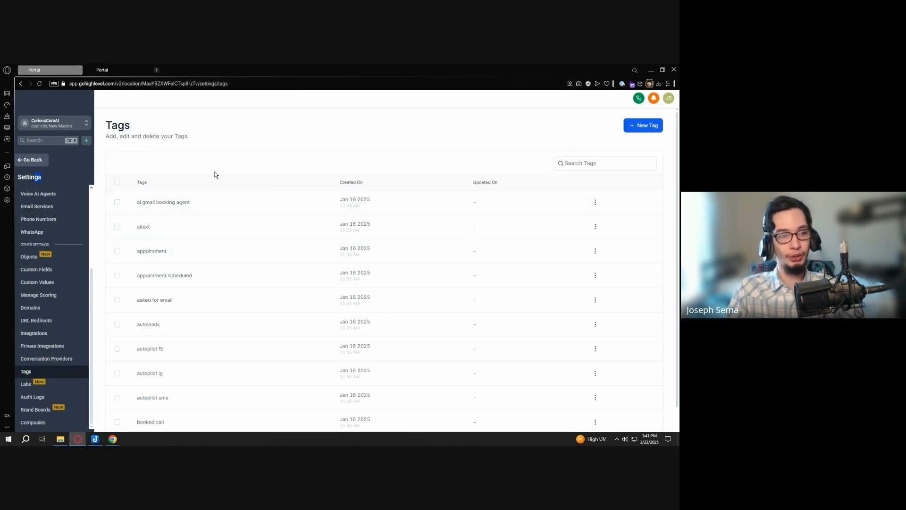
scroll(242, 188, "down", 1)
scroll(548, 192, "up", 2)
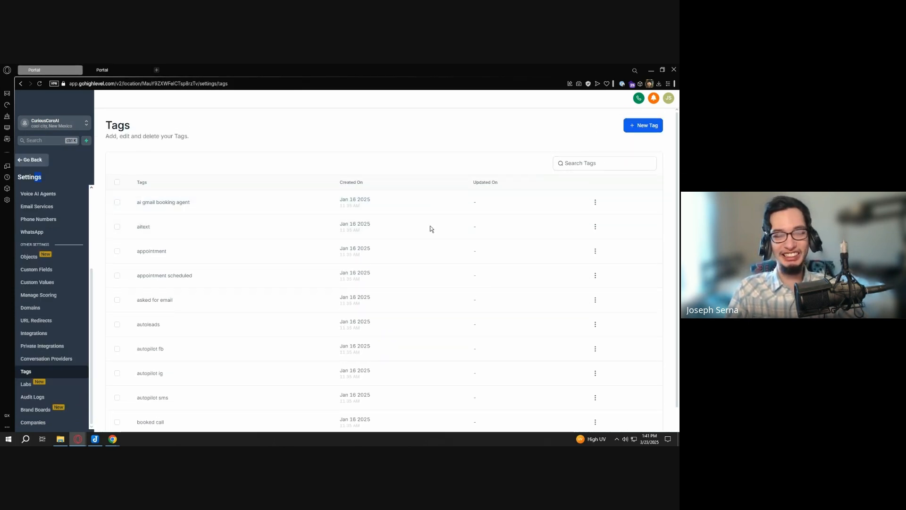
Look over the existing tags and create a new tag named "CCJ - Appointment"
scroll(429, 229, "down", 1)
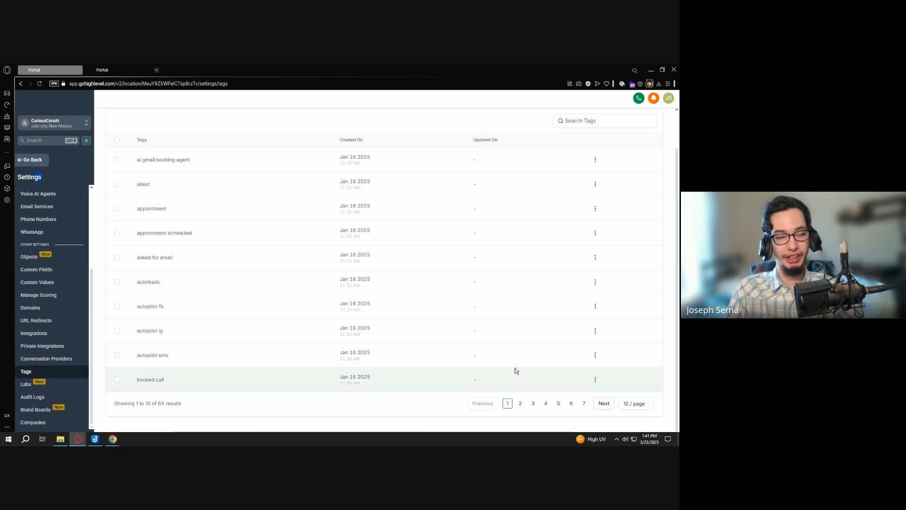
scroll(325, 180, "up", 1)
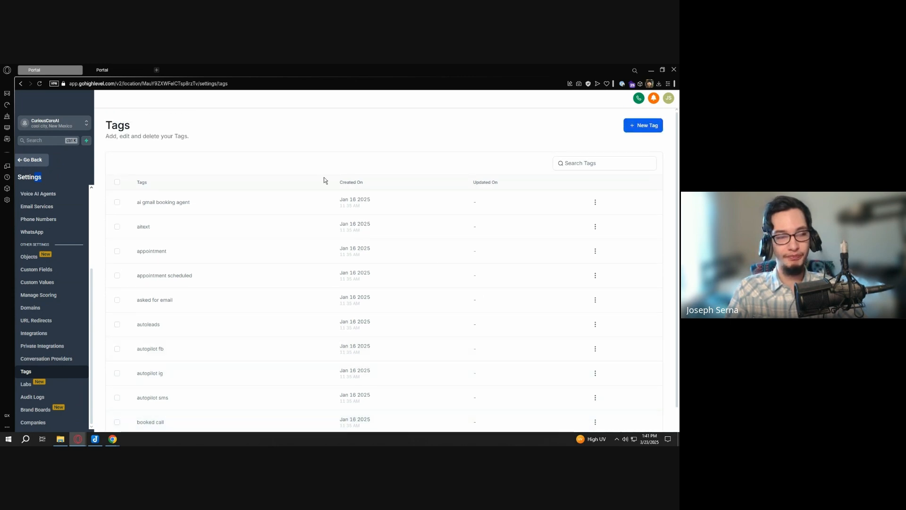
left_click(97, 441)
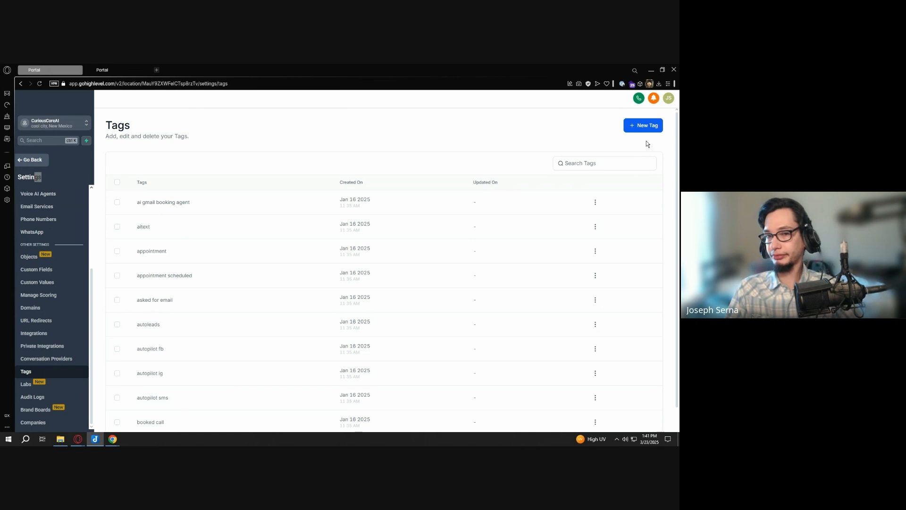
left_click(646, 125)
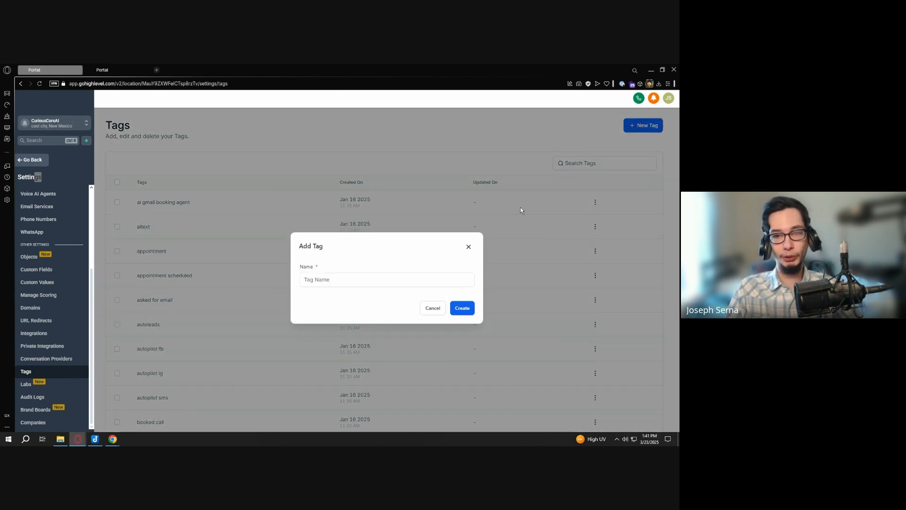
left_click(364, 281)
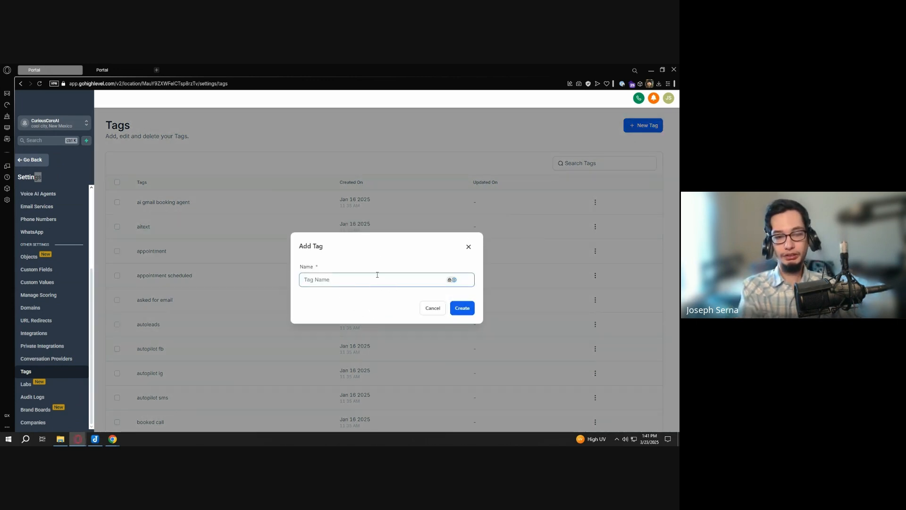
type("CCJ - ")
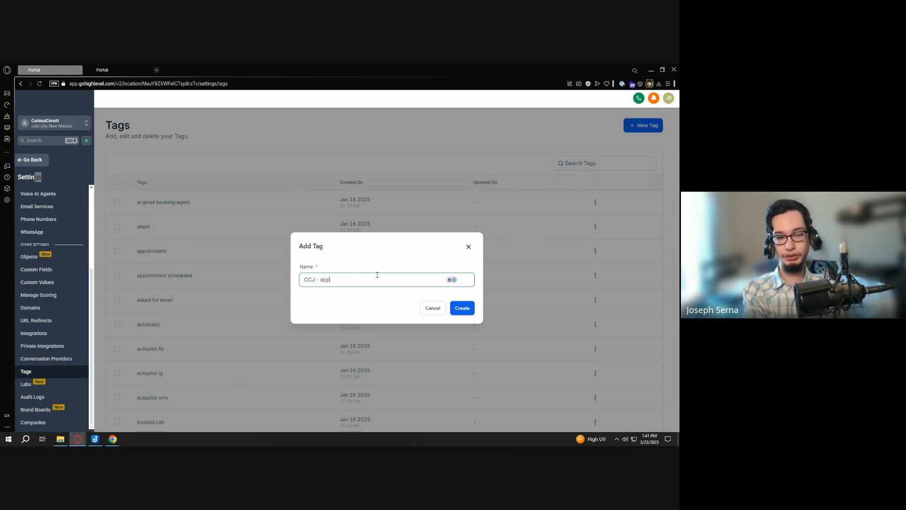
type("Appointment")
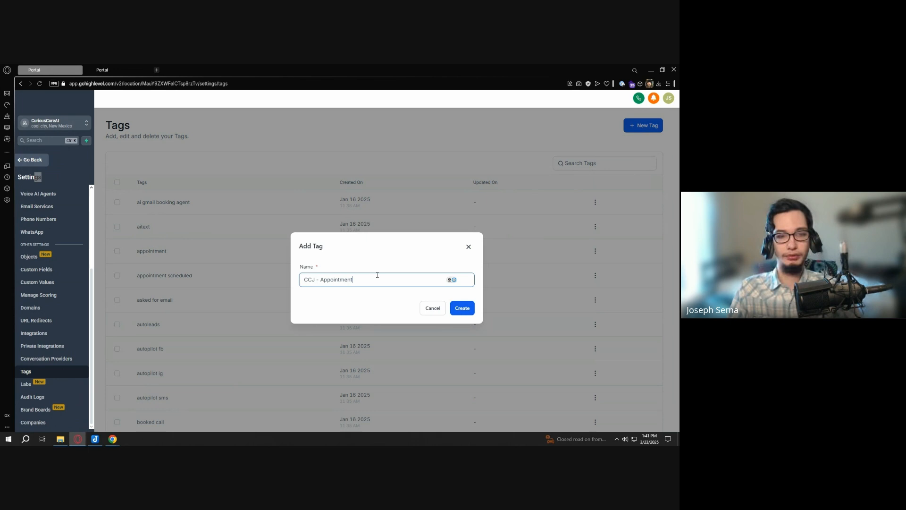
left_click(460, 310)
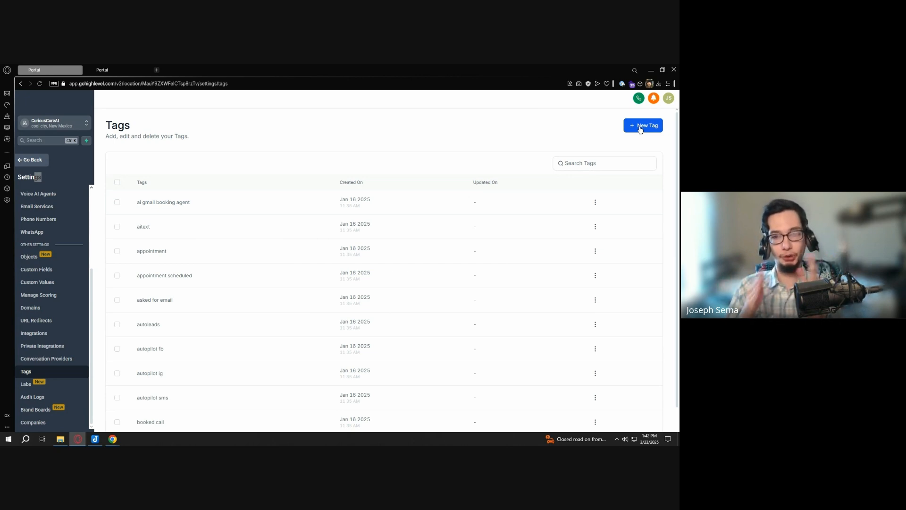
Create a new tag named "CCJ - Appointment Scheduled" in the account's tag list
left_click(640, 129)
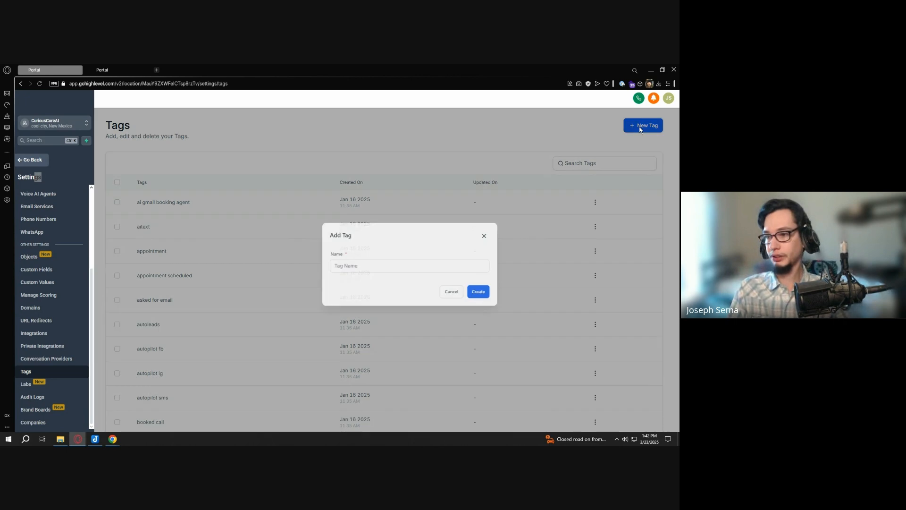
left_click(447, 278)
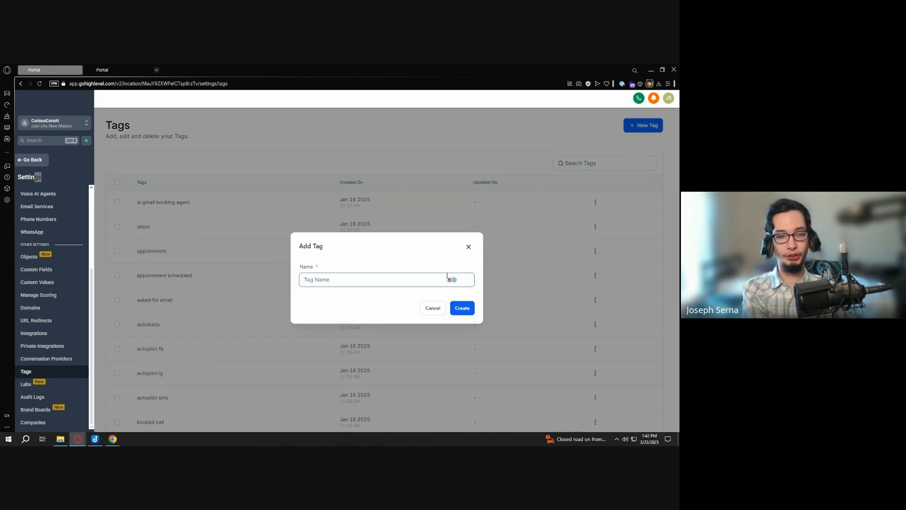
type("Appo")
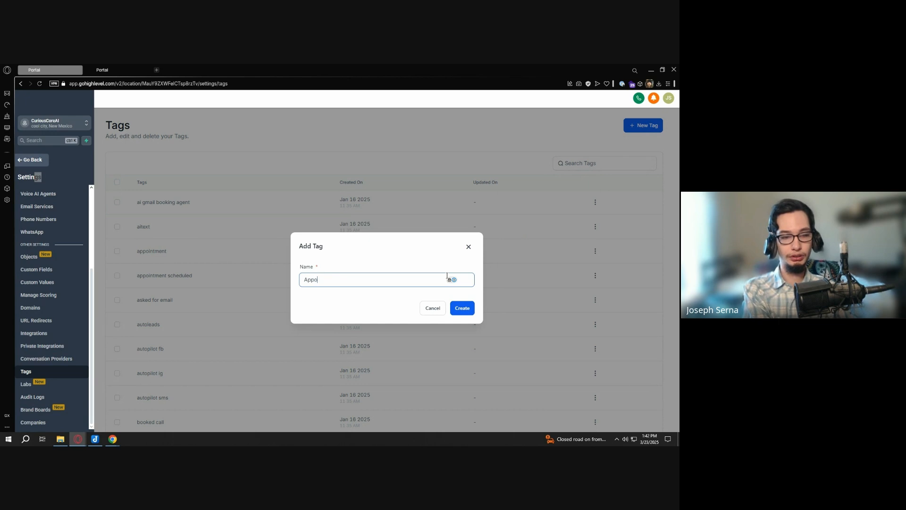
type("intment Schedlued")
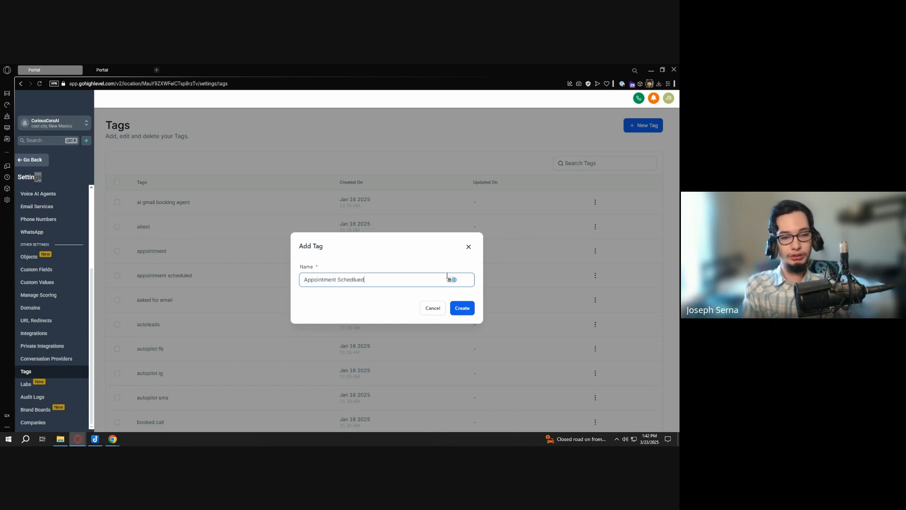
right_click(359, 281)
left_click(393, 107)
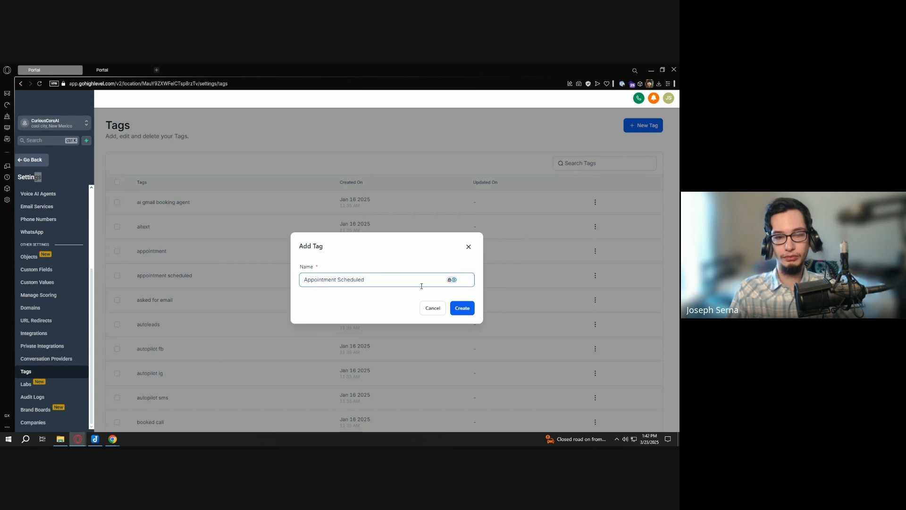
key("Home")
type("CCC")
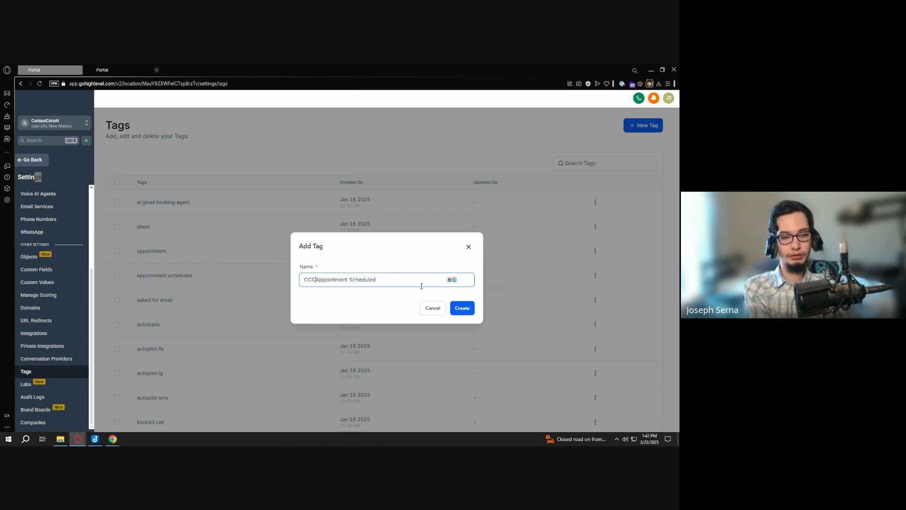
key("BackSpace")
key("BackSpace")
key("BackSpace")
type("CCJ -")
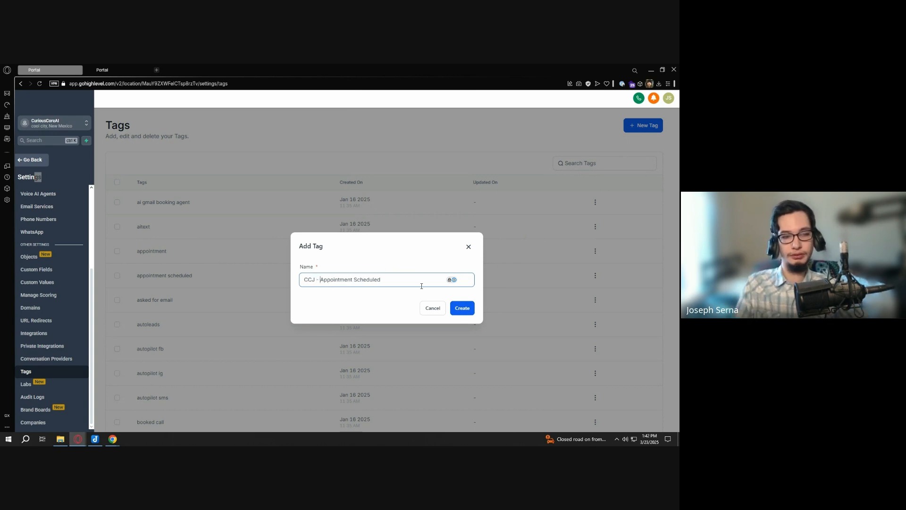
left_click(471, 306)
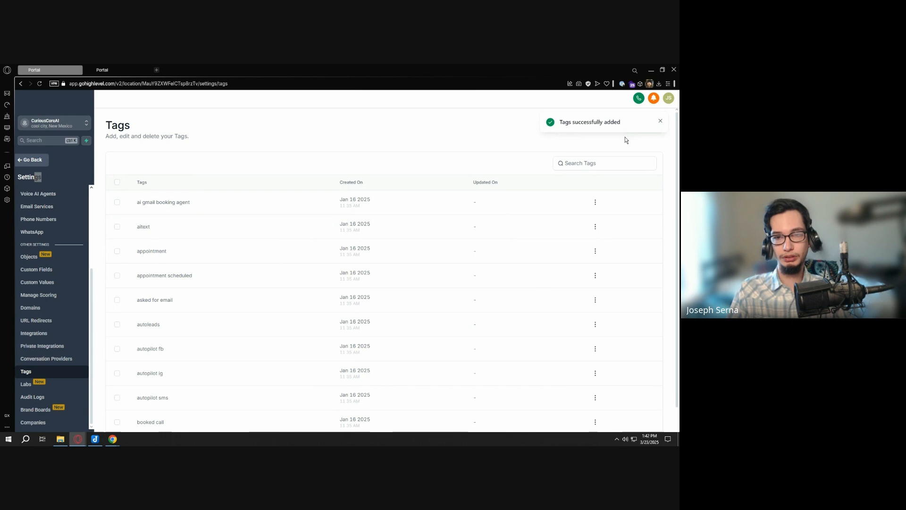
Create a new tag named "CCJ - Booked Call" and dismiss the notification
left_click(650, 125)
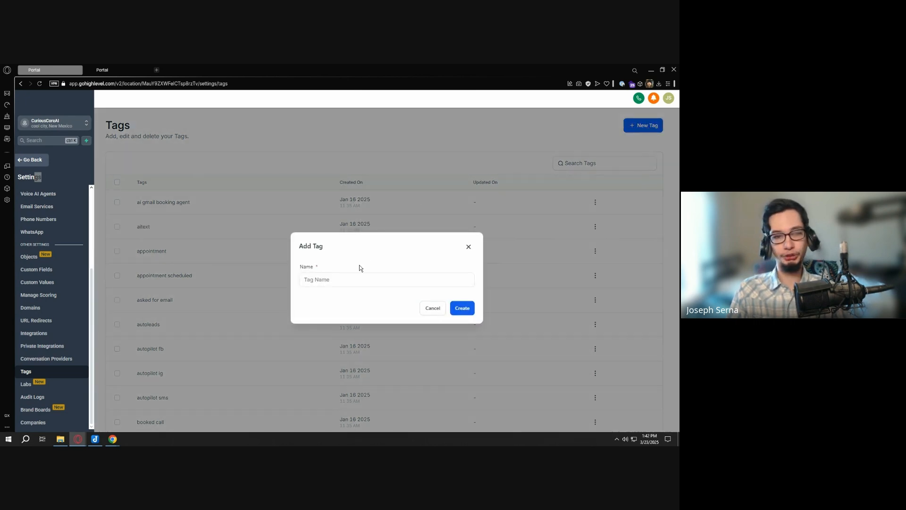
left_click(356, 279)
type("CCJ -")
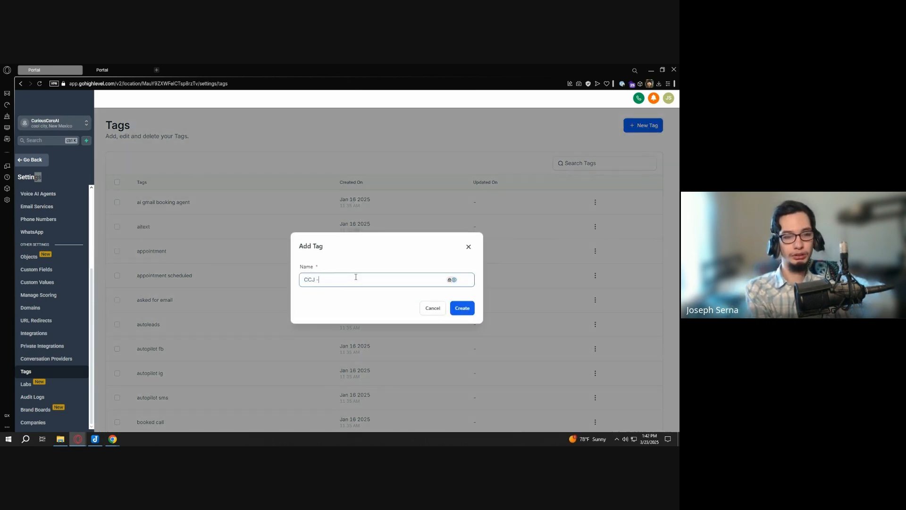
type(" B")
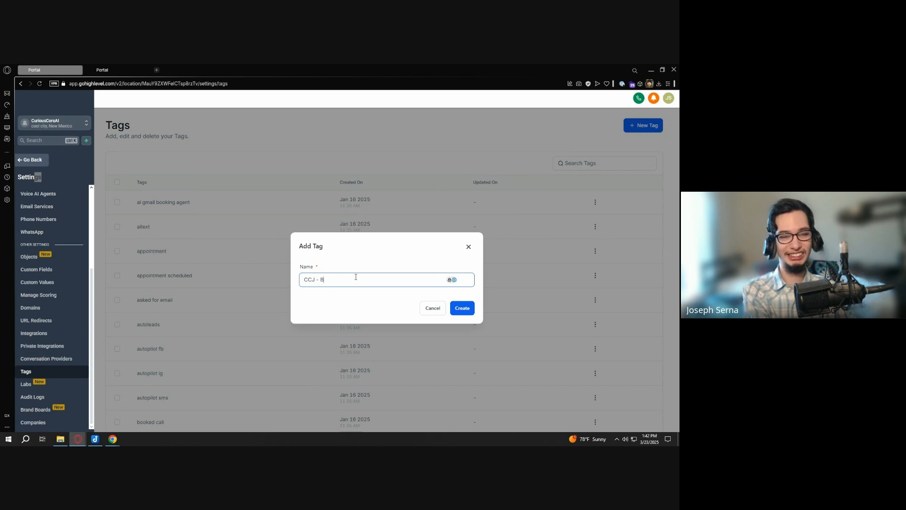
type("ooked Call")
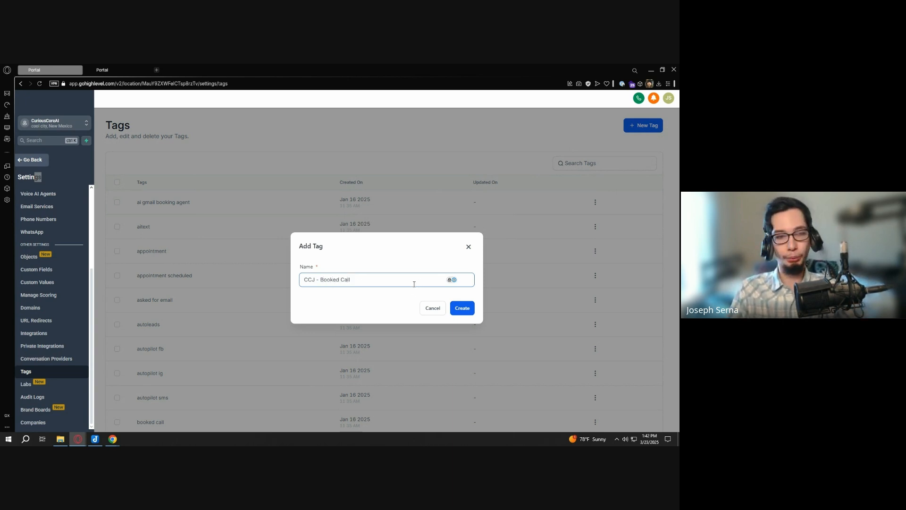
left_click(462, 309)
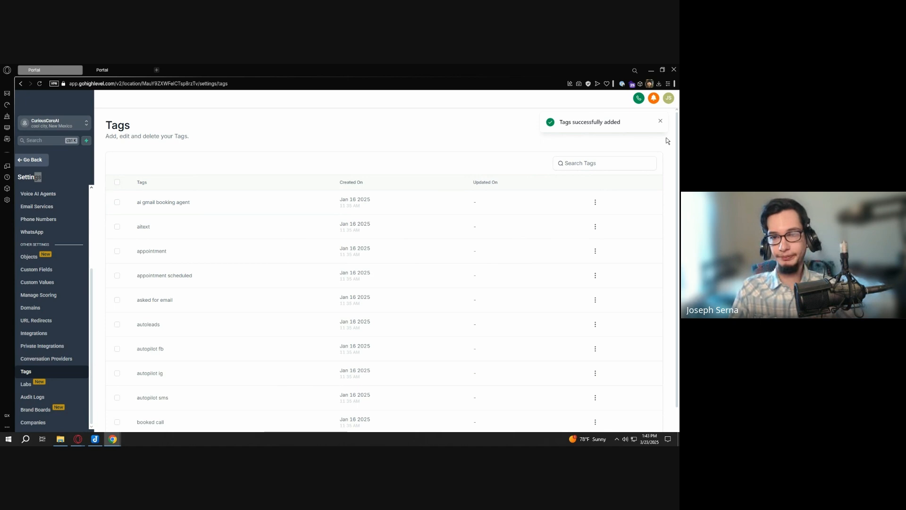
left_click(660, 122)
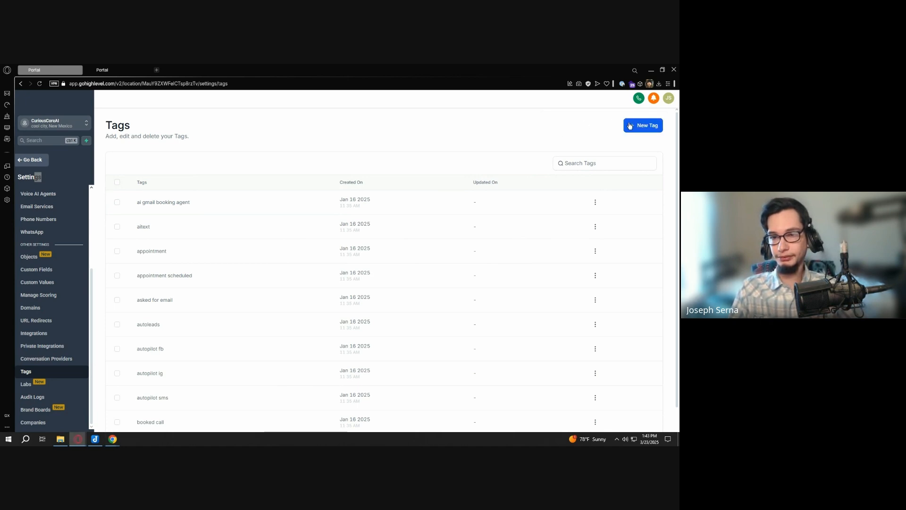
Create a new tag named "CCJ - Called" in the account's tag list
left_click(630, 125)
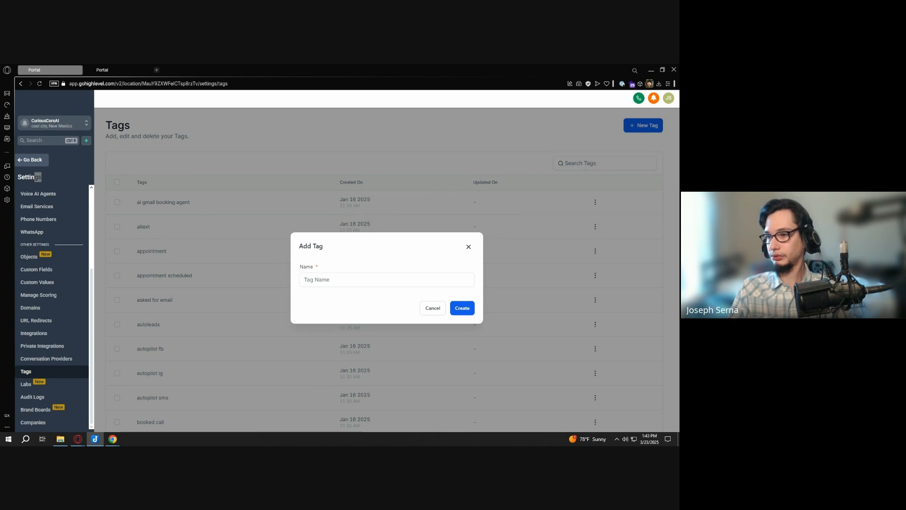
left_click(448, 281)
type("C")
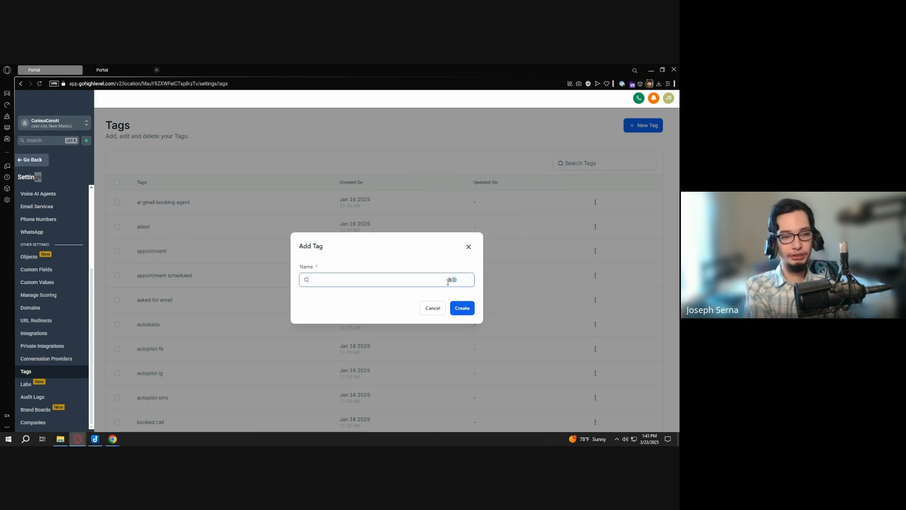
type("alled")
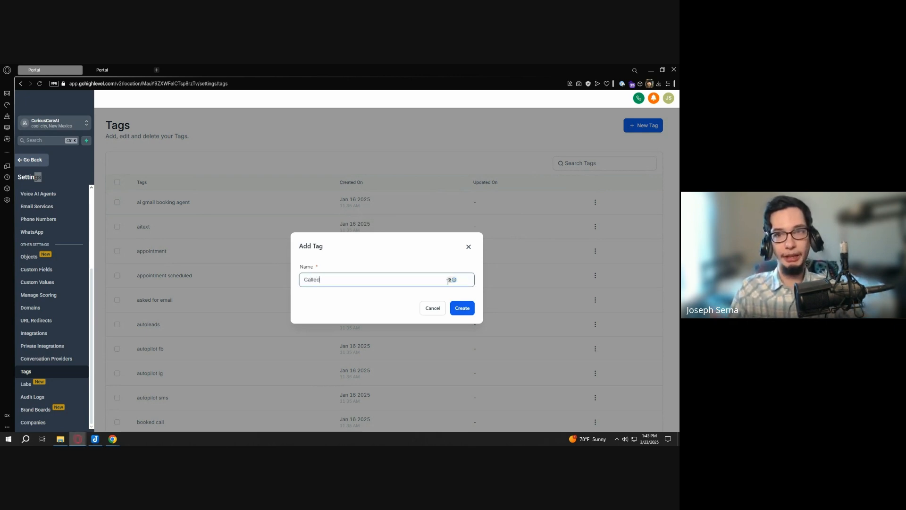
key("Home")
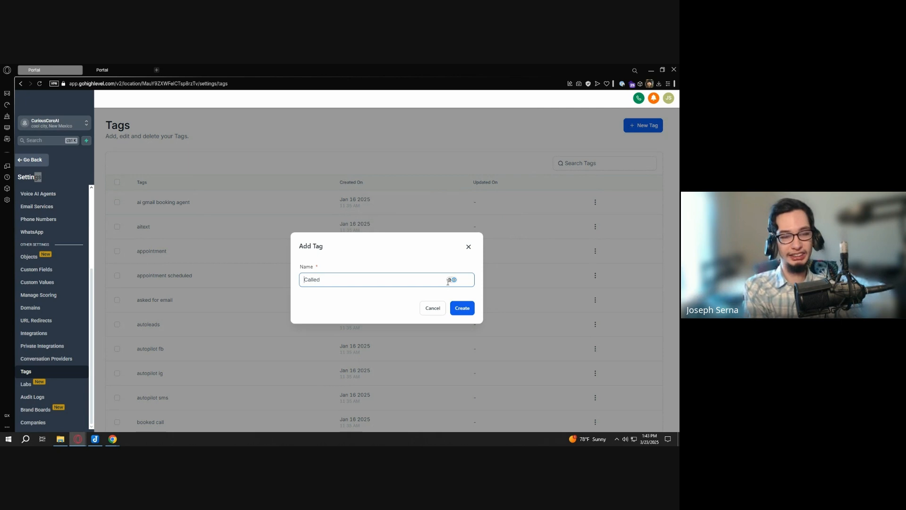
type("CCJ -")
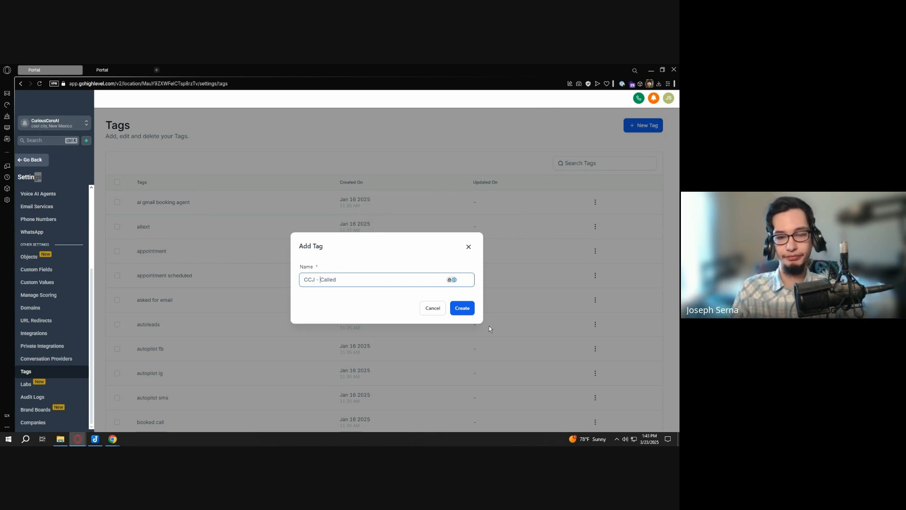
left_click(468, 312)
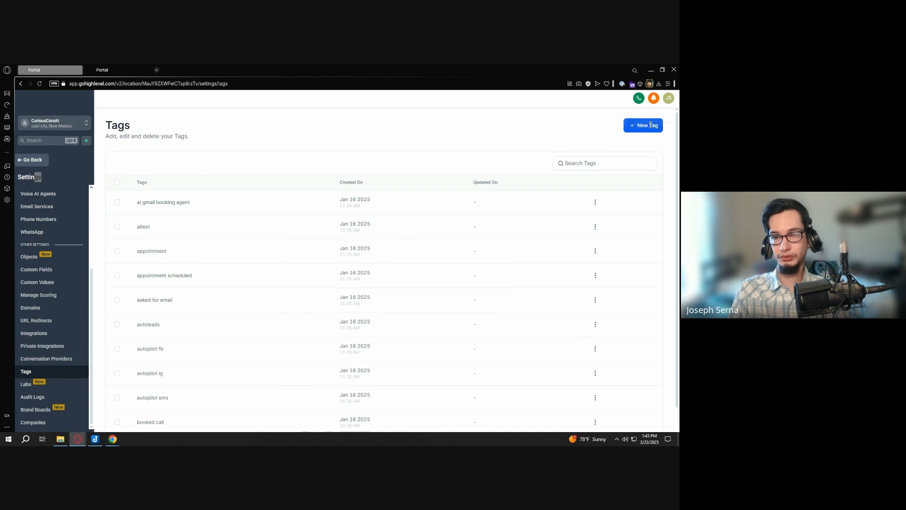
Create a new tag named "CCJ - Cold Lead" in the account's tag list
left_click(650, 125)
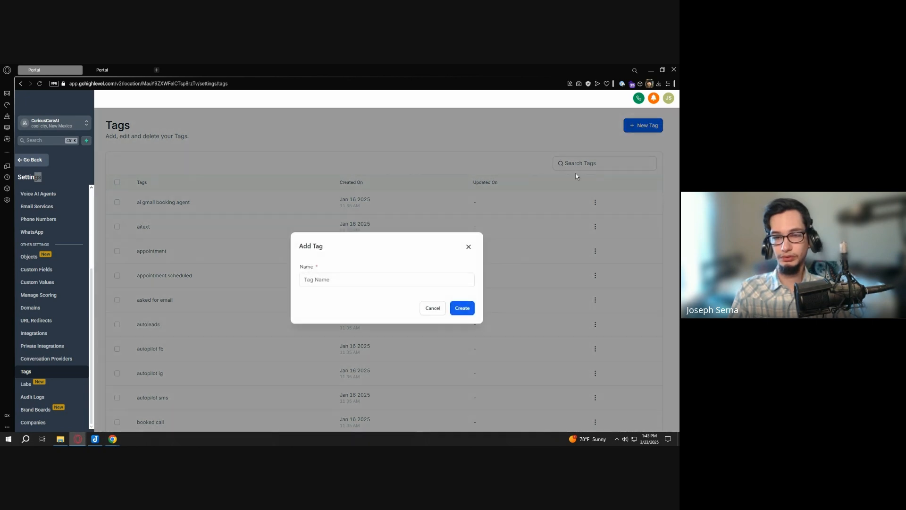
left_click(424, 274)
type("C")
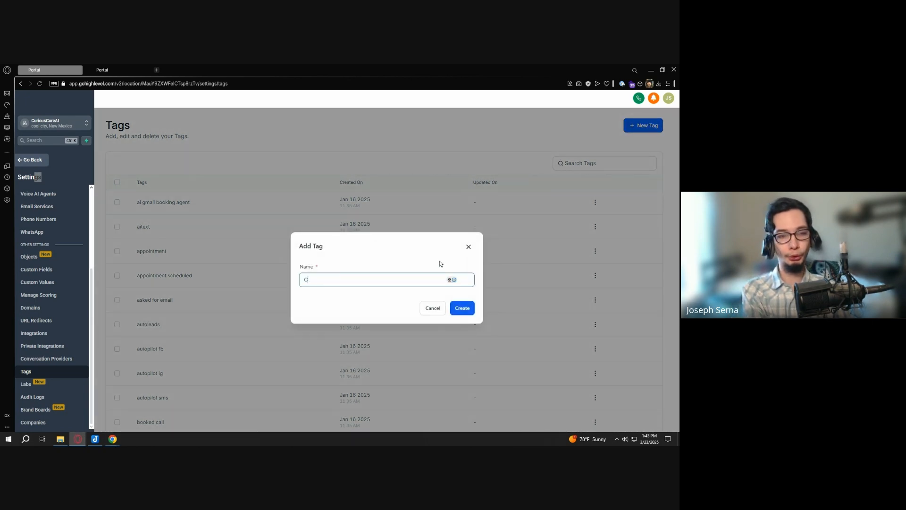
type("old Lead")
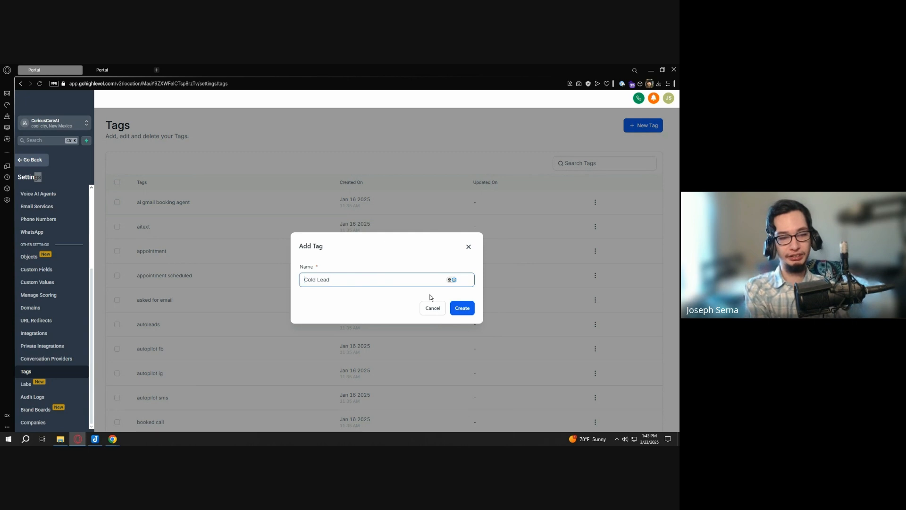
type("CCJ -")
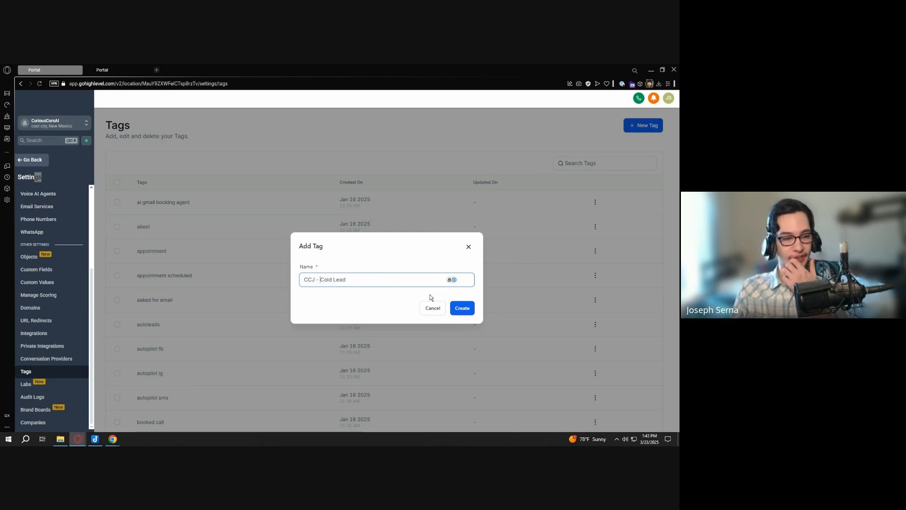
left_click(467, 313)
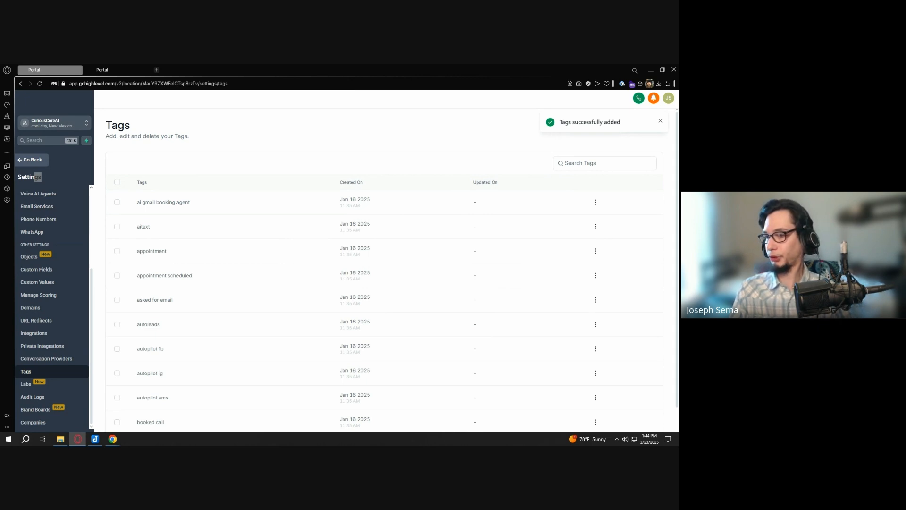
Create a new tag named "CCJ - Customer" and dismiss the success notification
key("alt+Tab")
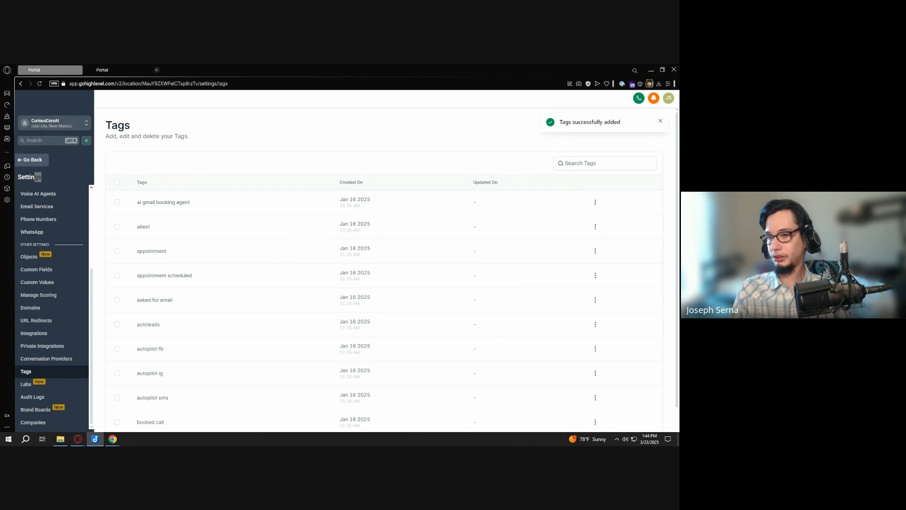
left_click(660, 121)
left_click(635, 127)
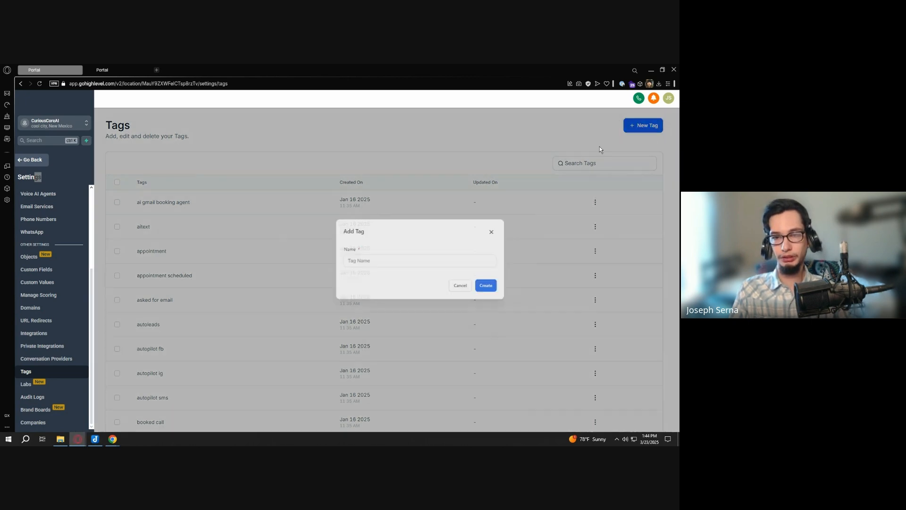
left_click(327, 279)
type("CCJ -")
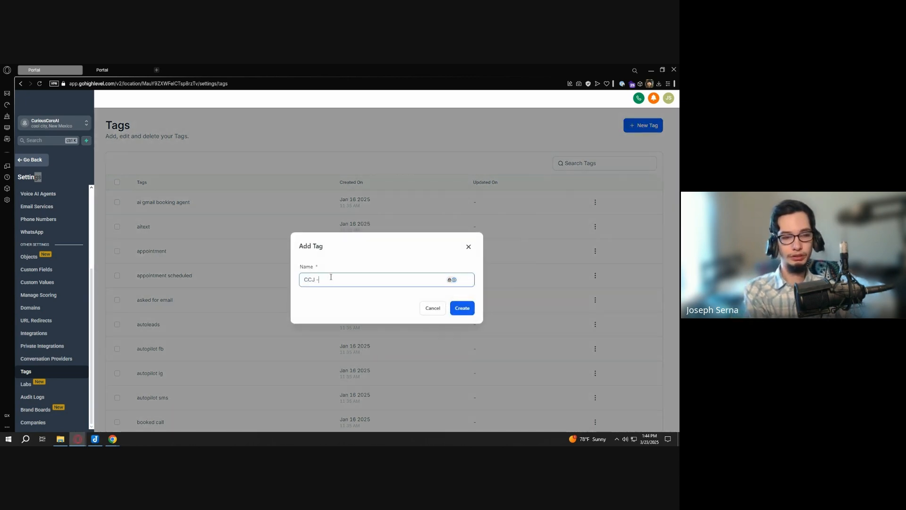
type(" Customer")
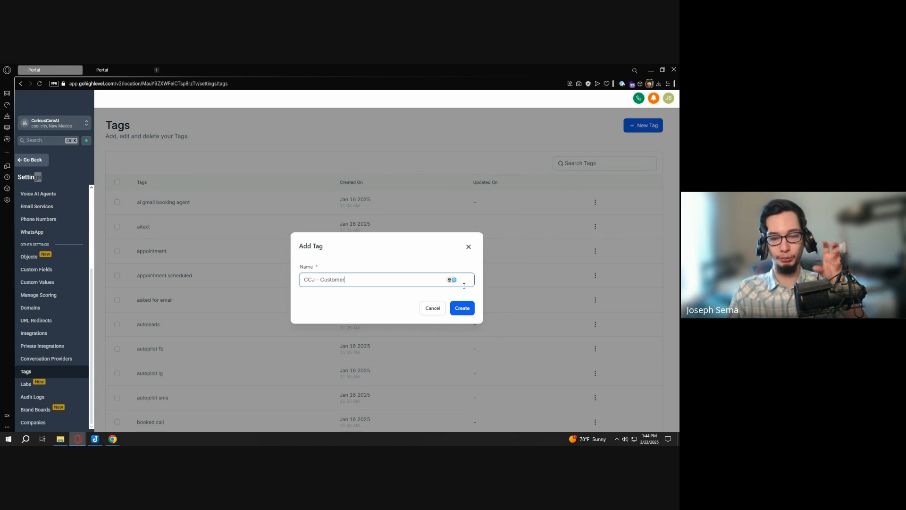
left_click(469, 311)
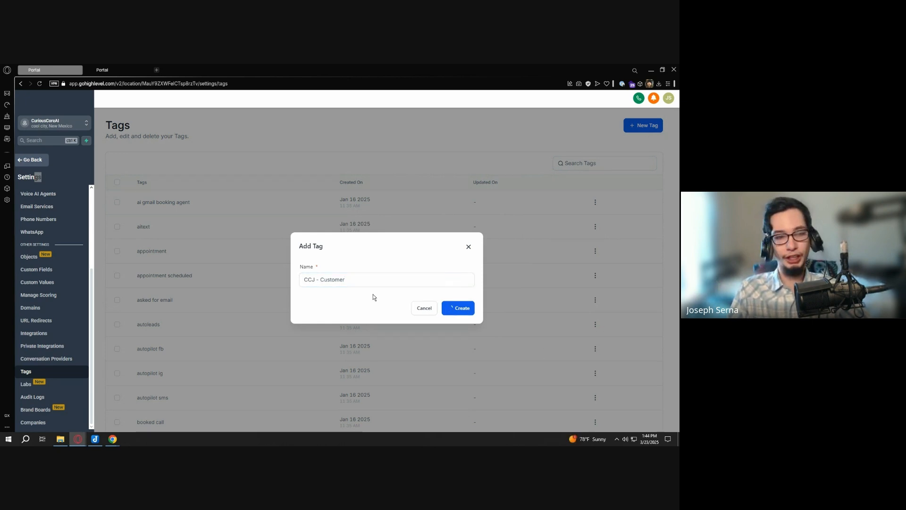
left_click(367, 281)
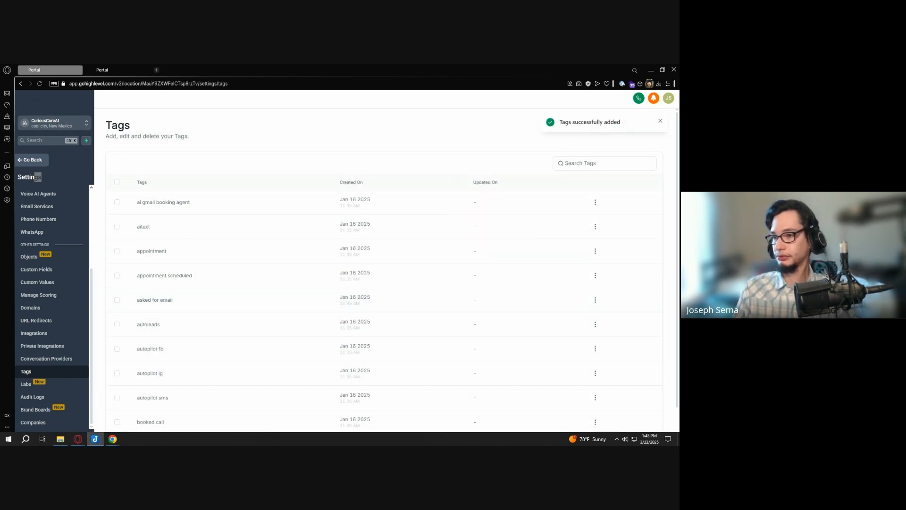
left_click(660, 121)
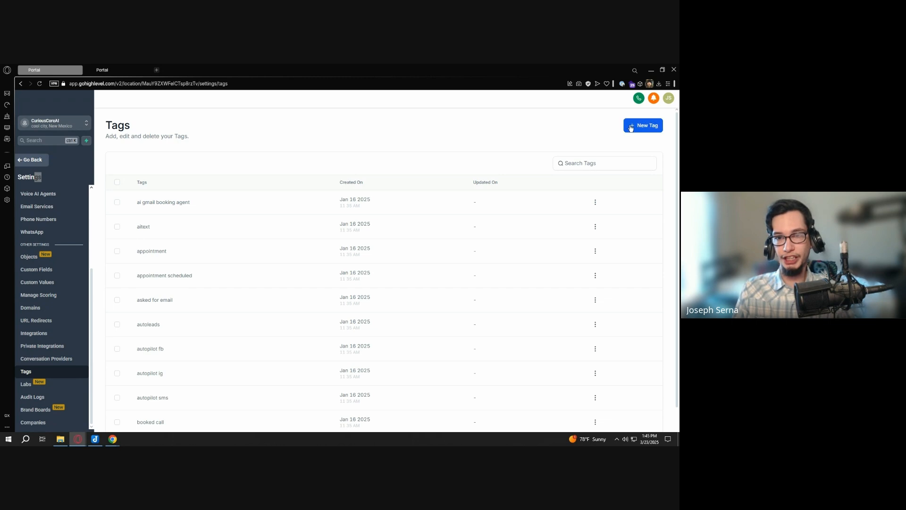
Create a new tag named "CCJ - Database Reactivation" and dismiss the success notification
left_click(631, 126)
left_click(358, 280)
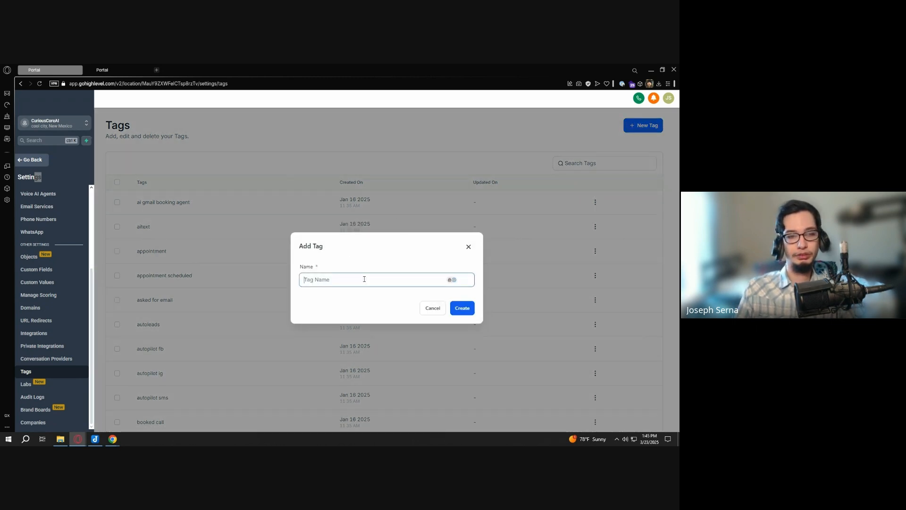
type("CCJ")
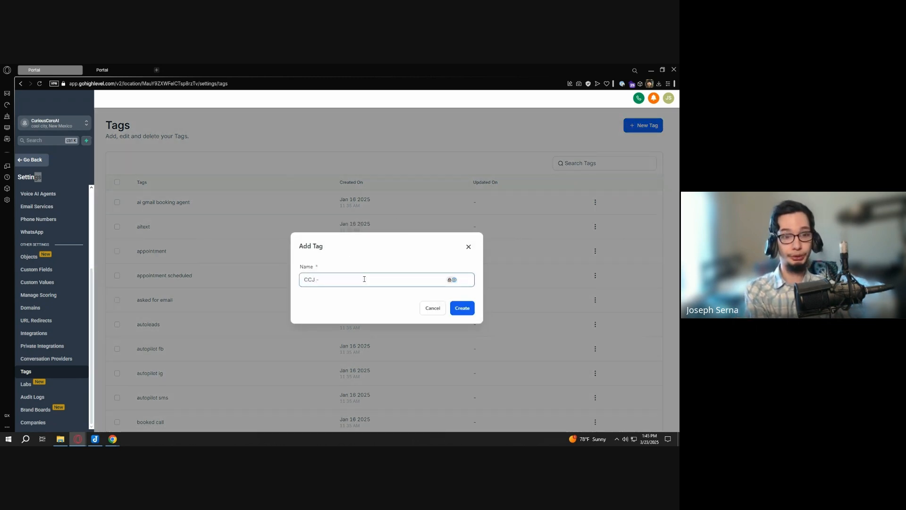
type(" - Database r")
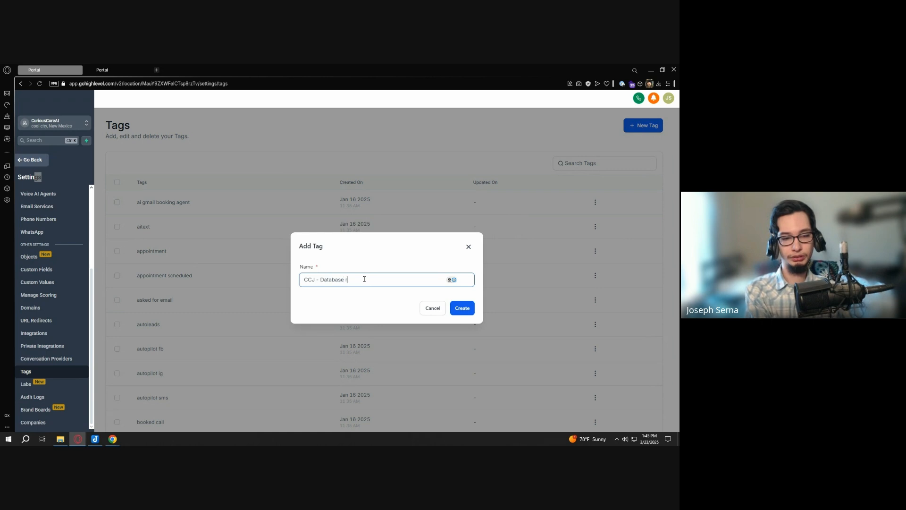
type("Reactivation")
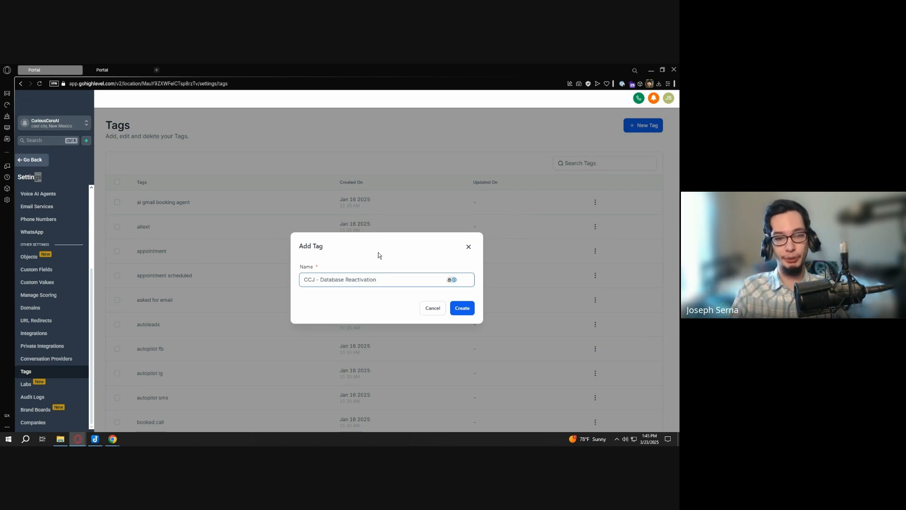
left_click_drag(371, 282, 321, 282)
left_click_drag(398, 277, 323, 279)
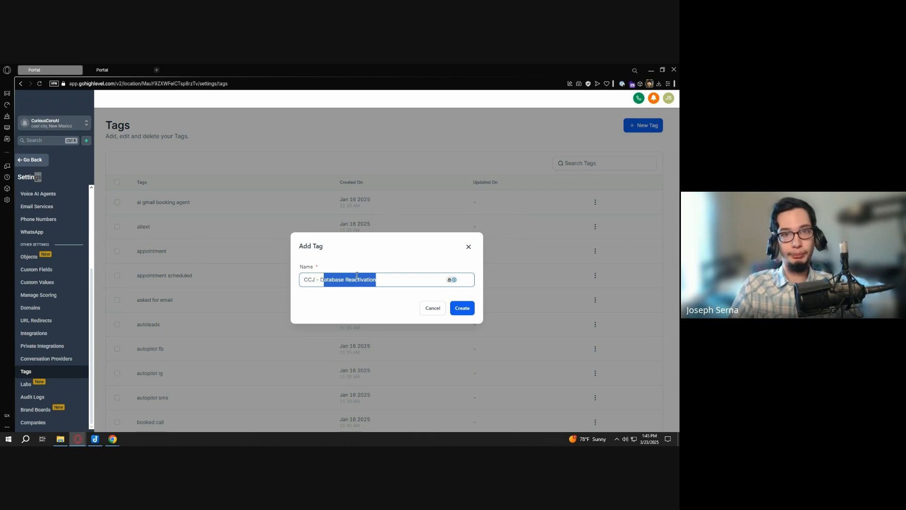
left_click(388, 281)
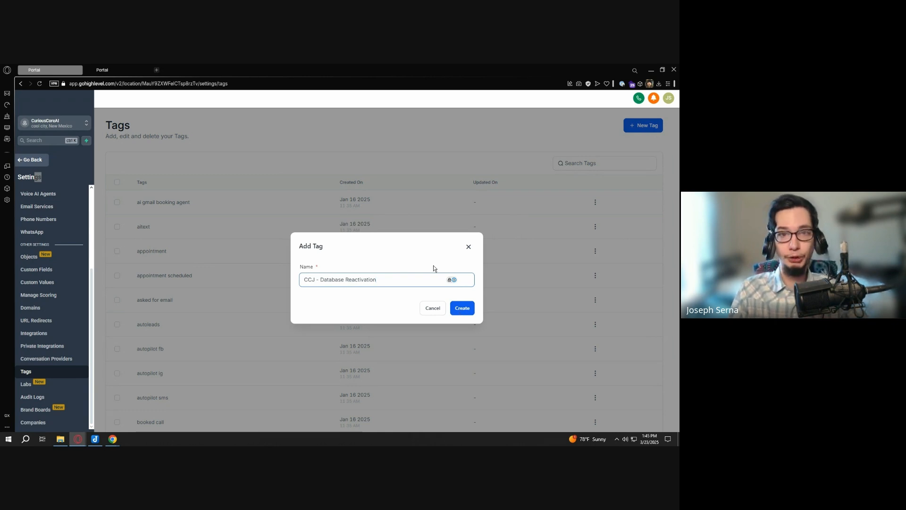
left_click(469, 306)
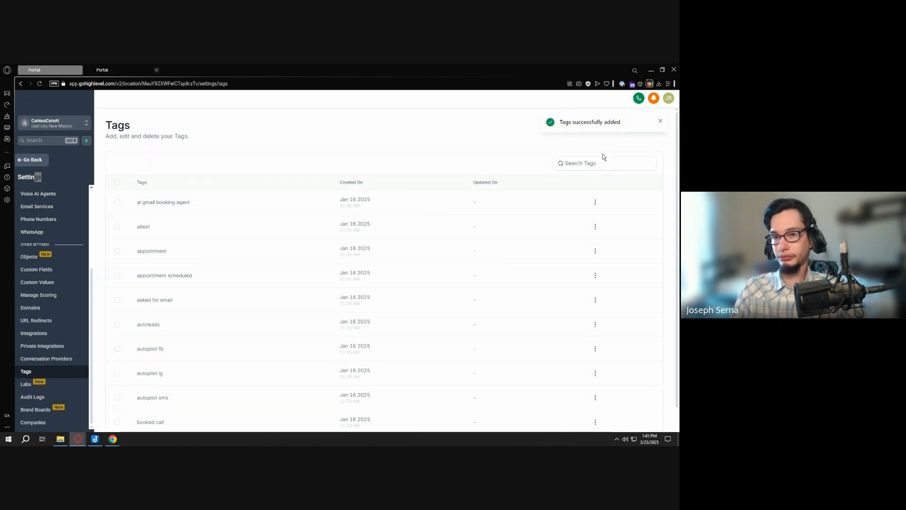
left_click(659, 123)
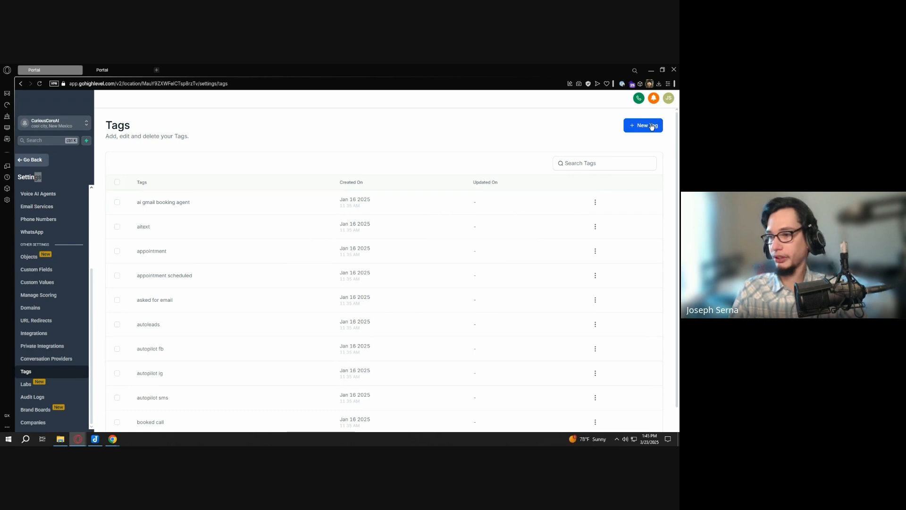
Create a new tag named "CCJ - Follow Up" and dismiss the success notification
left_click(652, 126)
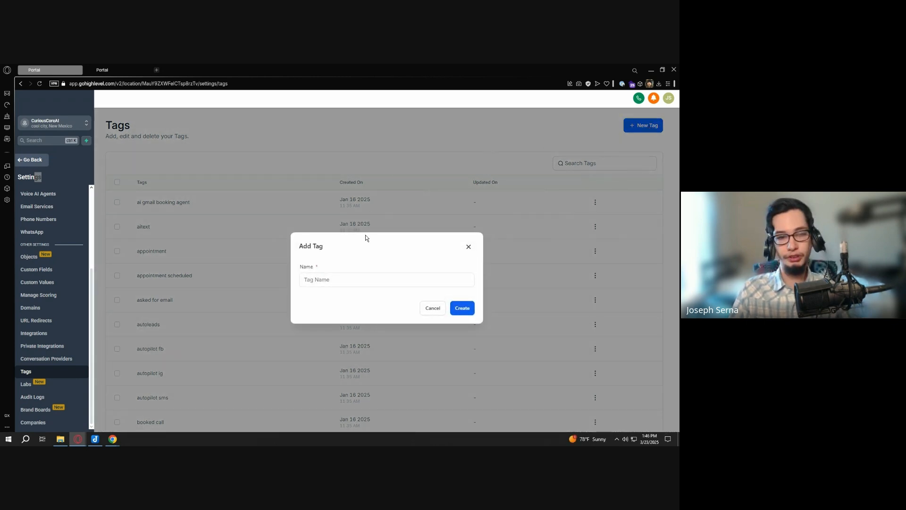
left_click(361, 278)
type("CCJ ")
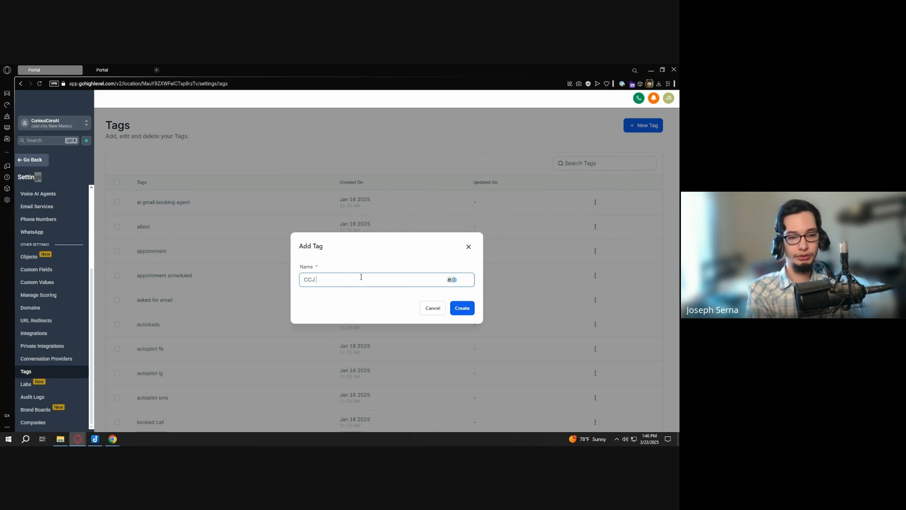
type("- Follow Up")
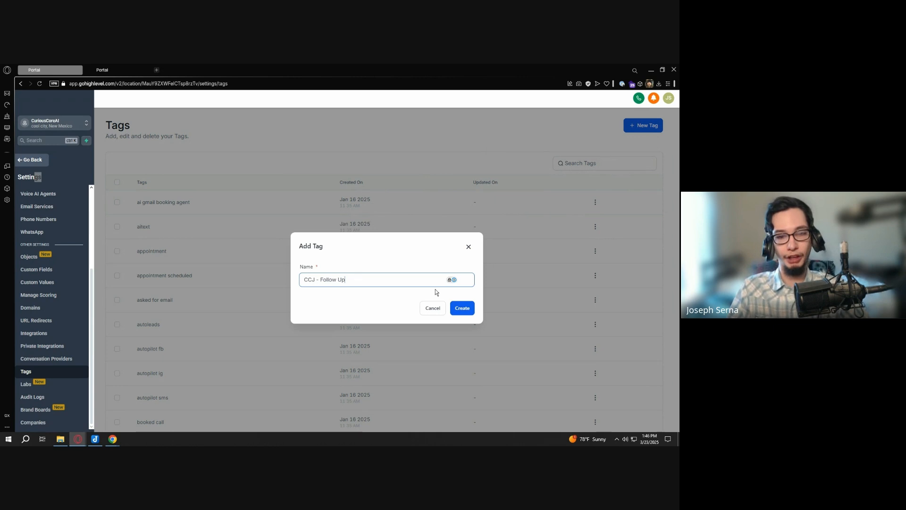
left_click(466, 312)
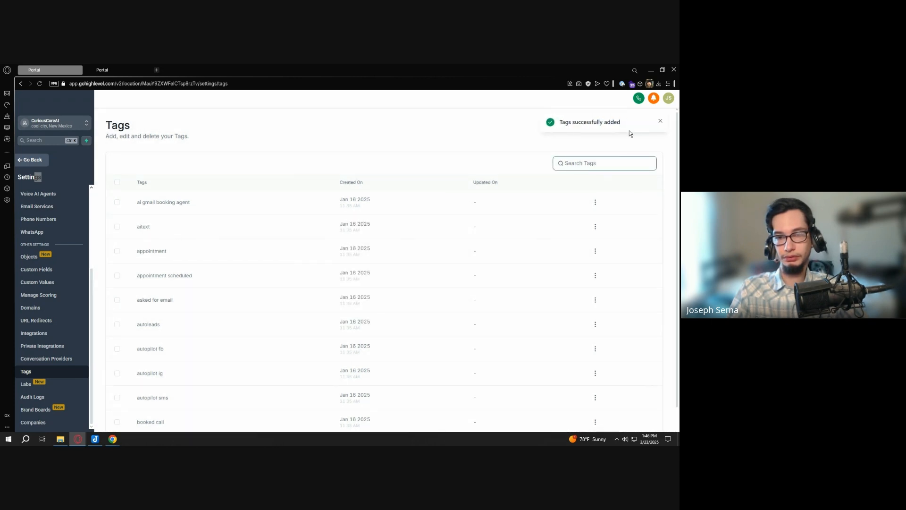
left_click(661, 122)
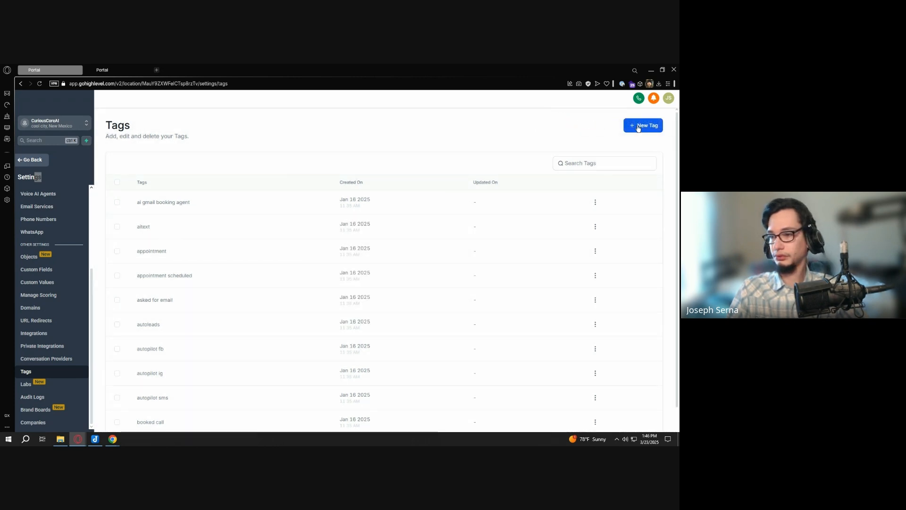
Create a new tag named "CCJ - Free Webinar" and dismiss the success notification
left_click(638, 126)
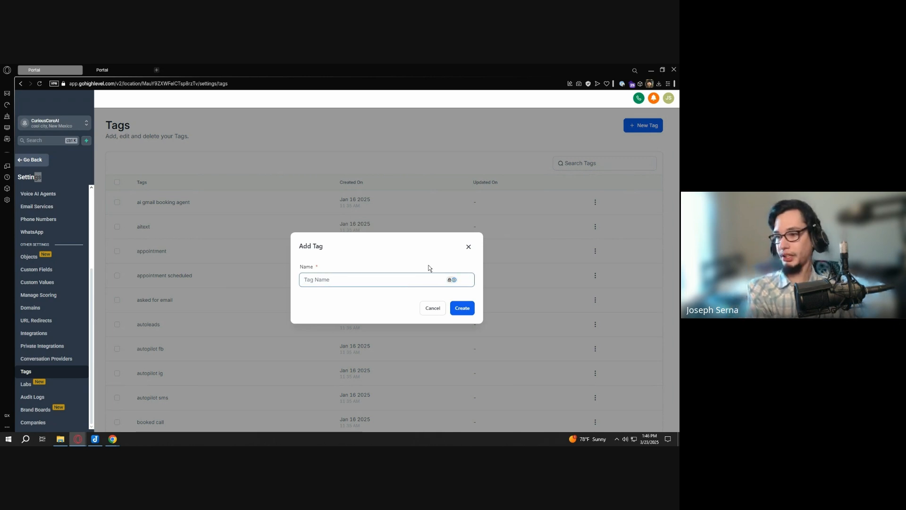
type("C")
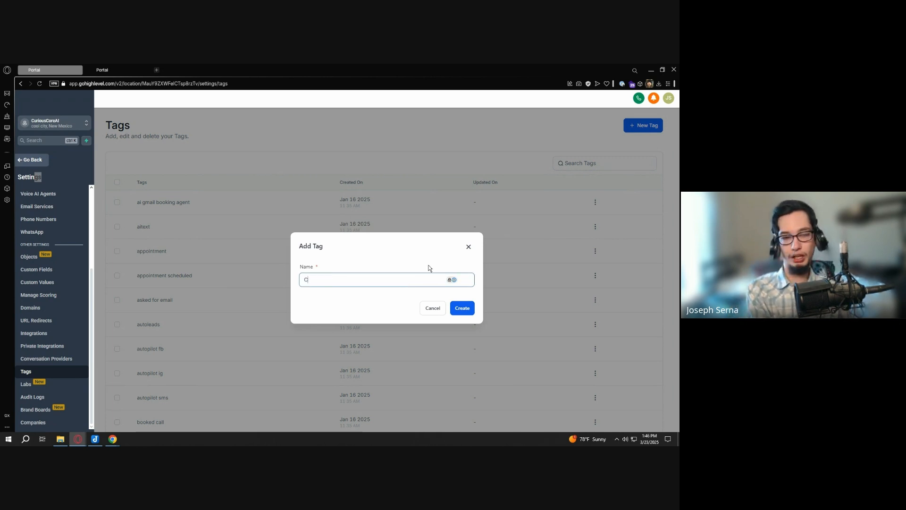
type("J")
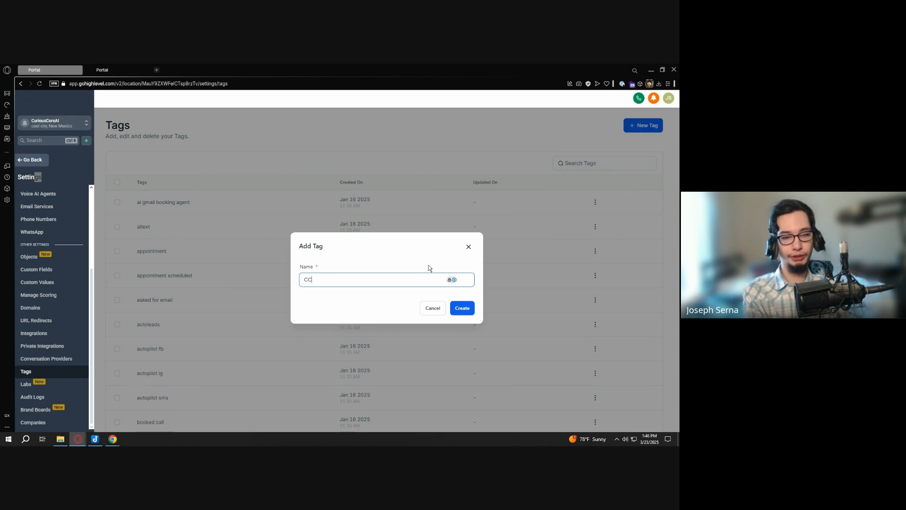
type(" - Webina")
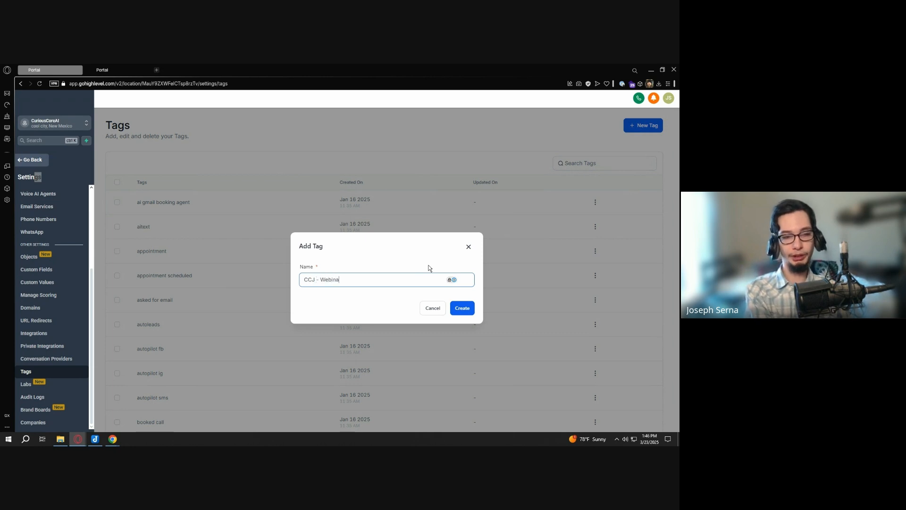
type("r")
key("ctrl+shift+Left")
key("BackSpace")
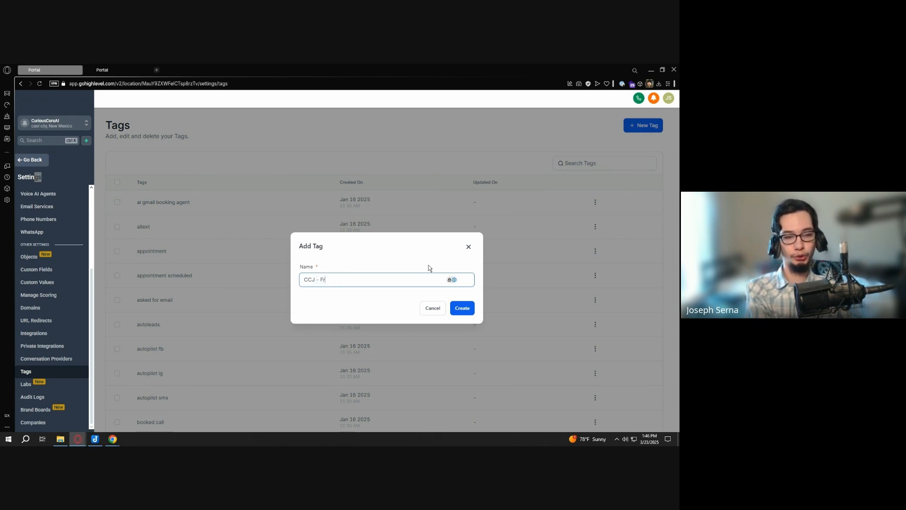
type("Free Course")
key("ctrl+Left")
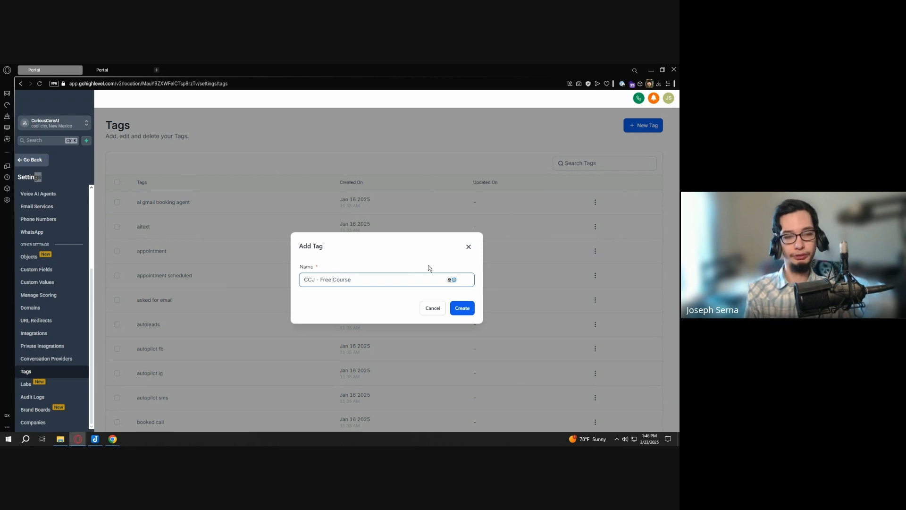
key("ctrl+shift+Right")
type("Webin")
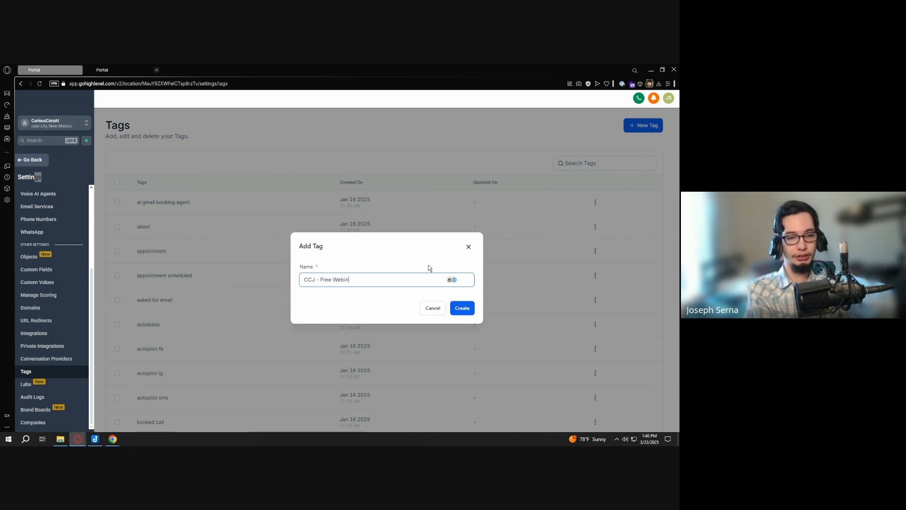
type("ar")
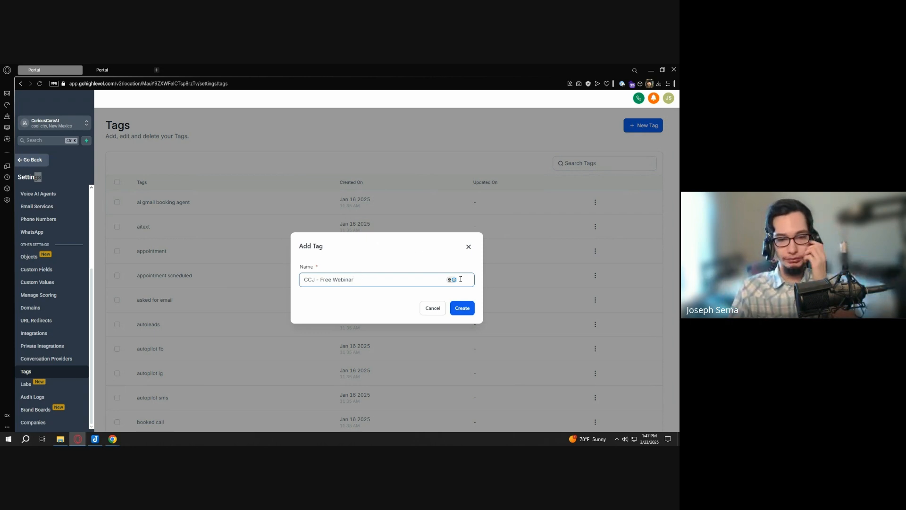
left_click(467, 309)
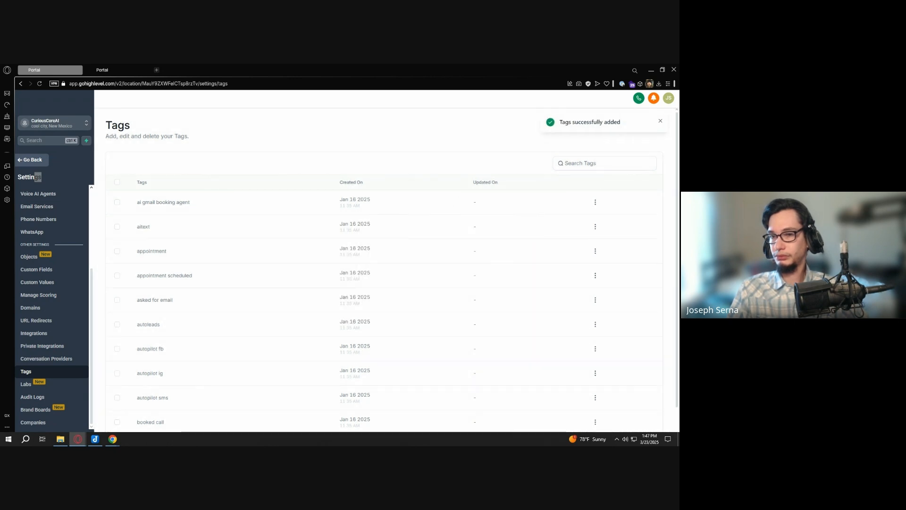
left_click(660, 121)
Start a new tag and enter "CCJ - Needs to be Onboarded" as its name
left_click(643, 125)
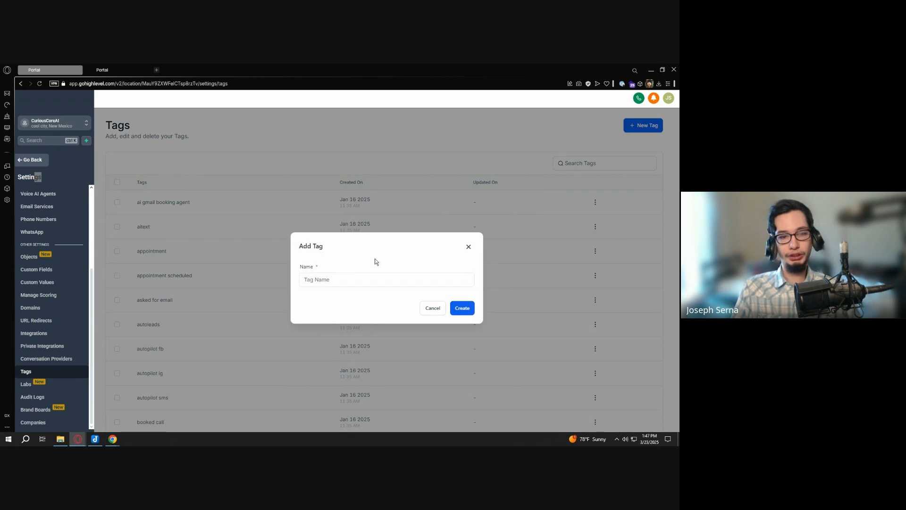
left_click(368, 279)
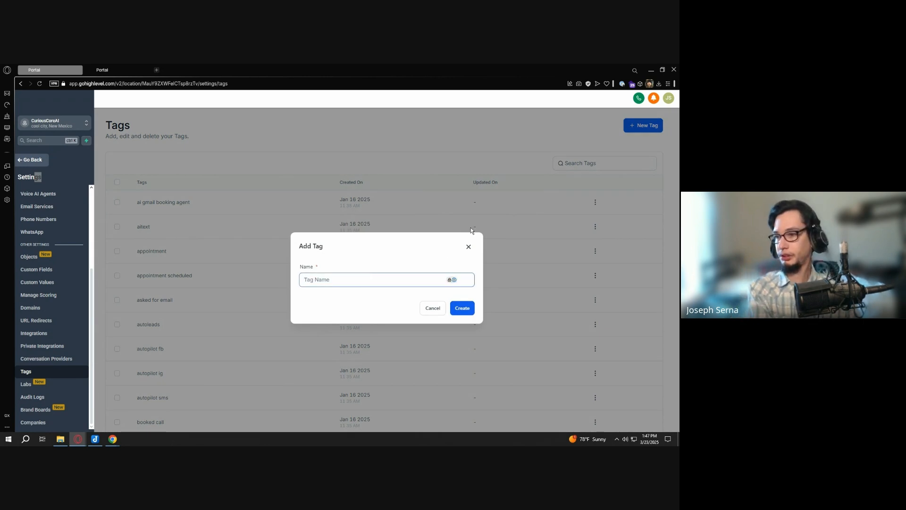
type("CCJ -")
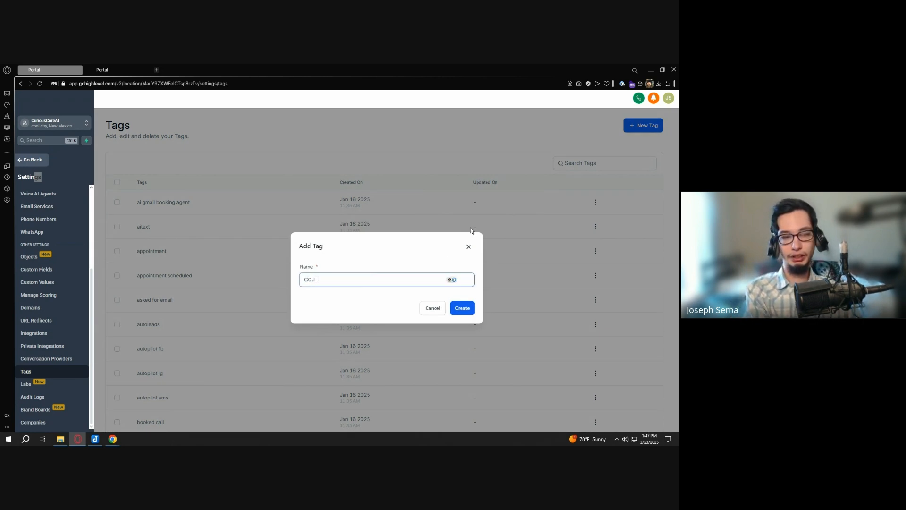
type(" Needs ")
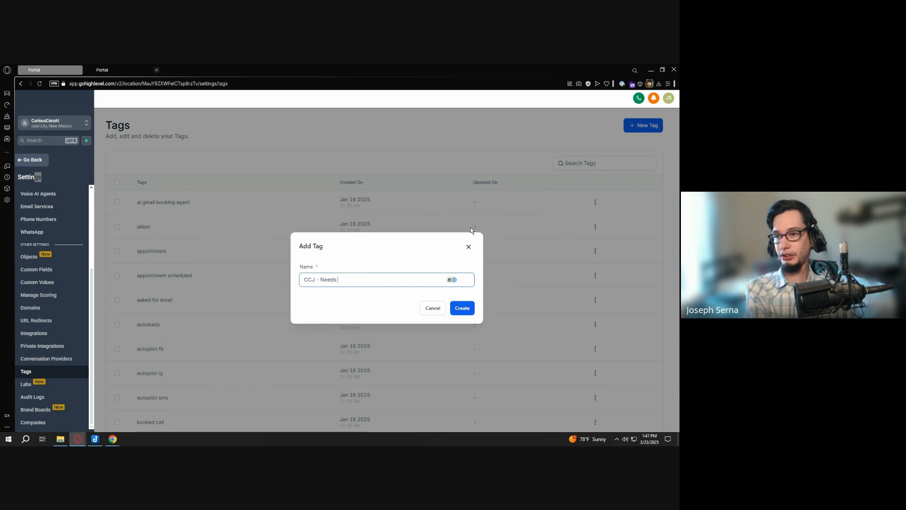
type("to ")
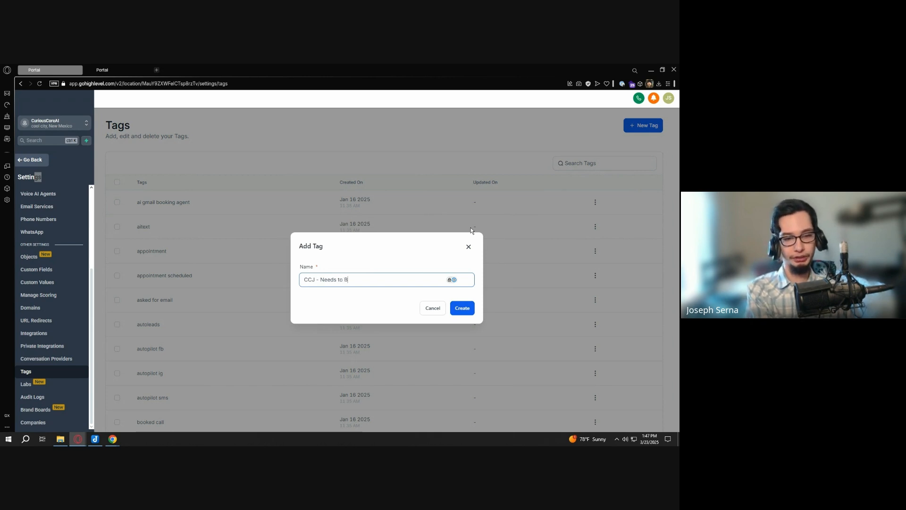
type("be o")
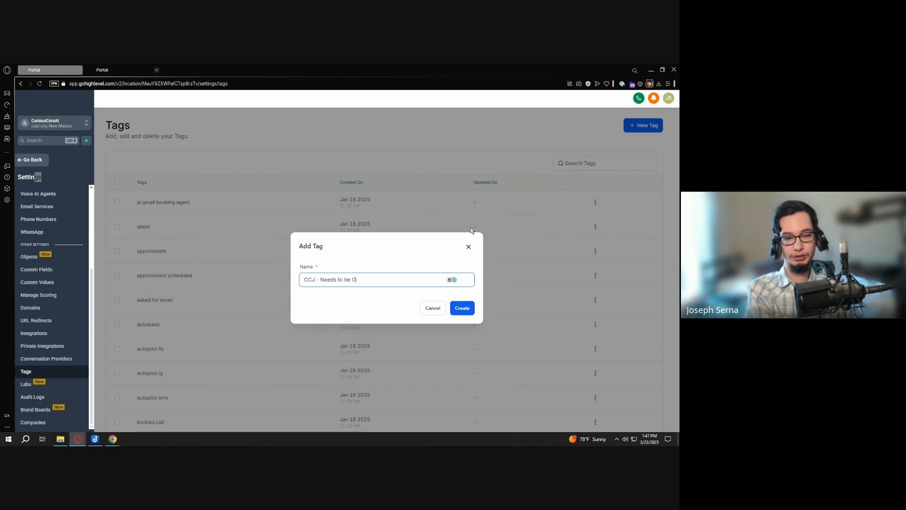
type("nboarded")
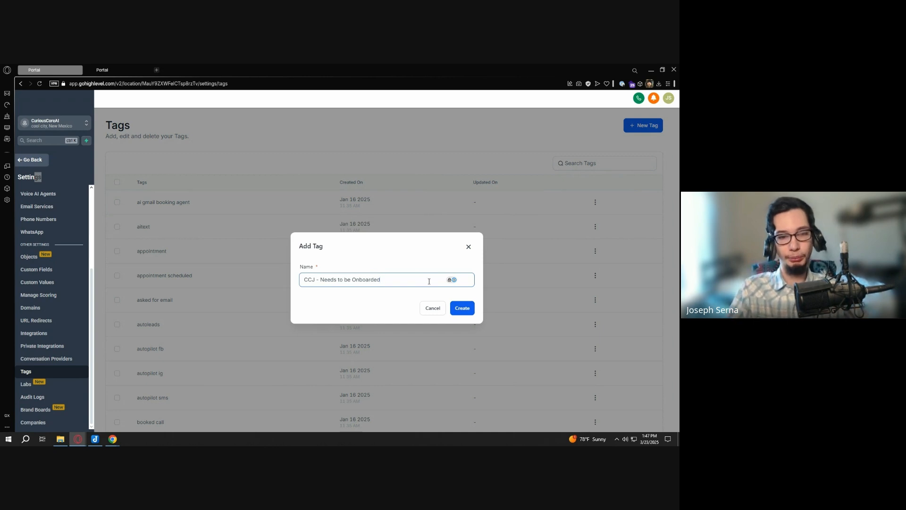
left_click_drag(380, 280, 366, 280)
left_click(382, 280)
left_click(385, 281)
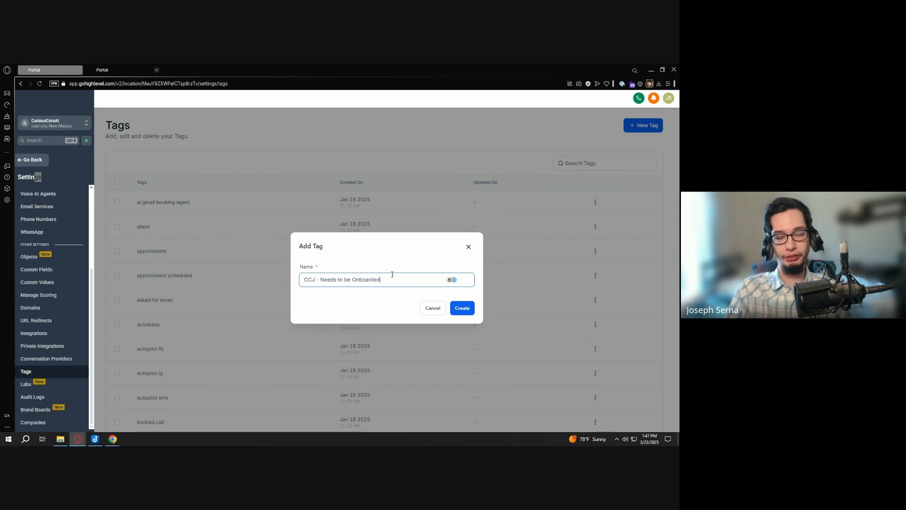
key("alt+Tab")
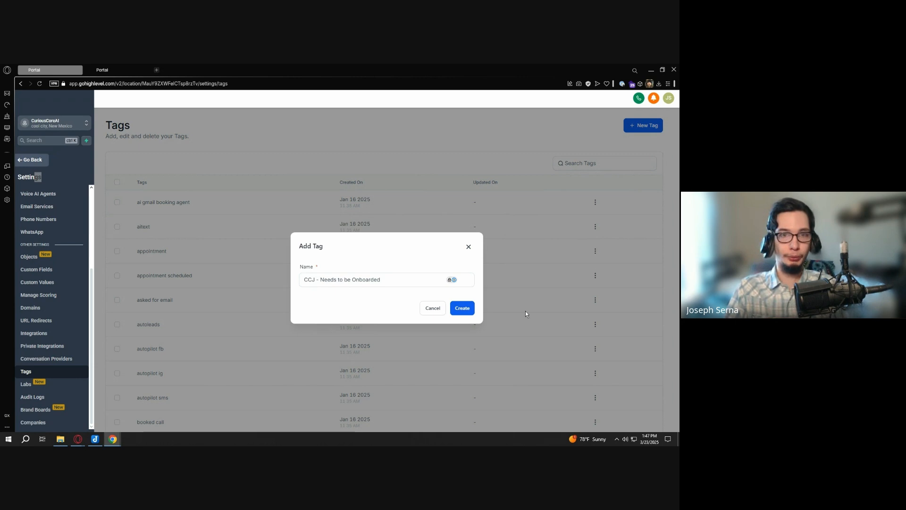
left_click(423, 282)
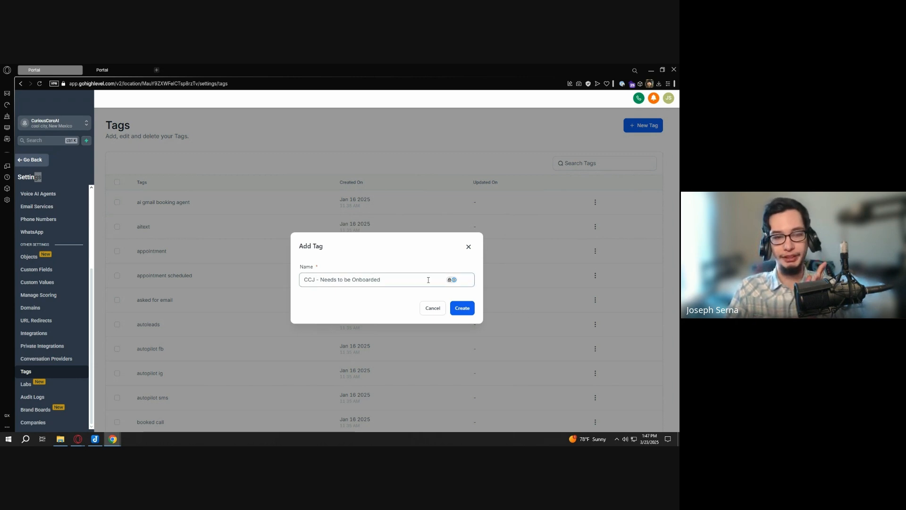
left_click_drag(406, 283, 321, 279)
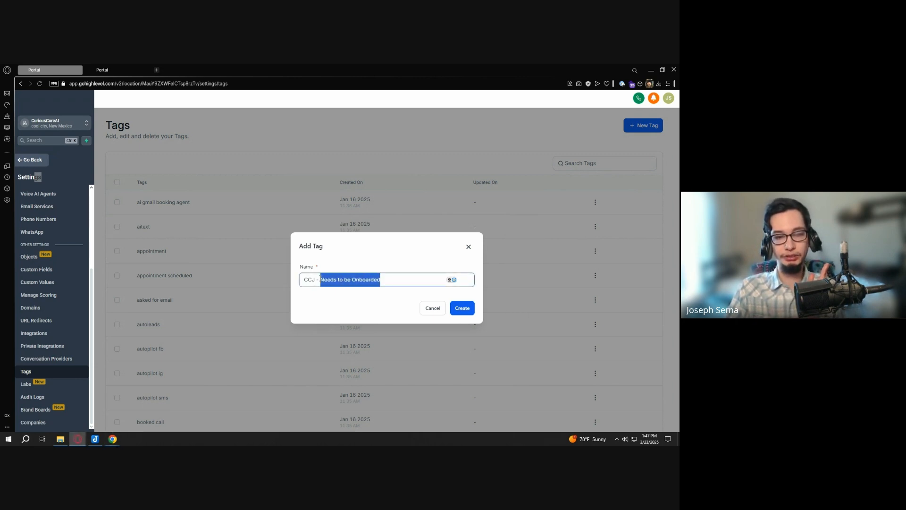
left_click_drag(383, 285, 320, 281)
left_click(382, 283)
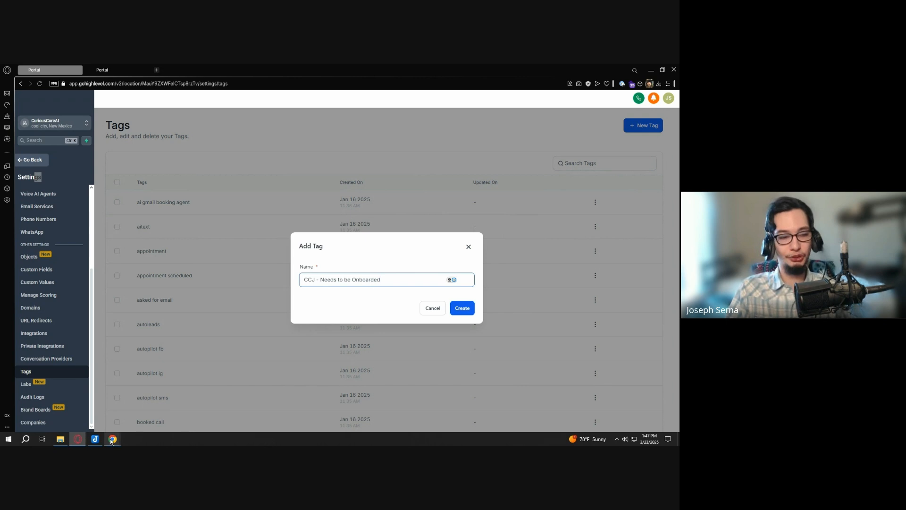
left_click(95, 440)
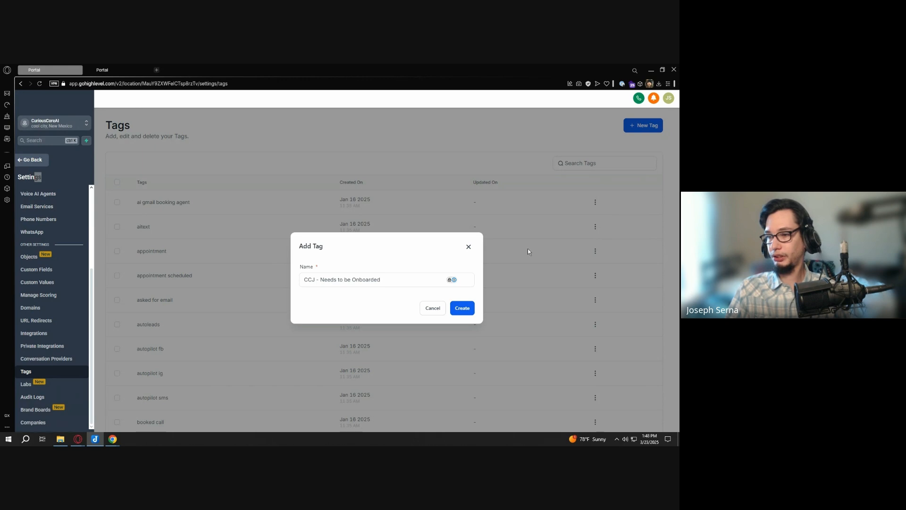
Create the "CCJ - Needs to be Onboarded" tag with the name entered
left_click(462, 309)
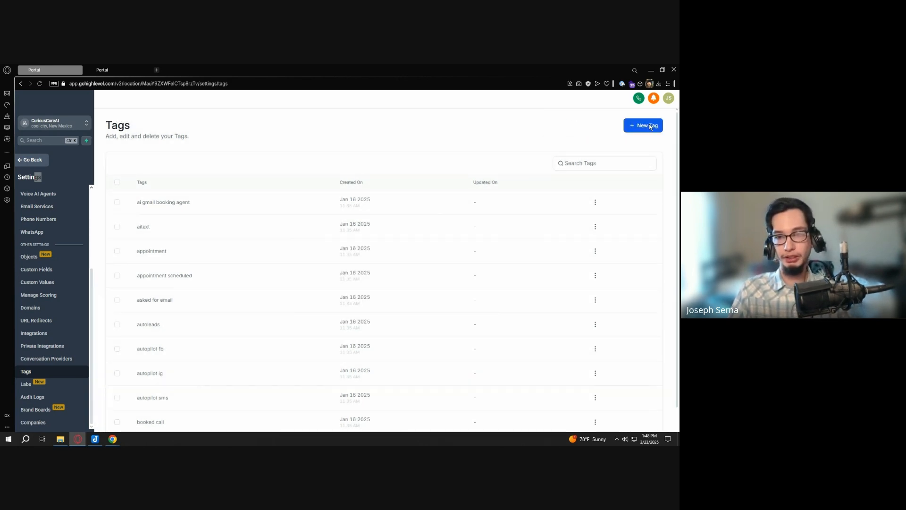
Start another new tag and enter "CCJ - Onboarding Form Signed" as its name
left_click(656, 125)
type("C")
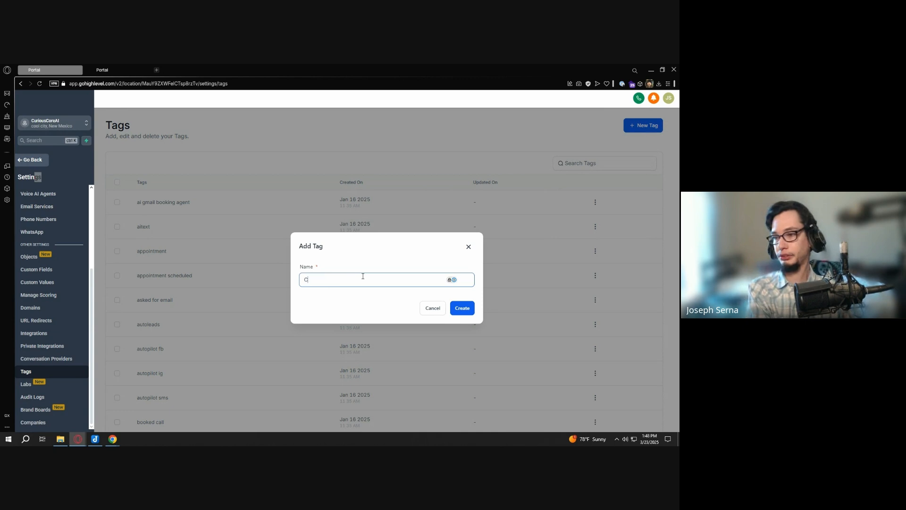
type("CJ - ")
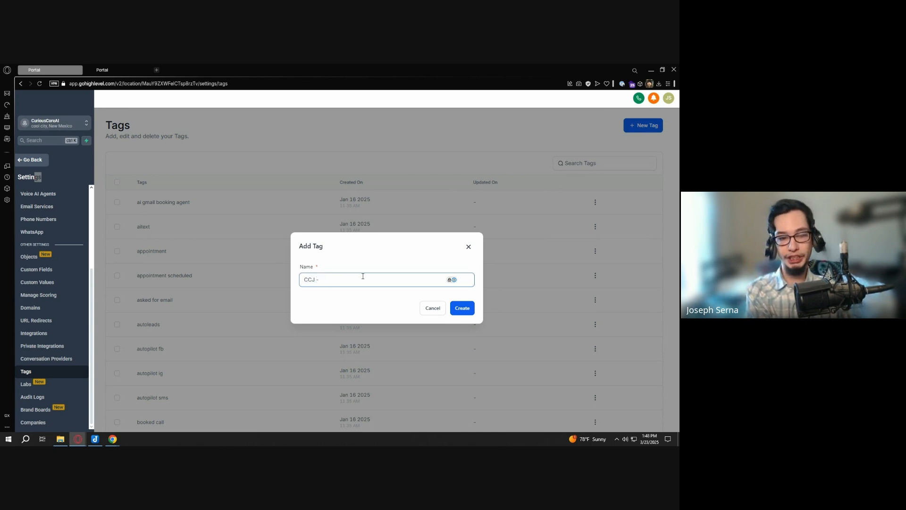
type("ON")
type("boarding S")
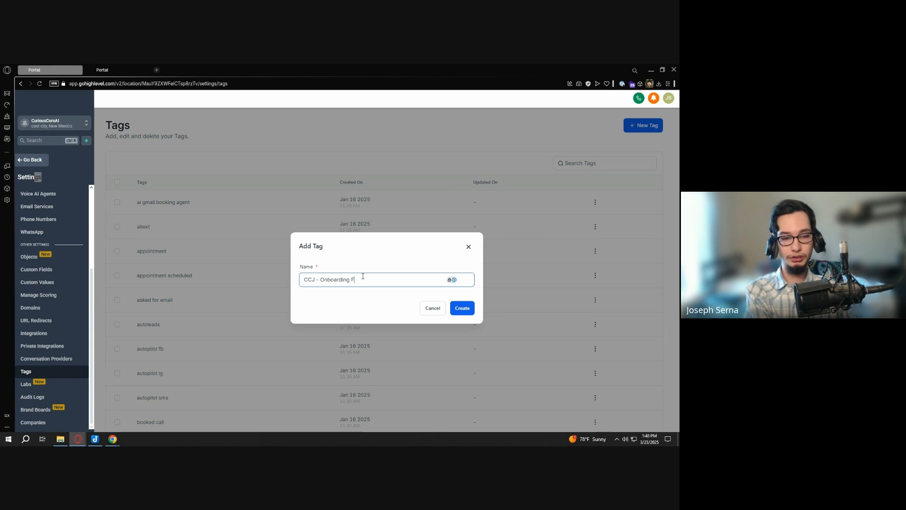
type("tart")
key("BackSpace")
key("BackSpace")
key("BackSpace")
key("BackSpace")
key("BackSpace")
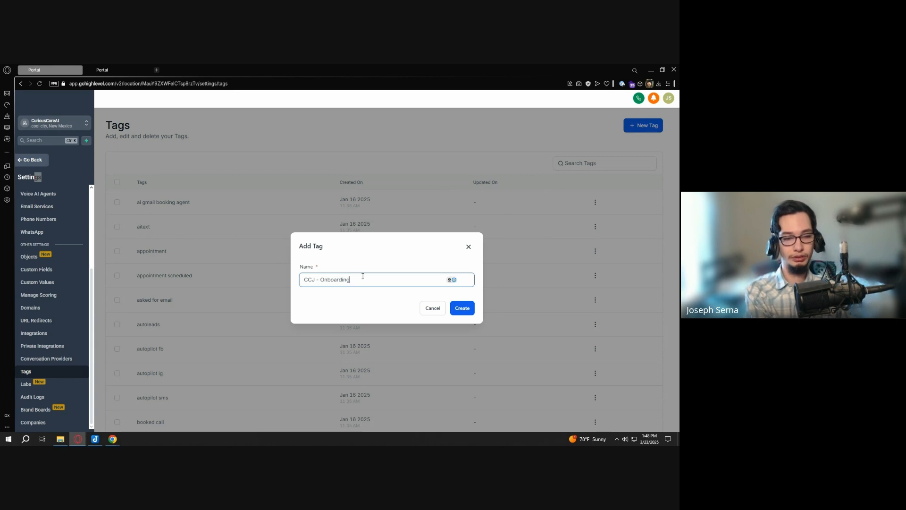
type("Form")
type("Signe")
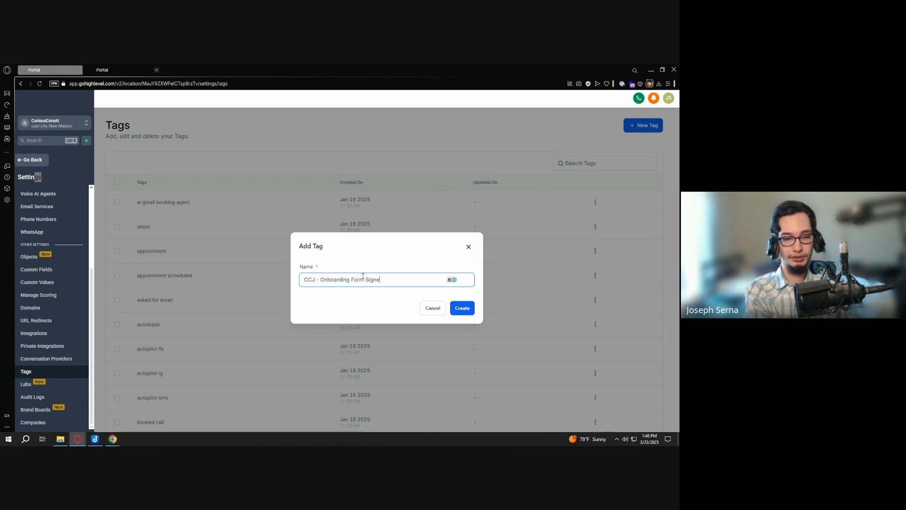
type("d")
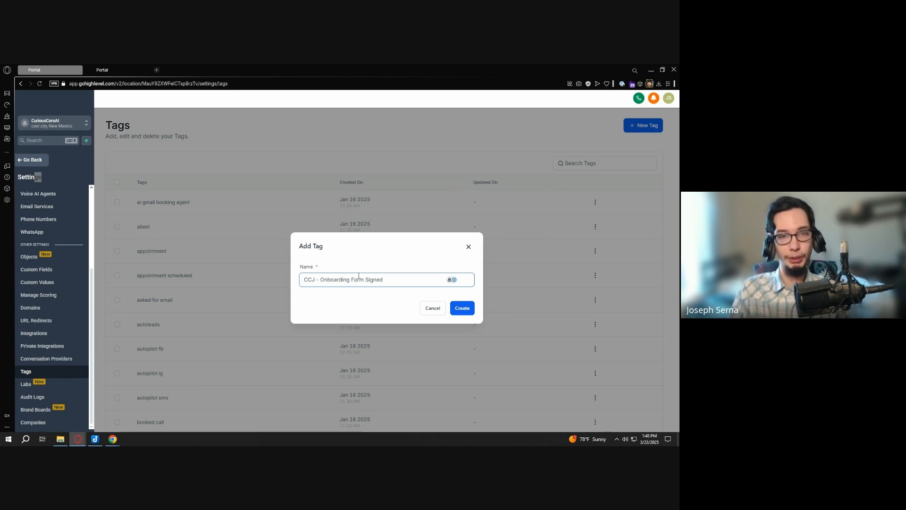
Replace the last word of the tag name with "Filled" and create the tag as "CCJ - Onboarding Form Filled"
double_click(396, 282)
type("Filled")
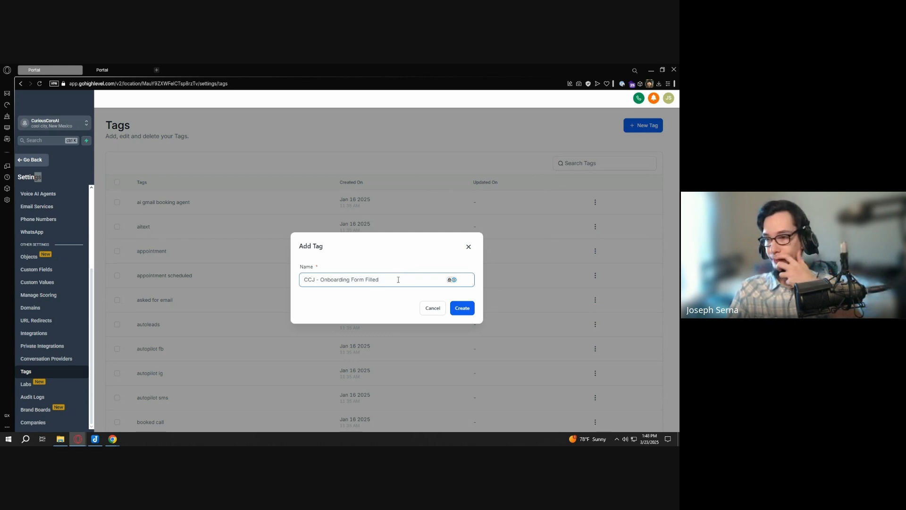
left_click(457, 309)
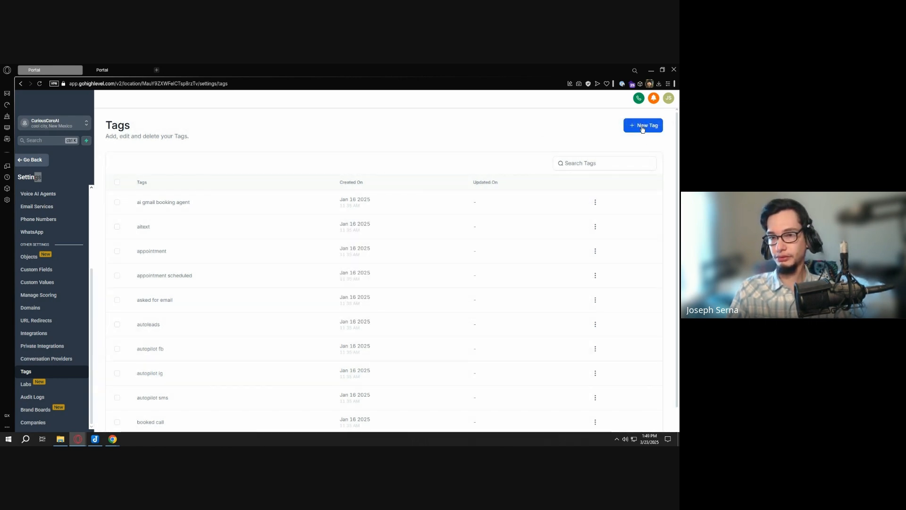
Create a new tag named "CCJ - Onboarding Started" and dismiss the success notification
left_click(642, 125)
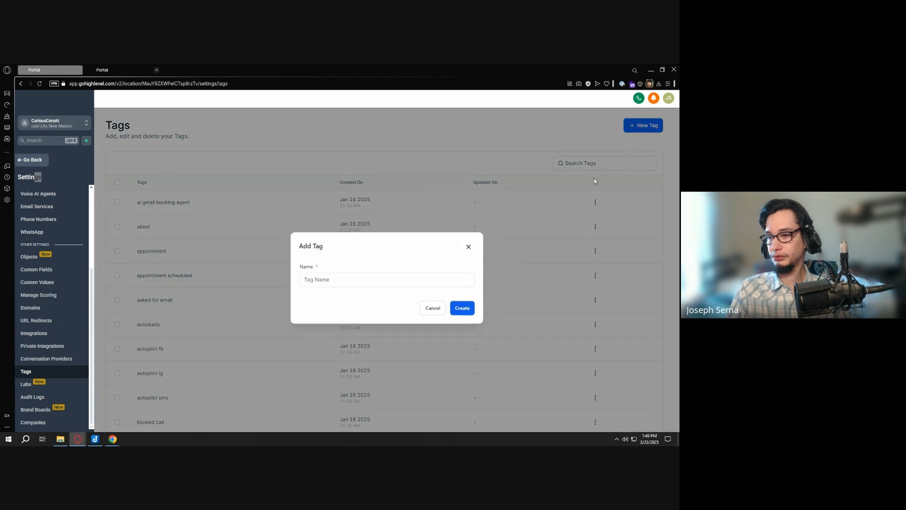
left_click(374, 276)
type("CCJ ")
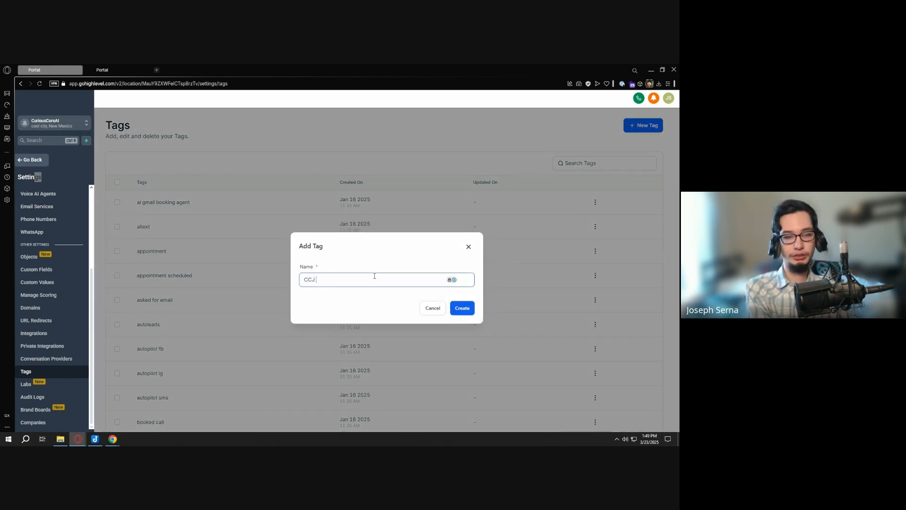
type("-")
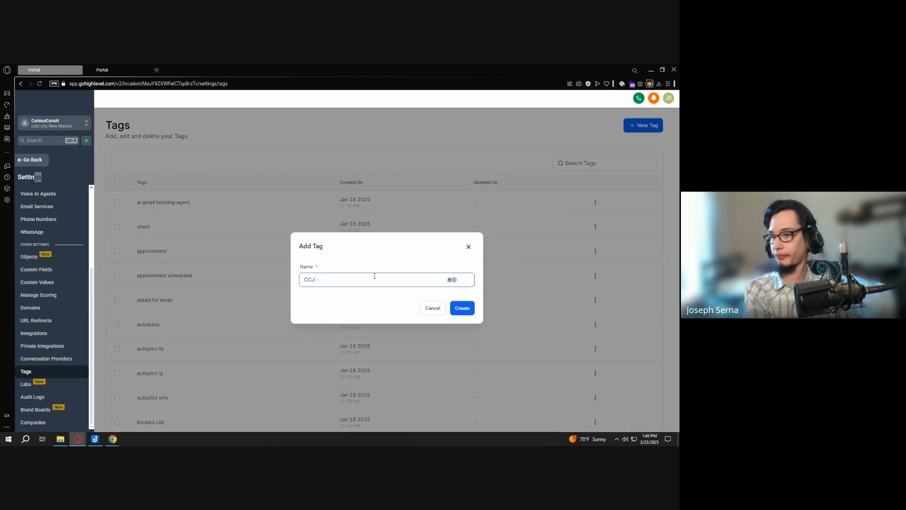
type(" On")
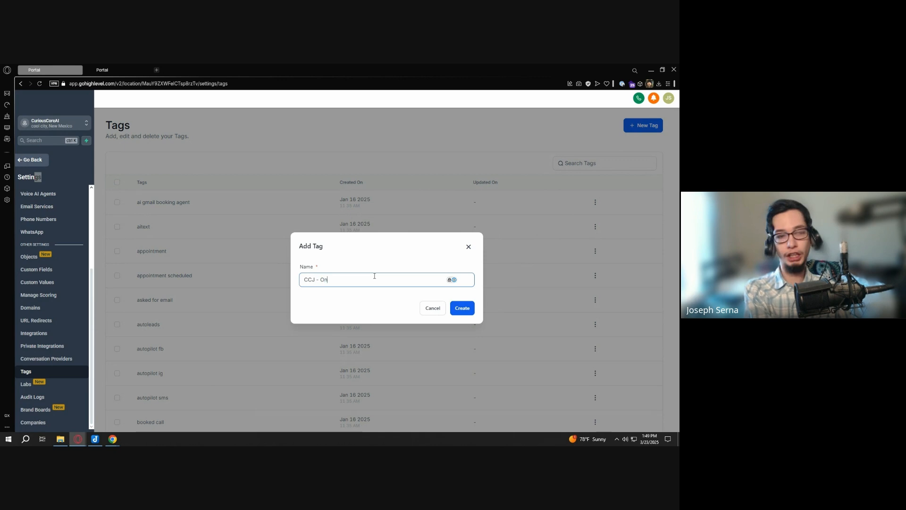
type("boarding Started")
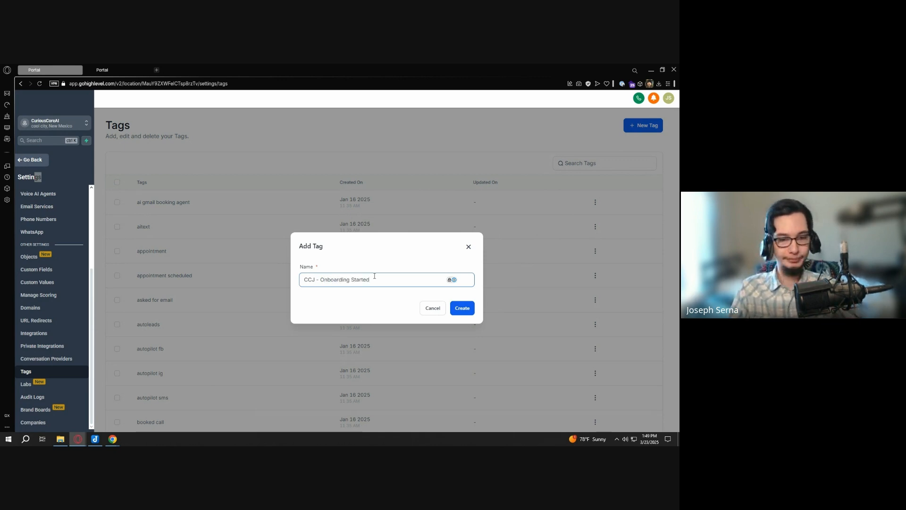
left_click(462, 310)
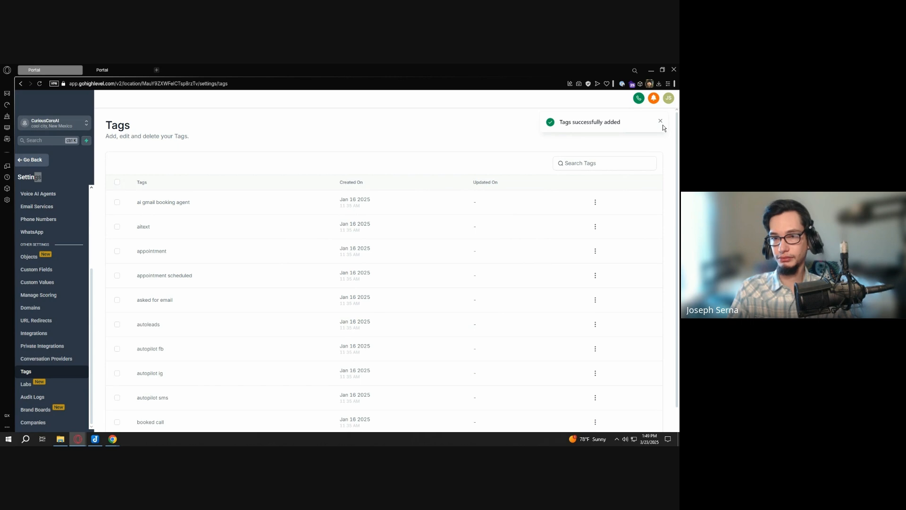
left_click(662, 122)
Create a new tag named "CCJ - No Show" and dismiss the success notification
left_click(638, 126)
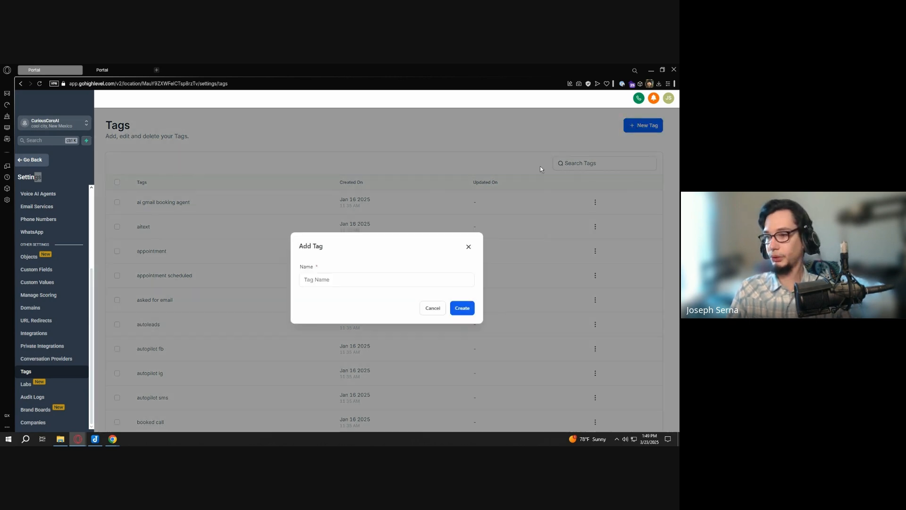
left_click(358, 274)
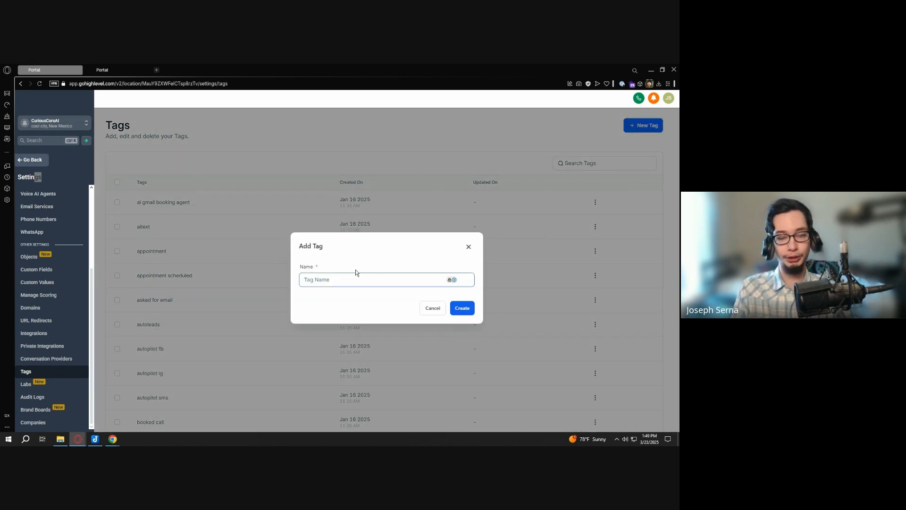
type("CCJ - No Show")
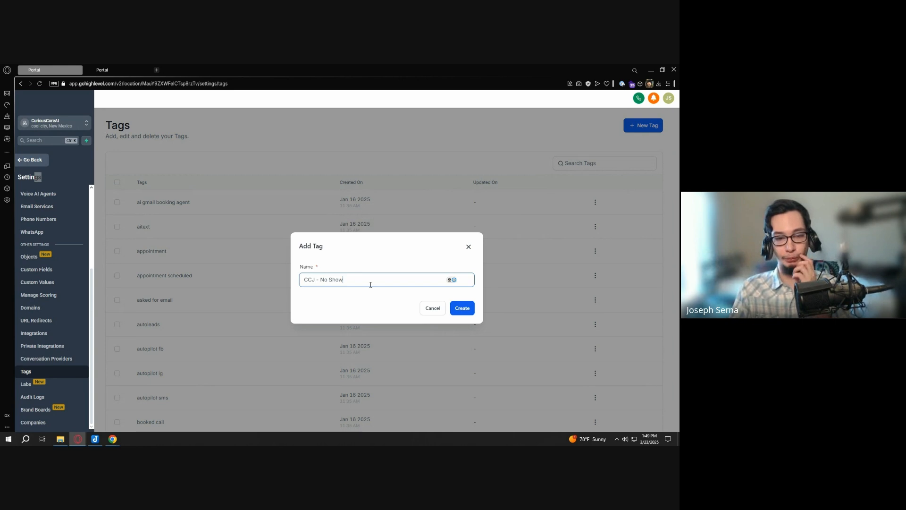
left_click(464, 309)
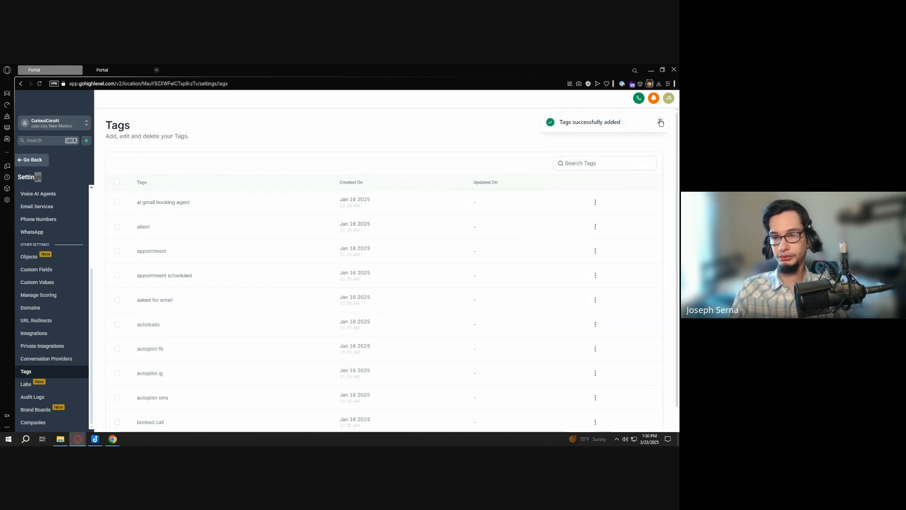
left_click(660, 122)
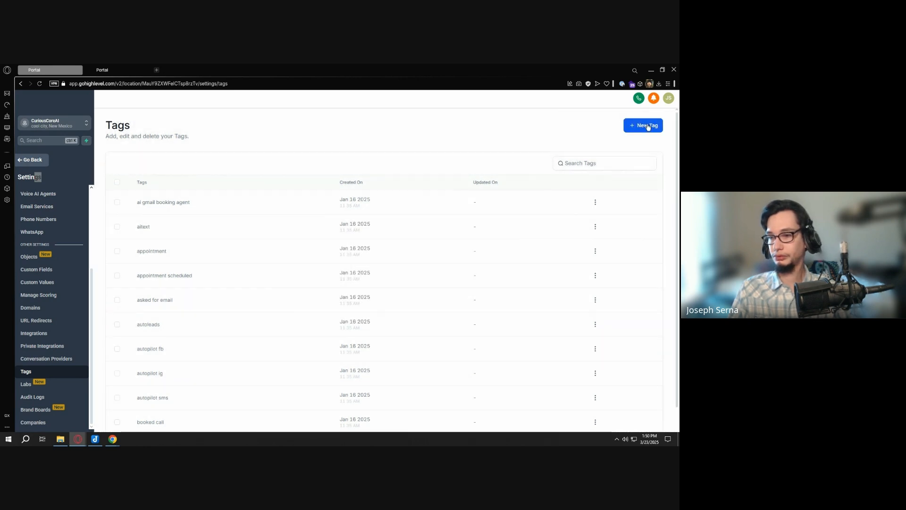
Start a new tag and enter "Stop Bot WhatsApp" as its name
left_click(648, 126)
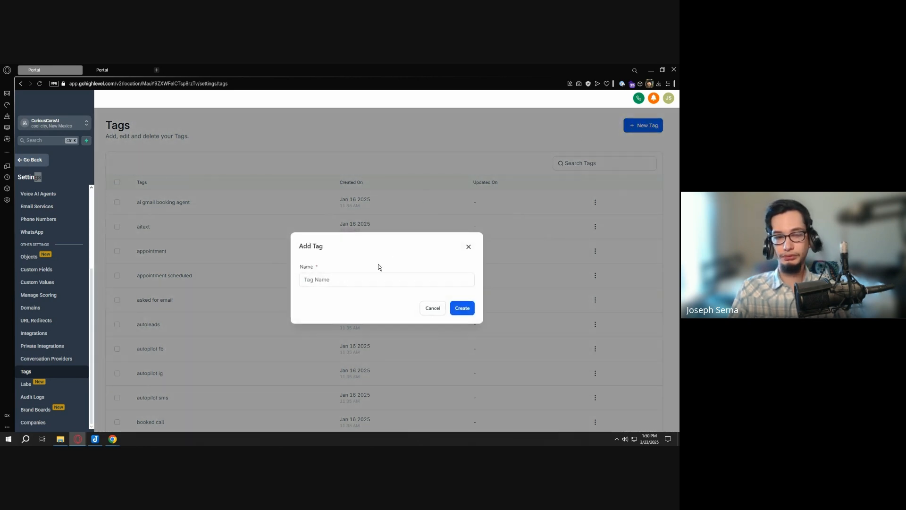
left_click(378, 278)
type("S")
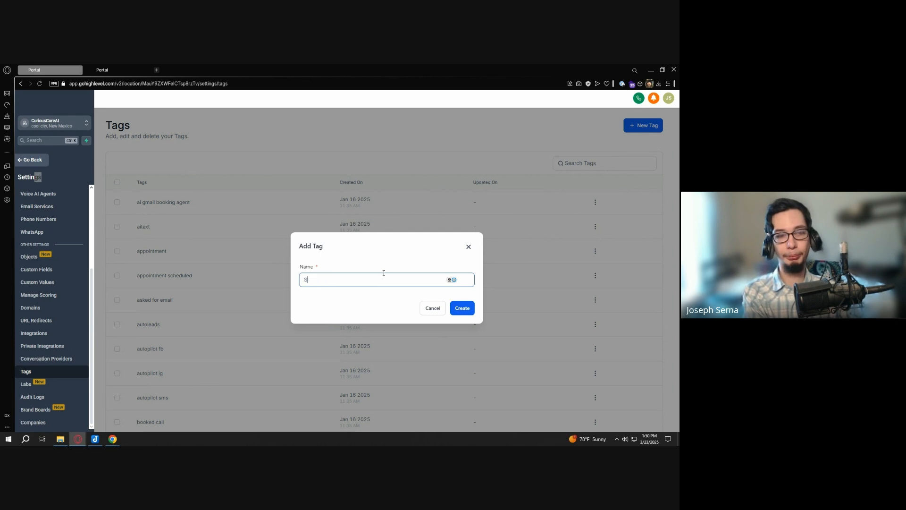
type("top Bot")
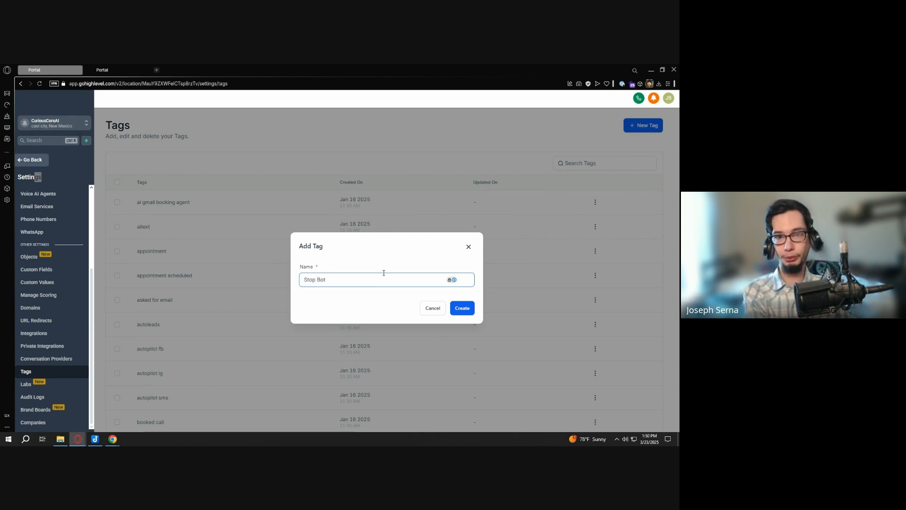
type(" Whats")
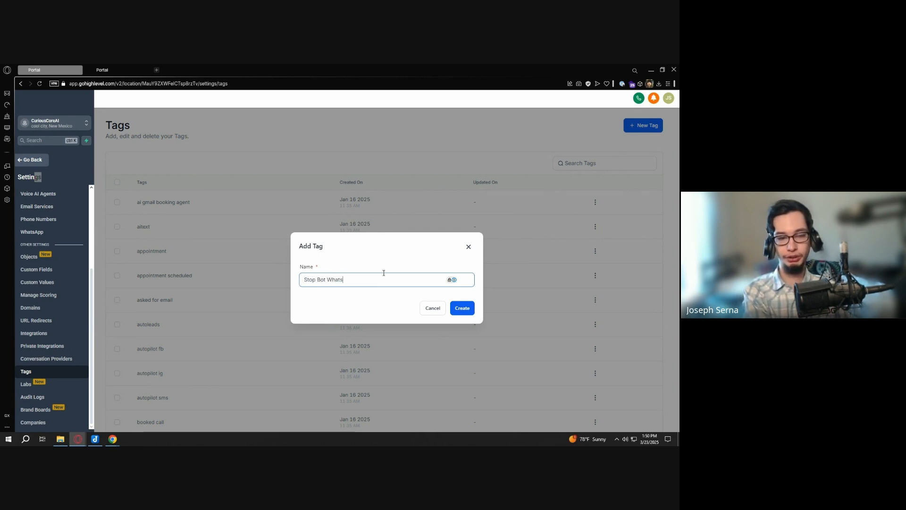
type("App")
Try "Instagram" and "Facebook" as the last word of the tag name and restore "WhatsApp"
key("ctrl+shift+Left")
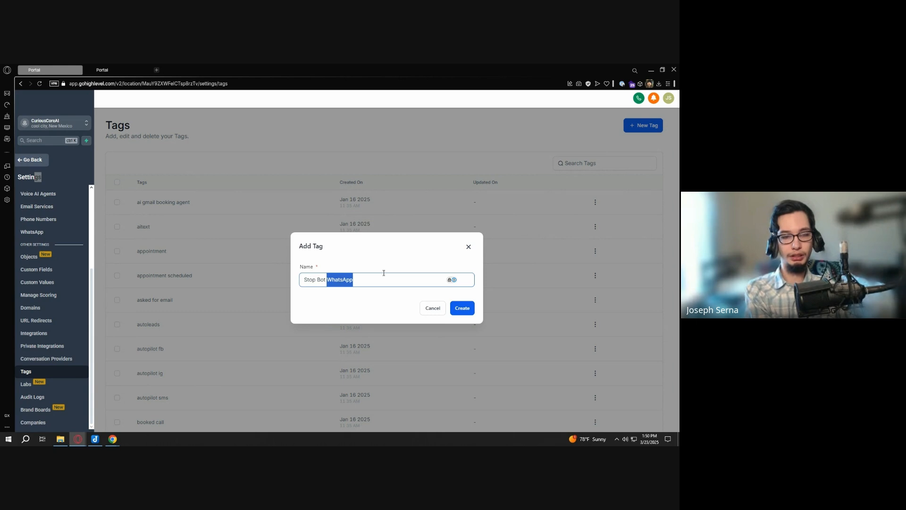
key("BackSpace")
type("Instag")
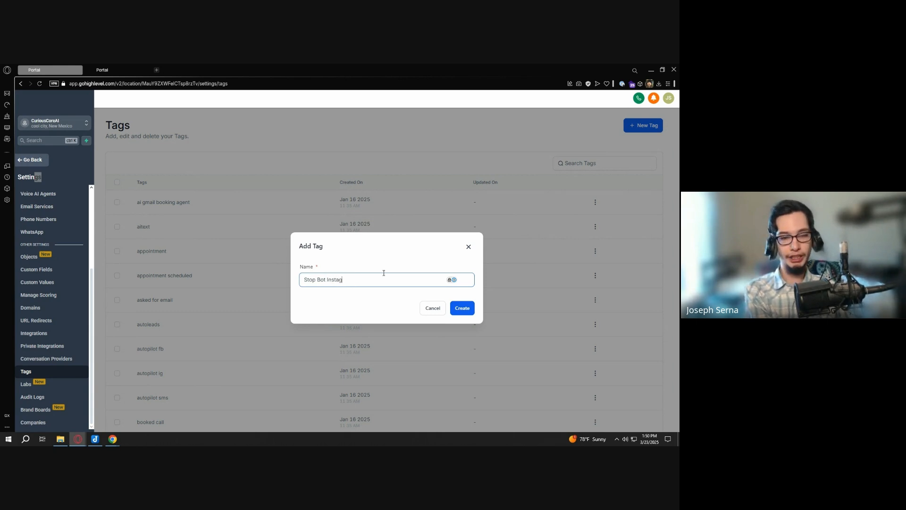
type("ram")
key("ctrl+shift+Left")
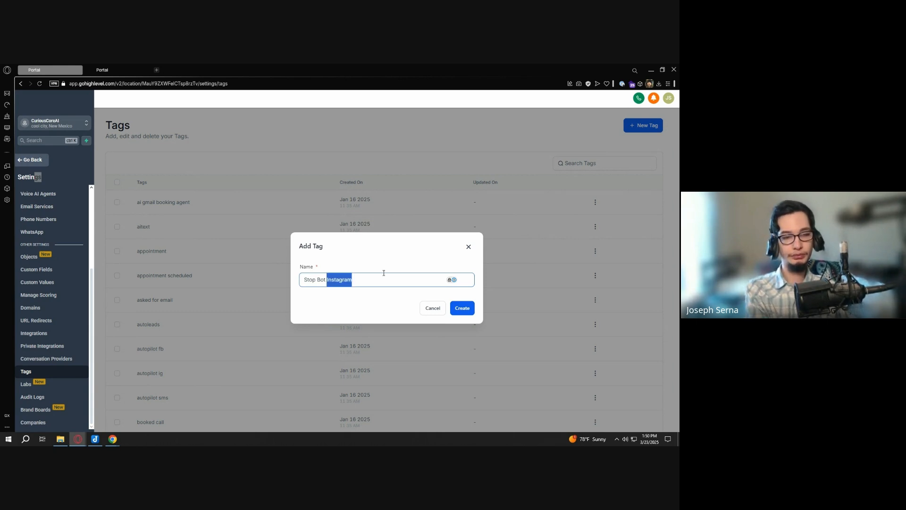
key("BackSpace")
type("Facebook")
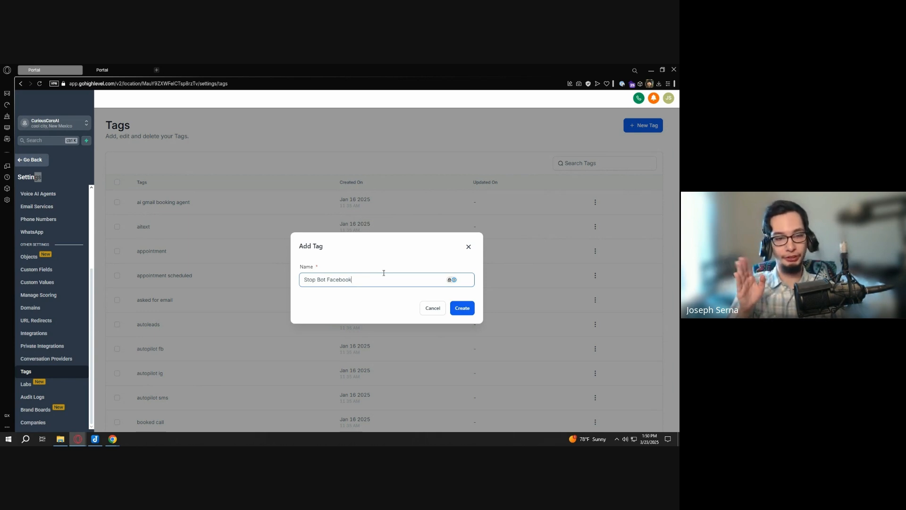
key("ctrl+shift+Left")
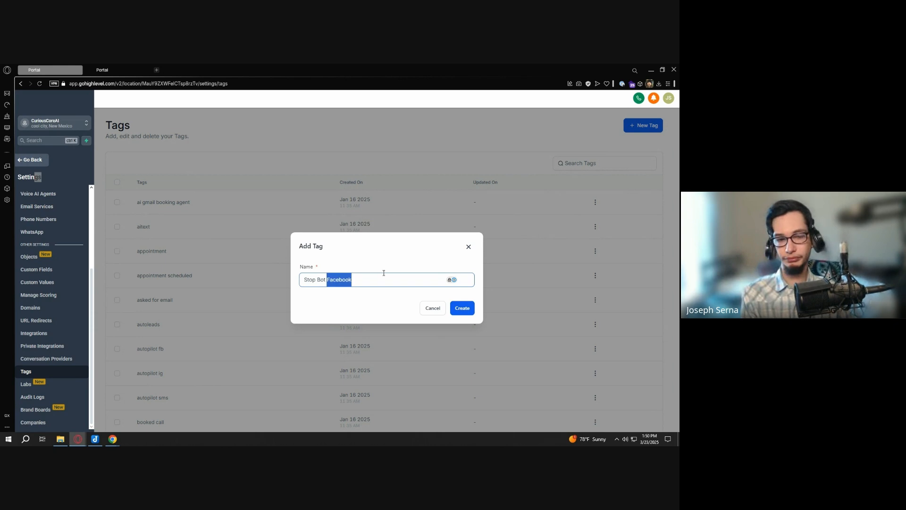
type("WhatsApp")
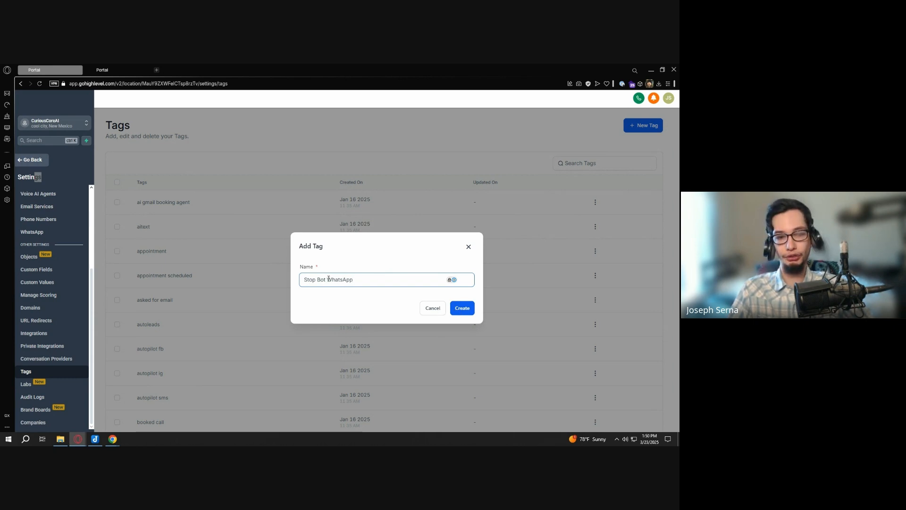
Create the tag with the name "Stop Bot WhatsApp"
left_click_drag(329, 279, 290, 280)
left_click(354, 281)
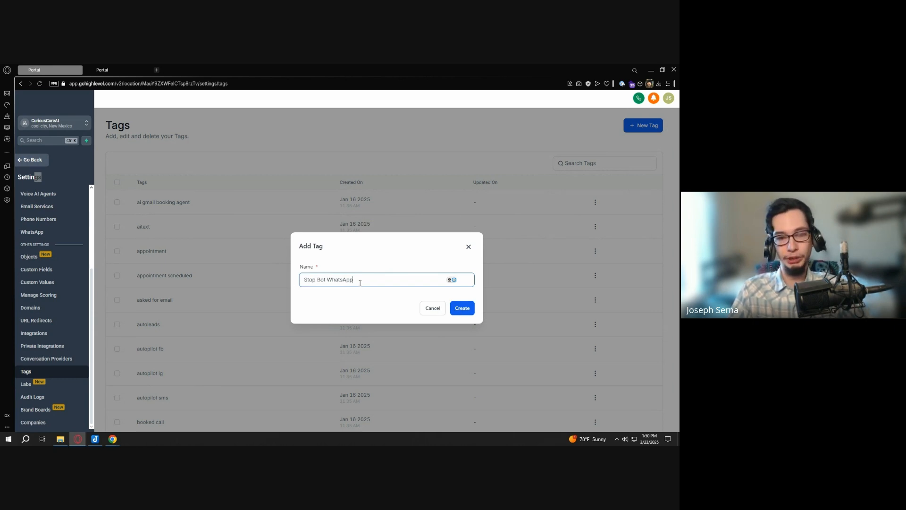
left_click(462, 308)
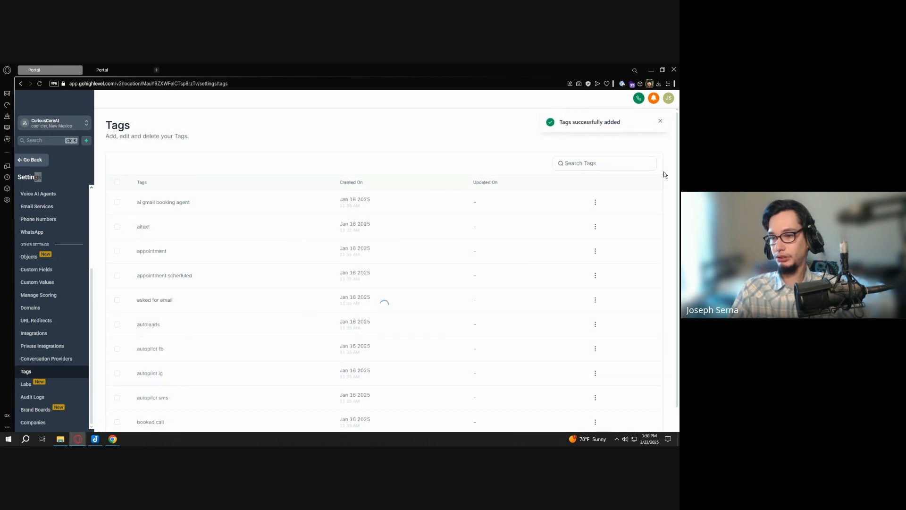
Create a new tag named "CCJ - Webinar Signup"
left_click(643, 127)
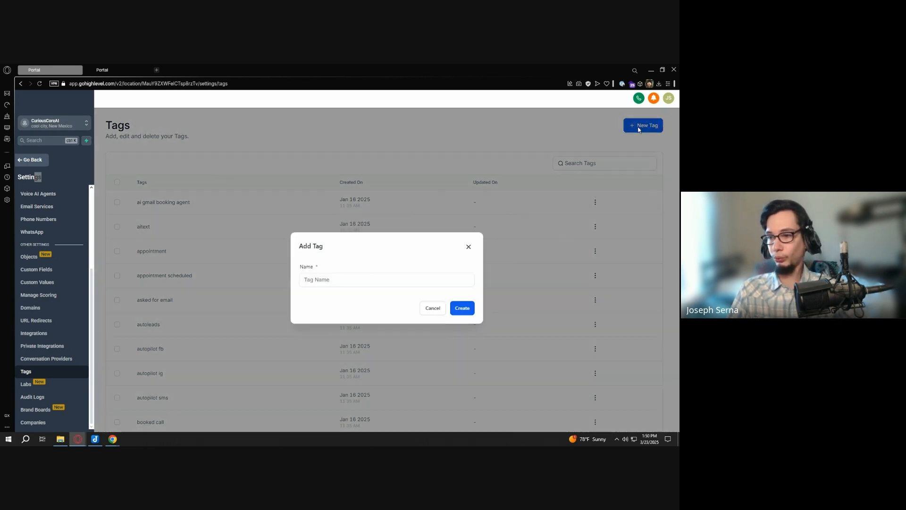
left_click(361, 278)
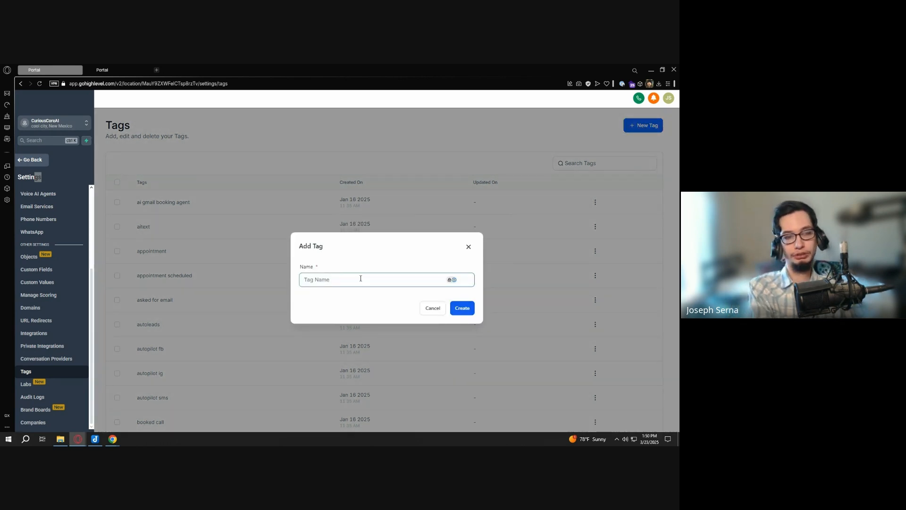
type("CCJ")
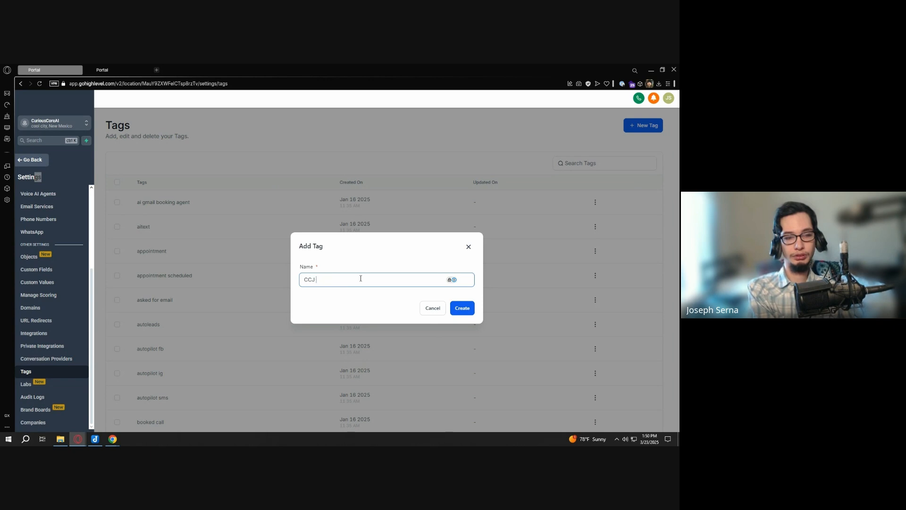
type(" - Webinar Signup")
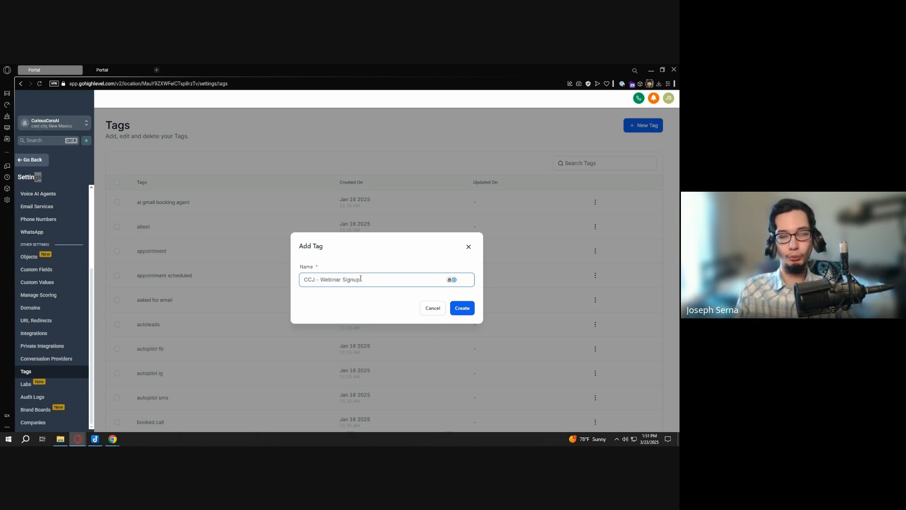
left_click(395, 259)
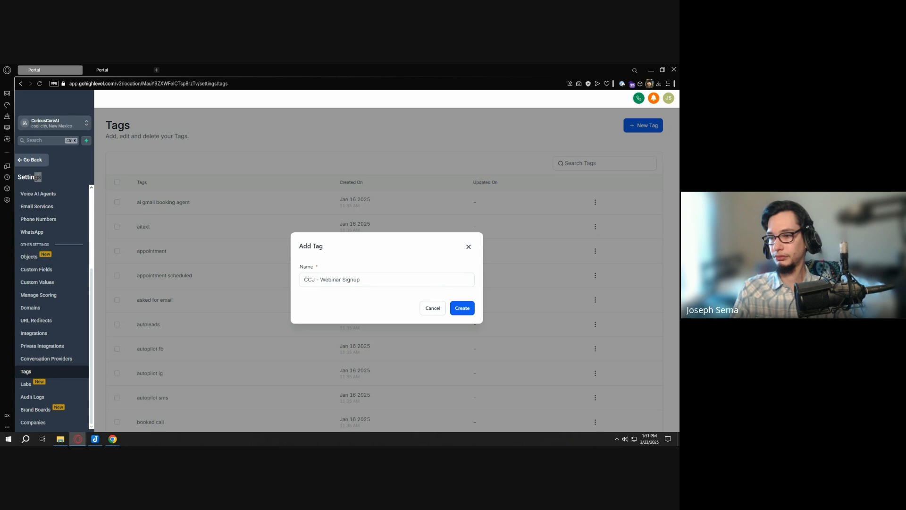
key("alt+Tab")
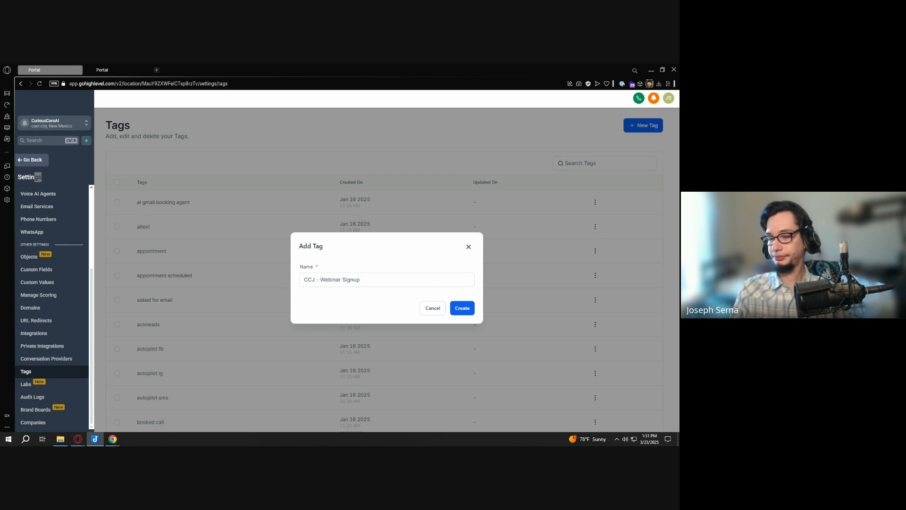
left_click(453, 308)
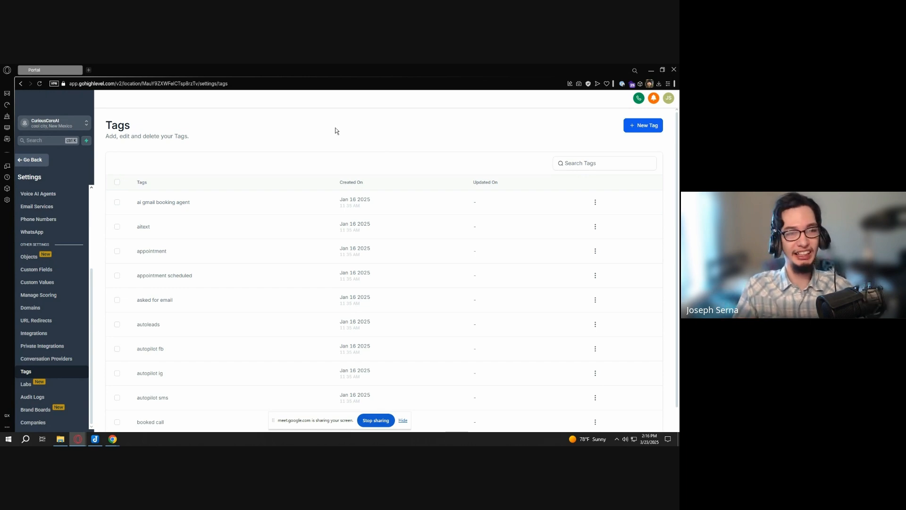
key("ctrl")
key("ctrl")
key("ctrl")
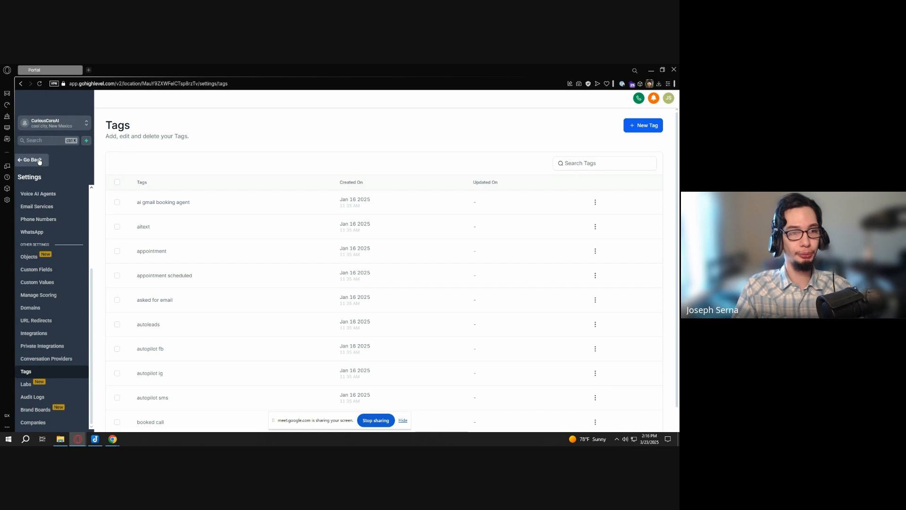
key("ctrl")
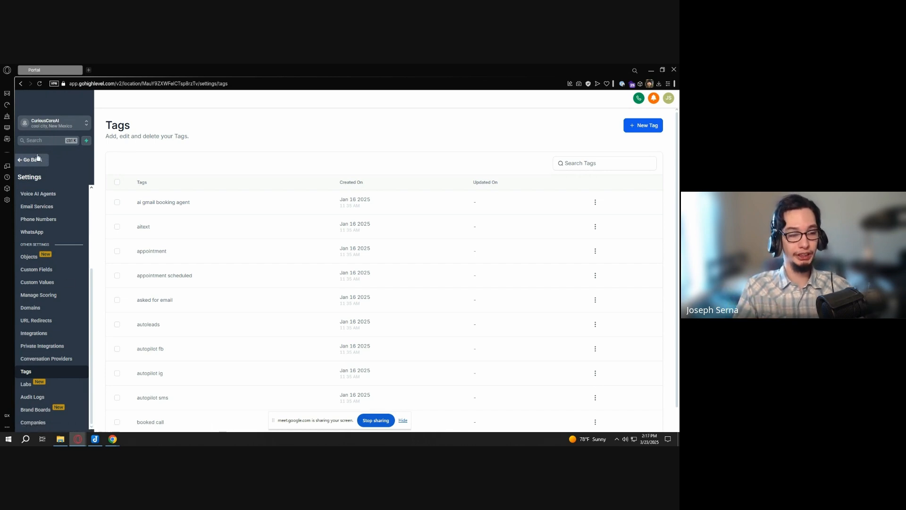
Leave the settings and open the list of opportunity pipelines
left_click(38, 161)
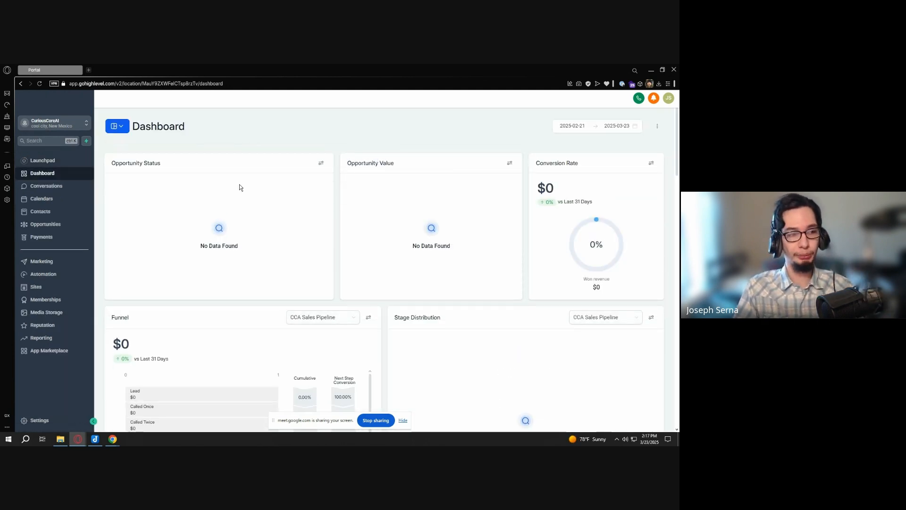
left_click(60, 228)
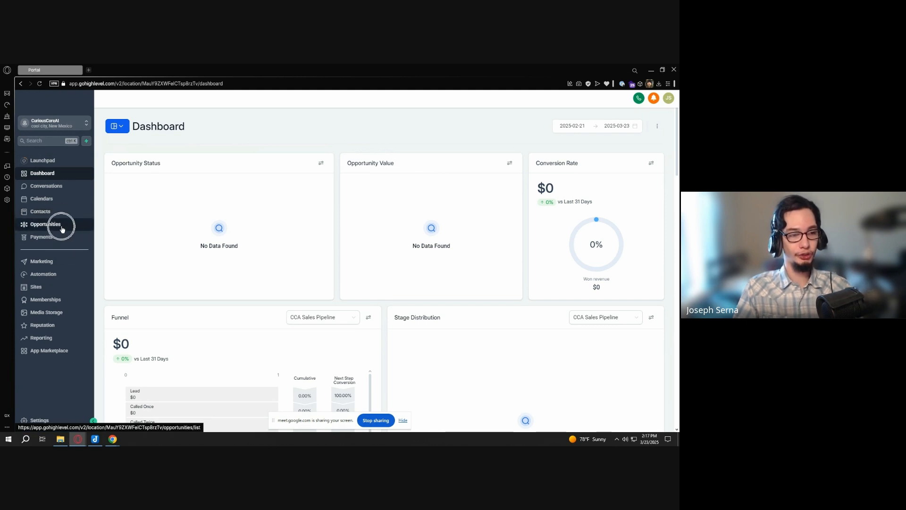
key("ctrl")
key("ctrl")
key("ctrl")
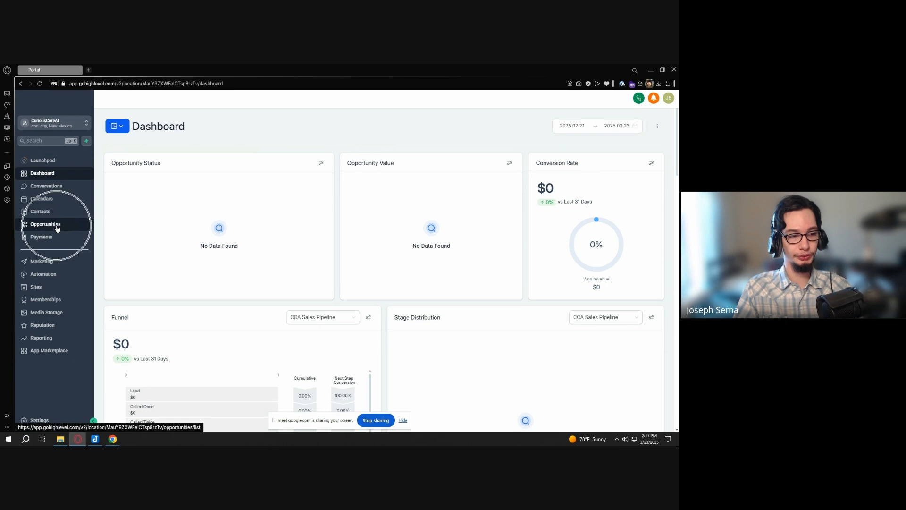
left_click(57, 229)
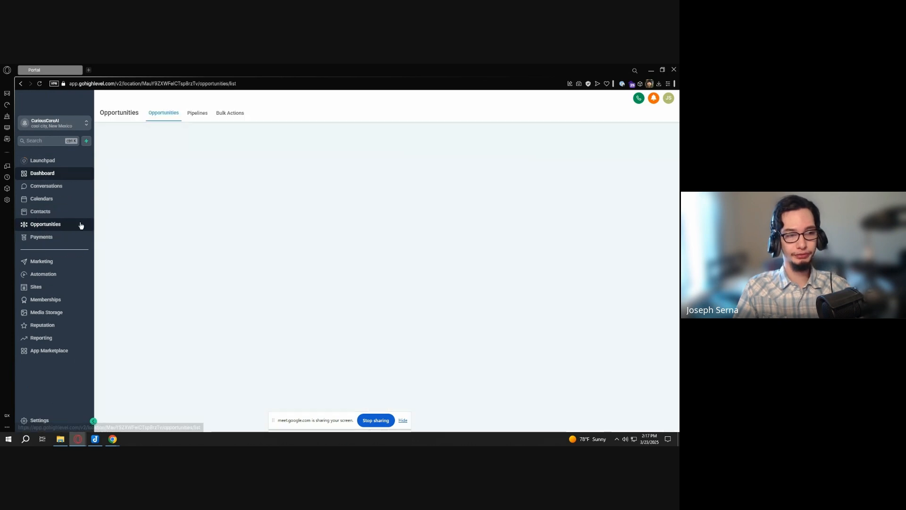
left_click(196, 115)
key("ctrl")
key("ctrl")
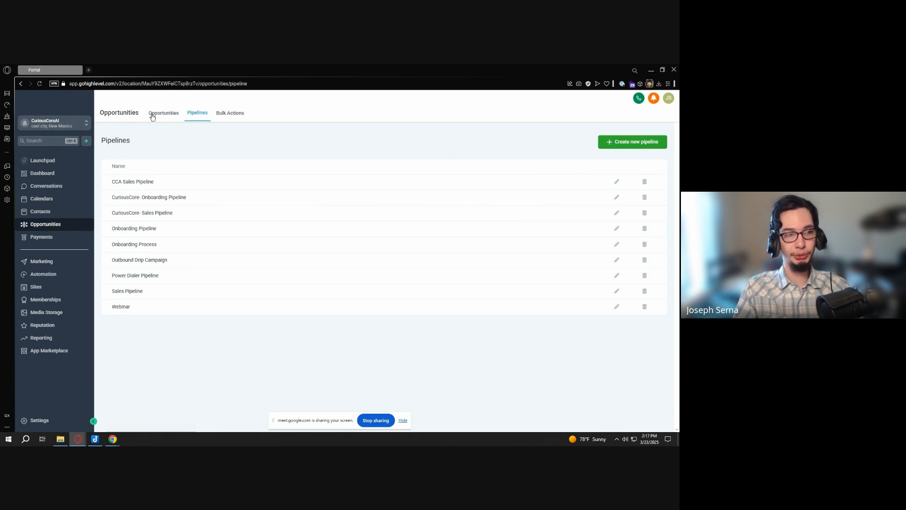
key("ctrl")
key("ctrl")
key("ctrl")
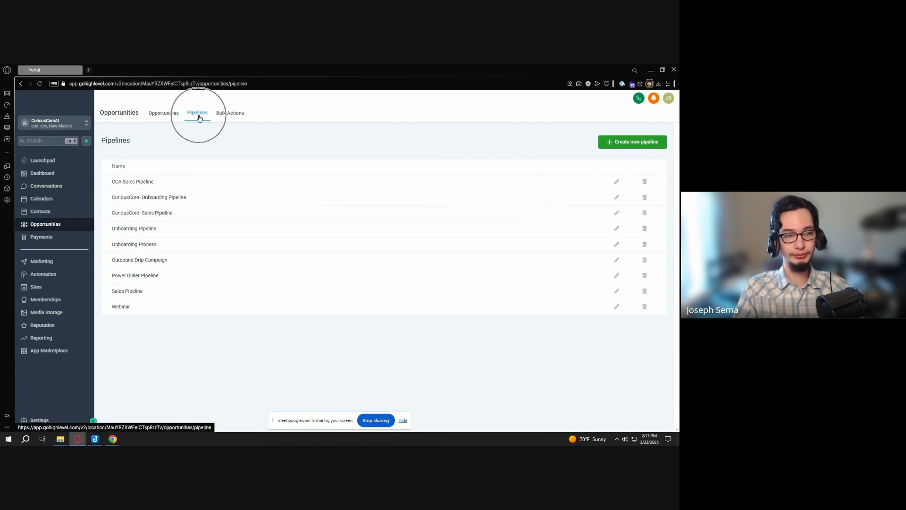
key("ctrl")
key("ctrl")
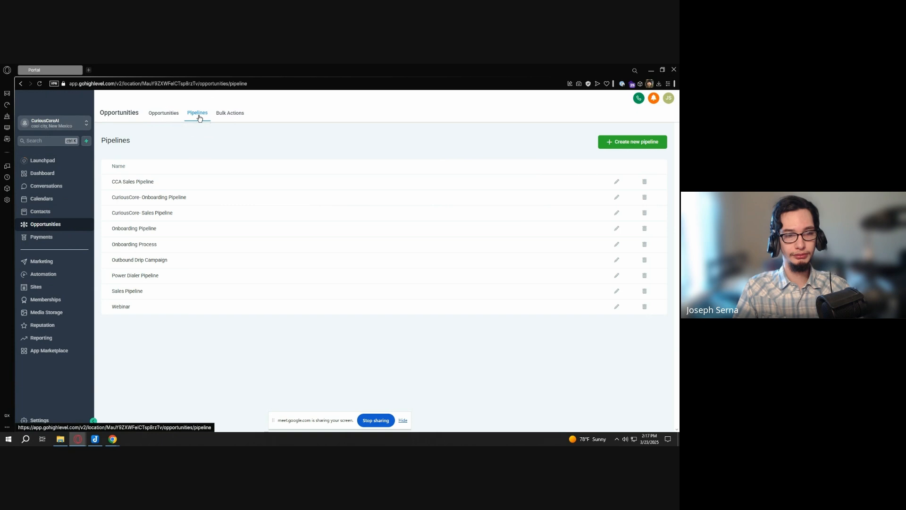
key("ctrl")
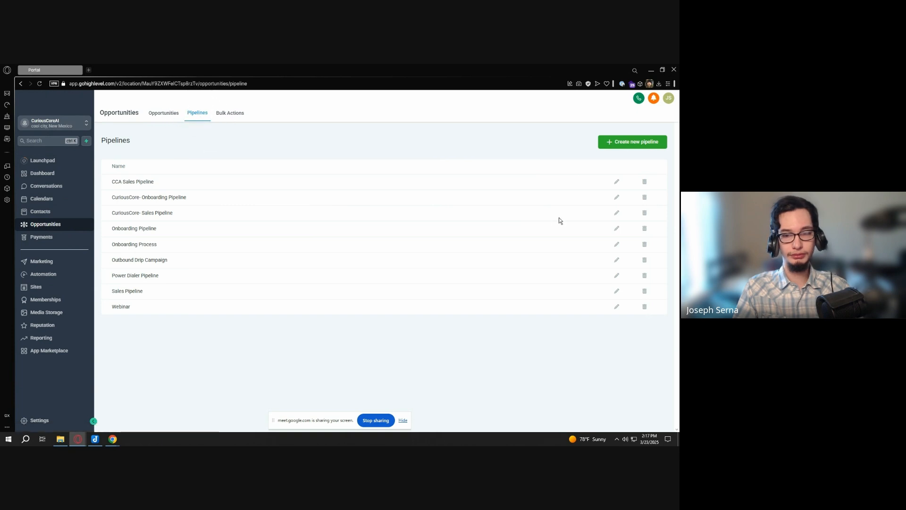
Examine the stages of the CuriousCore- Sales Pipeline, CCA Sales Pipeline and Webinar pipelines, closing each without changes
left_click(616, 213)
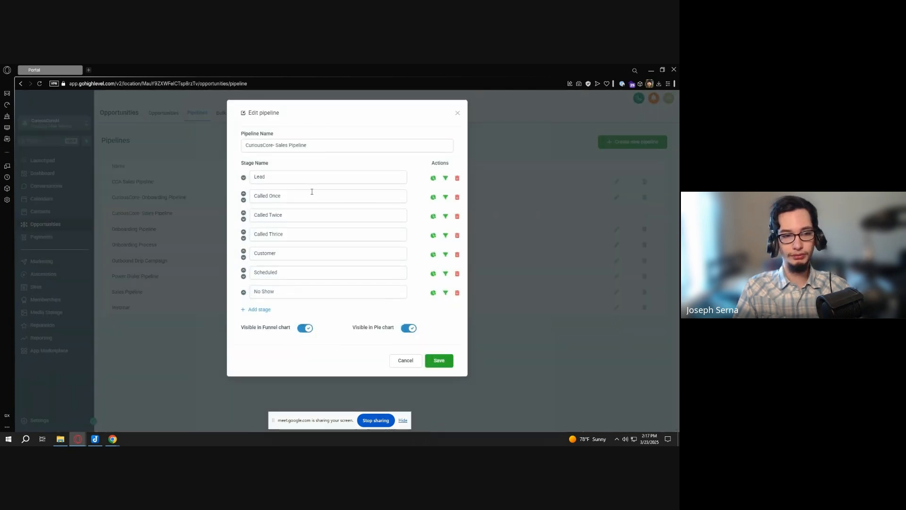
left_click(457, 113)
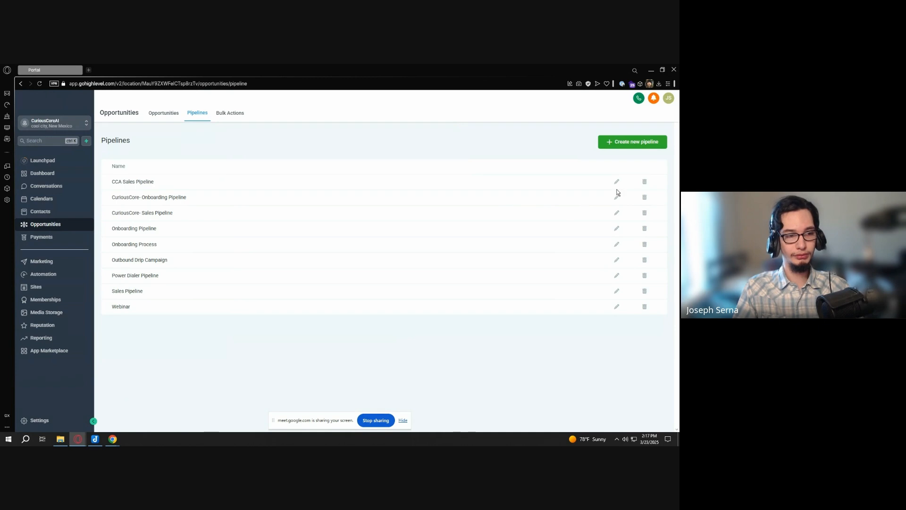
left_click(616, 183)
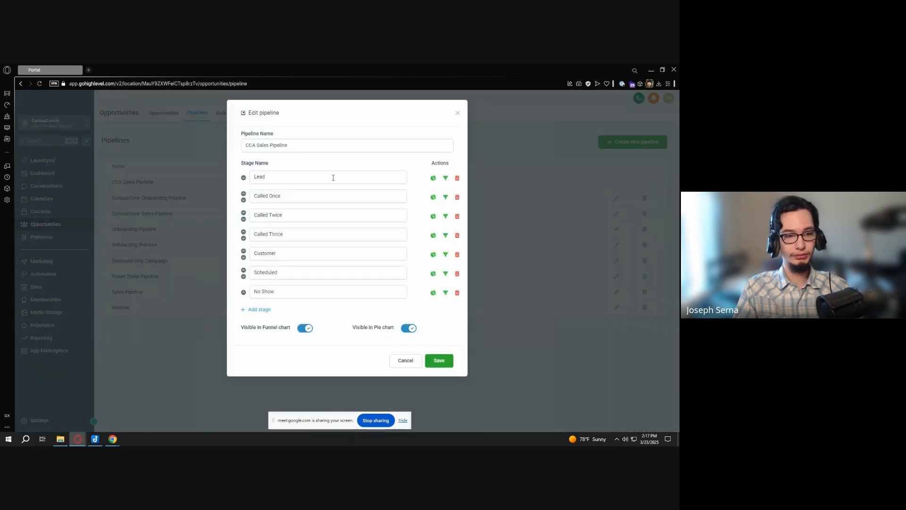
left_click(457, 113)
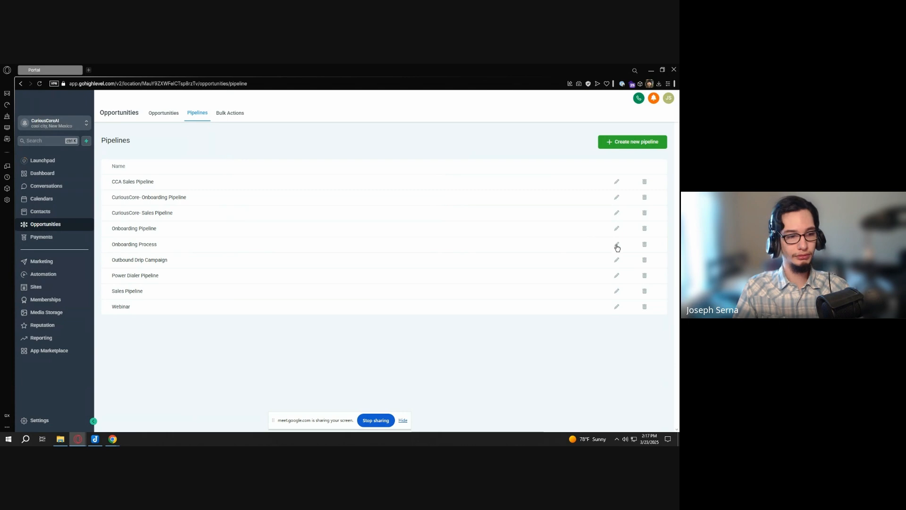
left_click(616, 307)
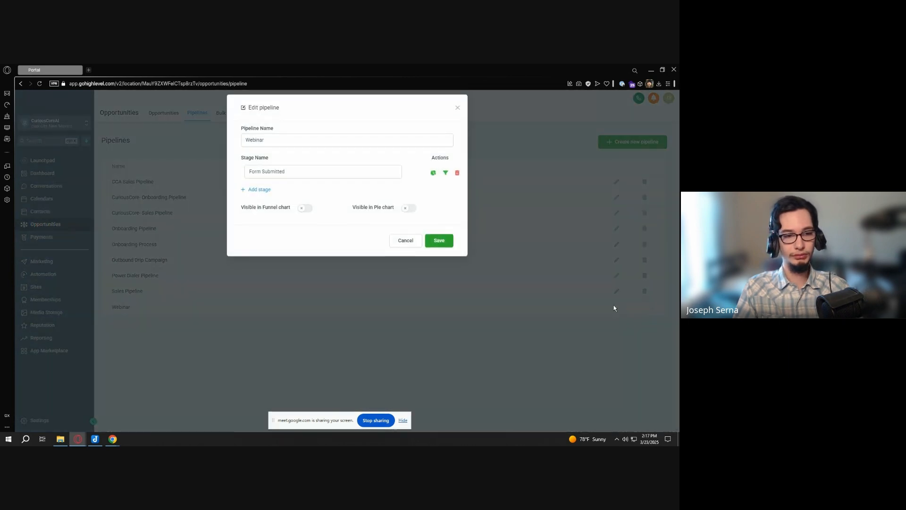
left_click(457, 113)
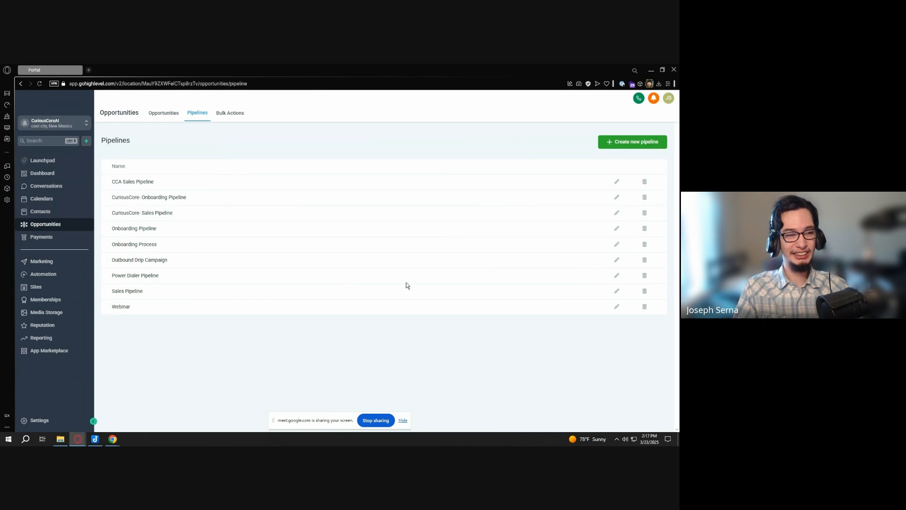
Examine the stages of the Sales Pipeline and the Onboarding Pipeline, closing each without changes
left_click(616, 291)
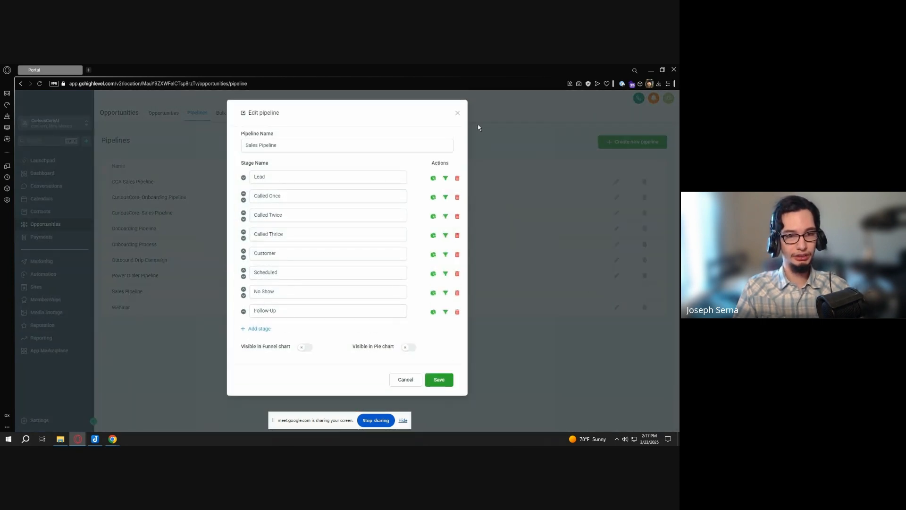
left_click(457, 112)
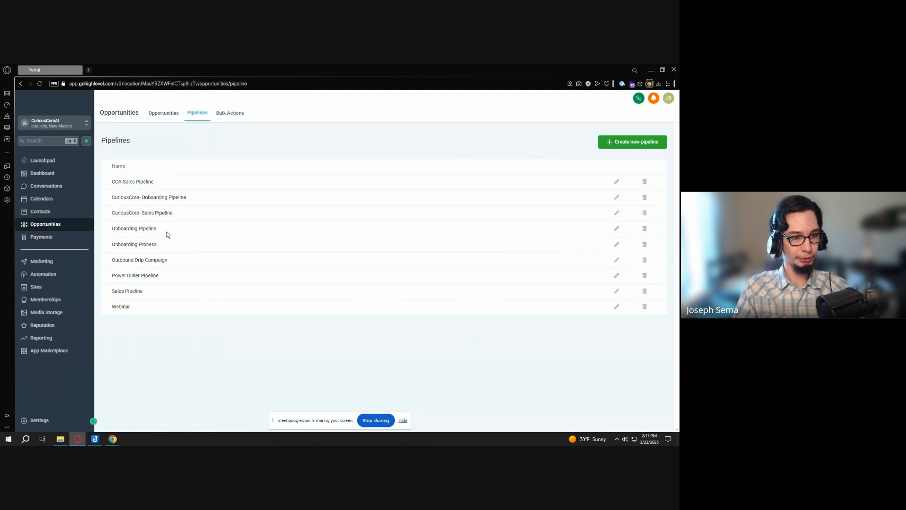
left_click(616, 229)
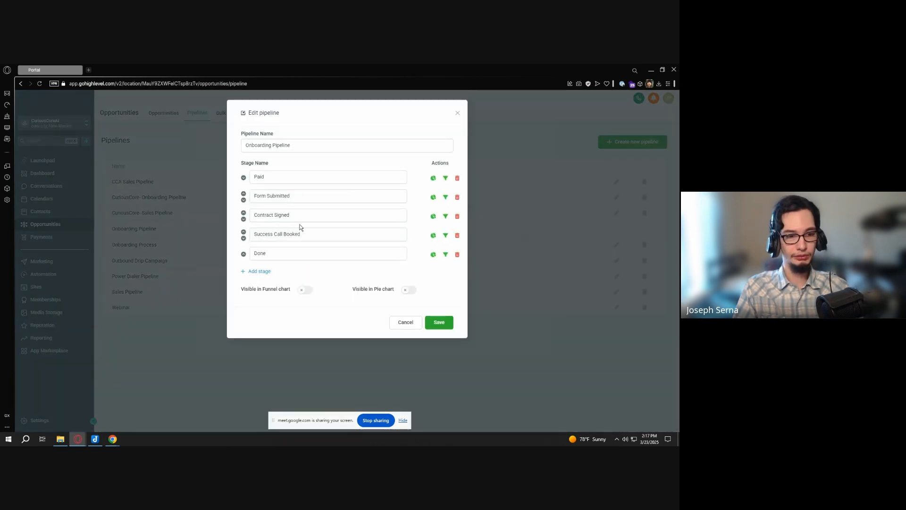
left_click(457, 113)
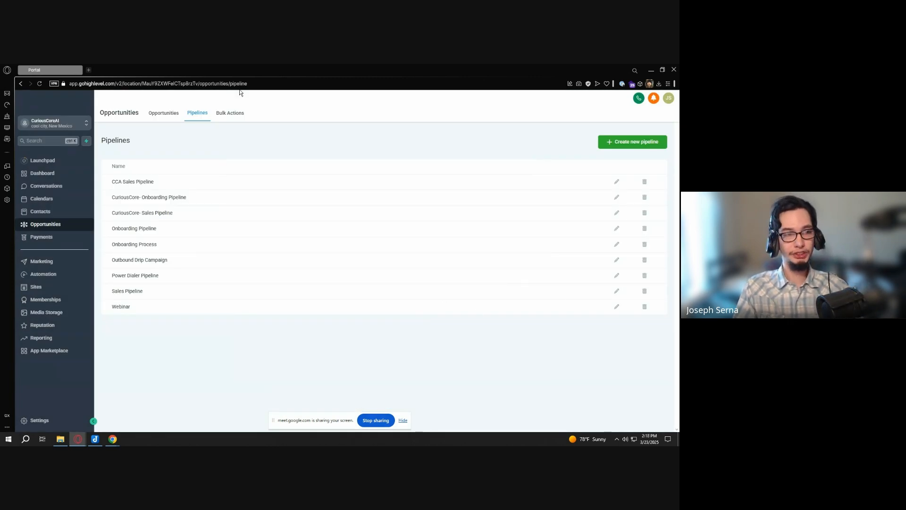
left_click(203, 116)
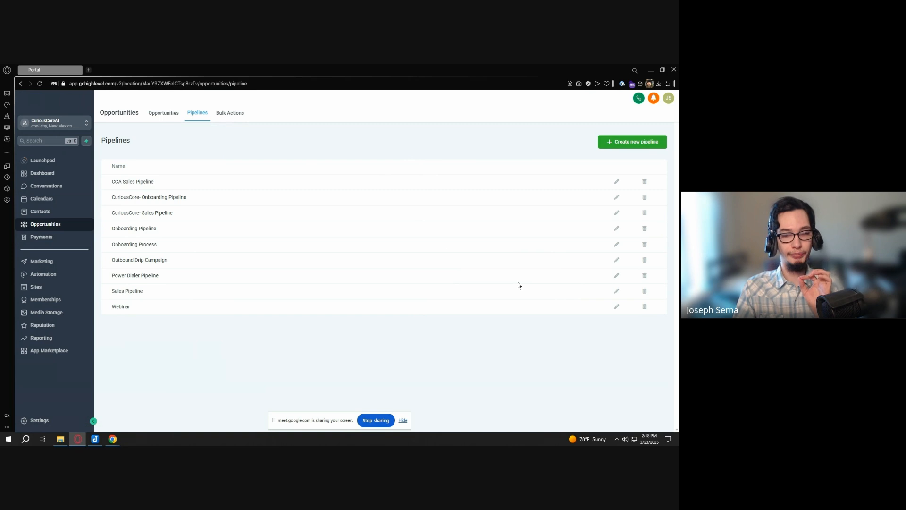
left_click(616, 292)
left_click(617, 292)
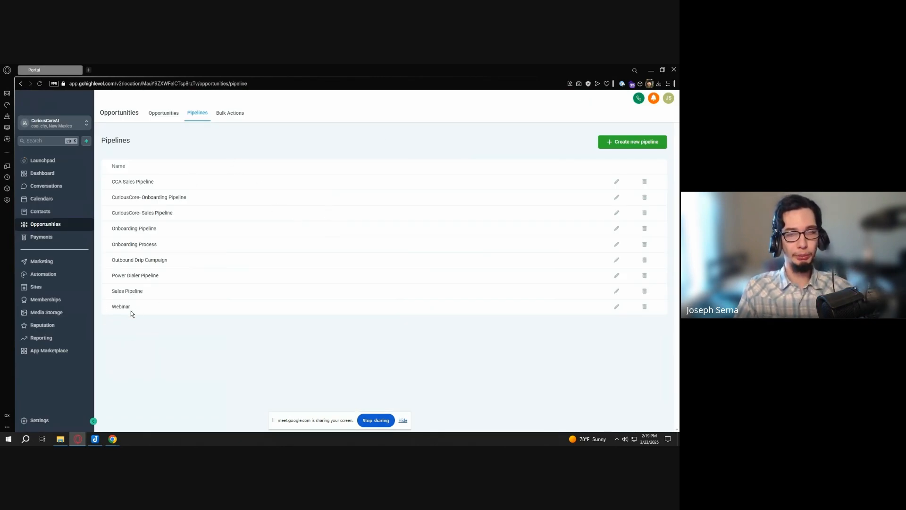
Start a new opportunity pipeline named "CCJ - Webinar"
left_click(631, 142)
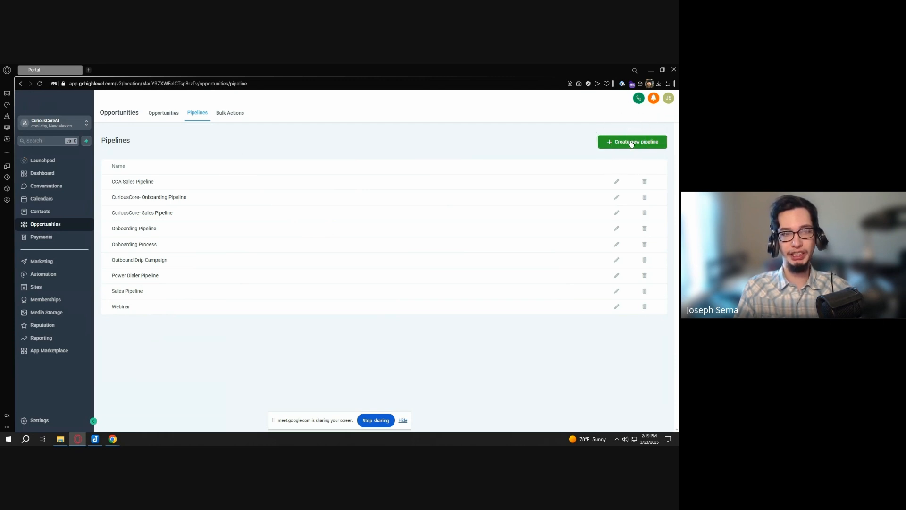
key("ctrl")
key("ctrl")
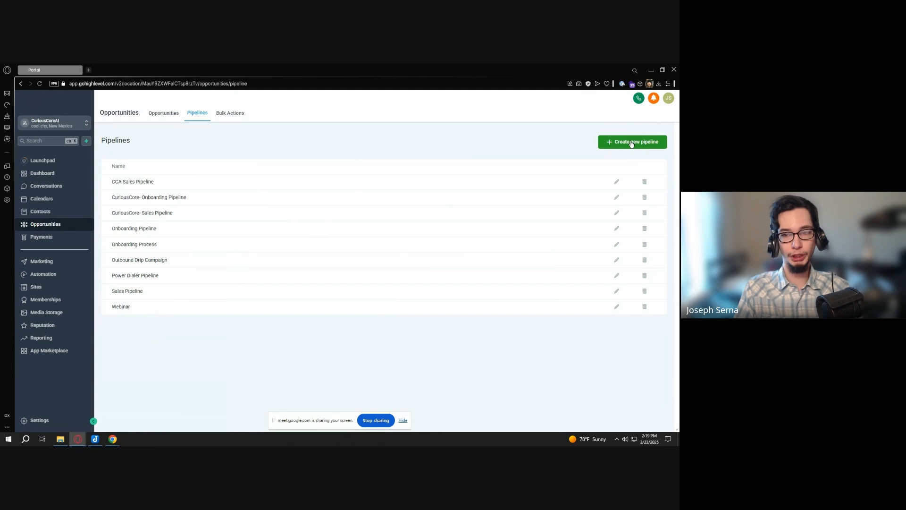
left_click(632, 143)
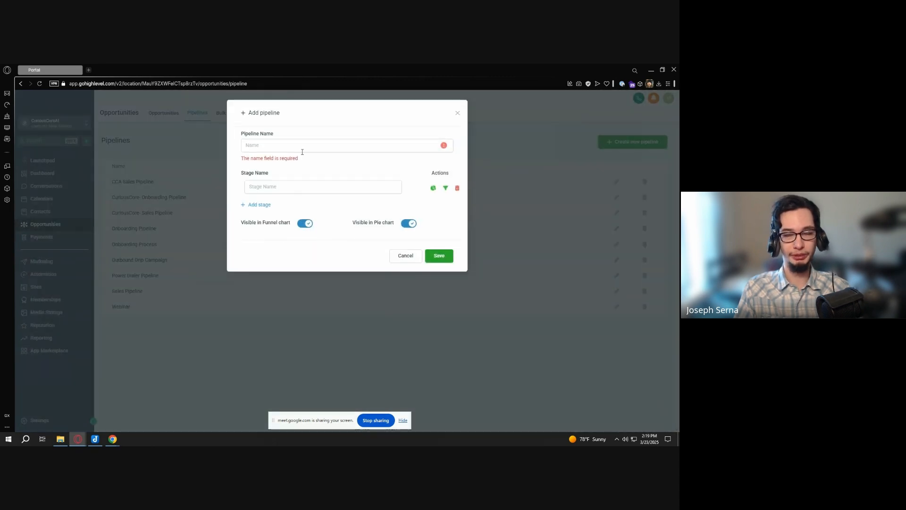
left_click(302, 152)
type("CC")
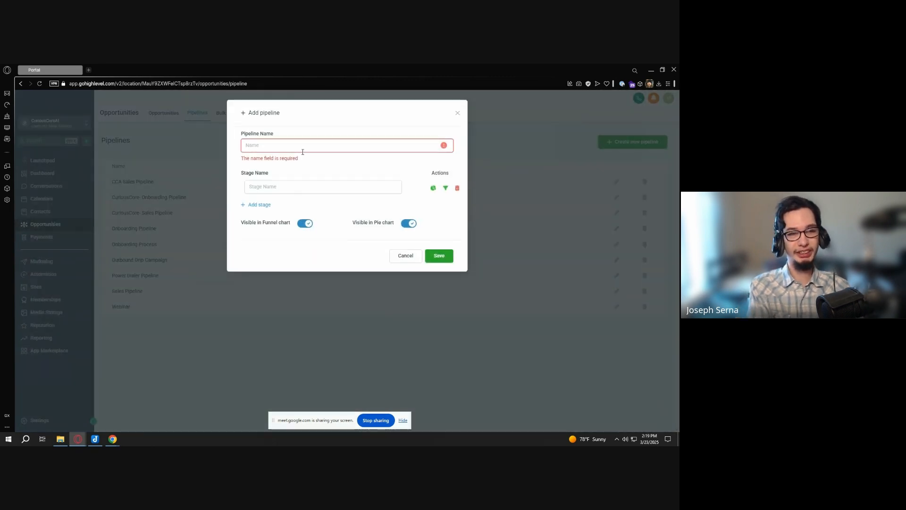
type("J -")
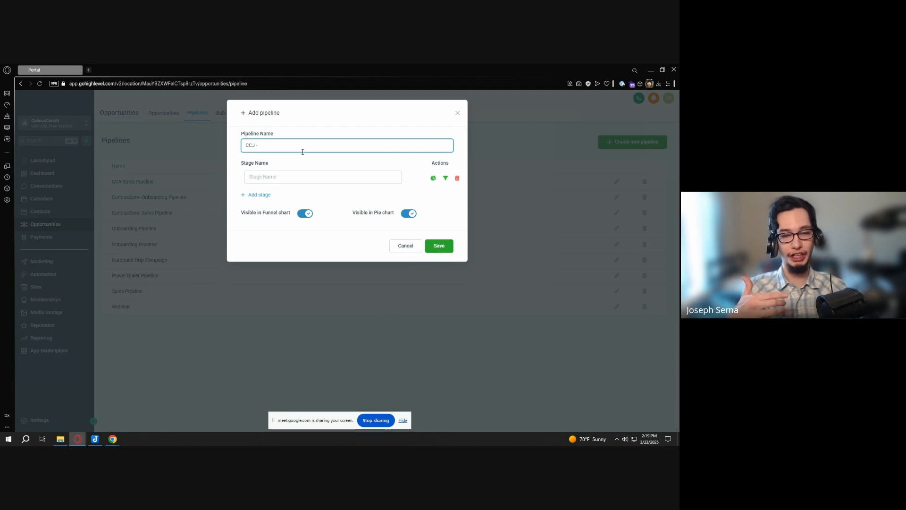
type(" Webinar")
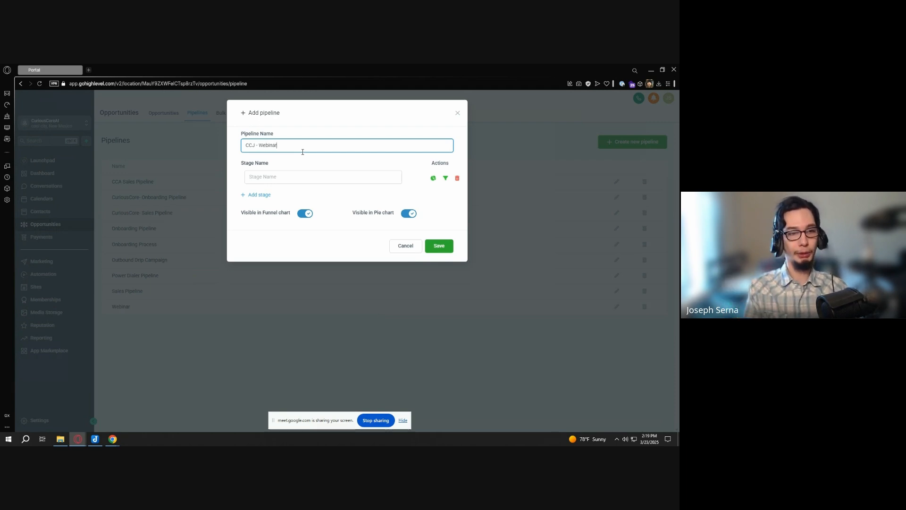
Name the first stage of the new webinar pipeline "Form Submitted"
left_click(317, 177)
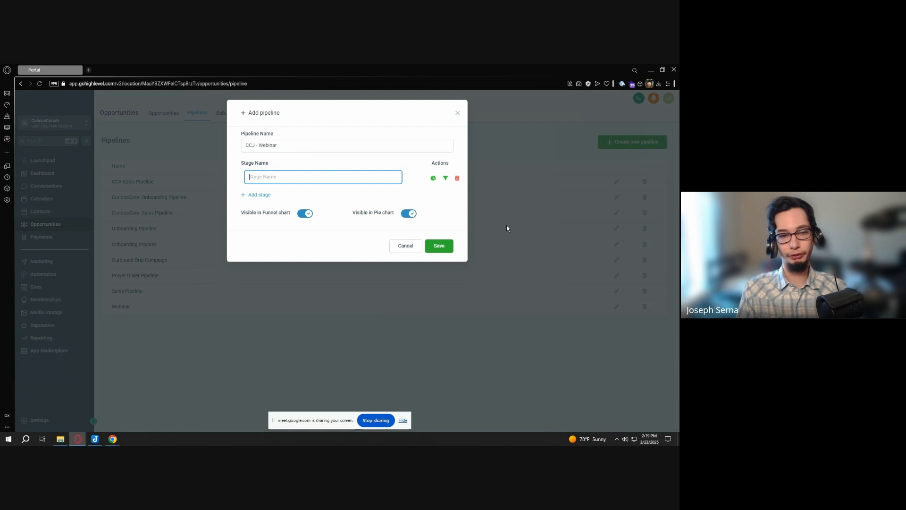
type("Fo")
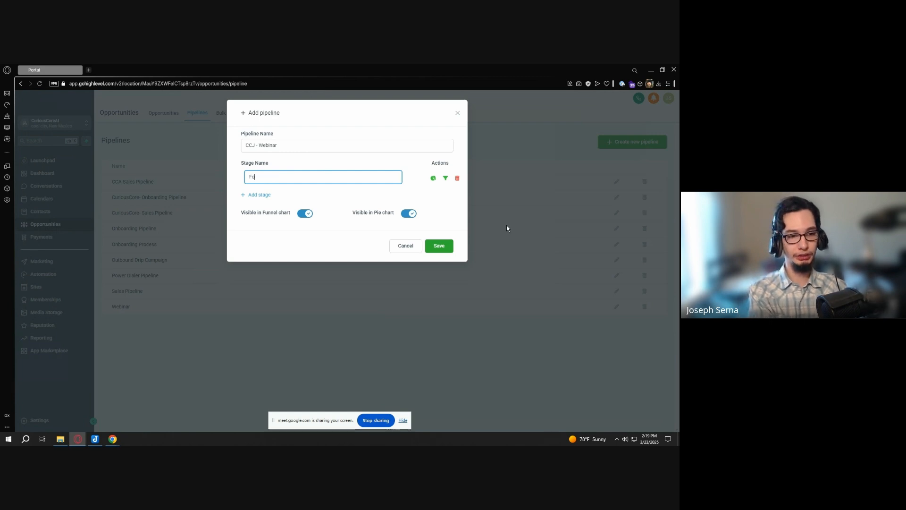
type("rm Submitted")
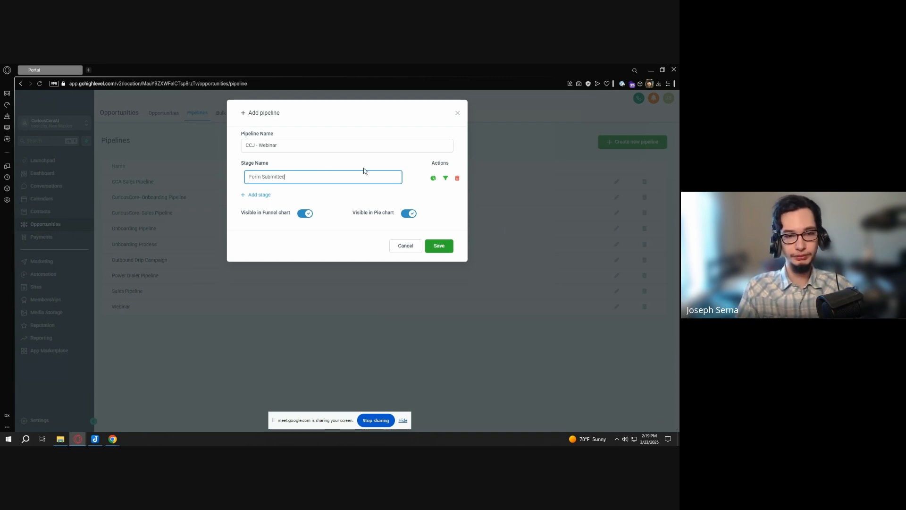
left_click_drag(284, 147, 258, 146)
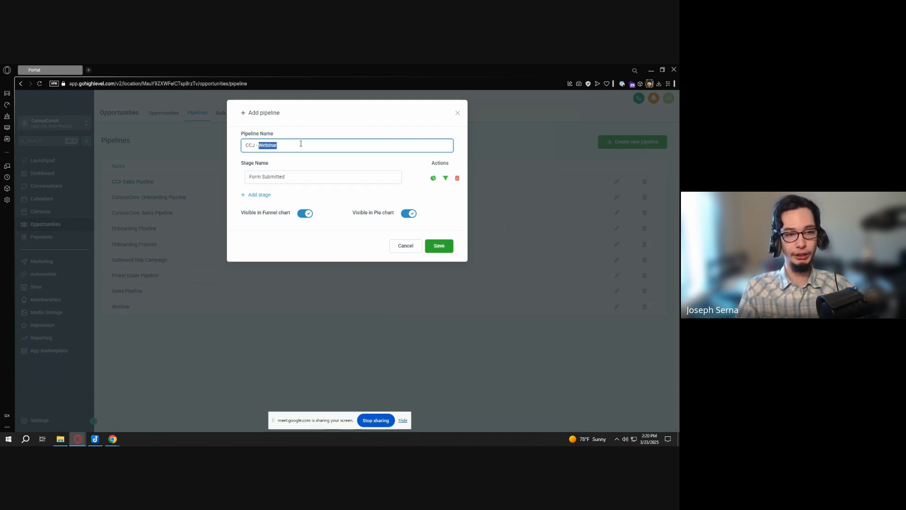
left_click(301, 144)
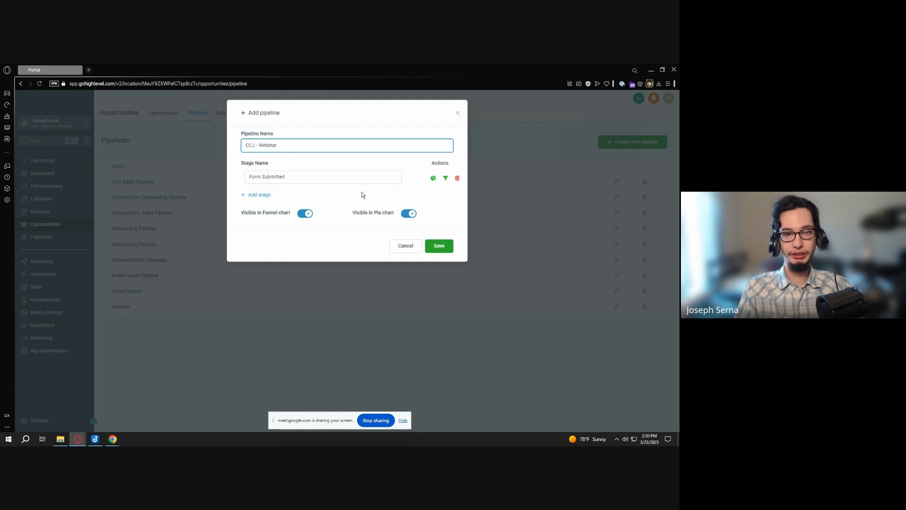
left_click(262, 198)
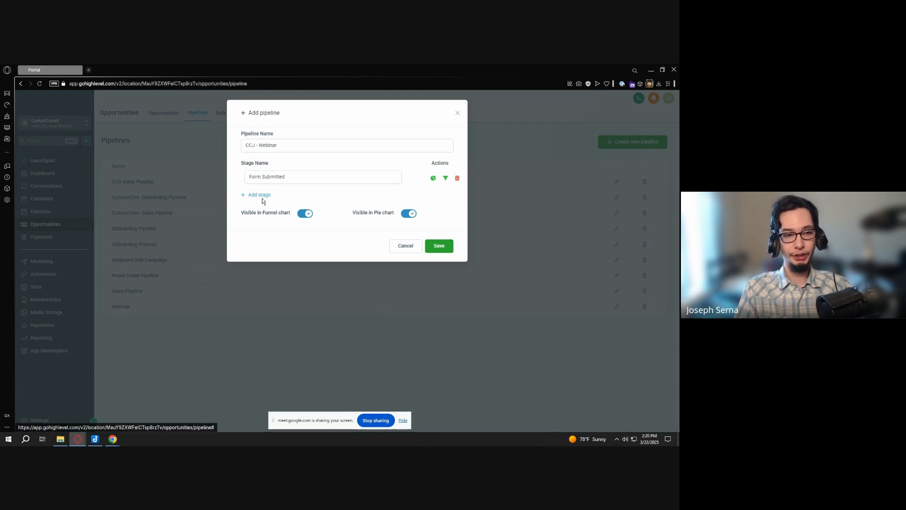
left_click(264, 195)
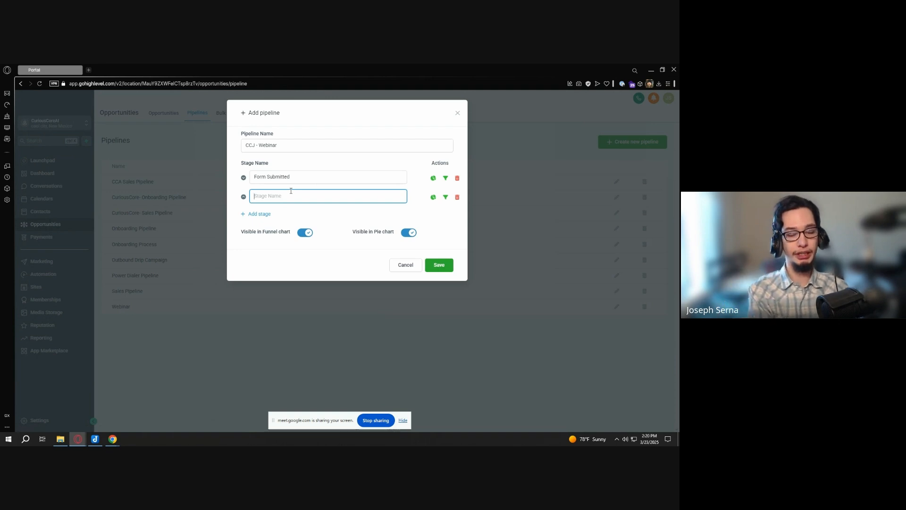
type("Payment")
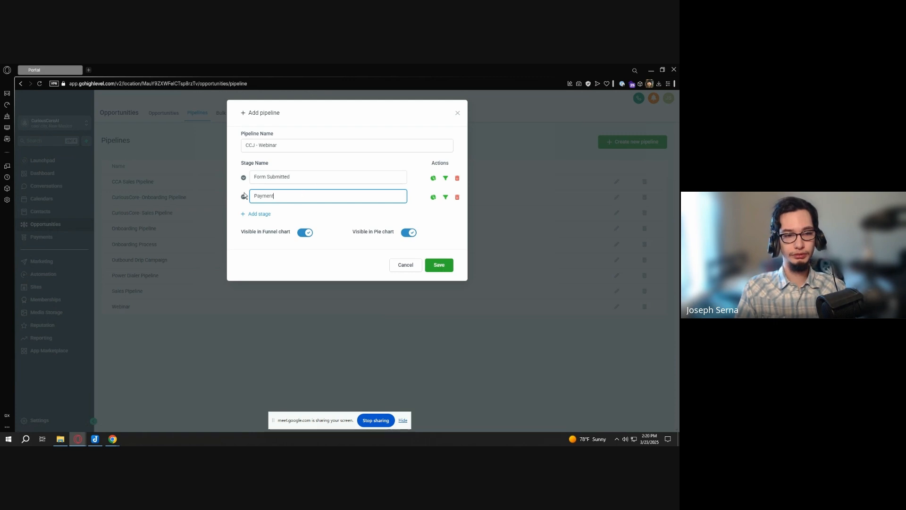
left_click(457, 197)
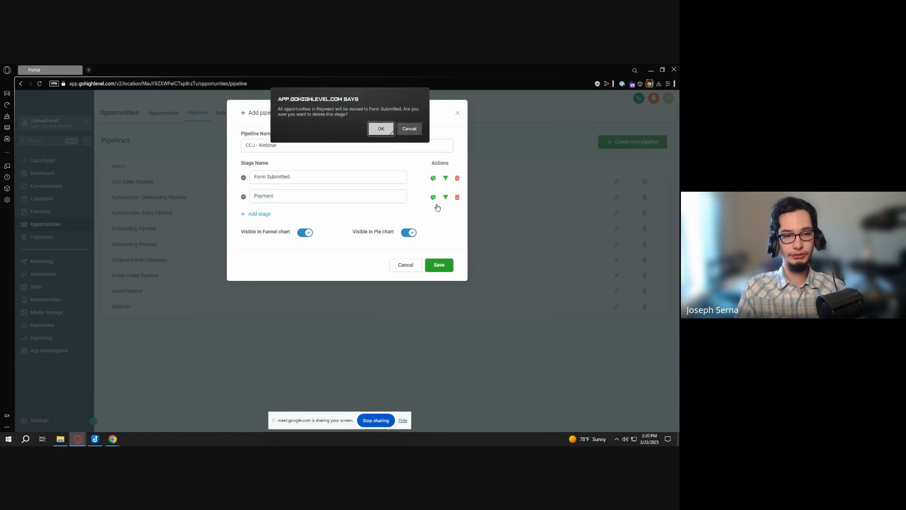
left_click(380, 128)
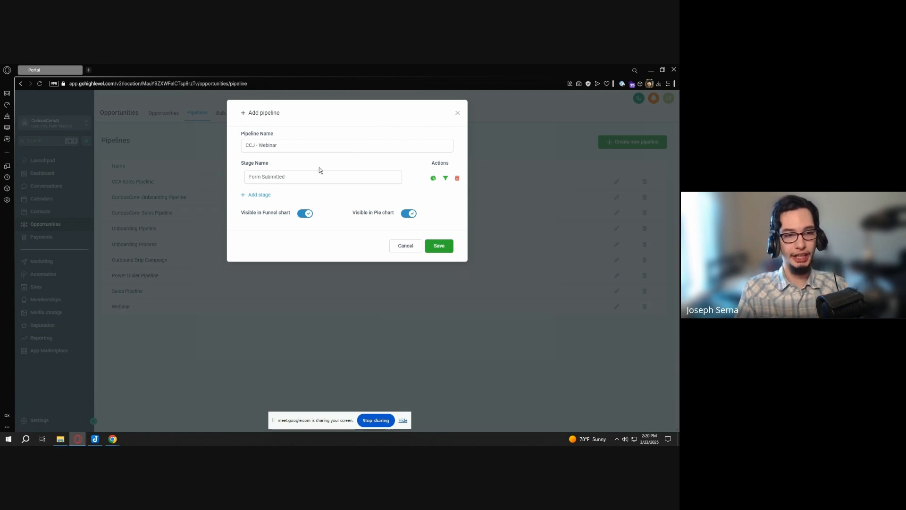
Save the CCJ - Webinar pipeline with Form Submitted as its only stage
left_click(257, 144)
type("-")
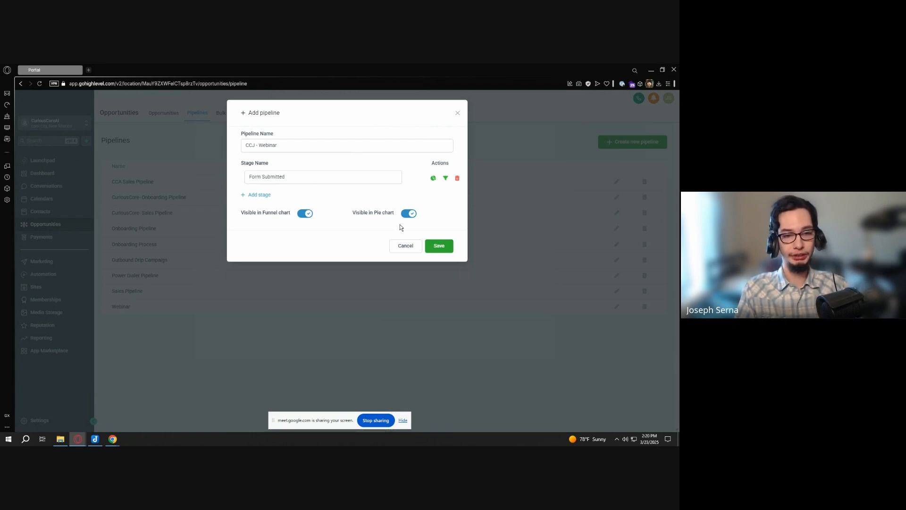
left_click_drag(241, 165, 242, 183)
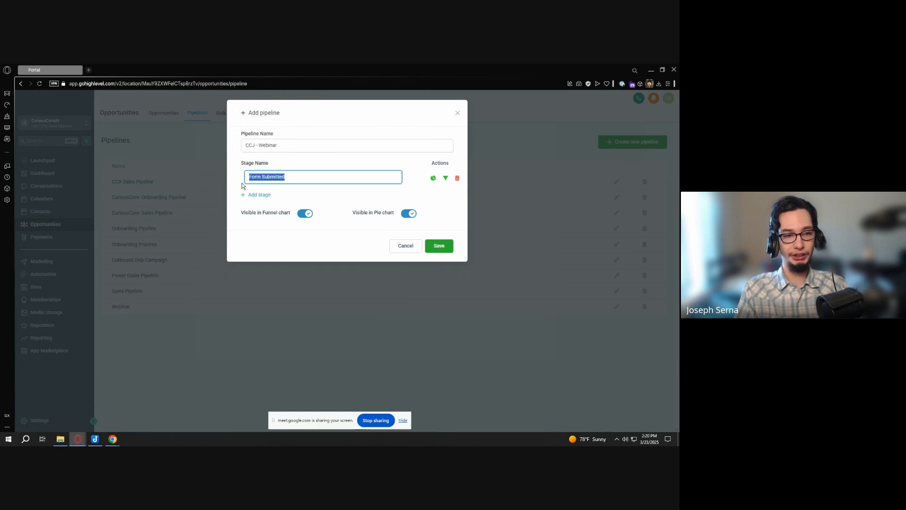
left_click(434, 243)
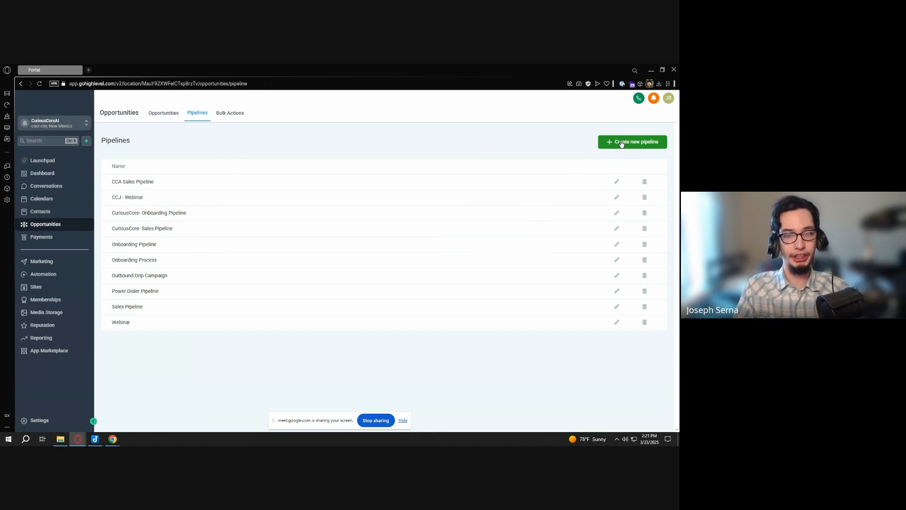
Start another pipeline, entering "CCJ -" as the beginning of its name and "Lead" as its first stage
left_click(621, 143)
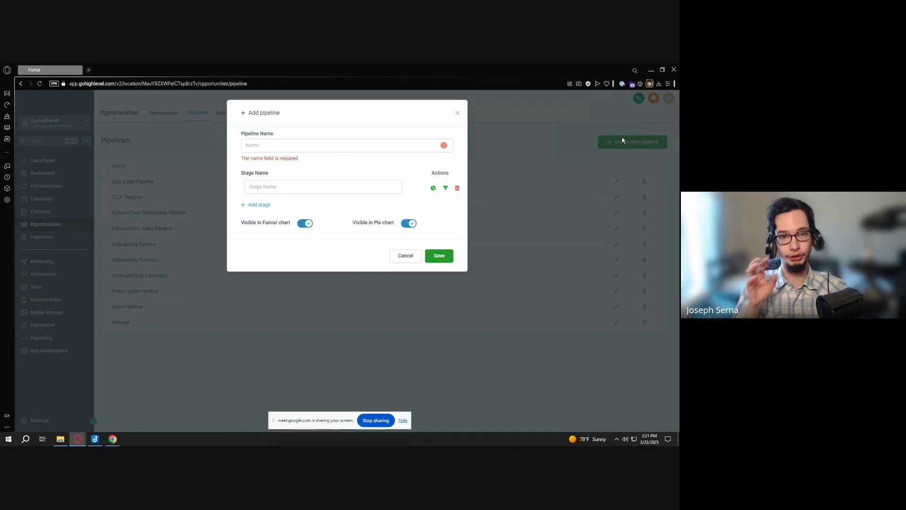
left_click(355, 143)
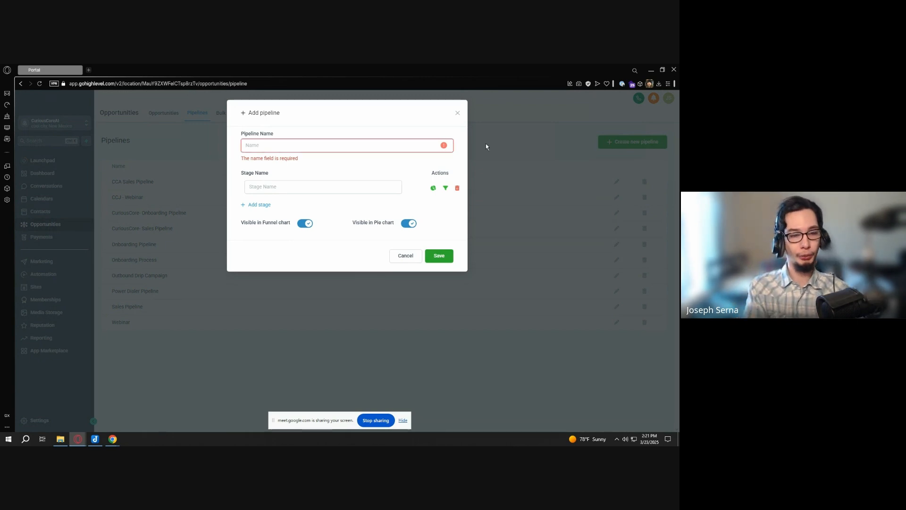
type("CCCJ")
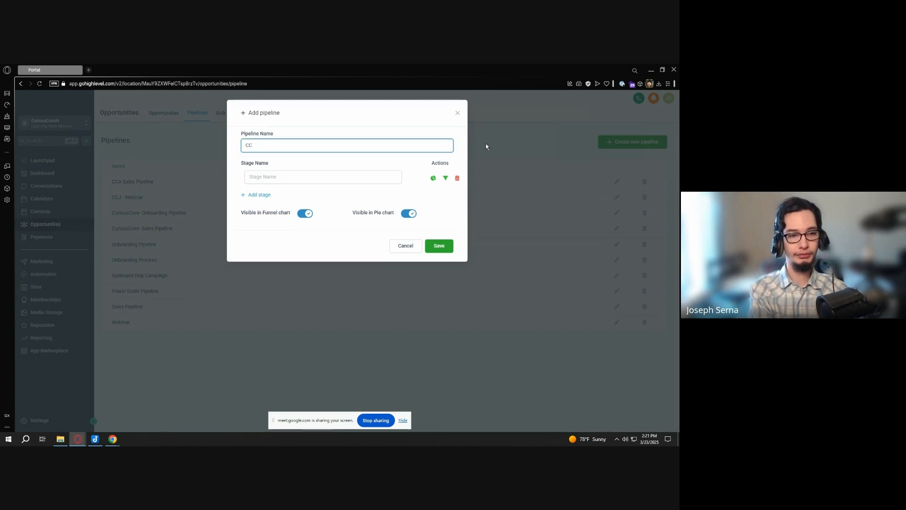
left_click(328, 177)
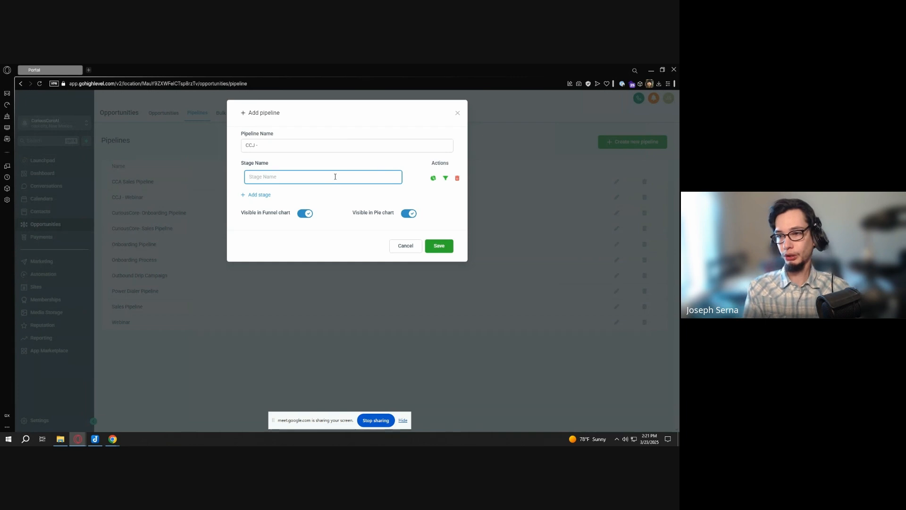
type("Lead")
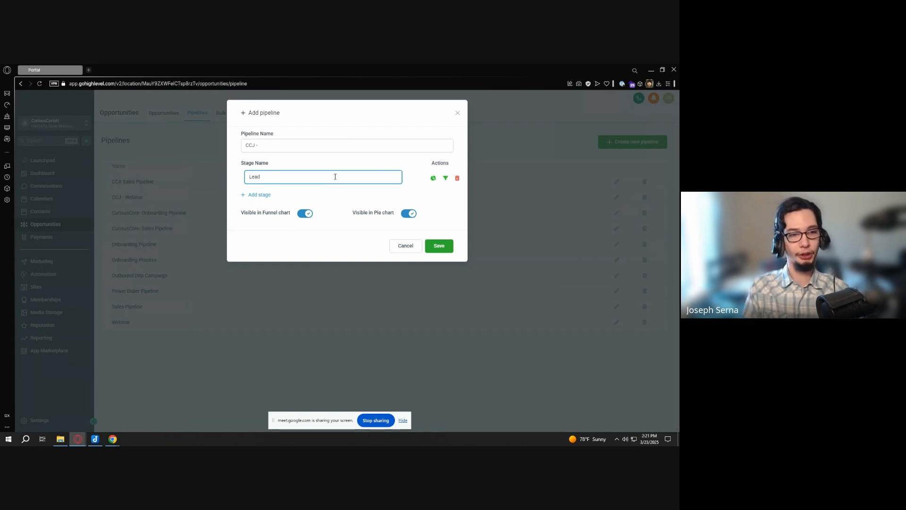
Add a second stage named "Called Once" below the Lead stage of the new pipeline
left_click(258, 195)
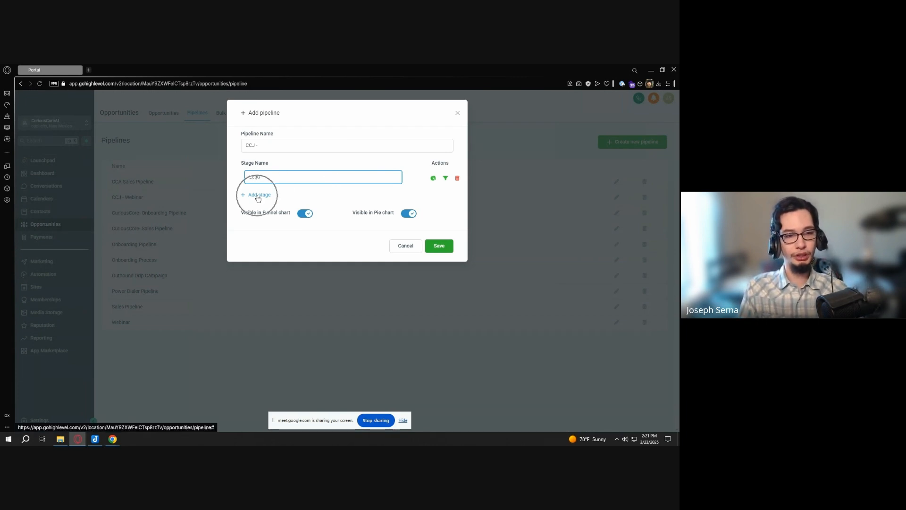
left_click(257, 196)
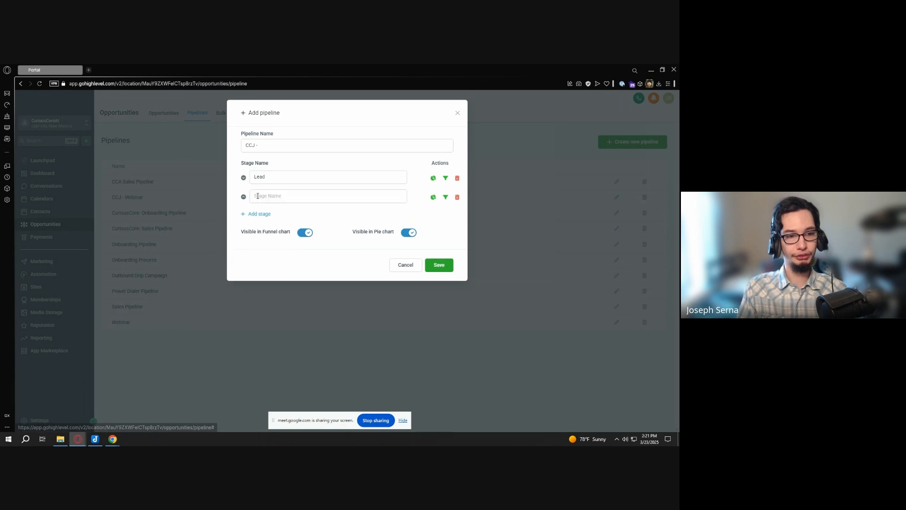
left_click(291, 196)
type("CA")
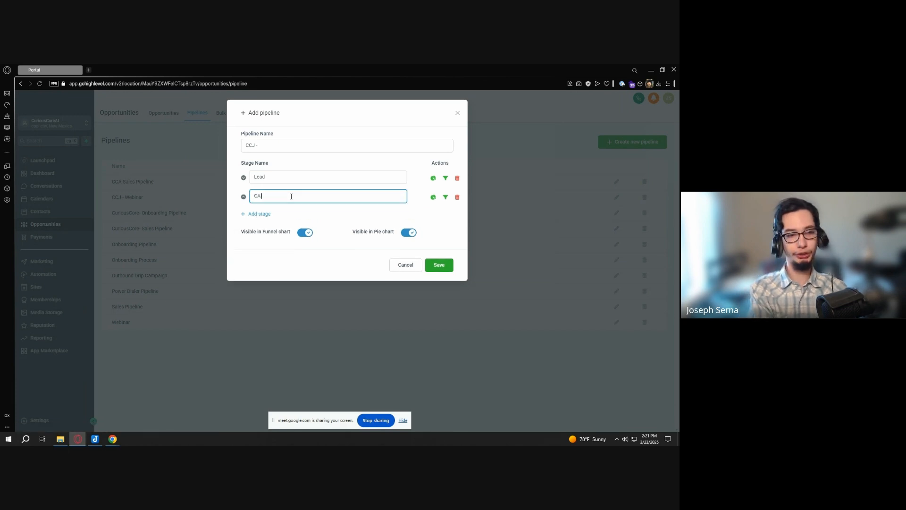
type("lled once")
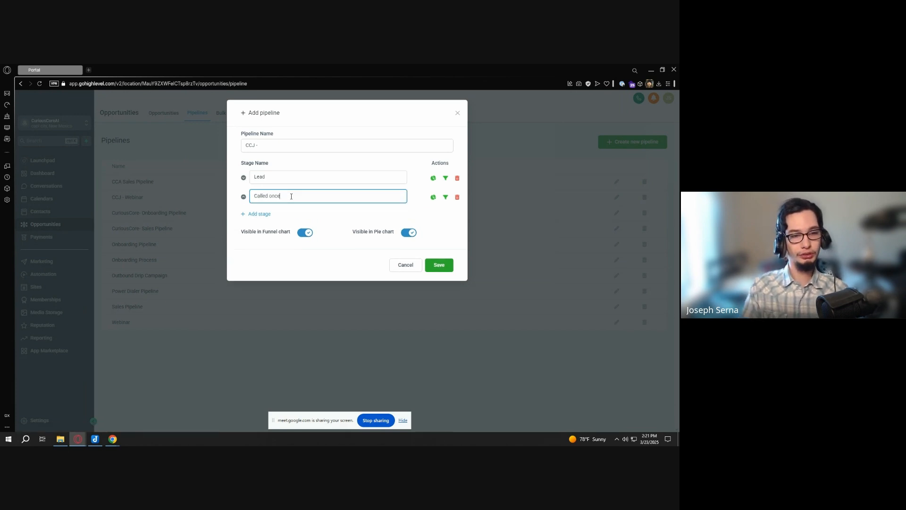
key("BackSpace")
type("ON")
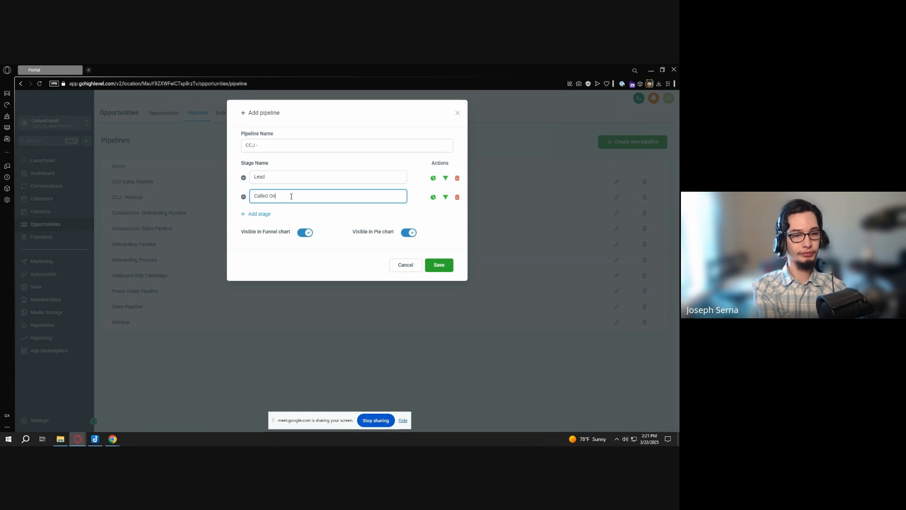
type("ce")
Complete the new pipeline's name as "CCJ - Sales Pipeline"
left_click(296, 148)
type("S")
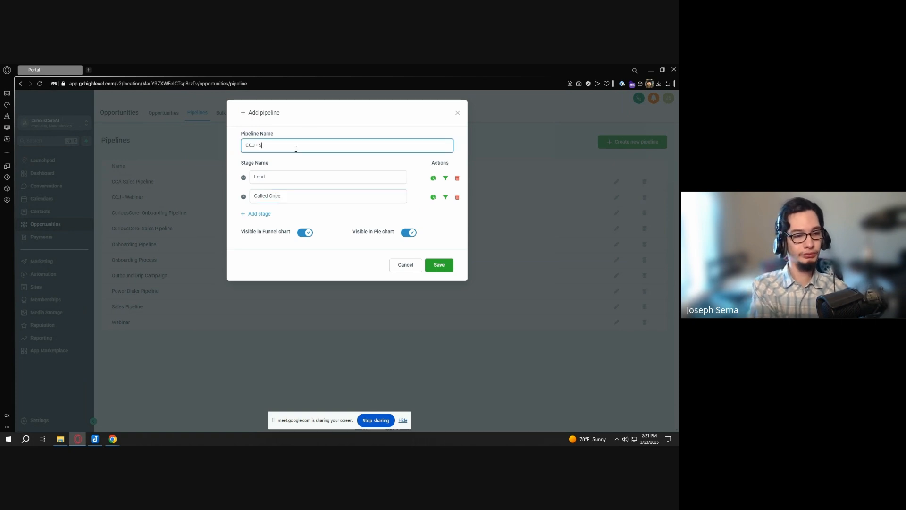
type("Ales ")
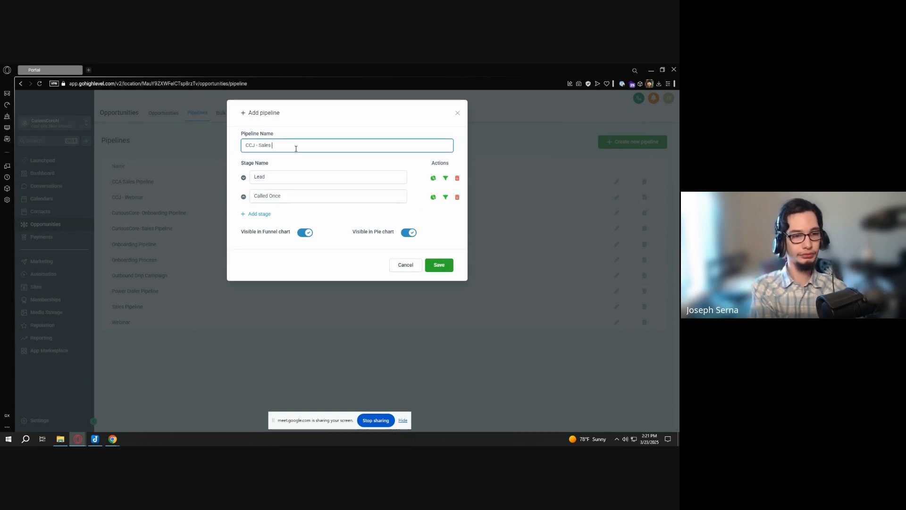
type("Pipeline")
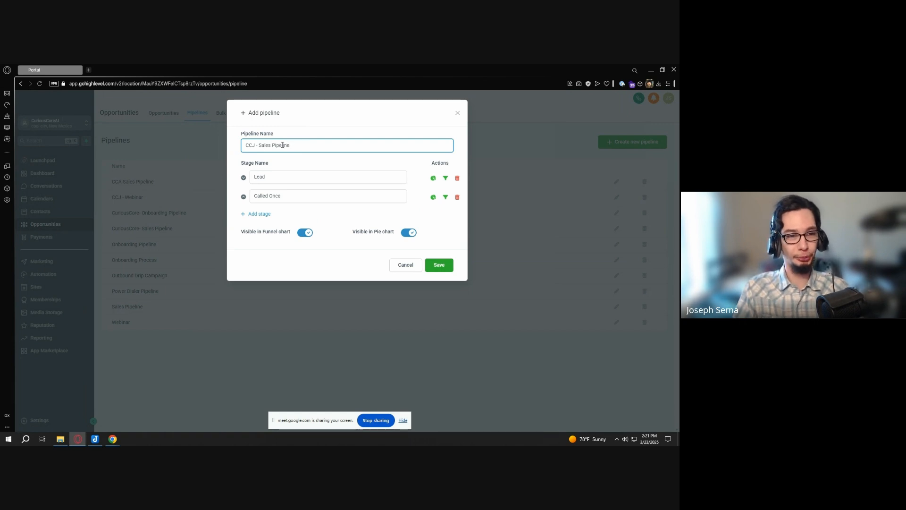
key("ctrl")
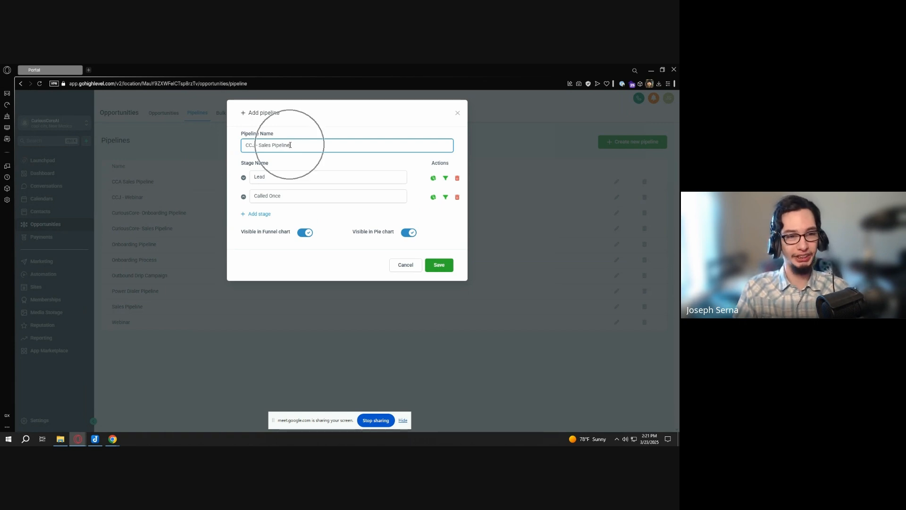
Add a third stage named "Called Twice" to the CCJ sales pipeline
left_click(253, 215)
left_click(294, 214)
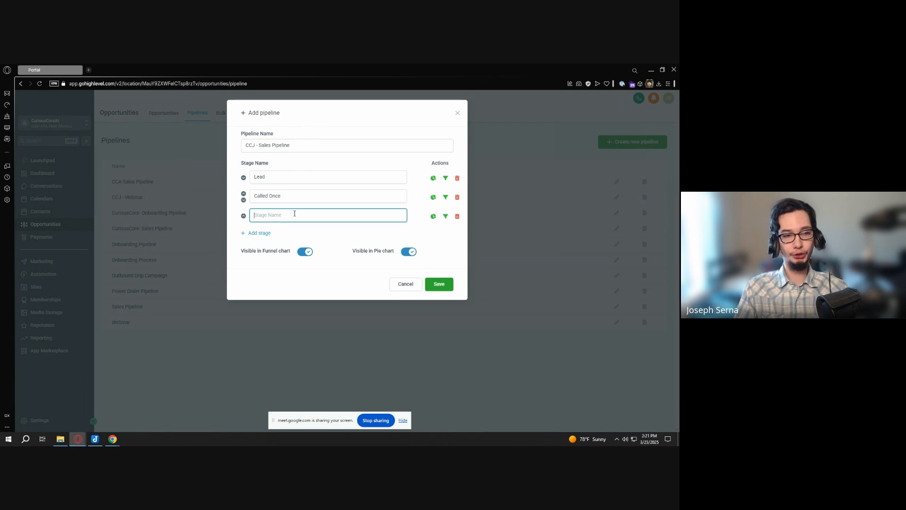
type("Called Twice")
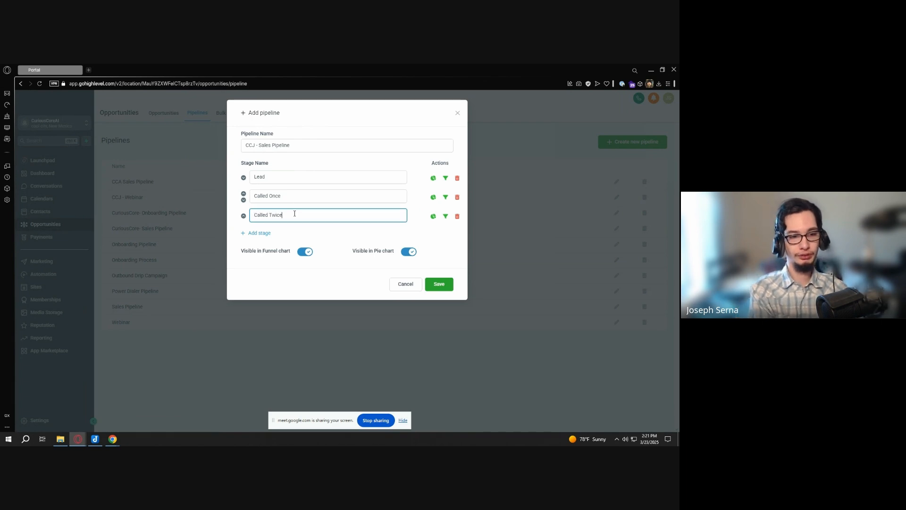
Rename the second and third stages as "Contacted Once" and "Contacted Twice"
left_click(264, 195)
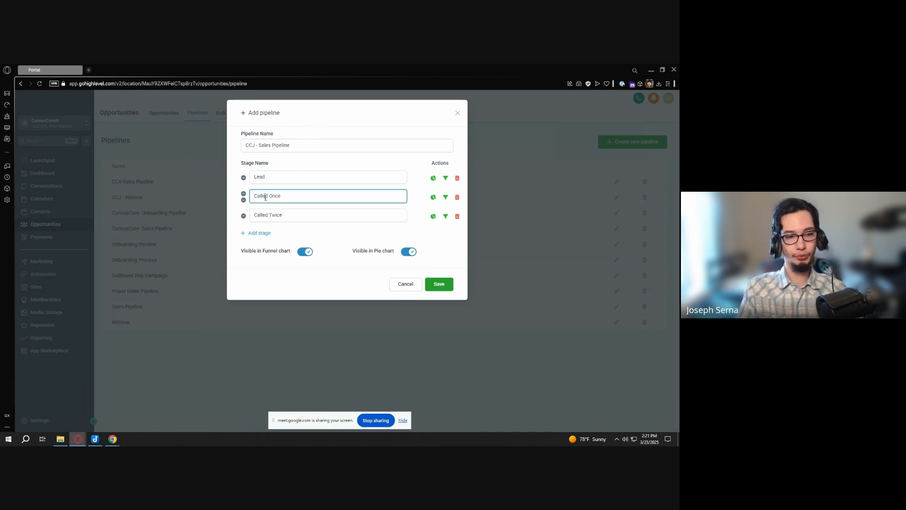
double_click(264, 195)
type("Contact")
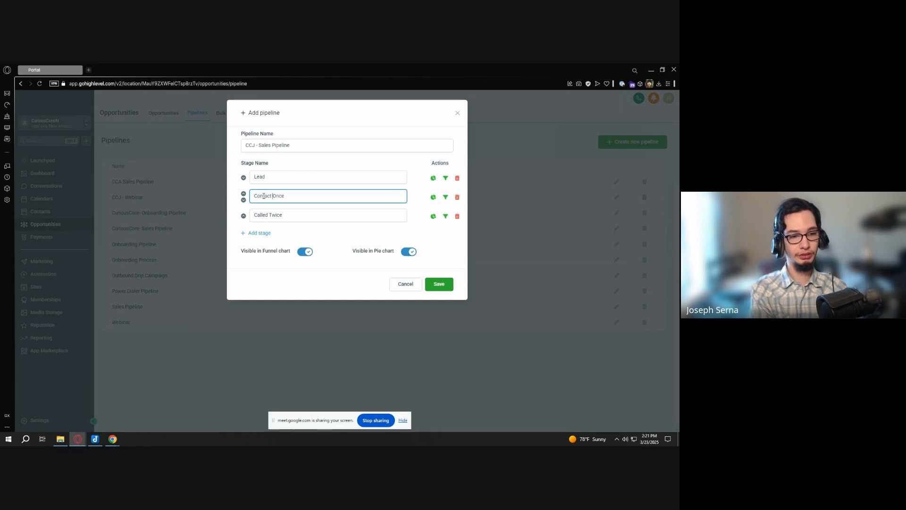
type("ed")
double_click(259, 217)
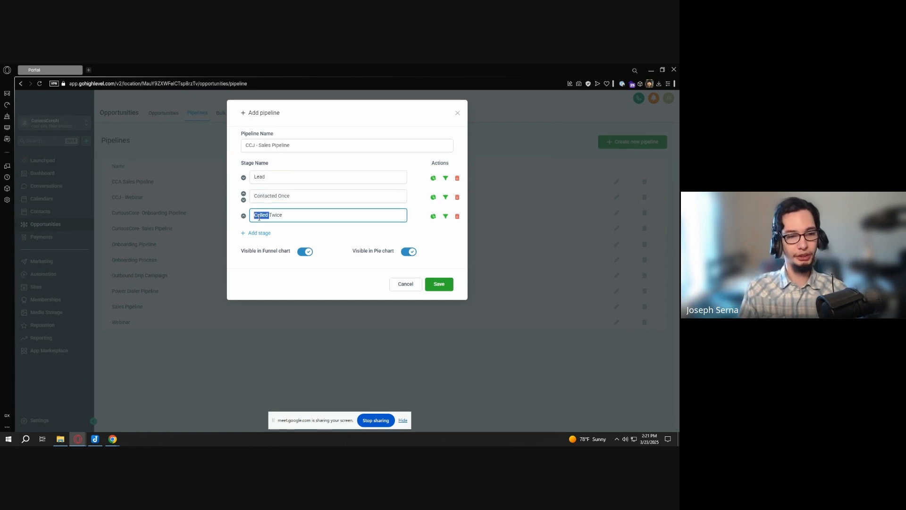
type("Contacte")
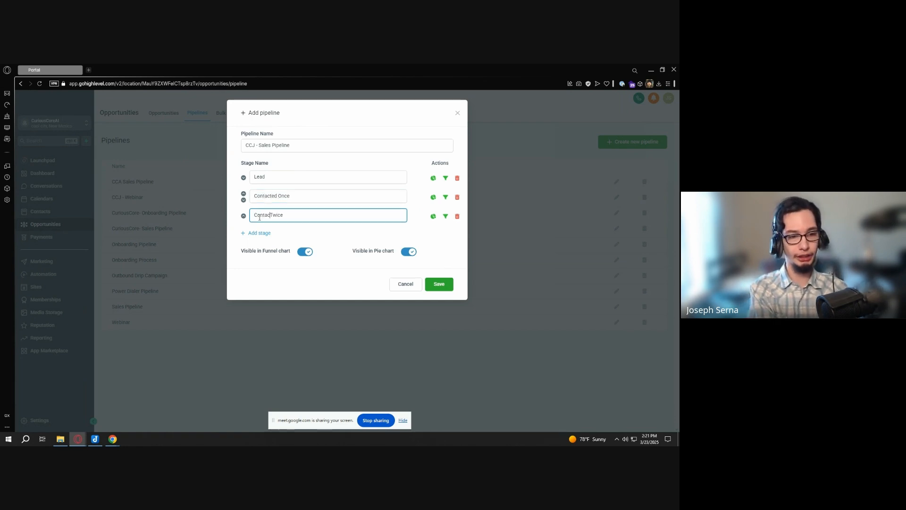
type("d")
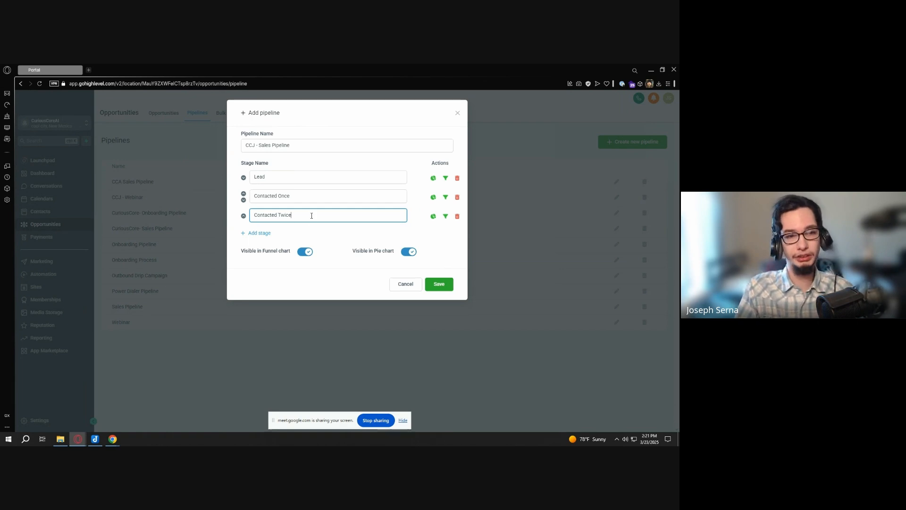
Add a fourth stage named "Contacted Thrice" after the Contacted Twice stage
left_click(257, 233)
left_click(288, 232)
type("C")
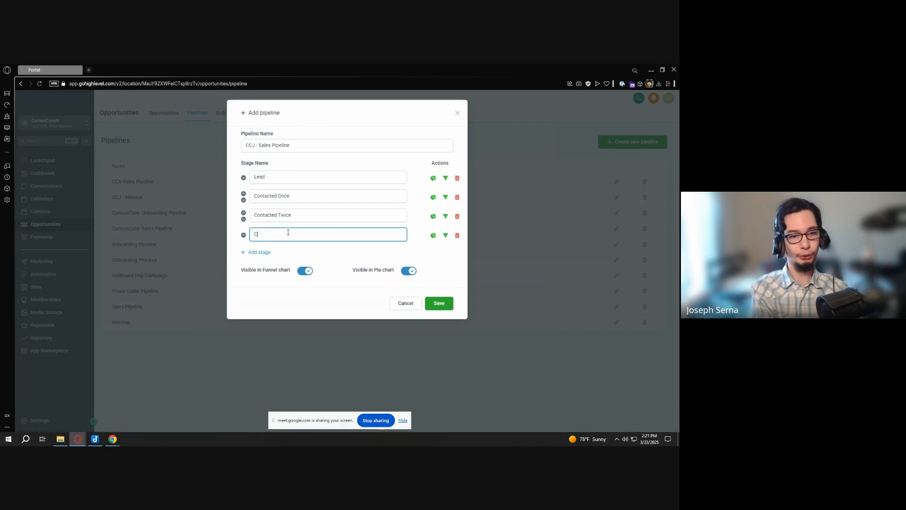
type("ontacted T")
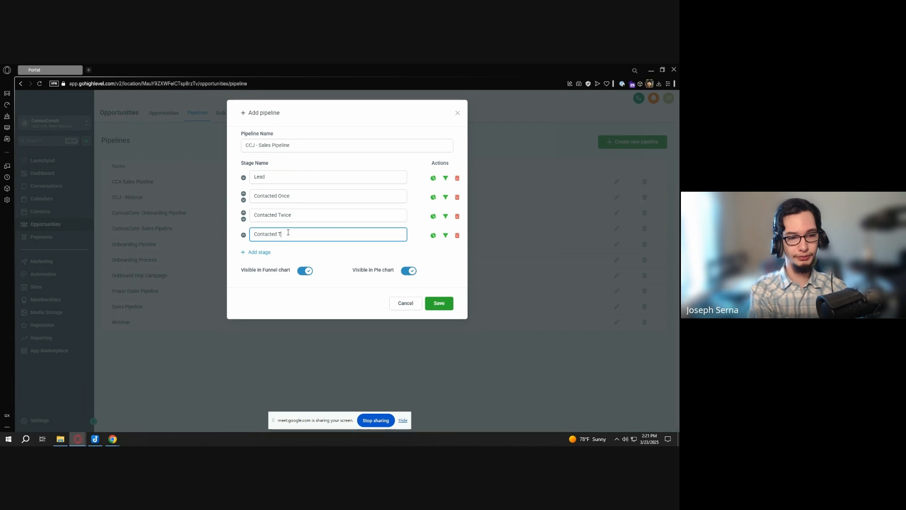
type("hree")
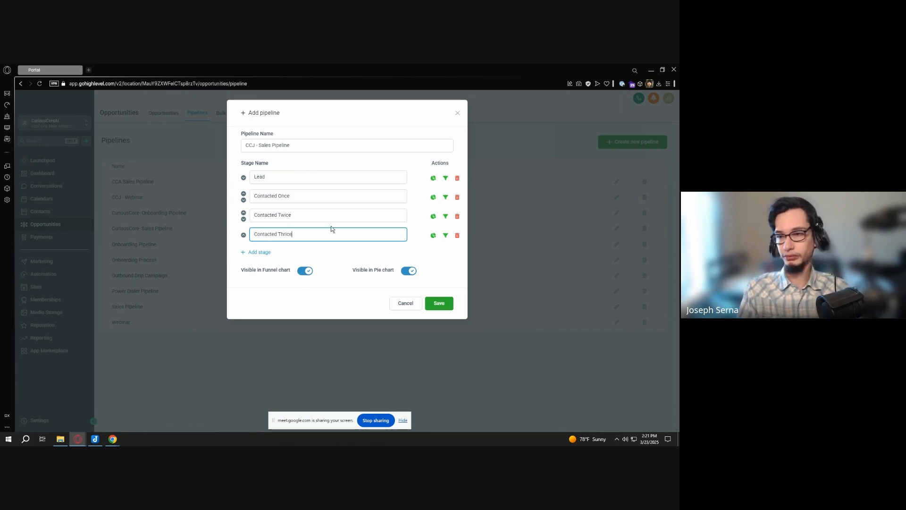
Add two more stages named "Customer" and "Scheduled" after the Contacted Thrice stage
left_click(262, 251)
left_click(278, 253)
type("Cust")
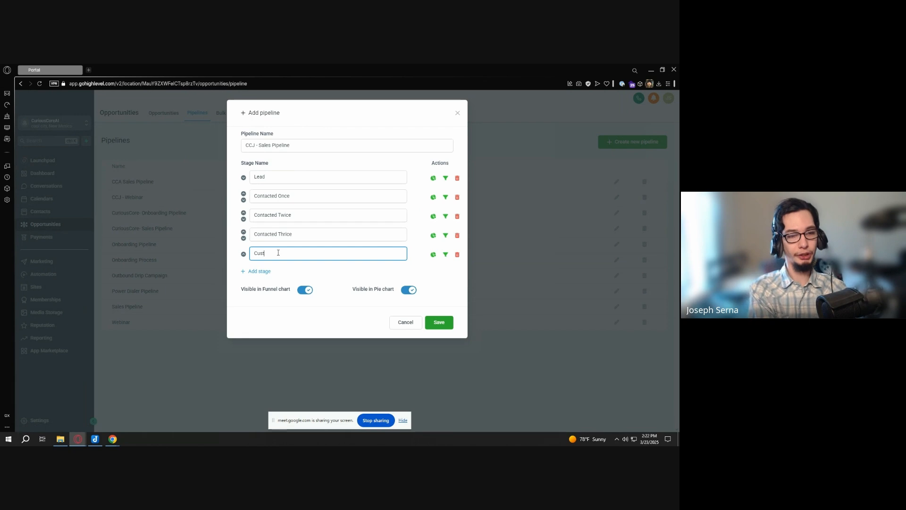
type("omer")
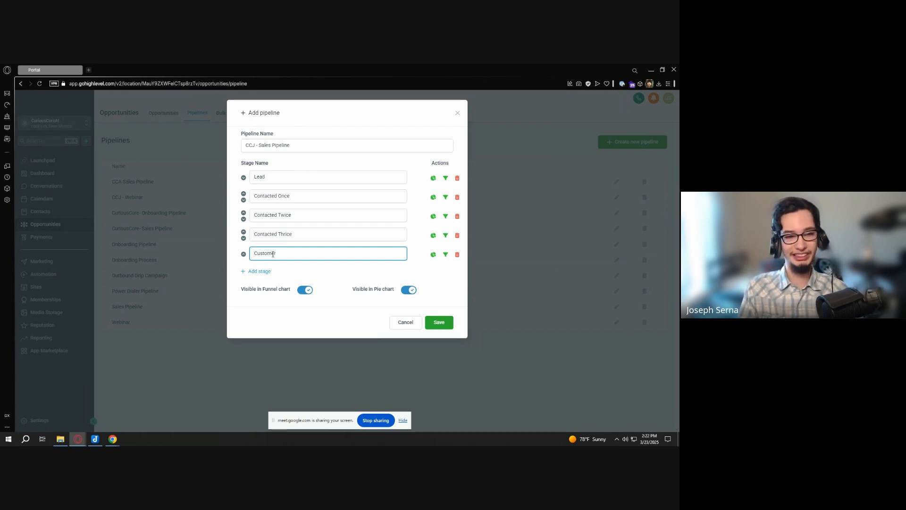
left_click(259, 271)
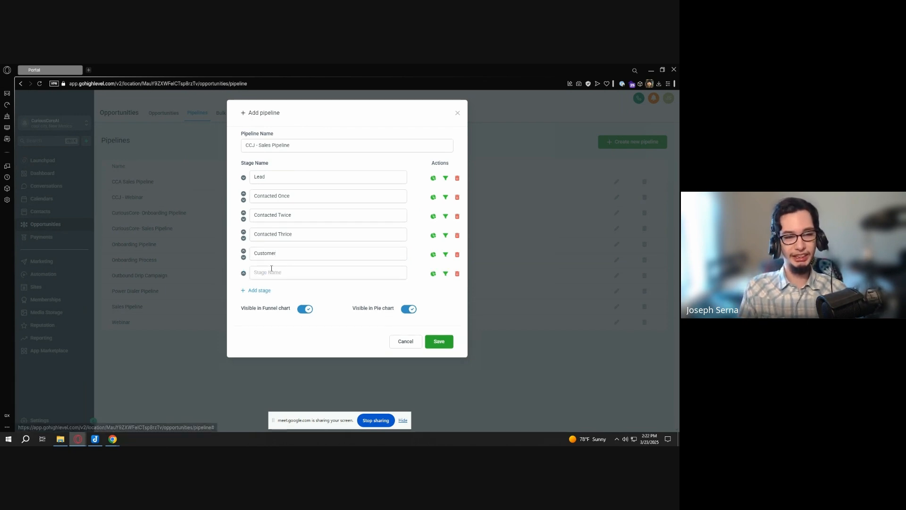
left_click(288, 269)
type("Sc")
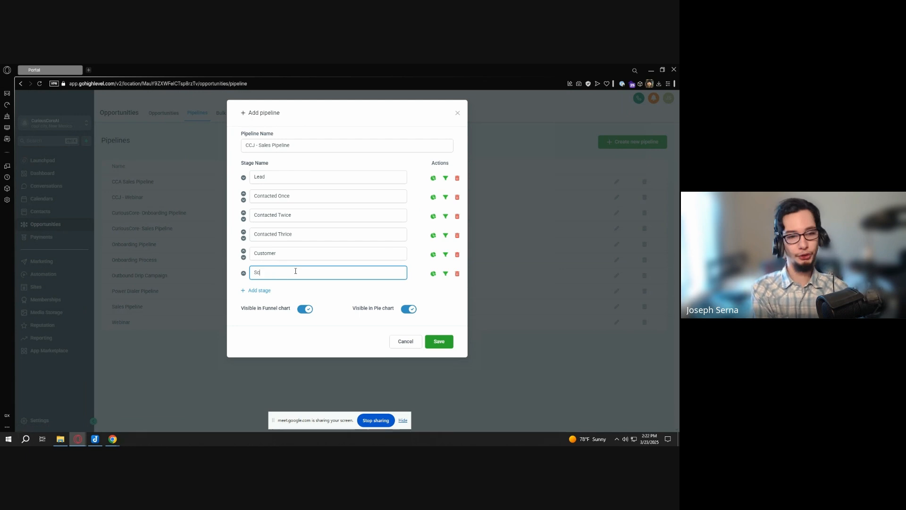
type("heduled")
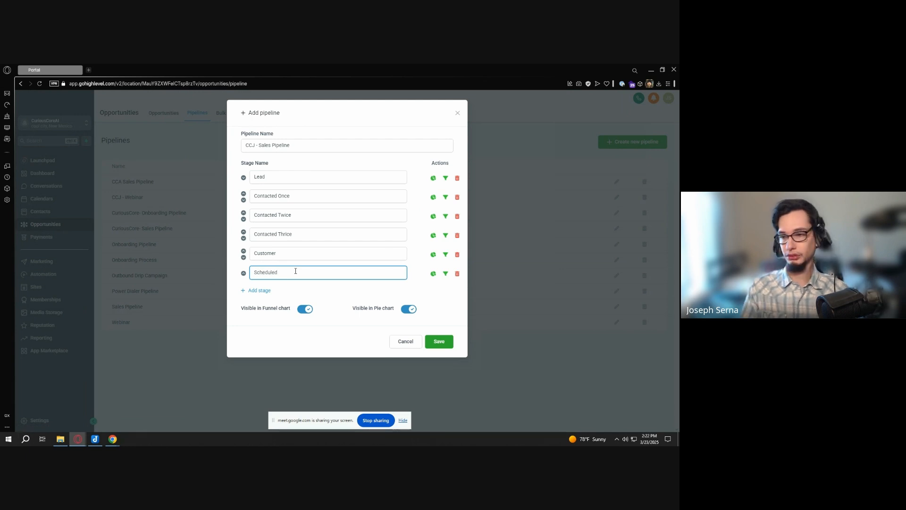
Add a stage named "No Show" after the Scheduled stage
left_click(259, 292)
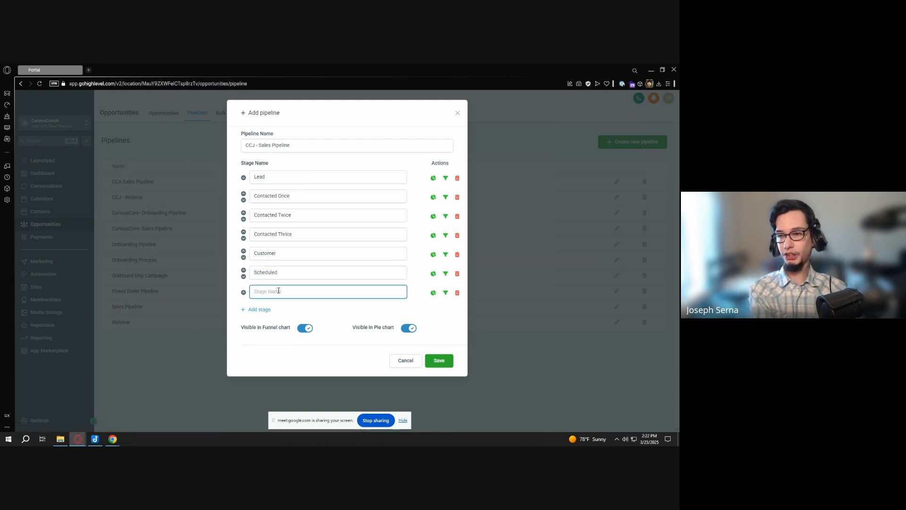
type("No S")
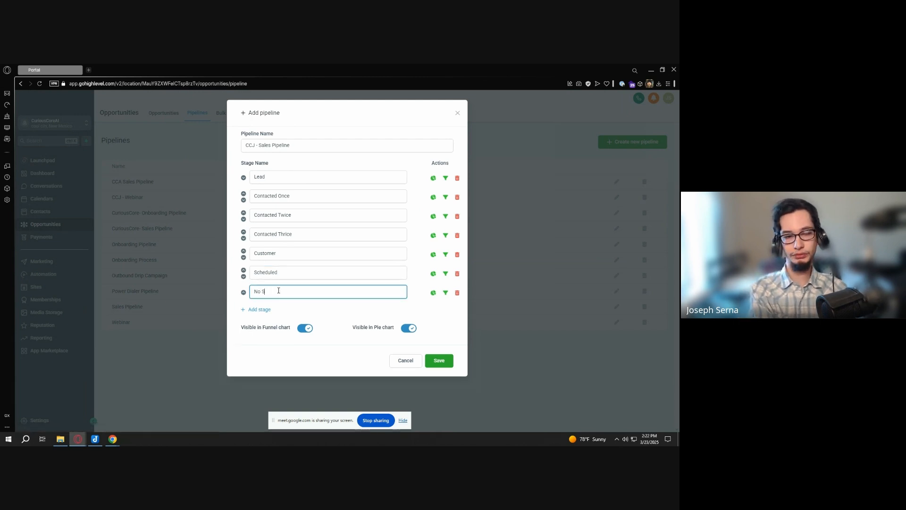
type("how")
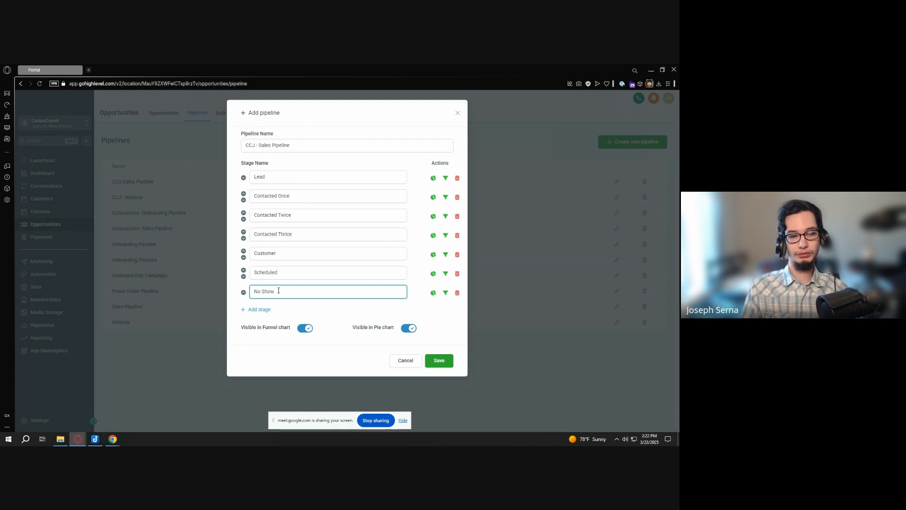
left_click(275, 253)
left_click(304, 229)
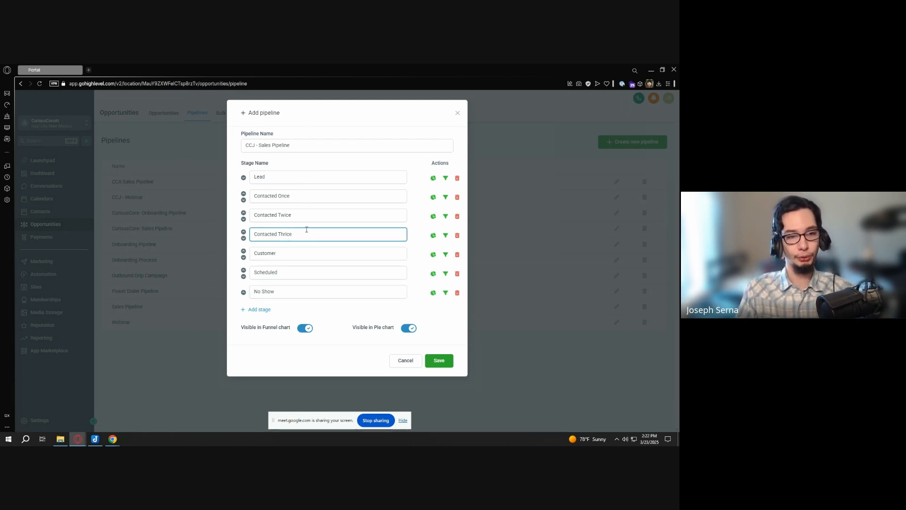
left_click(299, 196)
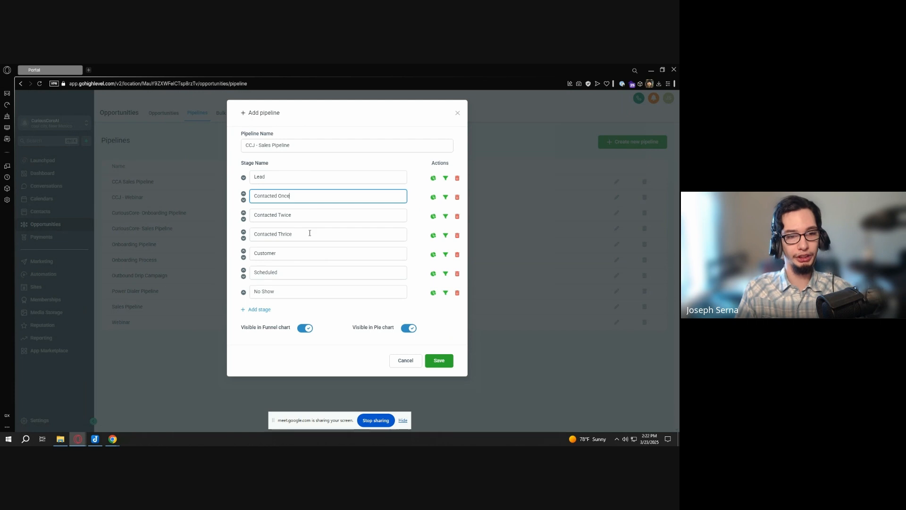
left_click_drag(304, 268, 238, 271)
left_click_drag(283, 293, 252, 294)
left_click(282, 296)
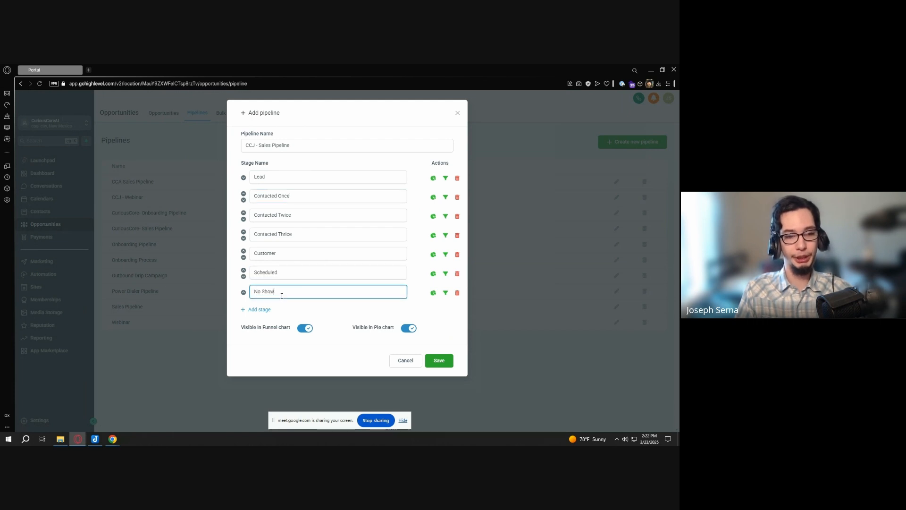
Add a stage named "Follow-Up" after the No Show stage
left_click(262, 309)
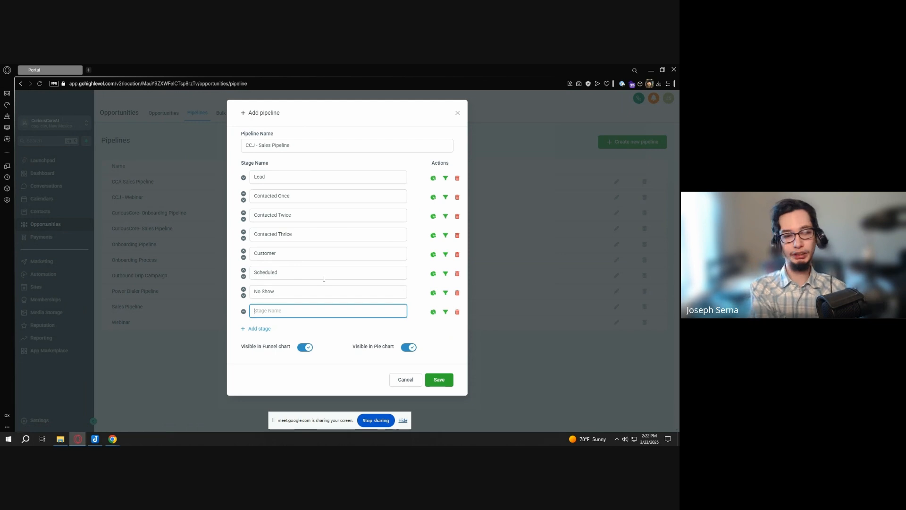
type("Follow-Up")
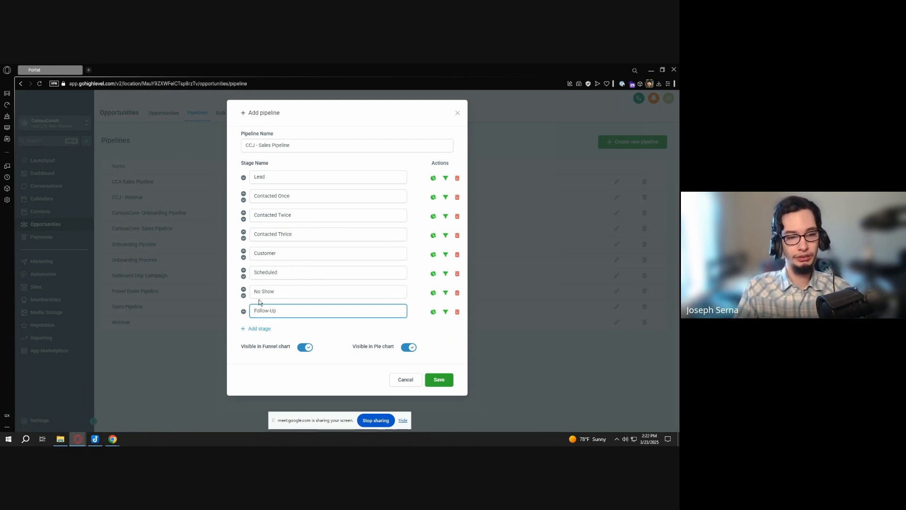
double_click(282, 276)
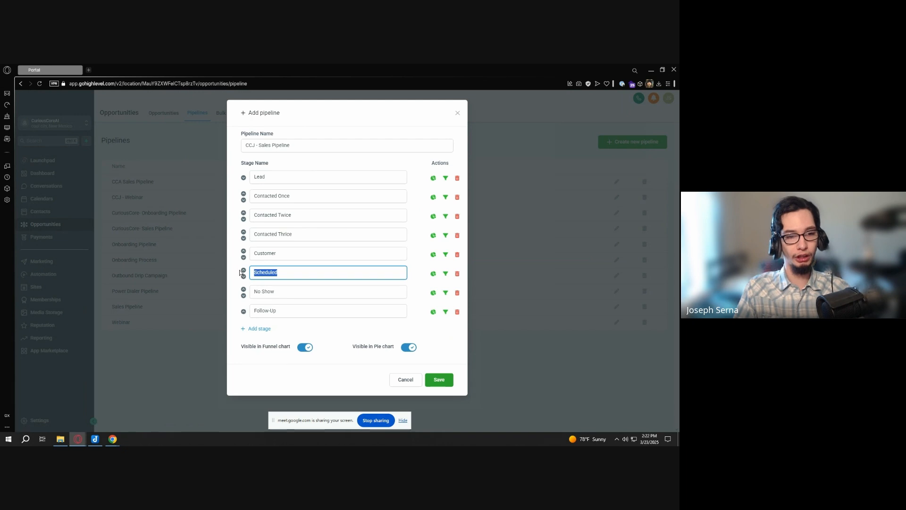
double_click(274, 311)
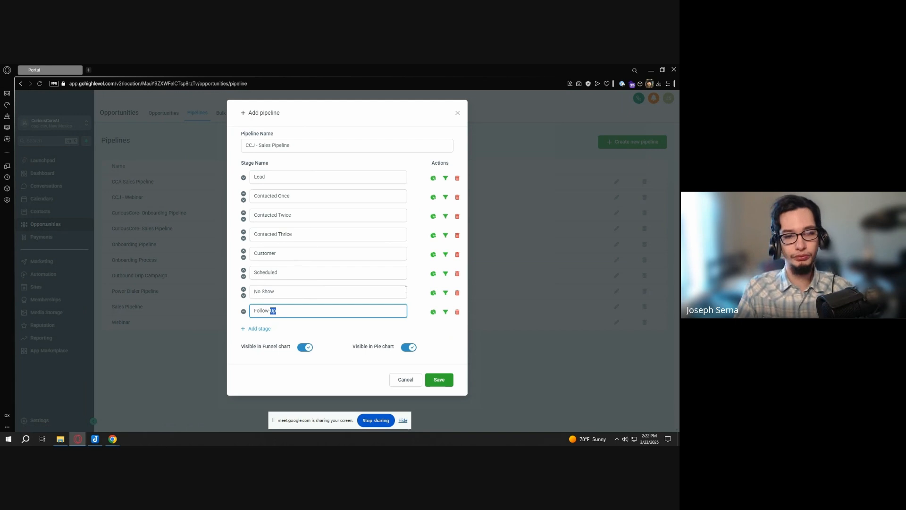
left_click(416, 302)
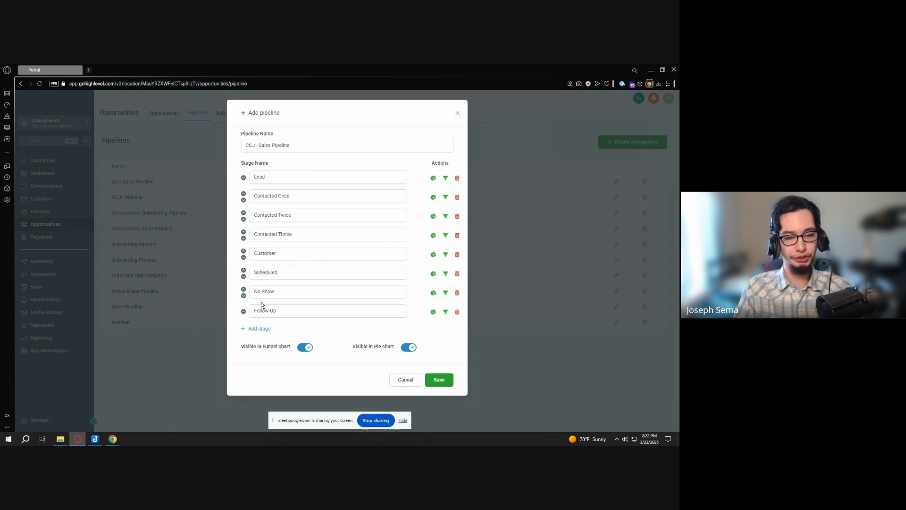
Save the CCJ - Sales Pipeline with its stages
left_click(440, 381)
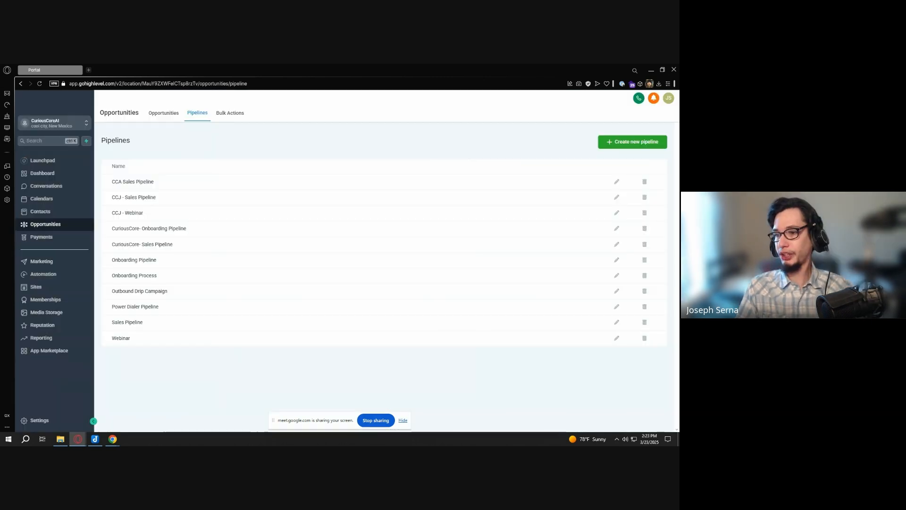
key("alt+Tab")
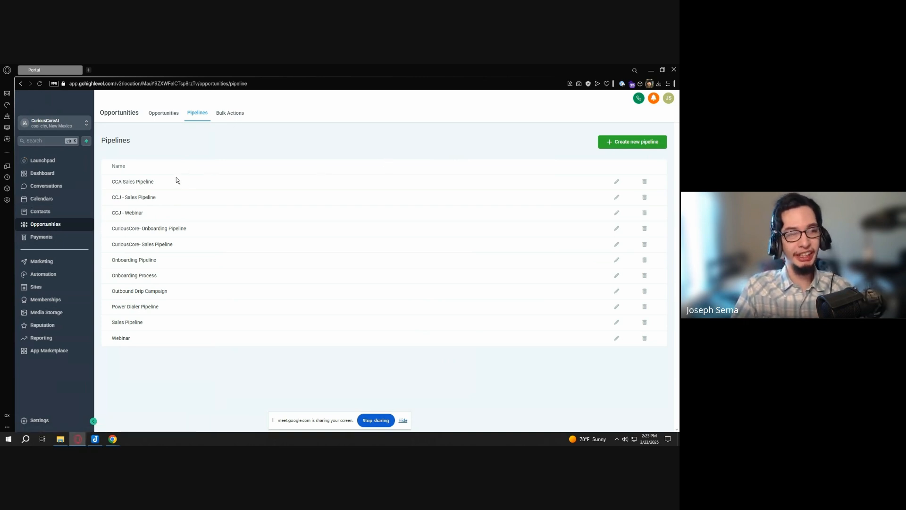
Open the form builder under Sites and create a forms folder named "CuriousCoreJoe"
left_click(61, 288)
left_click(62, 288)
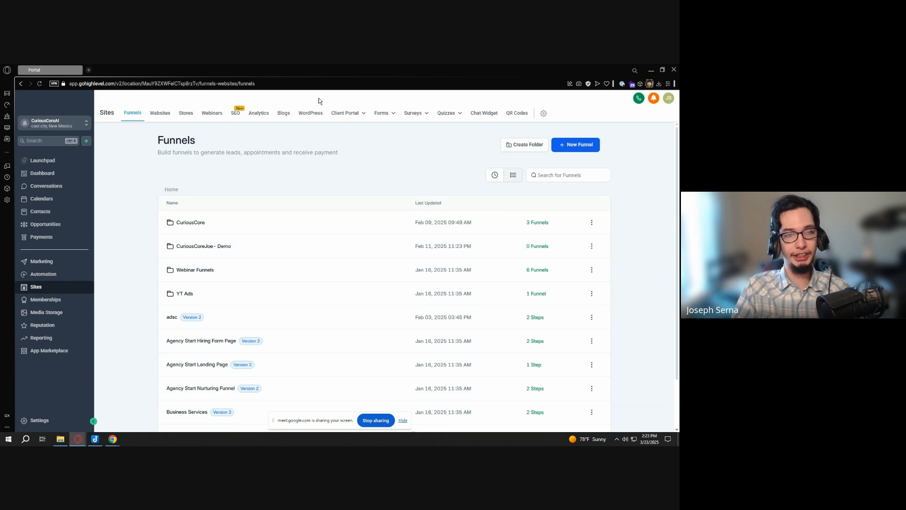
mouse_move(390, 118)
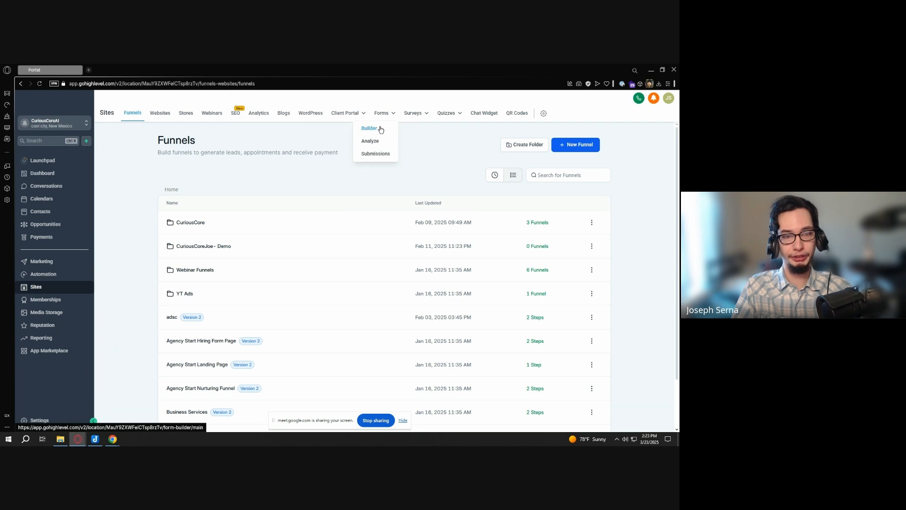
left_click(381, 129)
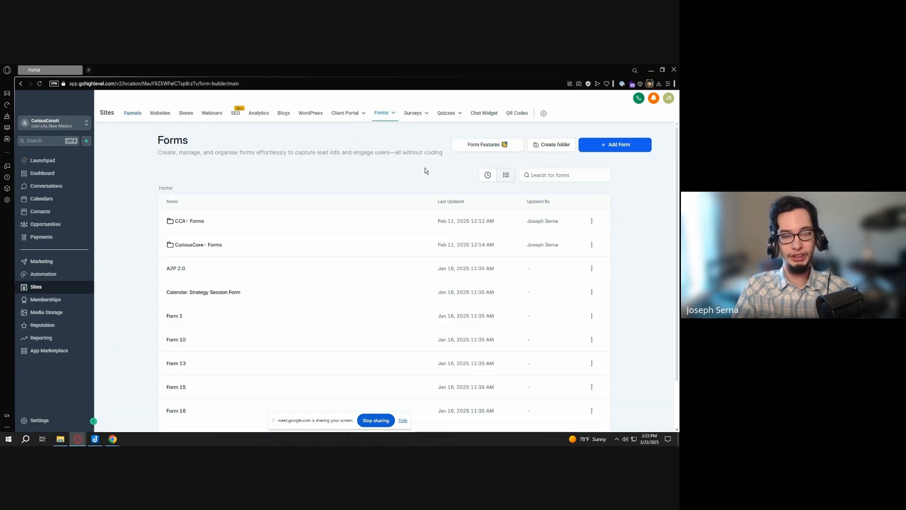
left_click(548, 148)
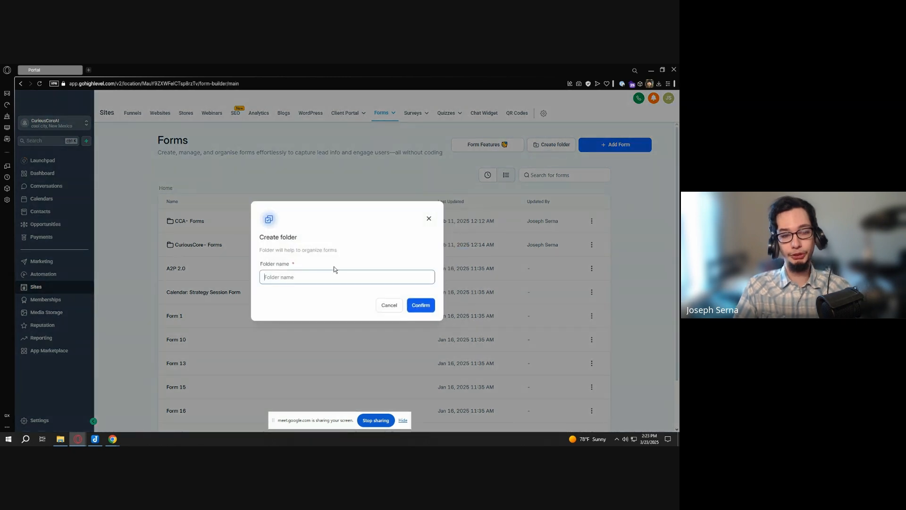
type("CuriousC")
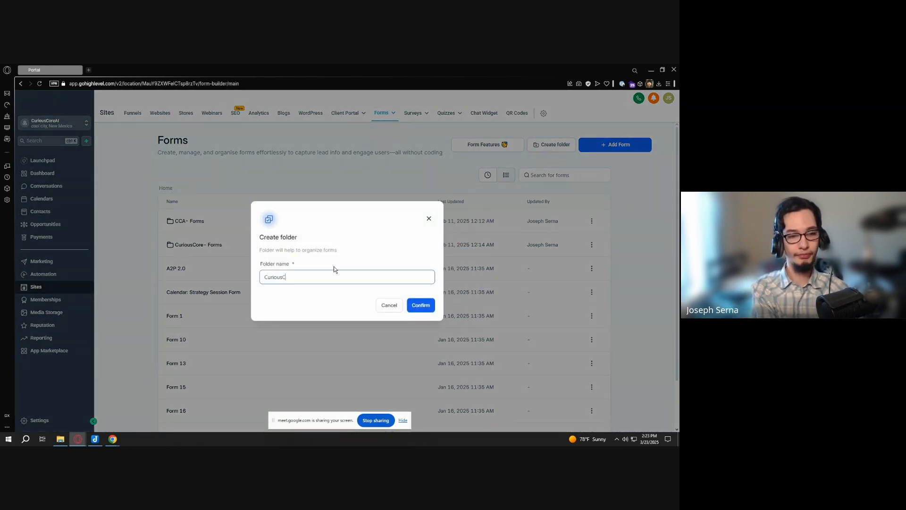
type("oreJpo")
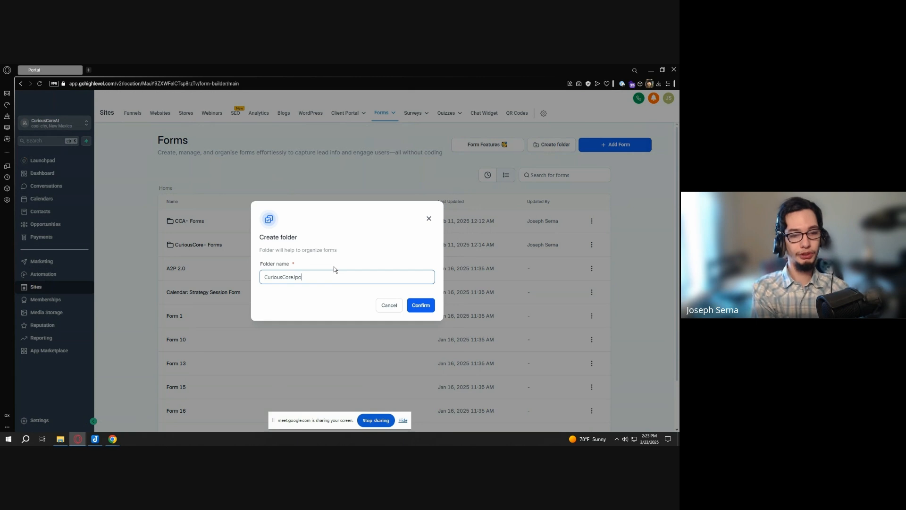
key("BackSpace")
key("BackSpace")
type("oe")
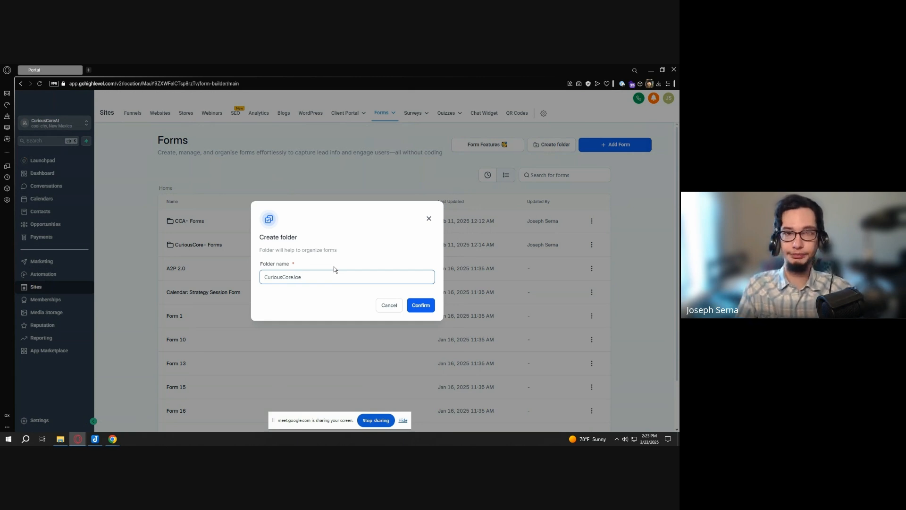
left_click(429, 307)
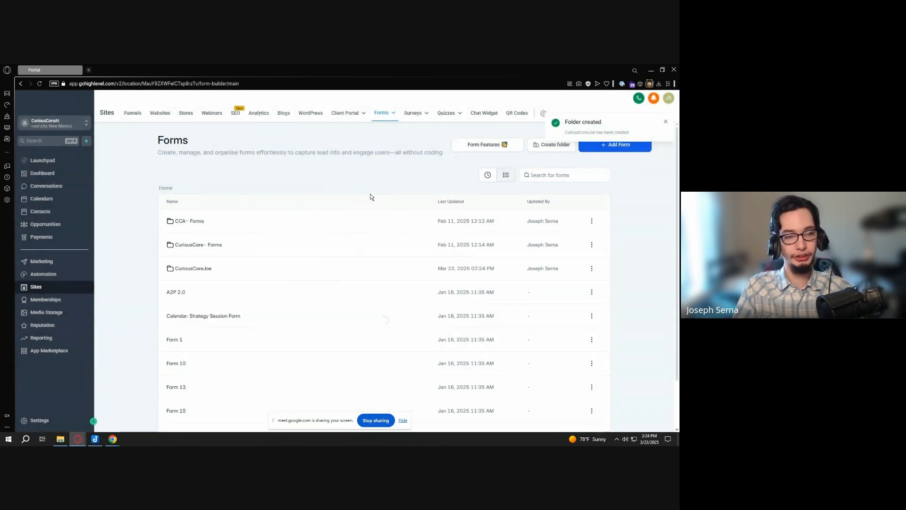
Add a form inside the CuriousCoreJoe folder, then exit the form editor back to the folder
left_click(397, 274)
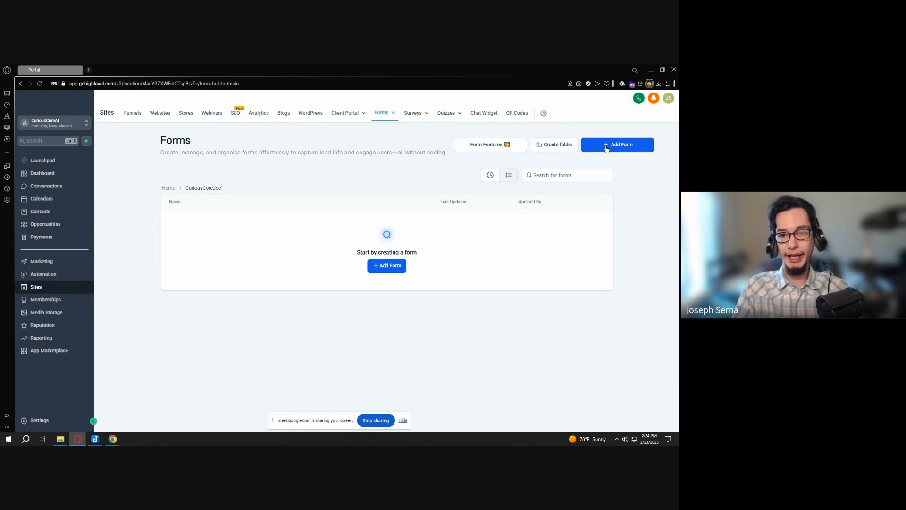
key("ctrl")
key("ctrl")
key("ctrl")
key("ctrl")
key("ctrl")
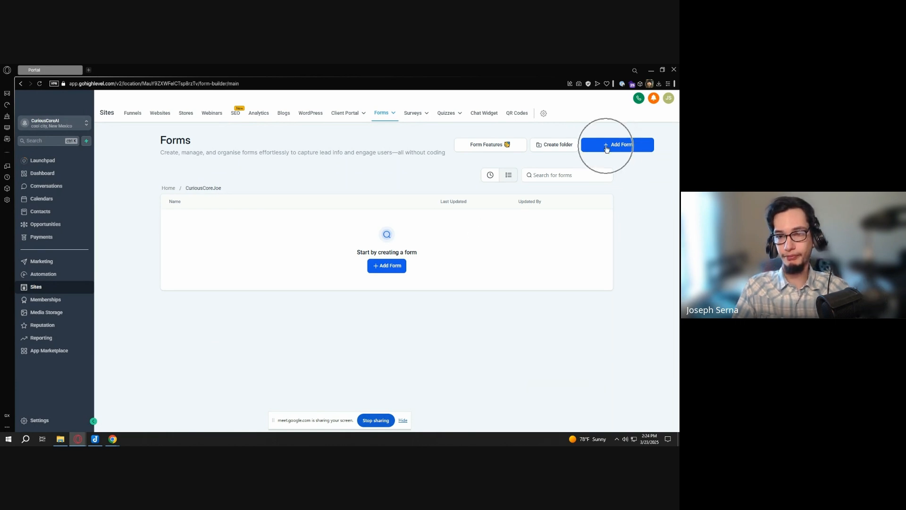
key("ctrl")
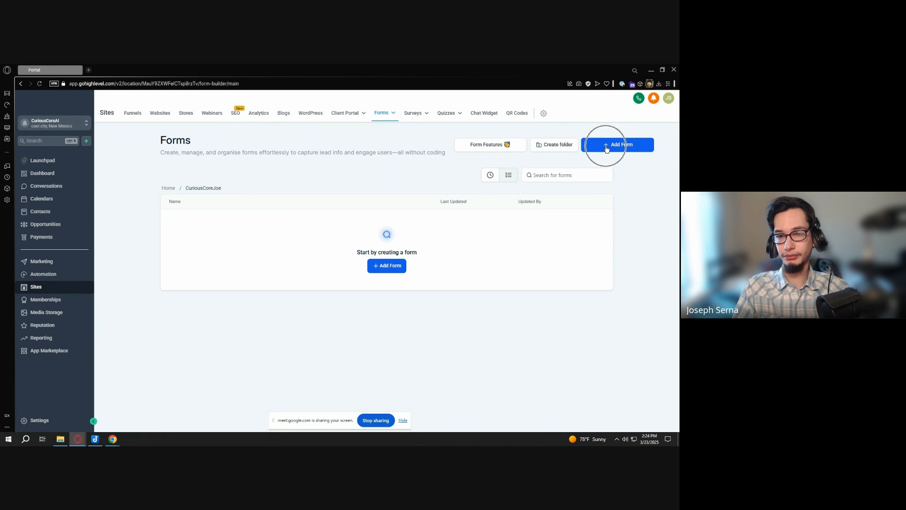
key("ctrl")
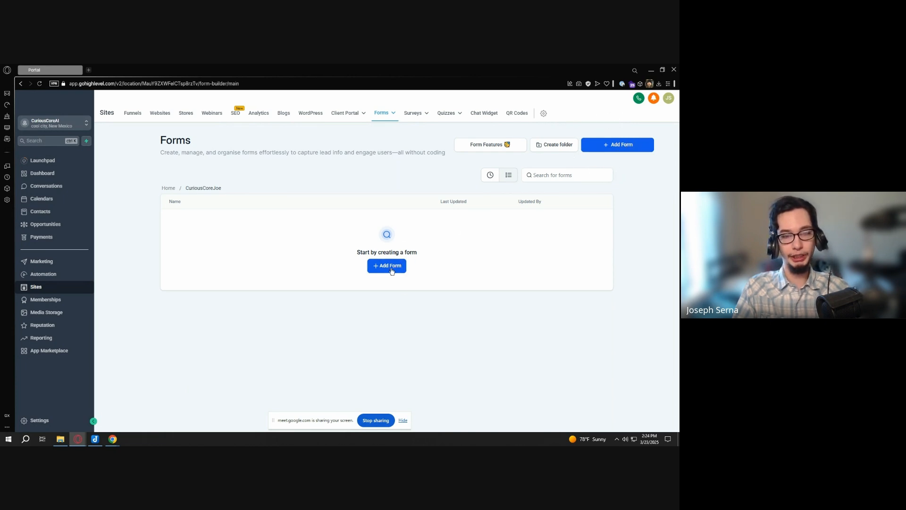
left_click(389, 267)
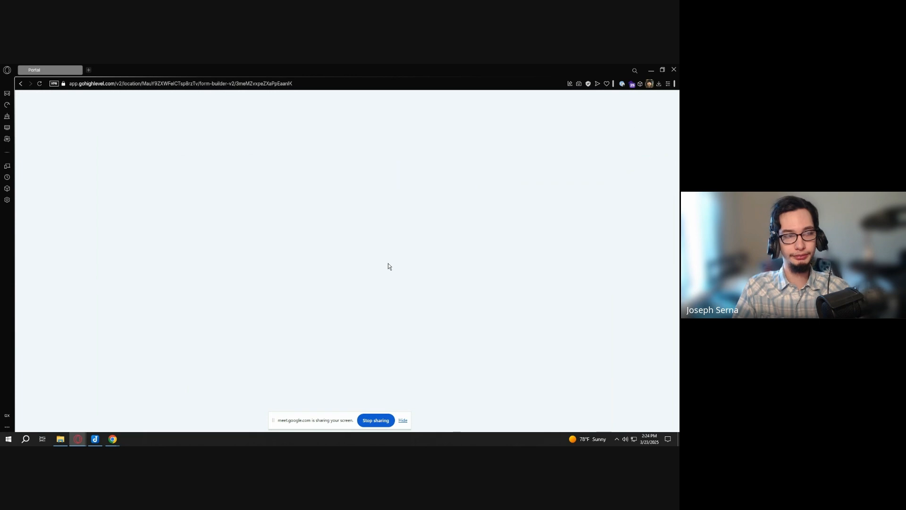
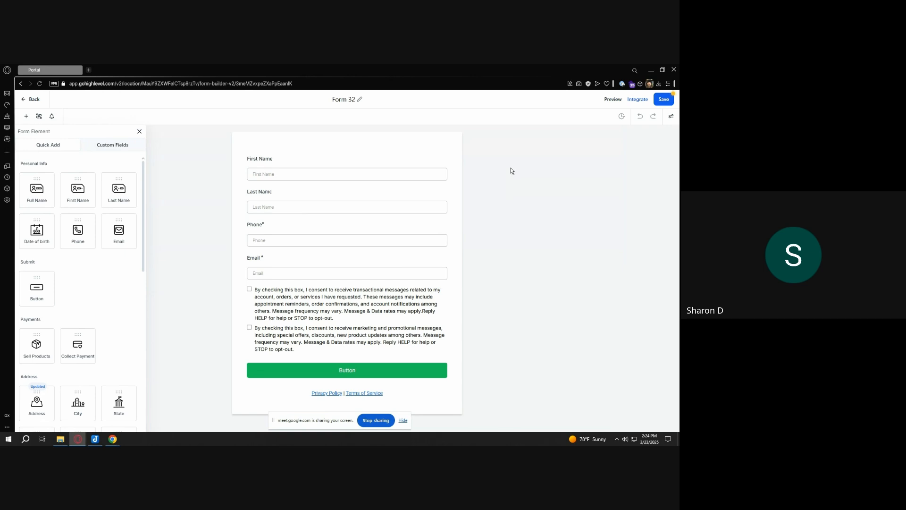
left_click(33, 100)
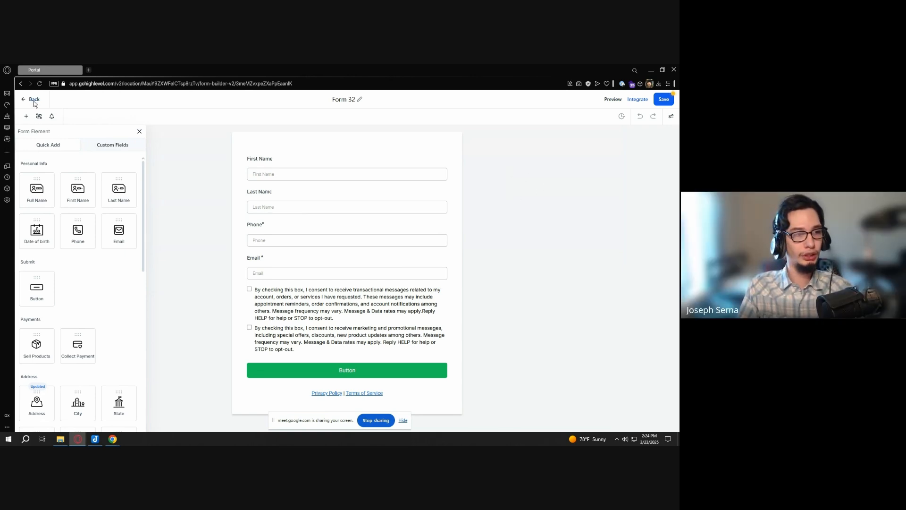
left_click(413, 285)
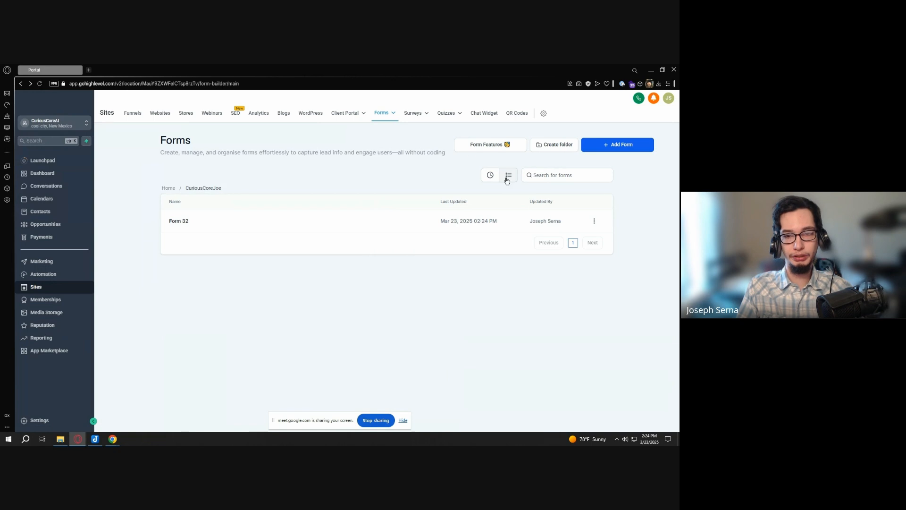
Browse the prebuilt designs in the form template library and close it without choosing one
left_click(600, 149)
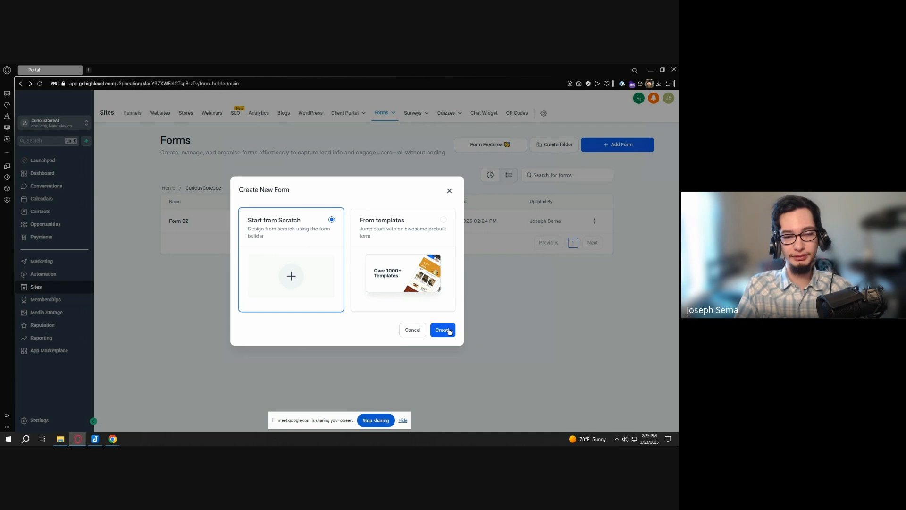
left_click(418, 253)
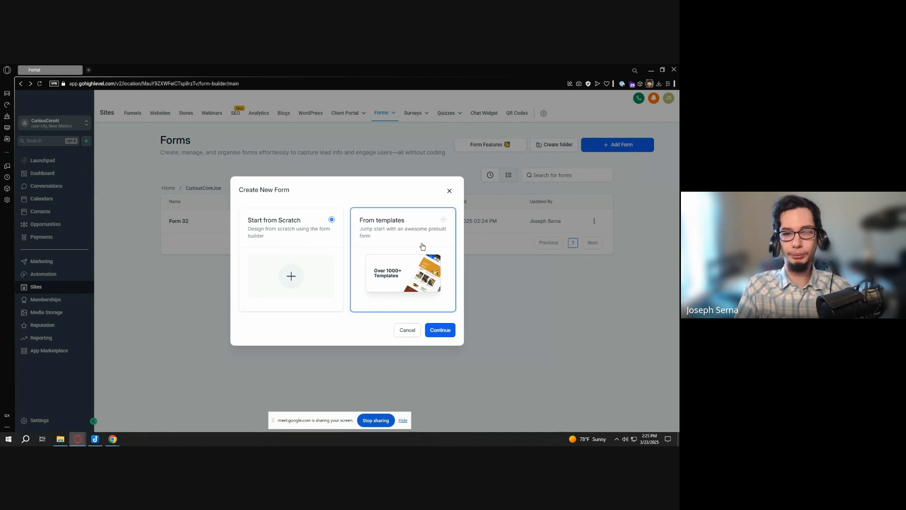
left_click(443, 331)
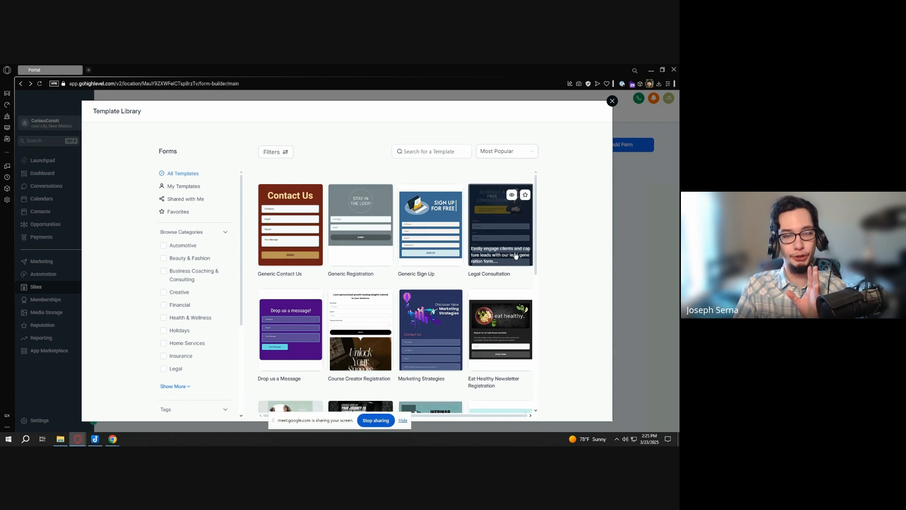
scroll(480, 262, "down", 5)
scroll(480, 263, "down", 3)
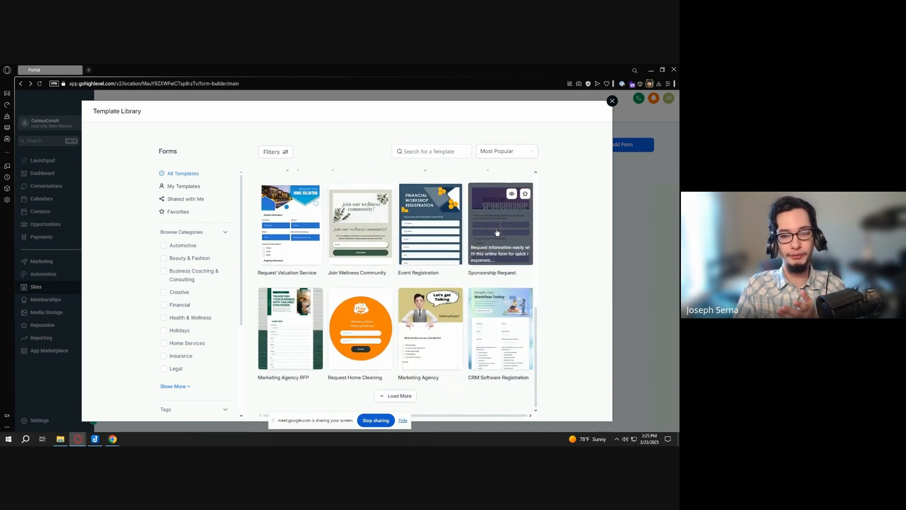
scroll(497, 232, "up", 8)
mouse_move(496, 232)
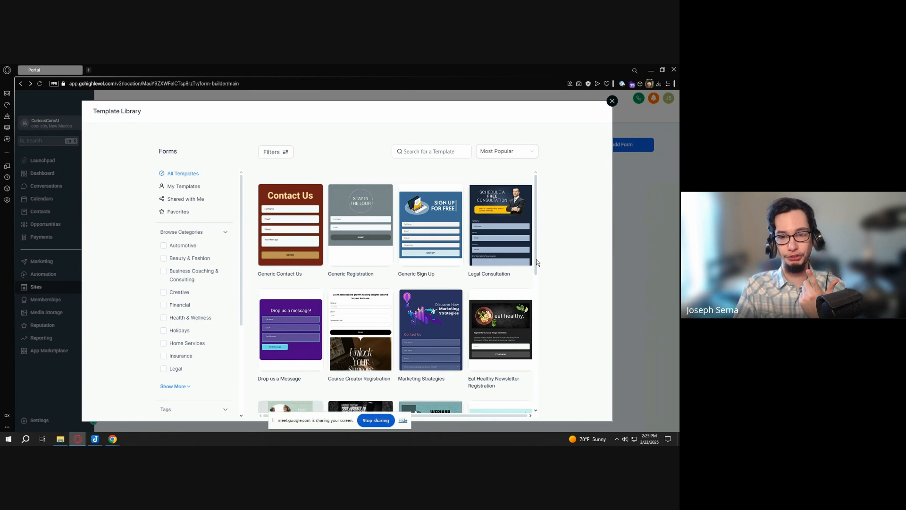
scroll(334, 277, "down", 1)
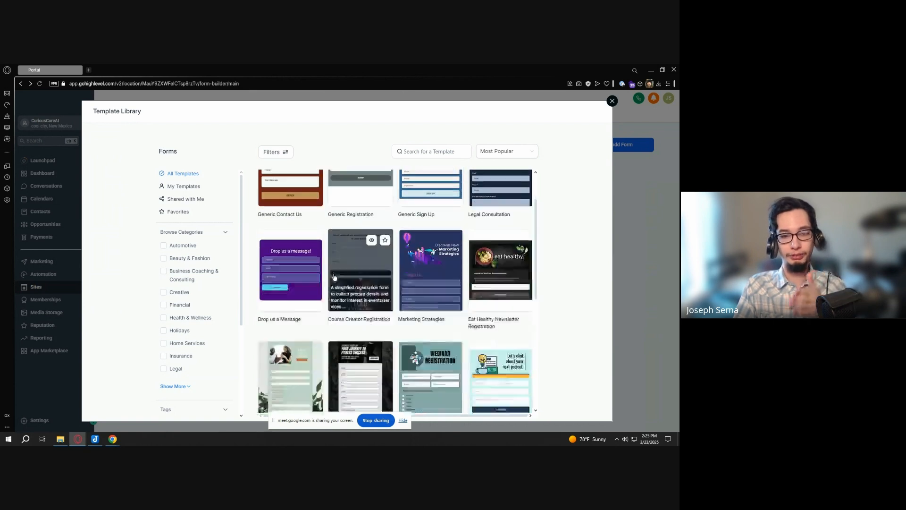
scroll(335, 277, "down", 5)
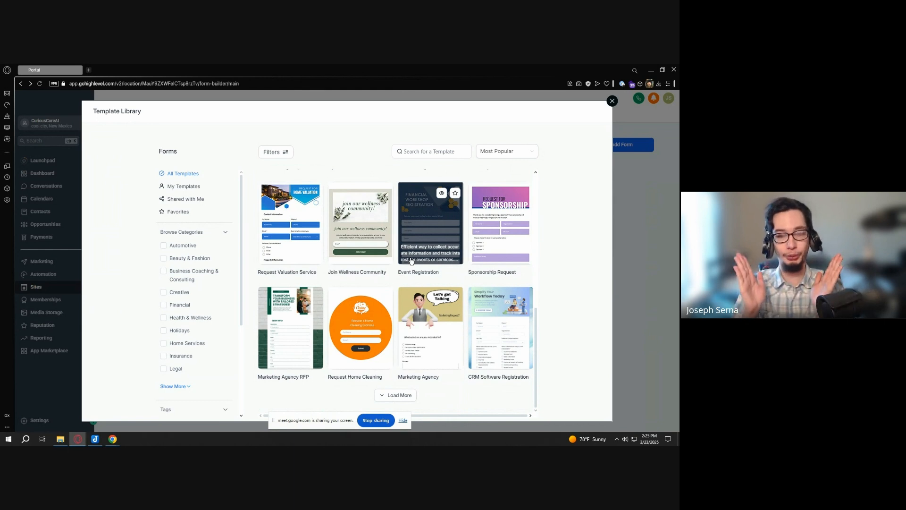
scroll(453, 283, "up", 3)
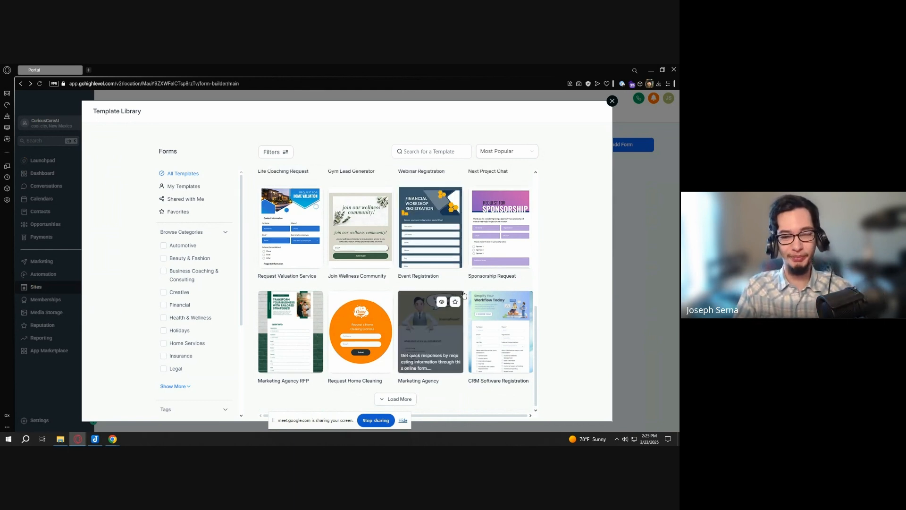
left_click(612, 100)
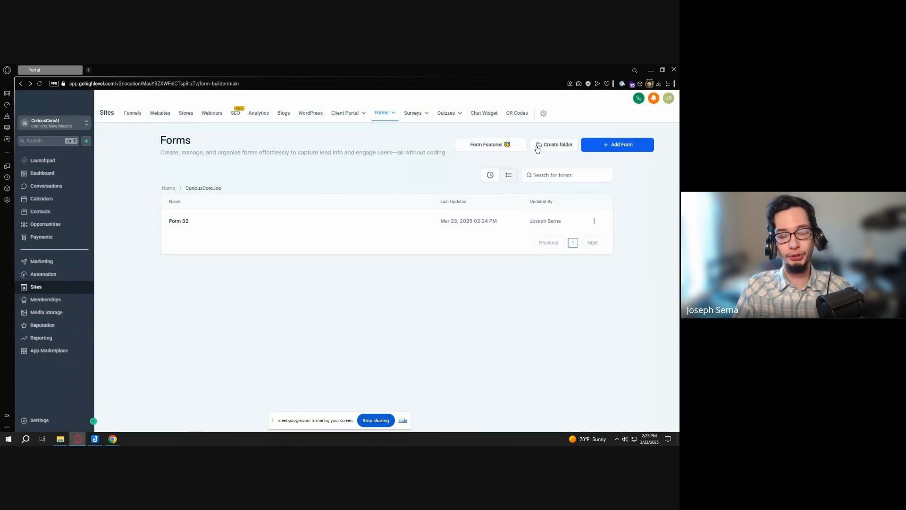
Create another form in the CuriousCoreJoe folder with the Start from Scratch option
left_click(628, 147)
left_click(304, 240)
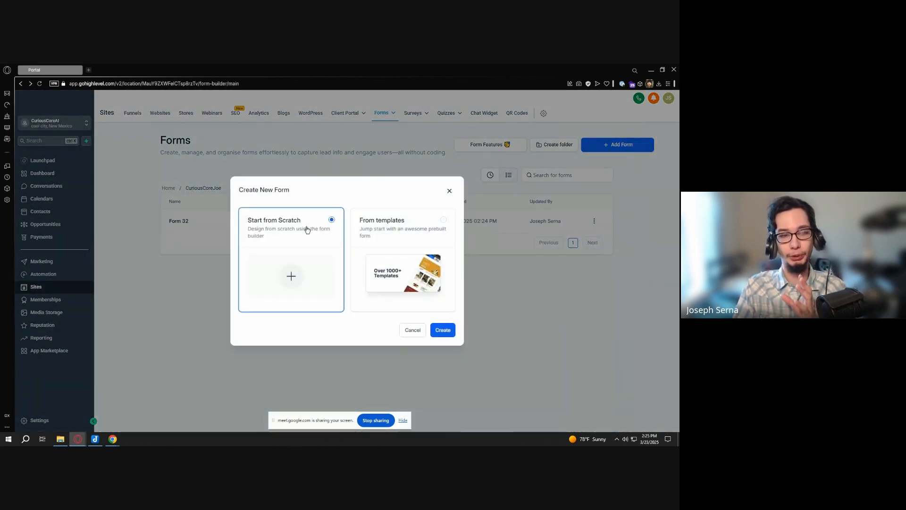
left_click(441, 331)
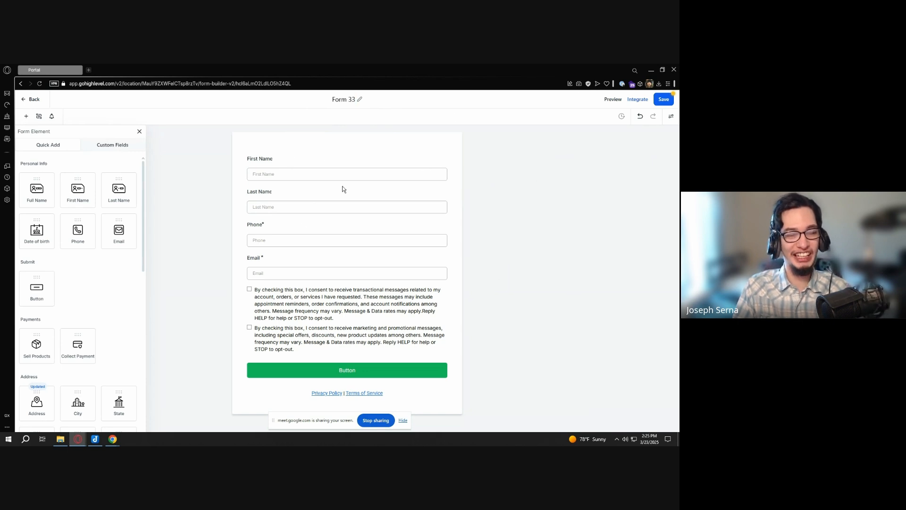
Examine the label settings of the form's First Name and Last Name fields, keeping their default labels
left_click(302, 164)
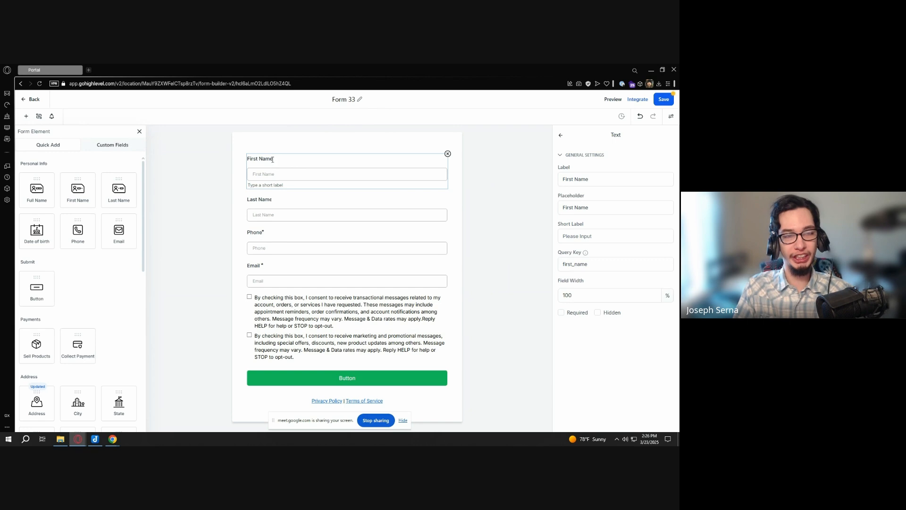
left_click(276, 207)
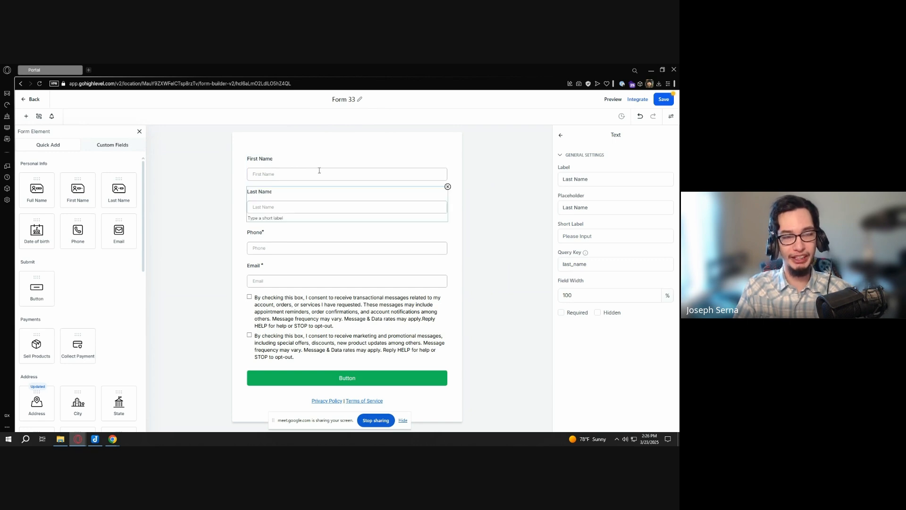
left_click(319, 159)
left_click(600, 177)
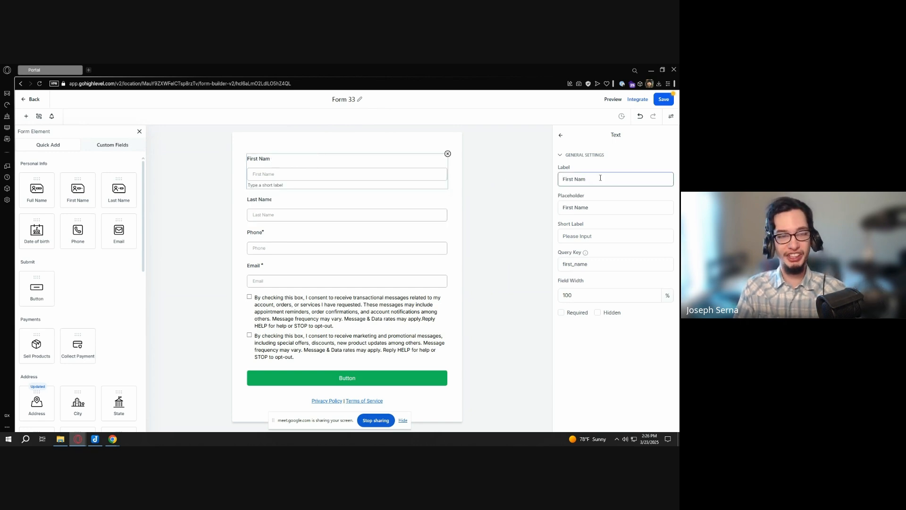
type("e")
left_click(325, 202)
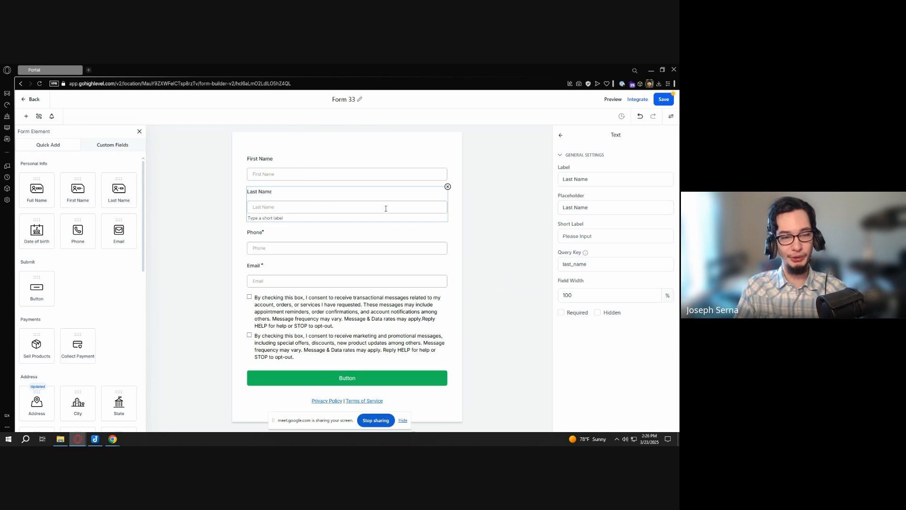
left_click(598, 181)
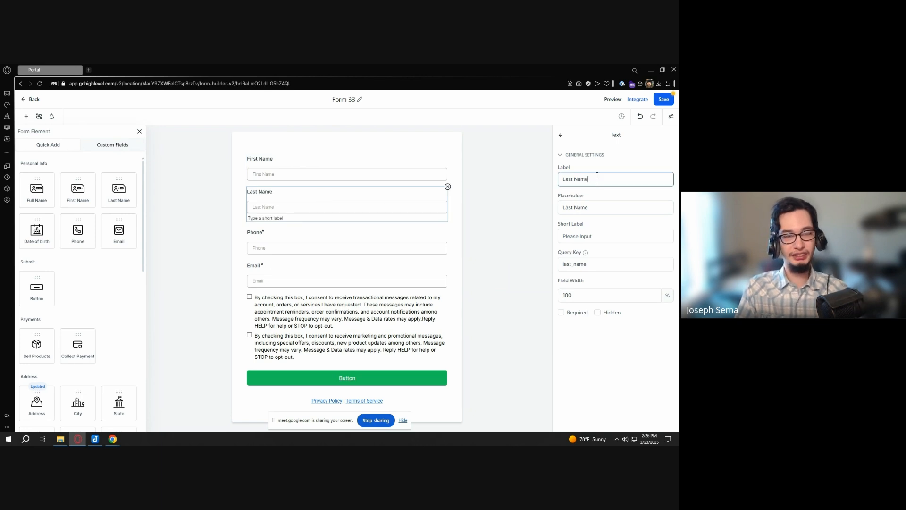
left_click(479, 178)
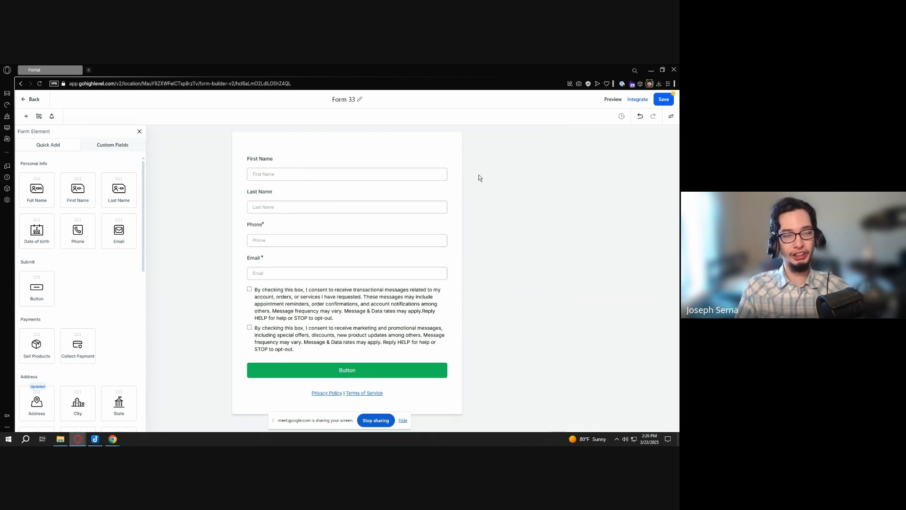
Set the field width of the form's First Name and Last Name fields to 50%
left_click(402, 174)
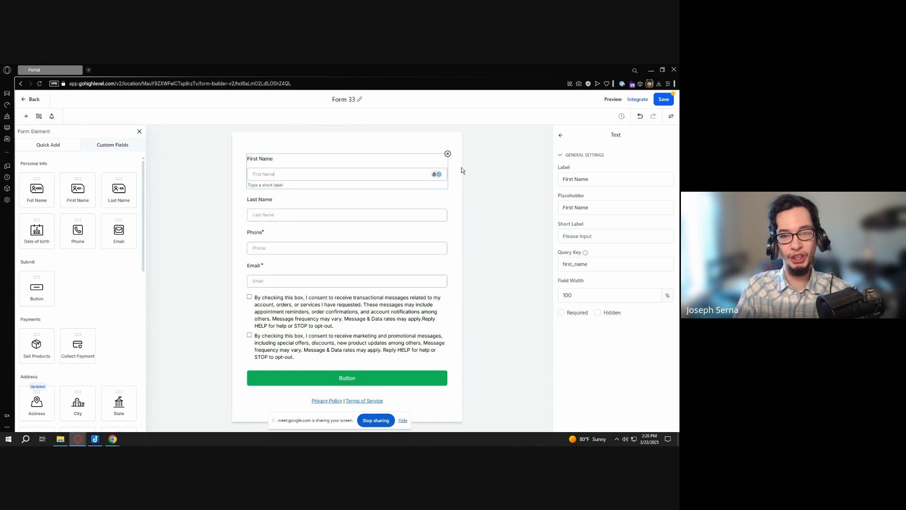
left_click(506, 168)
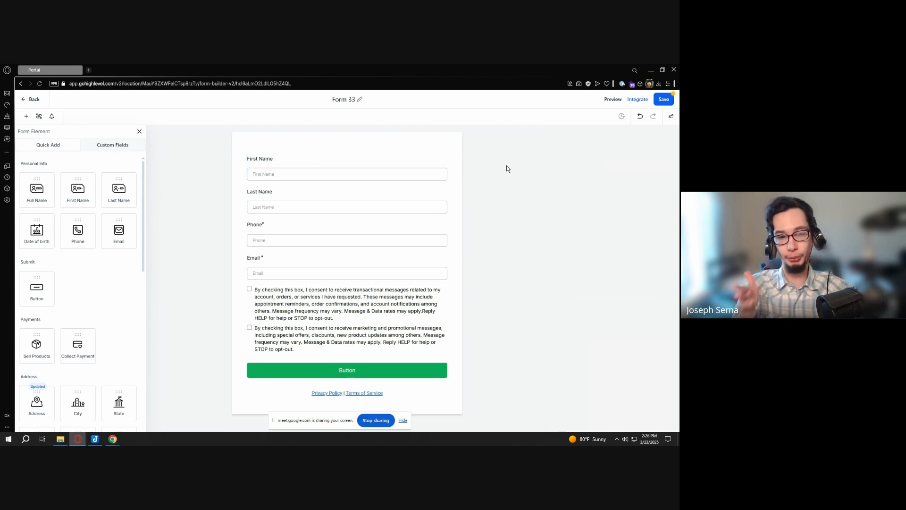
left_click(294, 175)
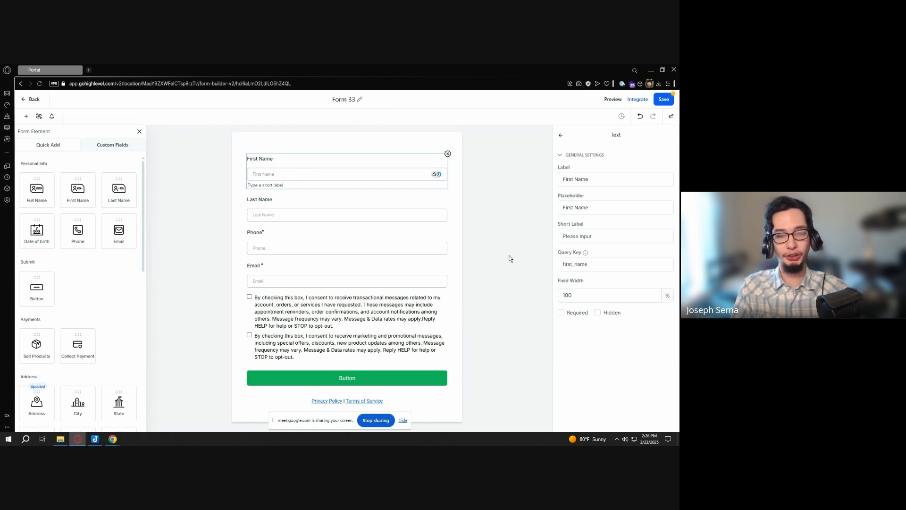
double_click(580, 292)
type("50")
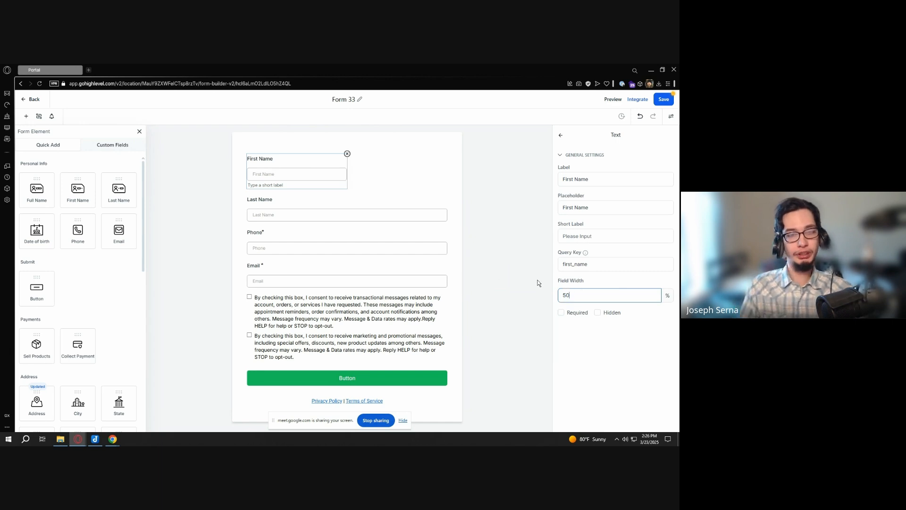
left_click(324, 214)
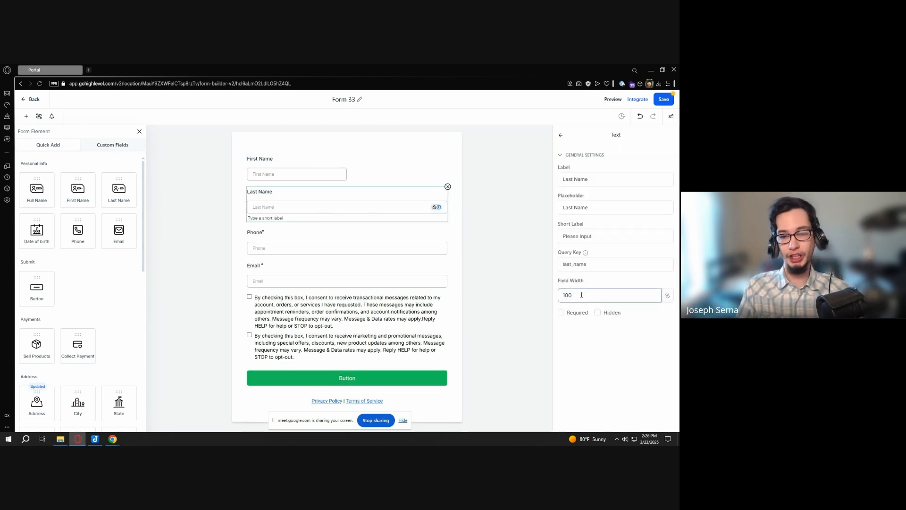
double_click(581, 294)
type("50")
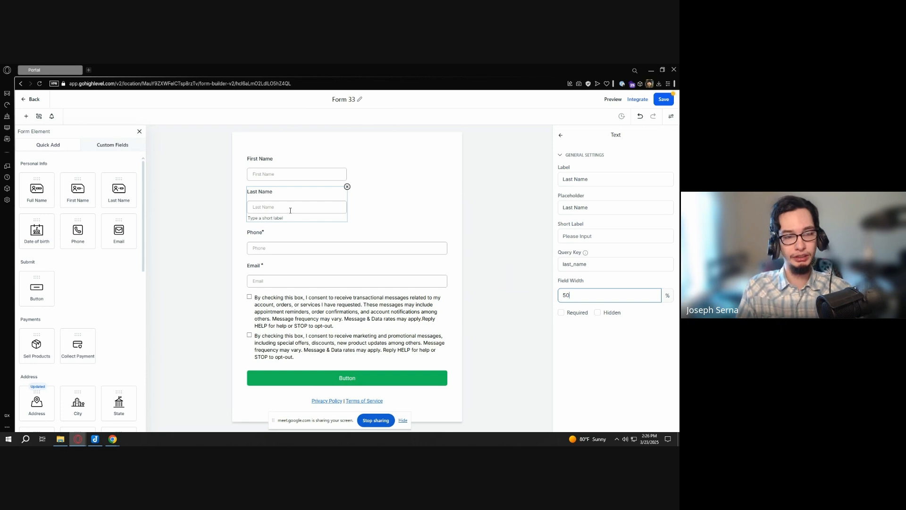
Make the First Name field required
left_click(297, 179)
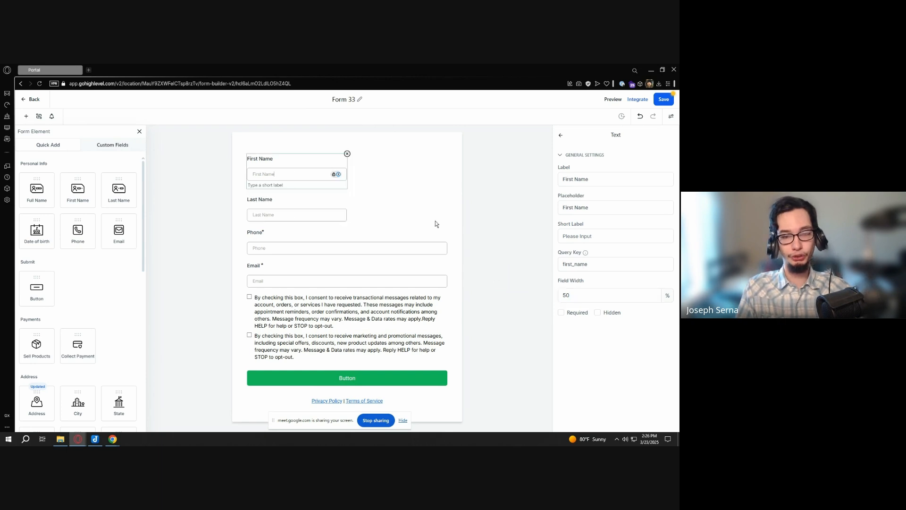
left_click_drag(586, 283, 555, 285)
left_click(586, 295)
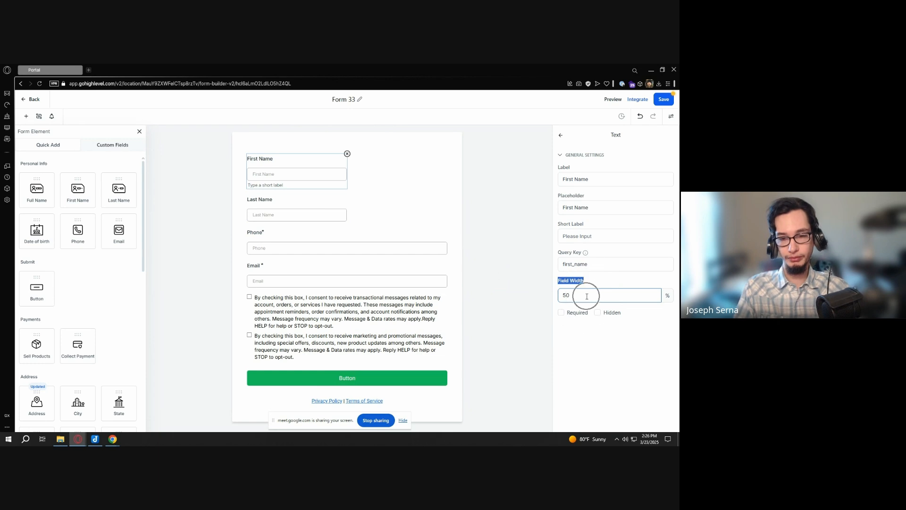
left_click_drag(573, 298, 559, 299)
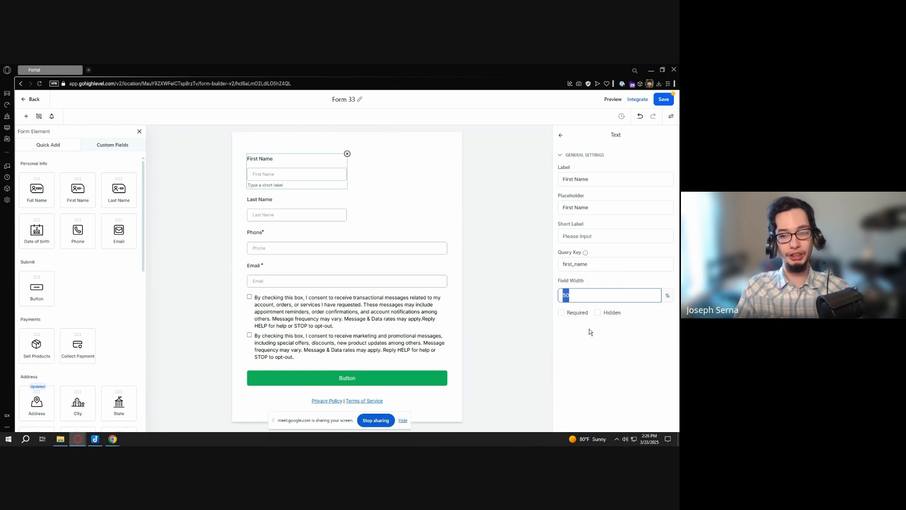
left_click(590, 332)
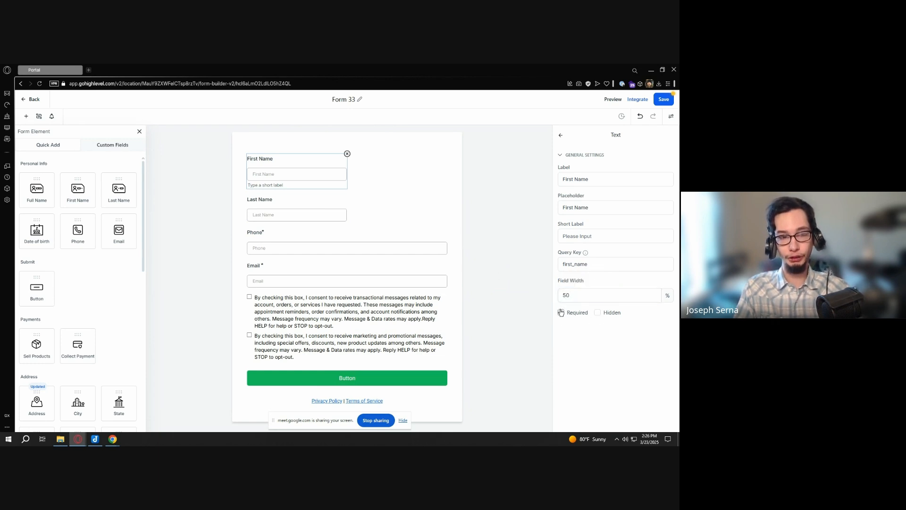
left_click(561, 312)
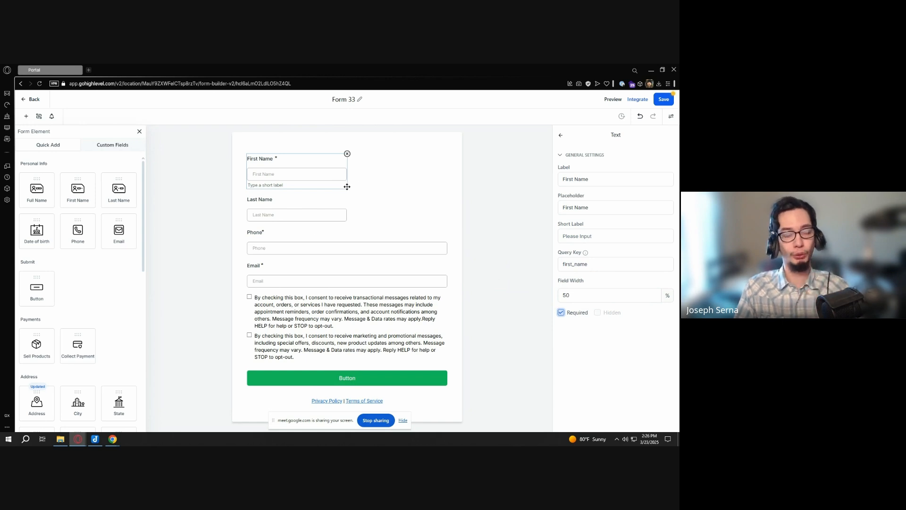
Try to move the Last Name field beside the First Name field on the same row
left_click(336, 215)
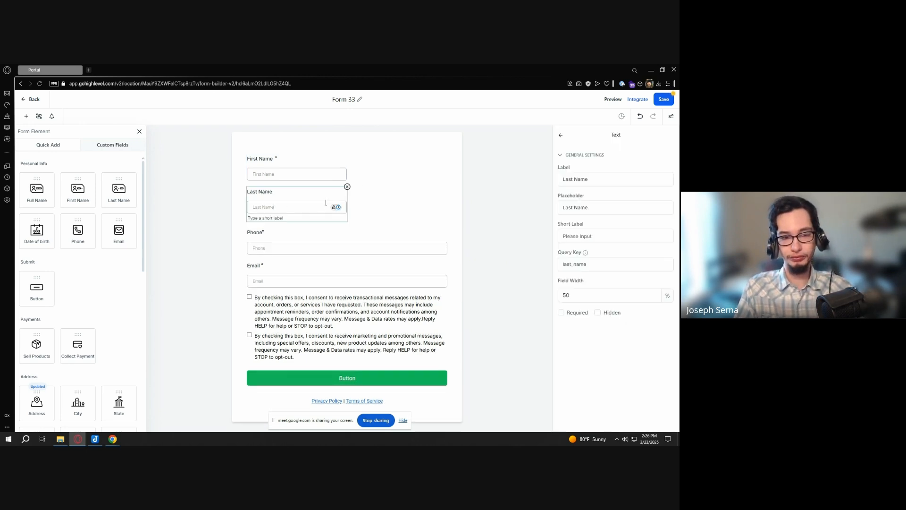
left_click_drag(302, 199, 405, 176)
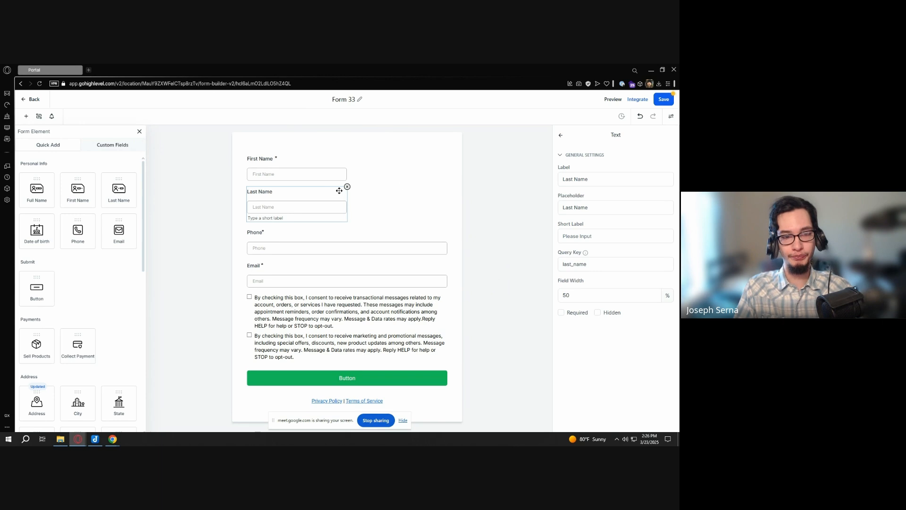
left_click_drag(319, 203, 395, 173)
left_click(308, 174)
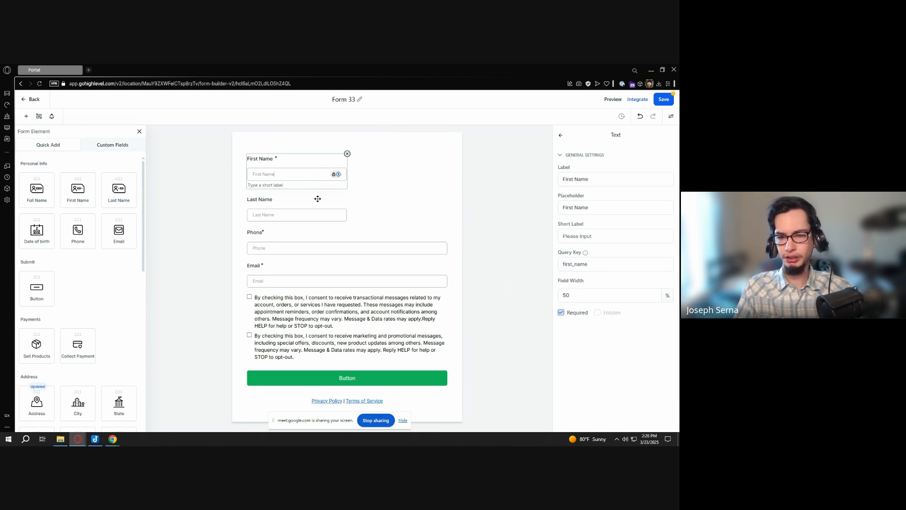
left_click(317, 198)
left_click(324, 175)
left_click(327, 201)
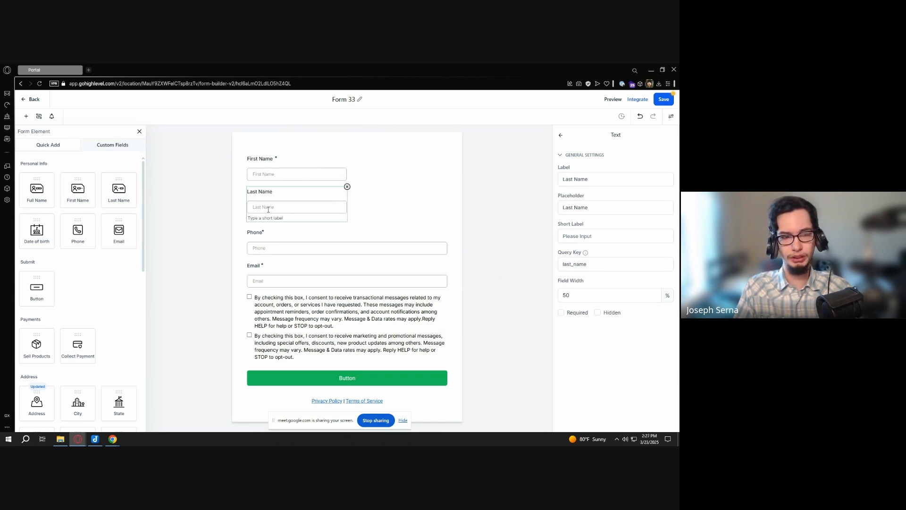
left_click_drag(268, 210, 373, 182)
Reduce the First Name and Last Name field widths to 40% and try again to place Last Name beside First Name
left_click(328, 175)
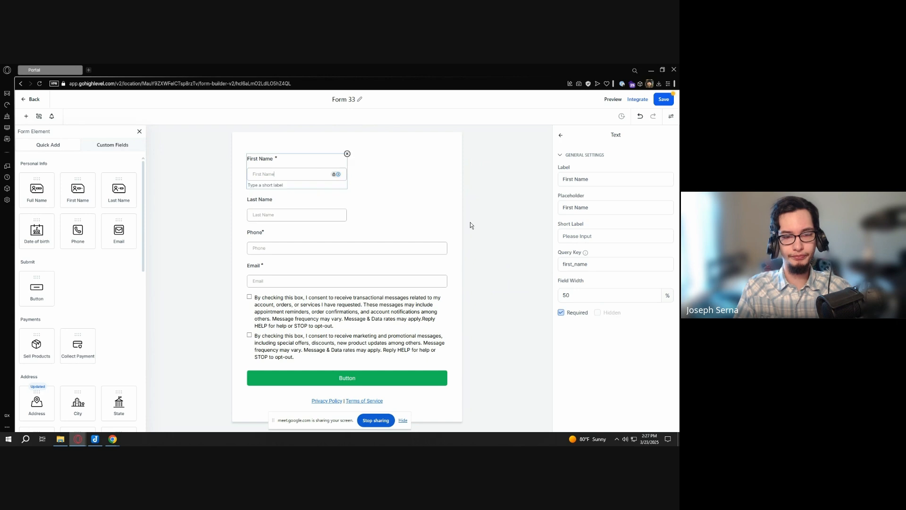
double_click(584, 295)
type("4")
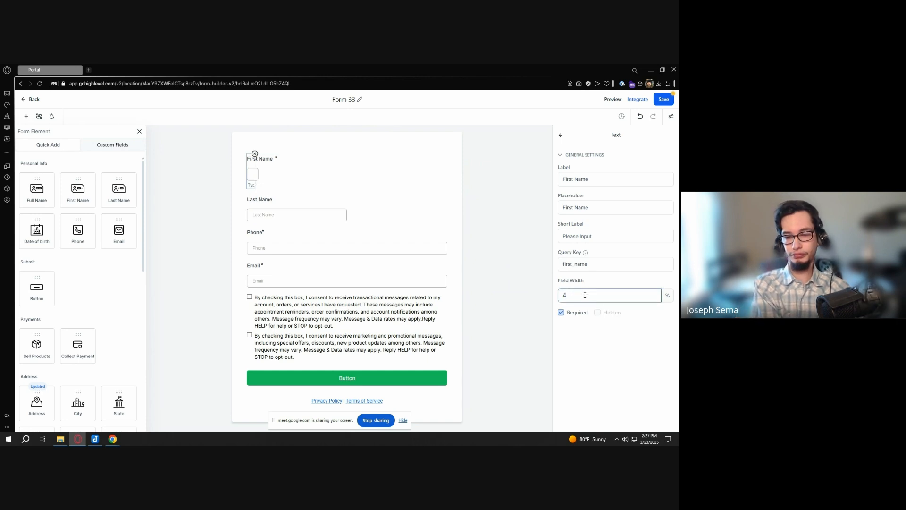
type("0")
left_click(342, 212)
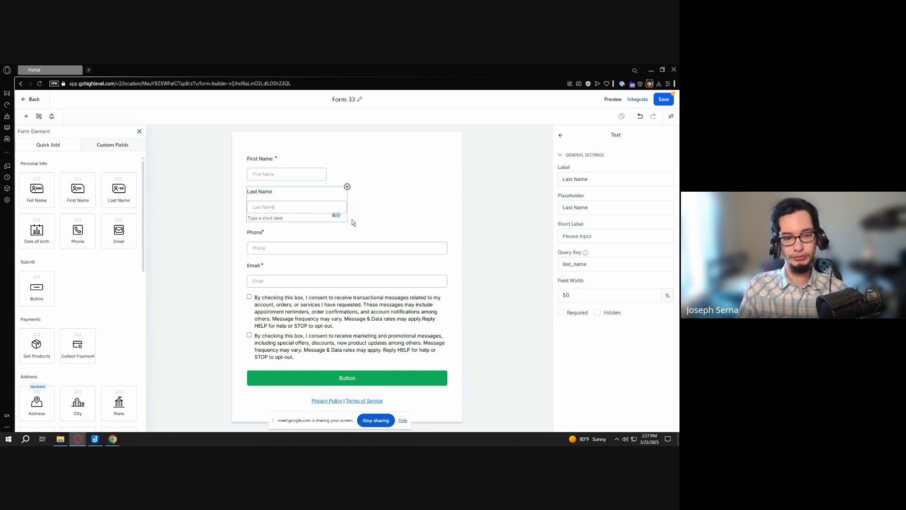
double_click(582, 292)
type("6")
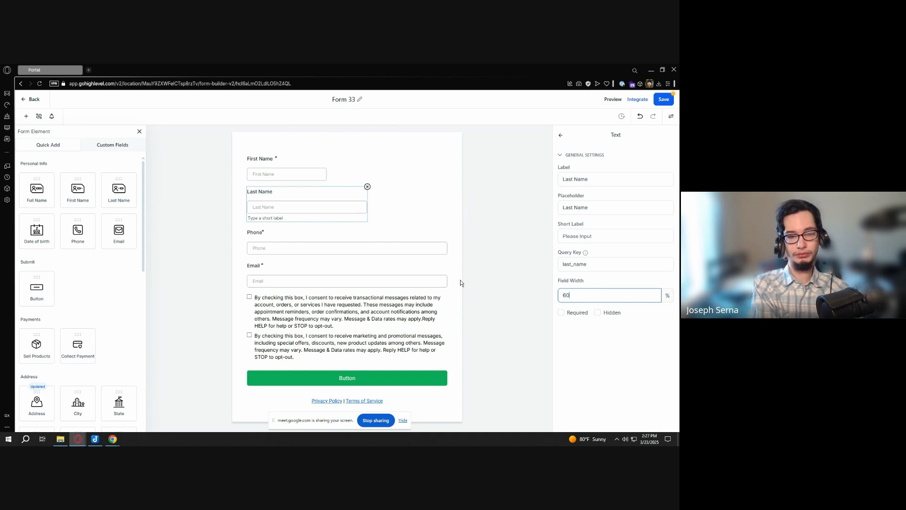
key("BackSpace")
type("40")
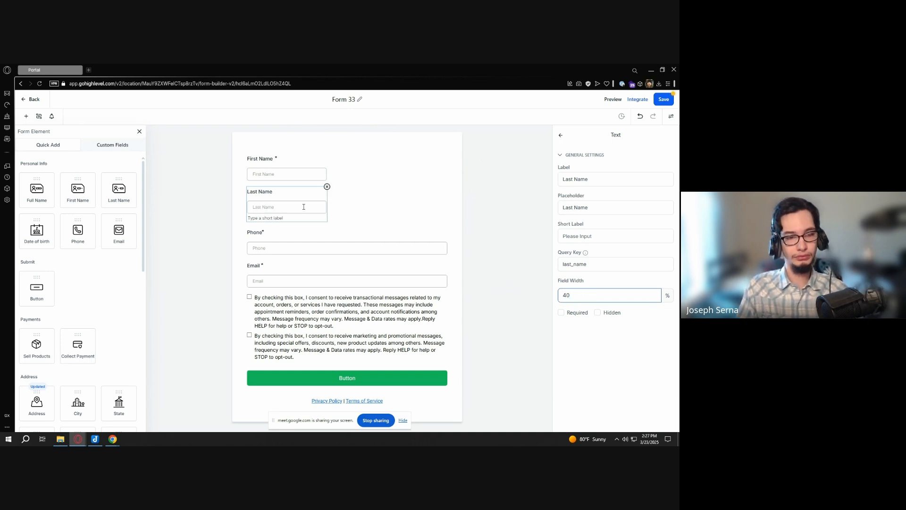
mouse_move(307, 208)
left_mouse_down()
mouse_move(394, 177)
mouse_move(326, 166)
mouse_move(295, 172)
mouse_move(395, 207)
mouse_move(302, 206)
left_mouse_up()
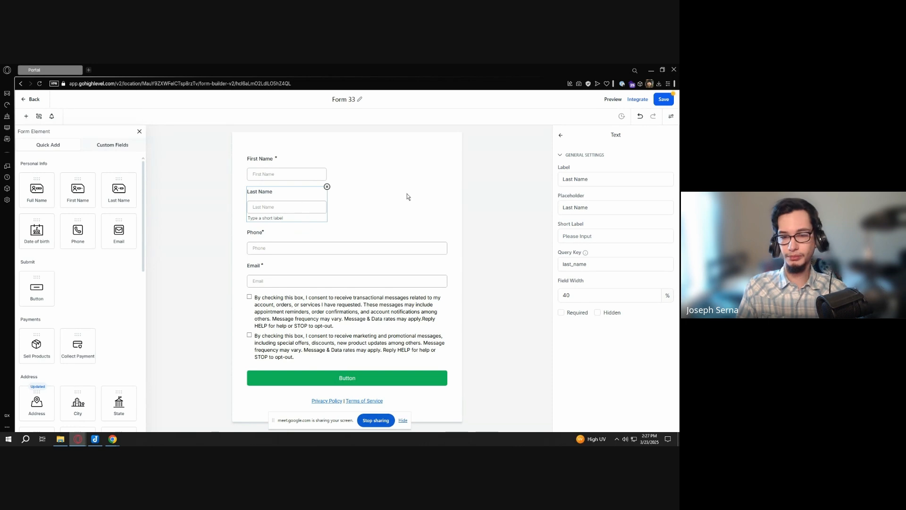
Return both the First Name and Last Name fields to a width of 50%
left_click(303, 166)
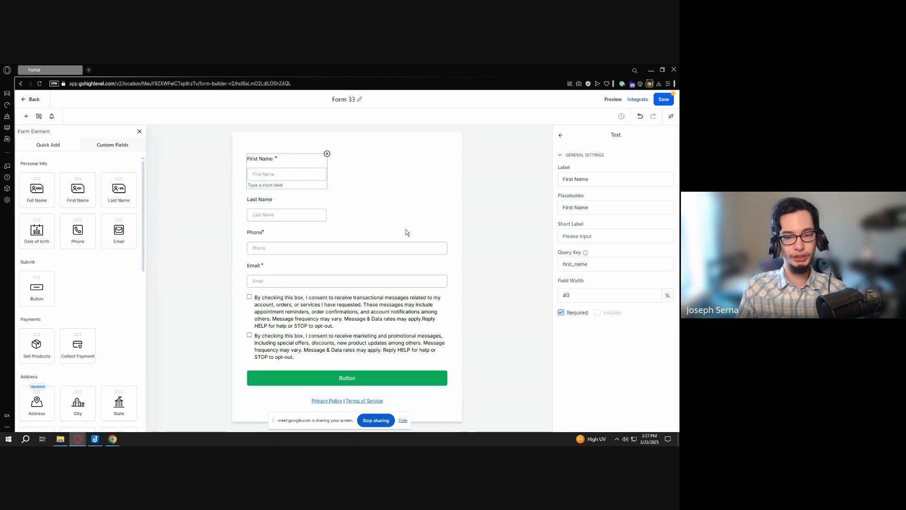
left_click_drag(593, 295, 447, 266)
type("50")
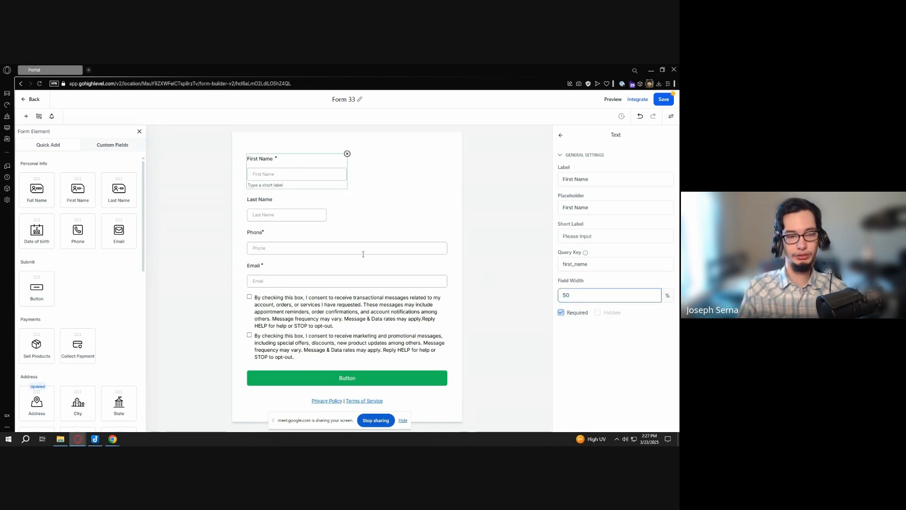
left_click(296, 210)
left_click_drag(574, 295, 381, 242)
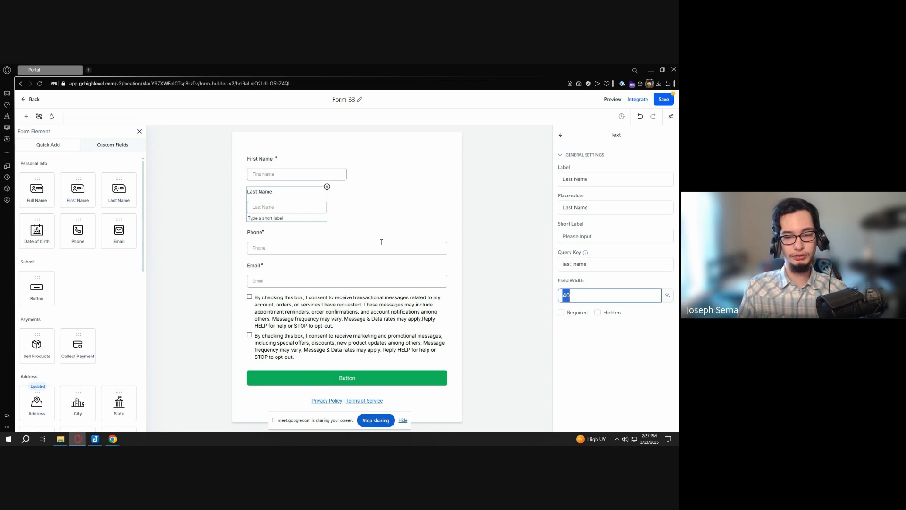
type("50")
double_click(428, 222)
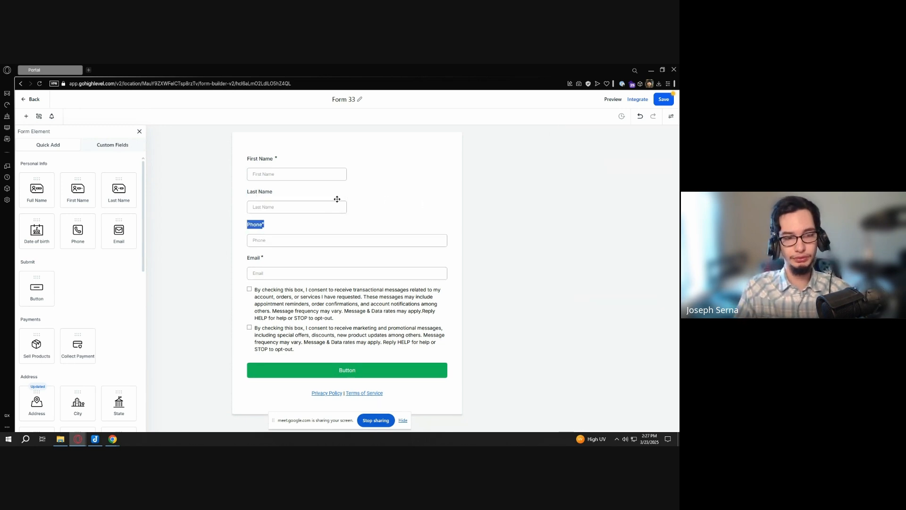
Restore the First Name and Last Name fields to the full 100% width
left_click(309, 207)
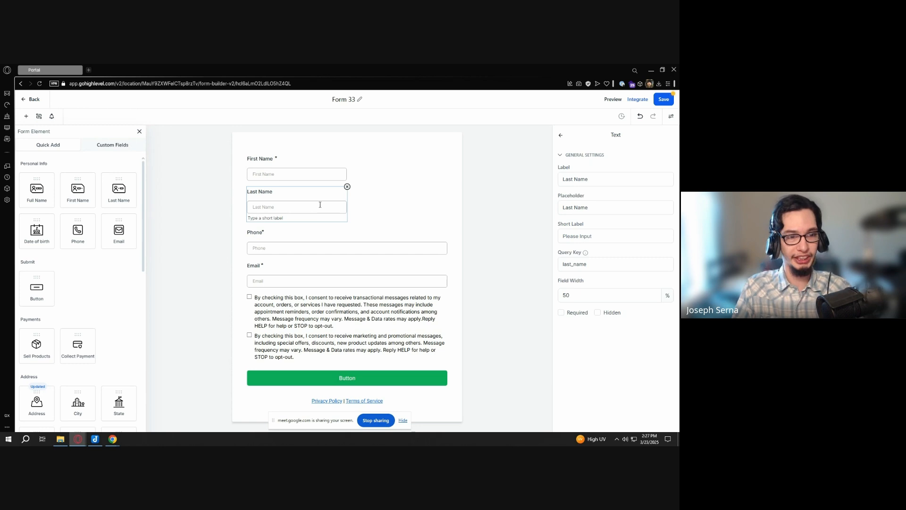
left_click(288, 172)
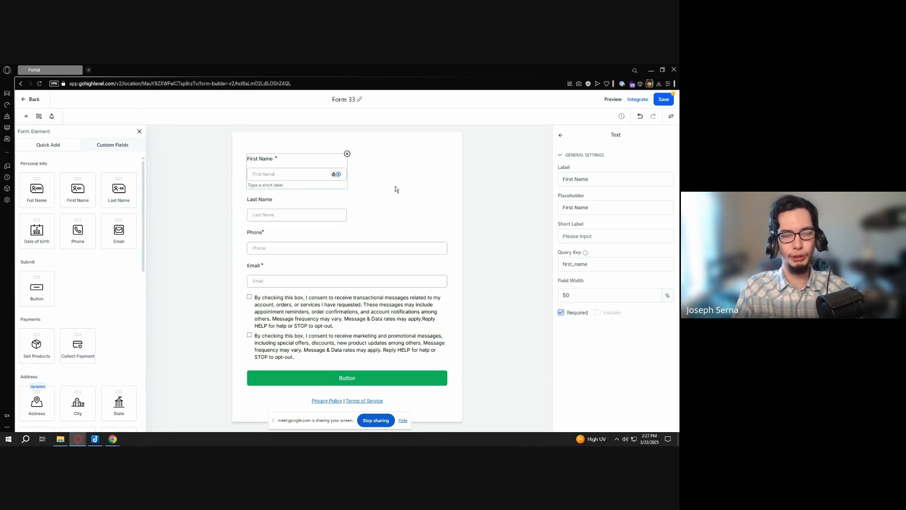
left_click_drag(605, 296, 556, 293)
type("100")
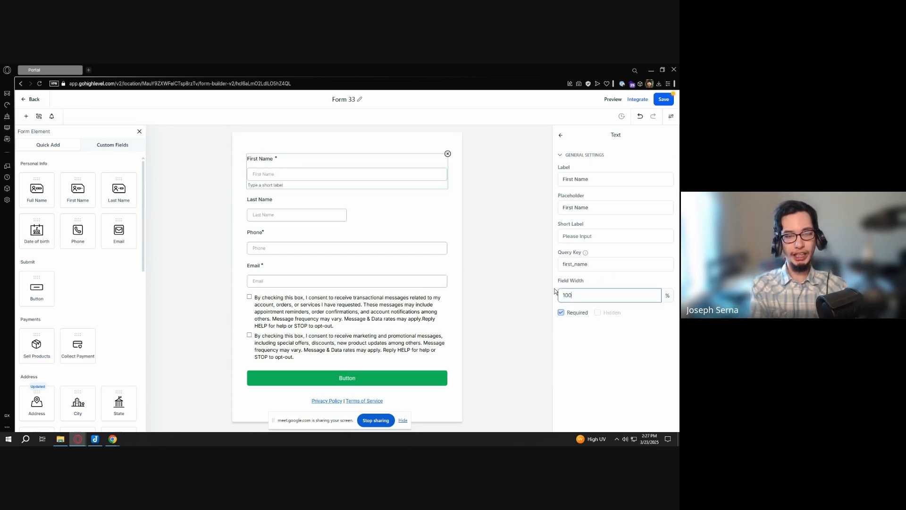
left_click(314, 207)
left_click_drag(604, 295, 560, 295)
type("100")
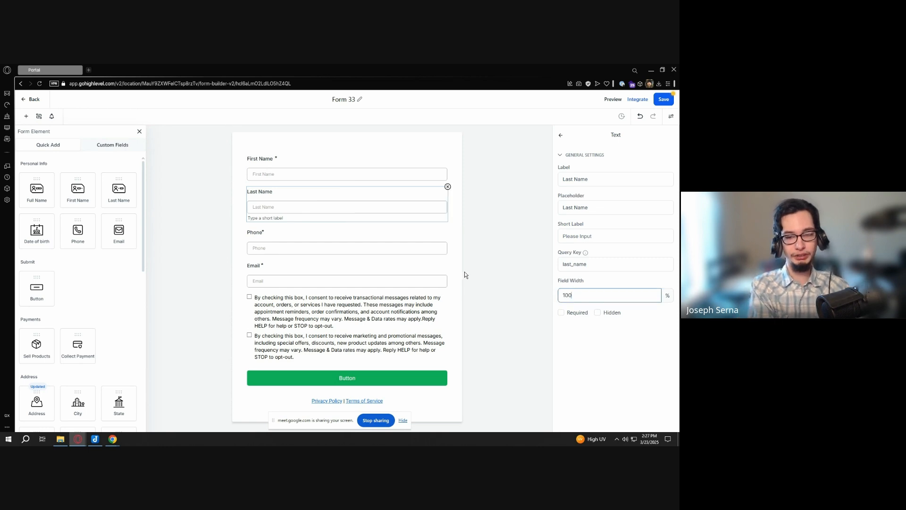
Remove the Last Name and Phone fields from the form
left_click(447, 187)
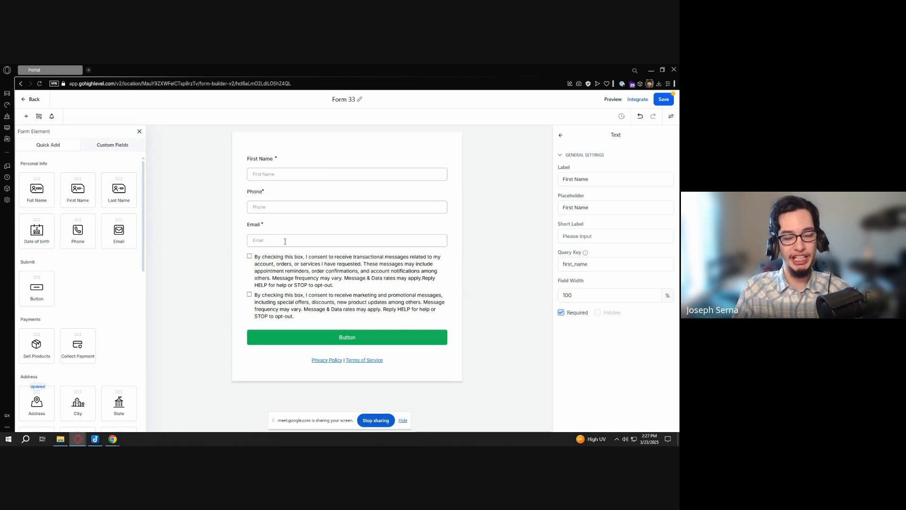
left_click(295, 202)
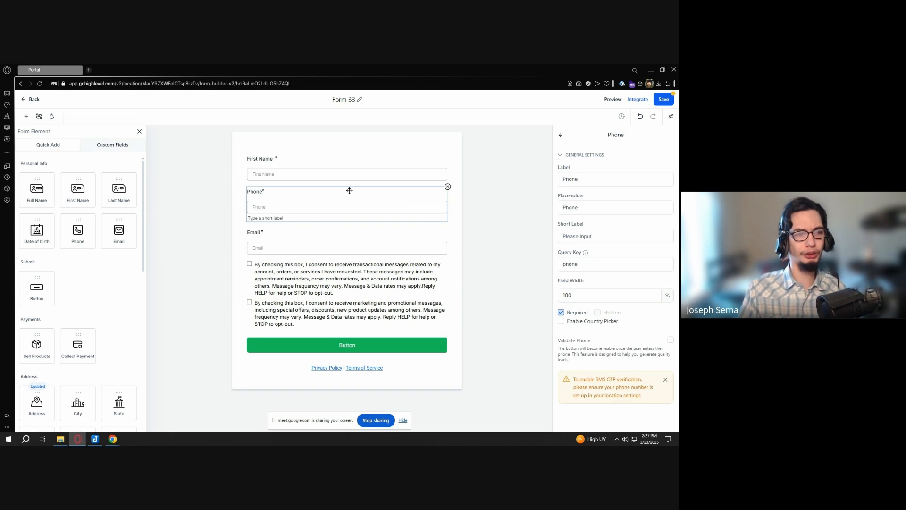
left_click(447, 187)
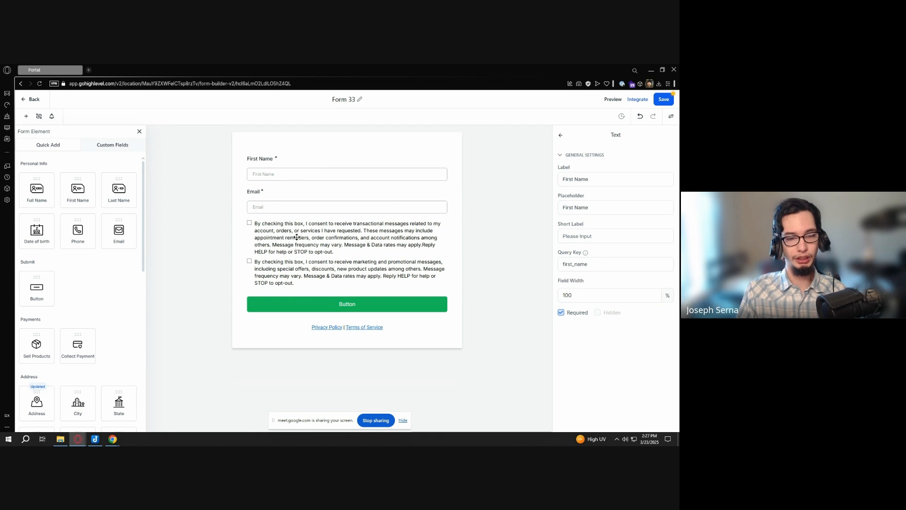
Open the terms and conditions element and select the full text of the transactional messages consent
left_click(320, 244)
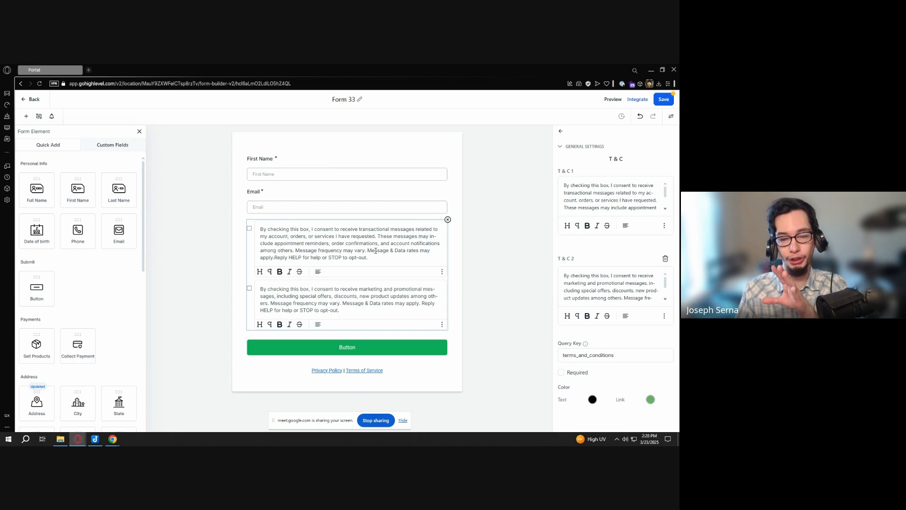
left_click(465, 292)
left_click(373, 291)
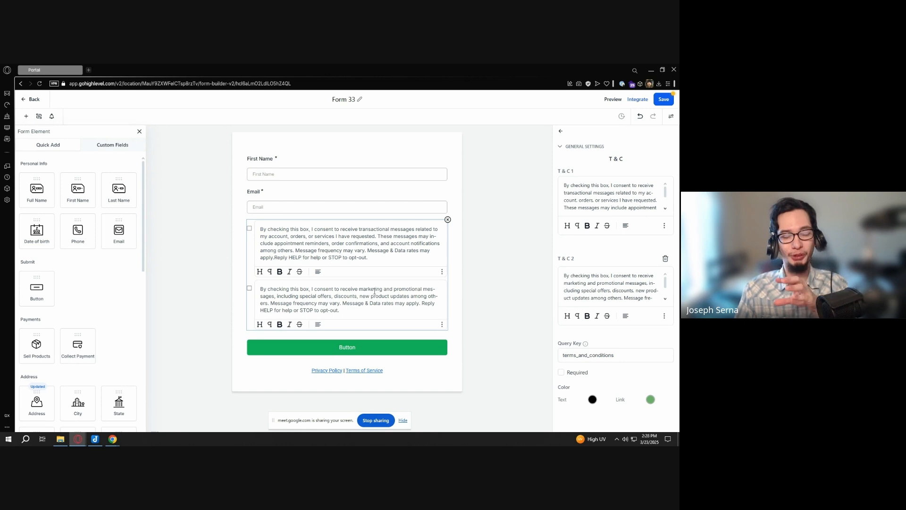
left_click_drag(369, 258, 254, 228)
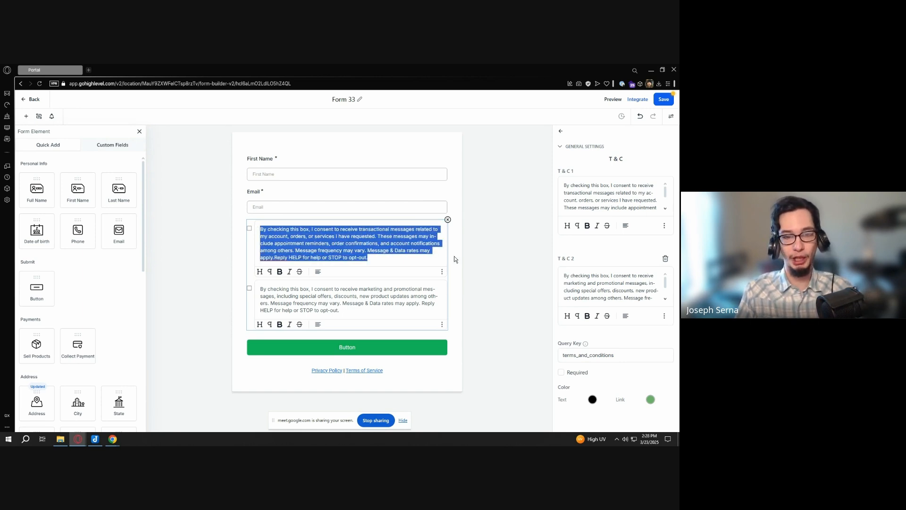
Delete the closing sentences of the transactional messages consent, from "Message & Data rates may apply." to "STOP to opt-out."
left_click(366, 251)
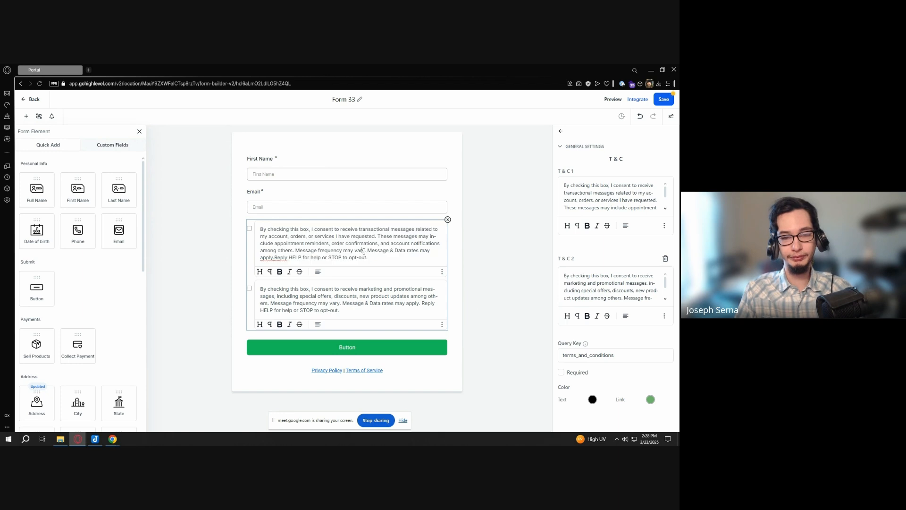
mouse_move(367, 250)
left_mouse_down()
mouse_move(432, 251)
mouse_move(277, 260)
mouse_move(374, 260)
left_mouse_up()
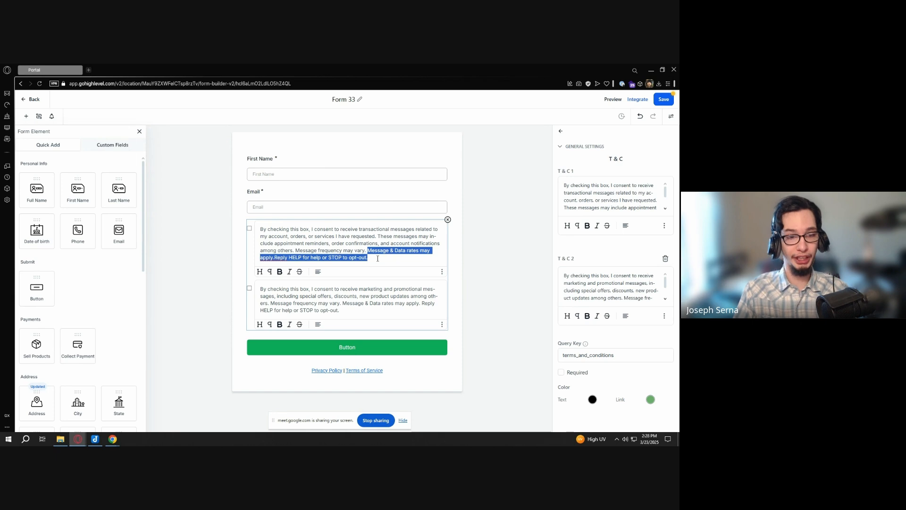
key("BackSpace")
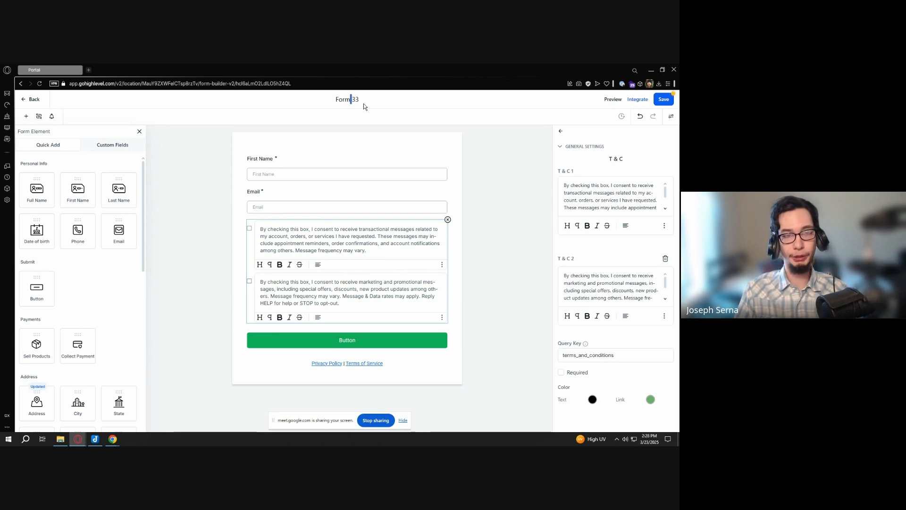
Rename the form from its default title to "Lead Form"
left_click(362, 101)
type("Lead Form")
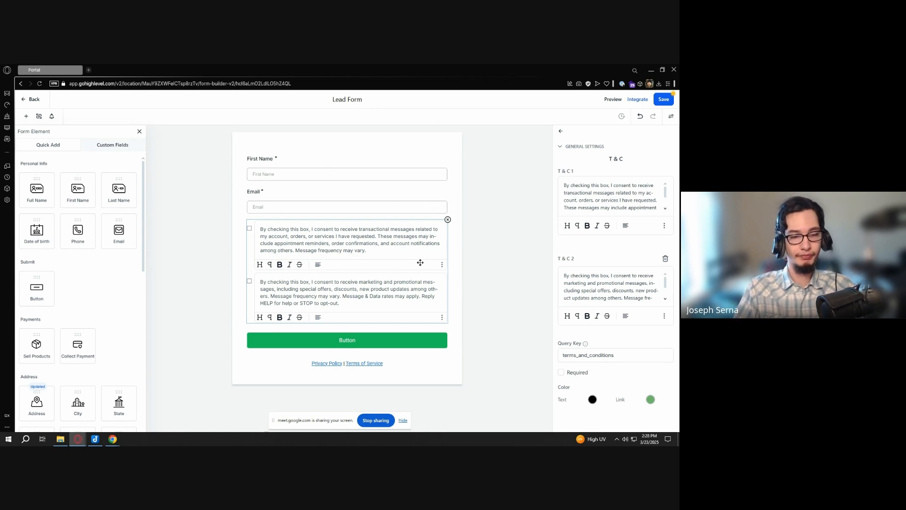
left_click(499, 282)
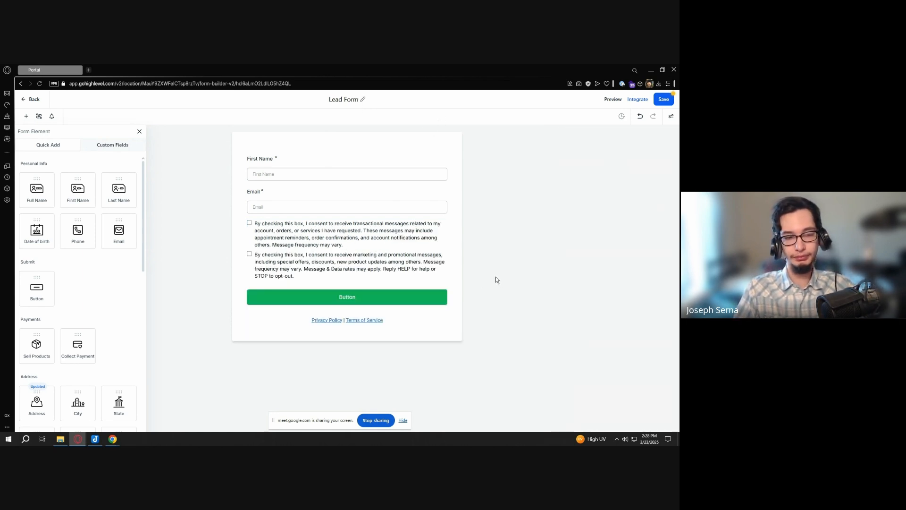
Turn on Validate Email for the Email field and check the Privacy Policy link below the form's button
left_click(322, 193)
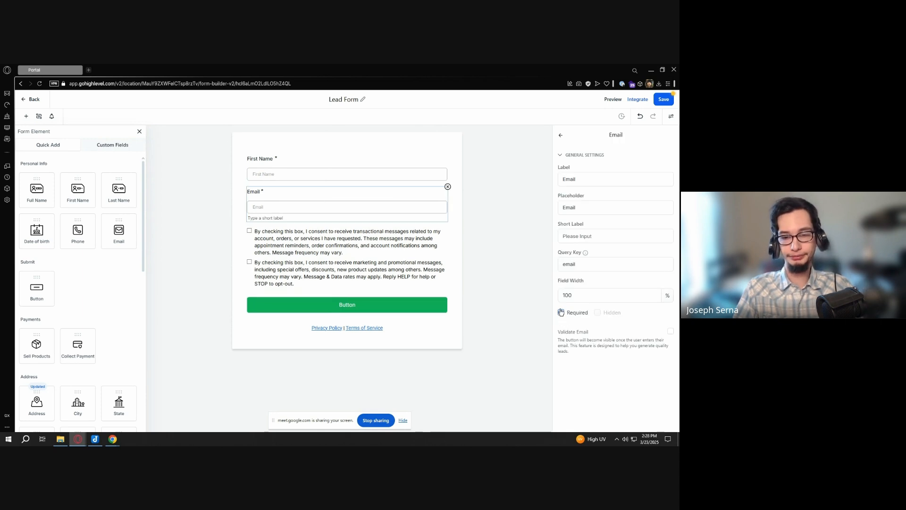
left_click(670, 331)
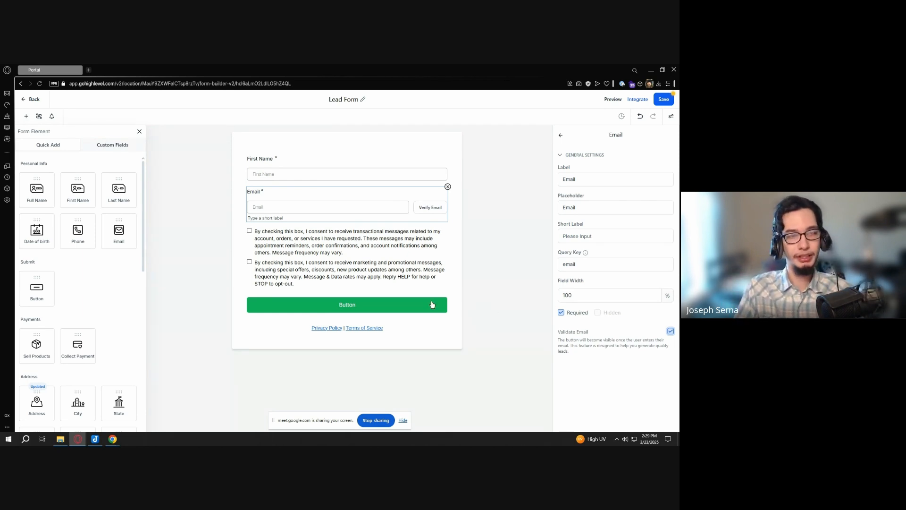
left_click(339, 330)
key("ctrl+w")
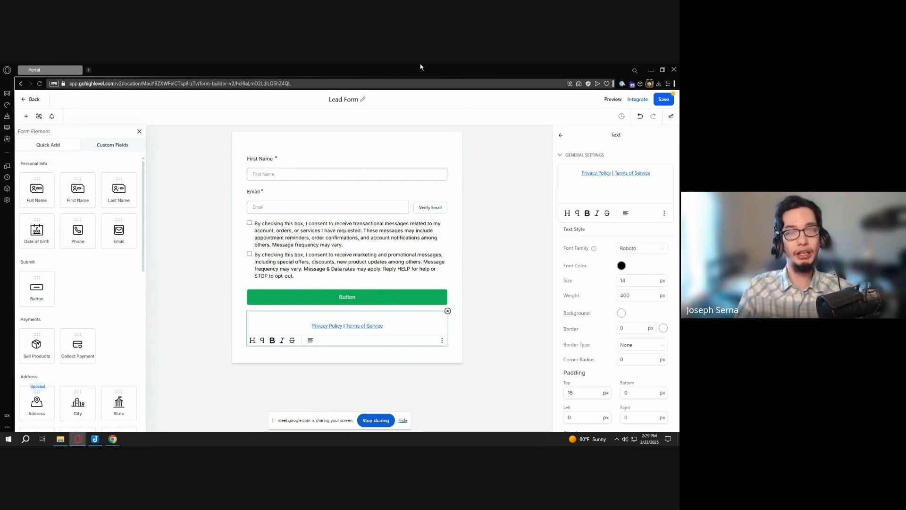
Try to fit the fields side by side with First Name at 30% width and Email at 50% width
left_click(395, 198)
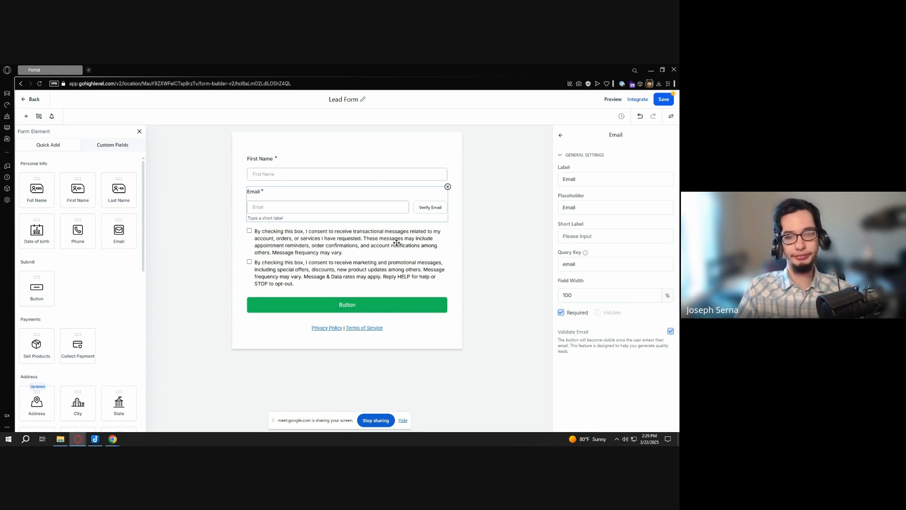
left_click(337, 178)
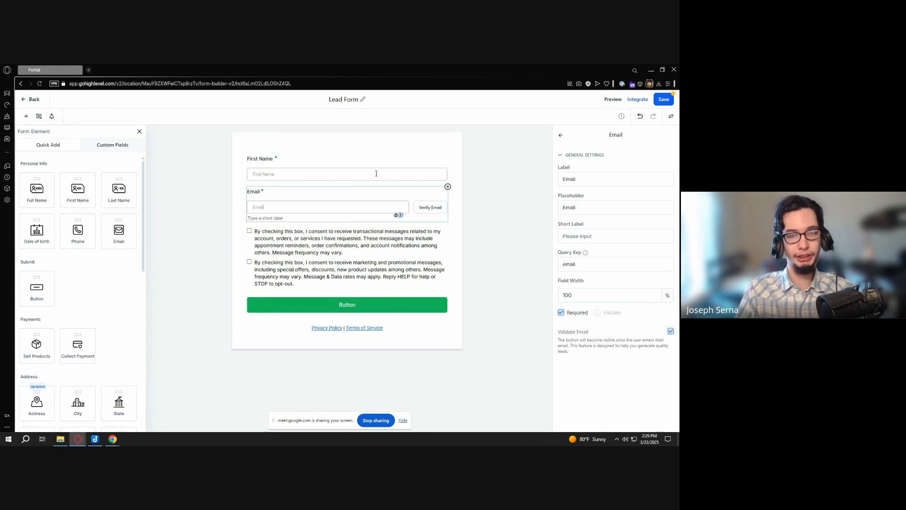
double_click(572, 292)
type("30")
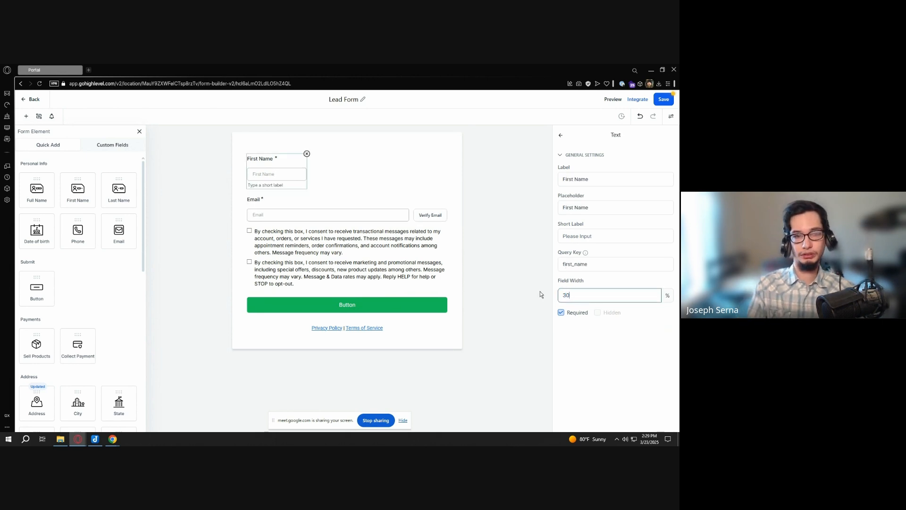
left_click(346, 213)
left_click_drag(609, 295, 554, 299)
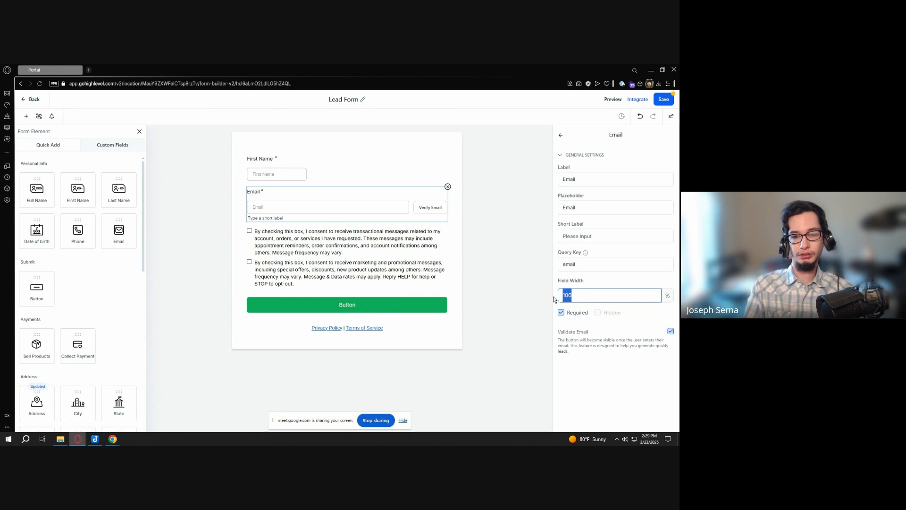
type("50")
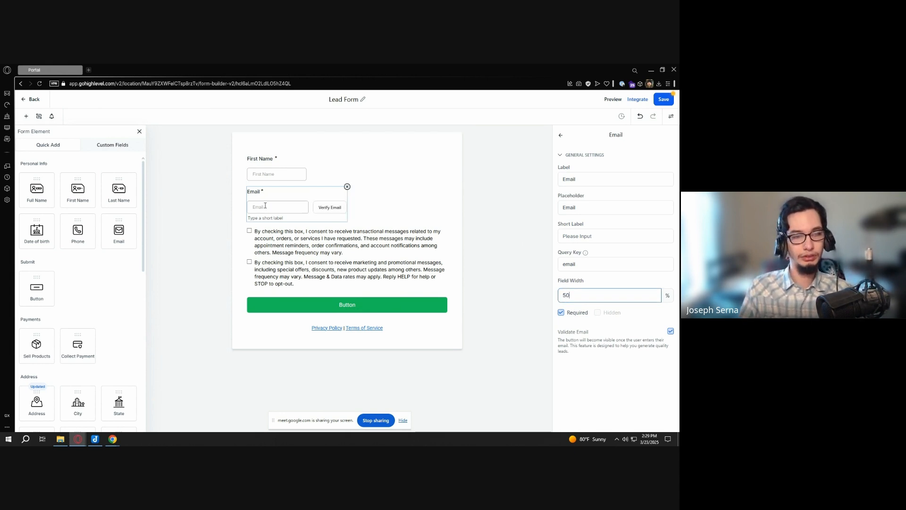
left_click_drag(266, 206, 341, 171)
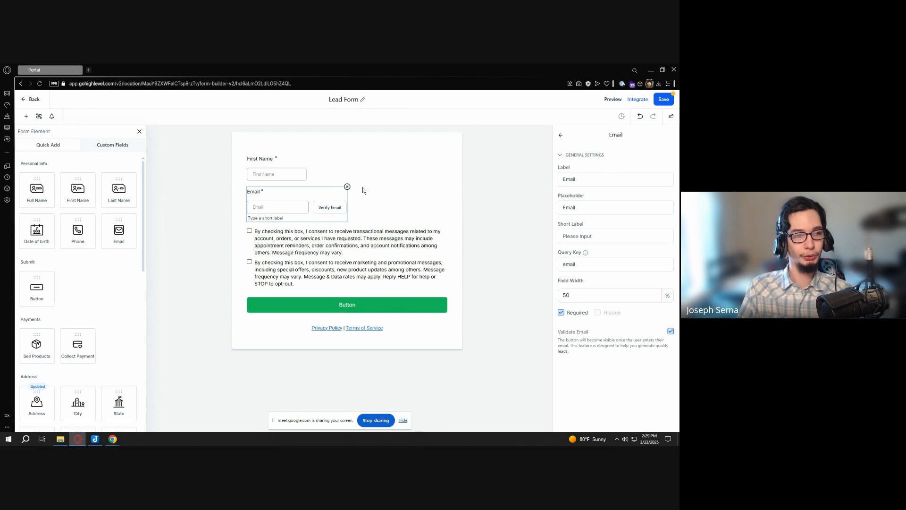
Return both the First Name and Email fields to a field width of 100%
left_click(301, 181)
left_click(600, 295)
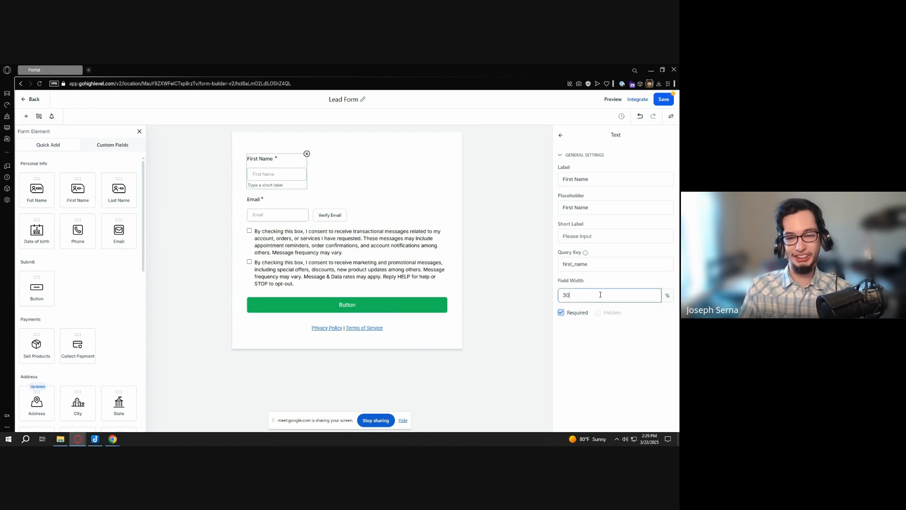
key("BackSpace")
key("BackSpace")
type("100")
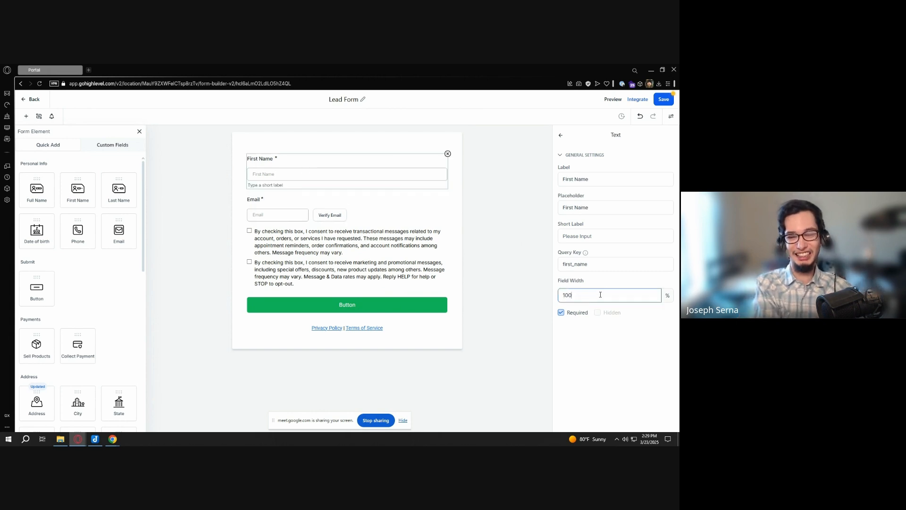
left_click(271, 206)
left_click_drag(576, 295, 512, 283)
type("1")
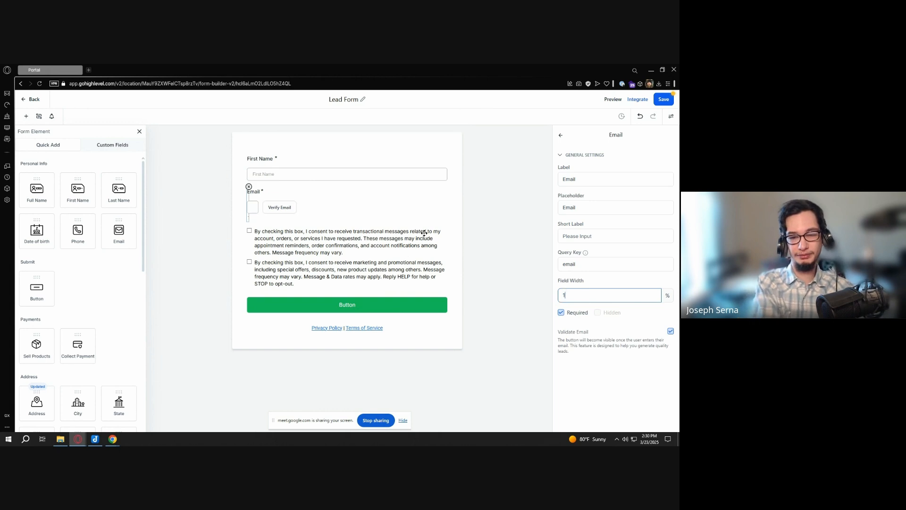
type("00")
left_click(484, 258)
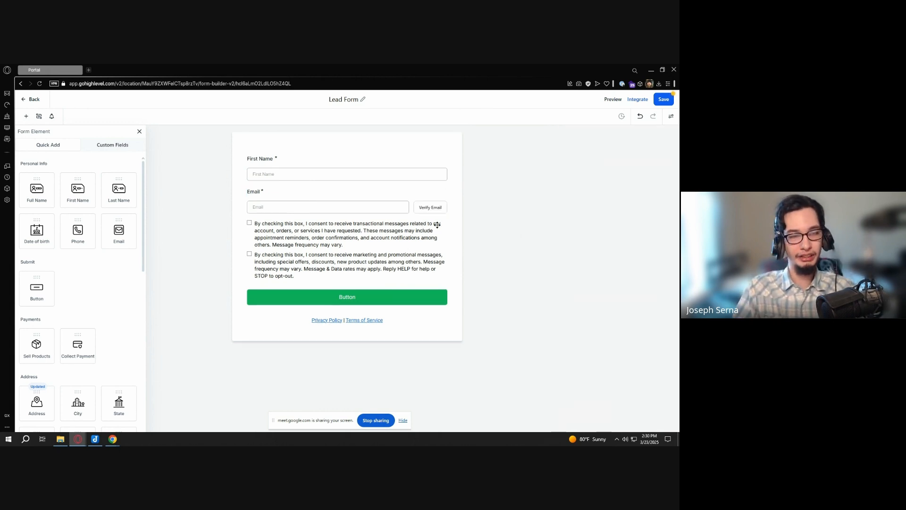
Examine the consent checkboxes and the settings of the Privacy Policy and Terms of Service text, looking for a way to edit its links
left_click(334, 231)
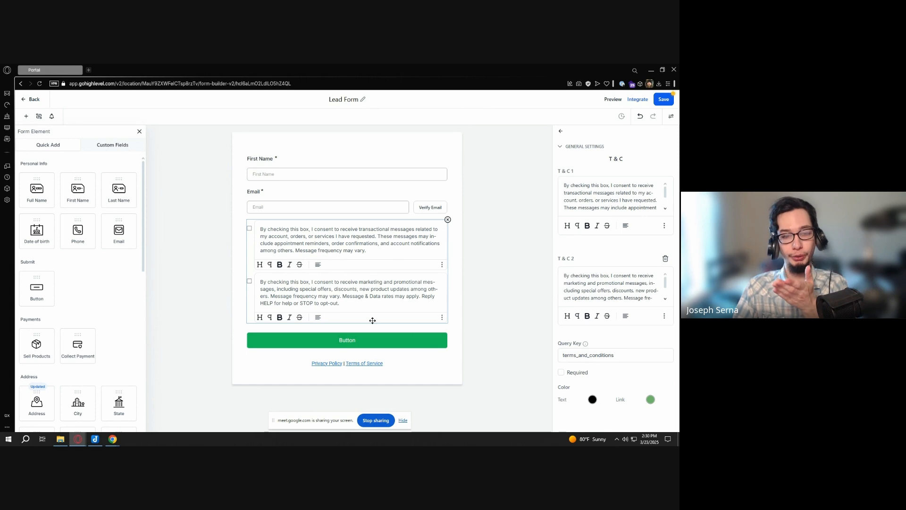
left_click(424, 366)
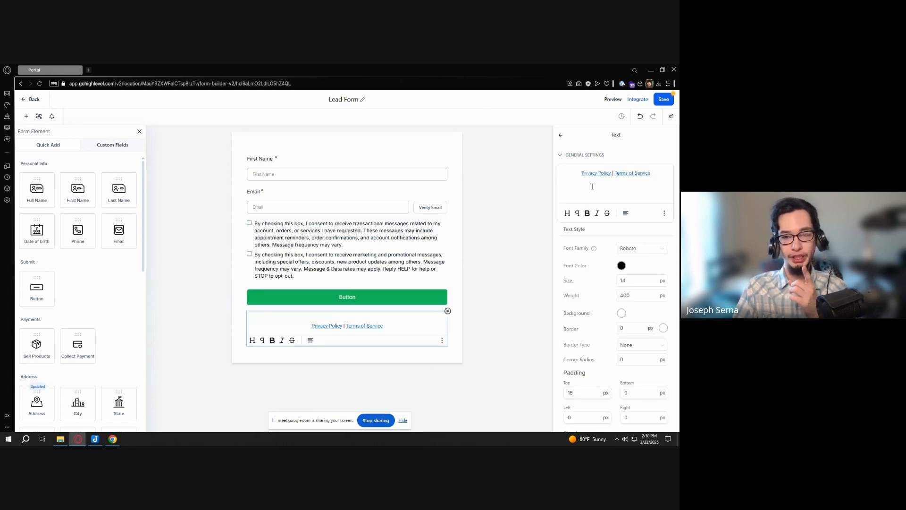
left_click_drag(576, 173, 655, 174)
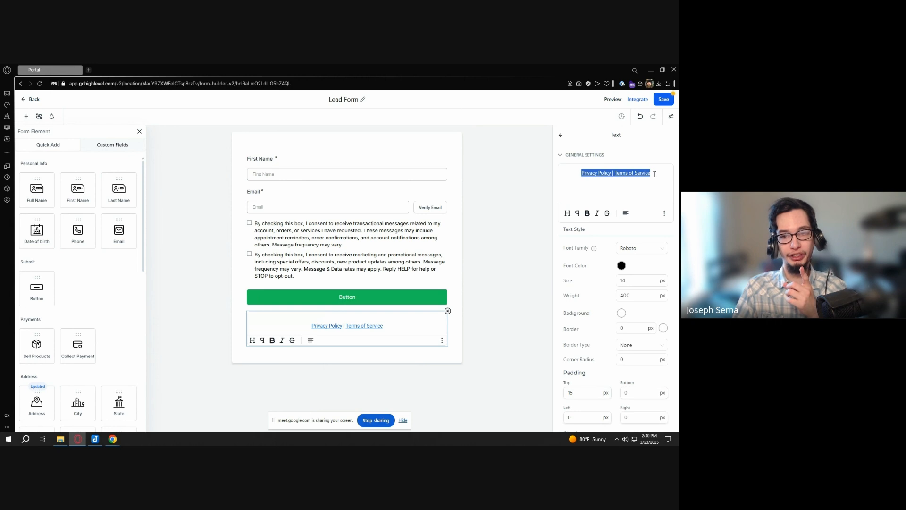
left_click(602, 181)
scroll(604, 246, "down", 2)
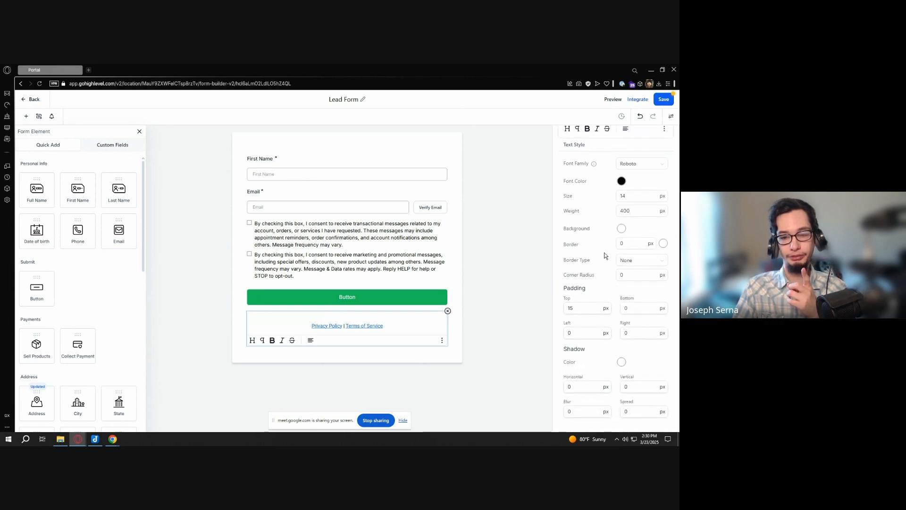
scroll(605, 256, "up", 2)
double_click(606, 174)
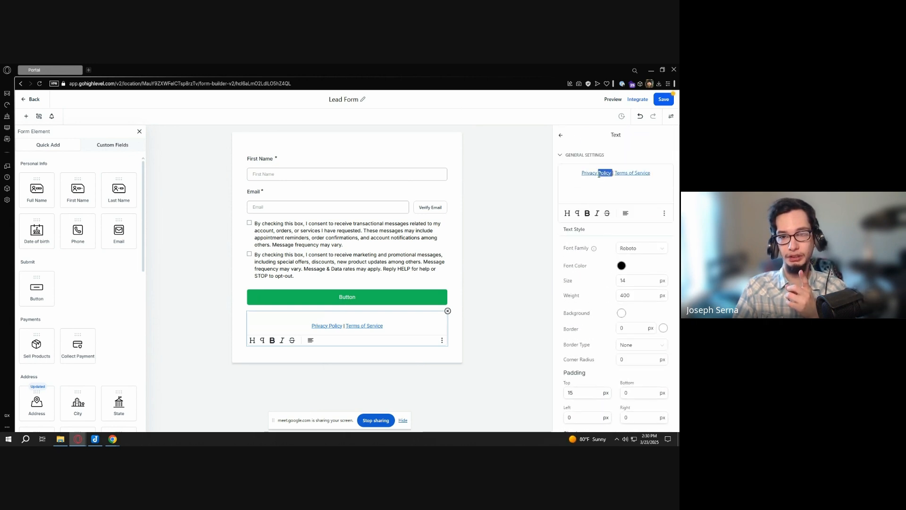
triple_click(599, 173)
left_click(604, 182)
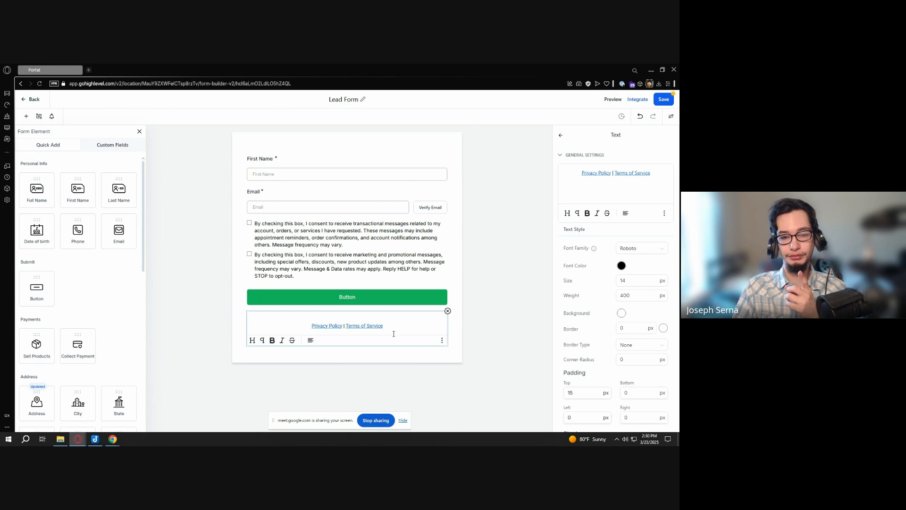
left_click(493, 355)
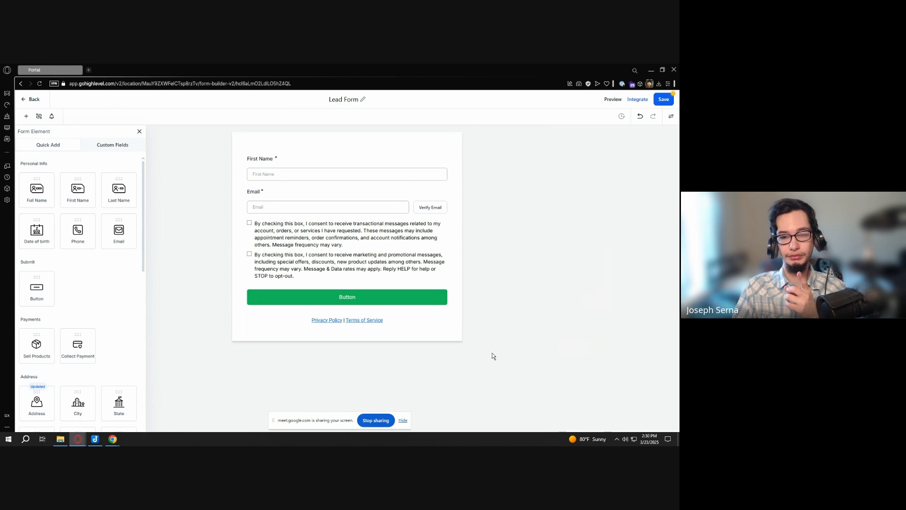
left_click(389, 319)
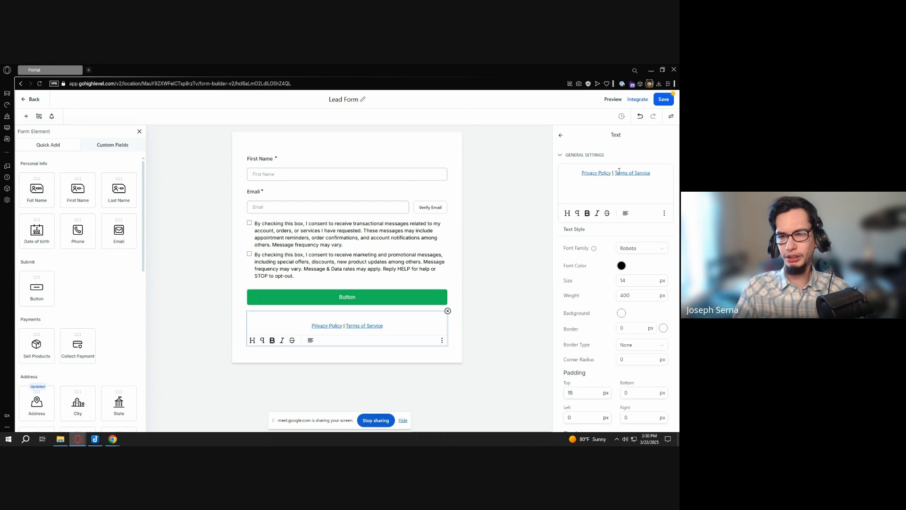
scroll(644, 211, "down", 2)
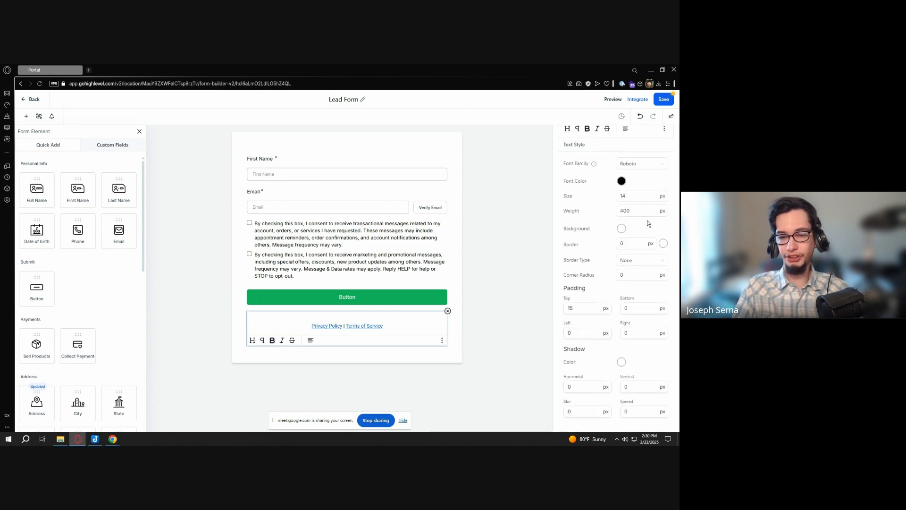
scroll(652, 236, "up", 2)
triple_click(595, 172)
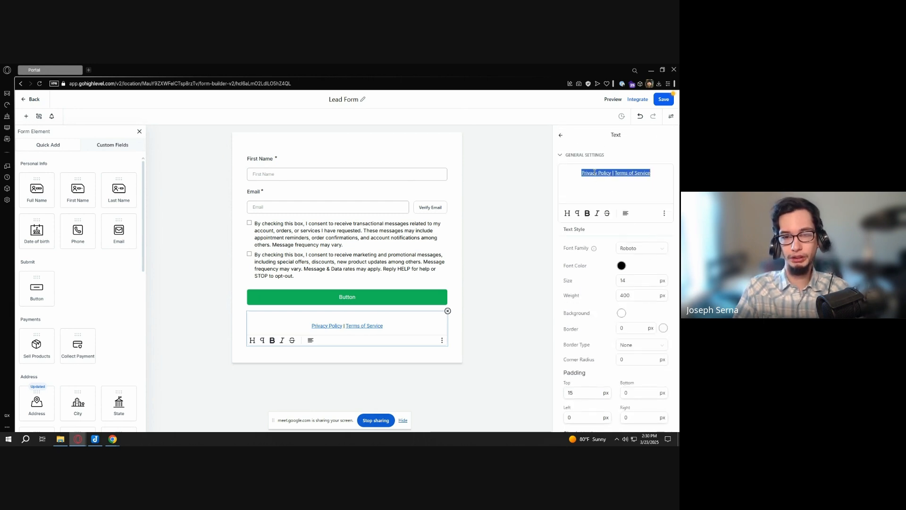
left_click(618, 204)
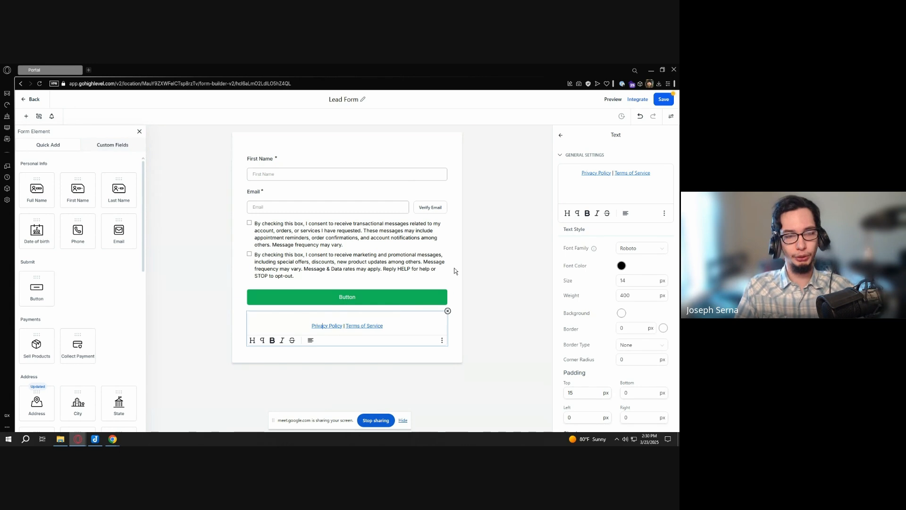
Add the prefix "CCJ - " to the form's title so it reads "CCJ - Lead Form"
left_click(339, 99)
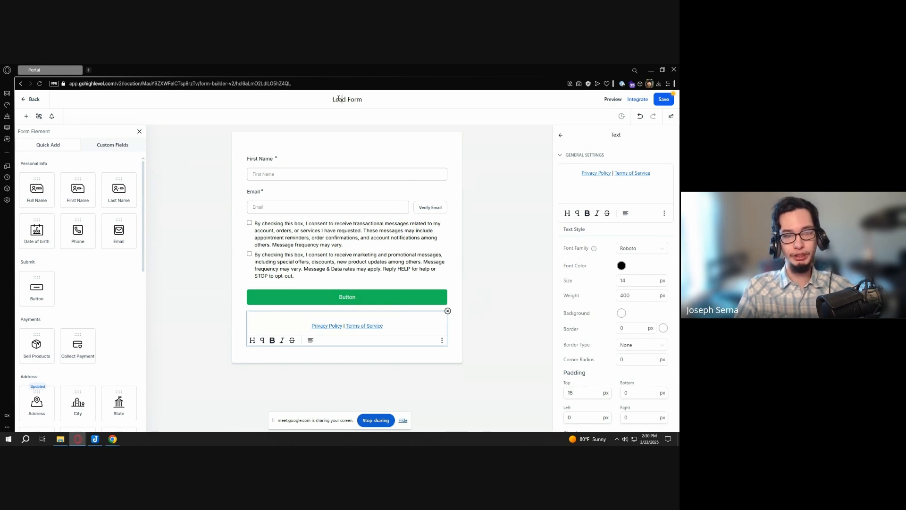
type("CCJ -")
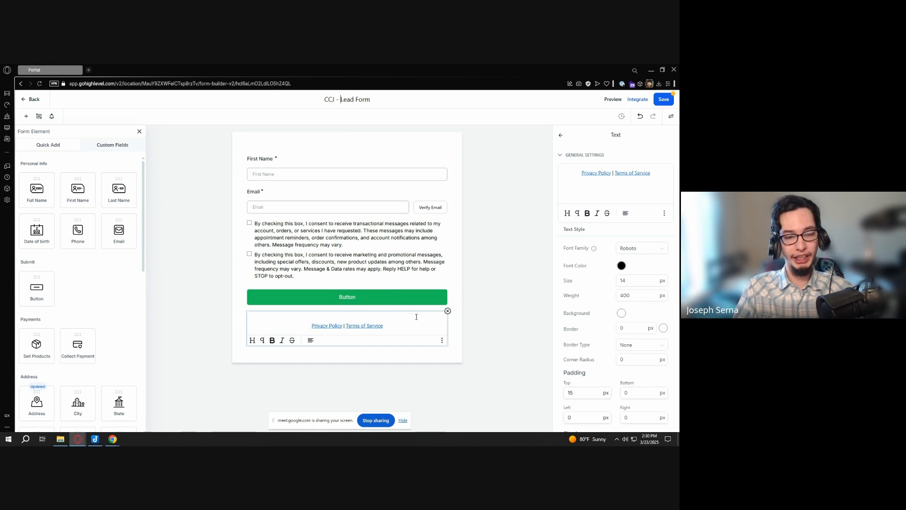
Check the additional formatting options and text settings of the Privacy Policy and Terms of Service line for link editing
left_click(443, 340)
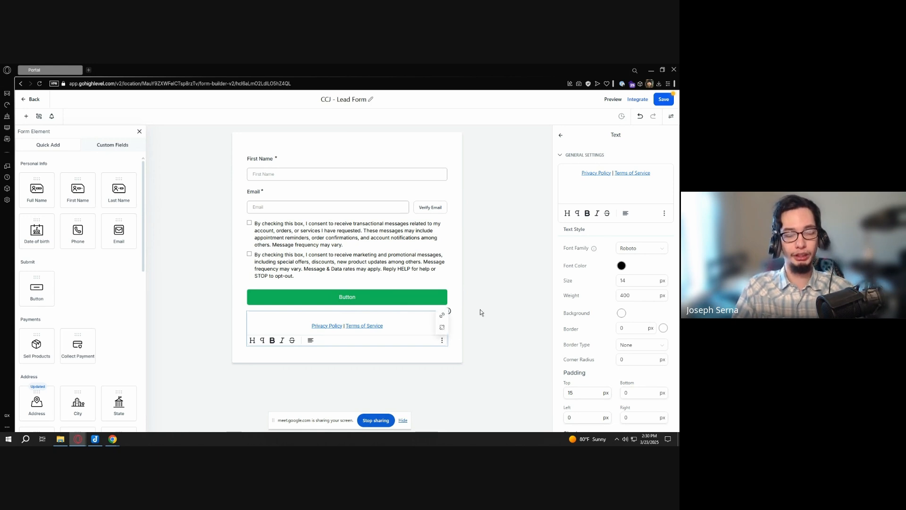
left_click(617, 226)
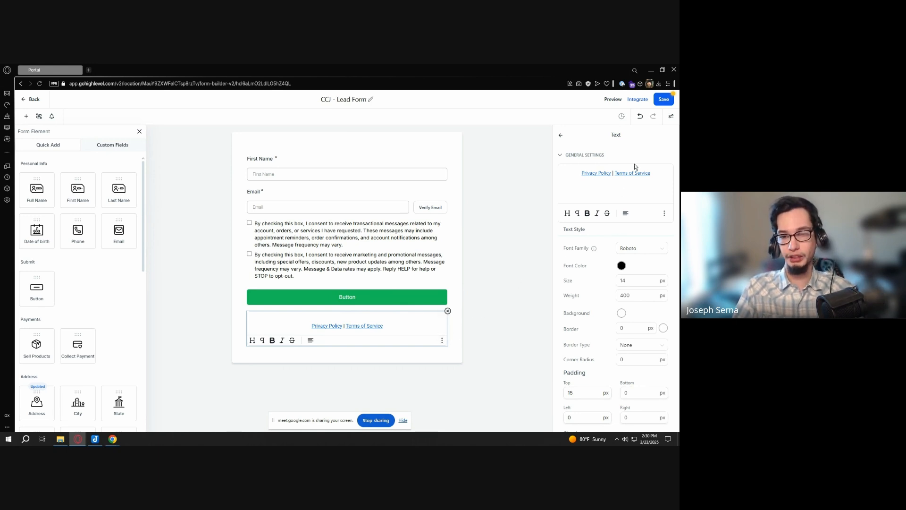
triple_click(598, 173)
left_click(645, 197)
scroll(629, 258, "down", 3)
scroll(569, 150, "up", 3)
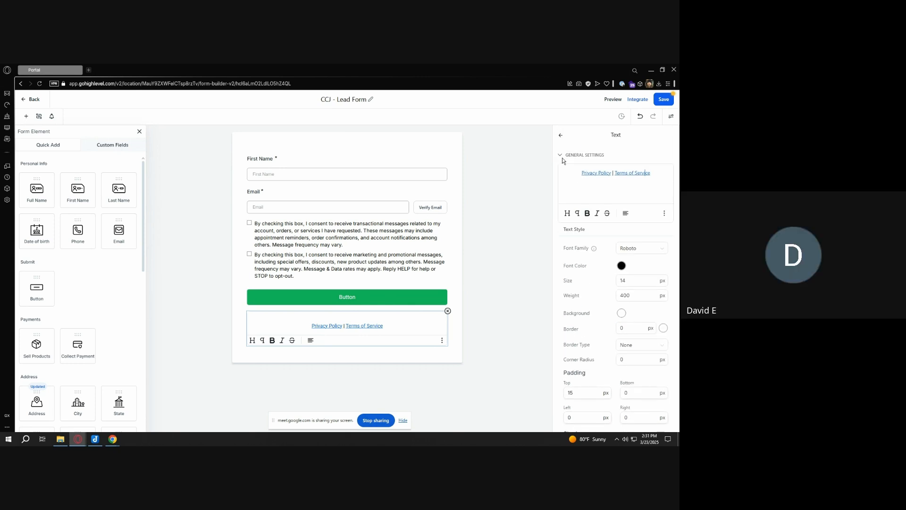
left_click(560, 136)
left_click(403, 319)
double_click(591, 173)
left_click(589, 182)
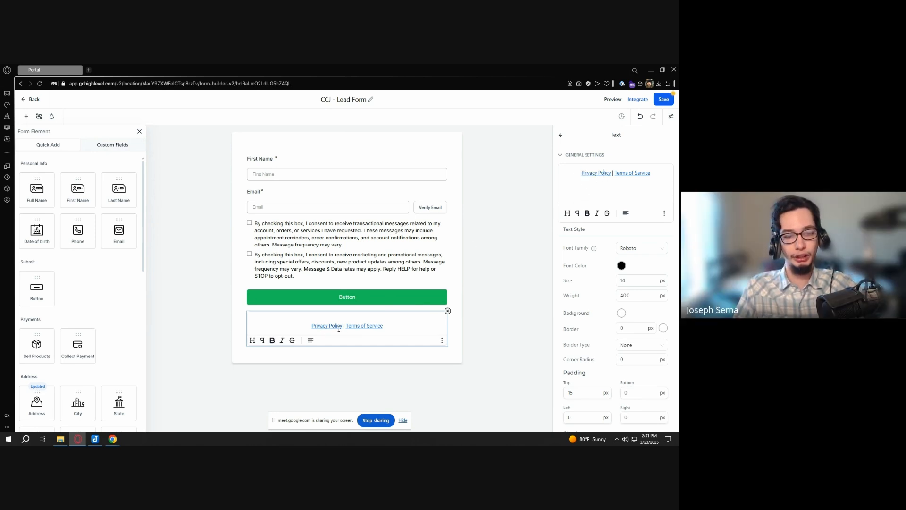
Check the URL field offered by the link option for the Privacy Policy and Terms of Service line, and cancel
triple_click(320, 325)
left_click_drag(312, 326, 383, 326)
left_click(327, 328)
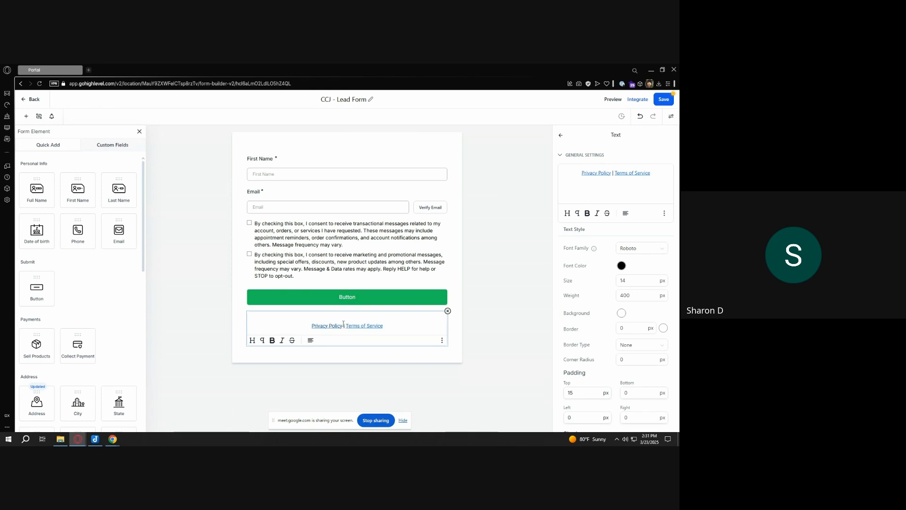
left_click(443, 340)
left_click(440, 317)
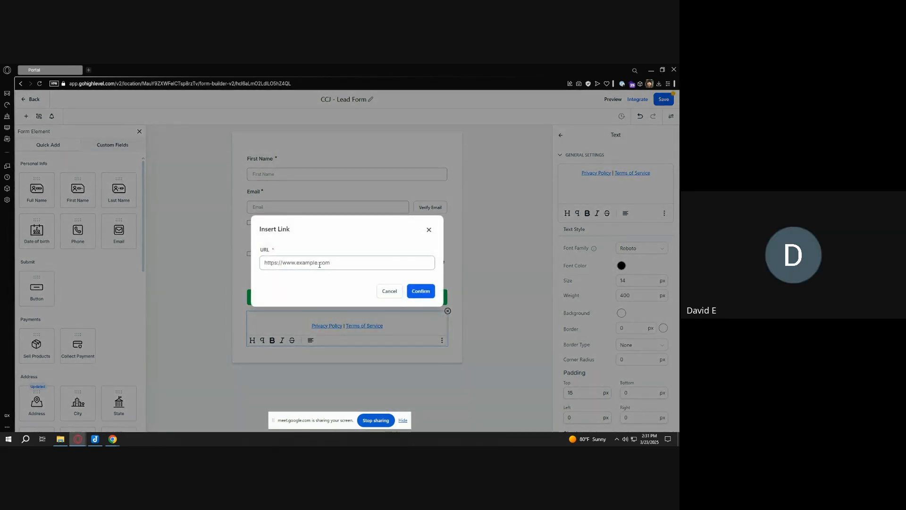
left_click_drag(330, 262, 257, 268)
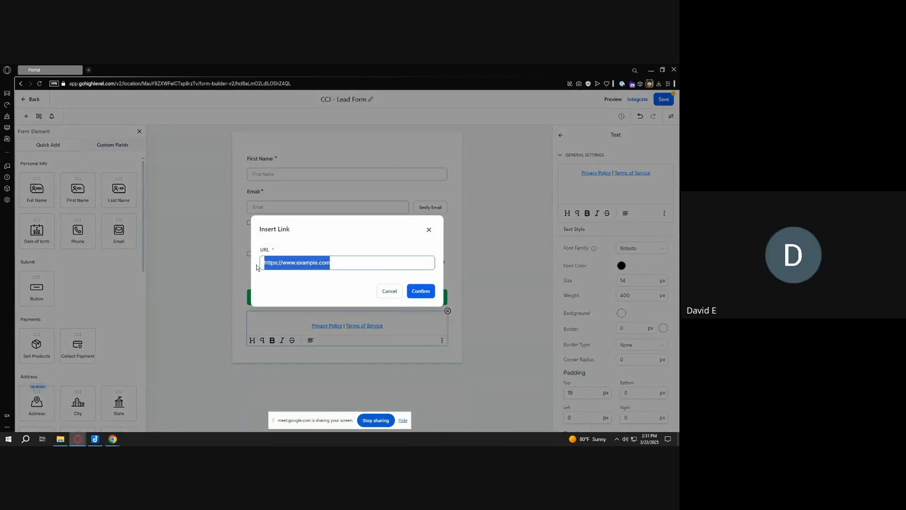
left_click(385, 291)
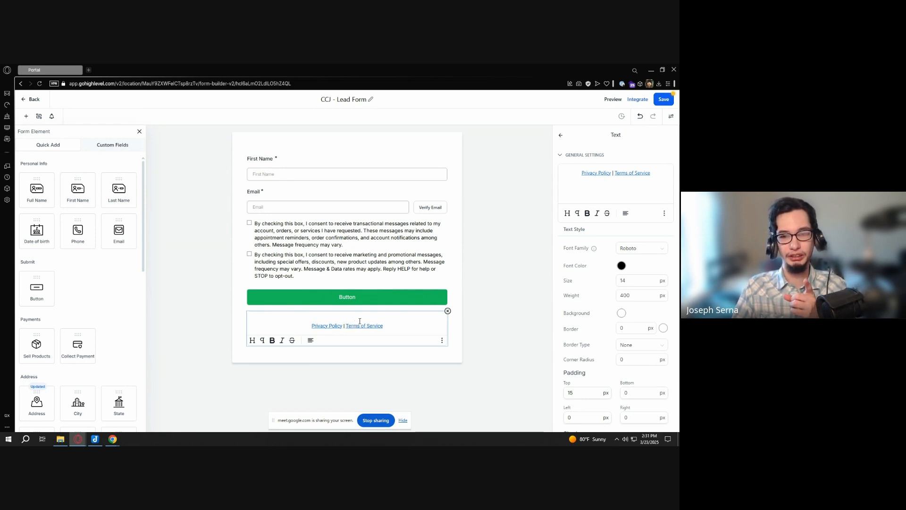
Look over the text settings with the Privacy Policy text selected, and save the form
double_click(336, 325)
left_click(315, 325)
left_click_drag(312, 325, 340, 329)
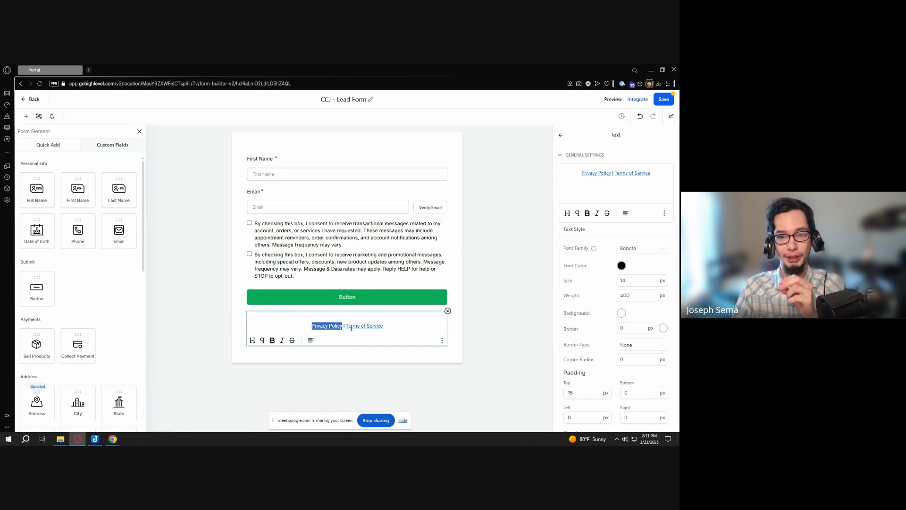
scroll(595, 268, "down", 3)
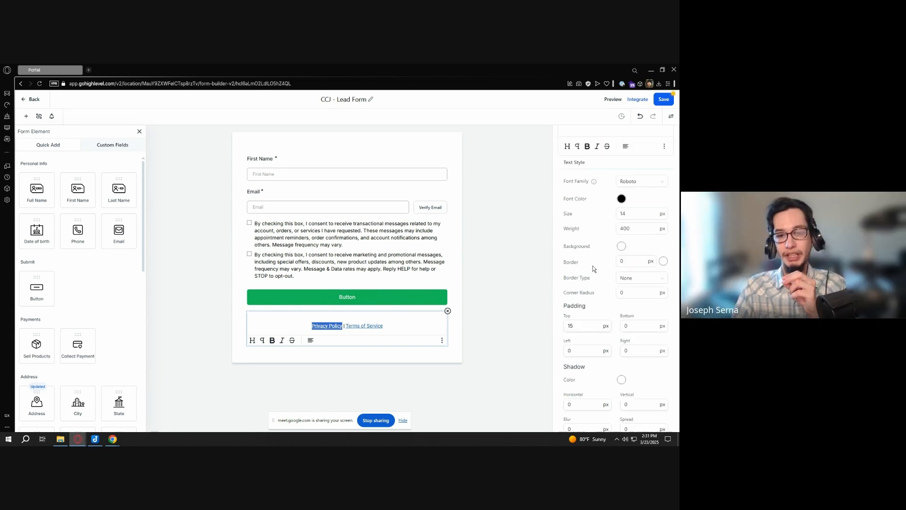
scroll(595, 267, "up", 3)
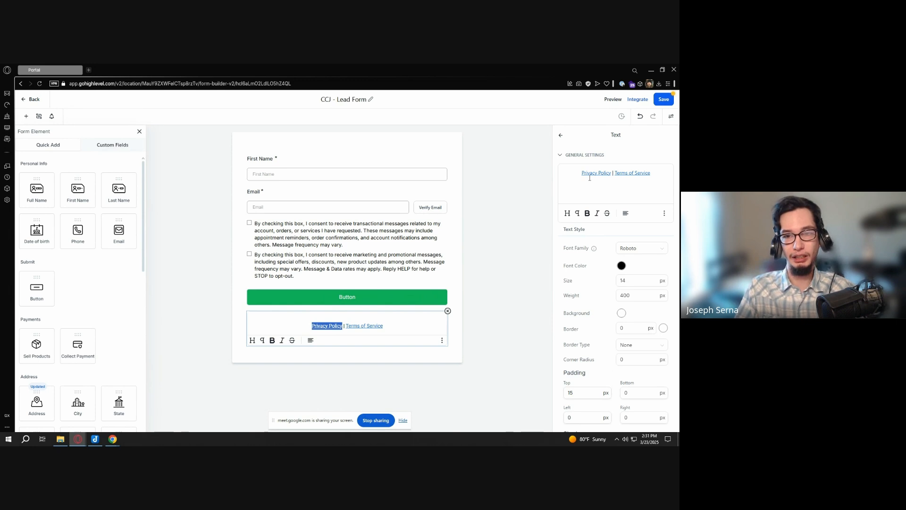
left_click(665, 98)
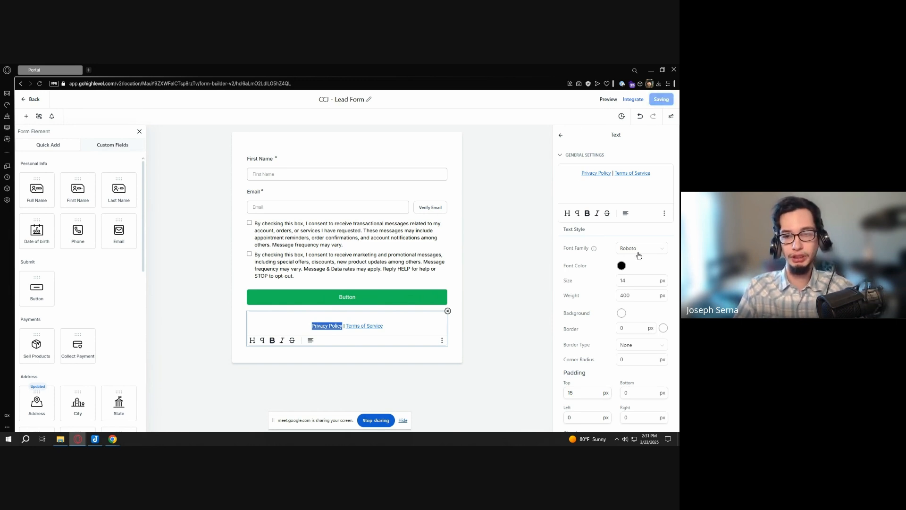
Follow the form's Privacy Policy link to see where it leads, and close the page it opens
scroll(628, 253, "down", 2)
scroll(629, 258, "up", 2)
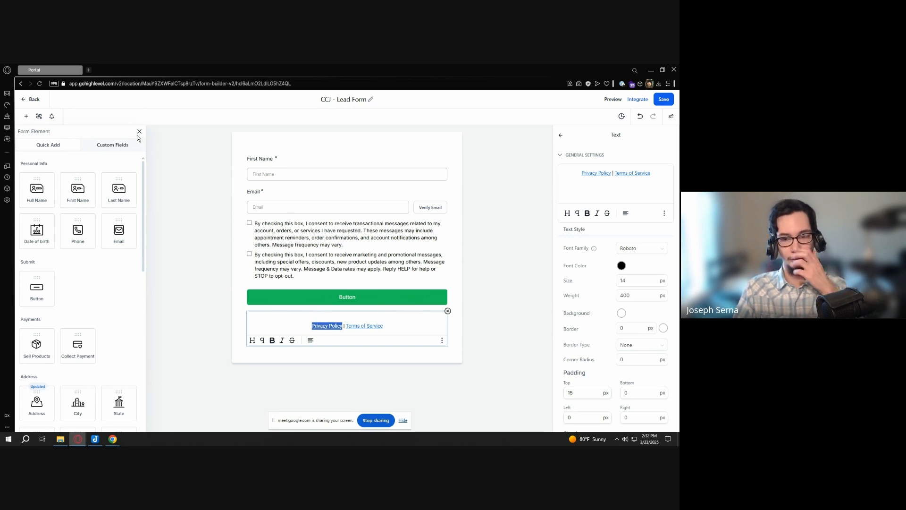
left_click(507, 233)
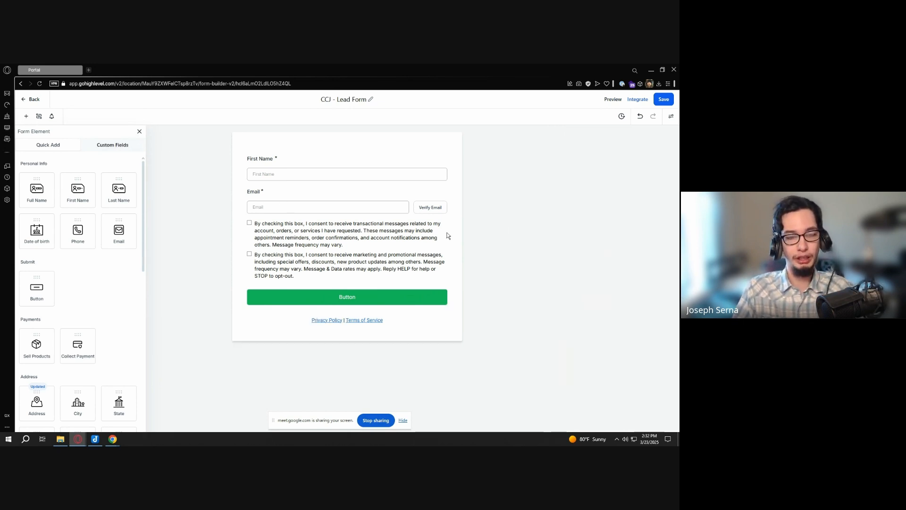
left_click(325, 320)
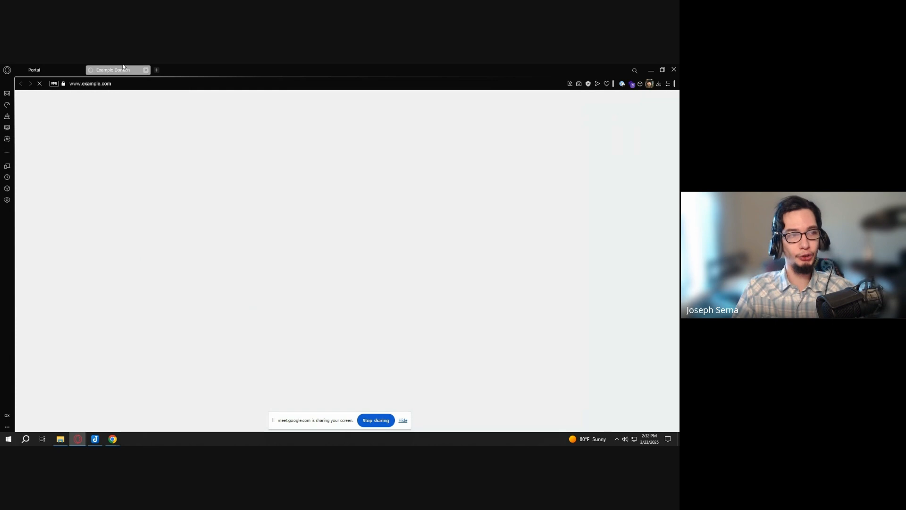
left_click(145, 70)
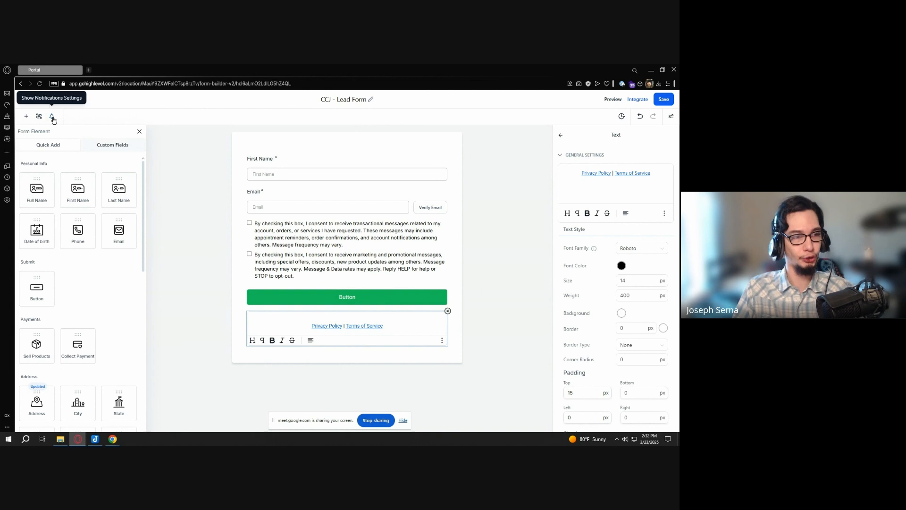
Review the settings of the First Name field, the Email field and the two terms-and-conditions consent checkboxes
left_click(219, 196)
left_click(373, 162)
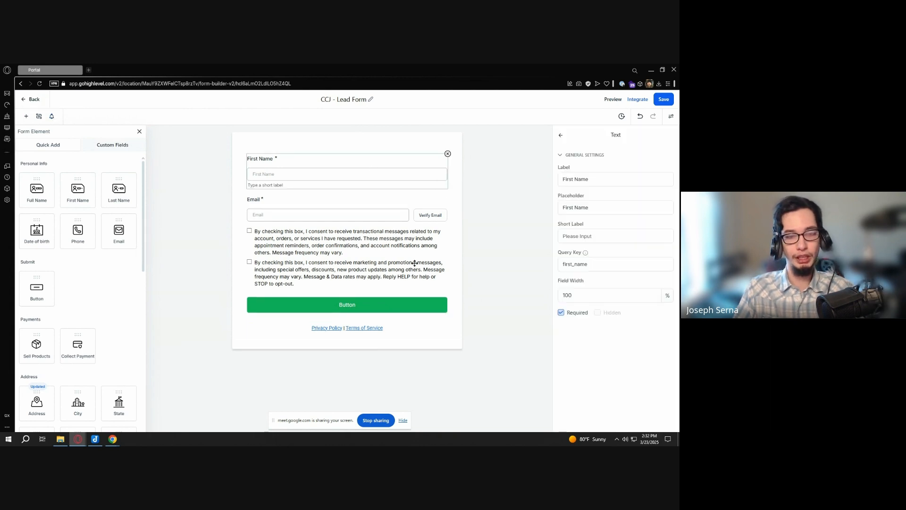
left_click(362, 211)
left_click(360, 166)
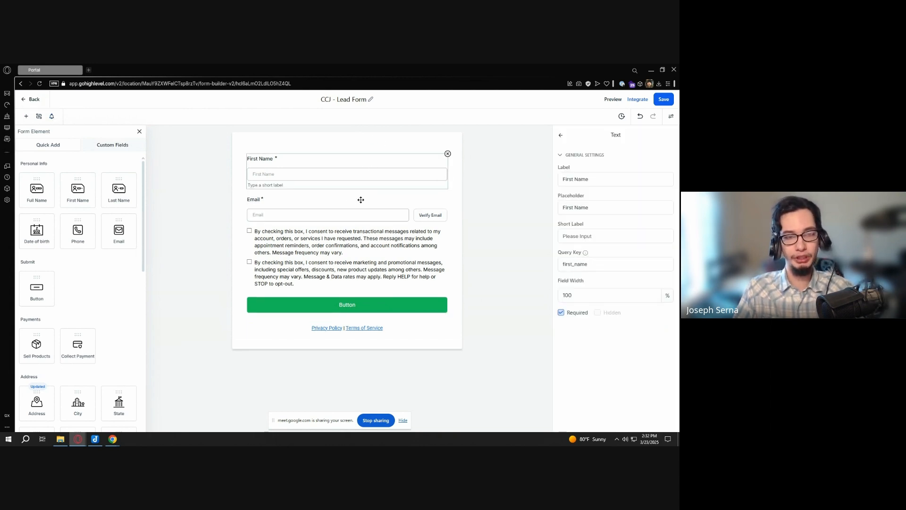
left_click(330, 216)
left_click(340, 249)
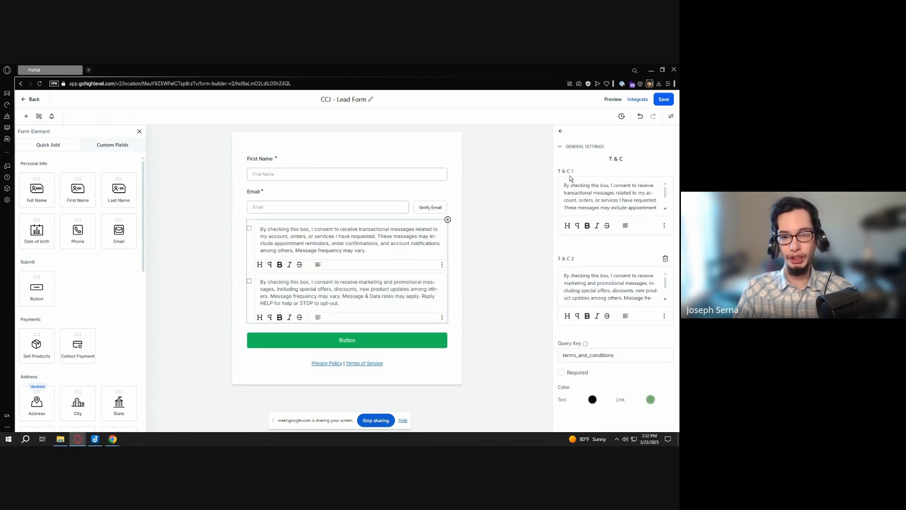
left_click_drag(577, 170, 550, 170)
left_click(573, 249)
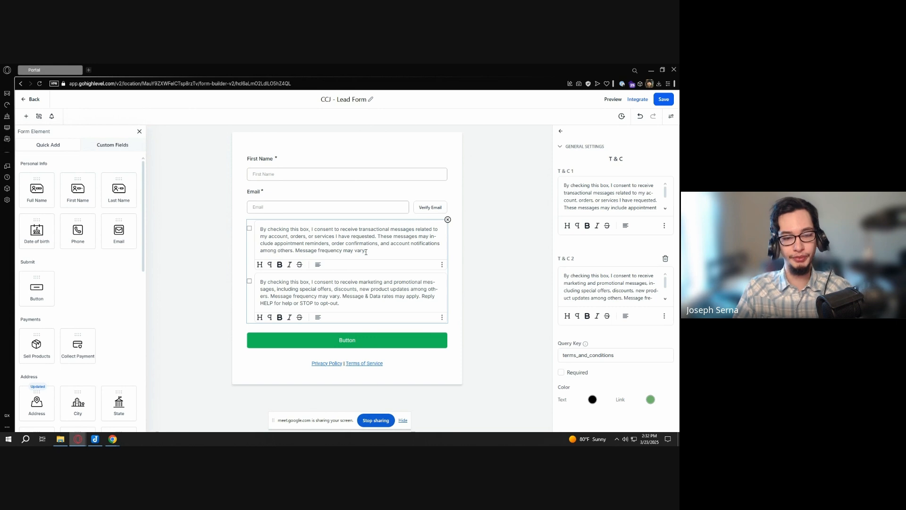
Review the submit button's text, style, padding and shadow settings, and save the form
left_click(371, 339)
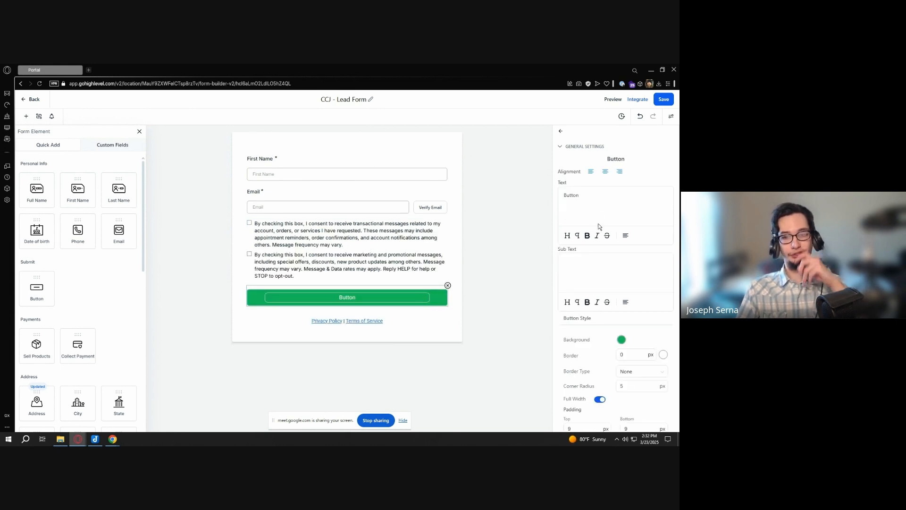
scroll(622, 246, "down", 3)
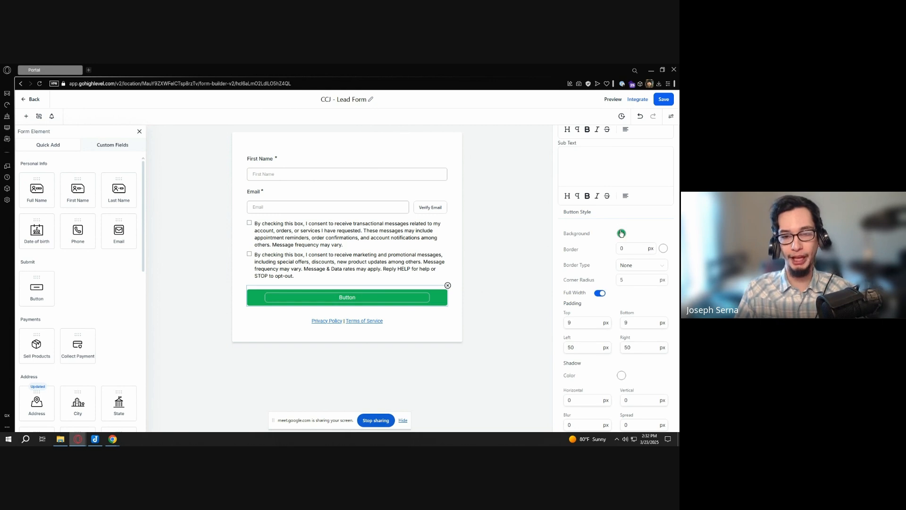
scroll(603, 272, "down", 5)
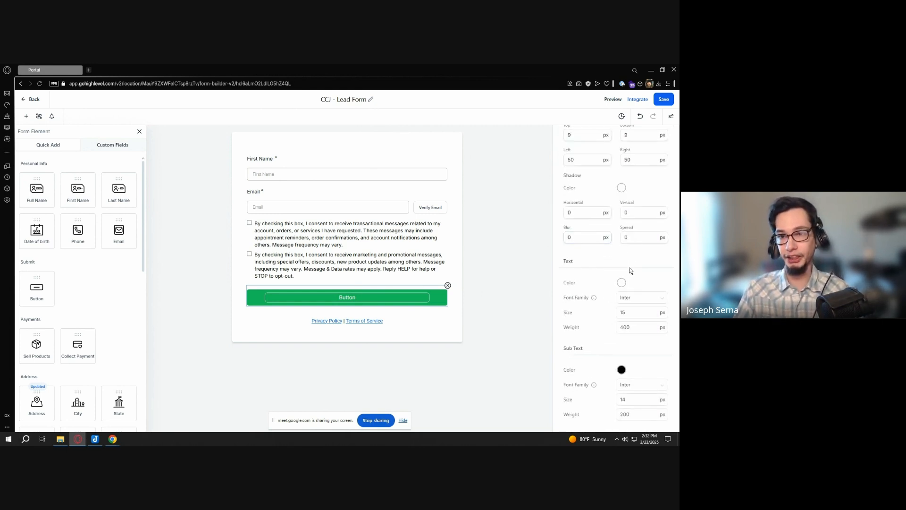
scroll(627, 268, "up", 8)
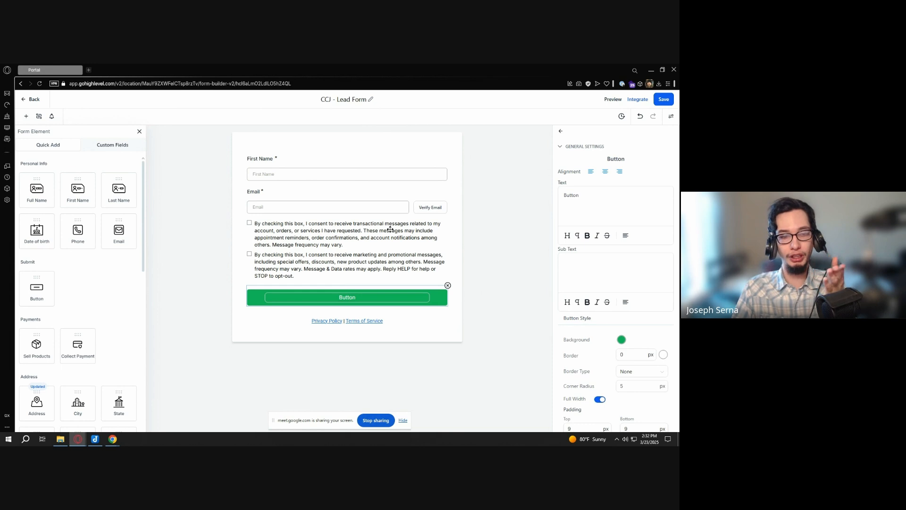
scroll(632, 318, "down", 3)
scroll(633, 318, "up", 3)
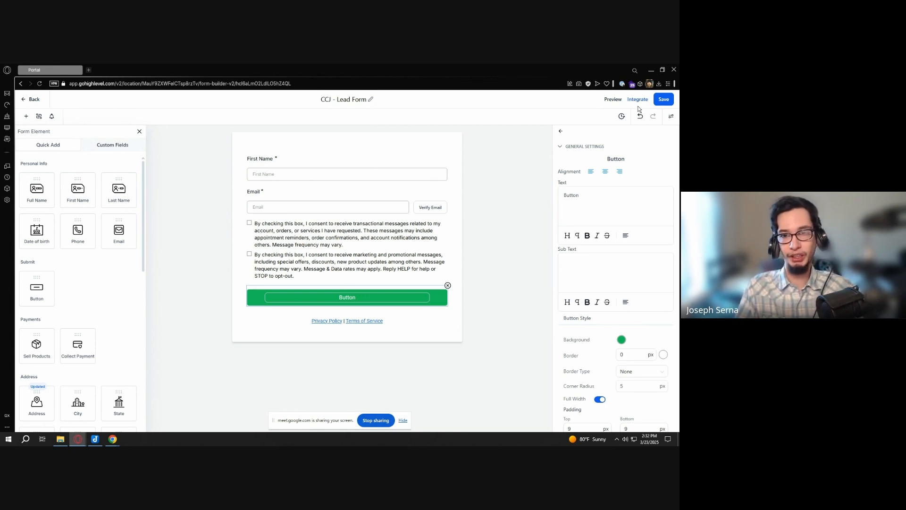
left_click(662, 99)
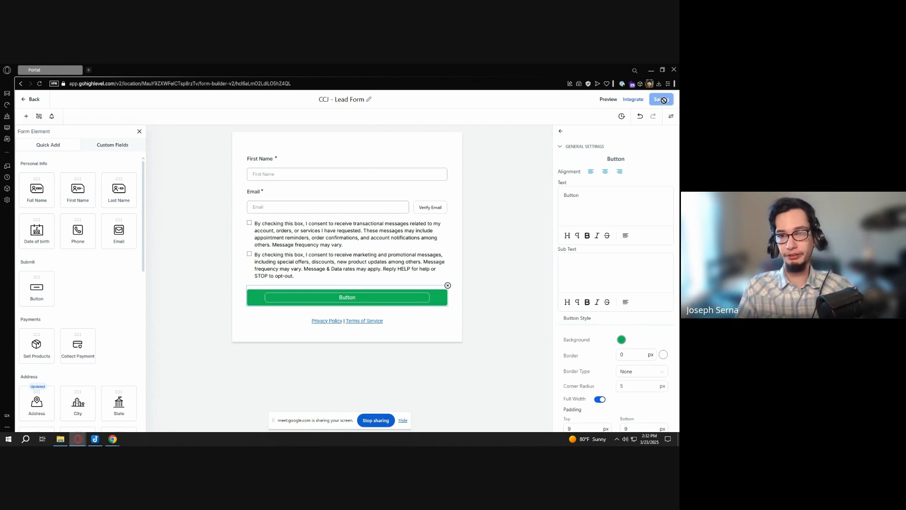
Examine the form's layout styles and its advanced border and shadow settings, and close the styling options
left_click(671, 116)
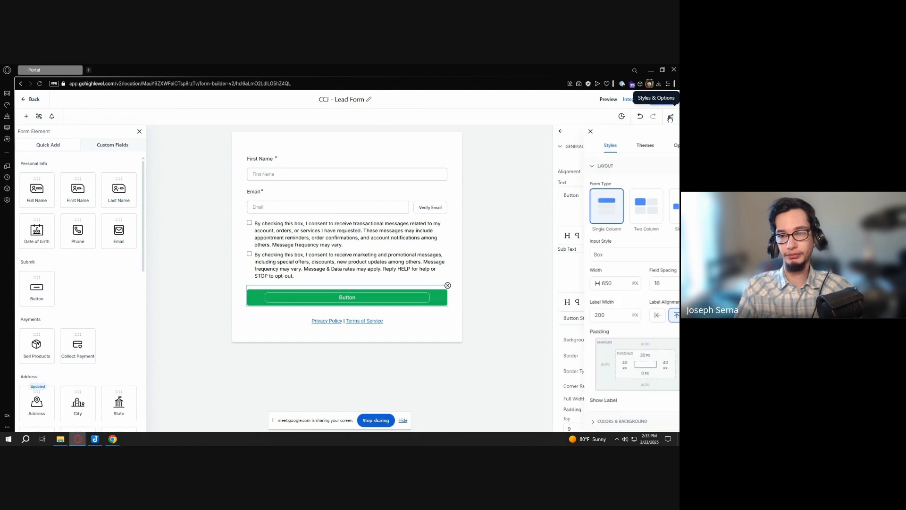
scroll(610, 370, "down", 1)
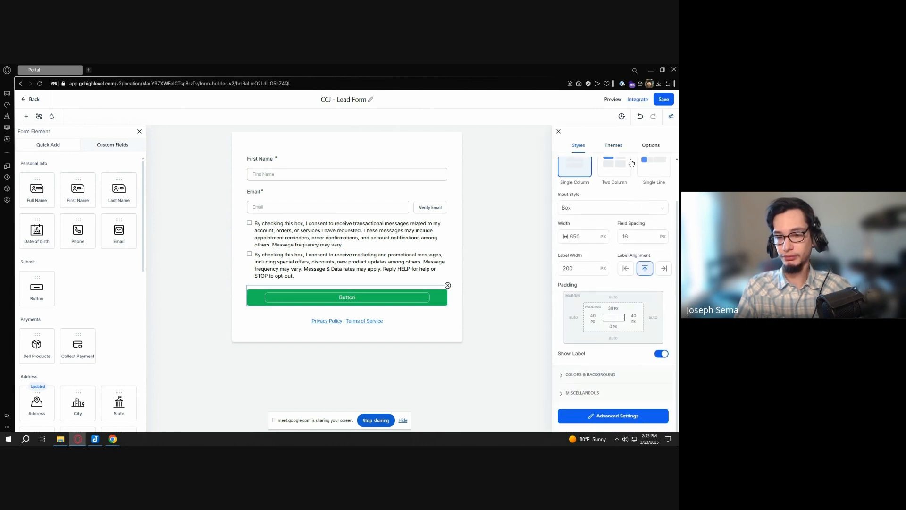
left_click(622, 417)
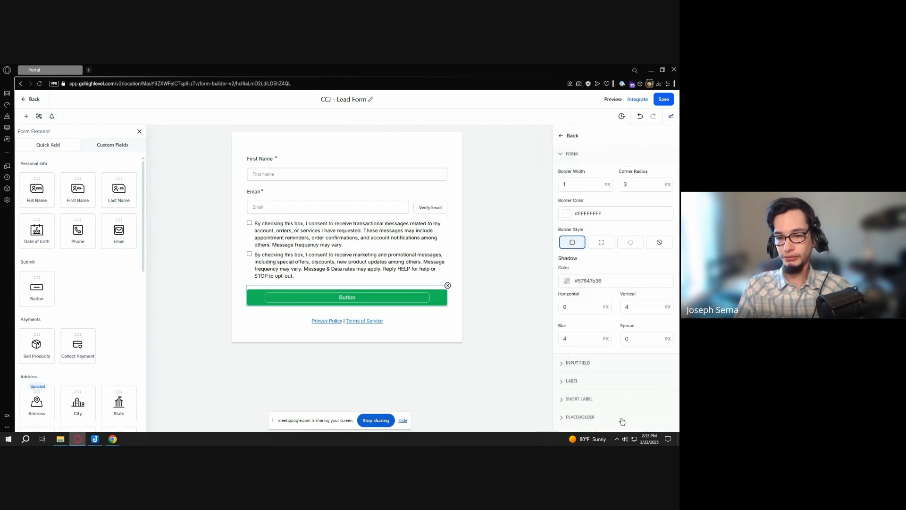
scroll(629, 258, "down", 1)
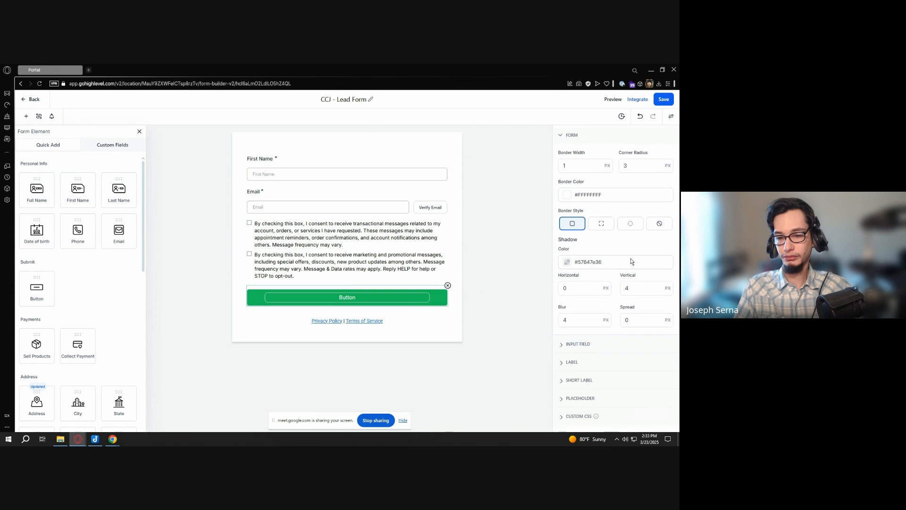
scroll(630, 259, "up", 1)
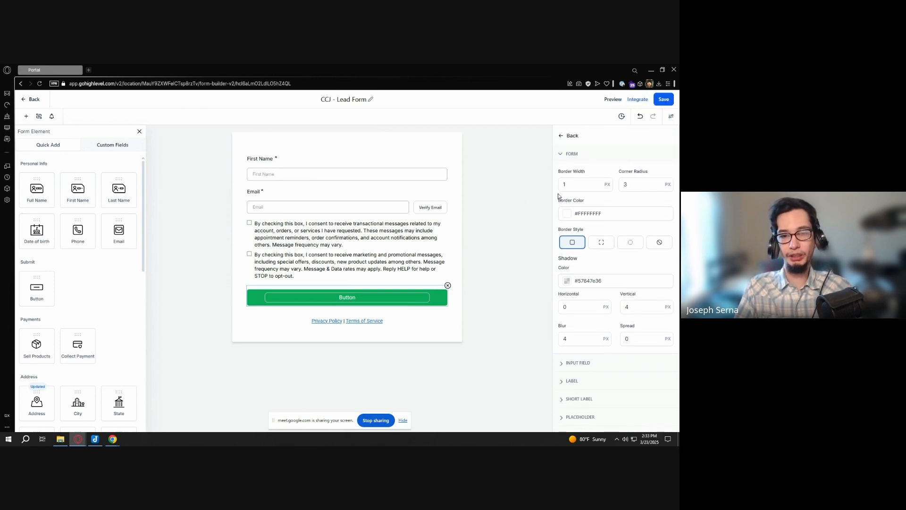
left_click(560, 136)
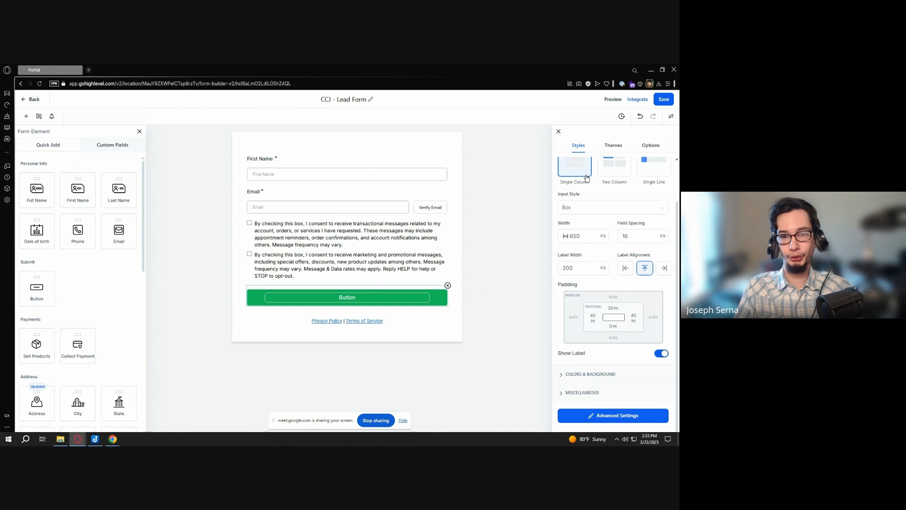
left_click(557, 133)
left_click(562, 133)
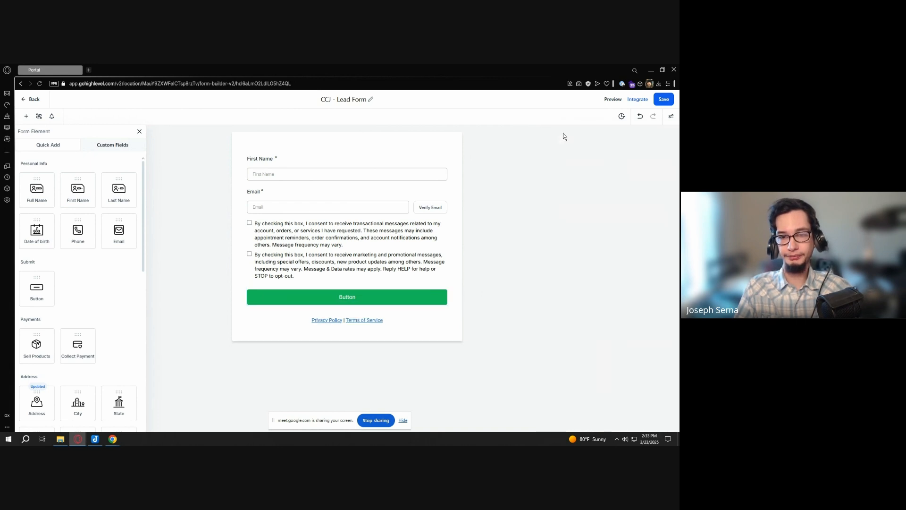
Set the form's bottom padding to 1 px in the layout styles and save the form
left_click(671, 116)
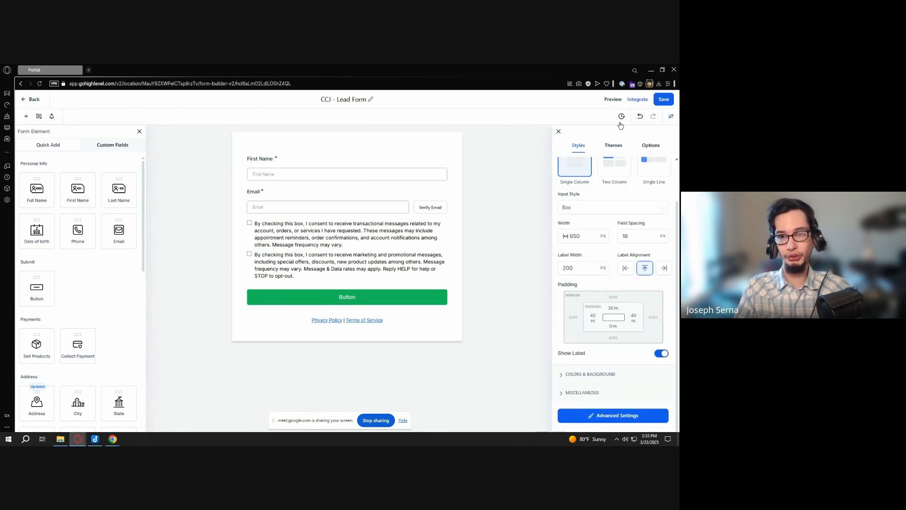
scroll(607, 222, "up", 1)
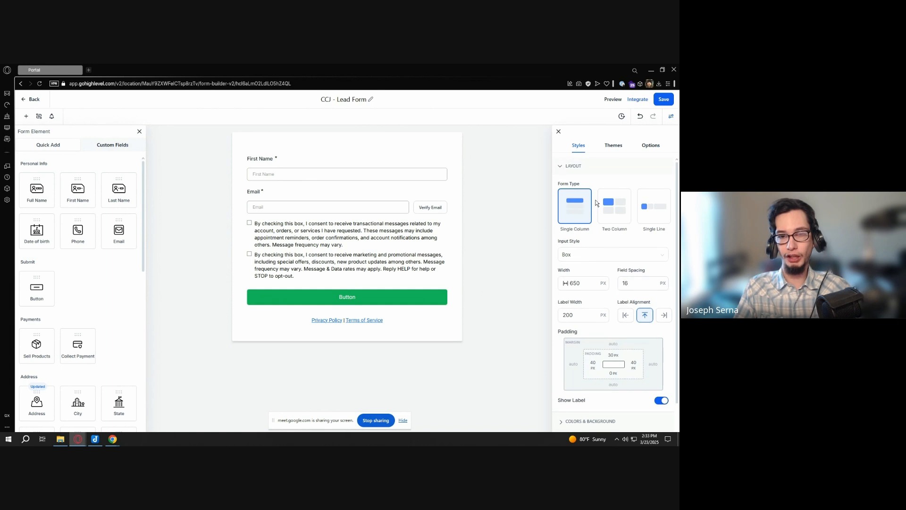
scroll(595, 203, "down", 1)
left_click(588, 415)
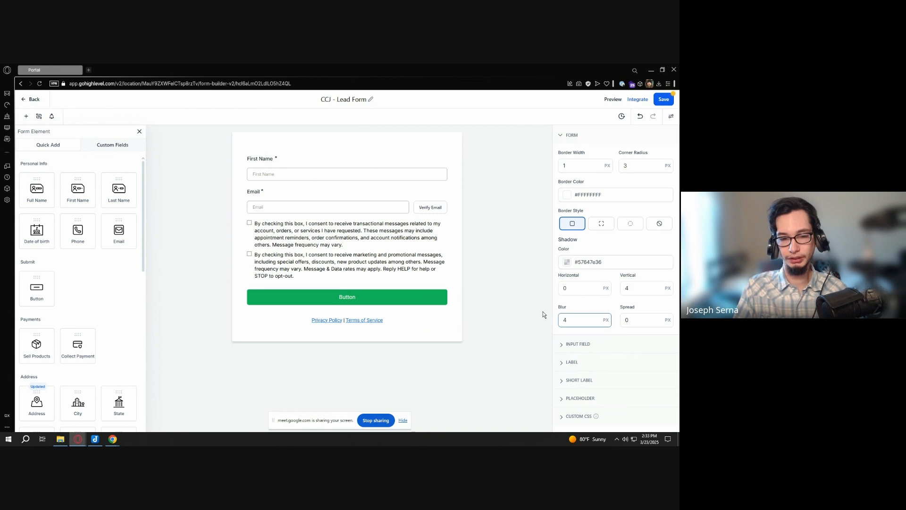
left_click(409, 320)
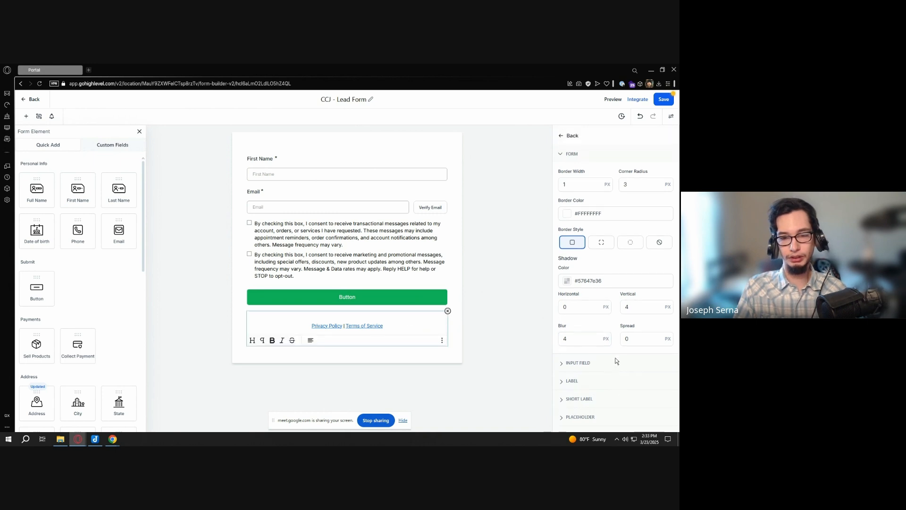
left_click(468, 259)
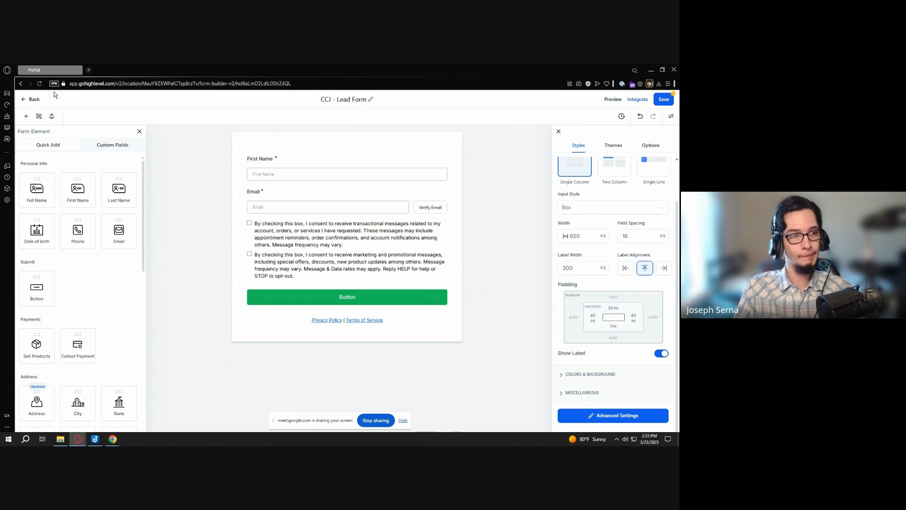
left_click(663, 99)
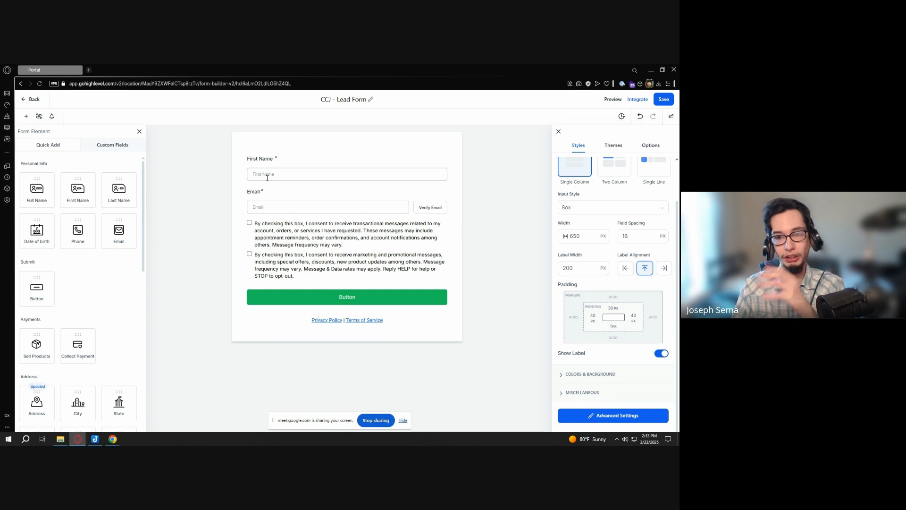
left_click(368, 184)
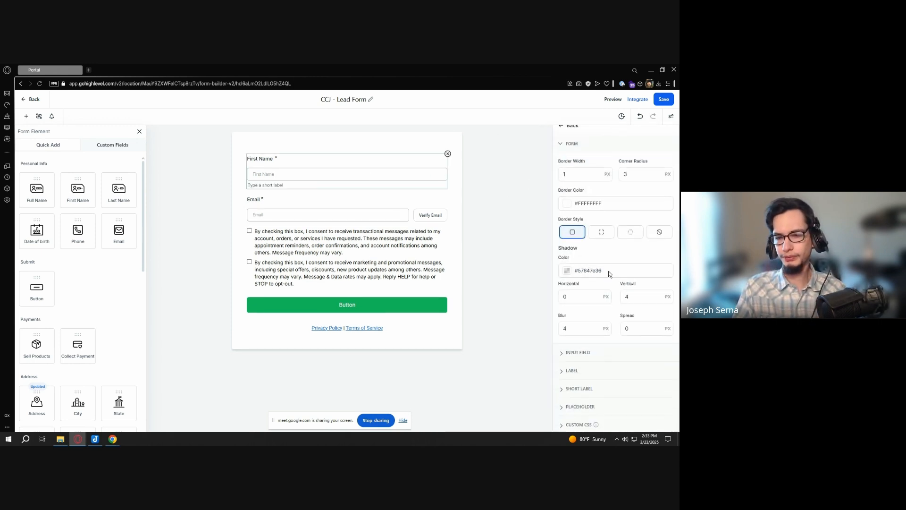
scroll(609, 274, "down", 1)
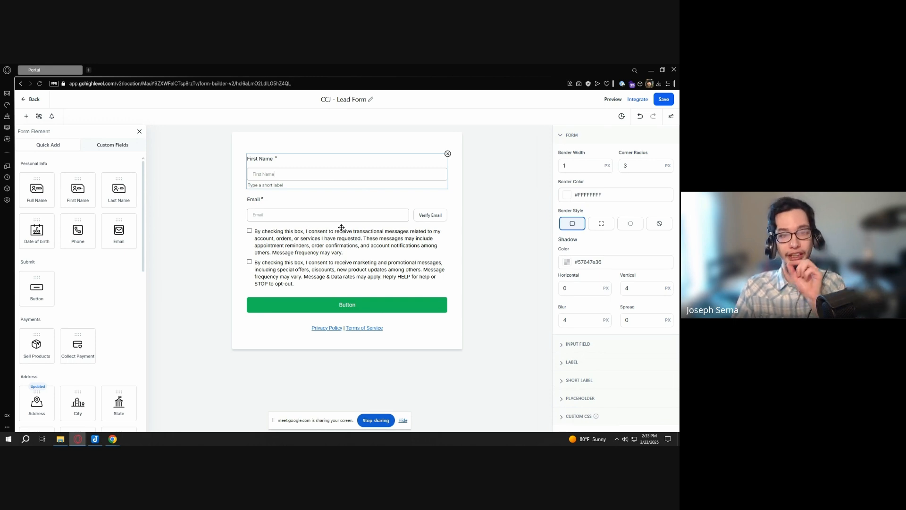
left_click(286, 223)
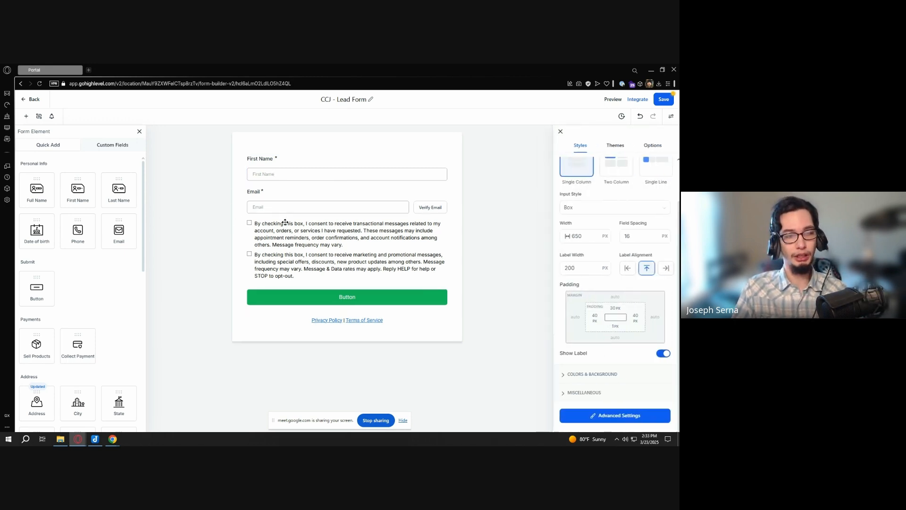
Add a Single Line text element to the form between the Email field and the first consent checkbox
scroll(87, 204, "down", 3)
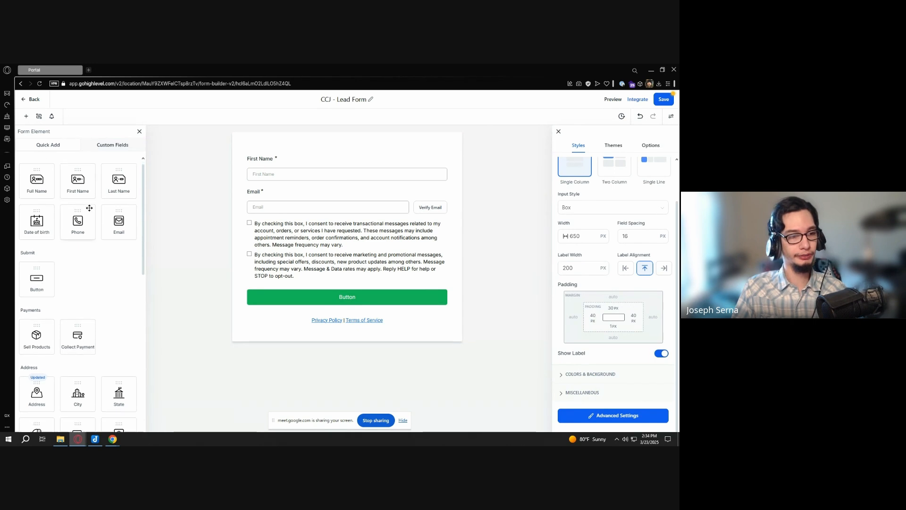
scroll(87, 204, "up", 3)
scroll(95, 231, "down", 3)
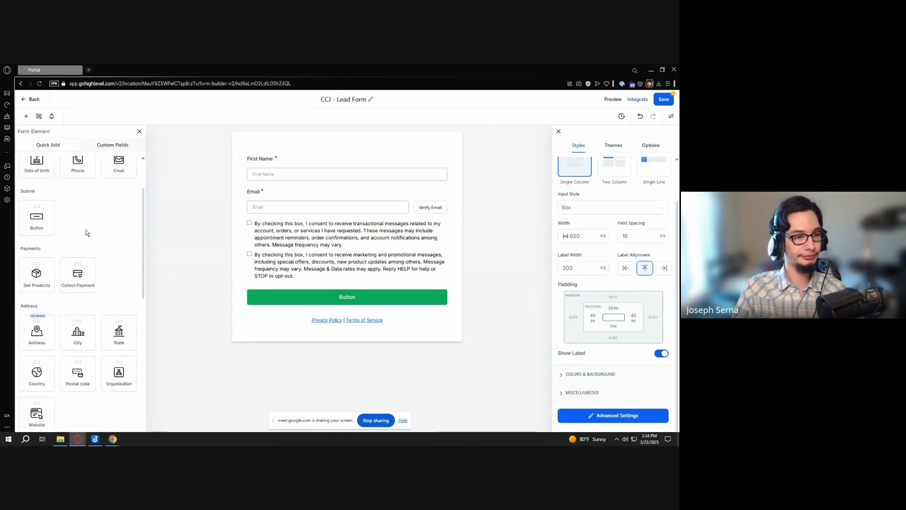
scroll(84, 229, "down", 3)
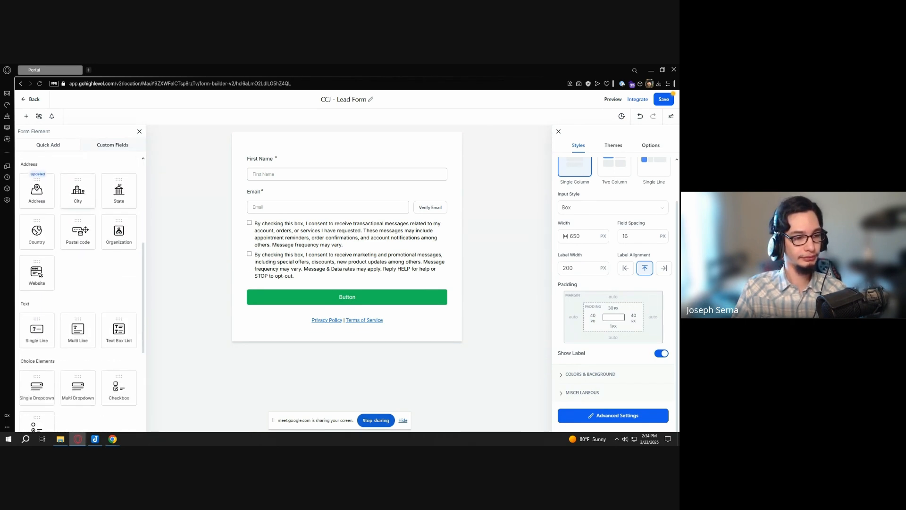
left_click_drag(43, 255, 289, 234)
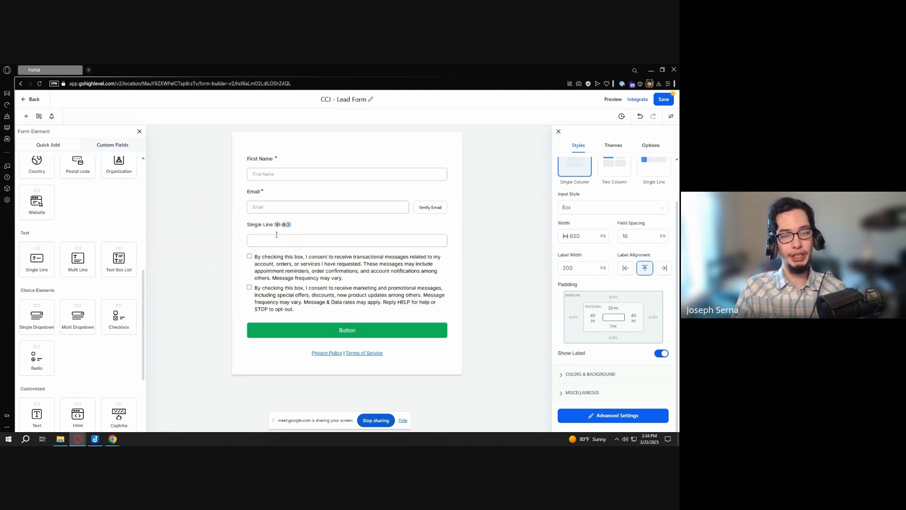
Select the new single-line field and replace its label text with "C" directly on the form
left_click(277, 235)
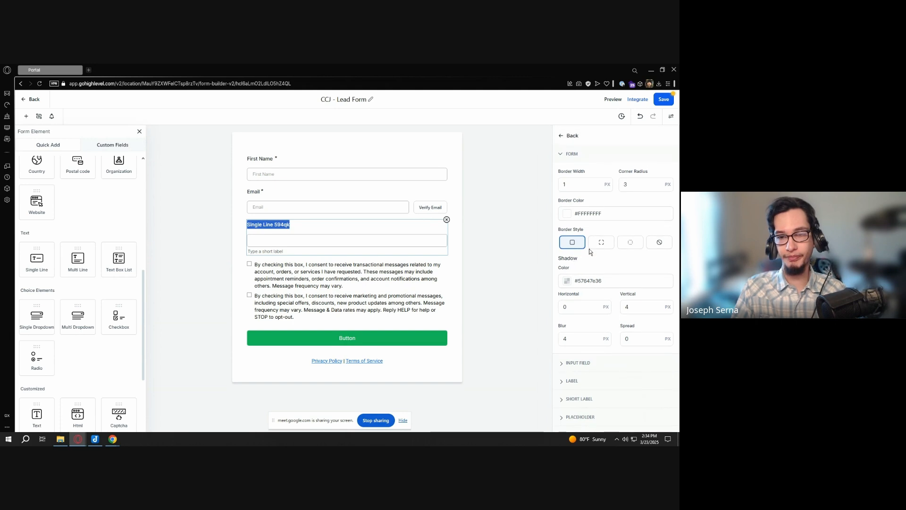
scroll(617, 252, "down", 2)
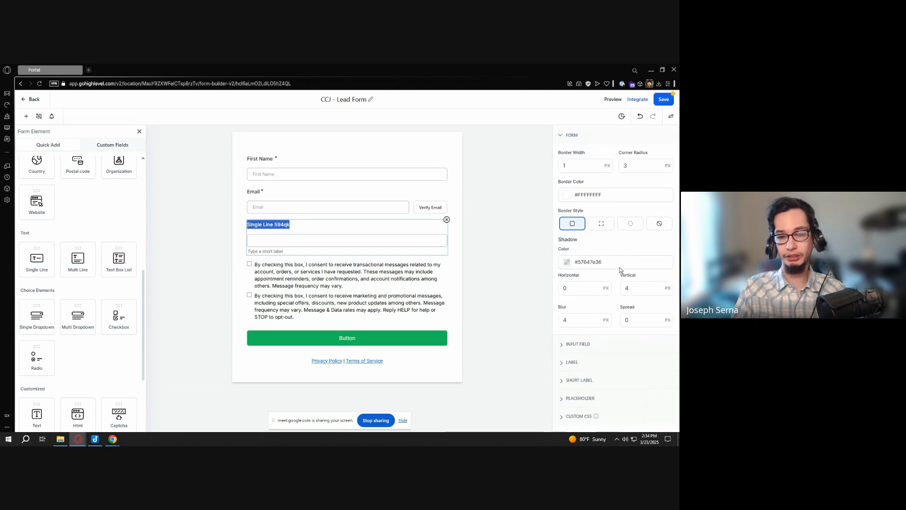
scroll(609, 329, "up", 2)
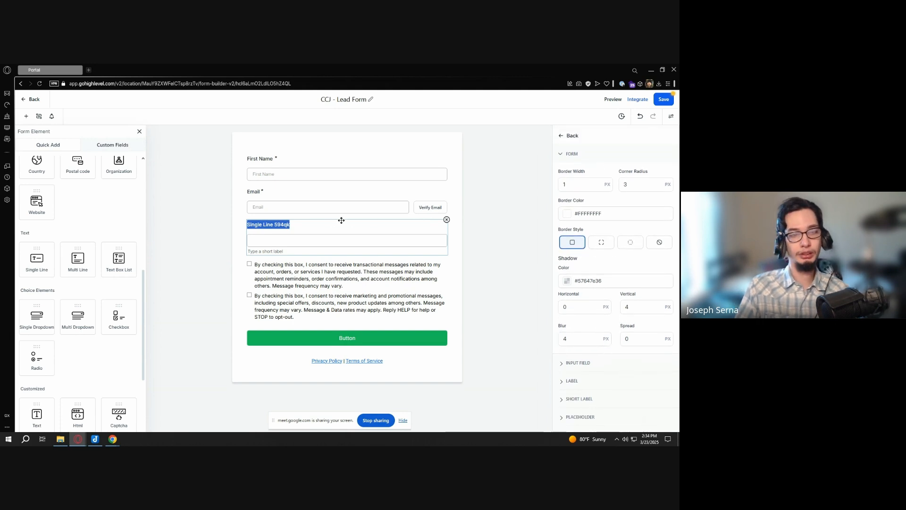
left_click(290, 224)
key("ctrl+a")
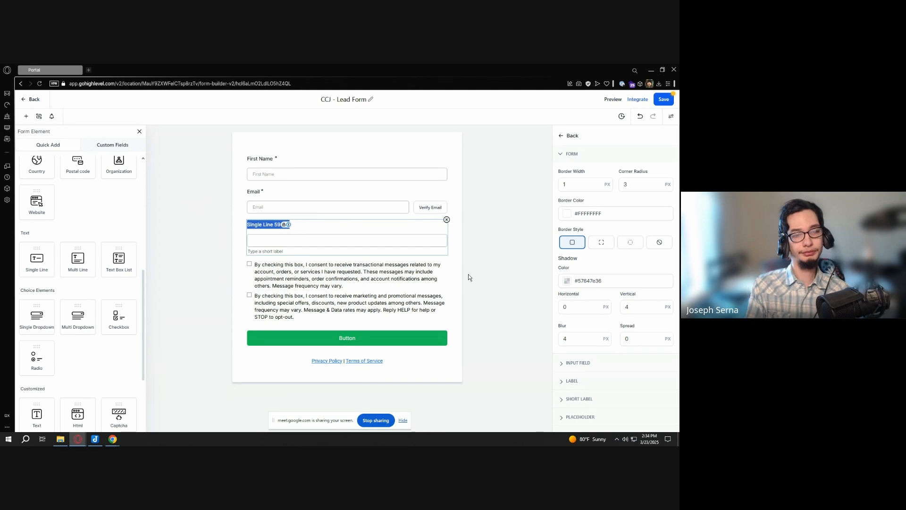
type("C")
key("Escape")
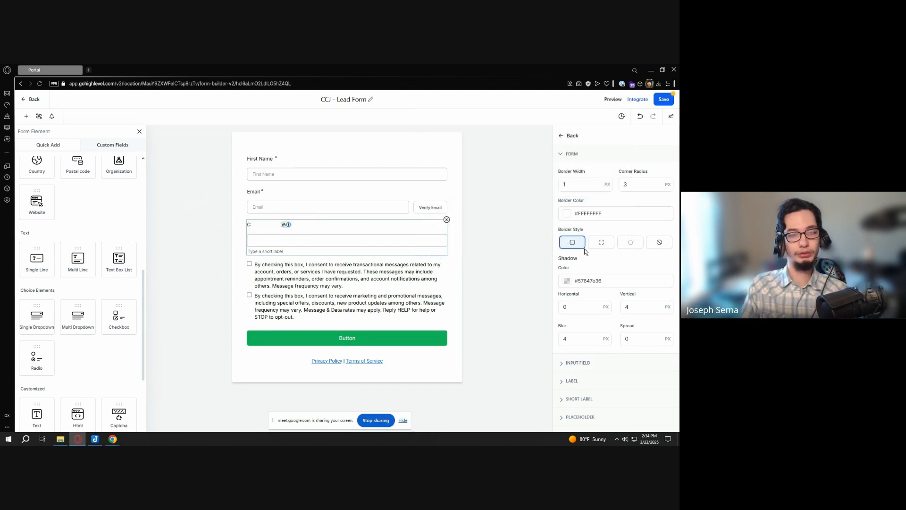
left_click(262, 227)
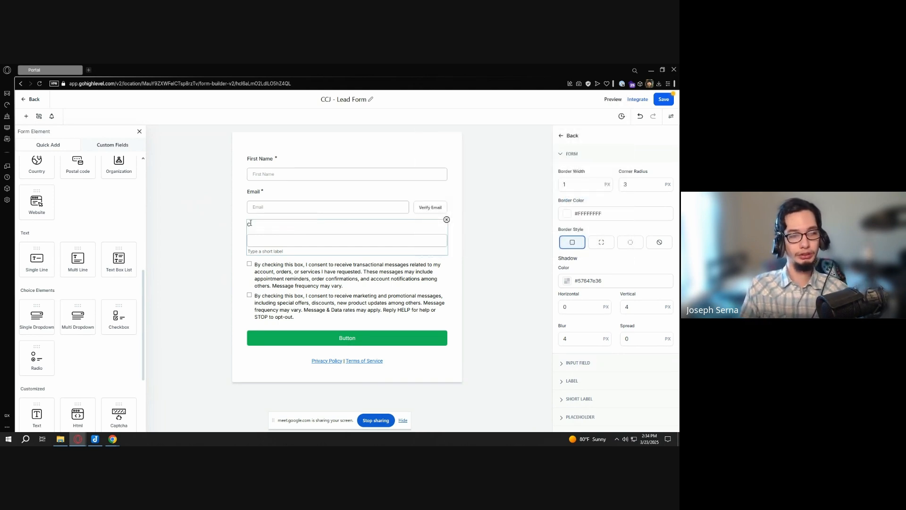
Return to the single-line field's general settings and complete its label as "Customer Preferences"
left_click(562, 137)
left_click(558, 131)
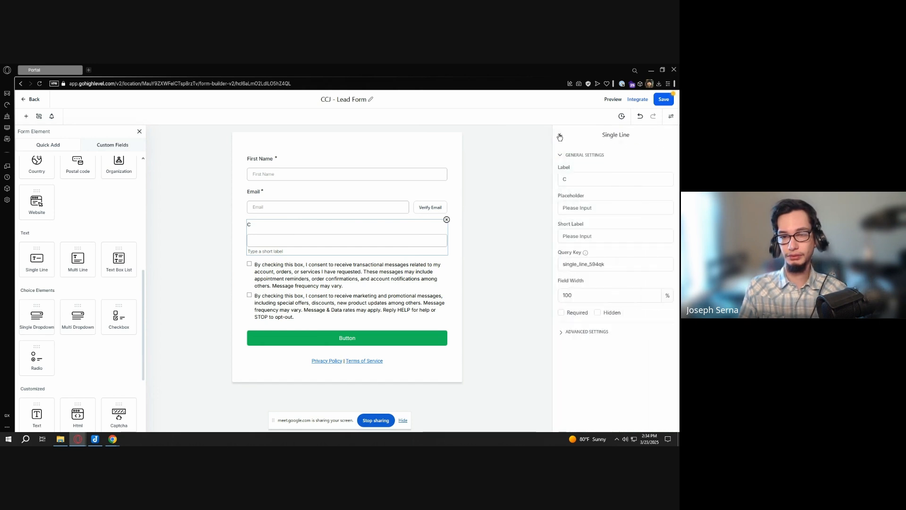
left_click(576, 182)
type("omer ")
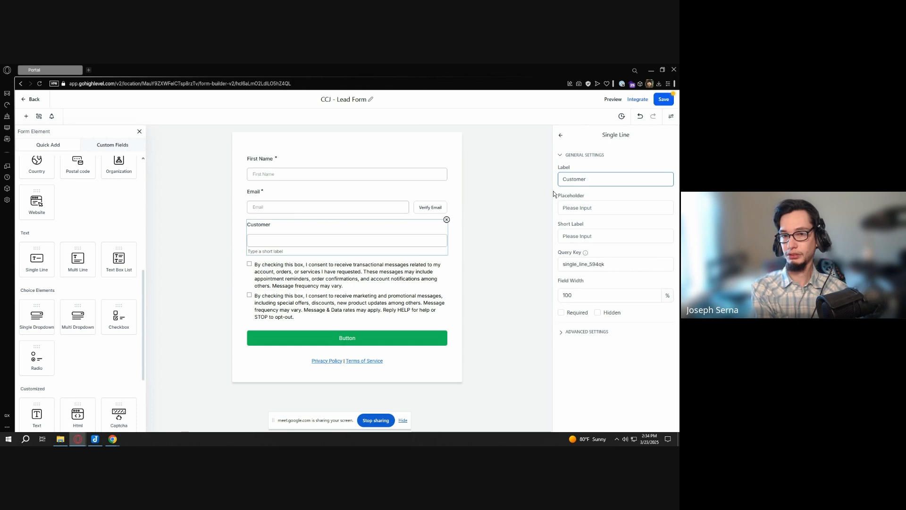
type("Preferences")
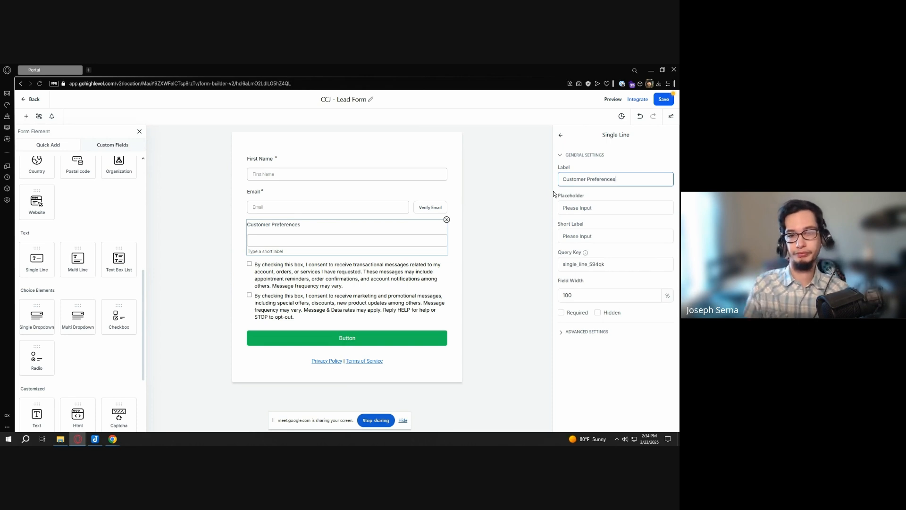
Expand the single-line field's advanced settings and change its label to "Customer Height"
left_click(585, 332)
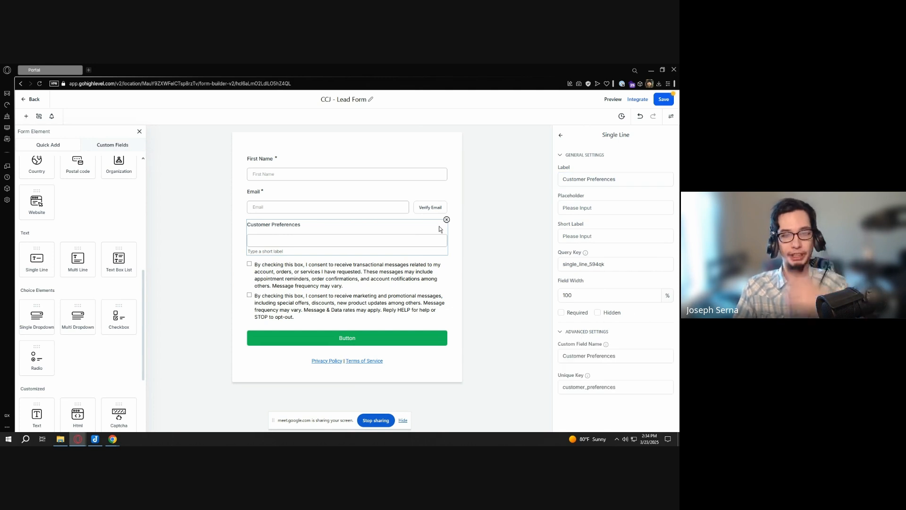
left_click_drag(616, 179, 591, 183)
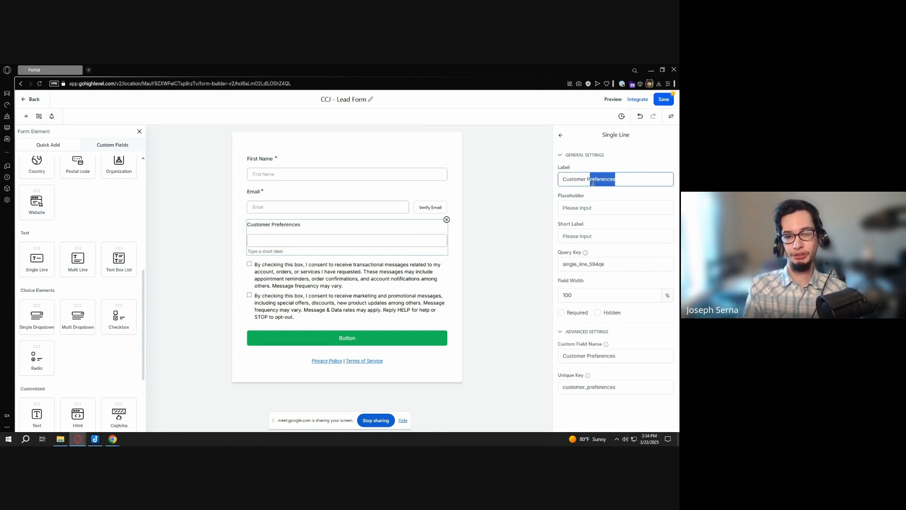
key("BackSpace")
type("Height")
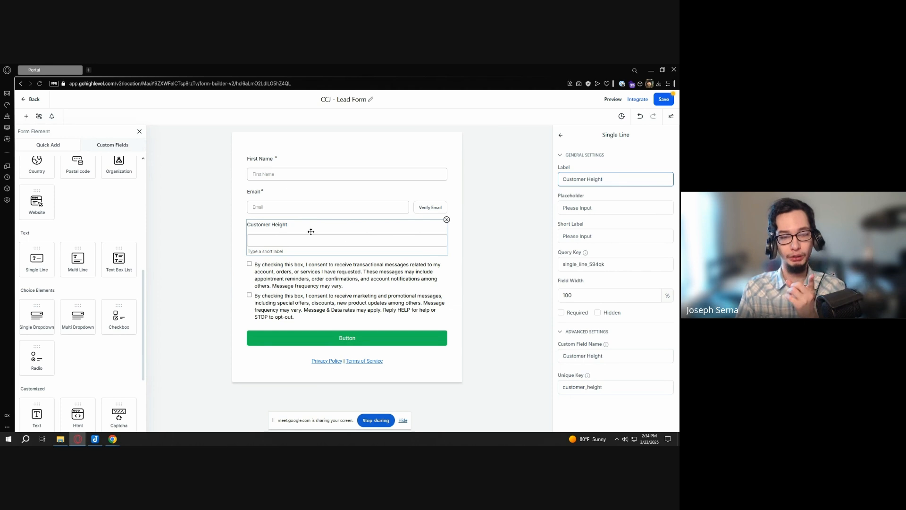
left_click_drag(310, 230, 314, 232)
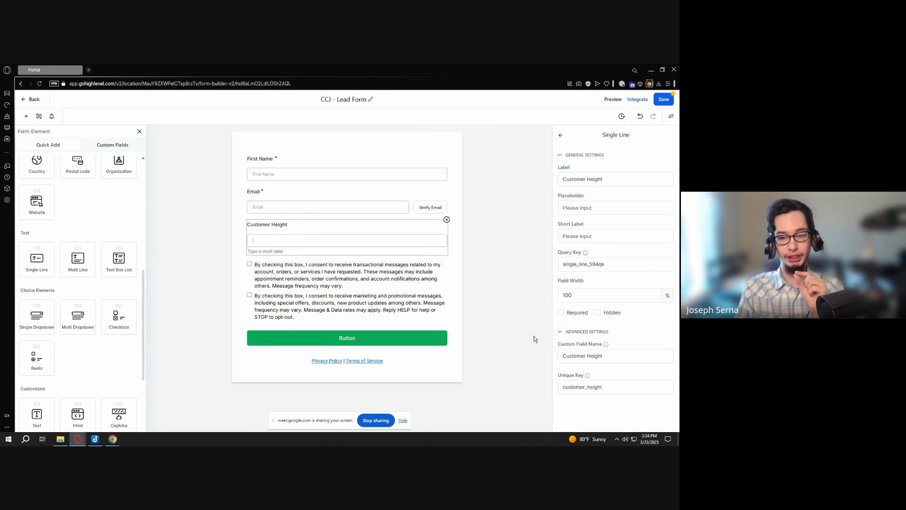
Check the Customer Height field's unique key and custom field name in its advanced settings
left_click(606, 387)
left_click_drag(606, 386, 603, 387)
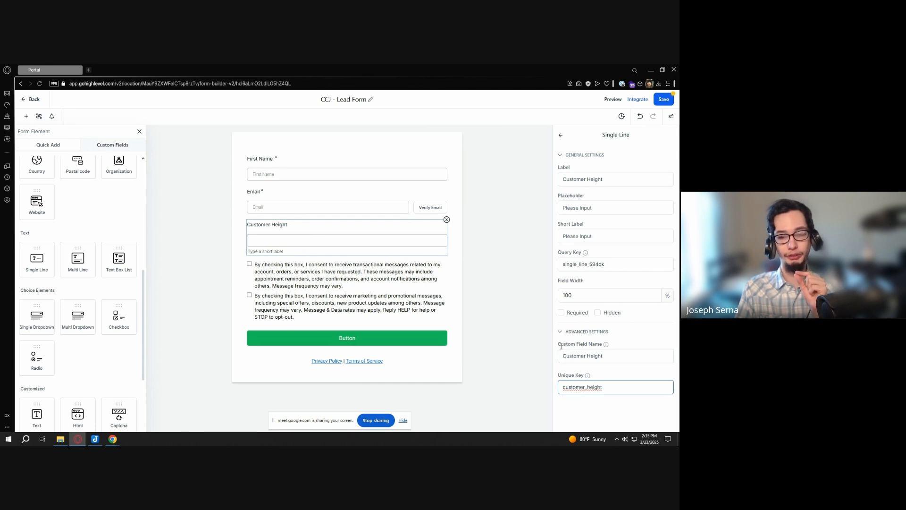
left_click_drag(560, 344, 551, 361)
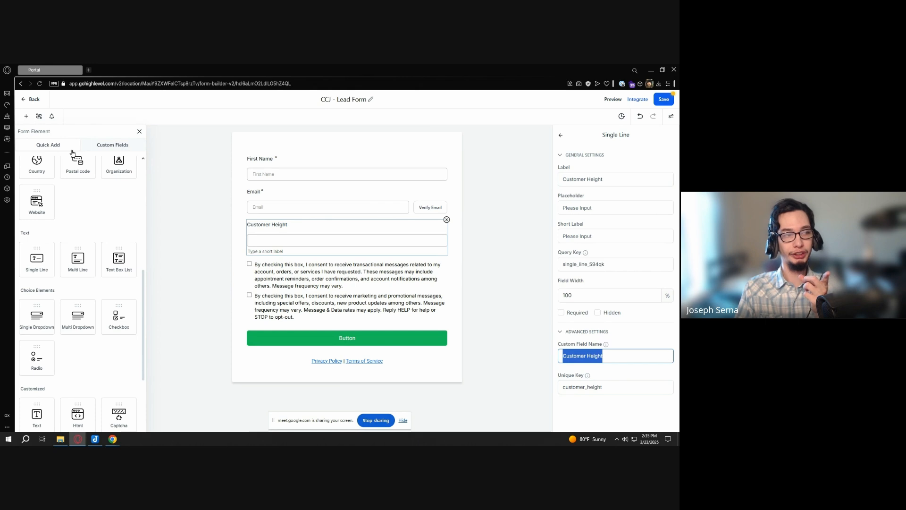
Browse the contact custom fields and look through the CCJ - General Info group
left_click(125, 147)
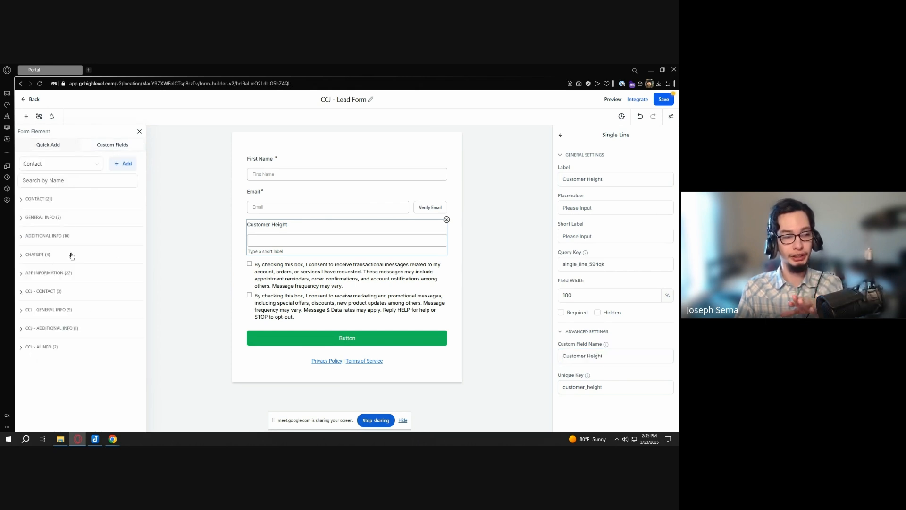
left_click(77, 183)
left_click(49, 309)
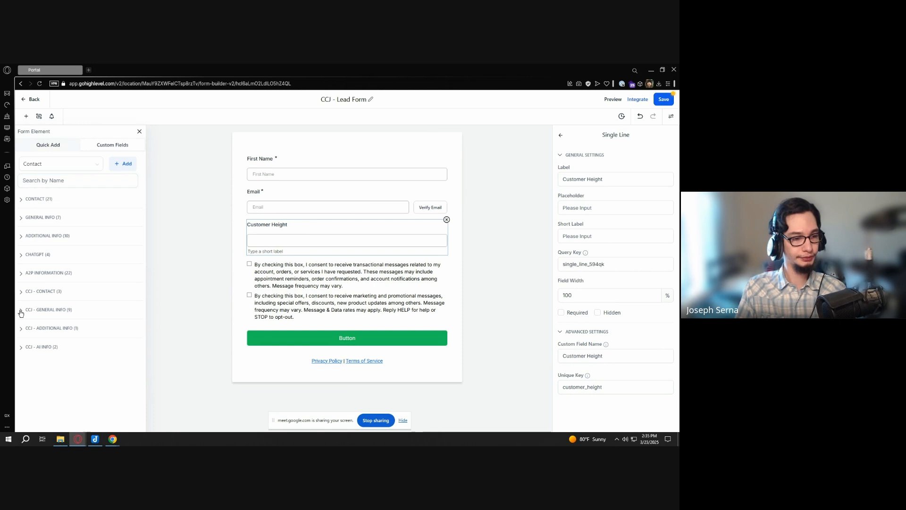
scroll(100, 302, "down", 2)
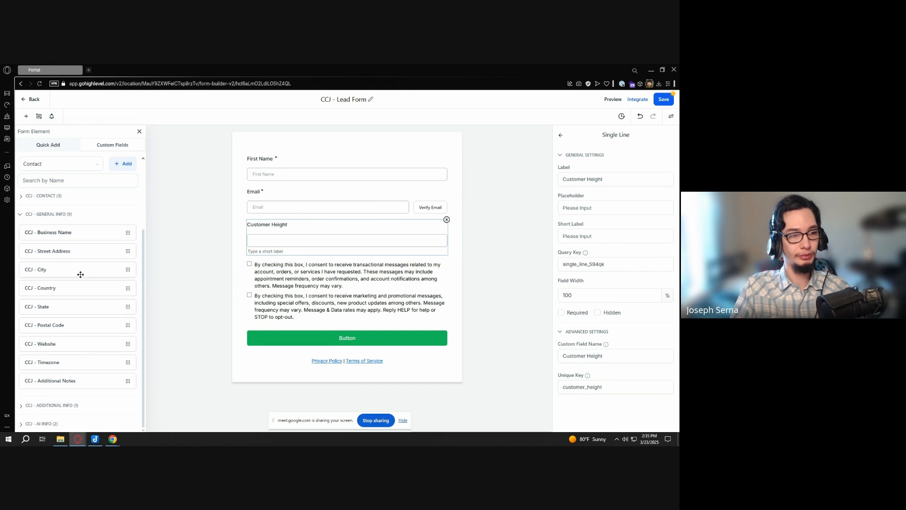
left_click(22, 214)
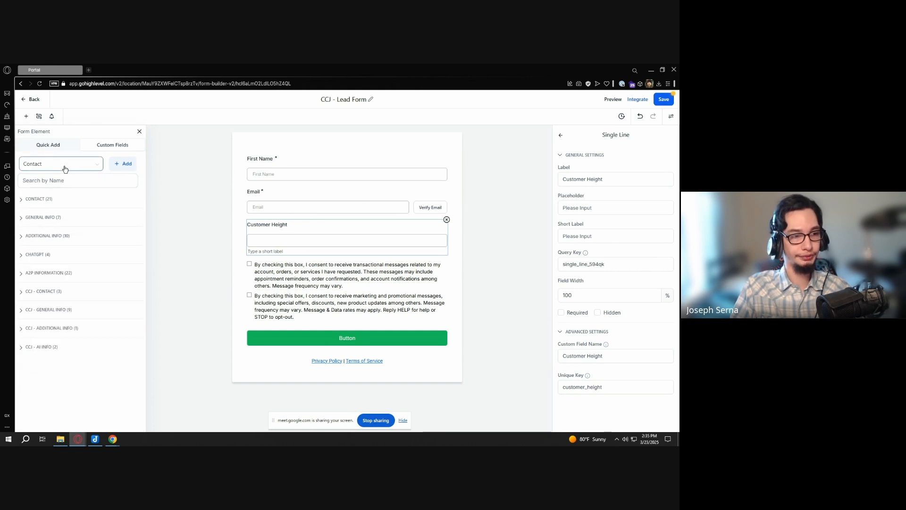
Search the contact custom fields for Height and compare with the selected field's custom field name
left_click(97, 179)
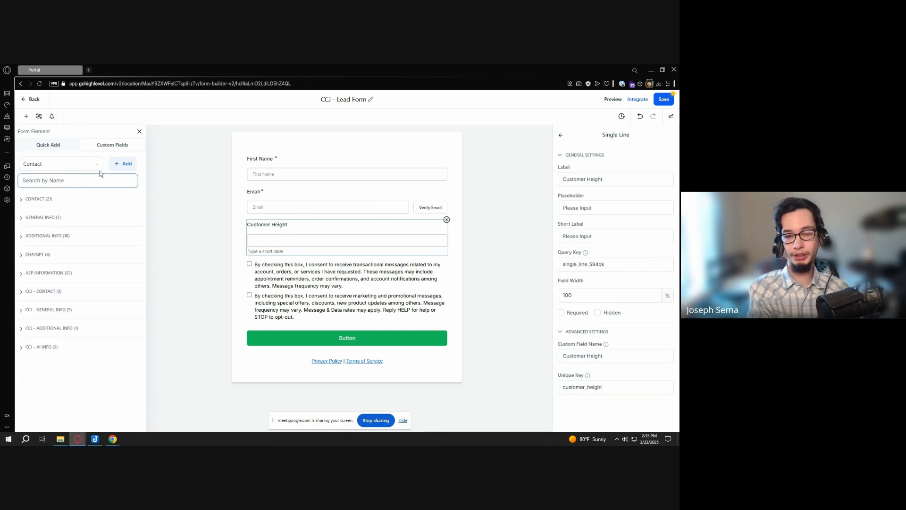
type("Height")
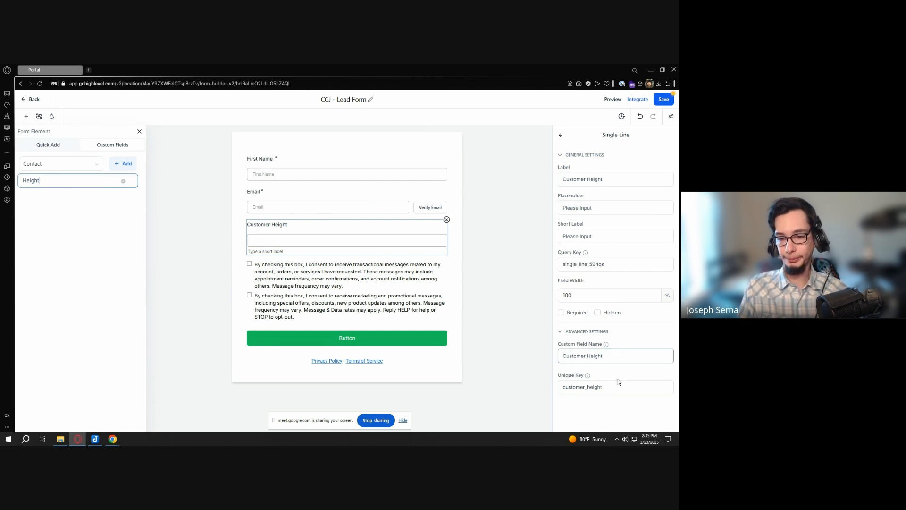
left_click_drag(609, 356, 561, 356)
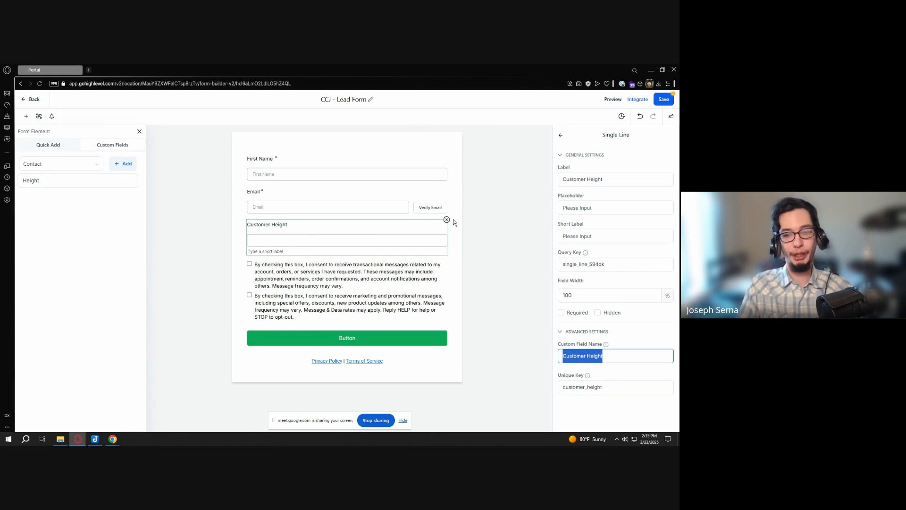
Save the form with the Customer Height field and search the custom fields for Height again
left_click(672, 96)
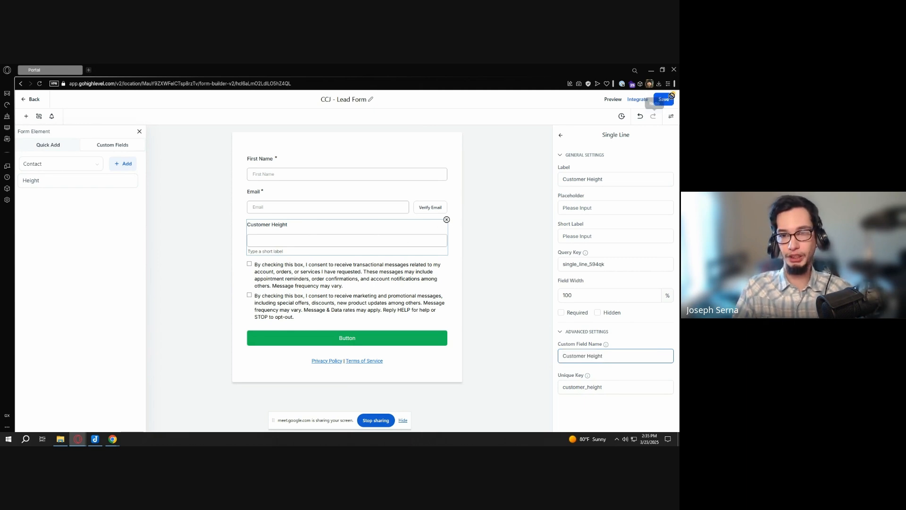
double_click(77, 179)
key("BackSpace")
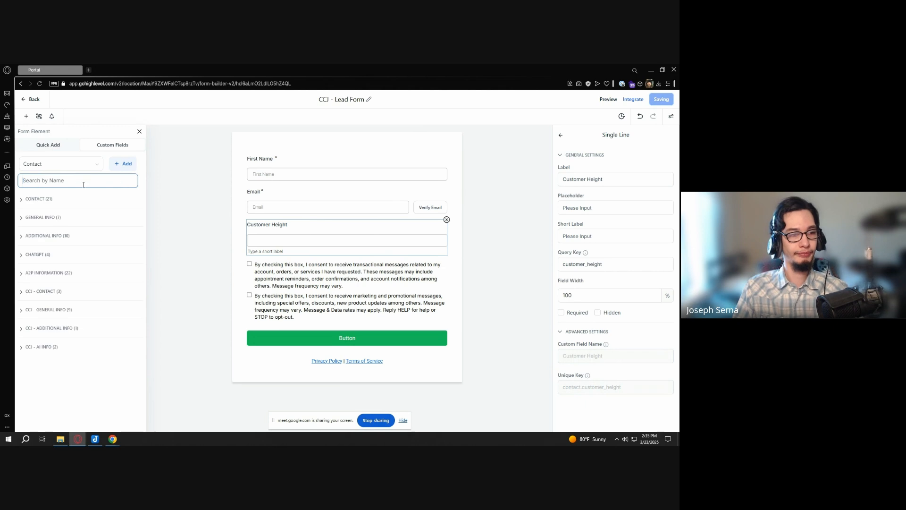
type("Height")
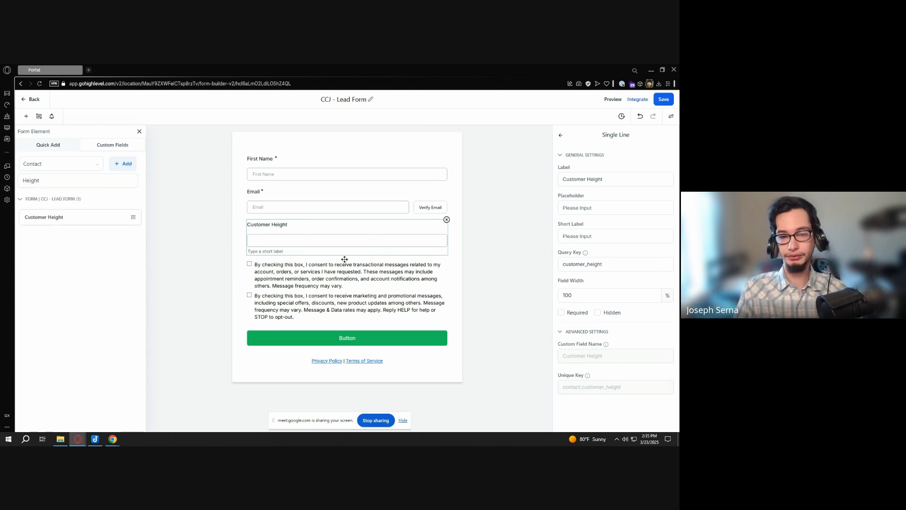
mouse_move(95, 217)
left_mouse_down()
mouse_move(300, 260)
mouse_move(50, 194)
mouse_move(86, 211)
left_mouse_up()
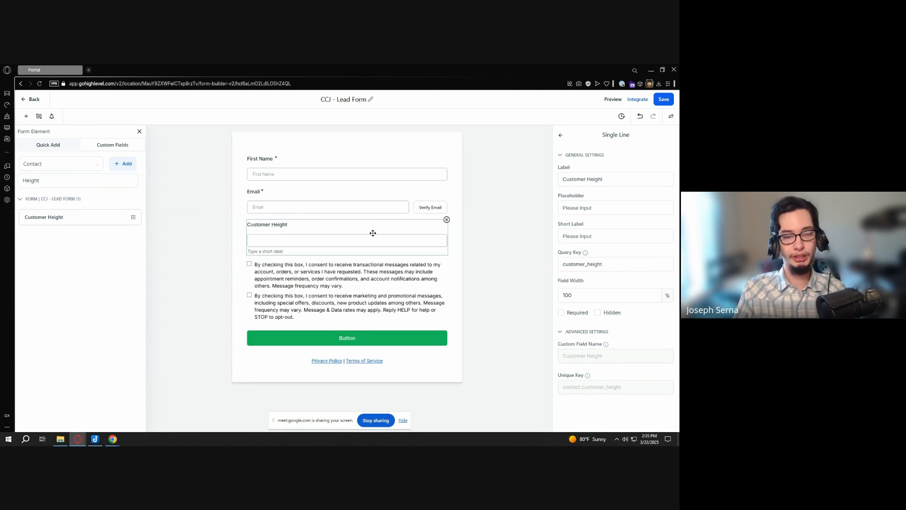
Examine the saved Customer Height field's unique key and its input on the form
double_click(610, 387)
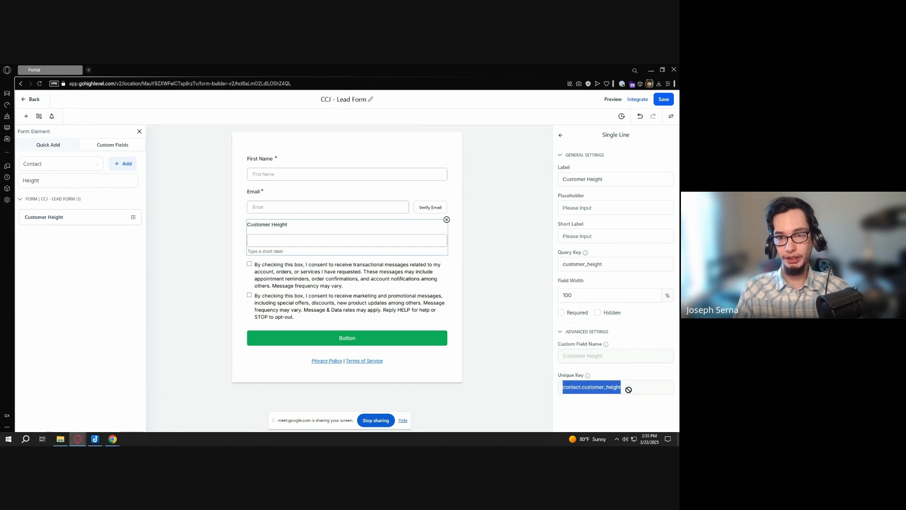
left_click_drag(628, 389, 564, 389)
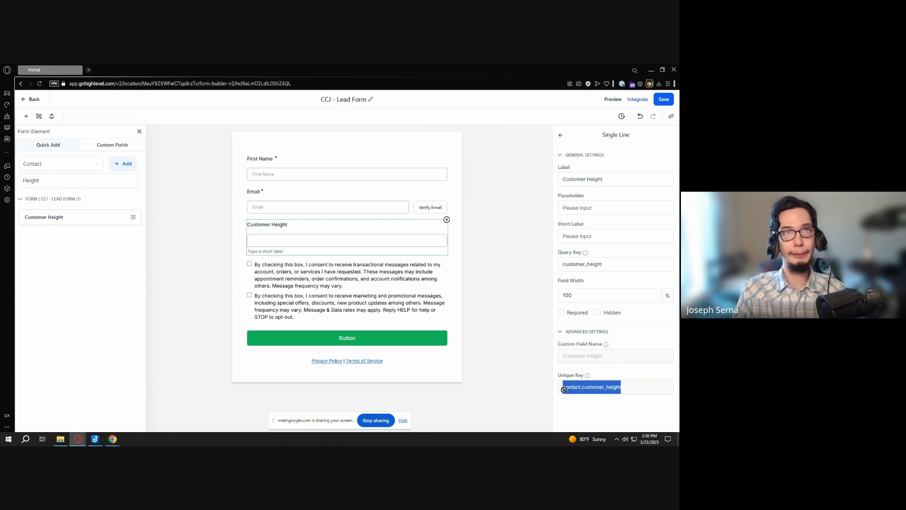
left_click(321, 238)
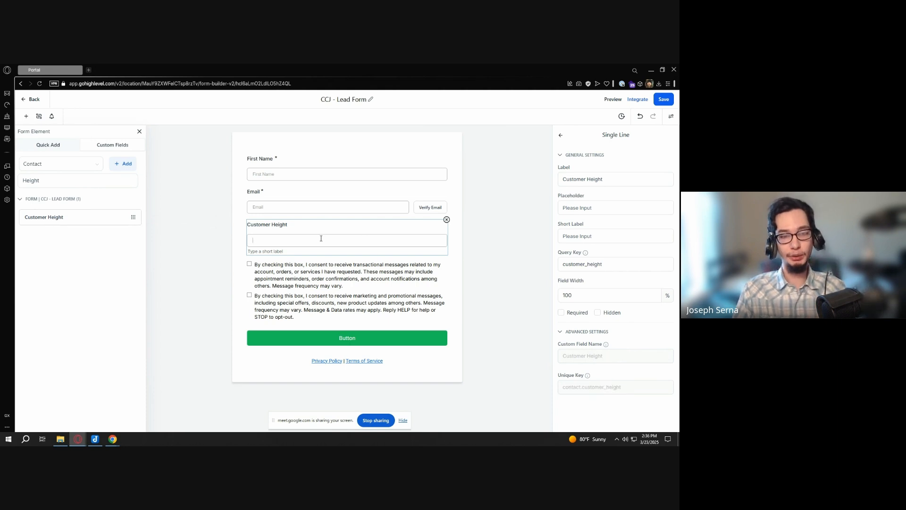
left_click_drag(249, 224, 304, 236)
left_click(312, 230)
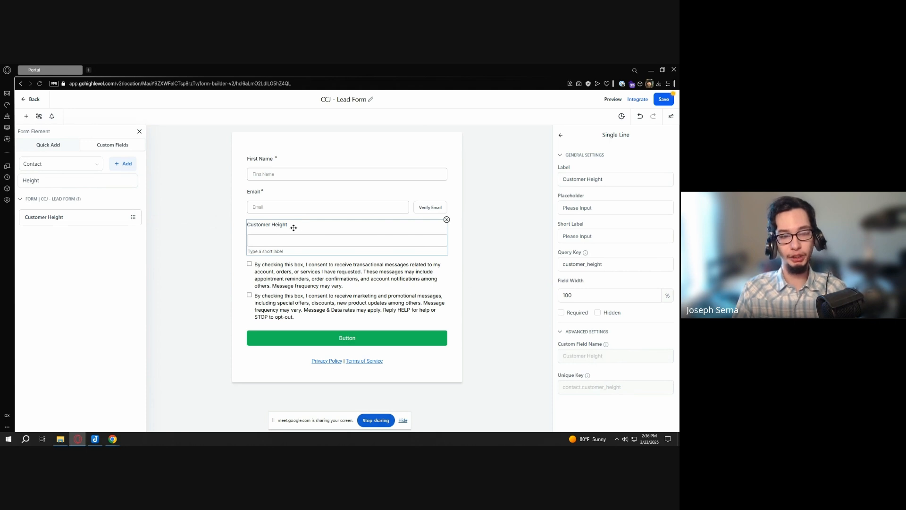
Clear the custom field search and remove the Customer Height field from the form
left_click(123, 181)
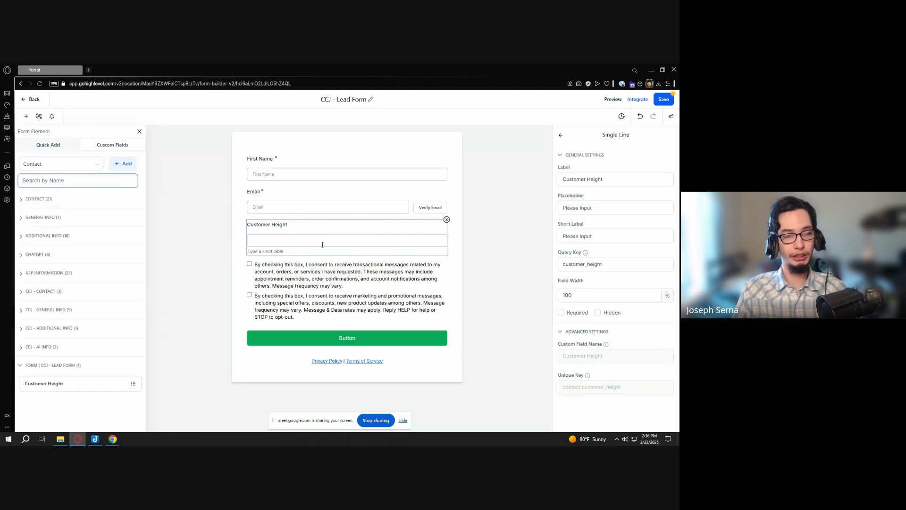
left_click(446, 219)
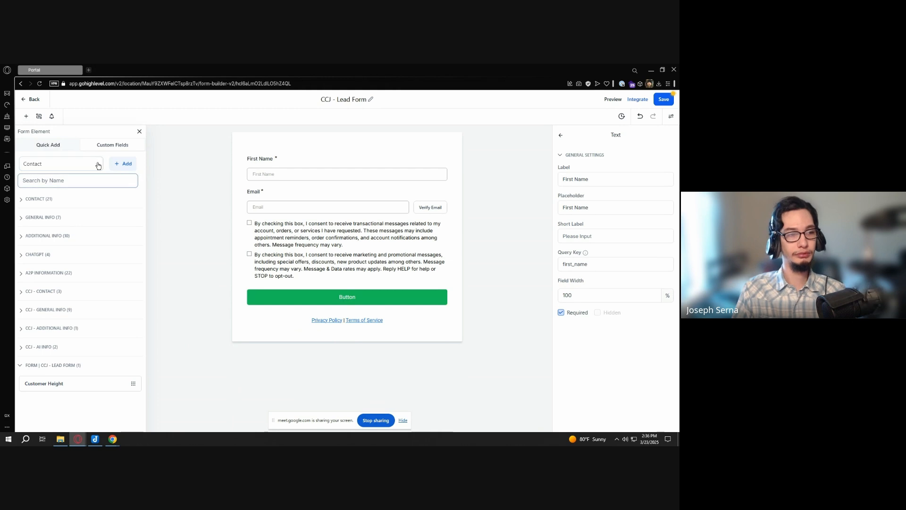
Add a new Single Line text field between the Email field and the first consent checkbox
left_click(45, 146)
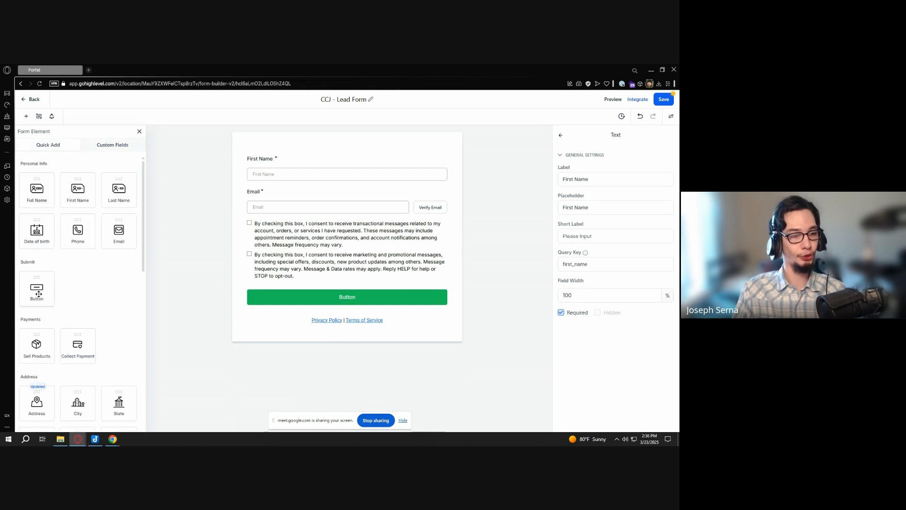
scroll(60, 286, "down", 10)
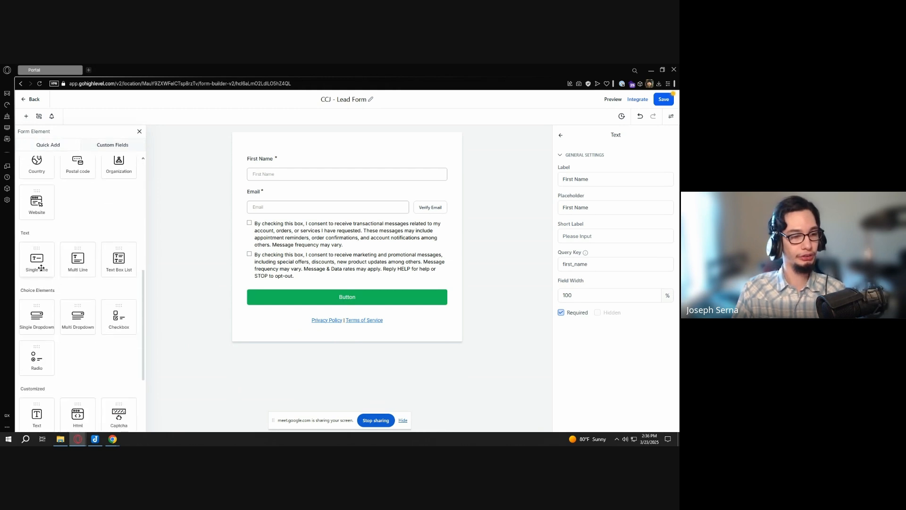
left_click_drag(36, 258, 306, 248)
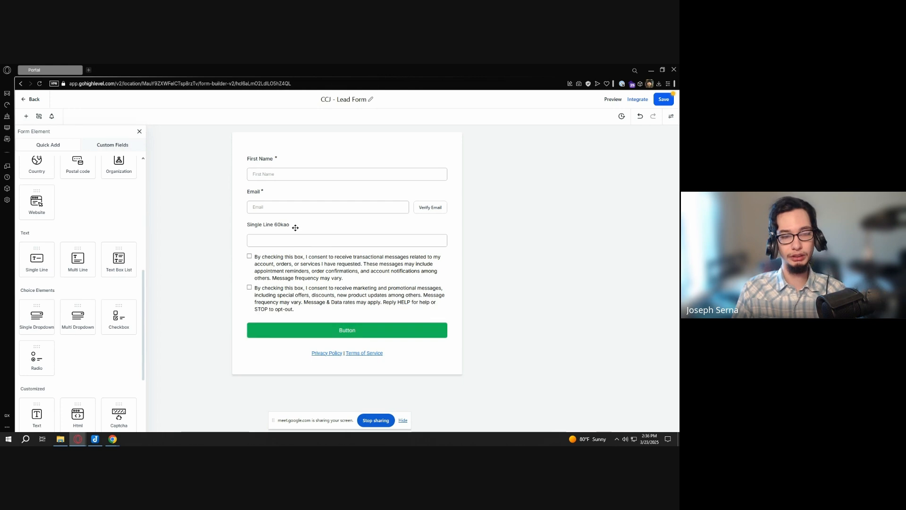
Set the new single-line field's label to Customer Height, with its advanced settings expanded
left_click(609, 177)
key("ctrl+a")
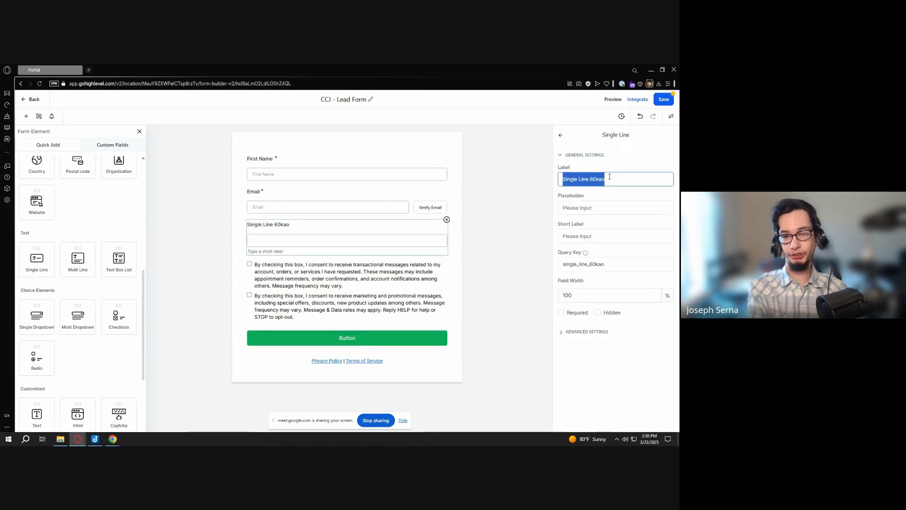
type("C")
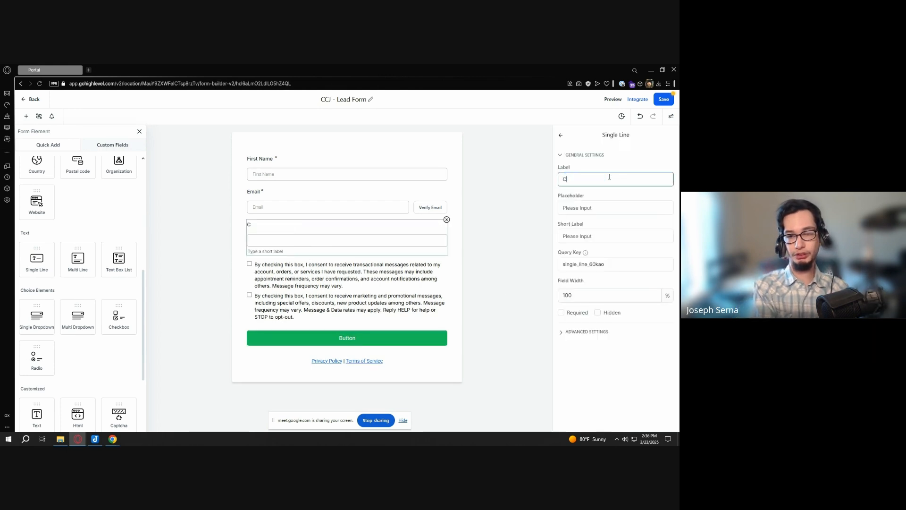
left_click(575, 331)
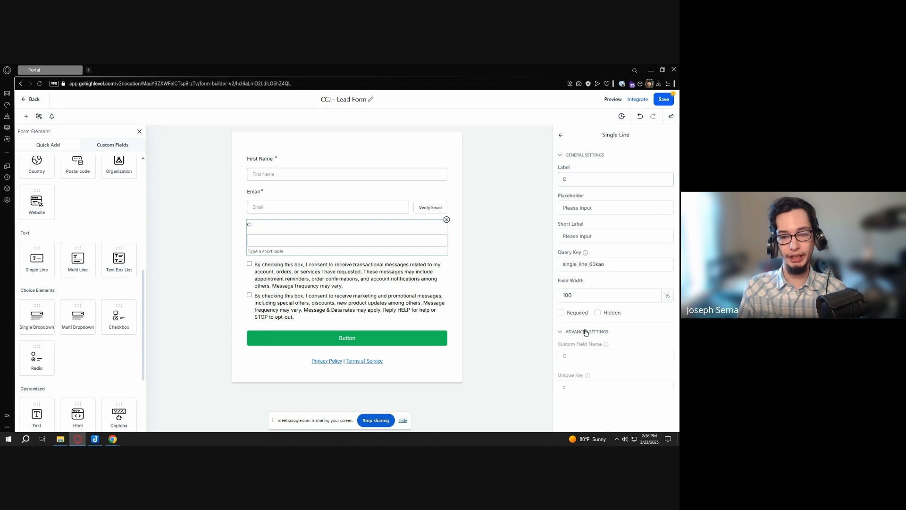
left_click(578, 178)
type("usteorm")
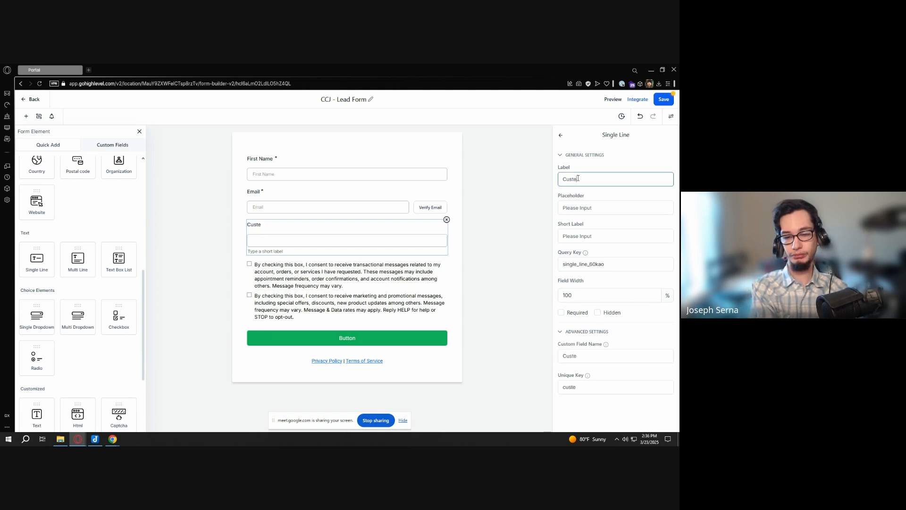
key("BackSpace")
key("BackSpace")
key("BackSpace")
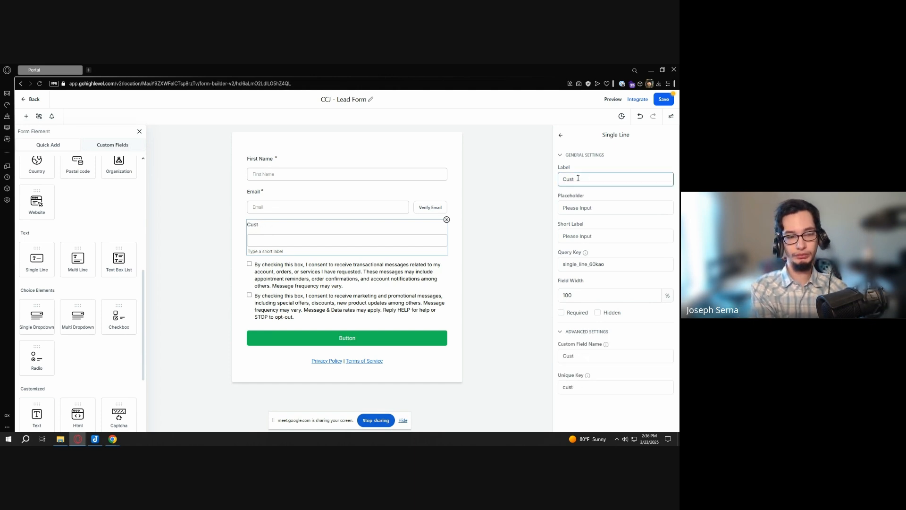
type("omer Height")
left_click(508, 265)
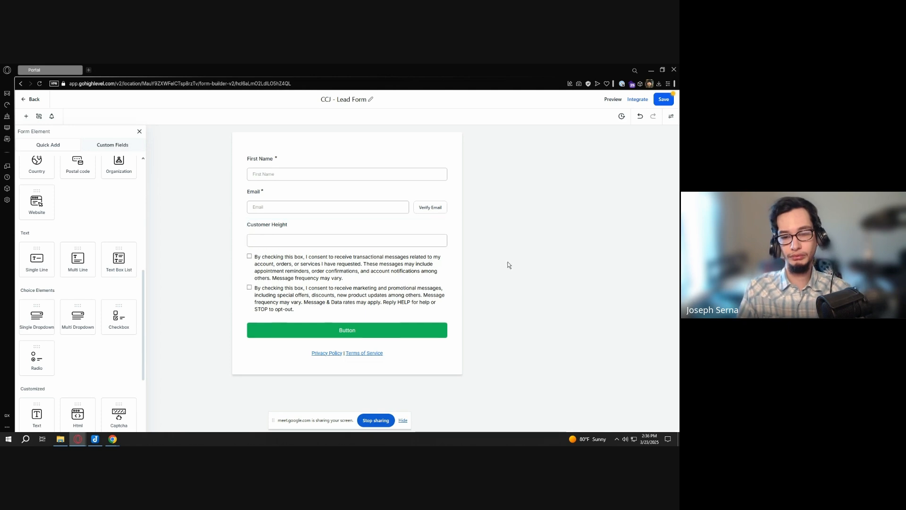
Try to save the form with the newly added Customer Height field
left_click(349, 241)
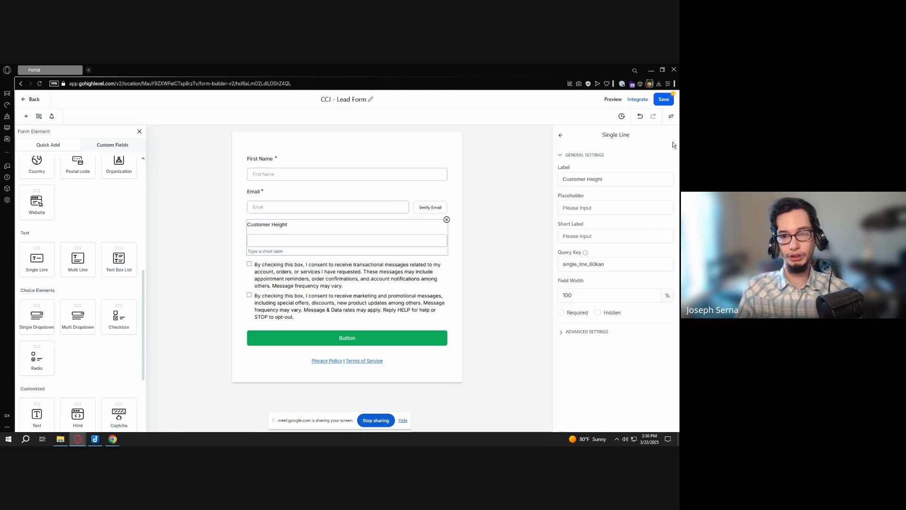
left_click(659, 102)
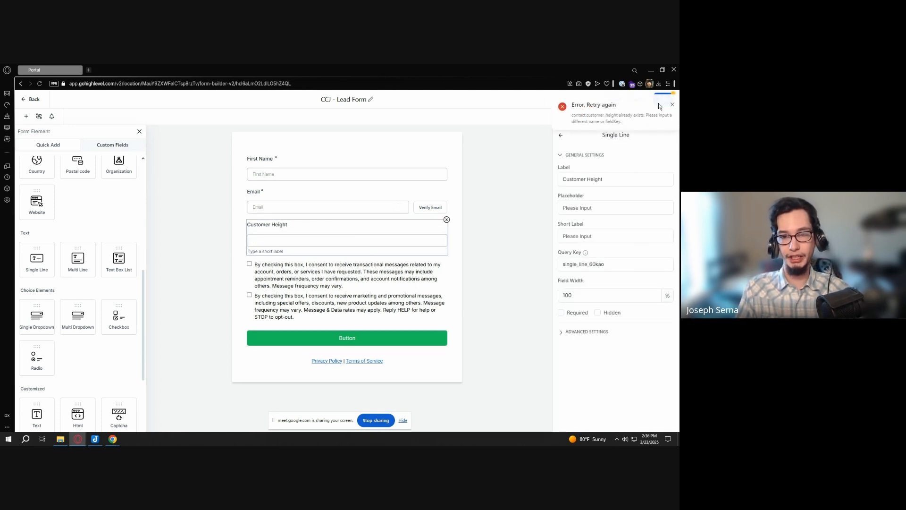
left_click_drag(567, 115, 654, 126)
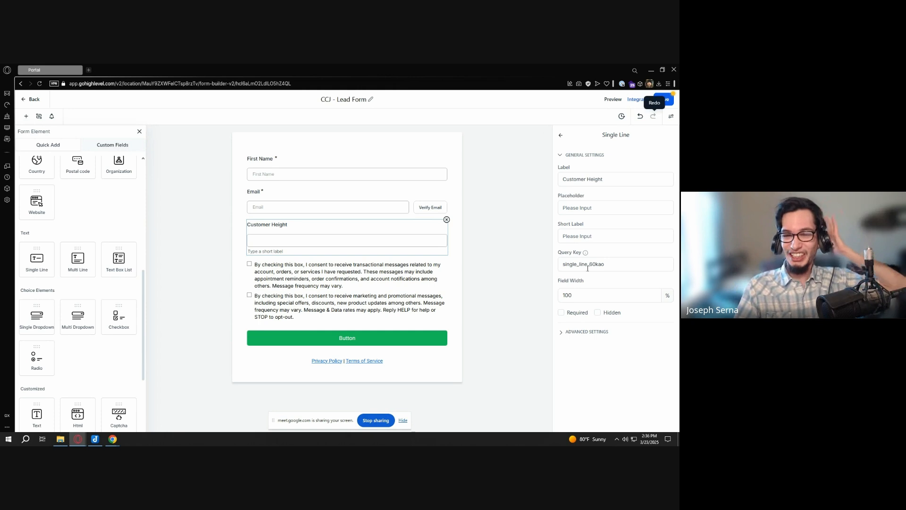
Set the new Customer Height field's unique key to customer_height_fndasdnasj in its advanced settings
left_click(595, 331)
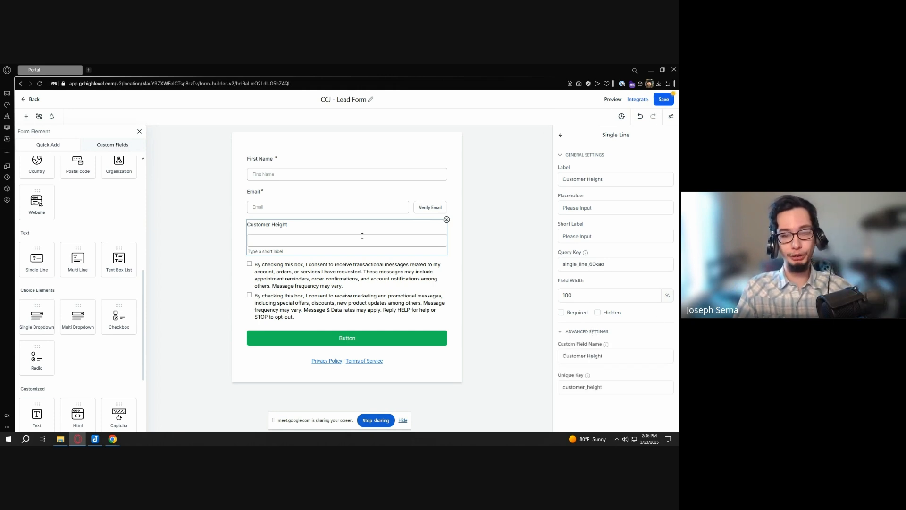
left_click(614, 383)
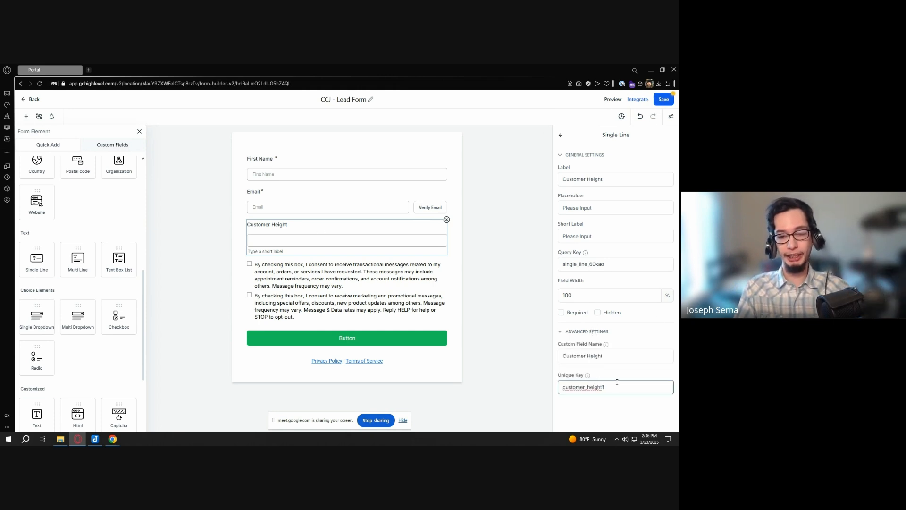
type("_")
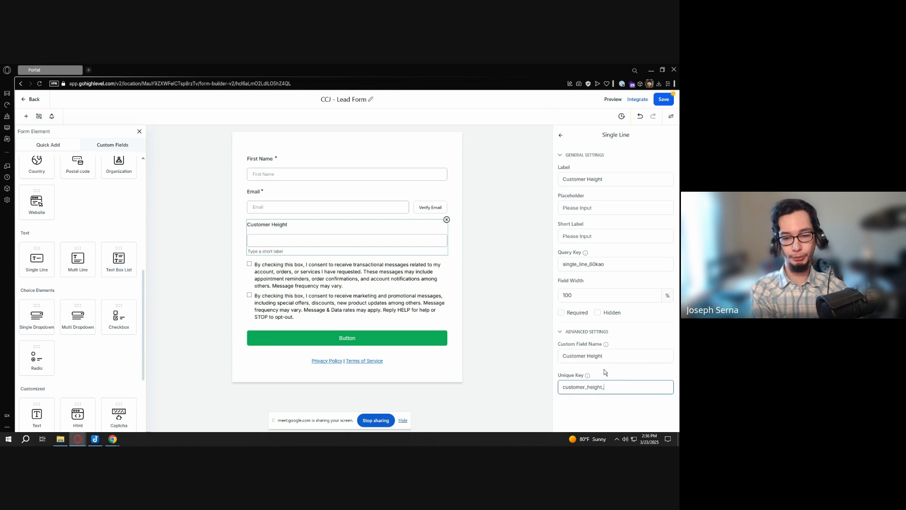
type("fndasdnasj")
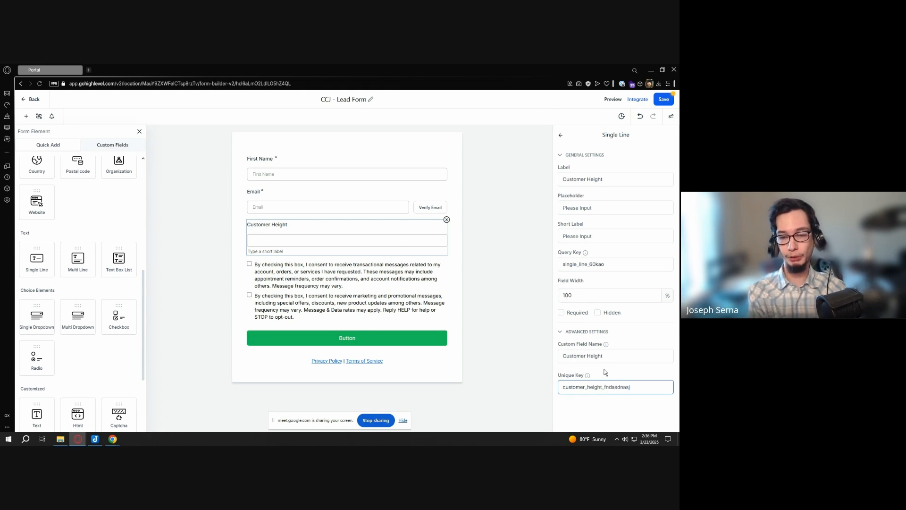
Shorten the Customer Height field's unique key to customer_height
key("ctrl+a")
key("Right")
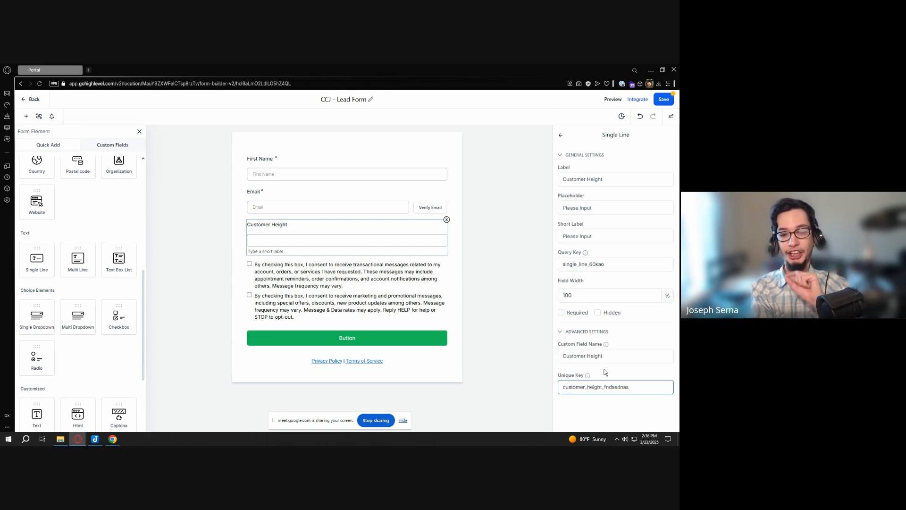
key("BackSpace")
key("BackSpace")
key("BackSpace")
key("BackSpace")
key("BackSpace")
key("BackSpace")
key("BackSpace")
key("BackSpace")
key("BackSpace")
key("BackSpace")
key("BackSpace")
key("BackSpace")
key("BackSpace")
key("BackSpace")
type("hh")
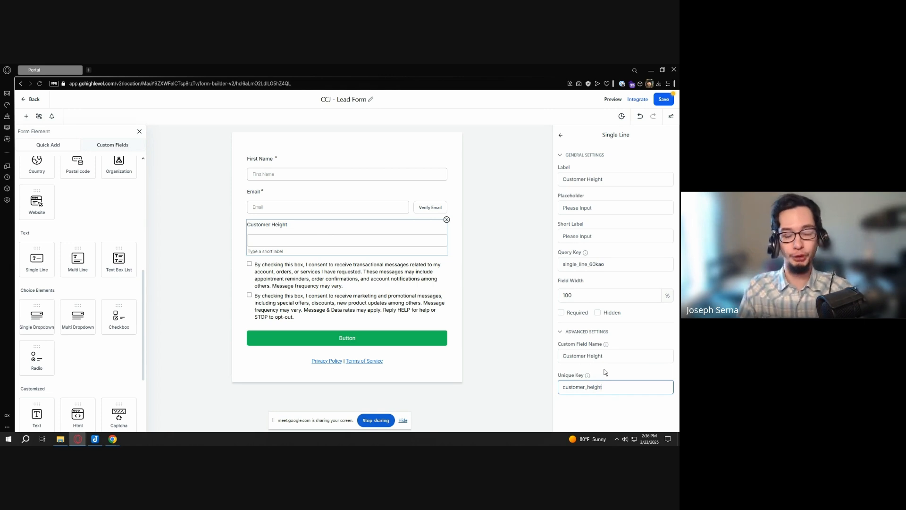
Review the Customer Height field's unique key setting and leave the field's settings
triple_click(585, 377)
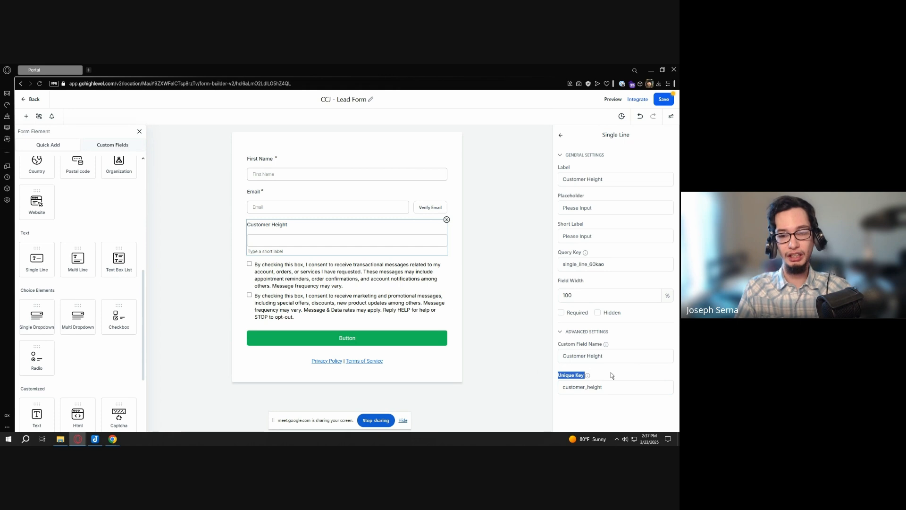
left_click(567, 379)
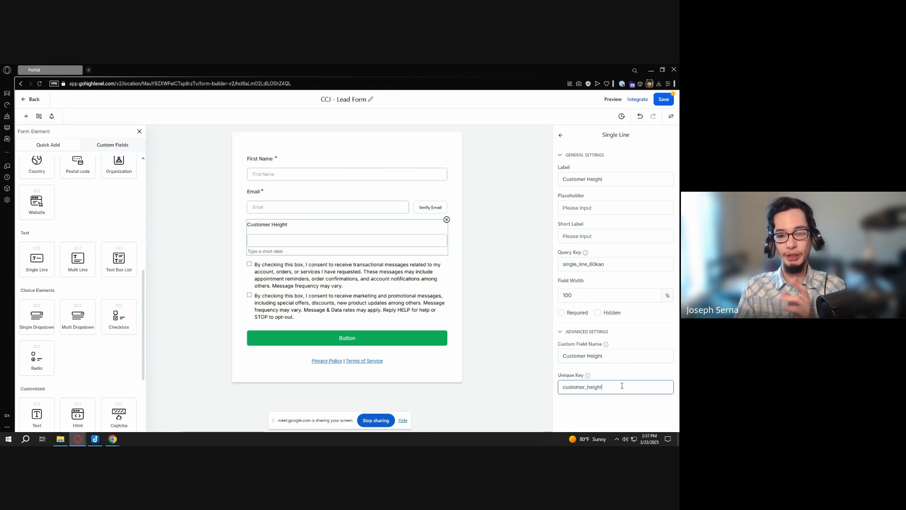
left_click_drag(622, 386, 553, 380)
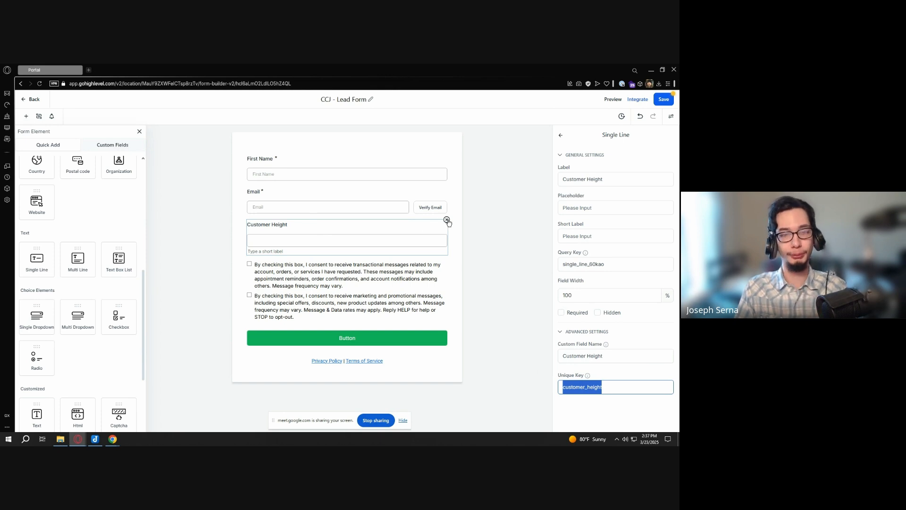
left_click_drag(559, 374, 604, 374)
left_click(603, 375)
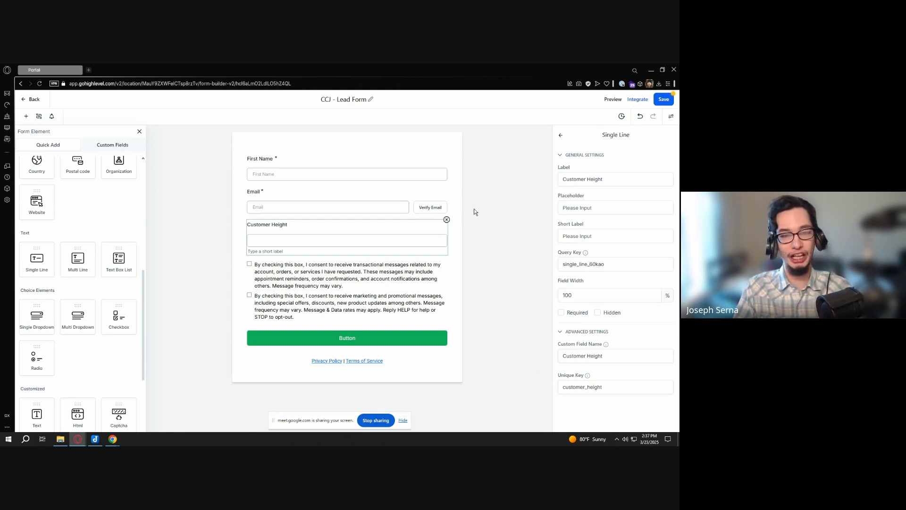
left_click_drag(603, 386, 558, 379)
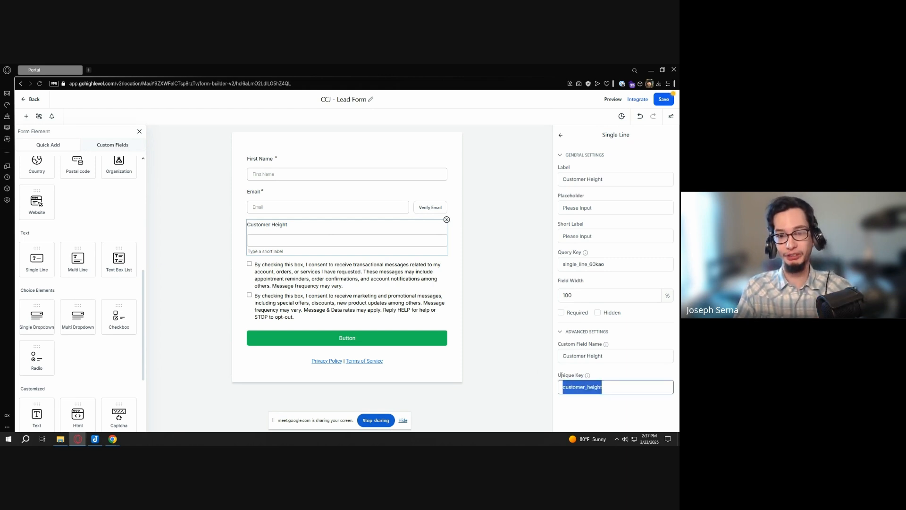
left_click(480, 296)
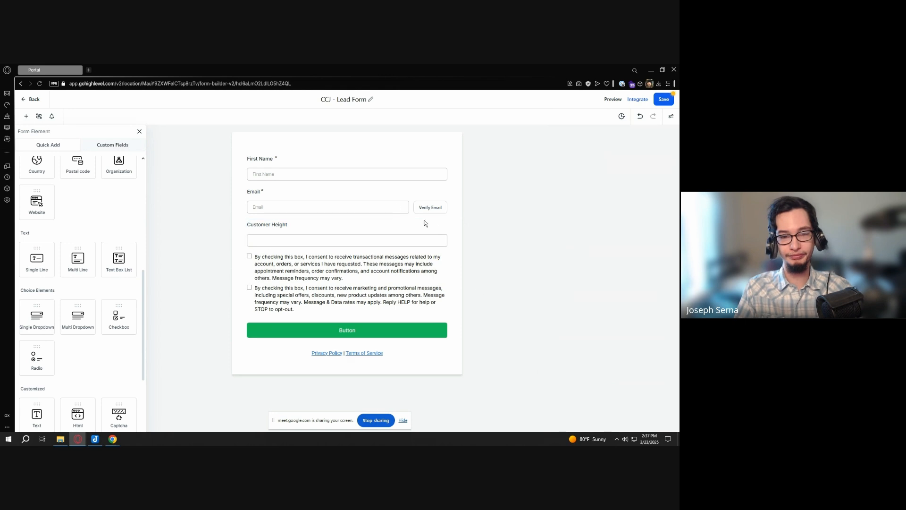
Remove the Customer Height field from the form
left_click(440, 226)
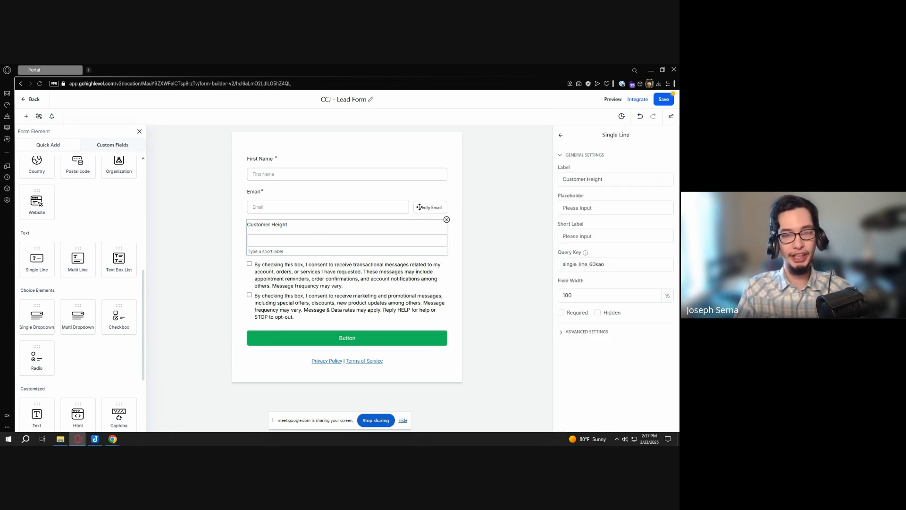
left_click(447, 220)
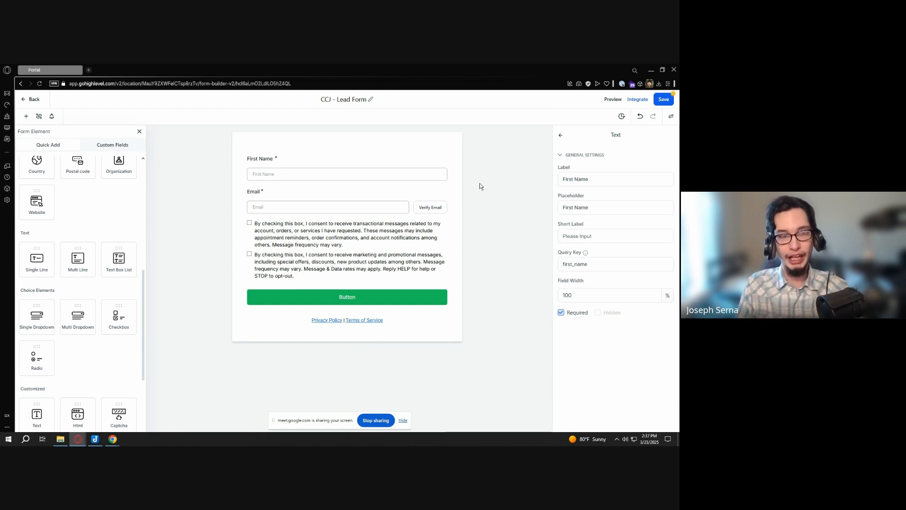
Review the text of both consent checkboxes and the background color setting of the green form button
left_click(349, 235)
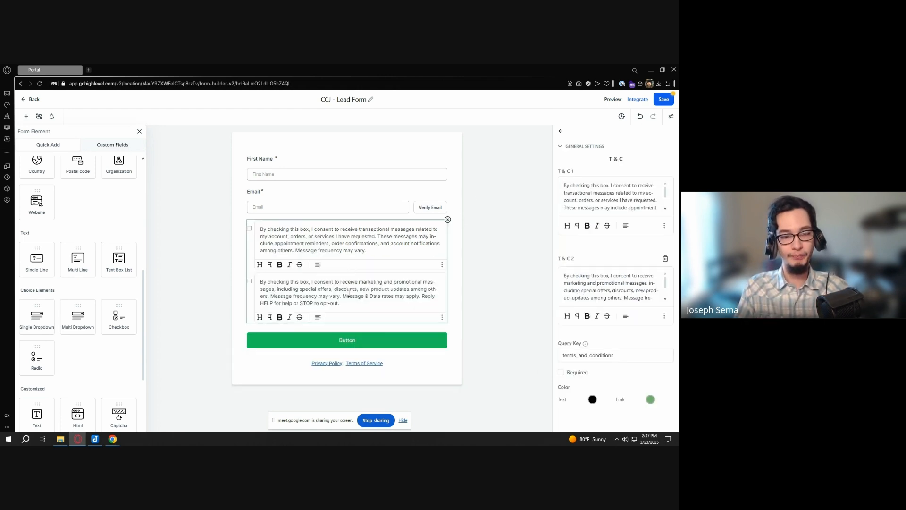
left_click_drag(342, 302, 258, 279)
left_click_drag(371, 251, 252, 228)
left_click(389, 340)
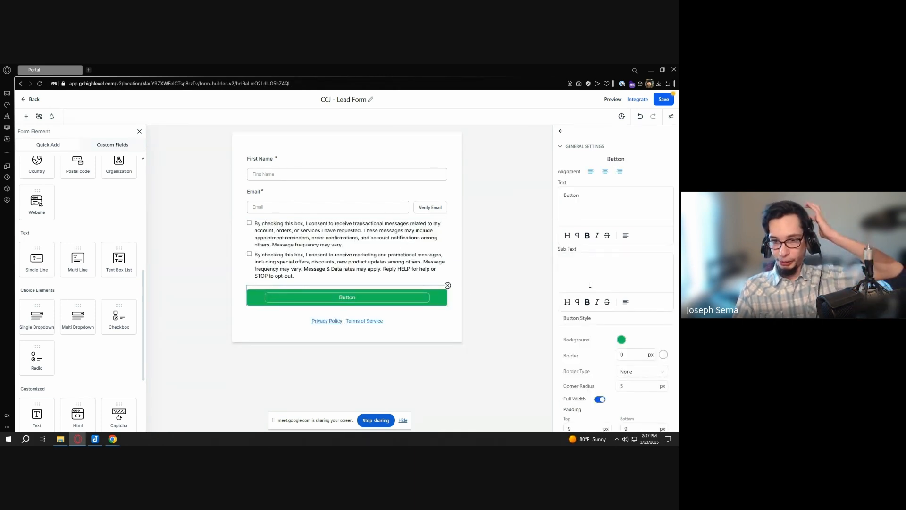
left_click(621, 340)
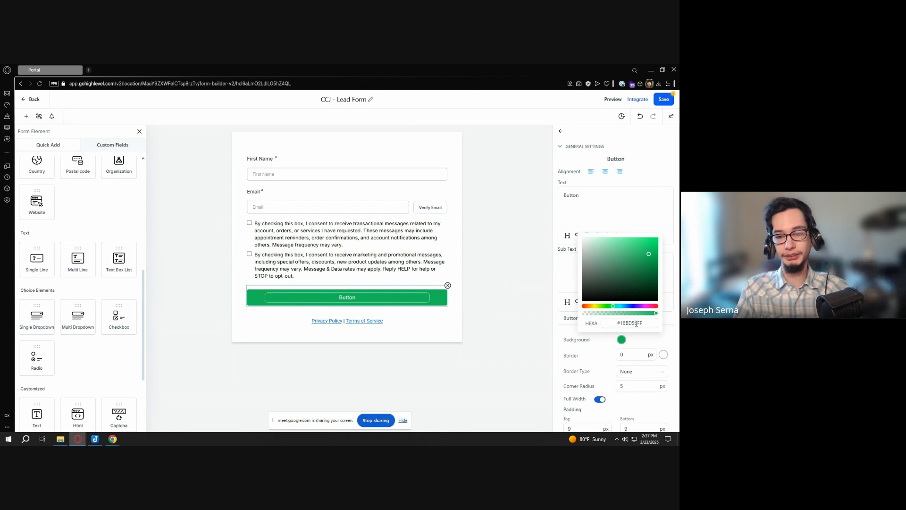
left_click(651, 337)
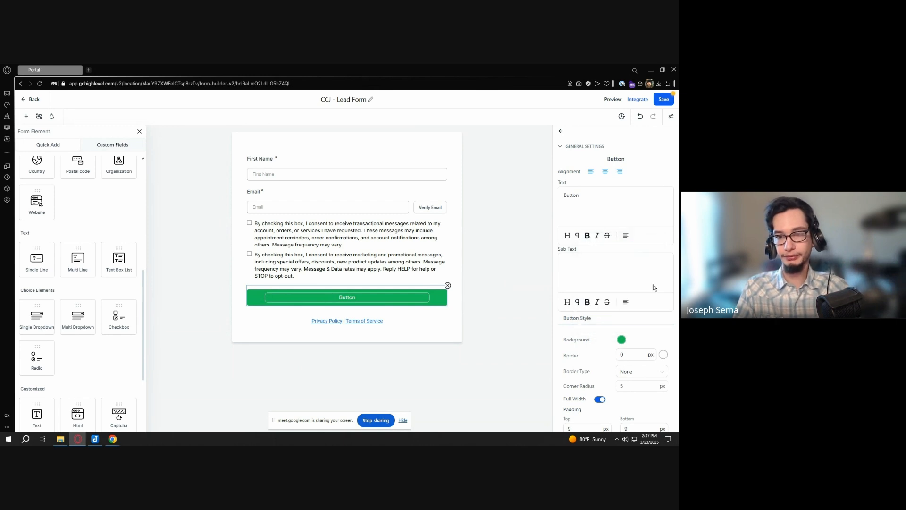
Save the CCJ - Lead Form and return to the forms list
left_click(663, 99)
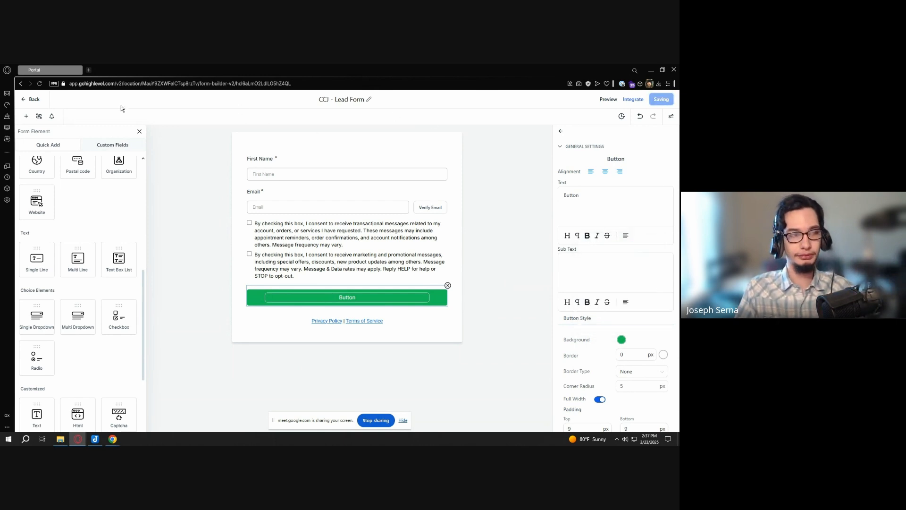
left_click(33, 100)
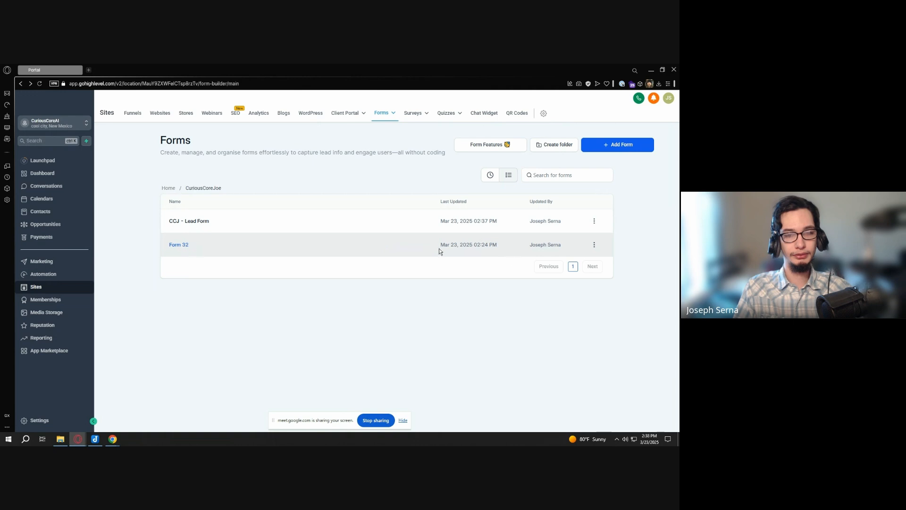
Delete Form 32 from the CuriousCoreJoe folder and confirm the deletion
left_click(594, 244)
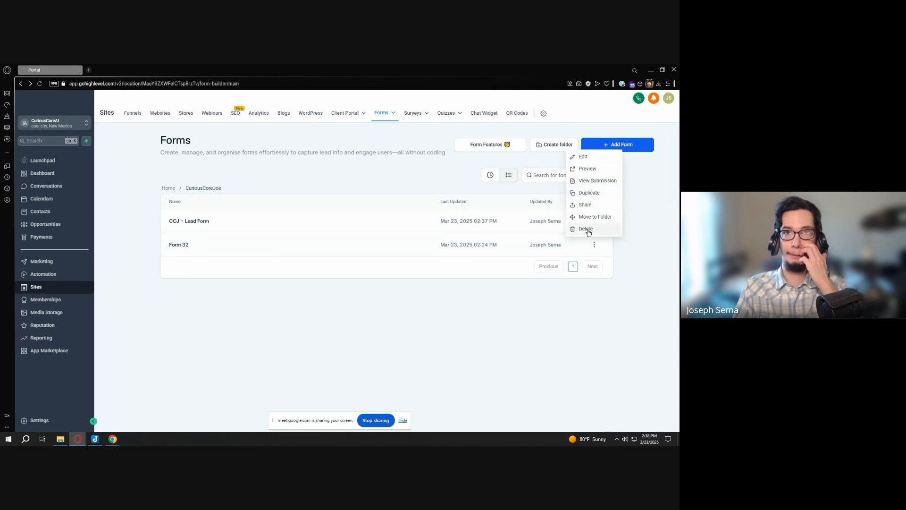
left_click(587, 229)
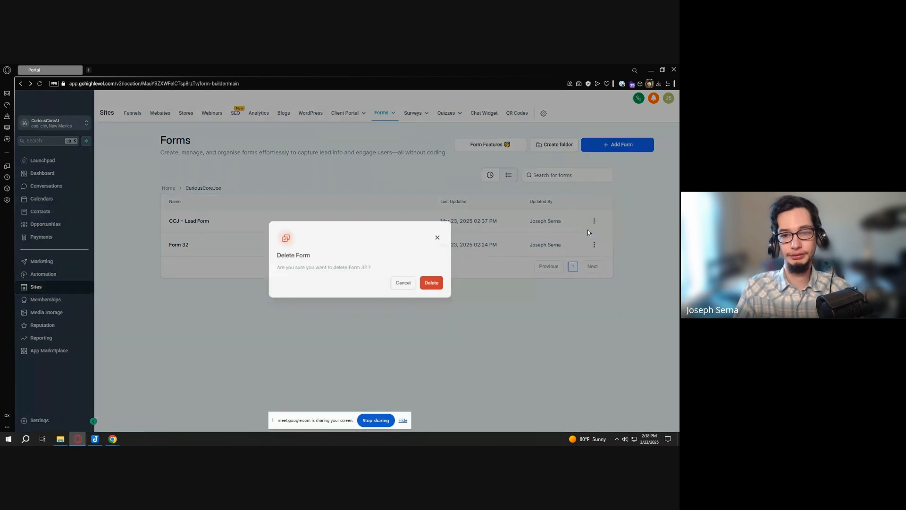
left_click(419, 286)
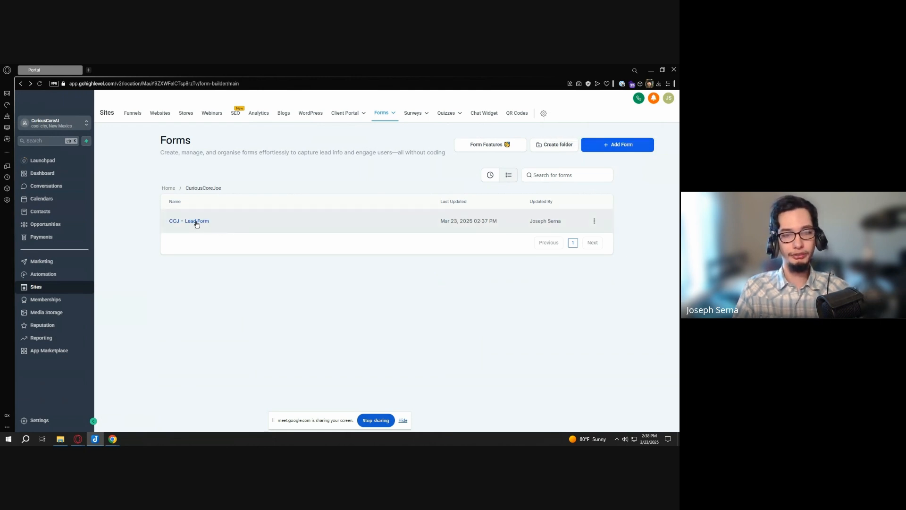
Open the CCJ - Lead Form to view the First Name field's settings, and return to the forms list discarding unsaved changes
left_click(196, 222)
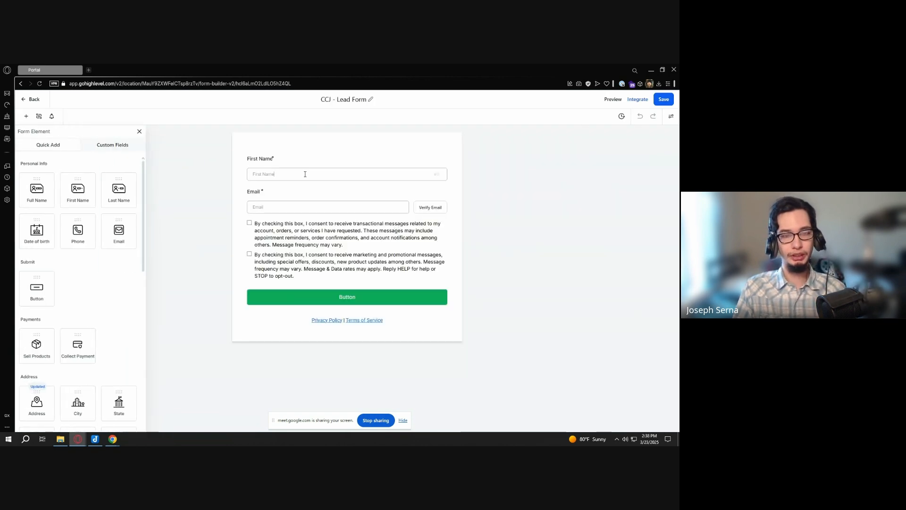
left_click(303, 174)
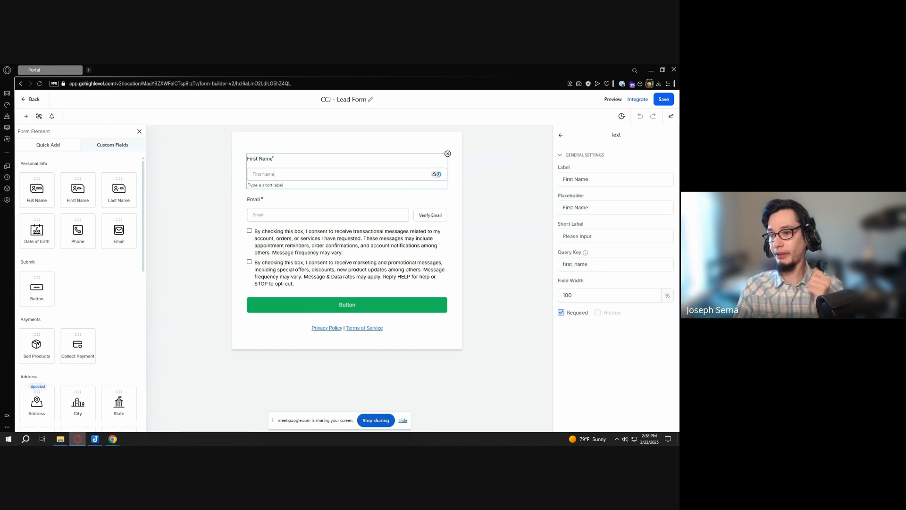
key("alt+Tab")
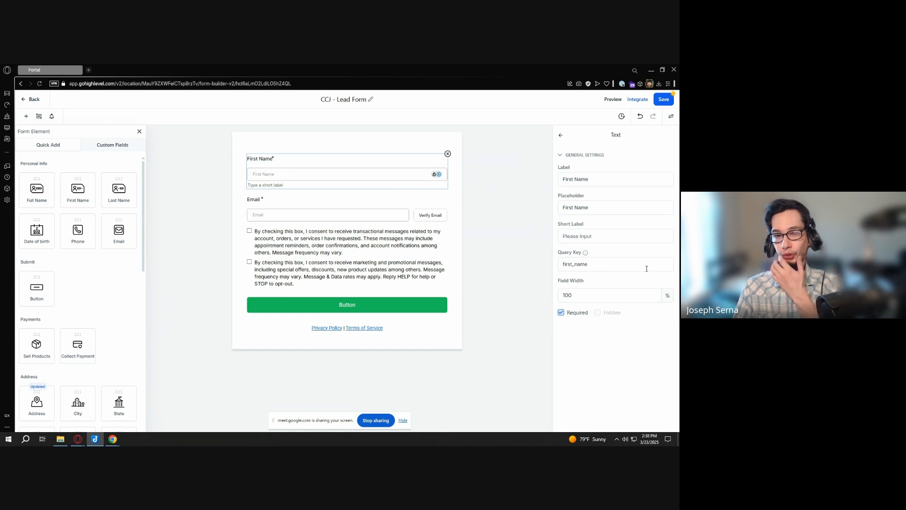
key("alt+Tab")
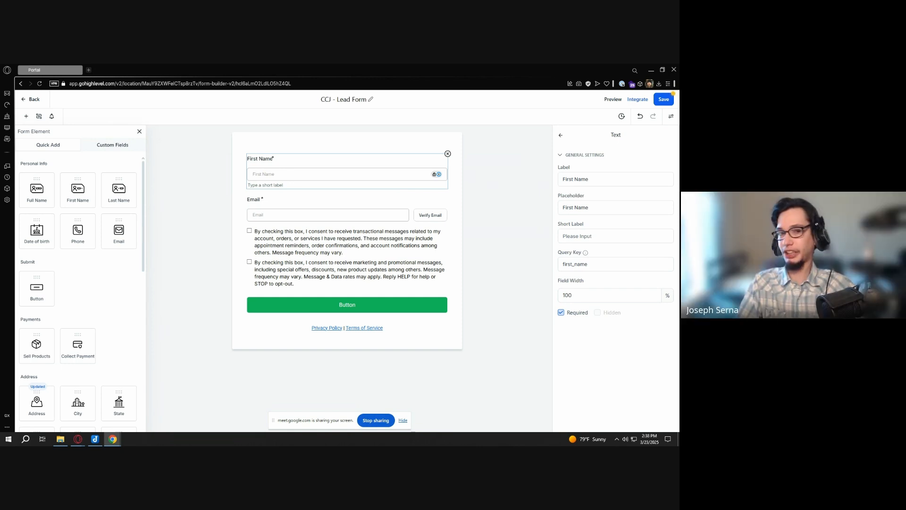
left_click(42, 98)
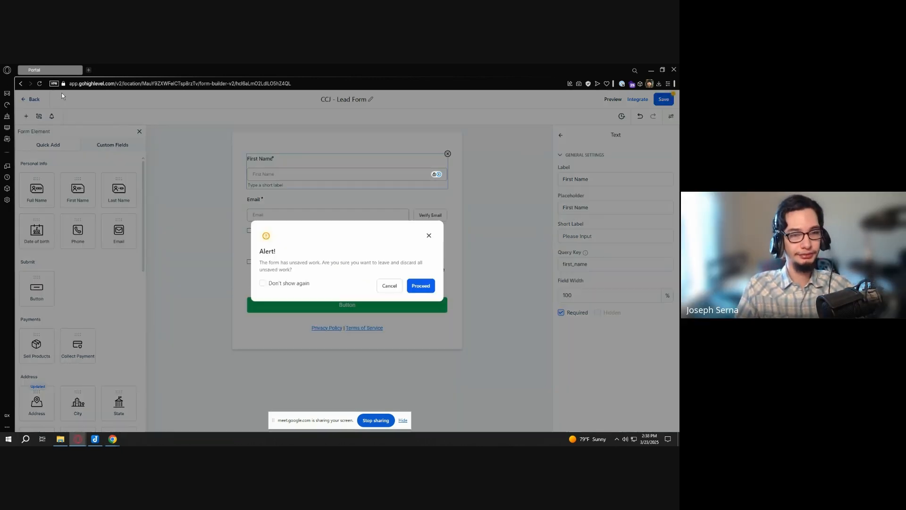
left_click(421, 286)
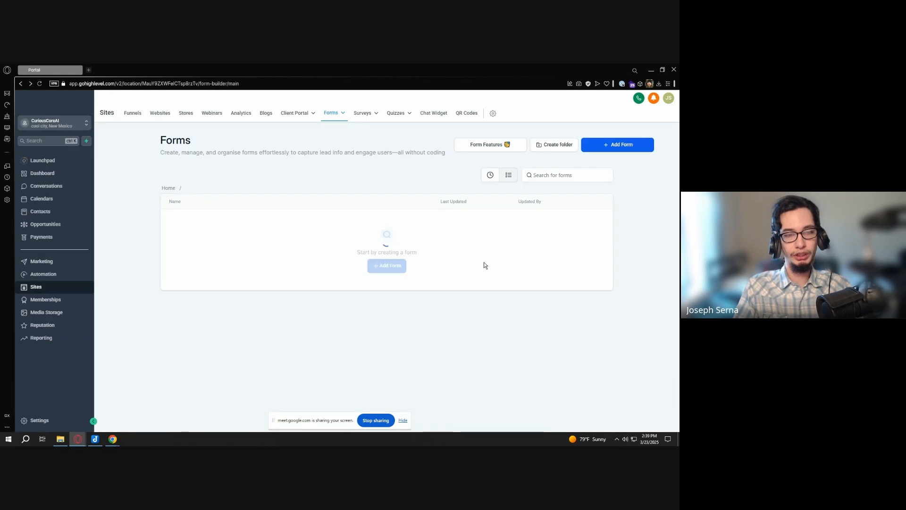
left_click_drag(212, 222, 176, 224)
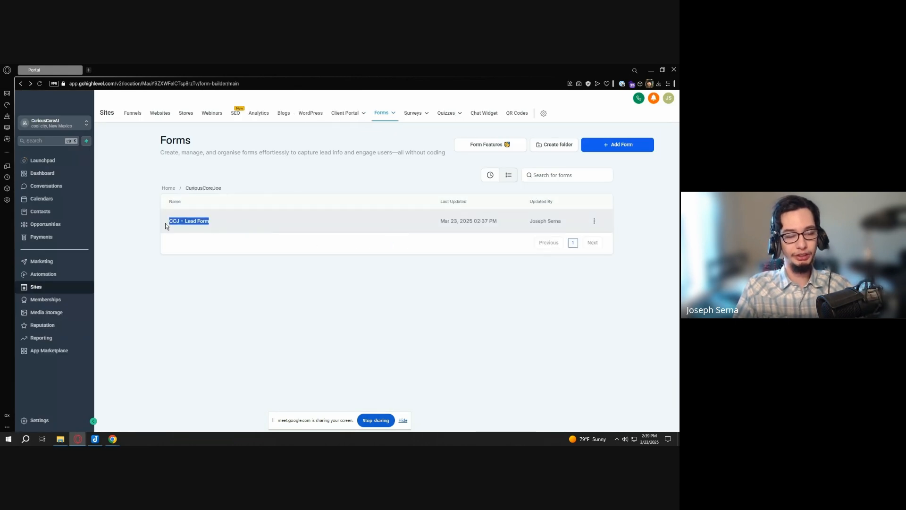
left_click(347, 306)
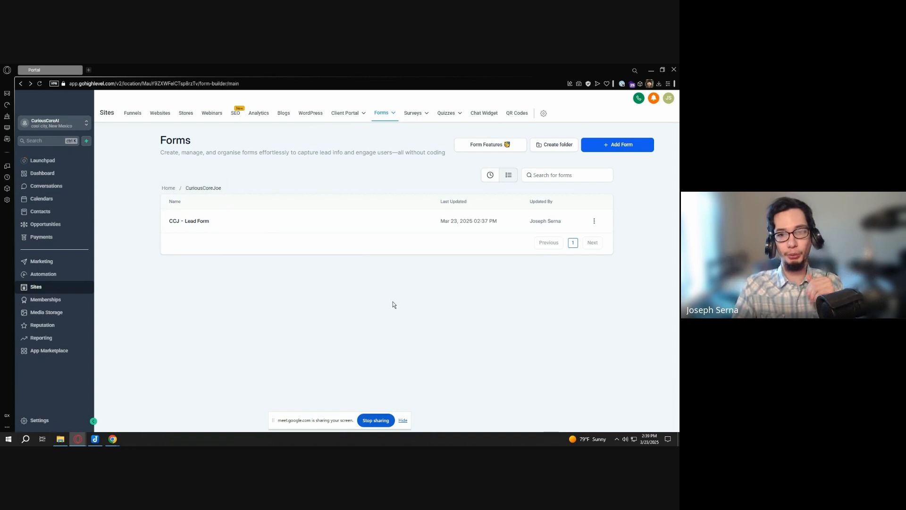
Start a new form from templates, browse the template library, and close it without choosing a template
left_click(608, 148)
left_click(446, 218)
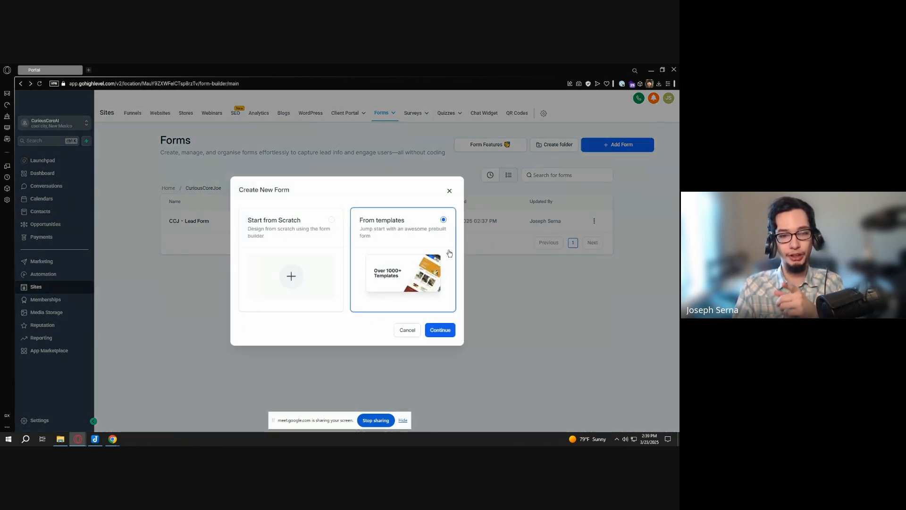
left_click(445, 326)
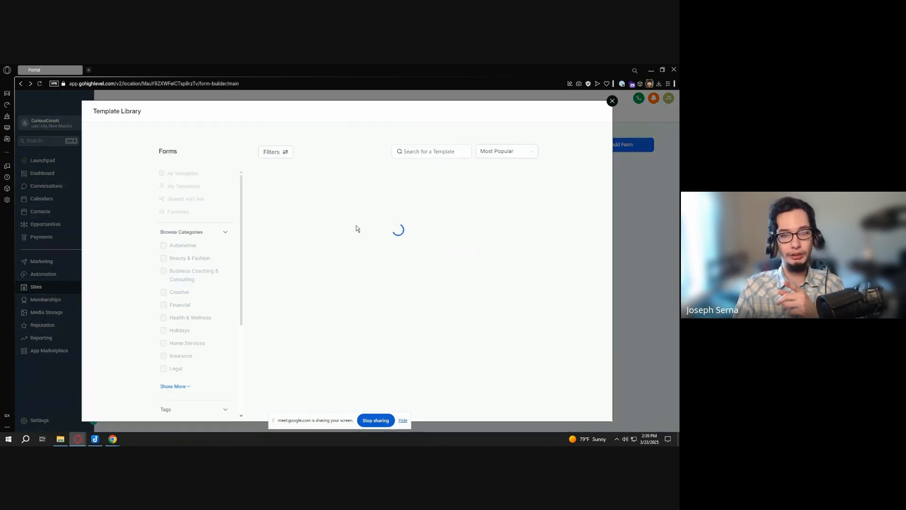
scroll(404, 239, "down", 10)
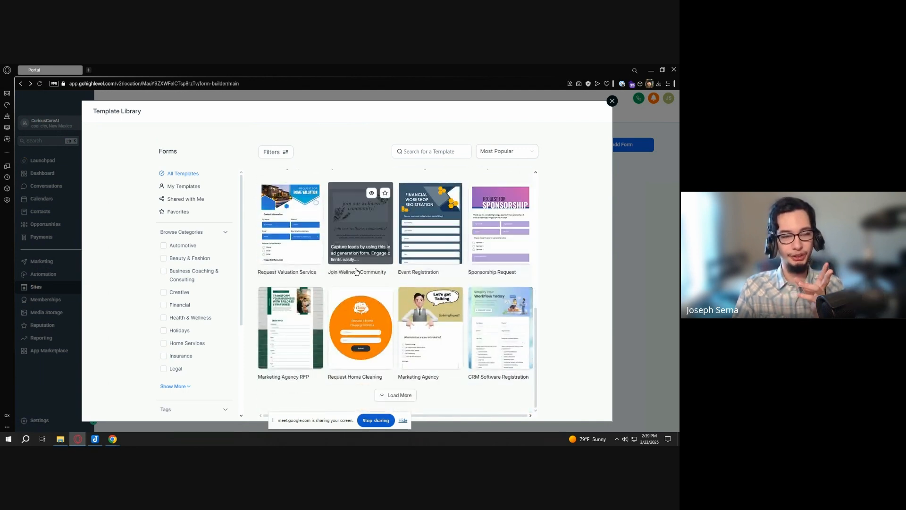
scroll(364, 289, "up", 5)
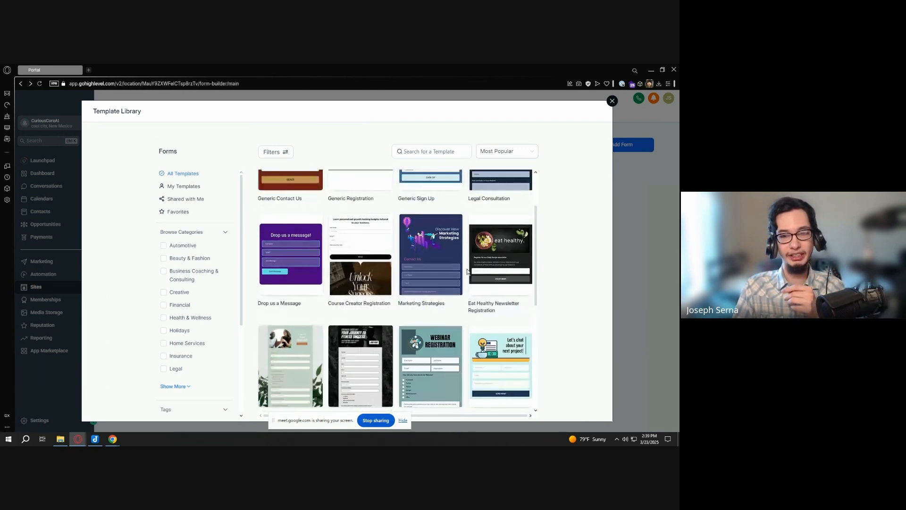
left_click(612, 101)
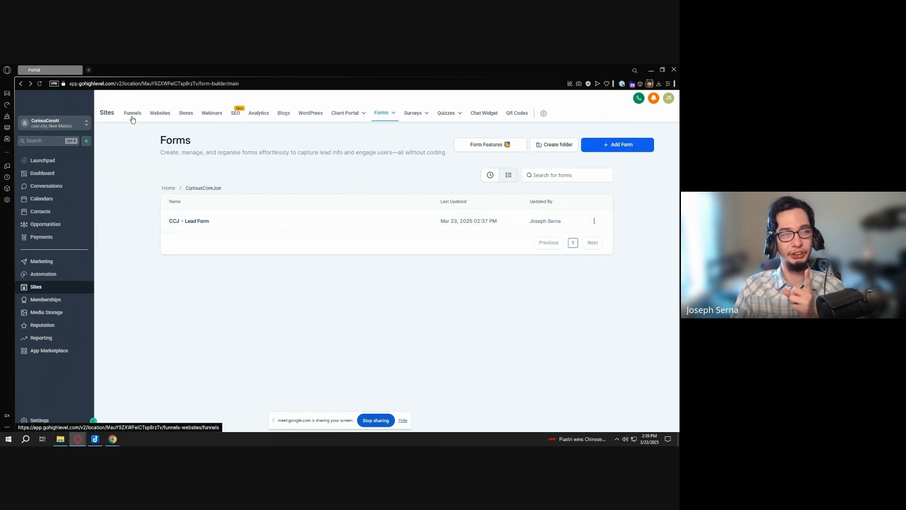
key("ctrl")
key("ctrl")
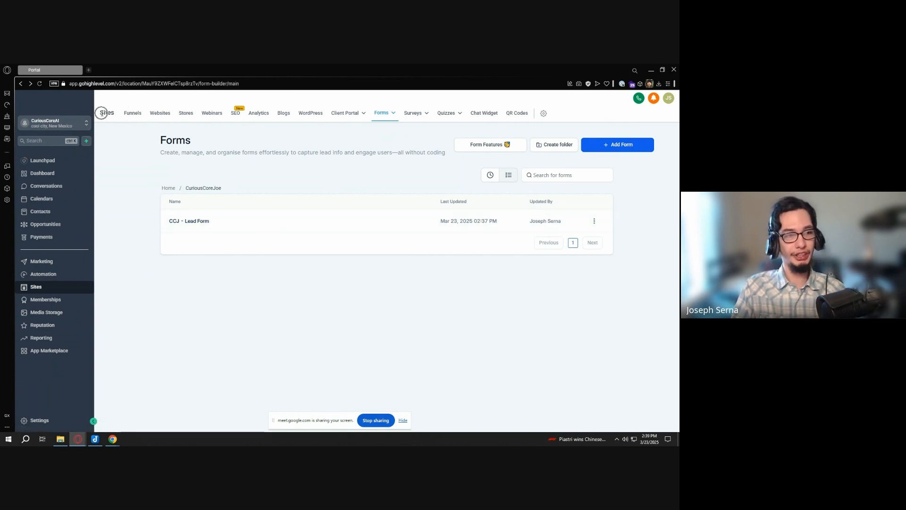
key("ctrl")
key("ctrl")
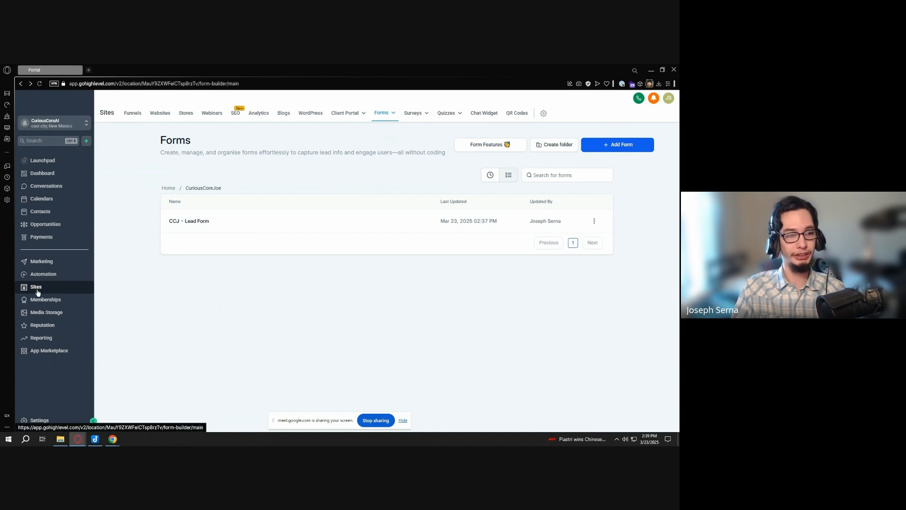
key("ctrl")
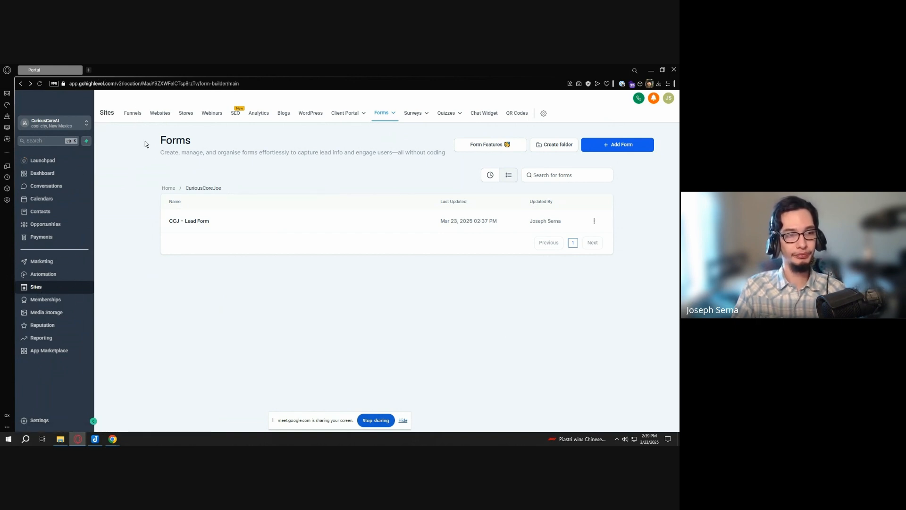
key("ctrl")
key("ctrl")
key("ctrl")
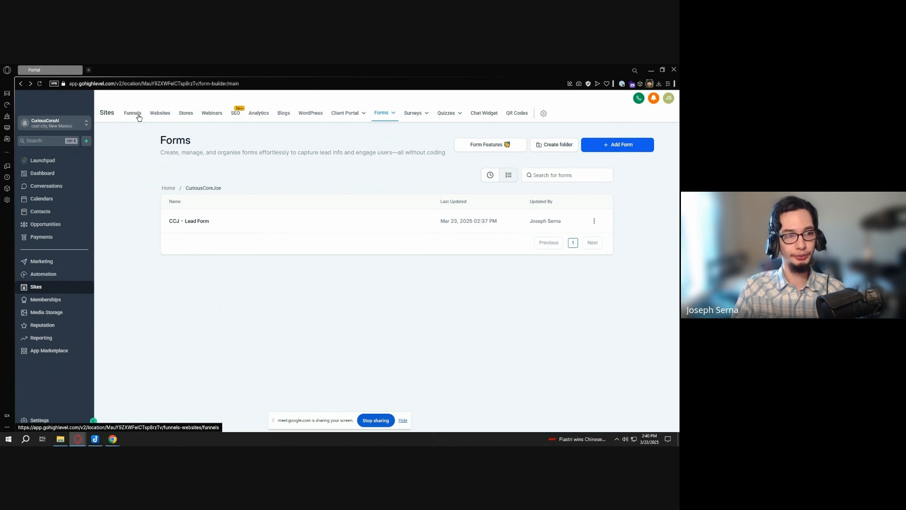
Go to the funnels list and open the CuriousCoreJoe- Demo folder
left_click(138, 117)
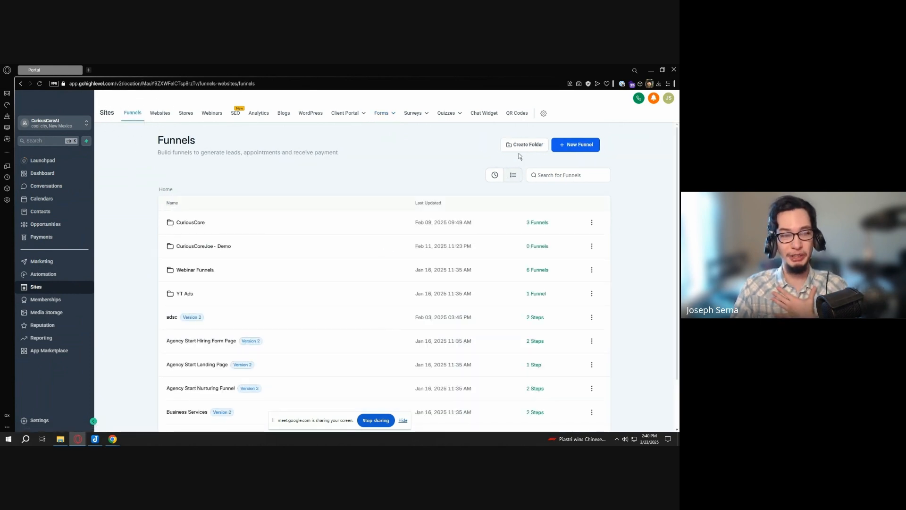
left_click(234, 248)
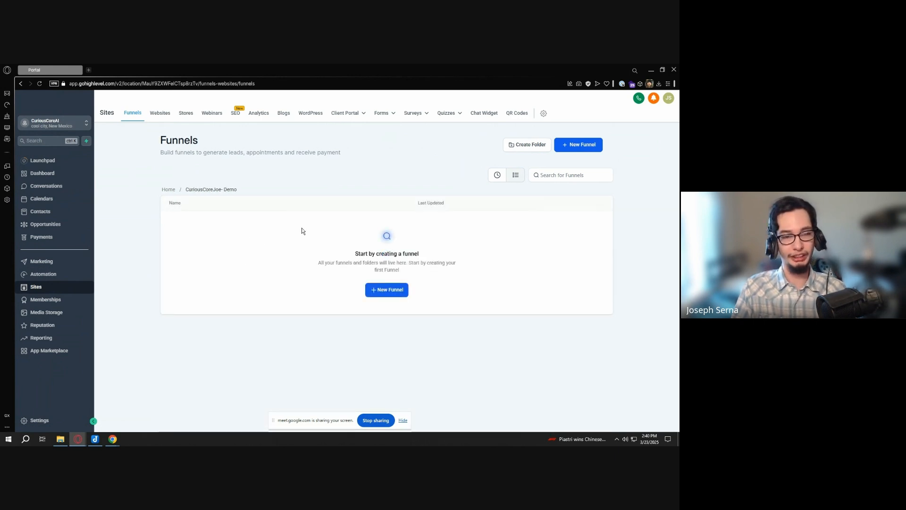
left_click_drag(236, 189, 187, 191)
left_click(240, 189)
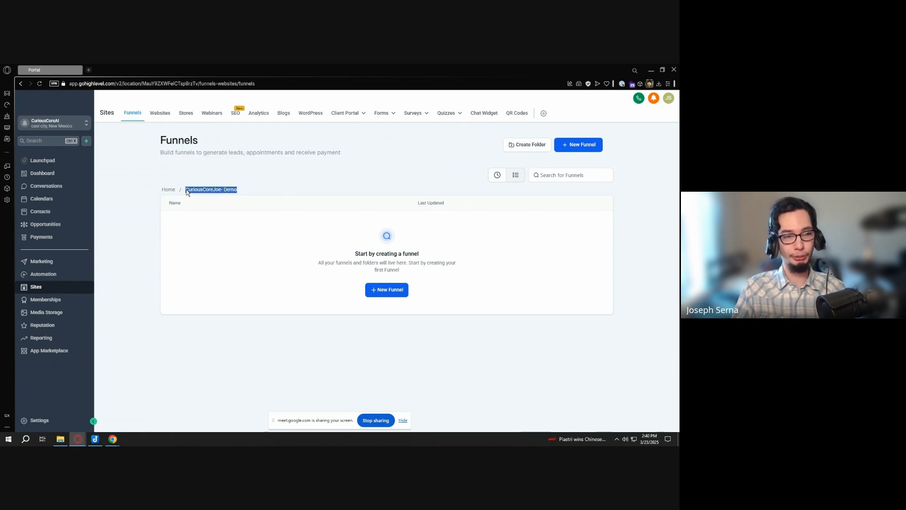
left_click(309, 198)
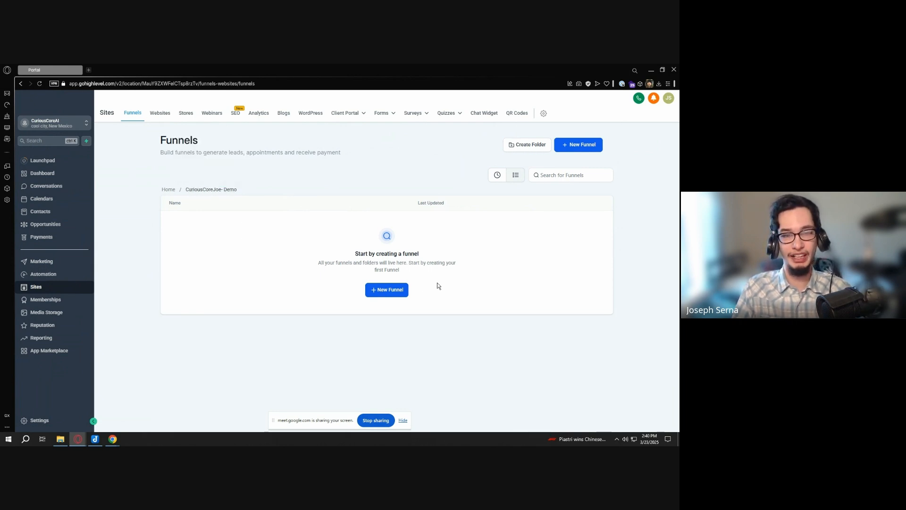
Start a new funnel using the From templates option and continue to the template library
left_click(400, 291)
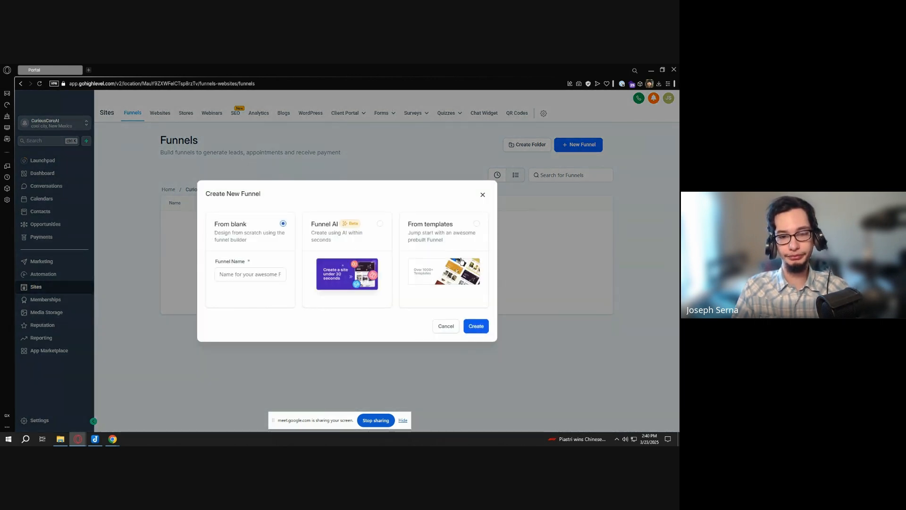
left_click(478, 234)
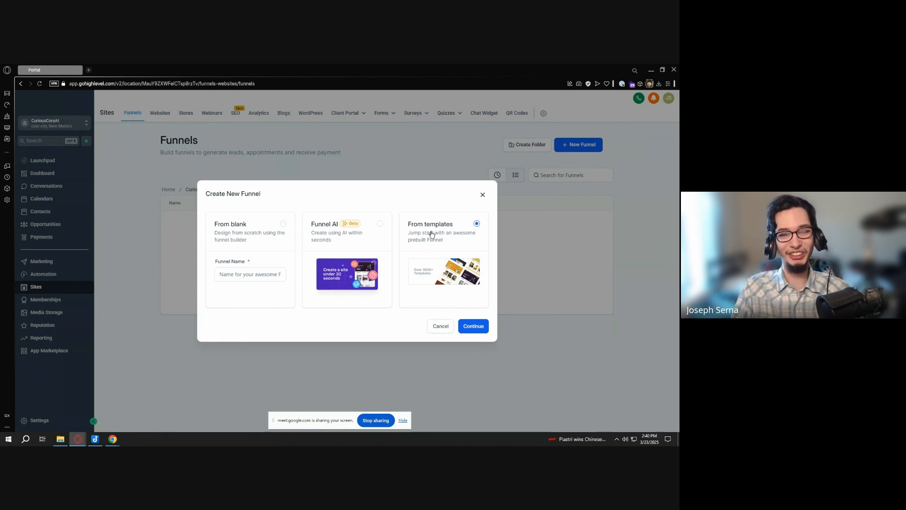
left_click(238, 242)
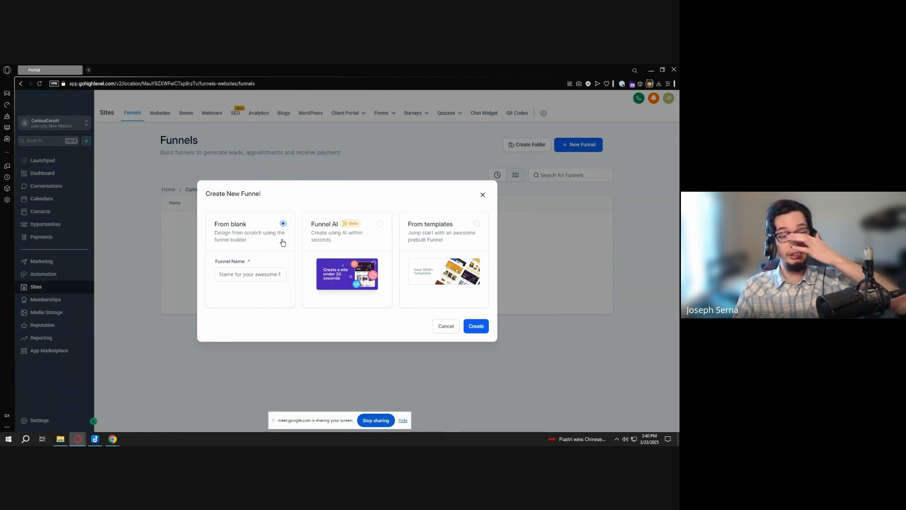
left_click(452, 225)
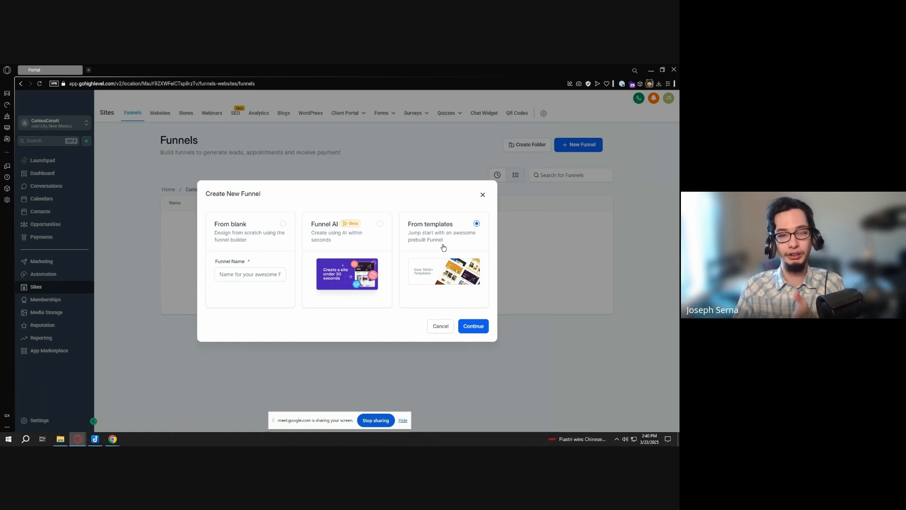
left_click(482, 328)
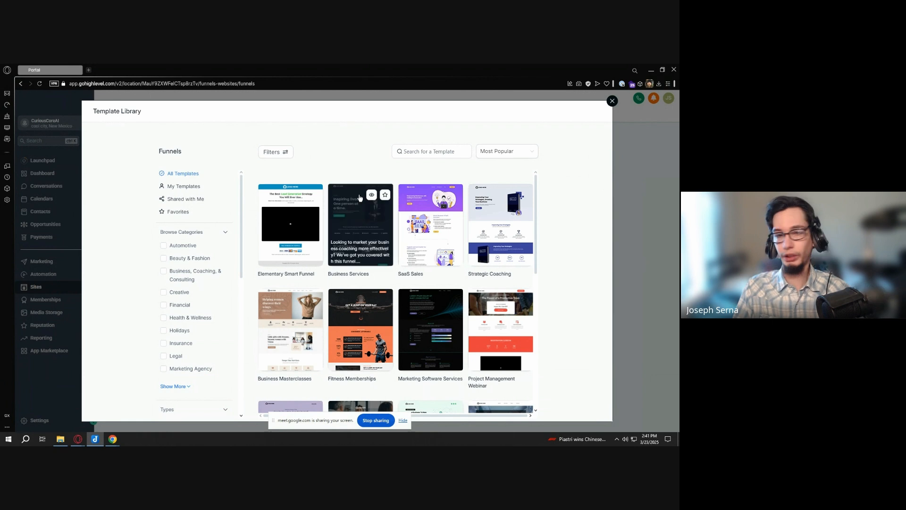
Open the Elementary Smart Funnel template's details, highlight its name, and return to the template library
mouse_move(289, 225)
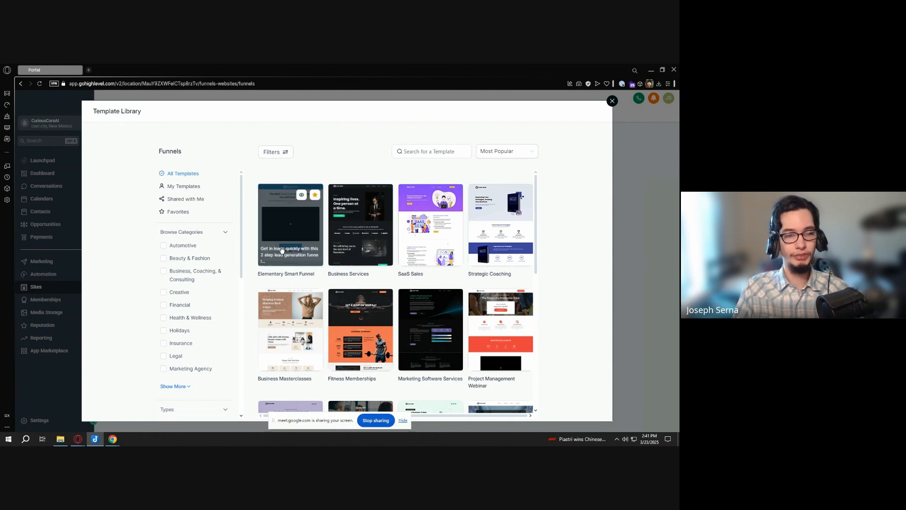
triple_click(259, 274)
left_click(278, 276)
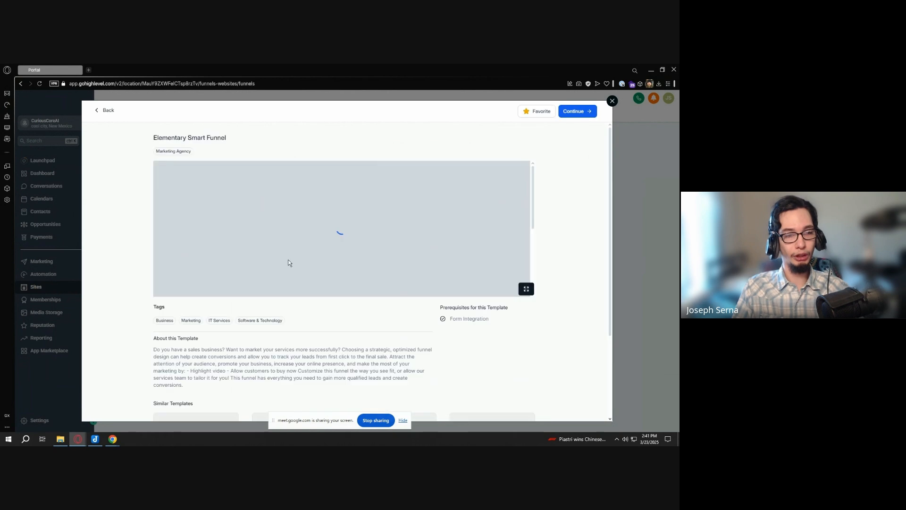
triple_click(156, 142)
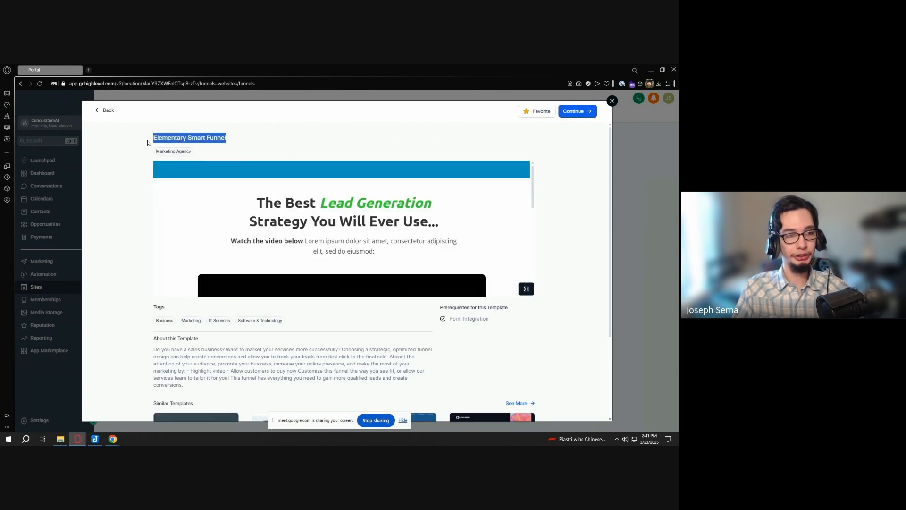
left_click(105, 111)
Search the funnel templates for "Elemetary" and for "Start", and clear the search
left_click(452, 152)
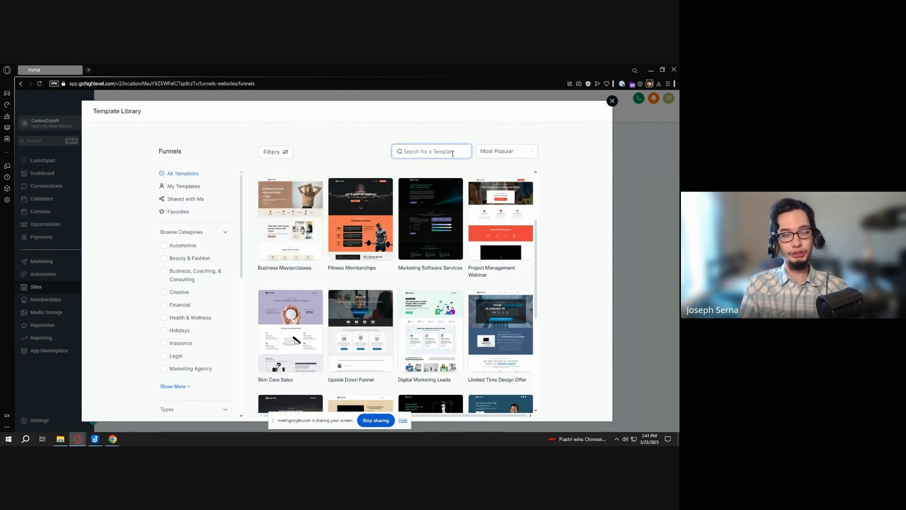
type("Elemetary")
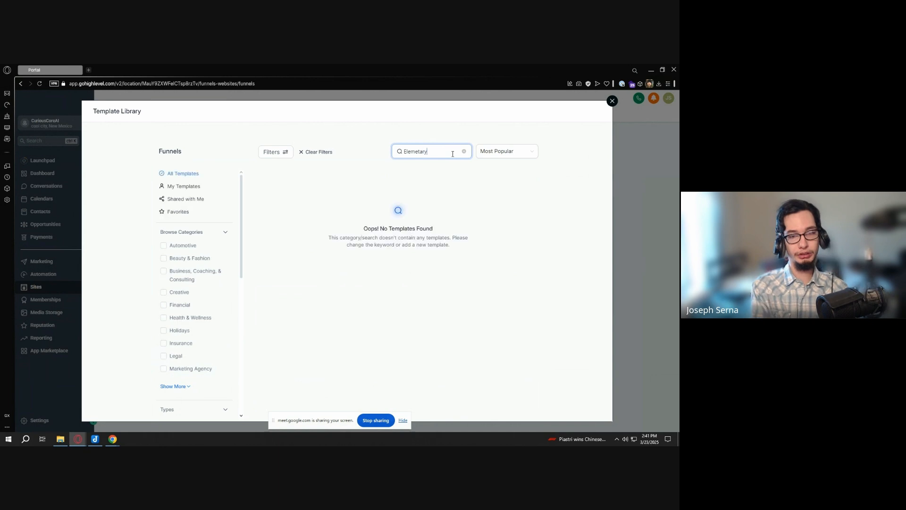
key("ctrl+a")
key("BackSpace")
type("Start")
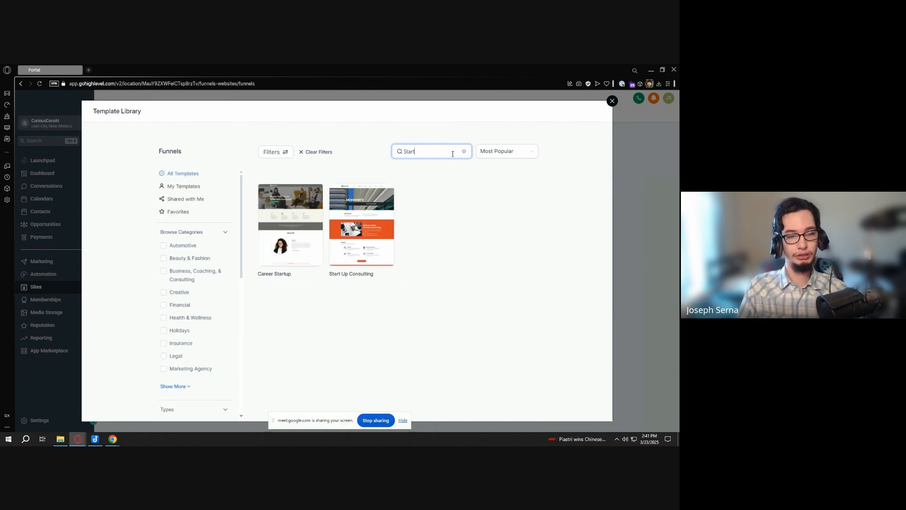
key("ctrl+a")
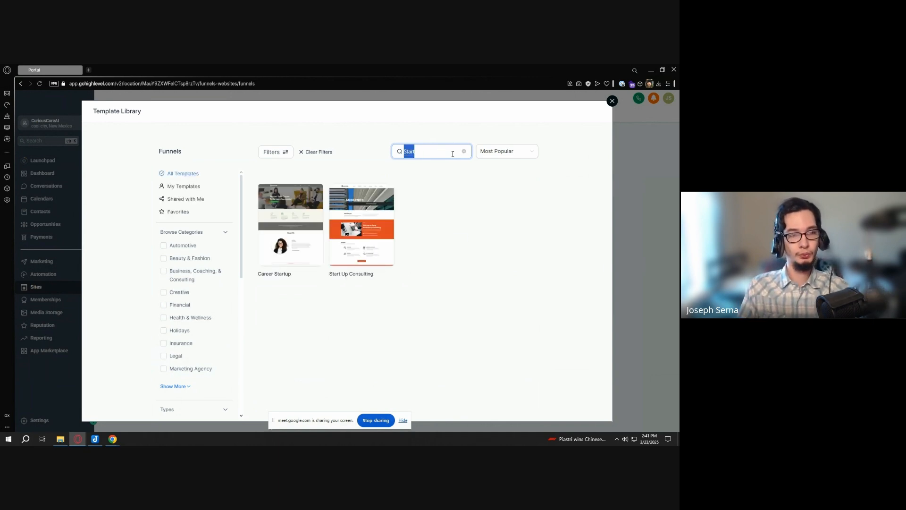
key("BackSpace")
Open the Elementary Smart Funnel template, review its preview and details, and continue with it for the new funnel
mouse_move(303, 272)
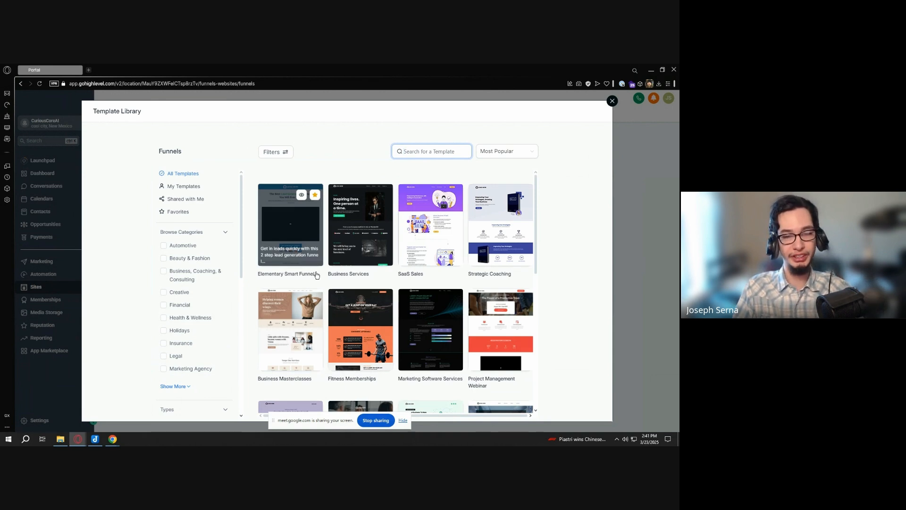
left_click(301, 246)
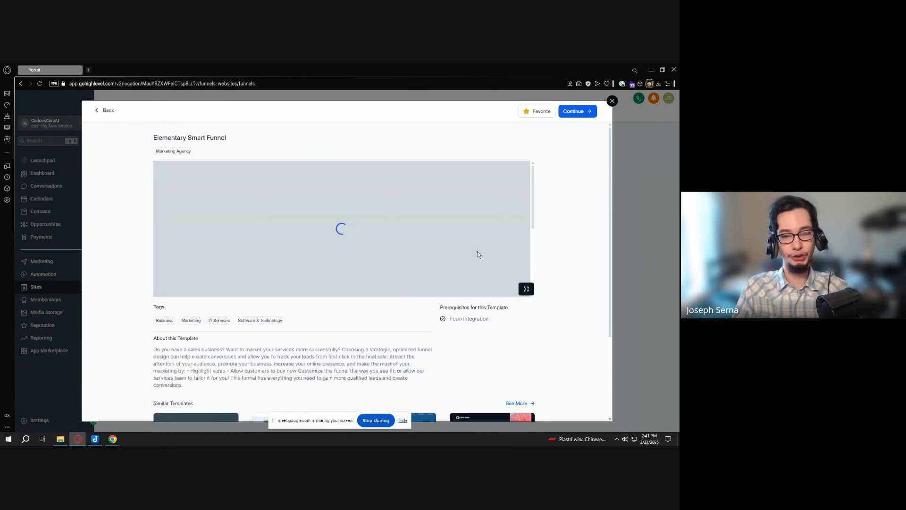
left_click_drag(534, 199, 537, 167)
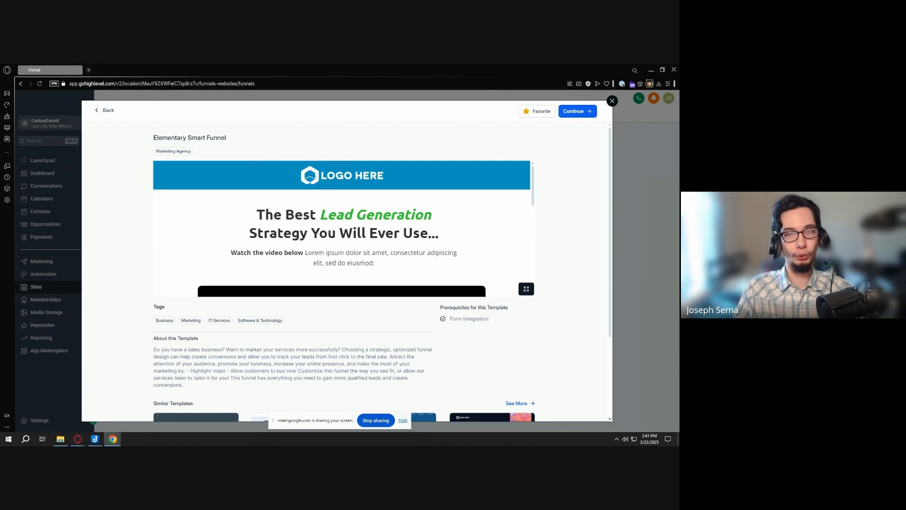
scroll(532, 279, "down", 1)
scroll(500, 196, "up", 1)
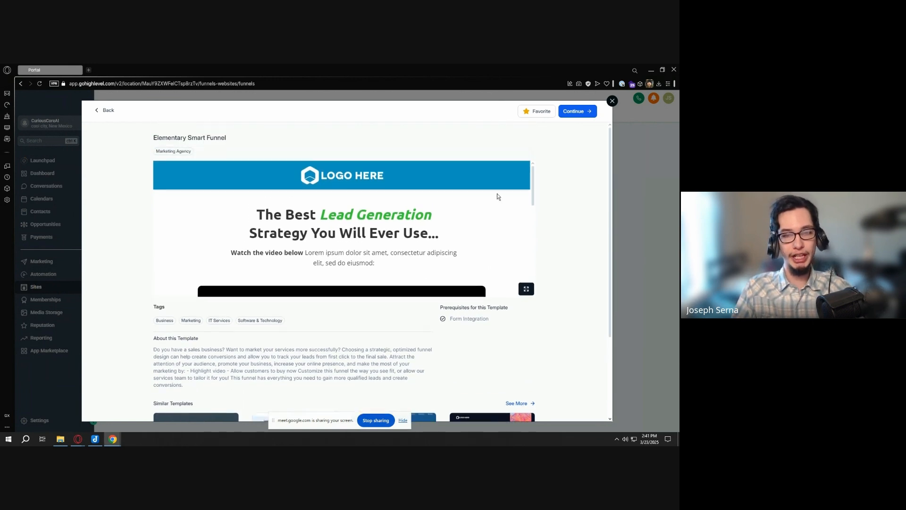
mouse_move(532, 181)
left_mouse_down()
mouse_move(531, 195)
mouse_move(538, 171)
left_mouse_up()
left_click_drag(490, 317, 463, 305)
left_click(542, 326)
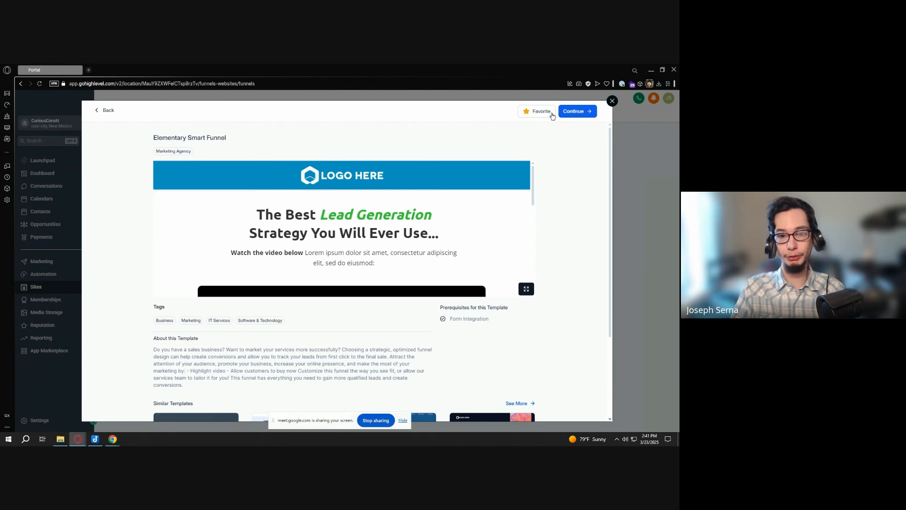
scroll(565, 186, "down", 3)
scroll(565, 186, "up", 3)
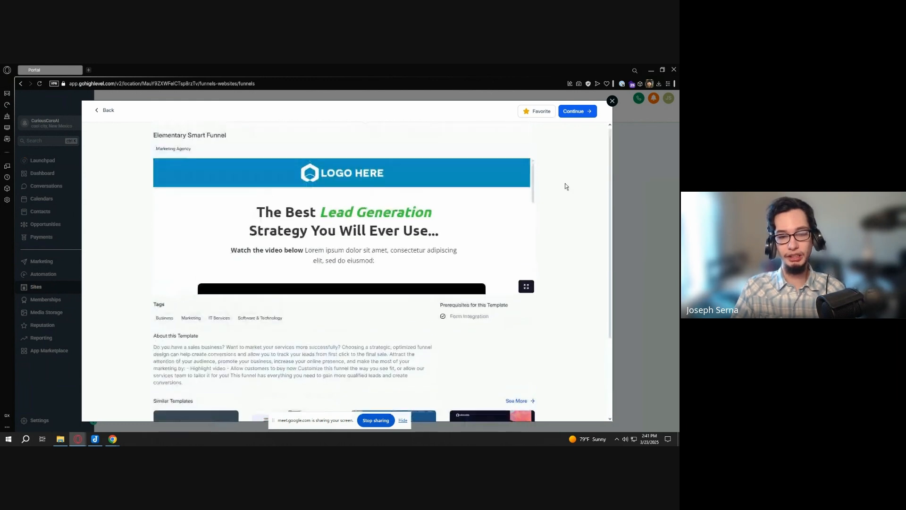
left_click(574, 112)
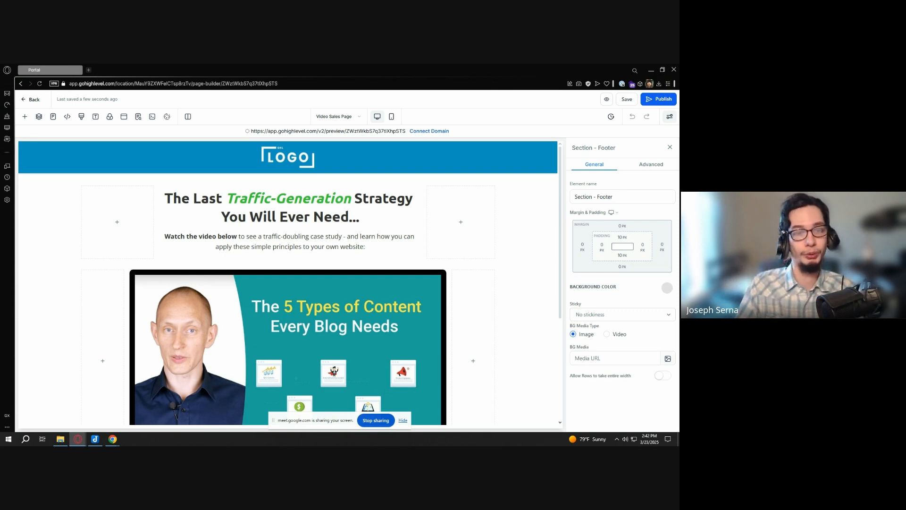
Examine the Video Sales Page layout in the page builder, from the logo header down to the call-to-action area
scroll(538, 242, "down", 4)
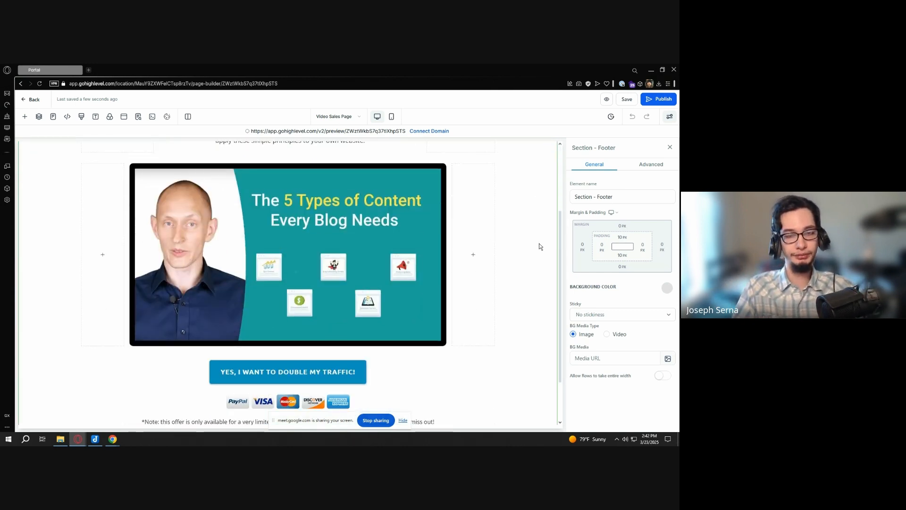
scroll(538, 250, "up", 3)
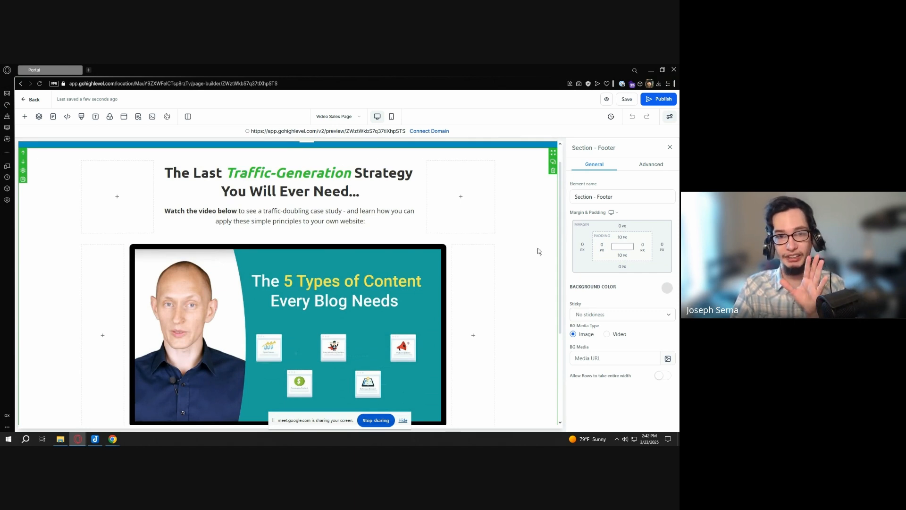
scroll(504, 237, "up", 1)
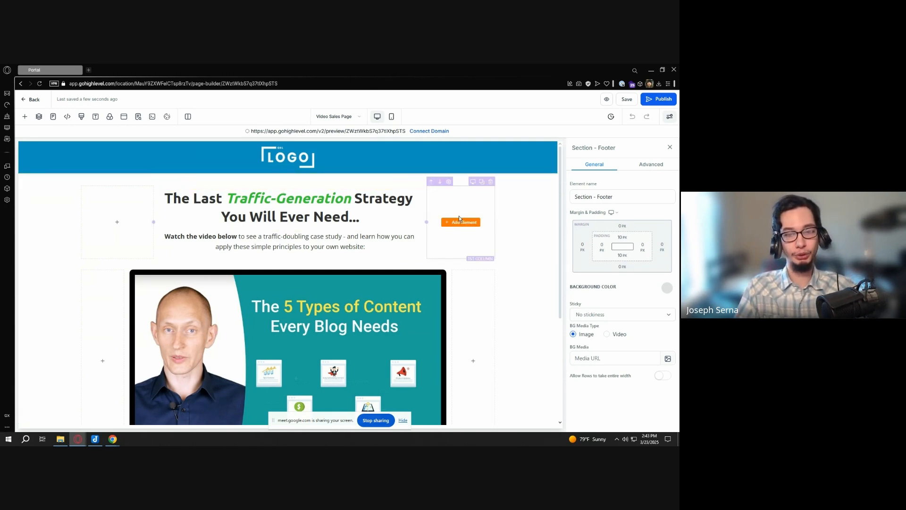
scroll(406, 331, "down", 2)
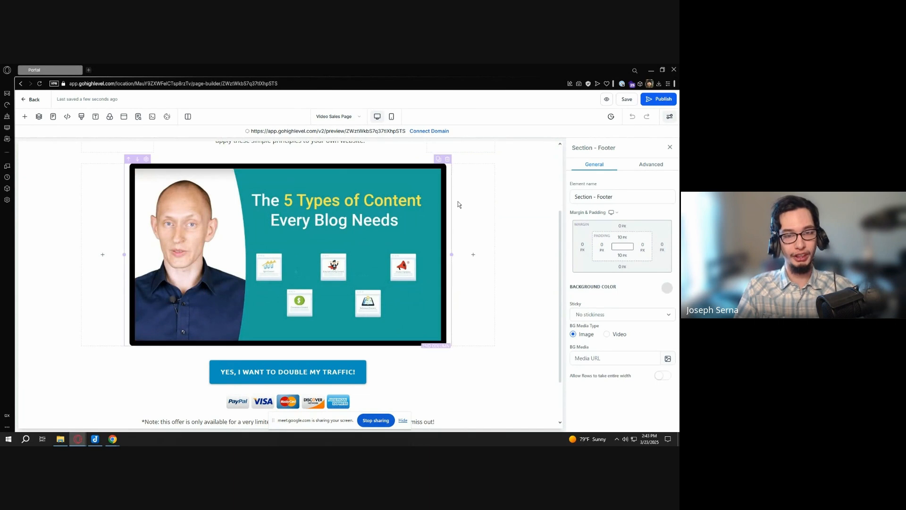
scroll(458, 202, "up", 2)
scroll(472, 269, "down", 1)
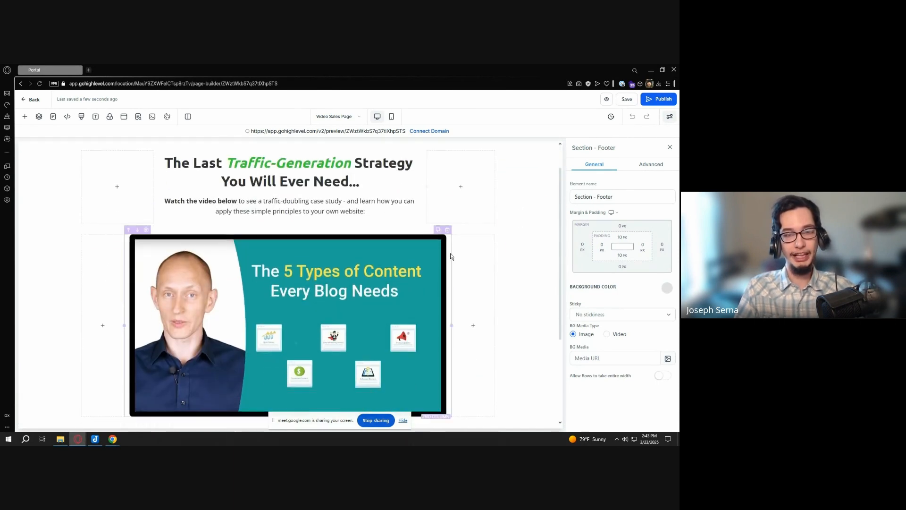
scroll(425, 283, "down", 3)
scroll(399, 309, "up", 4)
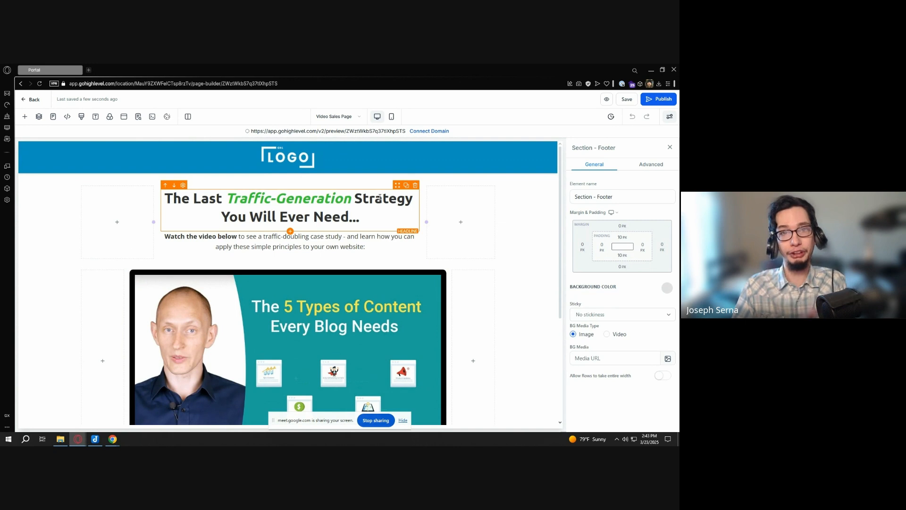
Switch to the funnel's 1-Step Lead Generation page and select its form element to show the form settings
left_click(345, 118)
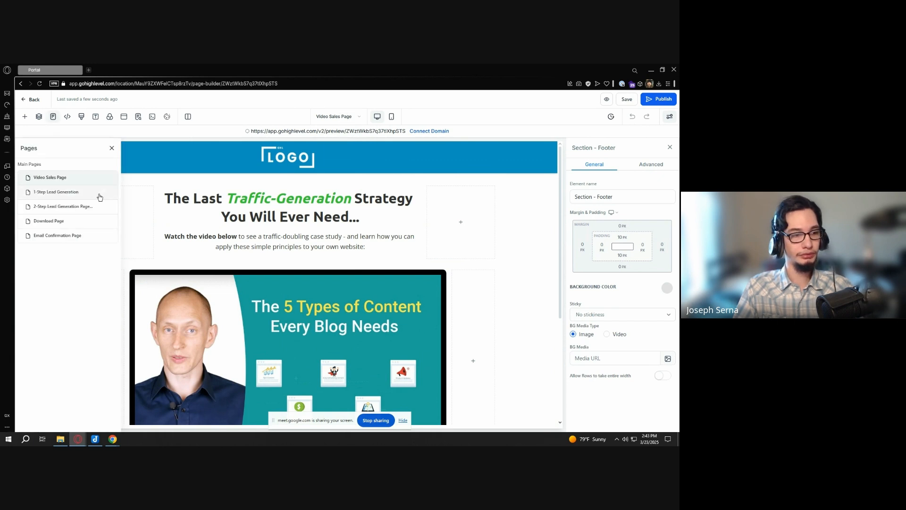
left_click(99, 195)
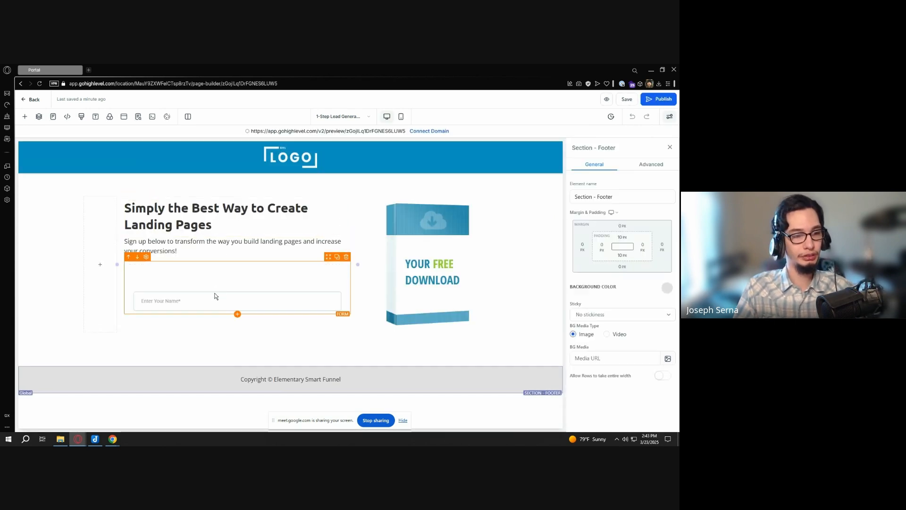
scroll(231, 286, "down", 1)
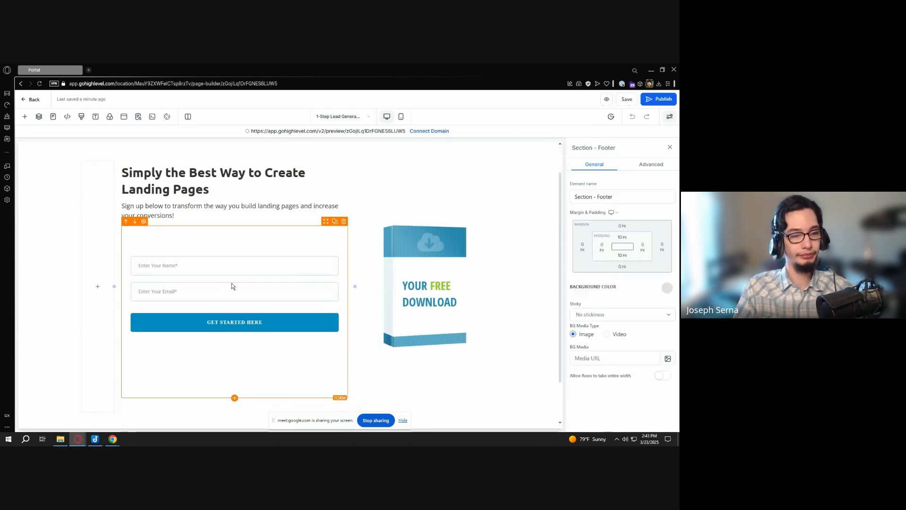
left_click(296, 360)
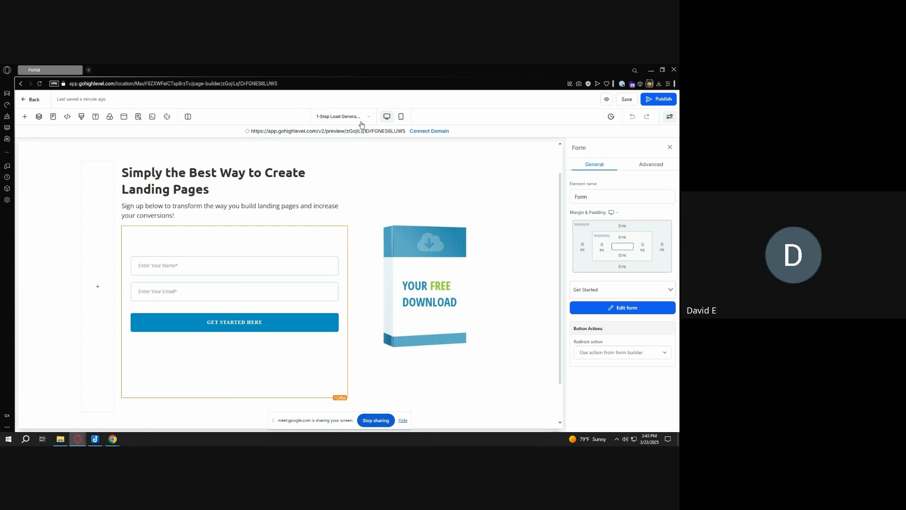
Switch to the funnel's Video Sales Page and point out the page selector and the list of main pages
left_click(52, 117)
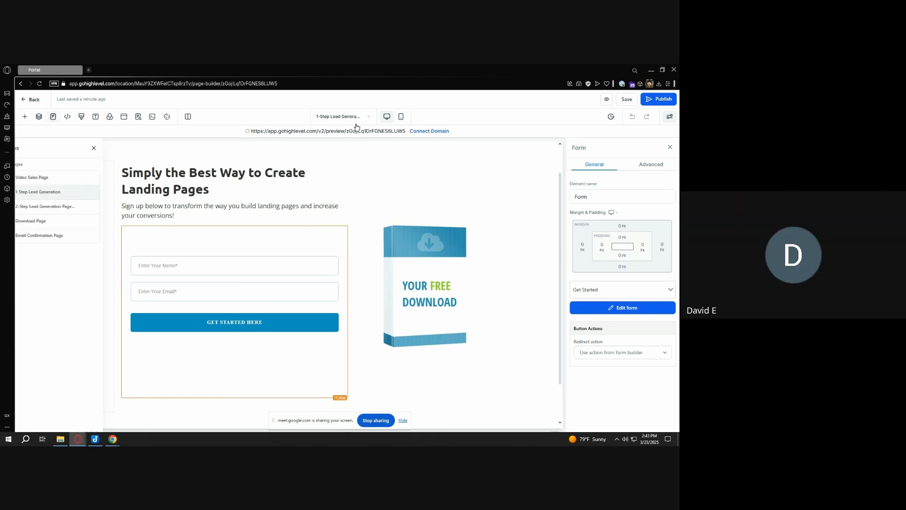
left_click(69, 179)
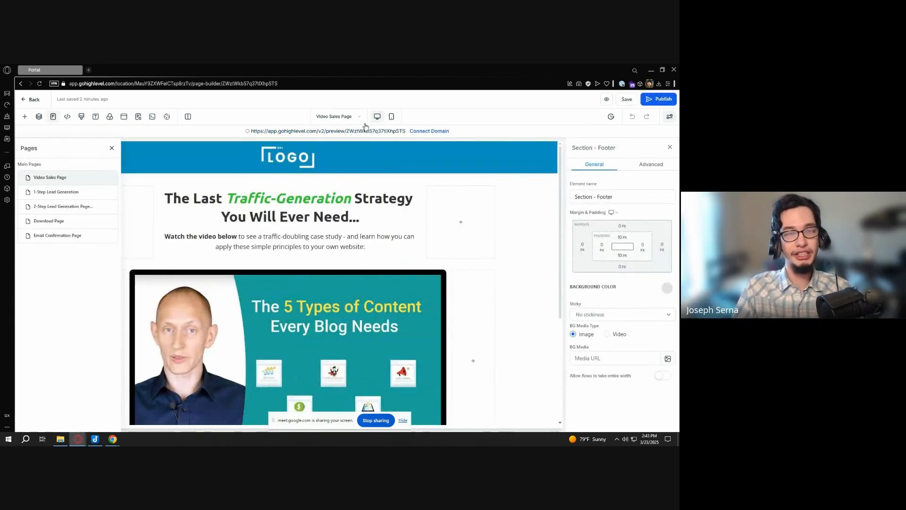
key("ctrl")
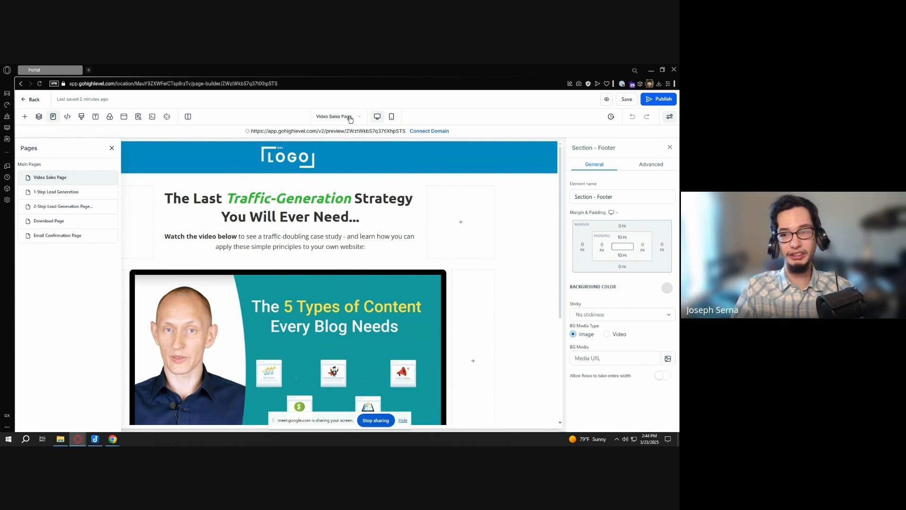
key("ctrl")
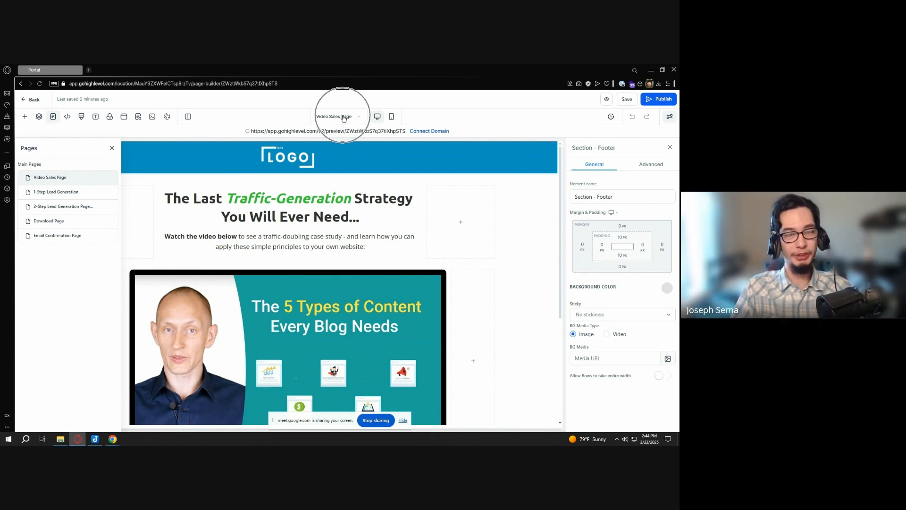
key("ctrl")
key("ctrl")
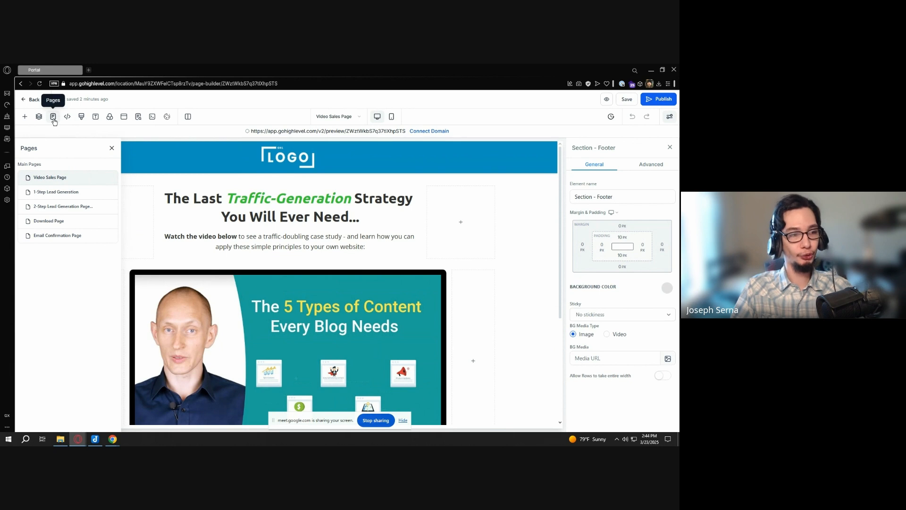
key("ctrl")
Return to the 1-Step Lead Generation page and set its form element to use CCJ - Lead Form
left_click(61, 193)
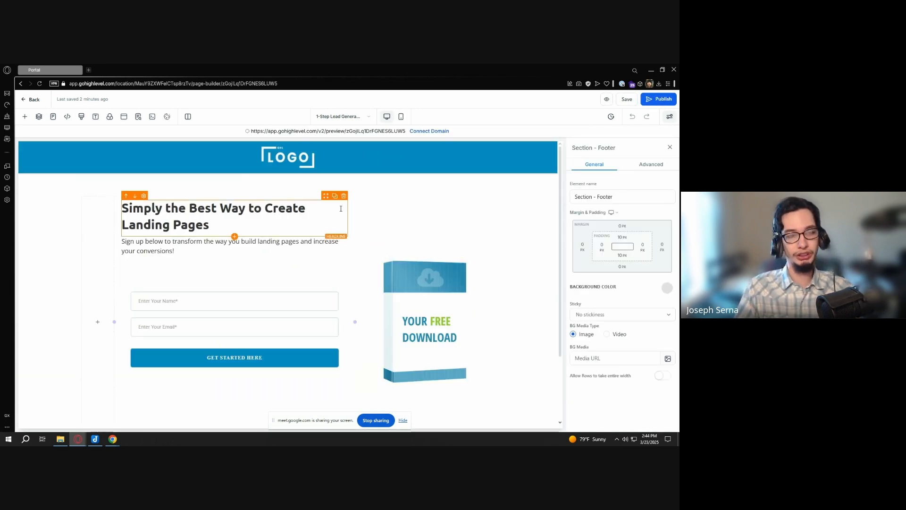
scroll(327, 214, "down", 2)
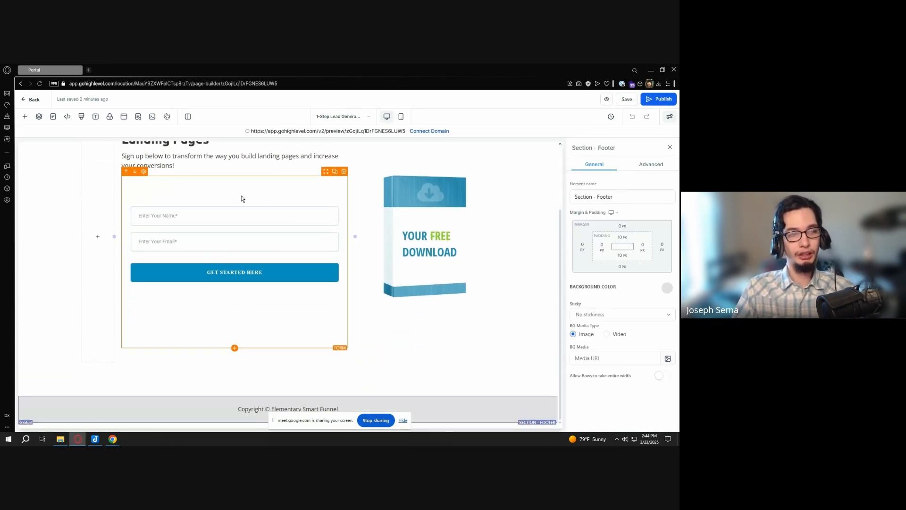
scroll(242, 195, "up", 1)
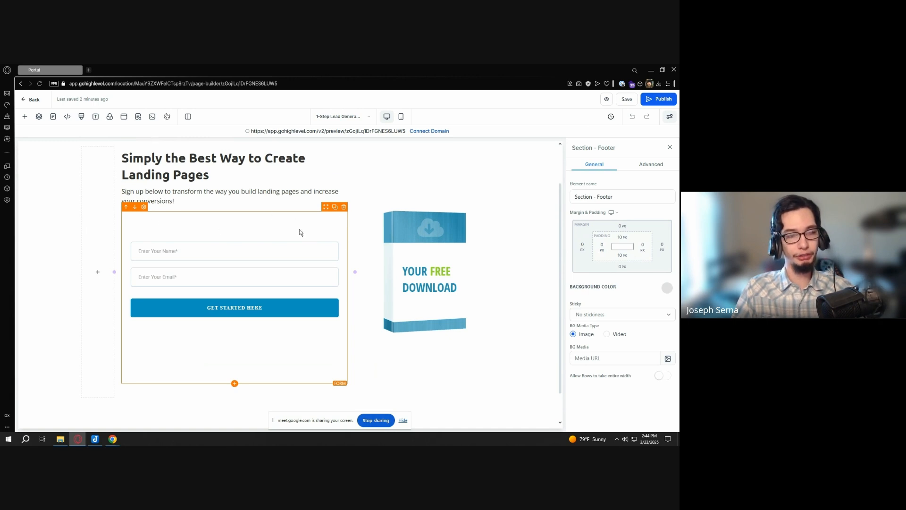
left_click(325, 357)
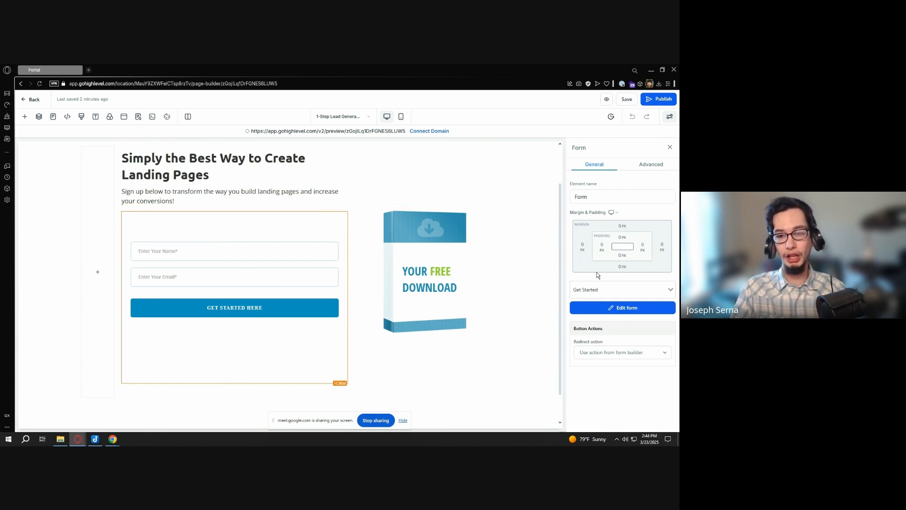
left_click(641, 293)
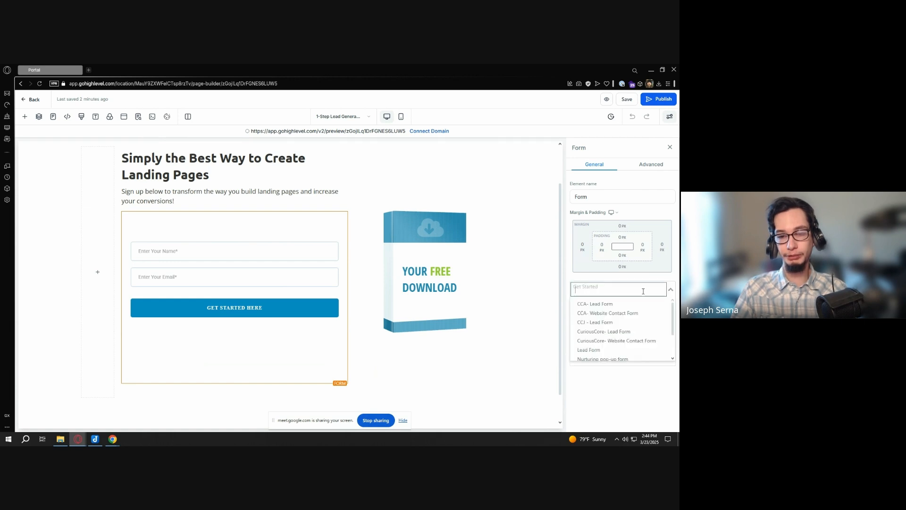
left_click(617, 322)
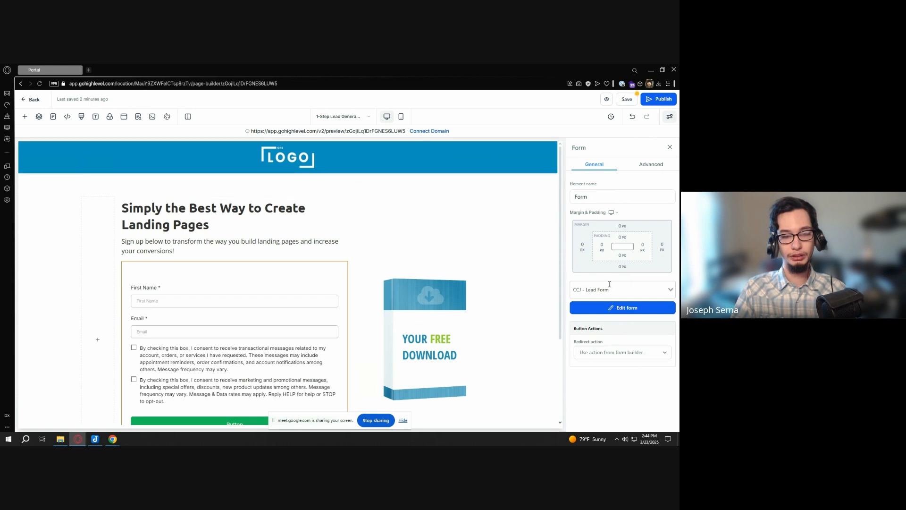
Check the embedded lead form's layout, save the 1-Step Lead Generation page and dismiss the SEO Meta Data settings
scroll(310, 293, "down", 2)
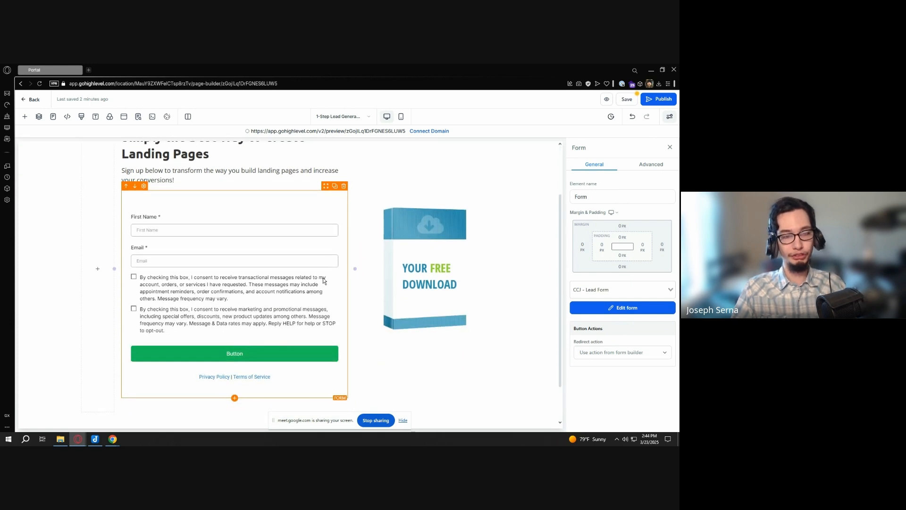
scroll(323, 277, "up", 1)
scroll(324, 276, "up", 1)
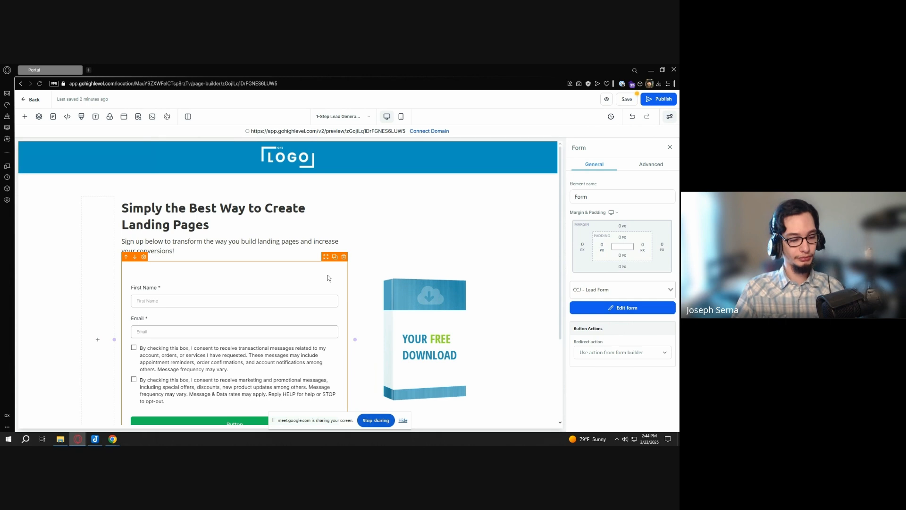
scroll(330, 277, "down", 3)
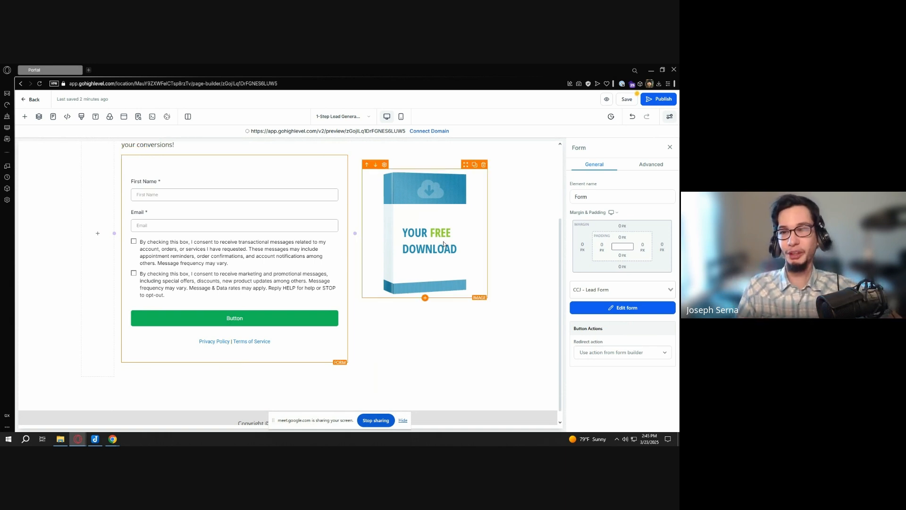
scroll(457, 239, "up", 3)
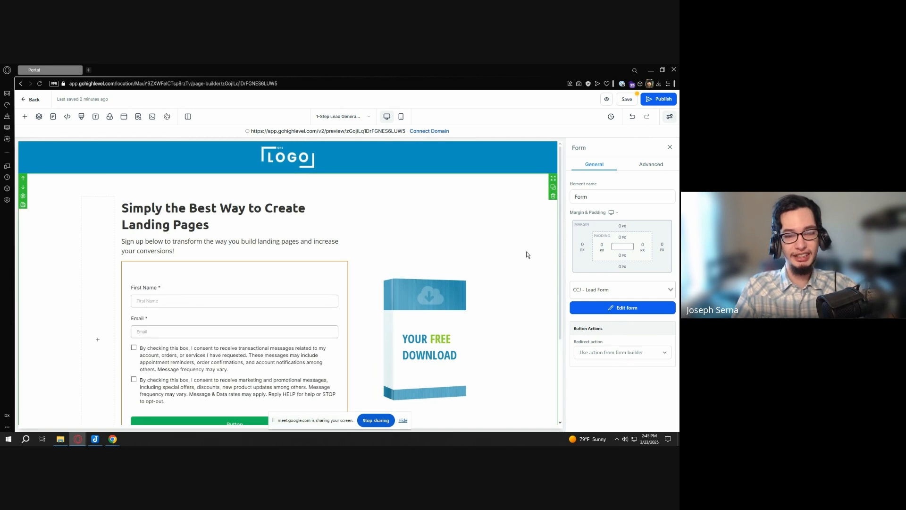
scroll(528, 245, "down", 3)
scroll(528, 241, "up", 3)
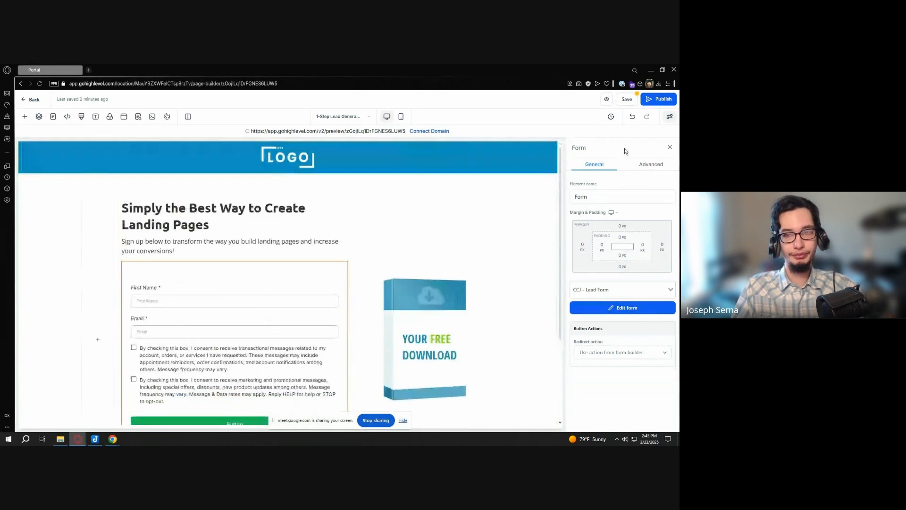
left_click(628, 100)
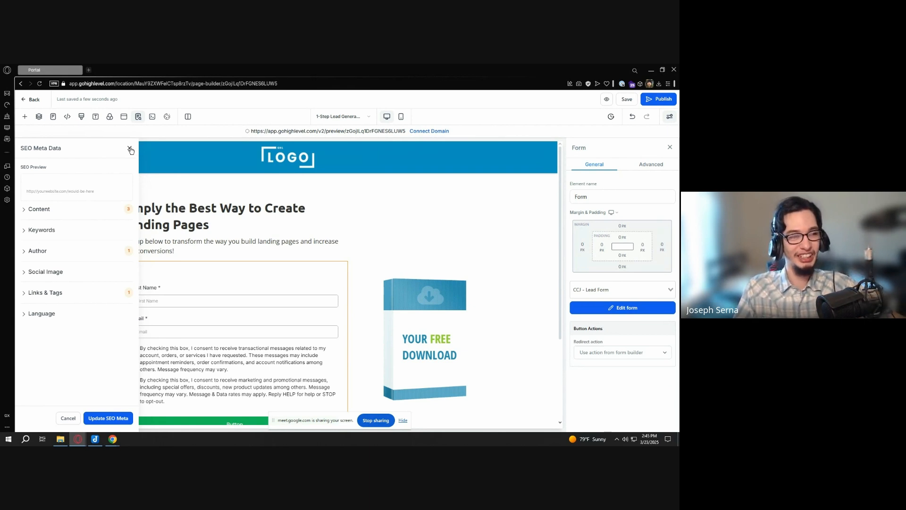
left_click(129, 148)
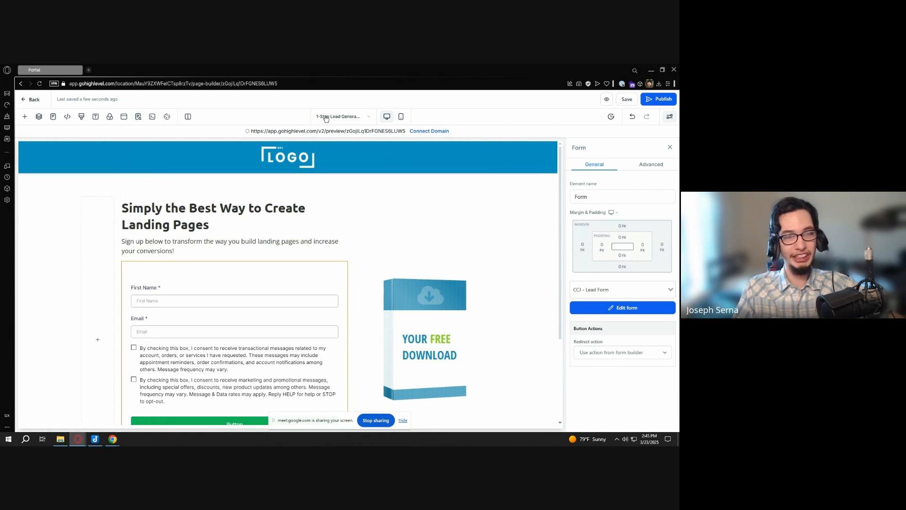
Open the 2-Step Lead Generation Page and examine its layout from the logo header to the footer
left_click(343, 116)
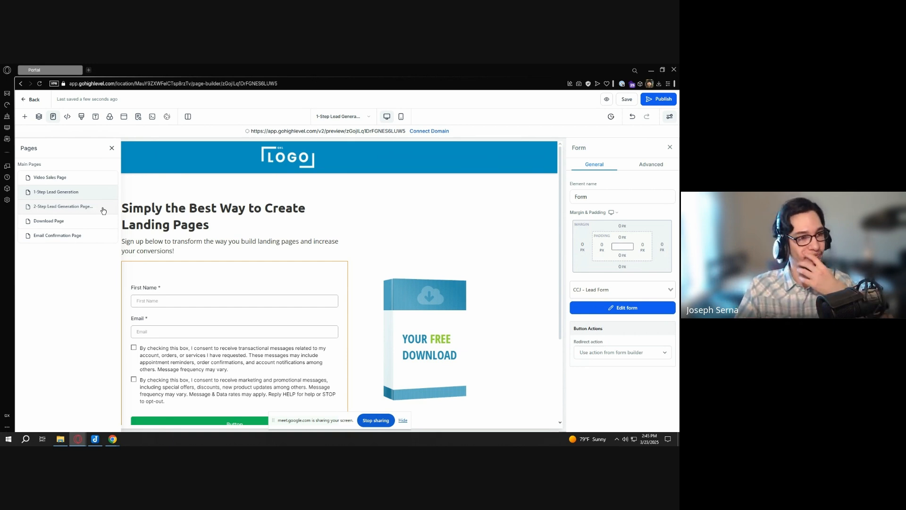
left_click(104, 210)
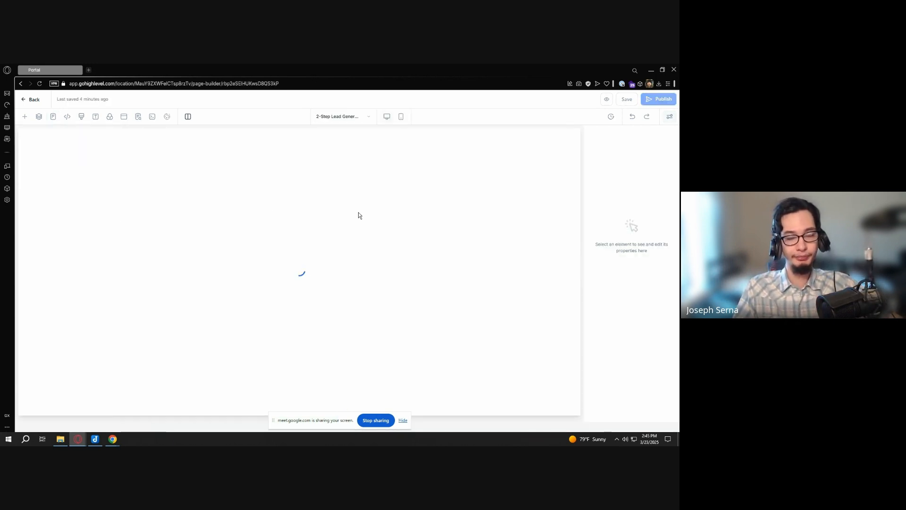
scroll(366, 205, "down", 2)
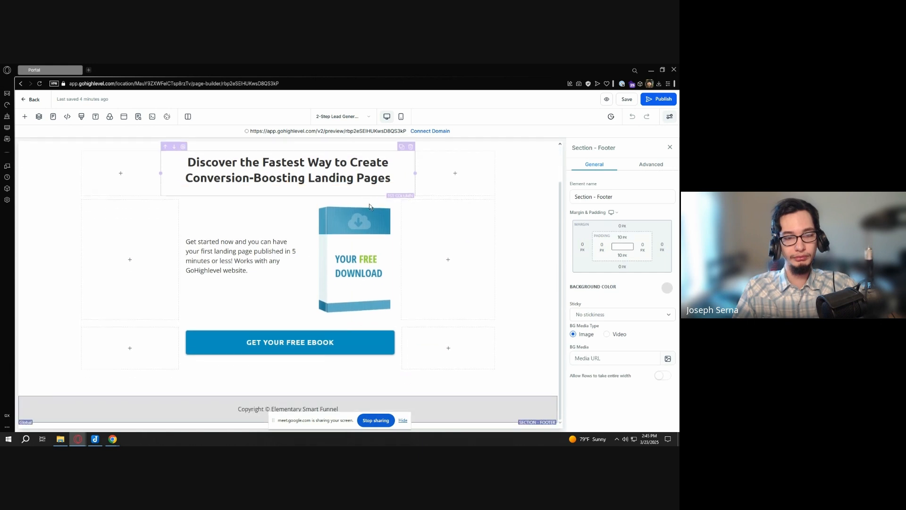
scroll(456, 188, "up", 2)
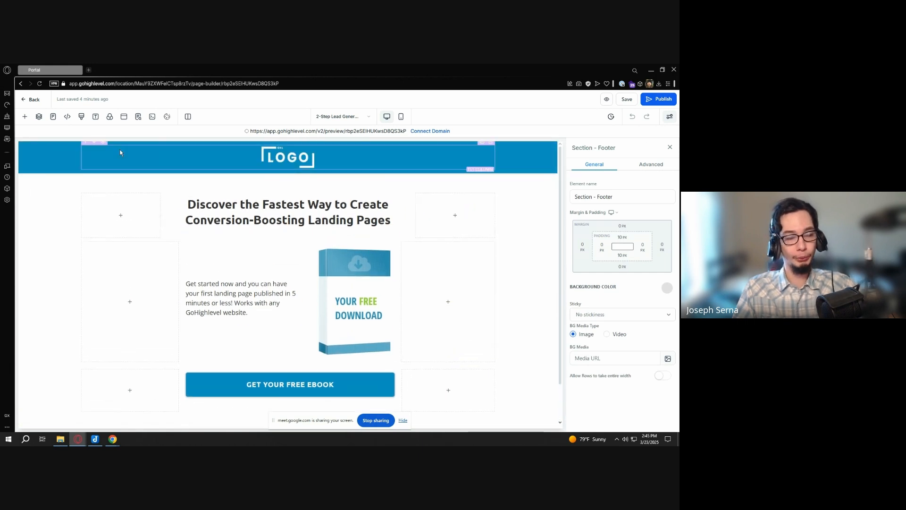
Leave the page builder and open the settings of the Elementary Smart Funnel
left_click(33, 100)
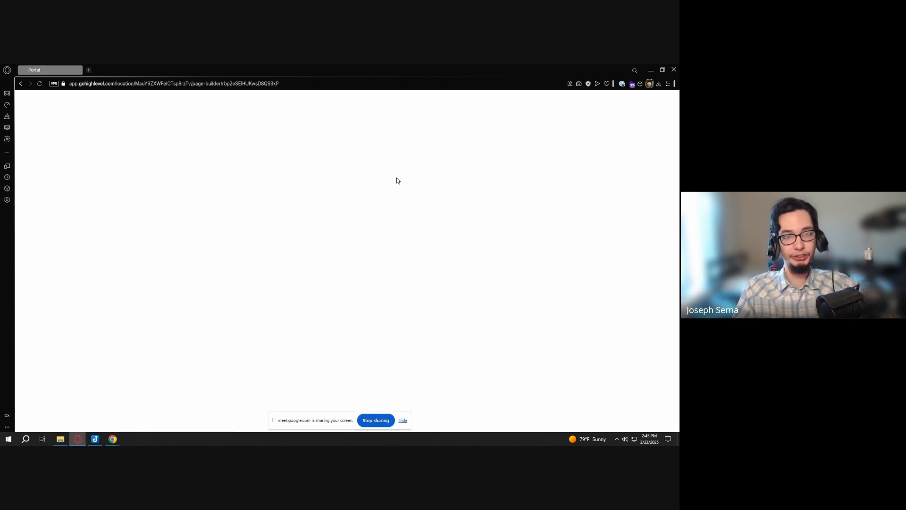
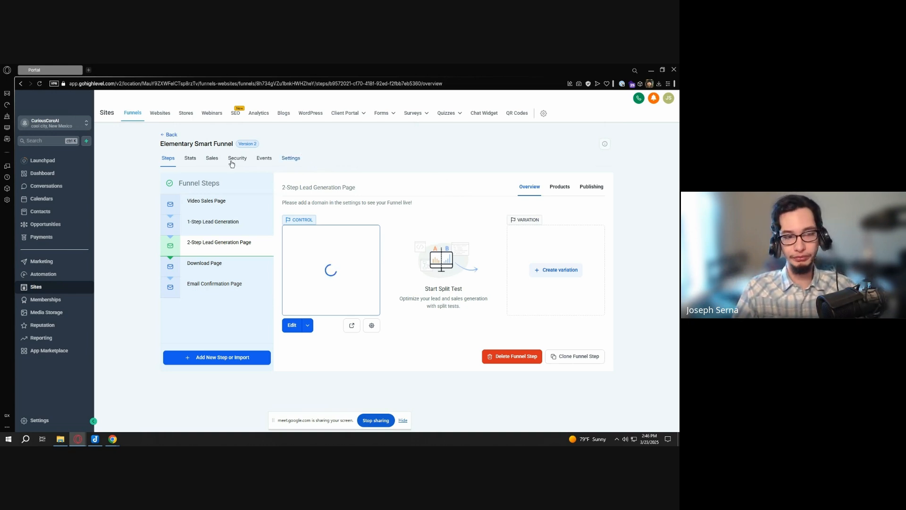
left_click(191, 159)
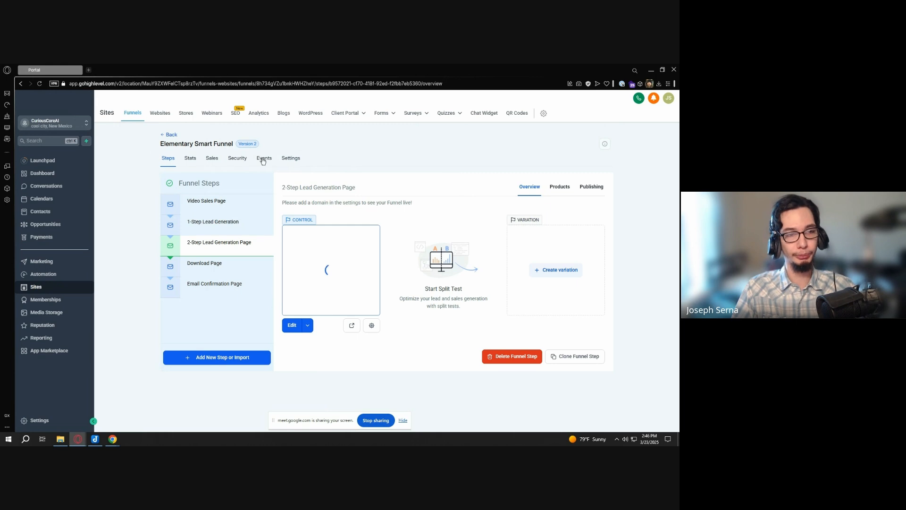
left_click(289, 161)
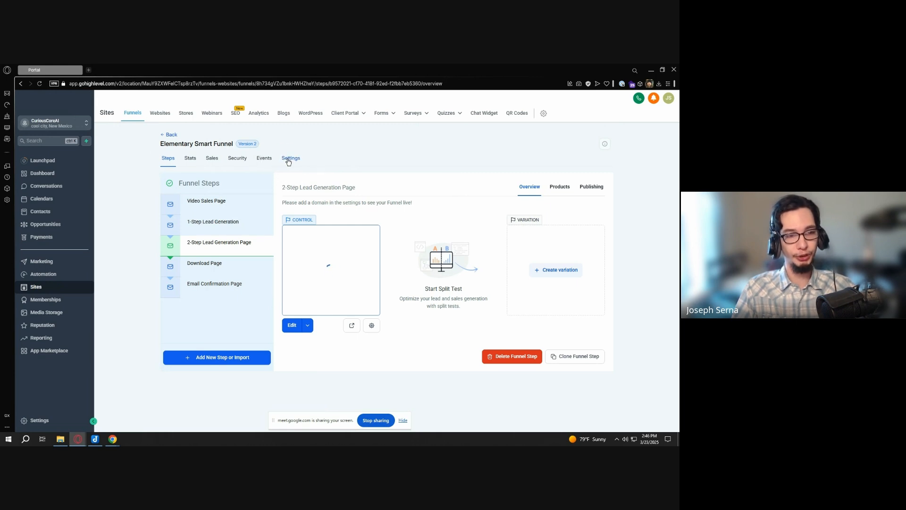
left_click(299, 159)
Change the funnel's name to "CCJ - Webinar Funnel"
left_click_drag(260, 215, 168, 217)
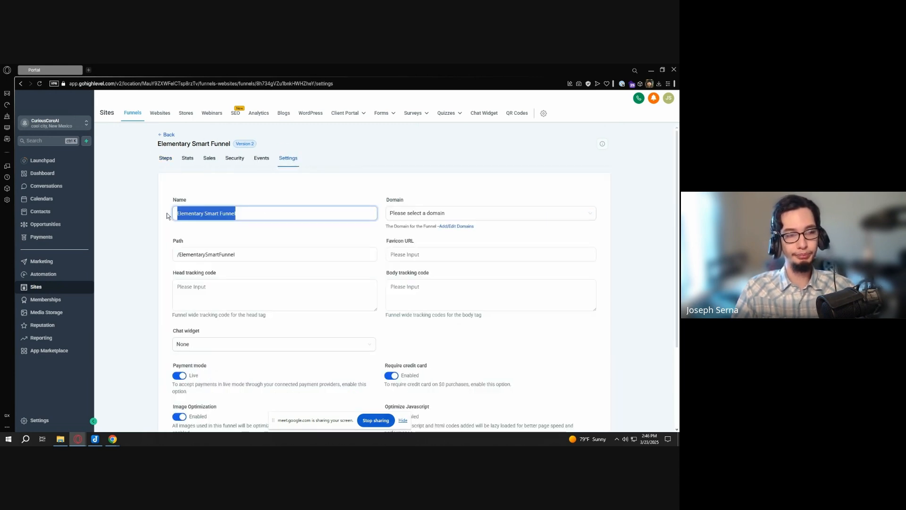
type("CCJ")
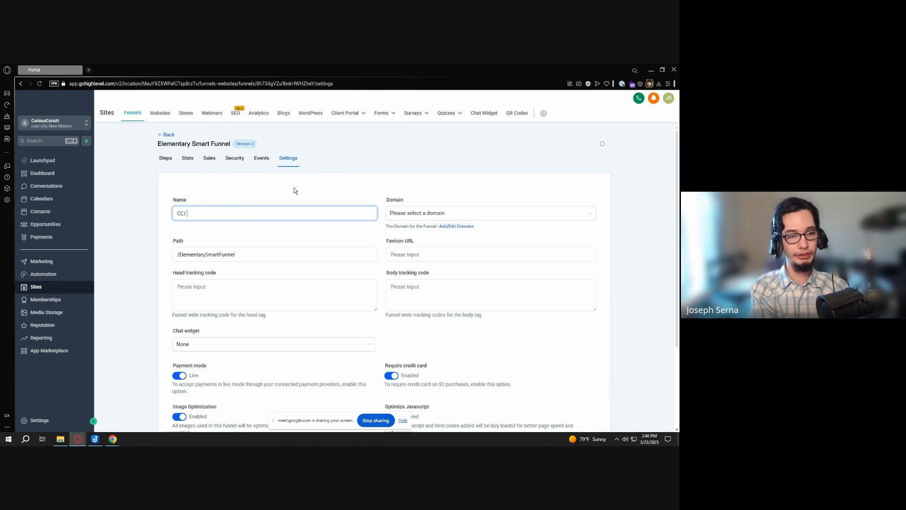
type(" - S")
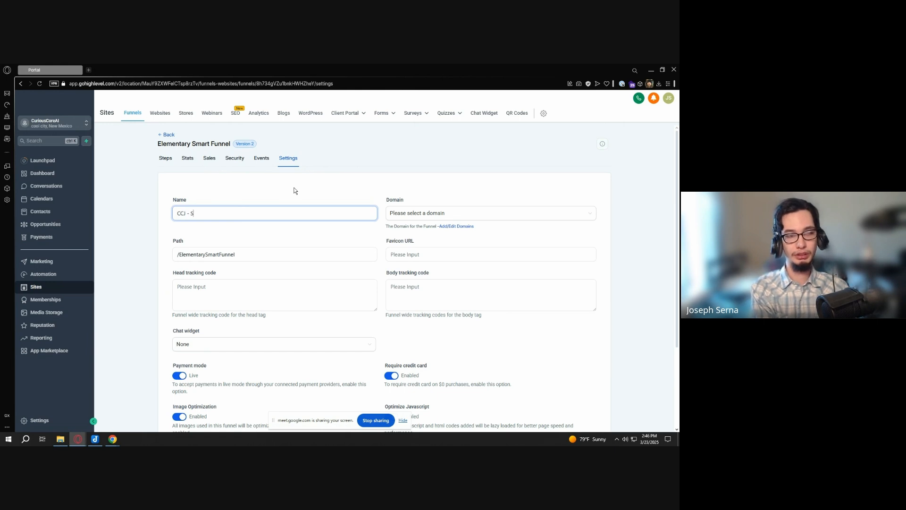
type("ales Funnel")
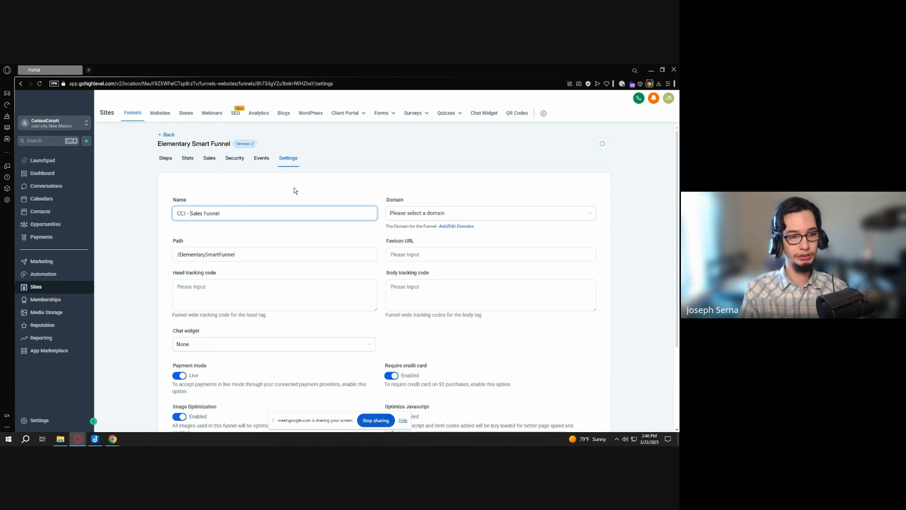
key("ctrl+shift+Right")
type("Webinar")
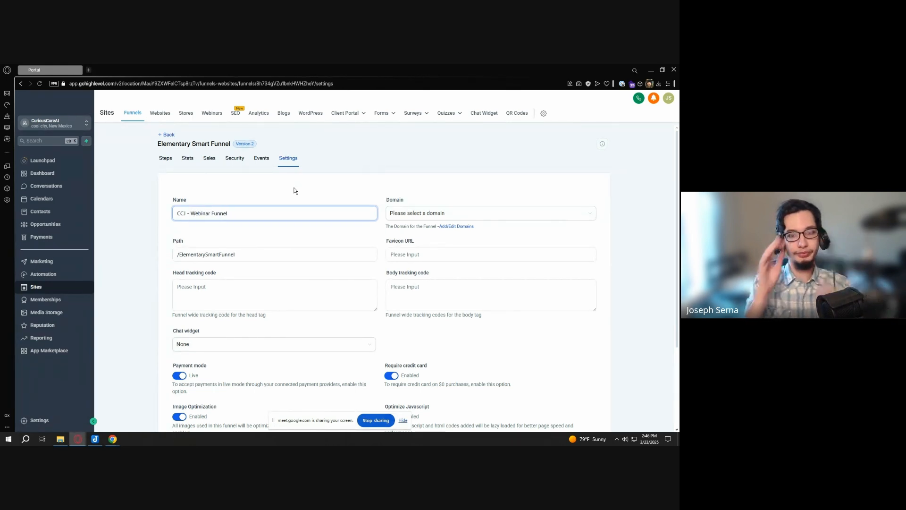
Review the domains available for the funnel without selecting one
left_click(500, 211)
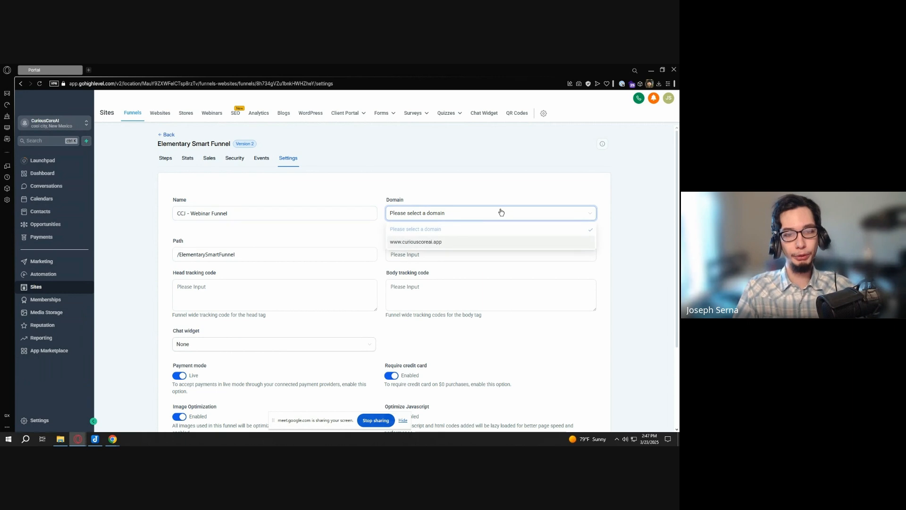
left_click(484, 195)
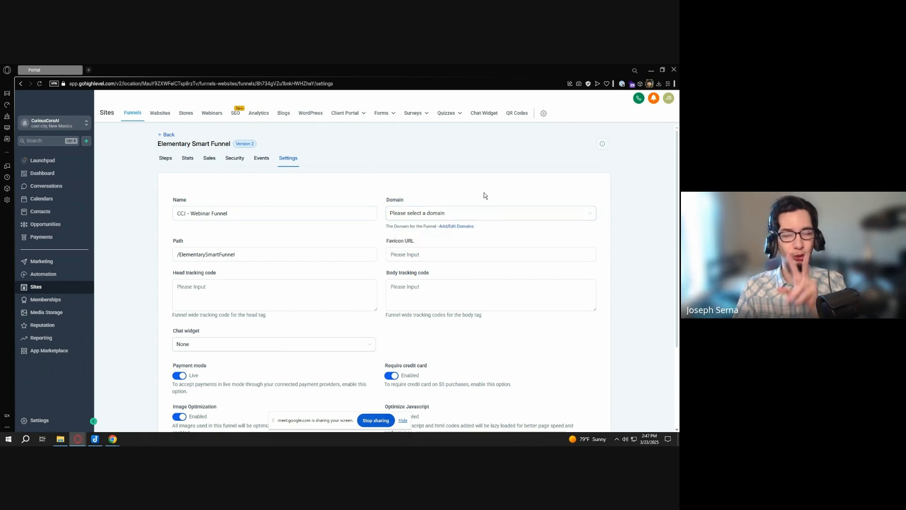
left_click(492, 212)
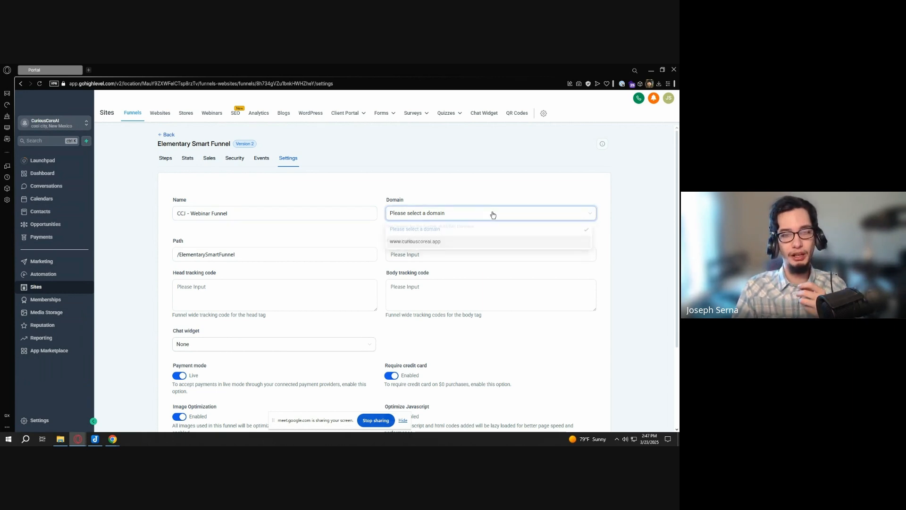
left_click(492, 212)
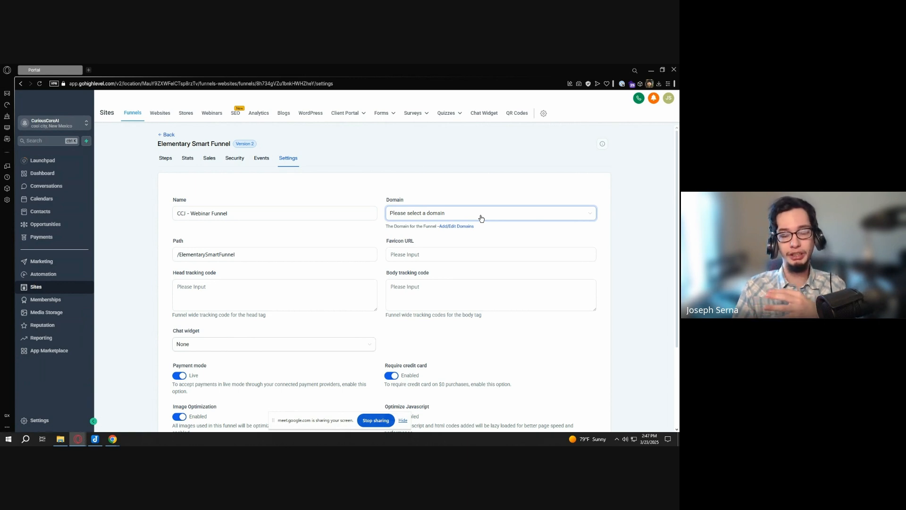
left_click(481, 217)
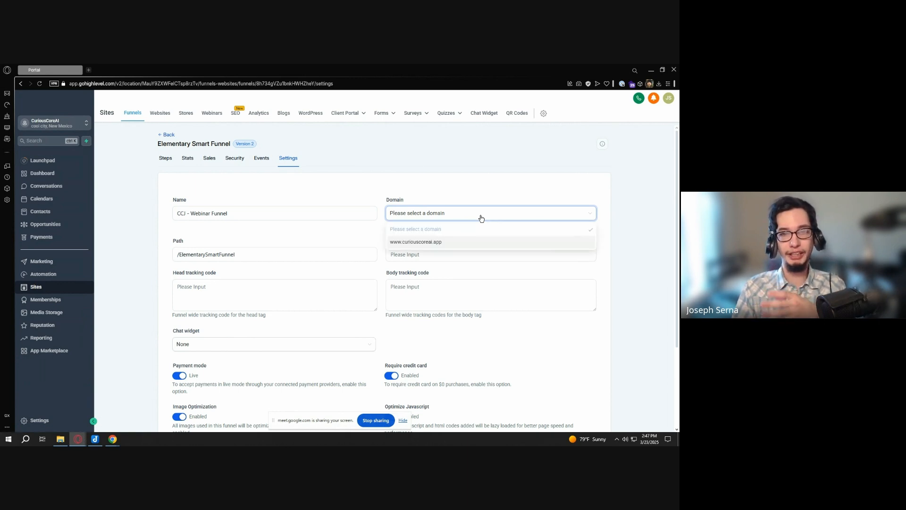
left_click(481, 218)
left_click(481, 218)
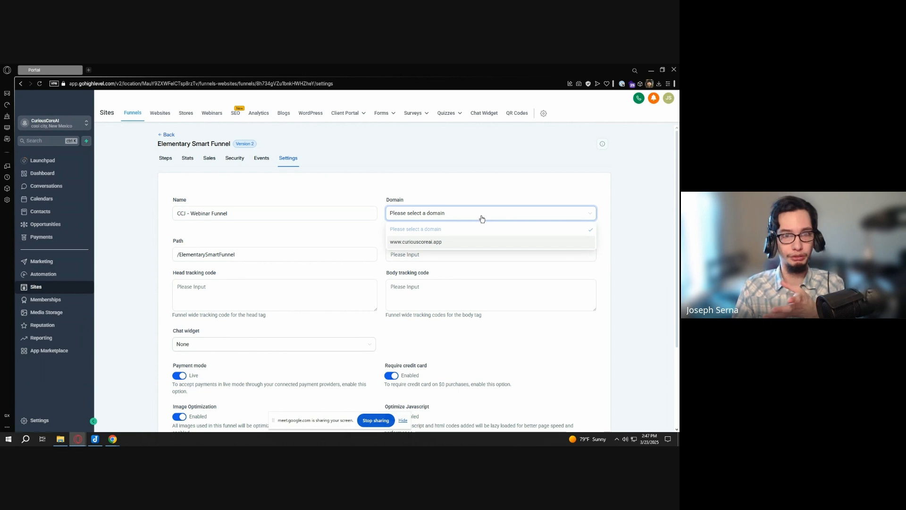
left_click(470, 199)
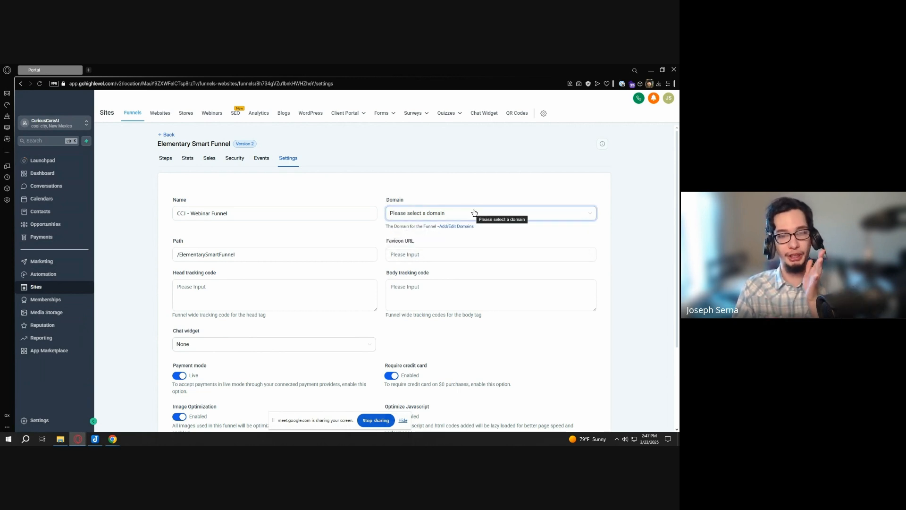
left_click(475, 214)
left_click(472, 217)
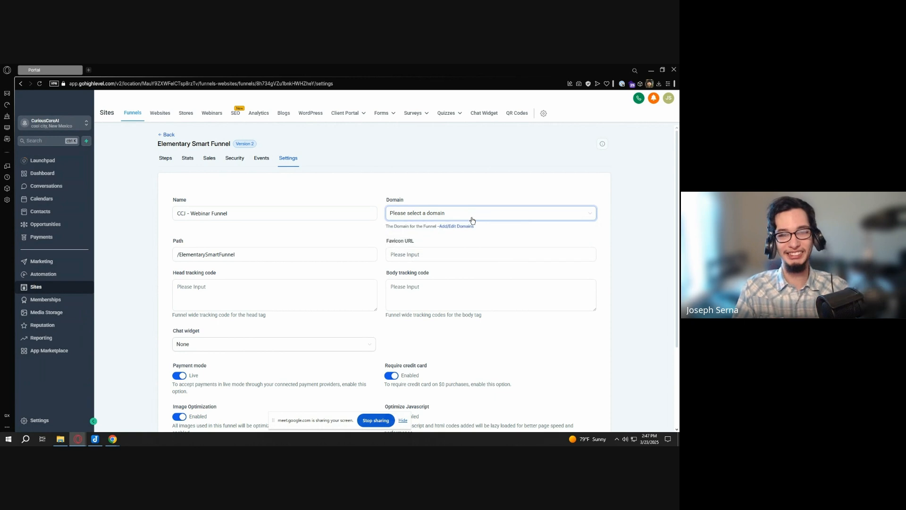
left_click(471, 213)
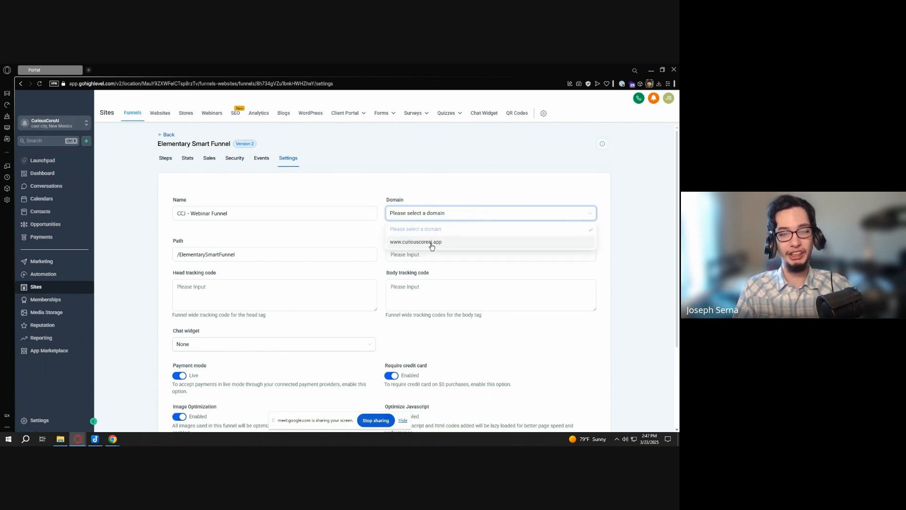
left_click(431, 242)
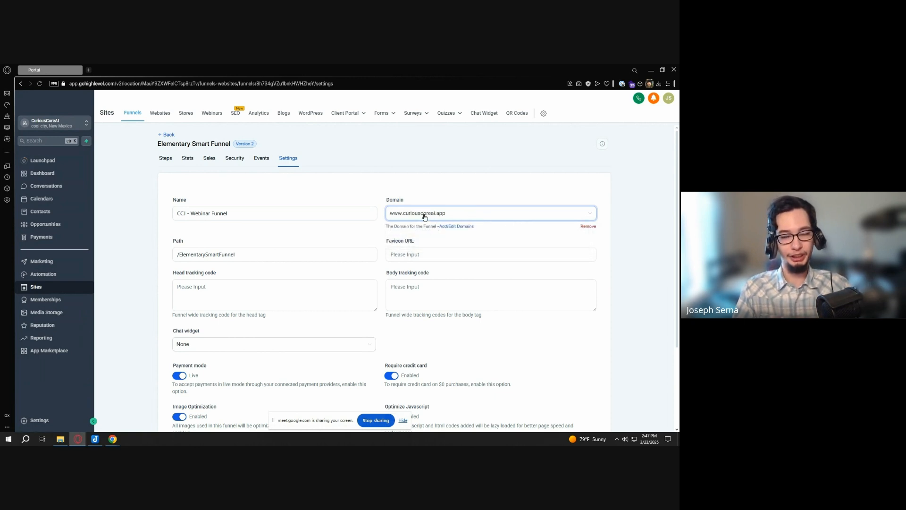
left_click(425, 216)
left_click(587, 227)
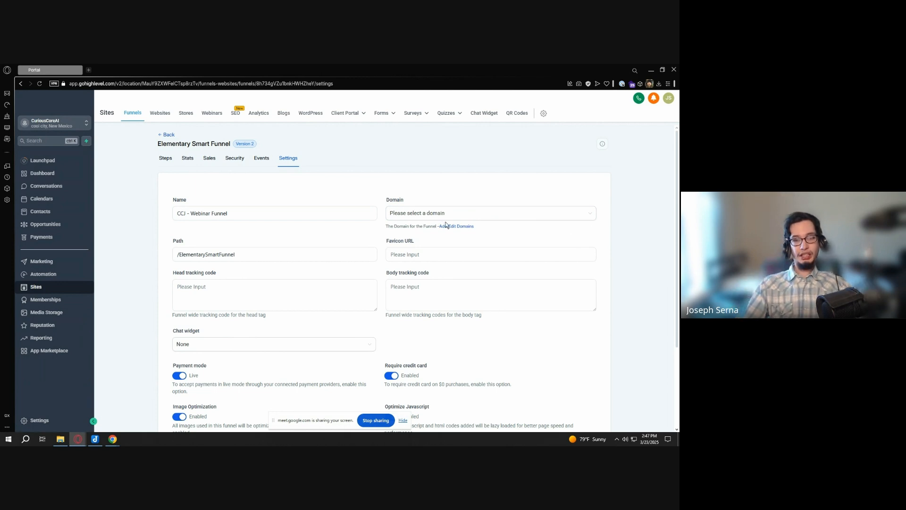
Change the funnel's path to "/webinar"
scroll(293, 208, "down", 2)
left_click(257, 186)
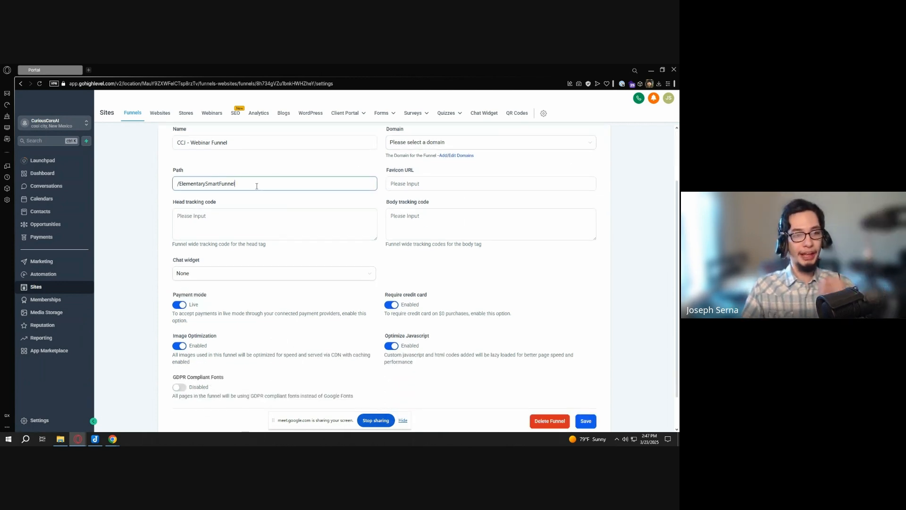
left_click_drag(257, 186, 180, 185)
scroll(312, 181, "up", 2)
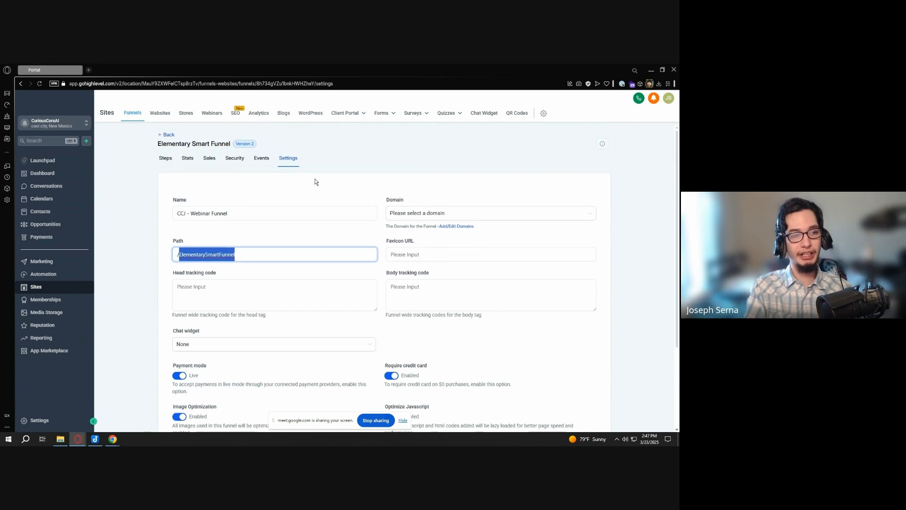
key("BackSpace")
type("/")
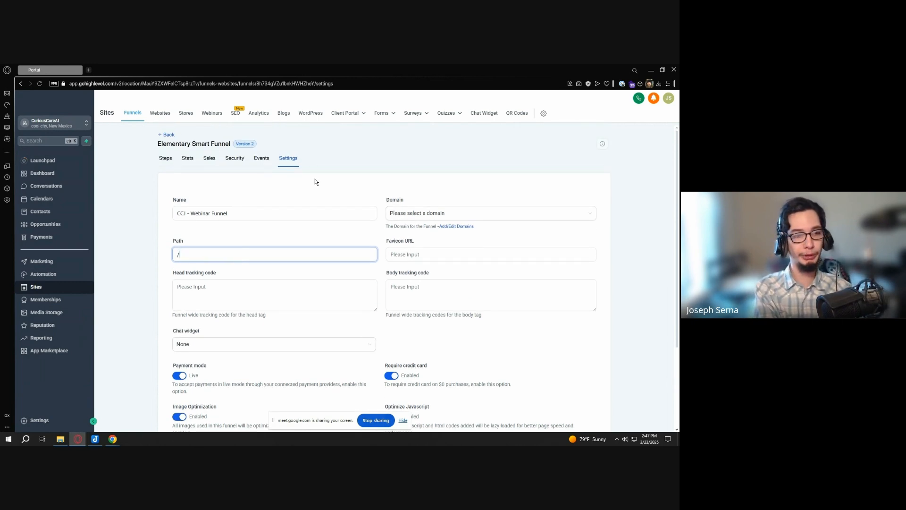
type("weba")
type("nar")
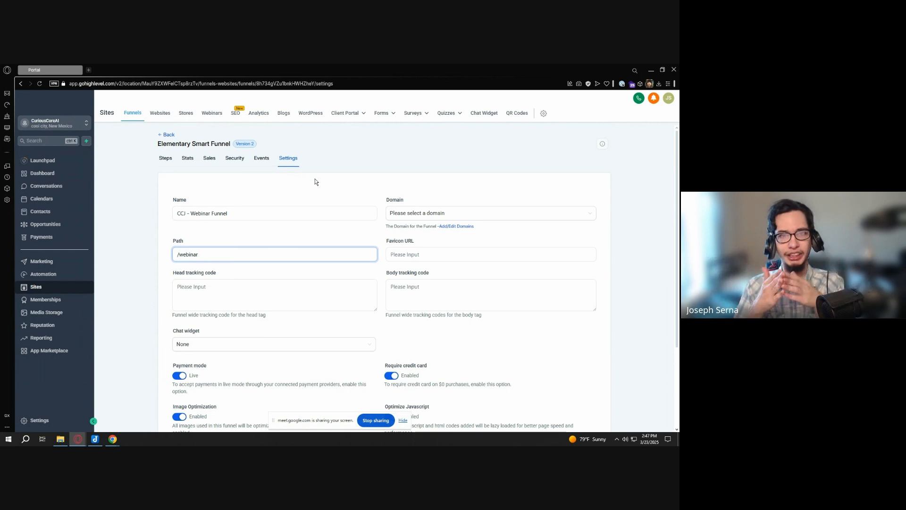
Review the funnel's tracking code, chat widget, payment and optimization options without changing them, and save the funnel settings
scroll(350, 238, "down", 3)
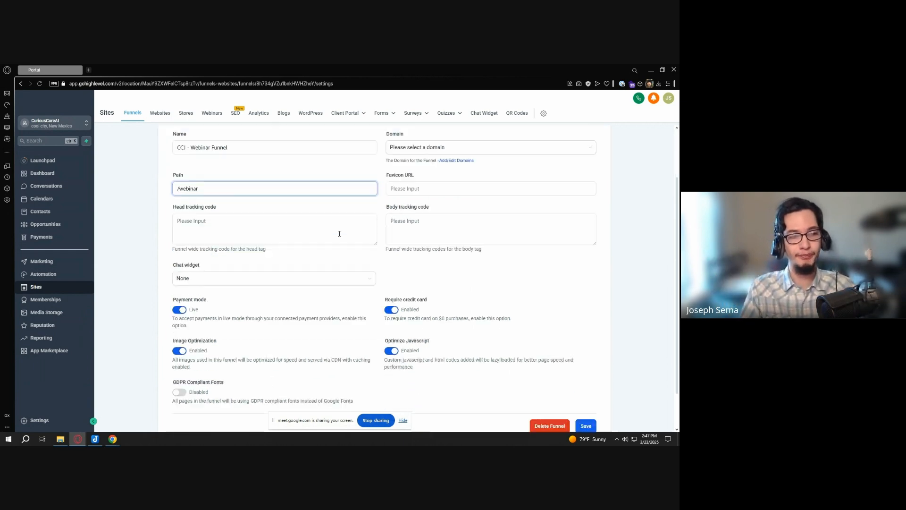
scroll(338, 223, "up", 1)
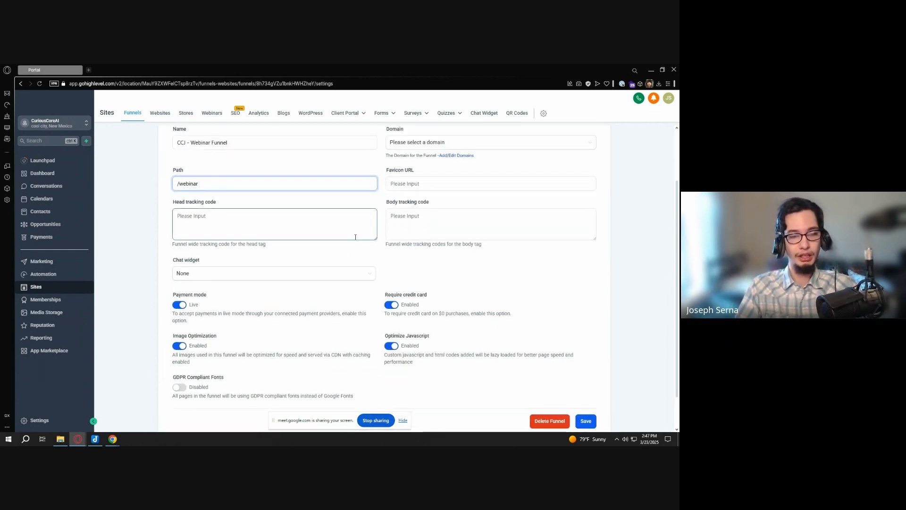
scroll(151, 270, "down", 1)
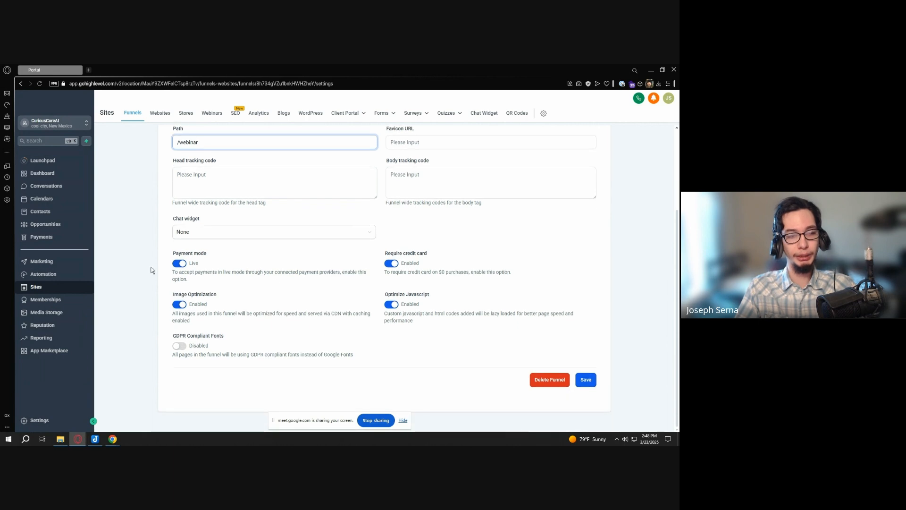
scroll(405, 281, "up", 1)
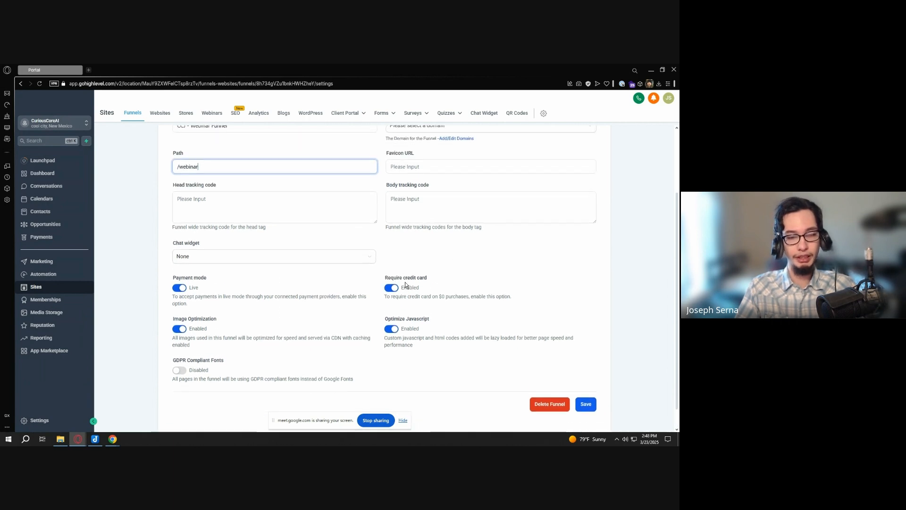
scroll(330, 307, "down", 1)
left_click(404, 304)
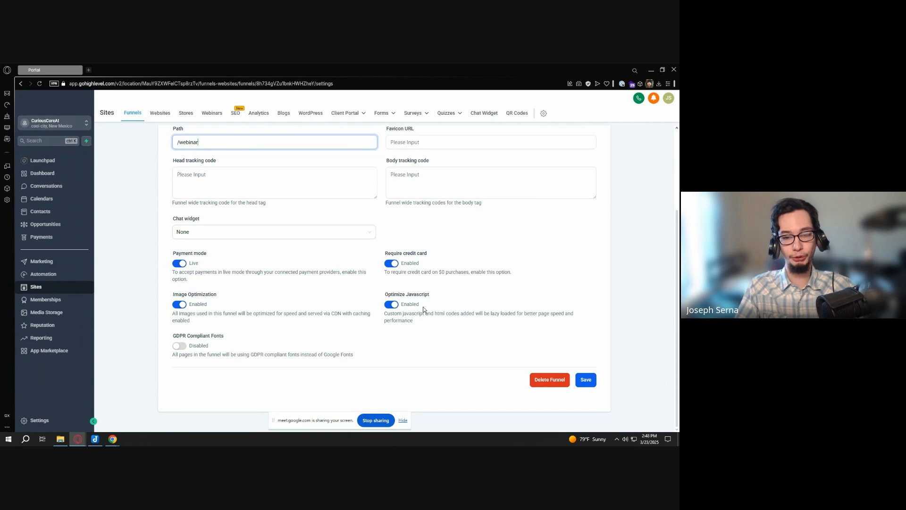
left_click(423, 307)
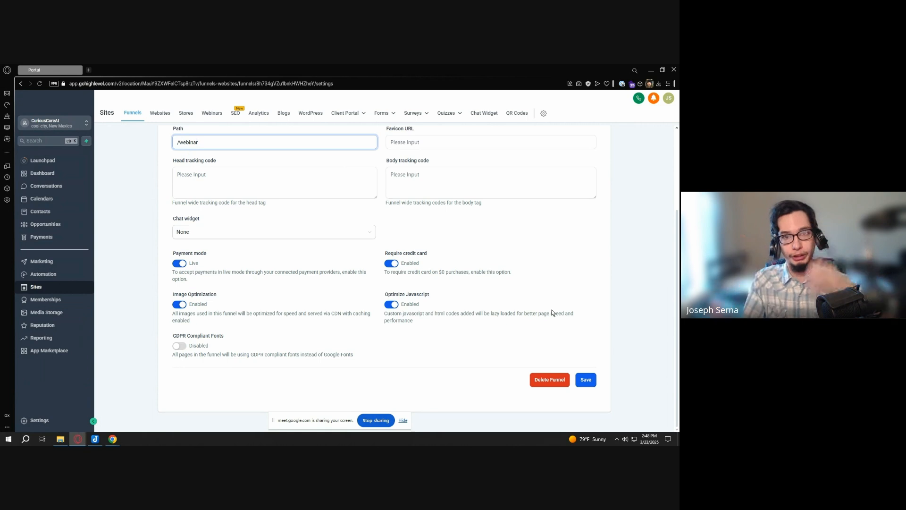
scroll(551, 313, "up", 1)
scroll(550, 313, "up", 1)
scroll(551, 313, "down", 2)
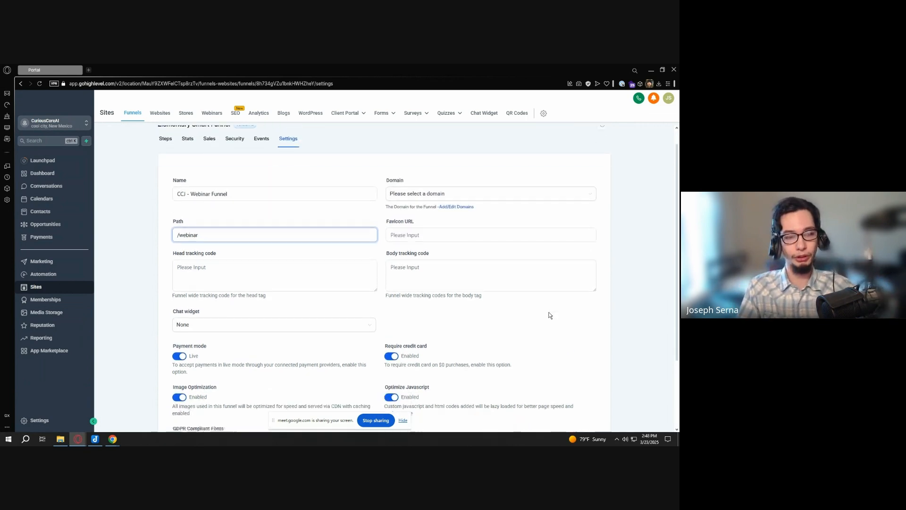
scroll(460, 312, "up", 2)
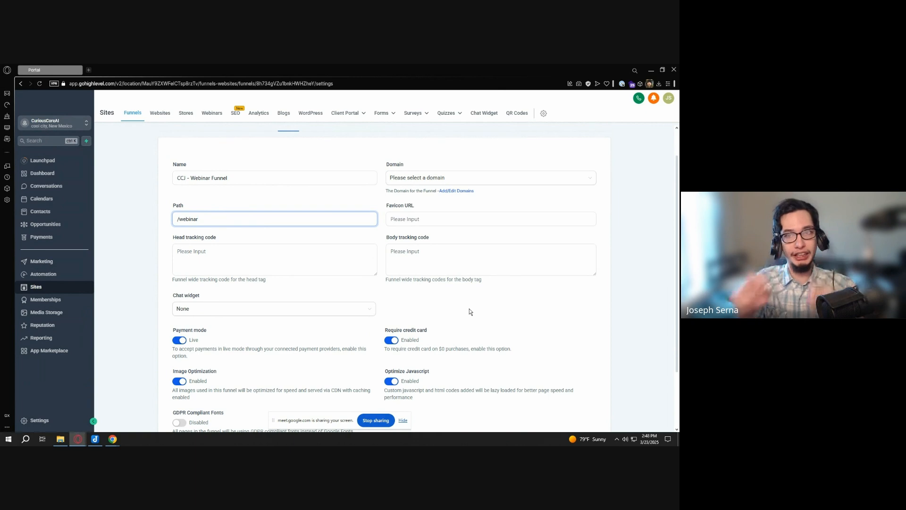
scroll(485, 316, "down", 2)
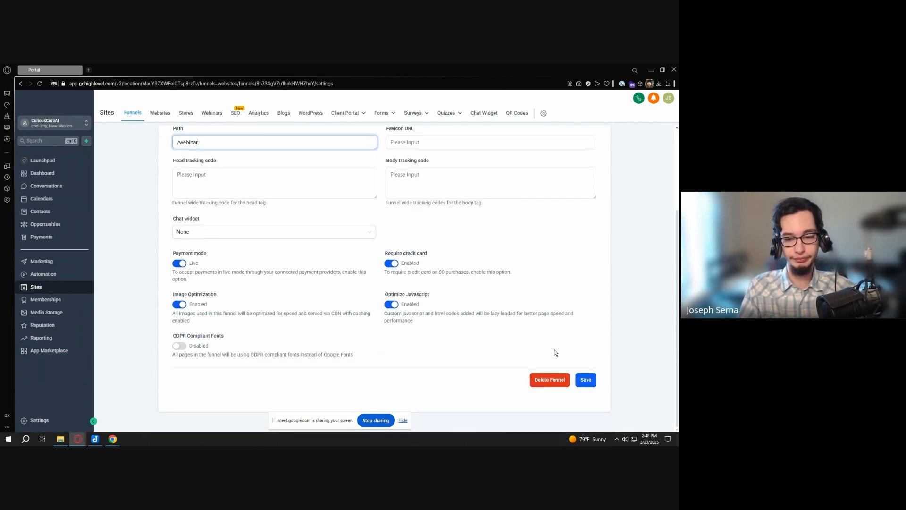
scroll(543, 342, "up", 1)
scroll(541, 342, "down", 2)
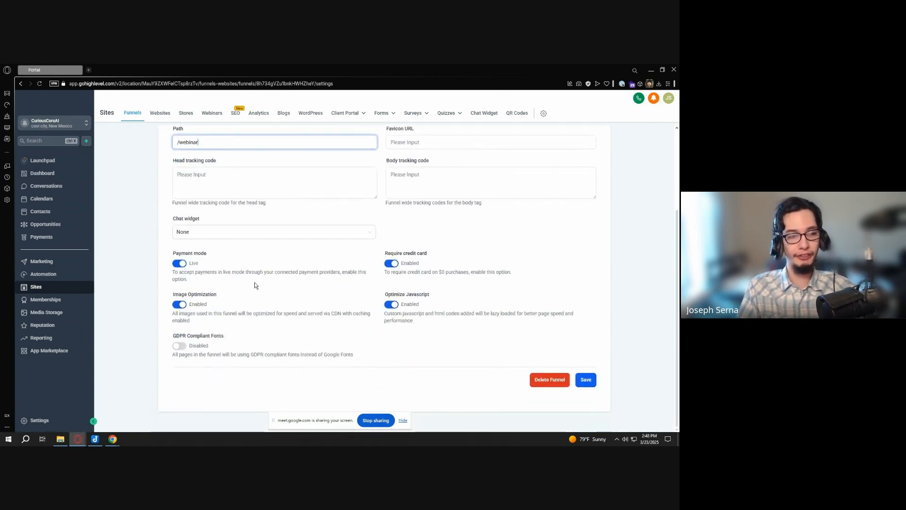
left_click(585, 380)
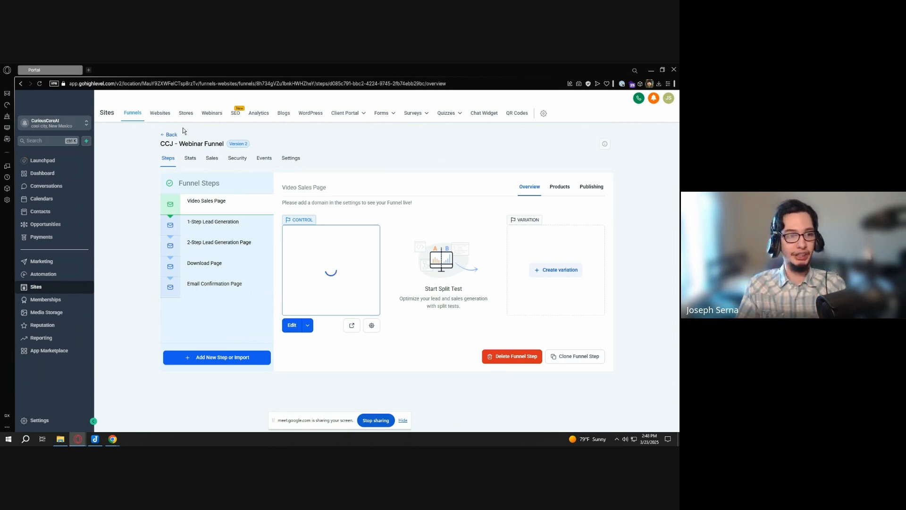
Go to the list of websites and open the "CuriousCoreJoe- Demo" folder
left_click(161, 113)
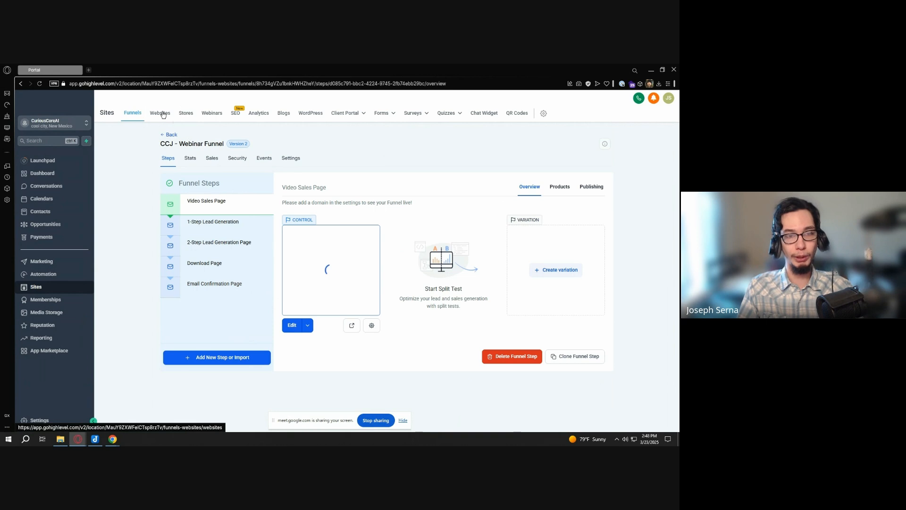
key("ctrl")
key("ctrl")
key("ctrl")
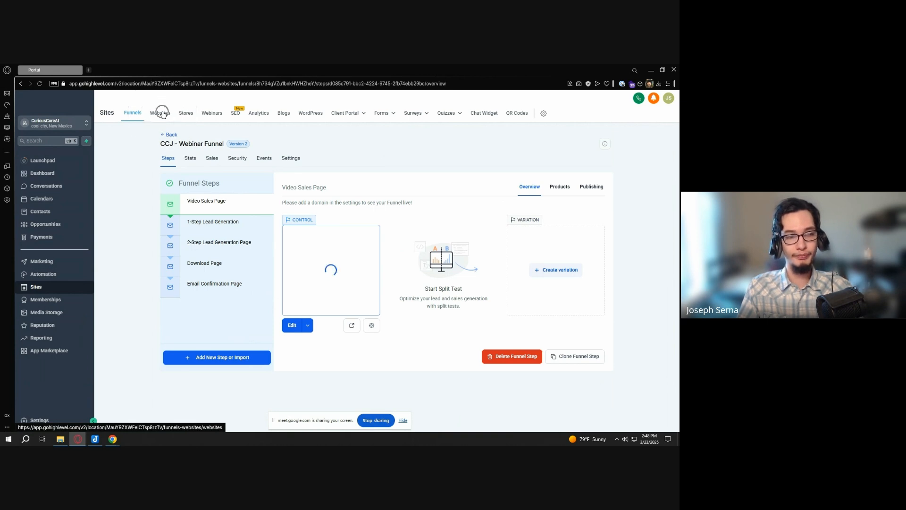
key("ctrl")
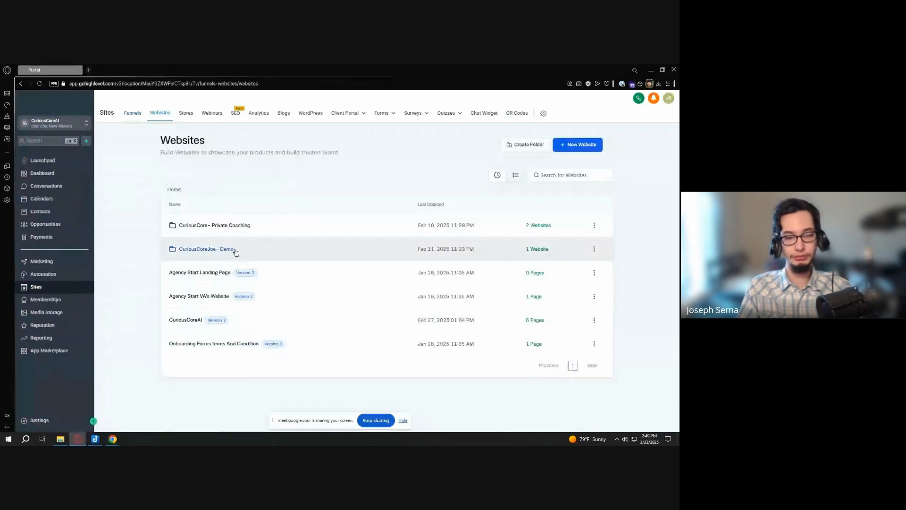
left_click(236, 252)
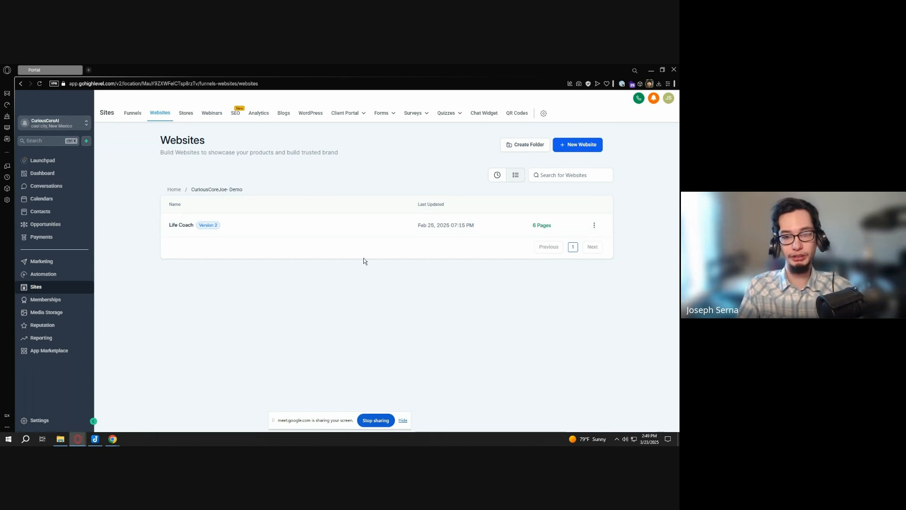
Start creating a new website from templates to reach the Template Library
left_click(561, 144)
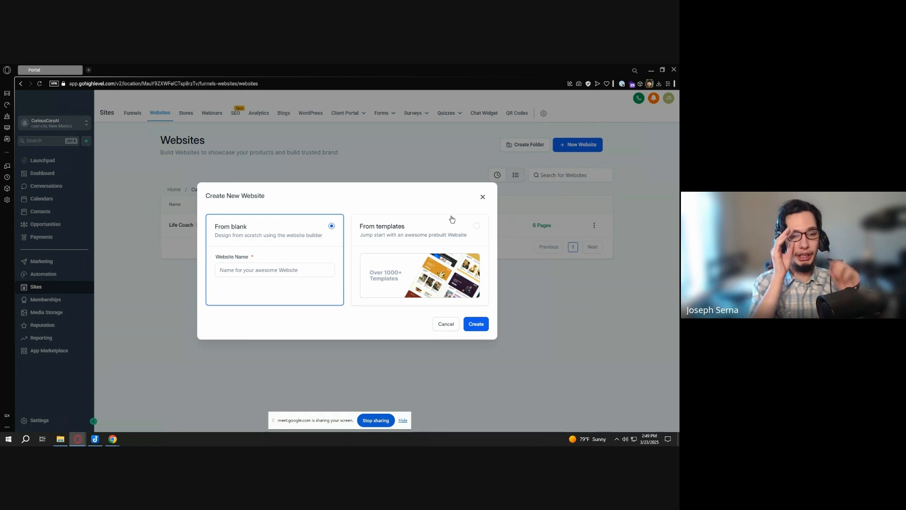
left_click(476, 226)
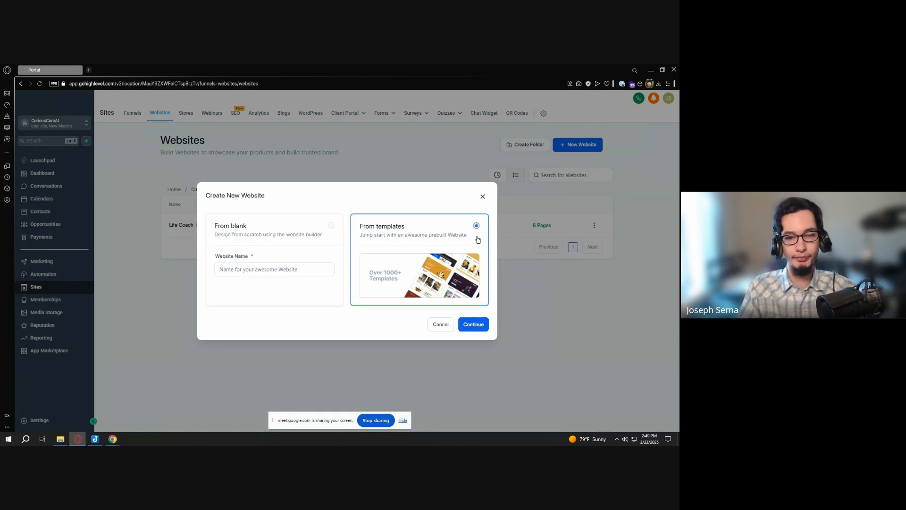
left_click(474, 325)
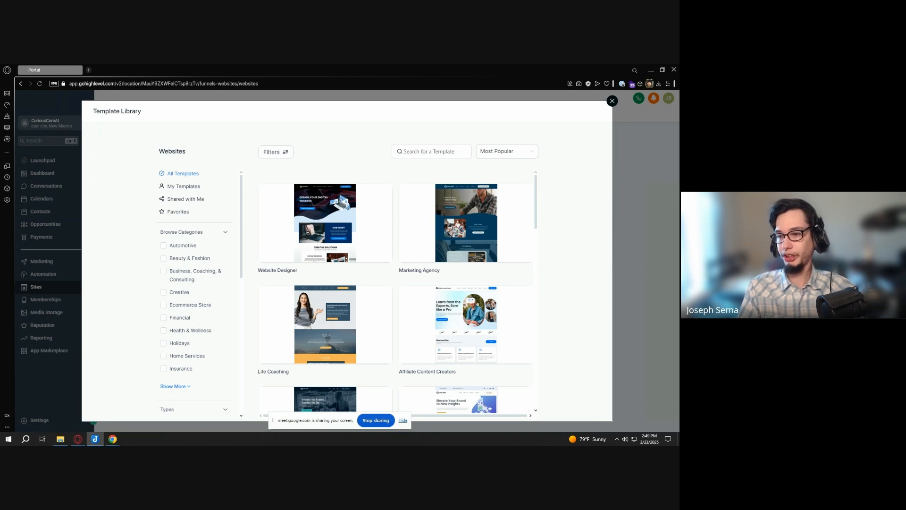
Search the website templates for "career coach" and open the Career Coach Popup Offer template's preview
left_click(427, 150)
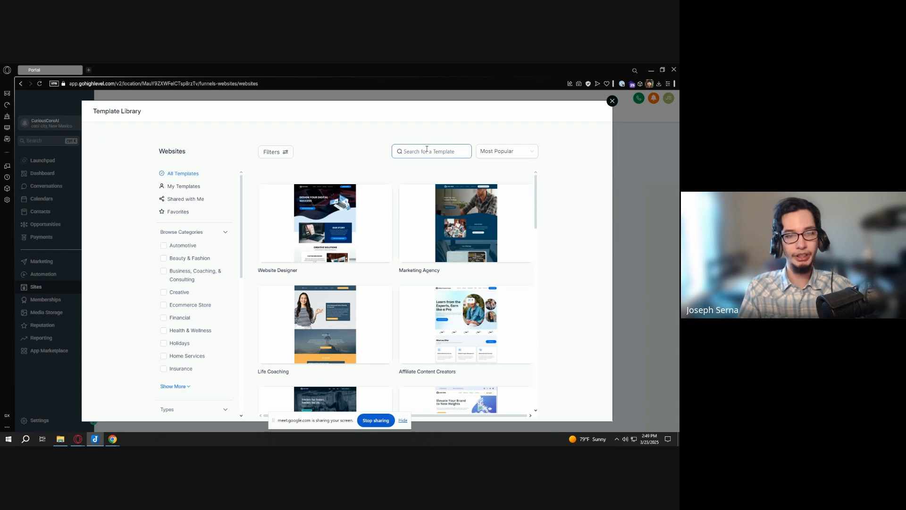
type("caree")
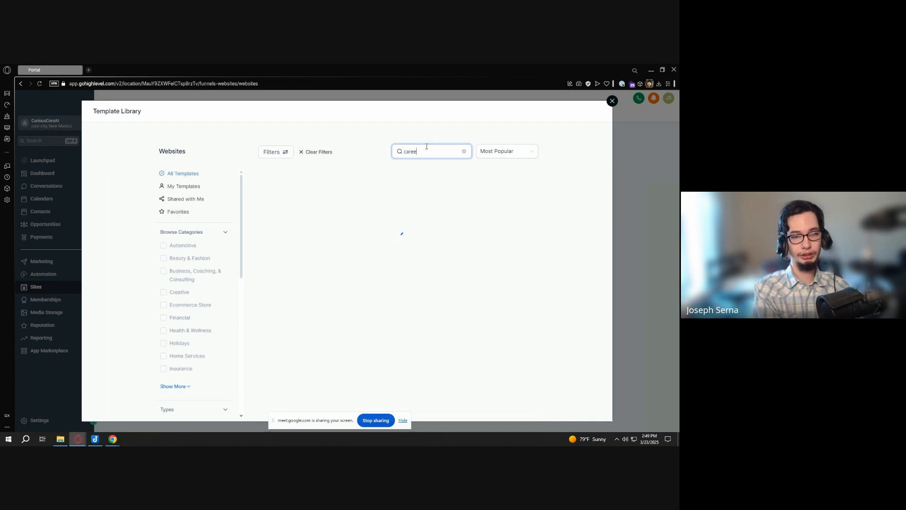
type("r coach")
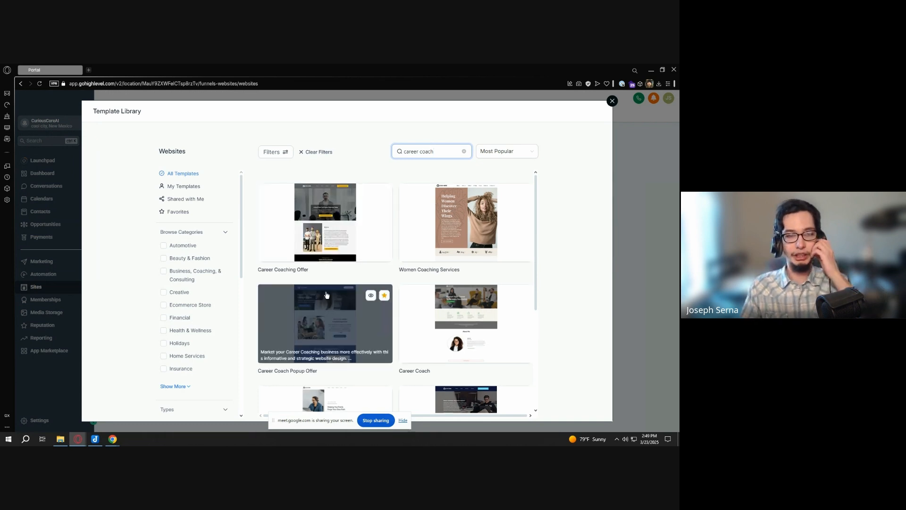
scroll(324, 295, "down", 2)
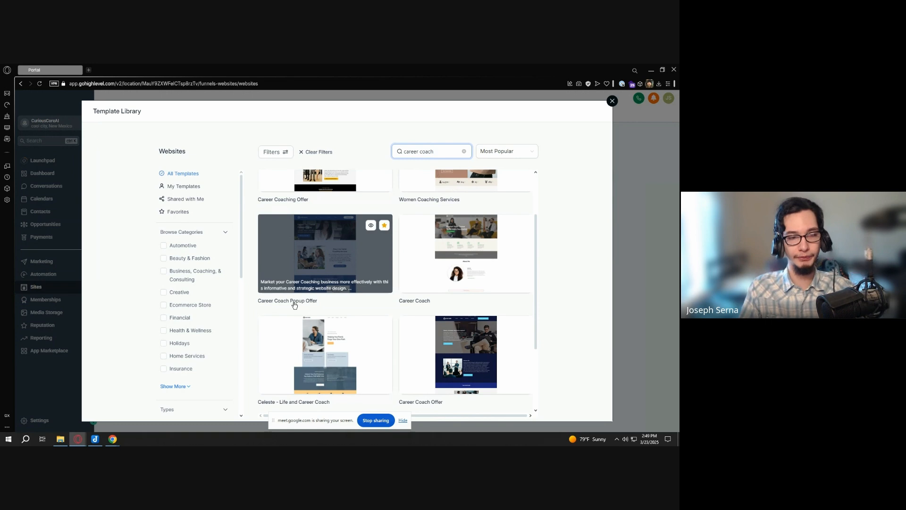
left_click_drag(259, 302, 325, 302)
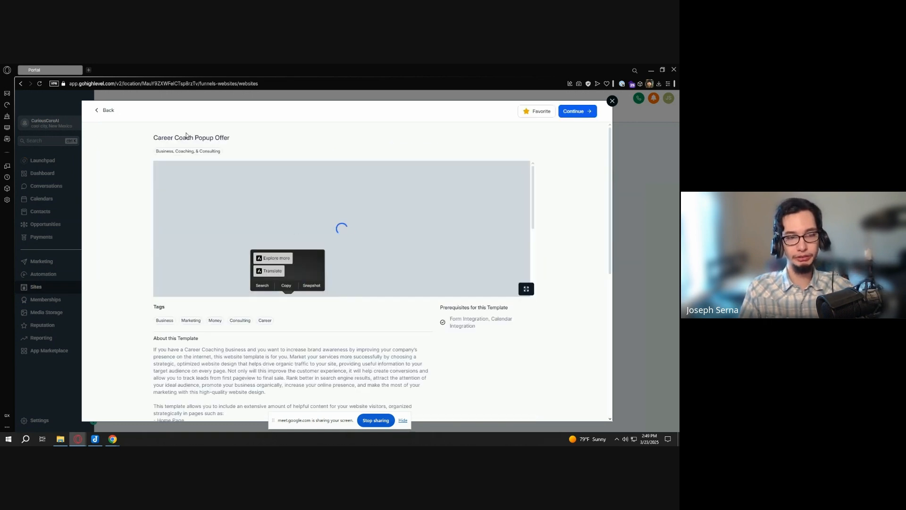
left_click(322, 135)
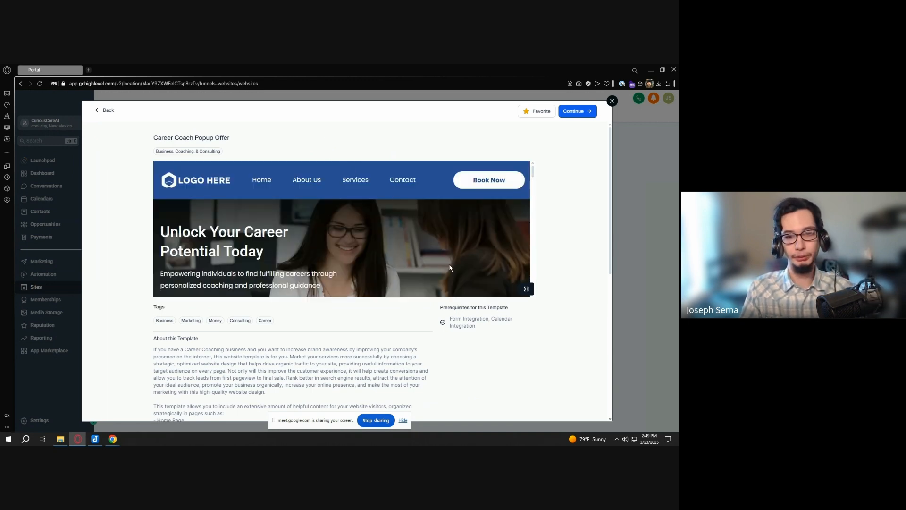
Review the Career Coach Popup Offer template's page preview and prerequisites, and add the template as a new website
scroll(288, 228, "down", 10)
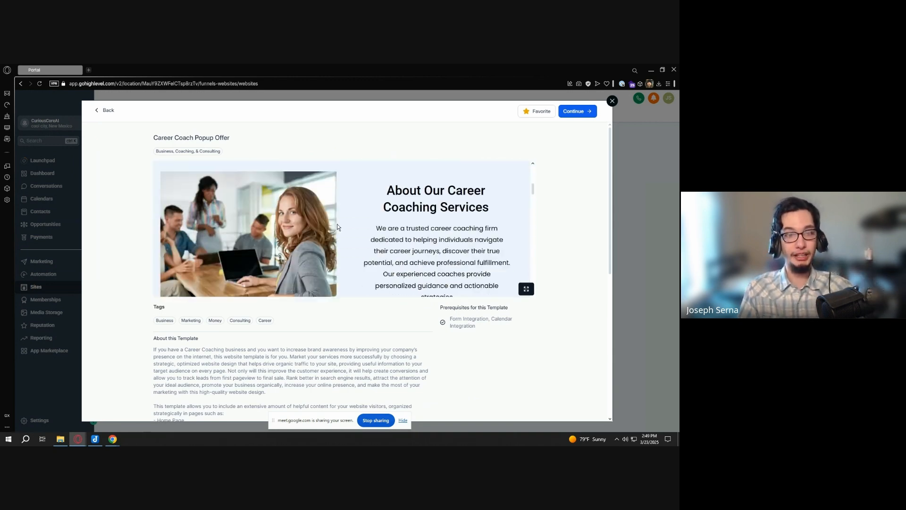
scroll(335, 228, "down", 3)
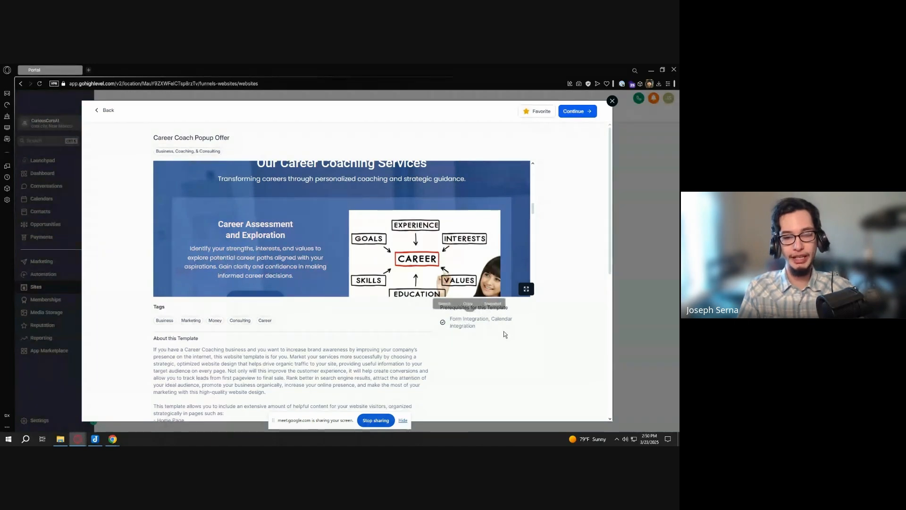
left_click_drag(491, 319, 509, 330)
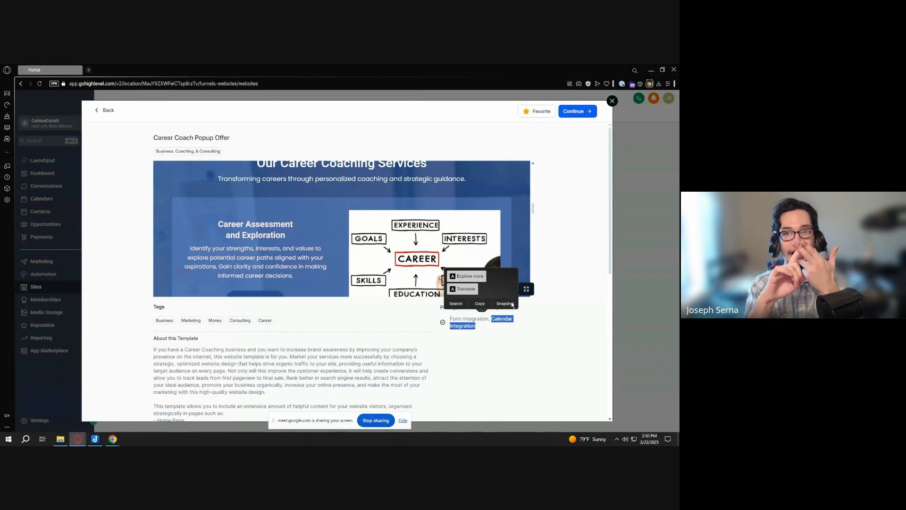
left_click(533, 287)
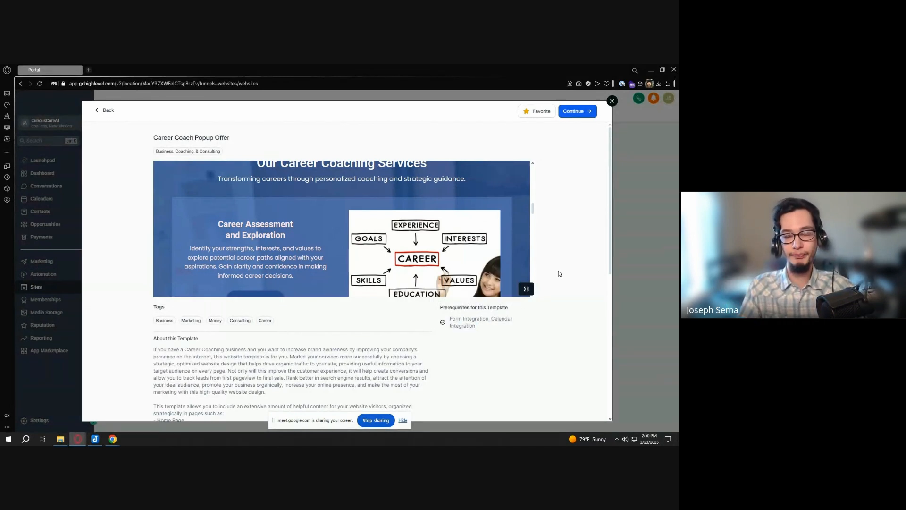
scroll(559, 270, "down", 2)
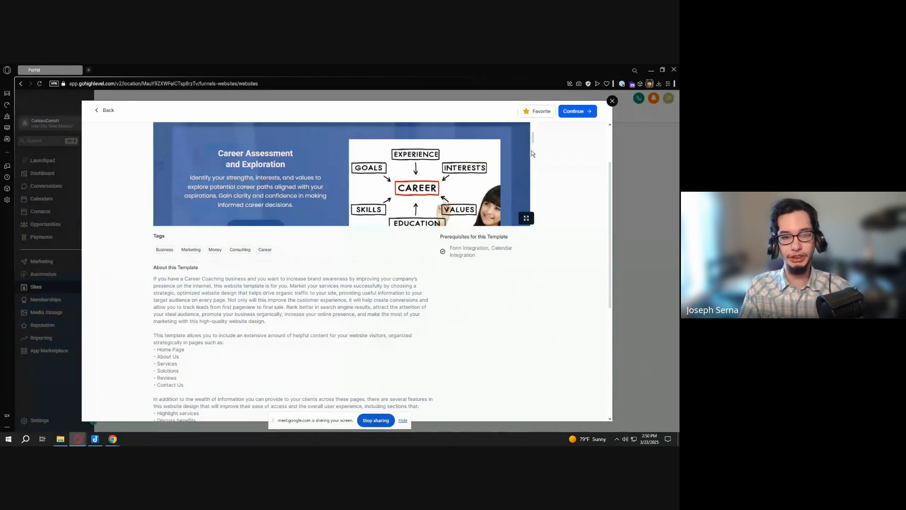
scroll(351, 223, "up", 2)
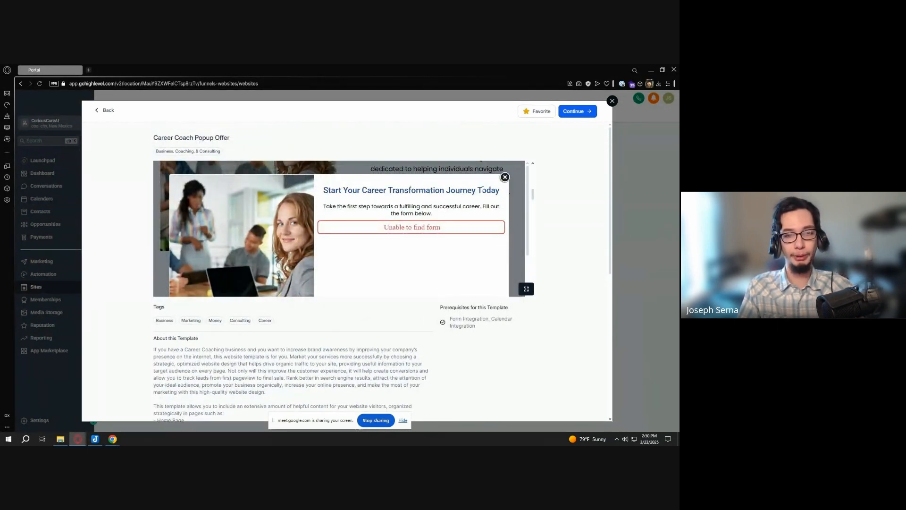
left_click(581, 112)
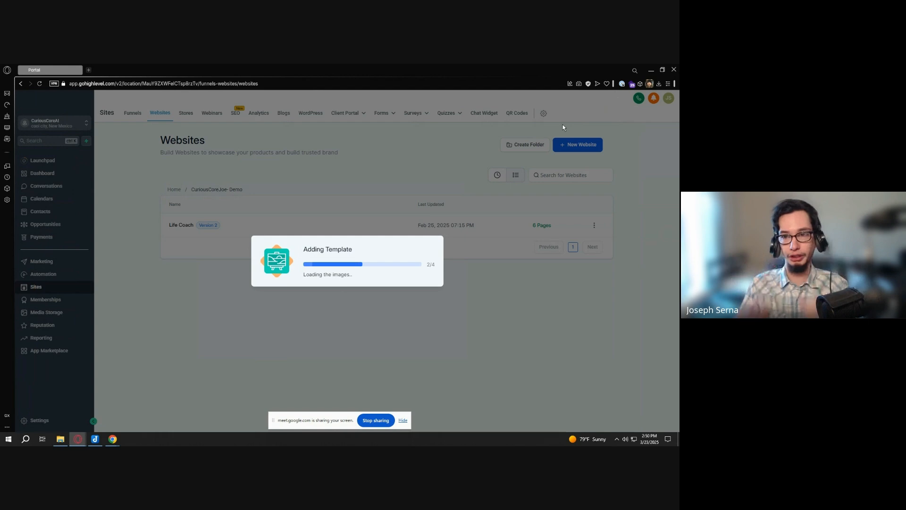
Reopen the browser and restore the closed websites page of the "CuriousCoreJoe- Demo" folder
left_click(674, 70)
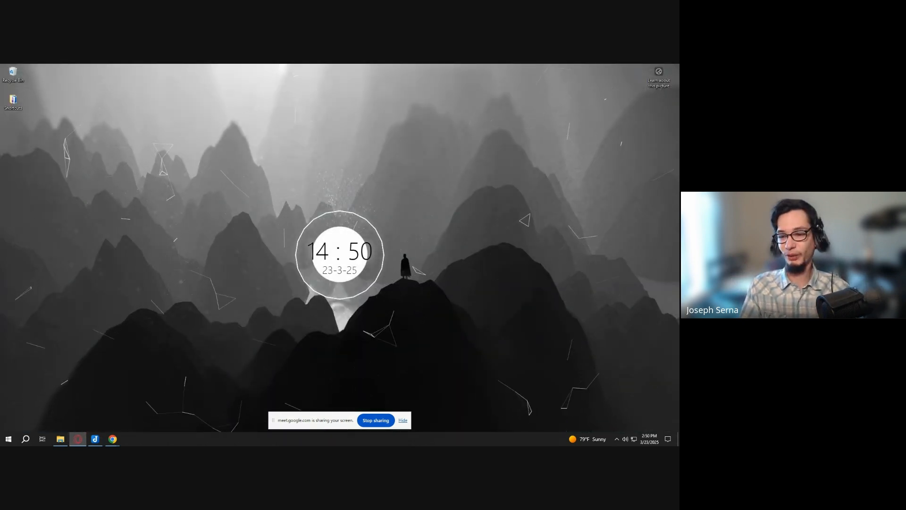
right_click(79, 438)
left_click(79, 424)
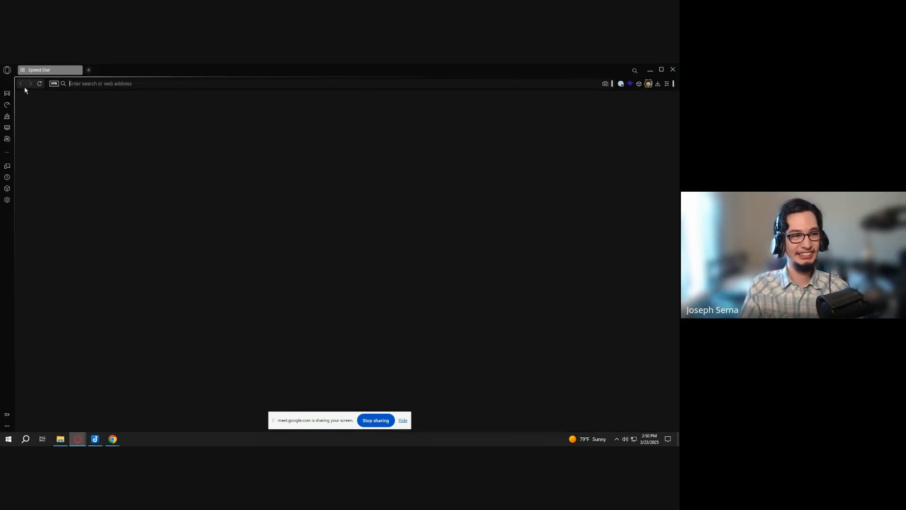
left_click_drag(157, 66, 679, 93)
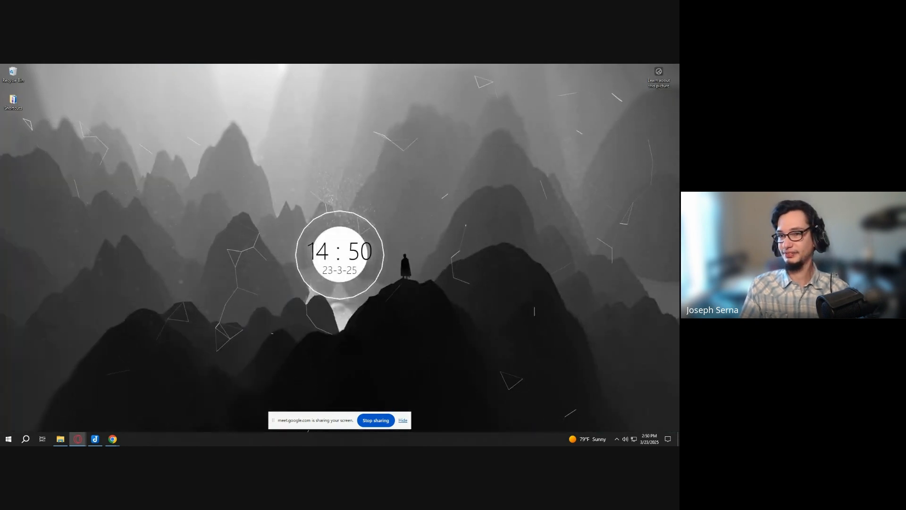
key("ctrl+shift+t")
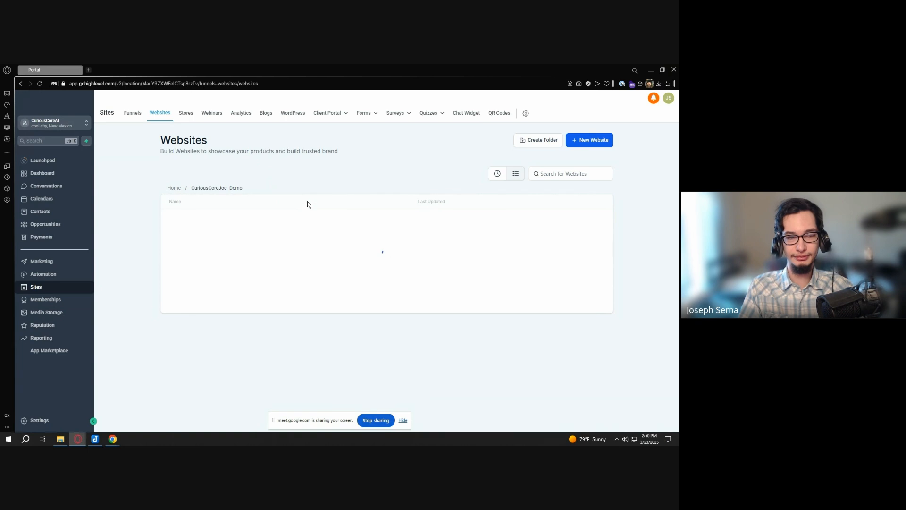
Open the Career Coach Popup Offer website's Home page for editing and switch to its Schedule A Call page
left_click(200, 221)
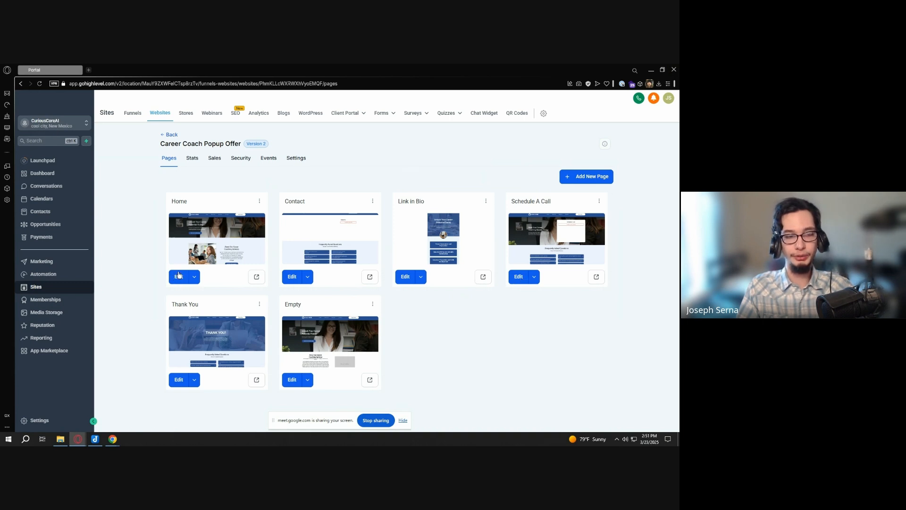
left_click(179, 276)
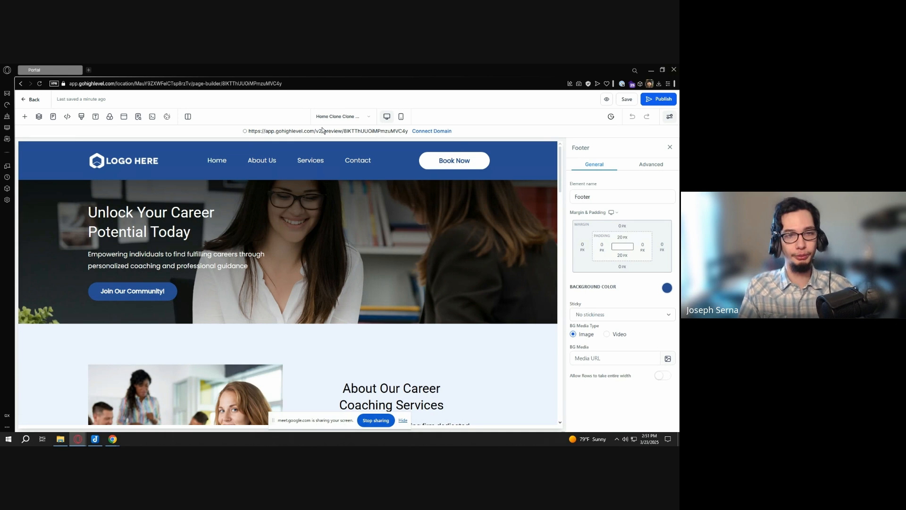
left_click(347, 119)
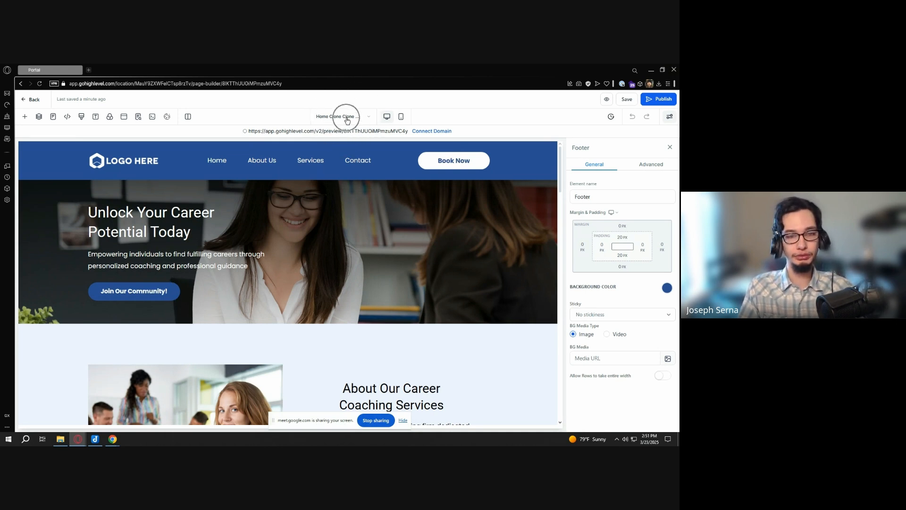
left_click(347, 119)
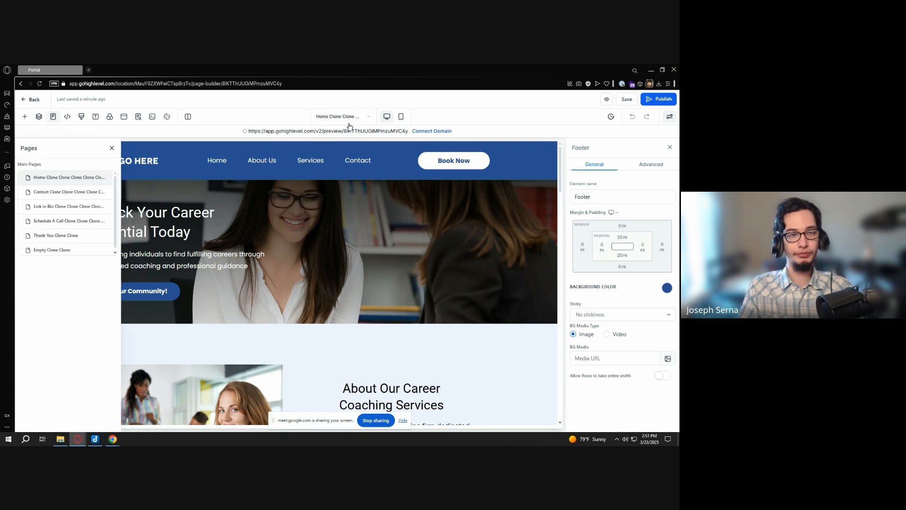
left_click(49, 121)
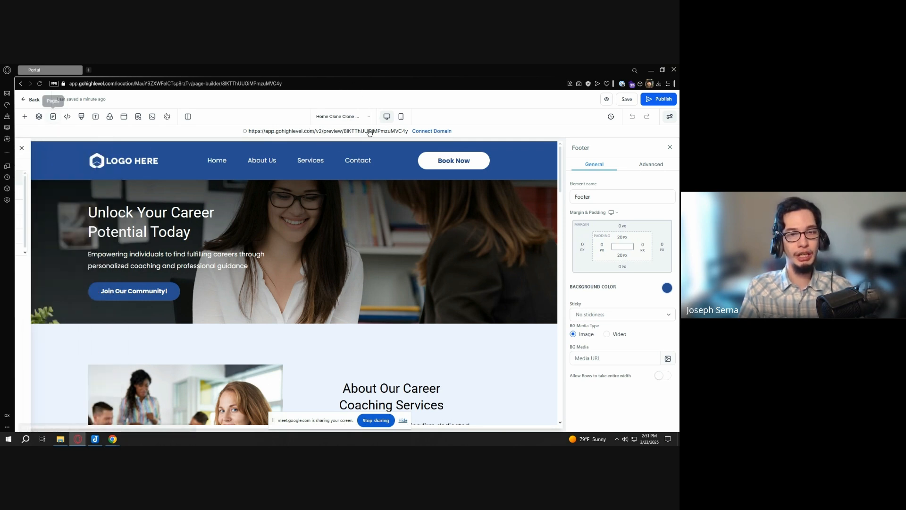
left_click(52, 119)
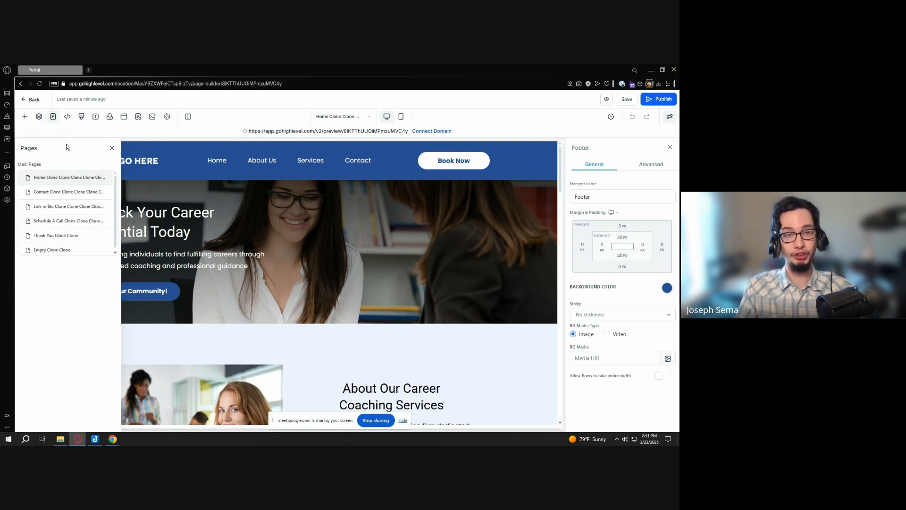
left_click(64, 220)
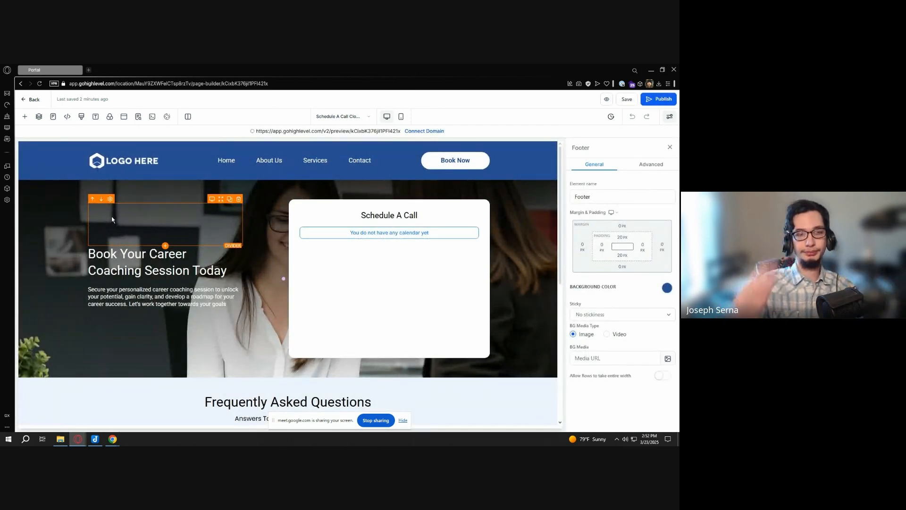
Set the calendar element in the Schedule A Call box to the "CuriousCoreJoe - Growth Booking" calendar
left_click(434, 265)
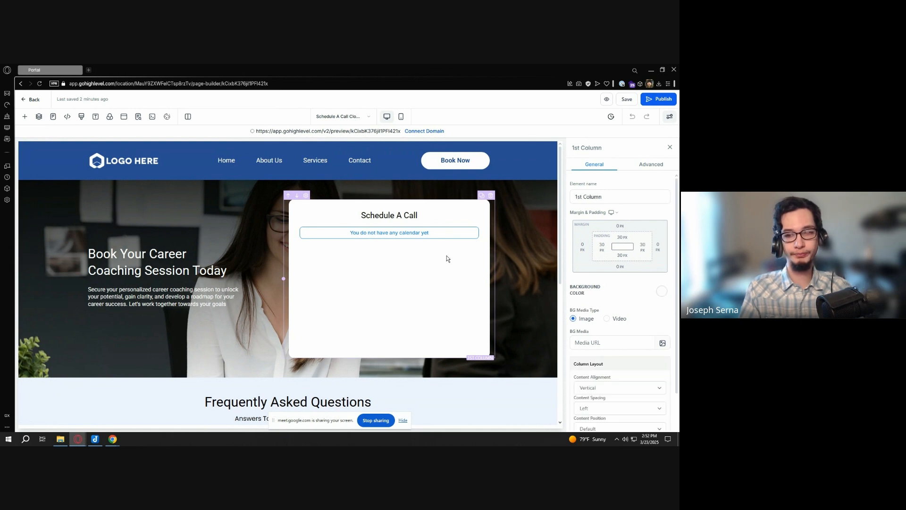
left_click(374, 237)
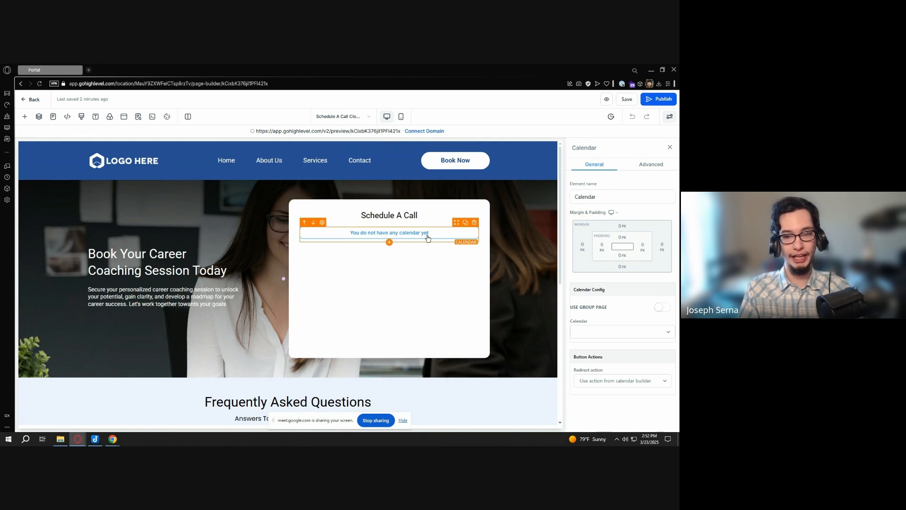
left_click(663, 332)
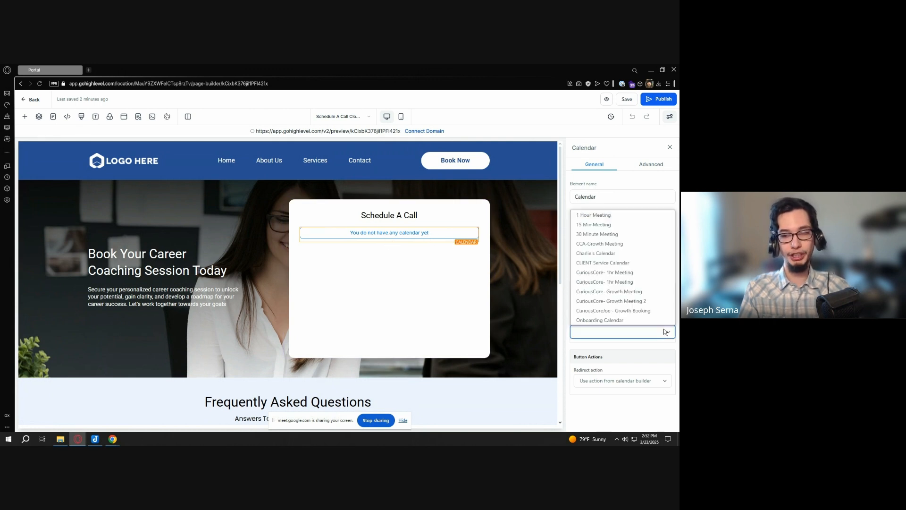
left_click(636, 310)
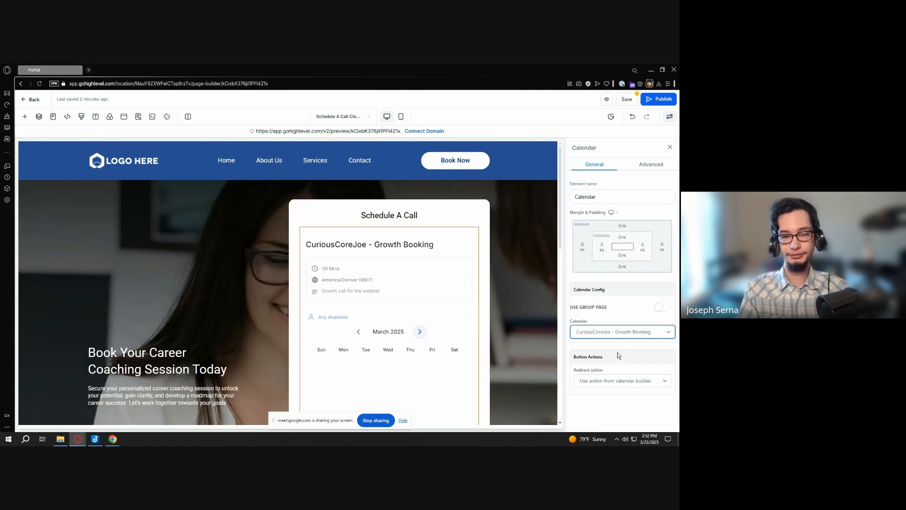
Check the embedded booking calendar on the page and delete the Frequently Asked Questions section below it
scroll(436, 283, "down", 2)
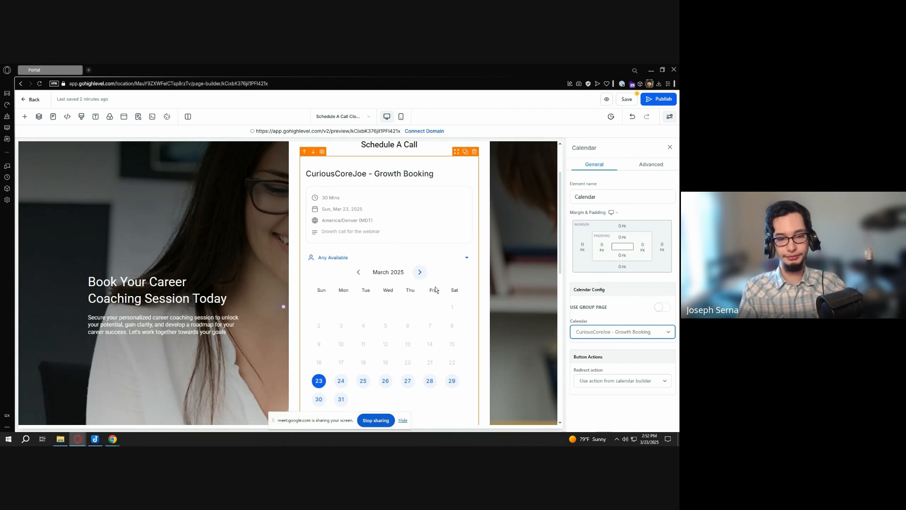
scroll(436, 289, "down", 5)
scroll(437, 287, "down", 2)
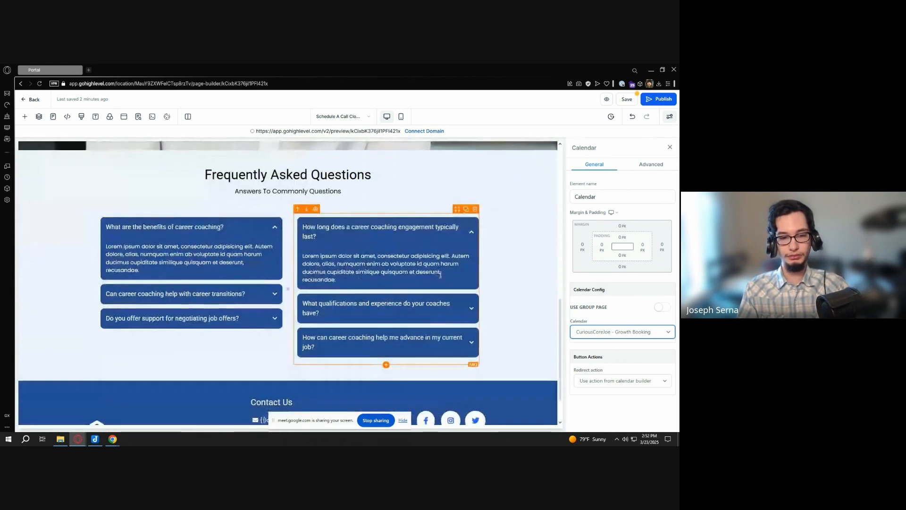
scroll(446, 269, "up", 4)
scroll(443, 263, "up", 5)
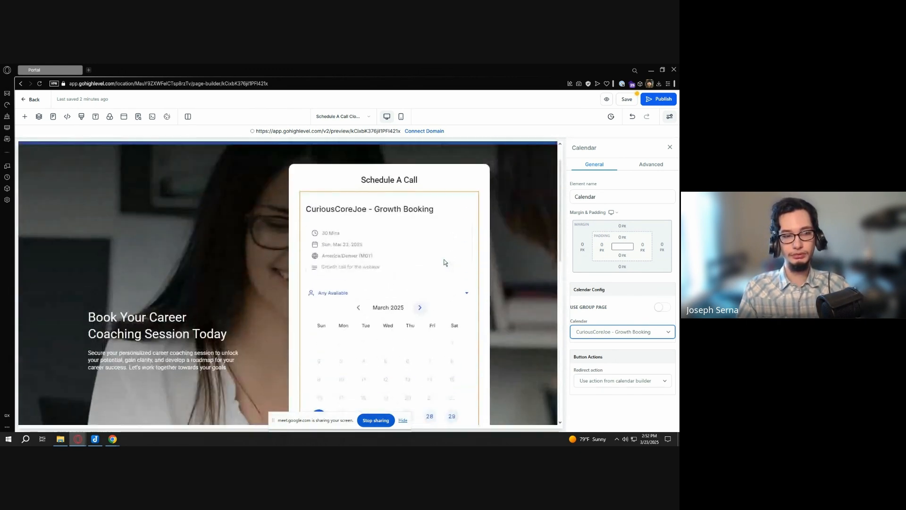
scroll(443, 262, "down", 2)
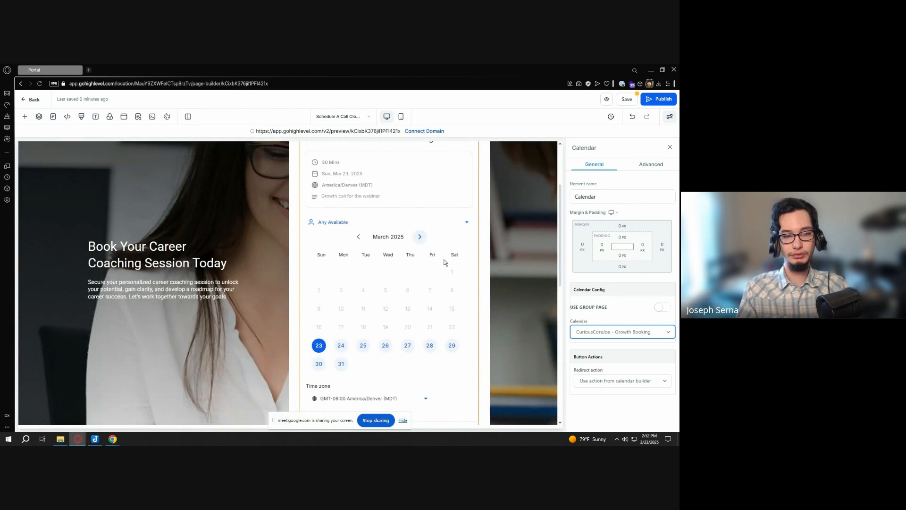
scroll(444, 263, "down", 2)
scroll(338, 266, "up", 3)
scroll(339, 266, "down", 5)
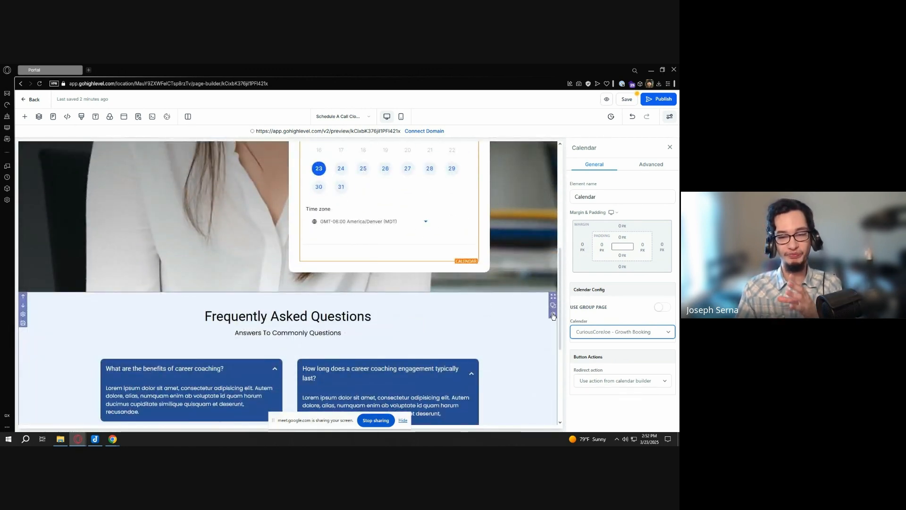
scroll(514, 241, "down", 2)
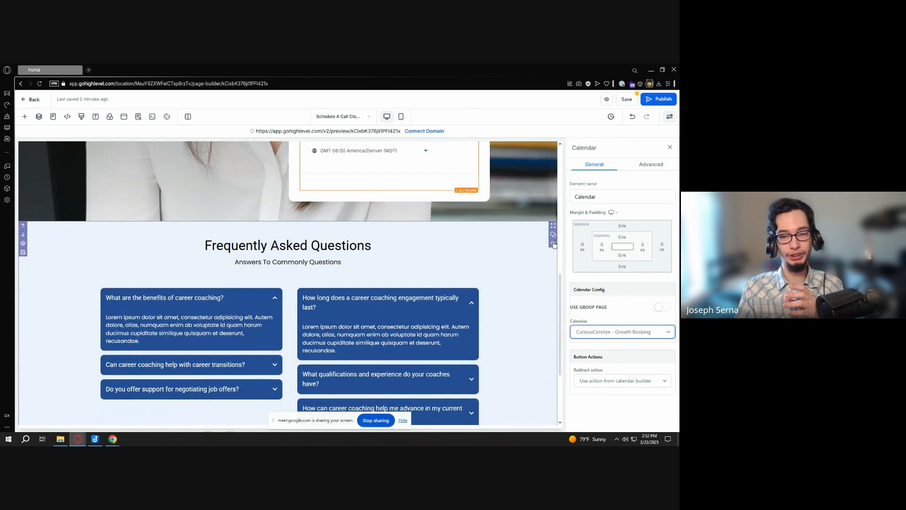
scroll(553, 242, "down", 3)
scroll(537, 296, "up", 2)
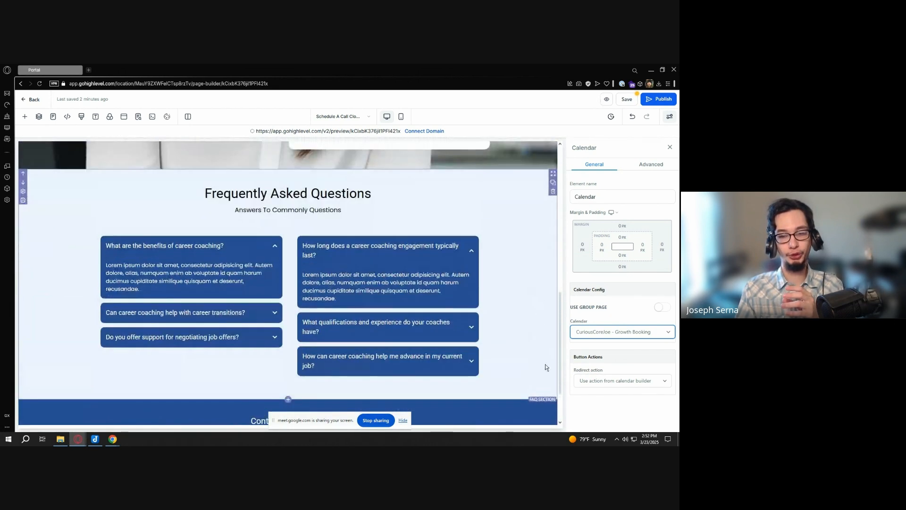
scroll(540, 260, "up", 2)
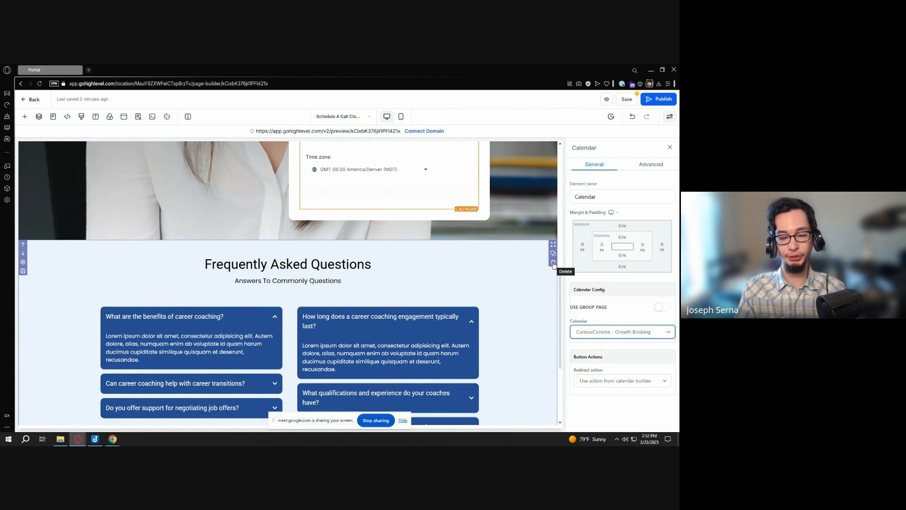
left_click(554, 264)
Delete the column containing the "Book Your Career Coaching Session Today" text beside the booking calendar
scroll(264, 253, "up", 5)
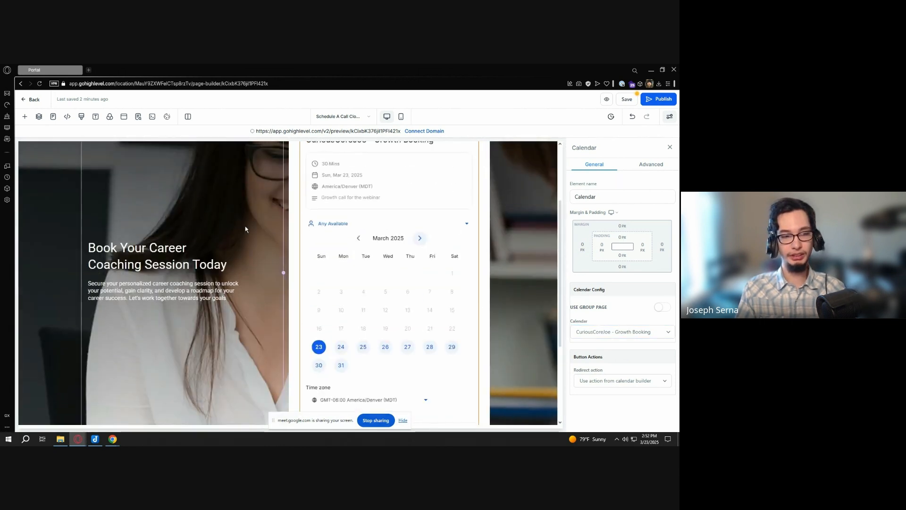
left_click(236, 256)
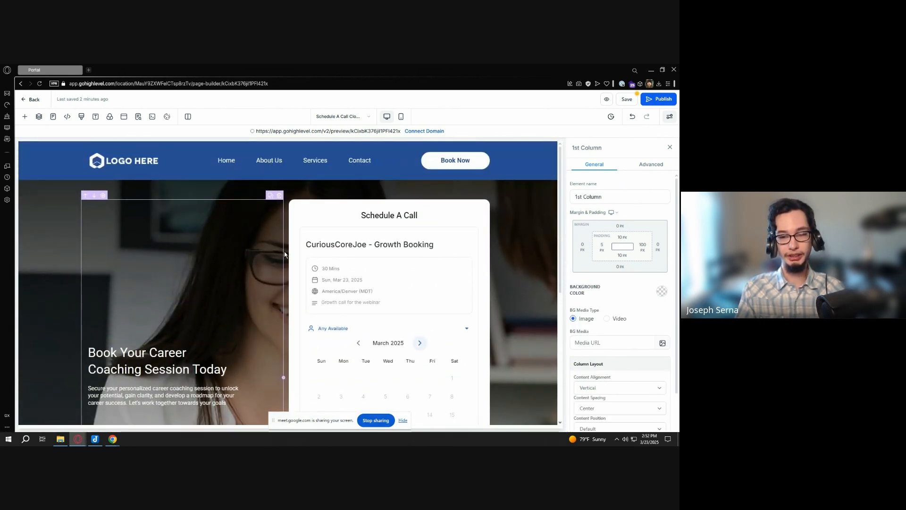
scroll(237, 256, "down", 5)
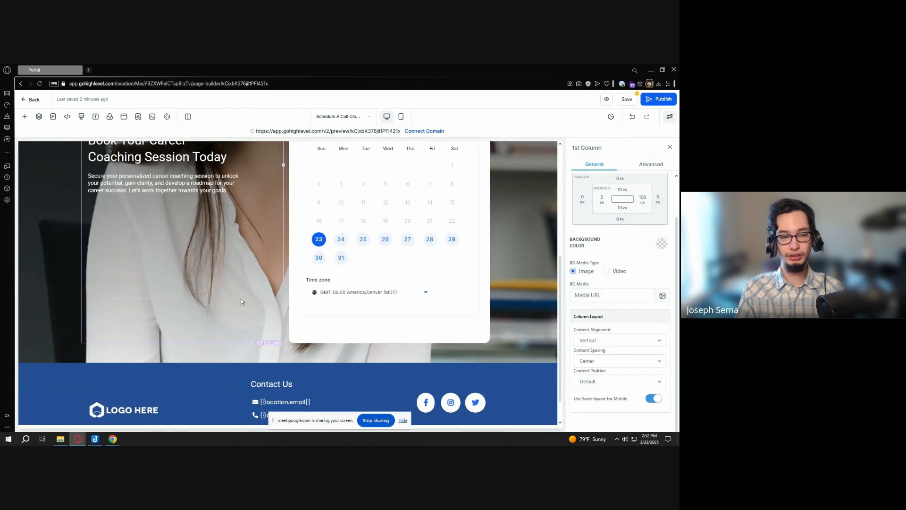
scroll(241, 302, "up", 5)
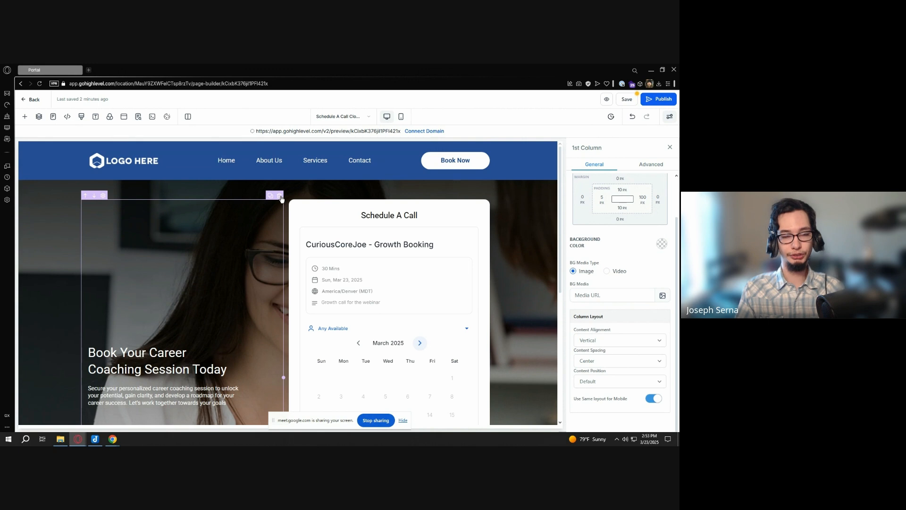
left_click(281, 195)
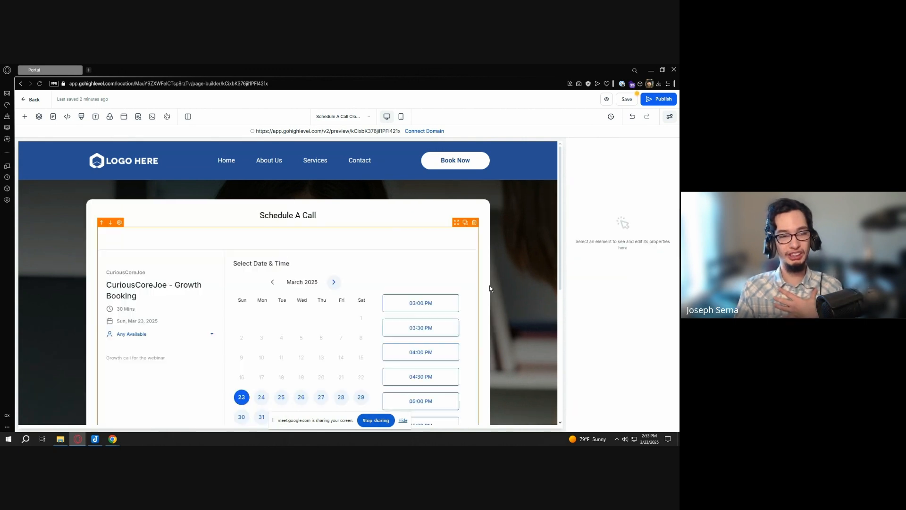
Examine the embedded booking calendar in the Schedule A Call box from its heading down to the time zone selector
scroll(463, 272, "down", 5)
scroll(464, 275, "up", 4)
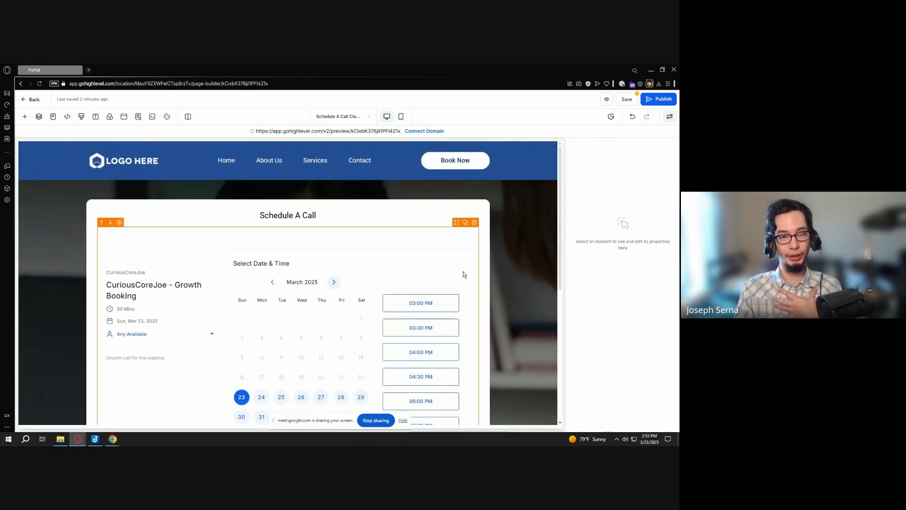
scroll(464, 274, "down", 2)
scroll(467, 269, "up", 2)
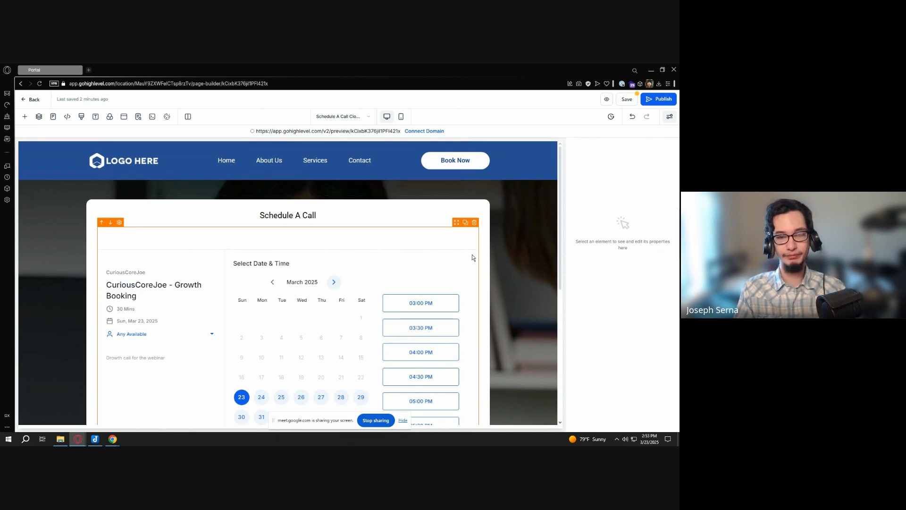
scroll(507, 266, "down", 3)
scroll(507, 266, "up", 1)
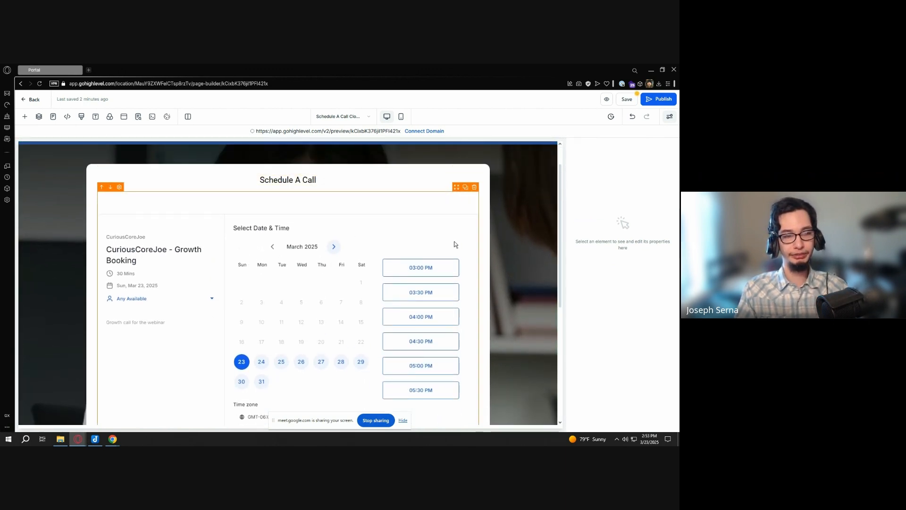
scroll(444, 244, "down", 1)
scroll(425, 214, "down", 3)
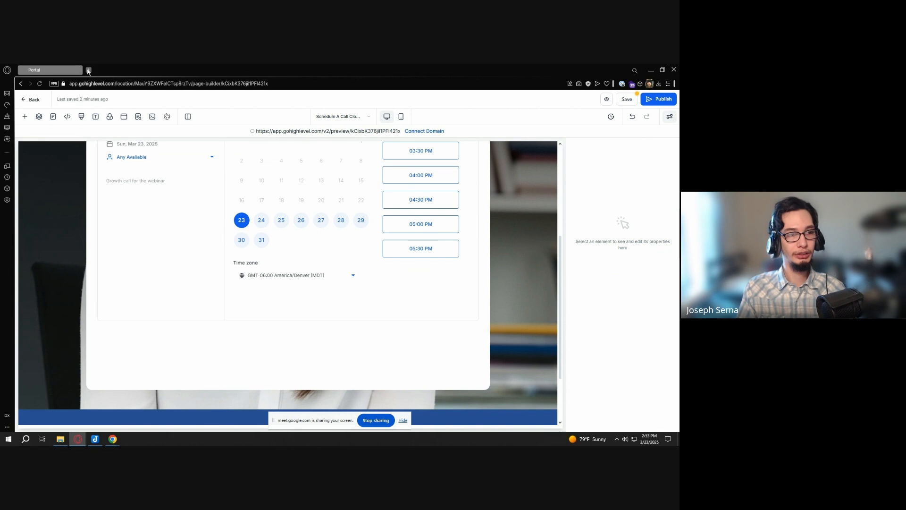
Duplicate the page builder's browser tab, leave the builder in the copy, and open the Calendar Settings list
right_click(54, 72)
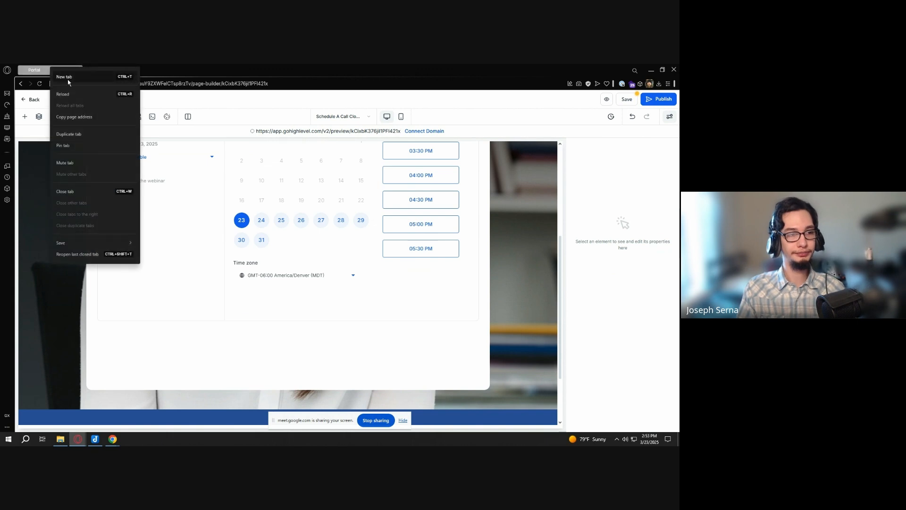
left_click(81, 136)
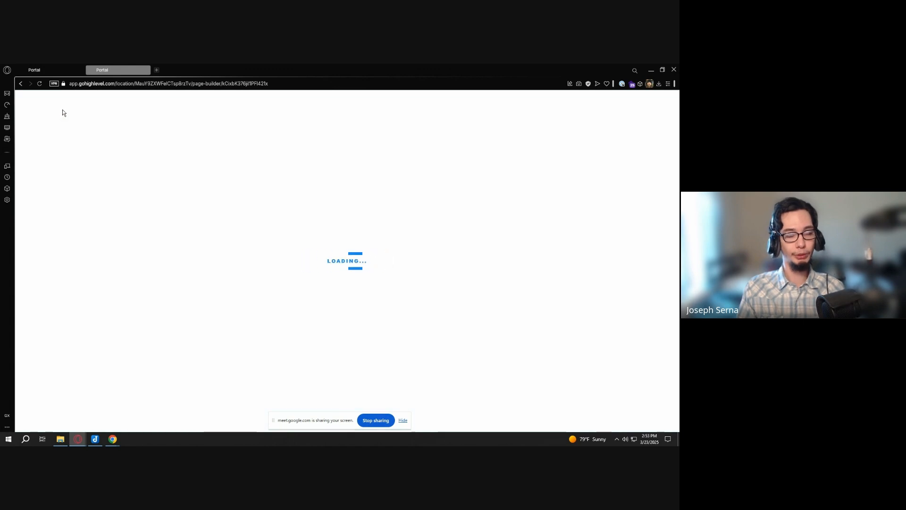
left_click(32, 101)
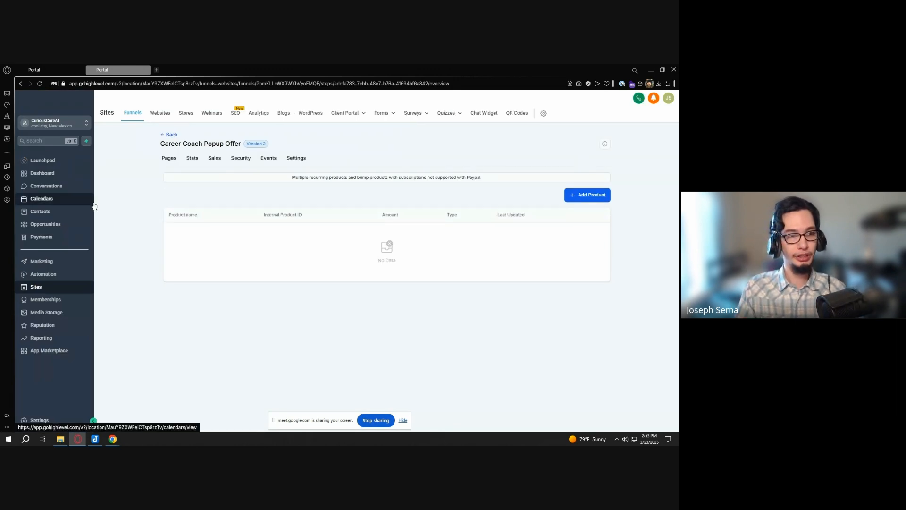
left_click(59, 204)
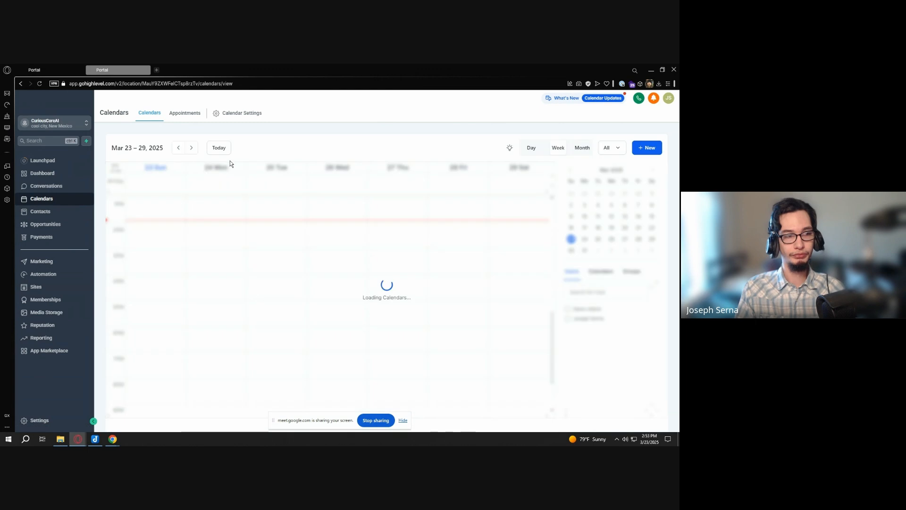
left_click(242, 114)
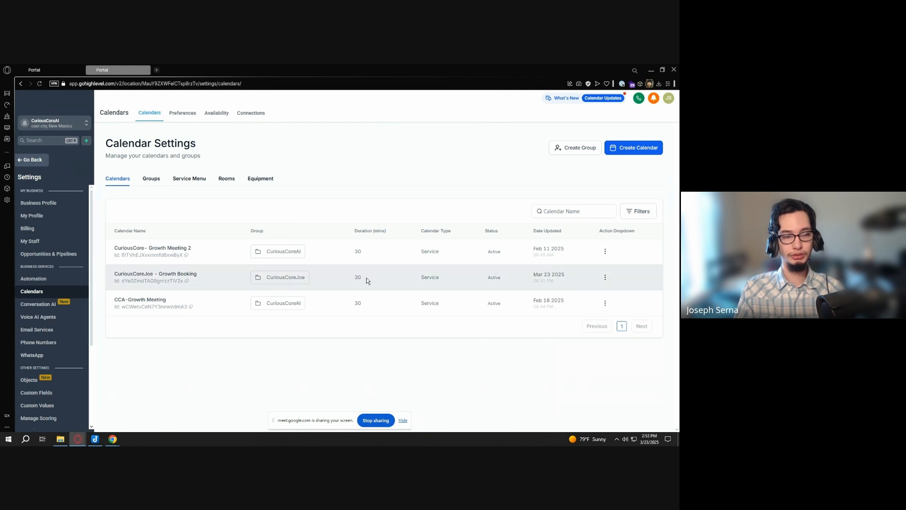
Open the sharing options of the "CuriousCoreJoe - Growth Booking" calendar and copy its embed code
left_click(606, 278)
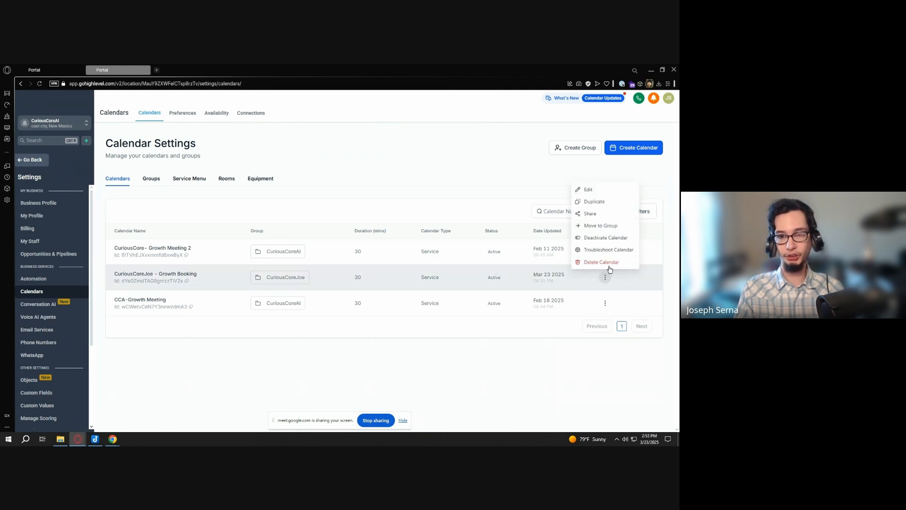
left_click(608, 214)
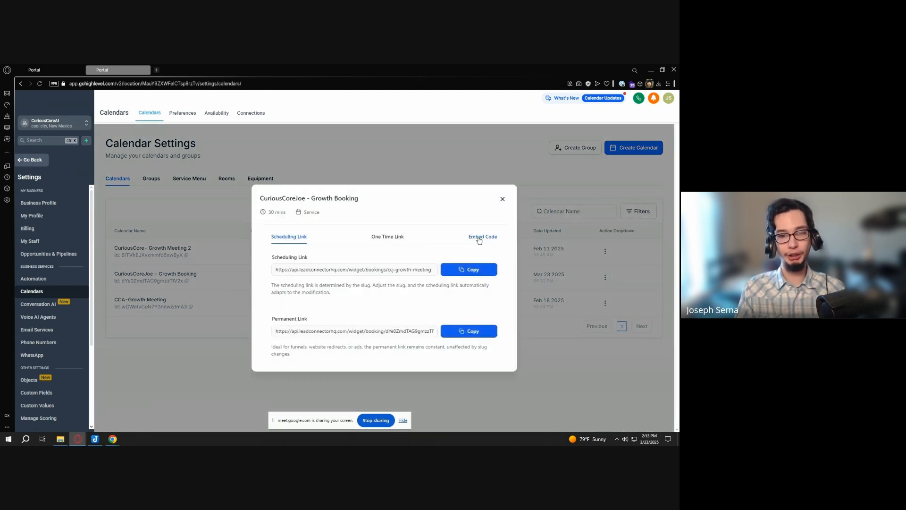
key("ctrl")
key("ctrl")
key("ctrl")
key("ctrl")
key("ctrl")
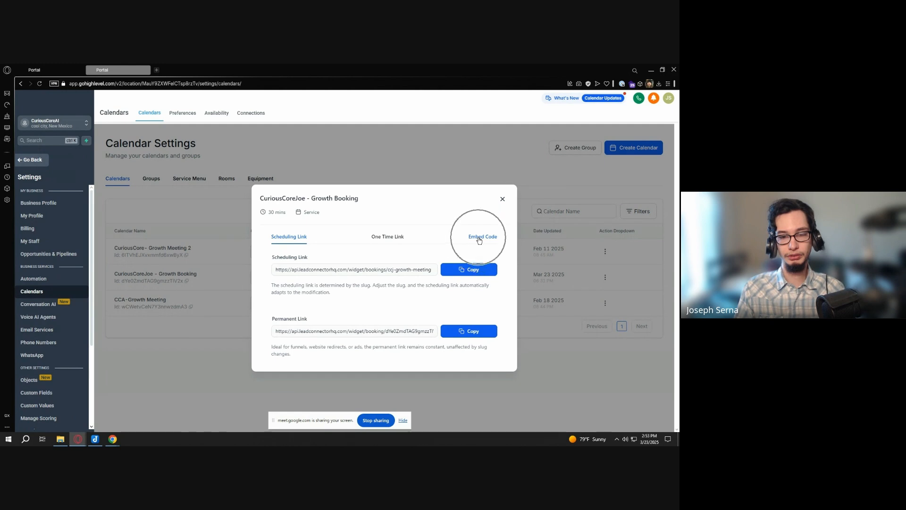
left_click(479, 239)
left_click_drag(448, 323, 270, 299)
left_click(477, 357)
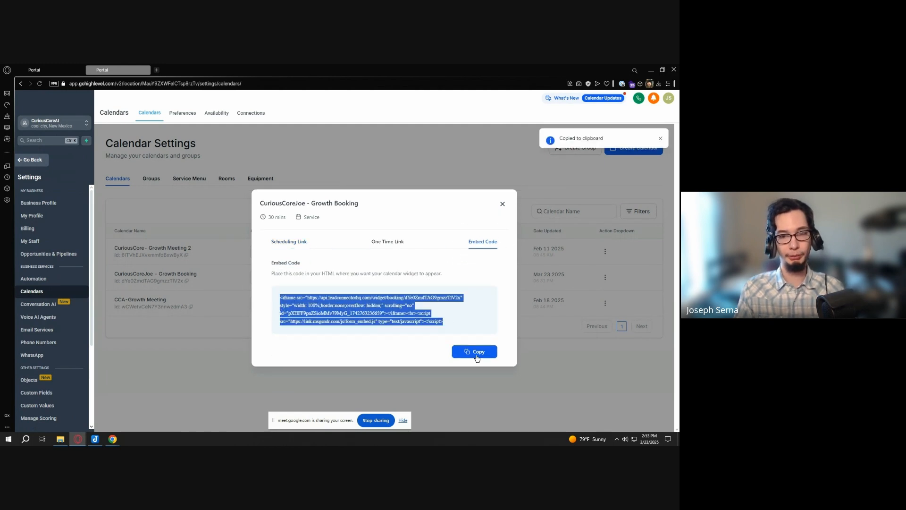
left_click(467, 260)
left_click(476, 350)
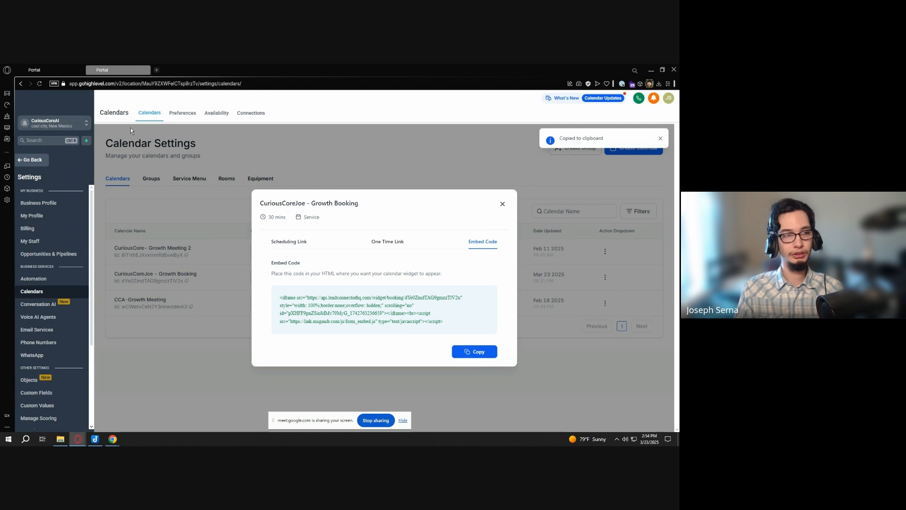
Return to the Schedule A Call page in the builder and delete the calendar element from the box
left_click(47, 70)
scroll(338, 226, "up", 4)
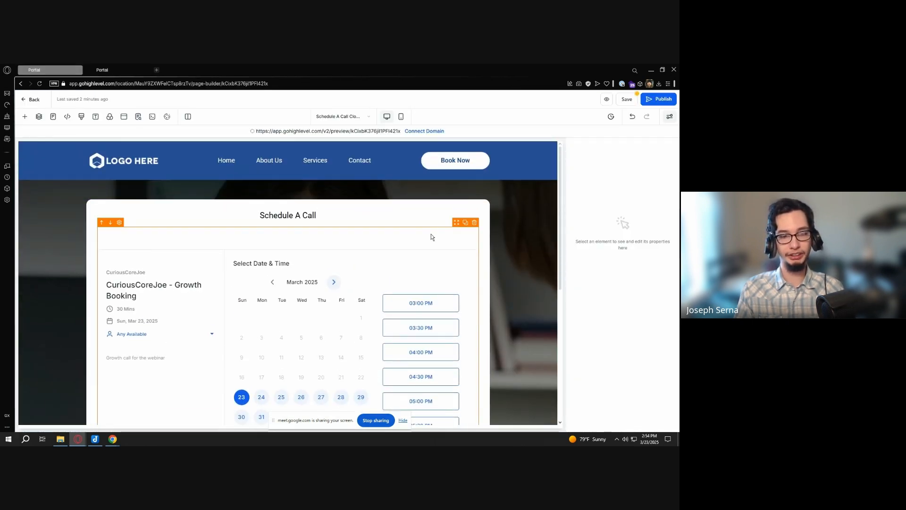
left_click(411, 253)
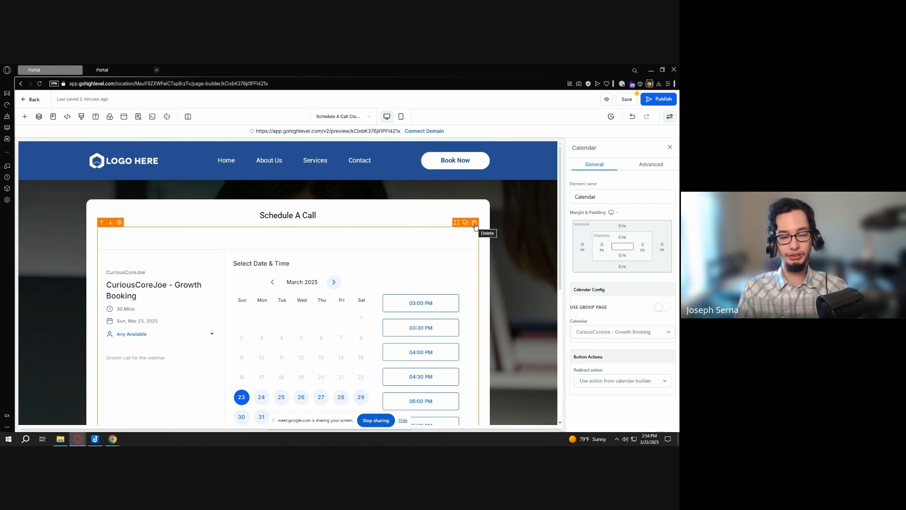
left_click(475, 223)
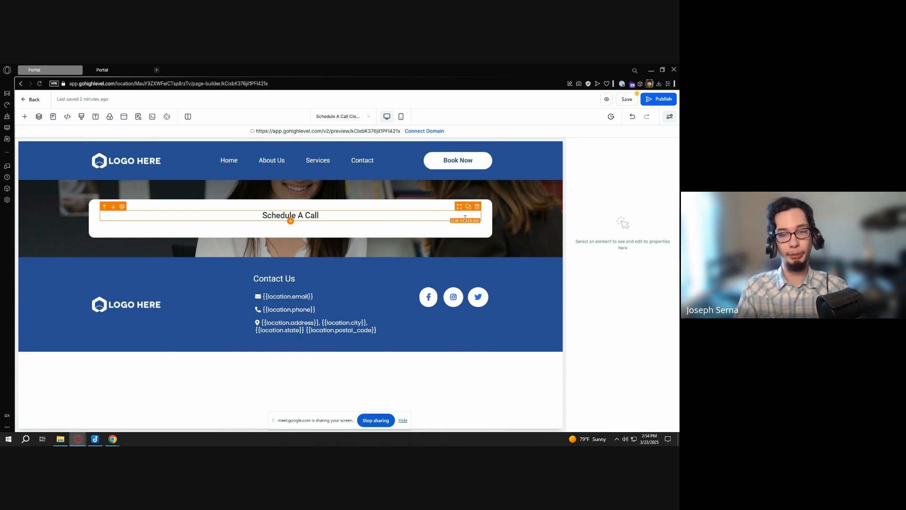
Add a Code element below the "Schedule A Call" sub-headline
left_click(291, 221)
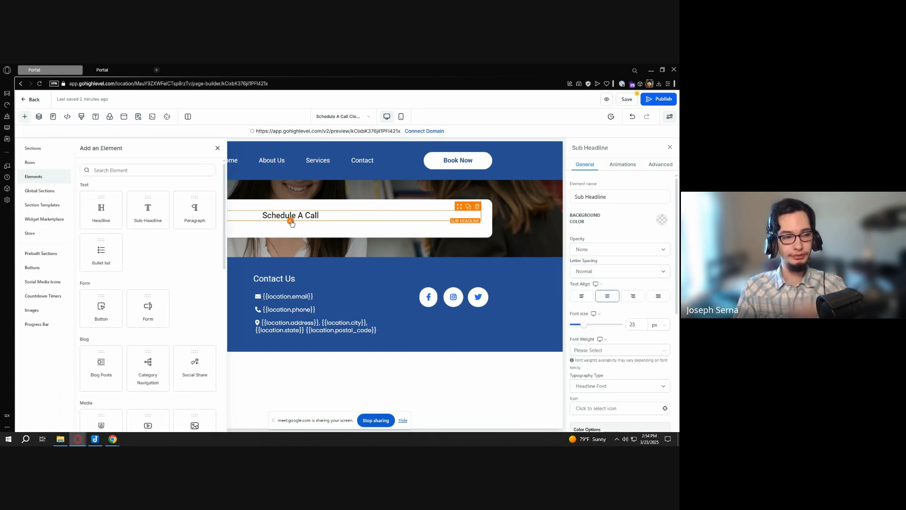
scroll(179, 230, "down", 10)
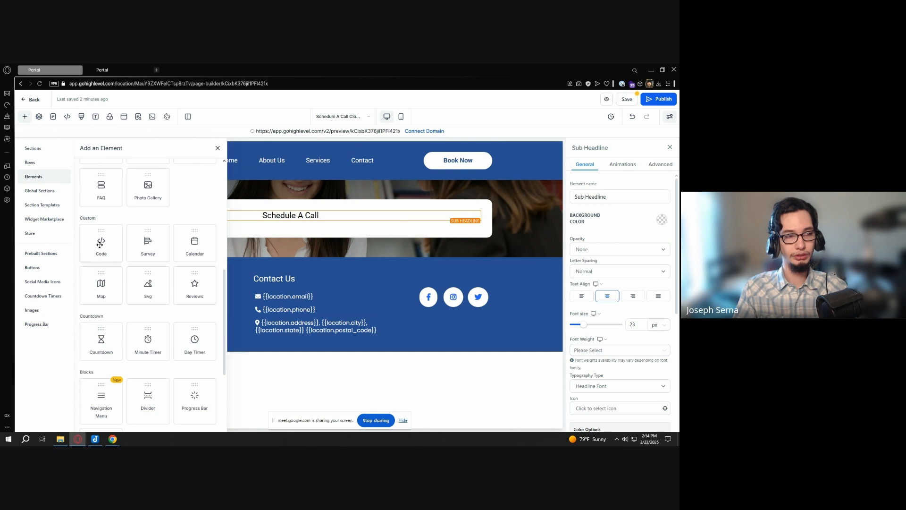
scroll(100, 244, "up", 3)
scroll(100, 245, "down", 2)
key("ctrl")
key("ctrl")
key("ctrl")
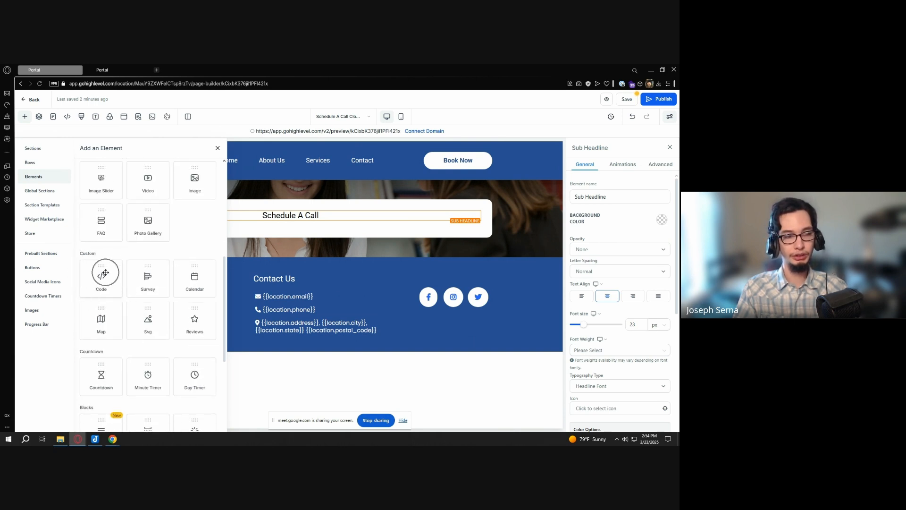
left_click(105, 272)
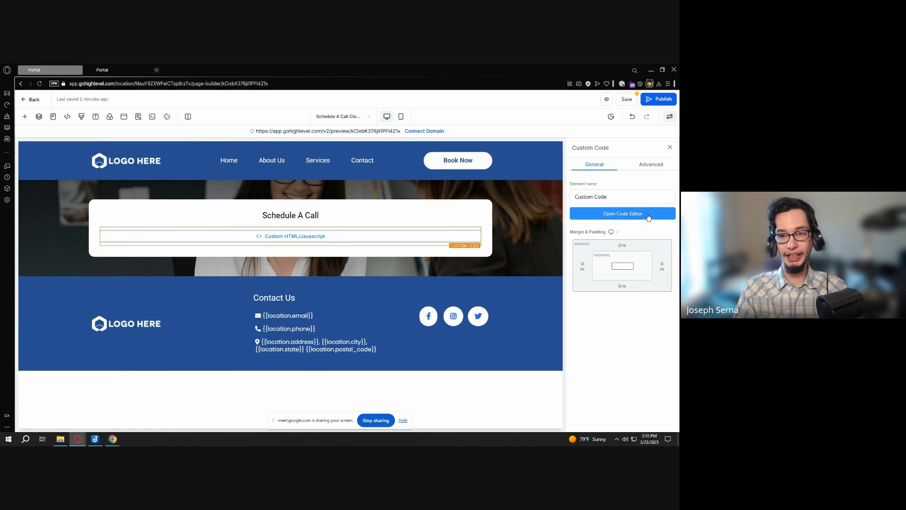
Paste the copied calendar embed code into the Custom Code element's code editor and save the code
key("ctrl")
key("ctrl")
key("ctrl")
key("ctrl")
key("ctrl")
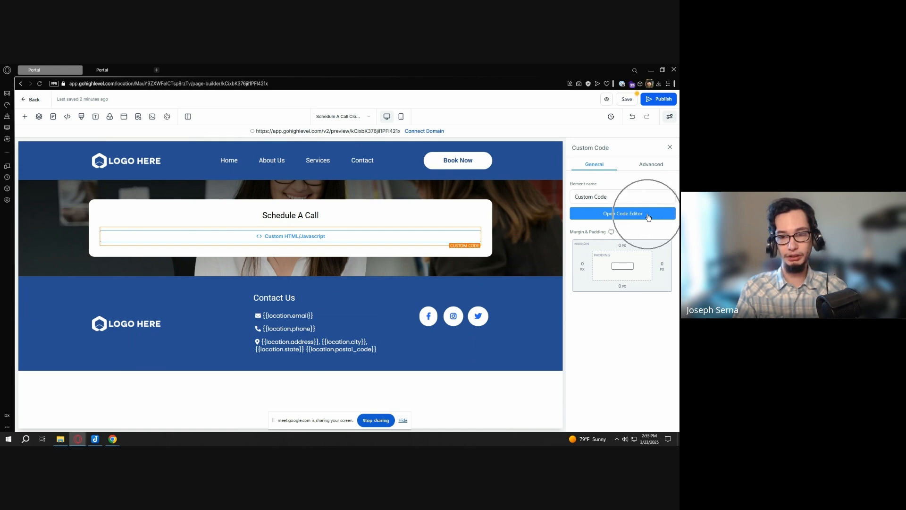
left_click(648, 216)
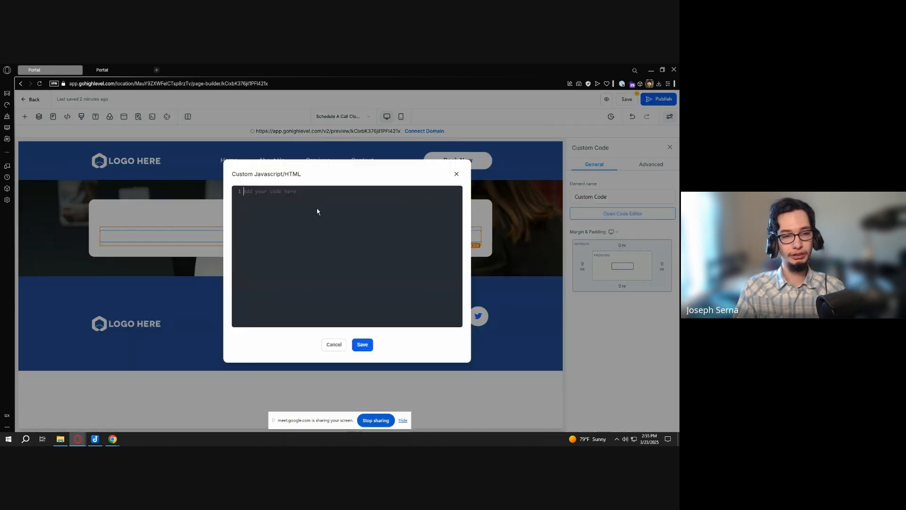
key("ctrl+v")
left_click(363, 344)
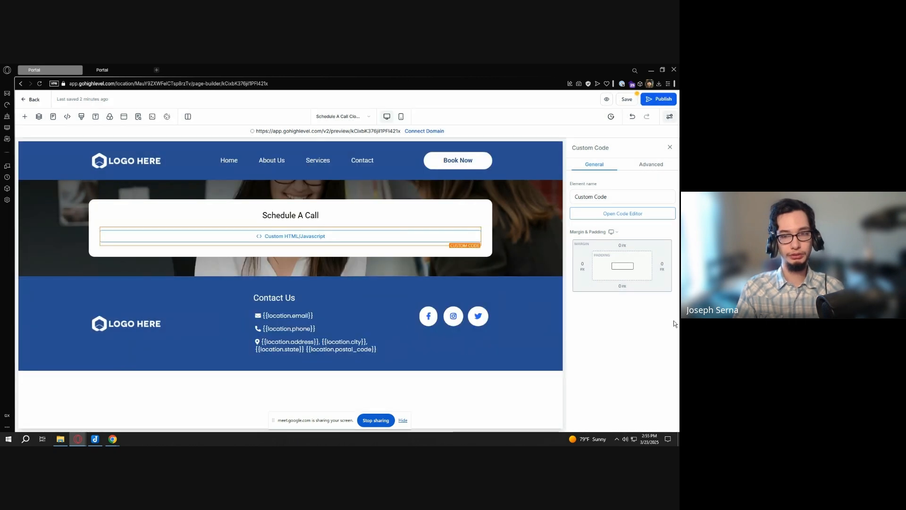
Save the page, preview the embedded calendar, and close the preview and the Calendar Settings browser tabs
left_click(626, 100)
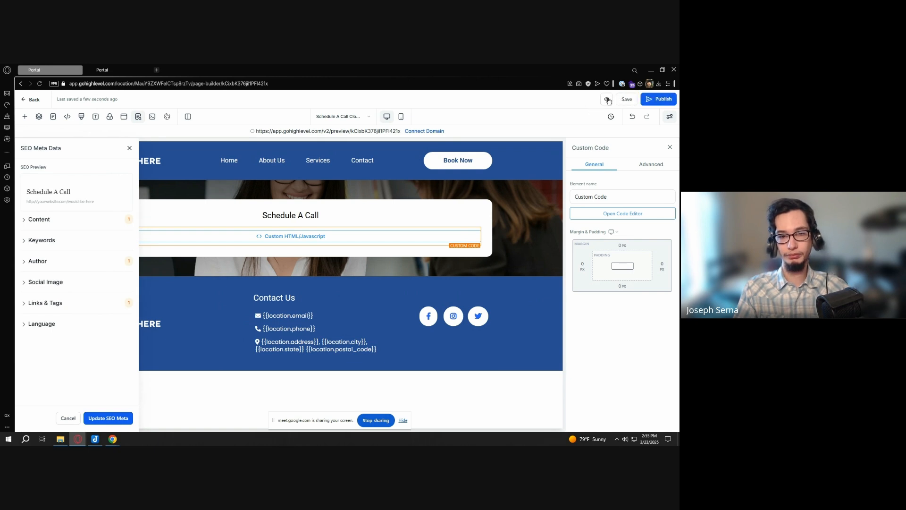
left_click(608, 100)
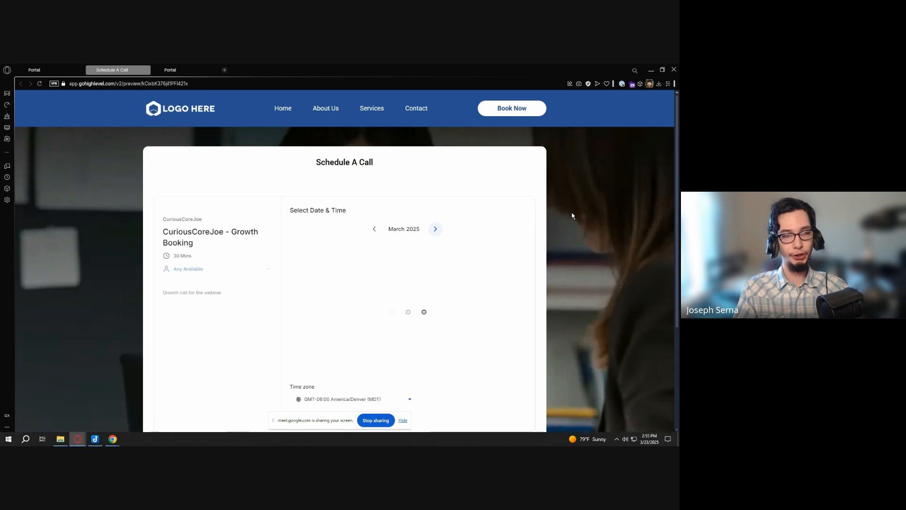
key("ctrl+w")
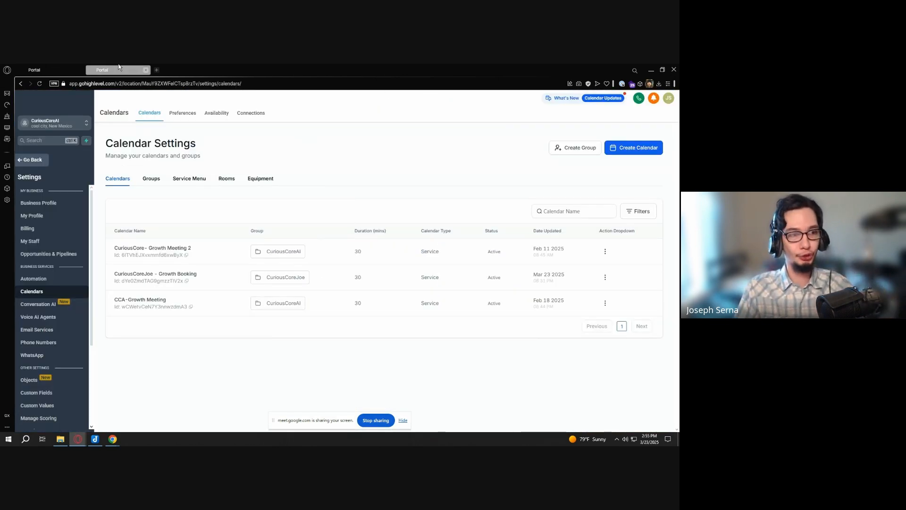
left_click(146, 70)
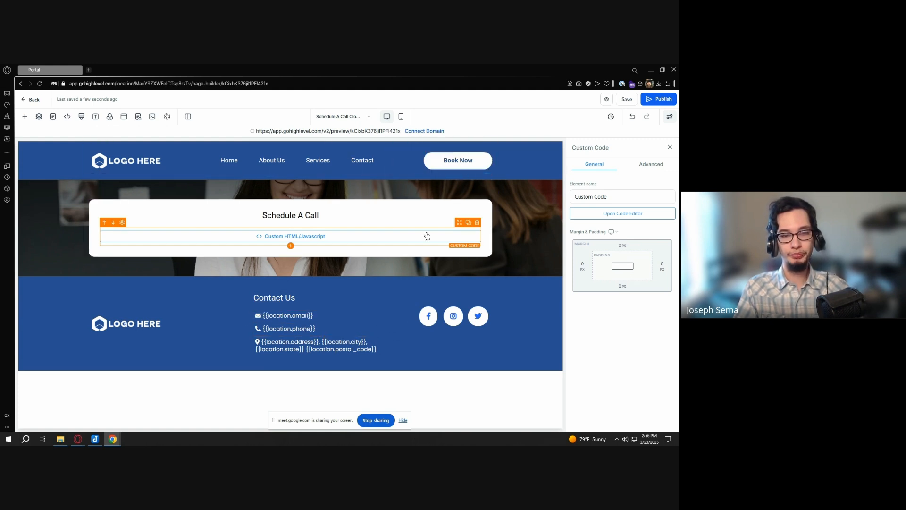
Compare the Schedule A Call page's desktop and mobile layouts, ending in the mobile layout
left_click(383, 236)
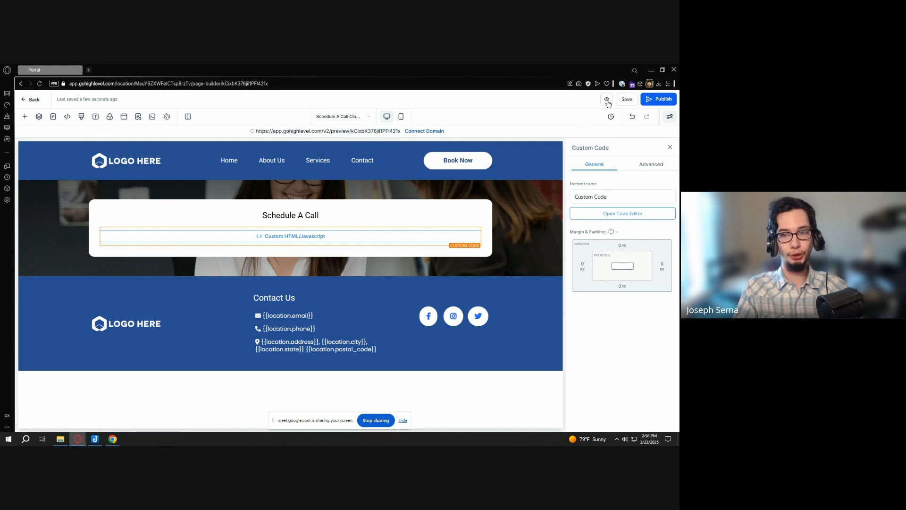
left_click(401, 116)
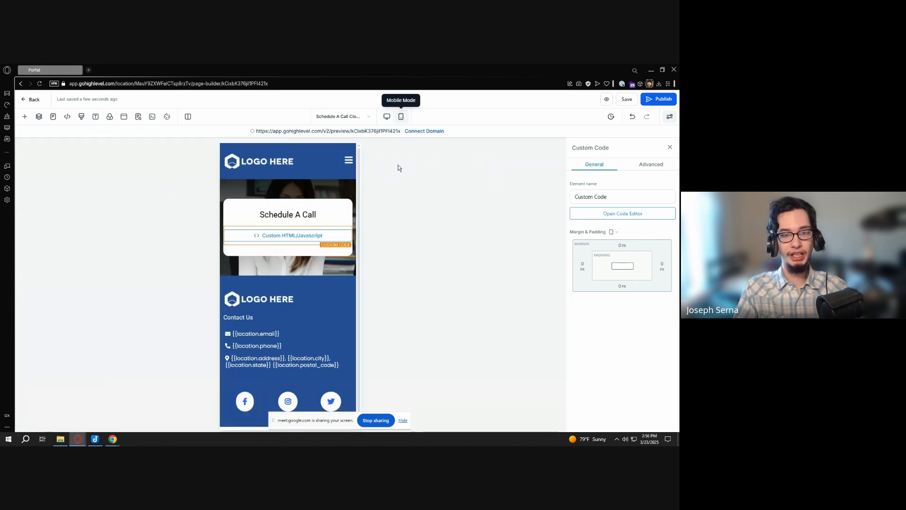
left_click(387, 116)
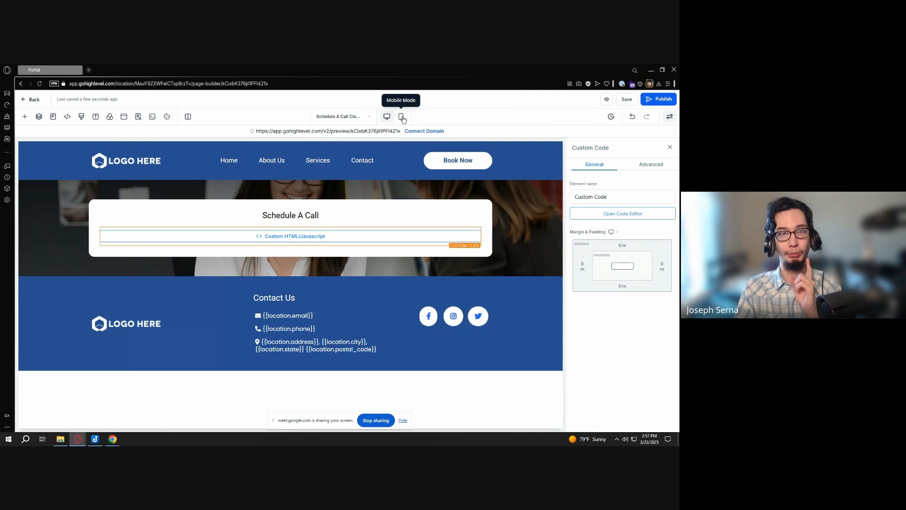
left_click(402, 117)
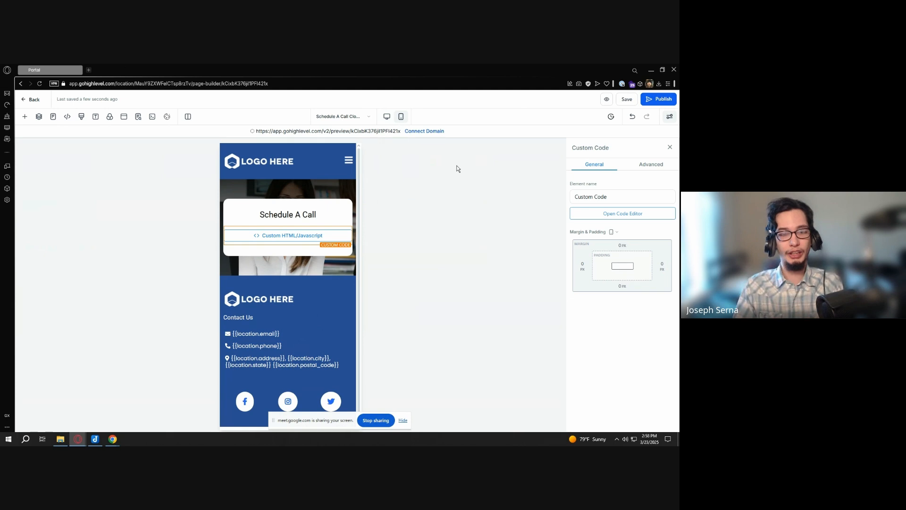
mouse_move(112, 442)
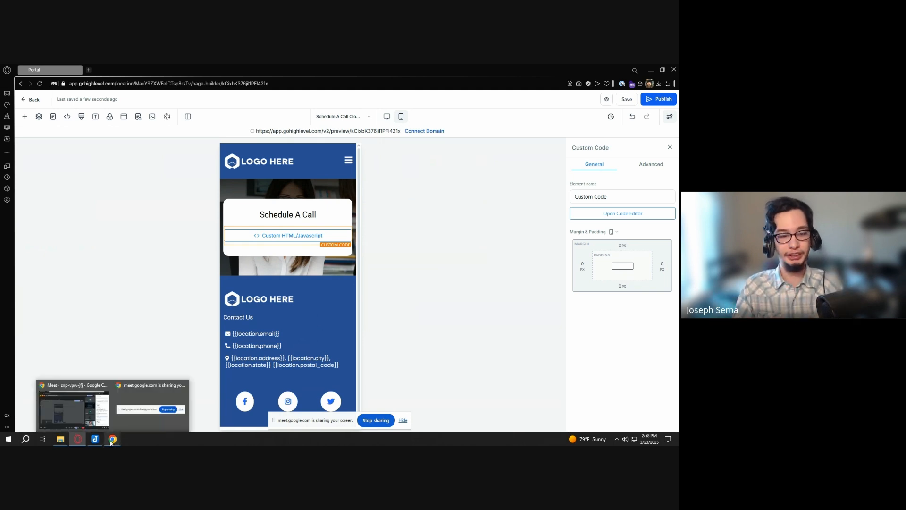
left_click(100, 414)
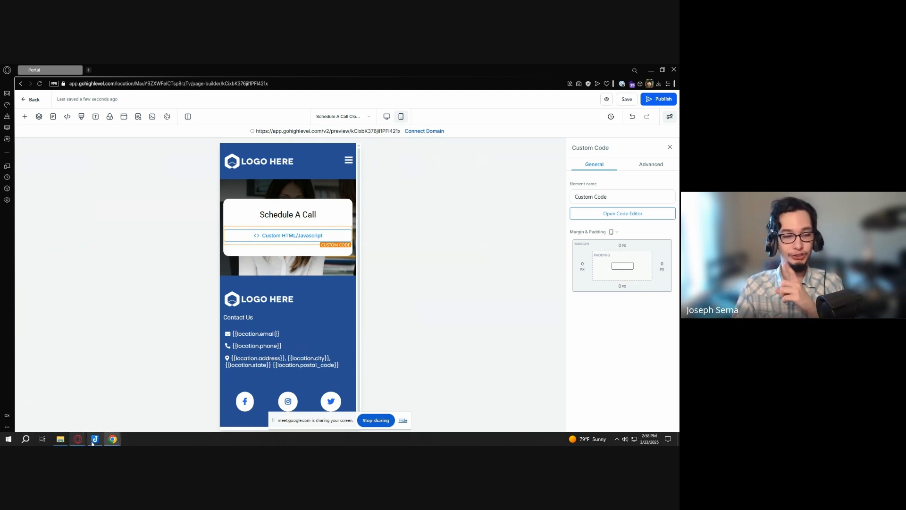
mouse_move(78, 439)
left_click(59, 414)
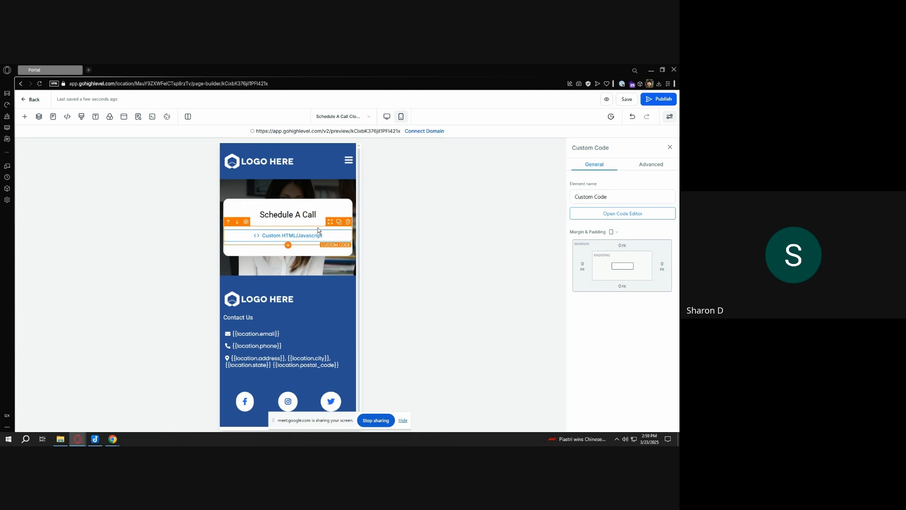
Add a second Code element below the existing Custom Code element, and delete the extra one
left_click(26, 119)
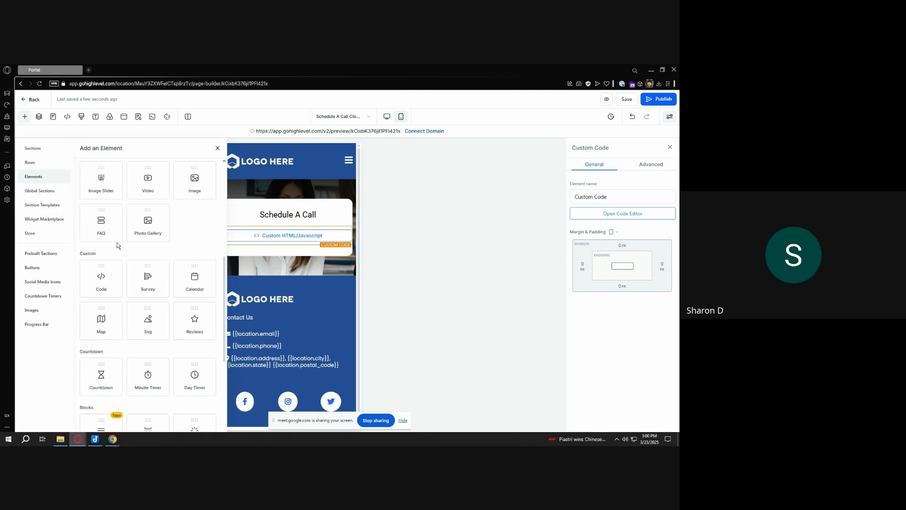
scroll(117, 214, "up", 1)
scroll(117, 214, "up", 1)
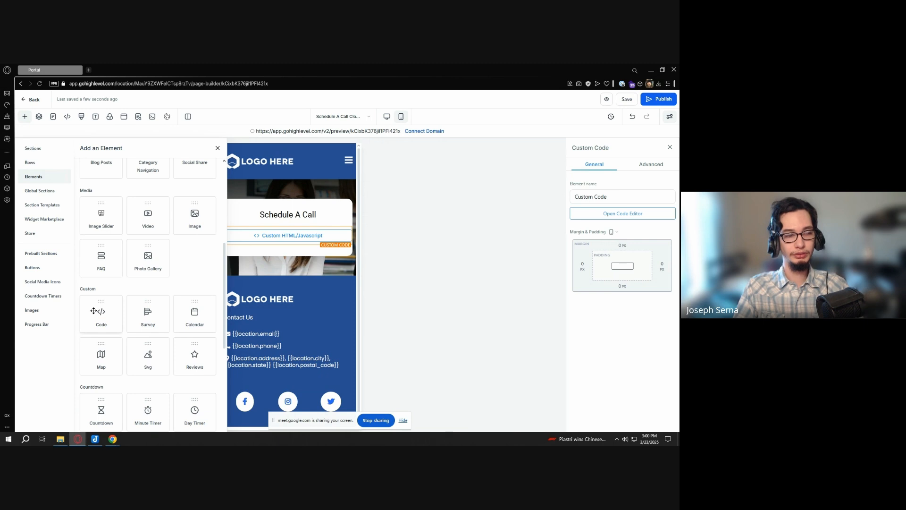
left_click_drag(95, 309, 326, 258)
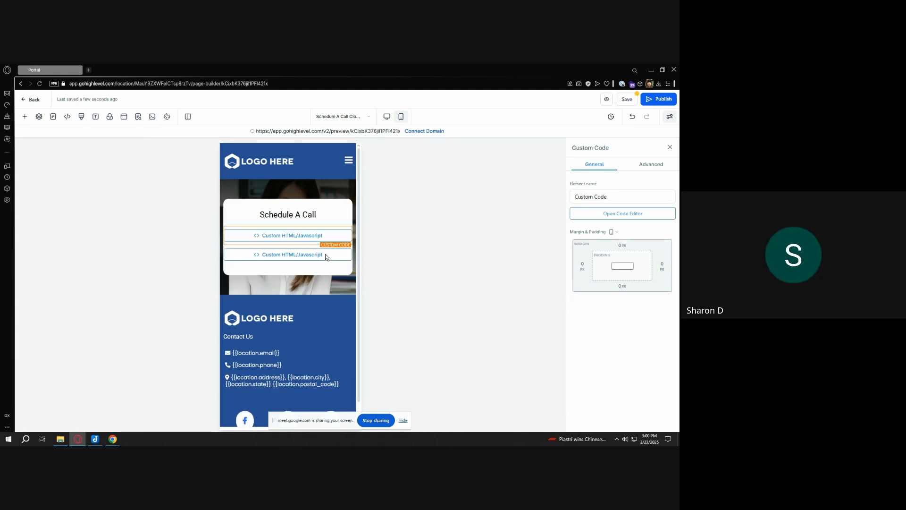
left_click(348, 226)
left_click(351, 244)
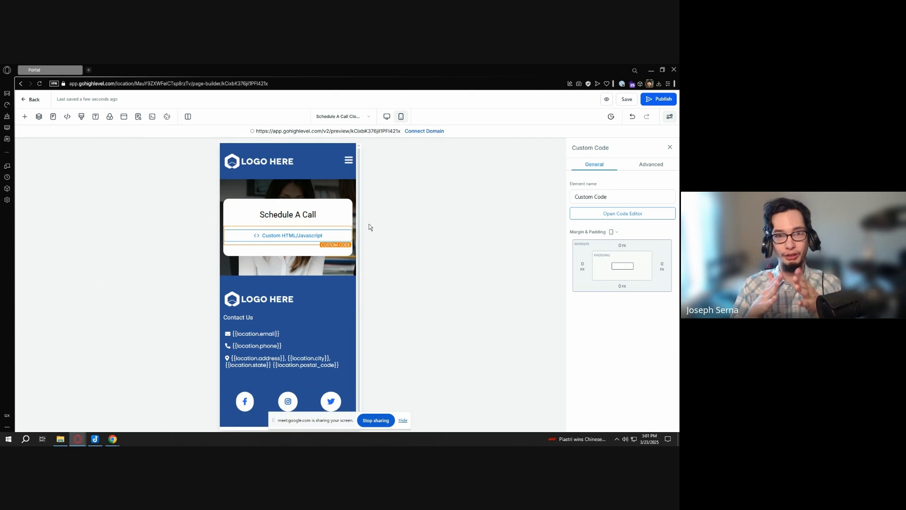
Leave the page builder, open the Career Coach Popup Offer website's settings, and rename the website as "CCJ - Website"
left_click(33, 100)
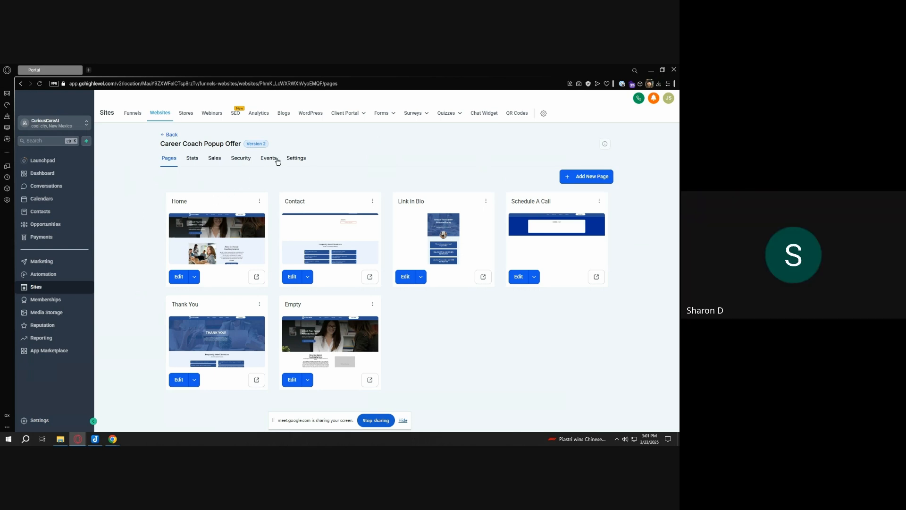
left_click(295, 159)
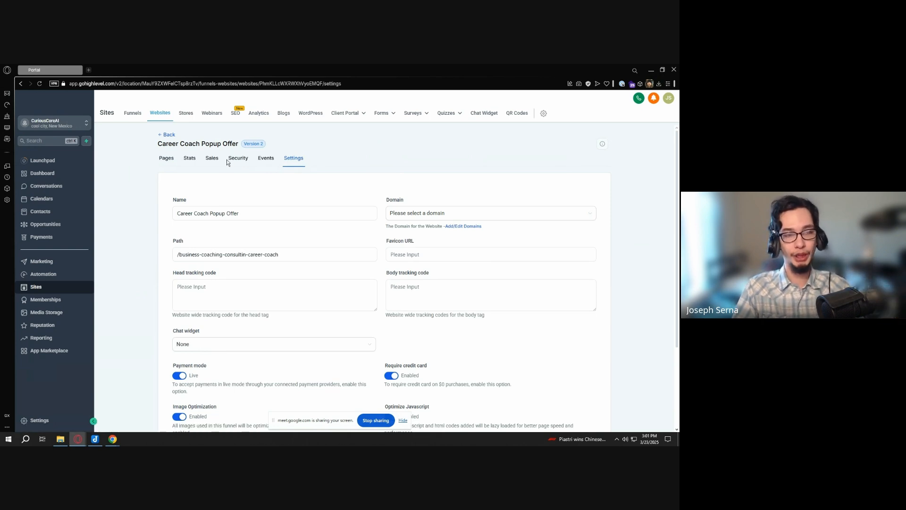
key("ctrl")
key("ctrl")
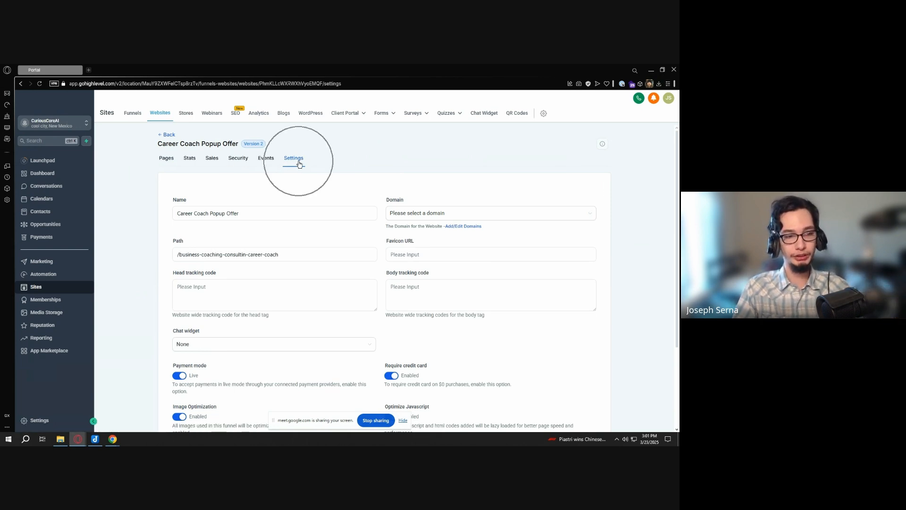
left_click_drag(270, 210, 167, 212)
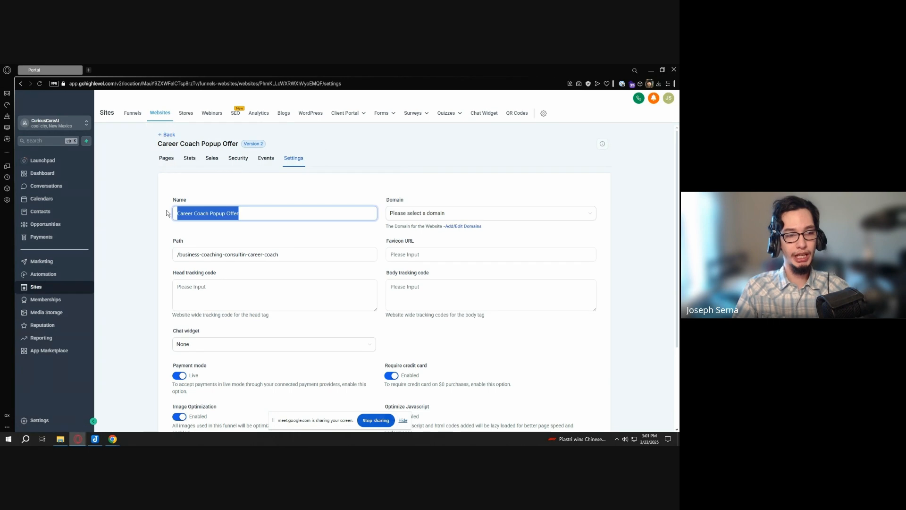
type("CC")
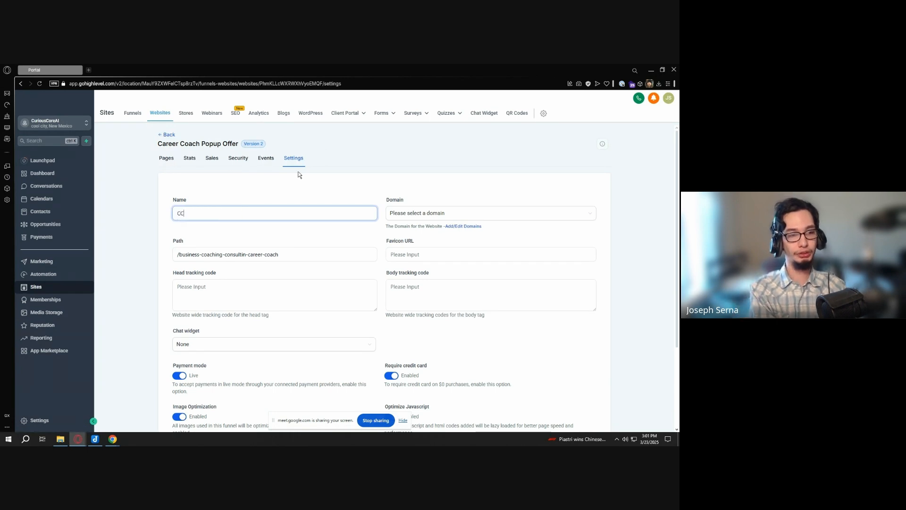
type("J - W")
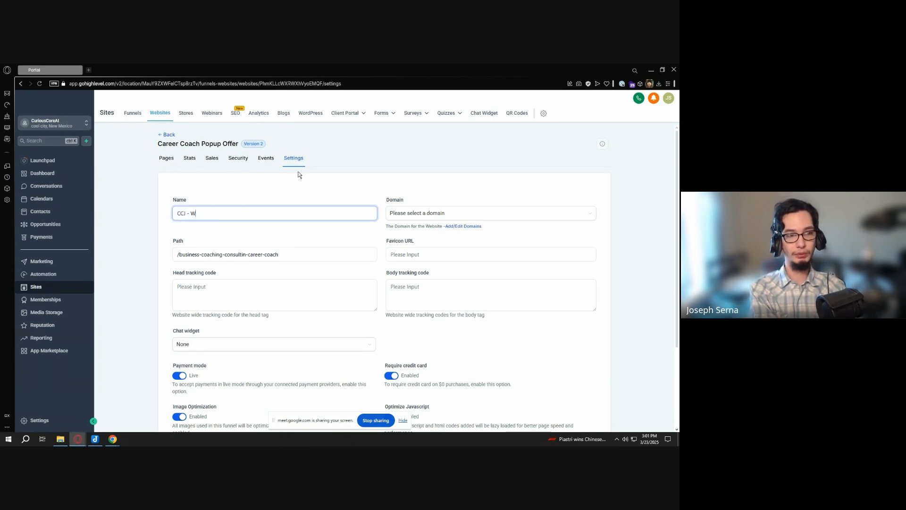
type("ebsite")
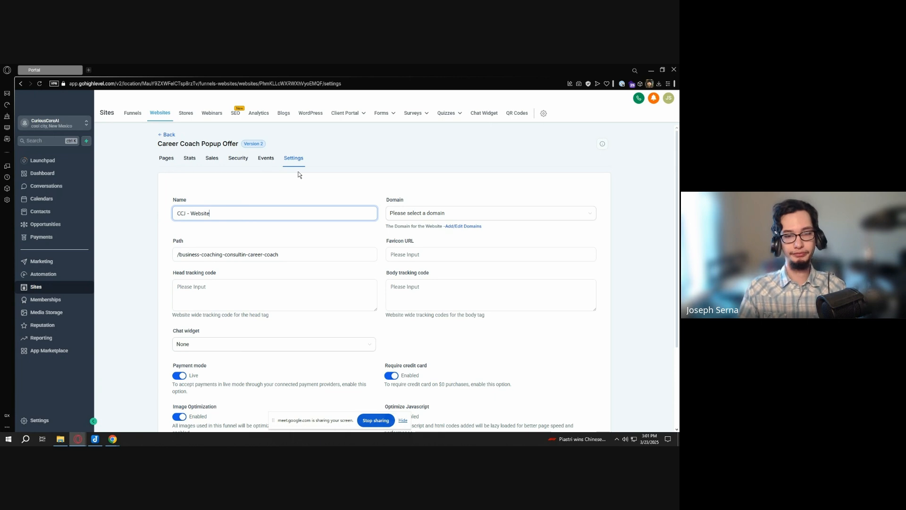
Check which domains are available for the website without selecting one
left_click(434, 212)
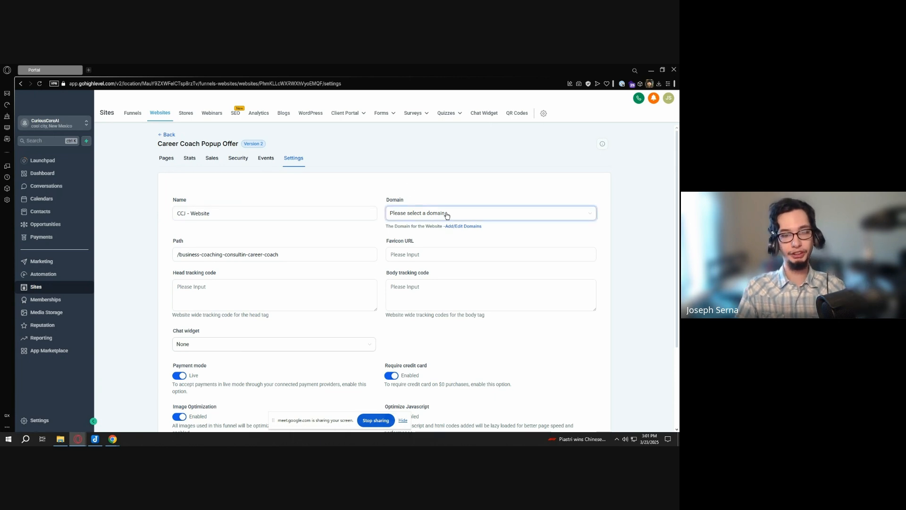
left_click(437, 198)
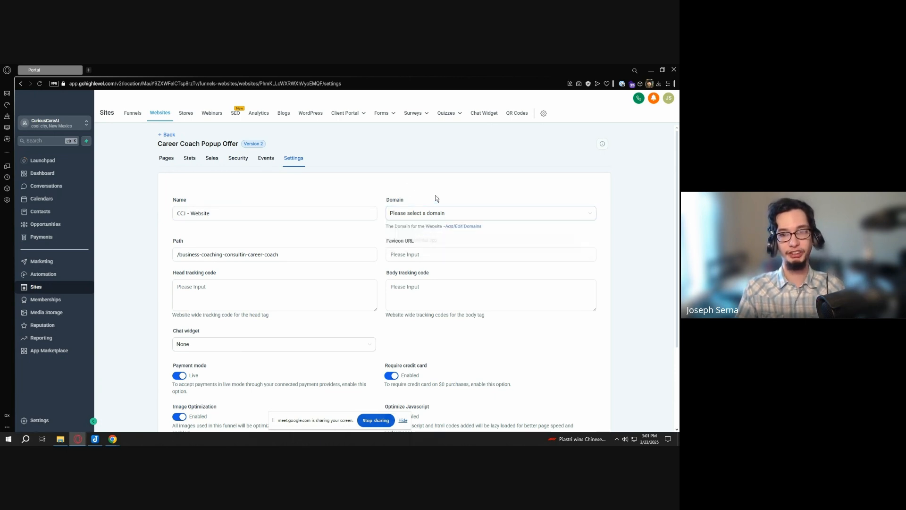
left_click(417, 212)
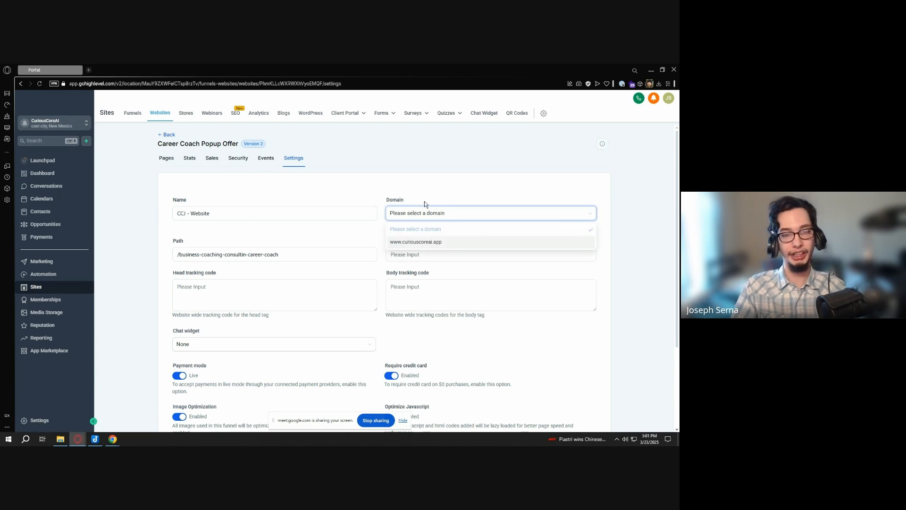
left_click(424, 201)
Change the website's path to /home, and restore the original path
scroll(271, 230, "down", 1)
left_click_drag(283, 219, 180, 221)
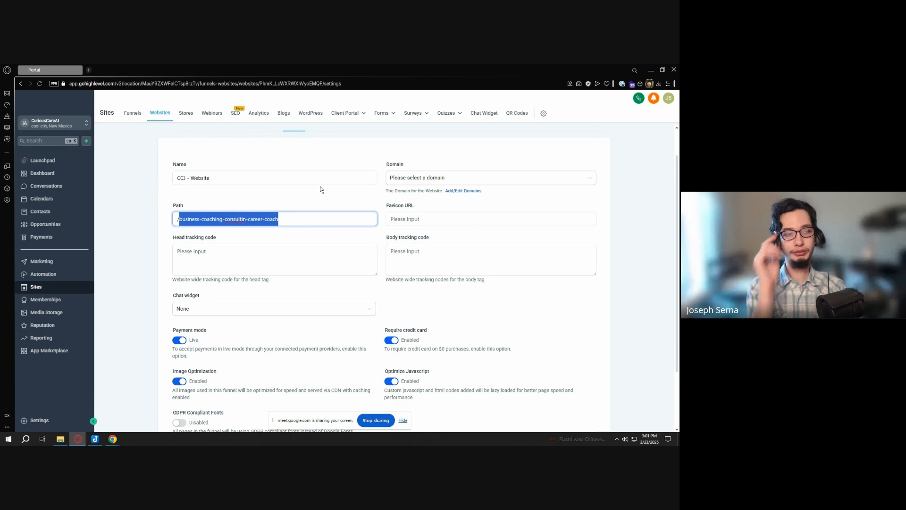
key("BackSpace")
type("/h")
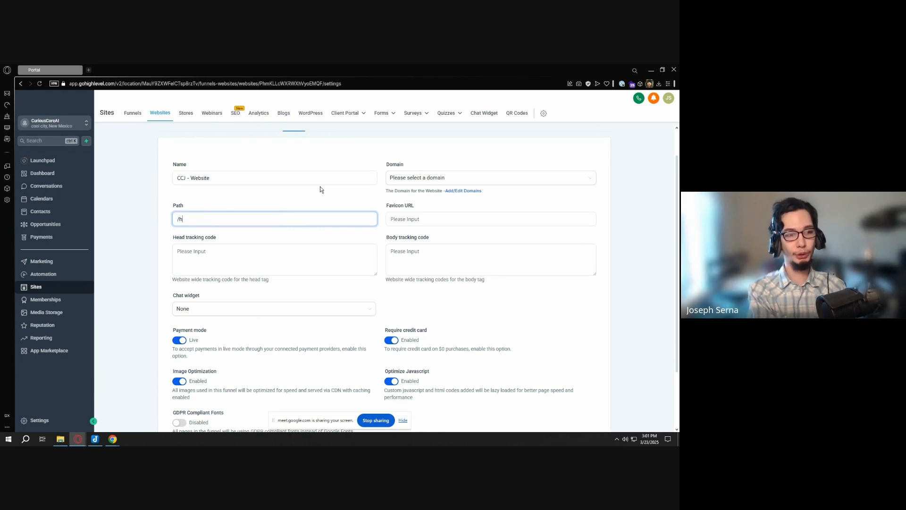
type("ome")
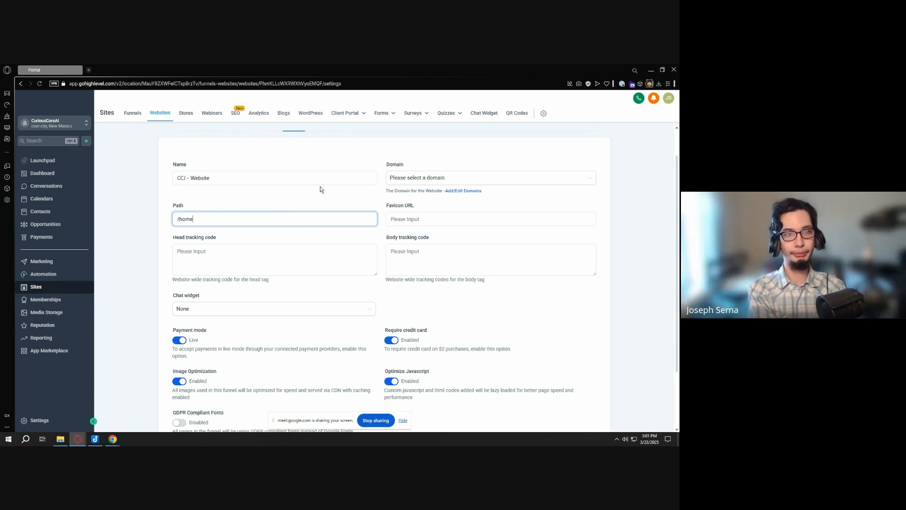
key("BackSpace")
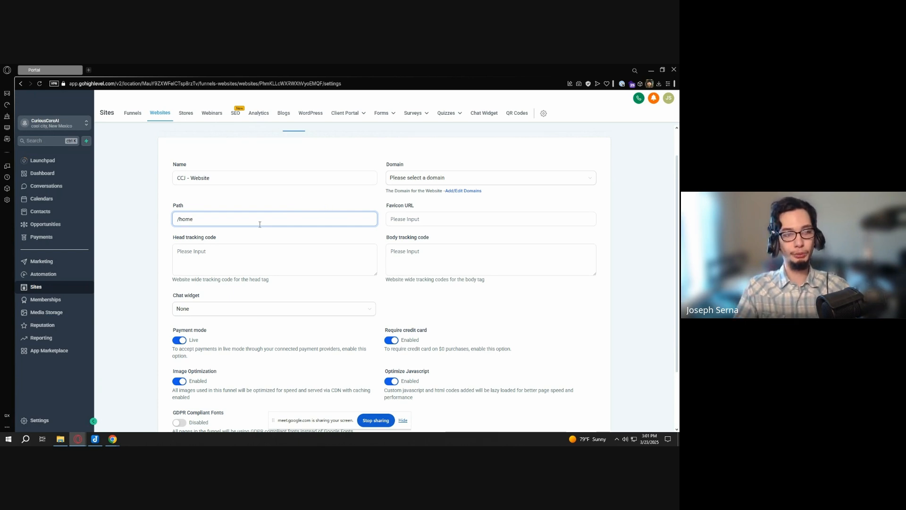
key("BackSpace")
key("BackSpace")
key("BackSpace")
key("BackSpace")
key("BackSpace")
type("/business-coaching-consultin-career-coach")
key("ctrl+a")
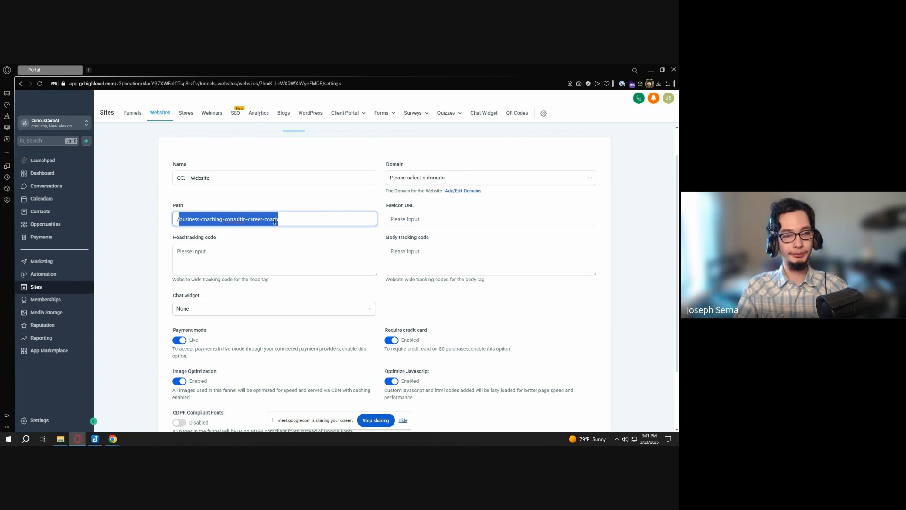
Set the website's path to /home
left_click(283, 220)
left_click_drag(282, 220, 181, 220)
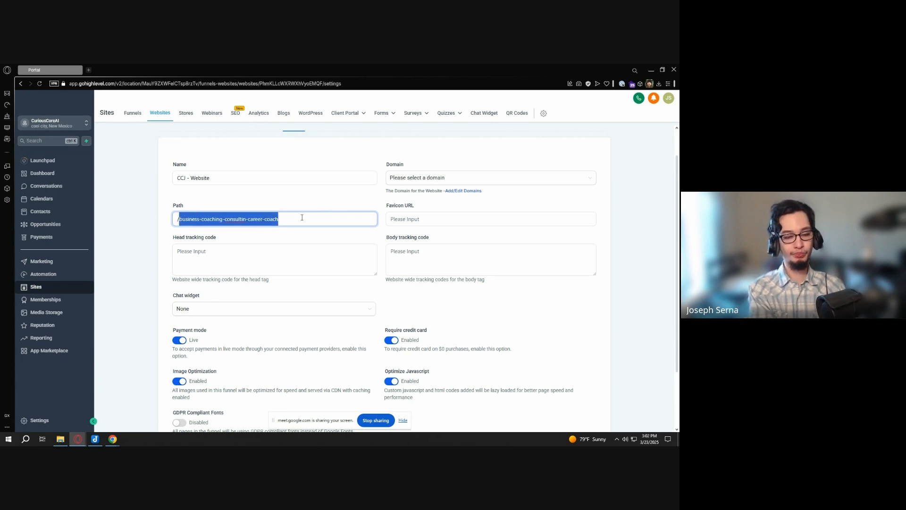
type("home")
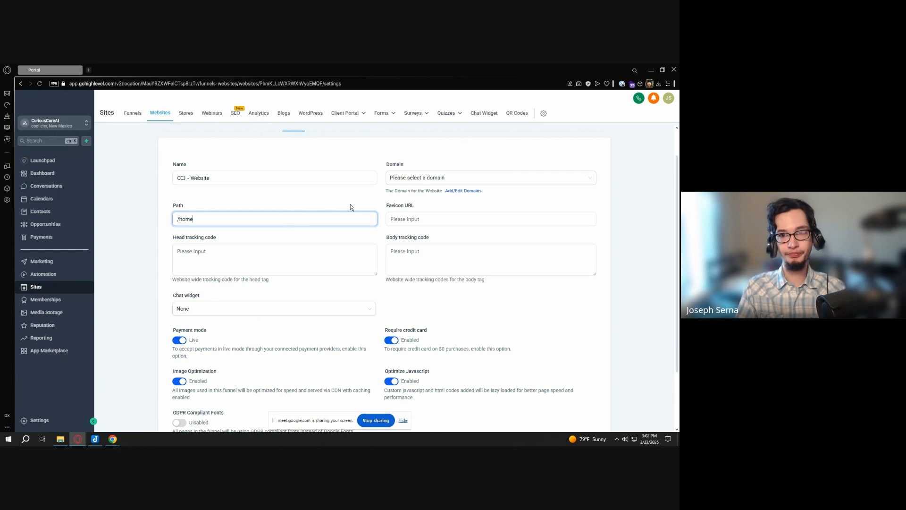
Disable the credit card requirement, switch the payment mode to Test, and save the website settings
scroll(612, 219, "down", 2)
scroll(612, 220, "up", 2)
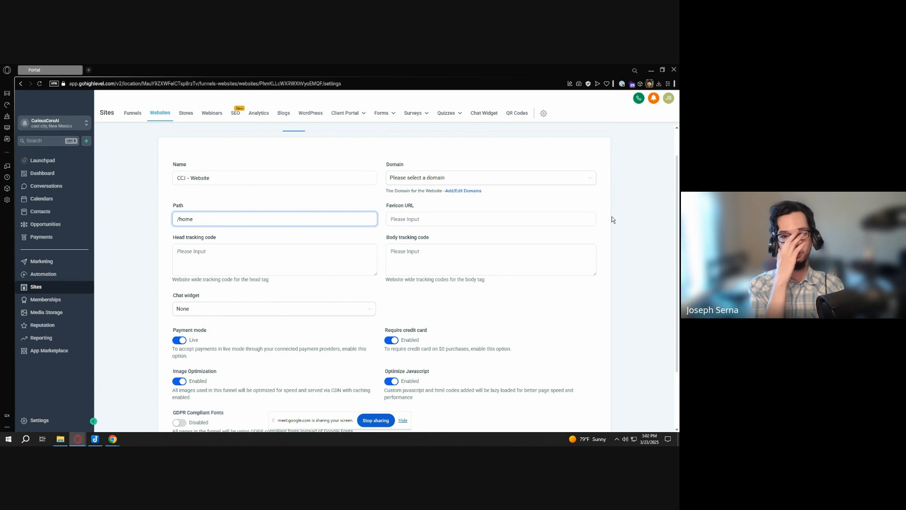
scroll(590, 242, "down", 3)
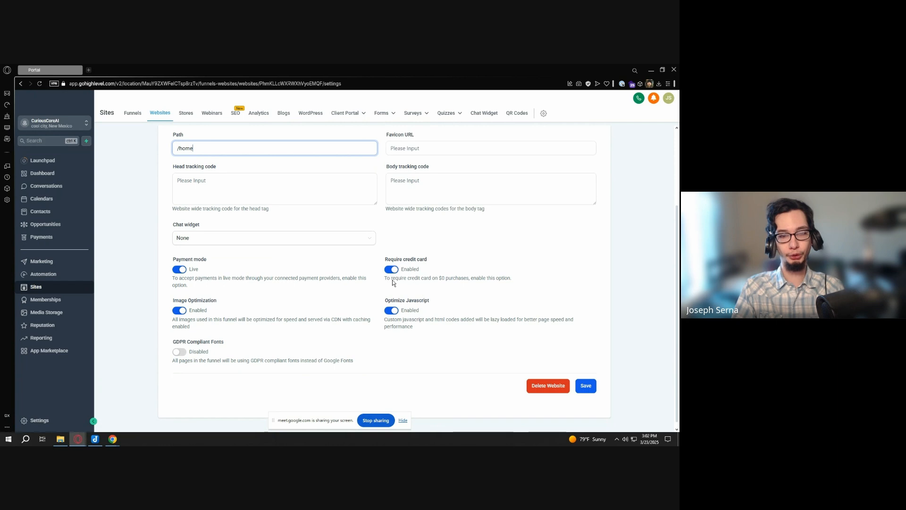
scroll(392, 273, "up", 1)
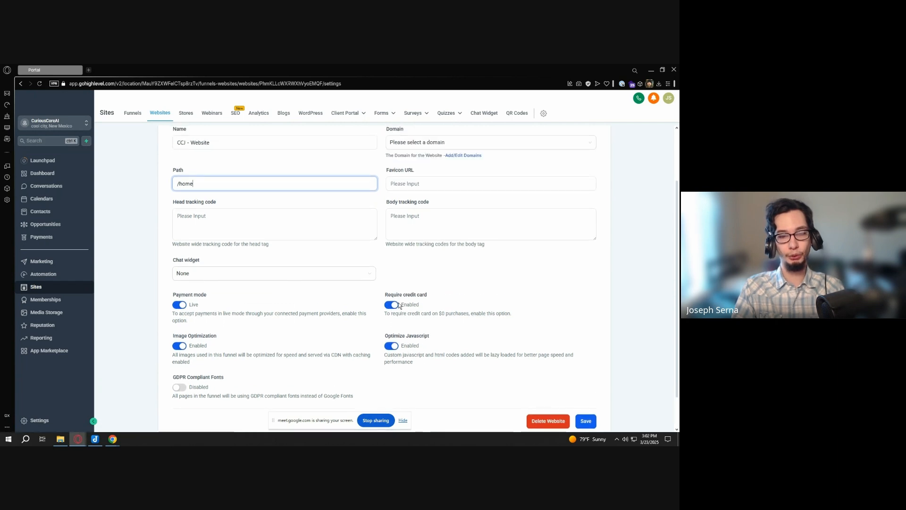
left_click(396, 306)
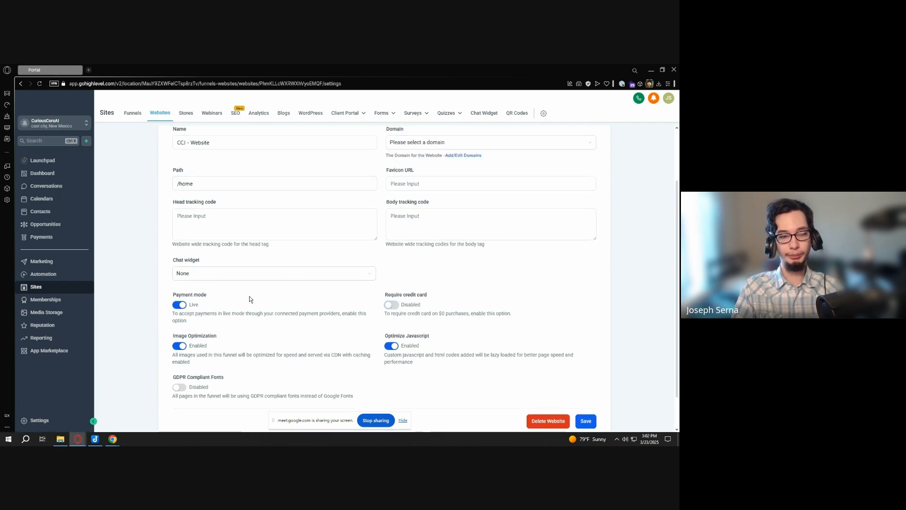
left_click(182, 305)
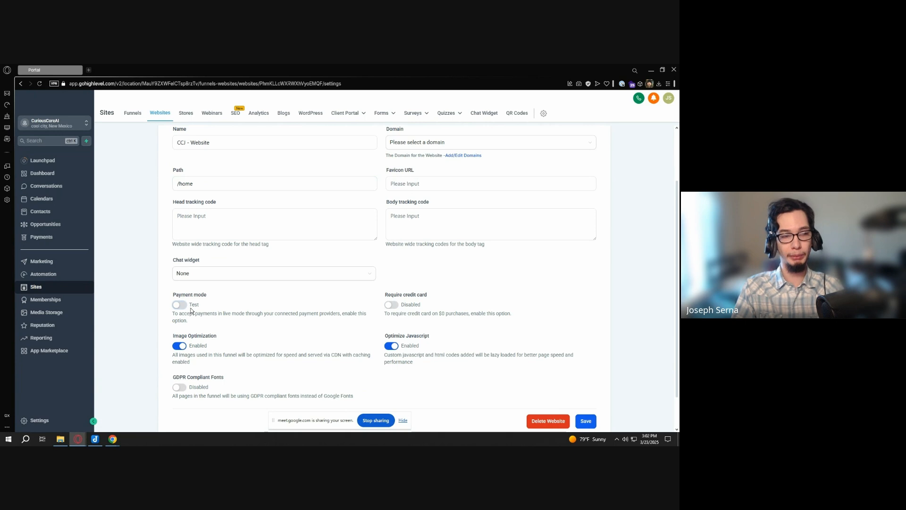
key("ctrl")
key("ctrl")
key("ctrl")
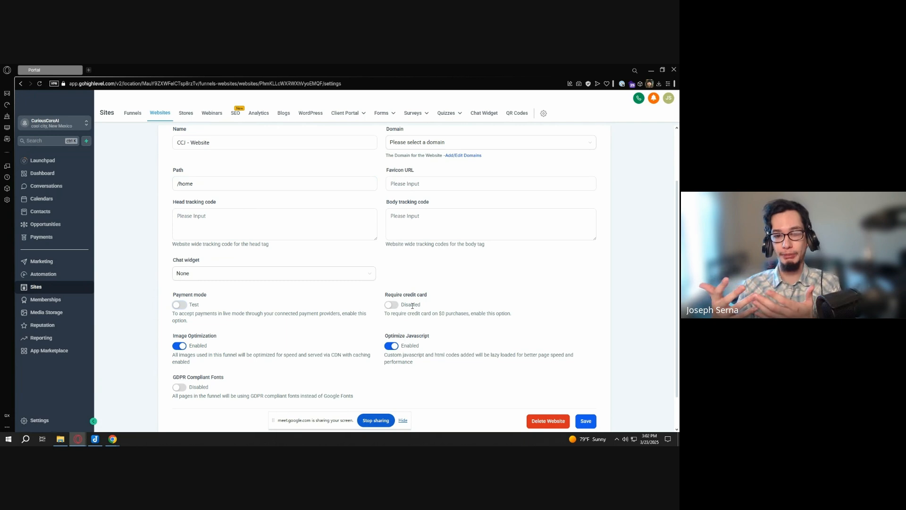
scroll(437, 309, "down", 1)
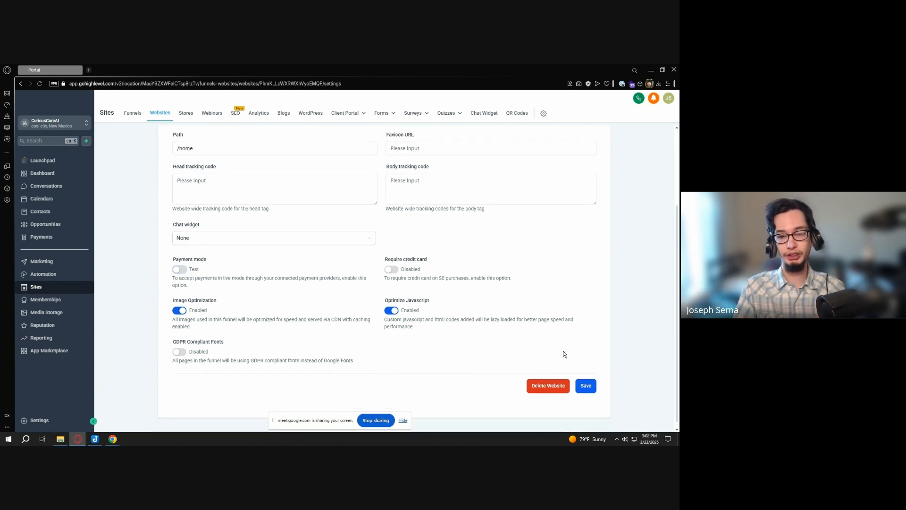
scroll(377, 284, "up", 1)
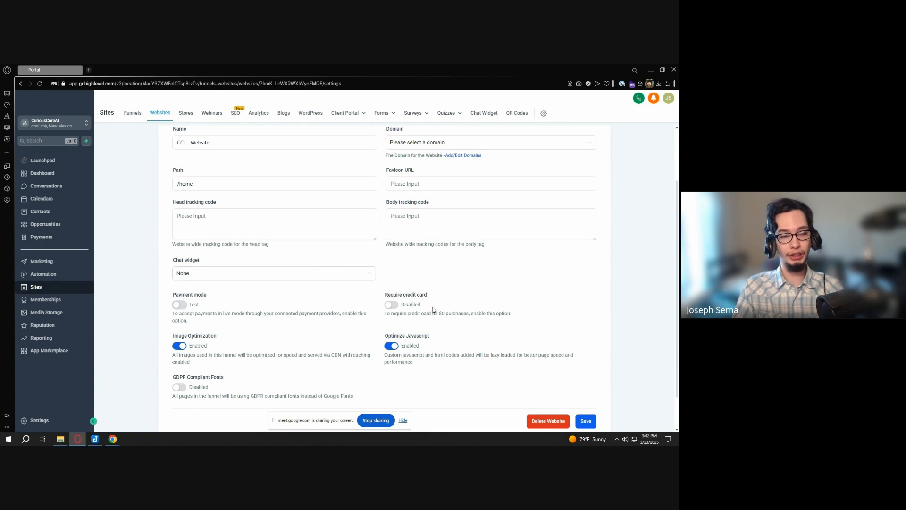
scroll(433, 310, "down", 1)
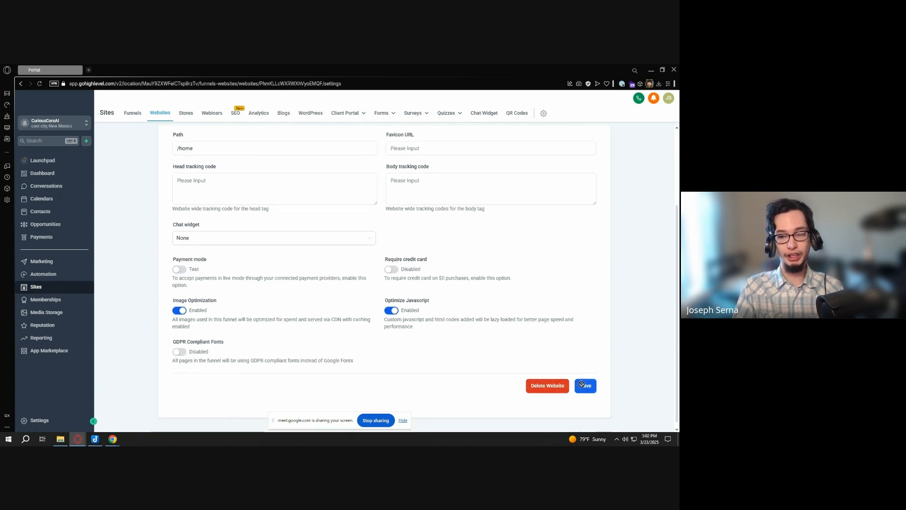
left_click(582, 386)
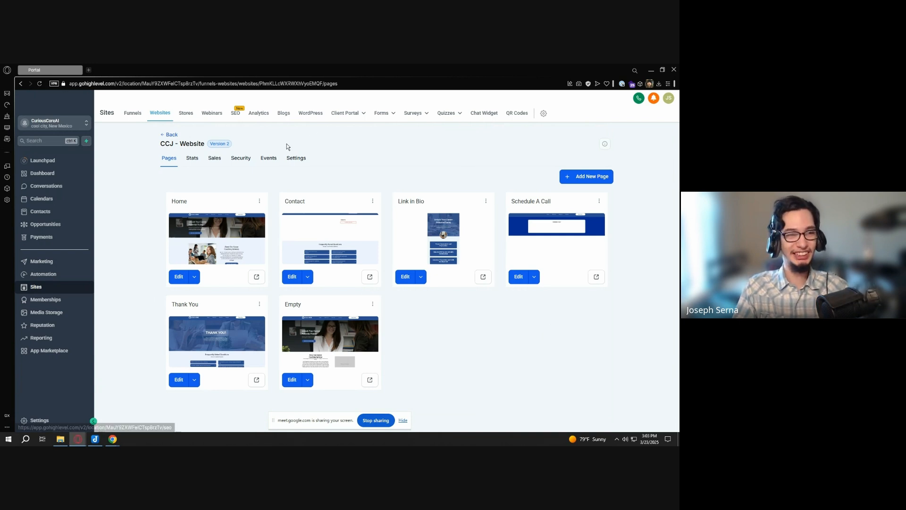
left_click(74, 274)
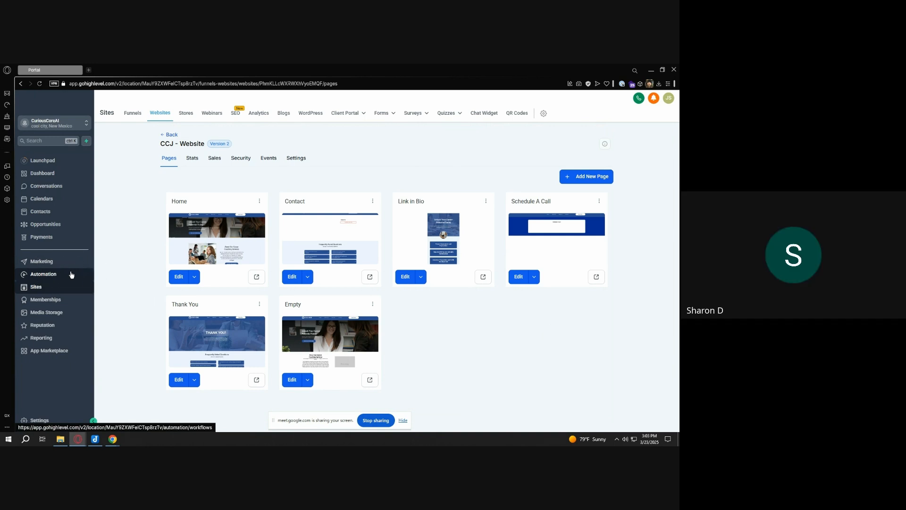
key("ctrl")
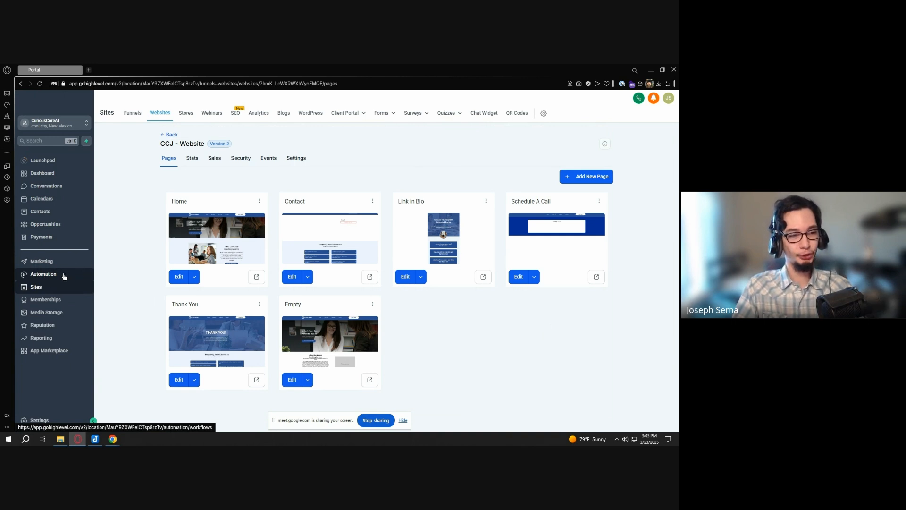
key("ctrl")
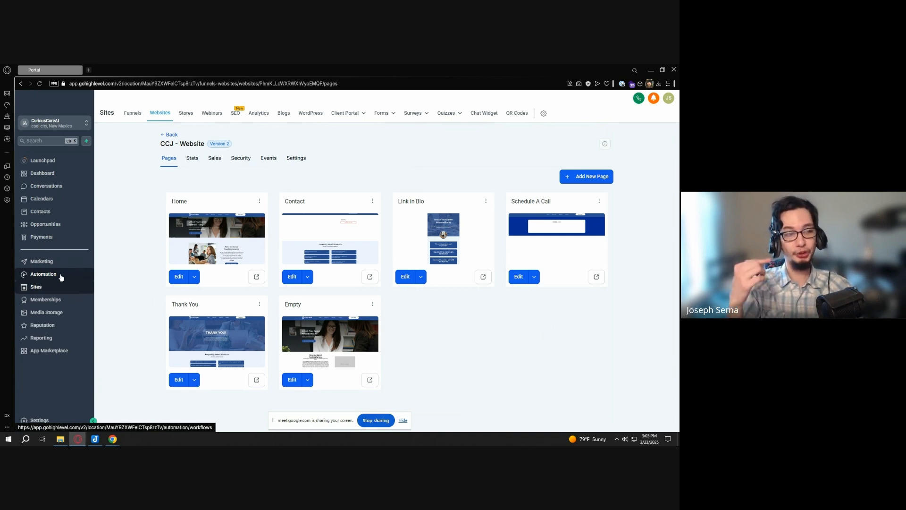
key("ctrl")
key("ctrl")
key("ctrl")
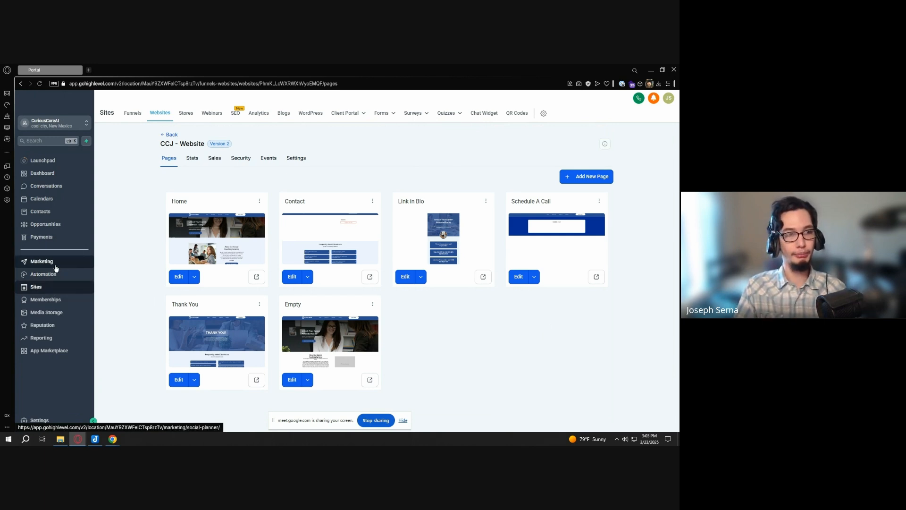
key("ctrl")
key("ctrl")
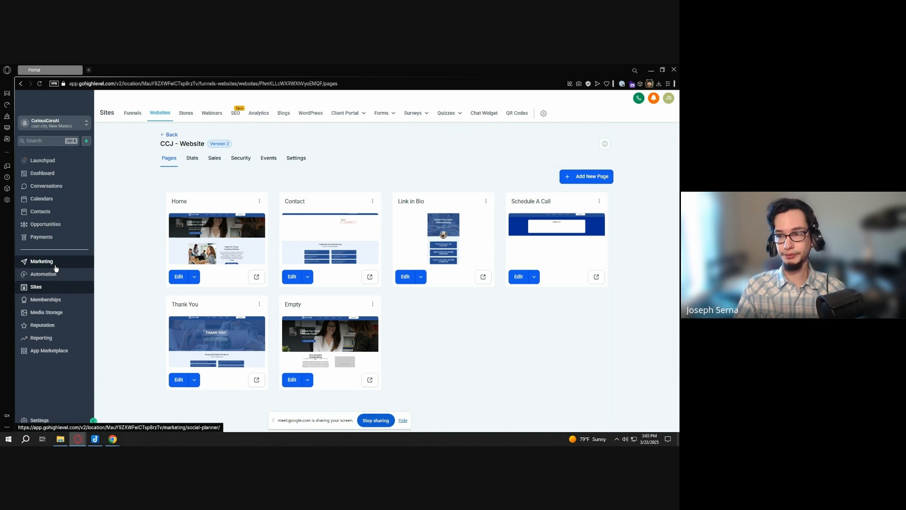
key("ctrl")
key("ctrl")
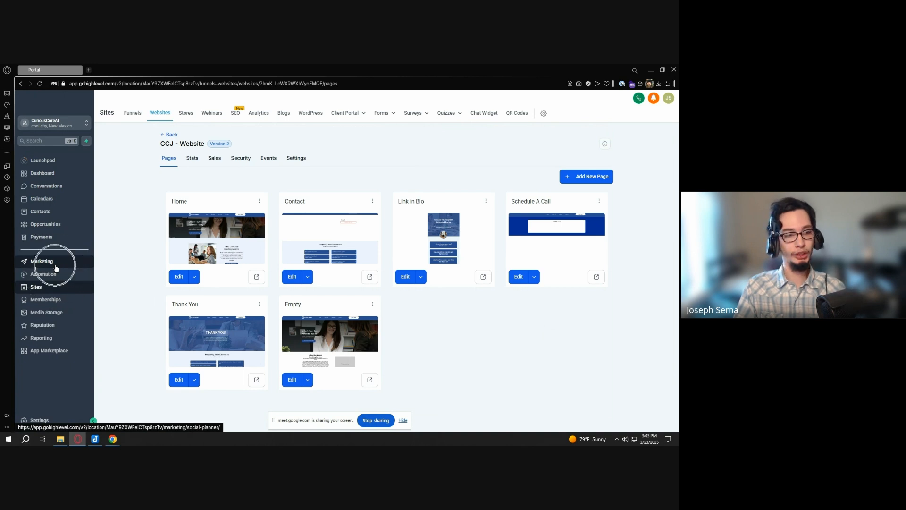
key("ctrl")
key("ctrl")
key("ctrl")
key("ctrl")
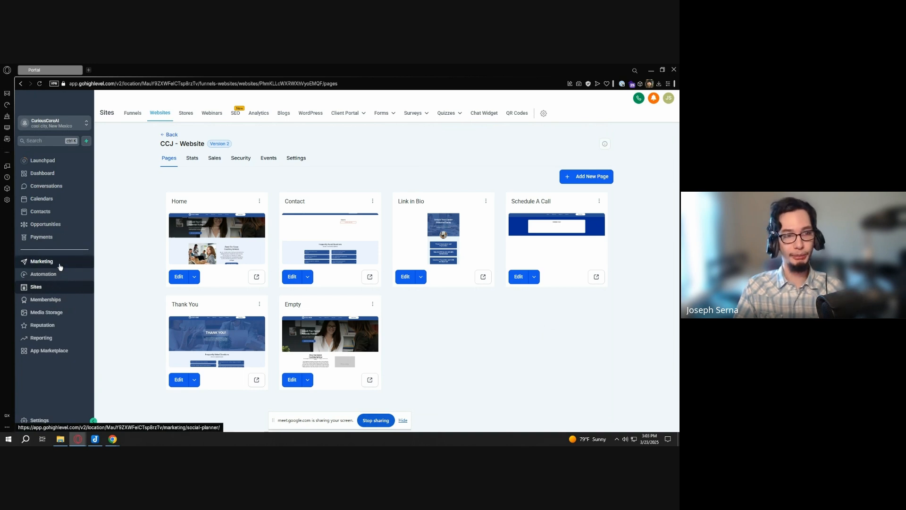
key("ctrl")
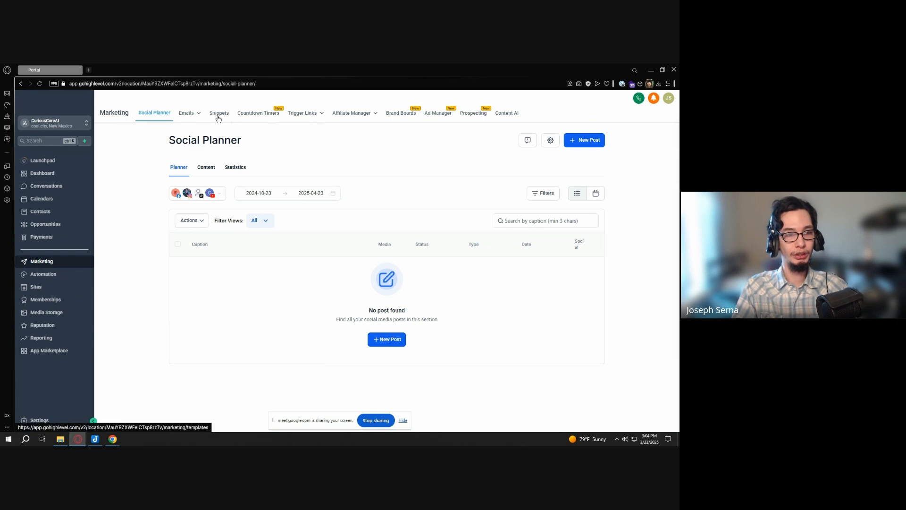
Open the marketing email campaigns, and switch to the Snippets list
mouse_move(197, 116)
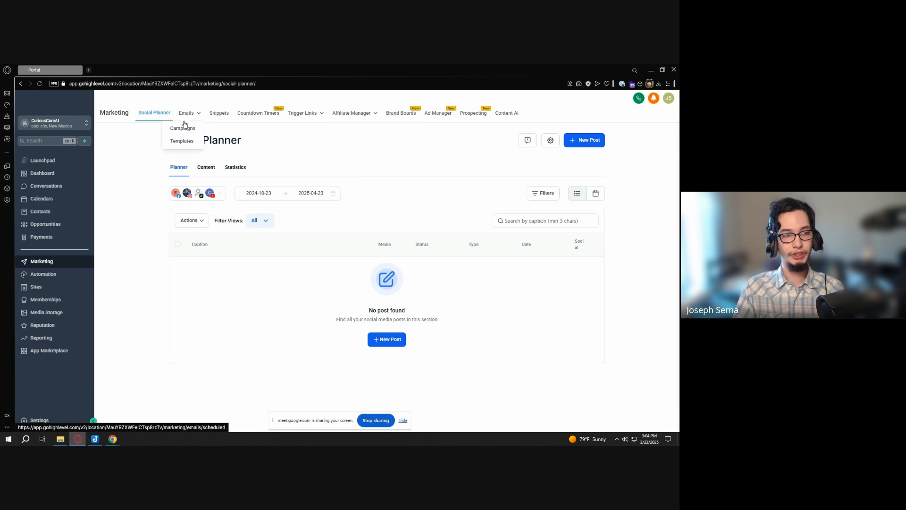
left_click(184, 127)
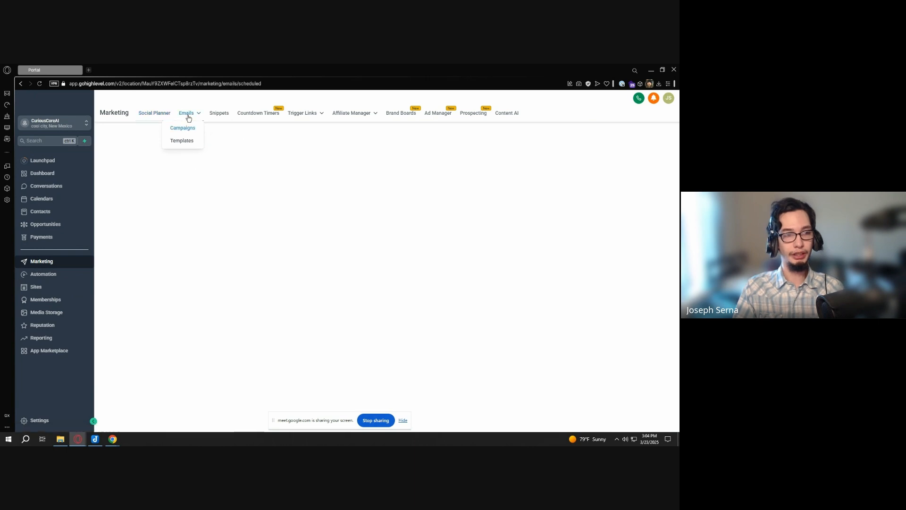
left_click(217, 117)
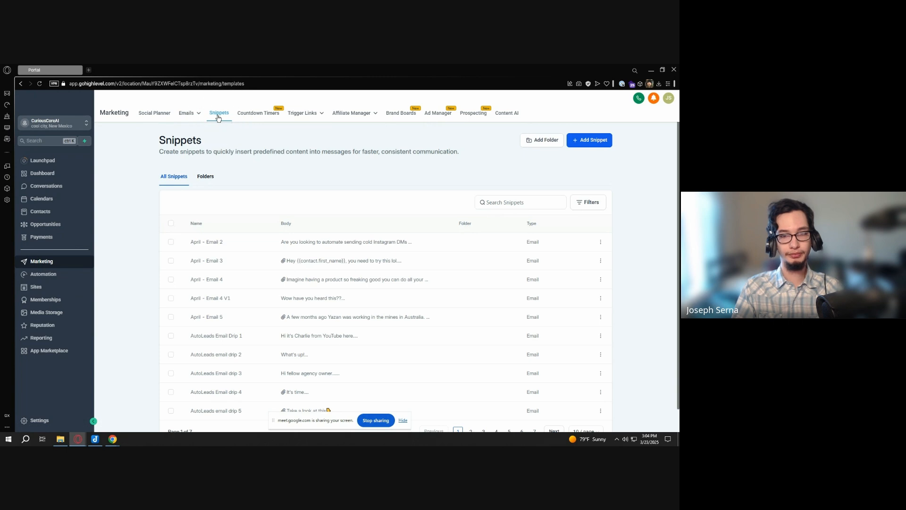
scroll(498, 160, "down", 1)
scroll(501, 168, "up", 1)
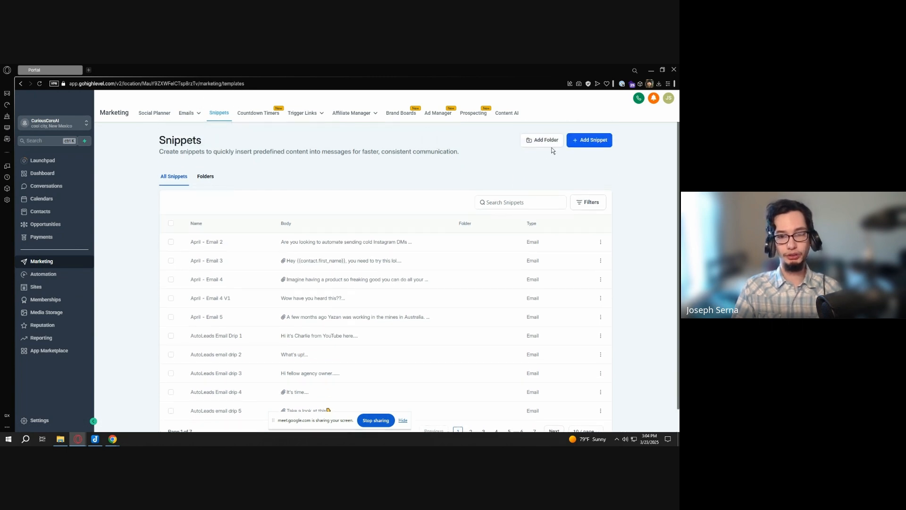
Create a new snippets folder named CuriousCoreJoe and save it
left_click(548, 140)
left_click(342, 260)
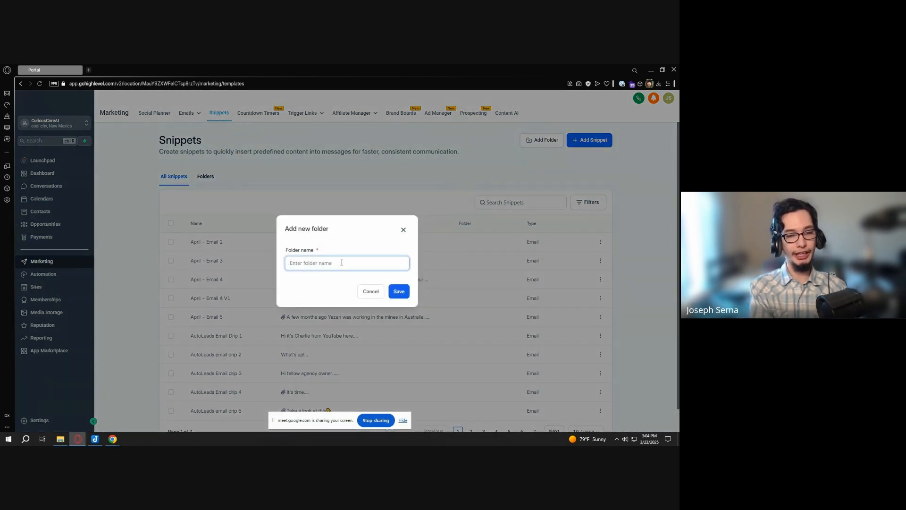
type("Curious")
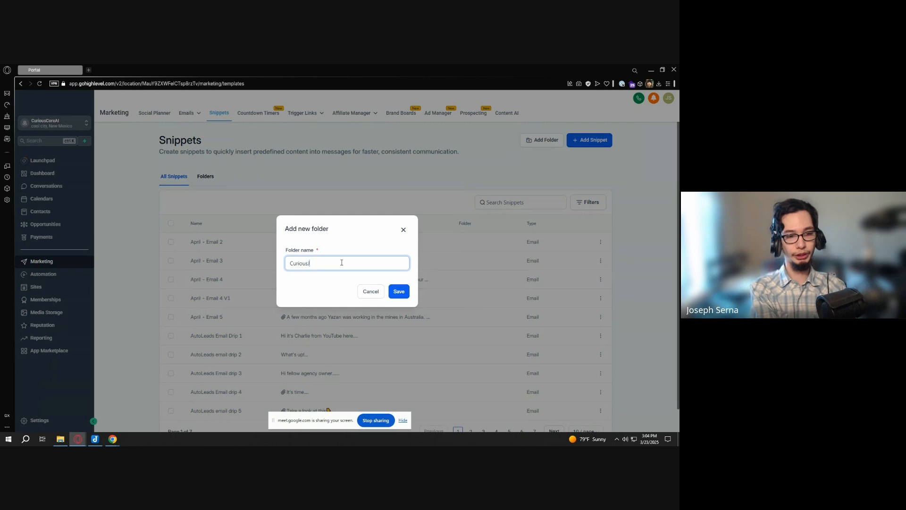
type("JoeCore")
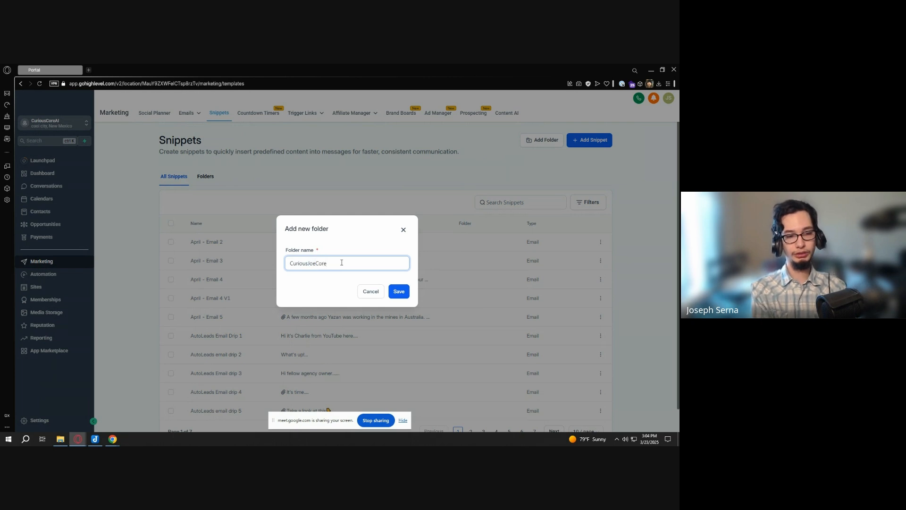
key("BackSpace")
key("BackSpace")
key("BackSpace")
key("BackSpace")
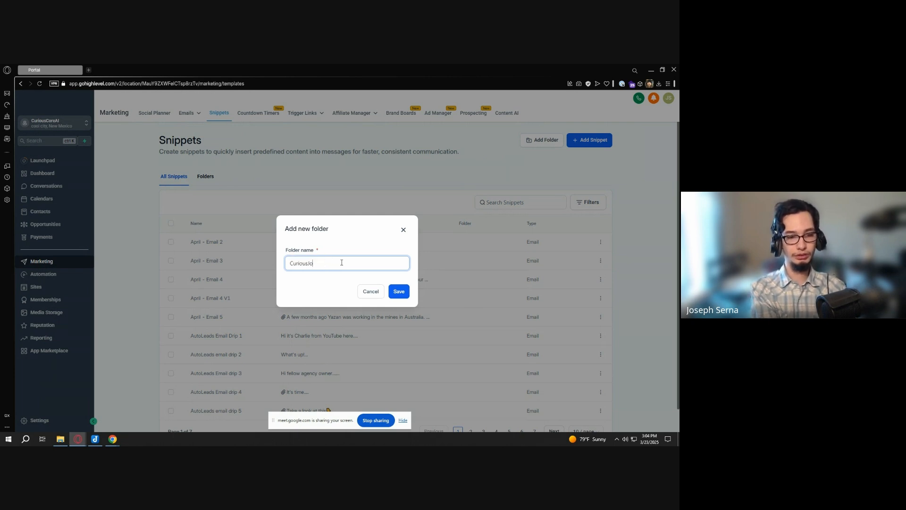
type("Core")
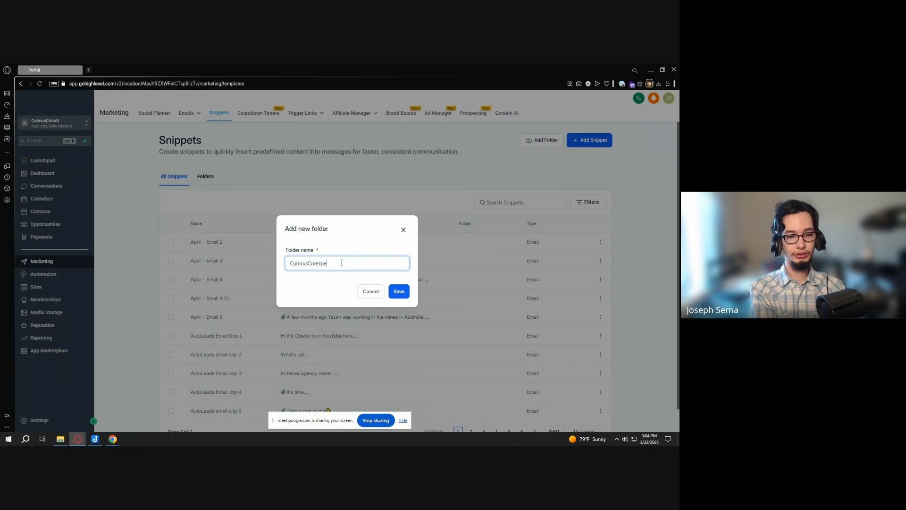
type("Joe")
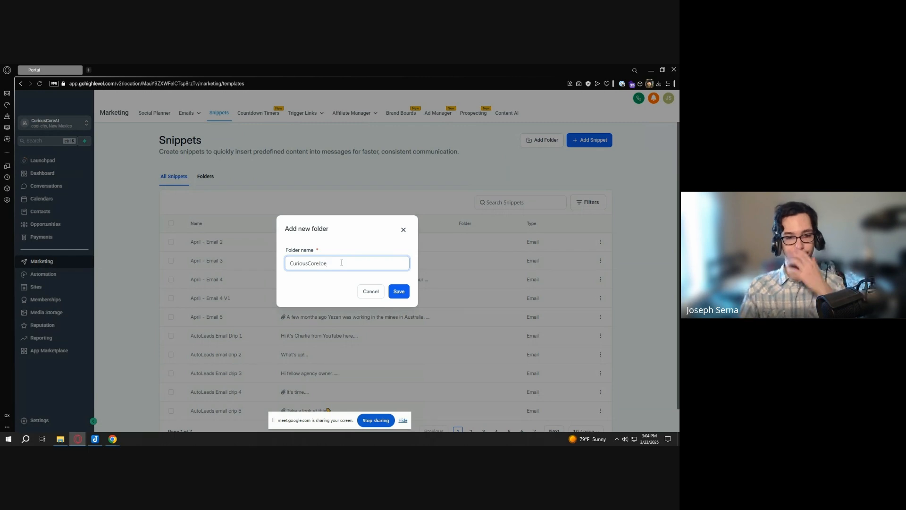
left_click(400, 291)
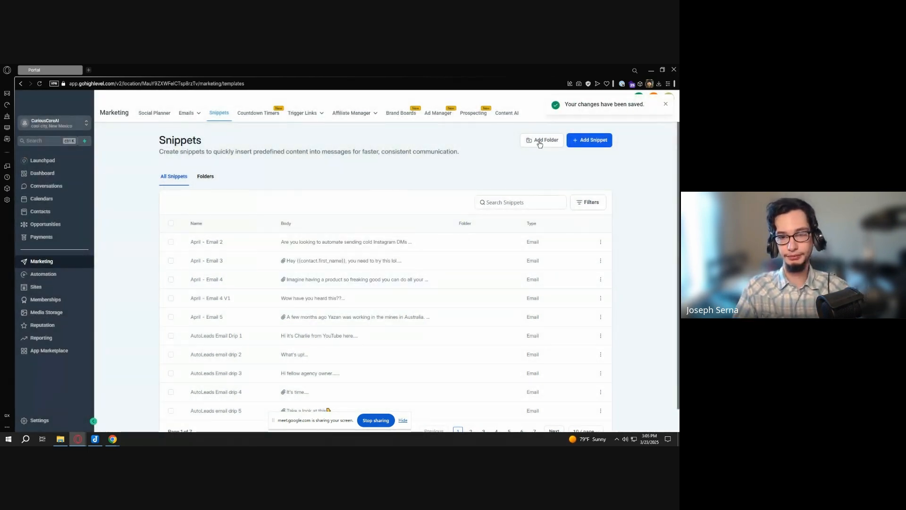
Open the CuriousCoreJoe folder from the snippet folders and dismiss the browser notification
left_click(205, 176)
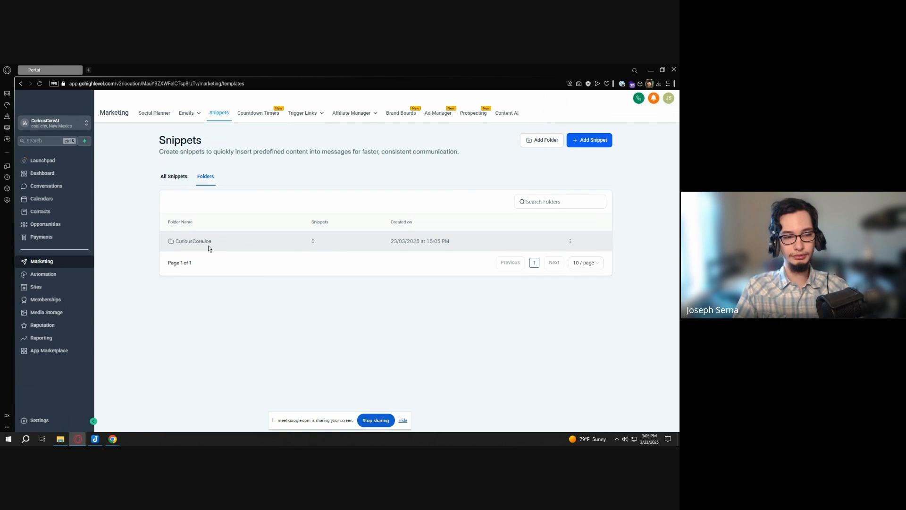
left_click(205, 243)
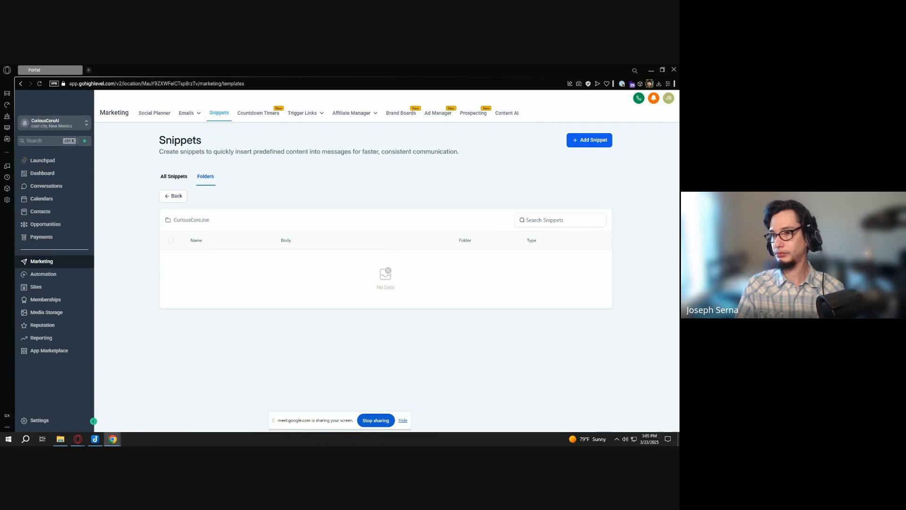
key("alt+Tab")
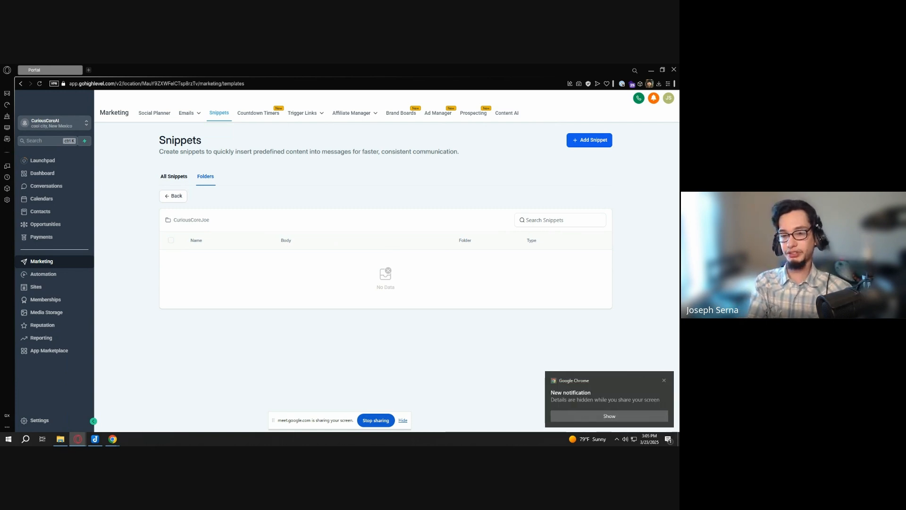
left_click(664, 380)
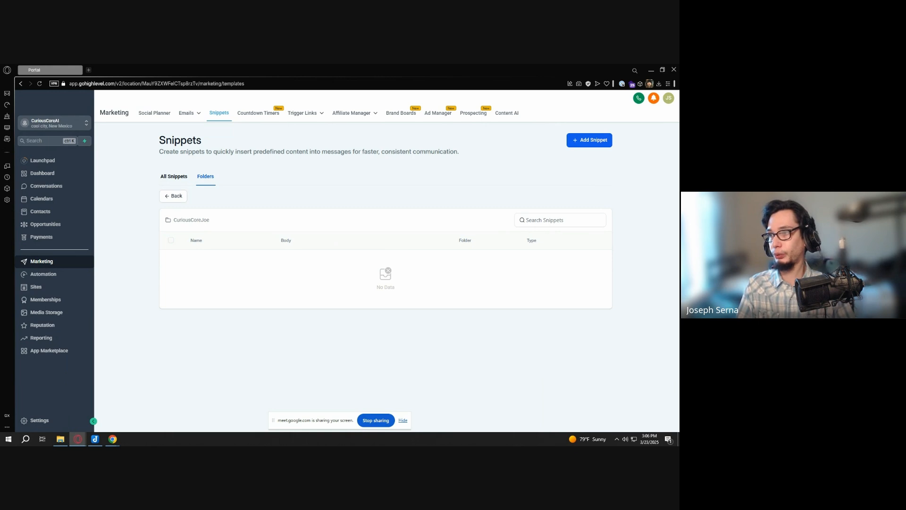
Bring the DeepSeek chat into this browser window and examine the prompt requesting confirmation email, reminder email and SMS templates
left_click_drag(367, 159, 142, 75)
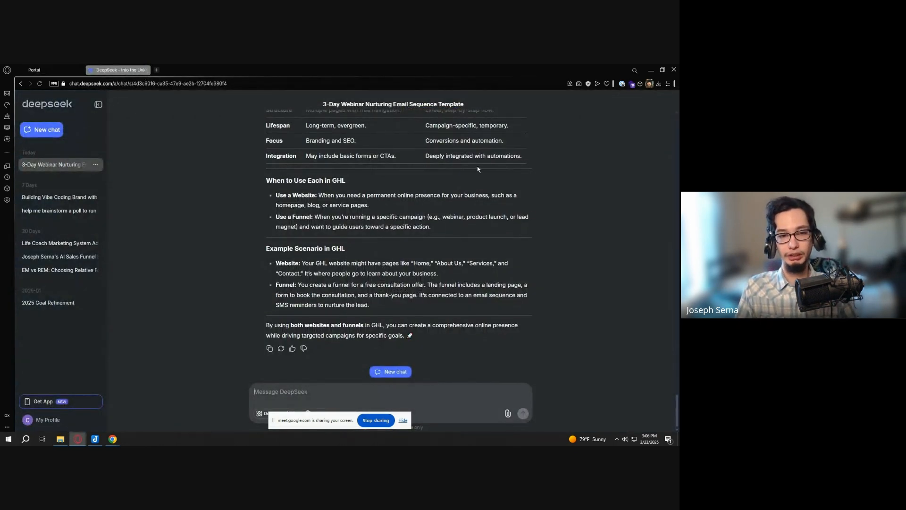
scroll(488, 173, "up", 4)
scroll(488, 173, "up", 15)
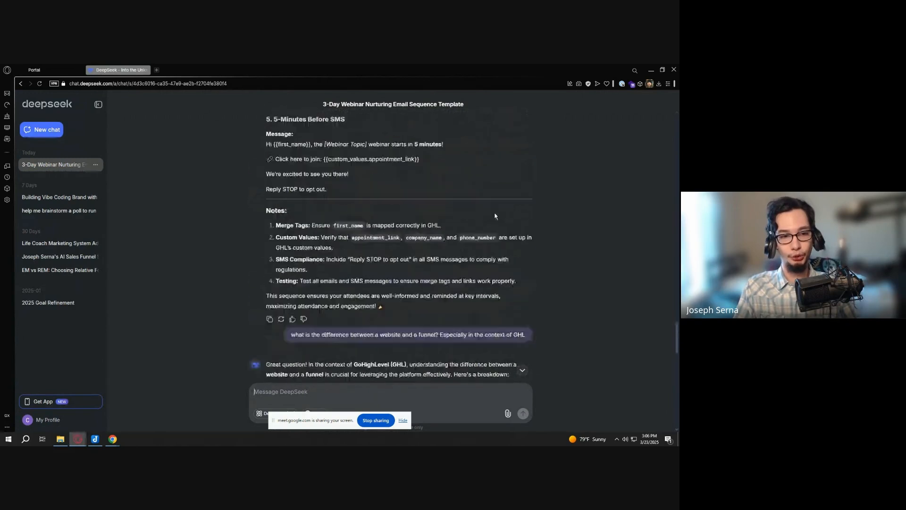
scroll(501, 241, "down", 4)
scroll(510, 212, "up", 20)
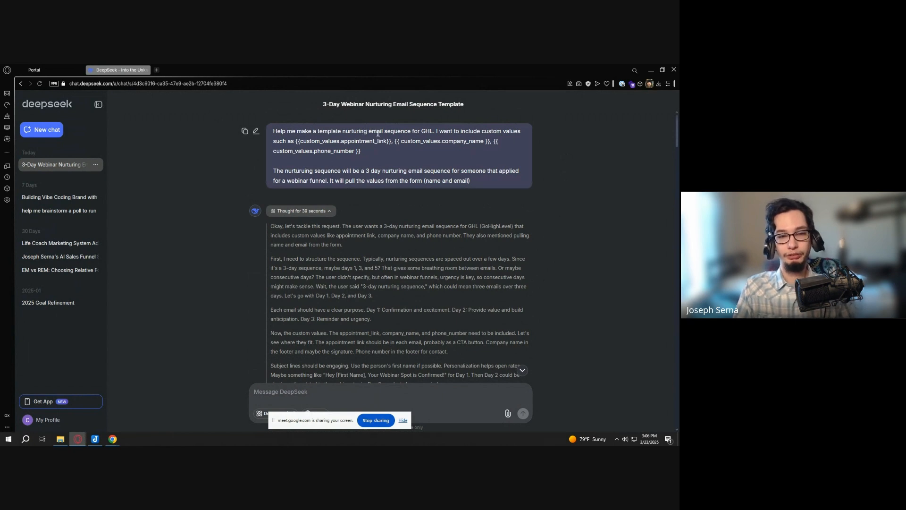
scroll(378, 133, "down", 20)
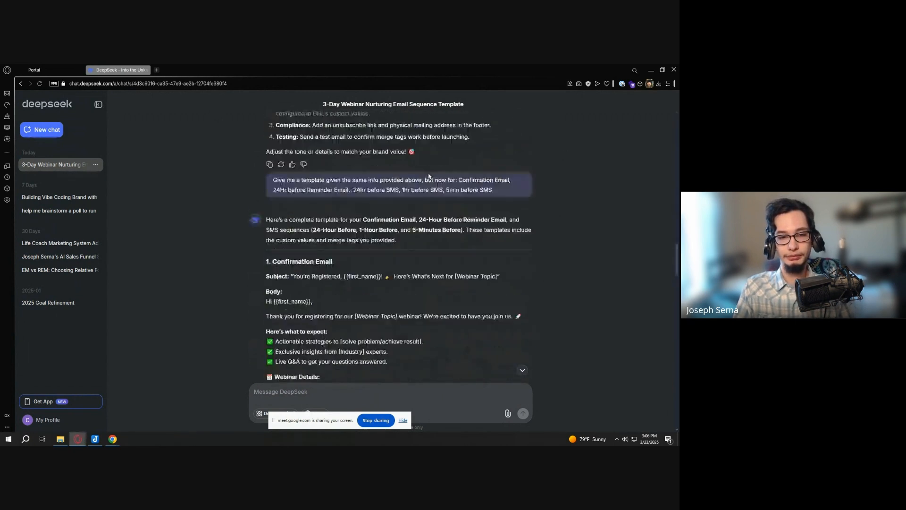
scroll(416, 184, "up", 1)
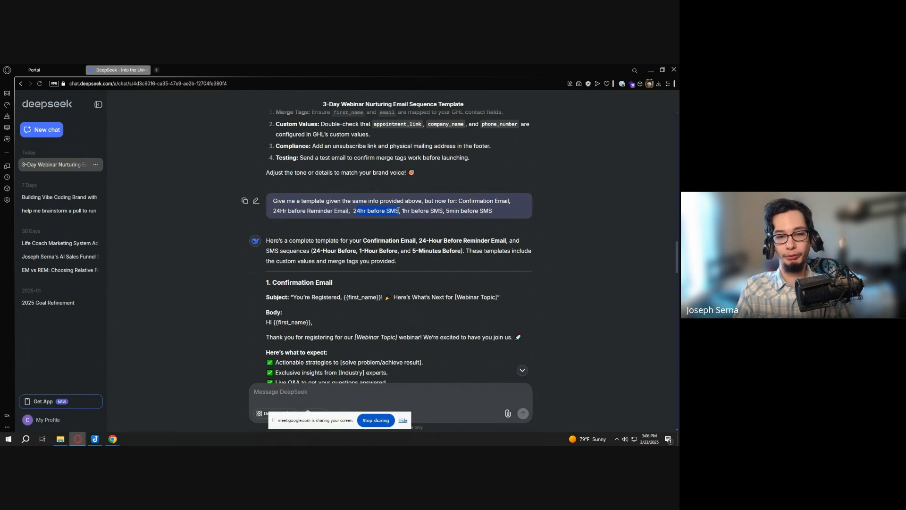
left_click_drag(399, 210, 494, 212)
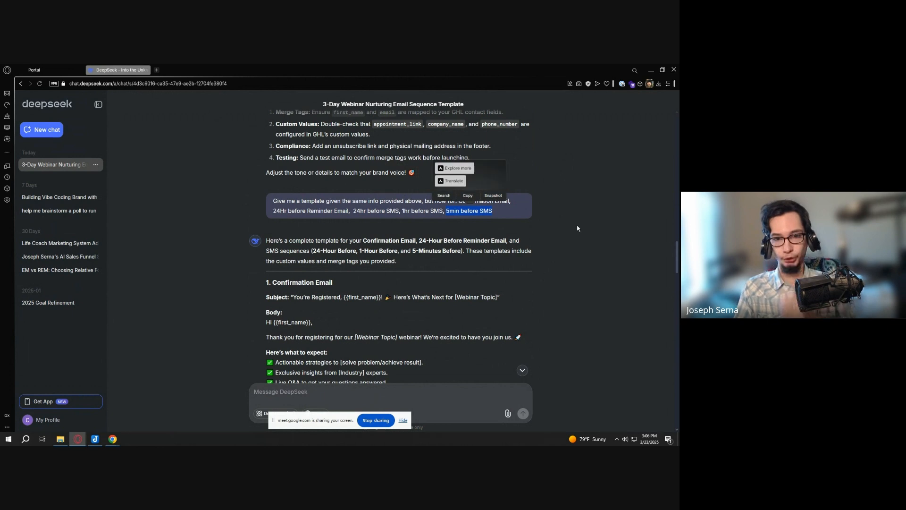
Examine the 3-day nurturing sequence prompt with its custom values, and read through the generated email templates
scroll(577, 229, "up", 20)
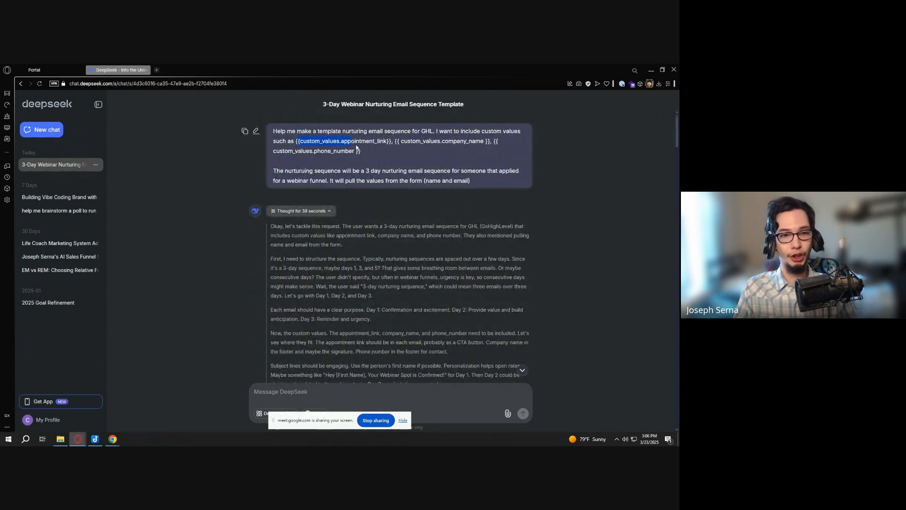
left_click_drag(396, 142, 493, 142)
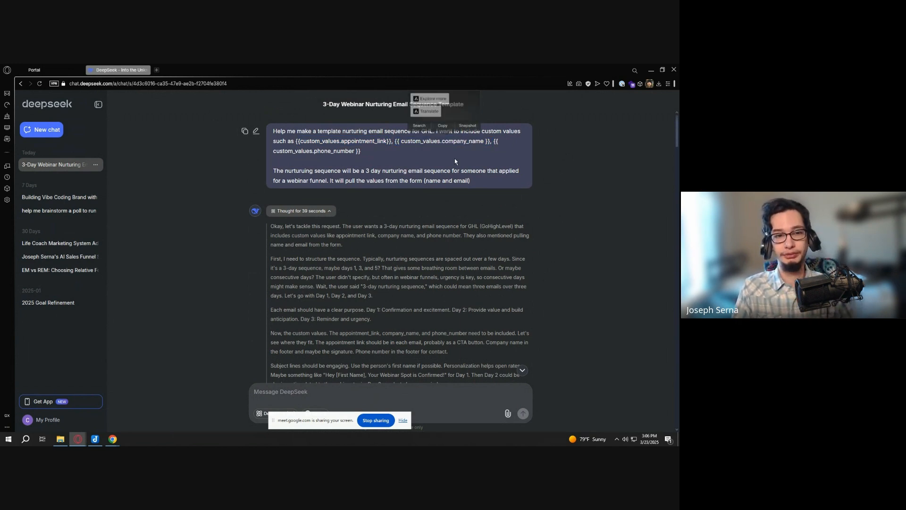
scroll(448, 160, "down", 5)
scroll(448, 163, "down", 10)
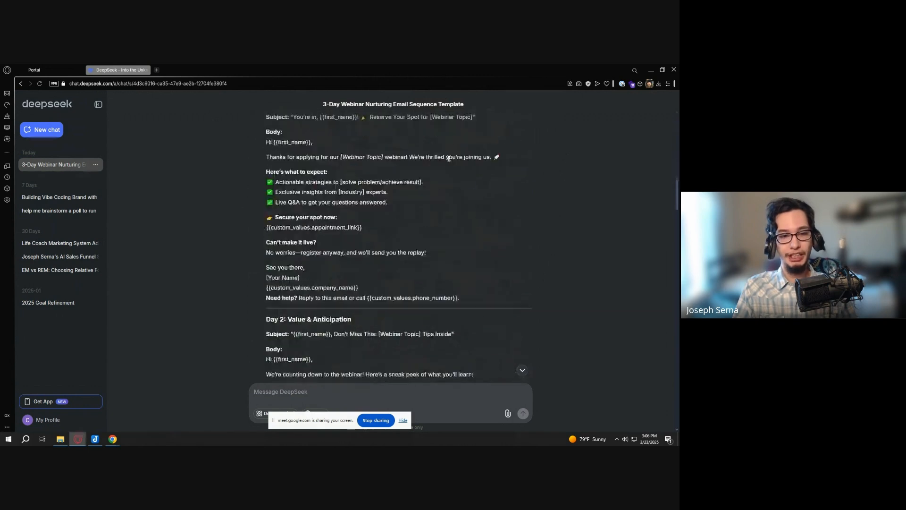
scroll(496, 155, "up", 15)
scroll(496, 154, "up", 2)
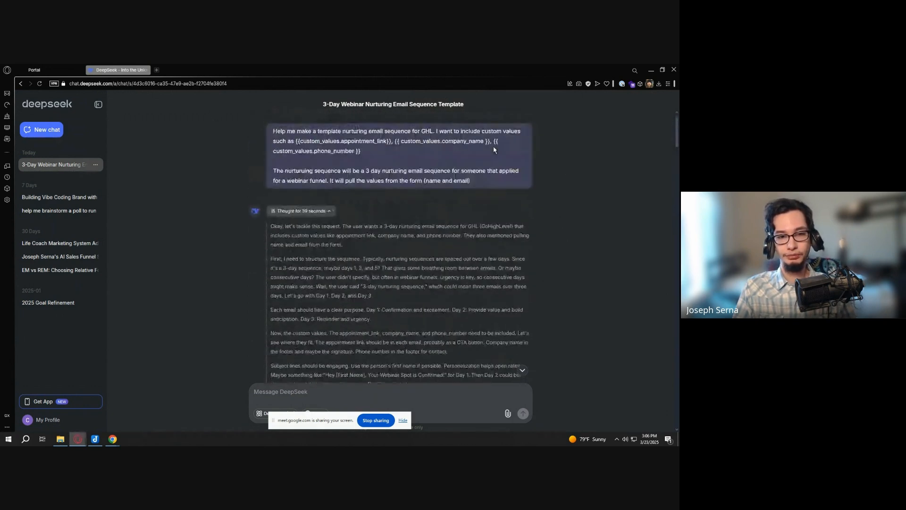
scroll(366, 169, "down", 10)
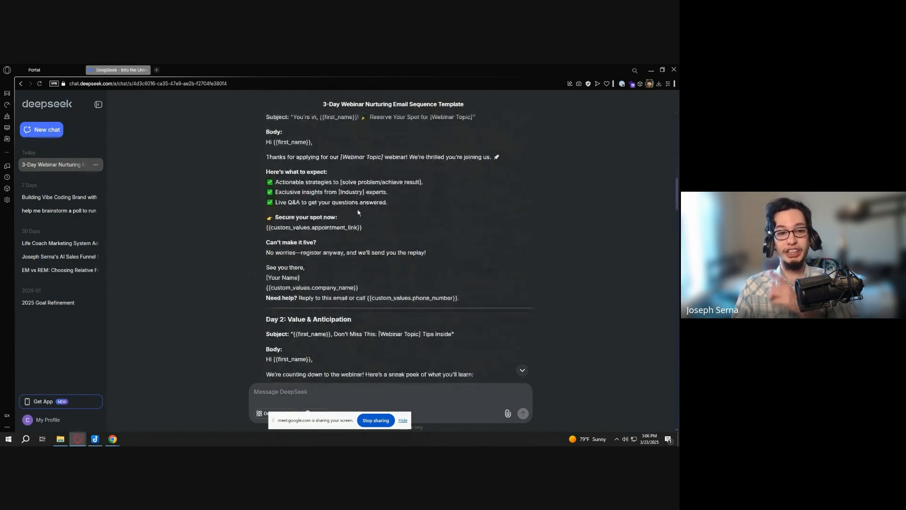
scroll(353, 216, "up", 2)
scroll(353, 217, "up", 2)
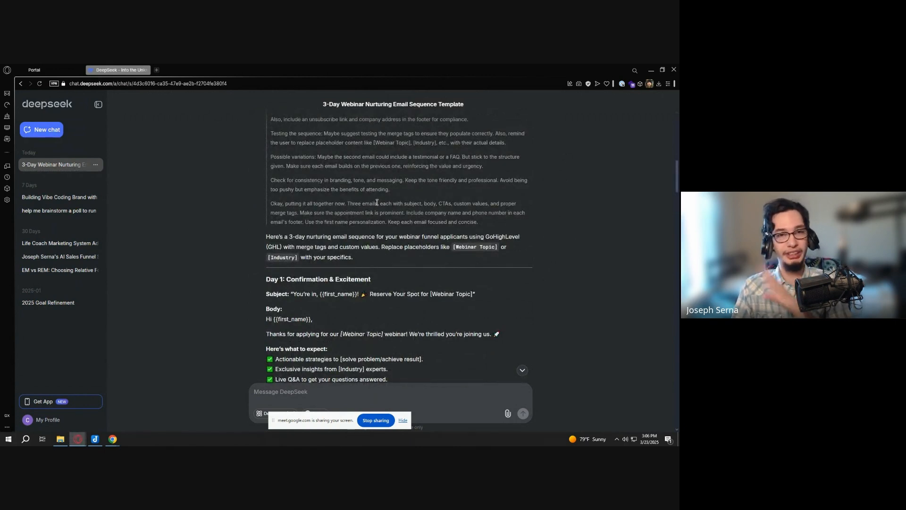
scroll(452, 233, "down", 5)
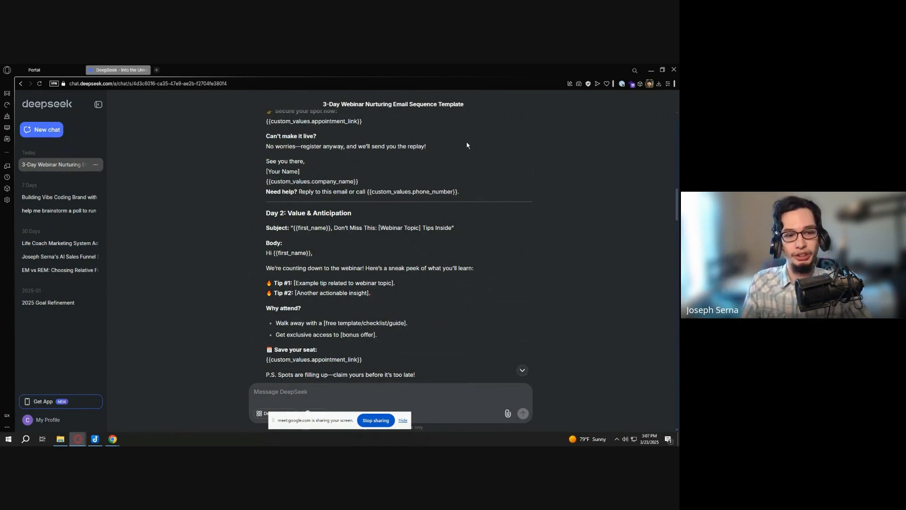
scroll(488, 181, "up", 10)
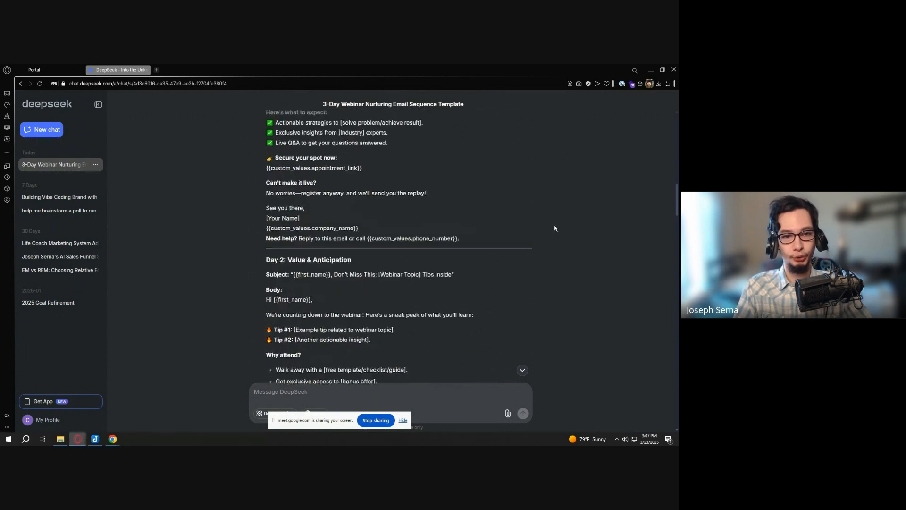
scroll(572, 229, "up", 10)
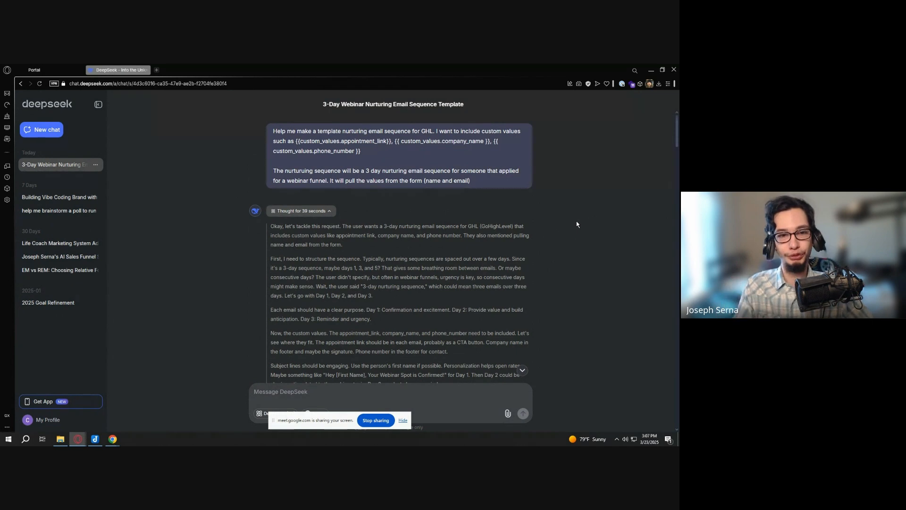
left_click_drag(678, 148, 653, 297)
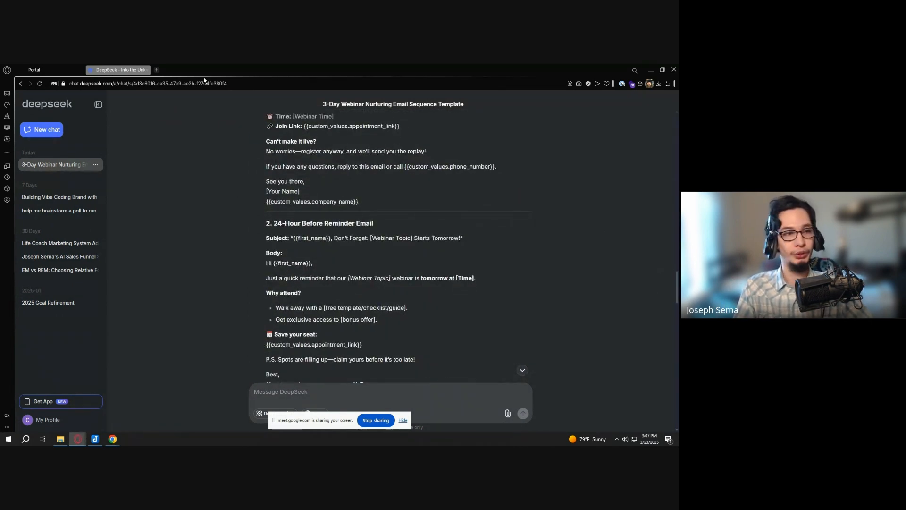
Bring the GHL Email Templates document into this browser window and close the DeepSeek chat
left_click(45, 67)
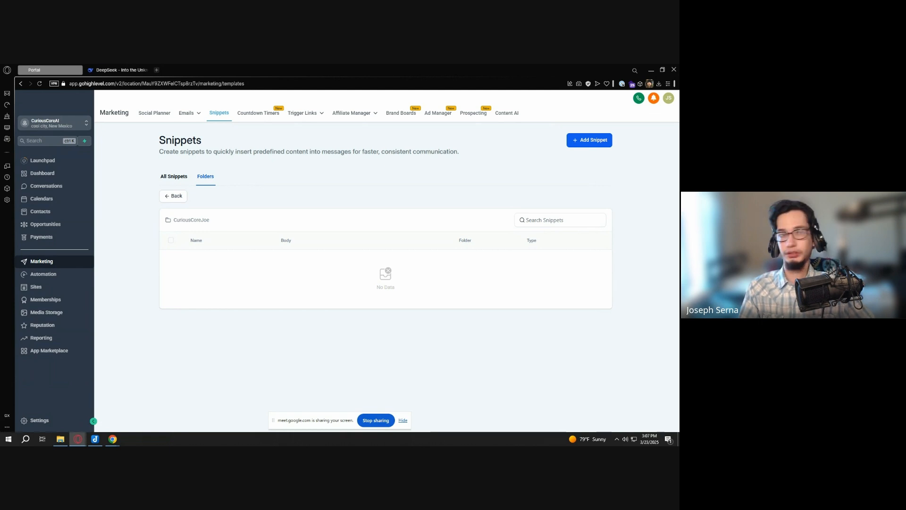
left_click(184, 68)
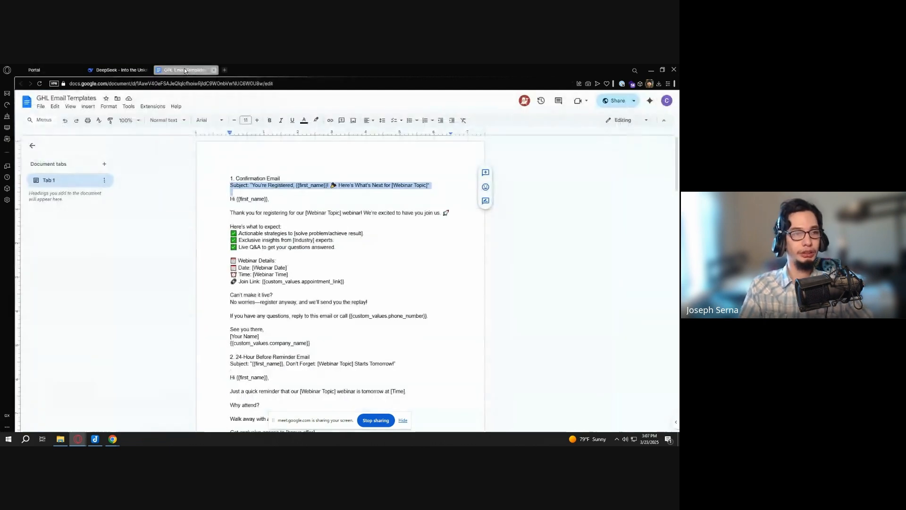
middle_click(126, 67)
left_click(242, 186)
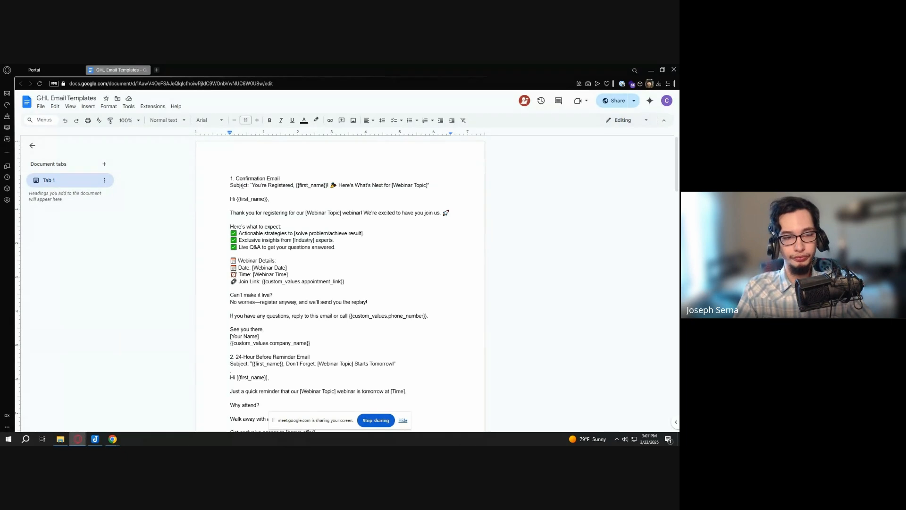
Insert a horizontal line in the document between the confirmation email and the 24-hour reminder email
left_click_drag(229, 185, 337, 273)
scroll(326, 283, "down", 5)
scroll(379, 330, "down", 1)
scroll(379, 297, "up", 5)
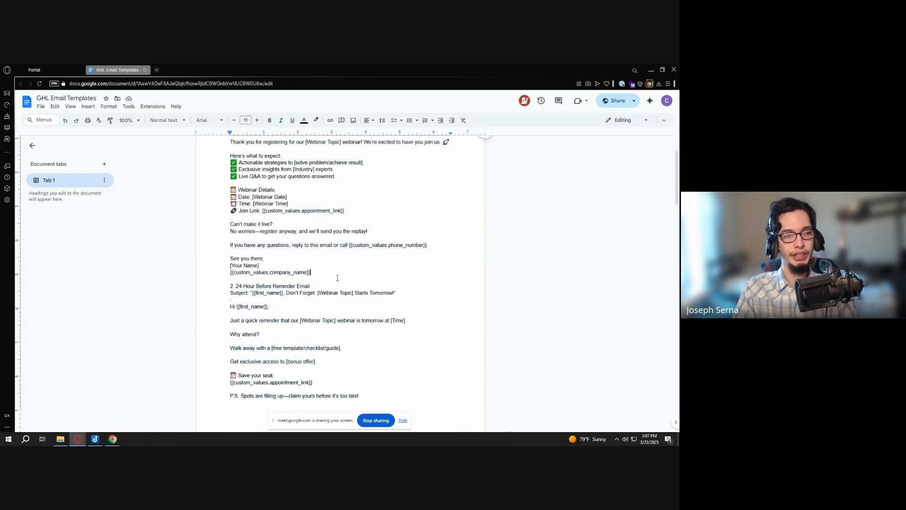
left_click(337, 273)
key("Return")
left_click(87, 107)
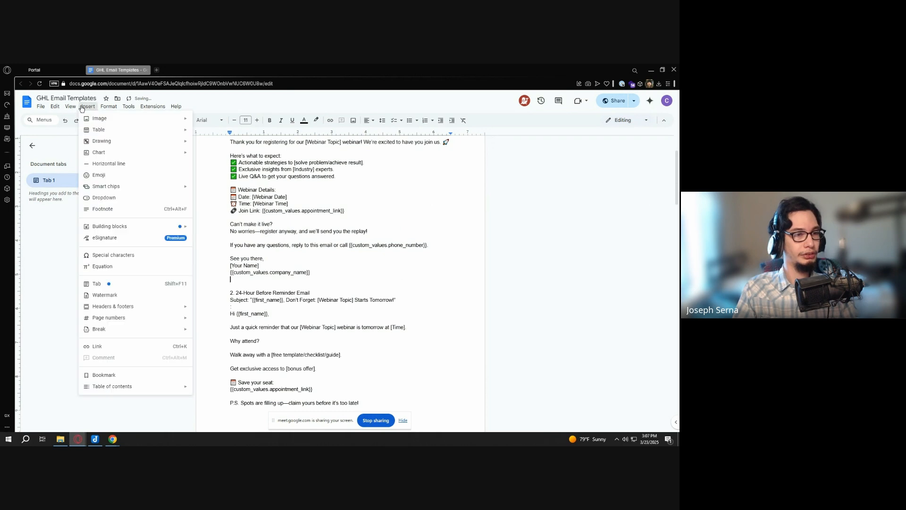
left_click(111, 177)
scroll(319, 227, "down", 2)
scroll(571, 305, "up", 4)
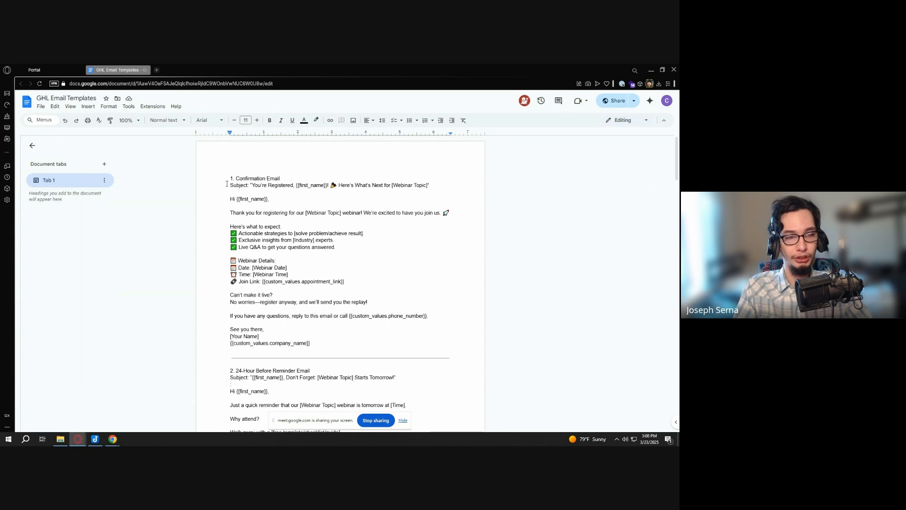
Copy the confirmation email from its subject line to the company name placeholder and paste it into a new email snippet's body
left_click_drag(229, 184, 369, 342)
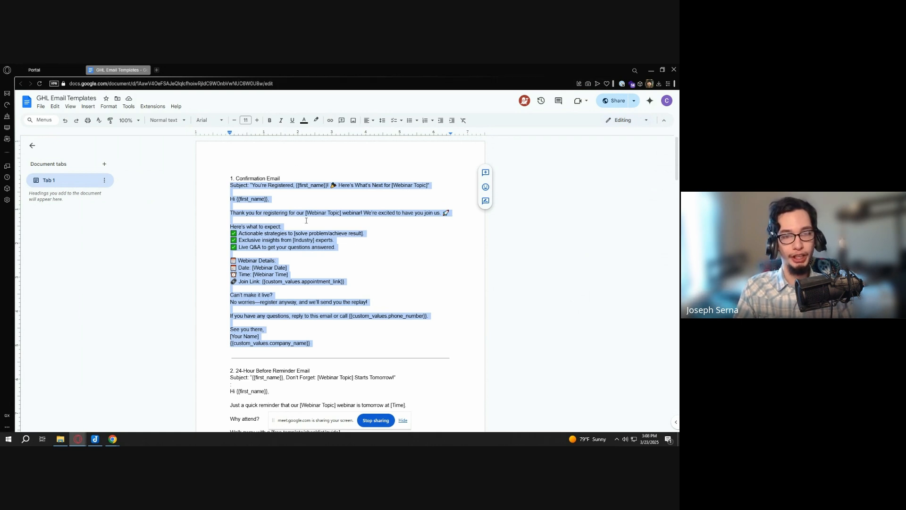
key("ctrl+Tab")
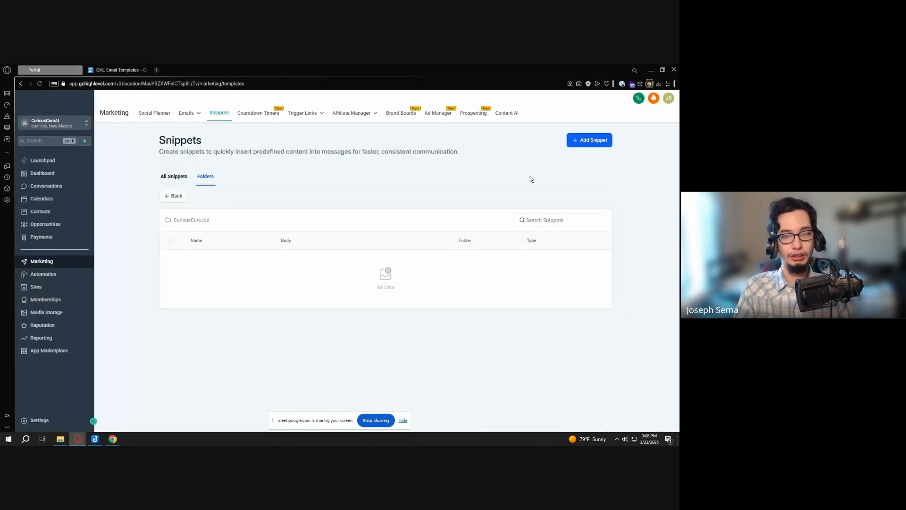
left_click(590, 141)
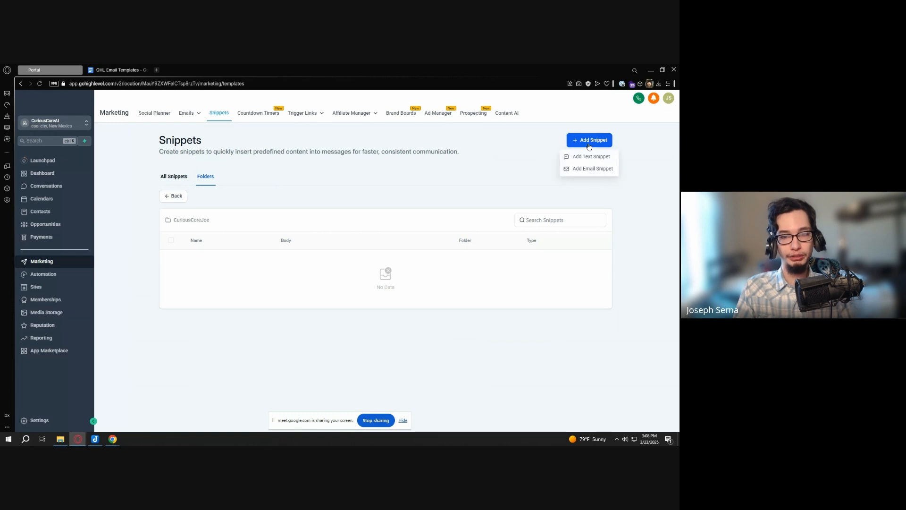
left_click(585, 171)
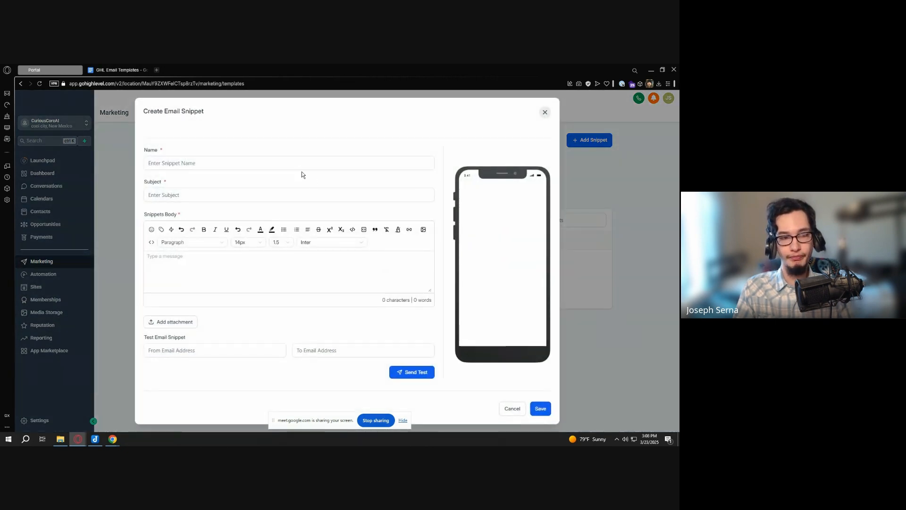
left_click(302, 165)
left_click(238, 269)
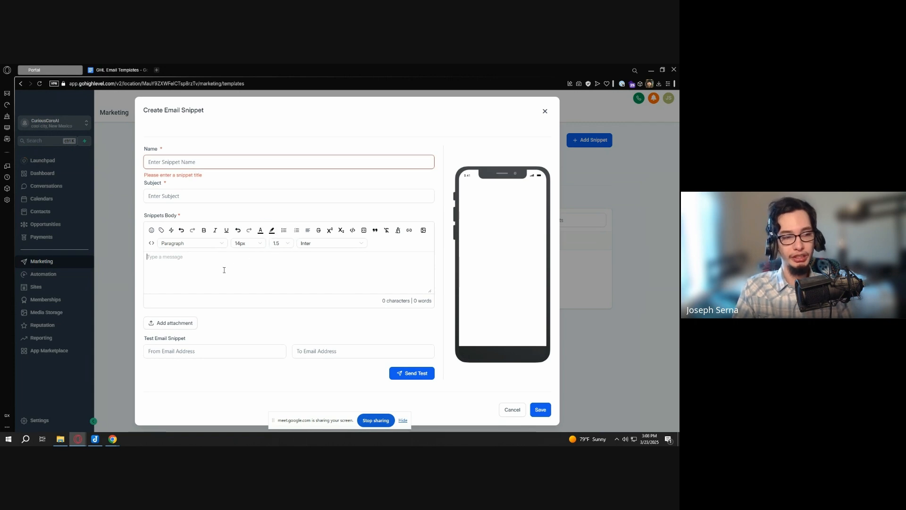
key("ctrl+v")
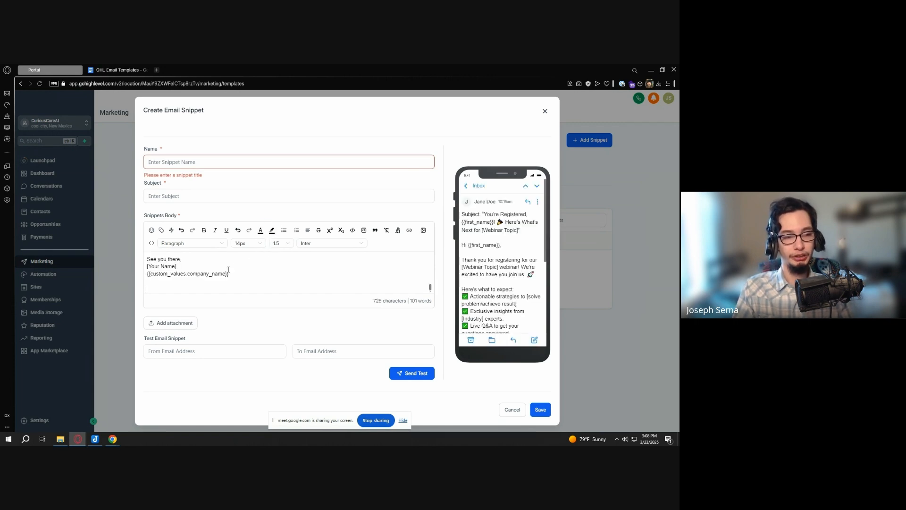
Move the subject text "You're Registered, {{first_name}}! 🎉 Here's What's Next for [Webinar Topic]" from the snippet body into its subject and remove the surrounding quotation marks
scroll(217, 272, "up", 5)
left_click_drag(358, 257, 168, 259)
key("ctrl+x")
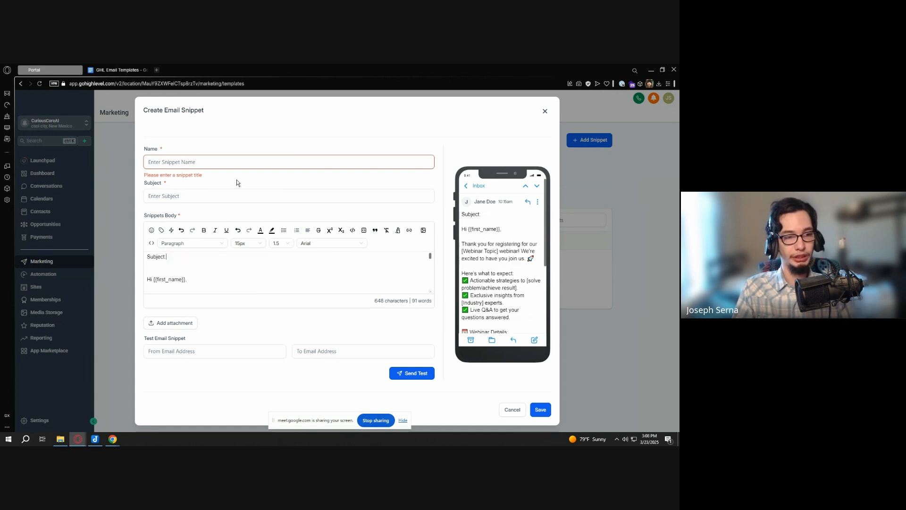
left_click(224, 193)
key("ctrl+v")
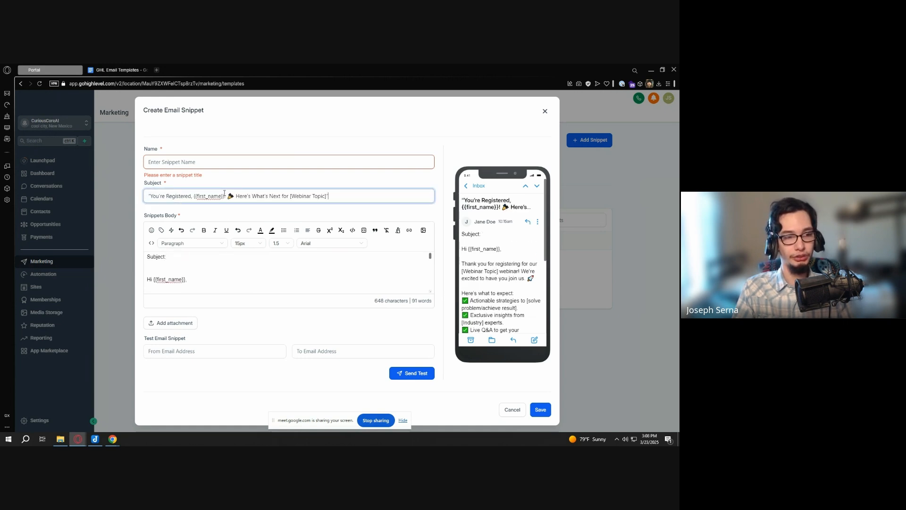
key("BackSpace")
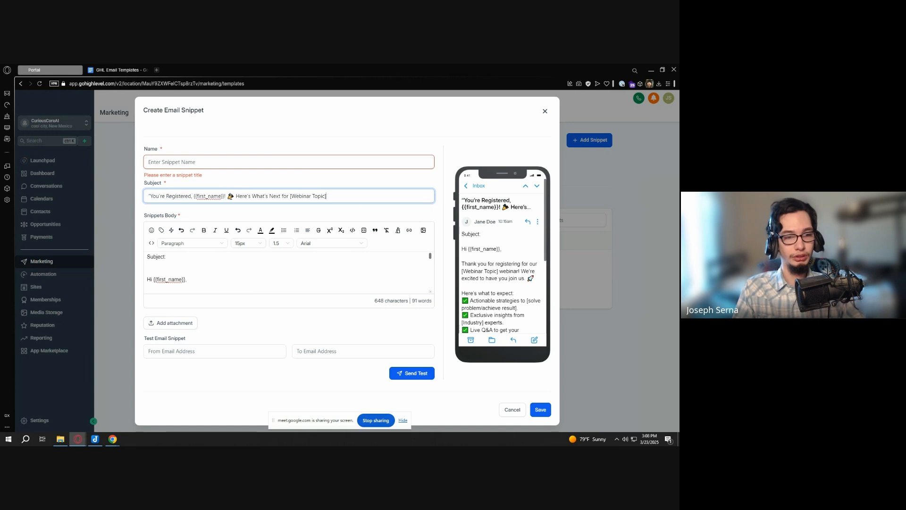
Check the template's heading in the document and name the email snippet "CCJ - Confirmation Email"
left_click(118, 70)
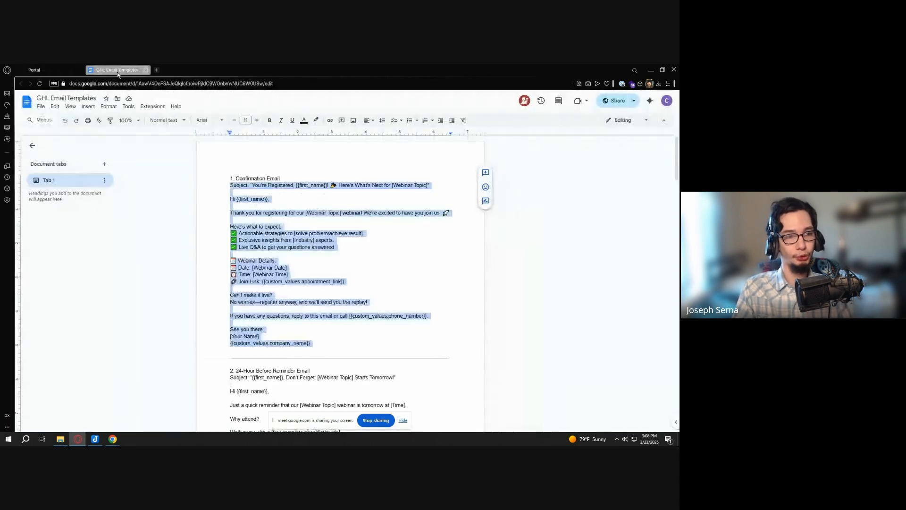
left_click_drag(298, 178, 236, 179)
left_click(59, 69)
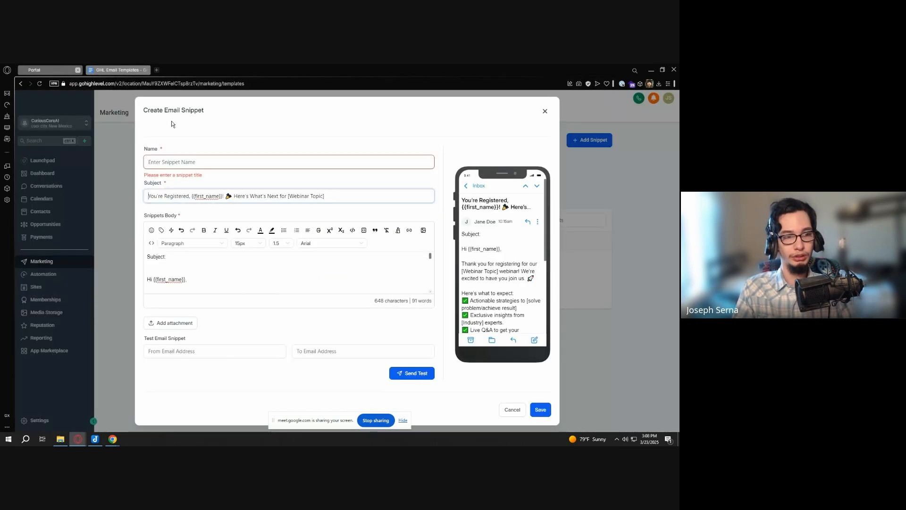
left_click(207, 163)
type("onf")
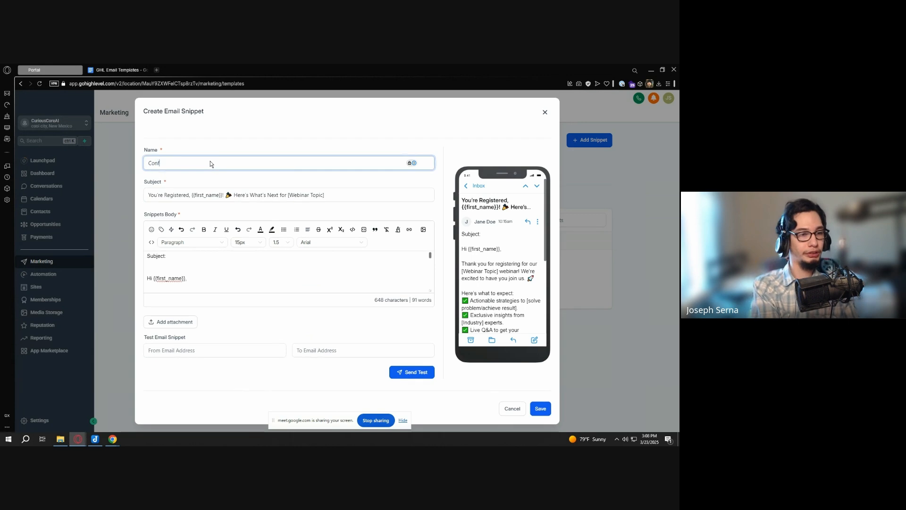
type("irmation Email")
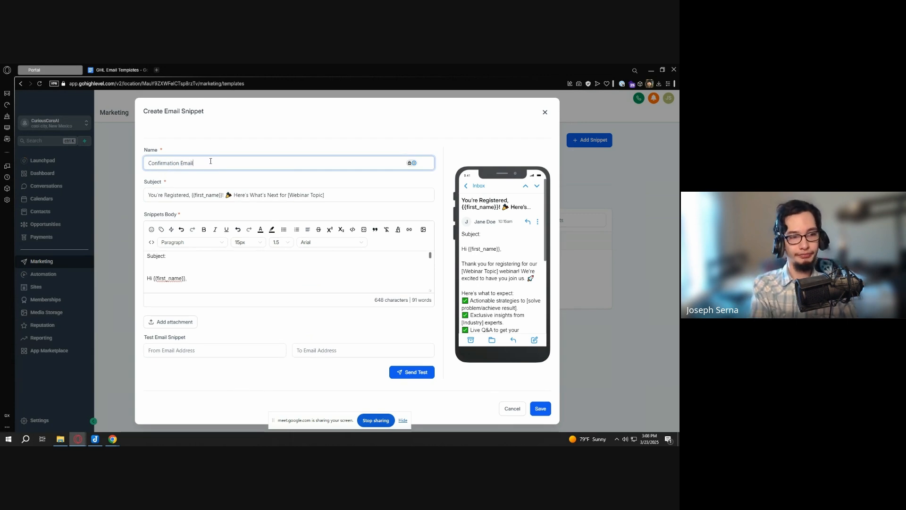
key("Home")
type("CCJ -")
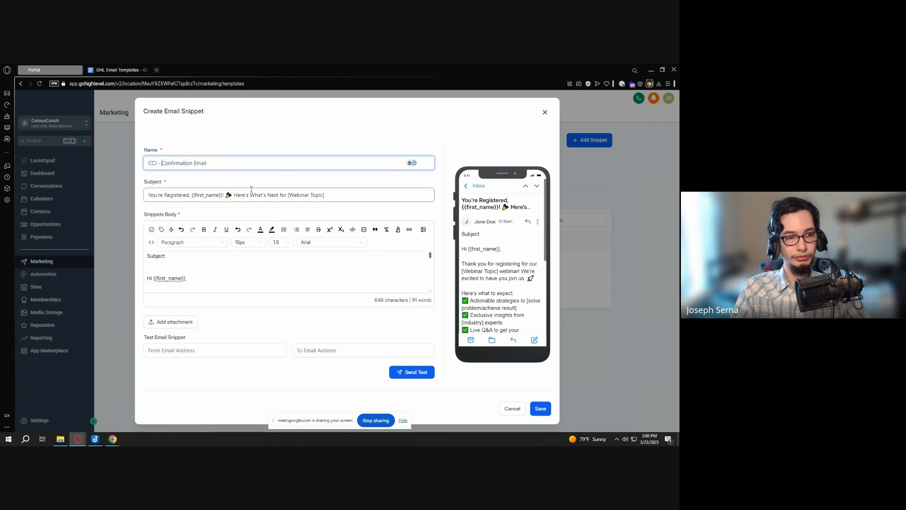
Review the confirmation email in the phone preview down to its sign-off and save the snippet
left_click(190, 272)
scroll(190, 272, "down", 2)
scroll(190, 272, "up", 2)
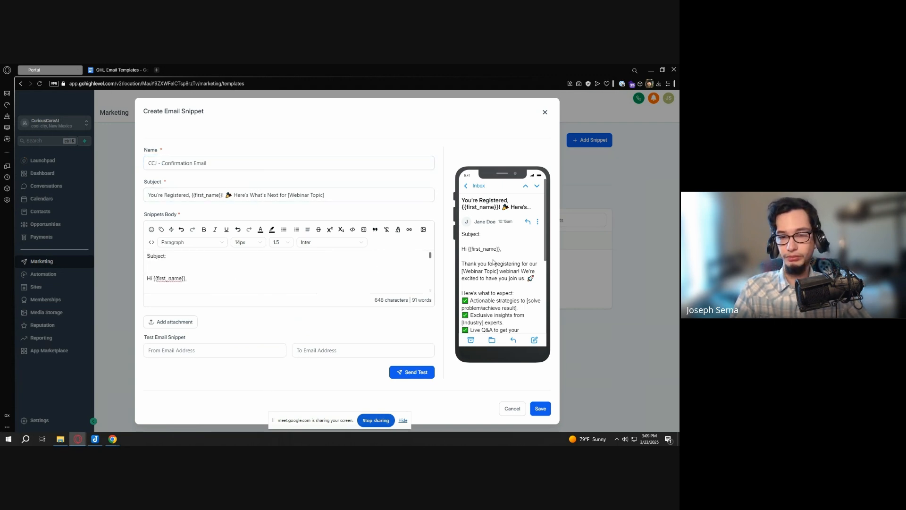
scroll(493, 262, "down", 10)
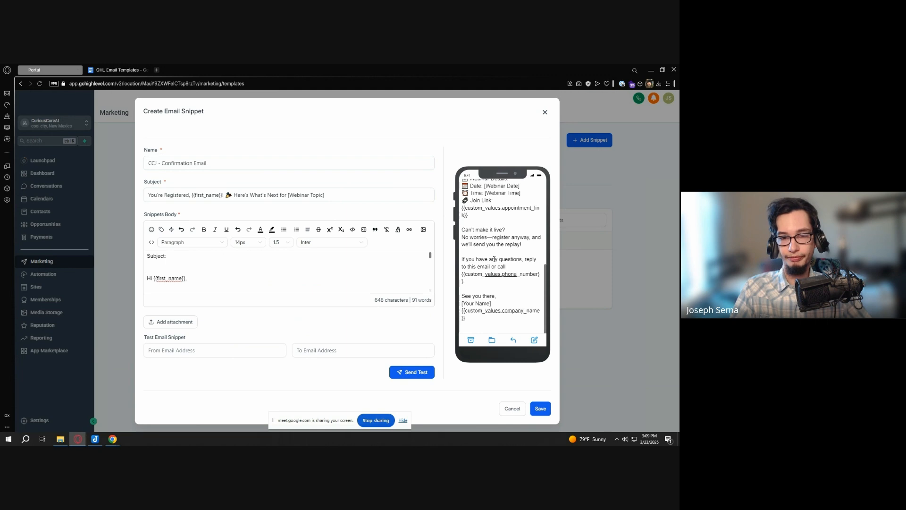
scroll(494, 260, "up", 2)
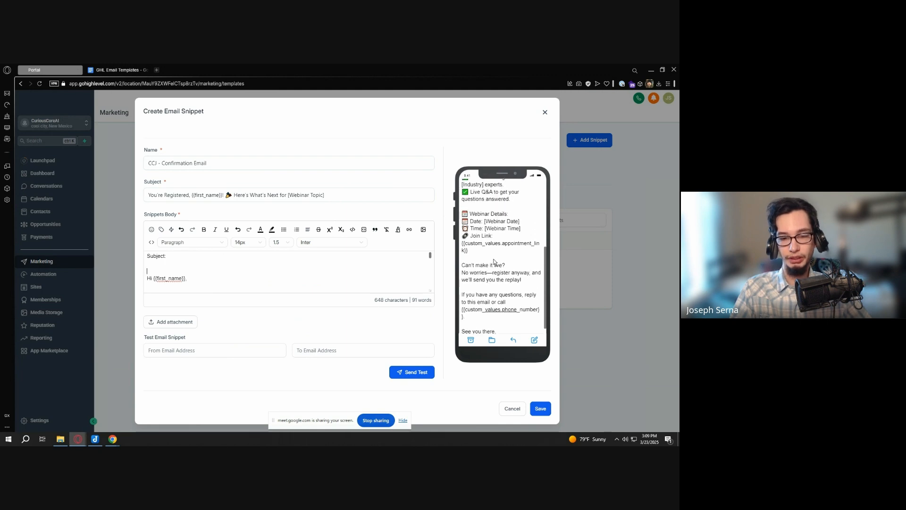
scroll(493, 262, "down", 2)
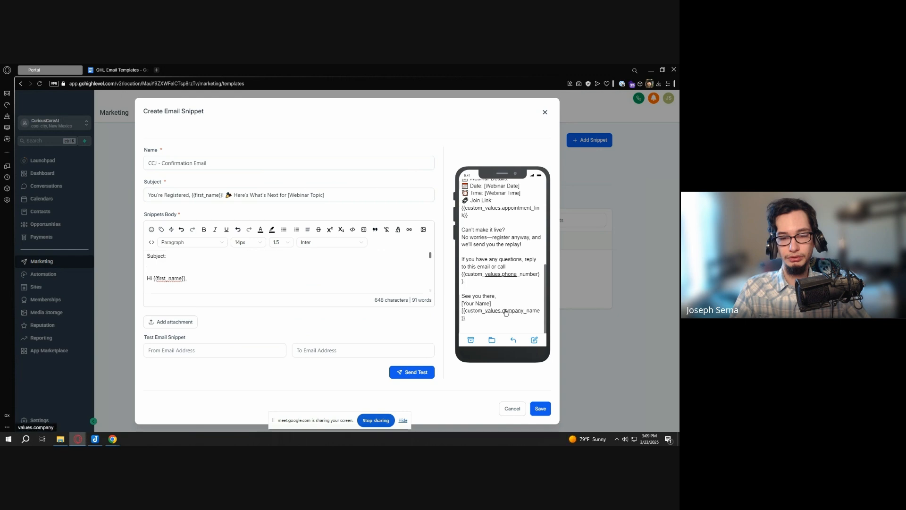
scroll(508, 312, "up", 2)
scroll(508, 312, "down", 2)
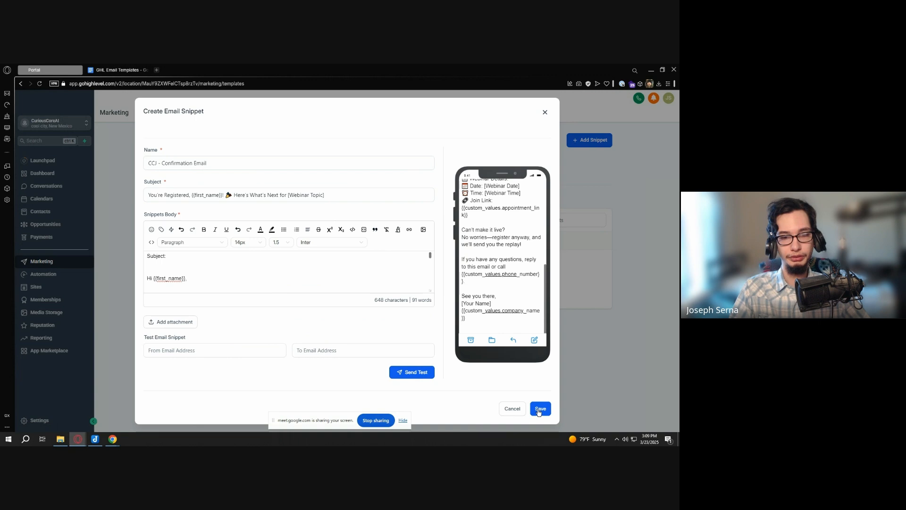
left_click(539, 409)
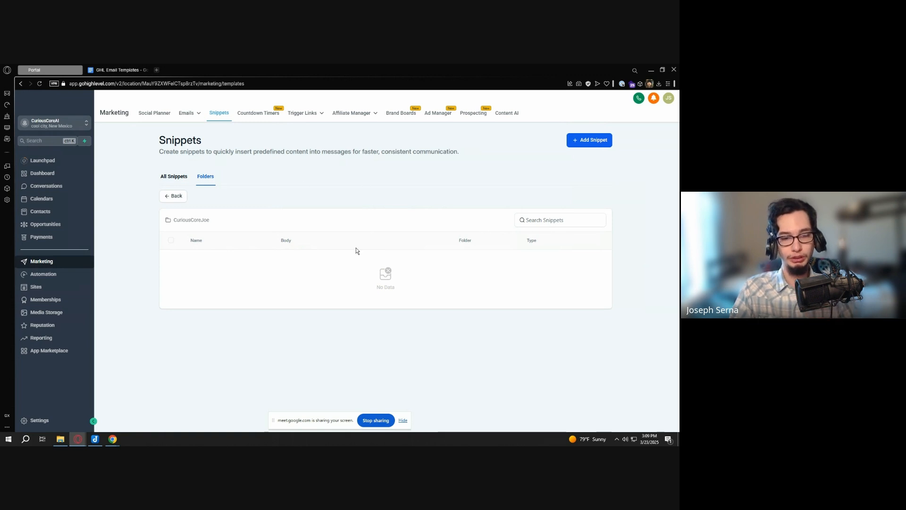
Reload the snippets page and open the CuriousCoreJoe folder again
left_click(40, 83)
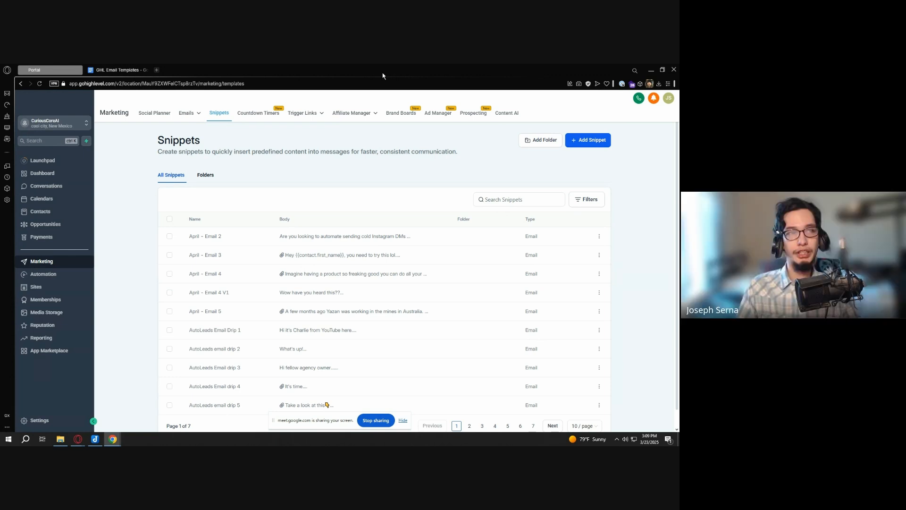
left_click(205, 175)
left_click(196, 234)
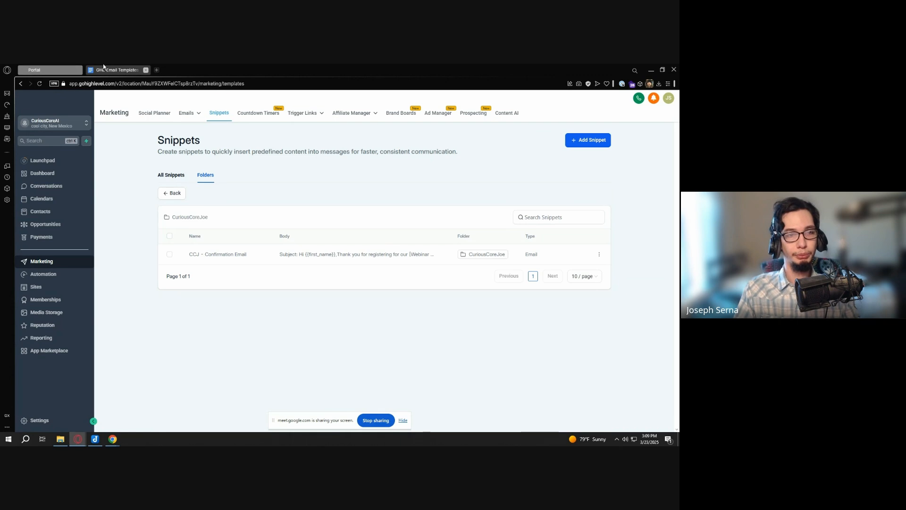
Return to the GHL Email Templates document and highlight the confirmation email from its title to the company name placeholder
left_click(145, 70)
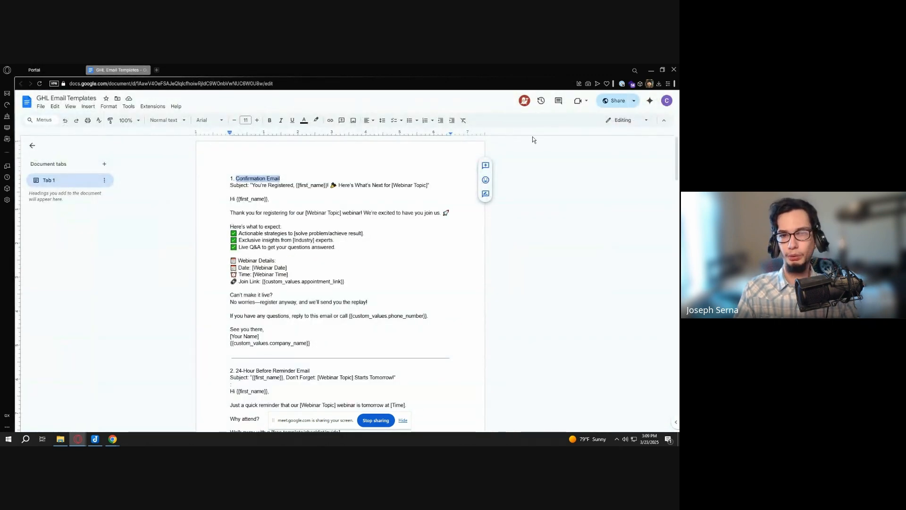
left_click(359, 192)
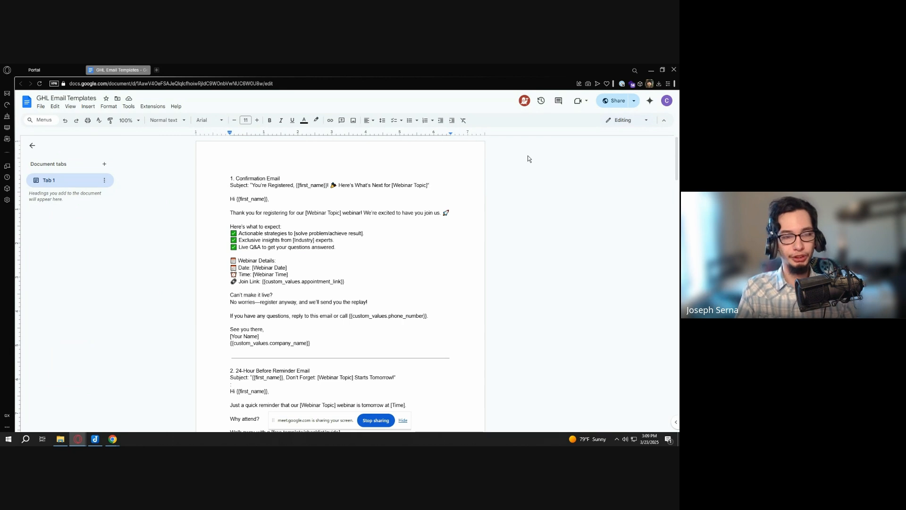
scroll(394, 177, "down", 1)
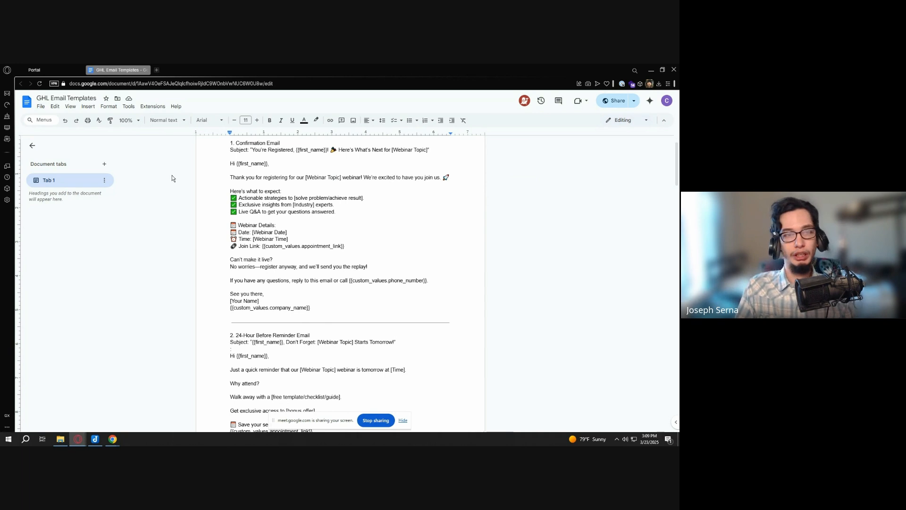
scroll(222, 181, "up", 1)
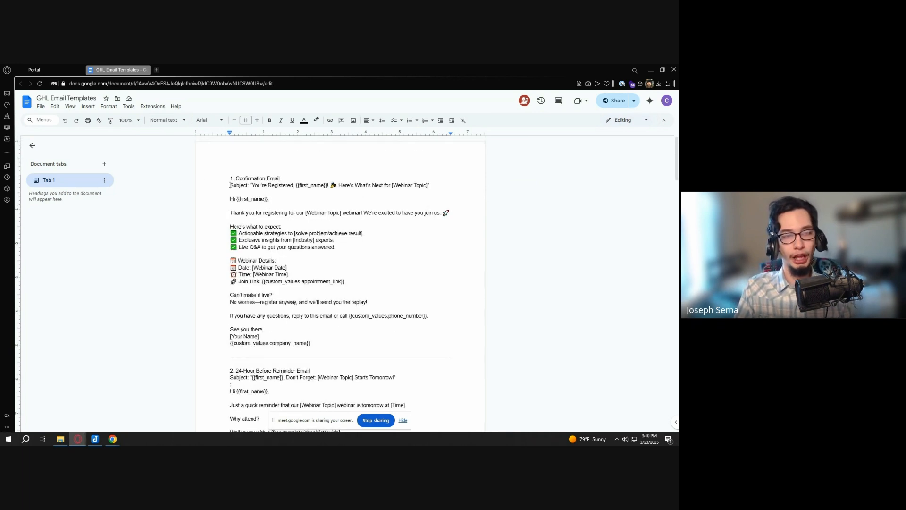
left_click_drag(229, 185, 243, 190)
left_click(250, 178)
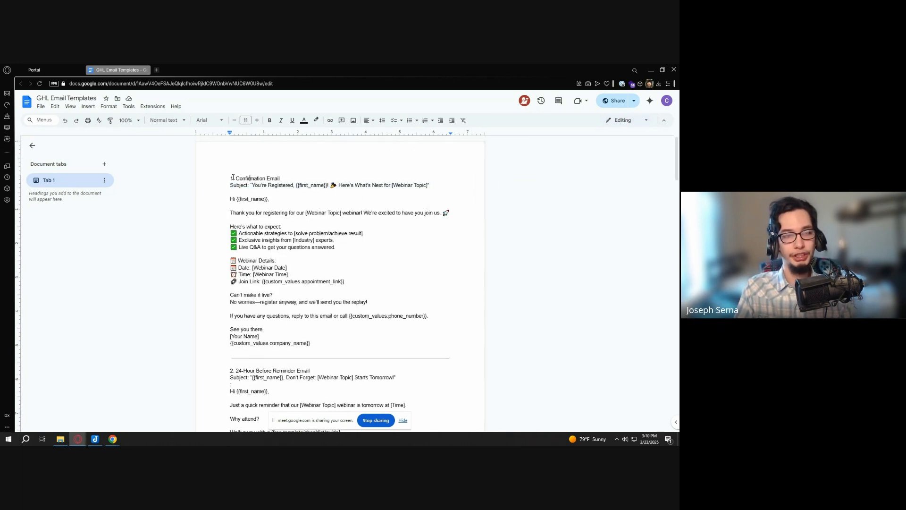
left_click_drag(240, 178, 356, 343)
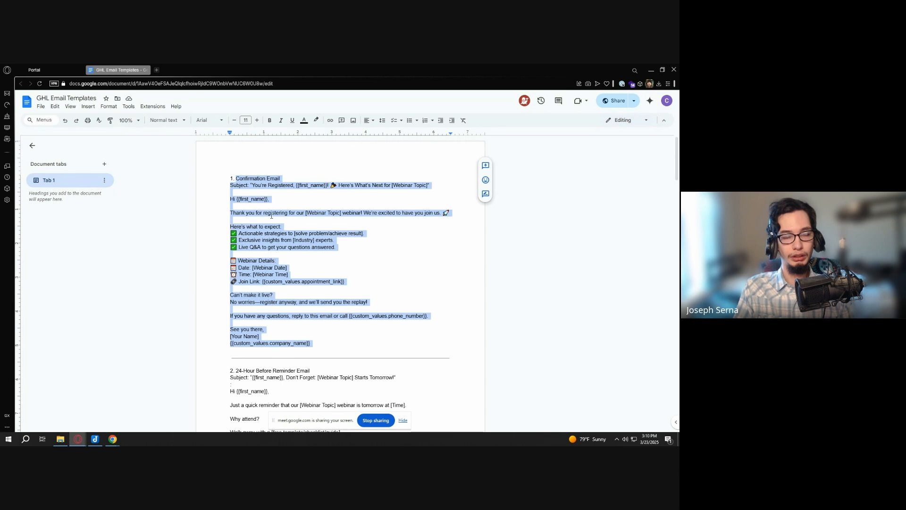
left_click(34, 69)
left_click(109, 66)
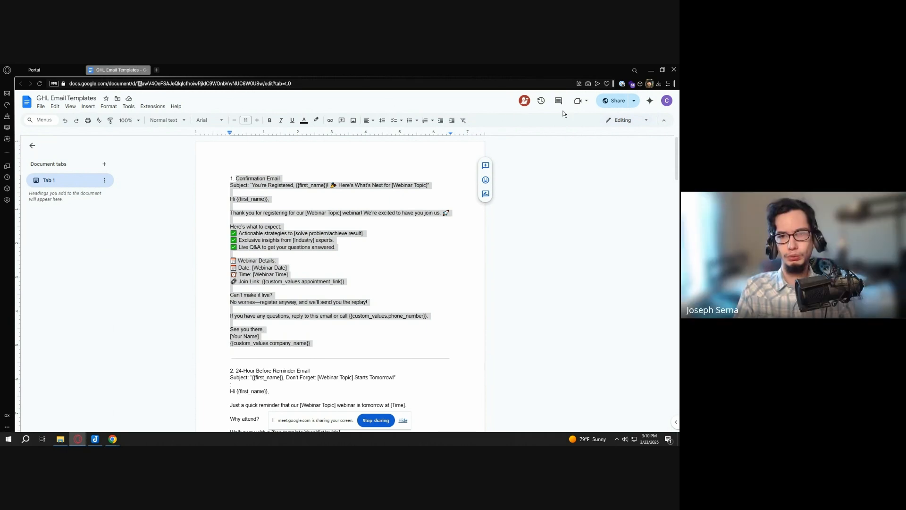
Copy the GHL Email Templates document's sharing link with view access for anyone and close the sharing settings
left_click(614, 100)
left_click(288, 320)
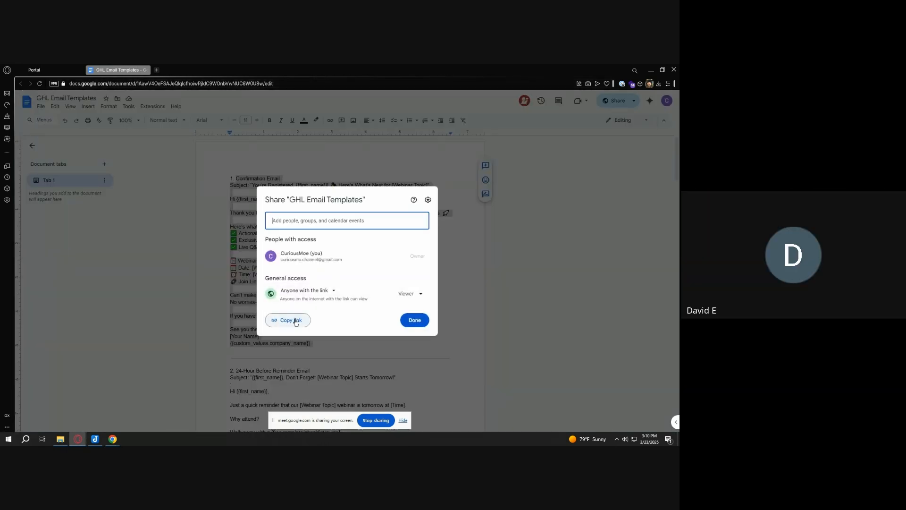
left_click(414, 320)
Skim the document's email and SMS templates through the Day 3 email and return to the confirmation email
scroll(391, 276, "down", 15)
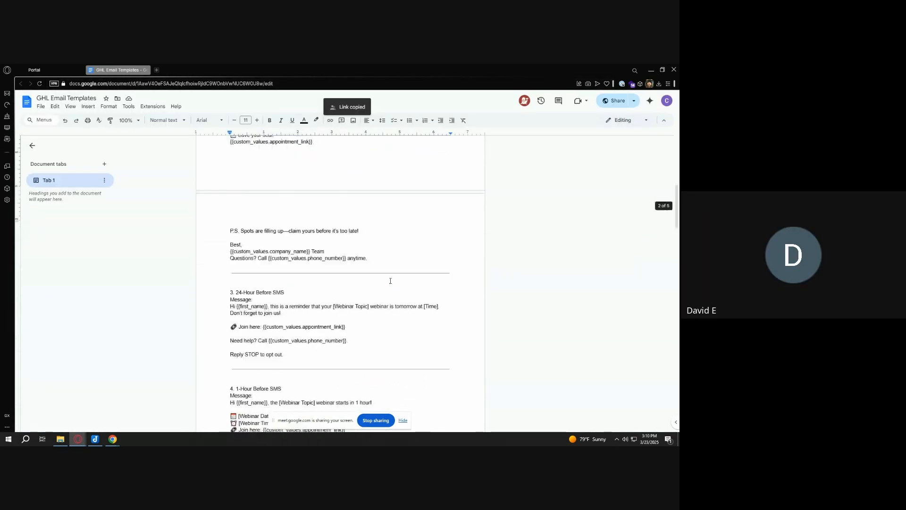
scroll(391, 276, "down", 9)
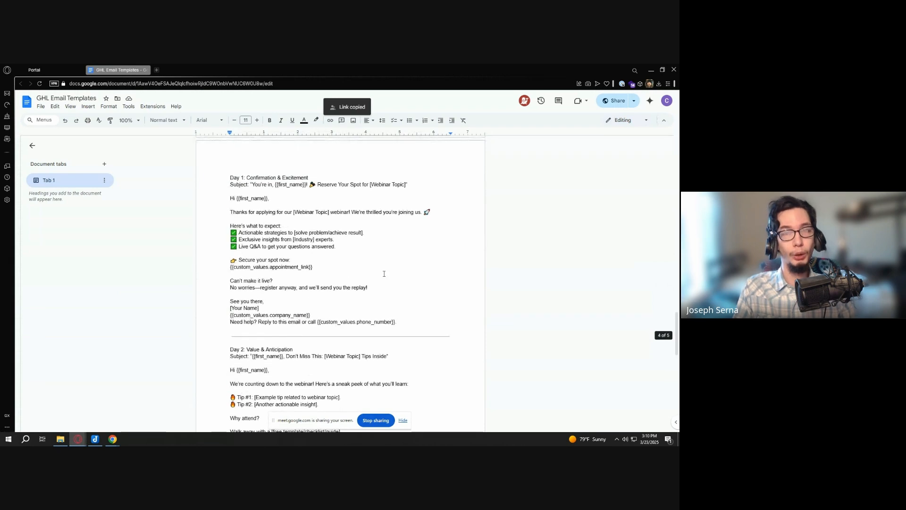
scroll(410, 274, "down", 15)
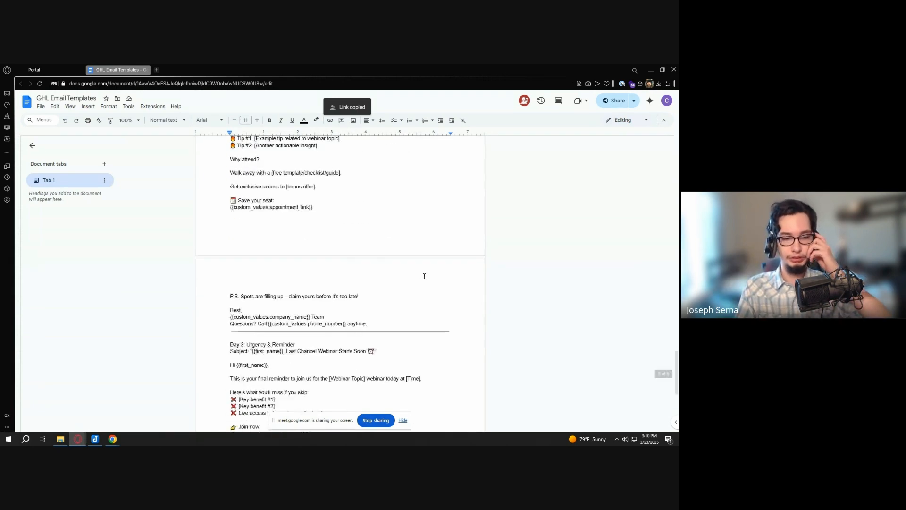
scroll(424, 274, "up", 20)
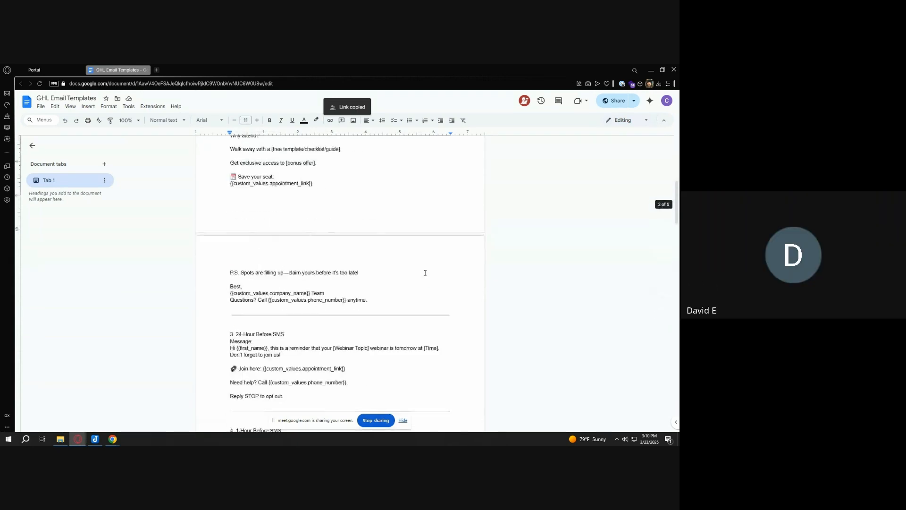
scroll(425, 273, "up", 2)
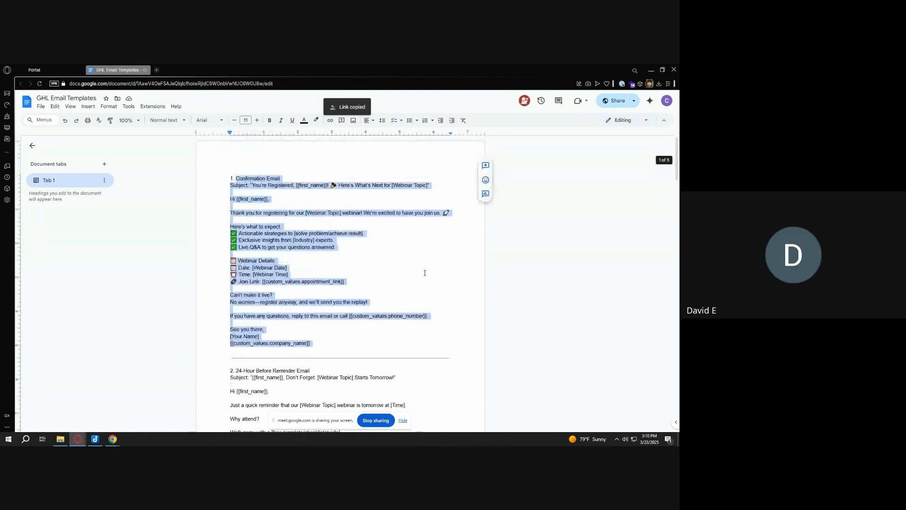
Copy the document's sharing link again and clear the text selection
left_click(590, 184)
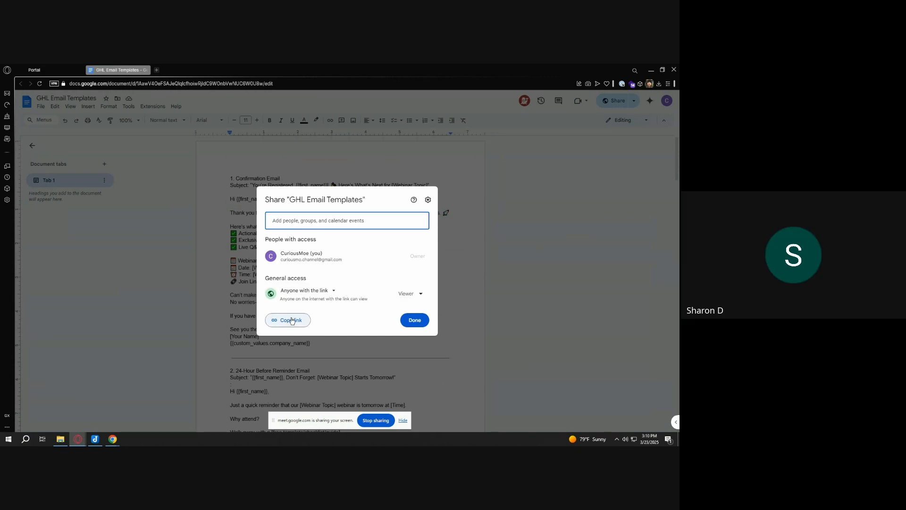
left_click(288, 319)
left_click(584, 246)
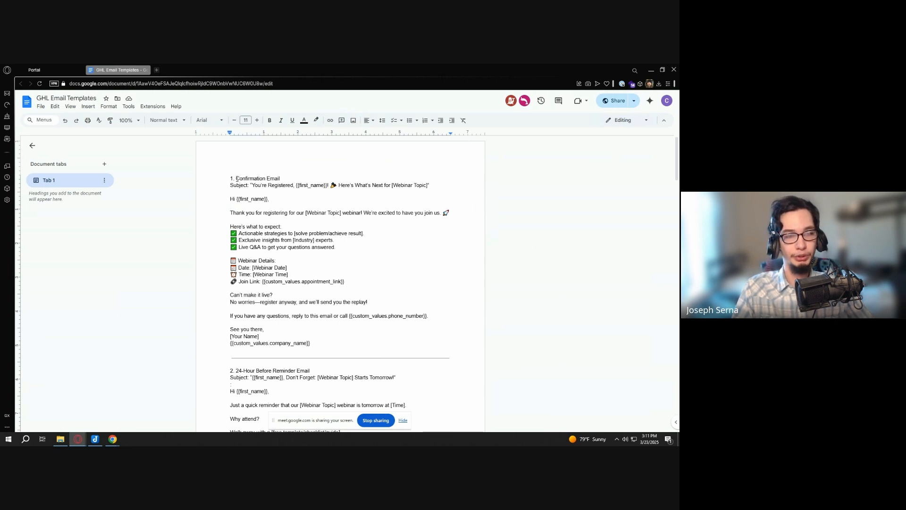
Highlight the confirmation email from its title to the company name placeholder and deselect it
left_click_drag(236, 178, 350, 344)
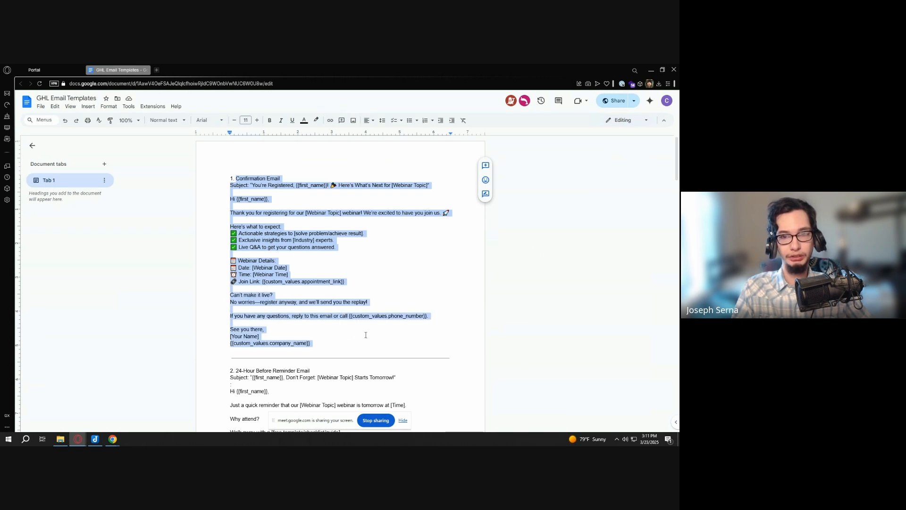
left_click(443, 292)
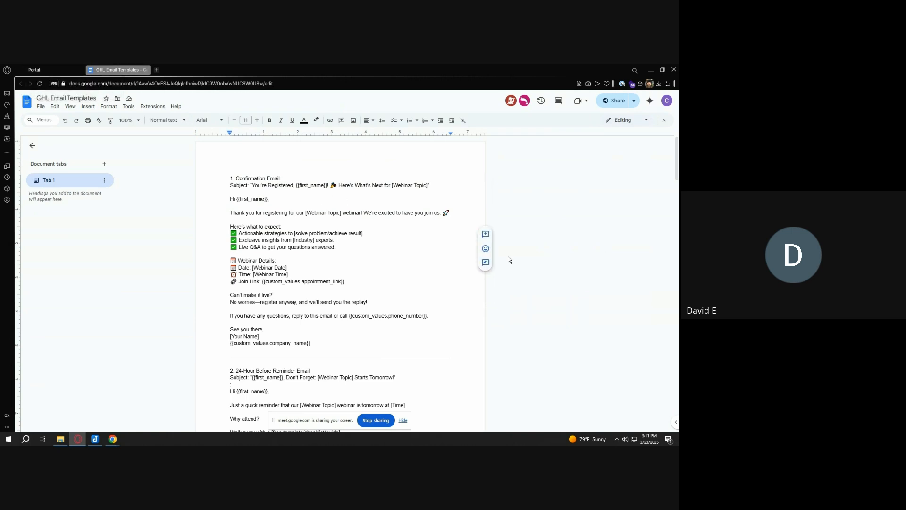
left_click(314, 356)
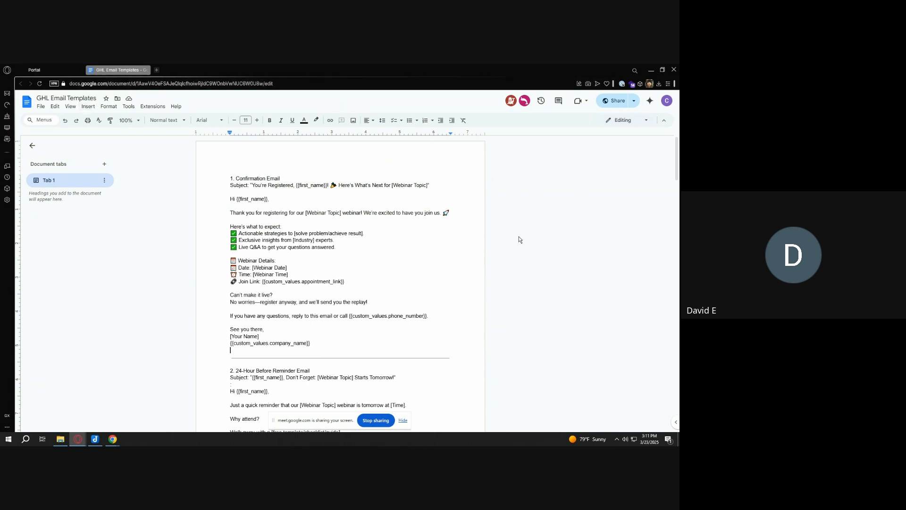
Return to the CuriousCoreJoe snippets folder and open the "CCJ - Confirmation Email" snippet for editing
left_click(51, 69)
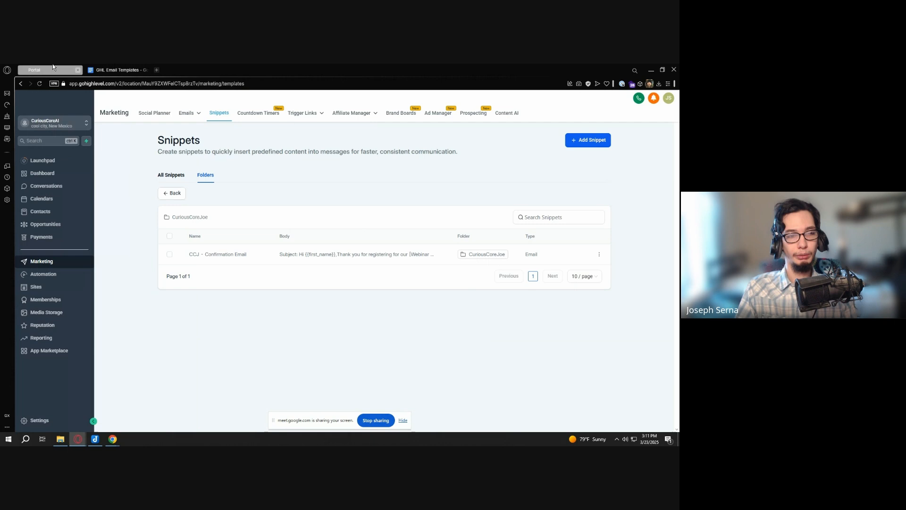
left_click(599, 256)
left_click(573, 278)
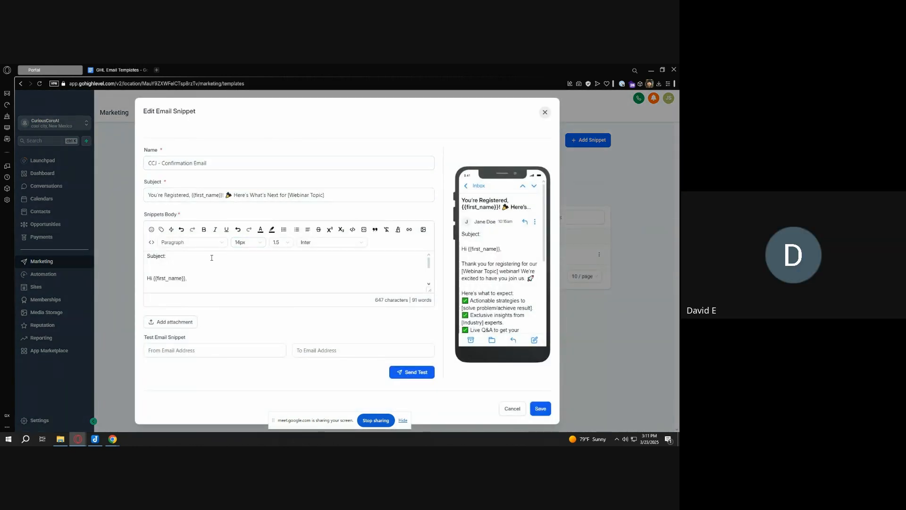
left_click(229, 275)
left_click(196, 264)
Highlight the snippet's name and its subject line in turn to point them out
left_click_drag(210, 163, 139, 160)
left_click_drag(229, 163, 127, 163)
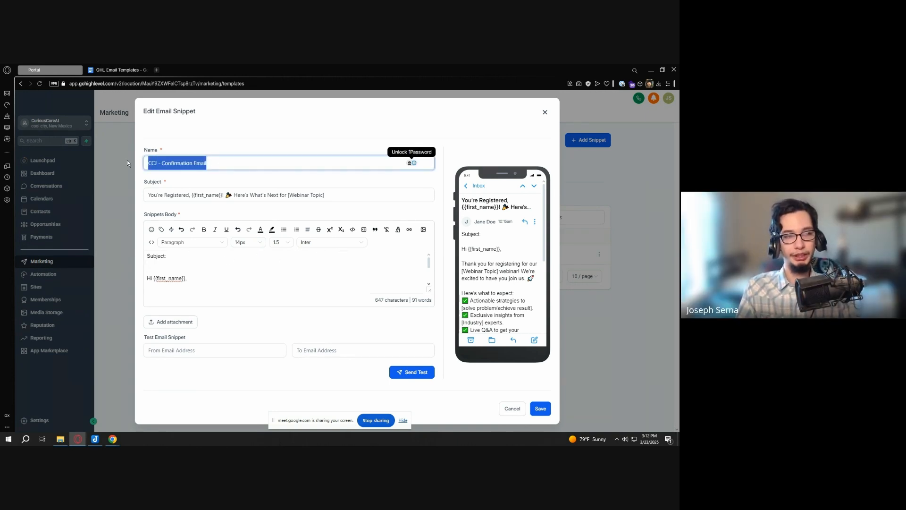
left_click_drag(354, 195, 117, 189)
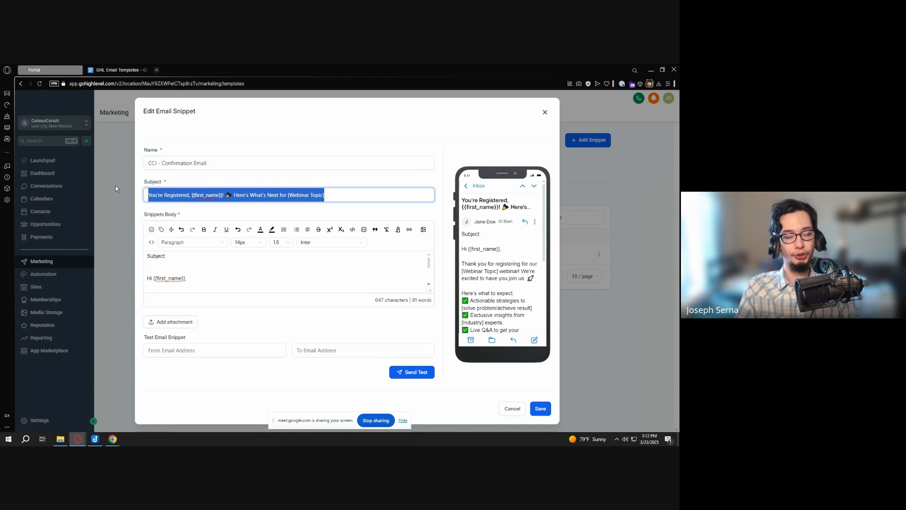
left_click(276, 273)
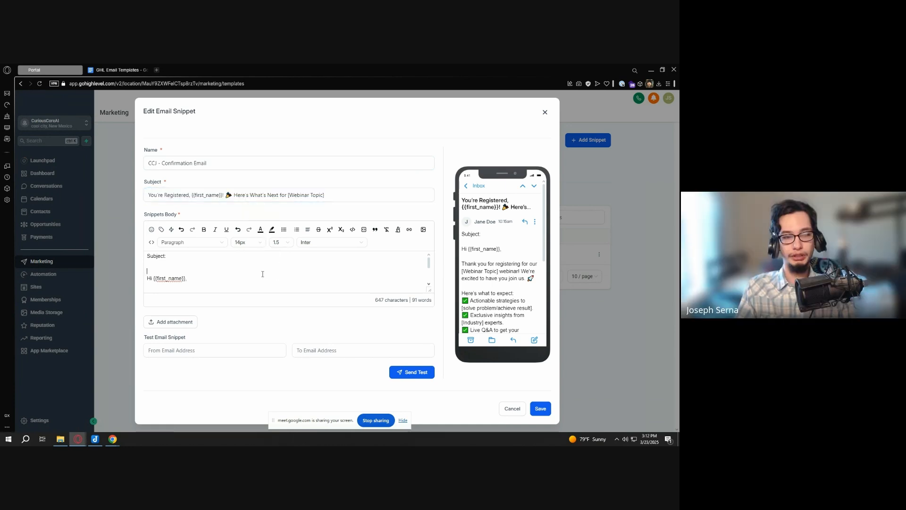
Replace the snippet's entire body with the full confirmation email copied from the GHL Email Templates document
key("ctrl+a")
scroll(267, 273, "down", 5)
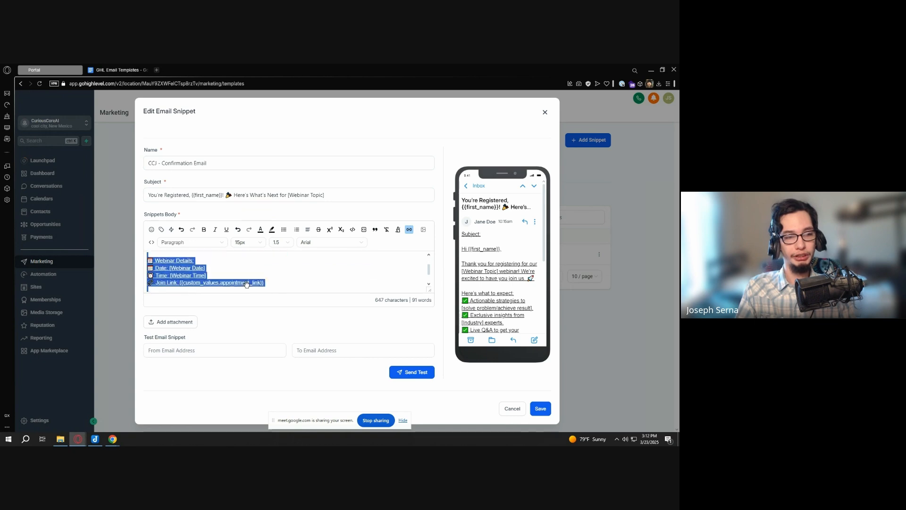
scroll(236, 267, "up", 5)
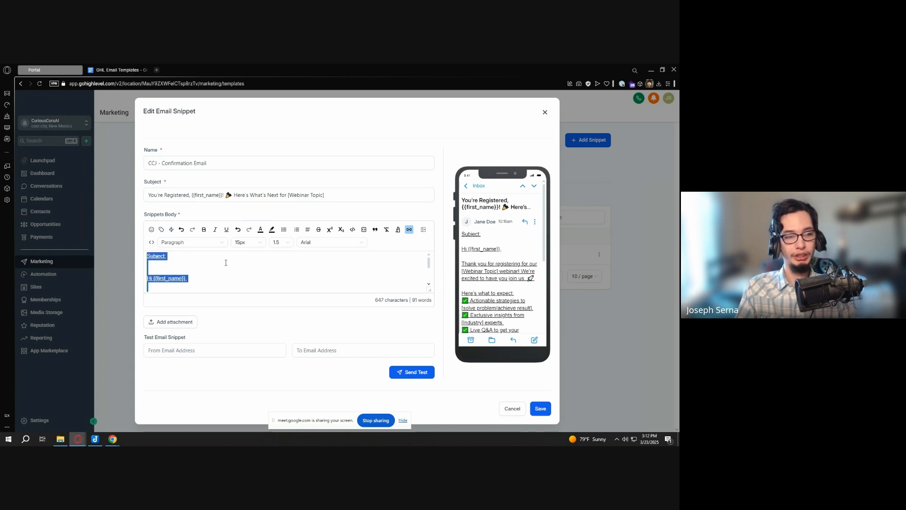
left_click(115, 70)
left_click_drag(236, 178, 345, 343)
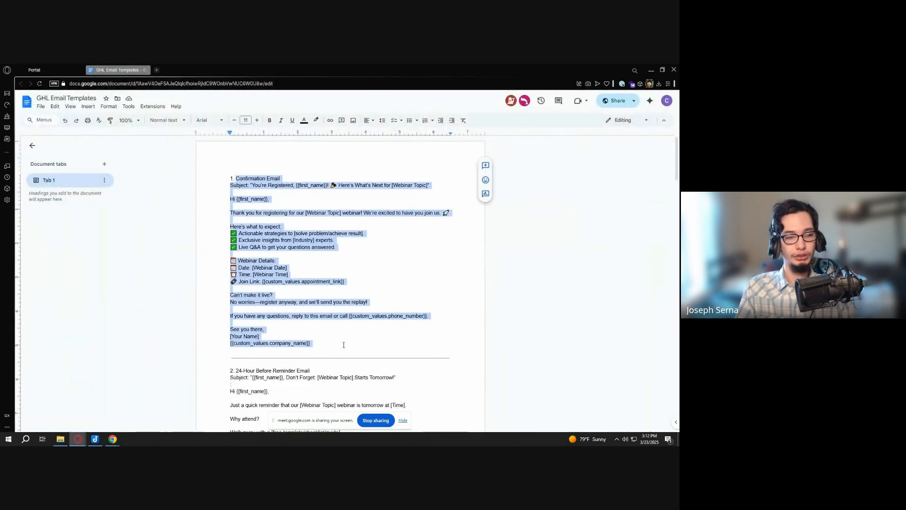
left_click(38, 69)
key("ctrl+v")
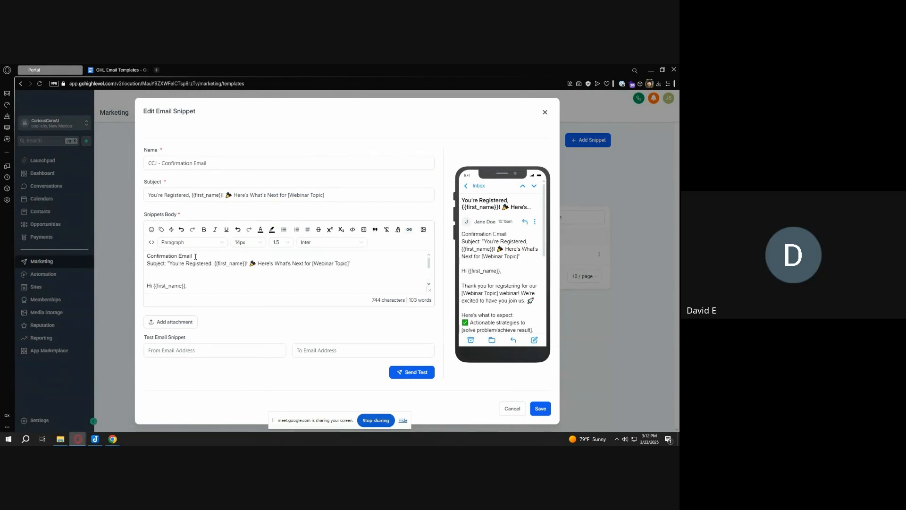
Move the "Confirmation Email" heading from the body into the snippet's name following "CCJ -"
left_click_drag(362, 268, 143, 258)
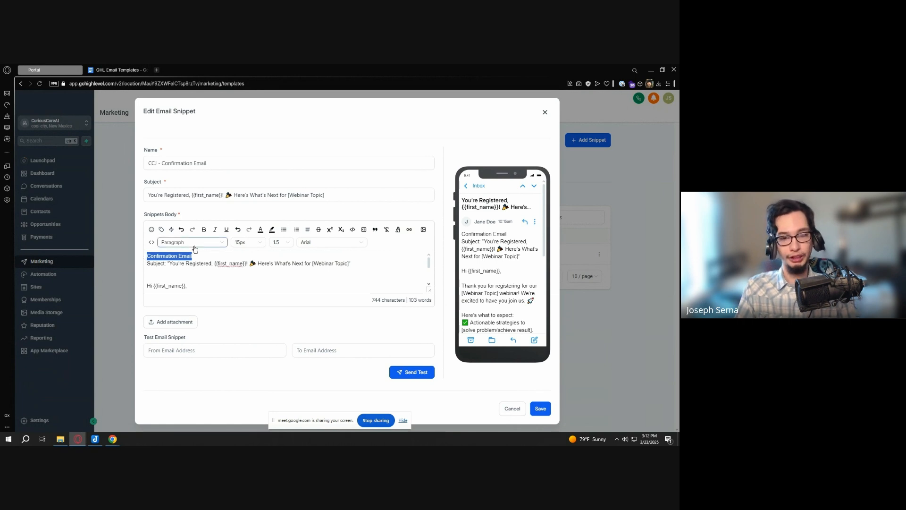
key("BackSpace")
left_click_drag(207, 163, 163, 161)
left_click(162, 161)
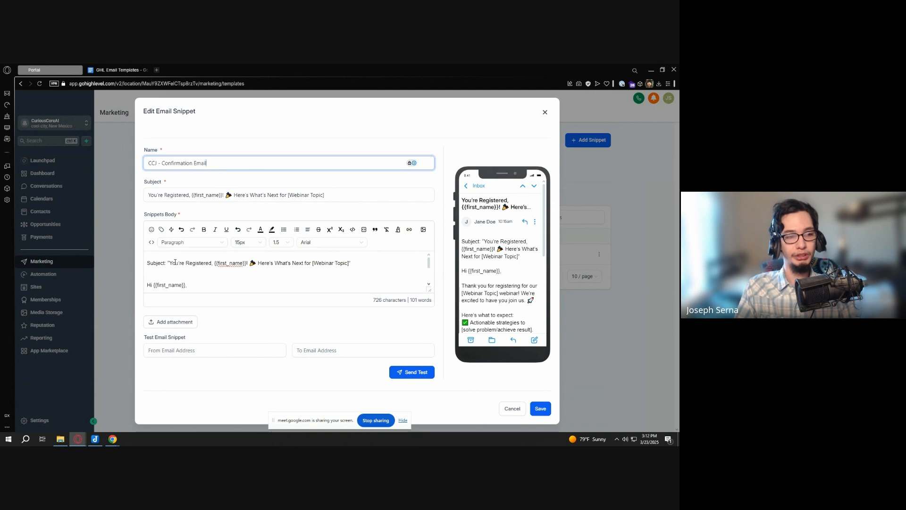
Move "You're Registered, {{first_name}}! 🎉 Here's What's Next for [Webinar Topic]" with its quotation marks from the body into the subject and save
left_click(350, 265)
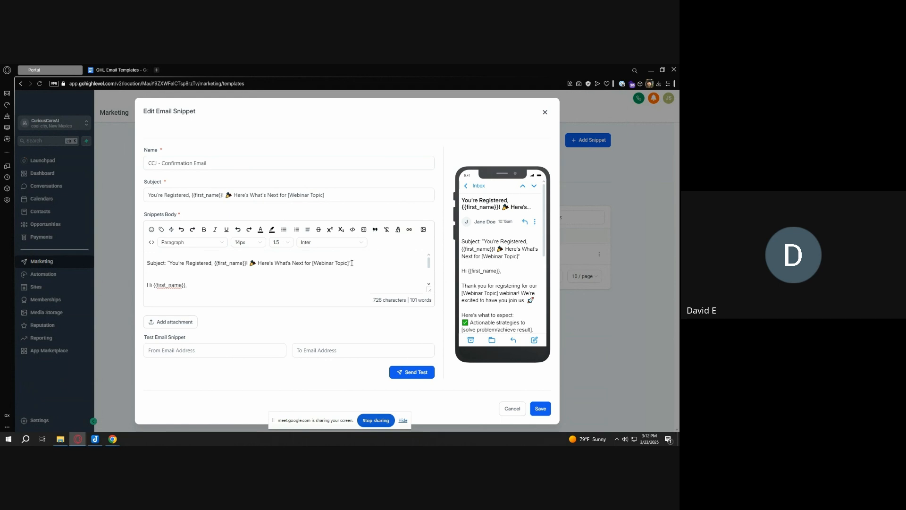
left_click_drag(352, 263, 171, 265)
key("BackSpace")
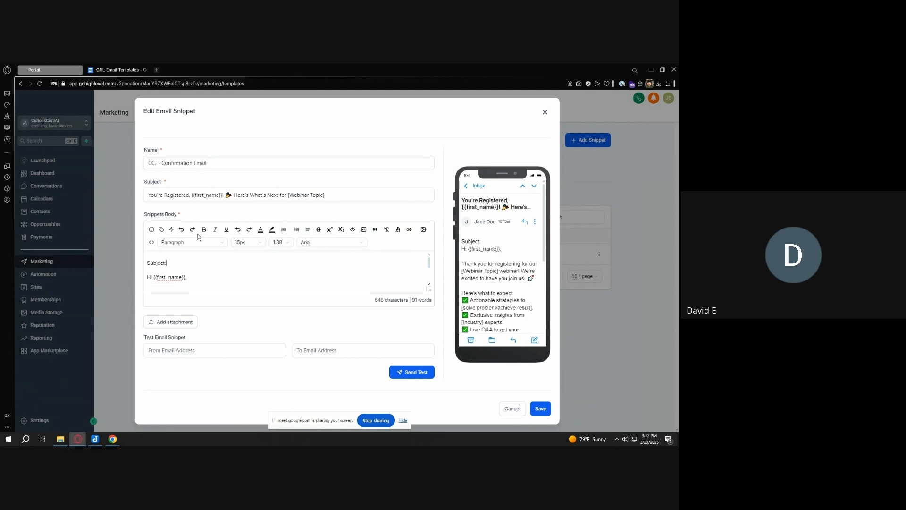
key("ctrl+a")
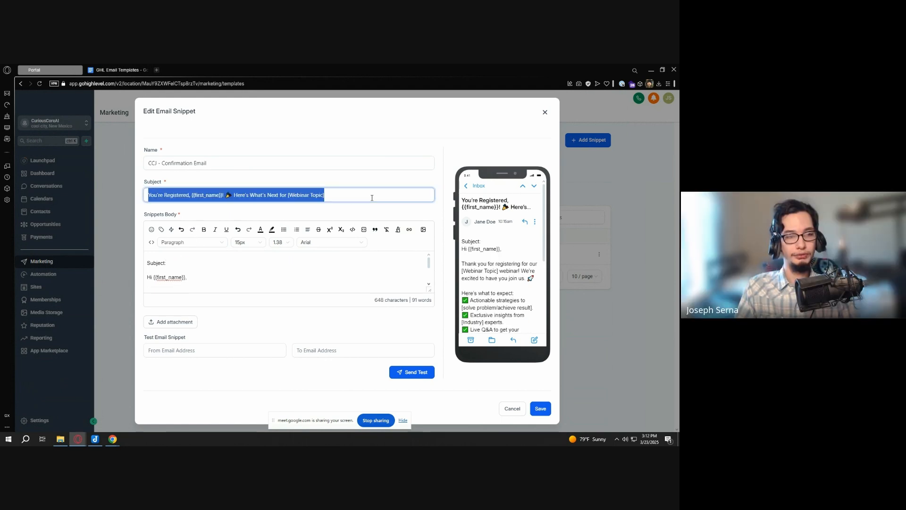
type("\"You're Registered, {{first_name}}! 🎉 Here's What's Next for [Webinar Topic]\"")
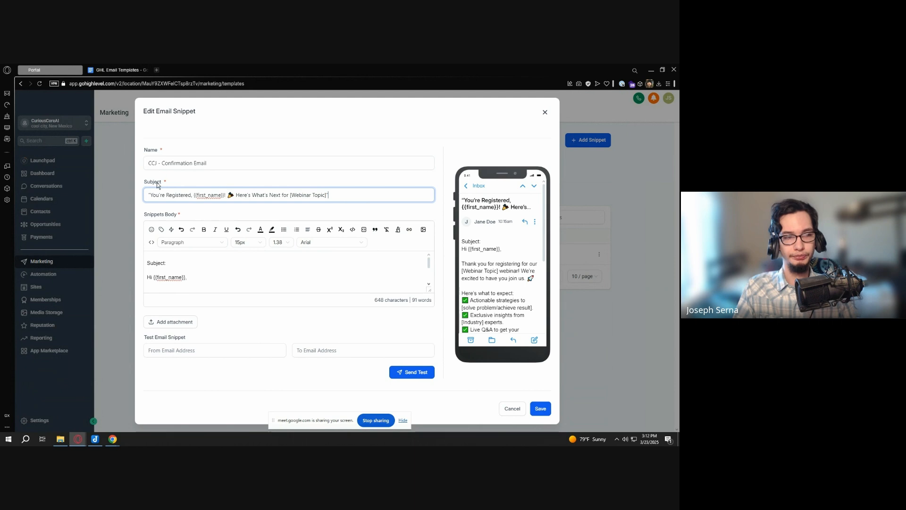
left_click(541, 409)
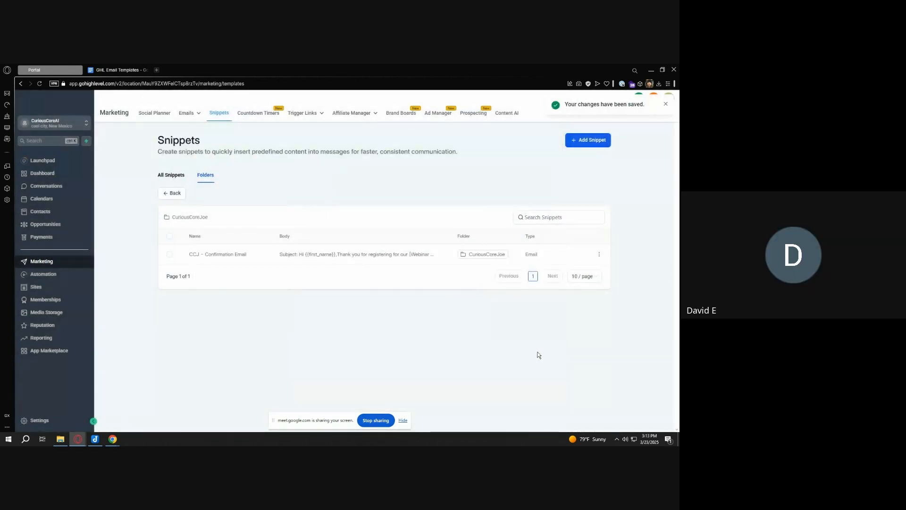
Reopen the confirmation email snippet to check its saved content and close it
left_click(598, 255)
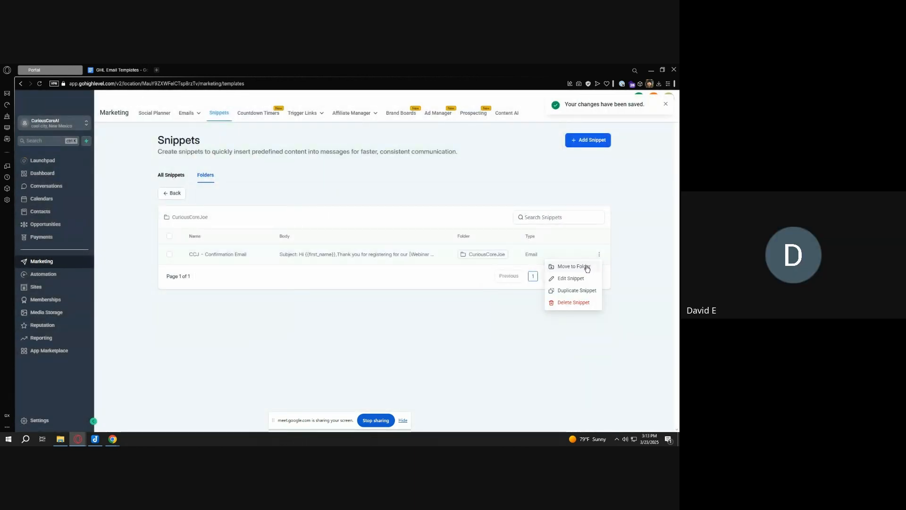
left_click(584, 279)
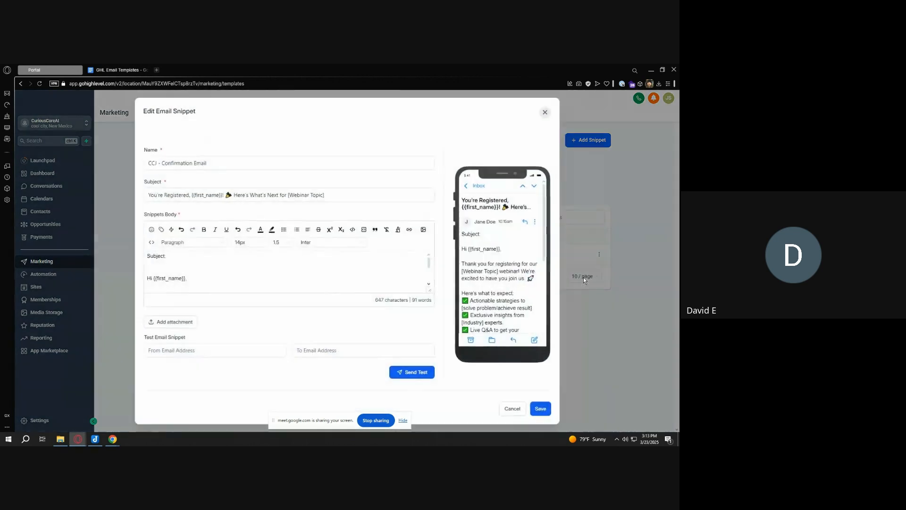
left_click(545, 113)
left_click(588, 139)
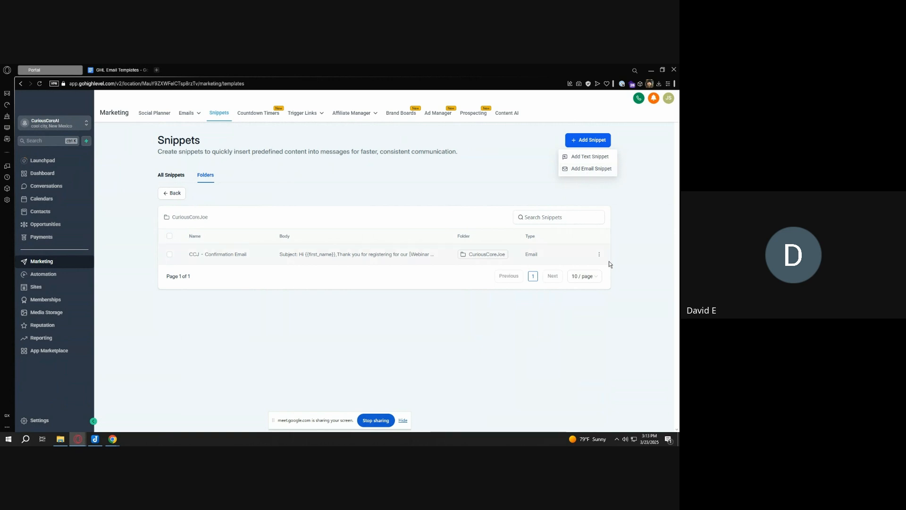
Open the "CCJ - Confirmation Email" snippet for editing and delete the leftover "Subject:" line above the greeting
left_click(598, 255)
left_click(566, 278)
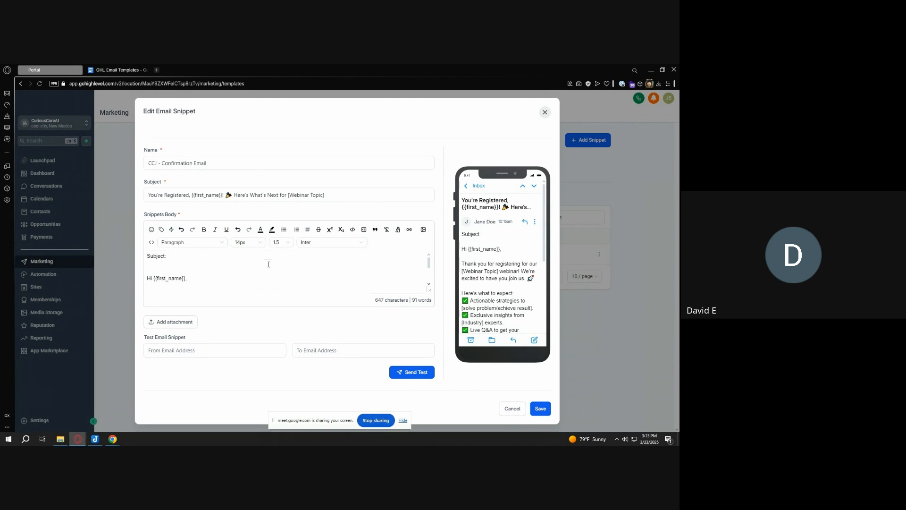
scroll(269, 265, "down", 3)
scroll(269, 269, "up", 3)
left_click_drag(150, 271, 140, 254)
key("BackSpace")
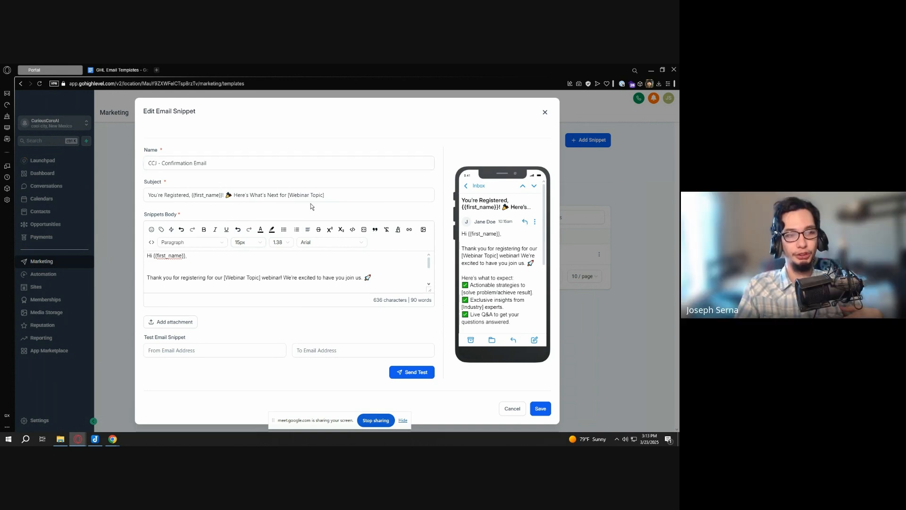
Check the 24-Hour Before Reminder Email in the document and save the edited confirmation email snippet
left_click(118, 70)
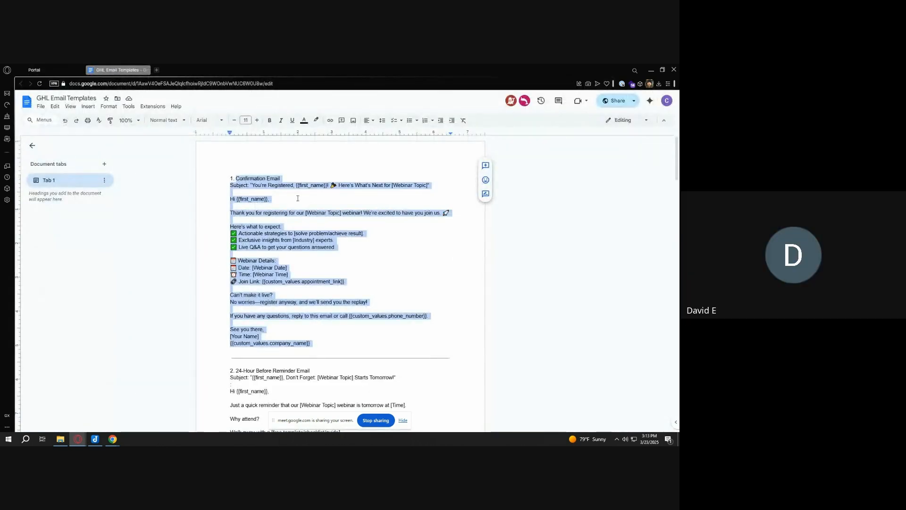
left_click(280, 193)
scroll(287, 232, "down", 4)
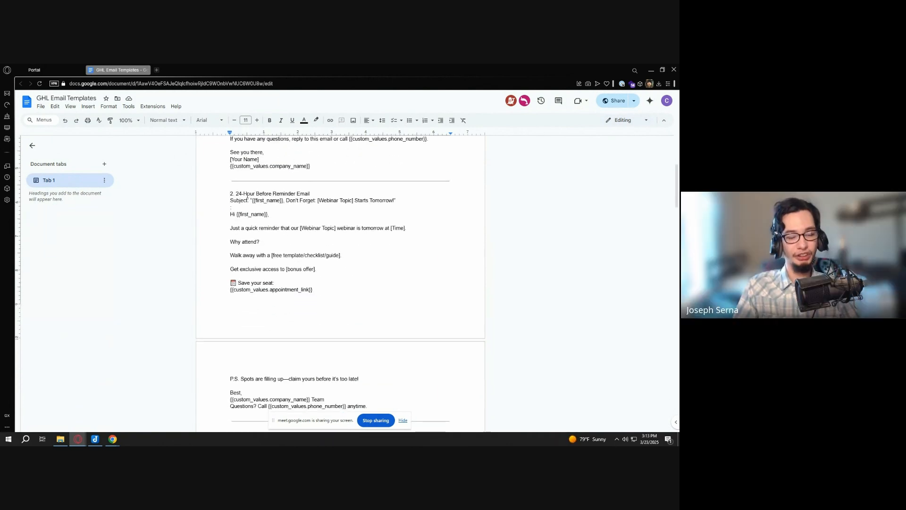
left_click(50, 70)
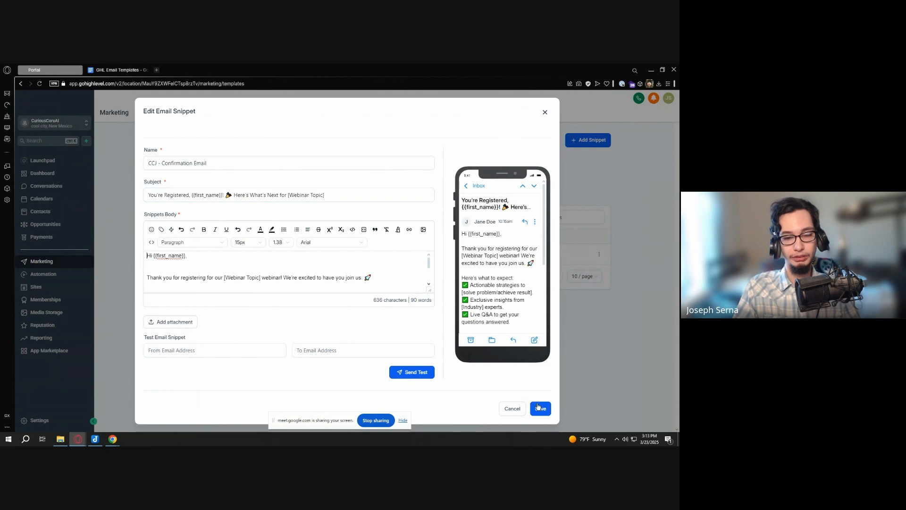
left_click(361, 352)
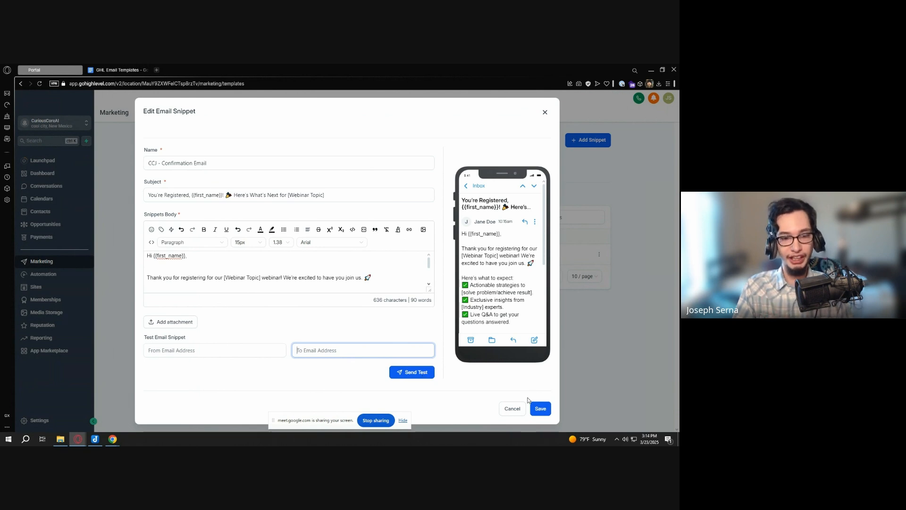
left_click(541, 409)
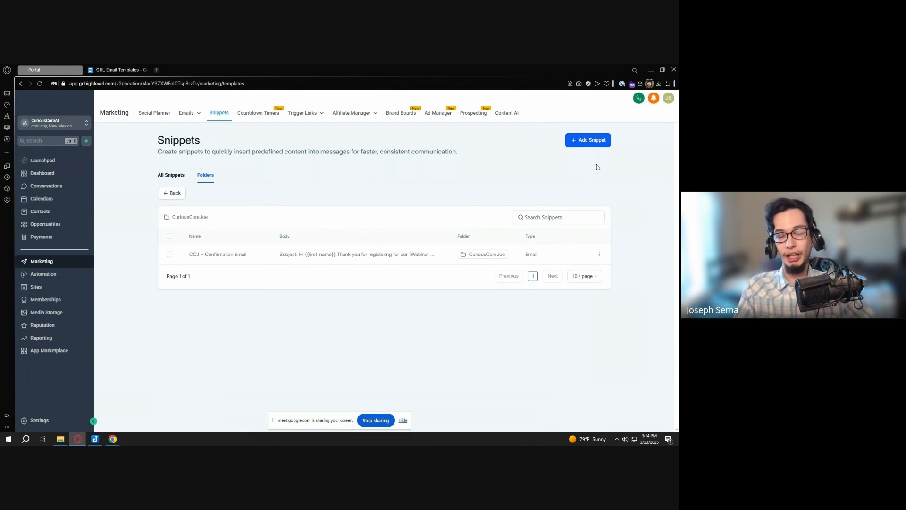
Start a new email snippet and return to the 24-Hour Before Reminder Email in the document
left_click(592, 145)
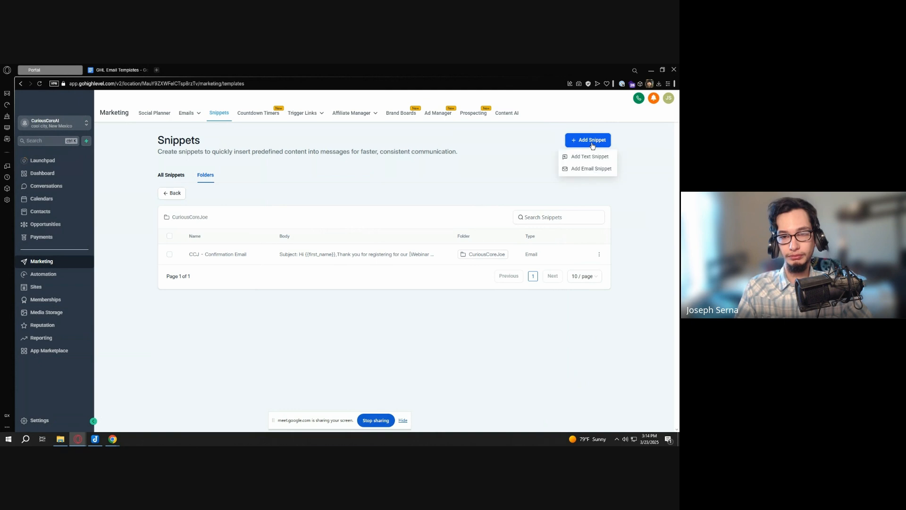
left_click(587, 169)
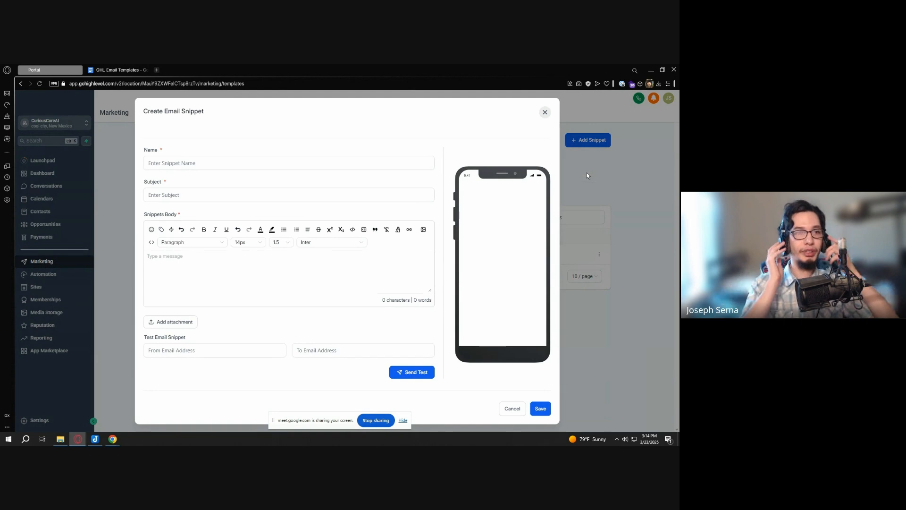
left_click(118, 70)
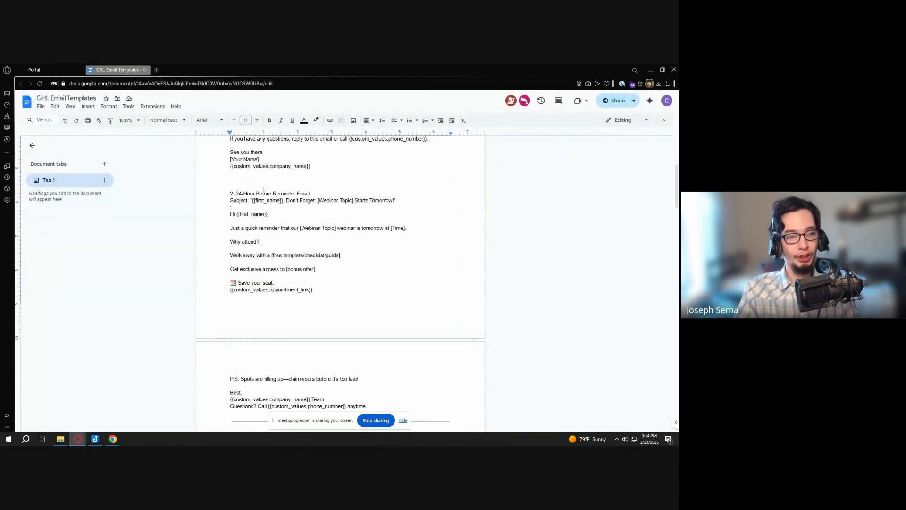
Copy the full 24-Hour Before Reminder Email from the templates document into the new email snippet's body in HighLevel
left_click_drag(237, 193, 344, 254)
left_click(335, 241)
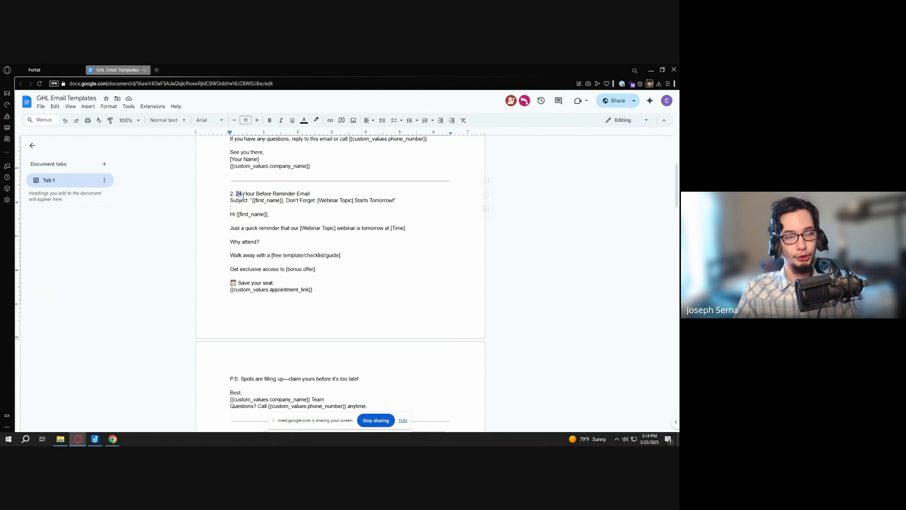
left_click_drag(243, 194, 373, 407)
scroll(301, 232, "down", 2)
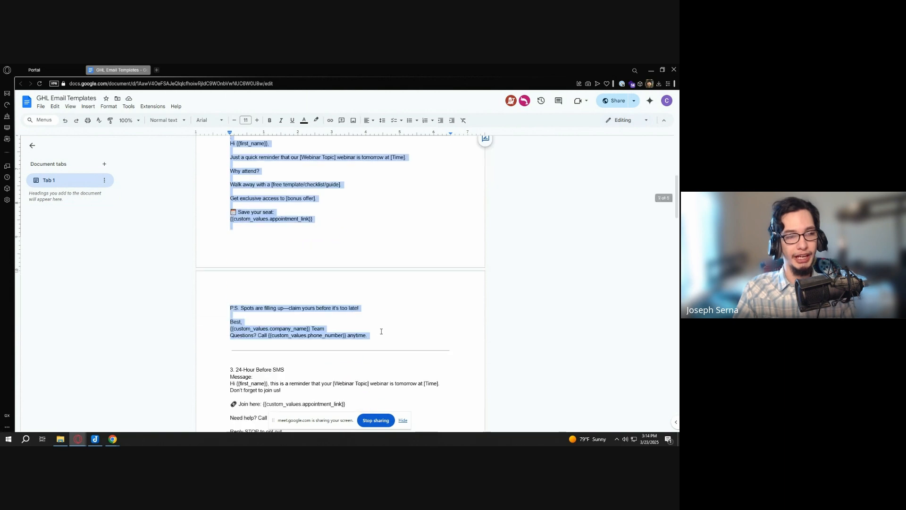
left_click(52, 67)
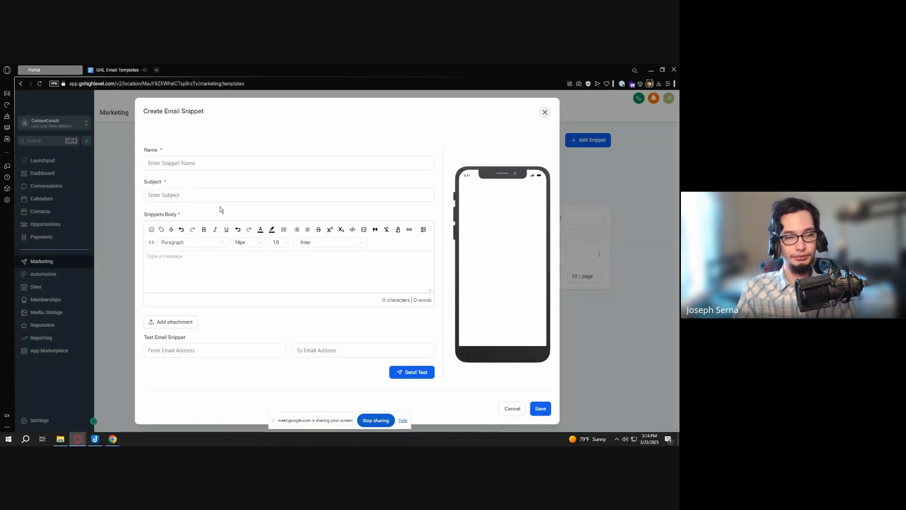
left_click(190, 258)
key("ctrl+v")
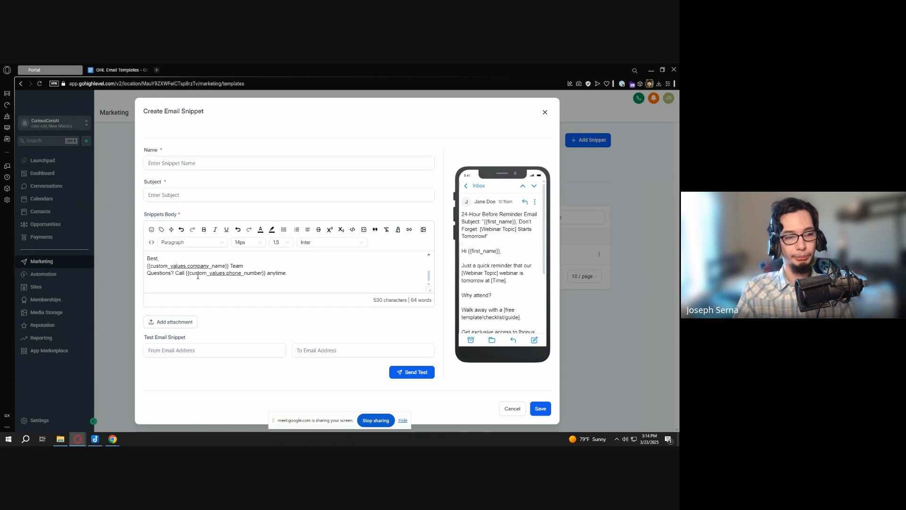
Move the subject text "{{first_name}}, Don't Forget: [Webinar Topic] Starts Tomorrow!" from the snippet body into the Subject field
scroll(198, 273, "up", 10)
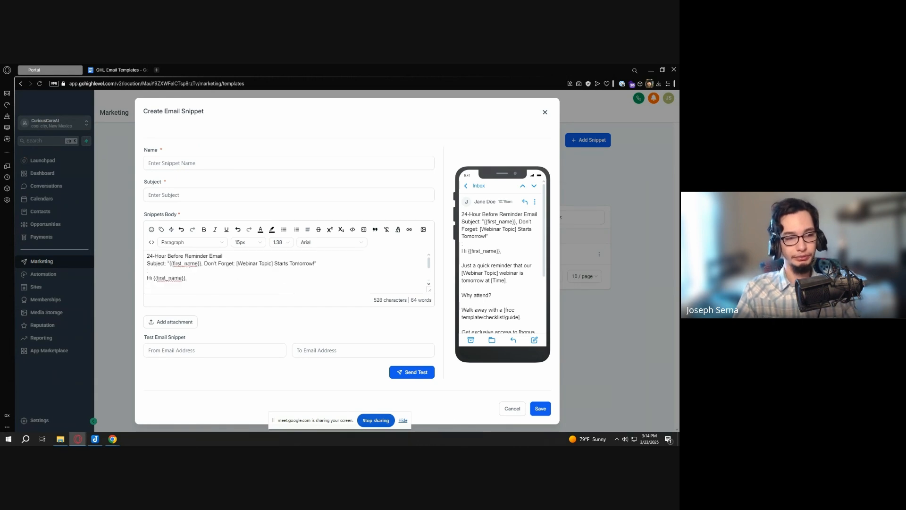
left_click_drag(329, 268, 164, 263)
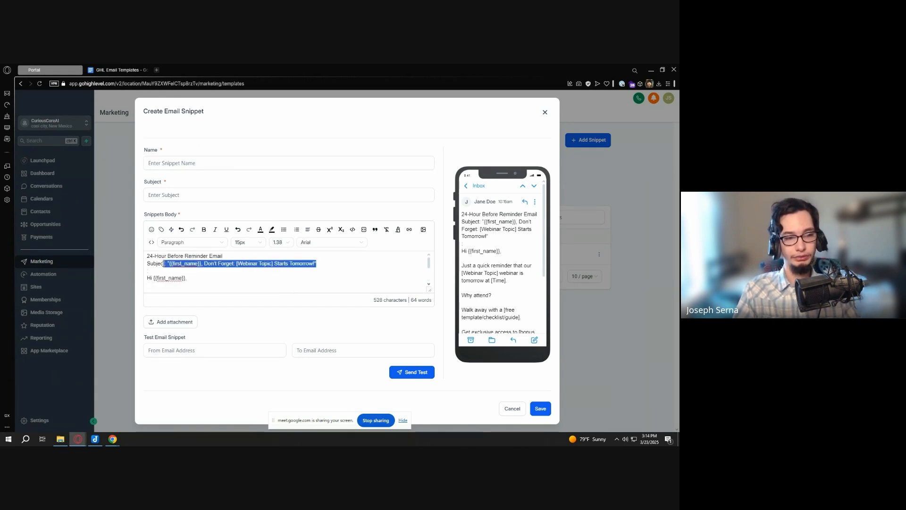
key("ctrl+x")
left_click(196, 194)
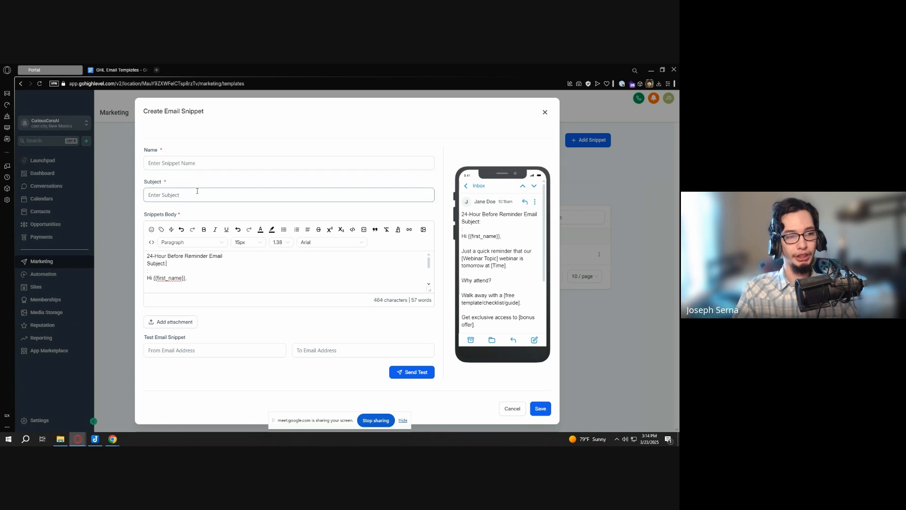
key("ctrl+v")
Move the title "24-Hour Before Reminder Email" from the body into the snippet name and delete the leftover Subject label and blank lines
left_click_drag(220, 258, 134, 249)
key("ctrl+x")
left_click(188, 163)
key("ctrl+v")
key("BackSpace")
key("Delete")
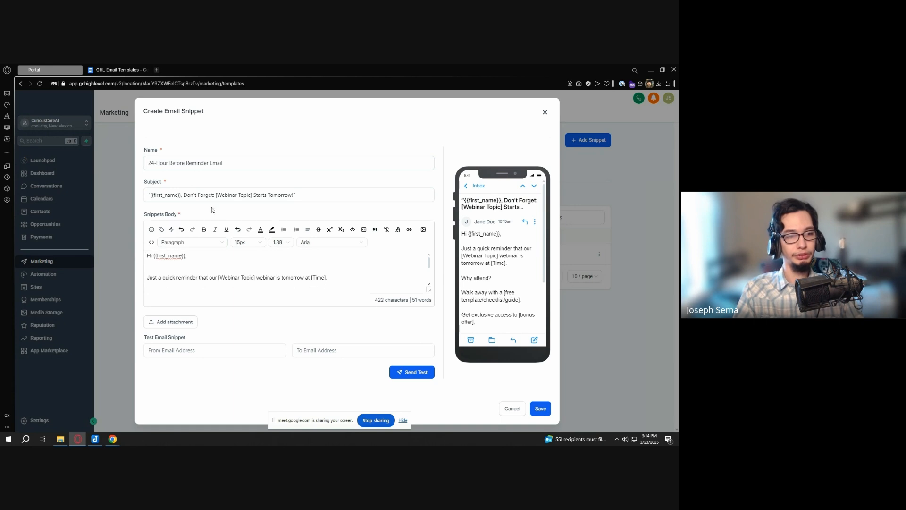
Remove the opening and closing quotation marks from the snippet's subject line
left_click(302, 195)
key("BackSpace")
key("BackSpace")
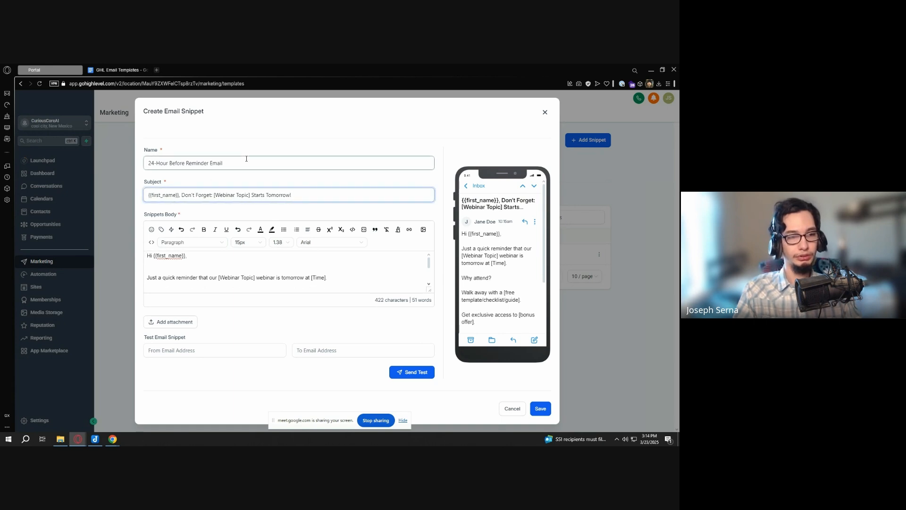
left_click(252, 160)
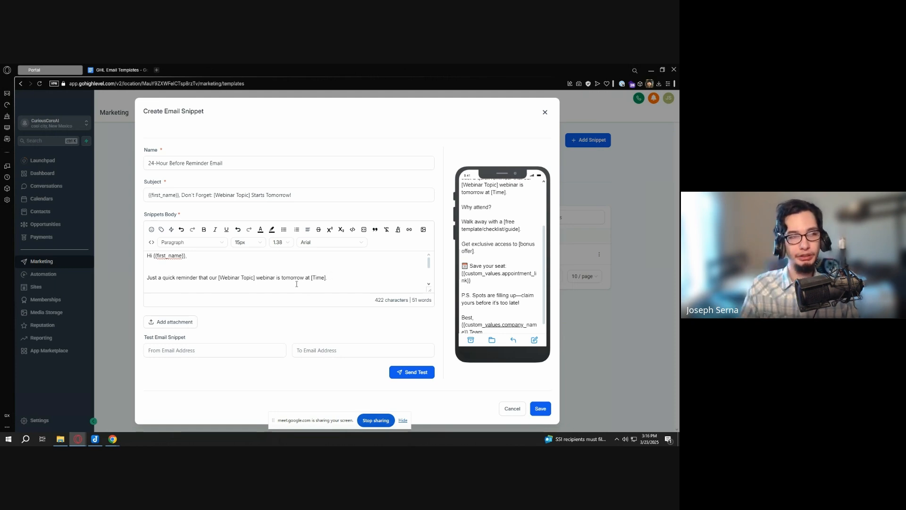
Switch to the Google Docs templates document and replace [Time] in the 24-Hour Before Reminder Email with {{appointment_time}}
left_click(118, 69)
scroll(326, 203, "up", 4)
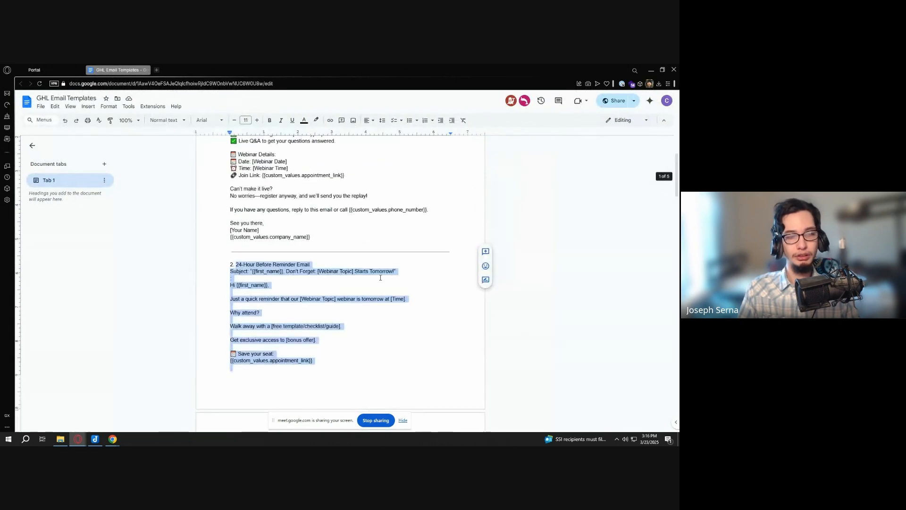
left_click(377, 279)
scroll(363, 293, "up", 1)
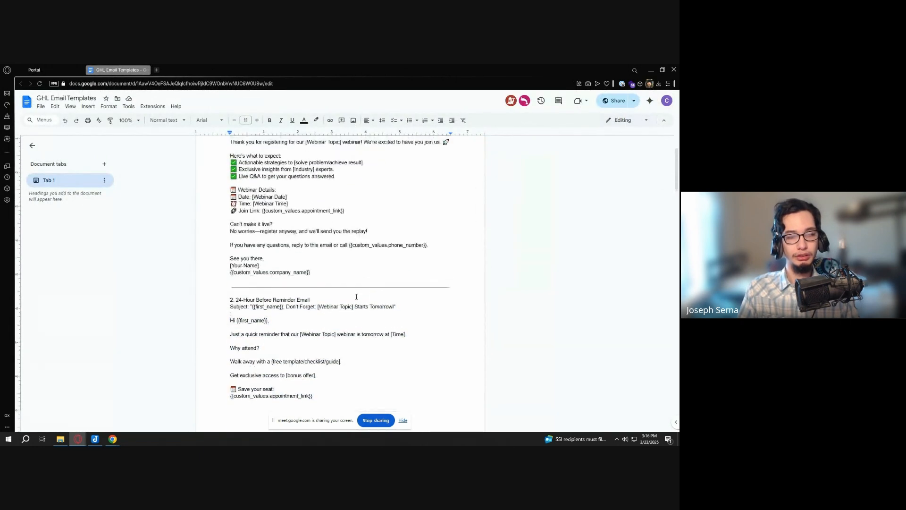
mouse_move(392, 334)
left_mouse_down()
mouse_move(405, 336)
mouse_move(392, 335)
mouse_move(399, 344)
mouse_move(401, 336)
left_mouse_up()
left_click(400, 344)
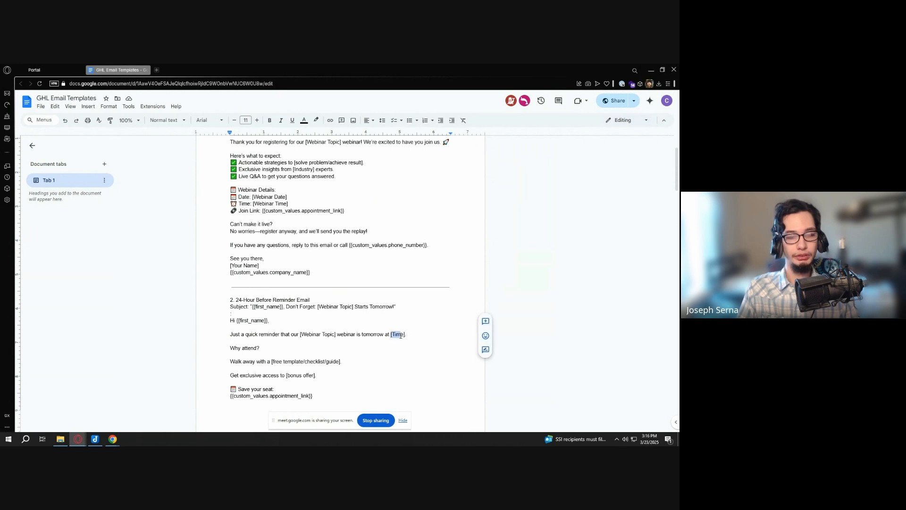
key("ctrl+v")
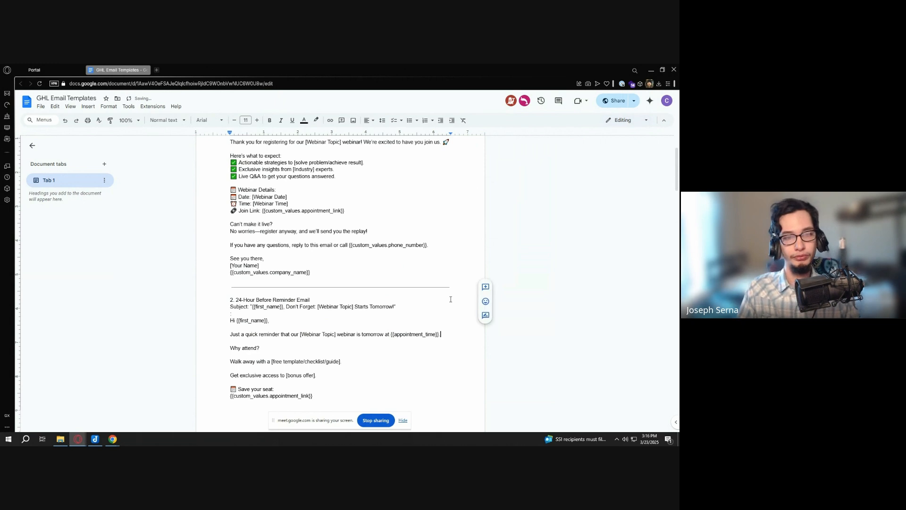
Replace the [Webinar Date] placeholder in the Confirmation Email's webinar details with {{appointment_time}}
scroll(360, 259, "up", 2)
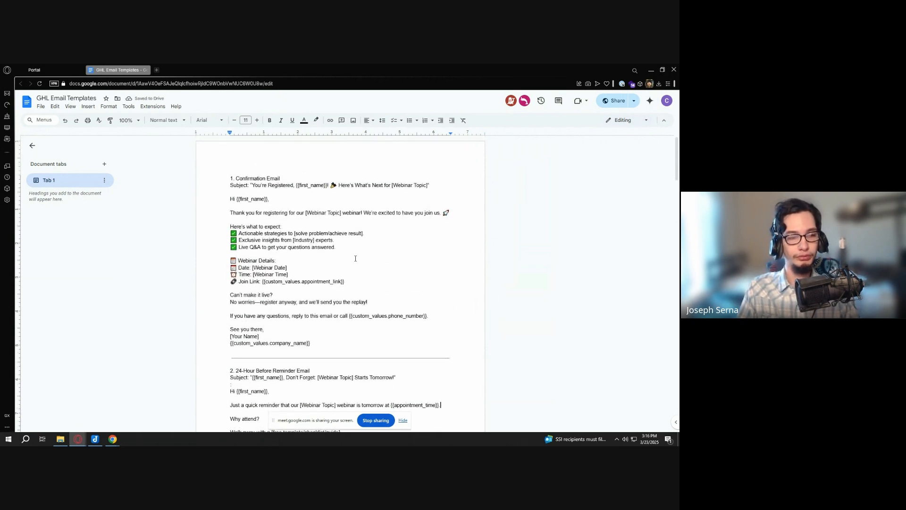
left_click_drag(288, 270, 253, 269)
left_click(288, 268)
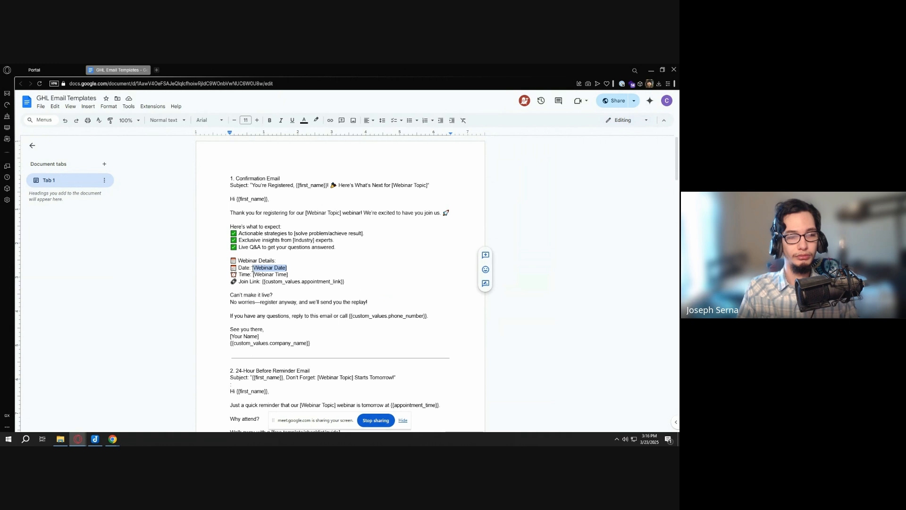
key("ctrl+v")
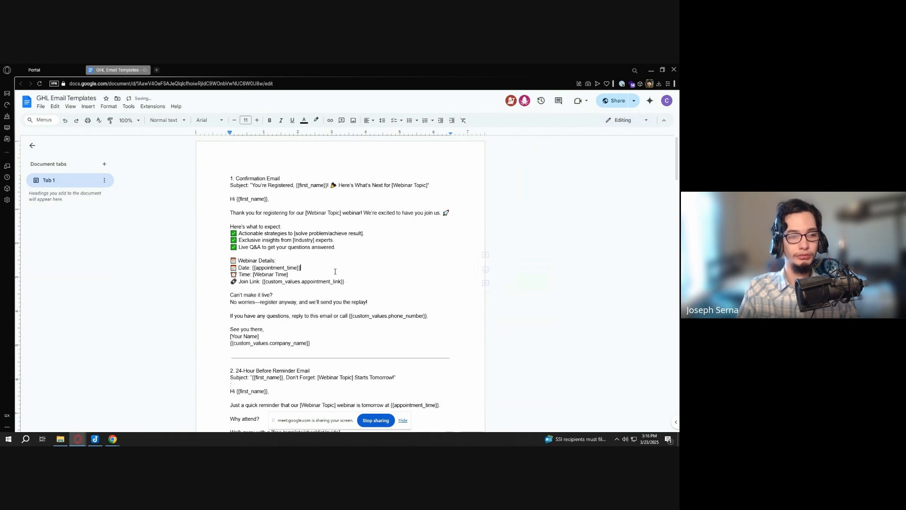
Review the webinar topic and appointment time placeholders in the subject and opening sentence of the 24-Hour Before Reminder Email
scroll(373, 276, "down", 4)
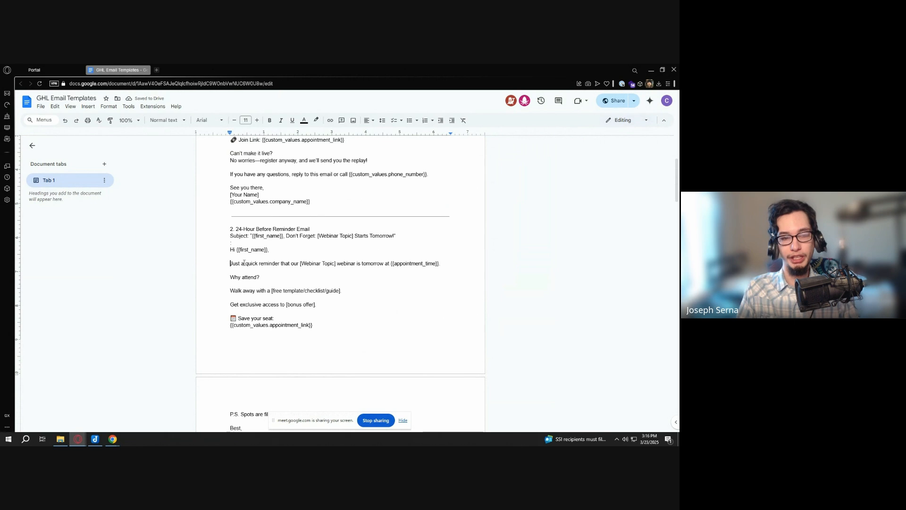
left_click_drag(244, 263, 403, 277)
left_click(398, 299)
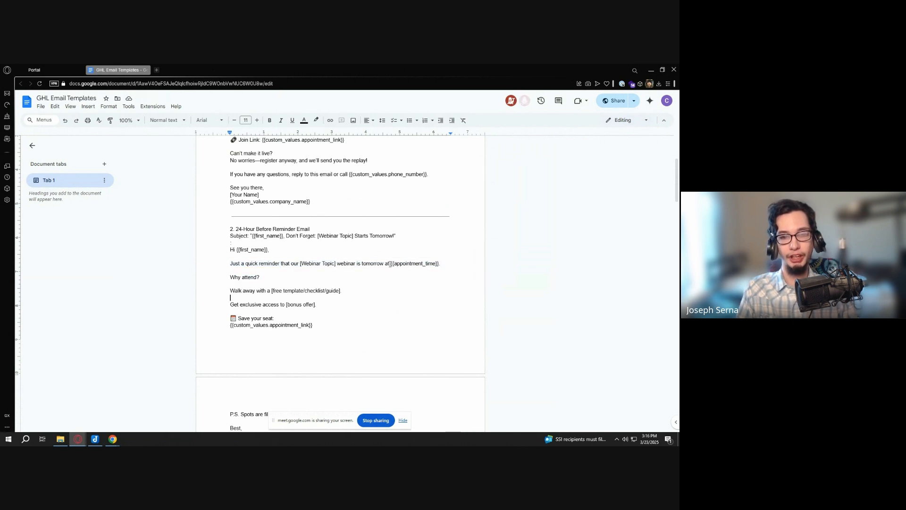
left_click_drag(390, 263, 446, 264)
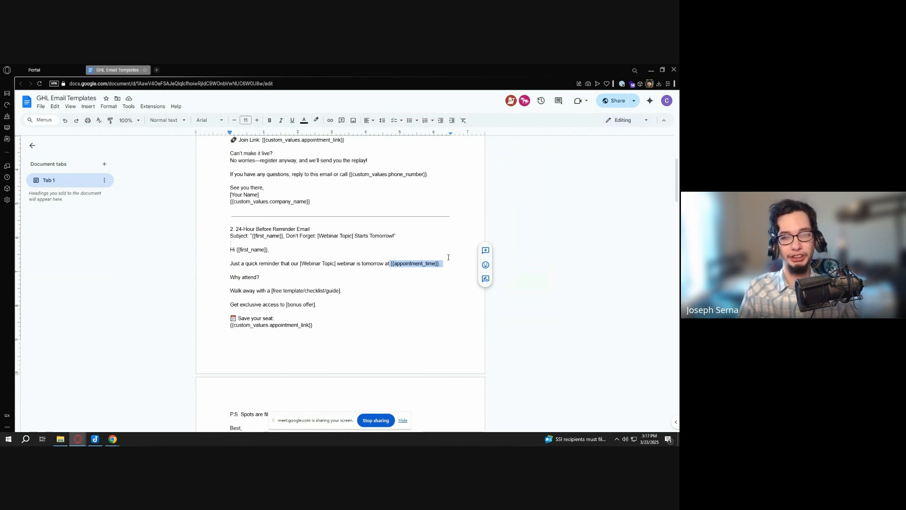
triple_click(387, 260)
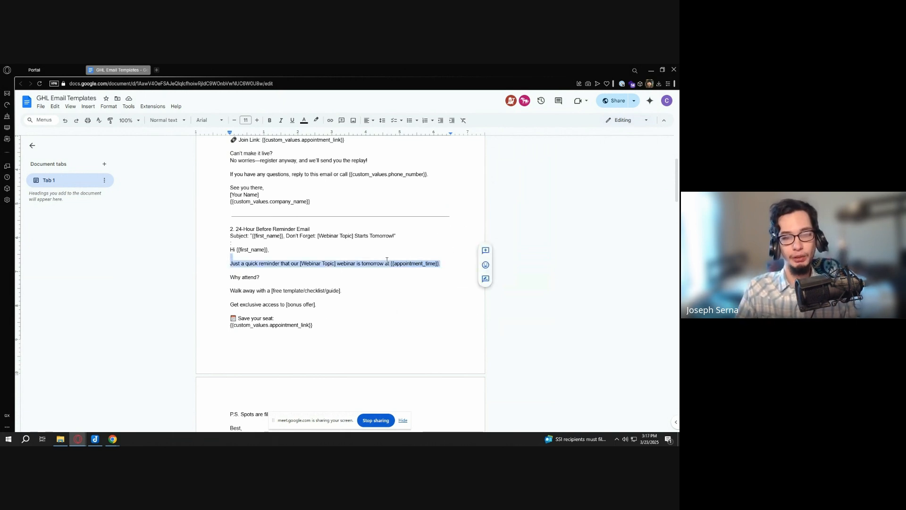
left_click_drag(387, 260, 389, 263)
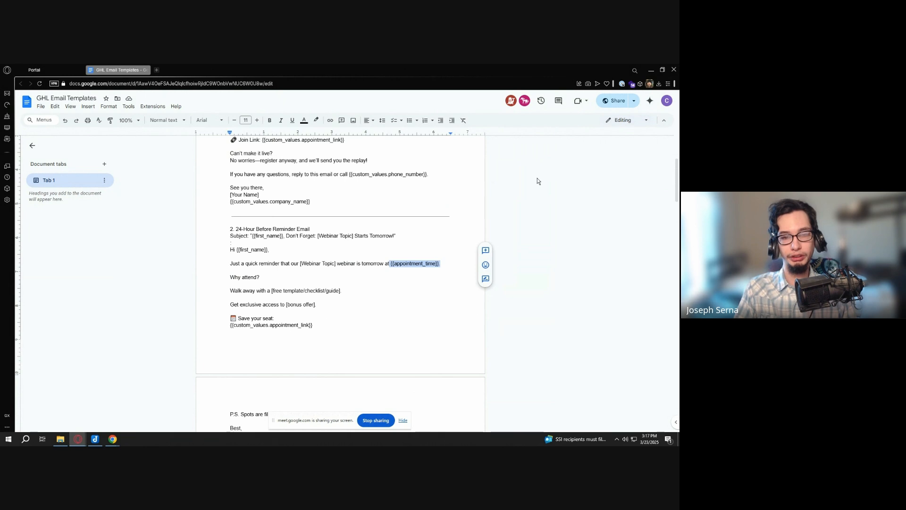
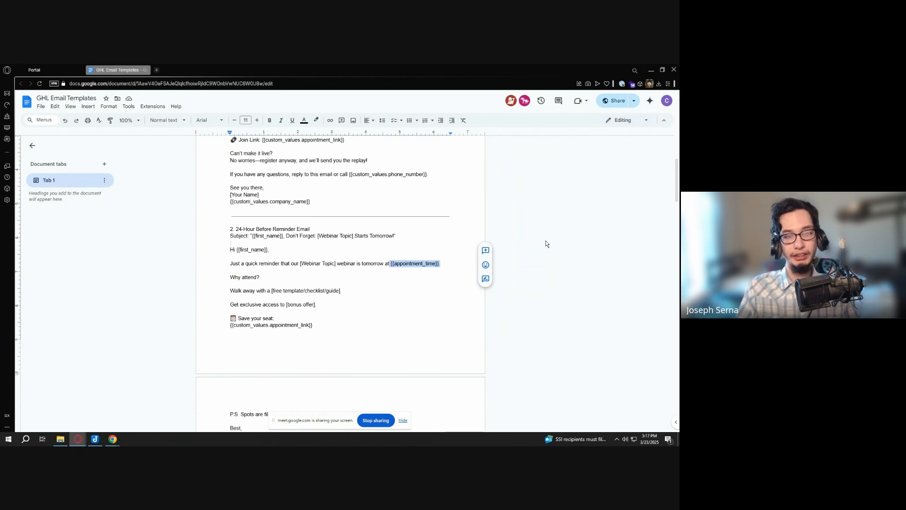
scroll(453, 213, "up", 3)
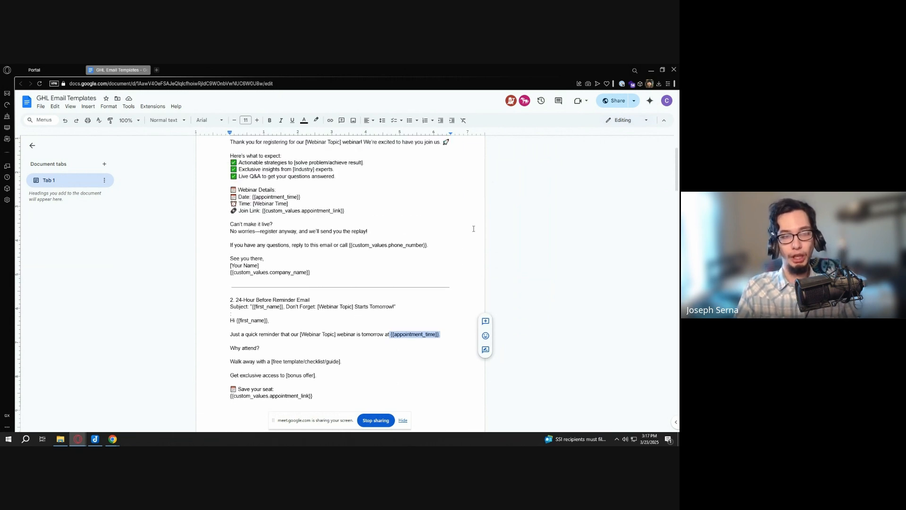
scroll(352, 231, "down", 3)
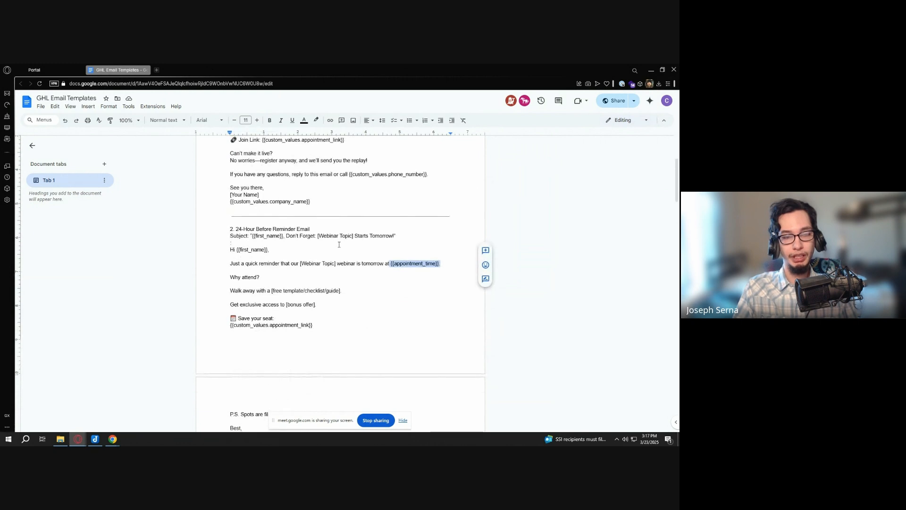
left_click(318, 236)
mouse_move(325, 236)
left_mouse_down()
mouse_move(354, 236)
mouse_move(316, 234)
left_mouse_up()
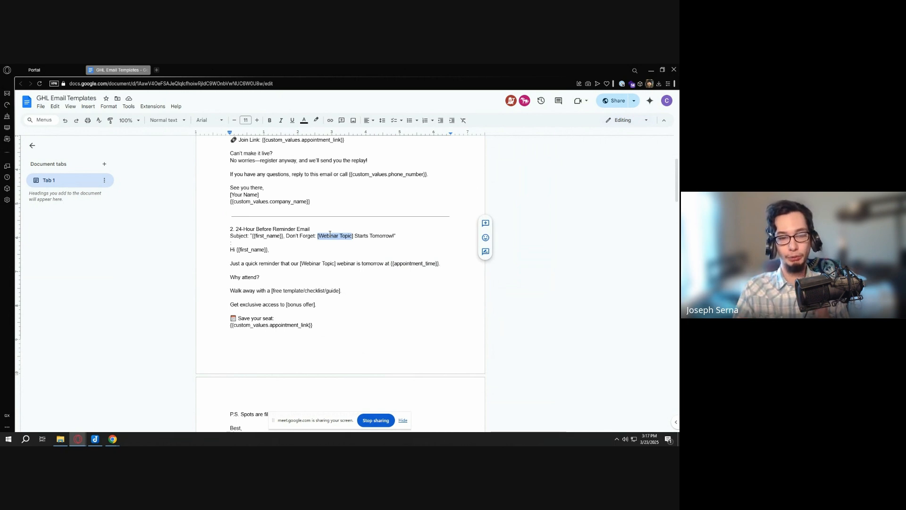
left_click(313, 263)
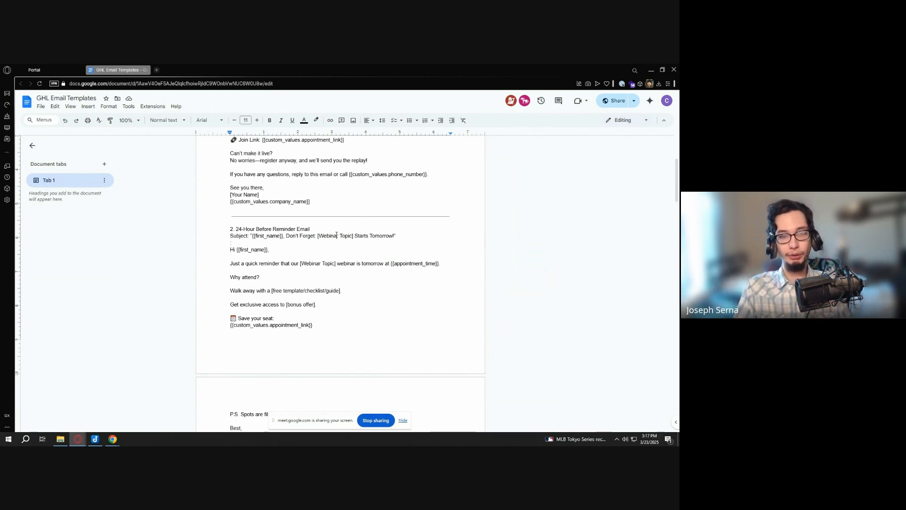
left_click_drag(354, 236, 318, 235)
left_click(398, 241)
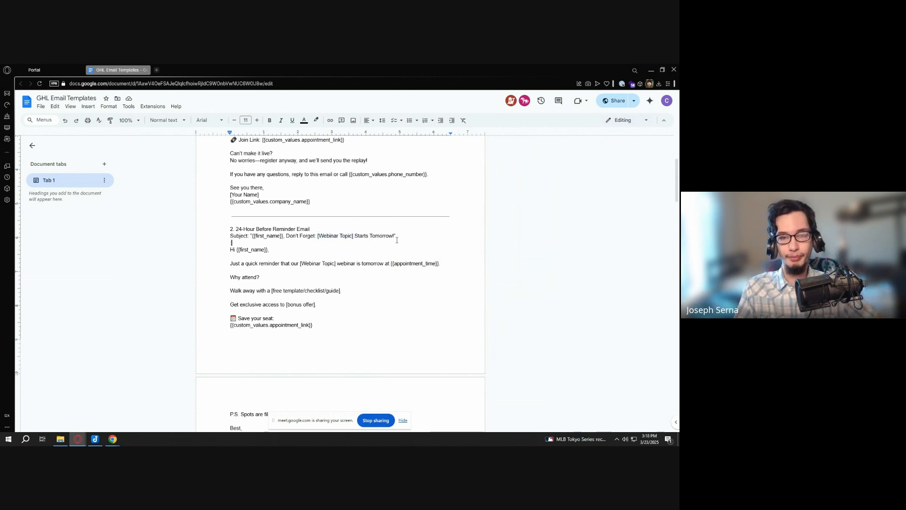
scroll(429, 210, "up", 1)
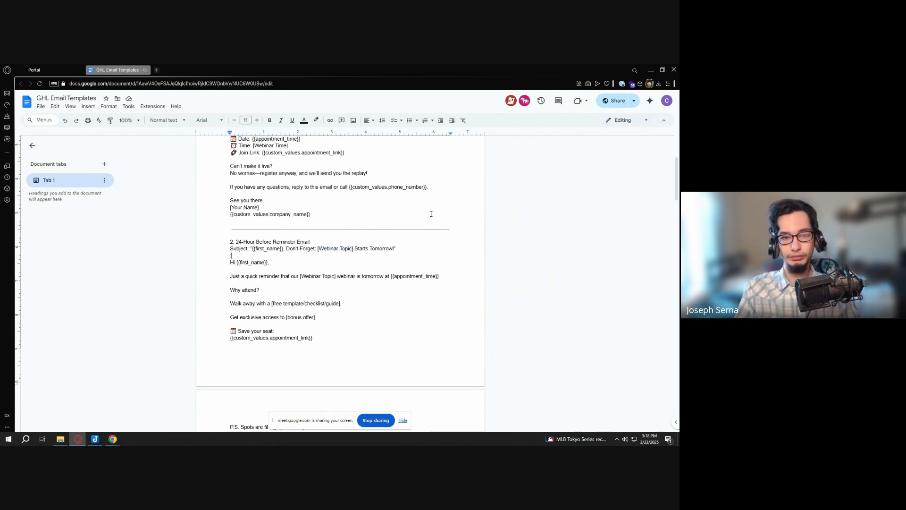
scroll(437, 219, "down", 2)
left_click_drag(443, 229, 394, 228)
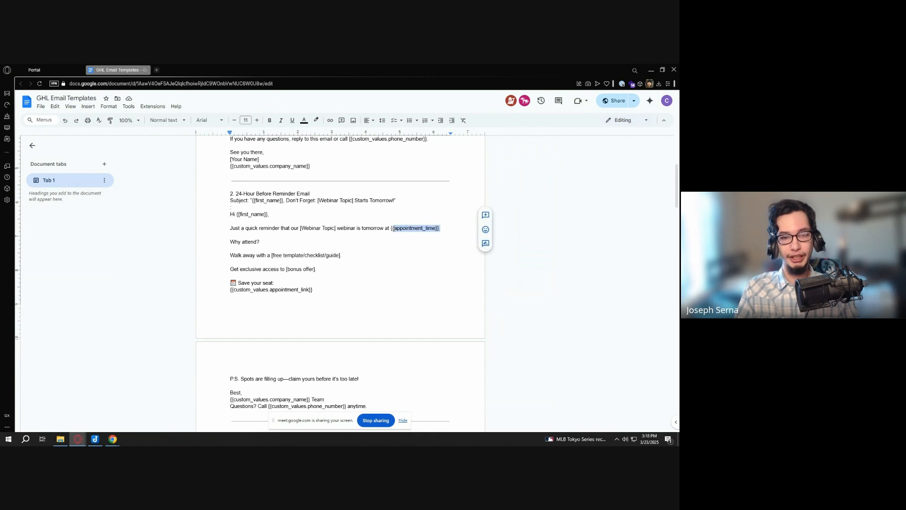
left_click(424, 234)
left_click_drag(391, 228, 440, 229)
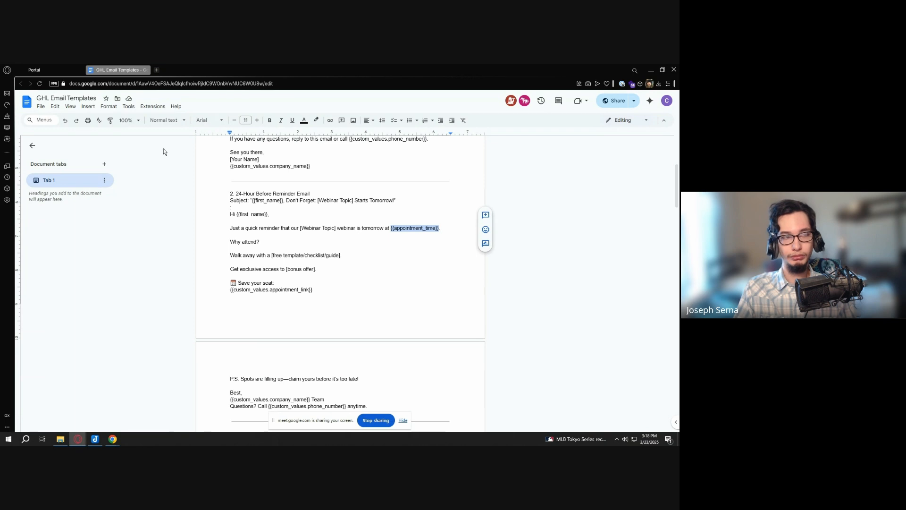
Replace custom_values with contact in the phone number placeholder of the 24-Hour Before Reminder Email's closing line
scroll(320, 221, "down", 3)
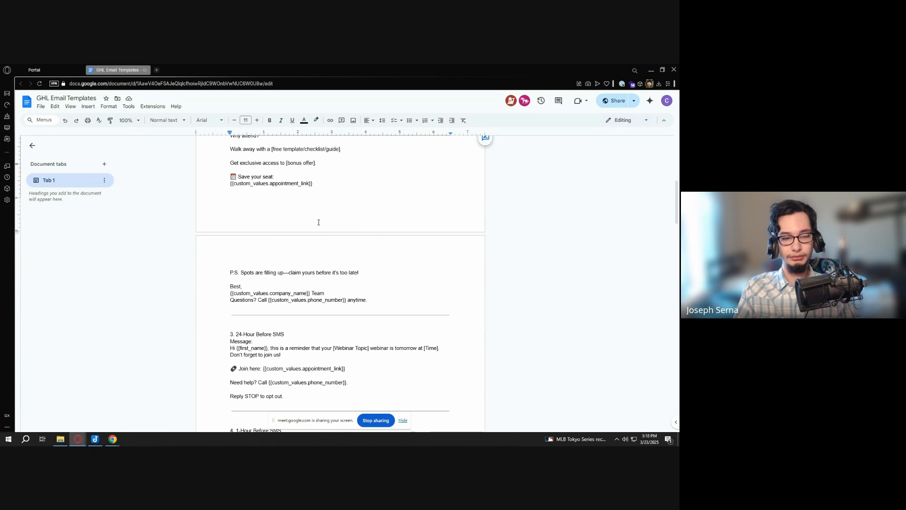
left_click_drag(306, 300, 273, 299)
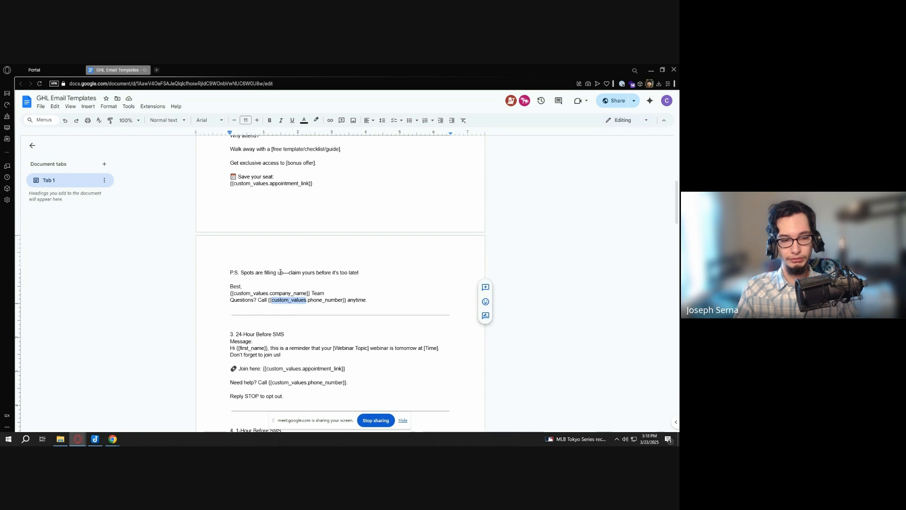
type("contact")
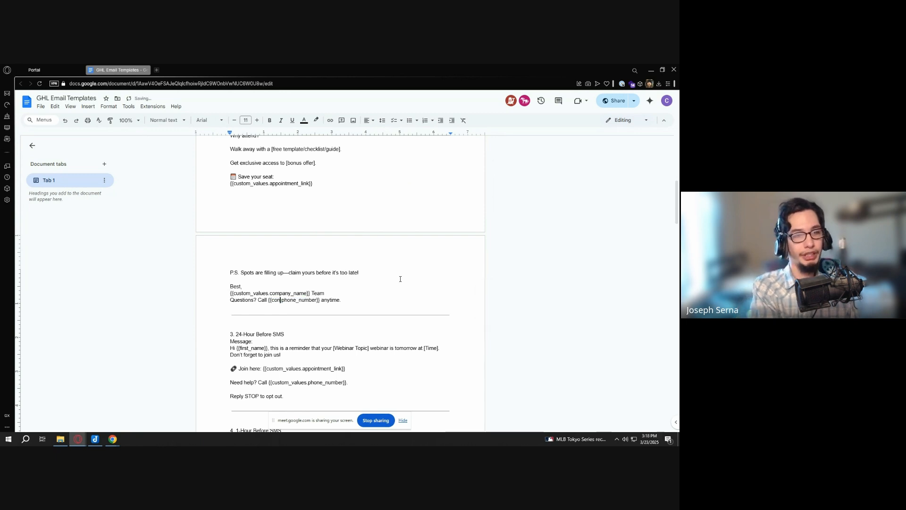
scroll(406, 283, "up", 2)
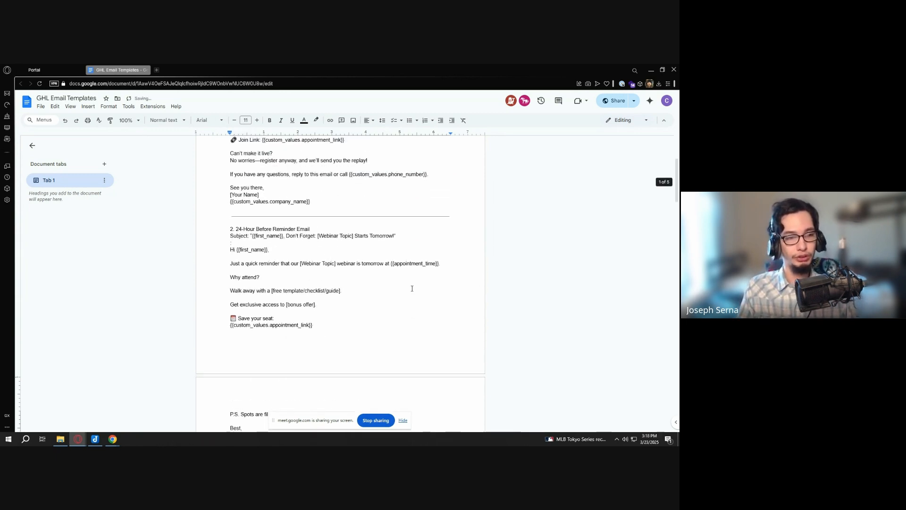
Try replacing custom_values with contact in the company name placeholder of the 24-Hour Before Reminder Email's sign-off
scroll(412, 288, "down", 2)
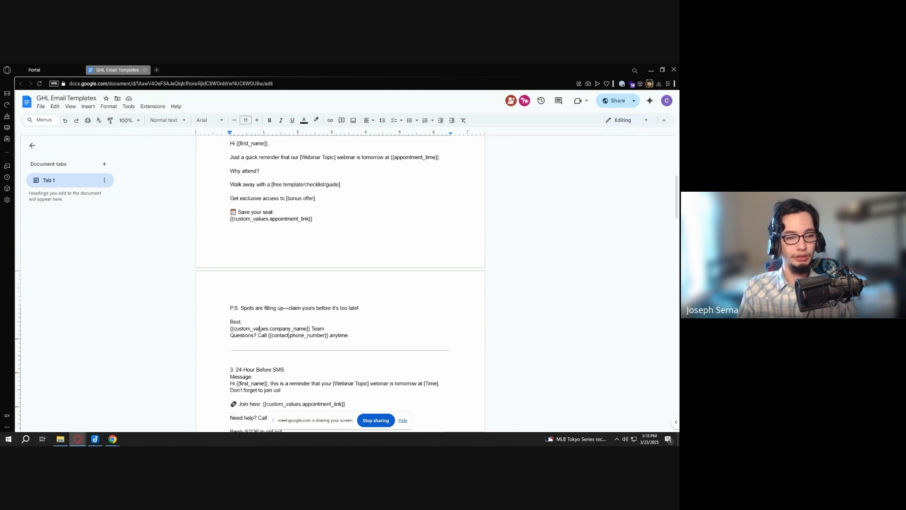
left_click_drag(268, 329, 235, 329)
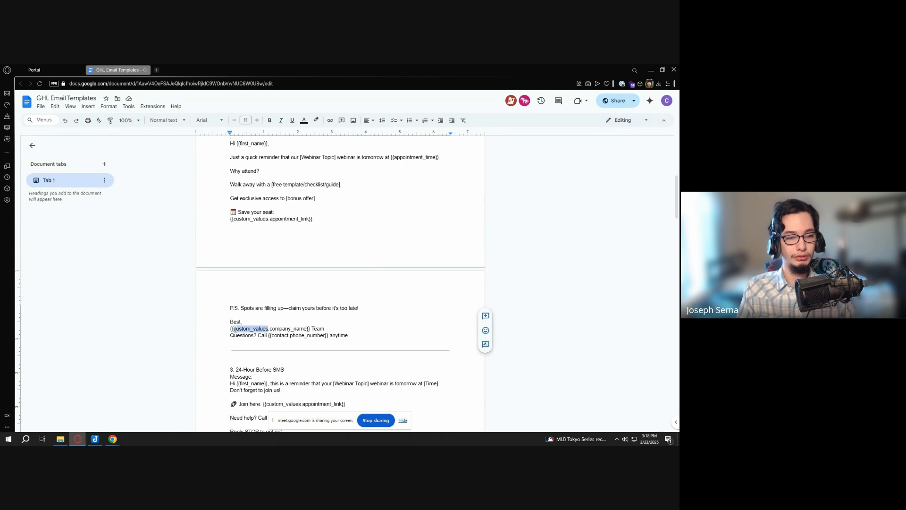
type("contact")
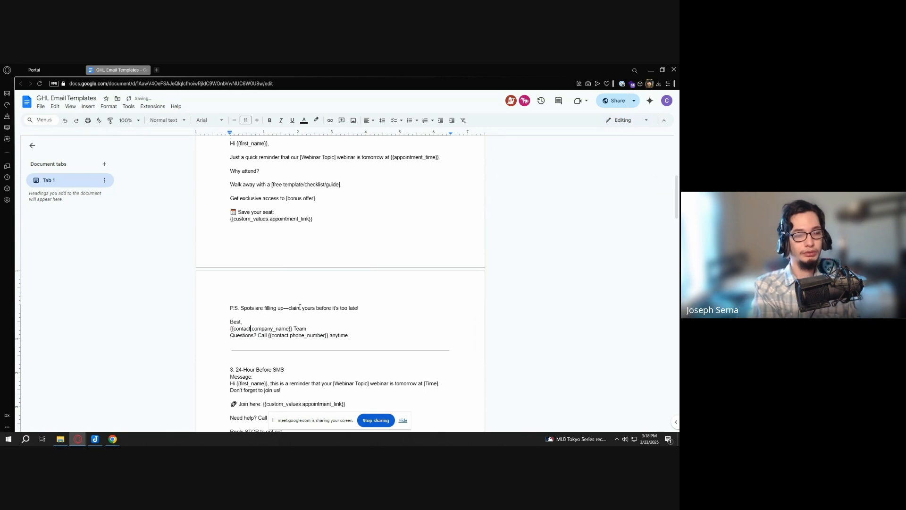
type(".")
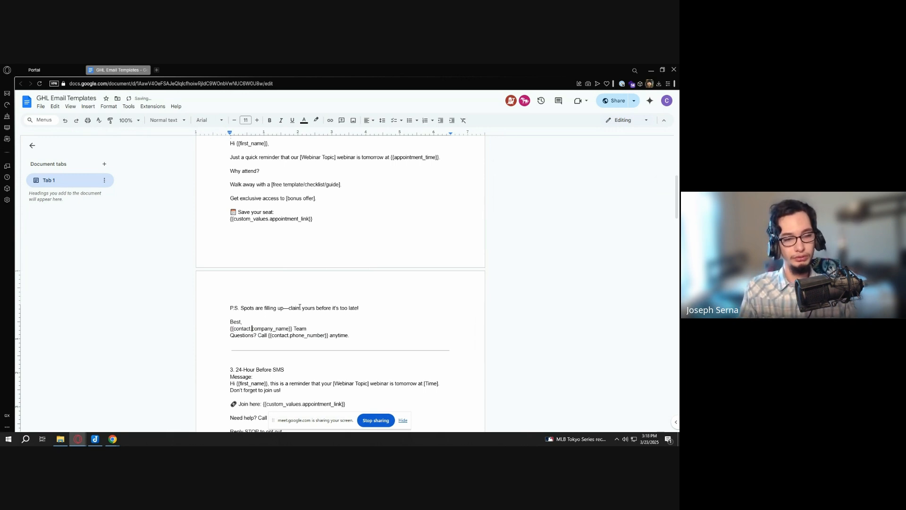
key("ctrl+z")
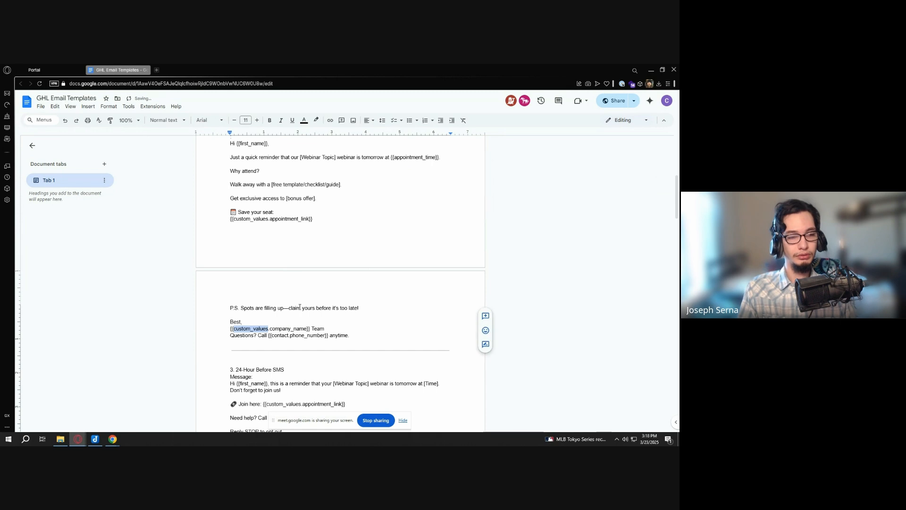
left_click(354, 324)
Undo the contact edit in the phone number placeholder of the 24-Hour Before Reminder Email and recheck the surrounding templates
scroll(354, 324, "down", 3)
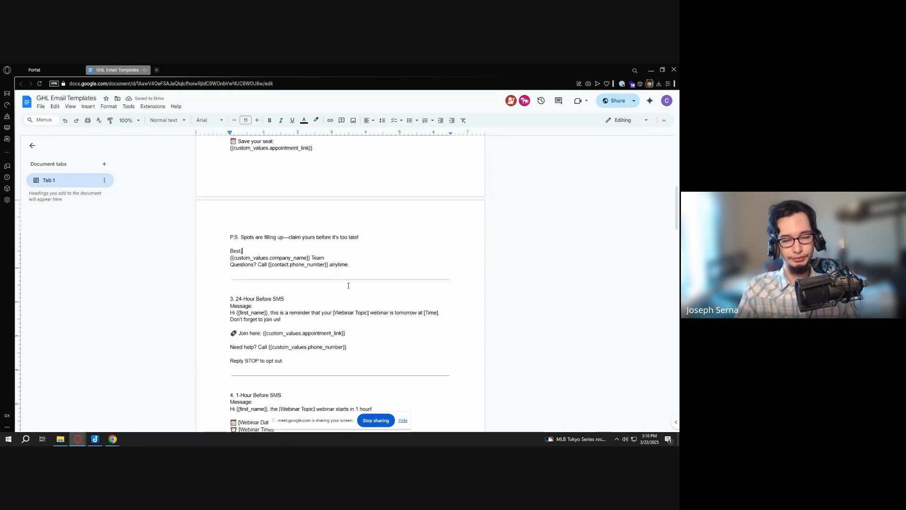
left_click(402, 263)
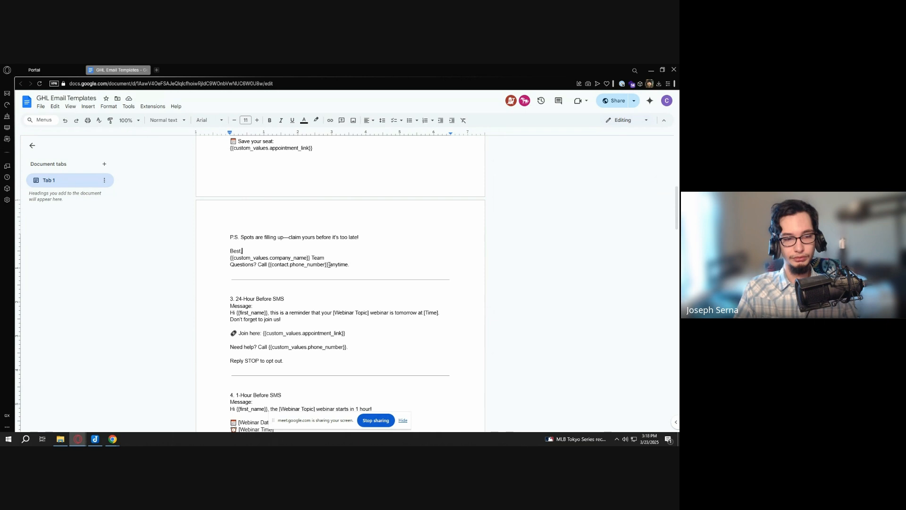
key("ctrl+z")
key("ctrl+z")
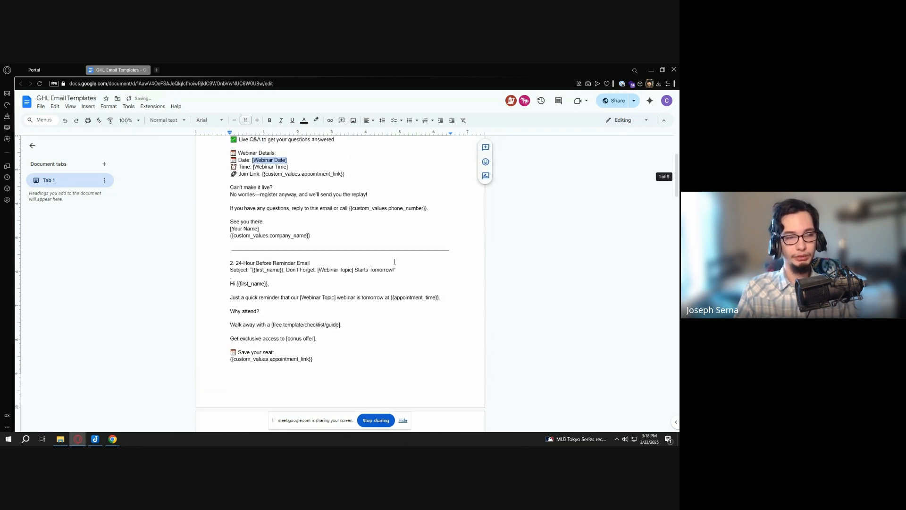
scroll(394, 261, "down", 5)
scroll(394, 261, "up", 5)
scroll(394, 262, "down", 6)
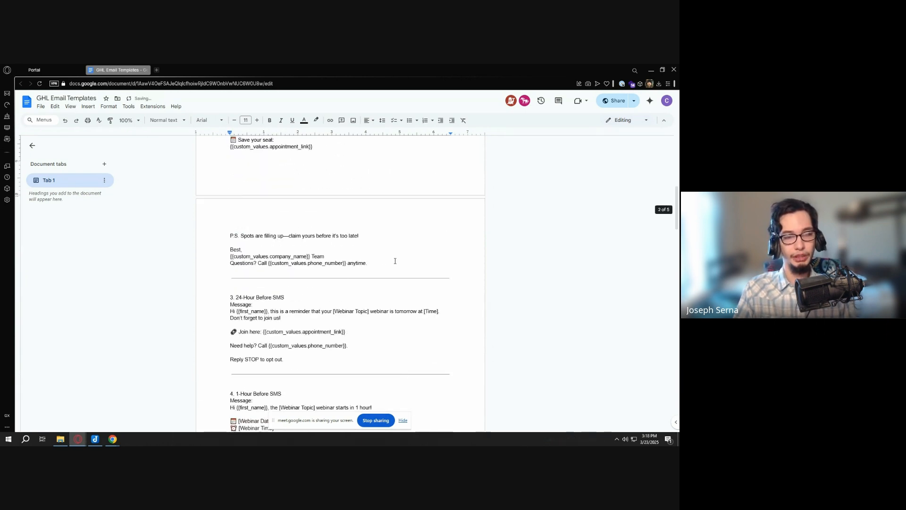
scroll(395, 261, "down", 2)
scroll(395, 260, "up", 8)
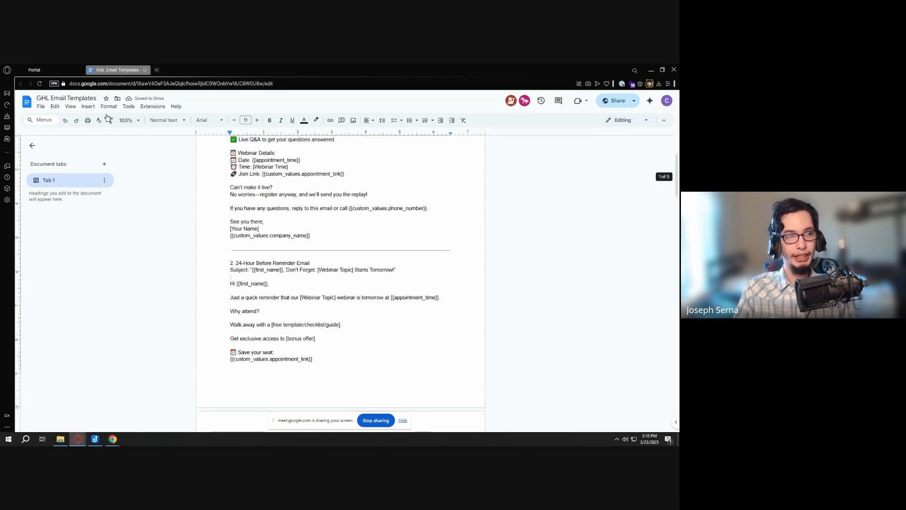
Switch back to HighLevel and save the 24-Hour Before Reminder Email snippet
left_click(64, 69)
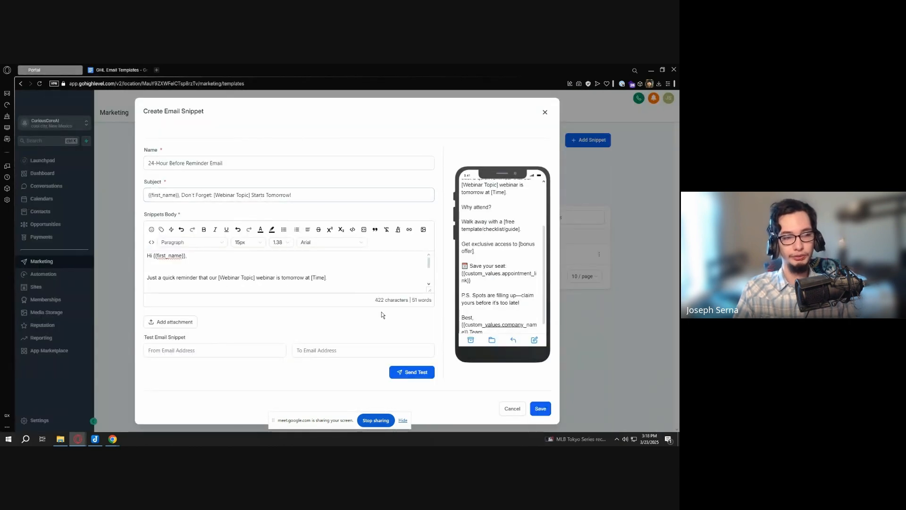
left_click(543, 410)
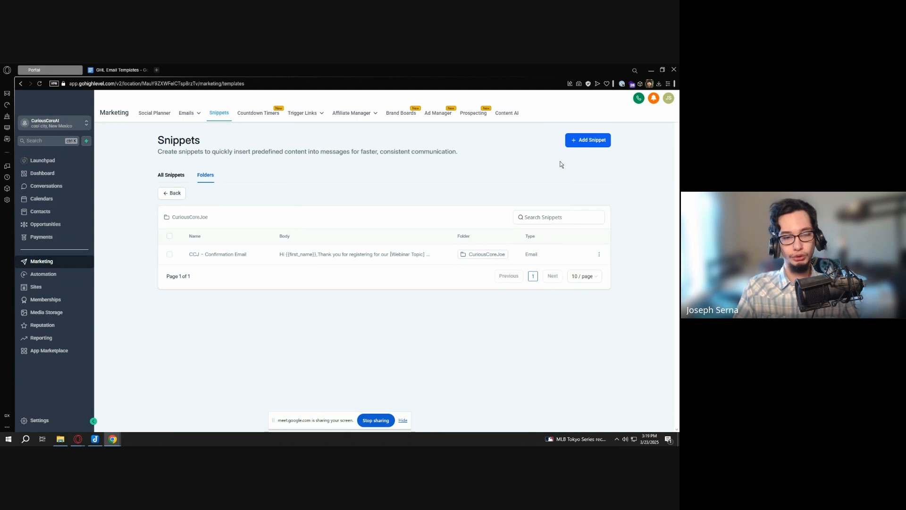
Start a new email snippet and copy the complete 24-Hour Before Reminder Email template from the Google Docs document
left_click(578, 140)
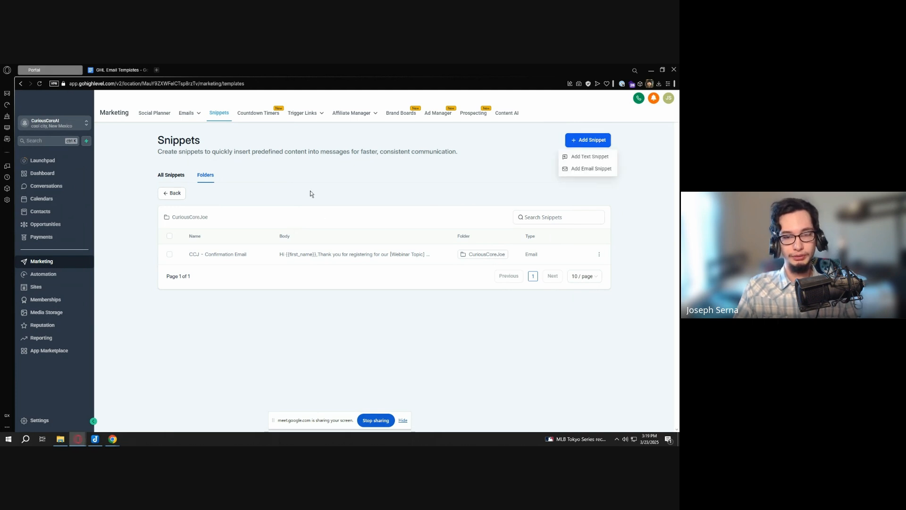
left_click(573, 174)
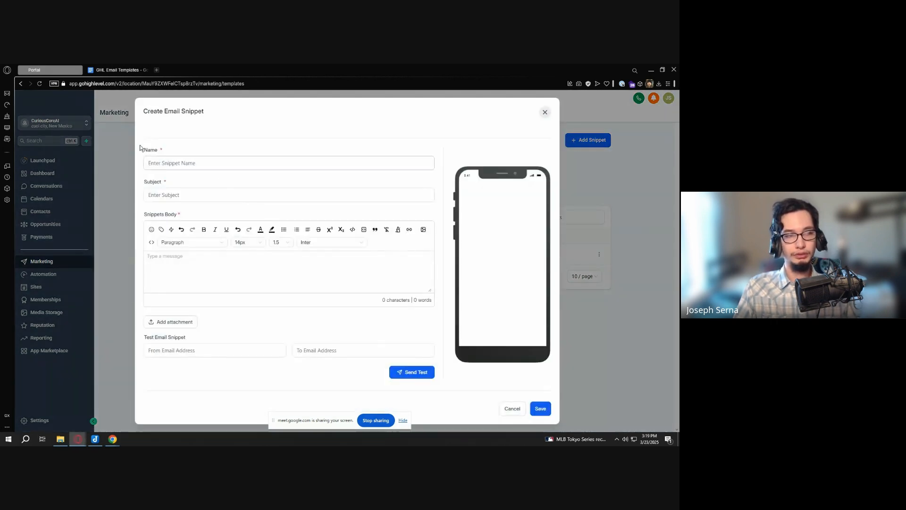
left_click(119, 70)
scroll(312, 275, "up", 2)
scroll(312, 275, "down", 2)
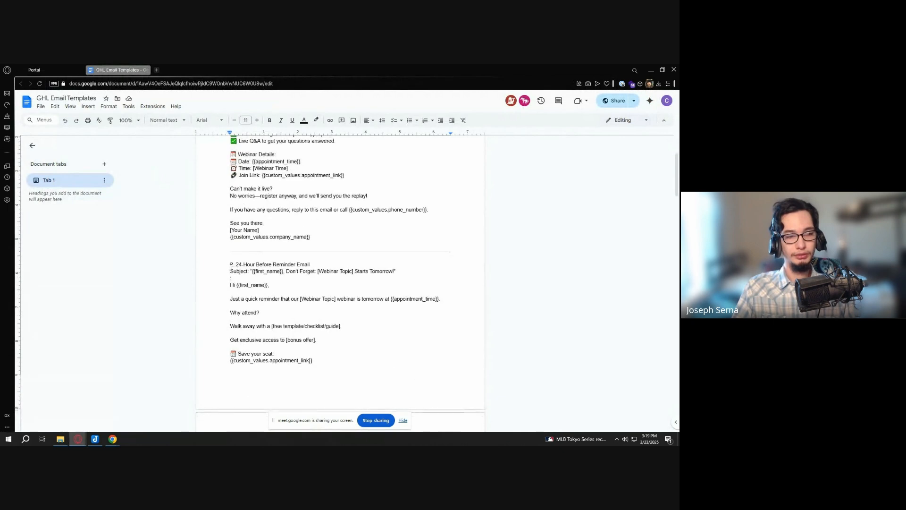
left_click_drag(236, 264, 385, 306)
scroll(374, 354, "down", 4)
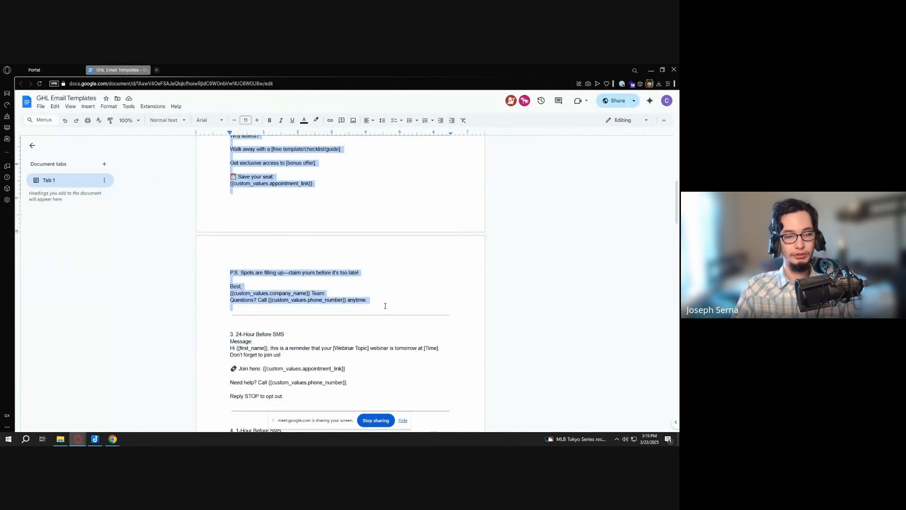
key("ctrl+c")
Paste the copied reminder email into the new HighLevel snippet's body and remove the trailing blank line
left_click(47, 70)
left_click(282, 270)
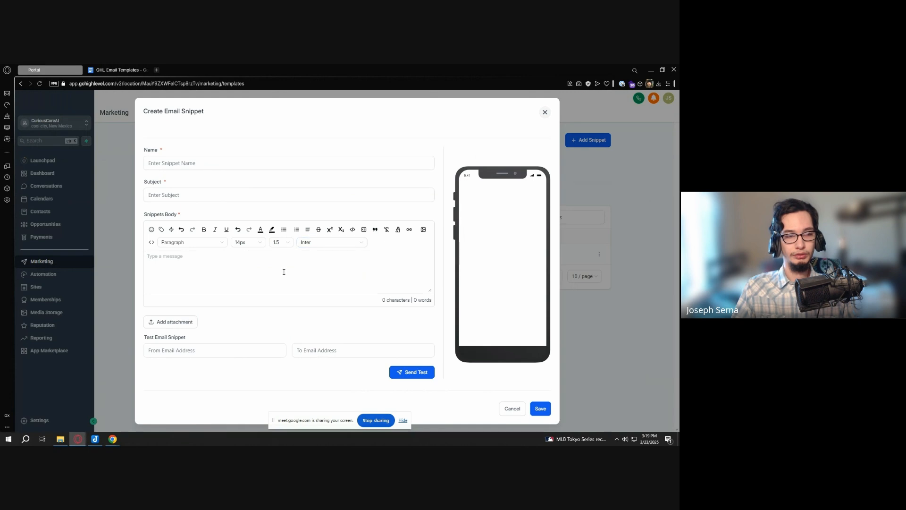
key("ctrl+v")
key("BackSpace")
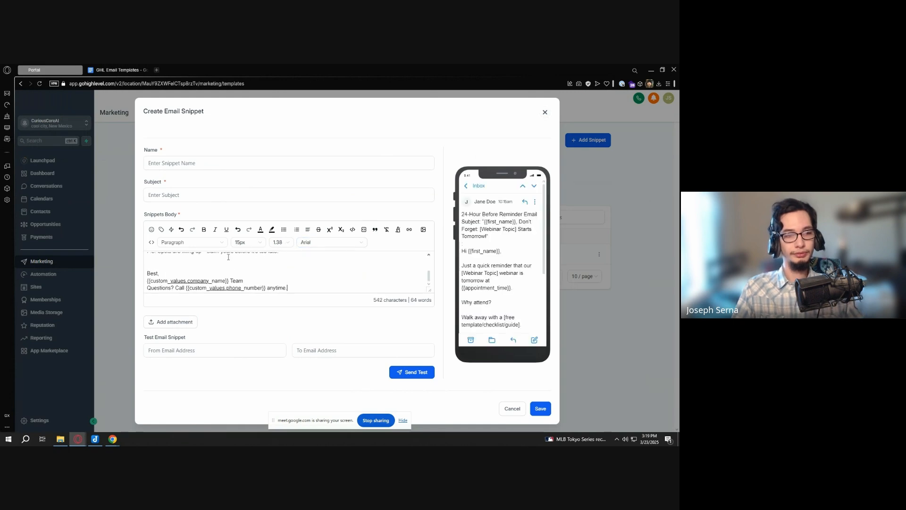
Copy the subject text "{{first_name}}, Don't Forget: [Webinar Topic] Starts Tomorrow!" from the snippet body into the Subject field
left_click(210, 161)
scroll(270, 270, "up", 5)
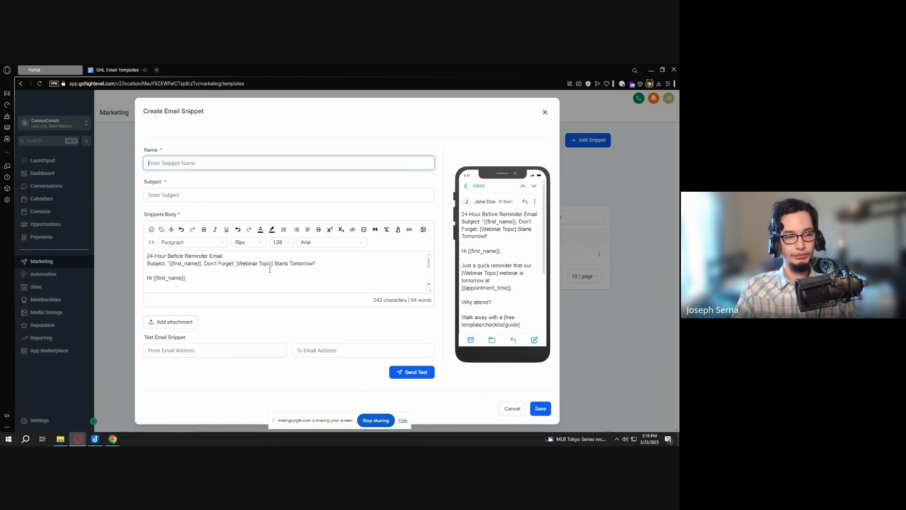
left_click_drag(323, 264, 168, 264)
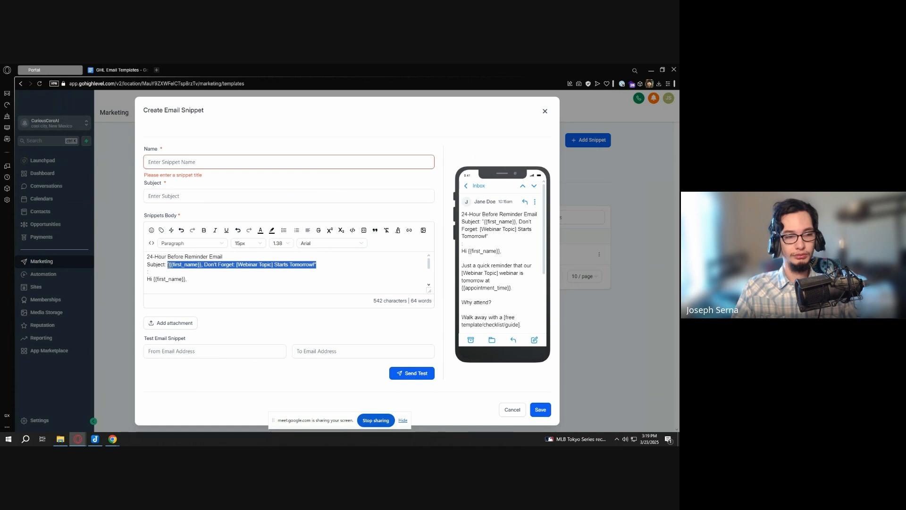
left_click(204, 196)
key("ctrl+v")
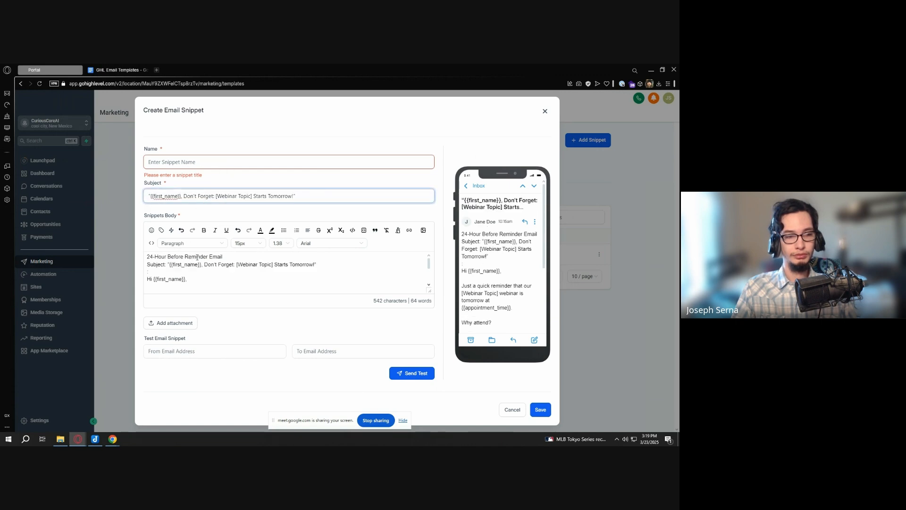
Move the title line out of the body to name the snippet "CCJ - 24-Hour Before Reminder Email", and save it
left_click_drag(222, 256, 143, 260)
key("BackSpace")
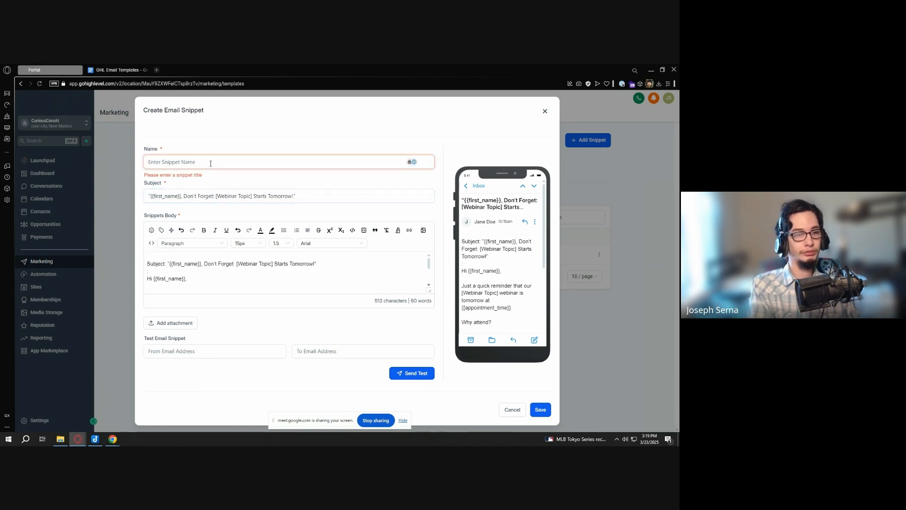
left_click(210, 163)
type("CCJ -")
key("ctrl+v")
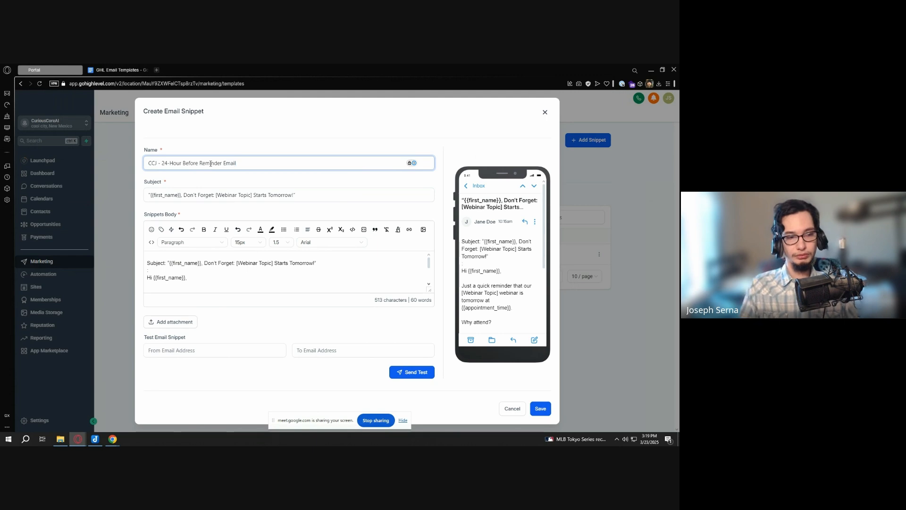
left_click(540, 408)
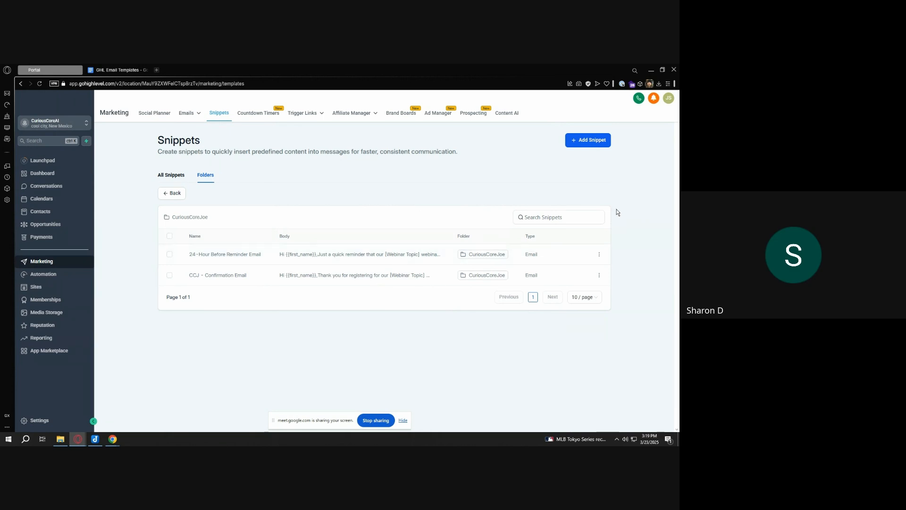
Start a new text snippet in HighLevel and copy the 24-Hour Before SMS template from the Google Docs document
left_click(112, 70)
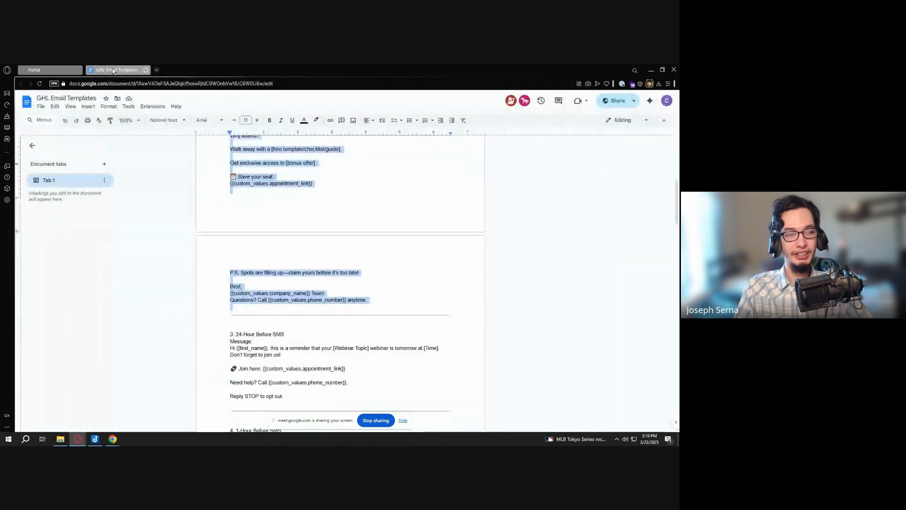
scroll(388, 268, "down", 3)
left_click(389, 268)
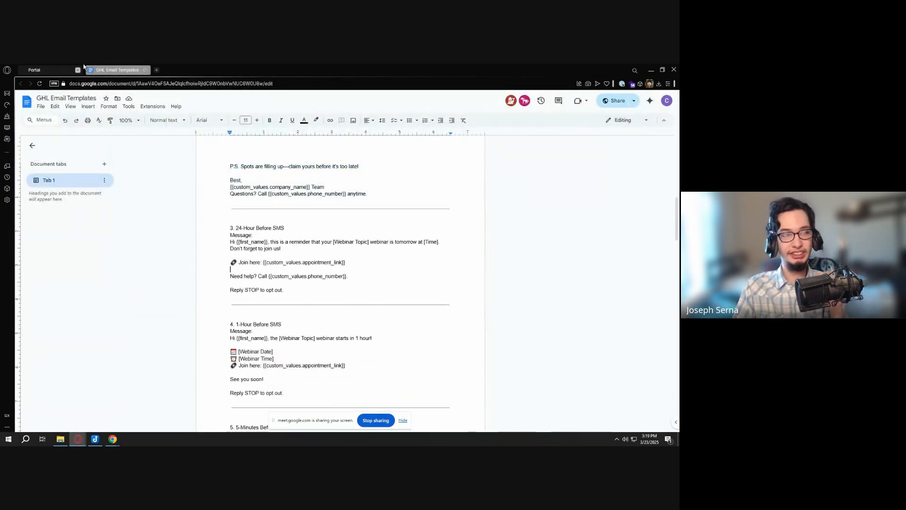
left_click(34, 69)
left_click(591, 144)
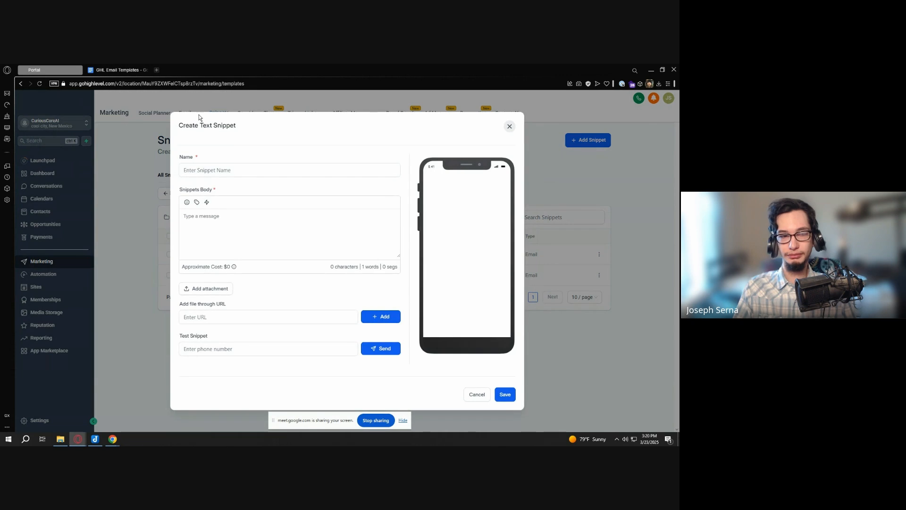
left_click(118, 70)
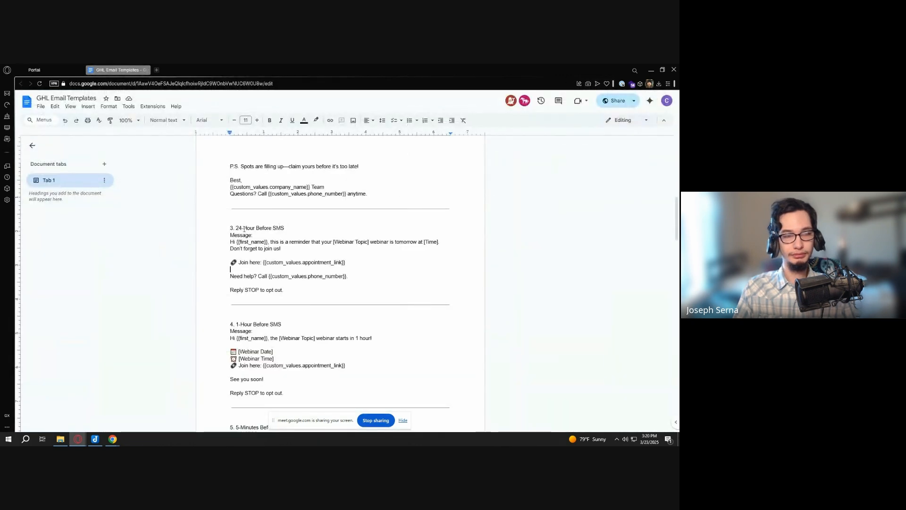
left_click_drag(236, 228, 316, 294)
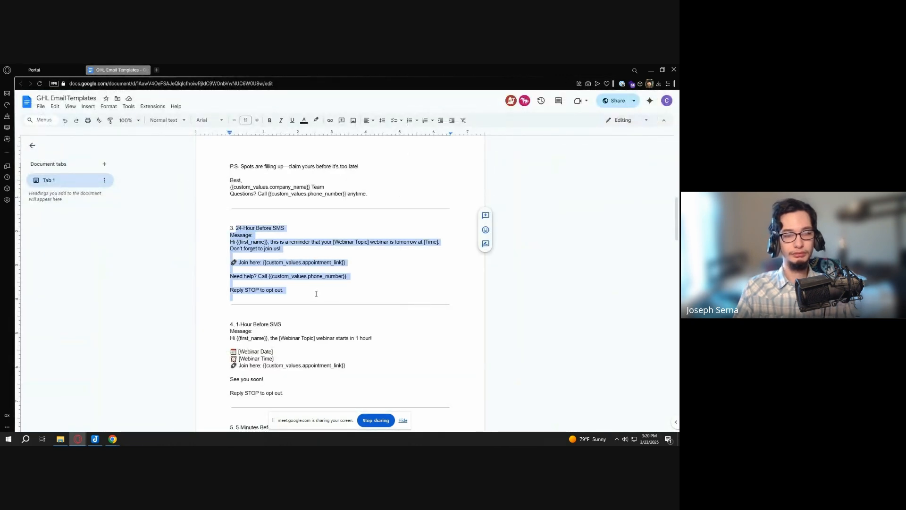
Paste the copied 24-Hour Before SMS template into the HighLevel text snippet's body
left_click(49, 70)
left_click(258, 218)
key("ctrl+v")
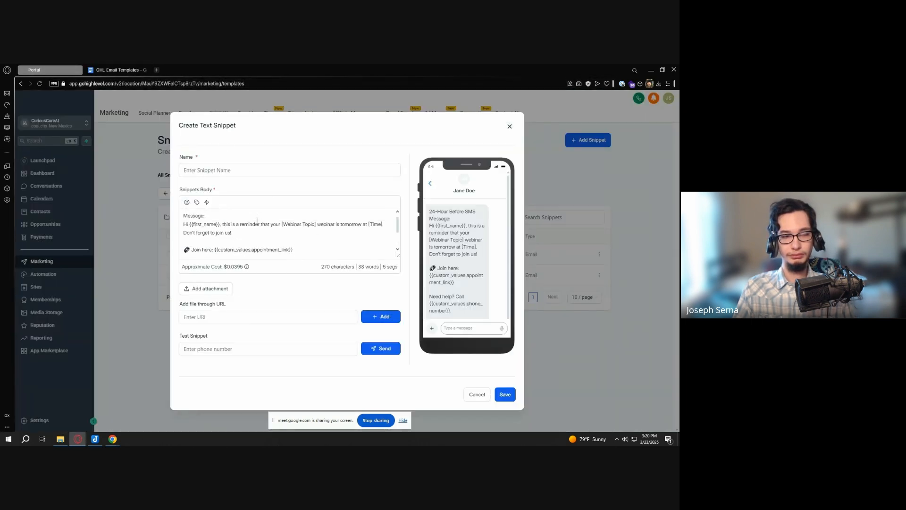
Move the title line from the text snippet's body into the Name field as "24-Hour Before SMS"
left_click_drag(227, 216, 178, 218)
left_click(249, 225)
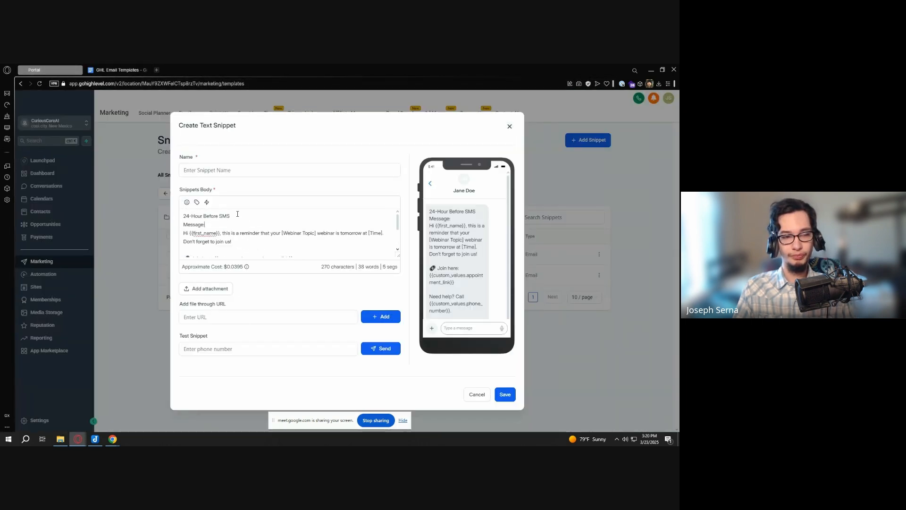
left_click_drag(237, 214, 166, 215)
key("ctrl+x")
left_click(236, 170)
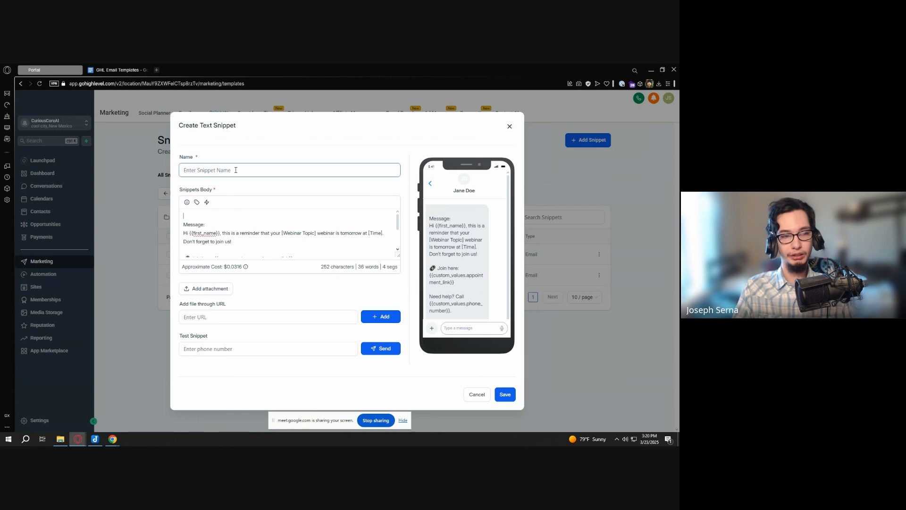
key("ctrl+v")
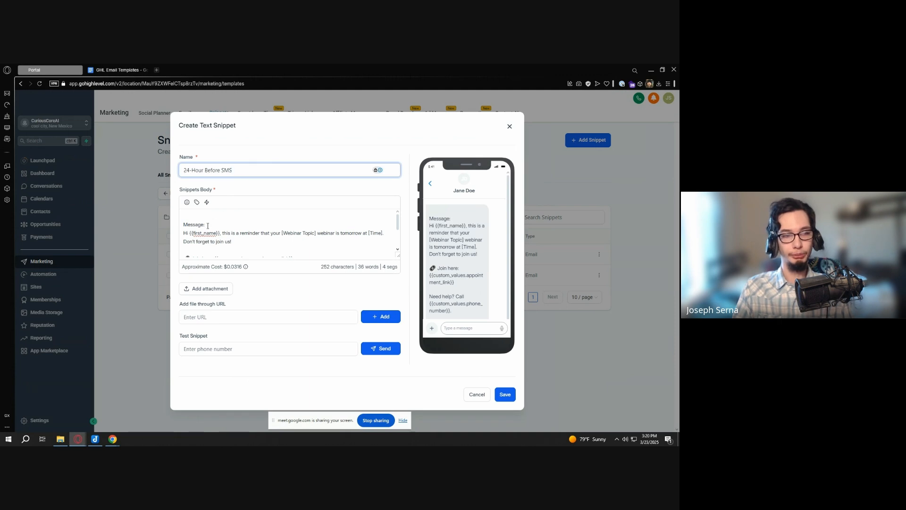
Delete the blank line and the "Message:" label so the snippet body starts with the greeting
left_click(193, 210)
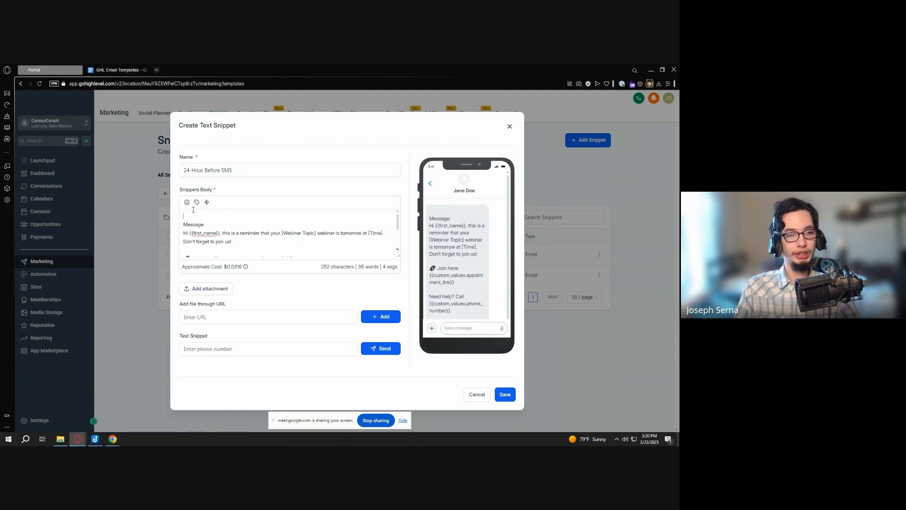
key("Delete")
key("shift+End")
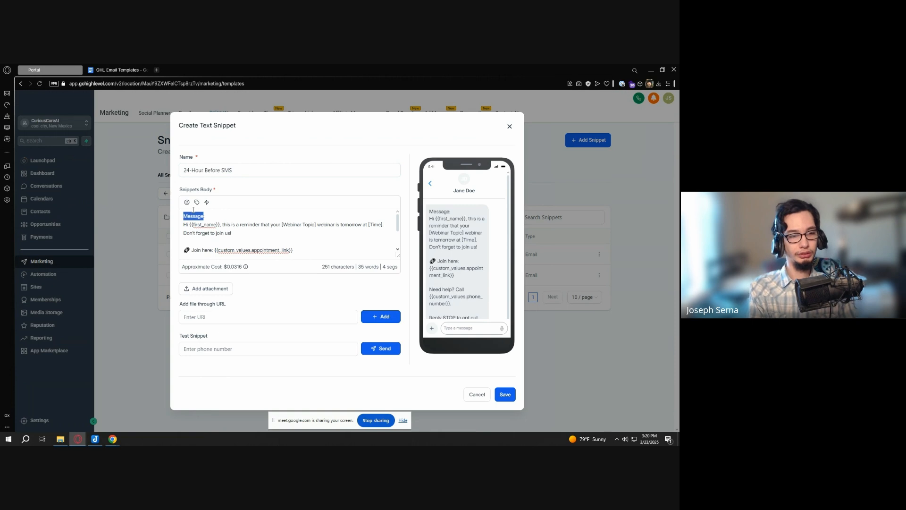
key("BackSpace")
key("Delete")
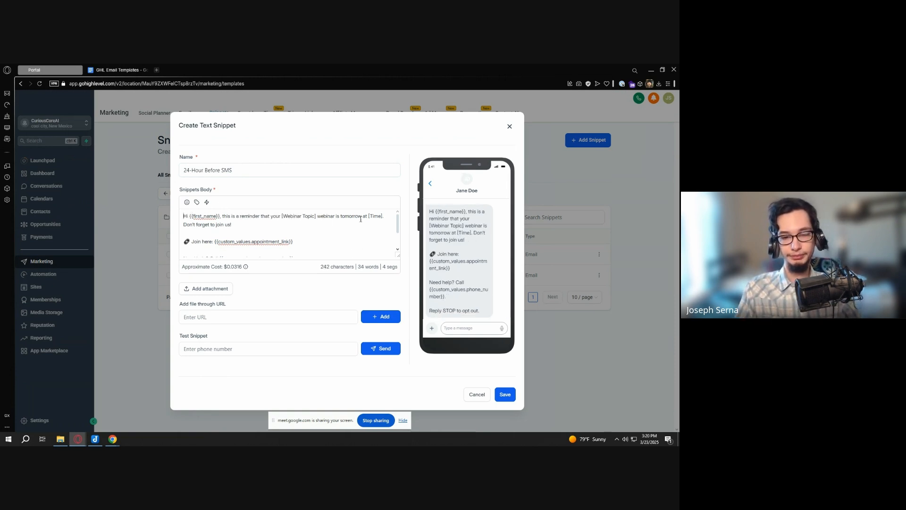
Read through the SMS snippet's body from the greeting to the opt-out line
scroll(330, 231, "down", 2)
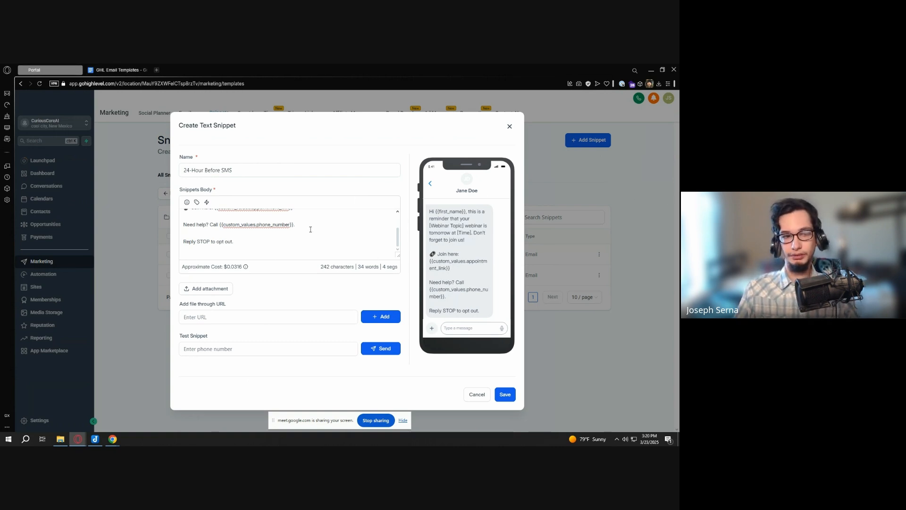
scroll(307, 232, "up", 2)
scroll(302, 235, "down", 2)
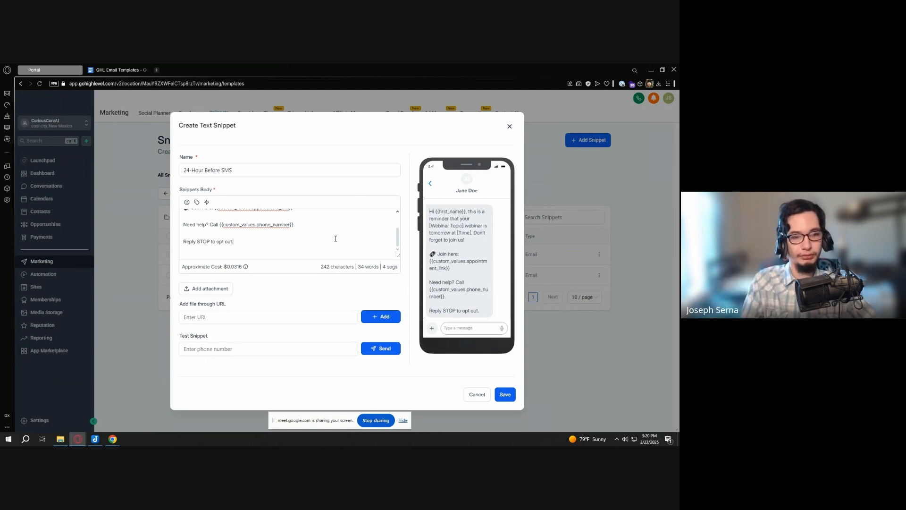
scroll(347, 230, "up", 3)
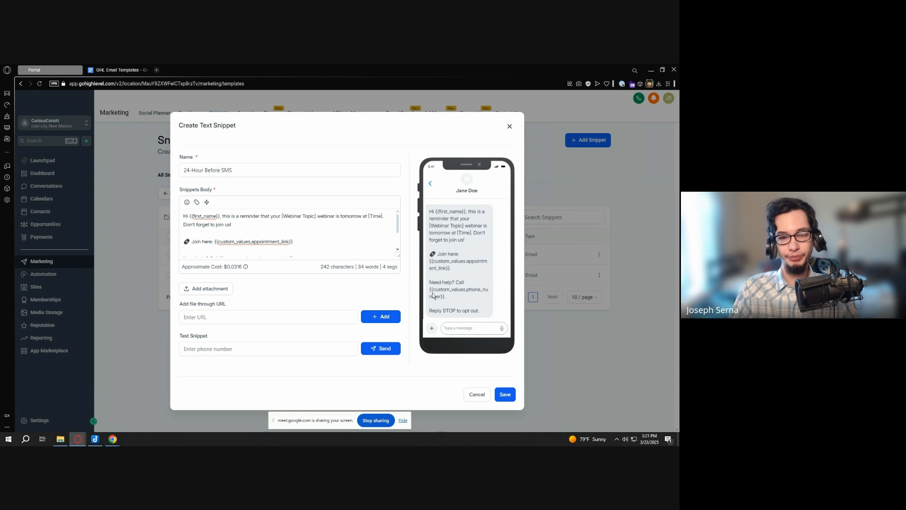
scroll(317, 238, "down", 2)
left_click(317, 241)
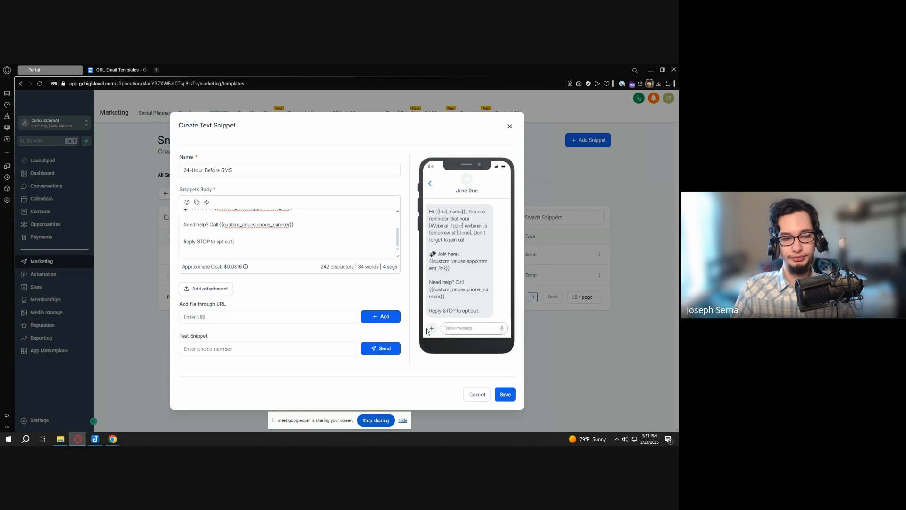
scroll(333, 236, "up", 3)
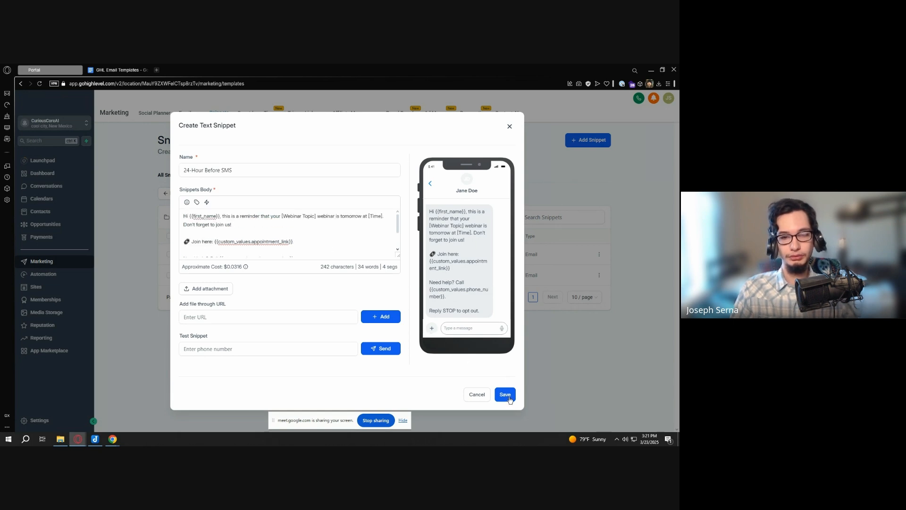
Switch to the Google Docs document and copy the {{appointment_time}} placeholder from the 24-Hour Before Reminder Email template
key("ctrl+Tab")
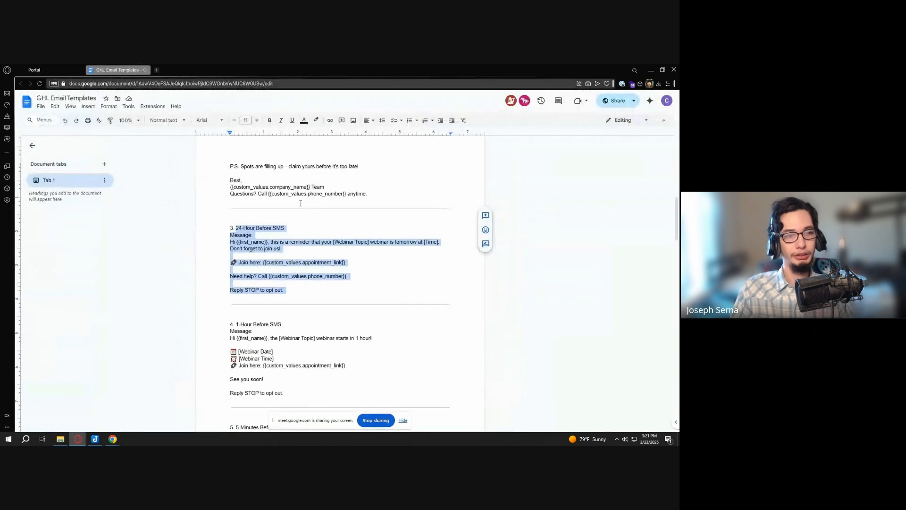
left_click(351, 263)
scroll(324, 253, "up", 3)
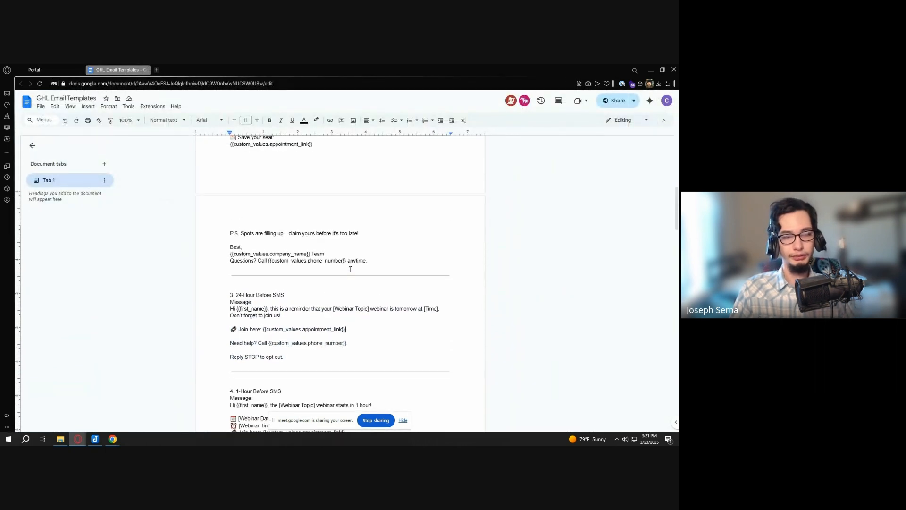
scroll(305, 219, "up", 3)
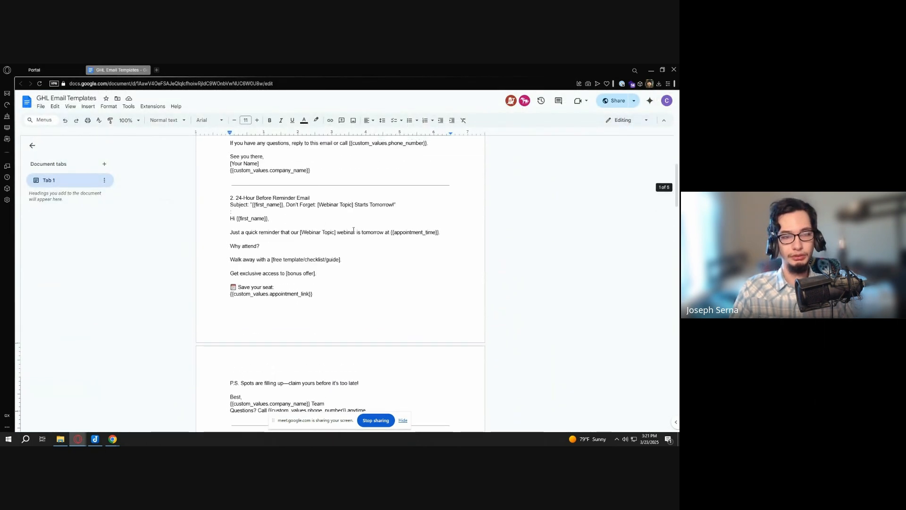
left_click_drag(441, 264, 391, 262)
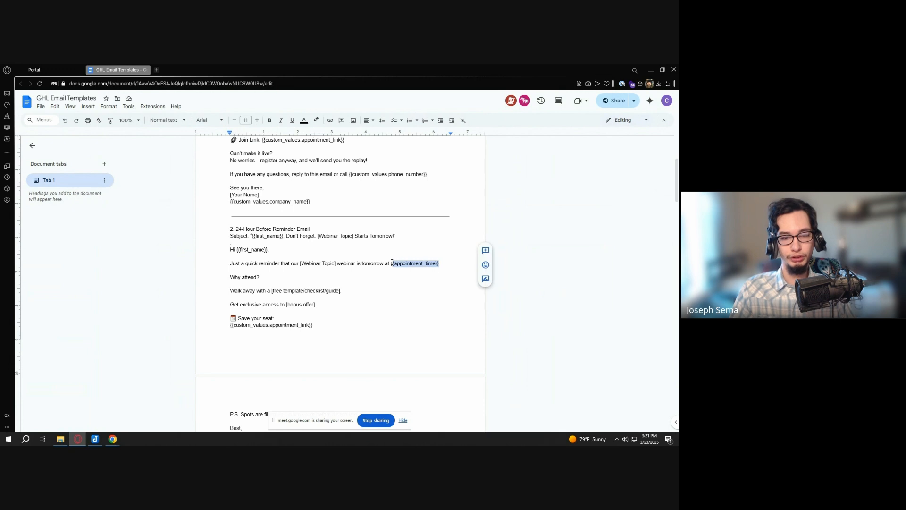
Replace [Time] in the document's 24-Hour Before SMS template with {{appointment_time}}
scroll(407, 264, "down", 5)
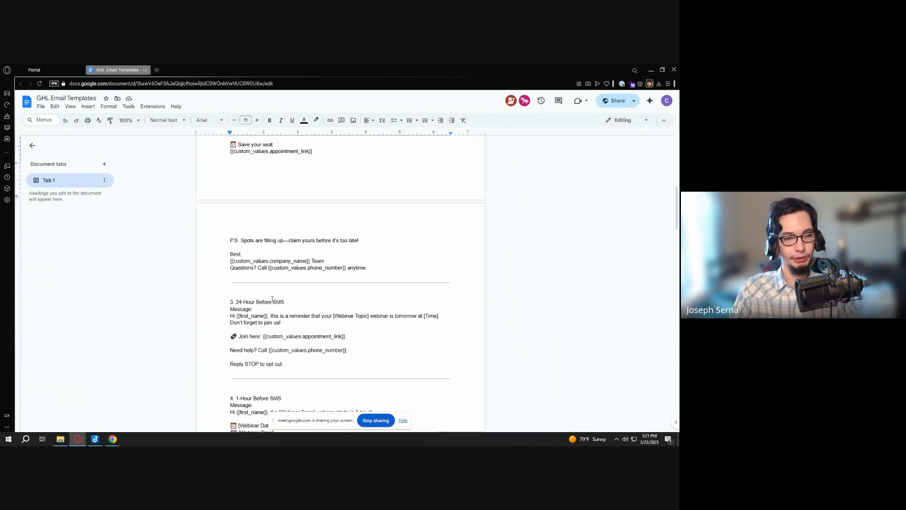
scroll(271, 312, "up", 2)
scroll(272, 305, "down", 3)
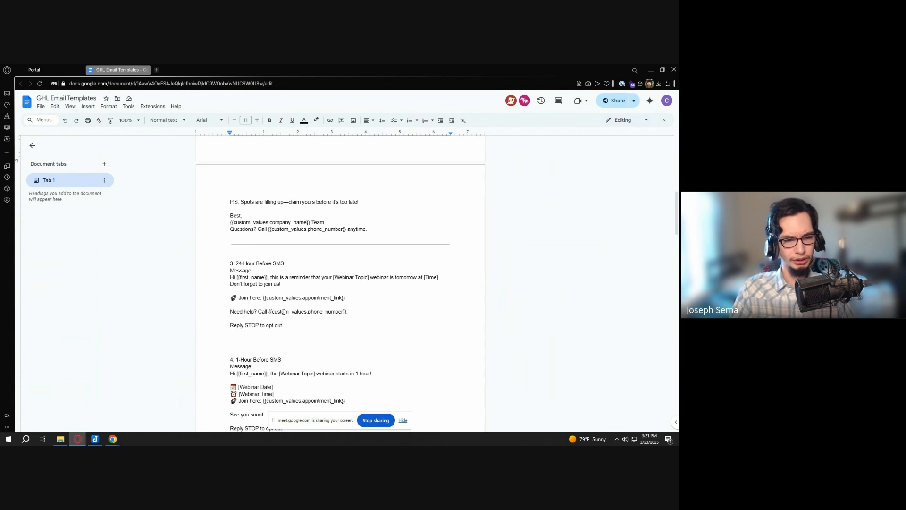
scroll(293, 287, "down", 1)
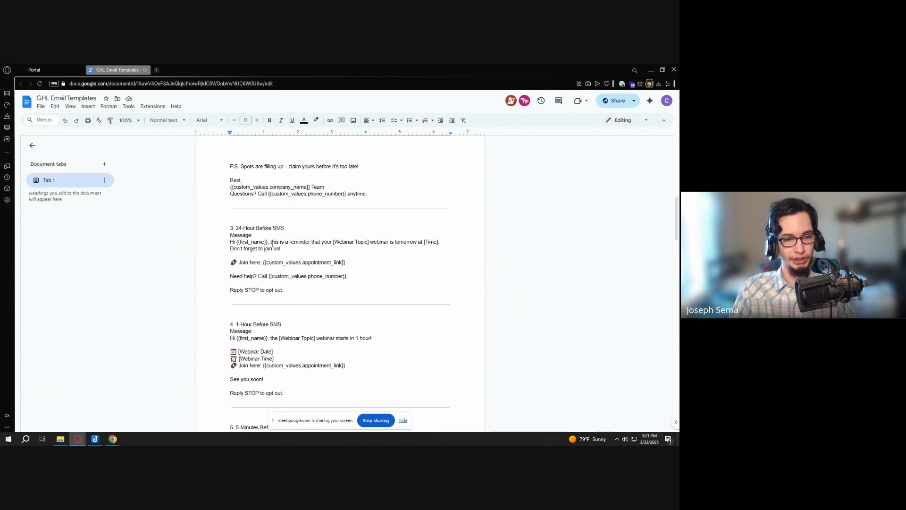
left_click_drag(438, 242, 439, 245)
left_click(439, 242)
key("ctrl+shift+Left")
key("ctrl+shift+Left")
key("ctrl+shift+Left")
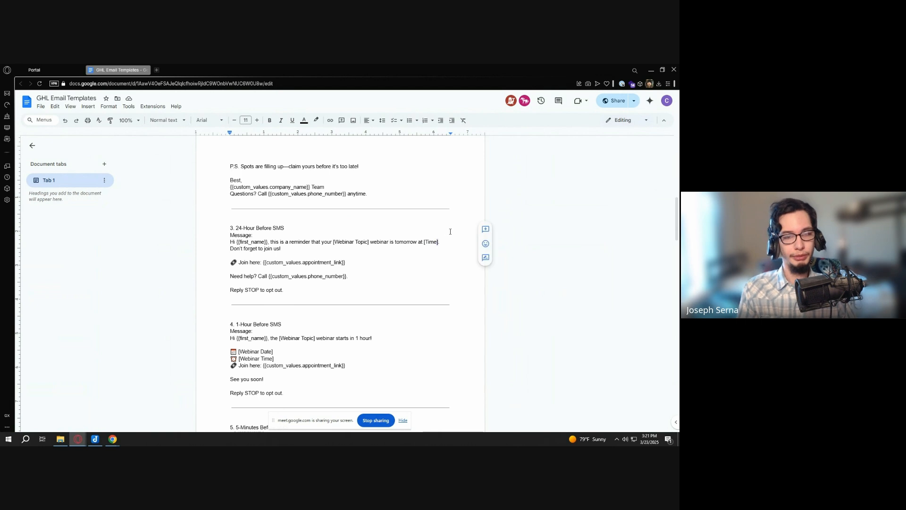
type("{{appointment_time}}")
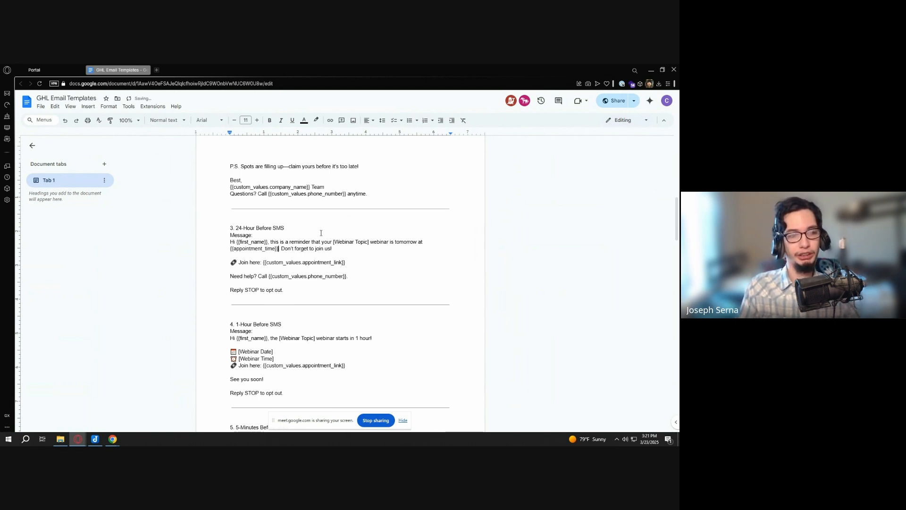
Switch to HighLevel and replace [Time] in the text snippet's body with {{appointment_time}}
key("ctrl+Tab")
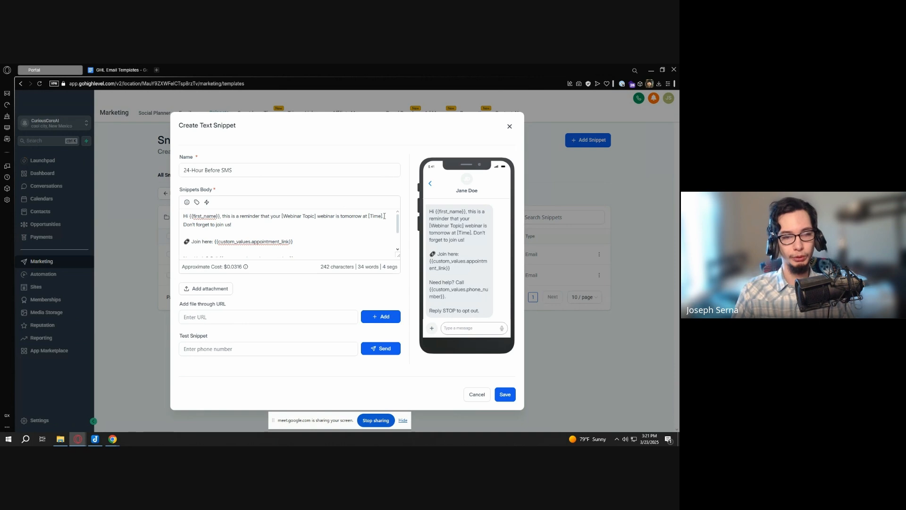
left_click_drag(367, 216, 383, 215)
type("{{appointment_time}}")
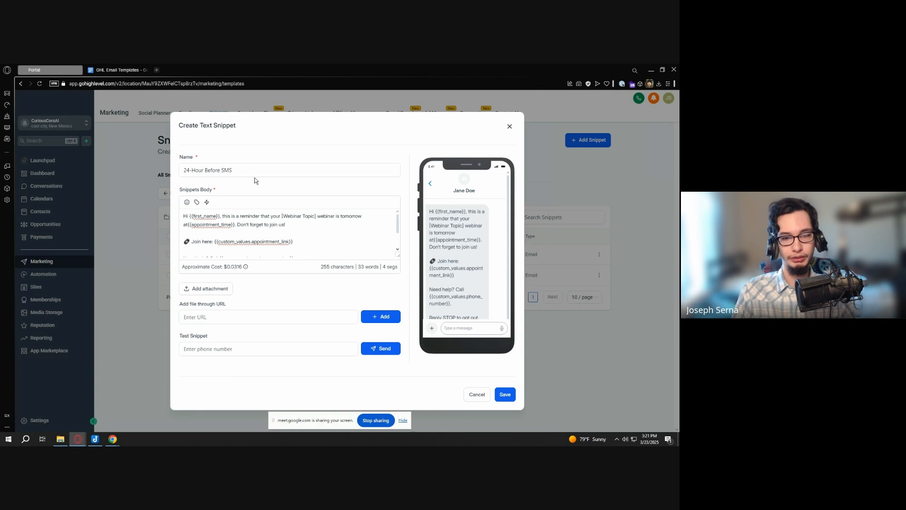
left_click(125, 69)
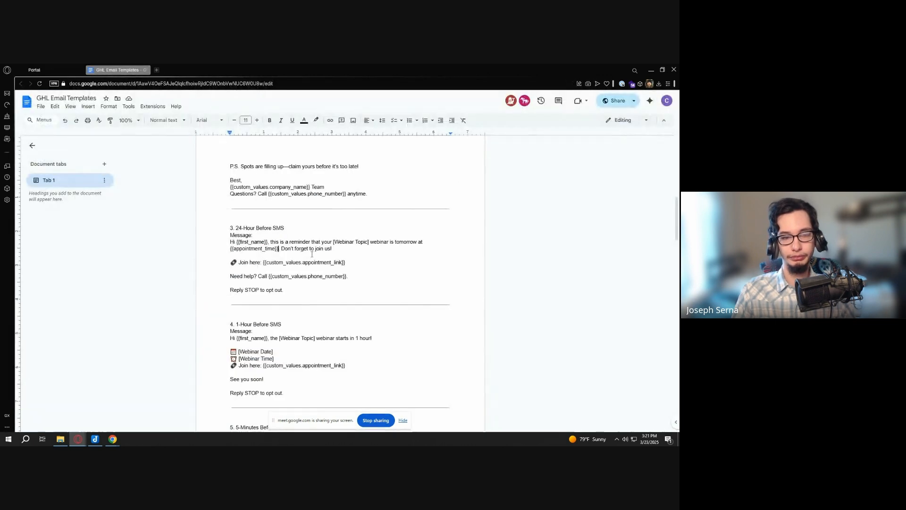
scroll(283, 264, "down", 2)
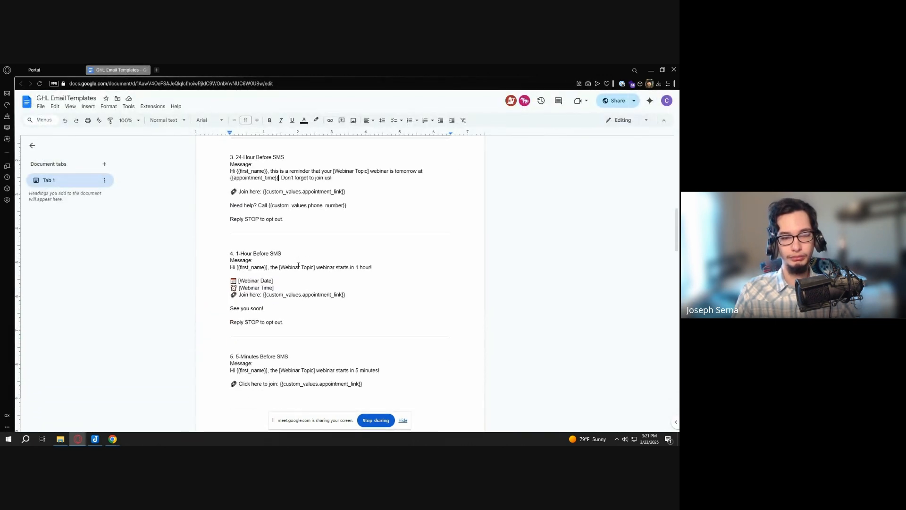
scroll(299, 265, "up", 2)
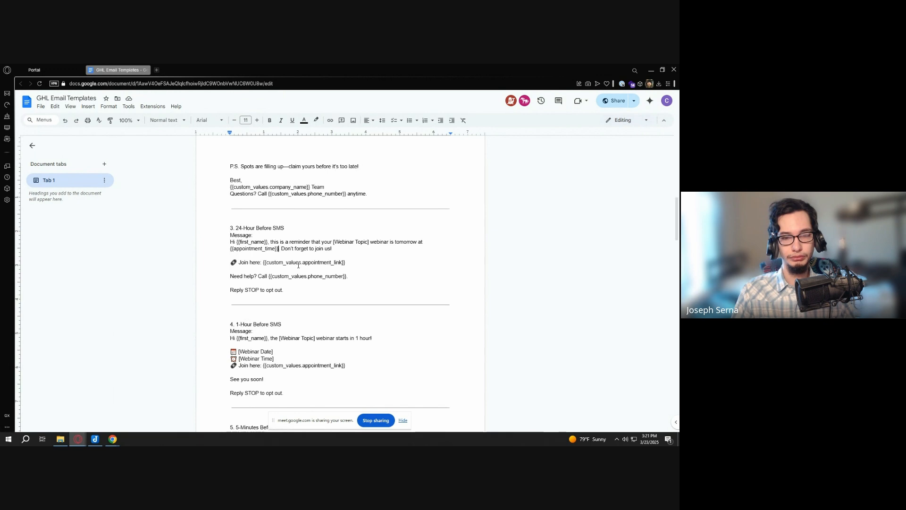
scroll(299, 266, "down", 2)
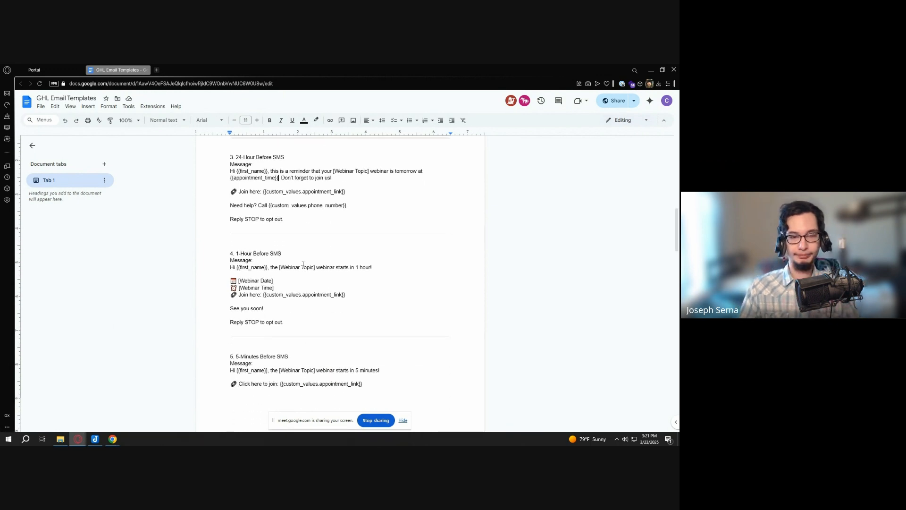
Return to HighLevel, check the end of the message body, and save the 24-Hour Before SMS snippet
left_click(38, 68)
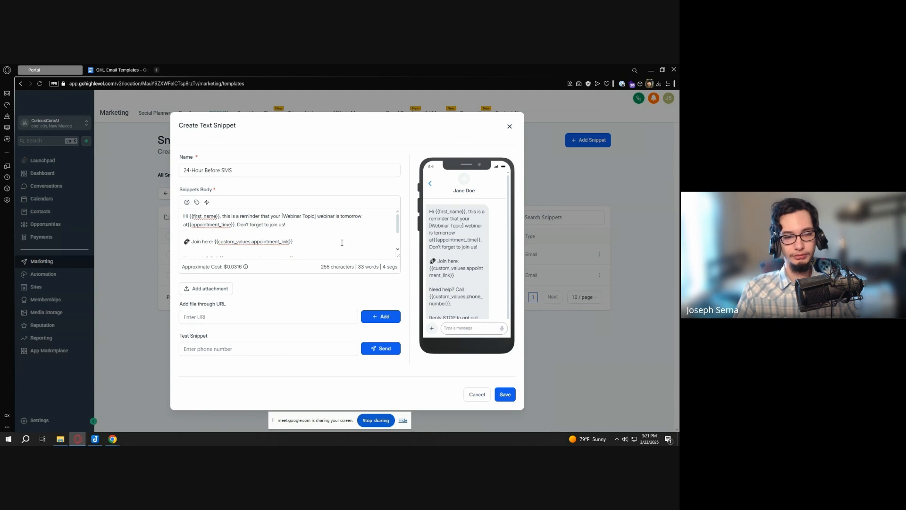
scroll(342, 243, "down", 2)
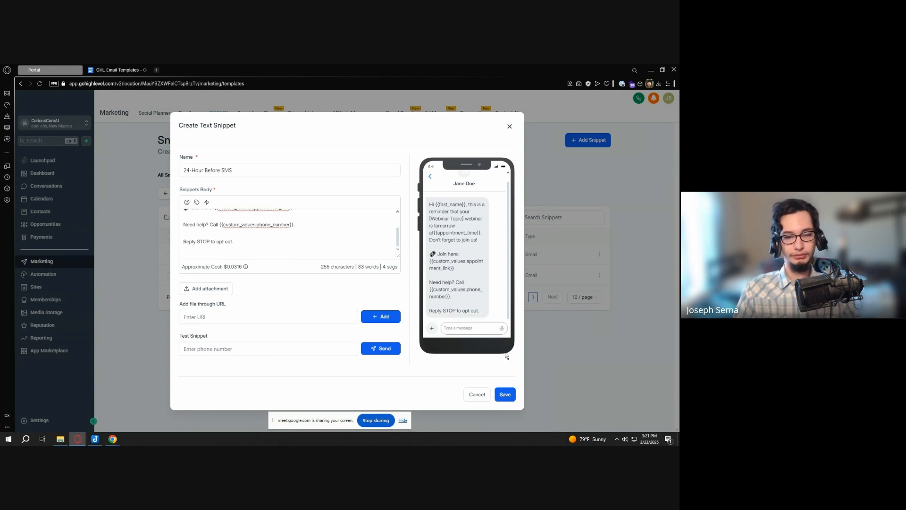
left_click(505, 394)
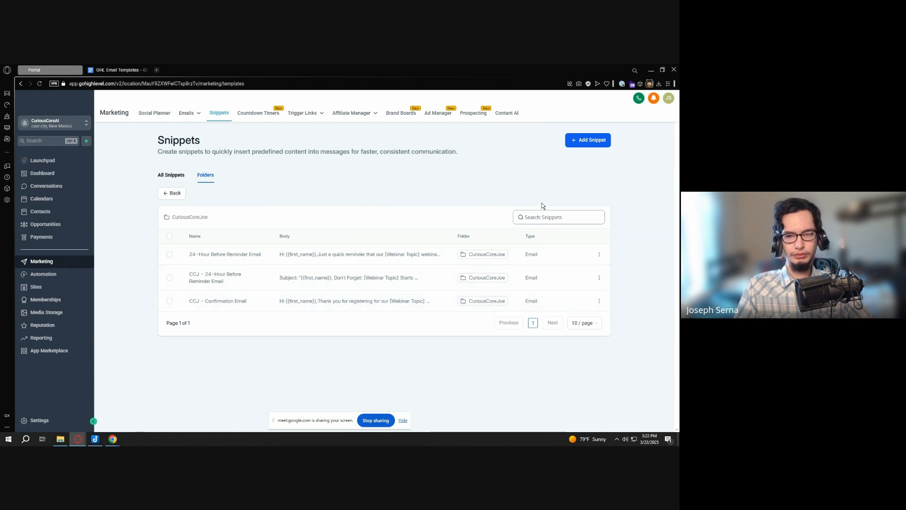
Look for the saved SMS snippet in the list of all snippets, and reopen the CuriousCoreJoe folder
left_click(183, 194)
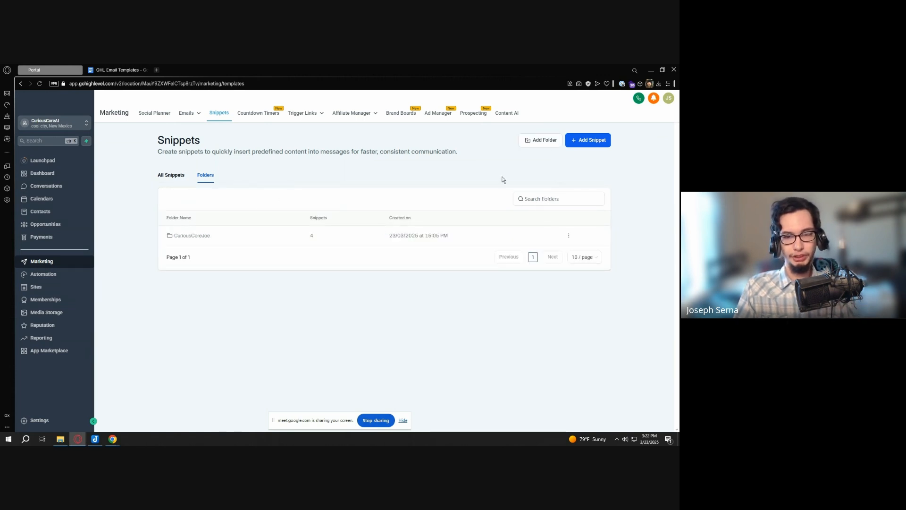
left_click(171, 175)
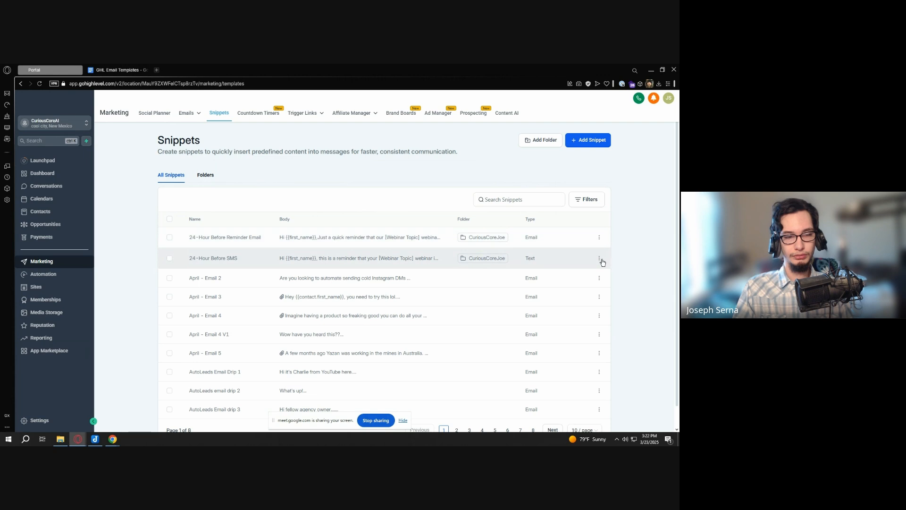
left_click(206, 176)
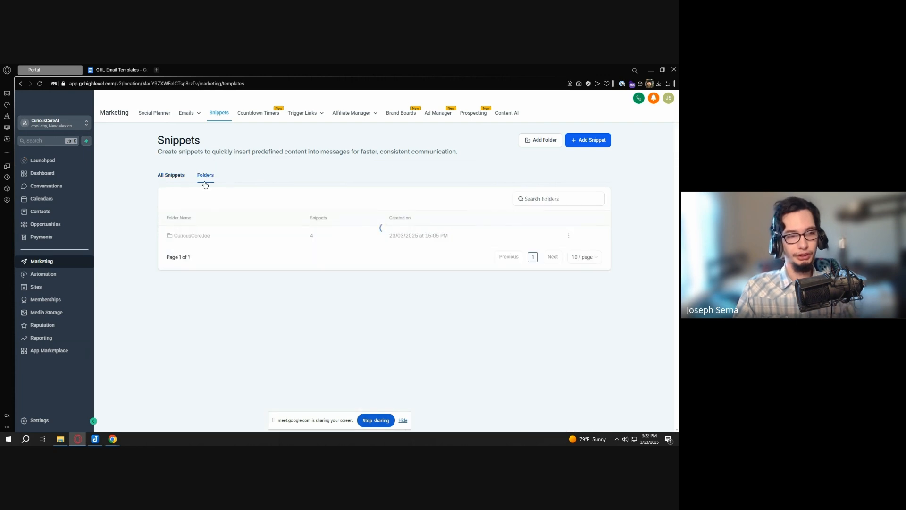
left_click(208, 235)
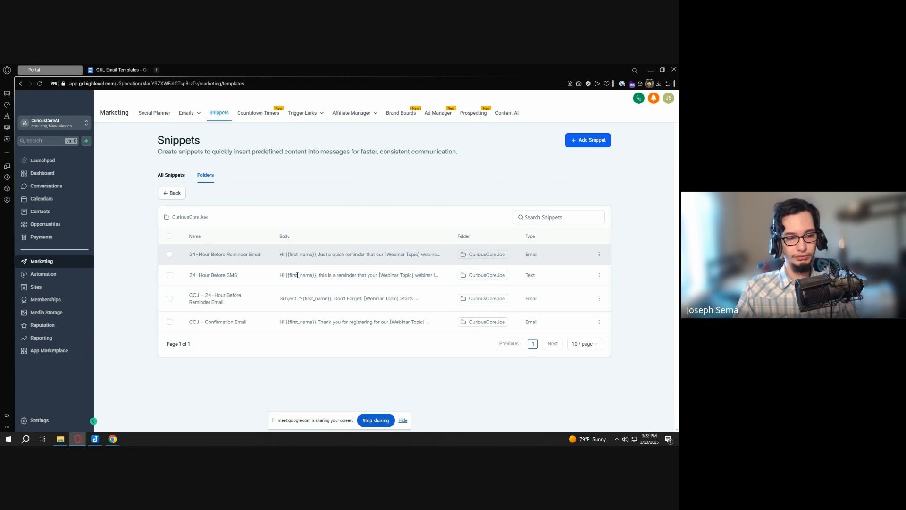
Delete the "24-Hour Before Reminder Email" snippet without the CCJ prefix from the CuriousCoreJoe folder
left_click(599, 253)
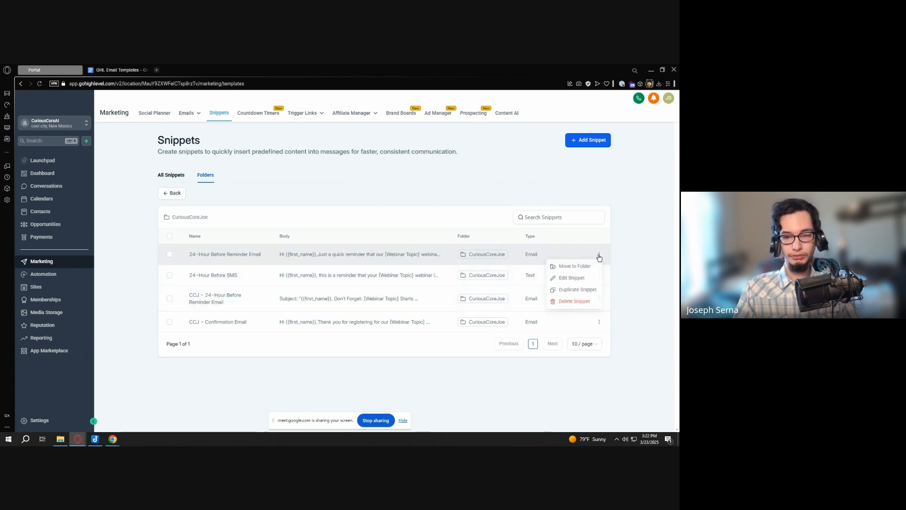
left_click(568, 299)
left_click(422, 285)
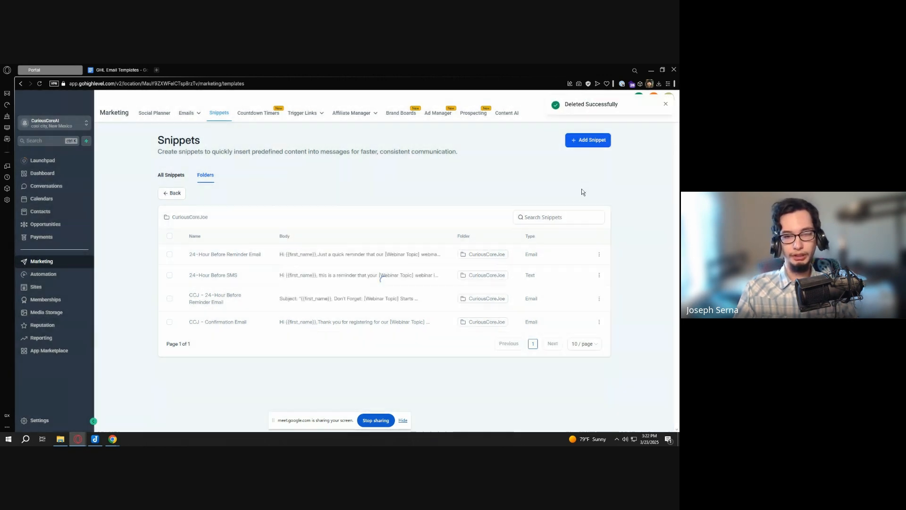
Switch to the Google Docs templates and compare the date and time placeholders in the 24-Hour and 1-Hour Before SMS messages
left_click(585, 140)
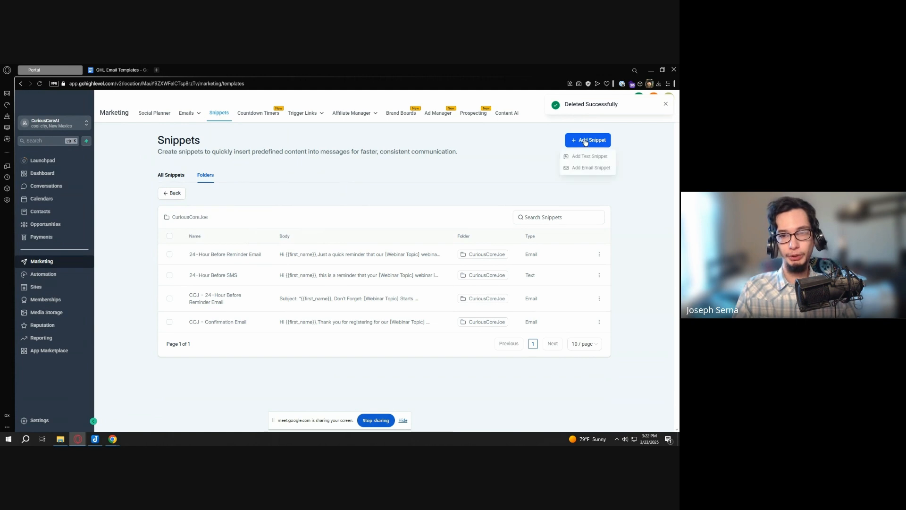
left_click(105, 69)
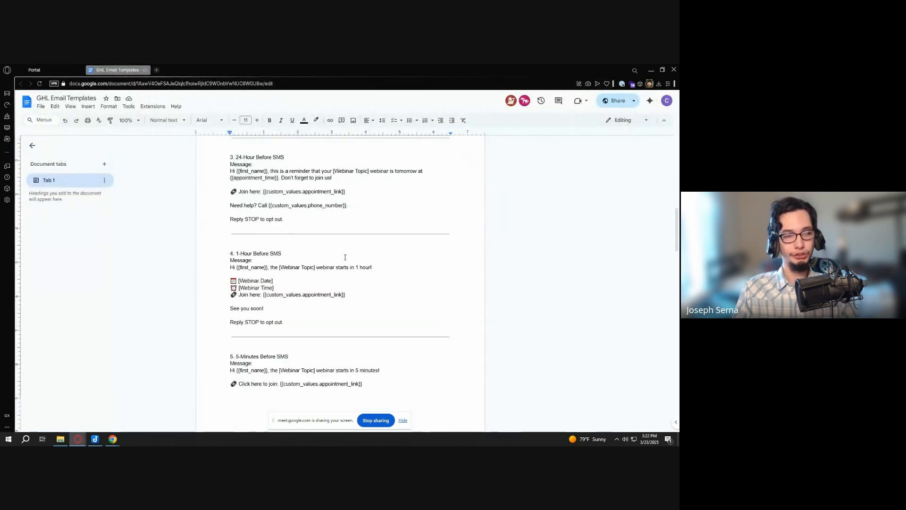
scroll(335, 250, "up", 1)
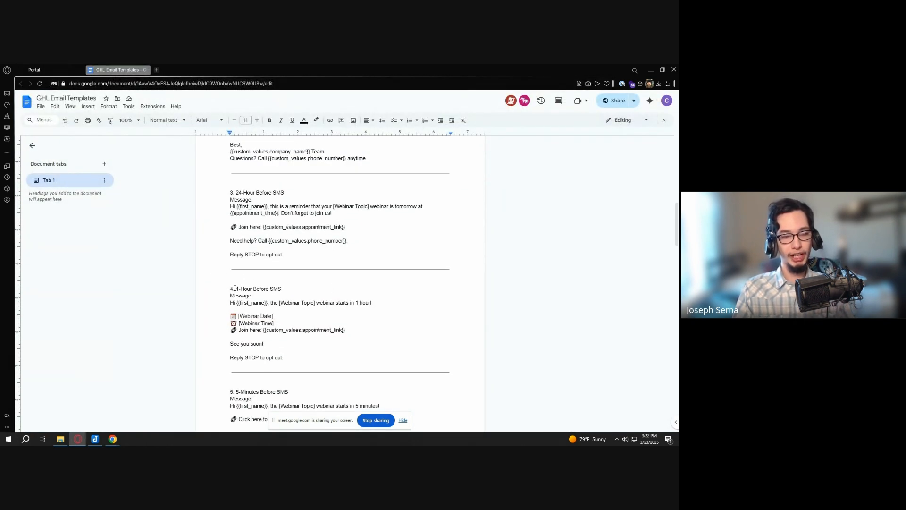
left_click_drag(236, 289, 323, 360)
left_click(324, 304)
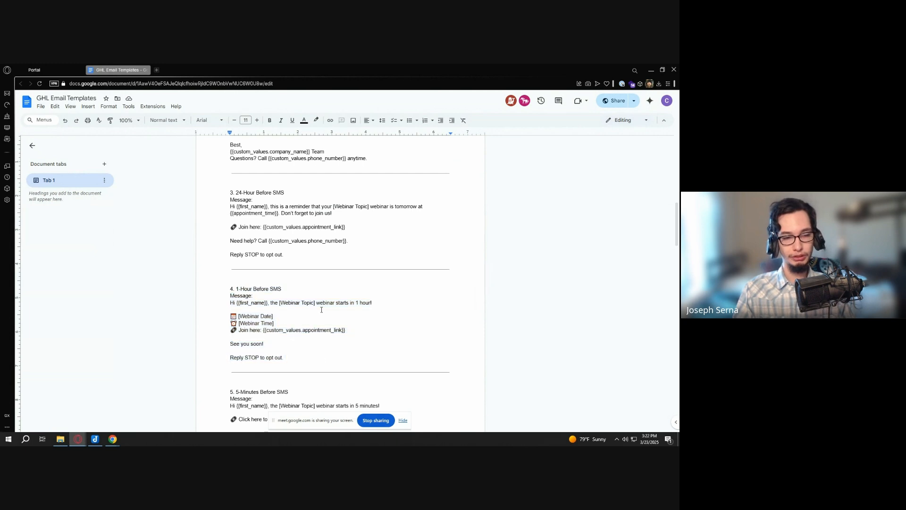
scroll(321, 310, "up", 5)
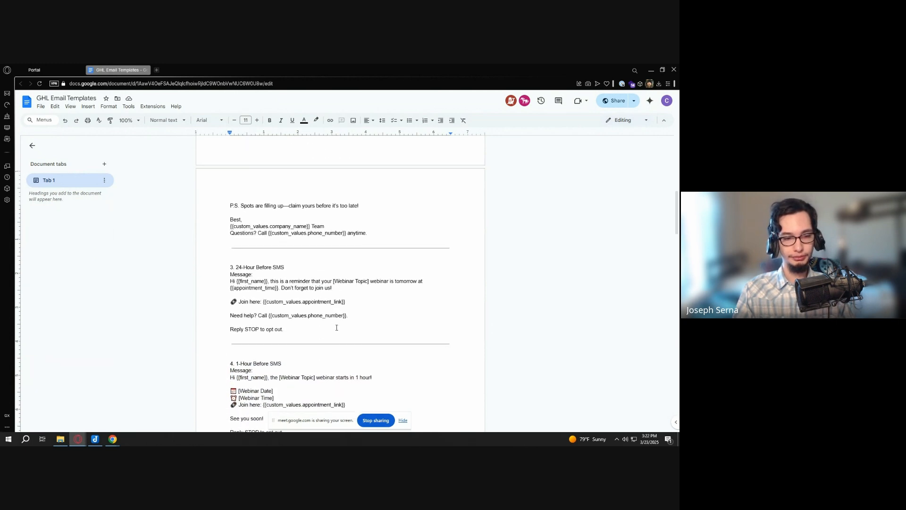
scroll(266, 295, "down", 2)
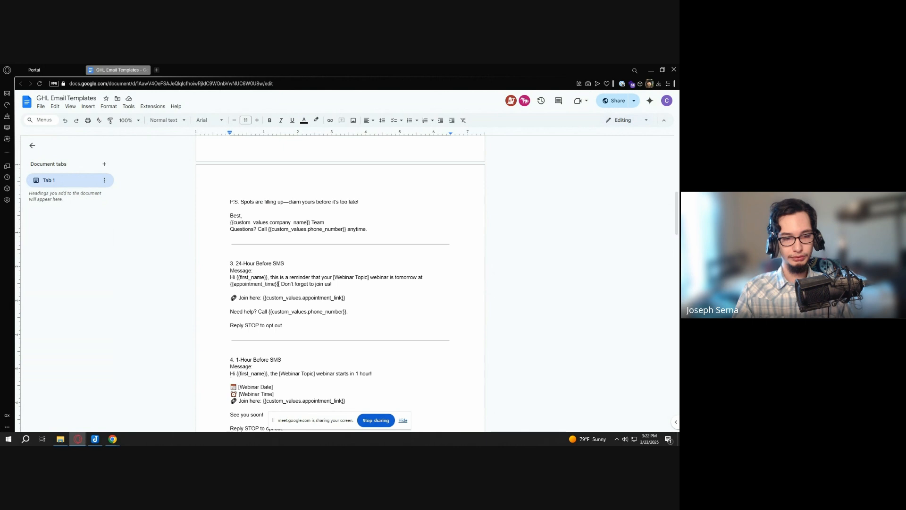
left_click_drag(279, 284, 230, 288)
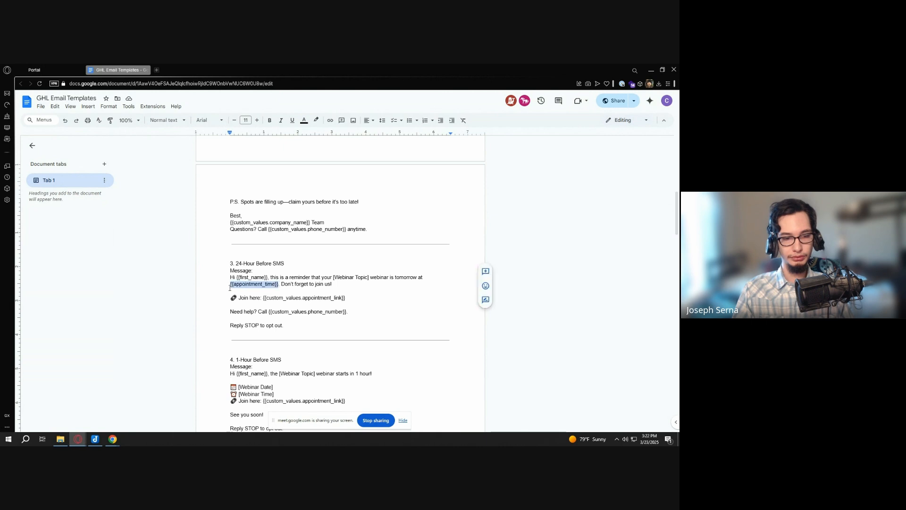
scroll(336, 299, "up", 5)
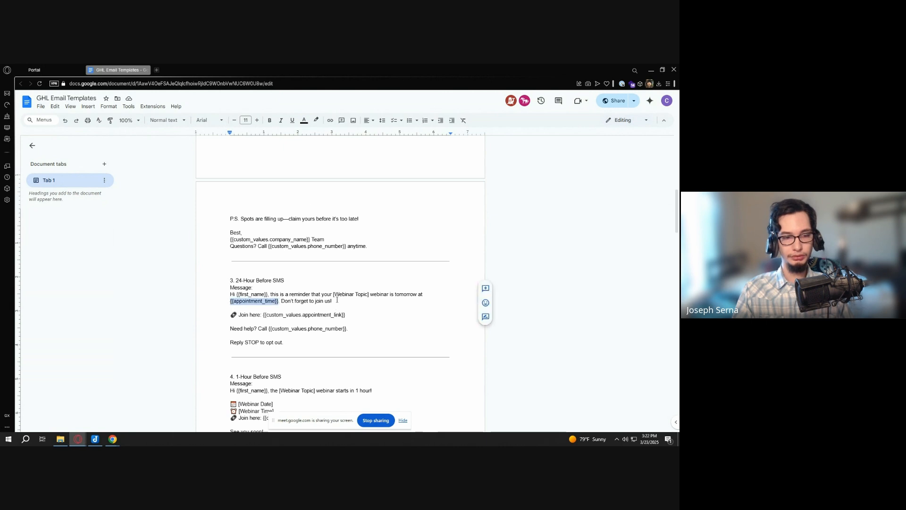
scroll(344, 298, "down", 8)
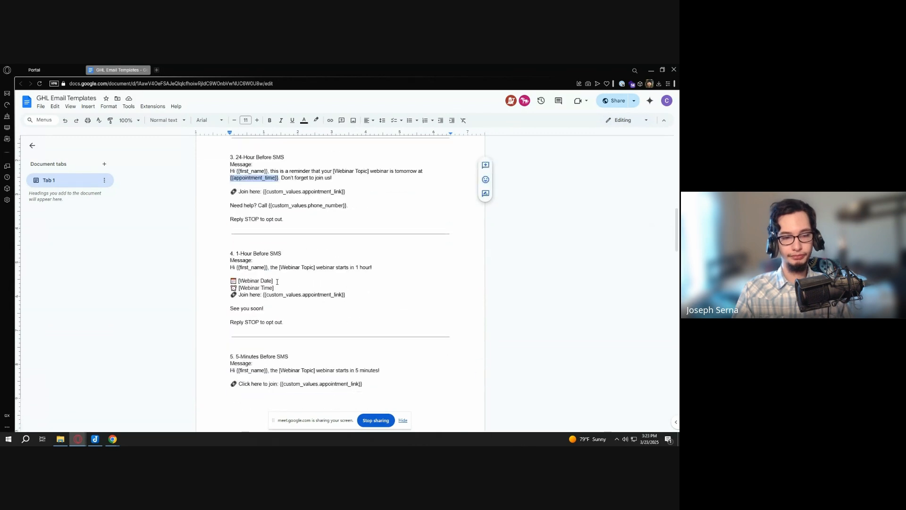
Replace [Webinar Date] in the document's 1-Hour Before SMS template with {{appointment_date}}
left_click(34, 70)
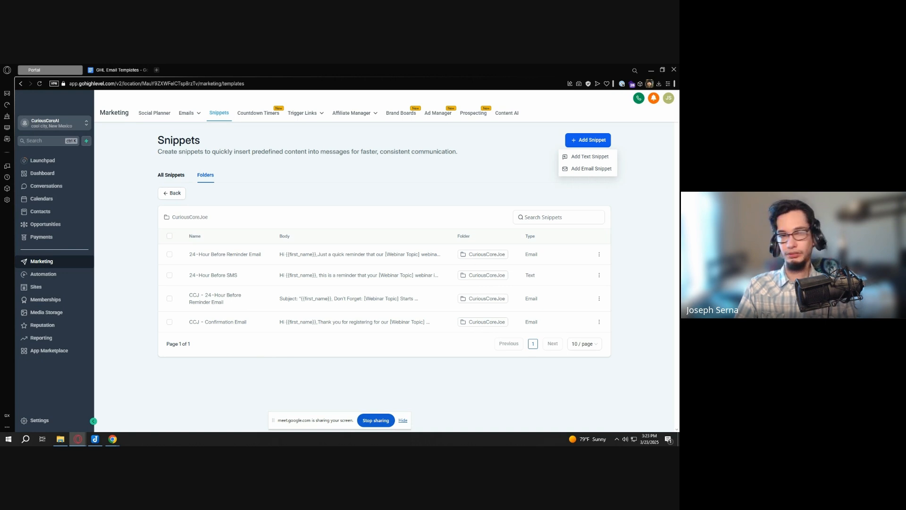
left_click(118, 70)
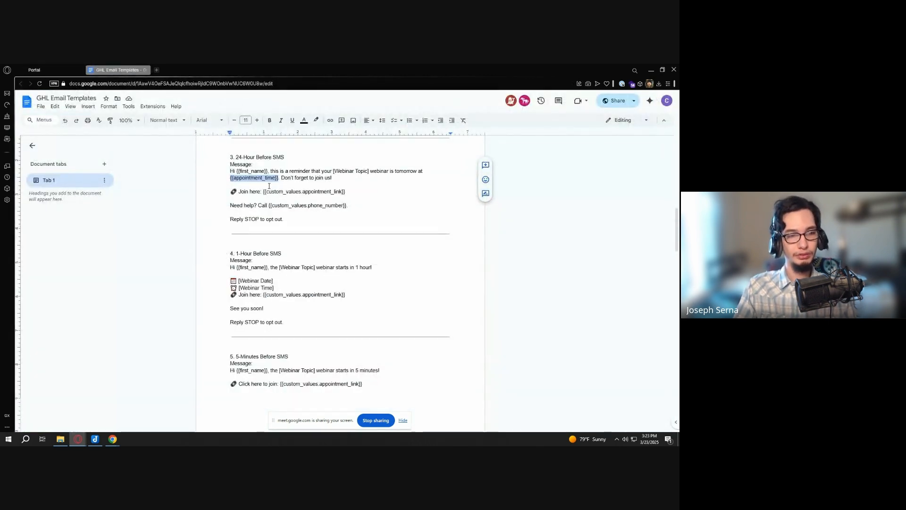
left_click_drag(274, 281, 237, 280)
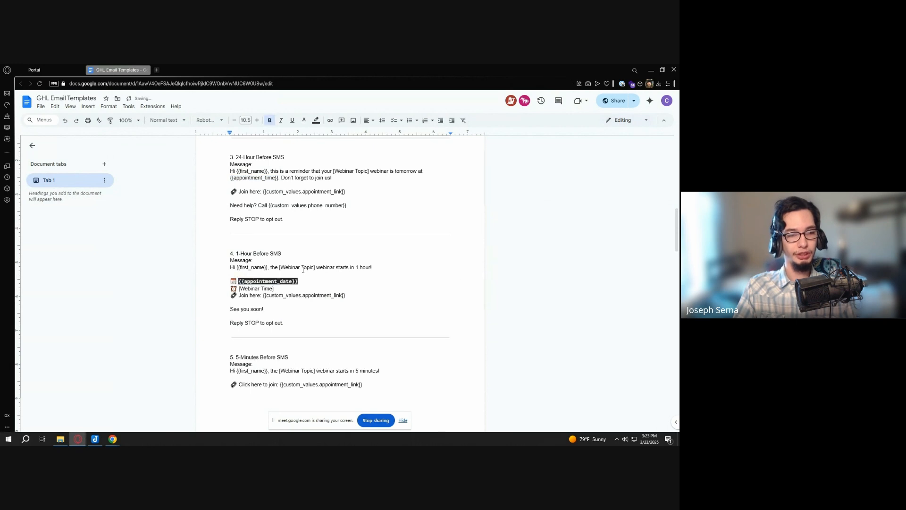
type("{{appointment_date}}")
Replace the date placeholder in the Confirmation Email's webinar details with {{appointment_date}}, matching the surrounding text's plain formatting
scroll(326, 276, "up", 10)
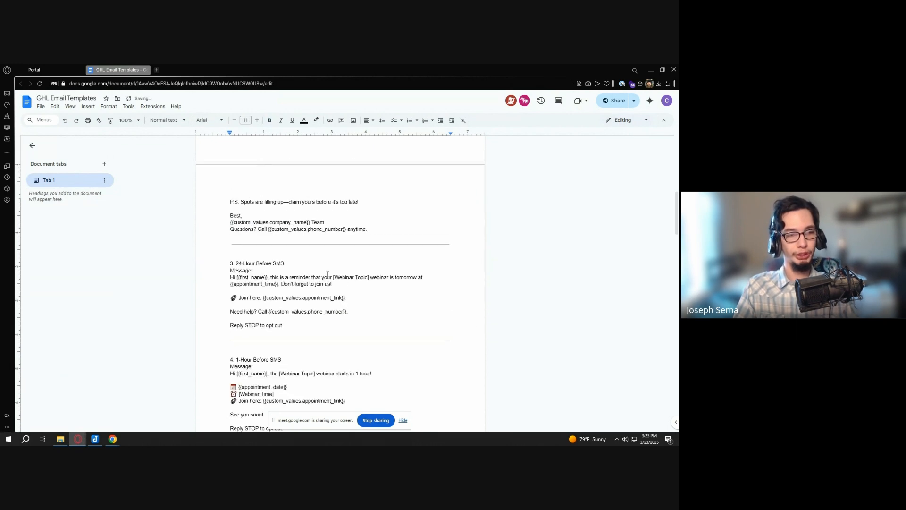
scroll(314, 264, "up", 3)
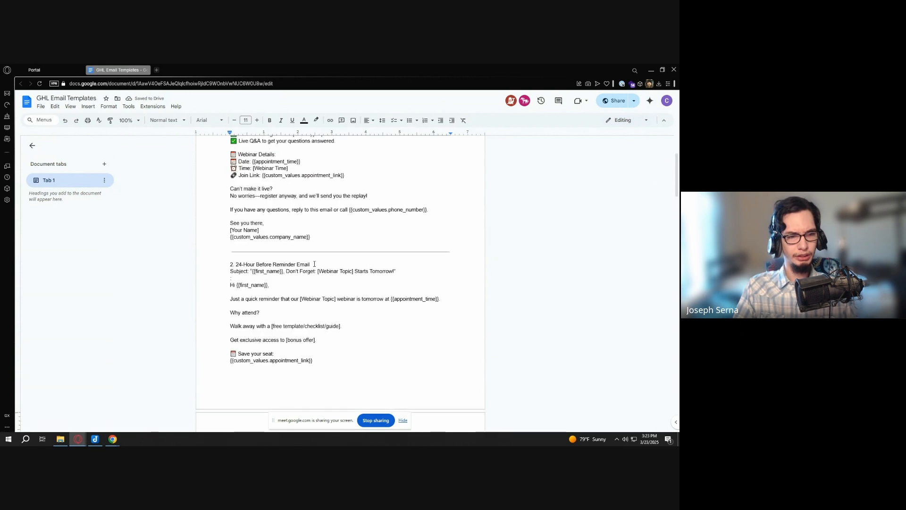
scroll(333, 345, "up", 5)
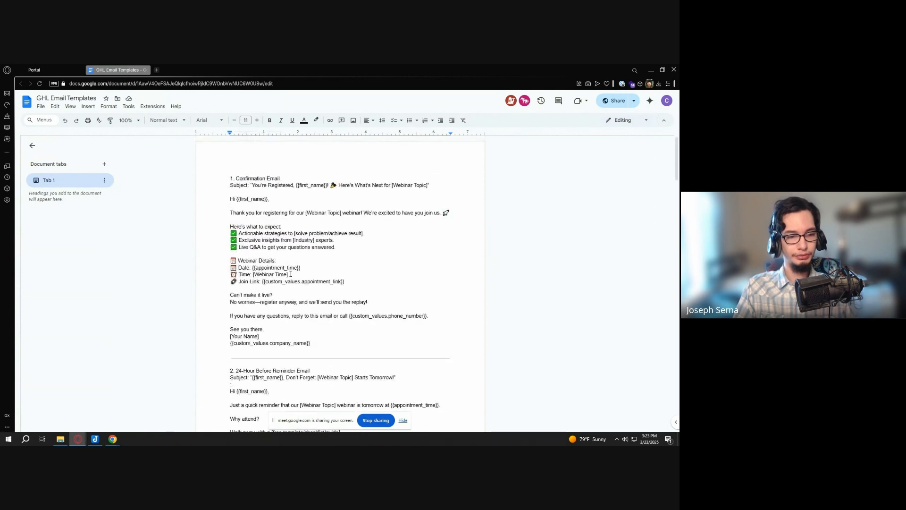
left_click(290, 274)
left_click_drag(301, 267, 254, 268)
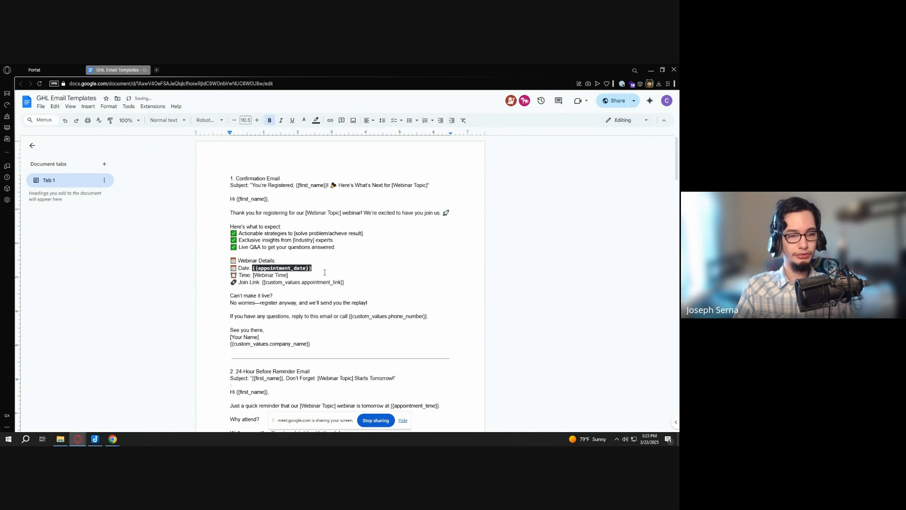
key("ctrl+shift+b")
key("ctrl+w")
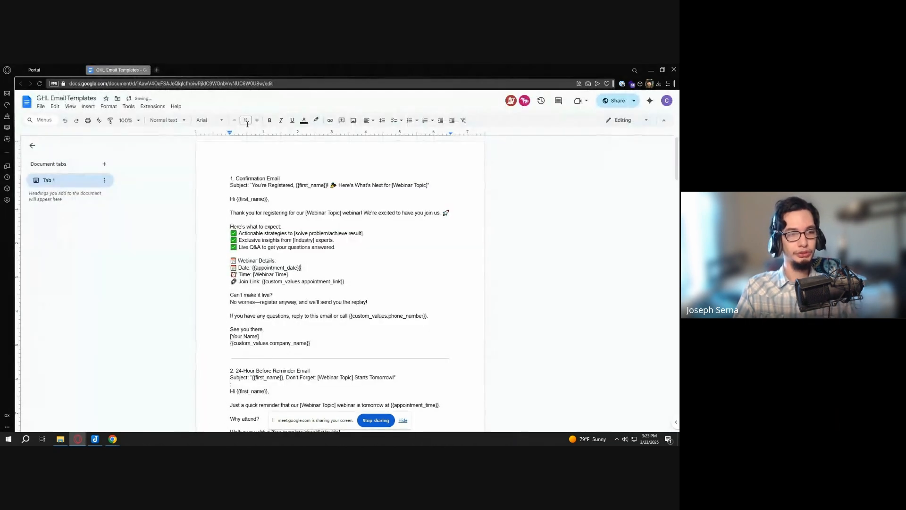
Copy {{appointment_time}} from the 24-Hour Before Reminder Email and put it in place of [Webinar Time] in the Confirmation Email
scroll(327, 266, "down", 3)
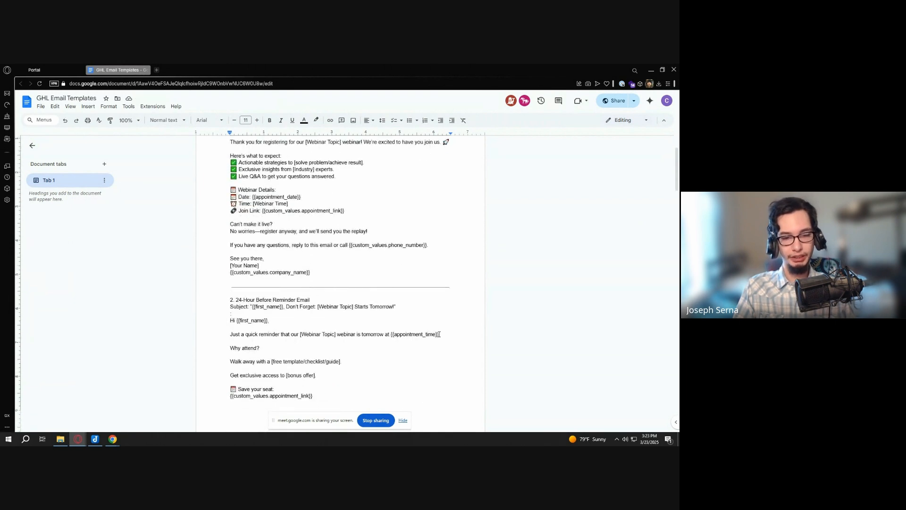
left_click_drag(440, 334, 391, 334)
key("ctrl+c")
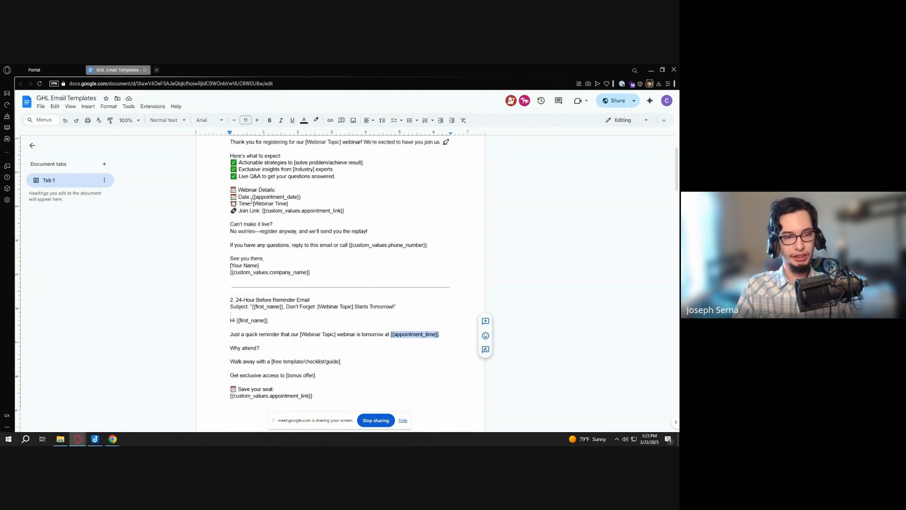
left_click_drag(289, 203, 254, 203)
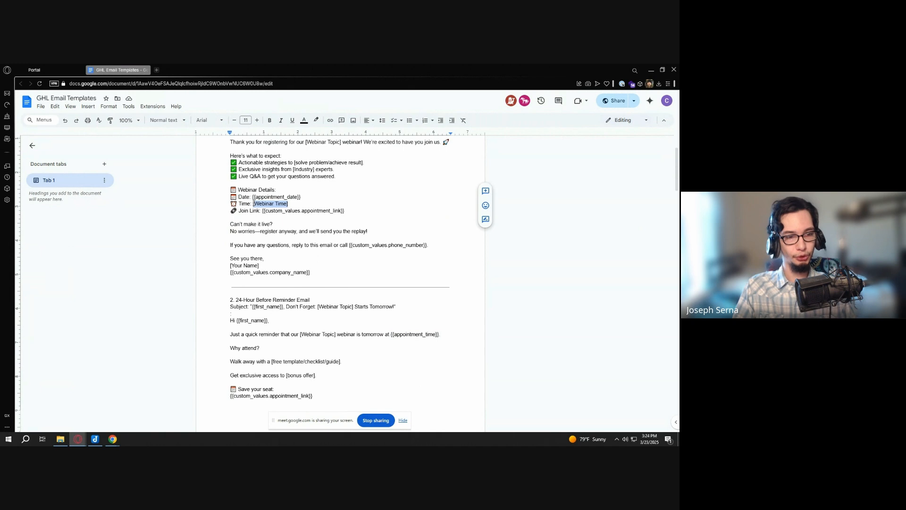
key("ctrl+v")
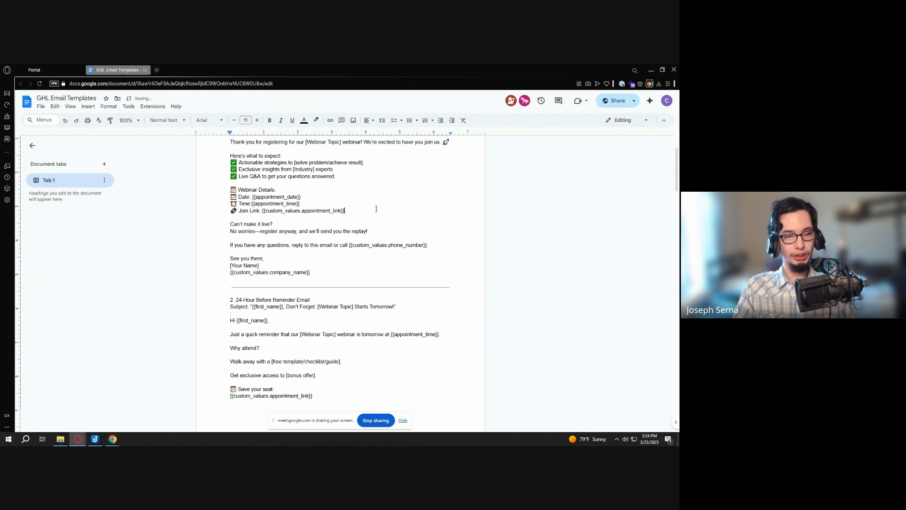
scroll(411, 227, "up", 2)
scroll(413, 227, "down", 2)
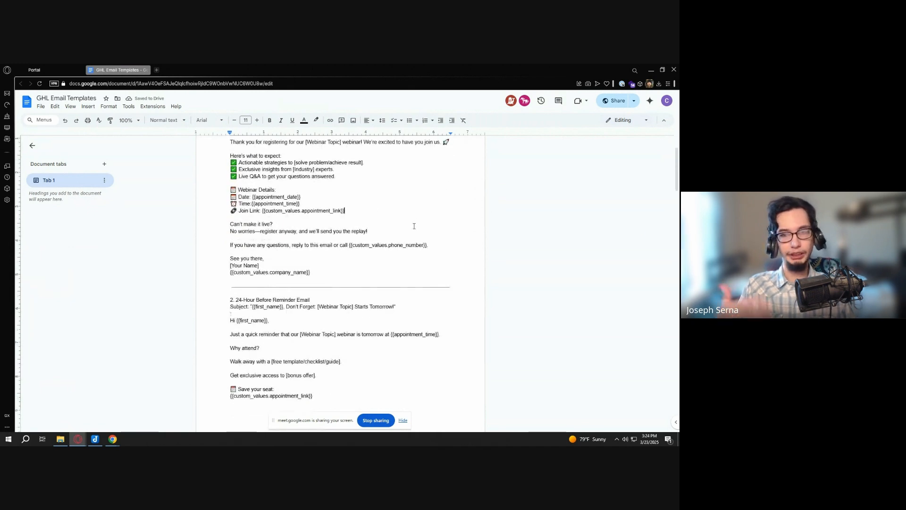
Replace [Webinar Time] in the 1-Hour Before SMS template with {{appointment_time}}
scroll(413, 226, "down", 3)
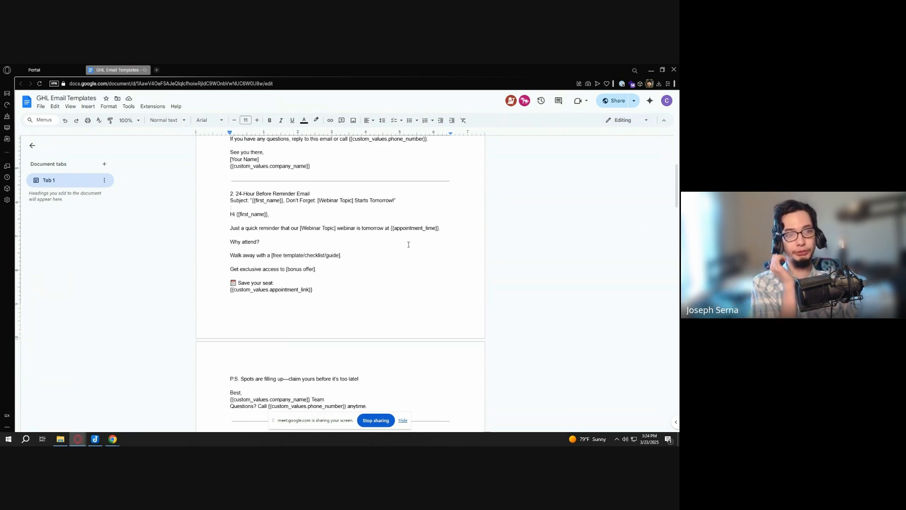
scroll(418, 254, "down", 3)
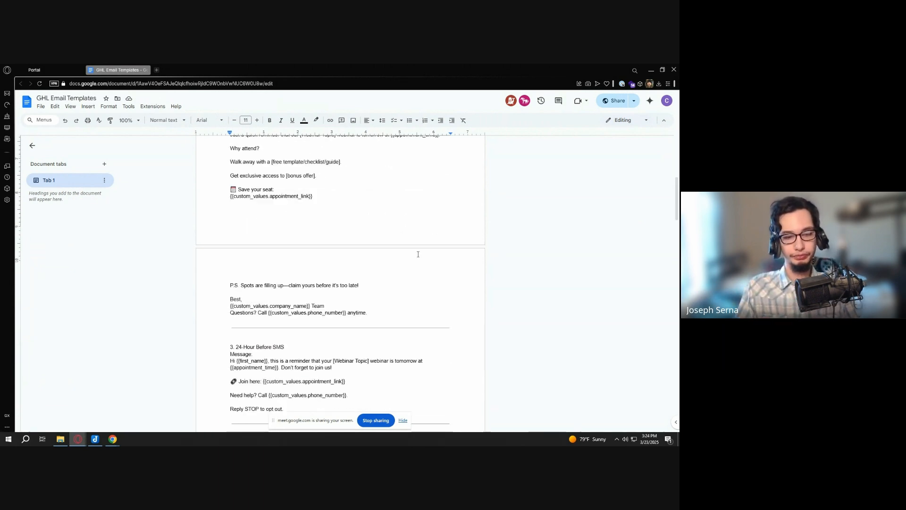
scroll(418, 254, "down", 5)
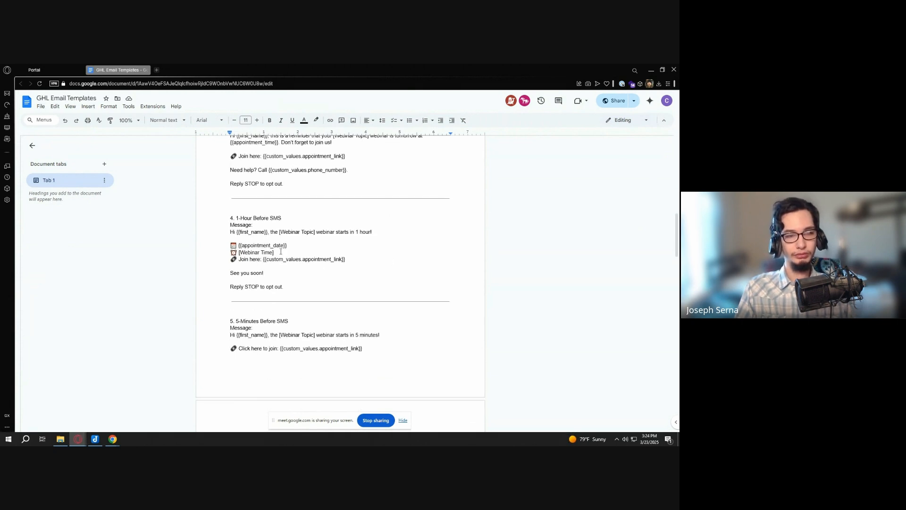
left_click_drag(281, 255, 245, 253)
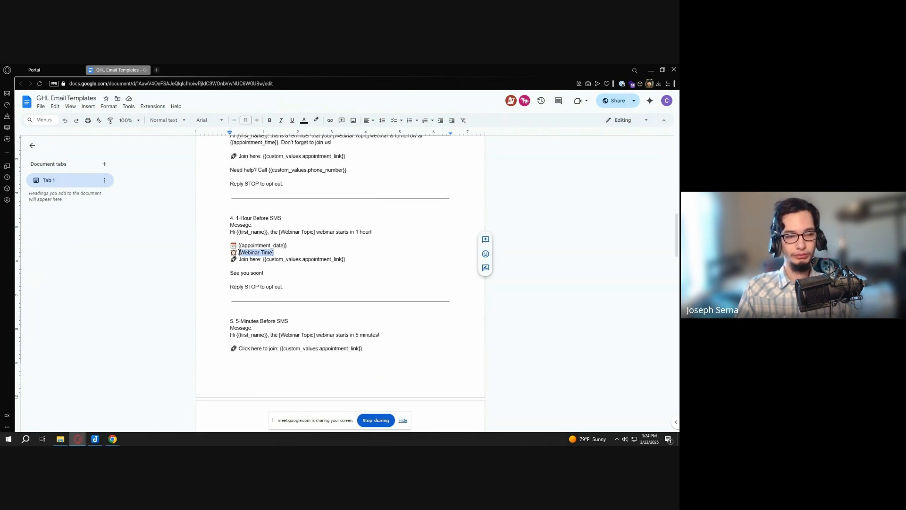
key("ctrl+v")
Copy the 1-Hour Before SMS template, including its title, and paste it into the body of a new HighLevel text snippet
scroll(326, 253, "down", 2)
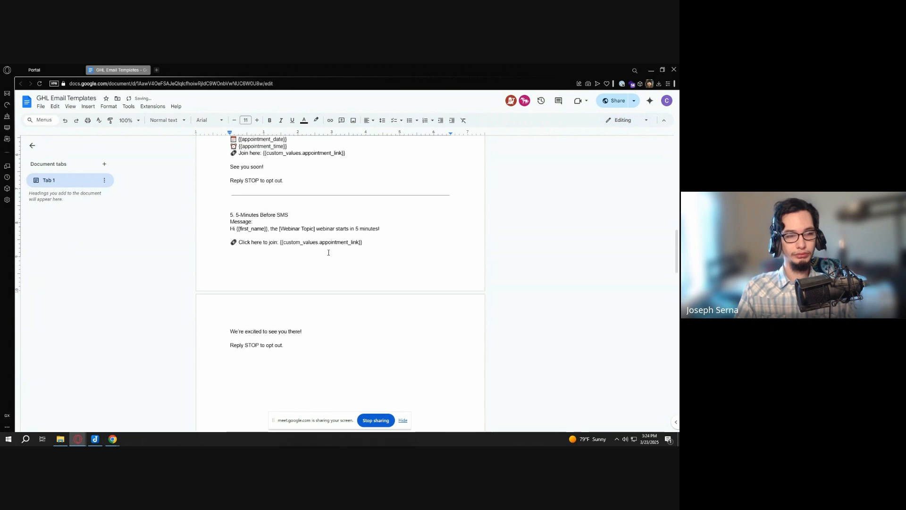
scroll(329, 252, "down", 1)
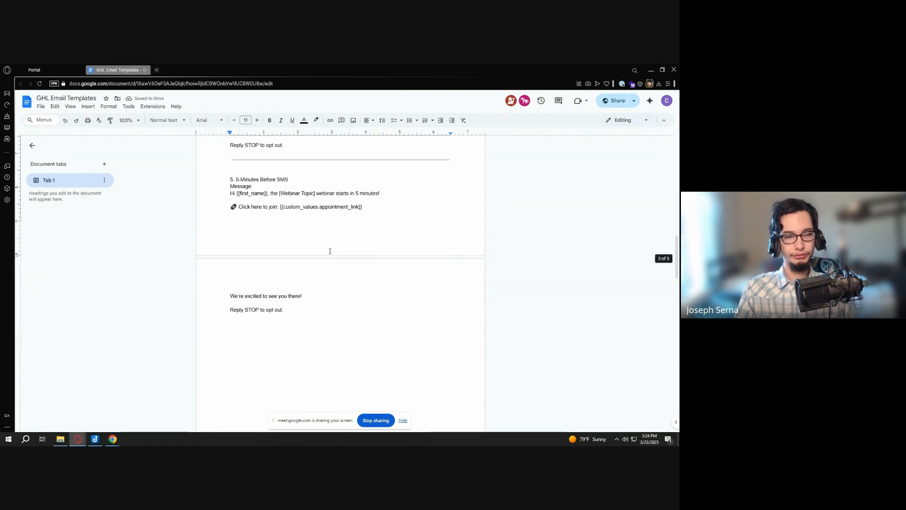
scroll(330, 251, "down", 1)
scroll(330, 251, "up", 7)
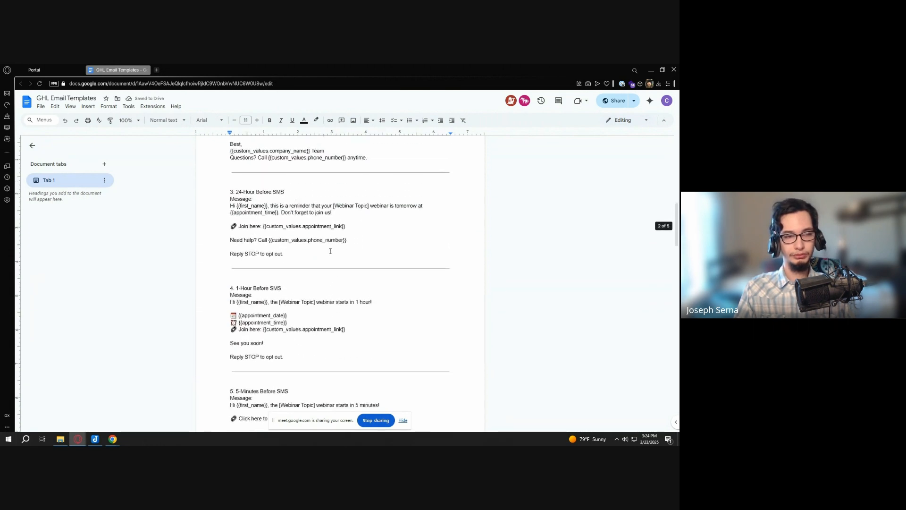
left_click_drag(236, 289, 351, 356)
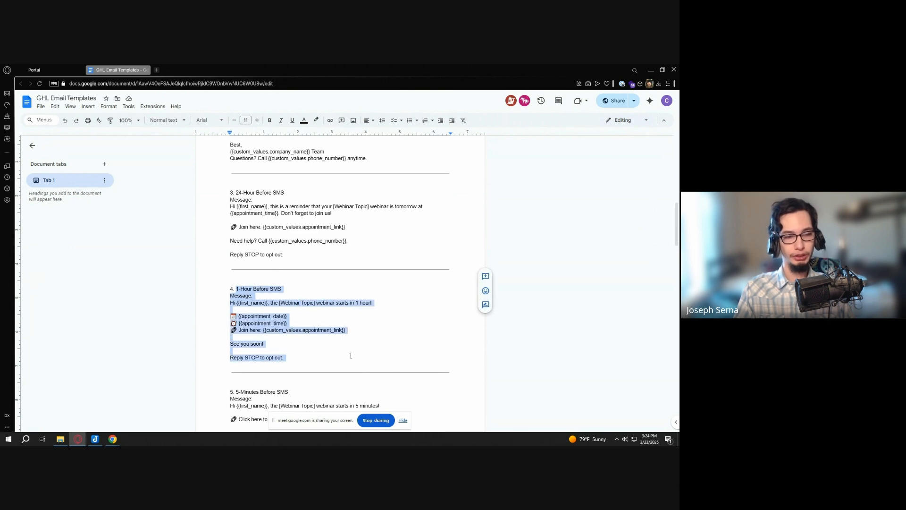
left_click(34, 69)
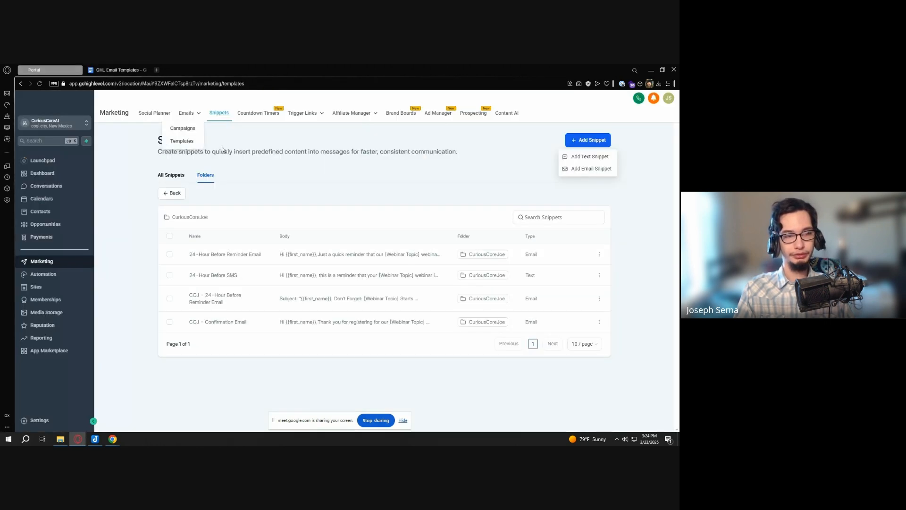
left_click(588, 161)
left_click(254, 224)
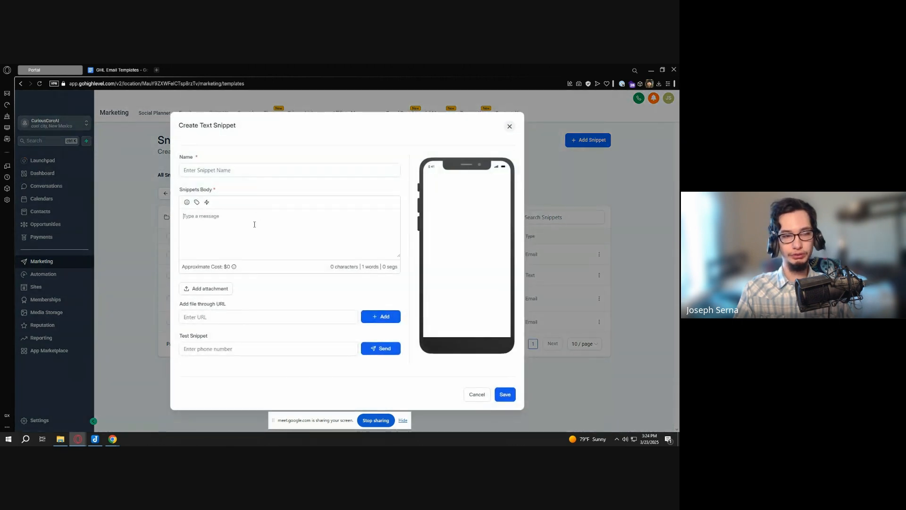
type("1-Hour Before SMS Message: Hi {{first_name}}, the [Webinar Topic] webinar starts in 1 hour!  📅 {{appointment_date}} ⏰ {{appointment_time}} 📎 Join here: {{custom_values.appointment_link}}  See you soon!  Reply STOP to opt out.")
Move the title line out of the snippet body and use it as the snippet name "1-Hour Before SMS"
scroll(254, 224, "down", 3)
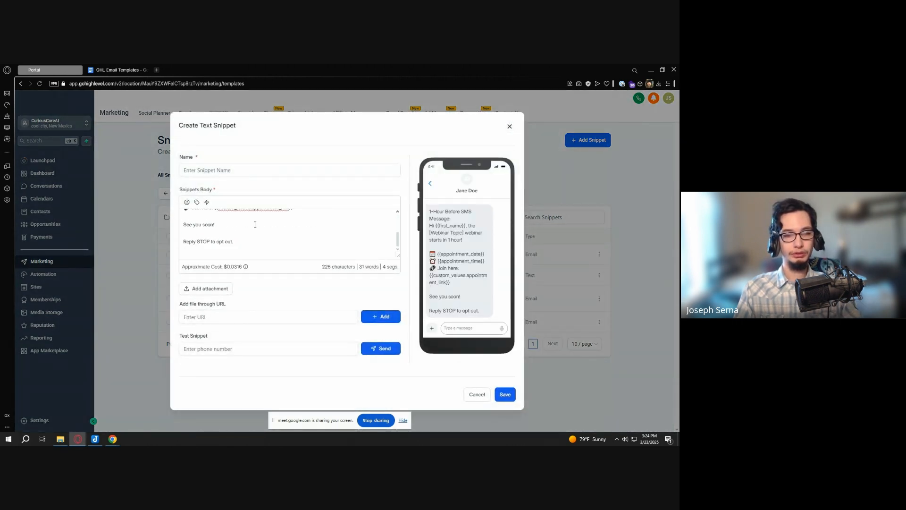
scroll(247, 219, "up", 3)
left_click_drag(244, 215, 163, 216)
key("ctrl+x")
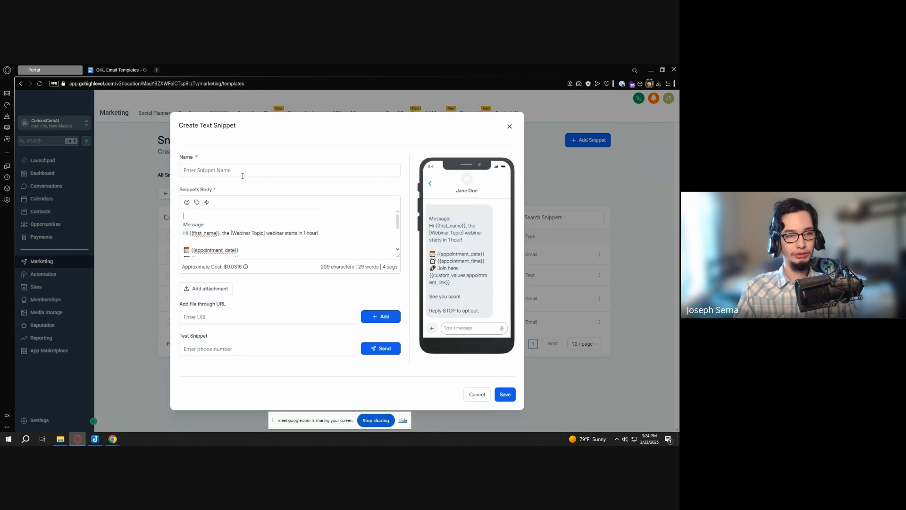
left_click(249, 169)
key("ctrl+v")
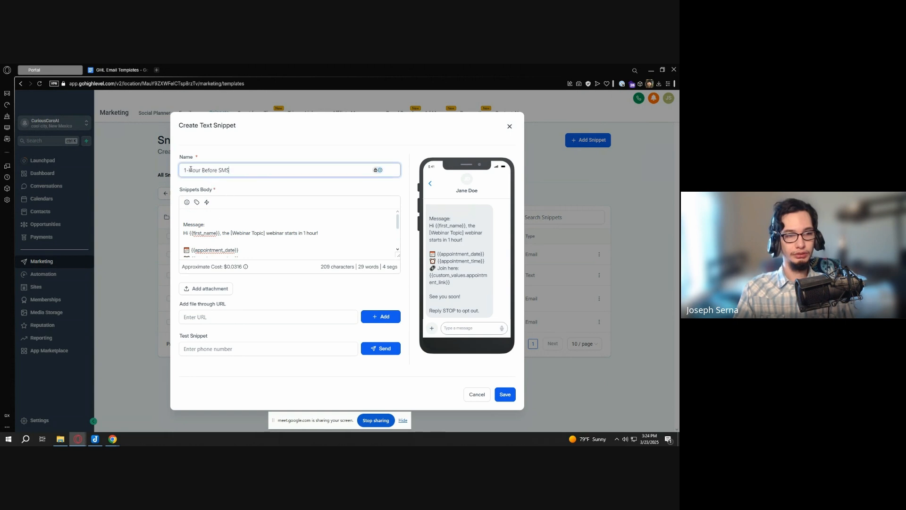
Prefix the snippet name with "CCJ - ", delete the "Message:" line from the body, and save the snippet
type("CCJ -")
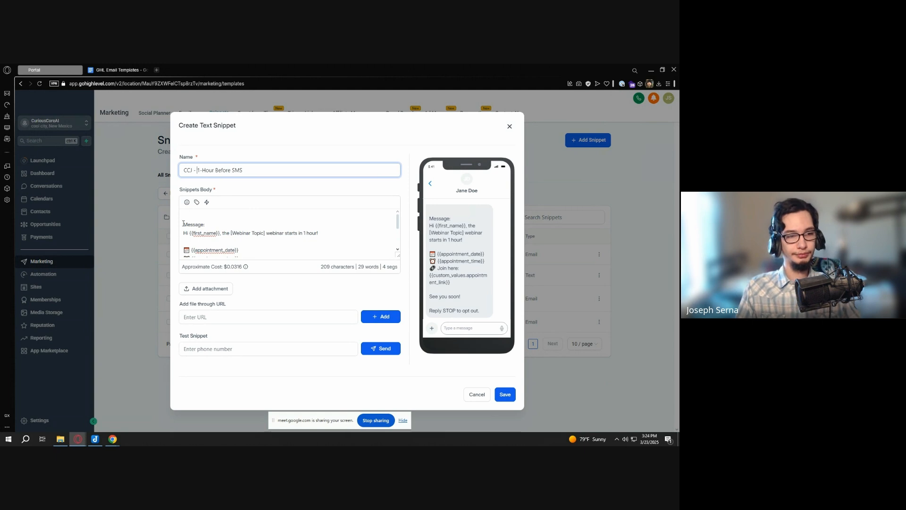
left_click_drag(183, 225, 253, 226)
key("BackSpace")
key("BackSpace")
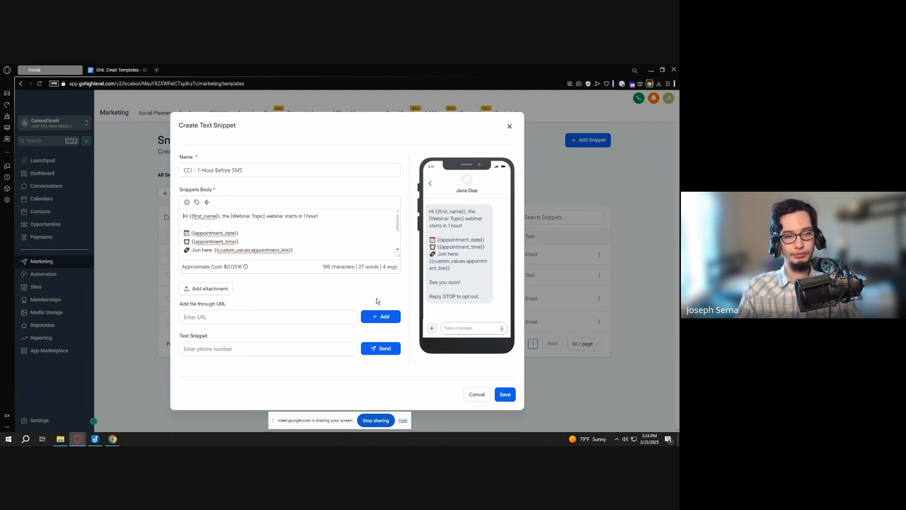
scroll(264, 233, "down", 1)
scroll(264, 234, "up", 1)
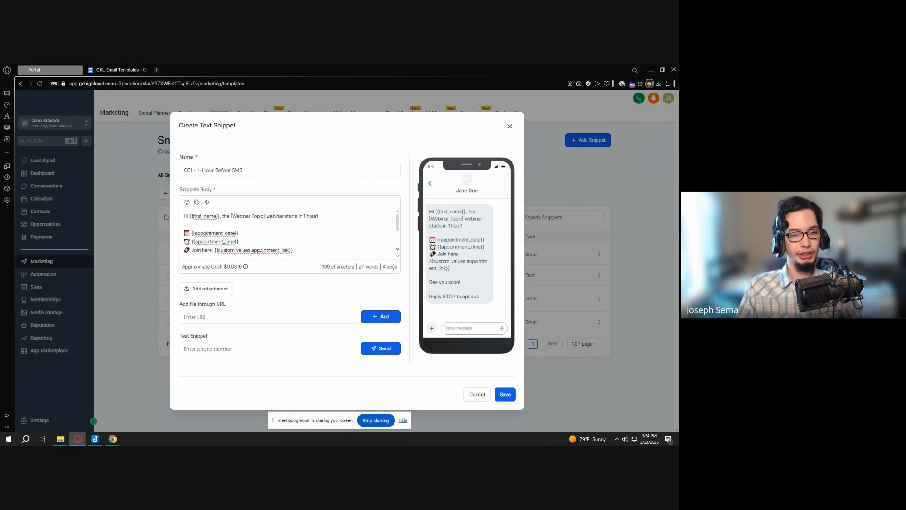
scroll(313, 248, "down", 2)
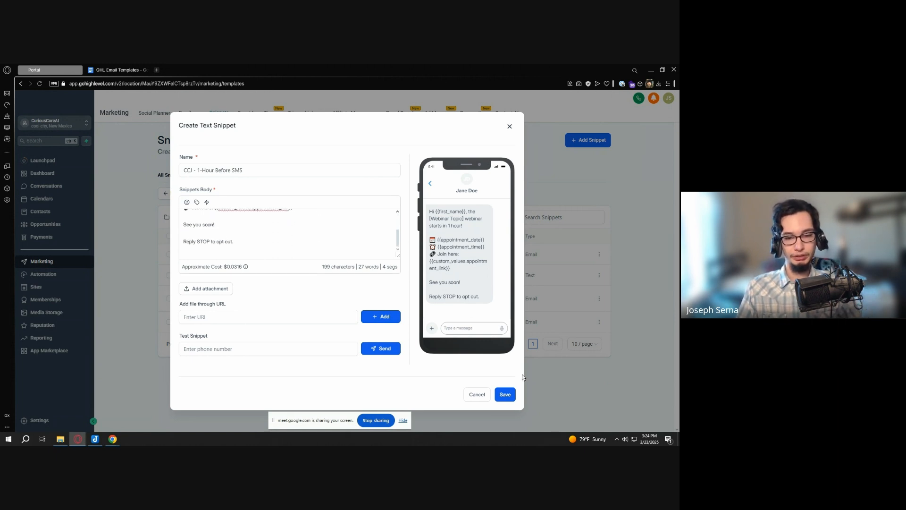
left_click(505, 394)
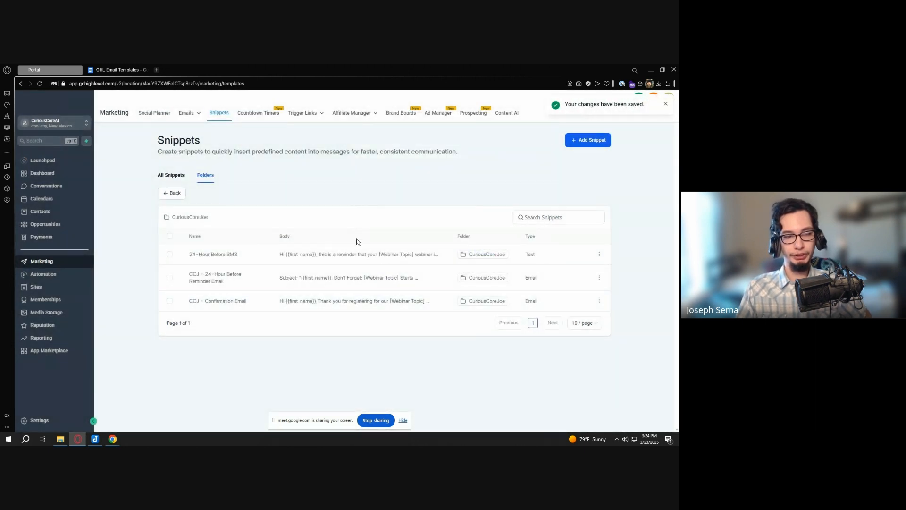
Rename the 24-Hour Before SMS snippet in the CuriousCoreJoe folder to "CCJ - 24-Hour Before SMS", save it, and reopen the folder
left_click(39, 84)
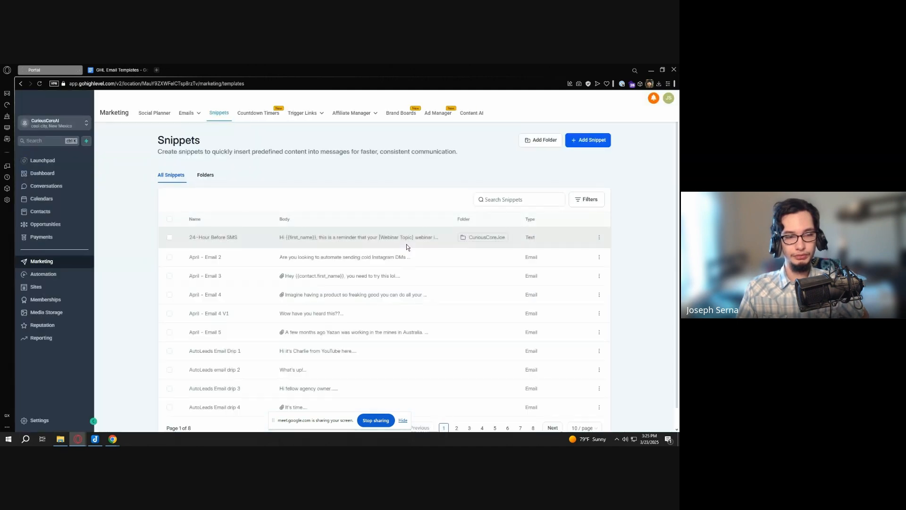
left_click(206, 175)
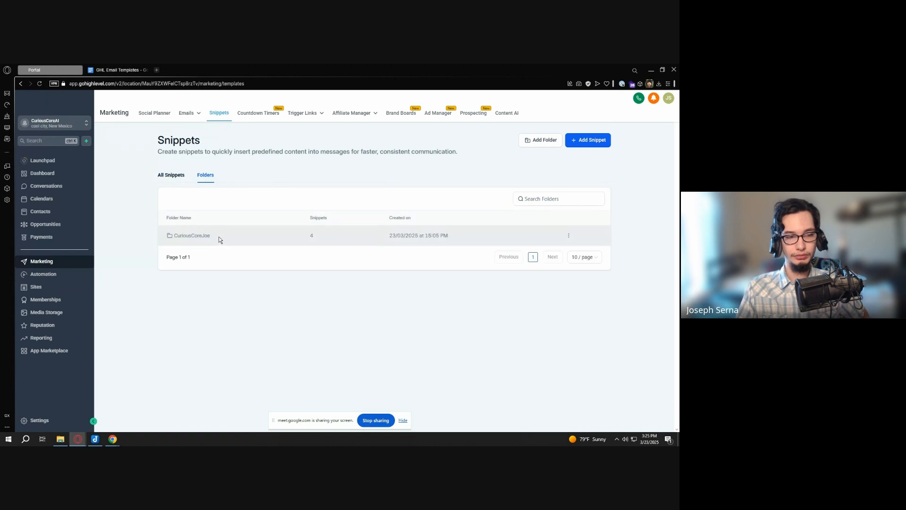
left_click(204, 238)
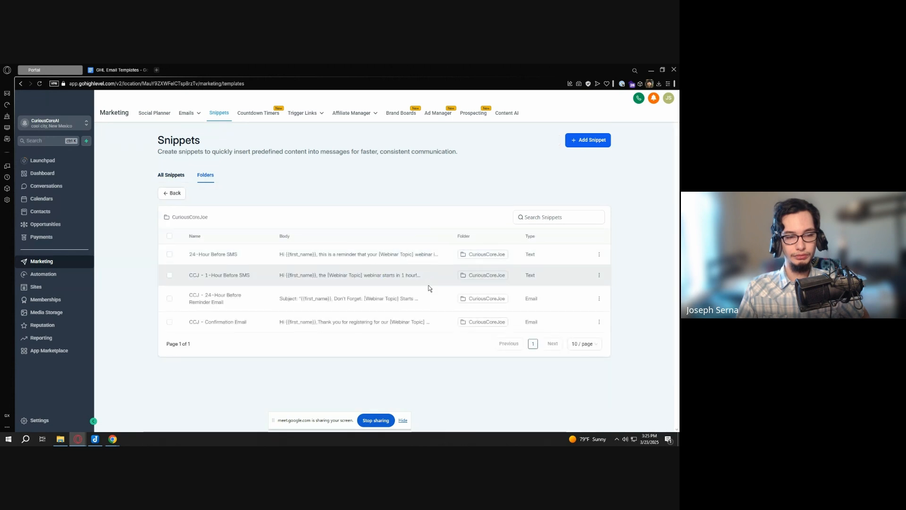
left_click(599, 254)
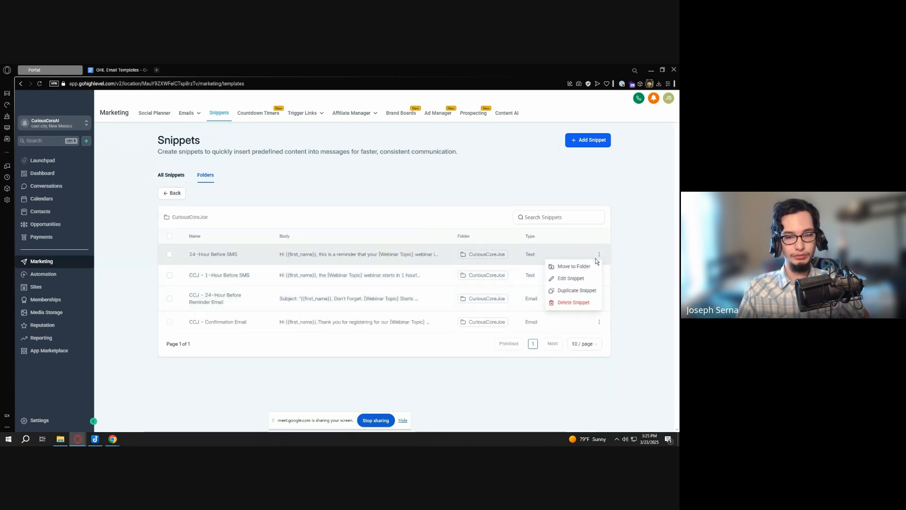
left_click(566, 277)
left_click(253, 173)
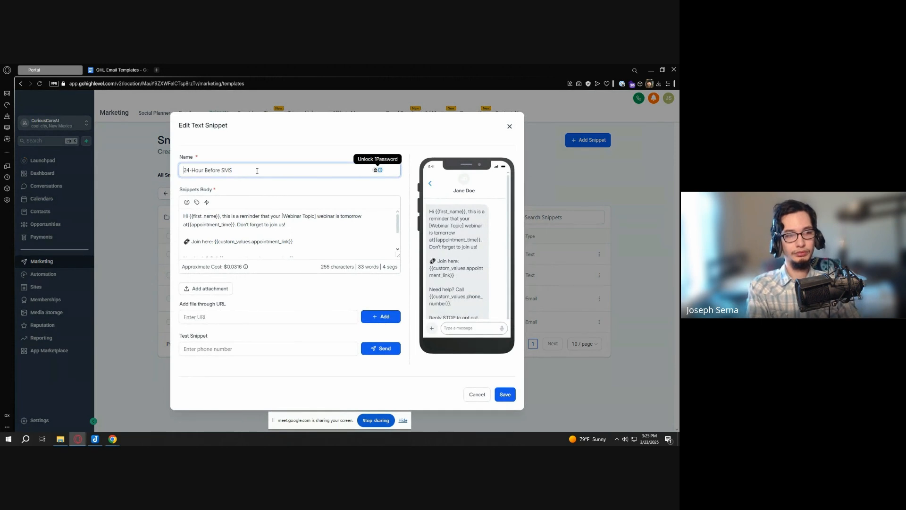
key("Home")
type("CCJ -")
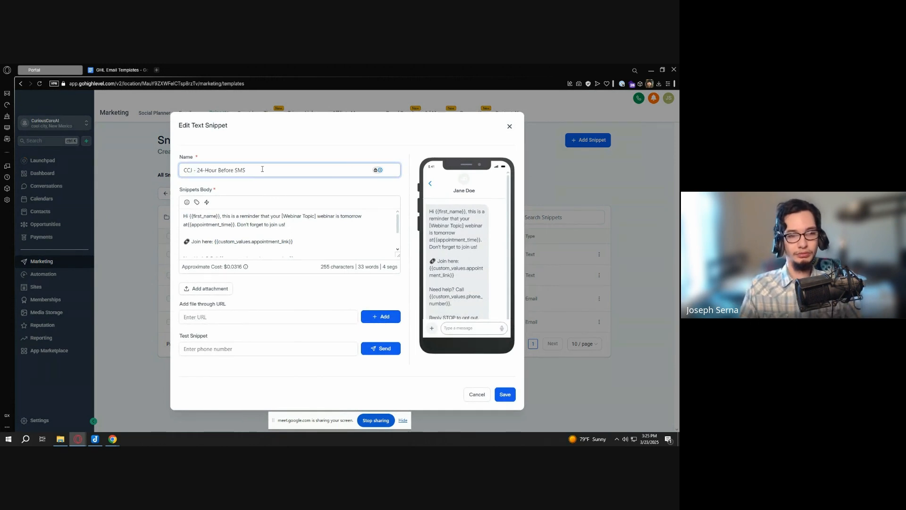
left_click(507, 390)
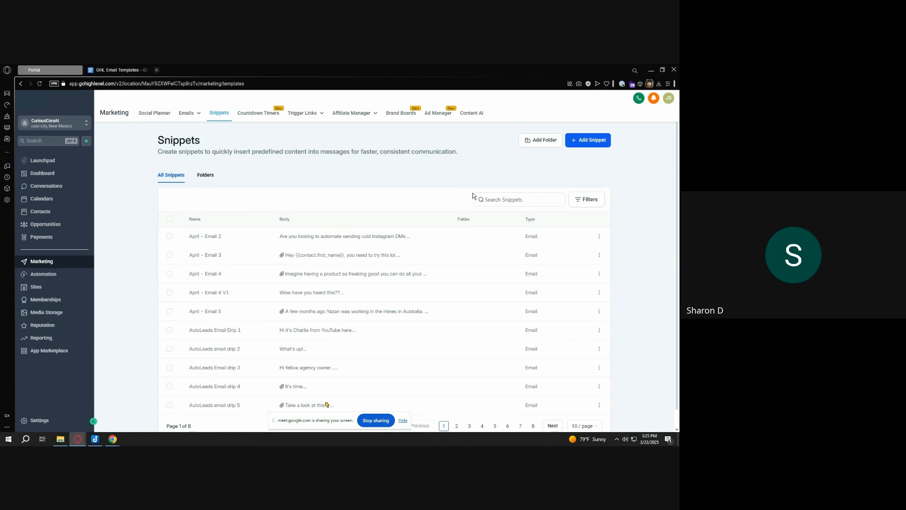
left_click(205, 175)
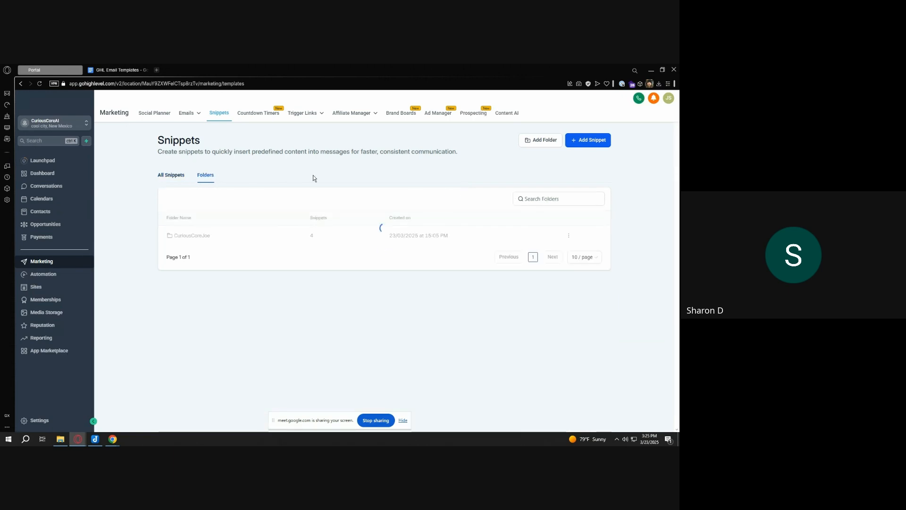
left_click(192, 235)
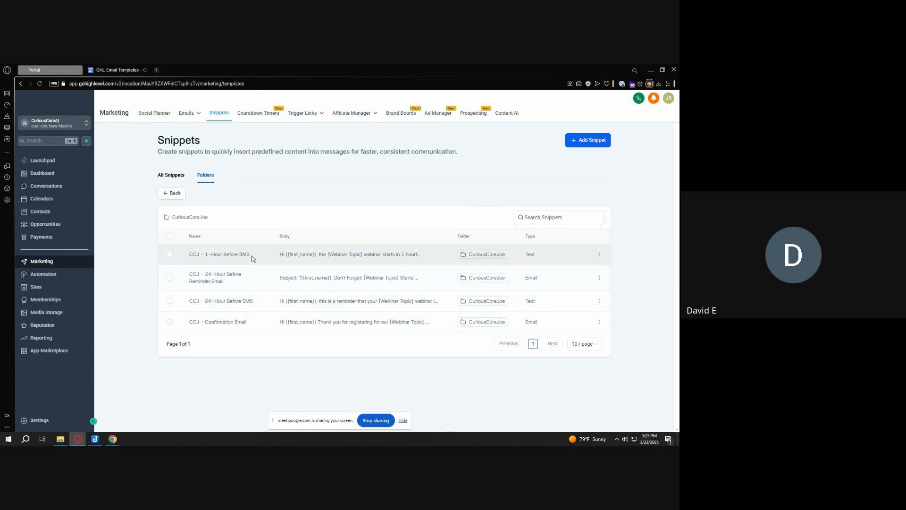
Switch to the GHL Email Templates document and copy the whole 5-Minutes Before SMS template, including its title
left_click(118, 70)
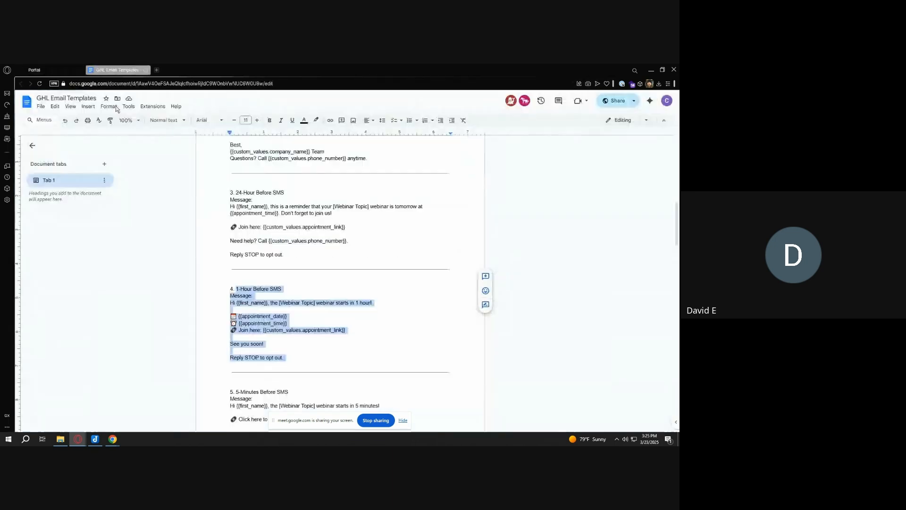
scroll(256, 258, "down", 1)
scroll(257, 258, "down", 3)
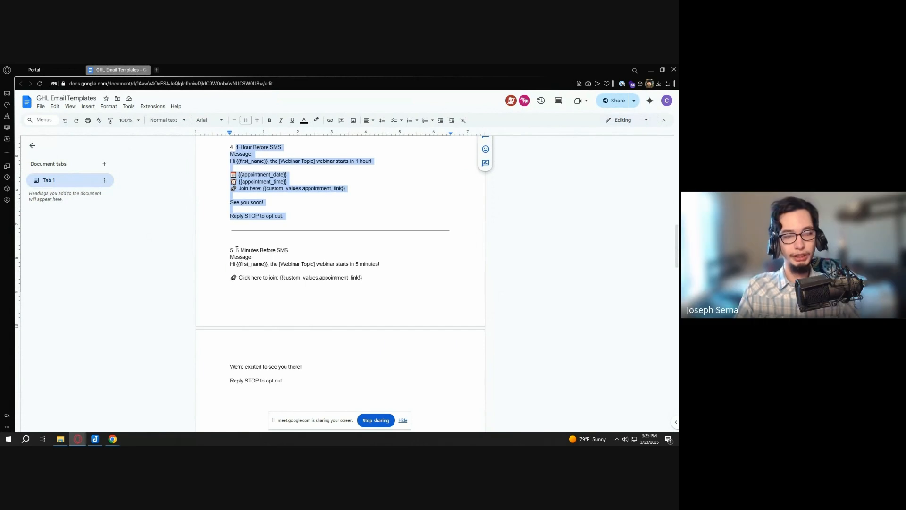
left_click_drag(236, 249, 367, 339)
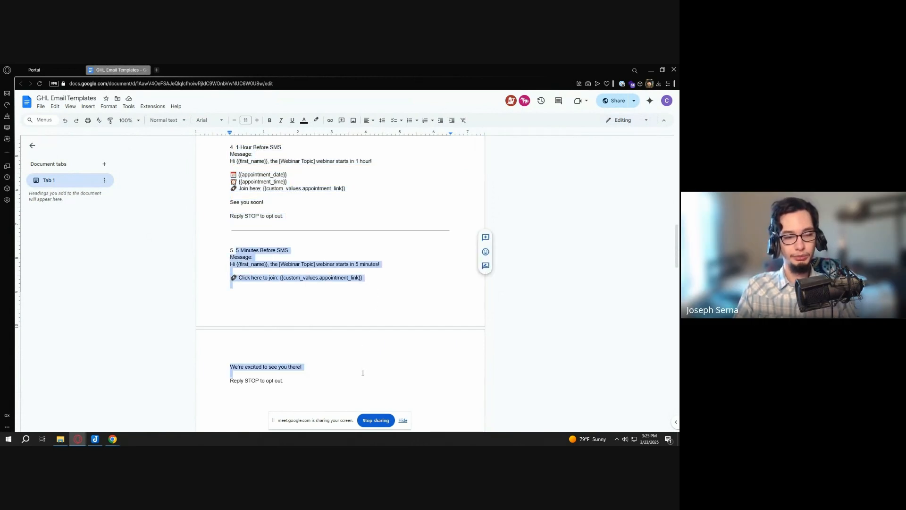
left_click_drag(362, 372, 365, 390)
key("ctrl+c")
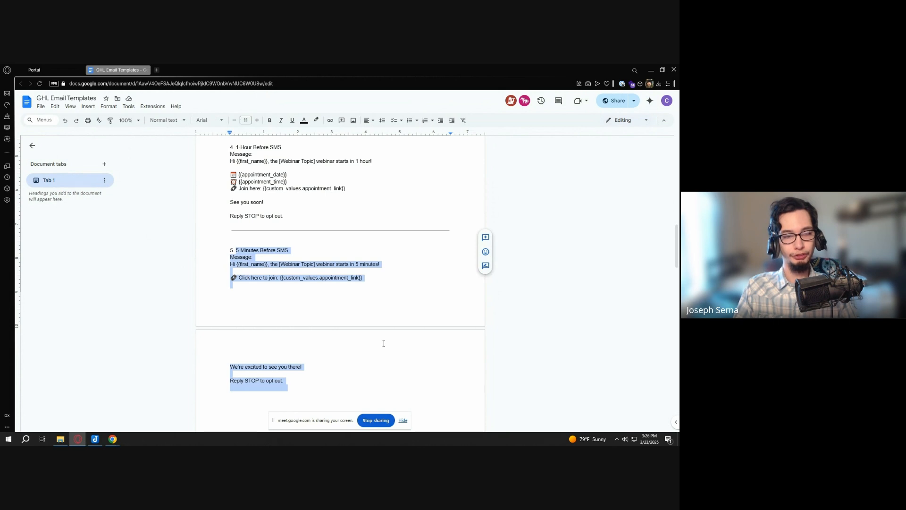
Paste the copied template into the body of a new text snippet in HighLevel and remove the trailing blank lines
left_click(76, 70)
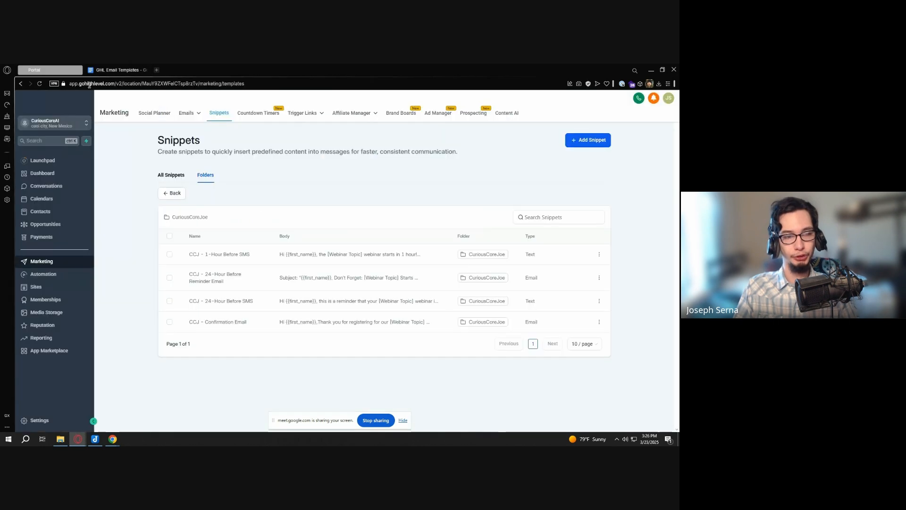
left_click(576, 146)
key("ctrl")
key("ctrl")
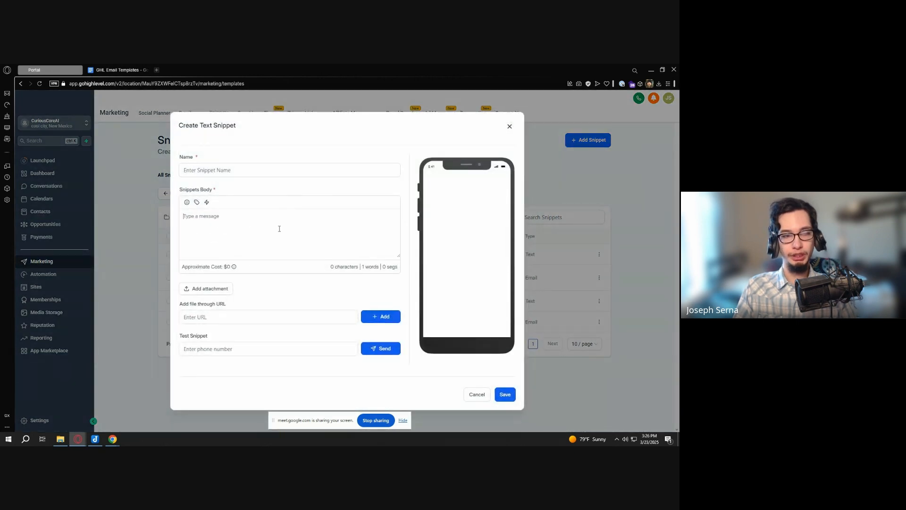
left_click(271, 224)
key("ctrl+v")
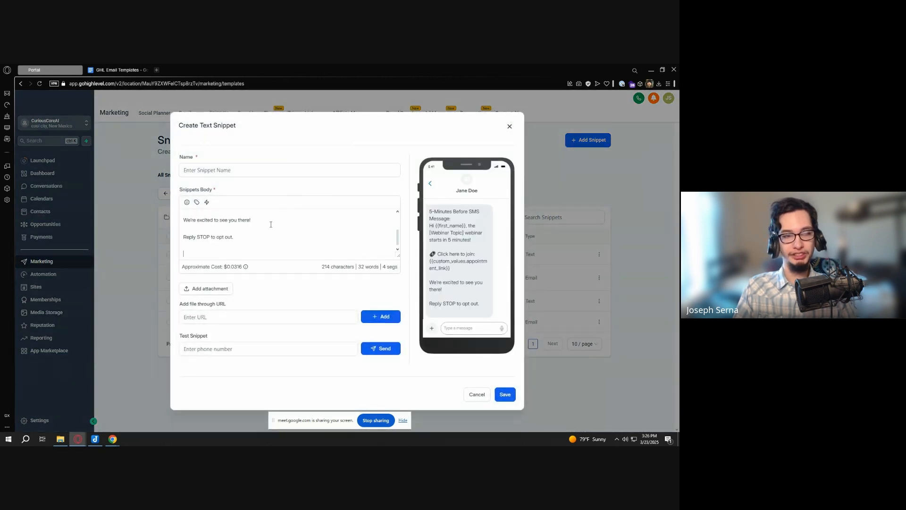
key("BackSpace")
key("BackSpace")
Move the title line into the name as "5-Minutes Before SMS", delete the "Message:" line from the body, and save the snippet
scroll(255, 222, "up", 5)
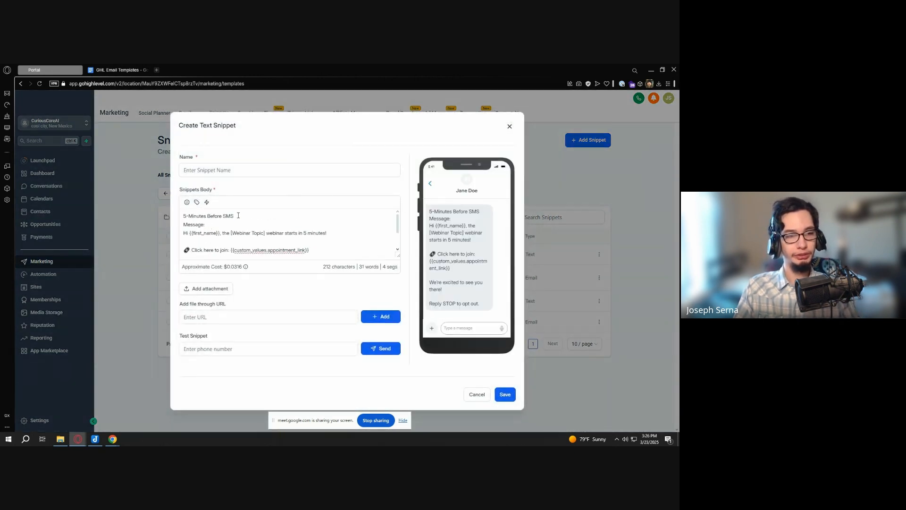
left_click_drag(238, 215, 169, 203)
key("ctrl+x")
left_click(243, 172)
key("ctrl+v")
key("Delete")
key("Delete")
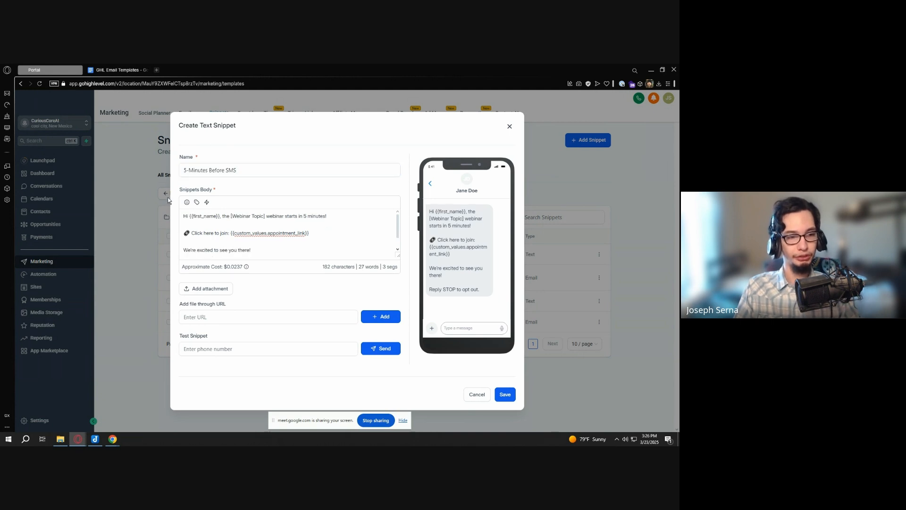
scroll(339, 234, "down", 1)
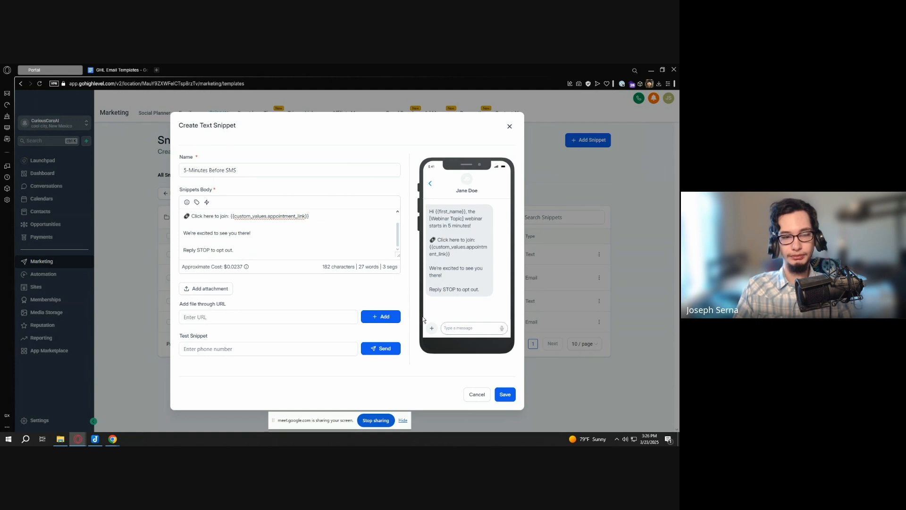
left_click(507, 397)
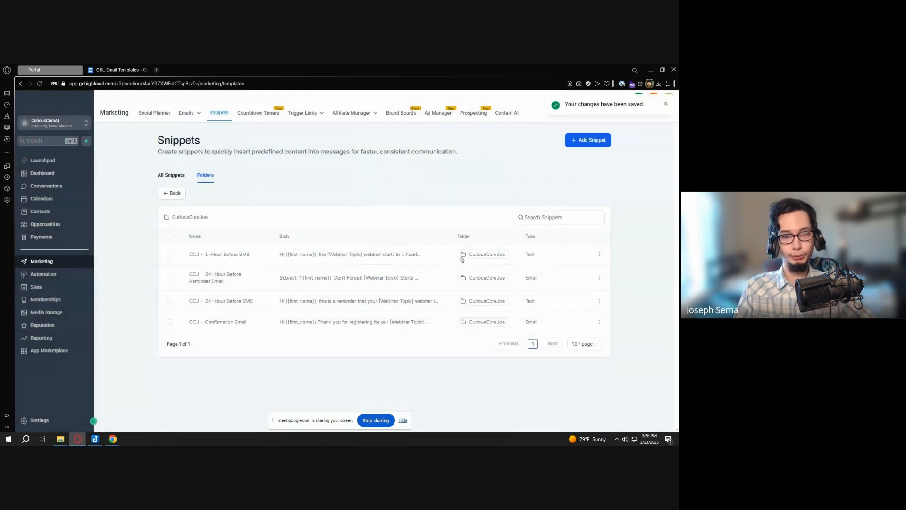
Reload the snippets, rename the 5-Minutes Before SMS snippet in the CuriousCoreJoe folder to "CCJ - 5-Minutes Before SMS", and save it
key("F5")
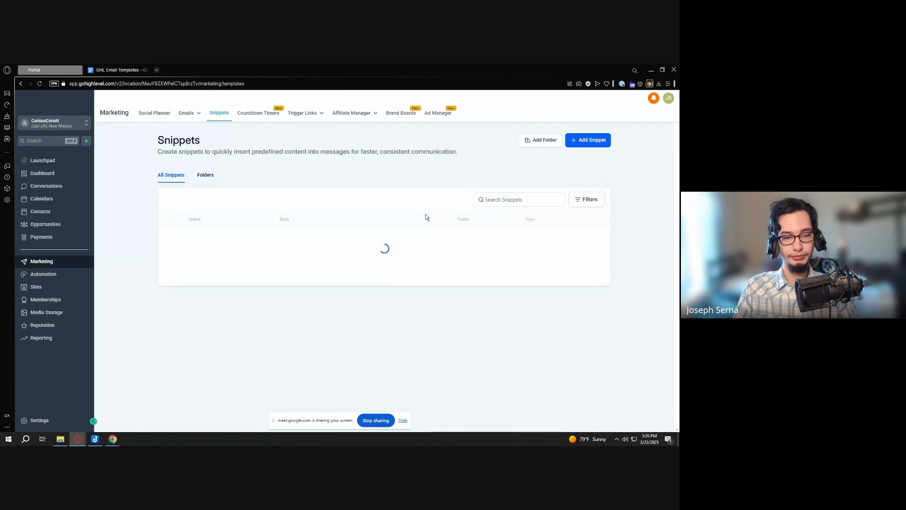
left_click(211, 176)
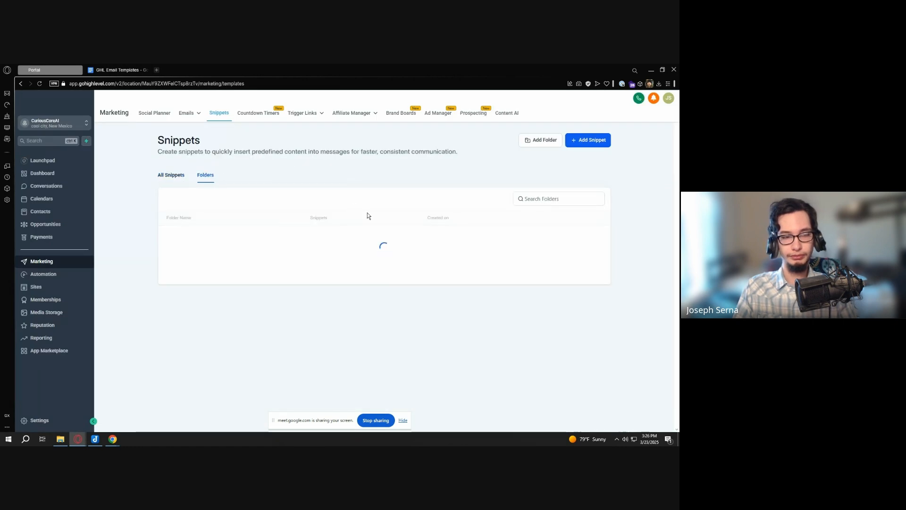
left_click(186, 235)
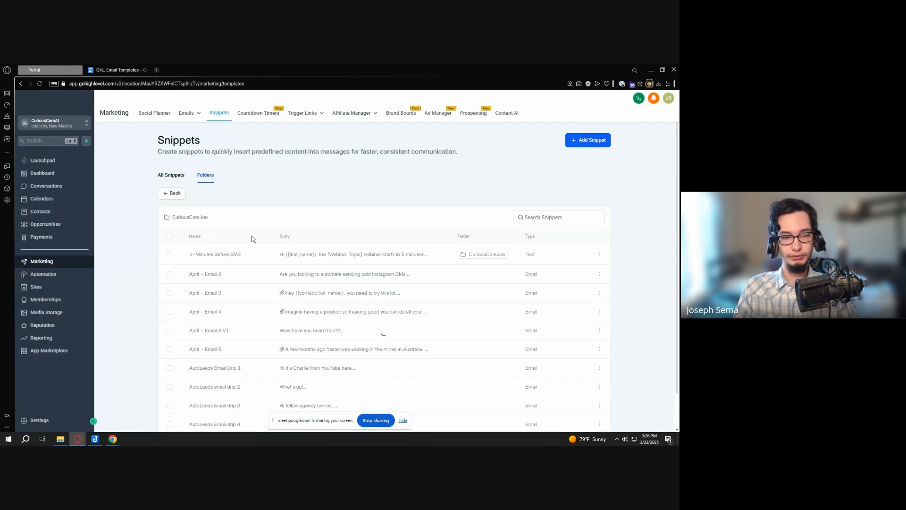
left_click(599, 255)
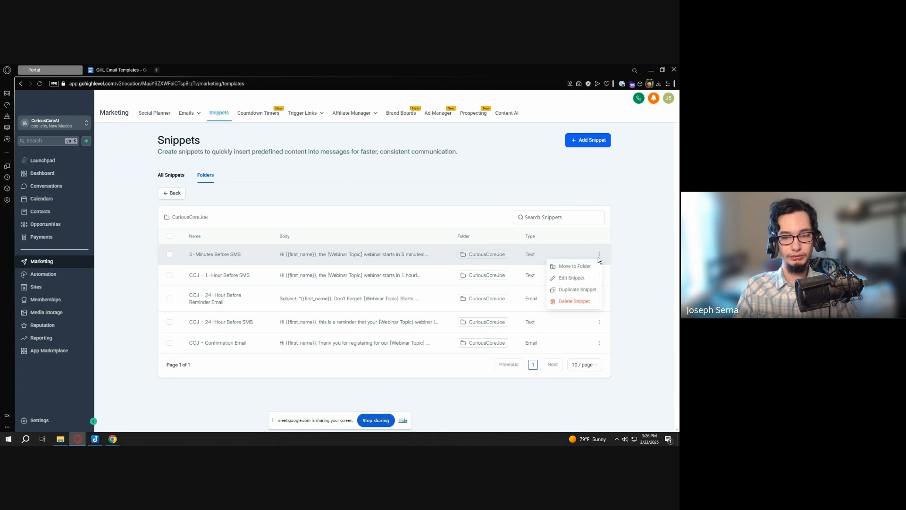
left_click(570, 278)
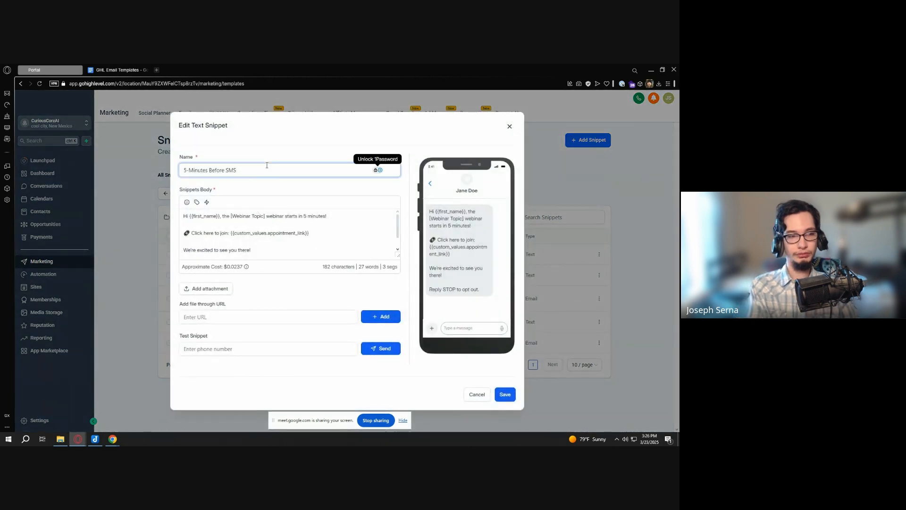
type("CCJ -")
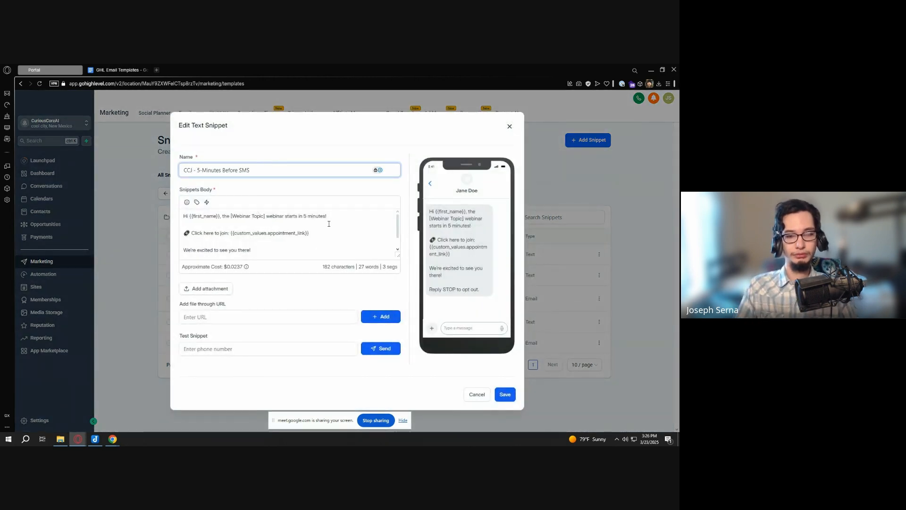
left_click(512, 396)
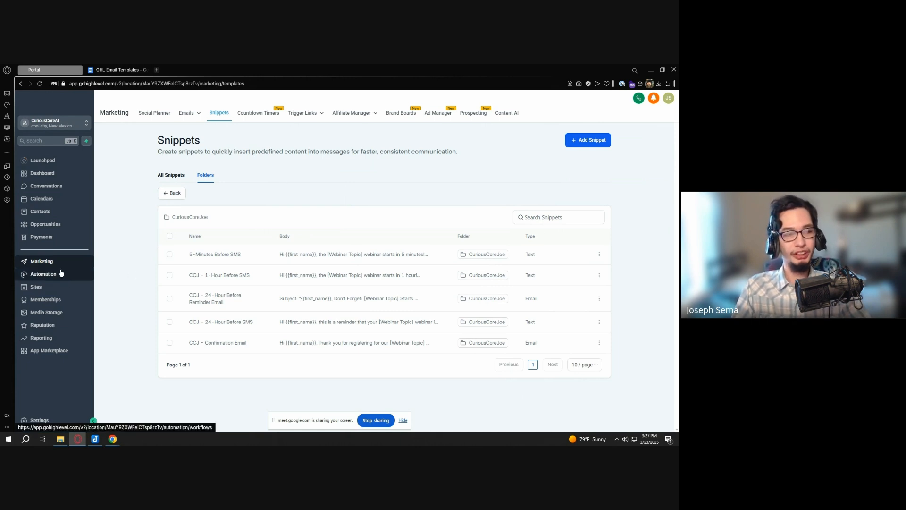
Go to the automation workflow list and open the CuriousCoreJoe folder
left_click(51, 275)
key("ctrl")
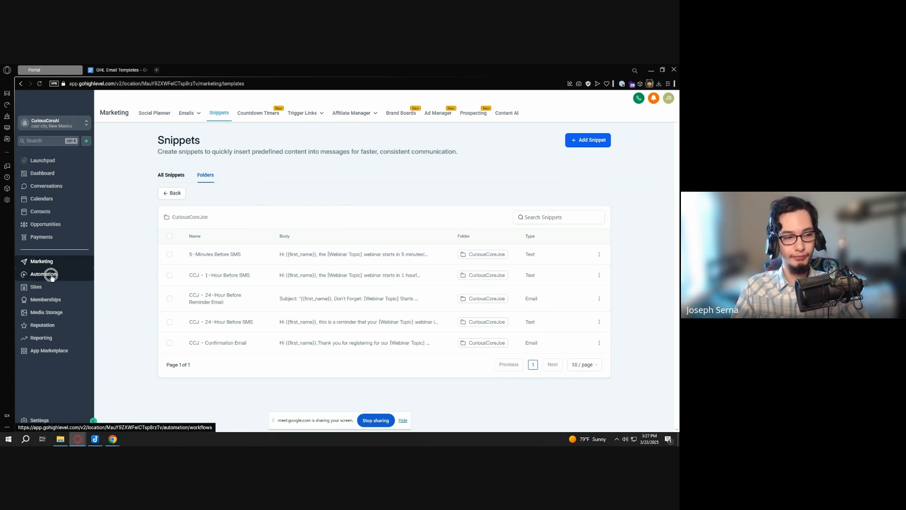
key("ctrl")
key("ctrl")
left_click(52, 278)
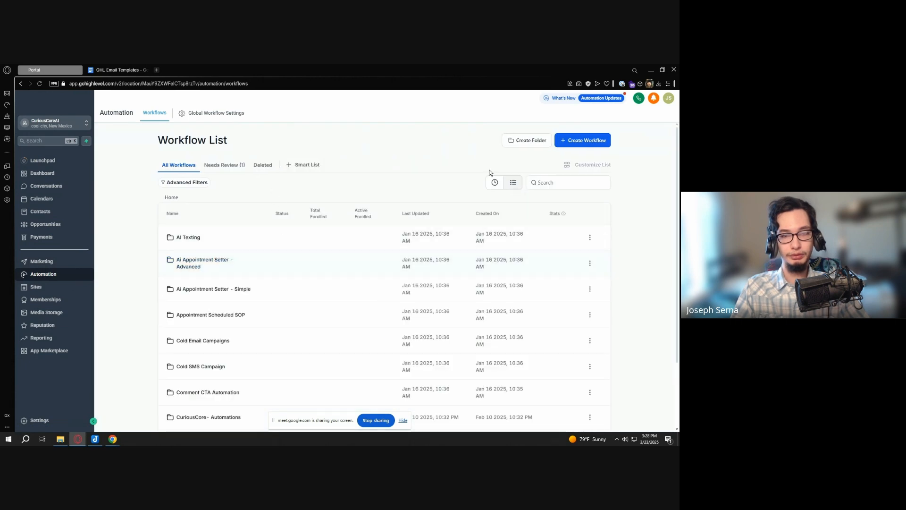
left_click(518, 142)
left_click(467, 245)
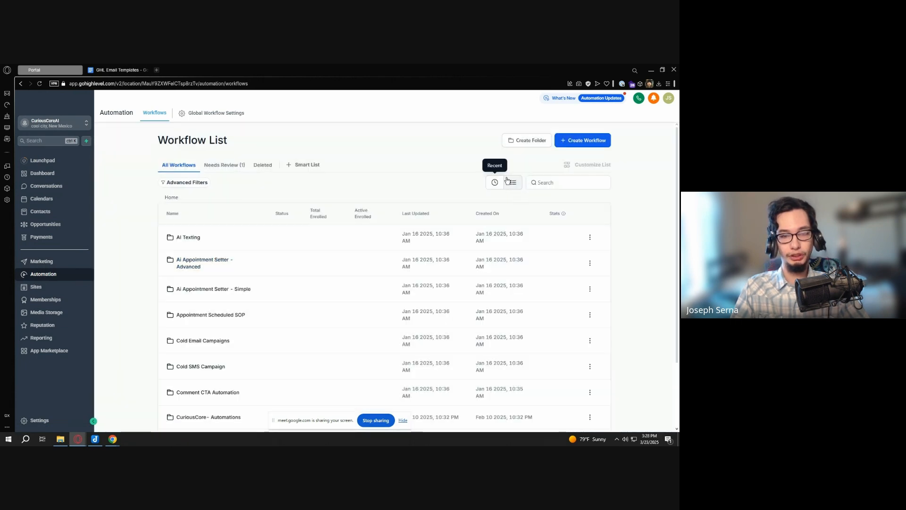
scroll(313, 233, "down", 3)
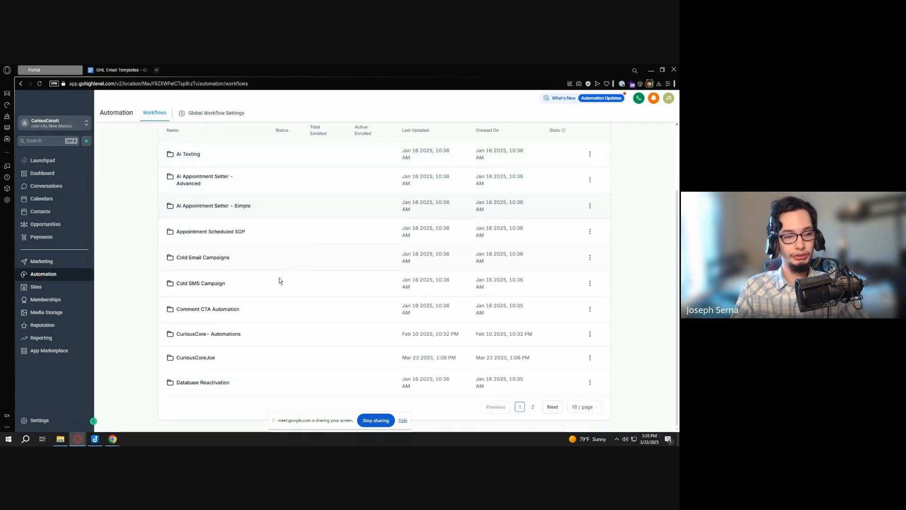
left_click(208, 358)
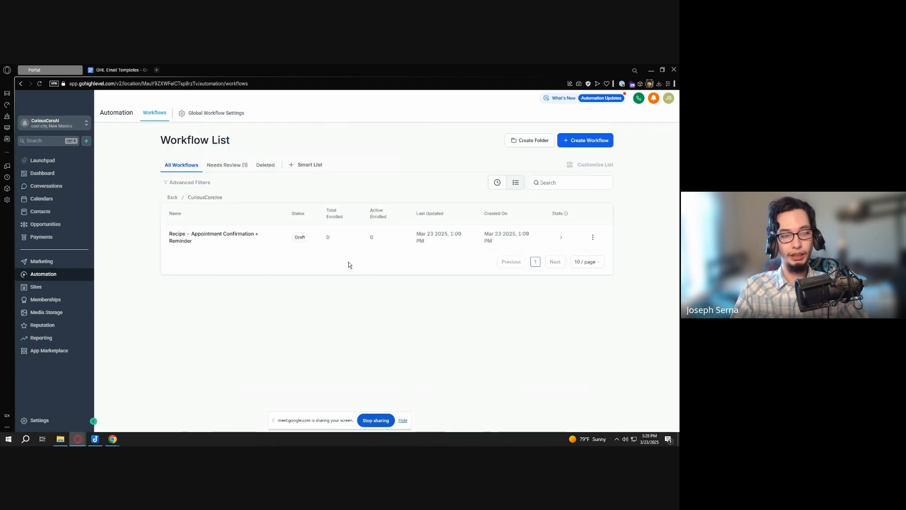
Delete the draft workflow "Recipe - Appointment Confirmation + Reminder" from the CuriousCoreJoe folder, entering CONFIRM to approve the deletion
left_click(593, 237)
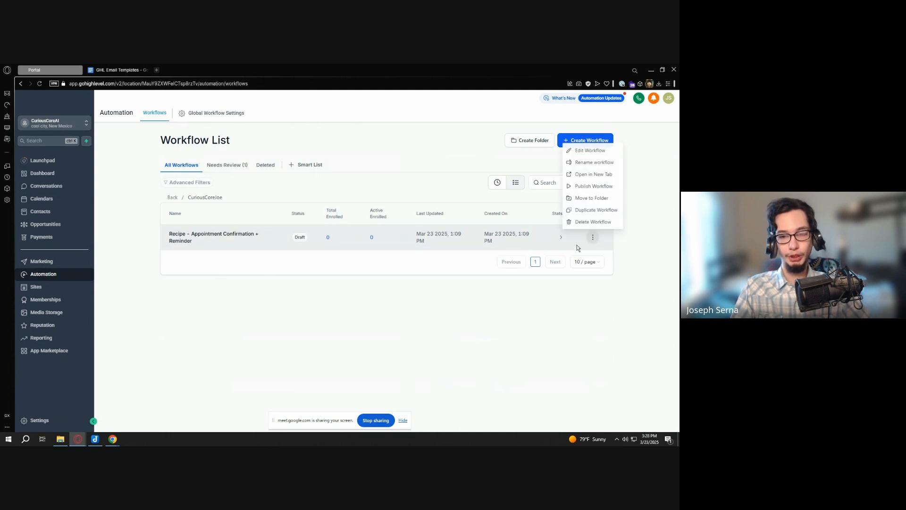
left_click(587, 222)
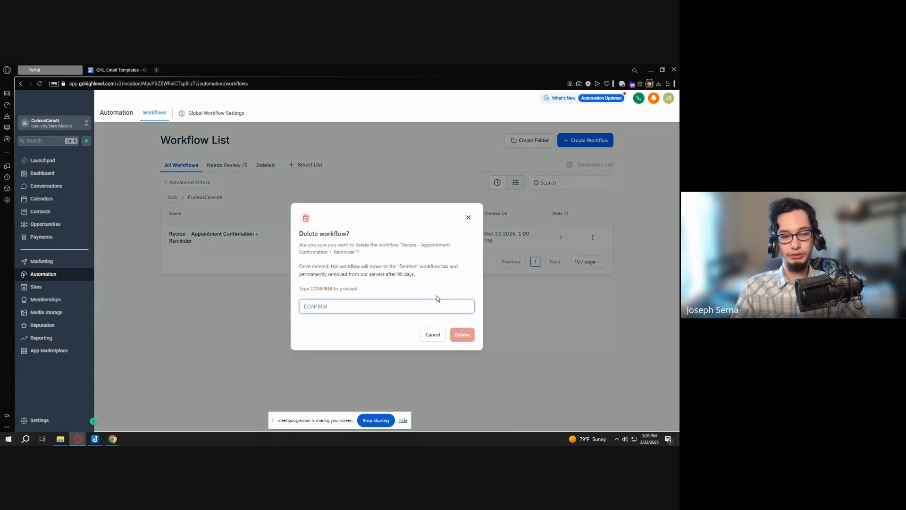
type("CONFIRM")
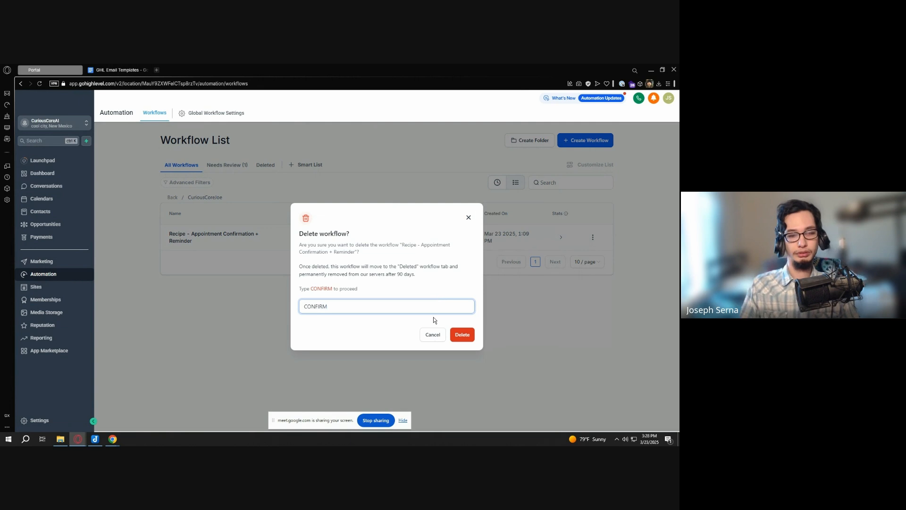
left_click(462, 334)
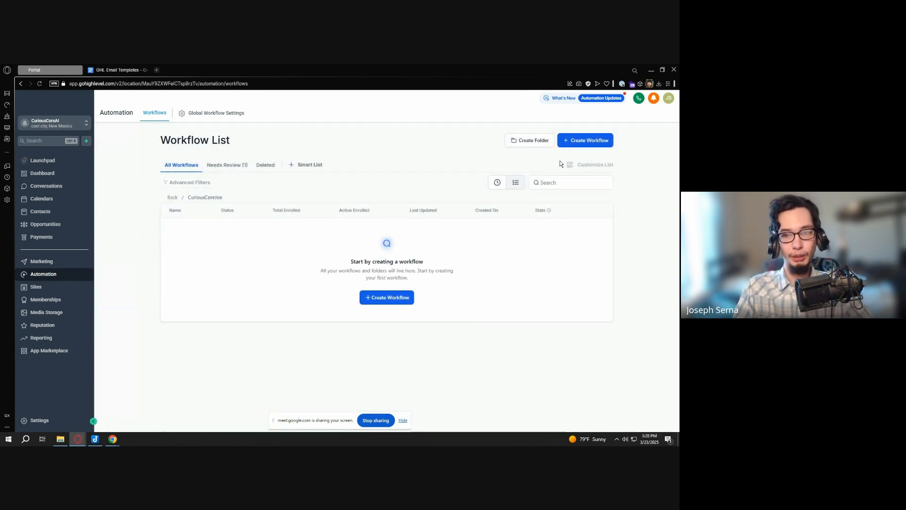
Create a new workflow in the CuriousCoreJoe folder from the "Recipe - Appointment Confirmation + Reminder" template
left_click(395, 301)
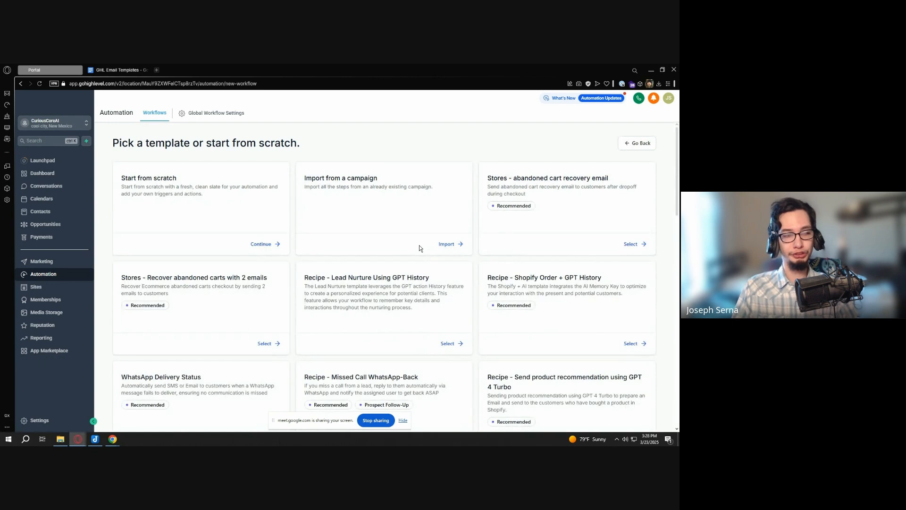
scroll(429, 254, "down", 10)
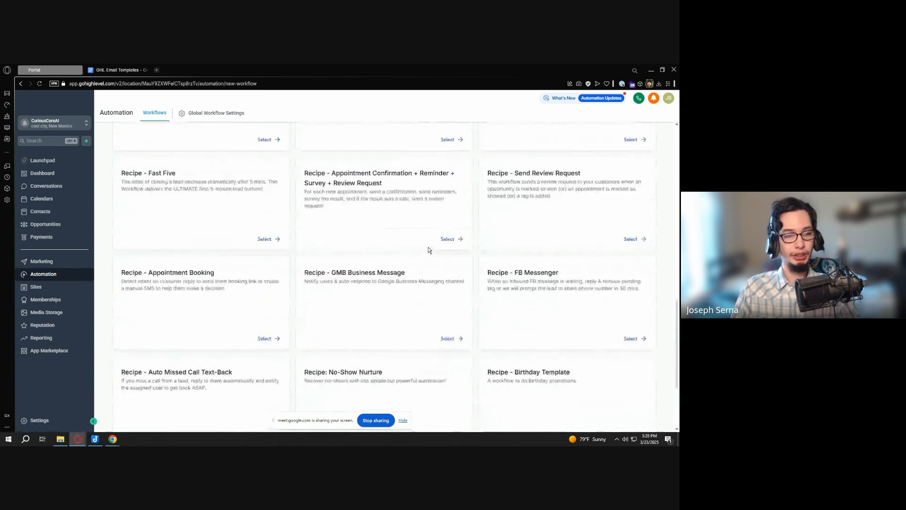
scroll(427, 248, "down", 3)
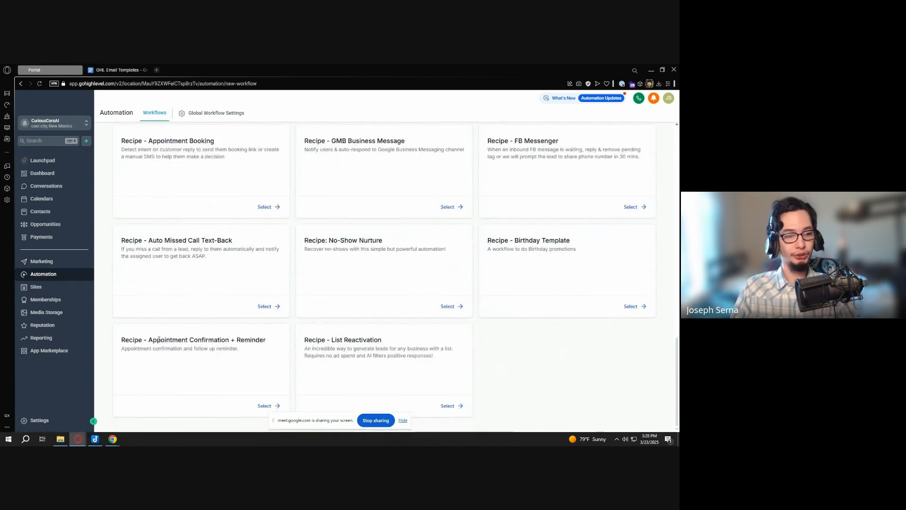
left_click_drag(266, 341, 123, 347)
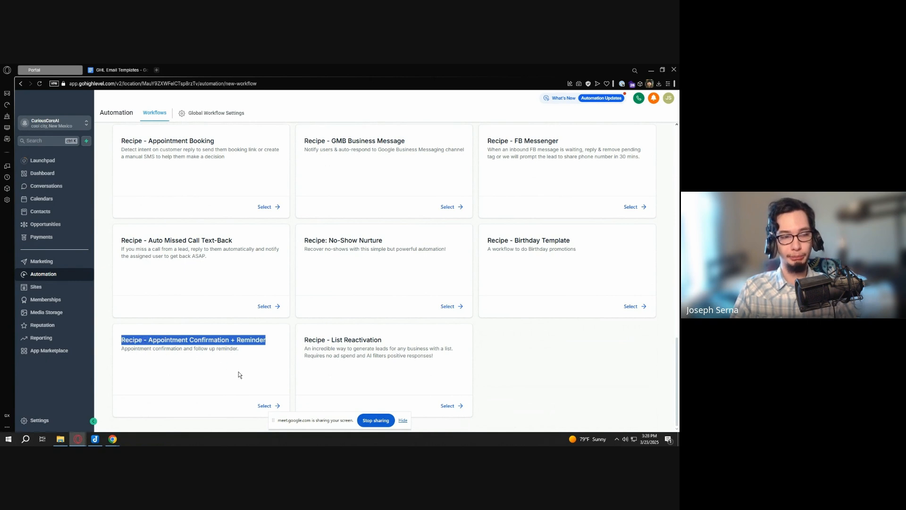
left_click(257, 355)
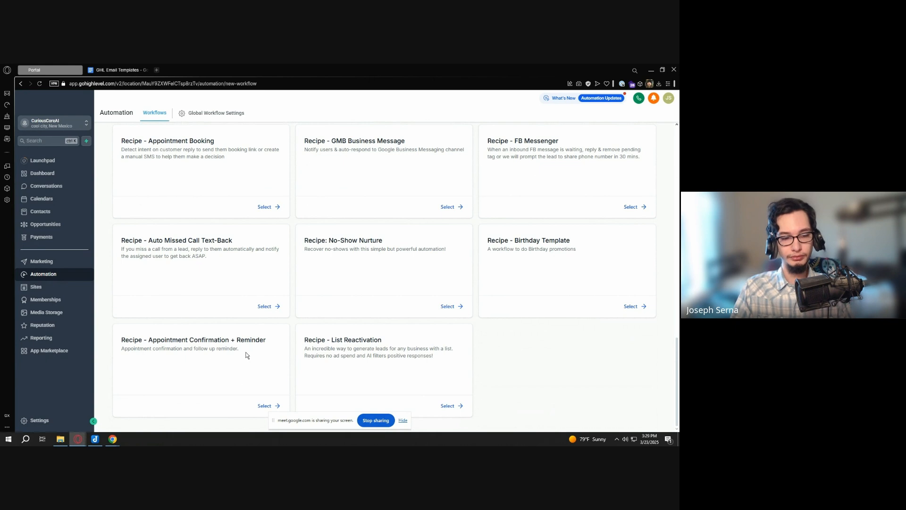
left_click(402, 420)
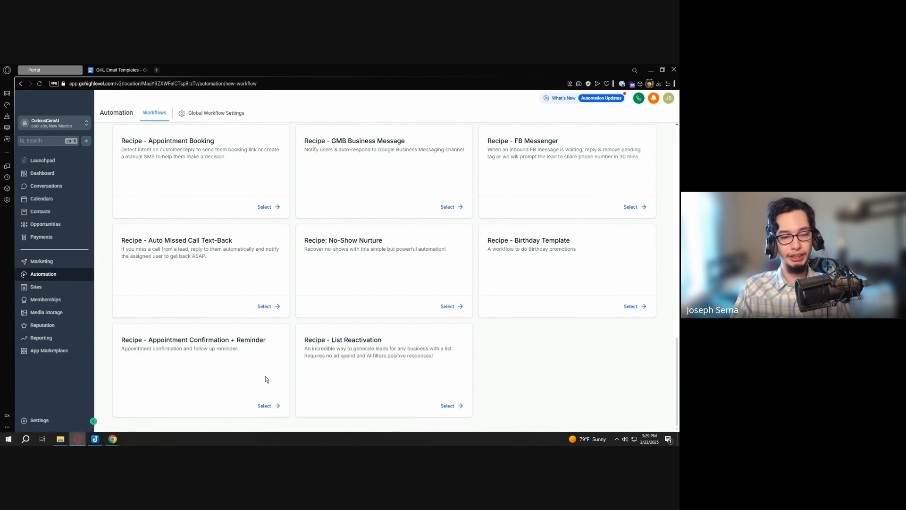
left_click(267, 406)
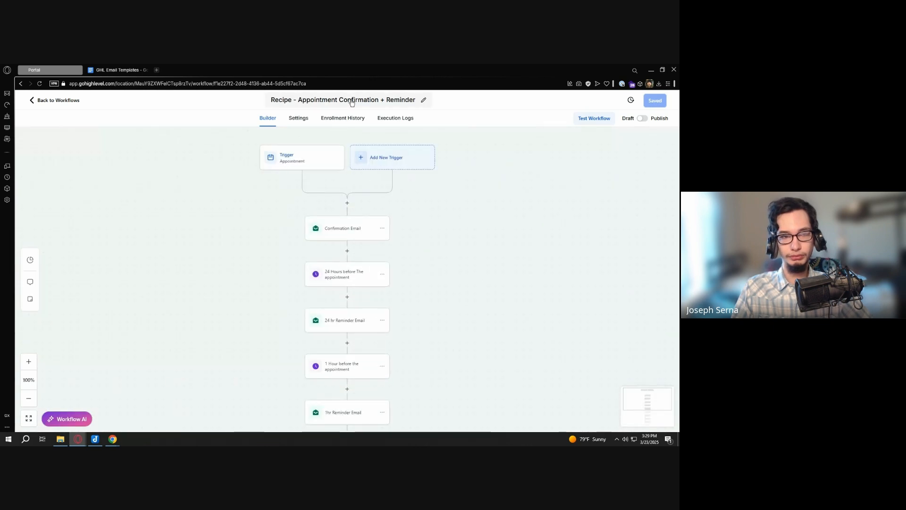
Rename the workflow as "CCJ - Appointment Confirmation + Reminder", replacing the word "Recipe" with "CCJ"
left_click(352, 99)
key("Home")
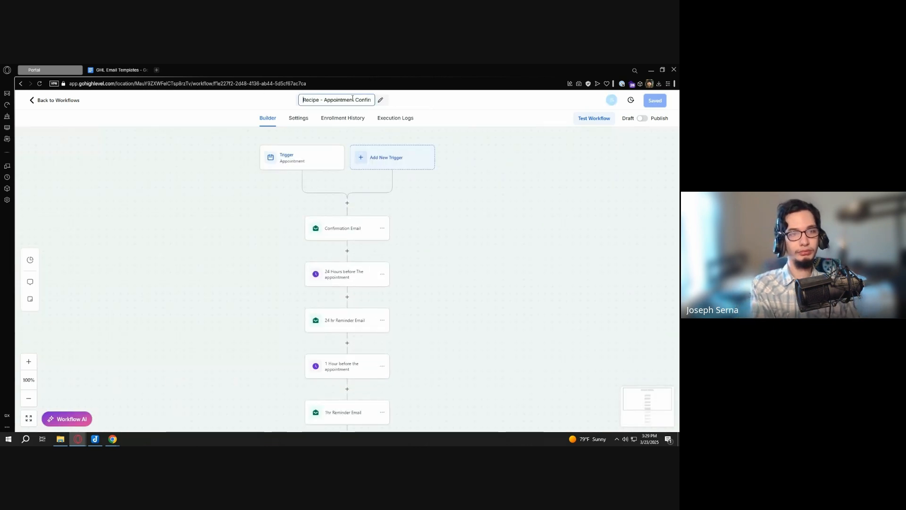
type("CCJ")
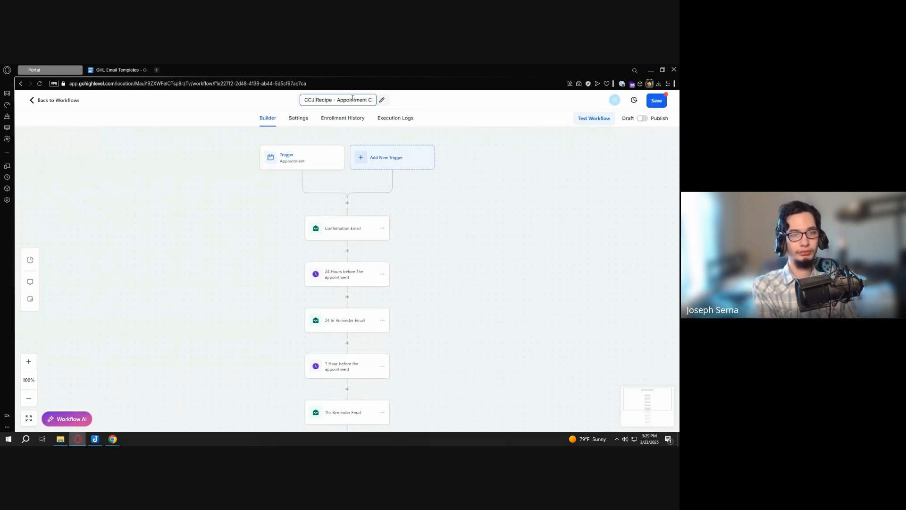
key("ctrl+shift+Right")
key("BackSpace")
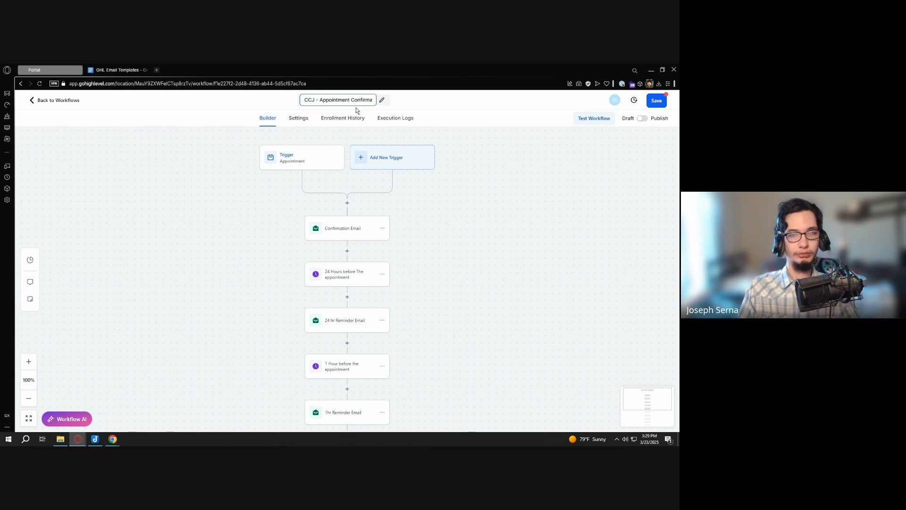
left_click(597, 177)
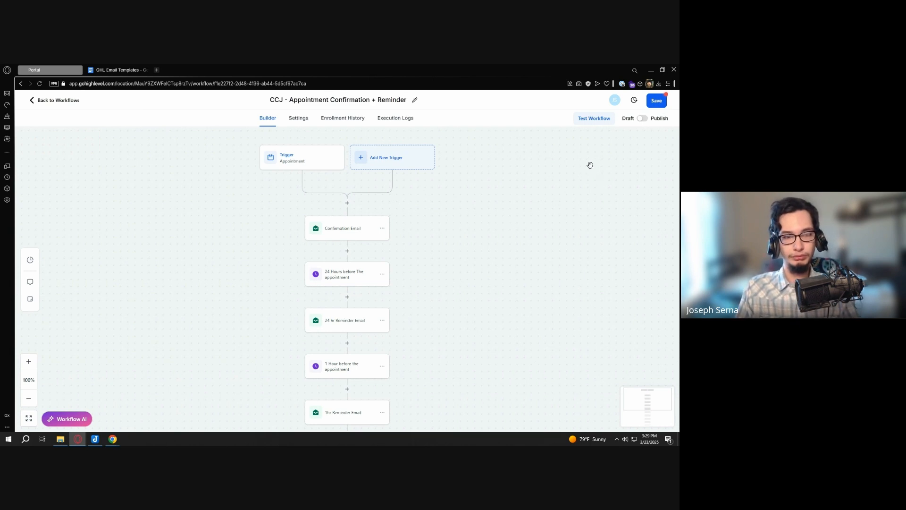
Examine the trigger types available for the Appointment trigger, search them for "calen", and close the trigger settings without saving
left_click(315, 163)
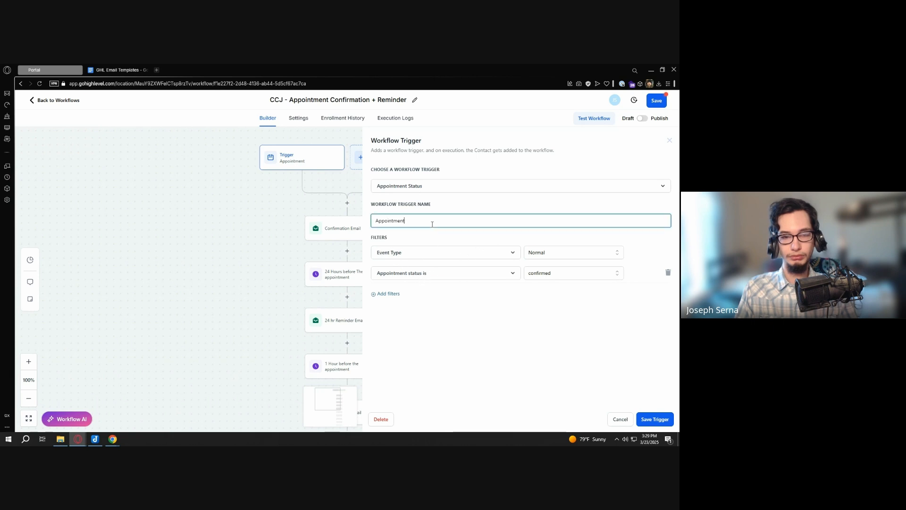
left_click(447, 185)
scroll(449, 259, "down", 6)
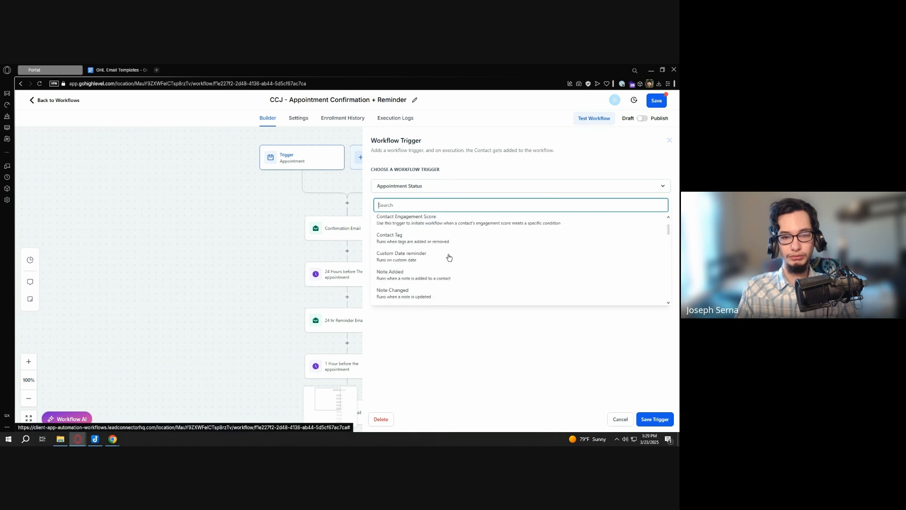
scroll(449, 258, "down", 8)
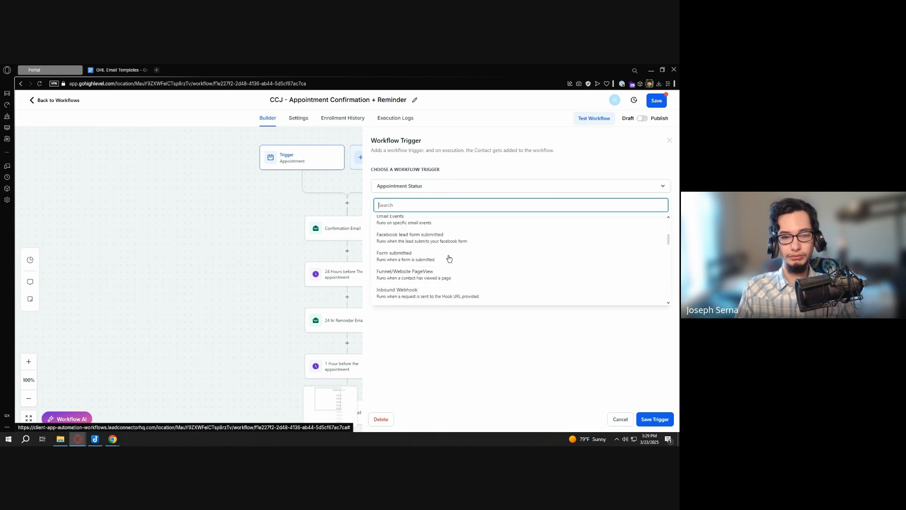
scroll(449, 258, "down", 8)
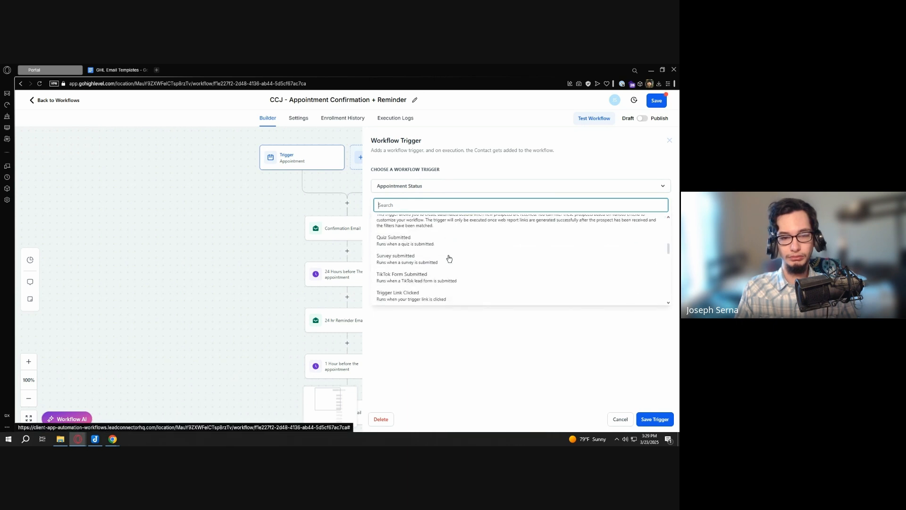
scroll(449, 258, "down", 2)
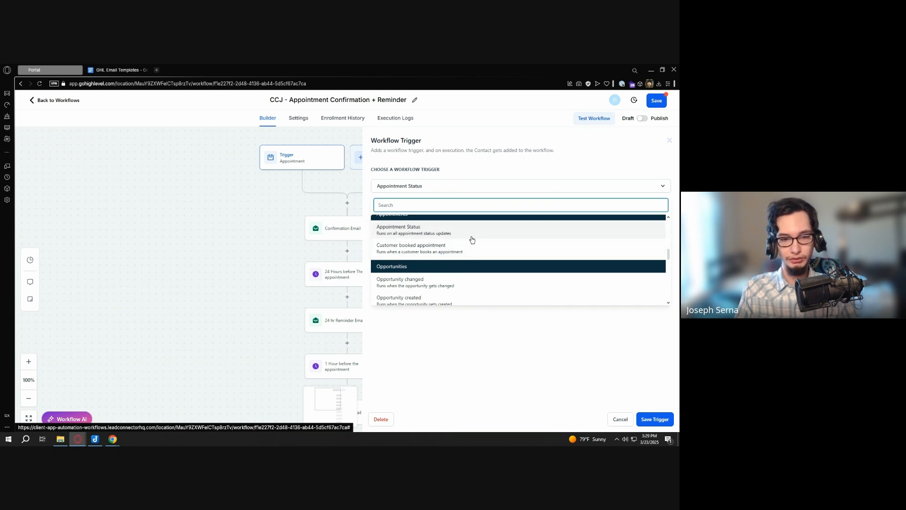
scroll(472, 236, "down", 5)
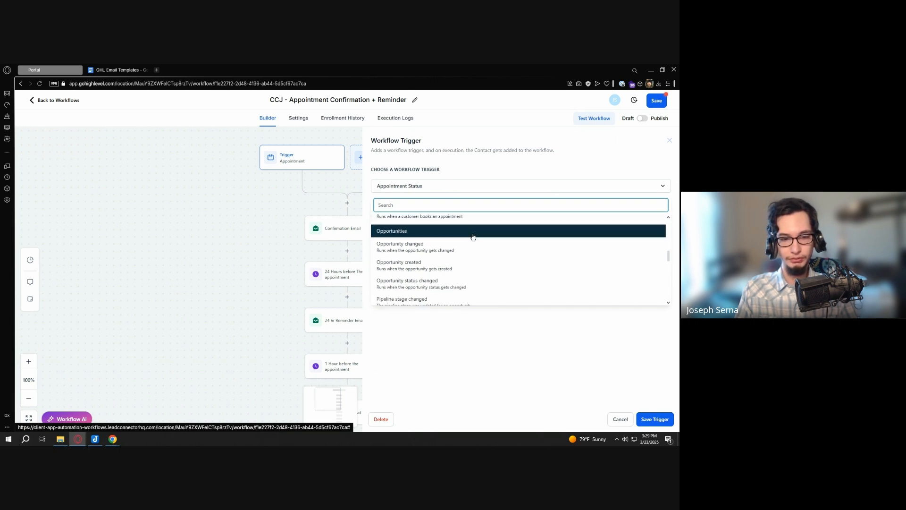
scroll(472, 237, "down", 6)
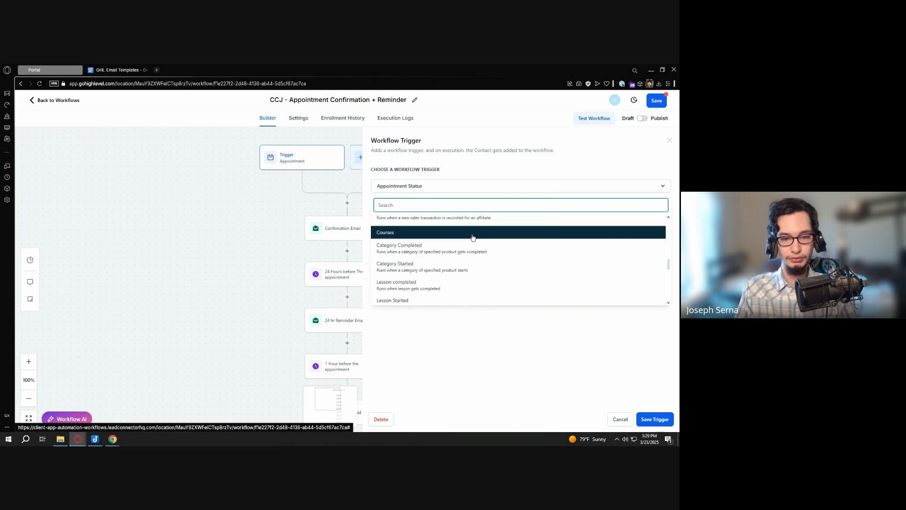
scroll(473, 237, "down", 6)
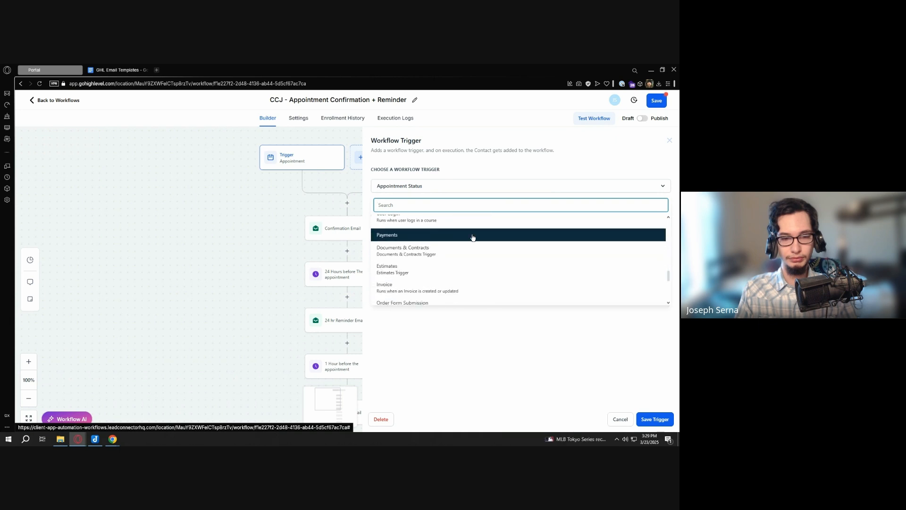
scroll(472, 237, "up", 5)
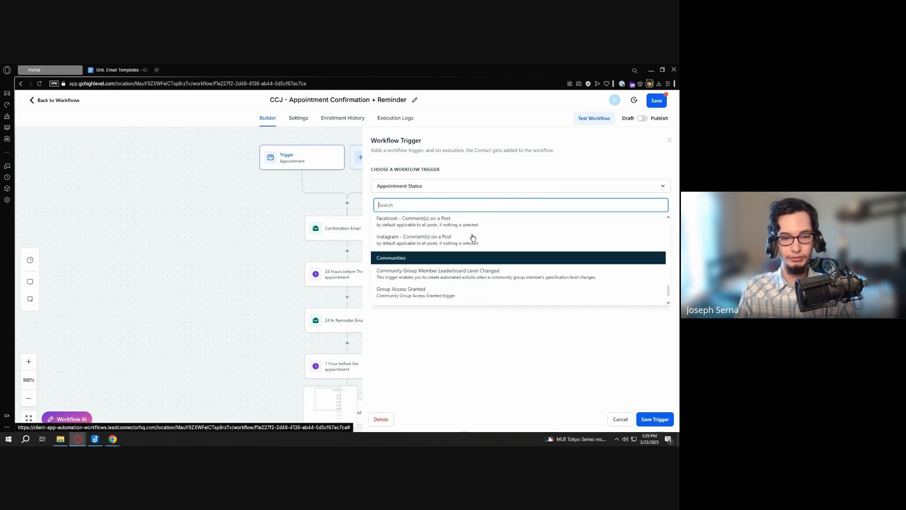
scroll(477, 235, "up", 10)
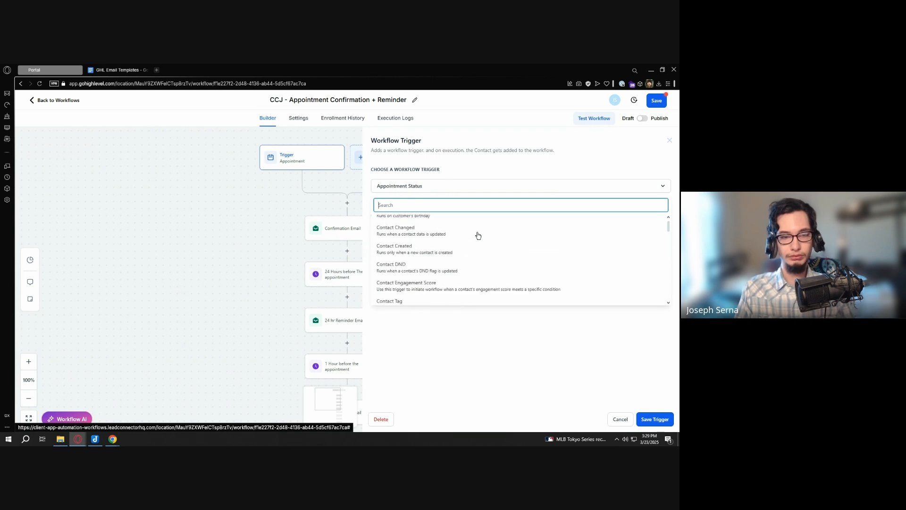
type("calen")
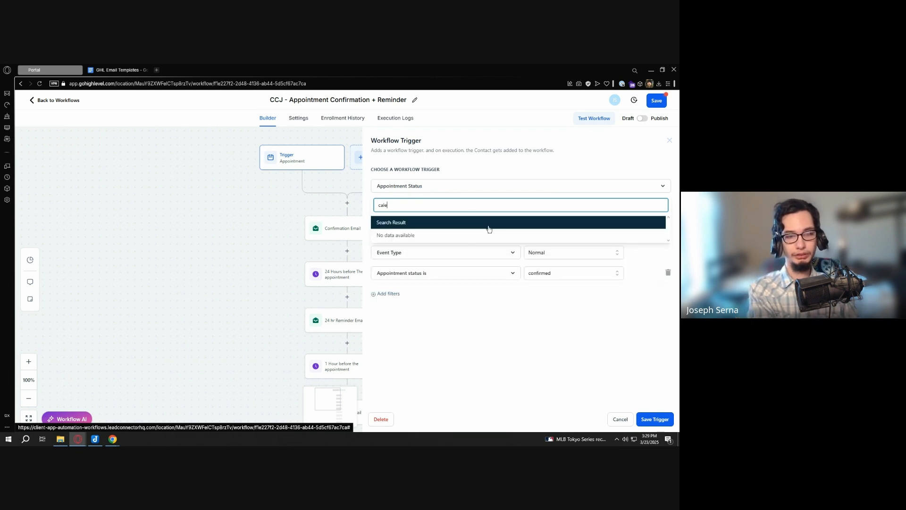
key("ctrl+BackSpace")
left_click(235, 184)
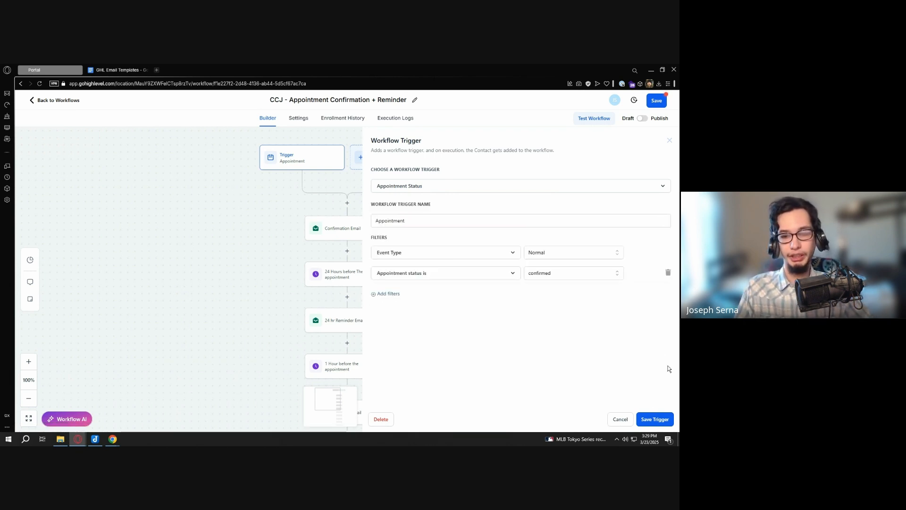
left_click(621, 416)
left_click_drag(441, 199, 443, 243)
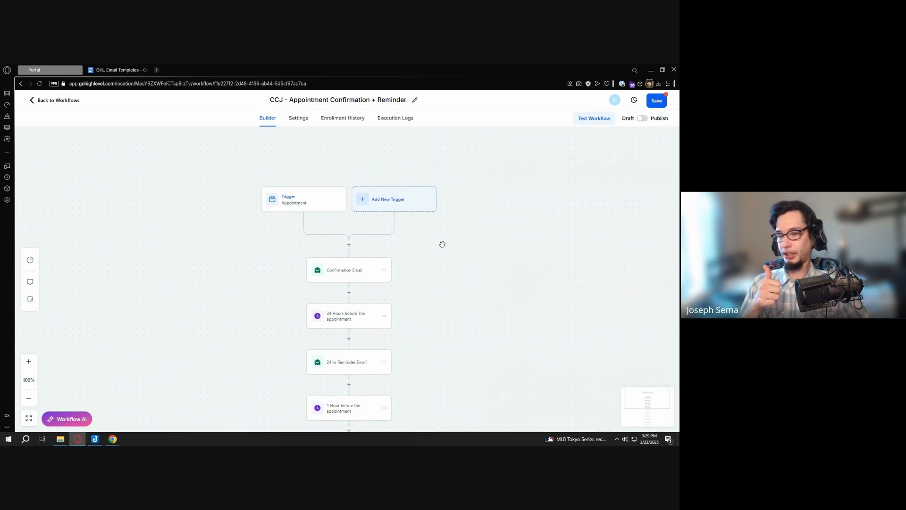
left_click_drag(442, 244, 426, 229)
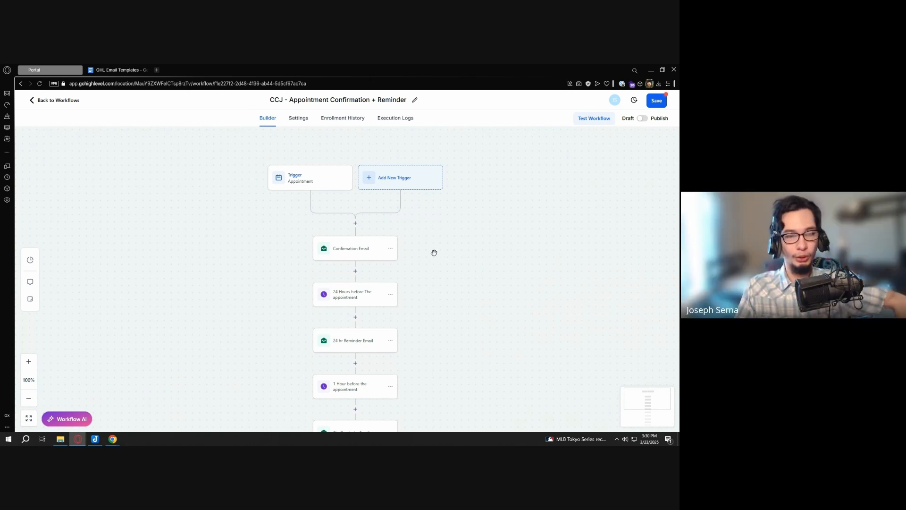
left_click_drag(431, 253, 430, 225)
left_click_drag(425, 239, 421, 241)
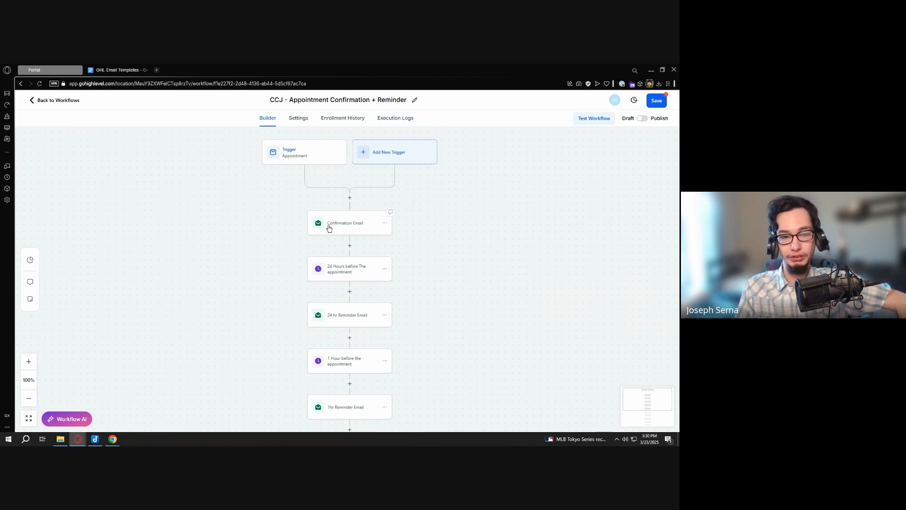
Apply the template "CCJ - Confirmation Email (HTML snippet)" to the Confirmation Email action
left_click(382, 221)
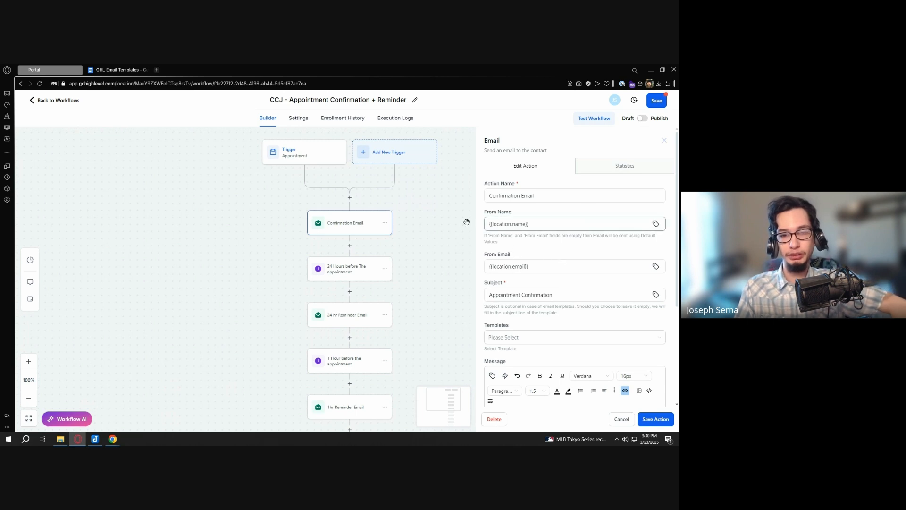
scroll(533, 245, "down", 3)
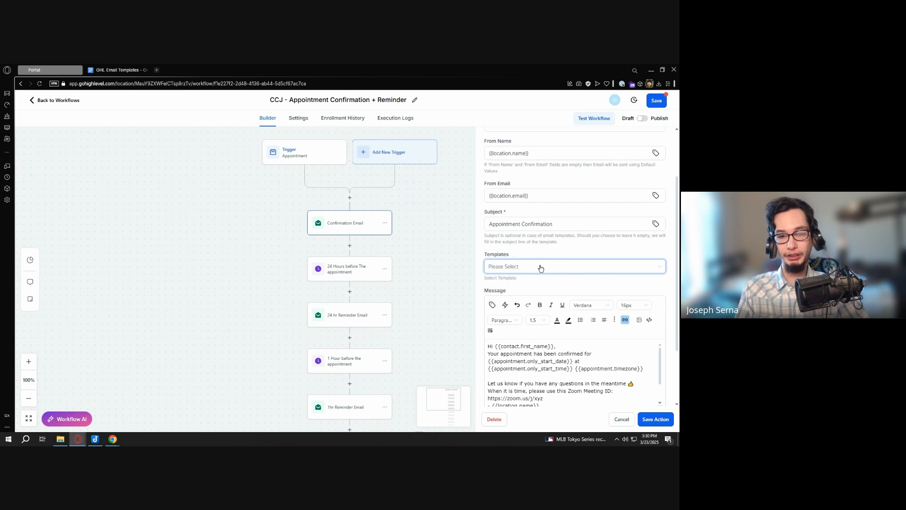
key("ctrl")
key("ctrl")
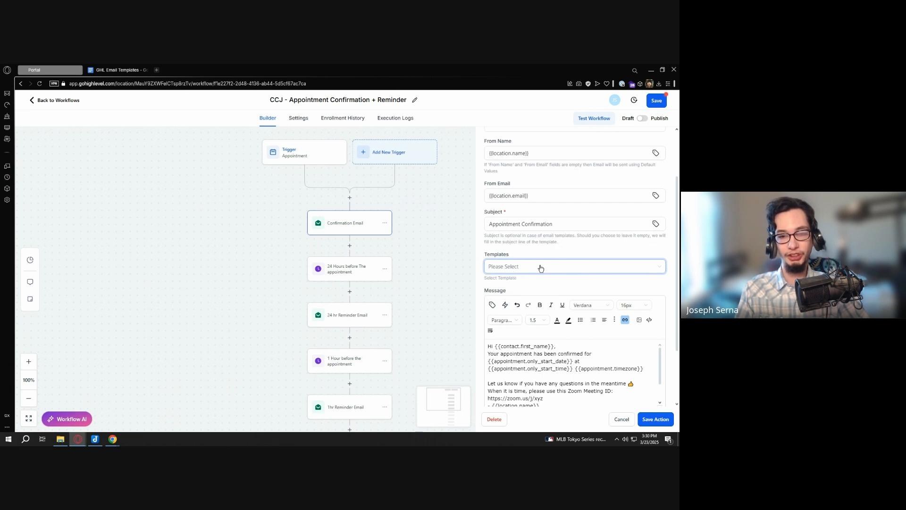
left_click(541, 267)
scroll(538, 312, "down", 6)
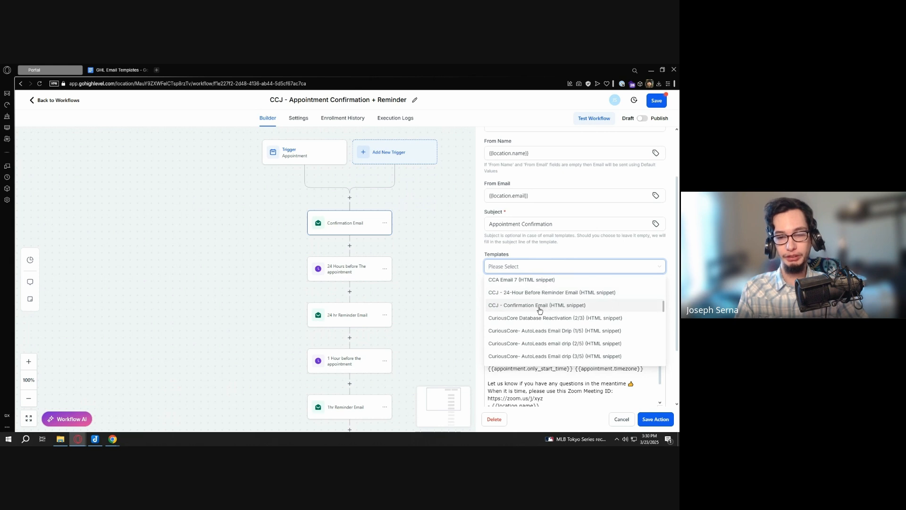
left_click(539, 310)
Review the sender fields, subject and message filled in for the Confirmation Email, and save the action
scroll(569, 307, "down", 3)
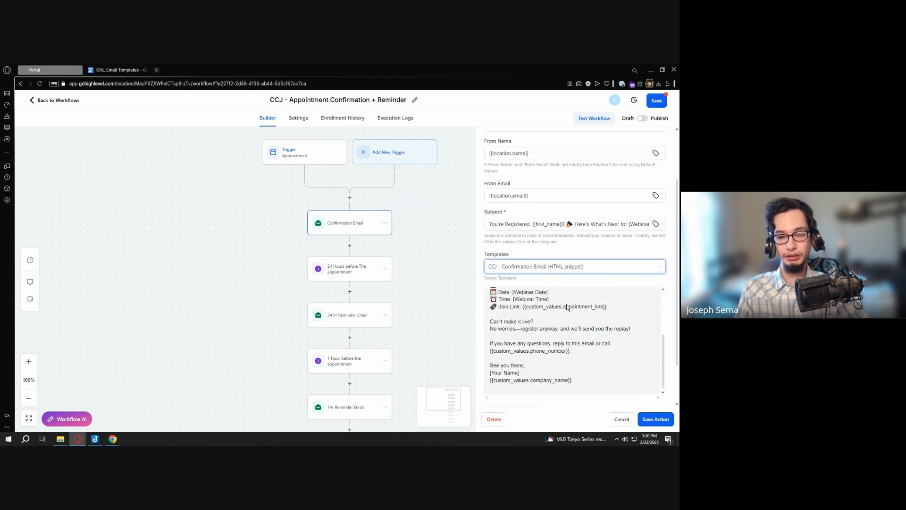
scroll(568, 307, "up", 5)
scroll(576, 250, "up", 2)
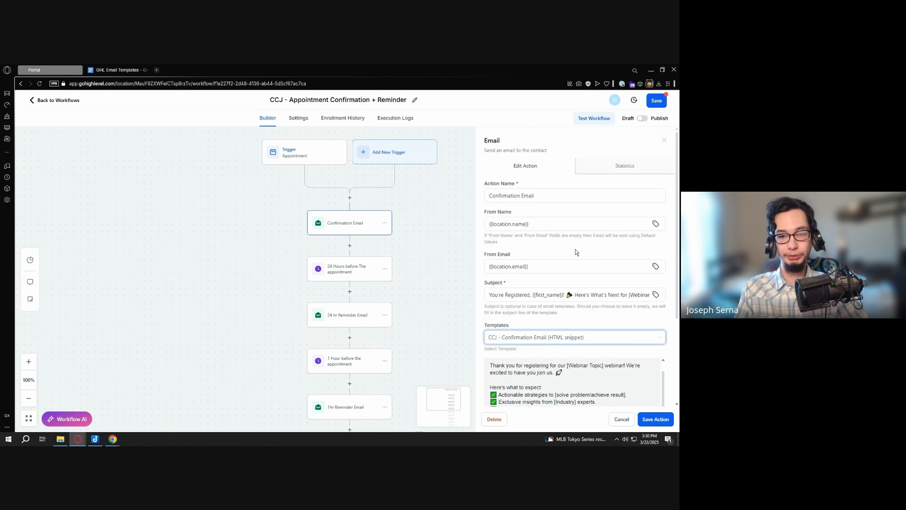
scroll(576, 250, "down", 2)
scroll(576, 250, "down", 2)
scroll(582, 304, "down", 3)
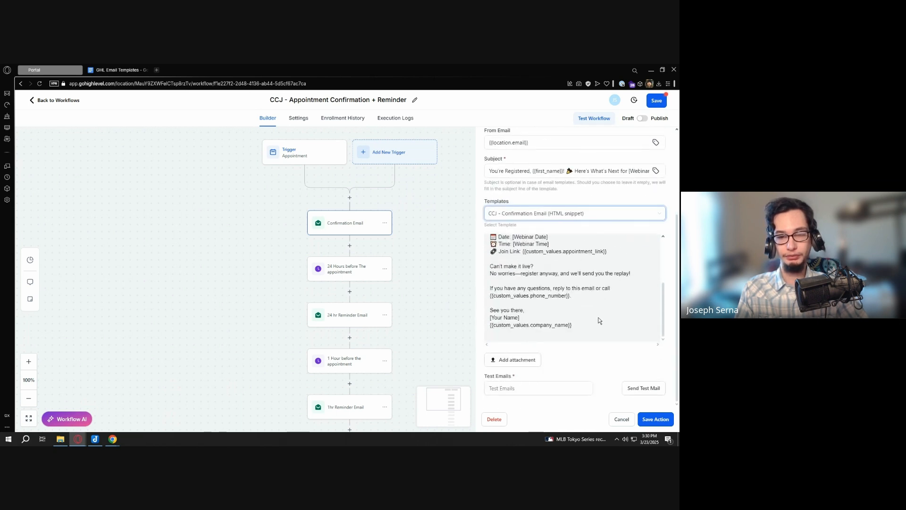
scroll(599, 321, "up", 5)
scroll(596, 222, "up", 3)
scroll(596, 222, "down", 2)
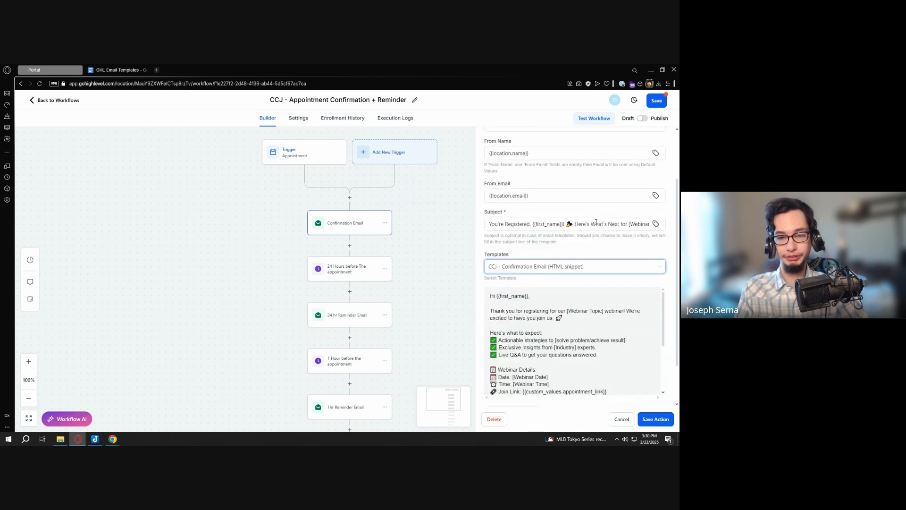
scroll(596, 222, "down", 2)
scroll(596, 222, "up", 3)
scroll(596, 222, "down", 3)
scroll(589, 293, "down", 3)
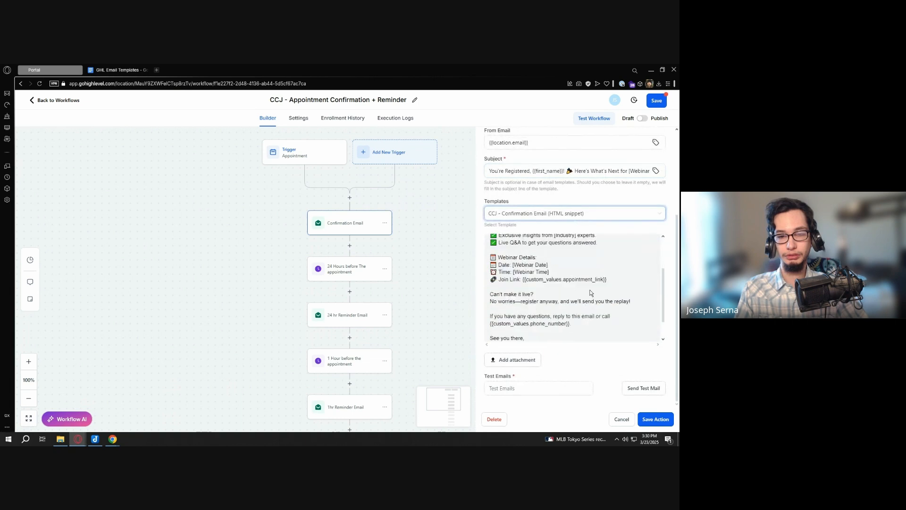
scroll(590, 293, "down", 1)
left_click(655, 419)
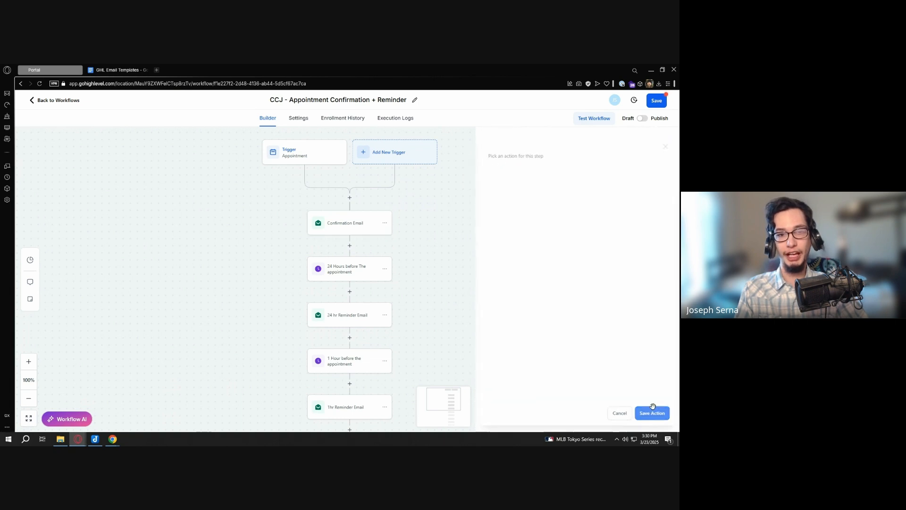
Open the 24 hr Reminder Email action and examine its sender, subject and message
scroll(469, 266, "down", 2)
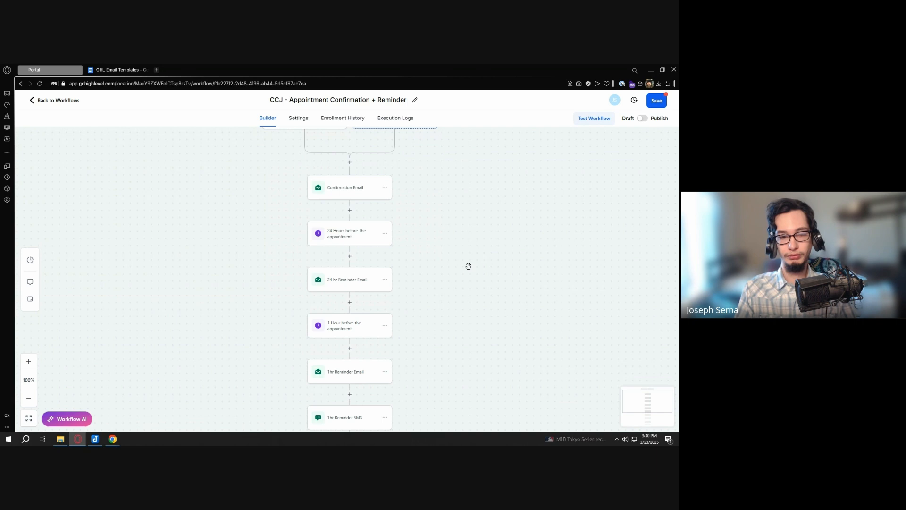
left_click(359, 279)
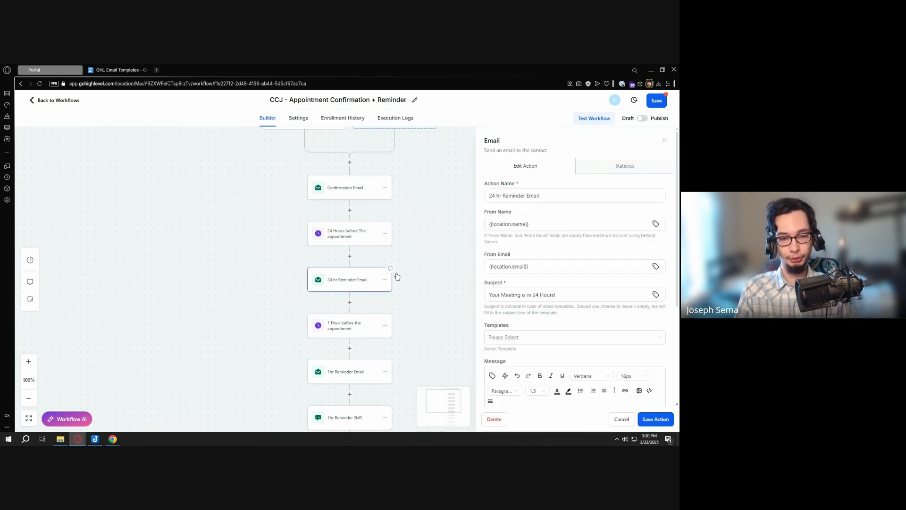
scroll(556, 290, "down", 3)
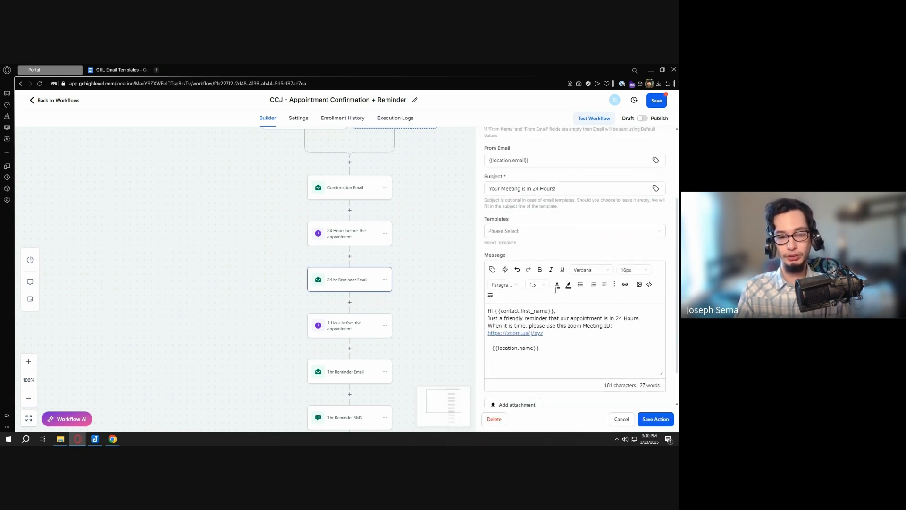
scroll(557, 293, "down", 1)
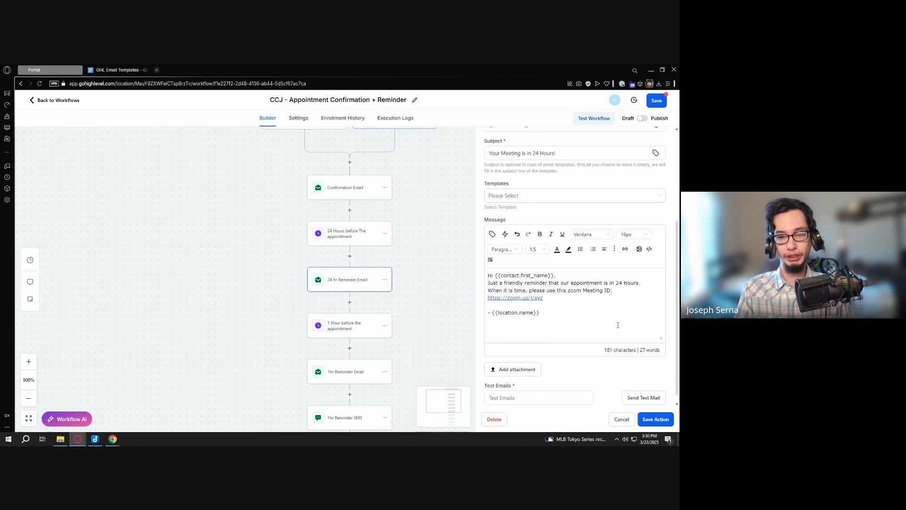
scroll(585, 302, "up", 3)
scroll(557, 280, "down", 2)
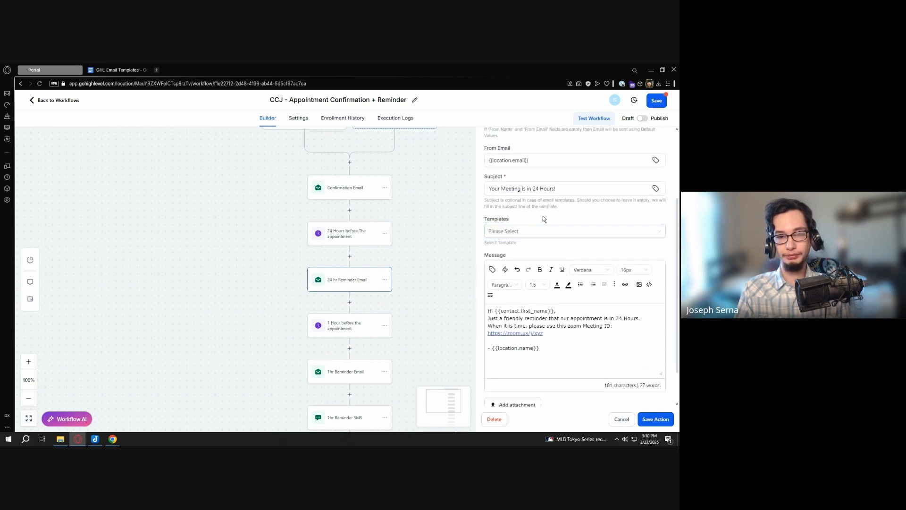
scroll(543, 216, "up", 1)
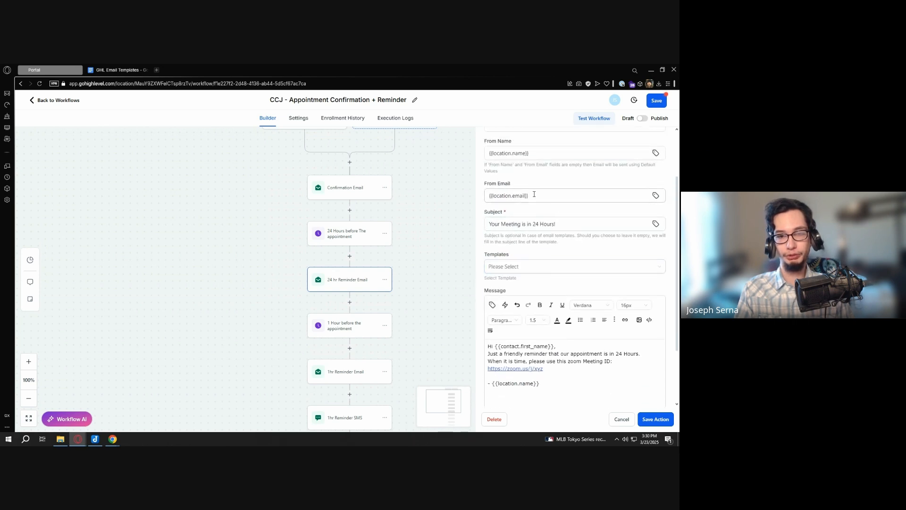
scroll(597, 316, "down", 1)
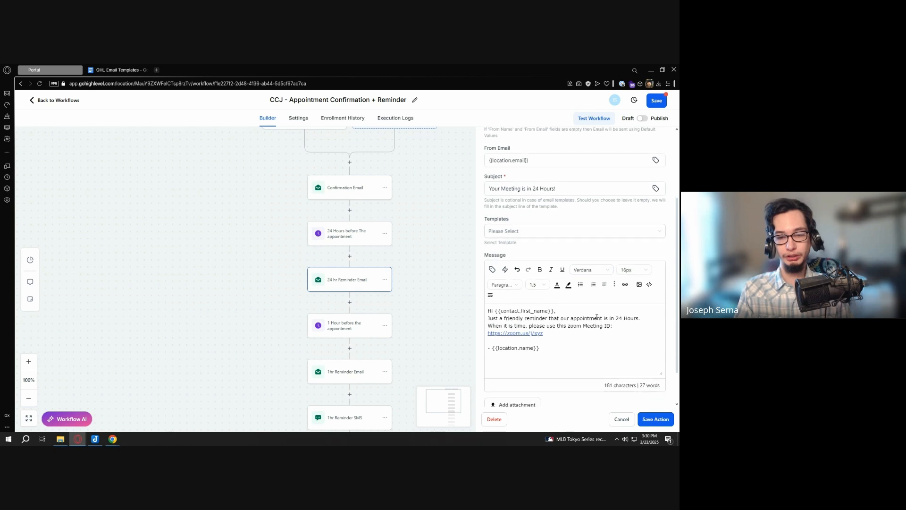
Apply the template "CCJ - 24-Hour Before Reminder Email (HTML snippet)" to the 24 hr Reminder Email, check its message, and save the action
left_click(555, 237)
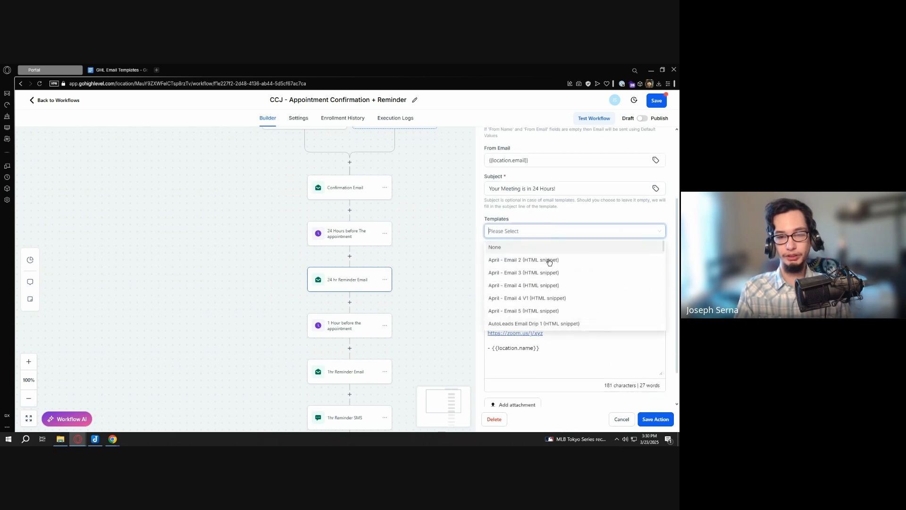
scroll(566, 309, "down", 5)
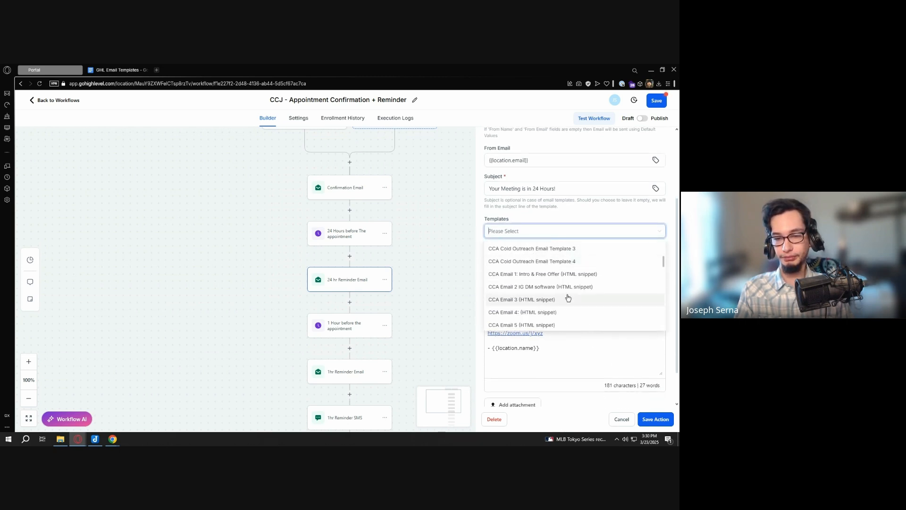
scroll(573, 283, "down", 3)
scroll(579, 297, "down", 1)
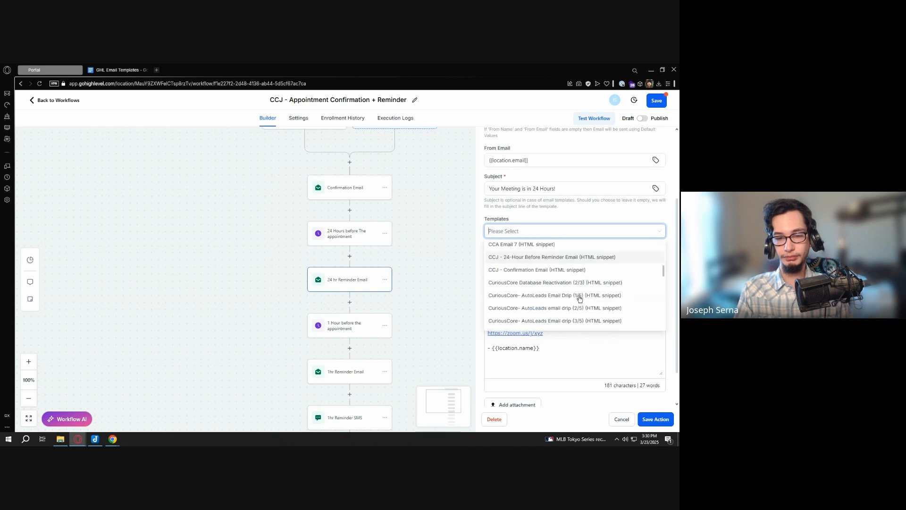
left_click(580, 258)
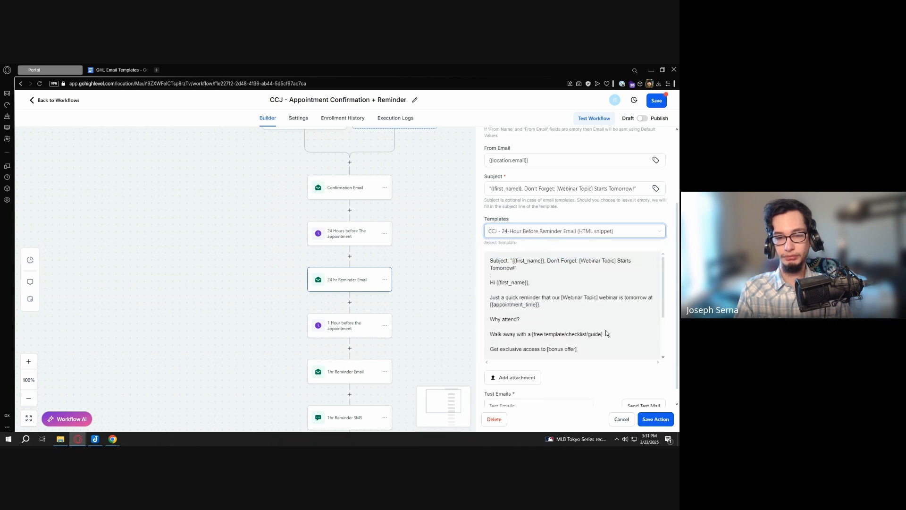
scroll(607, 333, "down", 2)
scroll(605, 326, "up", 2)
scroll(605, 326, "down", 3)
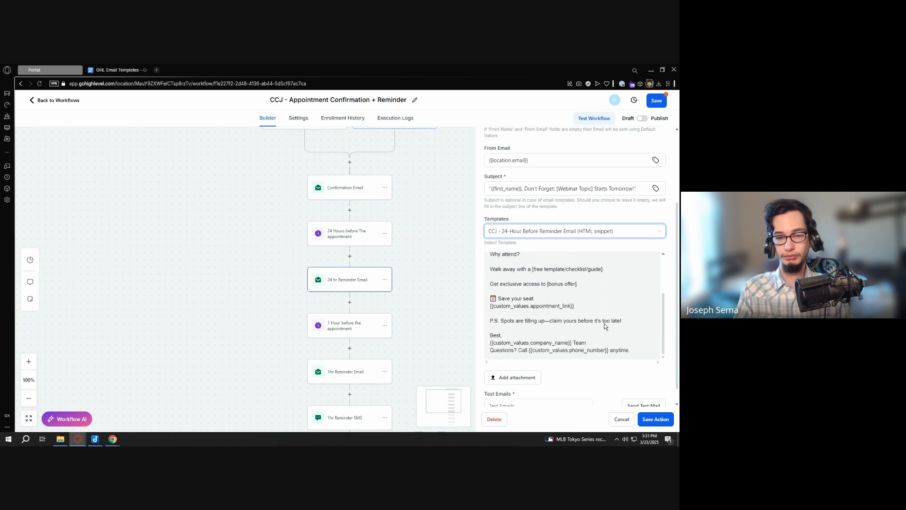
left_click(656, 419)
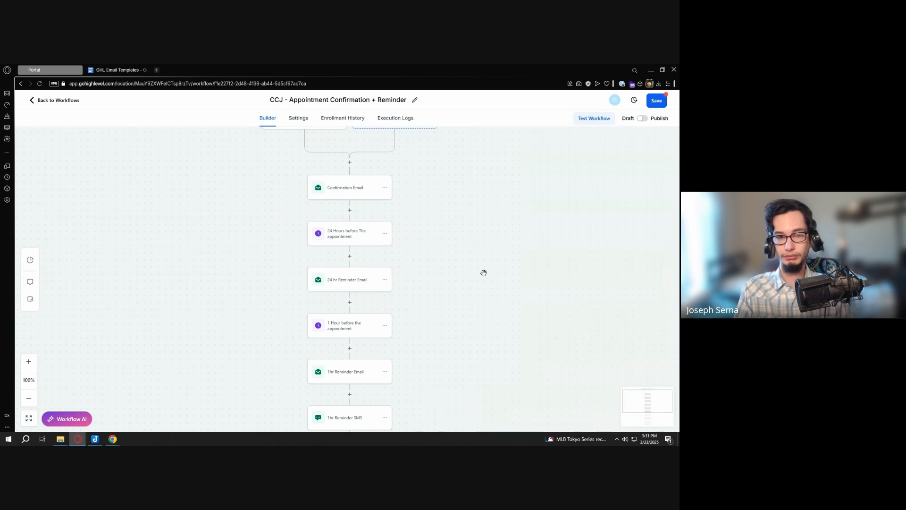
Check the 1hr Reminder Email's content and delete only that action from the workflow
scroll(448, 262, "down", 3)
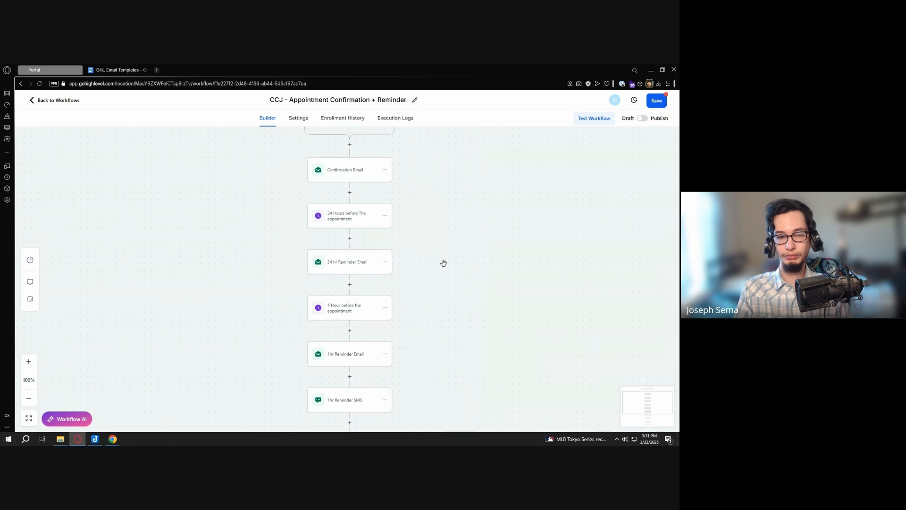
scroll(424, 264, "down", 1)
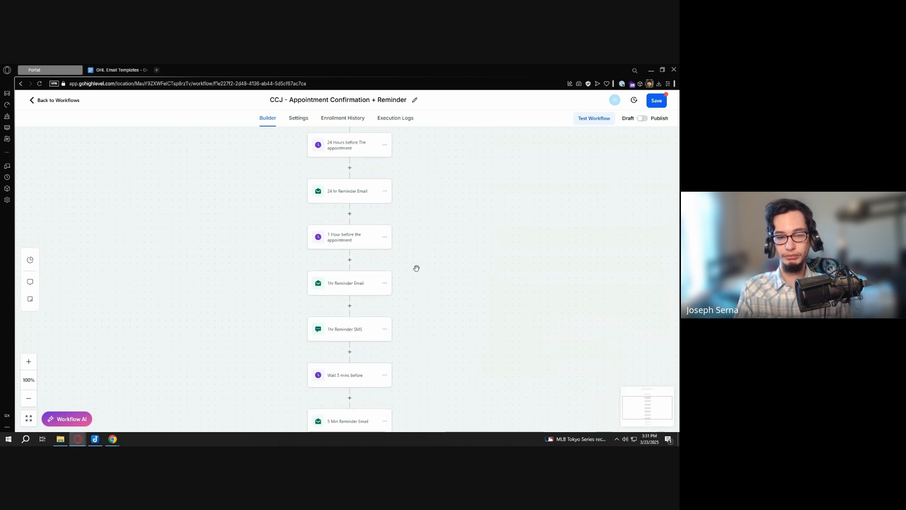
scroll(414, 269, "down", 1)
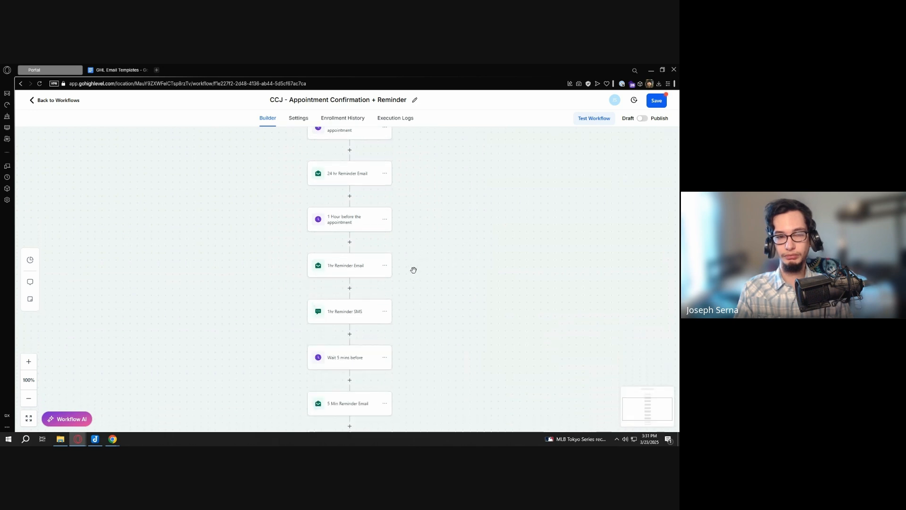
left_click(377, 267)
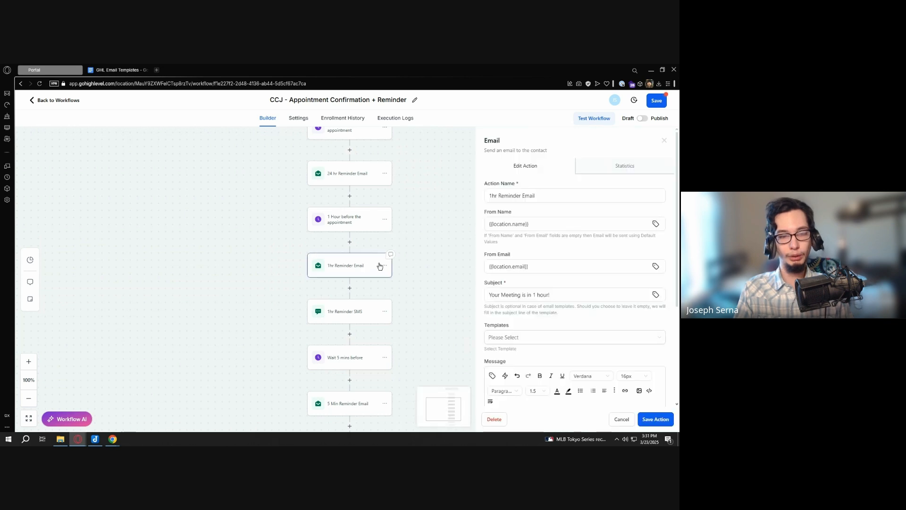
left_click(384, 267)
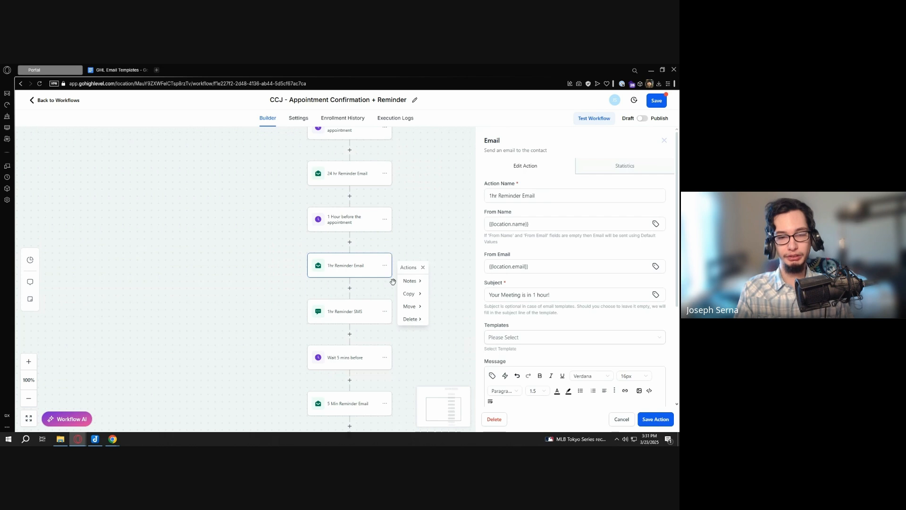
left_click(383, 266)
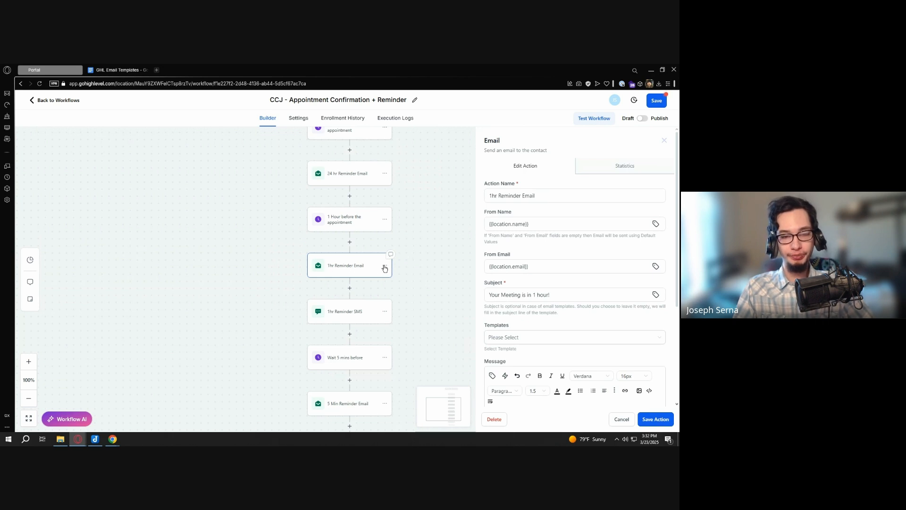
scroll(621, 266, "down", 3)
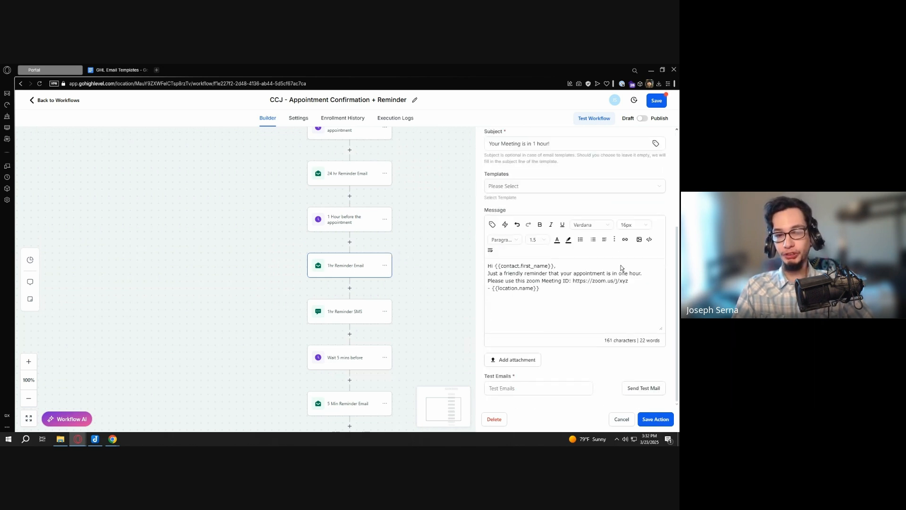
scroll(599, 274, "up", 2)
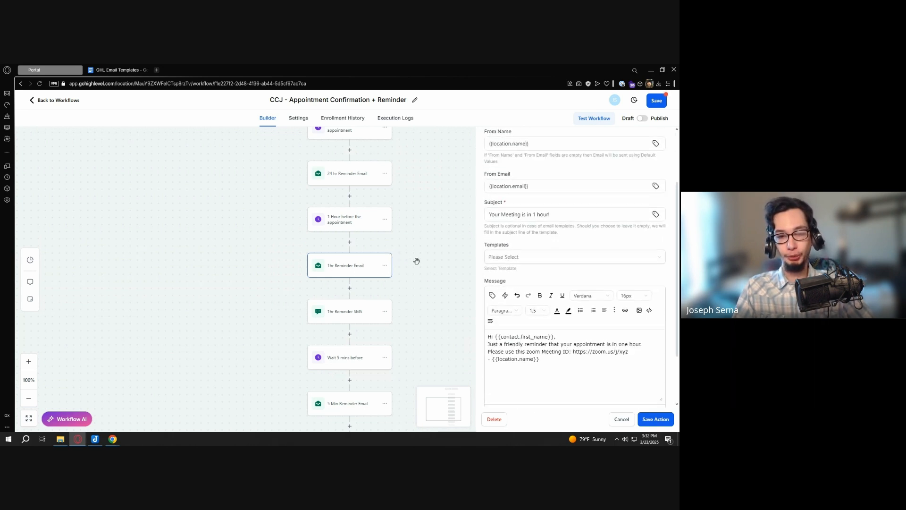
left_click(385, 266)
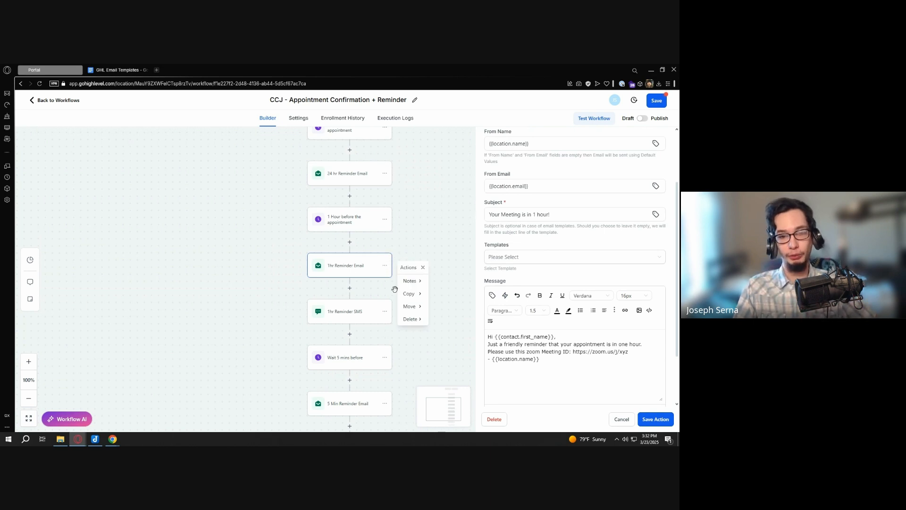
left_click(418, 321)
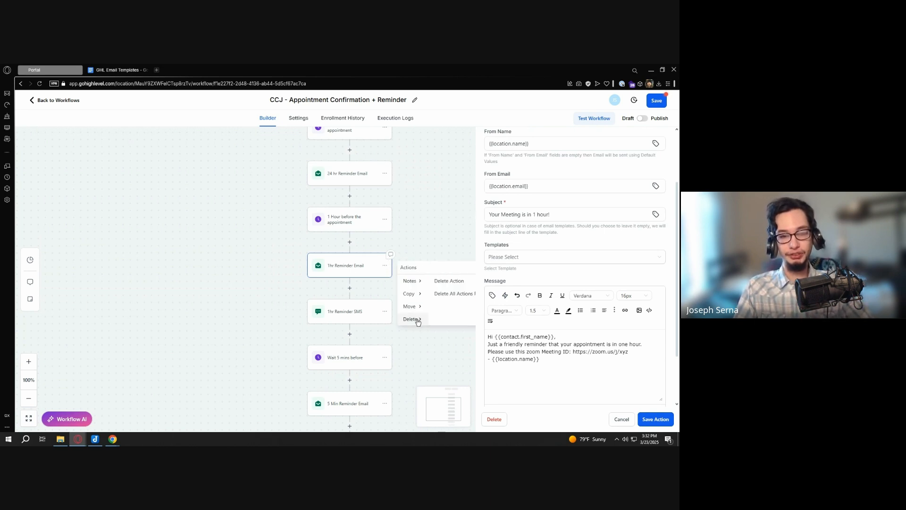
left_click(455, 284)
left_click(426, 282)
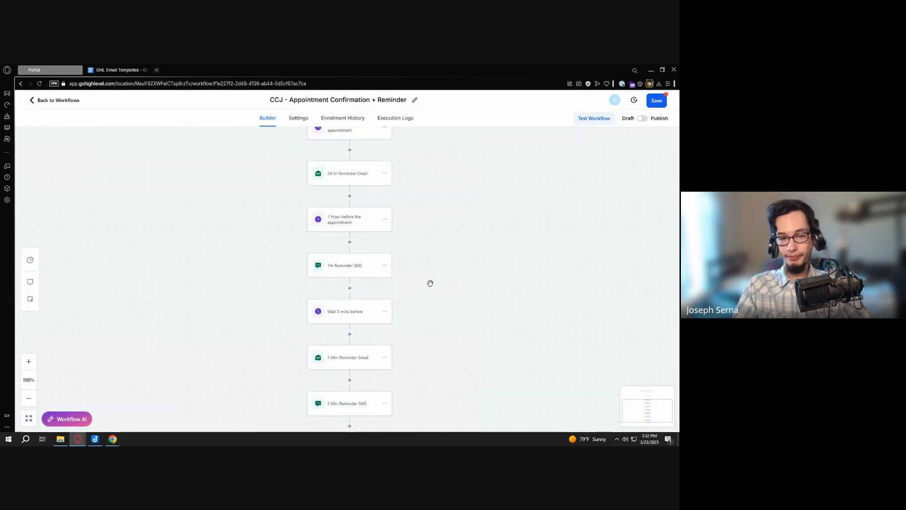
Apply the template "CCJ - 1-Hour Before SMS (HTML snippet)" to the 1hr Reminder SMS, check its message, and save the action
left_click(366, 270)
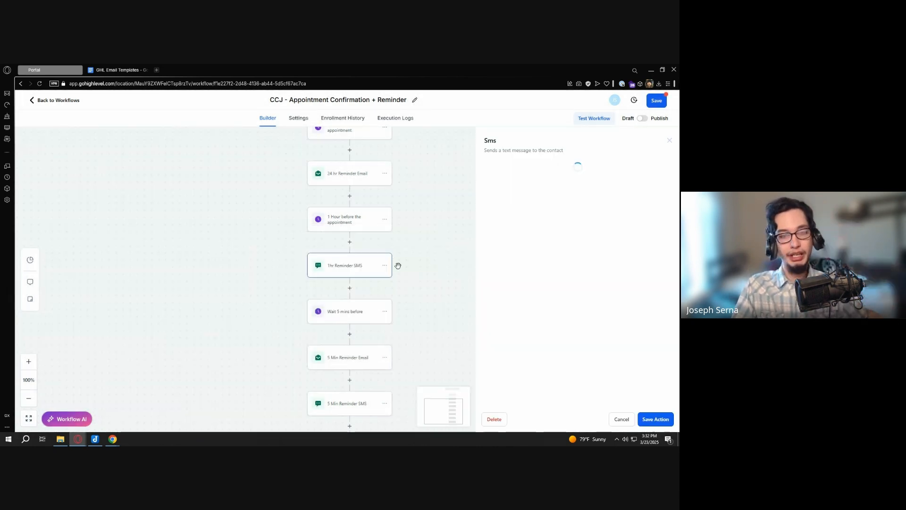
left_click(562, 225)
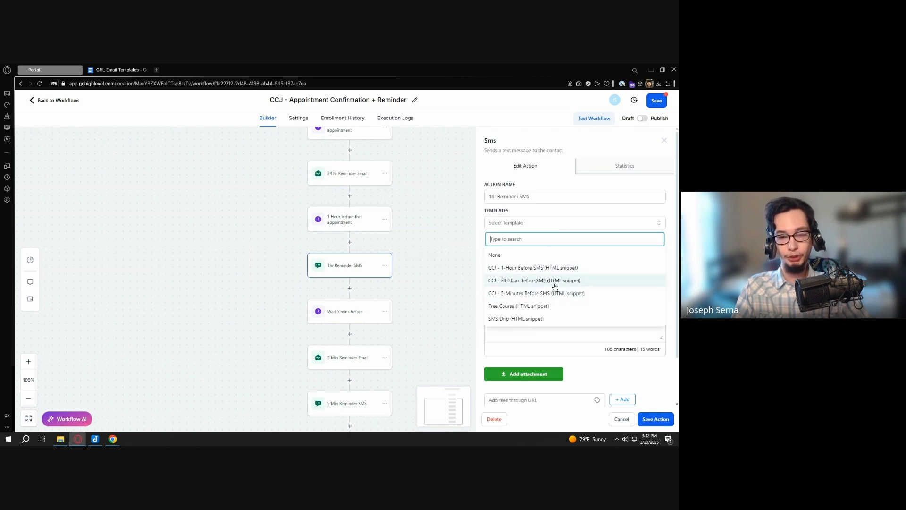
left_click(555, 282)
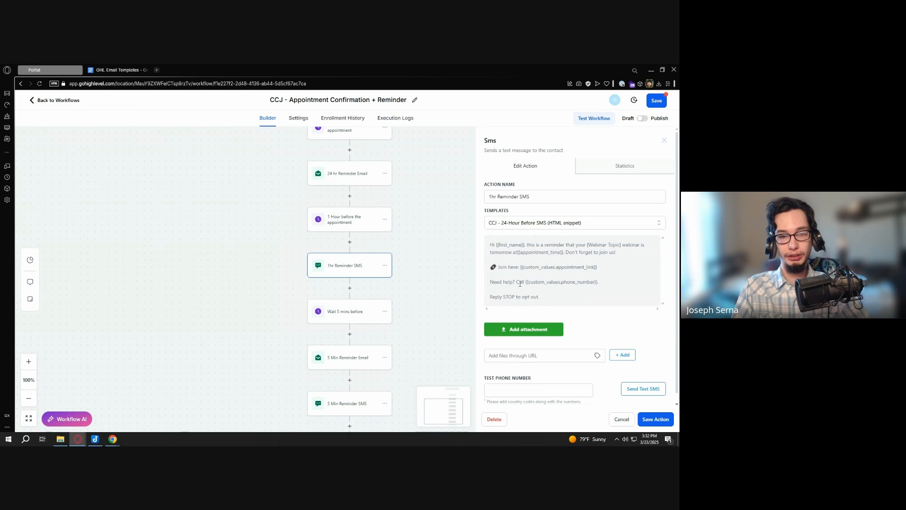
scroll(379, 236, "up", 2)
scroll(378, 236, "down", 2)
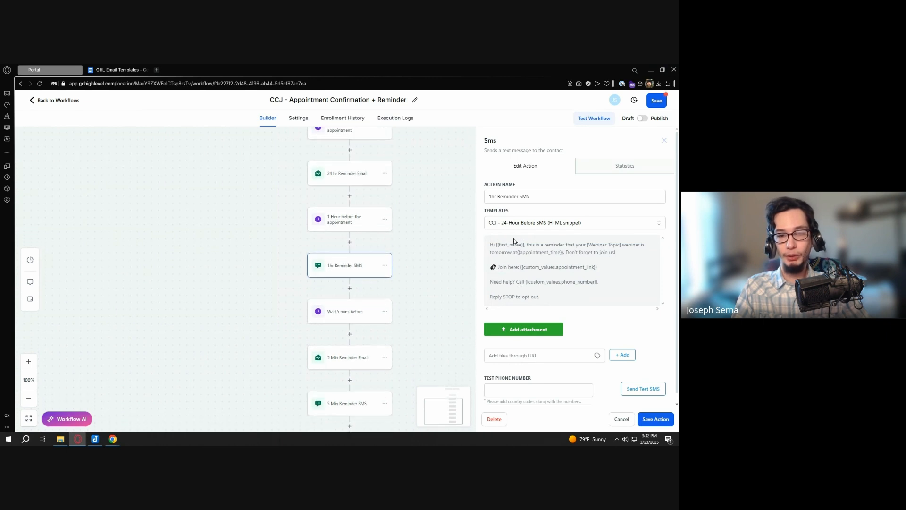
left_click(529, 227)
left_click(538, 263)
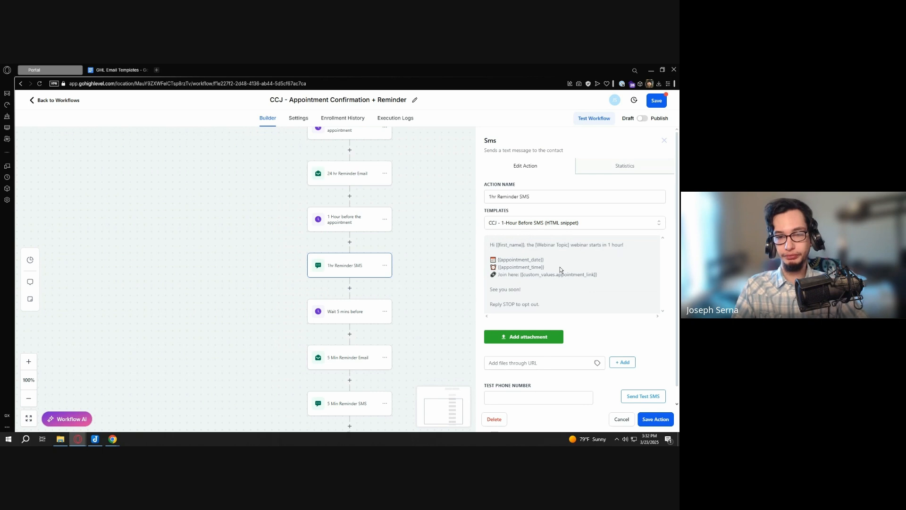
left_click(656, 420)
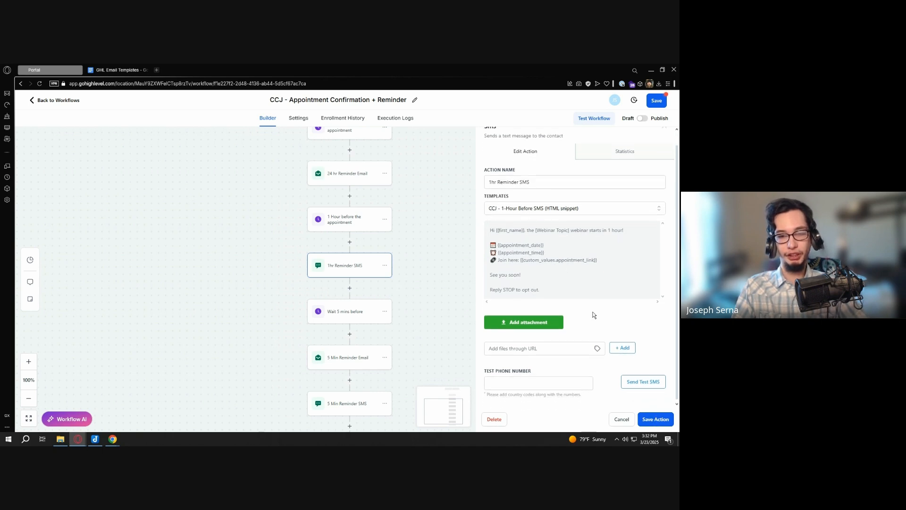
left_click(664, 420)
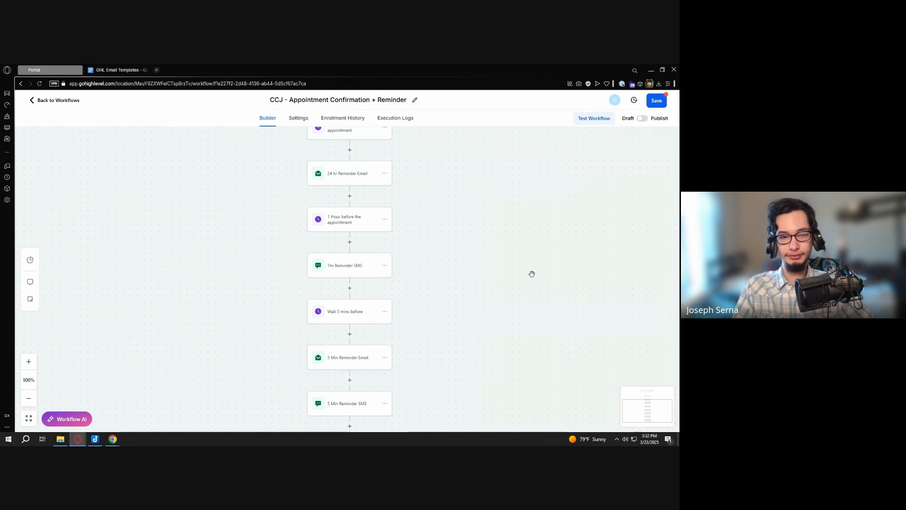
Open the 5 Min Reminder Email action and look through its email templates for a matching CCJ five-minute reminder
scroll(524, 275, "down", 2)
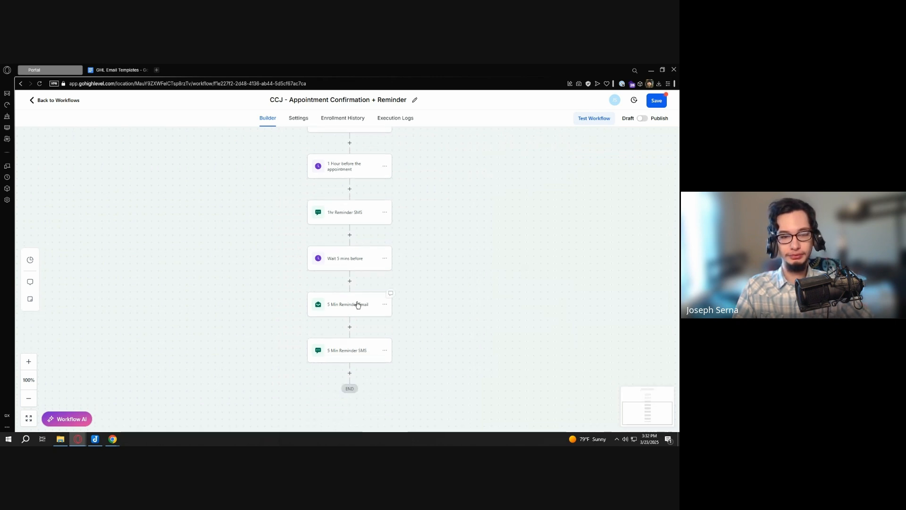
left_click(363, 304)
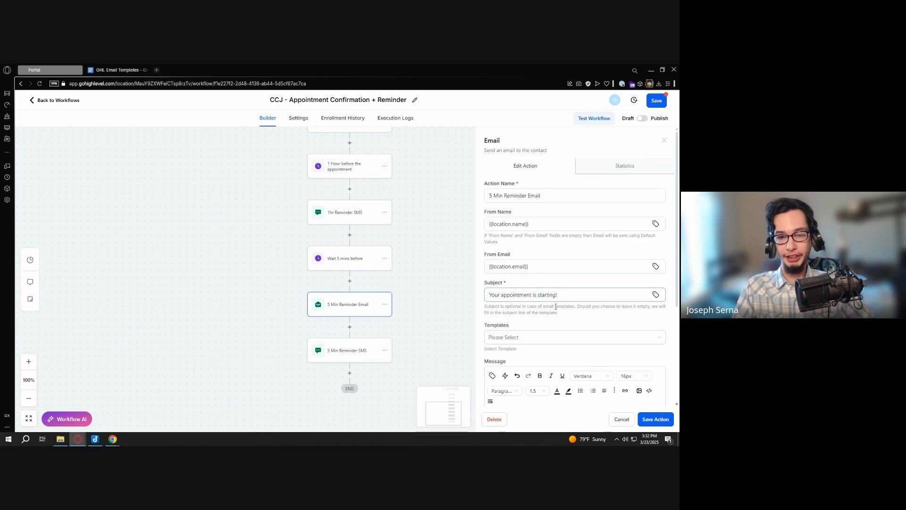
left_click(565, 338)
scroll(534, 298, "down", 5)
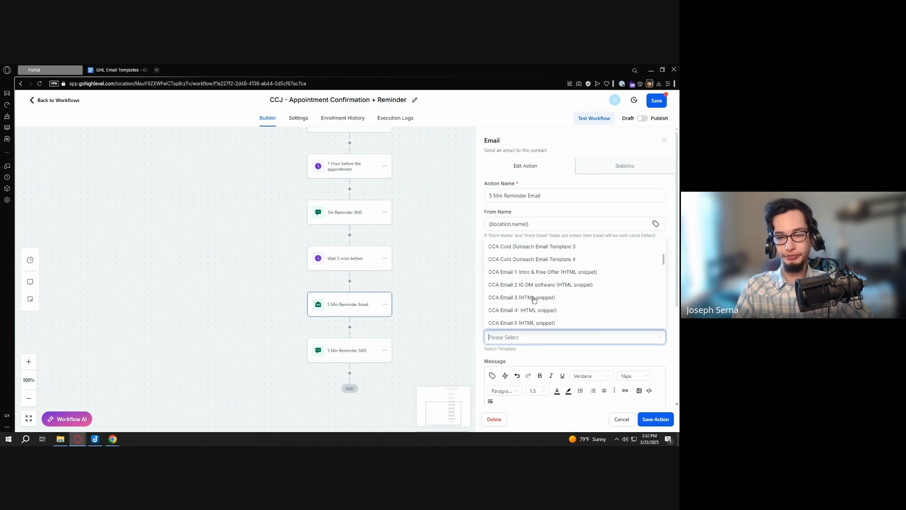
scroll(535, 300, "down", 3)
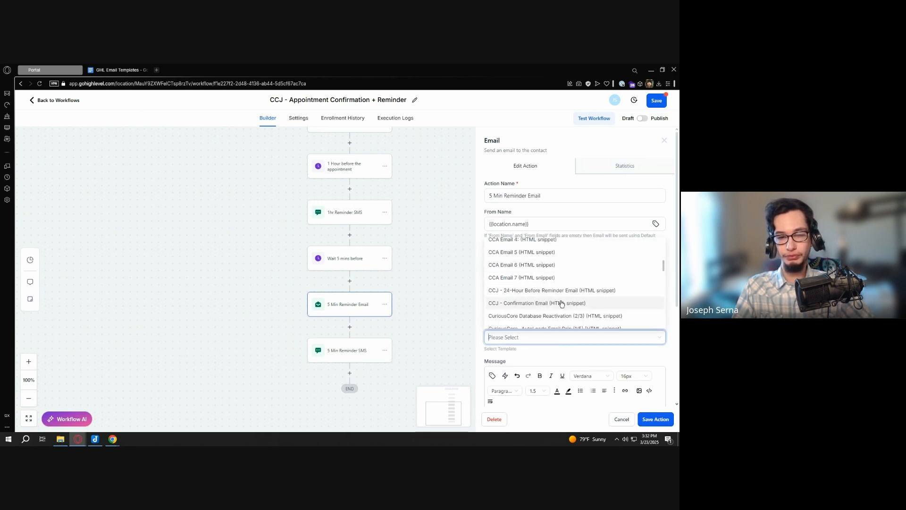
scroll(529, 296, "up", 2)
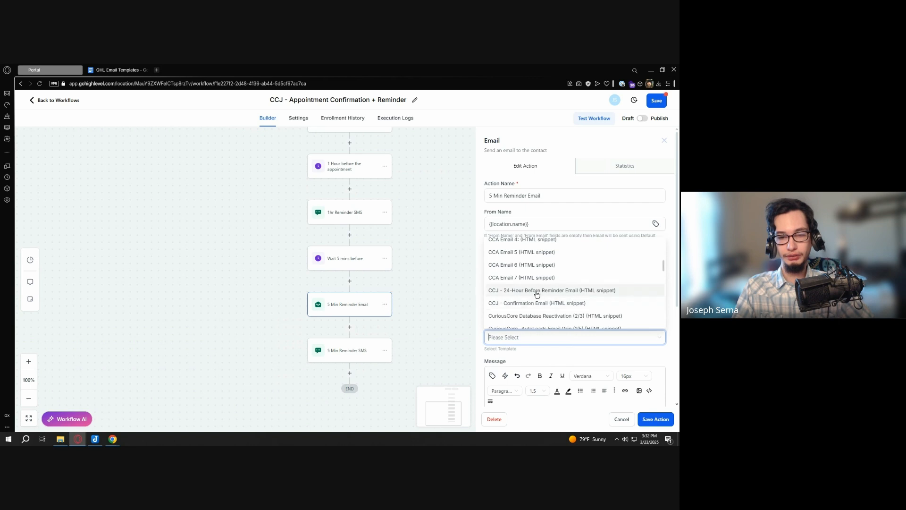
scroll(537, 294, "up", 2)
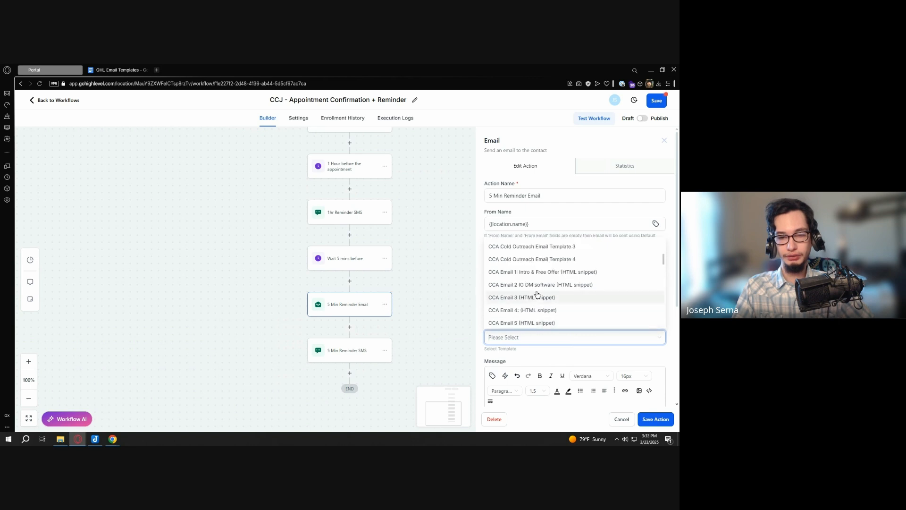
Check the 5 Min Reminder Email's message and the CCJ templates once more, and delete that action from the workflow
left_click(385, 305)
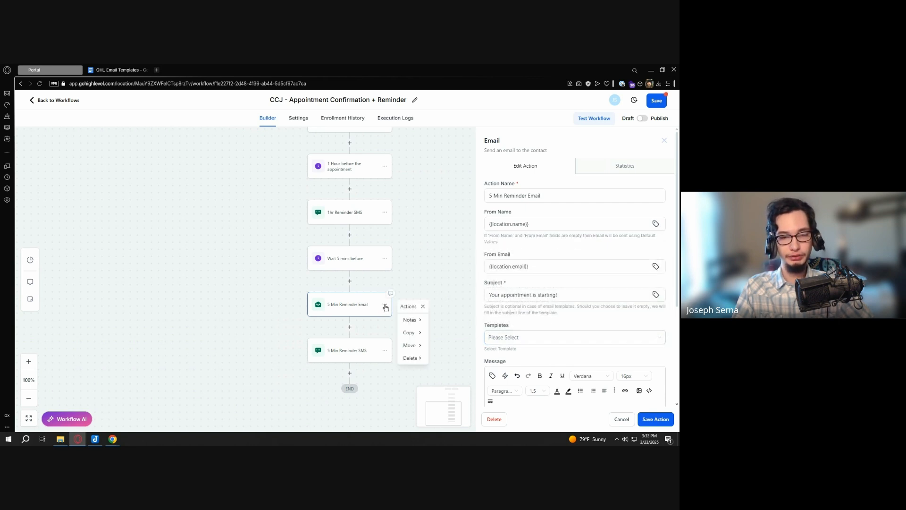
scroll(554, 236, "down", 4)
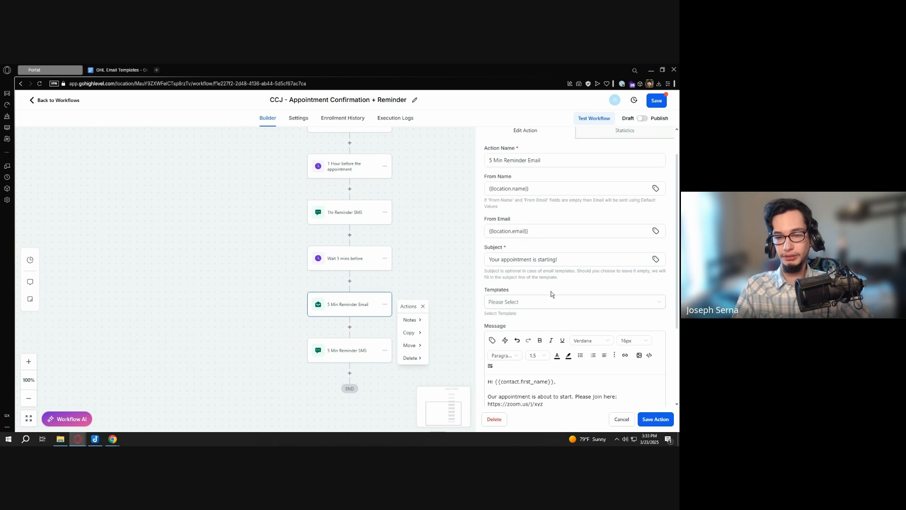
scroll(557, 286, "up", 2)
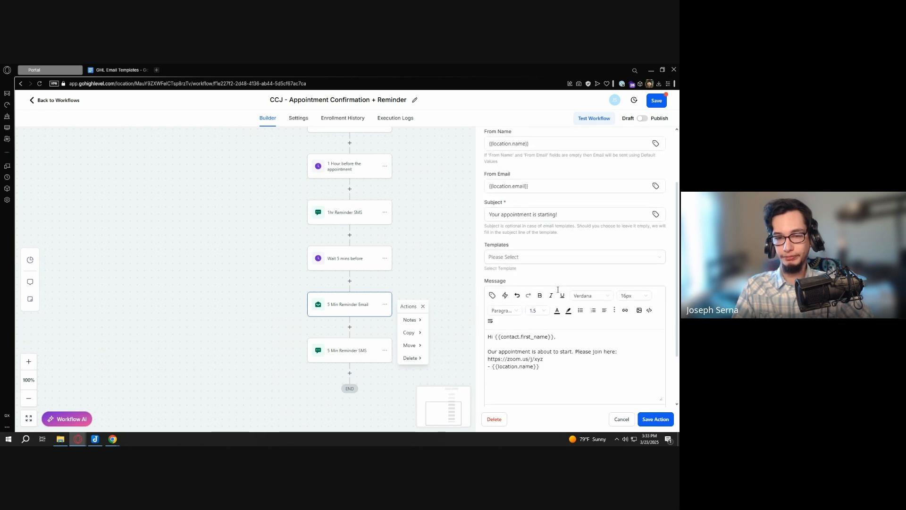
left_click(550, 259)
scroll(559, 304, "down", 5)
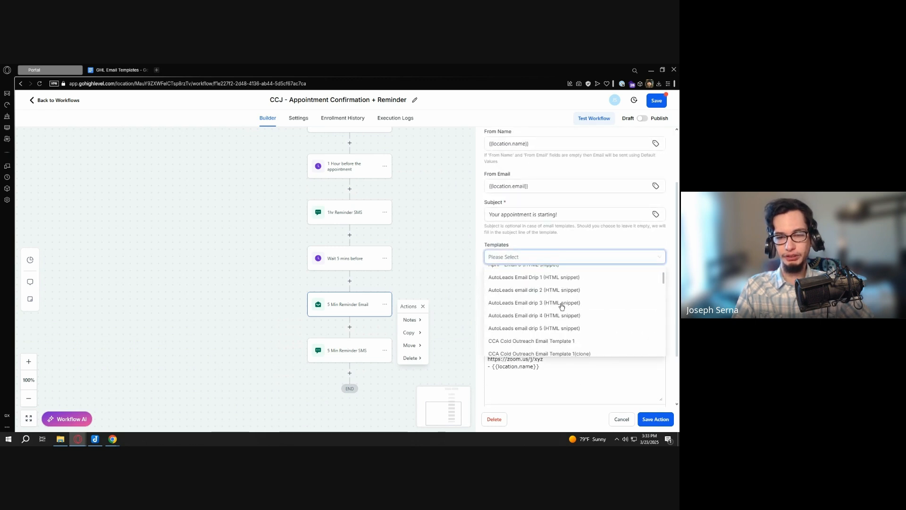
scroll(564, 314, "down", 3)
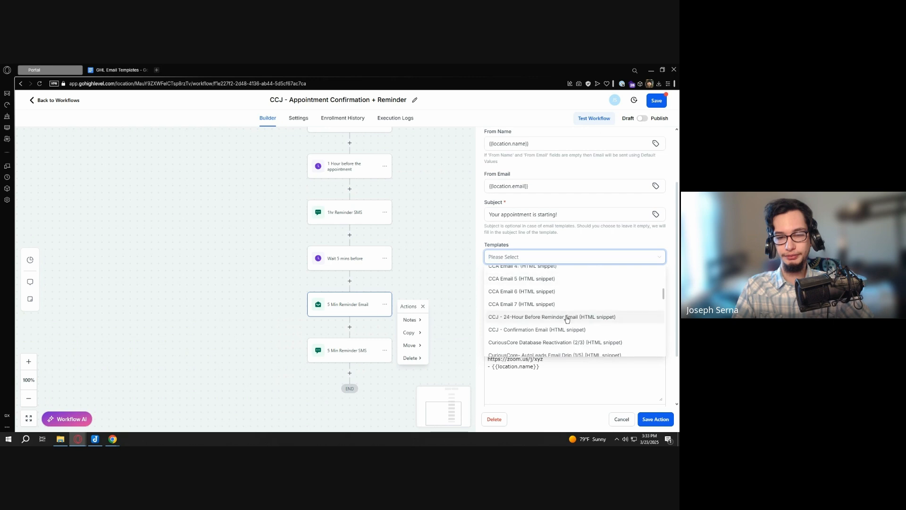
scroll(569, 321, "down", 1)
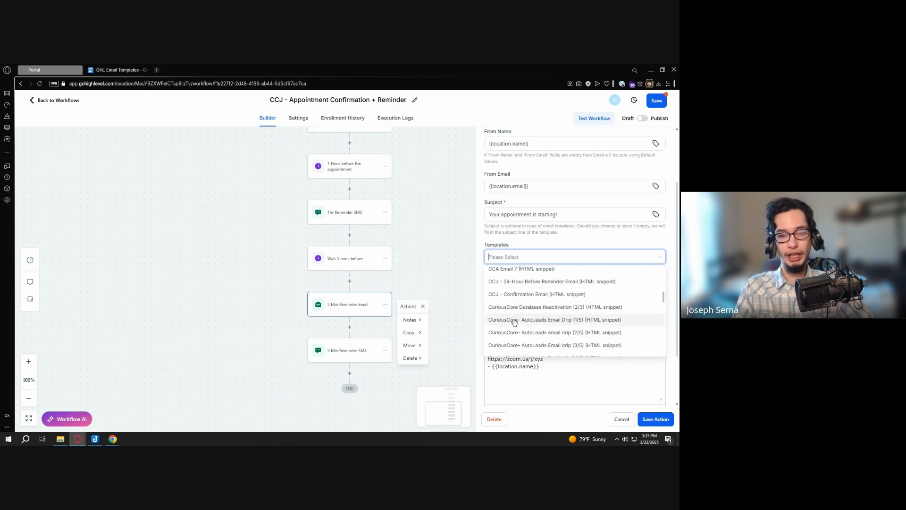
left_click(429, 284)
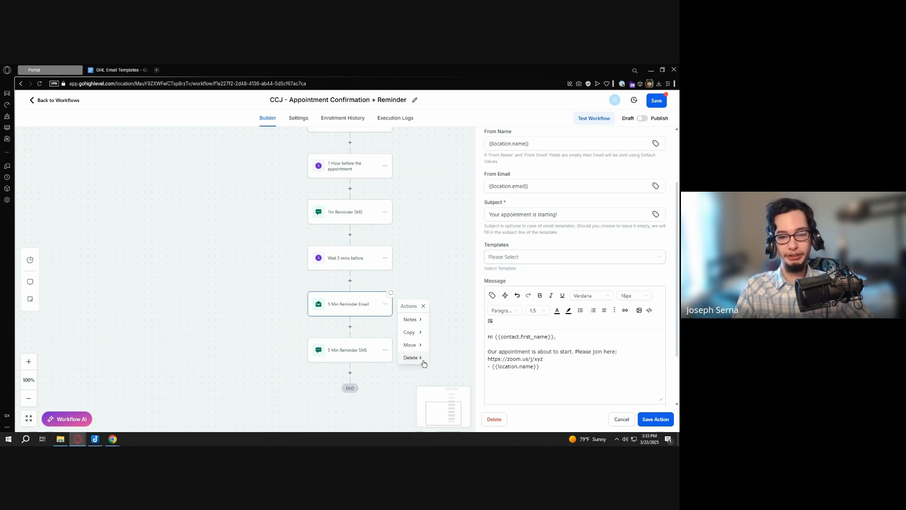
mouse_move(423, 363)
left_click(454, 319)
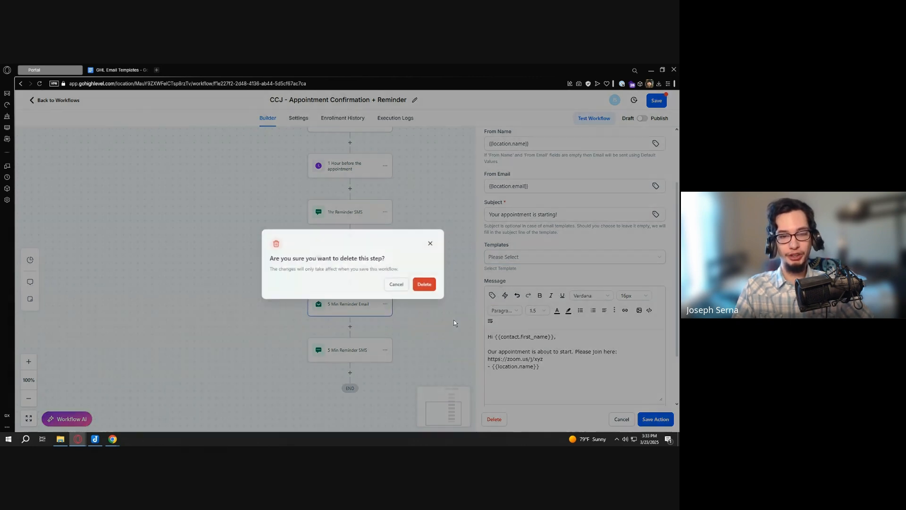
left_click(419, 283)
Apply the template "CCJ - 5-Minutes Before SMS (HTML snippet)" to the 5 Min Reminder SMS and save the action
left_click(372, 304)
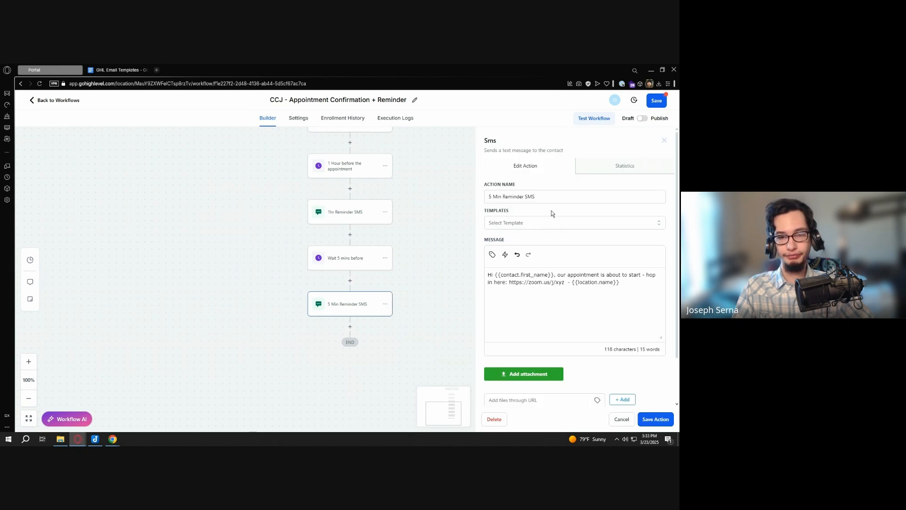
left_click(577, 224)
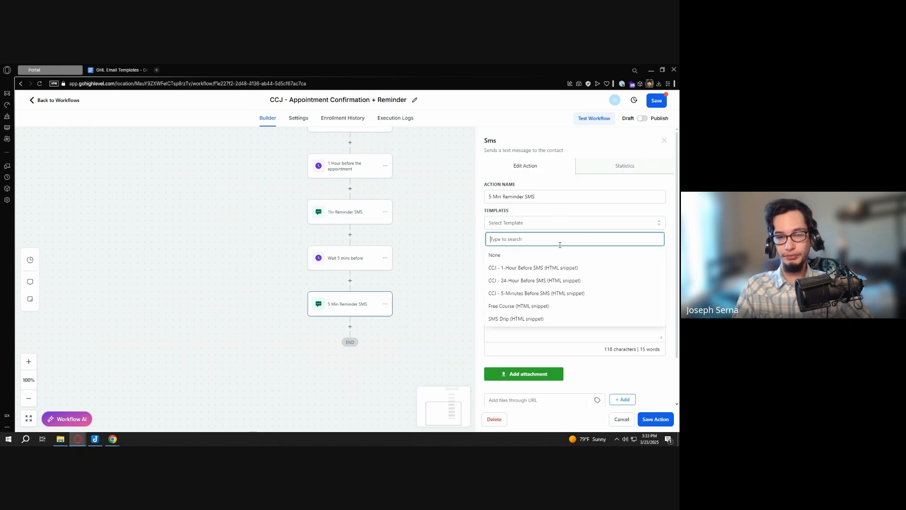
scroll(542, 295, "down", 1)
left_click(538, 258)
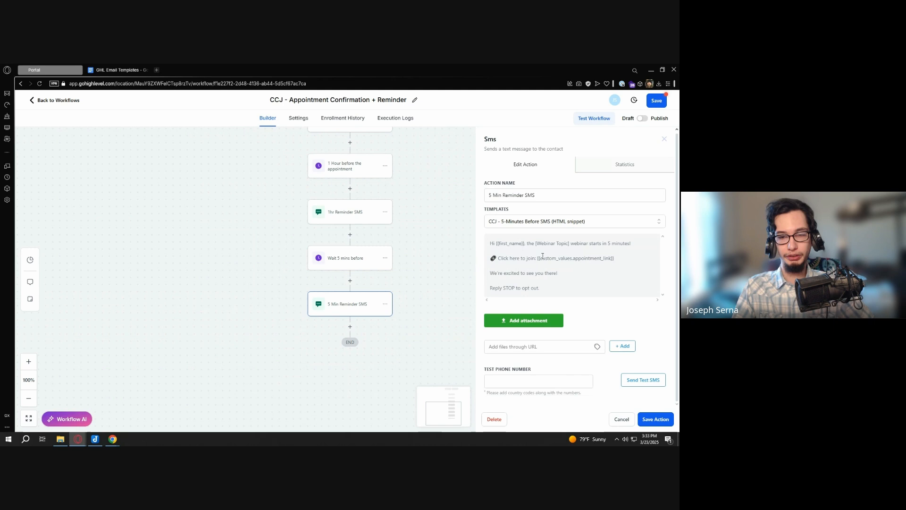
left_click(660, 419)
Review the sequence of waits, emails and SMS actions from the Confirmation Email to the end, and save the workflow
scroll(500, 324, "up", 5)
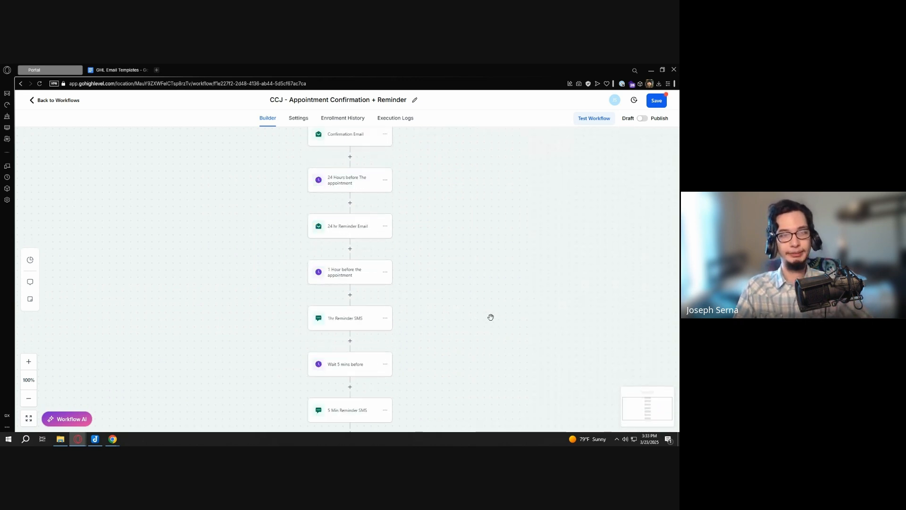
scroll(491, 315, "down", 2)
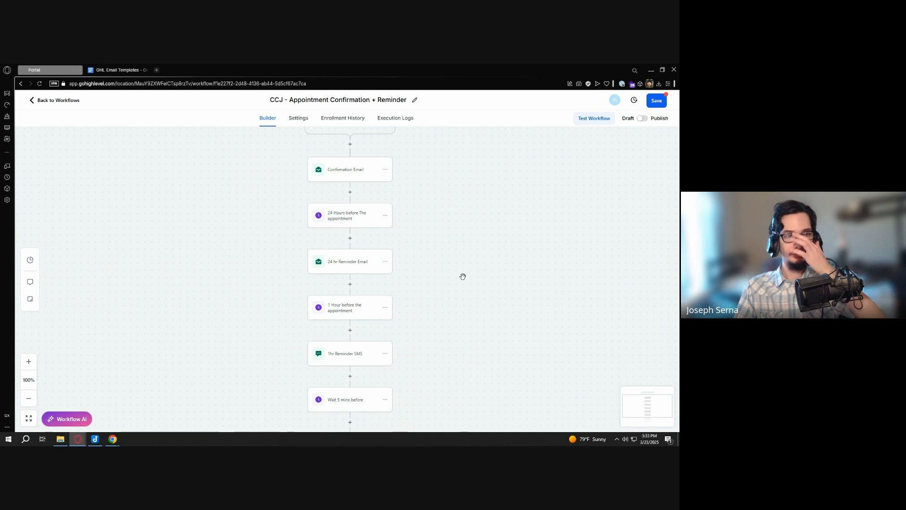
scroll(459, 259, "down", 2)
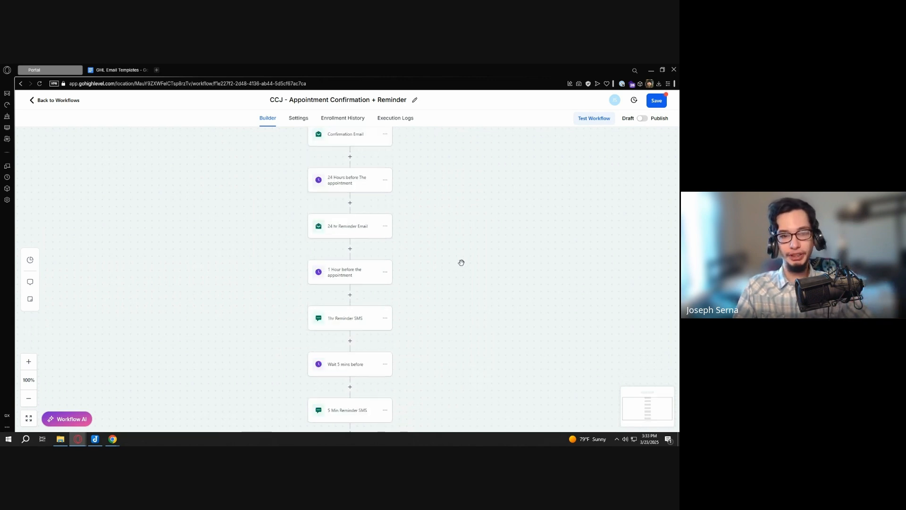
scroll(482, 261, "down", 1)
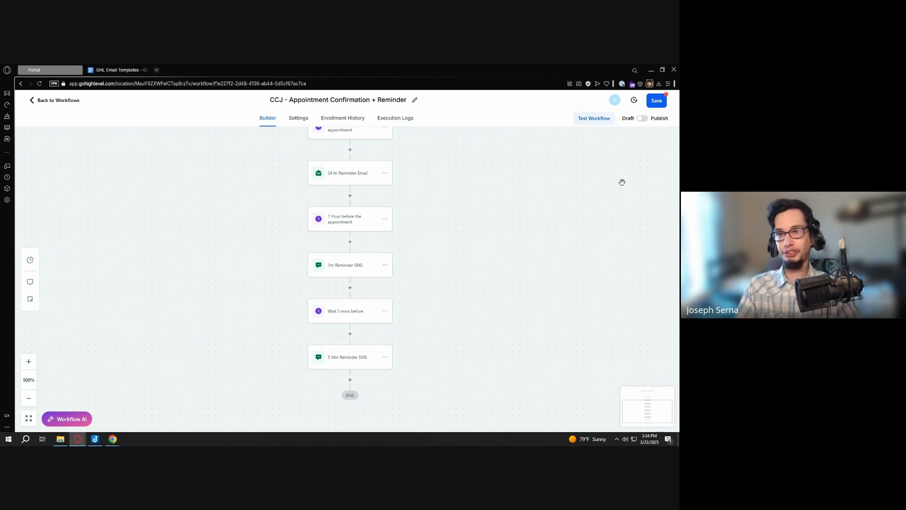
left_click(657, 104)
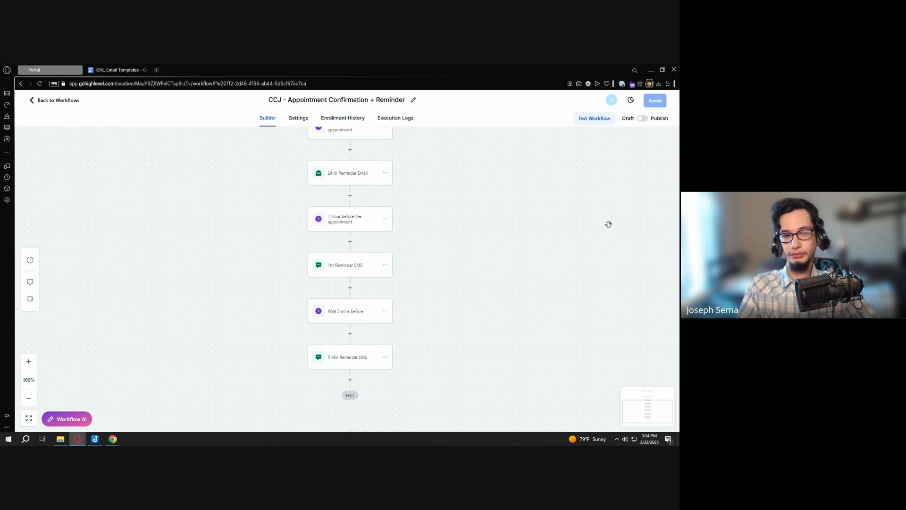
Examine the appointment_link custom value in the 1hr Reminder SMS message, and close the action without changes
scroll(352, 174, "up", 1)
left_click(354, 287)
scroll(544, 275, "down", 1)
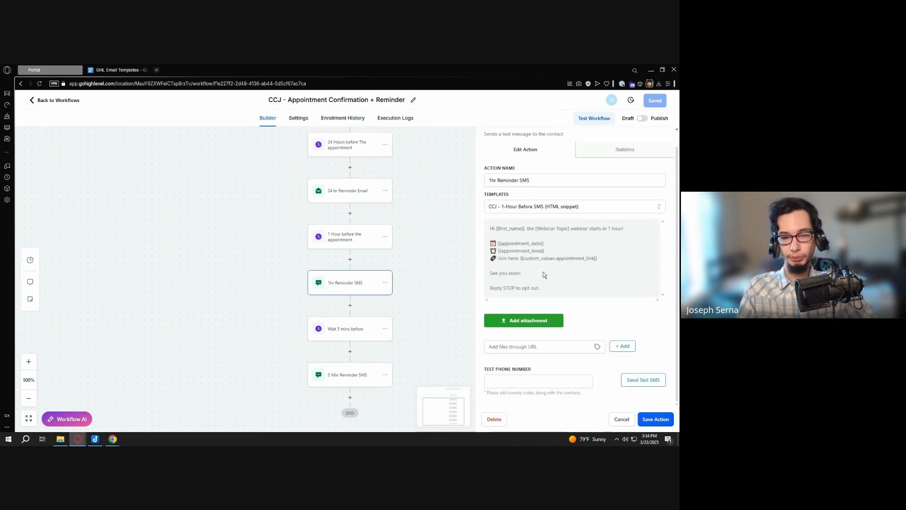
left_click_drag(596, 259, 556, 259)
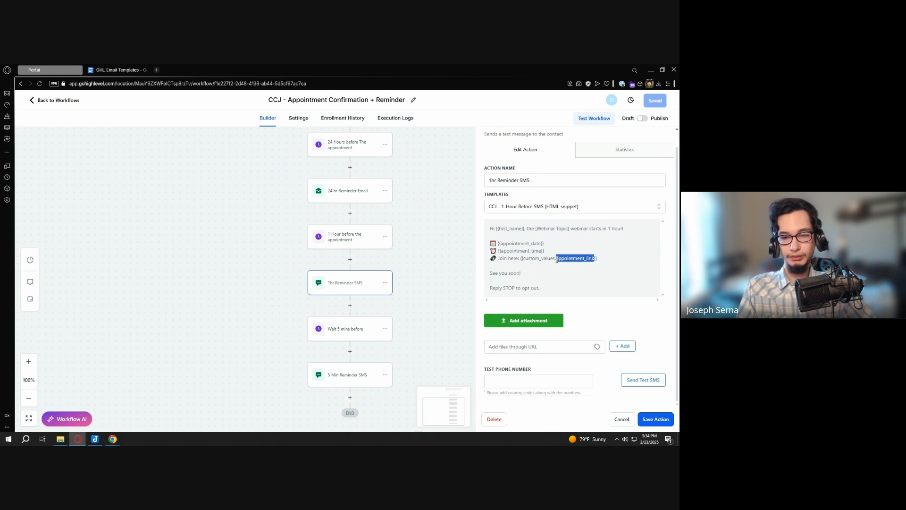
left_click(621, 419)
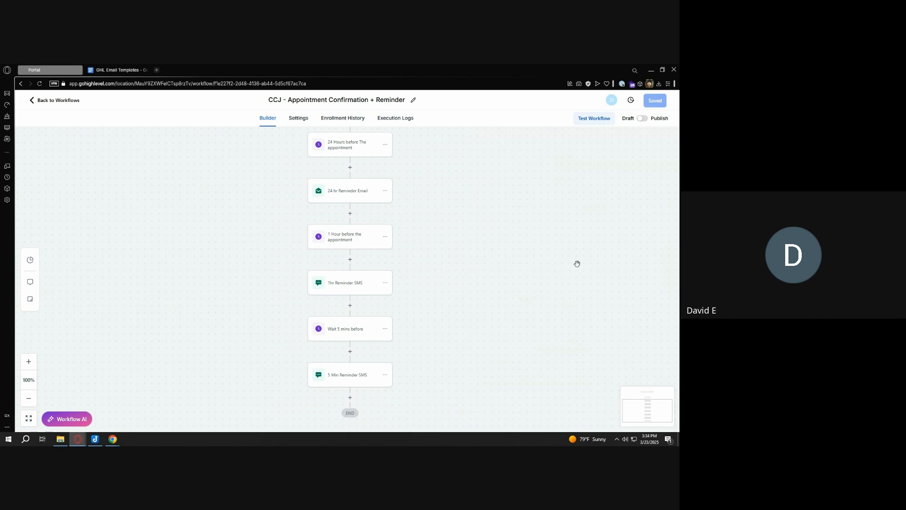
View the available trigger types for a new workflow trigger, and close the list without adding one
scroll(477, 238, "up", 3)
scroll(402, 277, "up", 1)
scroll(396, 240, "down", 1)
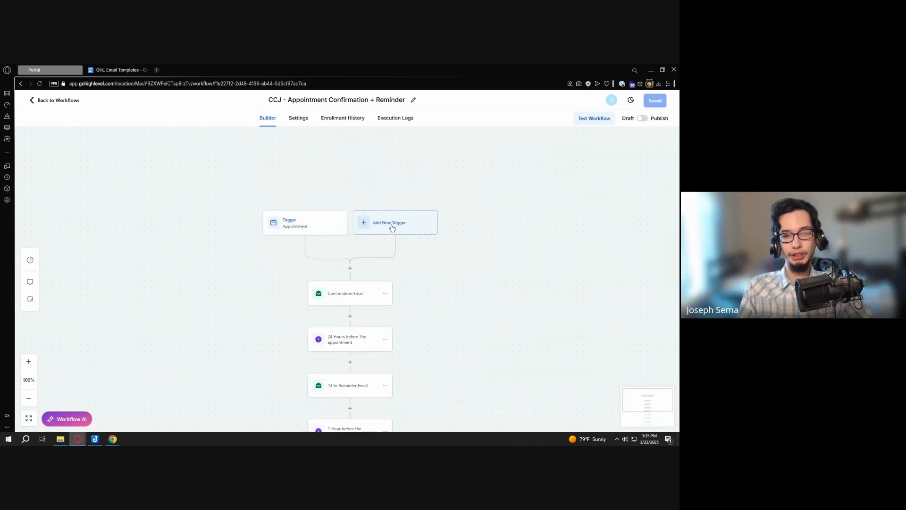
left_click(404, 230)
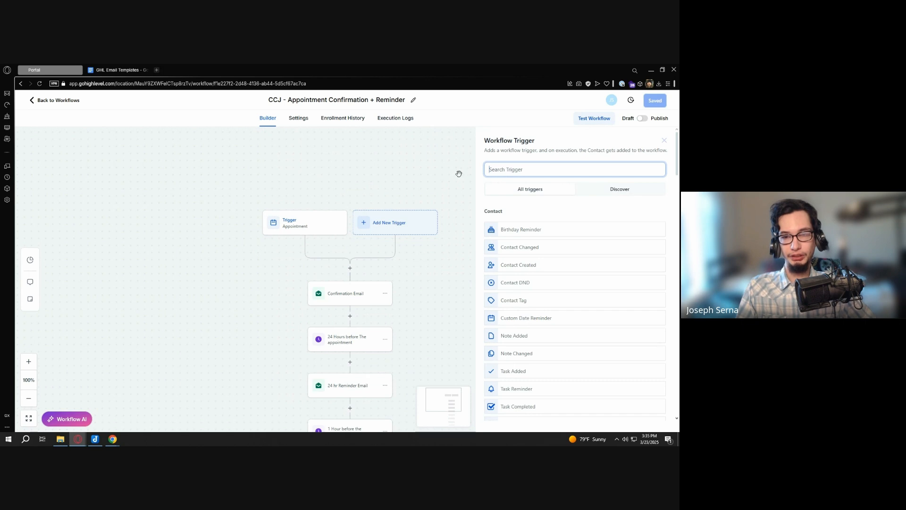
left_click(665, 140)
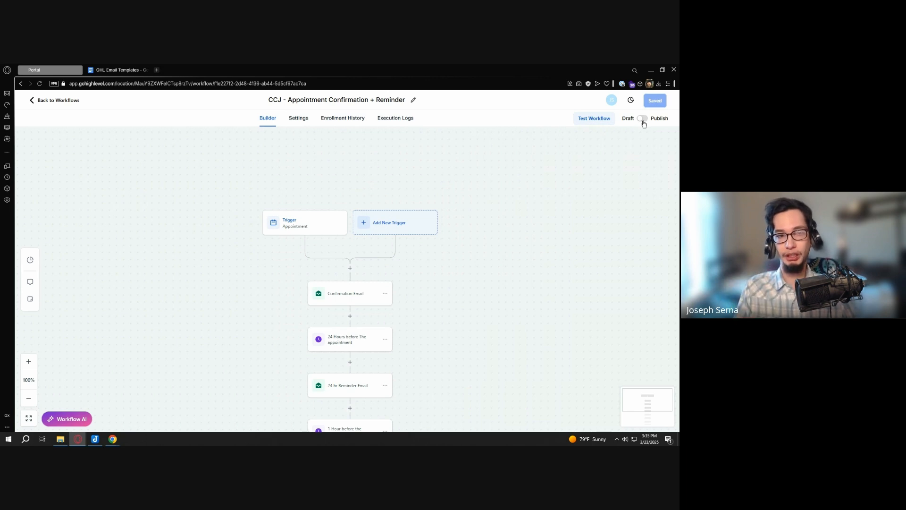
Review the action sequence of the appointment reminder workflow down to its end, and return to the workflow list
scroll(494, 222, "down", 5)
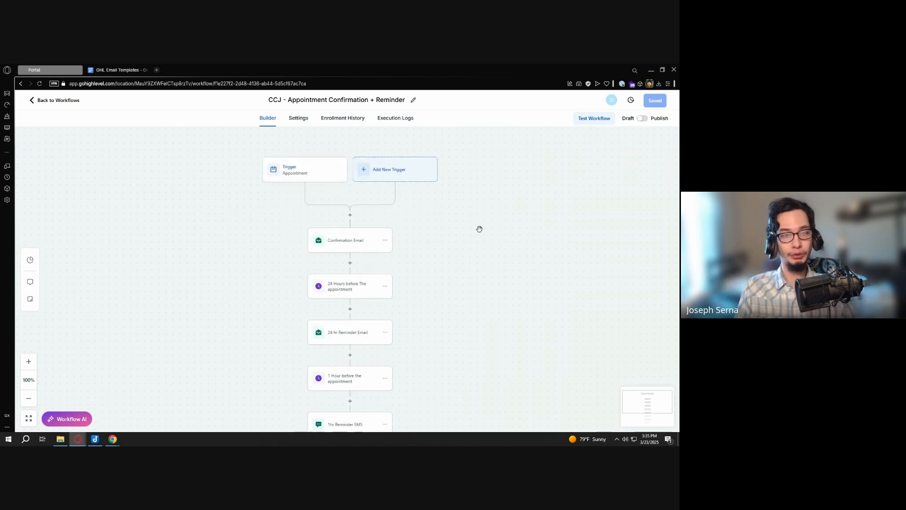
scroll(483, 198, "down", 1)
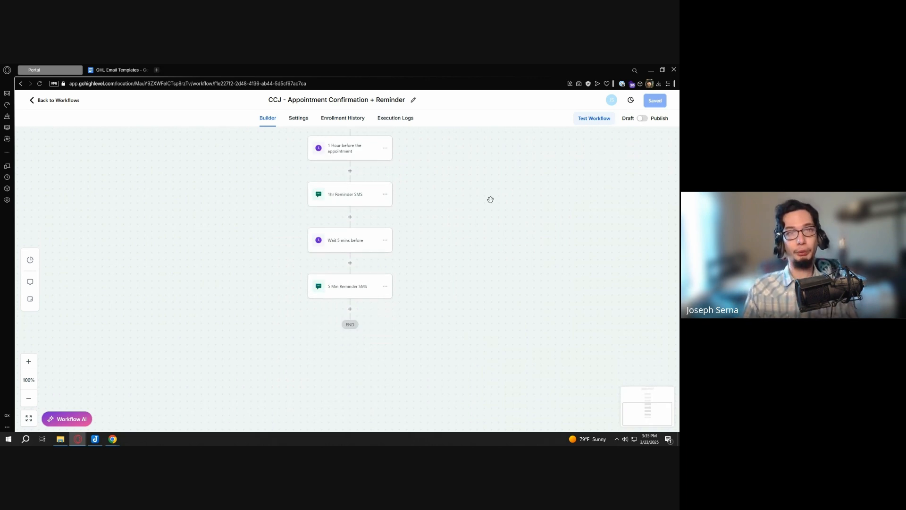
scroll(450, 202, "up", 6)
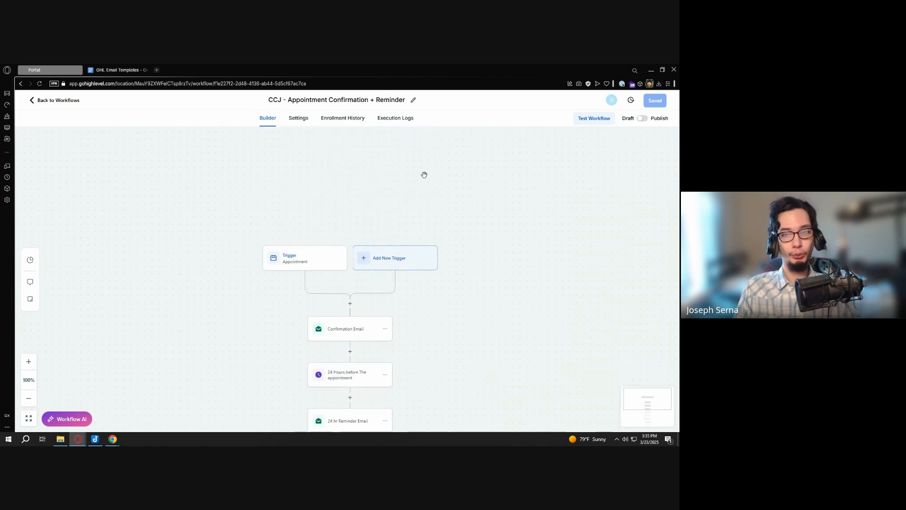
scroll(424, 177, "down", 3)
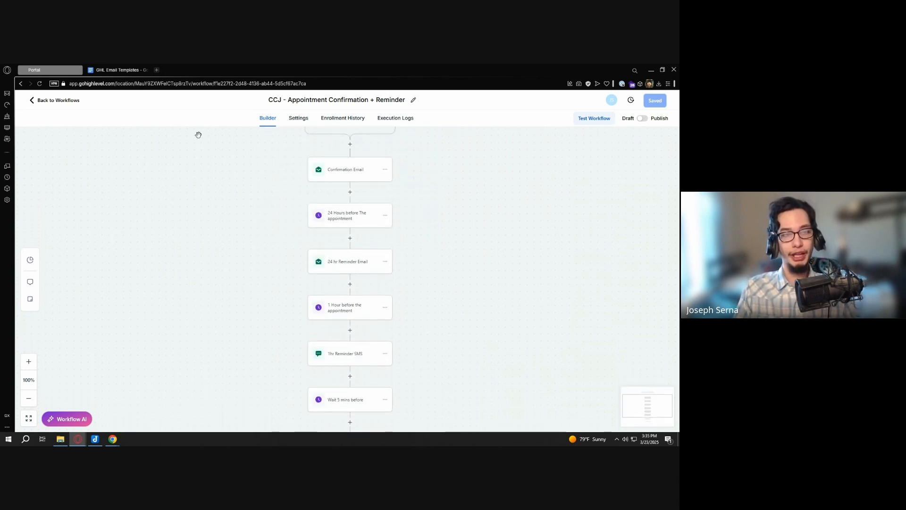
left_click(59, 104)
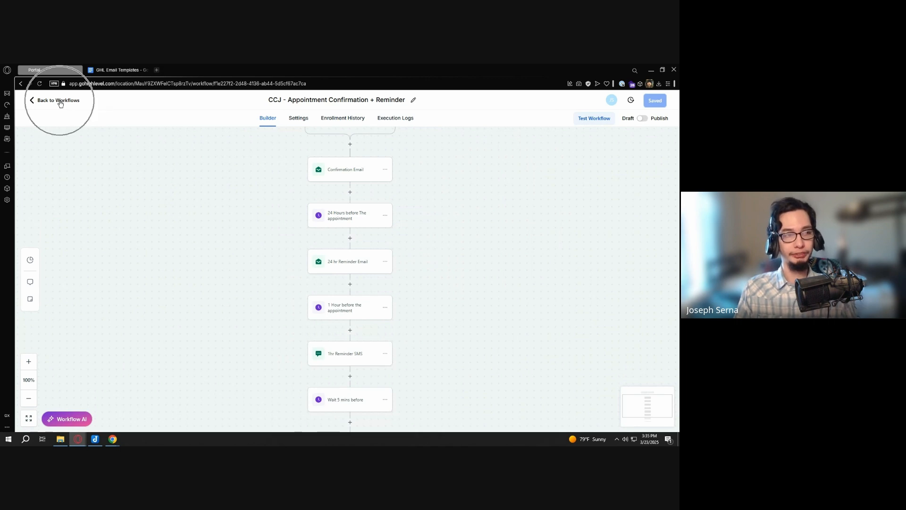
left_click(60, 104)
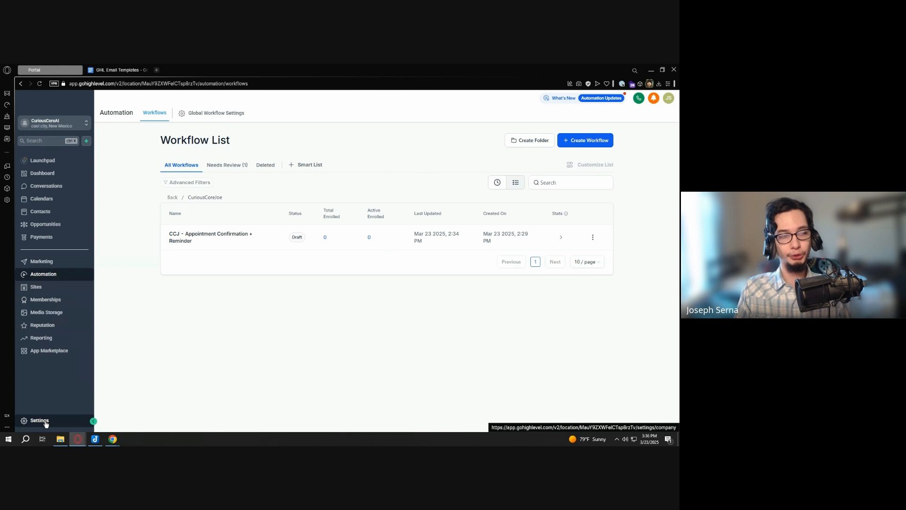
Open the Custom Values page in the account settings
left_click(46, 423)
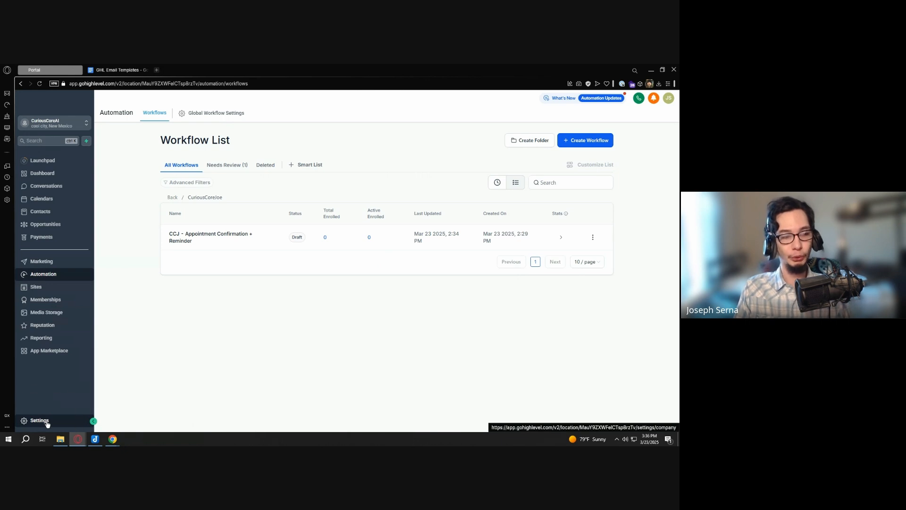
left_click(49, 421)
left_click(48, 422)
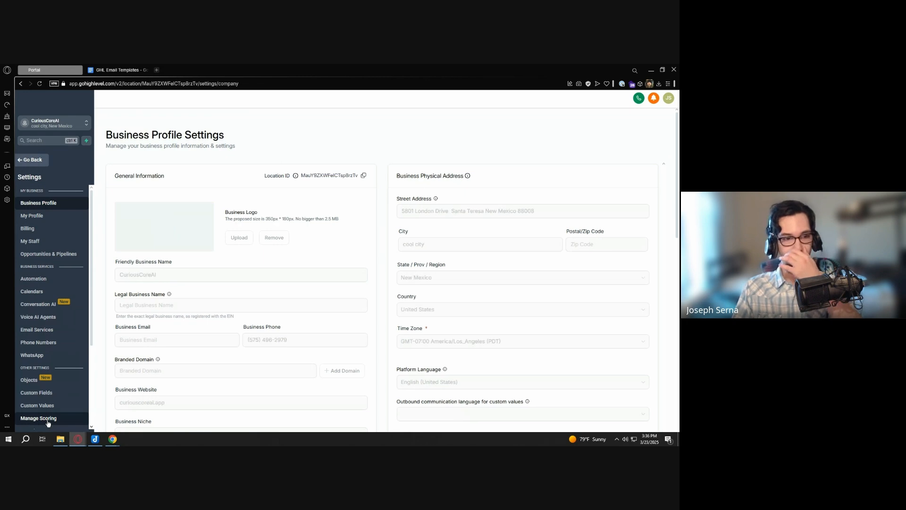
scroll(60, 341, "down", 5)
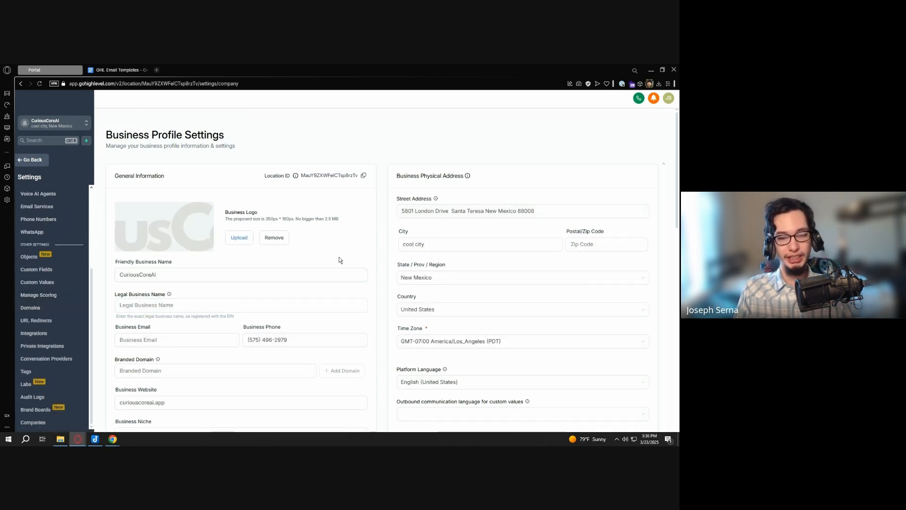
scroll(198, 273, "down", 1)
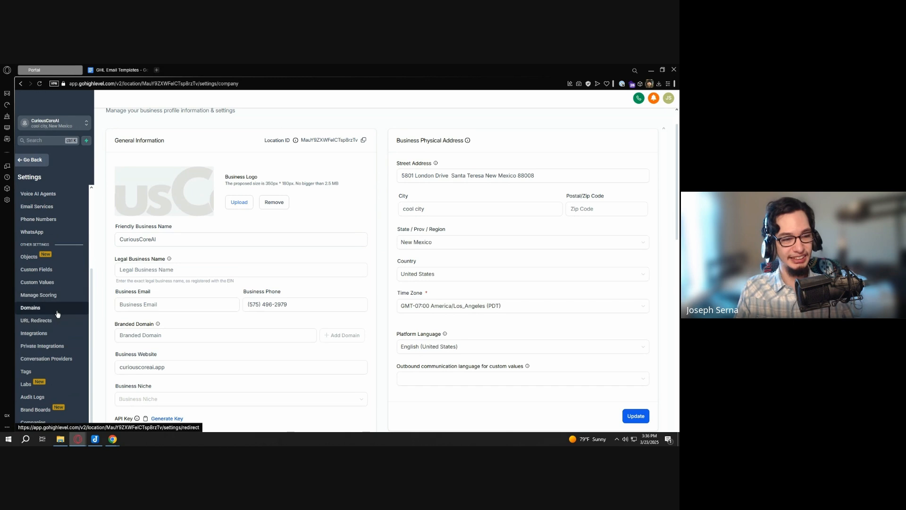
left_click(47, 281)
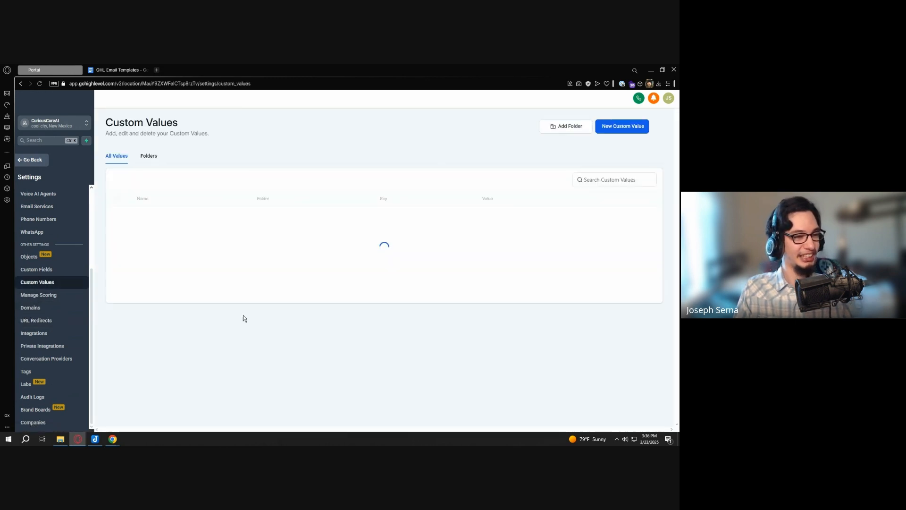
left_click(66, 282)
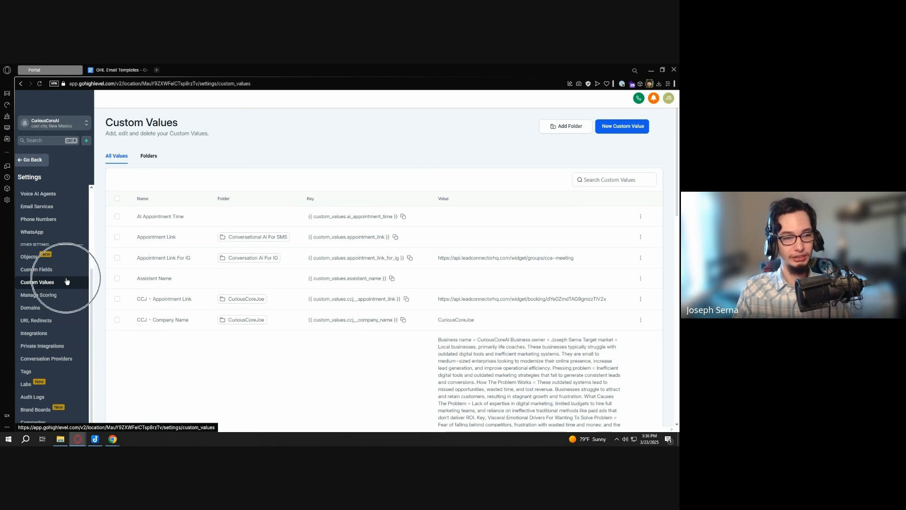
Open the CuriousCoreJoe custom values folder and look through the values it contains
left_click(149, 157)
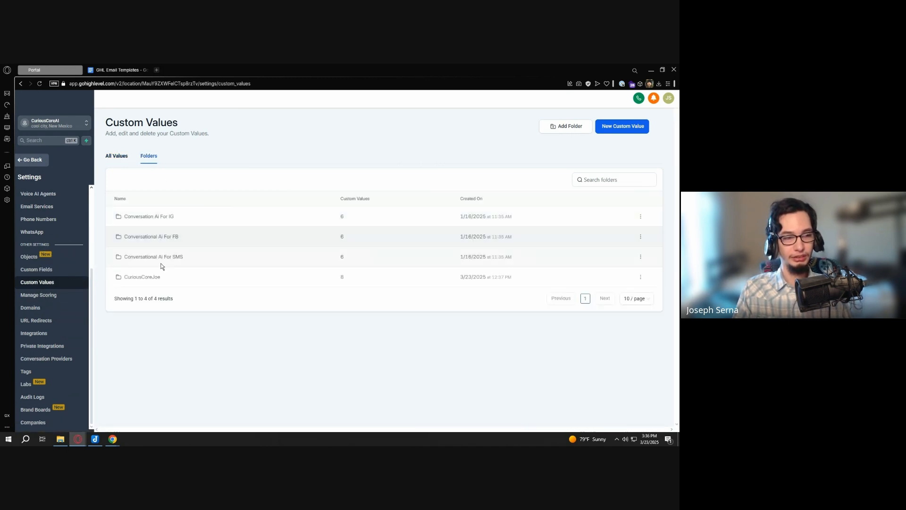
left_click(182, 265)
scroll(252, 229, "down", 1)
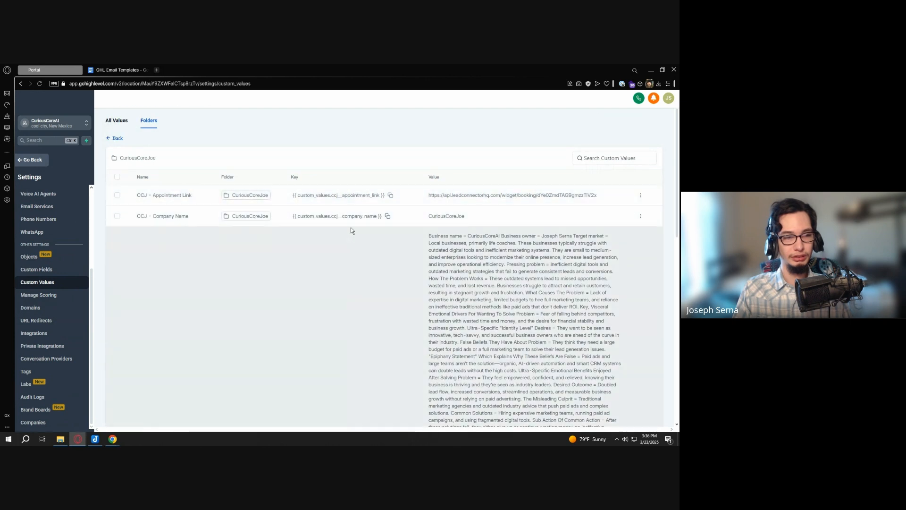
scroll(360, 198, "down", 10)
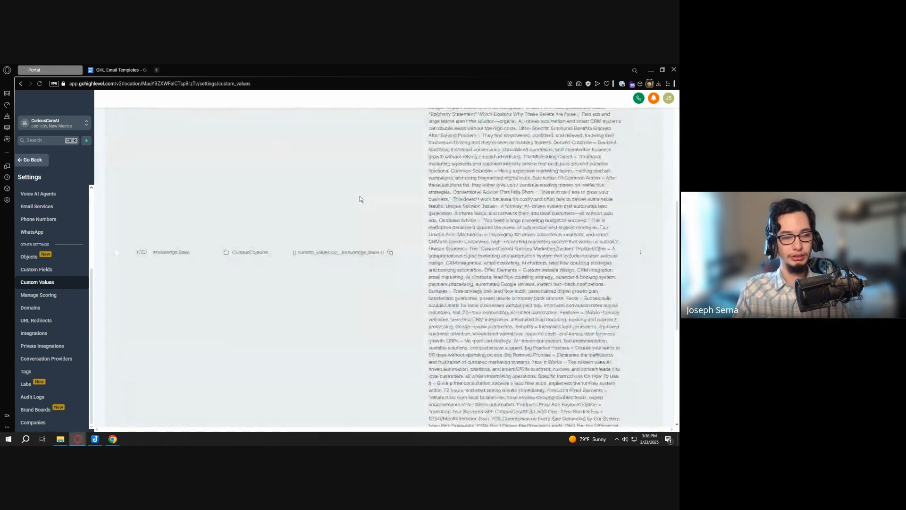
scroll(362, 199, "up", 12)
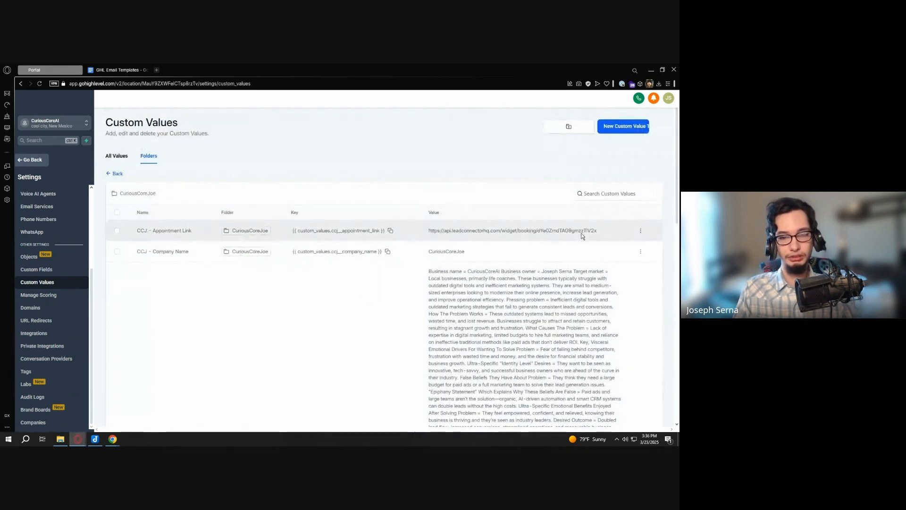
Rename the custom value "CCJ - Appointment Link" to "CCJ - Calendar Link" and save the update
left_click(641, 230)
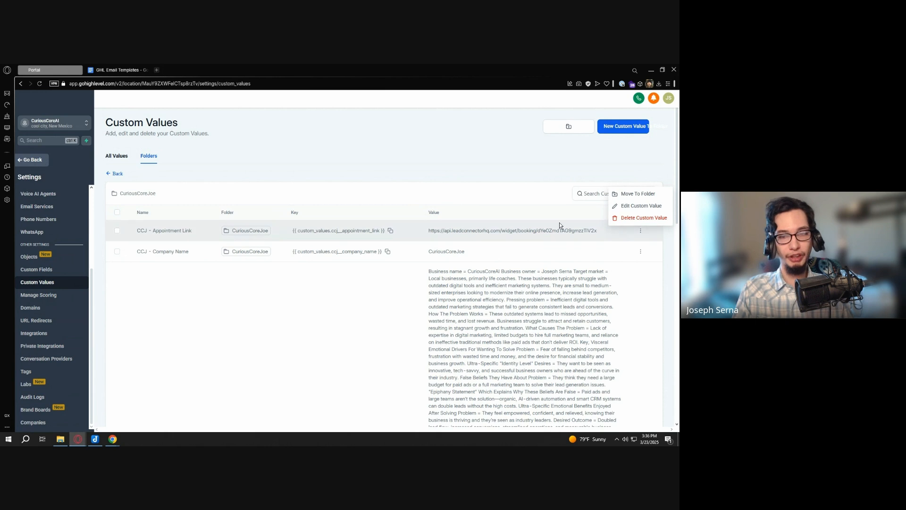
left_click(632, 207)
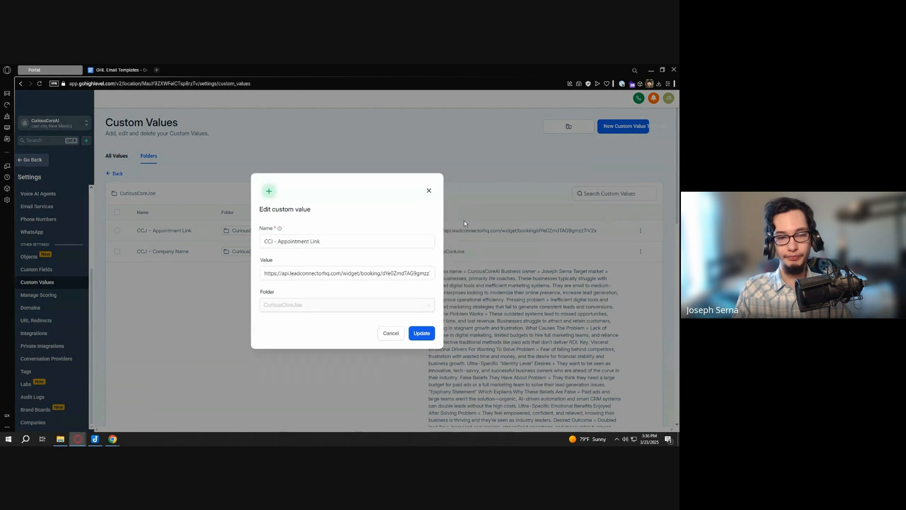
double_click(291, 242)
type("C")
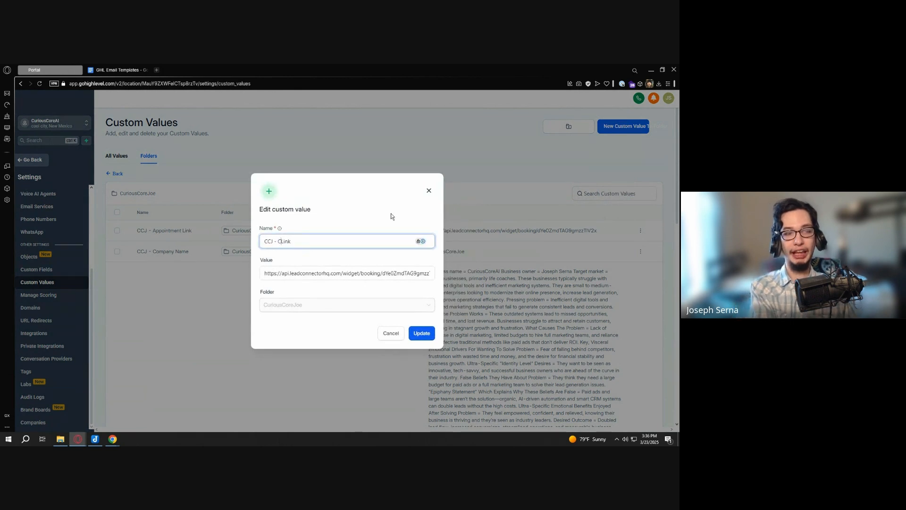
type("alendar")
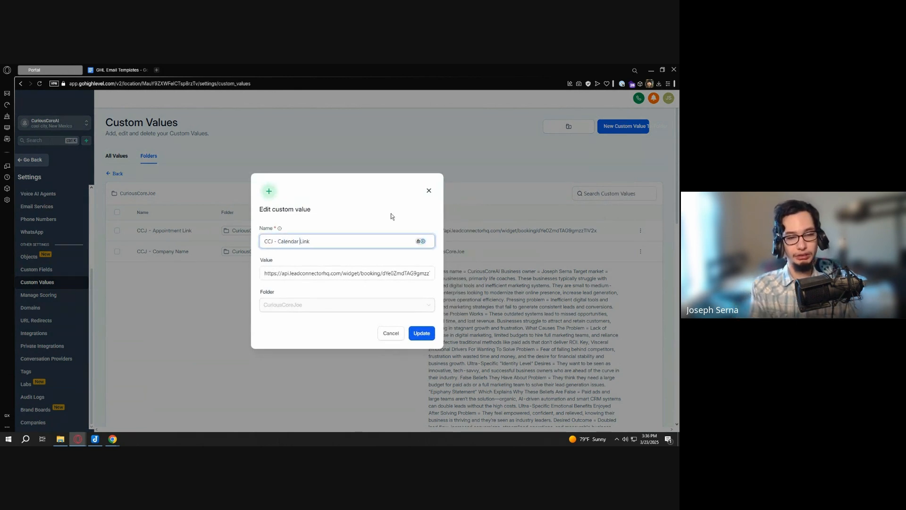
left_click(425, 334)
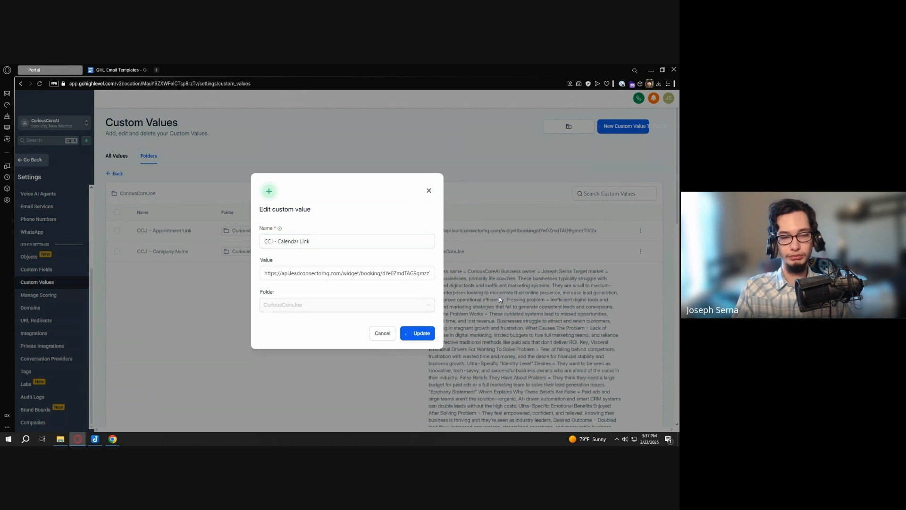
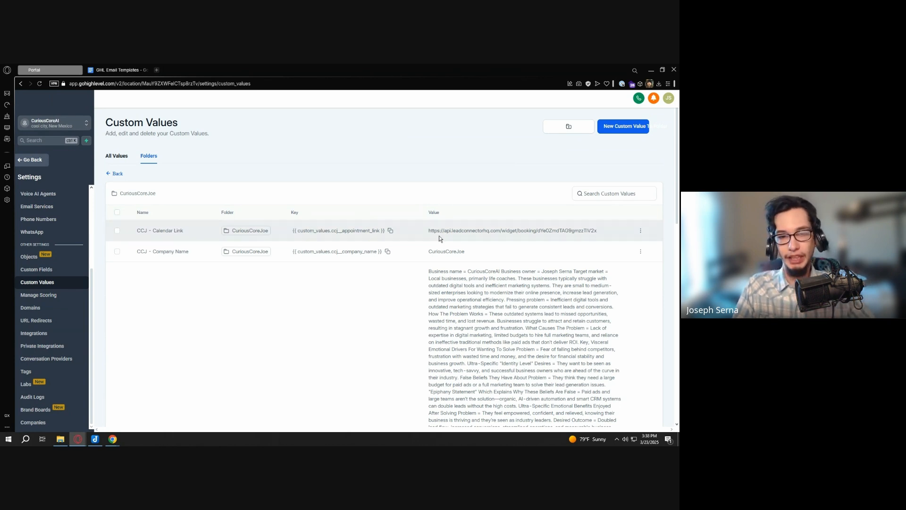
Examine the booking URL and the name of the CCJ - Calendar Link custom value
left_click_drag(426, 229, 600, 234)
left_click(393, 186)
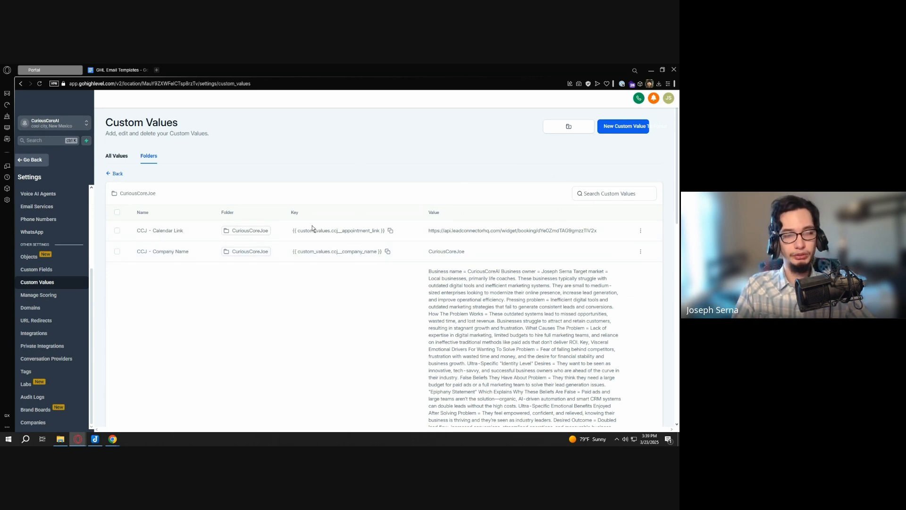
left_click_drag(176, 231, 135, 235)
left_click(250, 163)
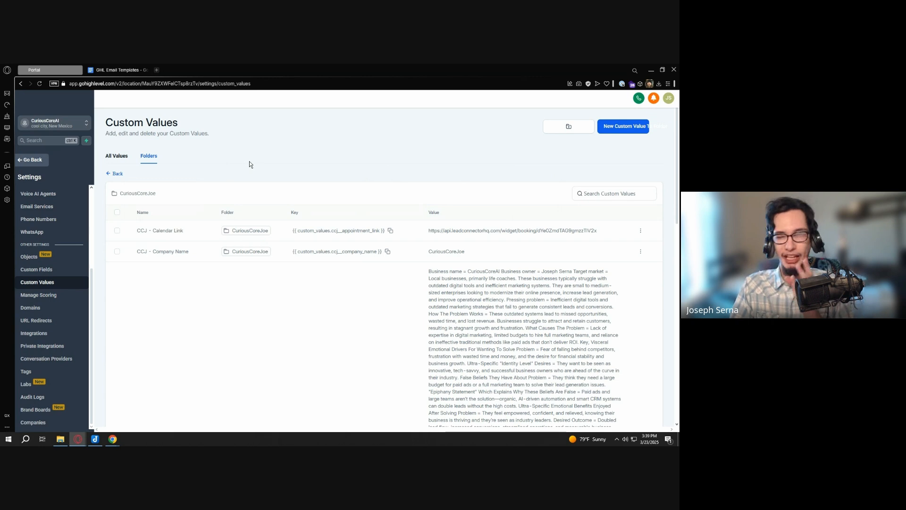
Switch to the GHL Email Templates document in Google Docs and close it
left_click(105, 69)
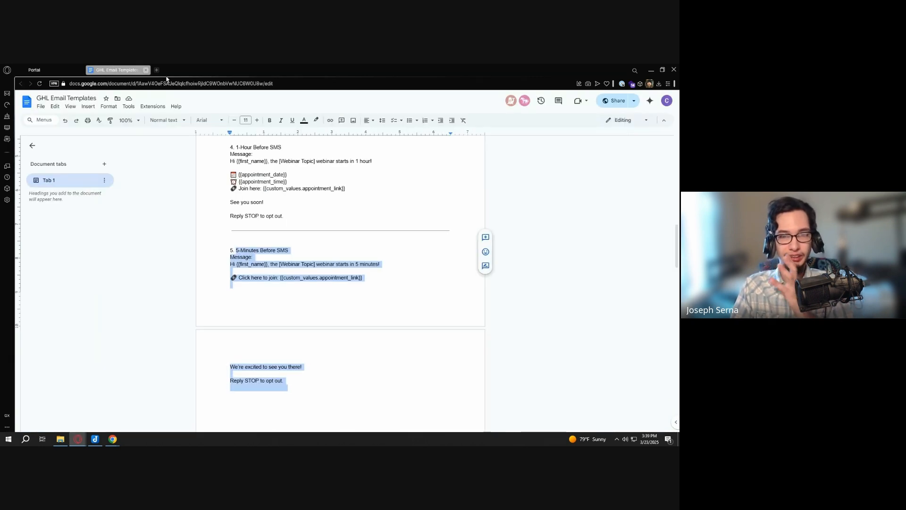
left_click(146, 70)
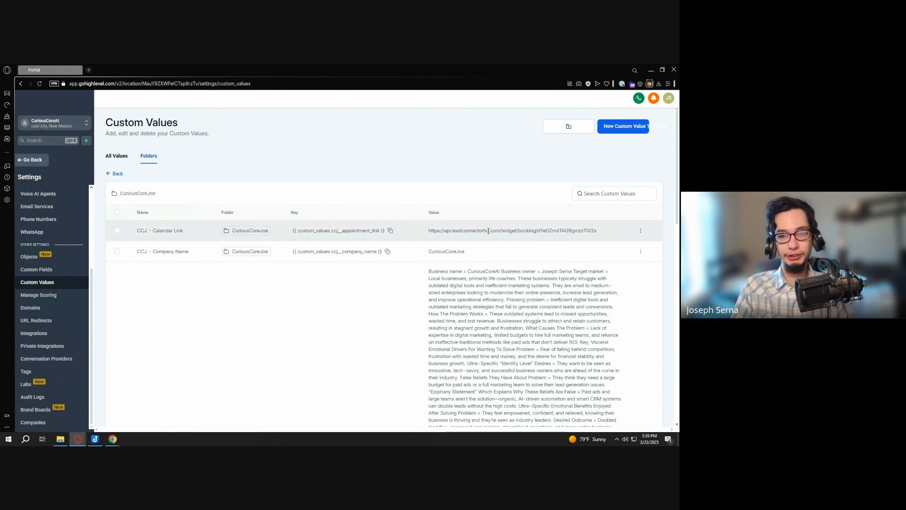
Highlight the Calendar Link's URL and view the options available for that custom value, leaving it unedited
left_click_drag(602, 231, 427, 238)
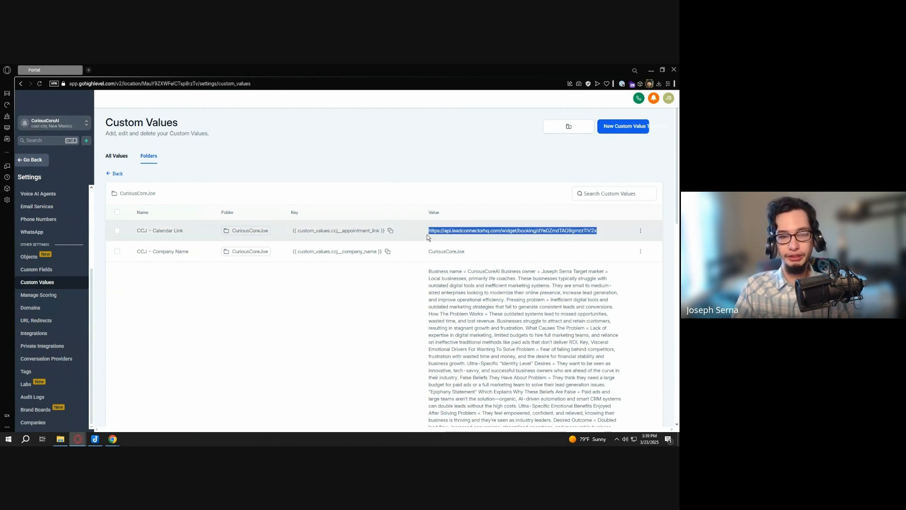
left_click(640, 230)
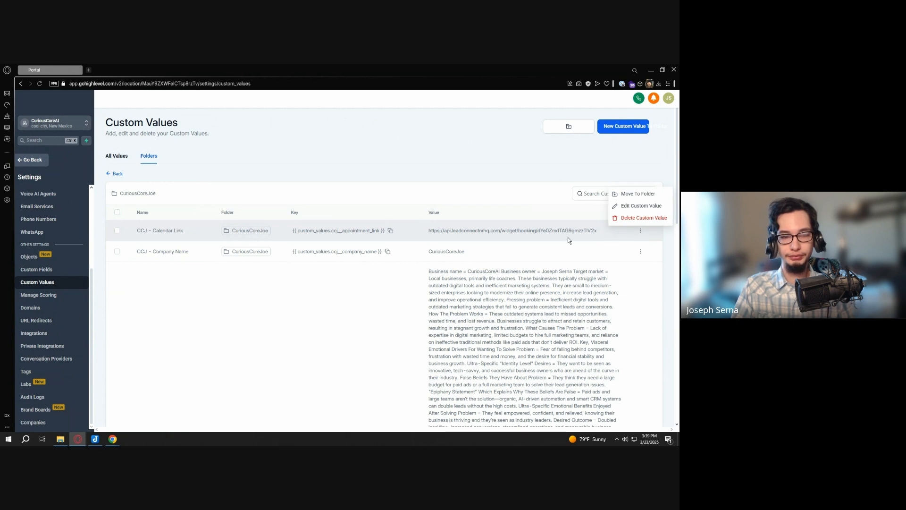
left_click(471, 159)
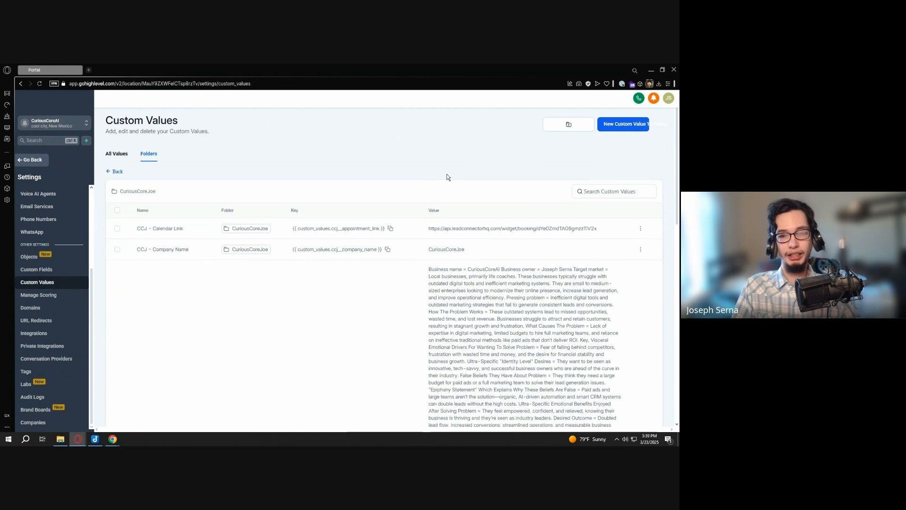
scroll(448, 175, "down", 2)
scroll(448, 175, "up", 2)
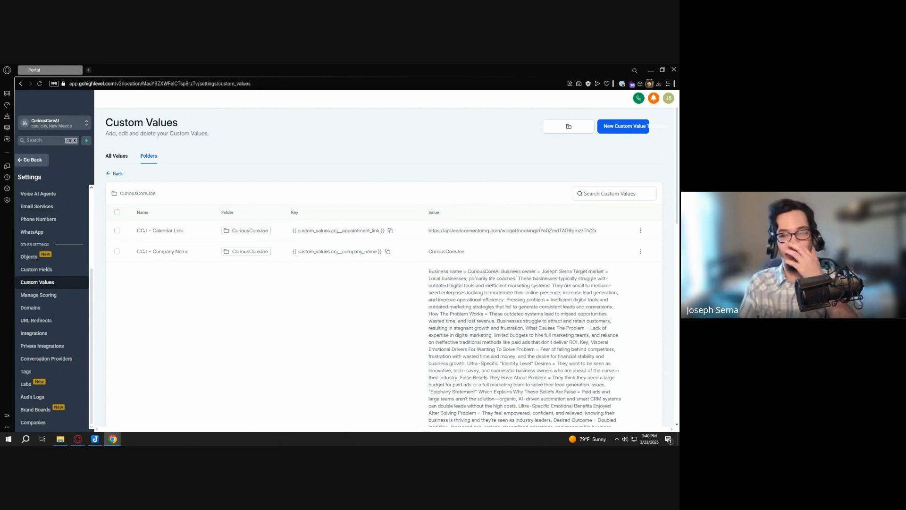
scroll(534, 320, "up", 5)
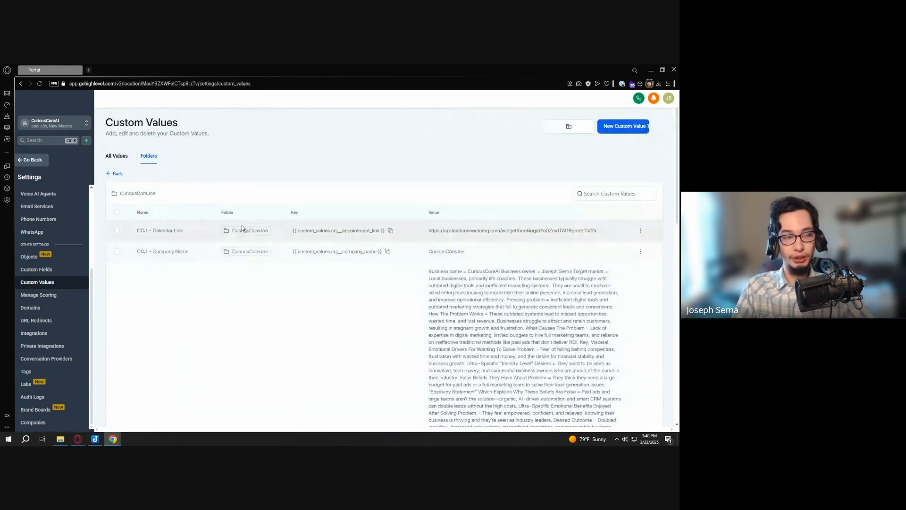
key("alt+Tab")
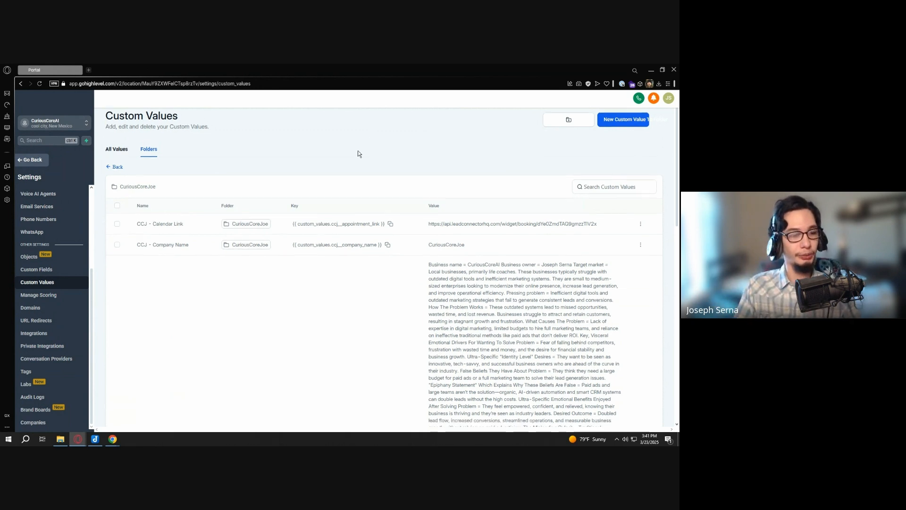
Open the Domains settings and start connecting a new domain, placing the cursor in the empty domain field
scroll(286, 261, "down", 3)
scroll(322, 250, "up", 3)
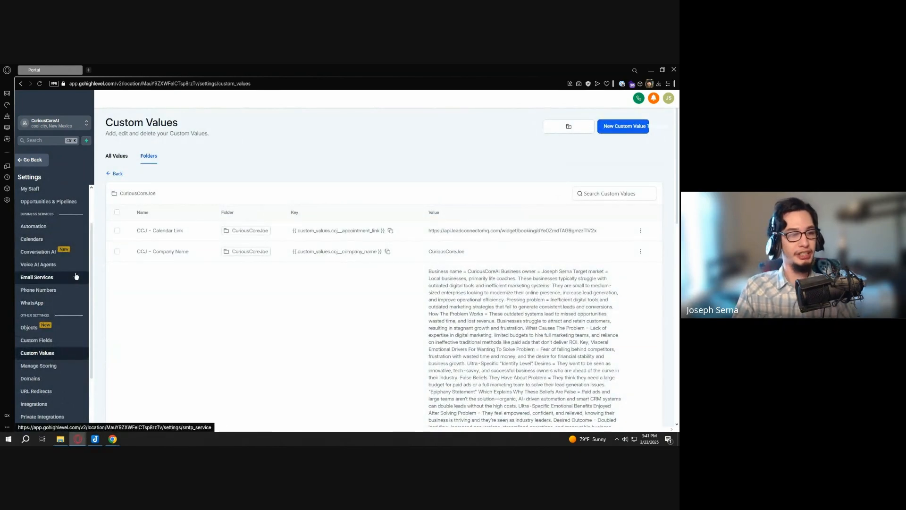
left_click(64, 382)
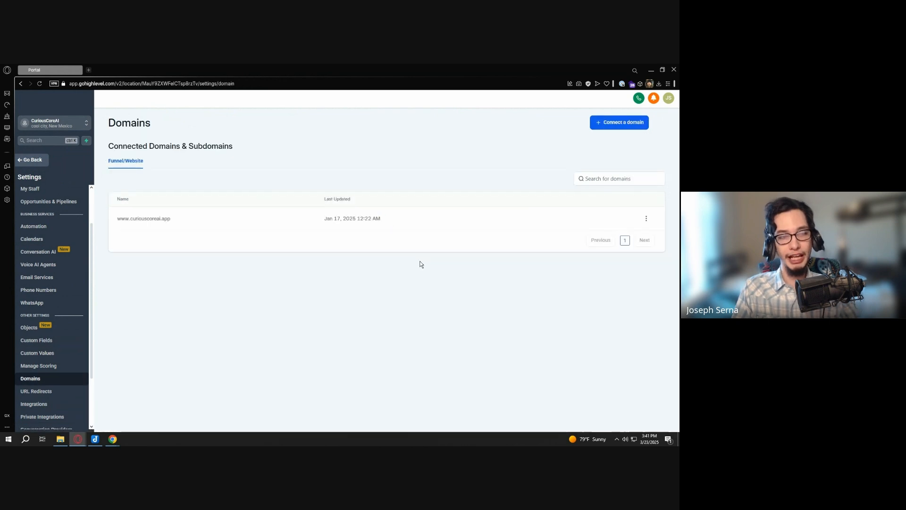
left_click(615, 127)
left_click(309, 164)
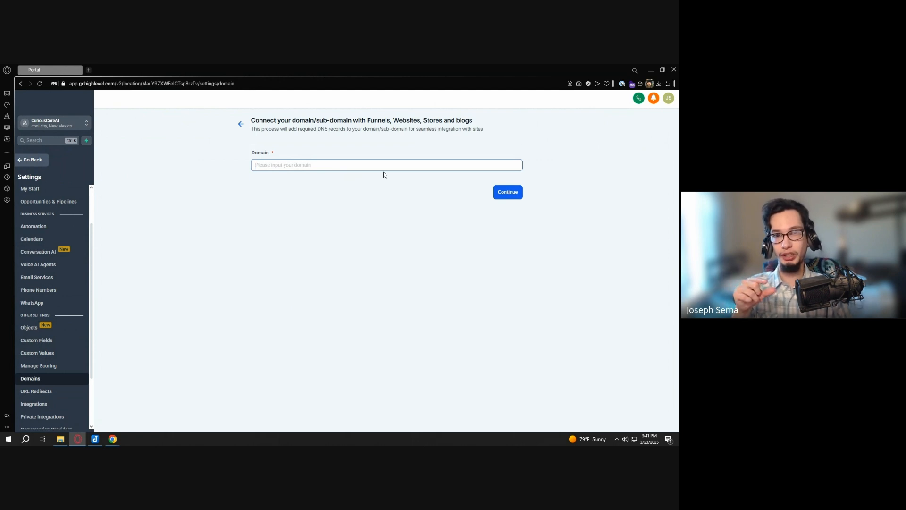
Open the domain registrar site porkbun.com in a new browser tab
key("ctrl+t")
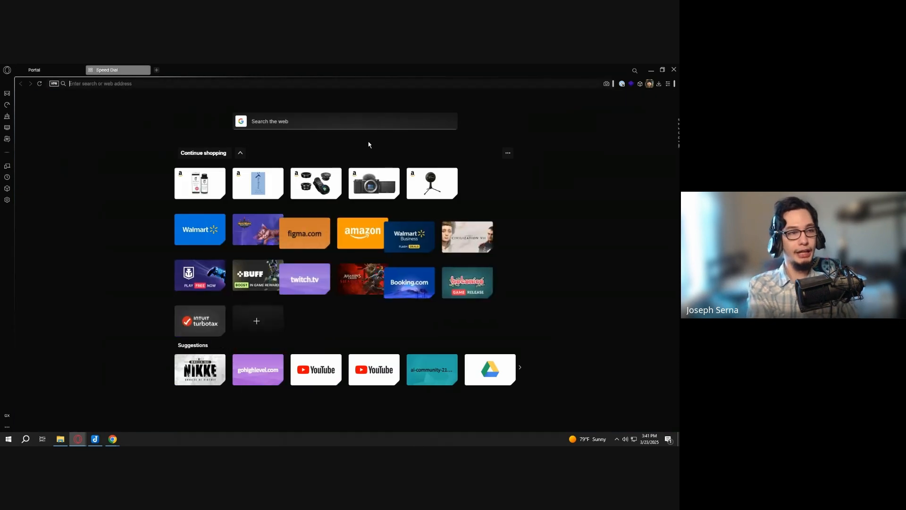
type("pokr")
key("BackSpace")
key("BackSpace")
type("rkbun")
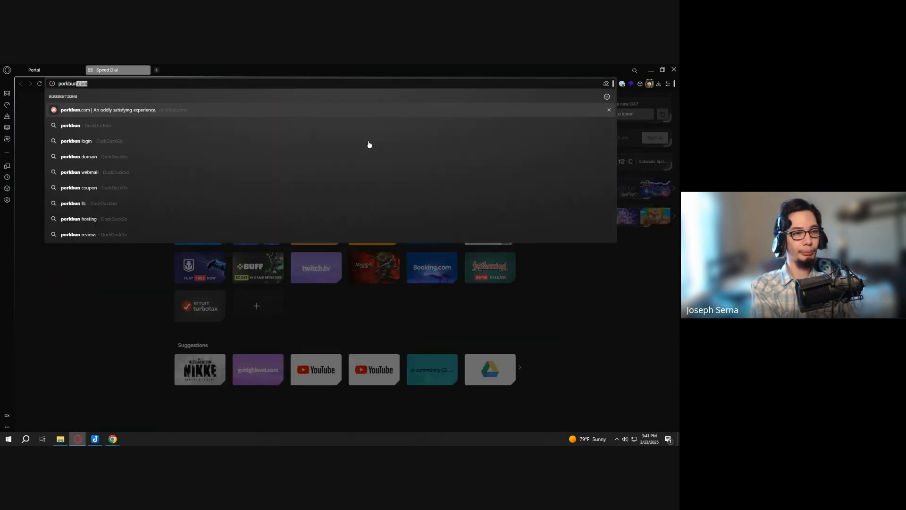
key("Return")
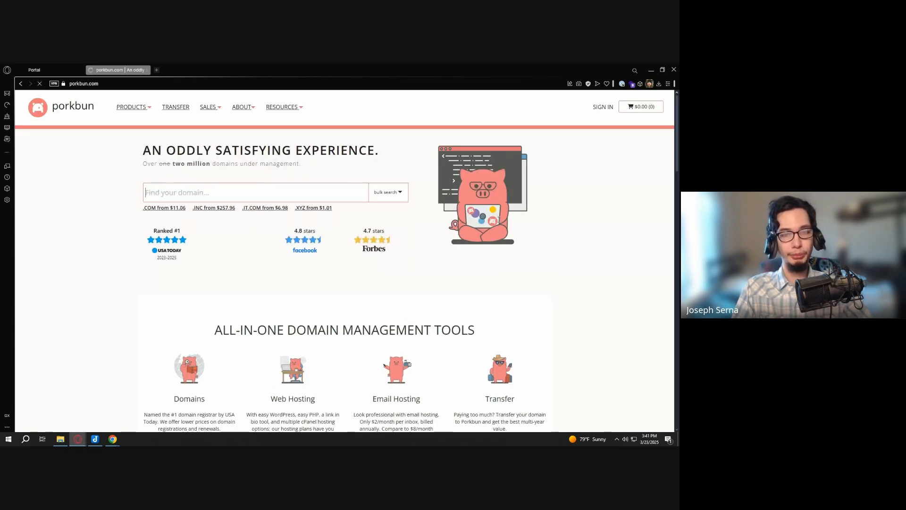
Examine Porkbun's home page, including its domain search and the overview of its domain management tools
scroll(562, 210, "down", 2)
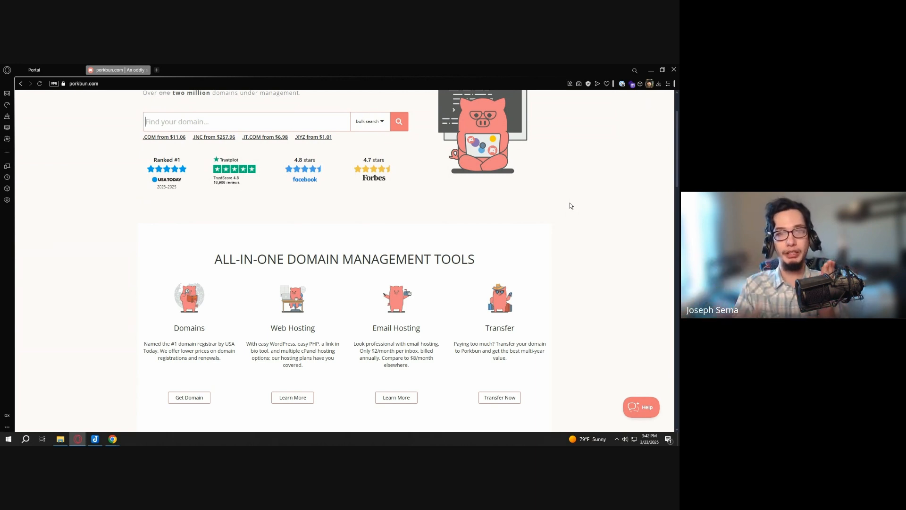
scroll(547, 121, "up", 2)
left_click(260, 84)
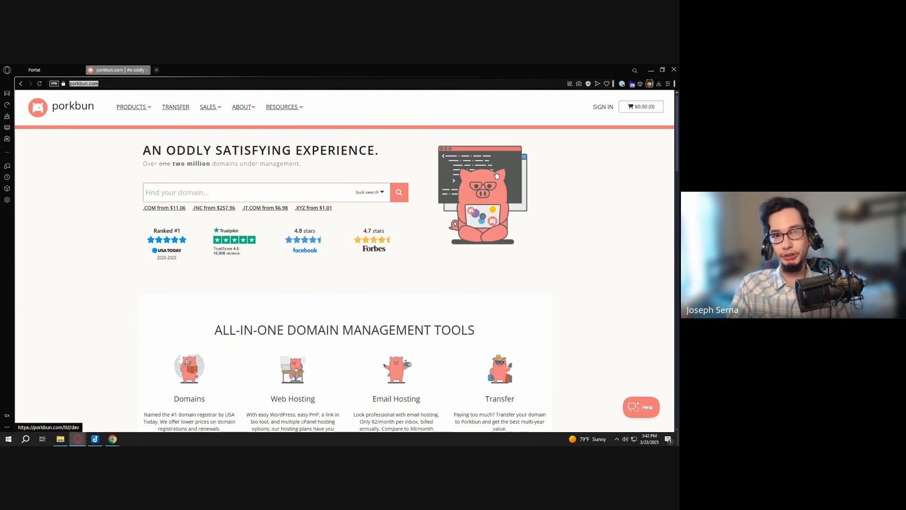
key("alt+Tab")
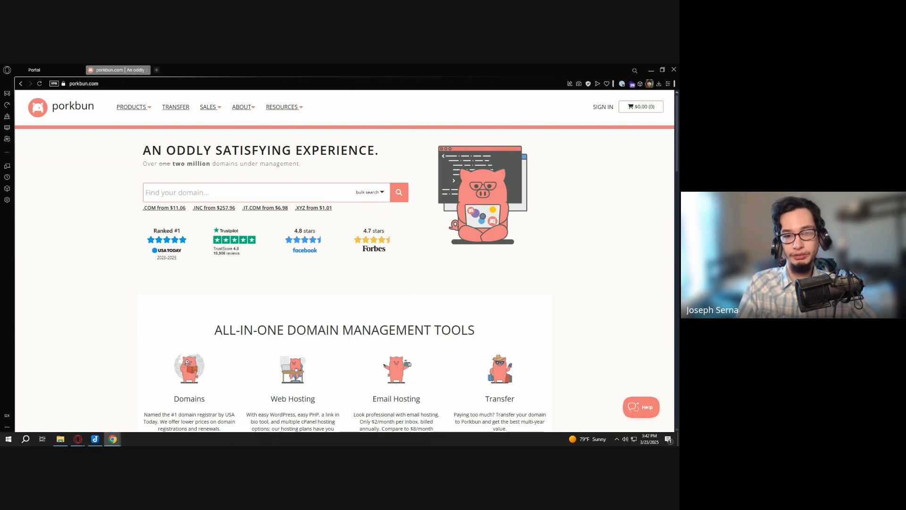
scroll(528, 282, "down", 3)
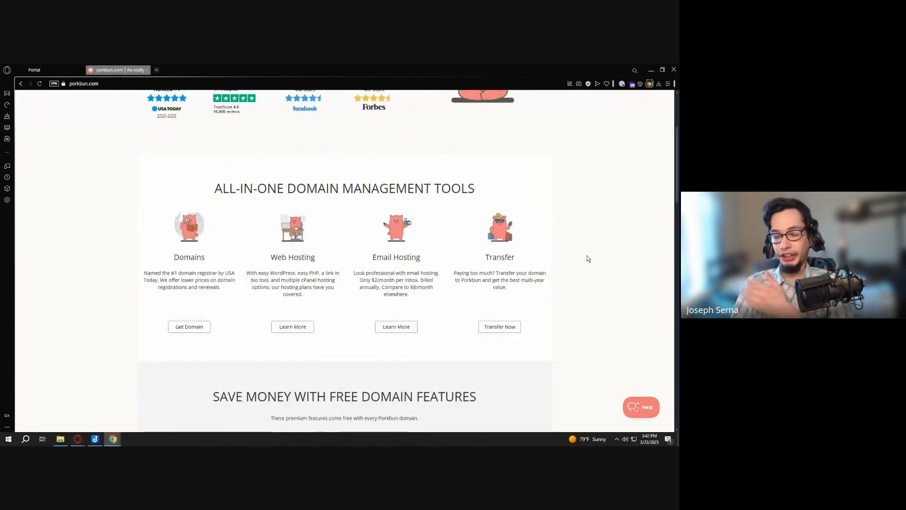
scroll(581, 255, "up", 2)
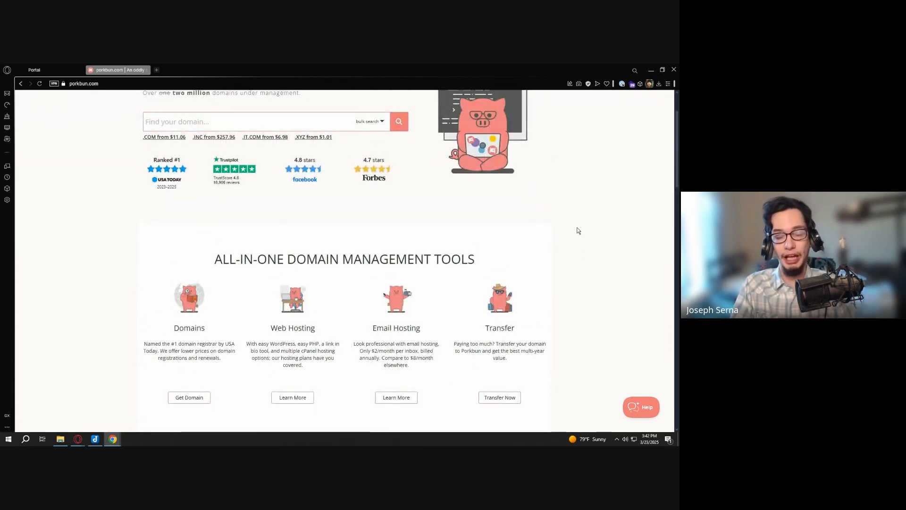
scroll(617, 219, "up", 1)
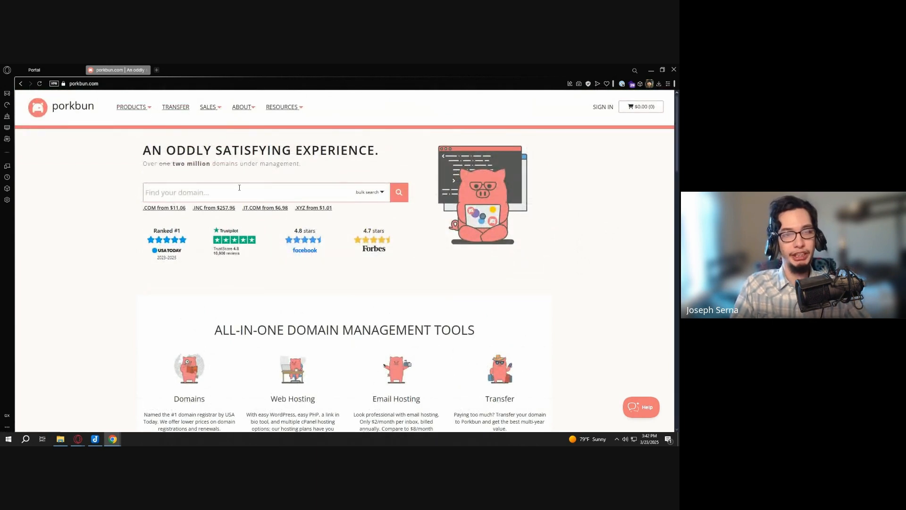
scroll(549, 214, "down", 2)
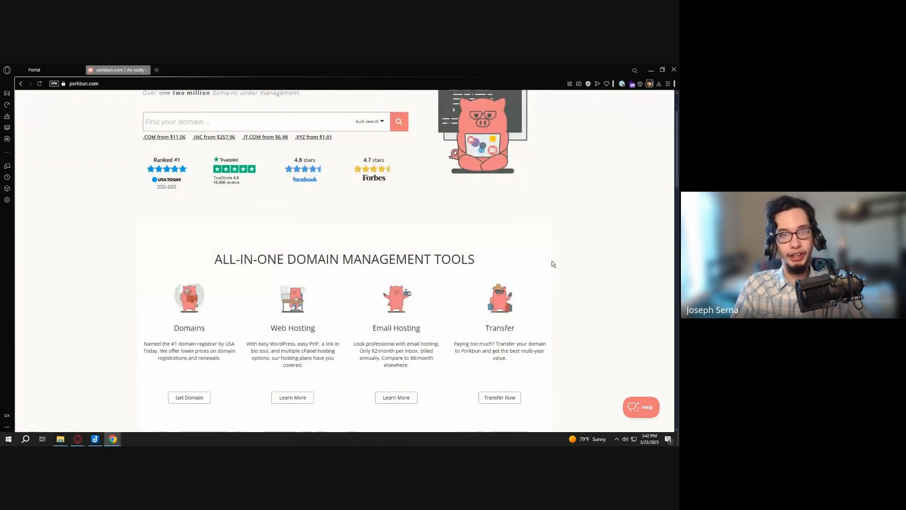
scroll(548, 255, "up", 2)
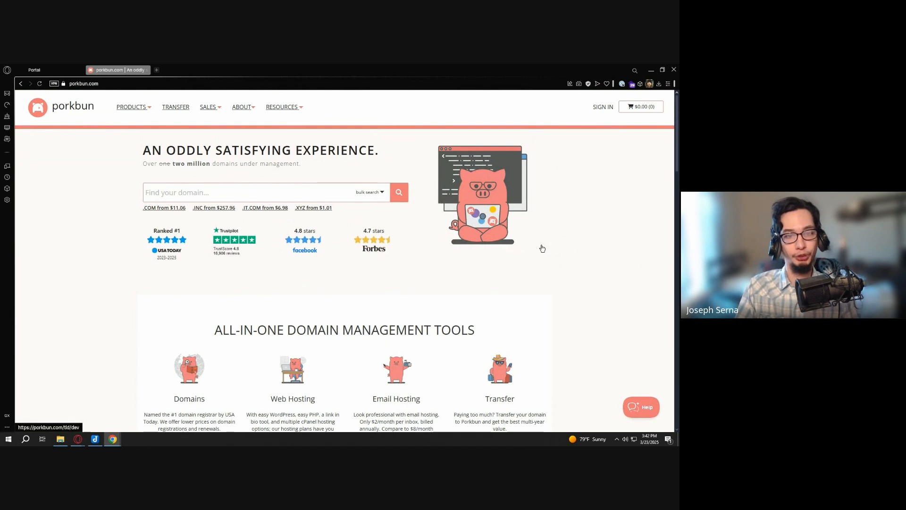
scroll(526, 276, "down", 3)
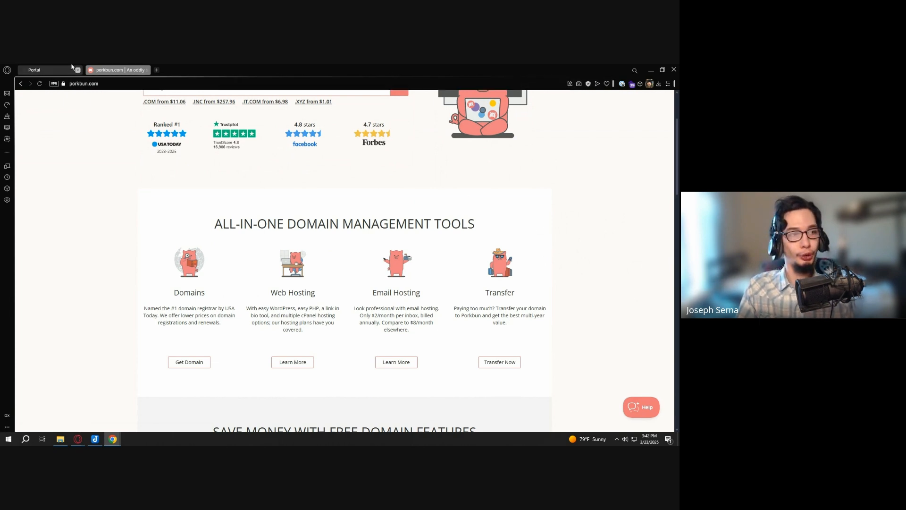
Switch back to HighLevel and view the form for connecting a domain or subdomain, leaving it empty
key("ctrl+Tab")
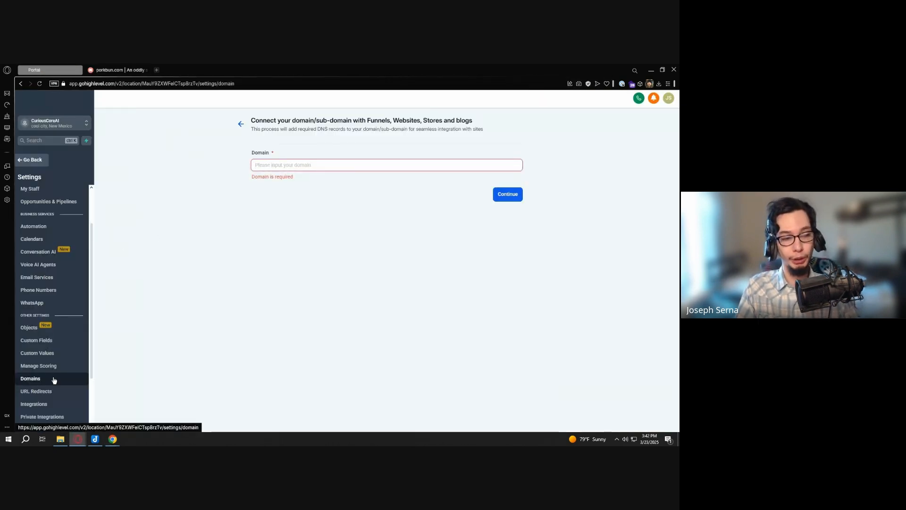
key("ctrl")
key("ctrl")
key("ctrl")
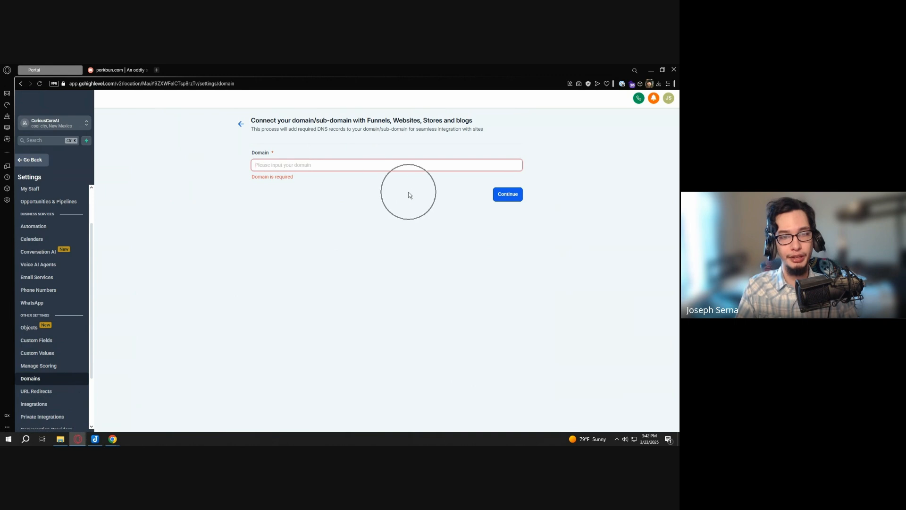
left_click(405, 225)
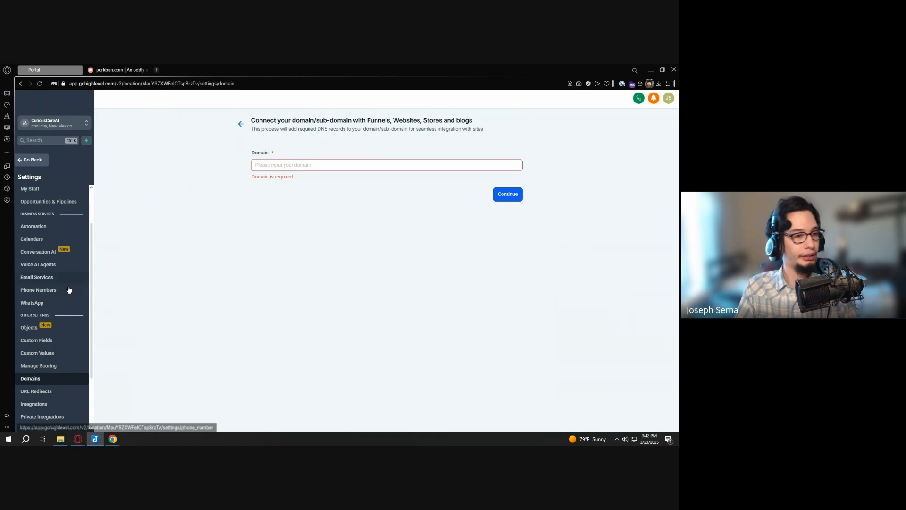
Leave the domain form and open the Integrations page in the account settings
scroll(67, 288, "up", 1)
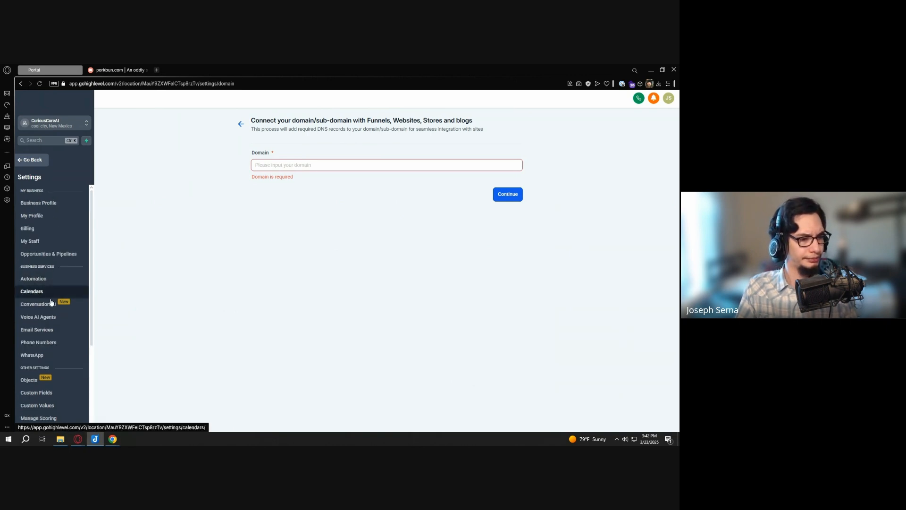
scroll(59, 302, "down", 3)
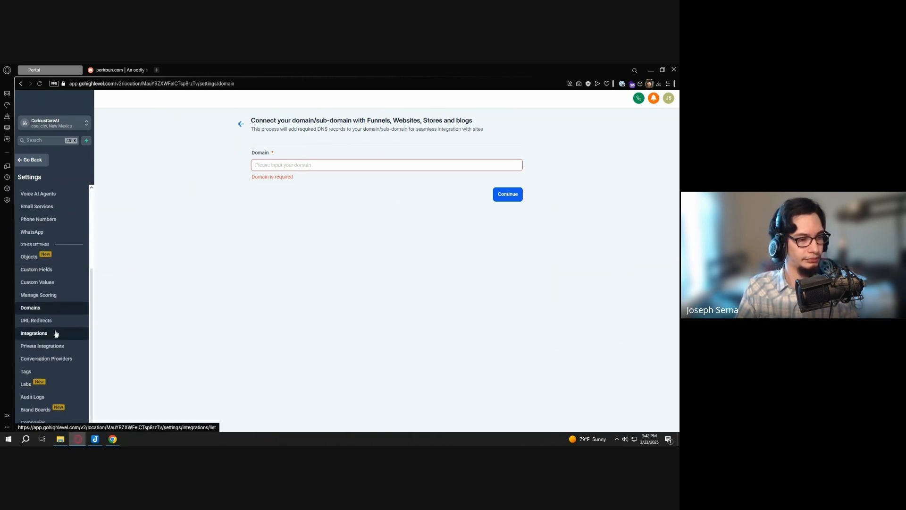
left_click(56, 333)
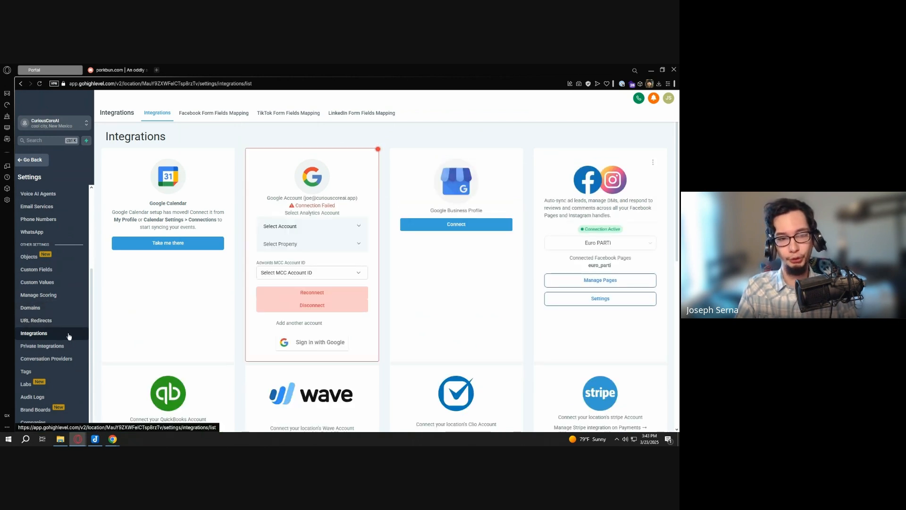
key("ctrl")
key("ctrl")
key("ctrl")
key("ctrl")
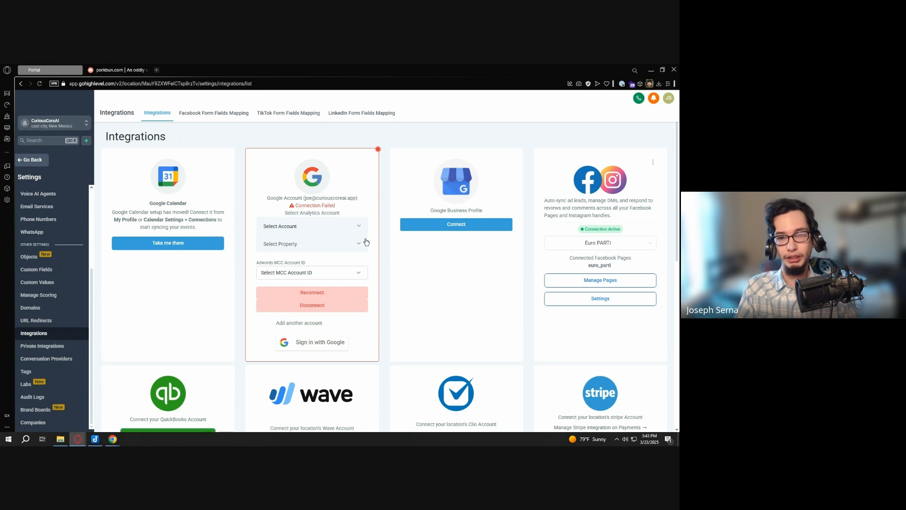
Examine the third-party integrations offered, from Google and Facebook through QuickBooks, Stripe and Slack to WooCommerce
scroll(491, 229, "down", 2)
scroll(498, 214, "up", 2, "ctrl")
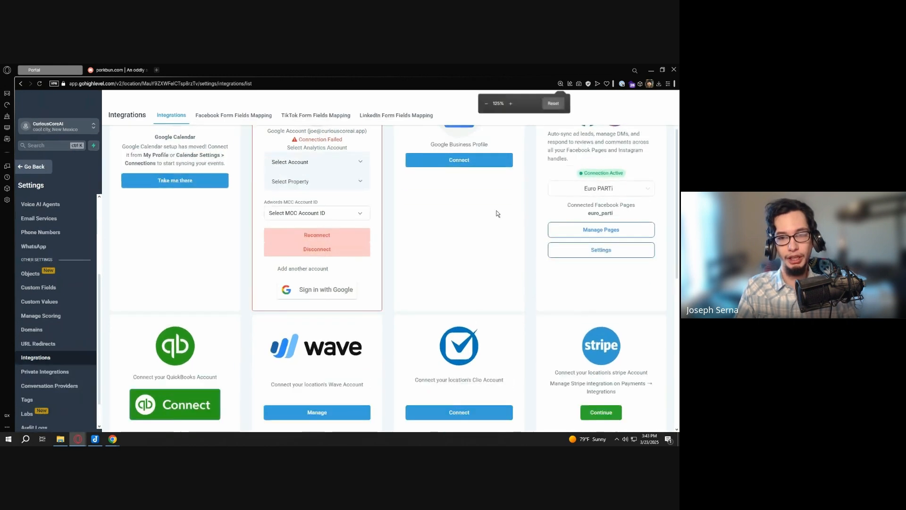
scroll(498, 213, "down", 3, "ctrl")
scroll(489, 223, "up", 1, "ctrl")
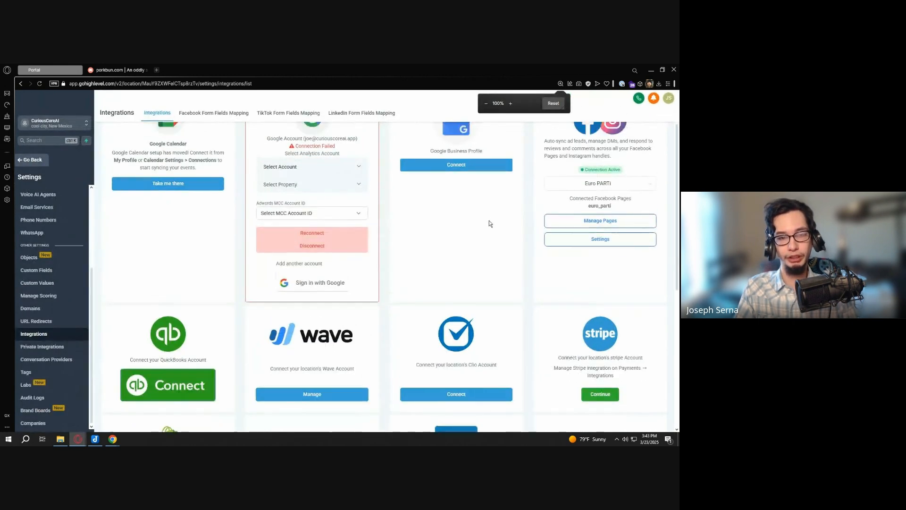
scroll(428, 230, "down", 3)
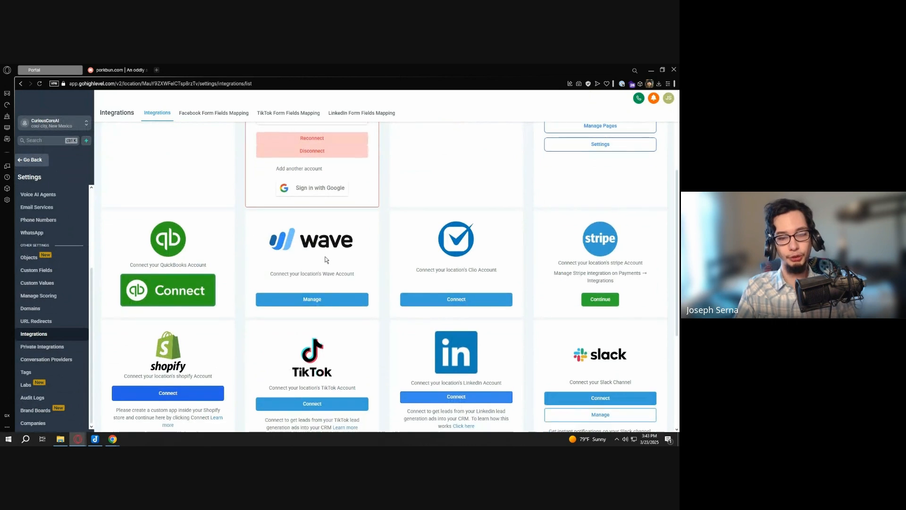
scroll(325, 259, "down", 2)
scroll(319, 306, "down", 3)
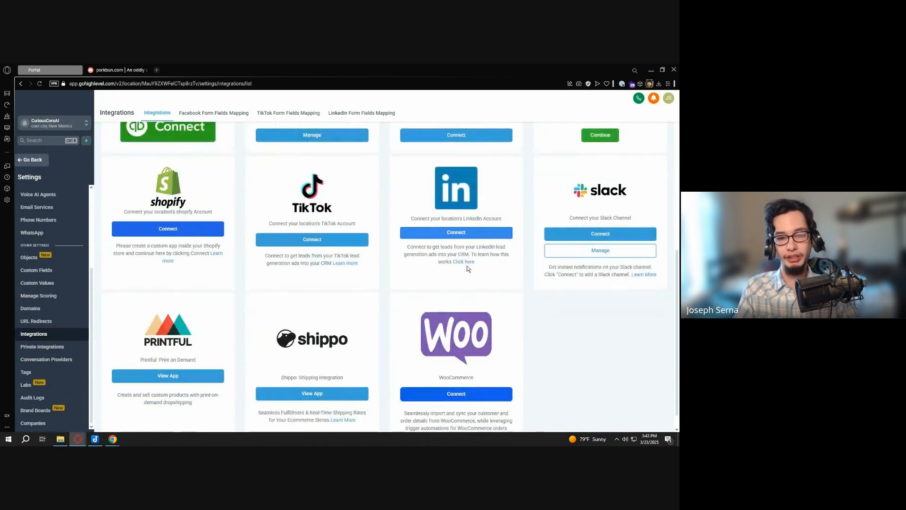
scroll(259, 288, "up", 5)
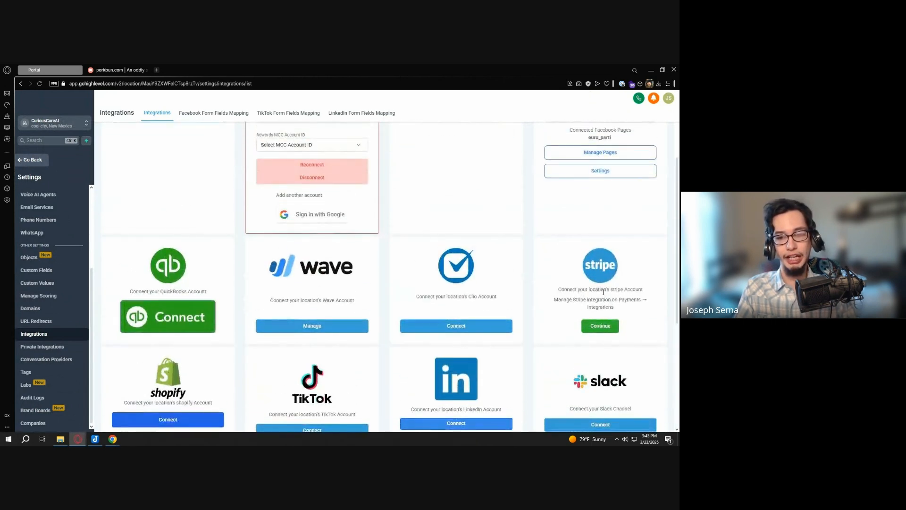
scroll(603, 292, "up", 4)
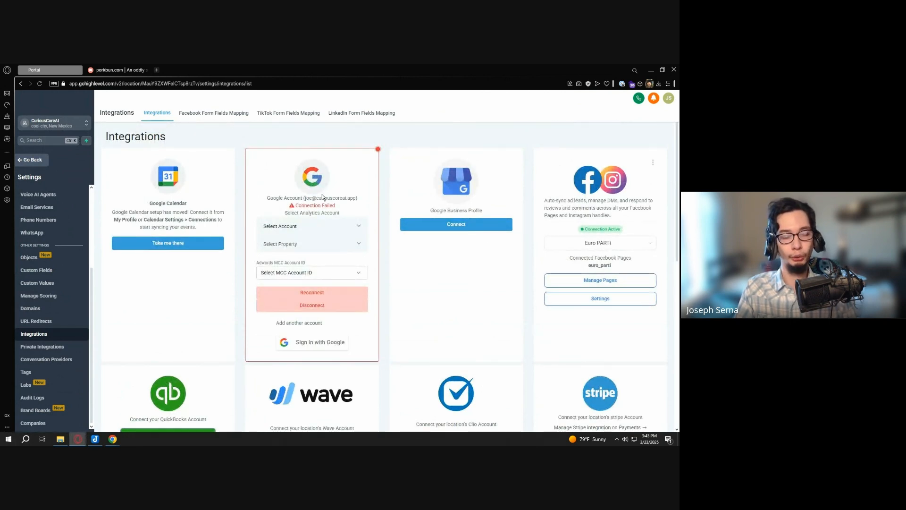
key("ctrl+minus")
key("ctrl+minus")
key("ctrl+plus")
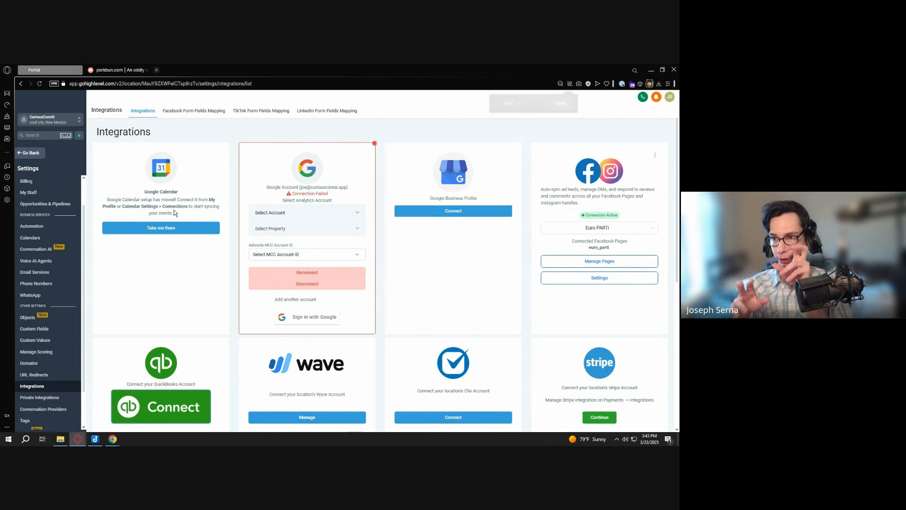
key("ctrl+plus")
key("ctrl+plus")
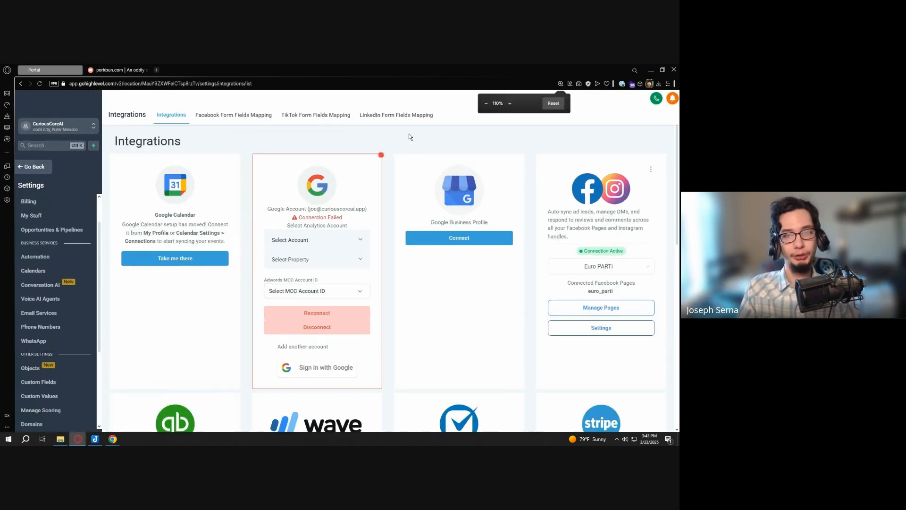
key("ctrl+minus")
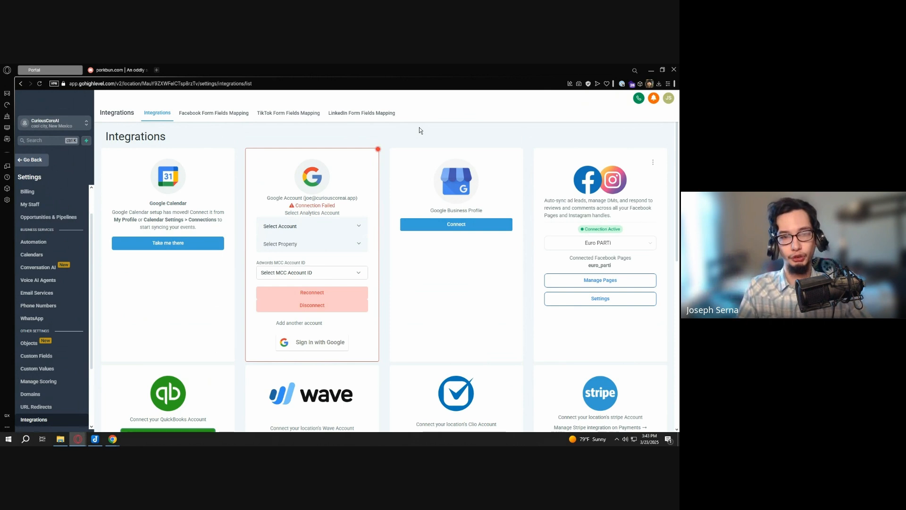
Look through the integrations again and highlight the description of the Facebook and Instagram integration
scroll(417, 169, "down", 2)
scroll(418, 170, "down", 4)
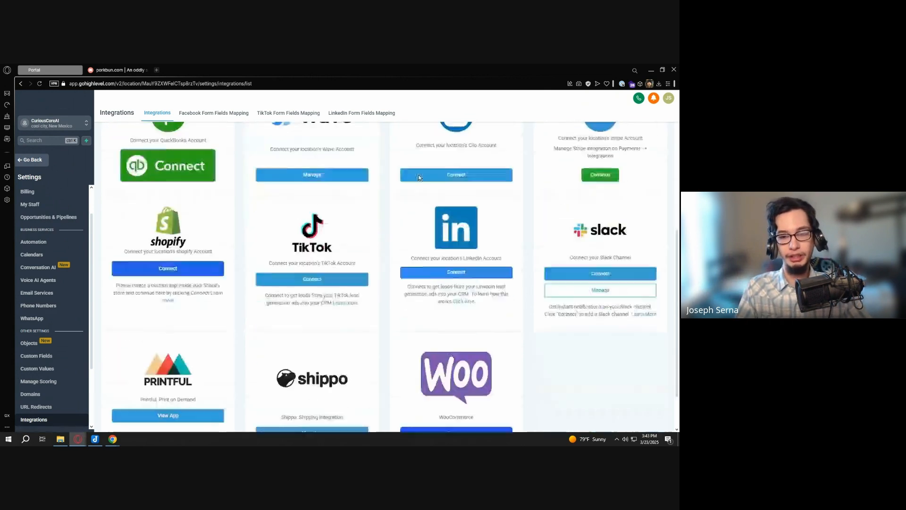
scroll(455, 194, "up", 6)
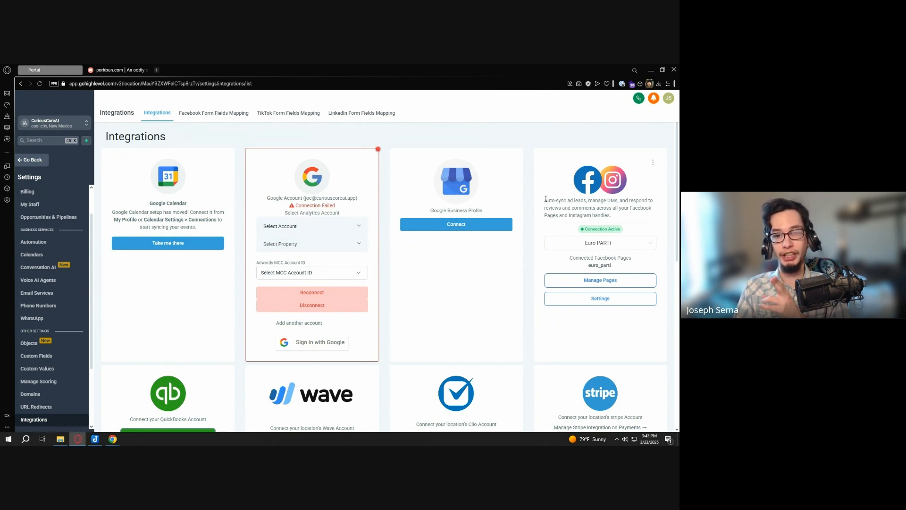
left_click_drag(545, 200, 653, 216)
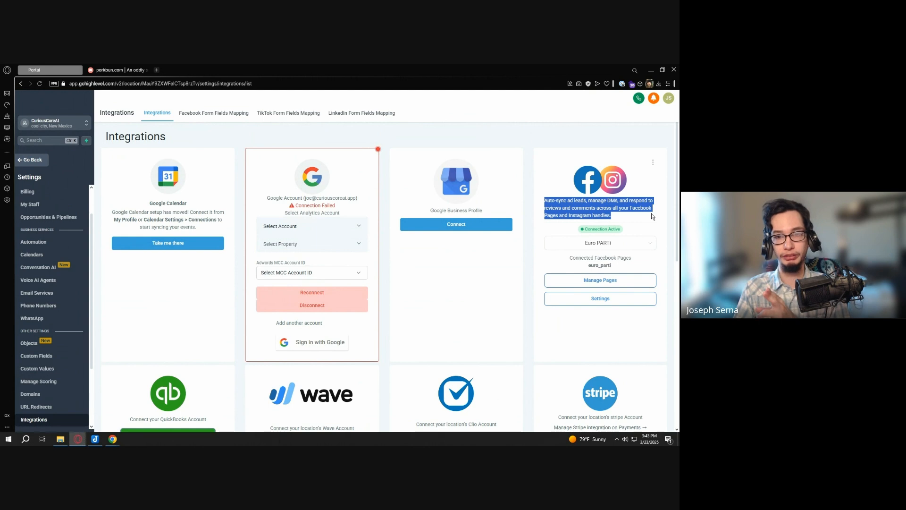
left_click(651, 217)
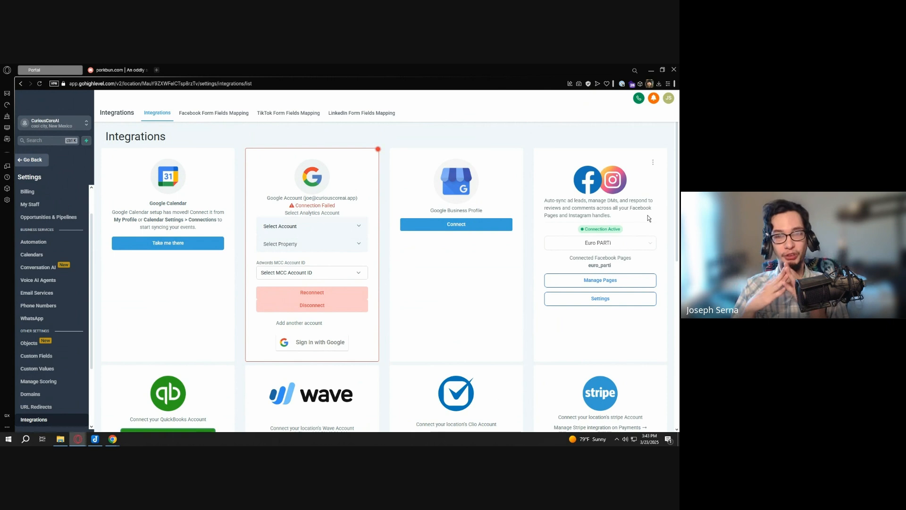
Highlight the description of the Facebook and Instagram integration and check its account selector without changing the chosen account
left_click_drag(608, 221, 534, 204)
left_click(610, 216)
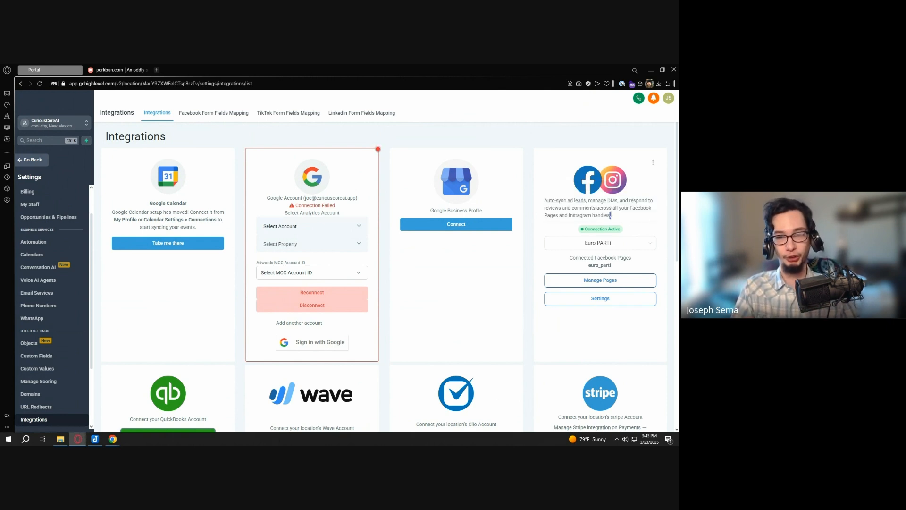
left_click_drag(611, 215, 561, 207)
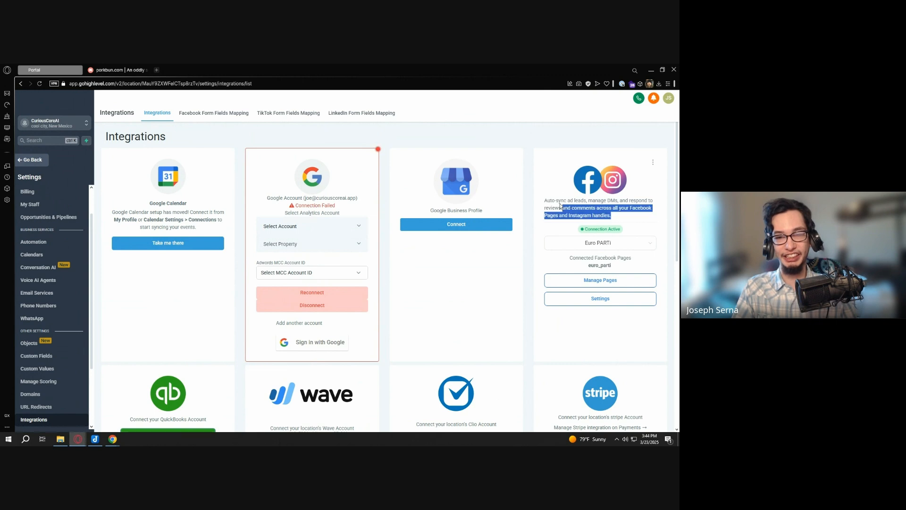
left_click(622, 243)
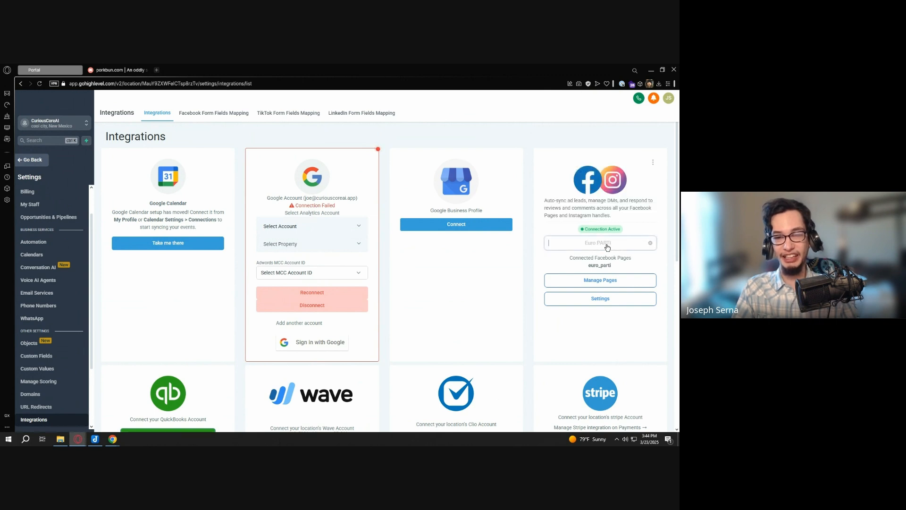
left_click(573, 228)
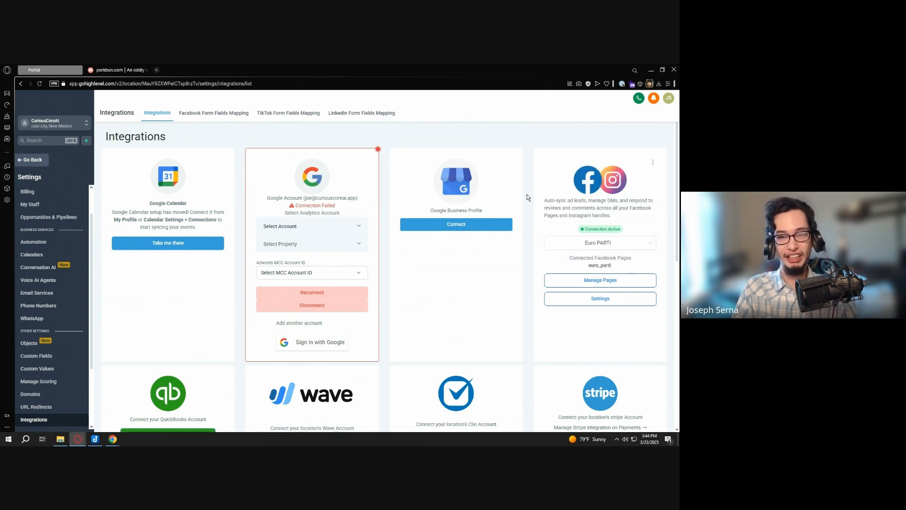
Examine the other third-party integrations from QuickBooks, Wave, Clio and Stripe to Slack and WooCommerce, and reopen the Integrations page
scroll(538, 196, "down", 2)
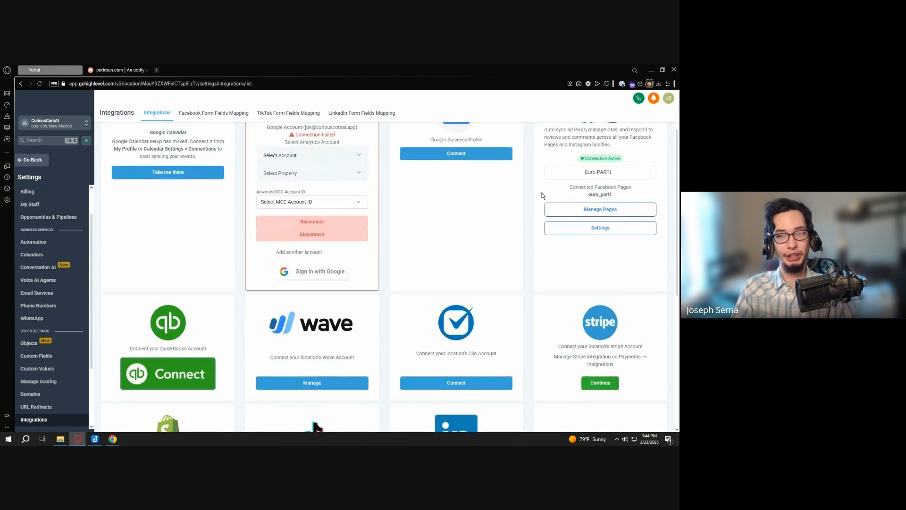
scroll(533, 195, "down", 2)
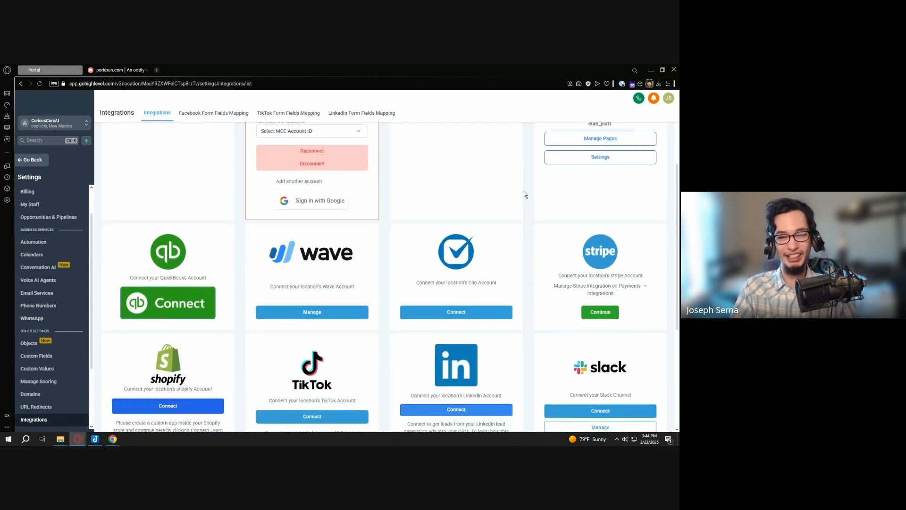
scroll(527, 191, "down", 3)
scroll(528, 189, "up", 4)
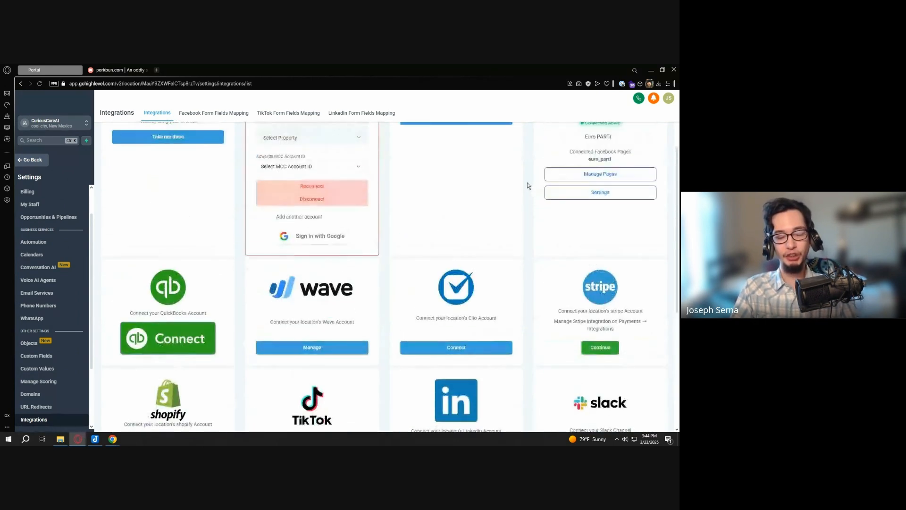
scroll(506, 192, "down", 4)
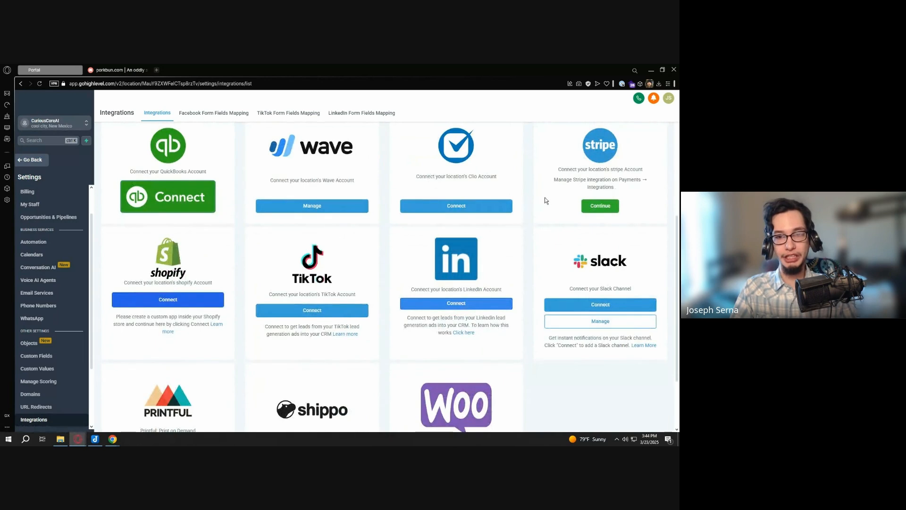
scroll(538, 201, "up", 2)
left_click_drag(562, 232, 634, 261)
left_click(531, 213)
scroll(534, 212, "up", 4)
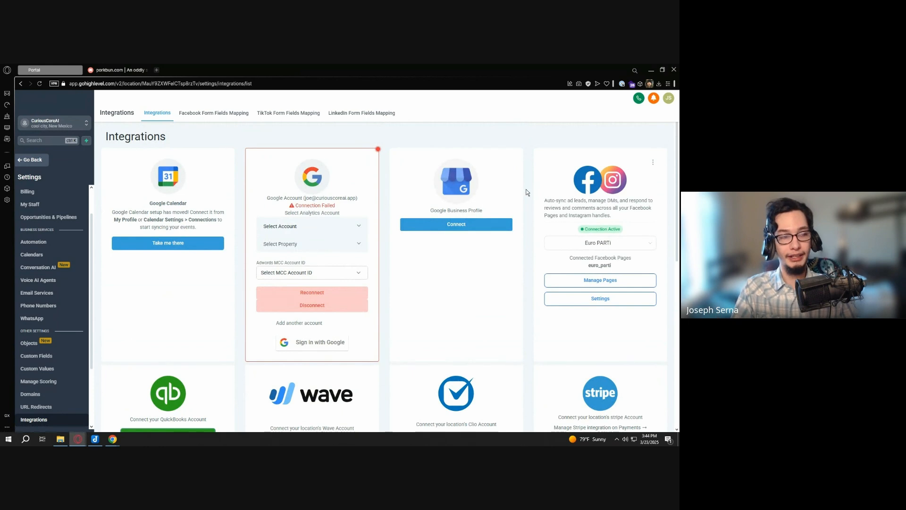
scroll(70, 283, "down", 3)
left_click(51, 333)
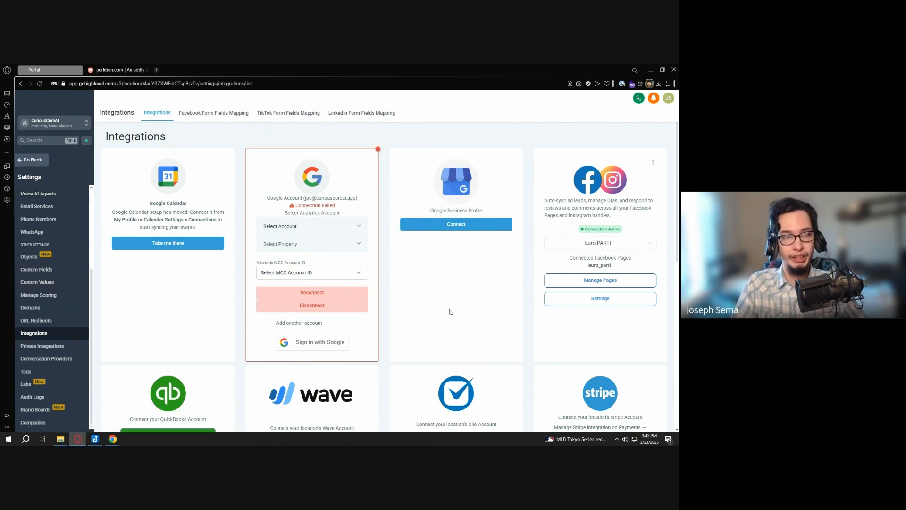
Leave the account settings and open the Home page of CCJ - Website from the recently updated websites in the page builder
left_click(32, 159)
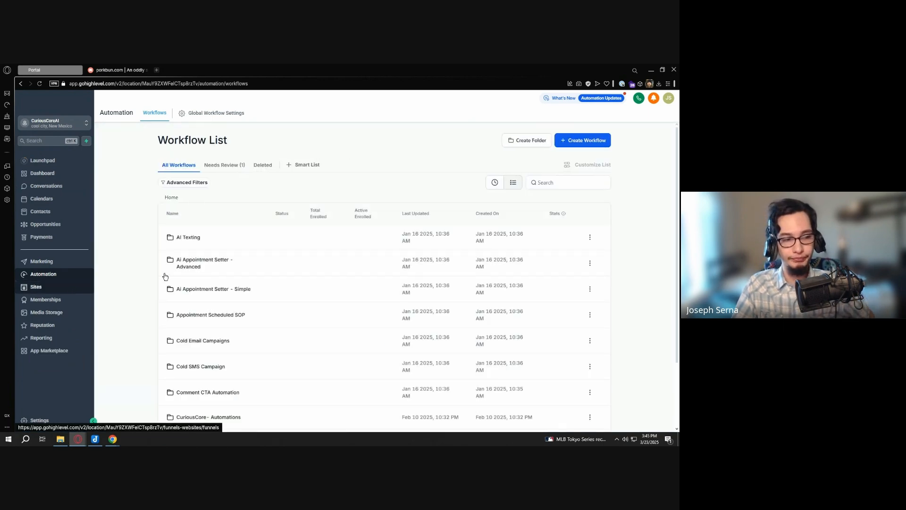
left_click(74, 292)
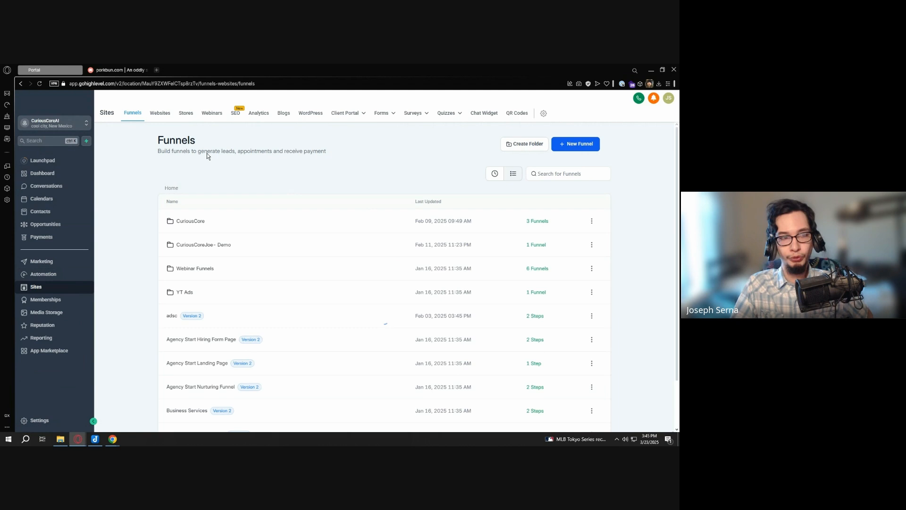
left_click(160, 113)
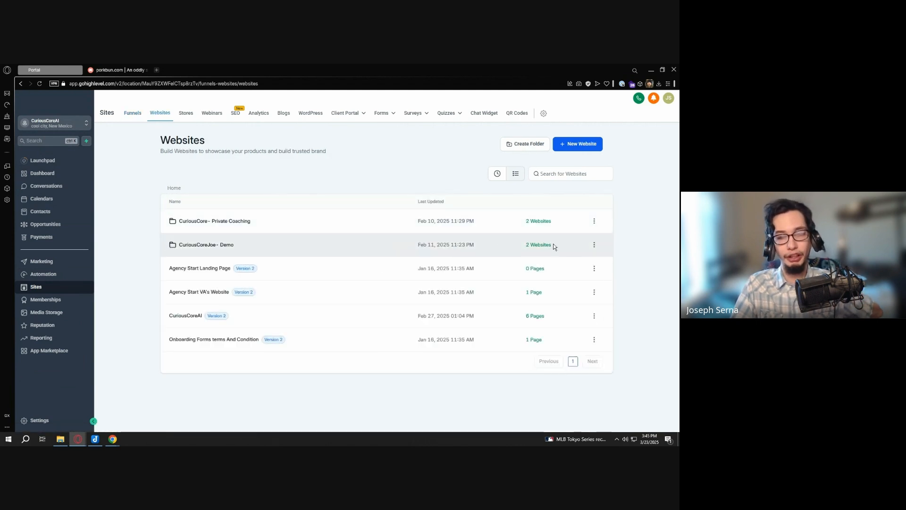
left_click(497, 174)
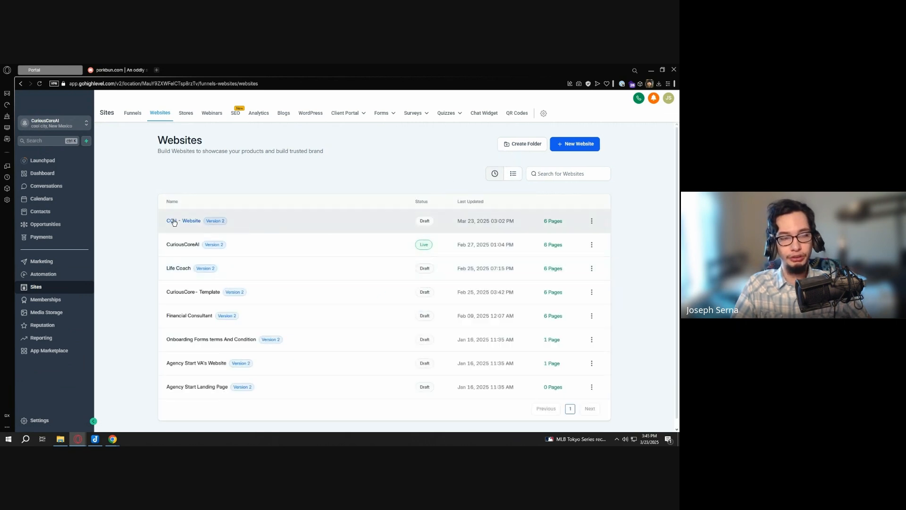
left_click(173, 220)
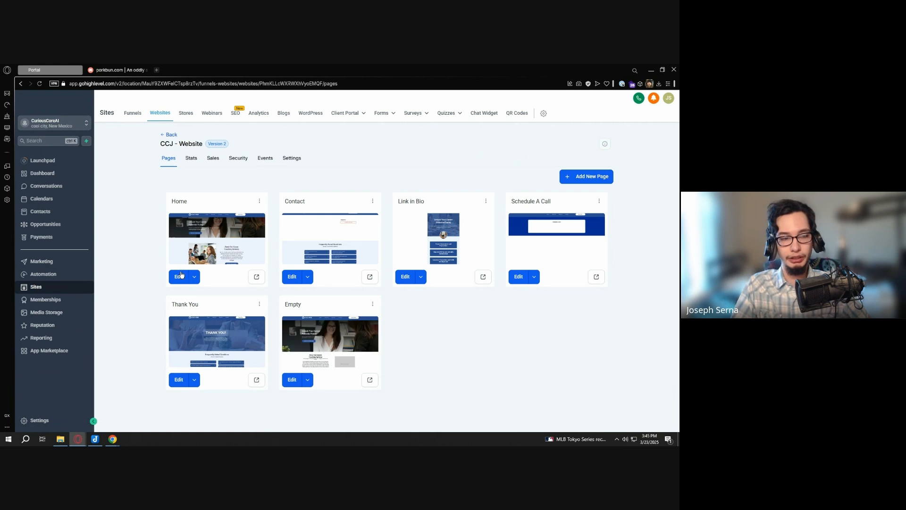
left_click(320, 304)
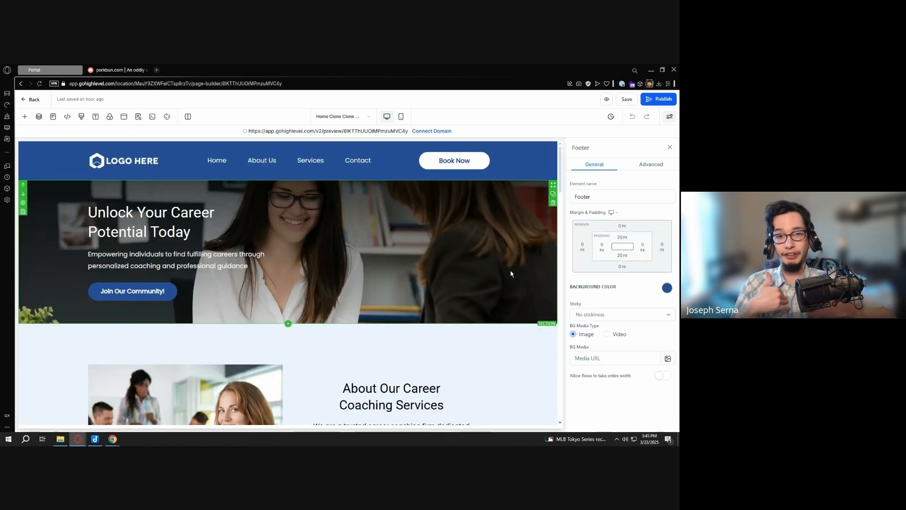
Look over the Home page from the hero image down to the FAQ section and the footer
scroll(519, 291, "down", 20)
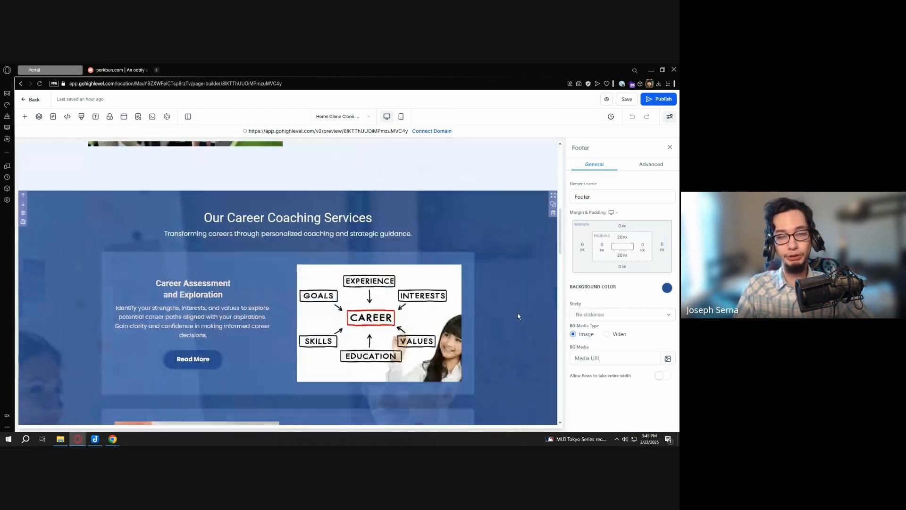
scroll(517, 316, "down", 8)
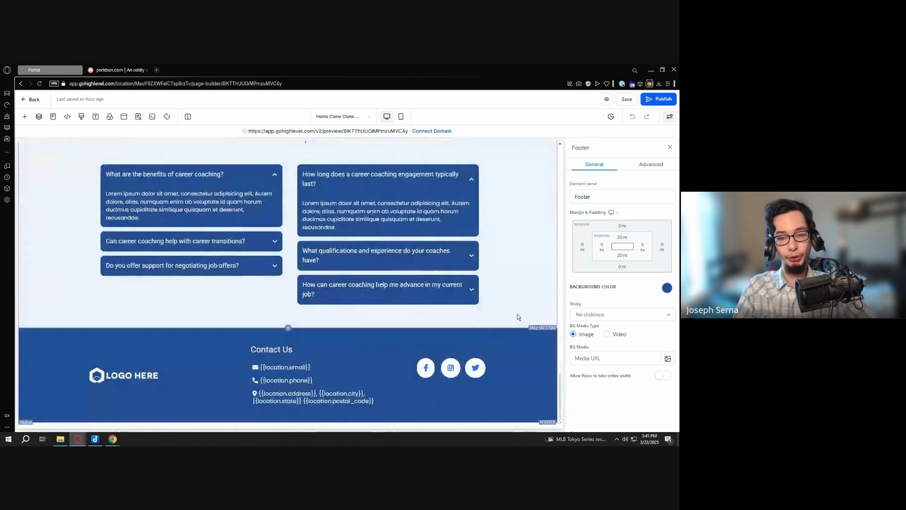
scroll(519, 314, "up", 2)
scroll(526, 327, "up", 1)
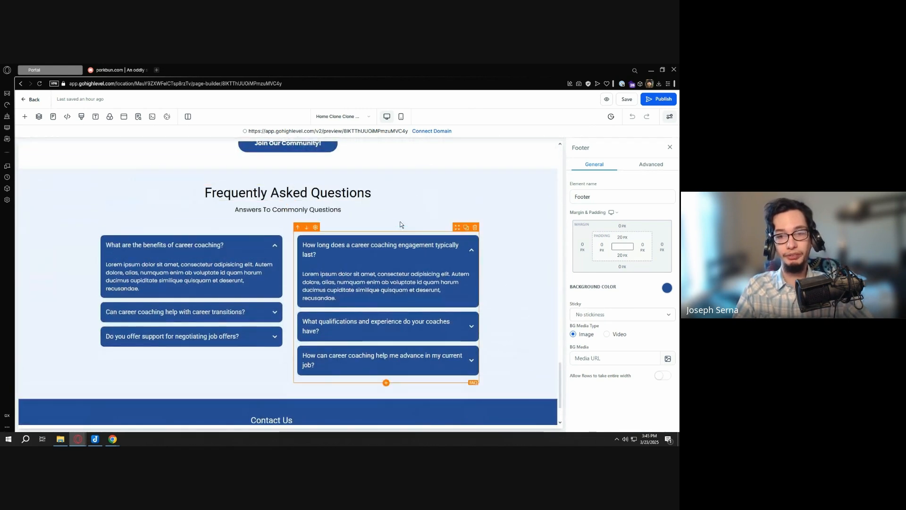
Select the FAQ section and view the page's header and footer tracking code dialog, leaving it without changes
left_click(533, 206)
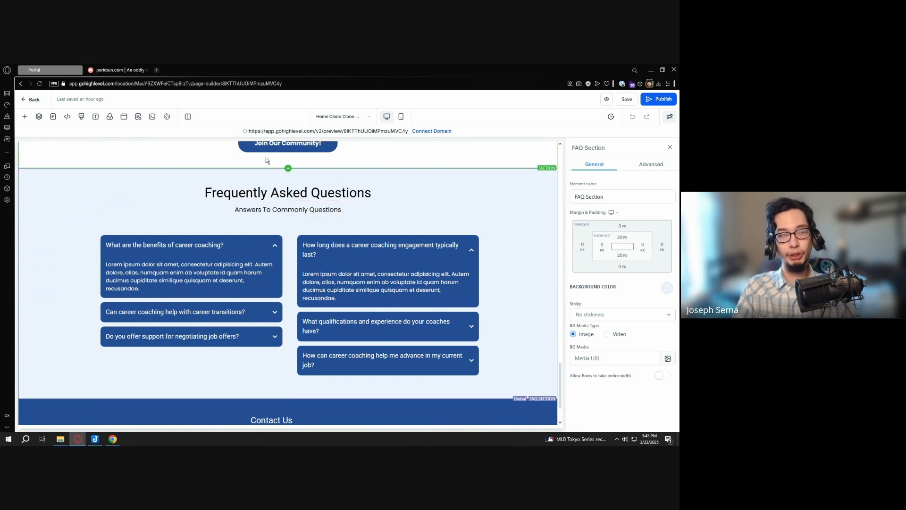
left_click(67, 117)
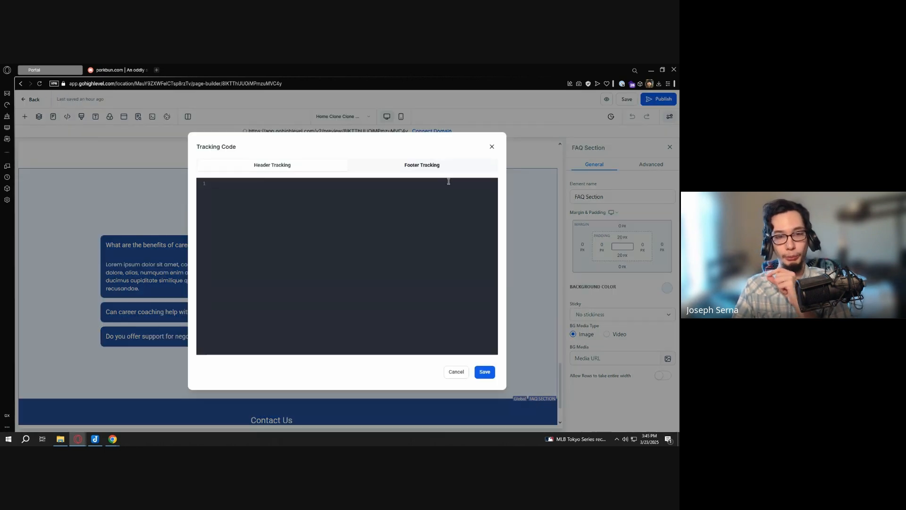
left_click(492, 146)
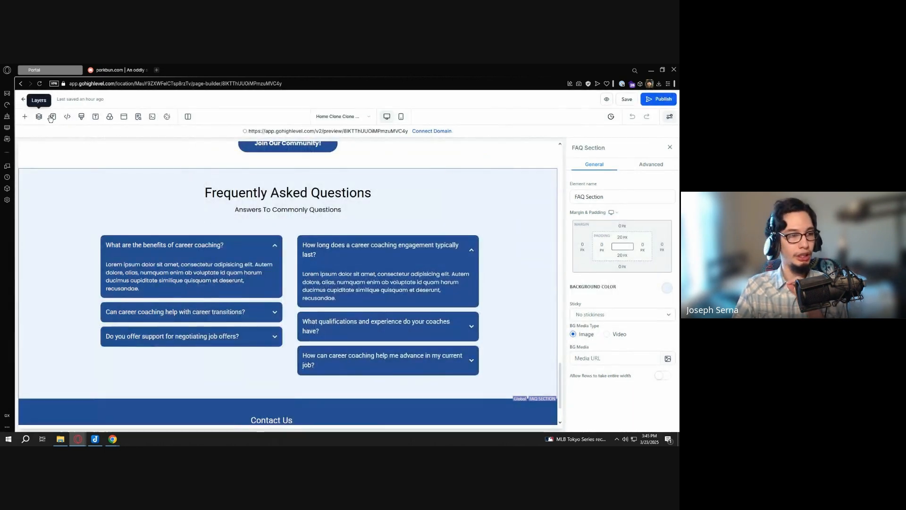
Try placing a custom code element below the questions in the FAQ section's second column, and delete it
left_click(25, 119)
scroll(146, 283, "down", 5)
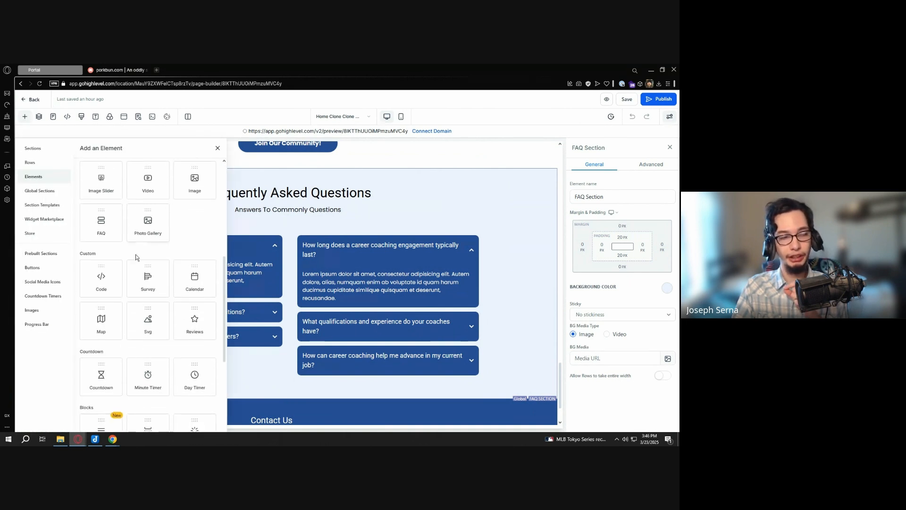
left_click_drag(100, 278, 314, 336)
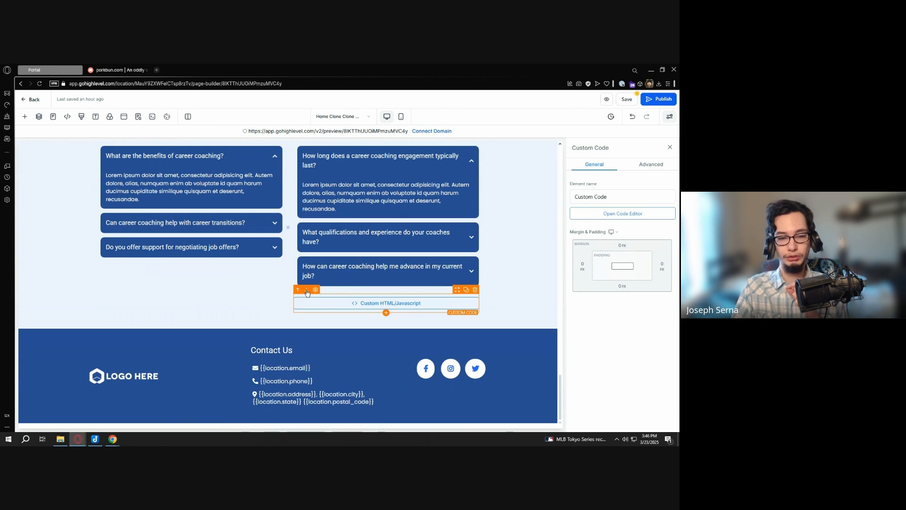
left_click(475, 289)
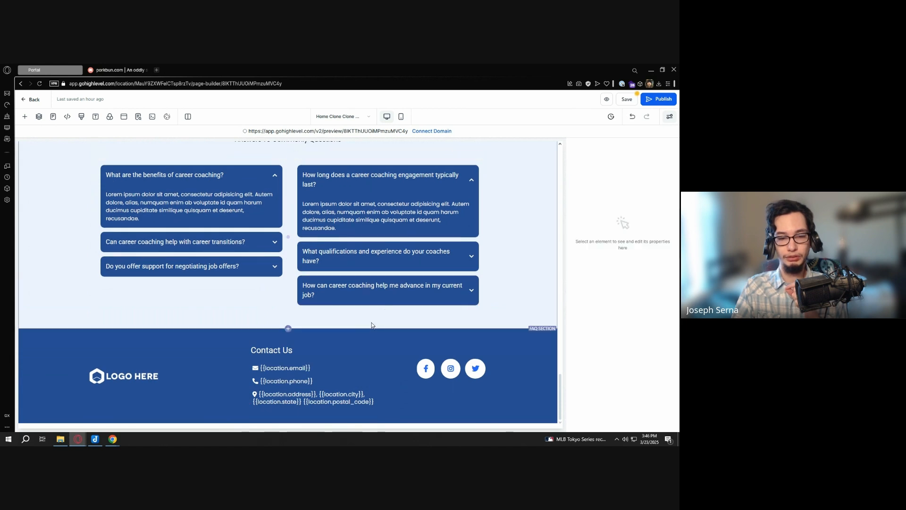
Add a 1 Column row beneath the FAQ section's two-column row and insert a Code element into it
left_click(288, 321)
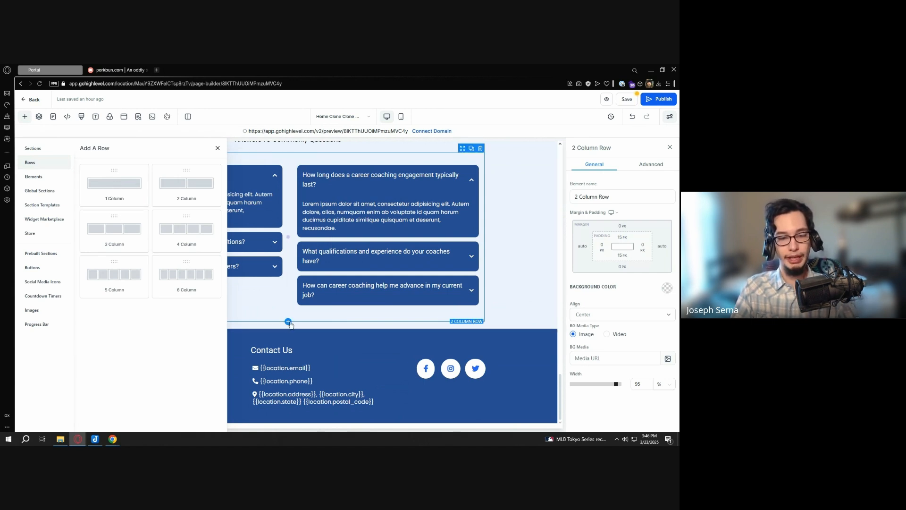
left_click(136, 191)
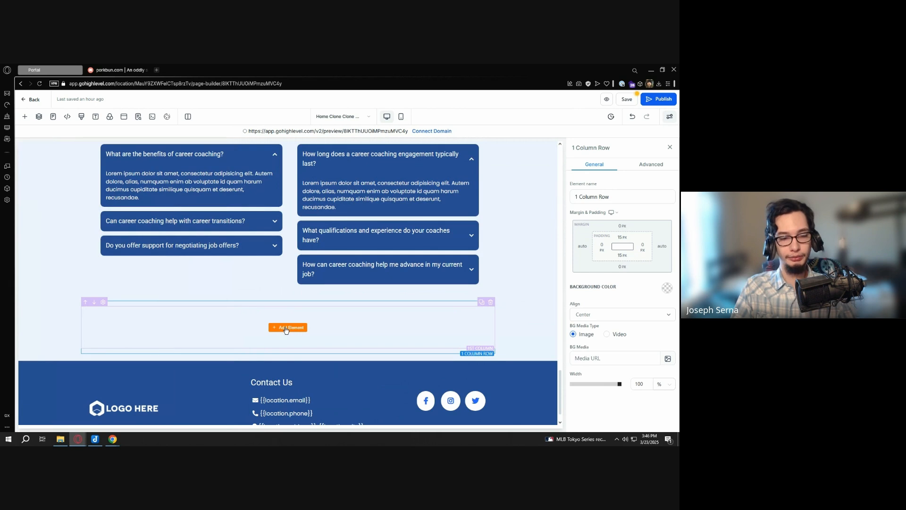
left_click(285, 327)
scroll(114, 283, "down", 5)
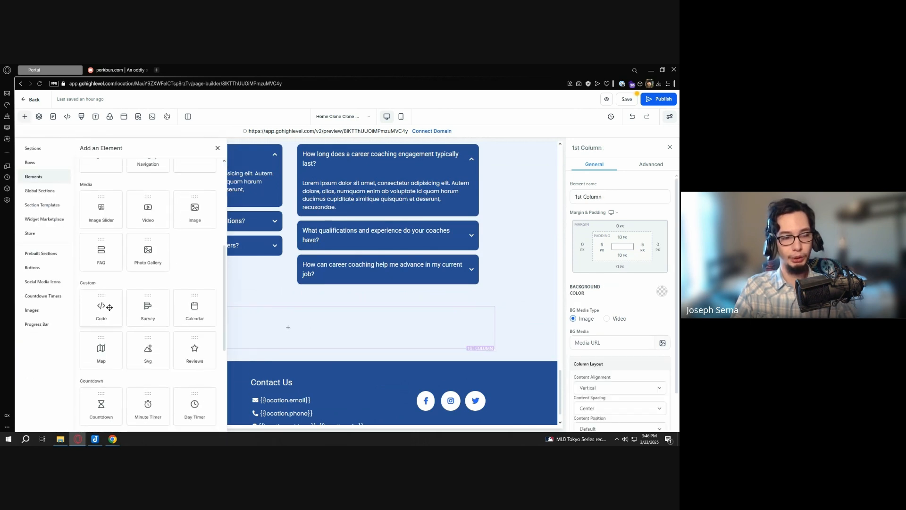
left_click(101, 238)
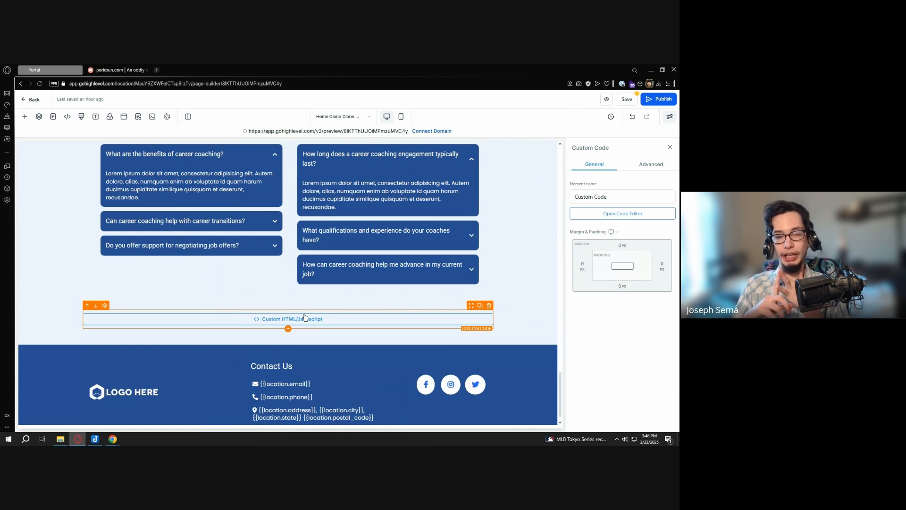
View the custom code element's code editor without entering any code, and delete the element from the new row
left_click(595, 212)
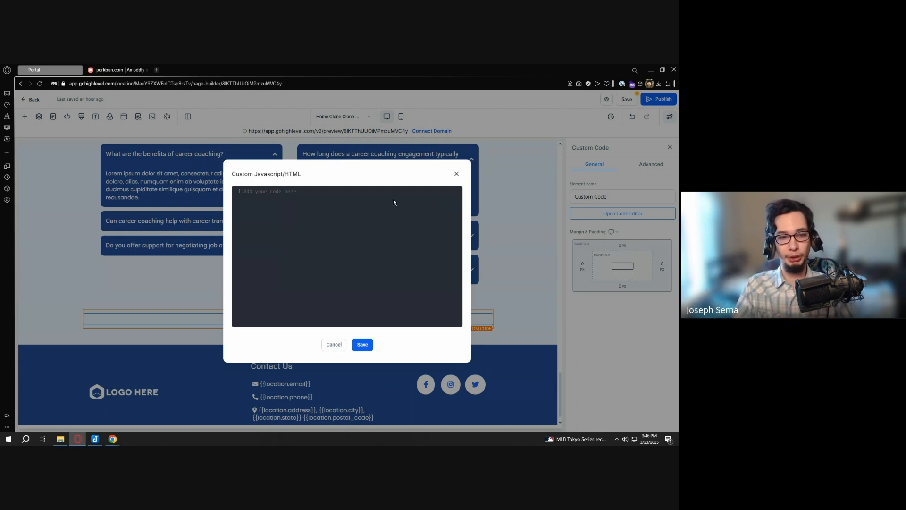
left_click(334, 346)
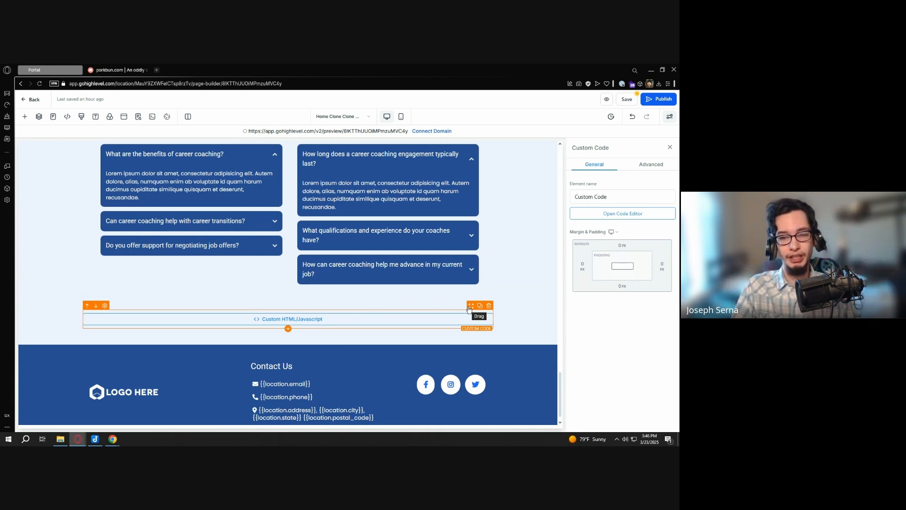
left_click_drag(470, 309, 385, 317)
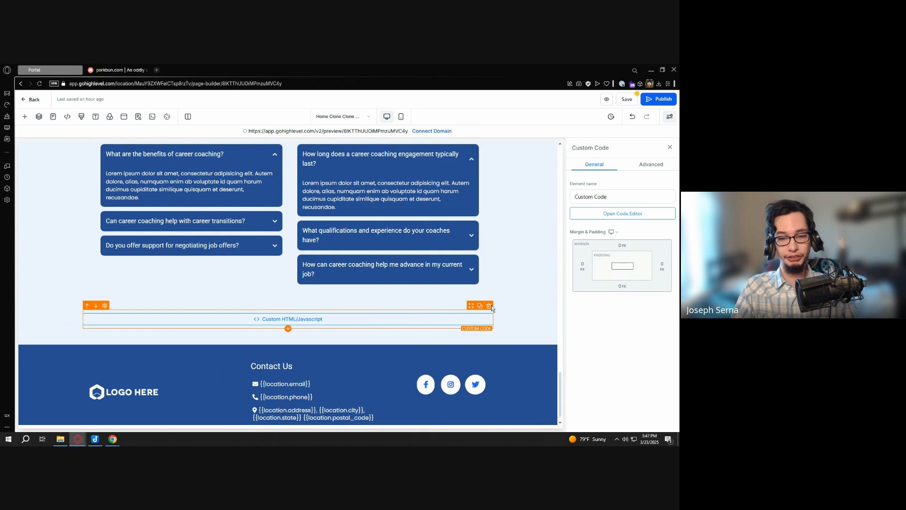
left_click(489, 306)
Add a 1 Column row beneath the hero section's "Unlock Your Career Potential Today" row and insert a Code element into it
scroll(498, 302, "up", 7)
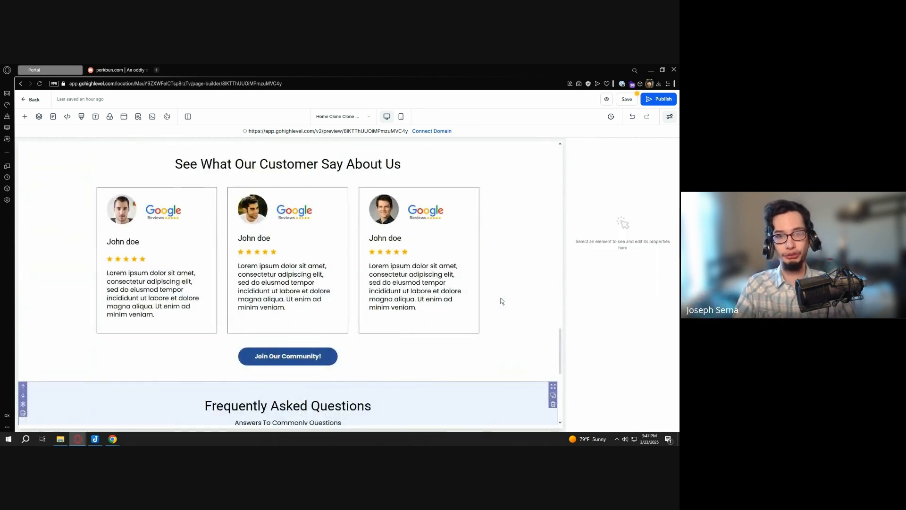
scroll(502, 301, "up", 10)
scroll(500, 301, "up", 4)
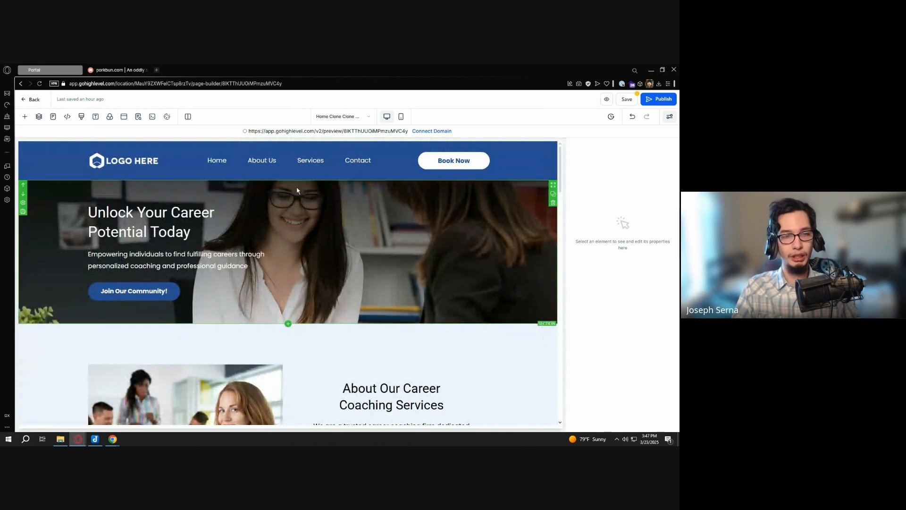
left_click(386, 199)
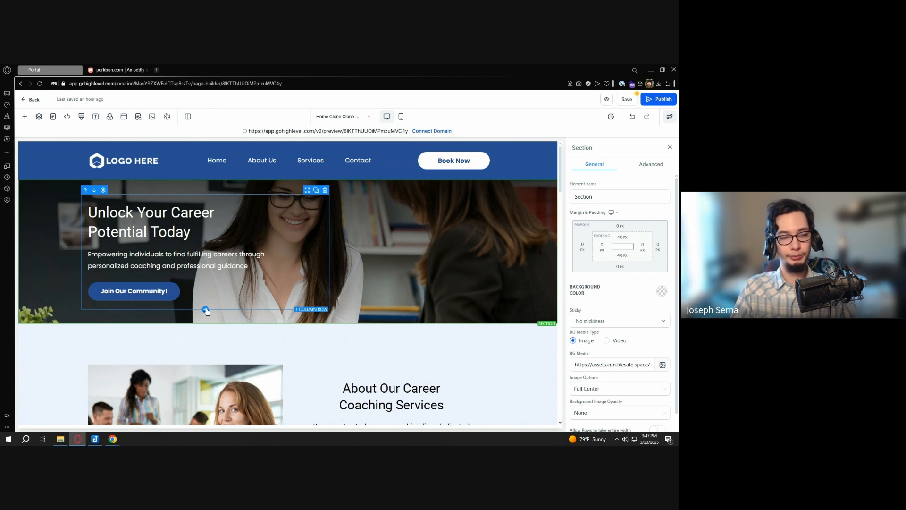
left_click(205, 309)
left_click(125, 187)
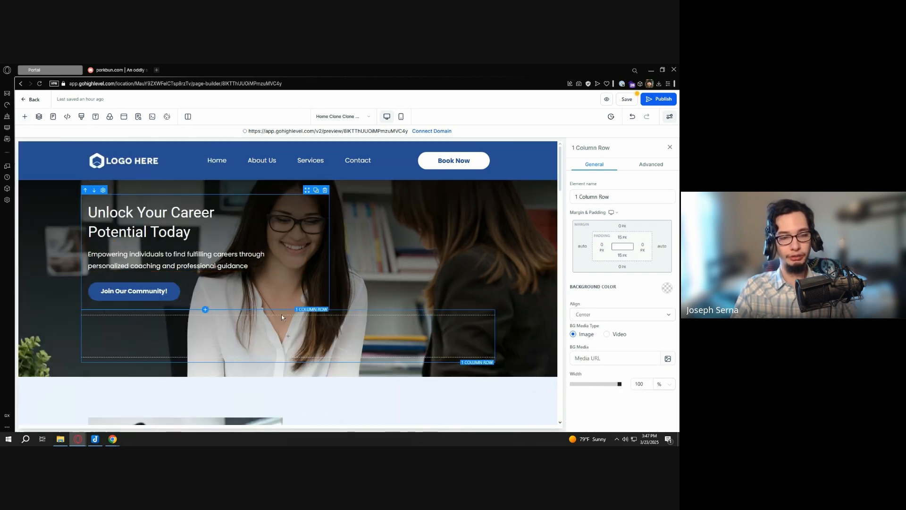
left_click(288, 336)
scroll(121, 284, "down", 3)
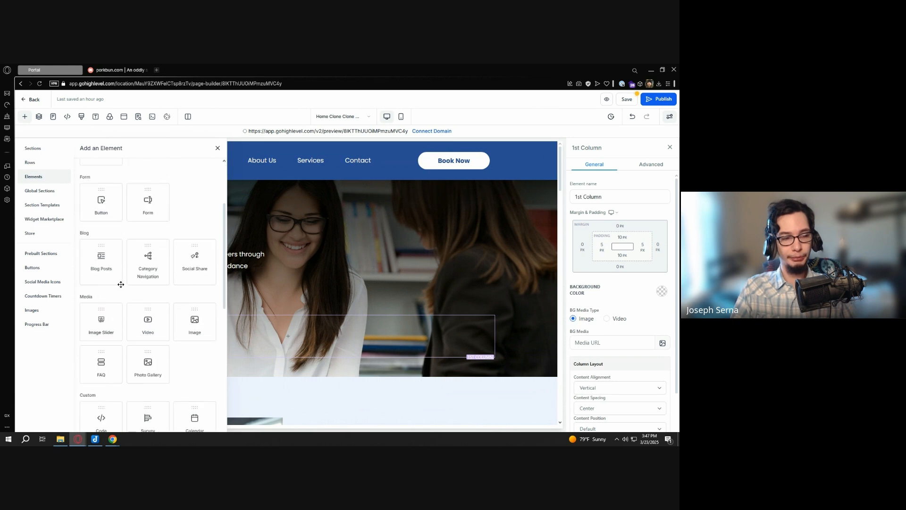
scroll(121, 284, "down", 3)
left_click(101, 313)
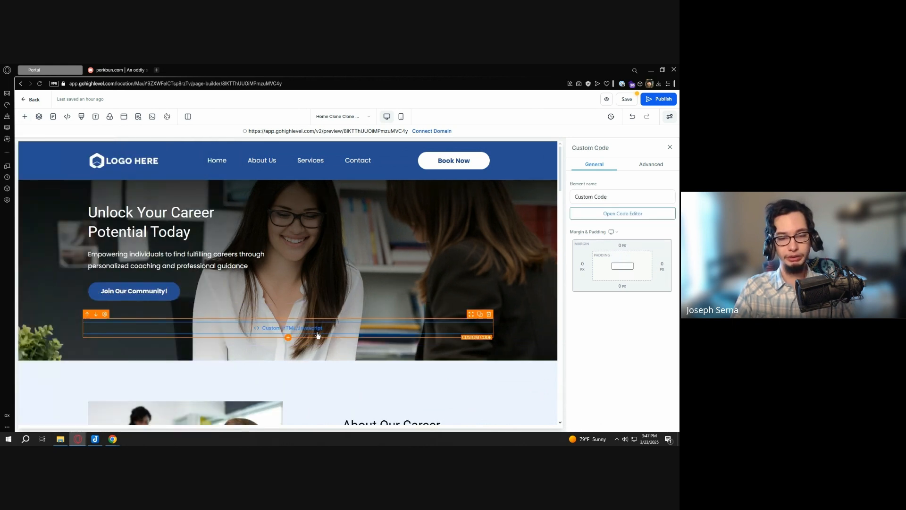
View the hero section's custom code editor without entering any code, and delete the custom code element
left_click(623, 214)
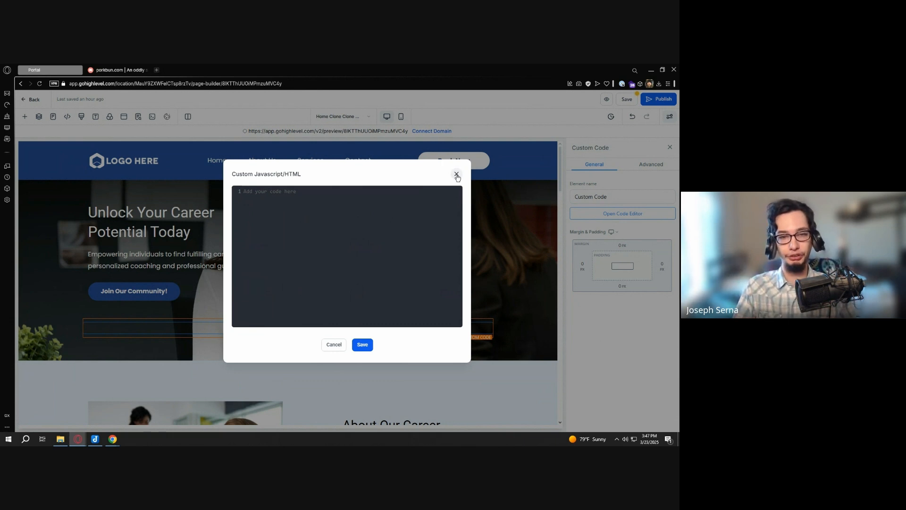
left_click(453, 178)
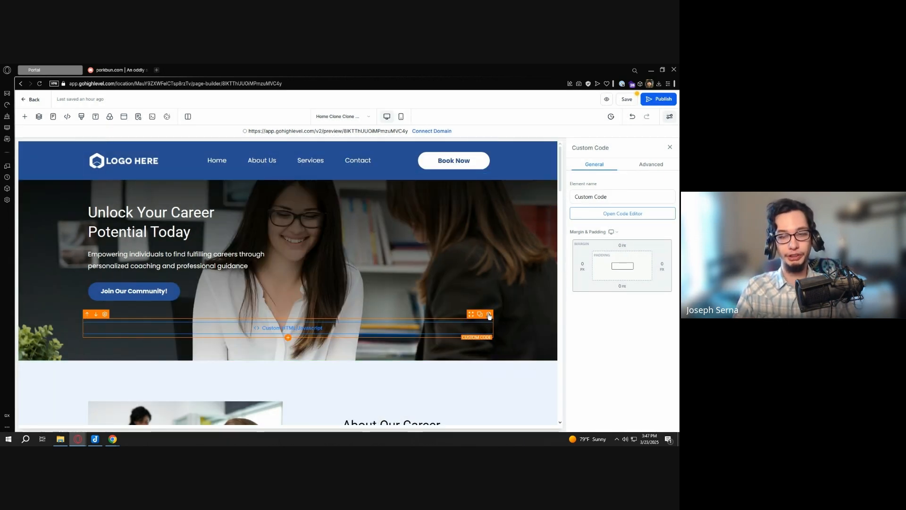
left_click(489, 315)
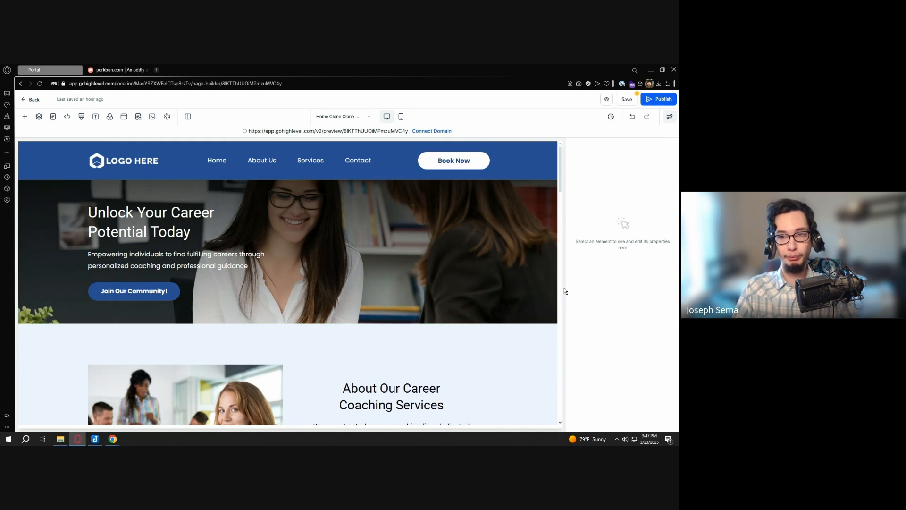
Save the Home page, accepting the changes to its global section
left_click(633, 97)
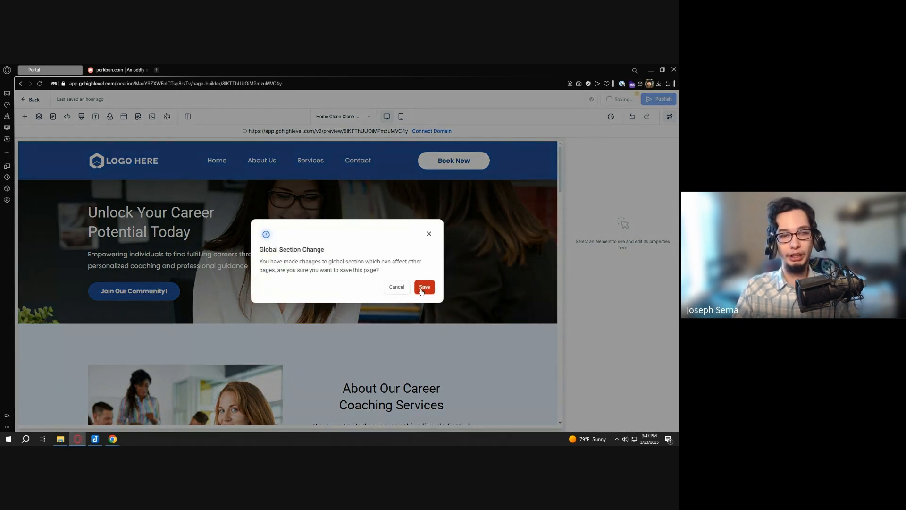
left_click(425, 287)
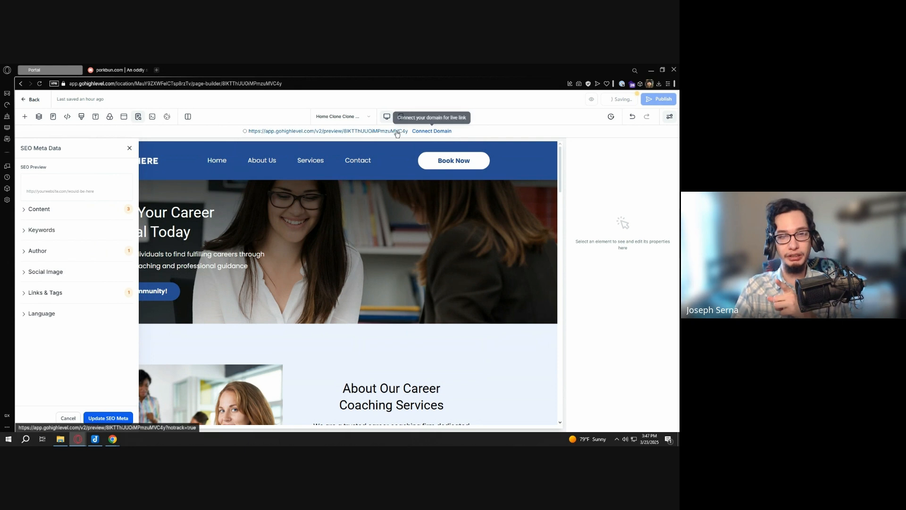
View the domain choices for connecting the page without selecting one, and close the SEO Meta Data settings
left_click_drag(249, 131, 425, 133)
left_click(448, 134)
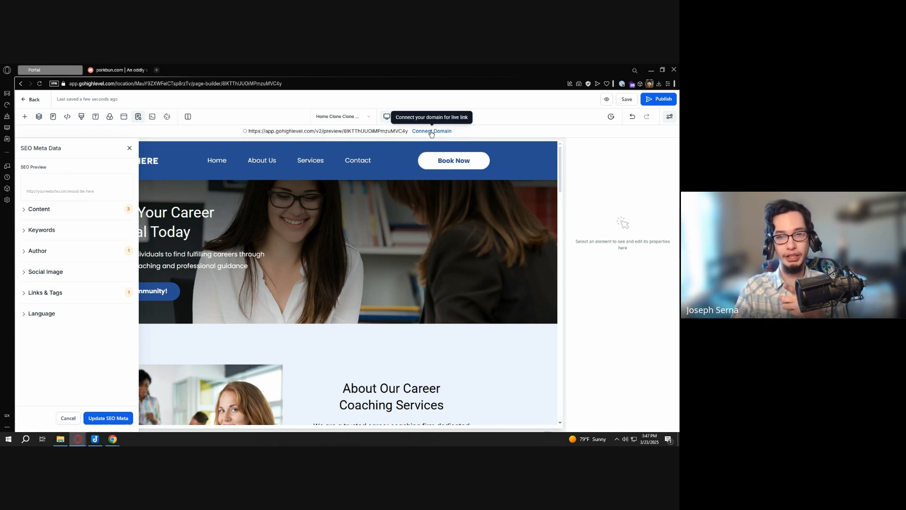
left_click(431, 133)
left_click(320, 264)
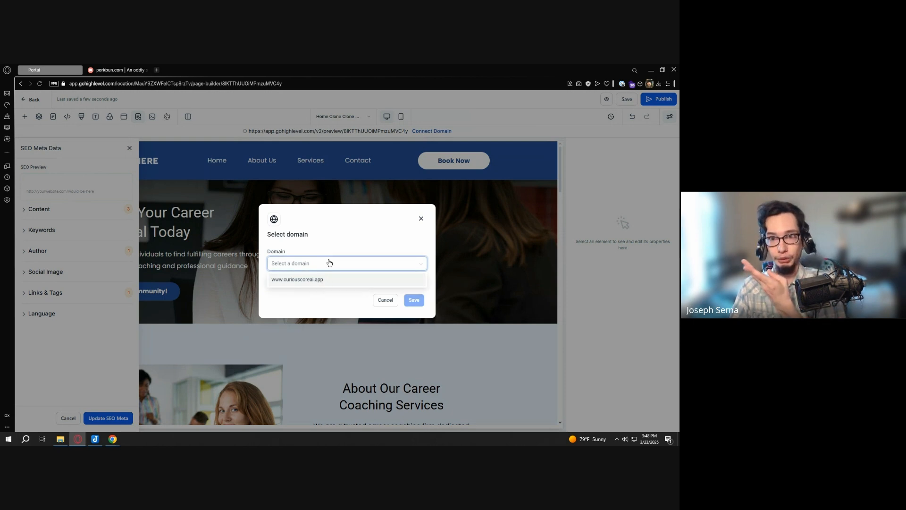
left_click(385, 299)
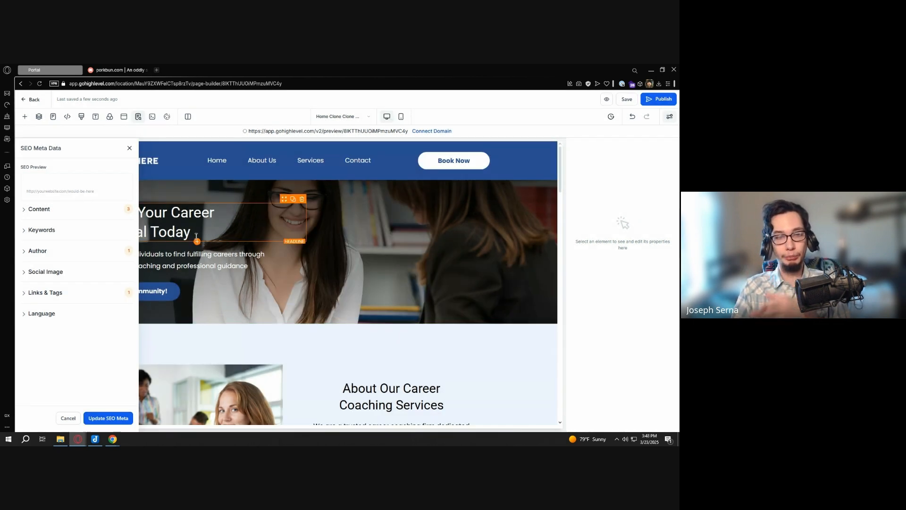
left_click(129, 148)
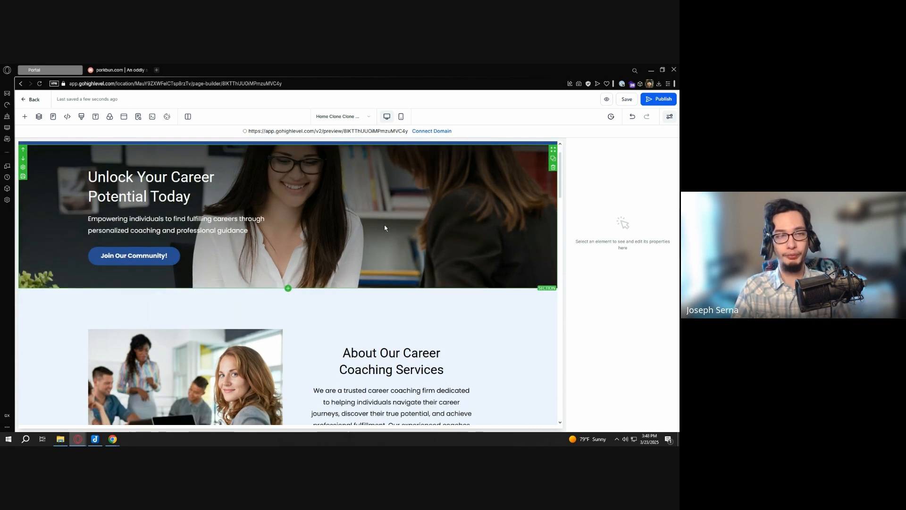
scroll(386, 232, "down", 2)
scroll(383, 227, "up", 2)
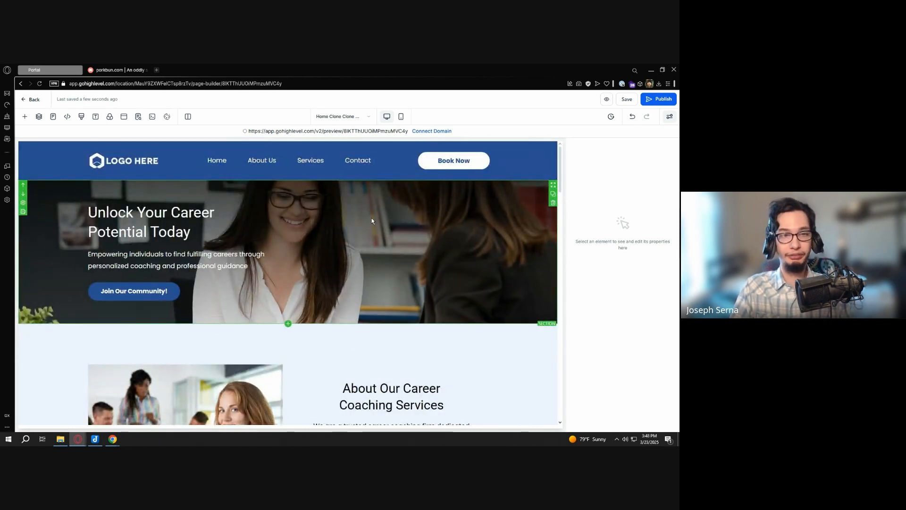
Leave the page builder and the CCJ - Website page overview, returning to the CuriousCoreJoe- Demo folder's website list
left_click(30, 100)
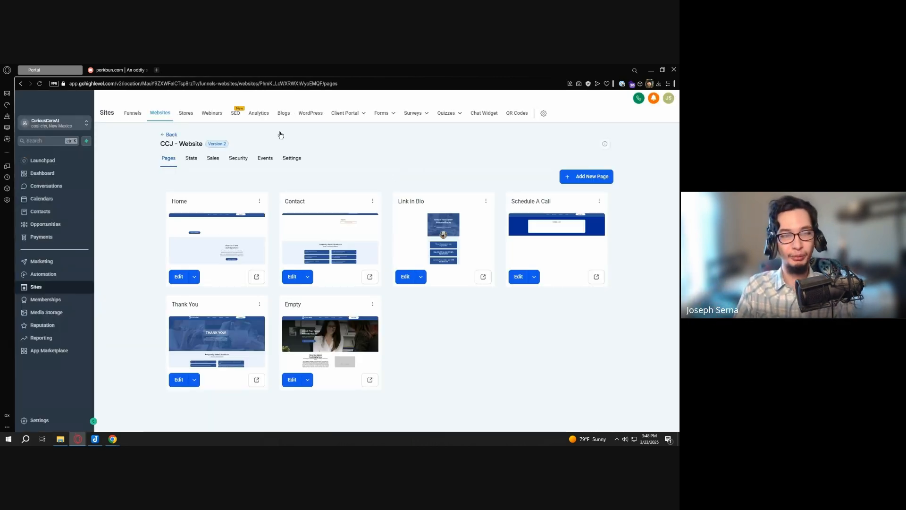
left_click(173, 135)
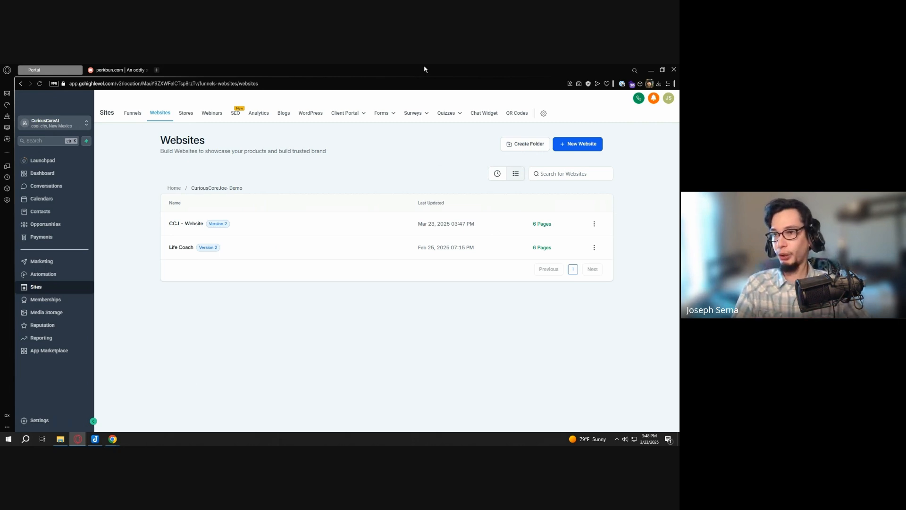
key("alt+Tab")
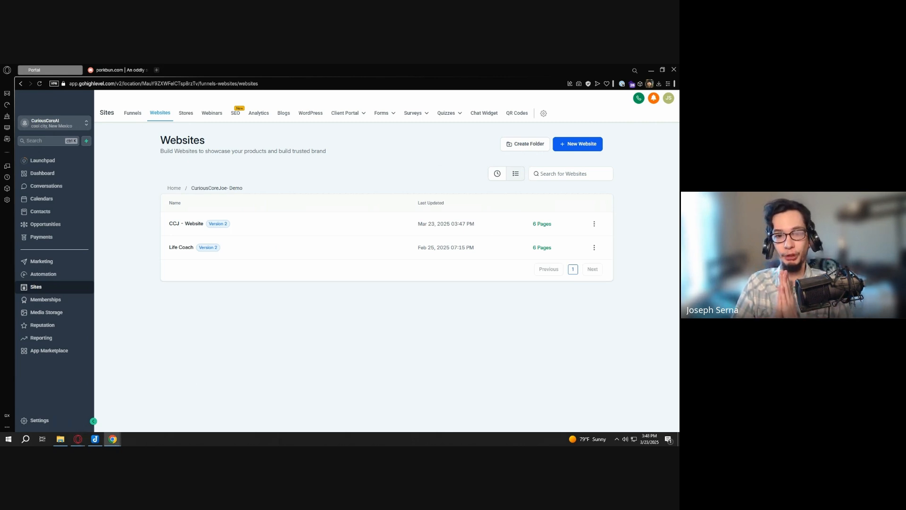